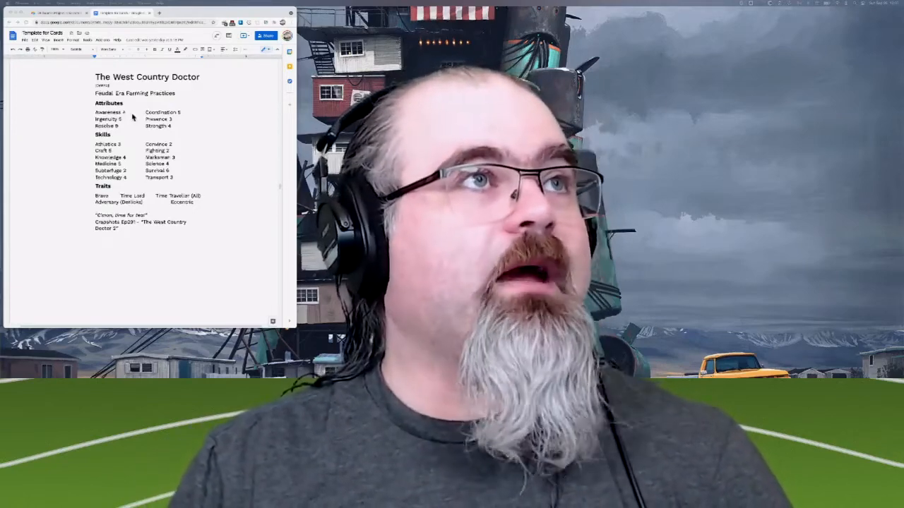
- Enlarge the card template document's window and bring the blank OmniGraffle document onto this desktop beside it
{"action": "scroll", "coordinate": [134, 115], "scroll_direction": "up", "scroll_amount": 2}
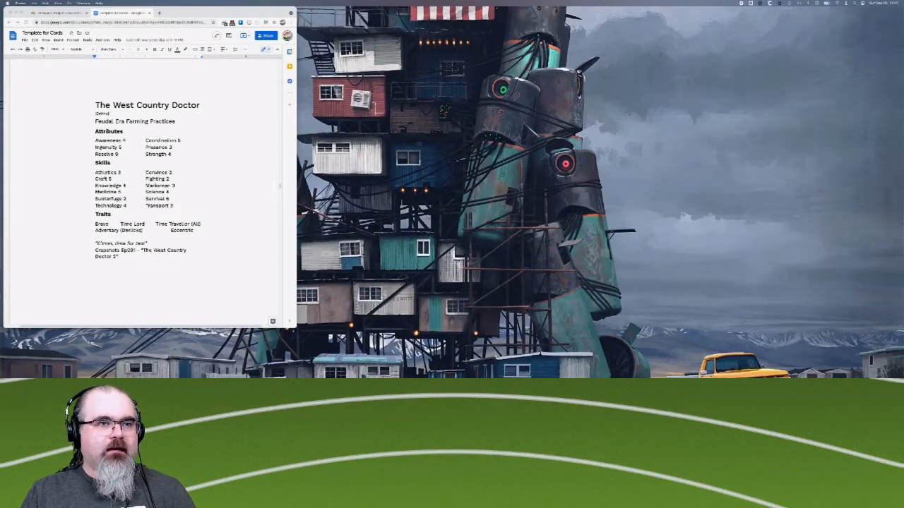
{"action": "left_click_drag", "start_coordinate": [296, 328], "coordinate": [311, 374]}
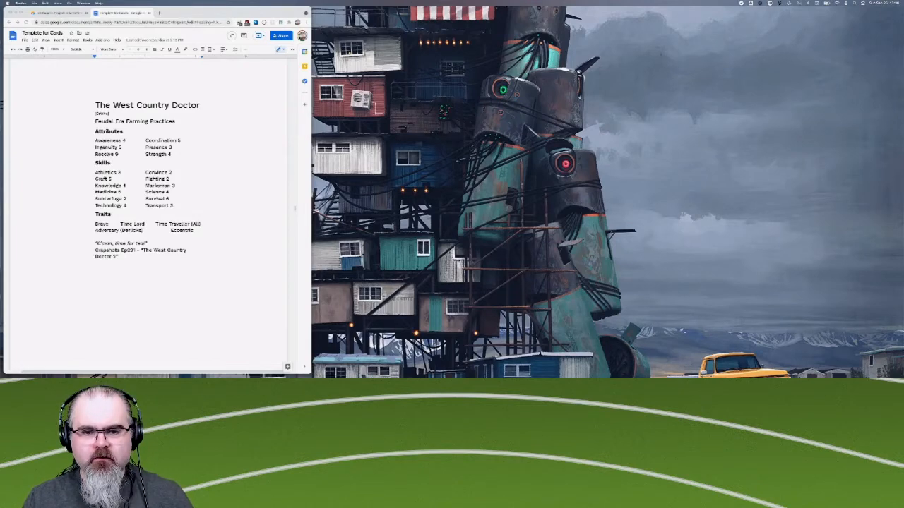
{"action": "key", "text": "ctrl+Up"}
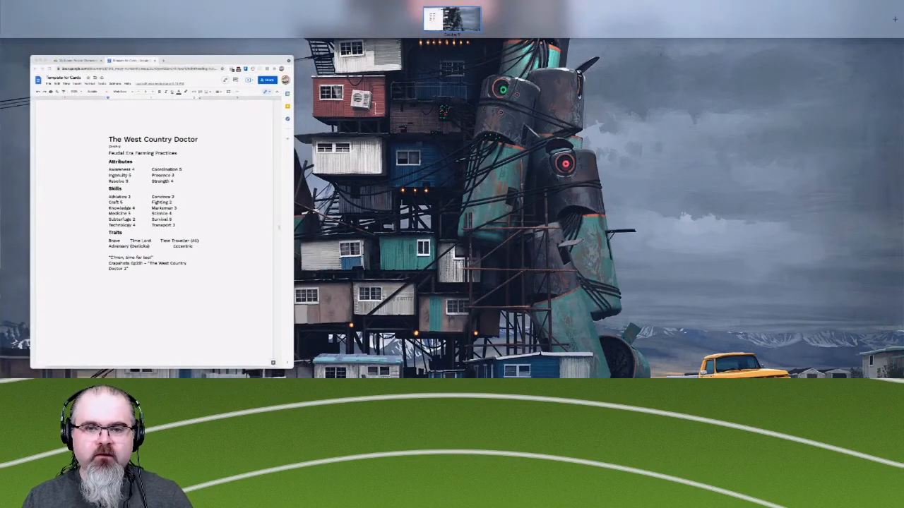
{"action": "left_click_drag", "start_coordinate": [681, 375], "coordinate": [452, 21]}
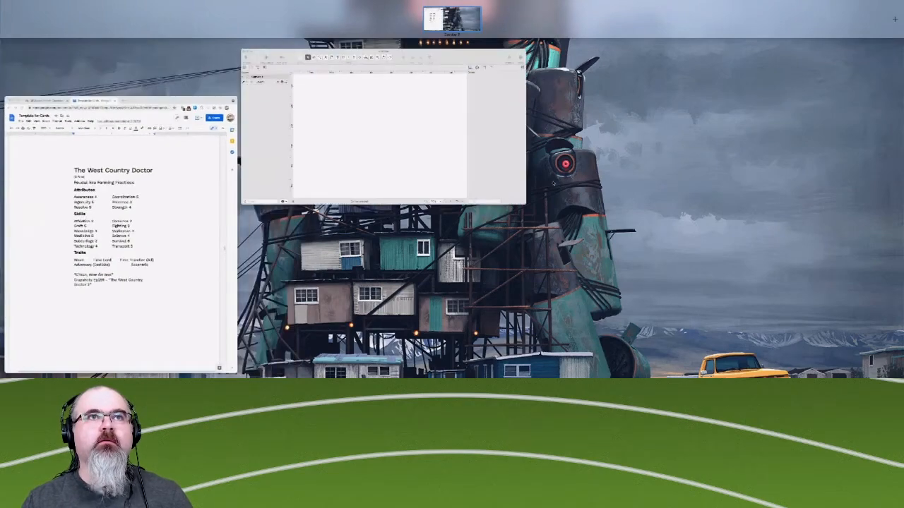
{"action": "left_click", "coordinate": [553, 183]}
{"action": "mouse_move", "coordinate": [356, 43]}
{"action": "left_mouse_down"}
{"action": "mouse_move", "coordinate": [760, 114]}
{"action": "mouse_move", "coordinate": [724, 125]}
{"action": "left_mouse_up"}
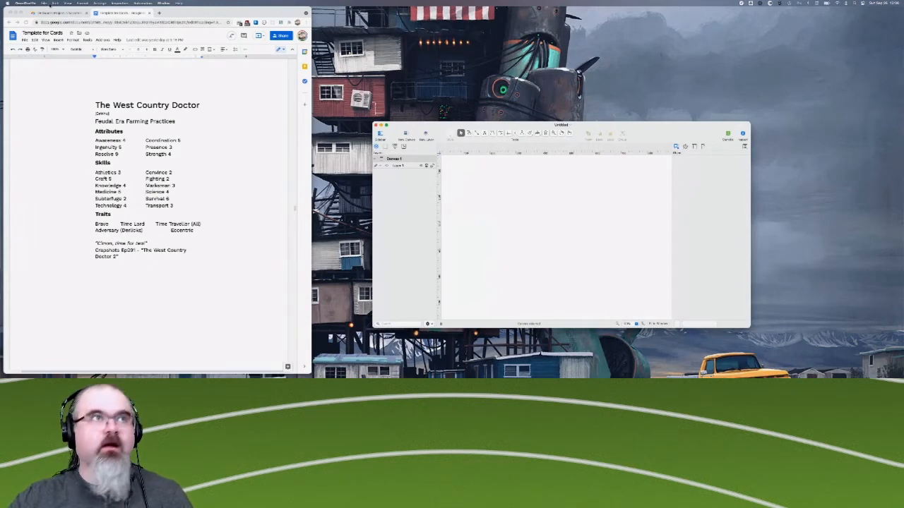
- Open the recent Fiasco document in OmniGraffle and shift its window slightly away from the card template document
{"action": "left_click", "coordinate": [44, 3]}
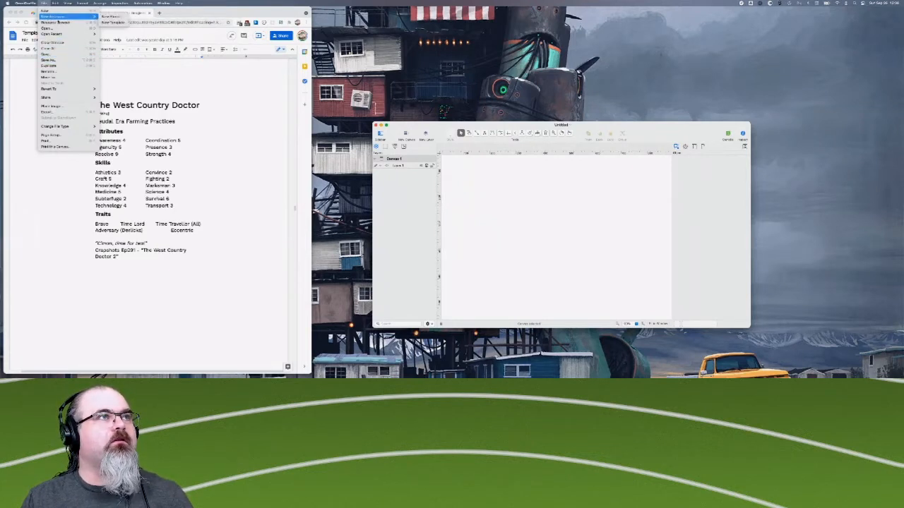
{"action": "mouse_move", "coordinate": [71, 34]}
{"action": "left_click", "coordinate": [117, 40]}
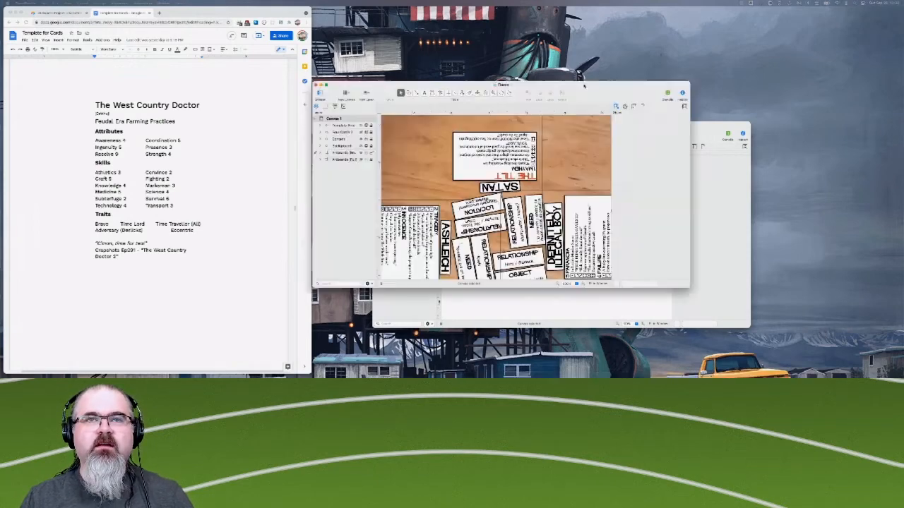
{"action": "left_click_drag", "start_coordinate": [585, 84], "coordinate": [612, 95]}
- Move the blank Untitled window away from the Fiasco document, and enlarge the Fiasco window to show more of its layout
{"action": "left_click", "coordinate": [731, 180]}
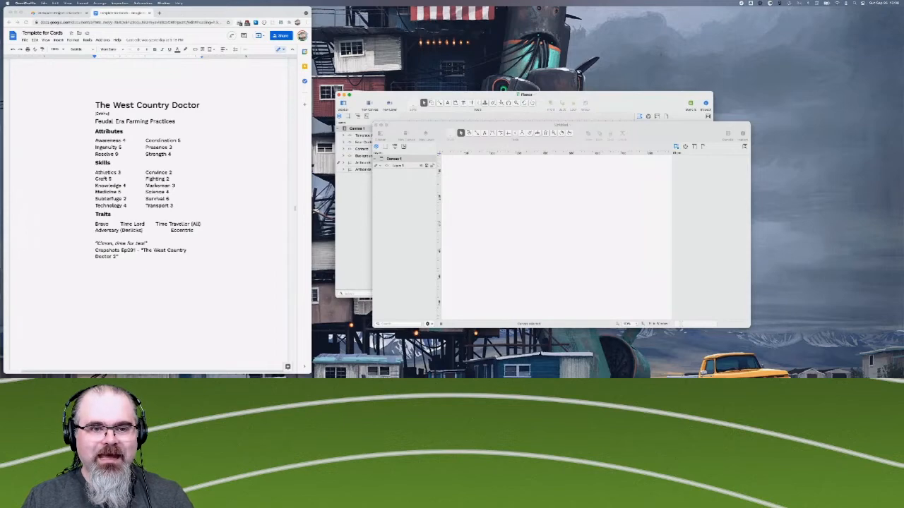
{"action": "left_click", "coordinate": [704, 263]}
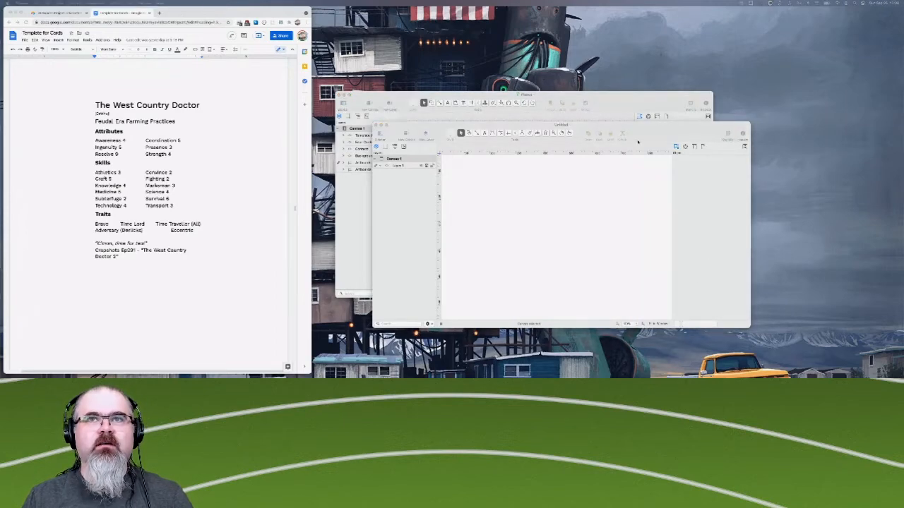
{"action": "left_click_drag", "start_coordinate": [642, 130], "coordinate": [783, 18]}
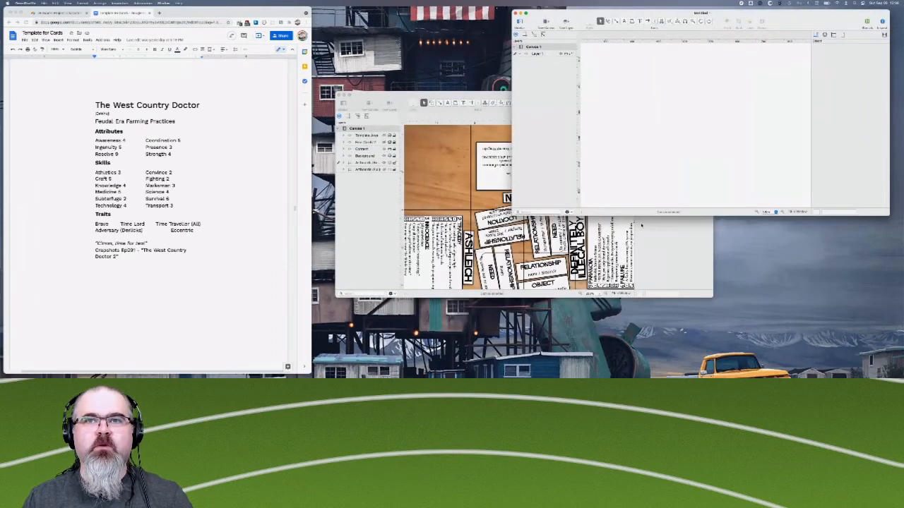
{"action": "left_click", "coordinate": [663, 257]}
{"action": "left_click_drag", "start_coordinate": [619, 97], "coordinate": [607, 75]}
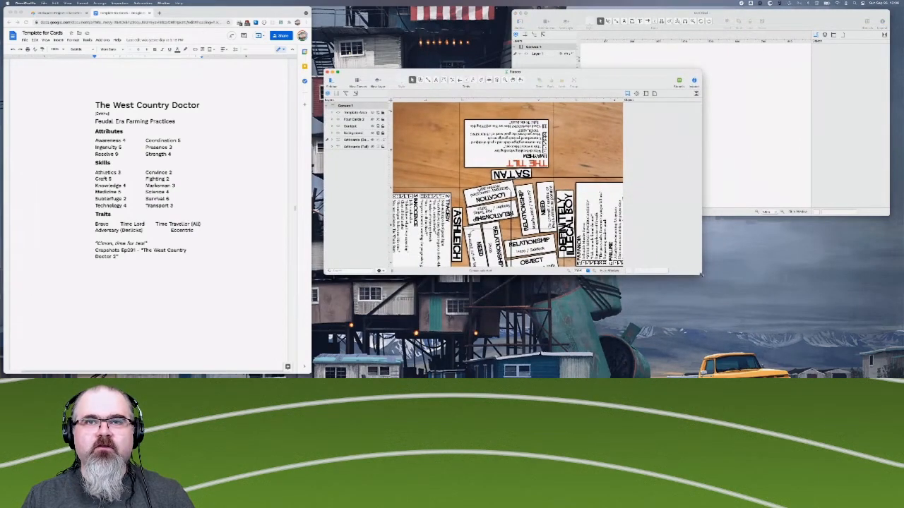
{"action": "left_click_drag", "start_coordinate": [701, 274], "coordinate": [760, 357]}
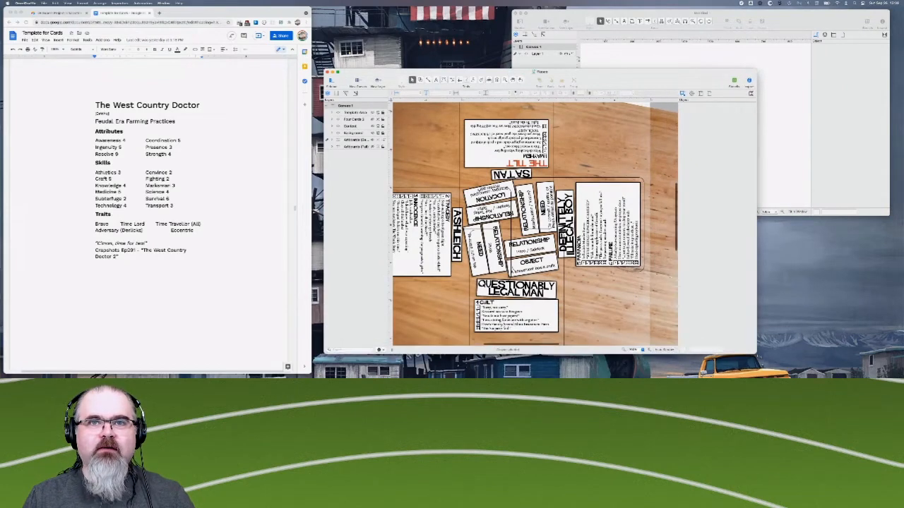
- Examine the Fiasco layout, including the four character cards and the relationship cards joining them
{"action": "scroll", "coordinate": [645, 293], "scroll_direction": "down", "scroll_amount": 2}
{"action": "scroll", "coordinate": [644, 293], "scroll_direction": "left", "scroll_amount": 2}
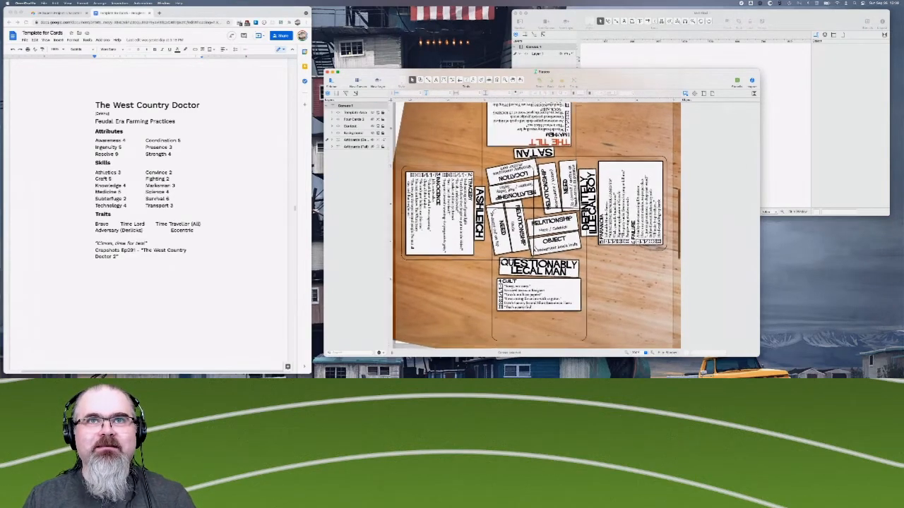
{"action": "scroll", "coordinate": [645, 293], "scroll_direction": "up", "scroll_amount": 4}
{"action": "scroll", "coordinate": [535, 225], "scroll_direction": "down", "scroll_amount": 4}
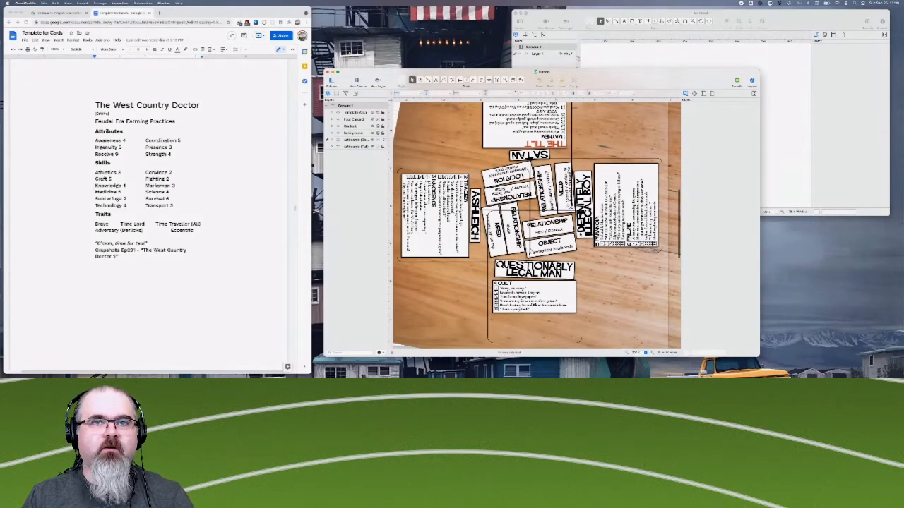
{"action": "scroll", "coordinate": [535, 225], "scroll_direction": "up", "scroll_amount": 4}
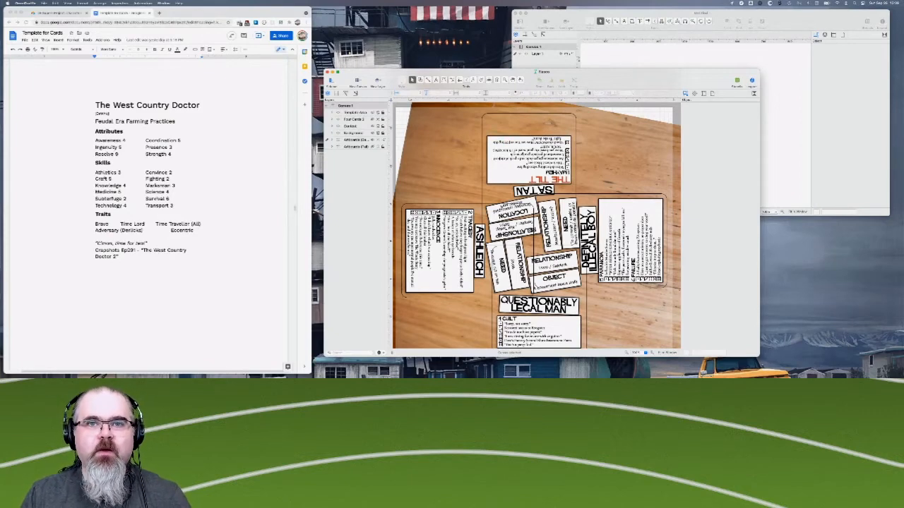
{"action": "scroll", "coordinate": [485, 283], "scroll_direction": "down", "scroll_amount": 3}
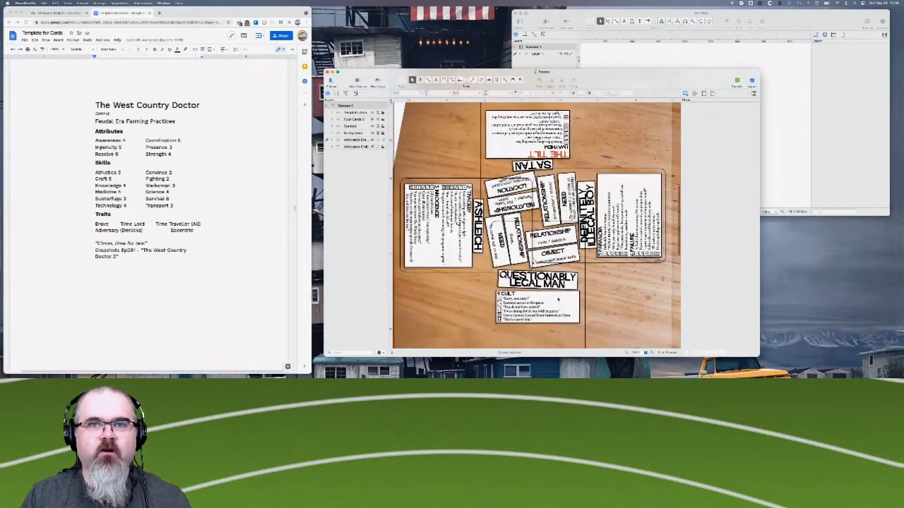
{"action": "scroll", "coordinate": [509, 176], "scroll_direction": "up", "scroll_amount": 3}
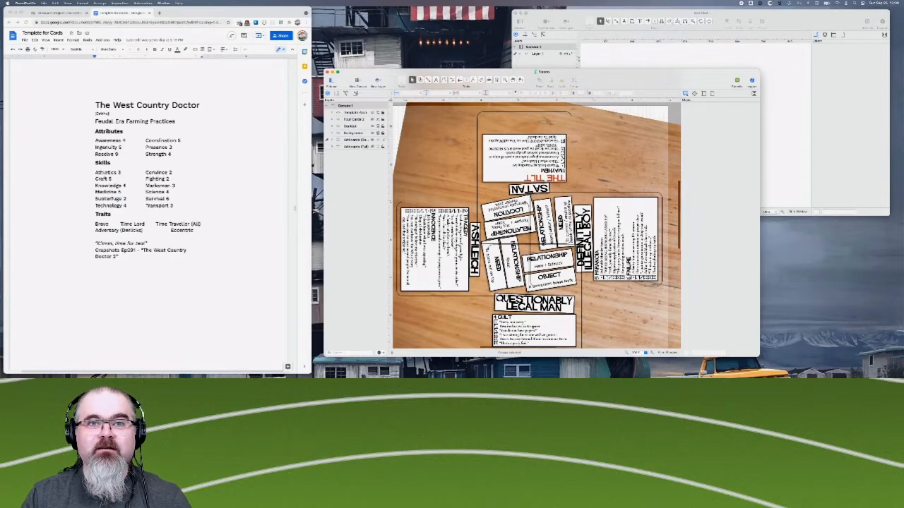
{"action": "scroll", "coordinate": [537, 226], "scroll_direction": "down", "scroll_amount": 2}
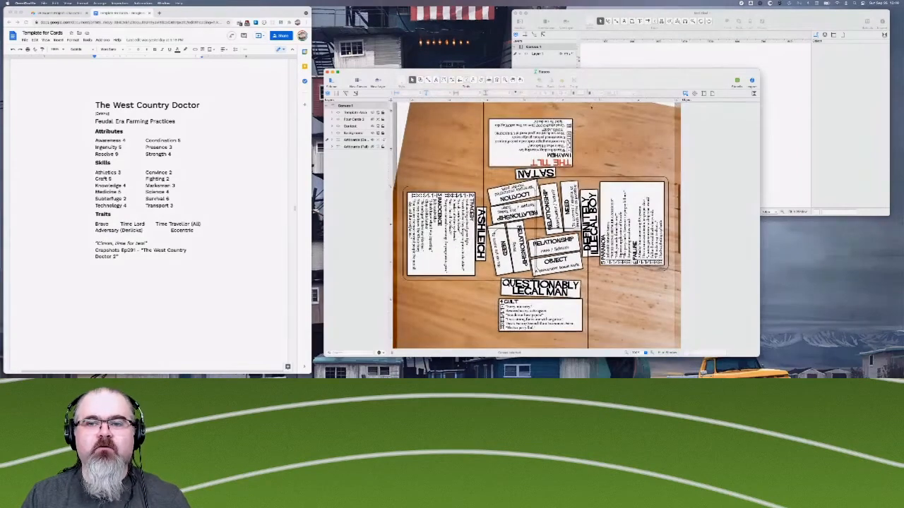
- Move the Fiasco window upward and enlarge it so the entire four-card layout fits in view
{"action": "left_click_drag", "start_coordinate": [604, 77], "coordinate": [591, 35]}
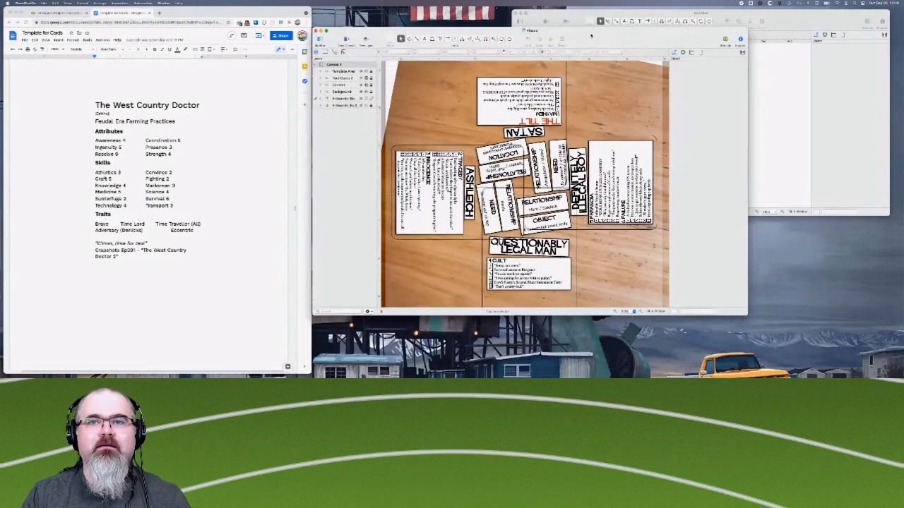
{"action": "left_click_drag", "start_coordinate": [747, 316], "coordinate": [786, 347]}
{"action": "scroll", "coordinate": [620, 261], "scroll_direction": "up", "scroll_amount": 1}
{"action": "scroll", "coordinate": [619, 261], "scroll_direction": "left", "scroll_amount": 2}
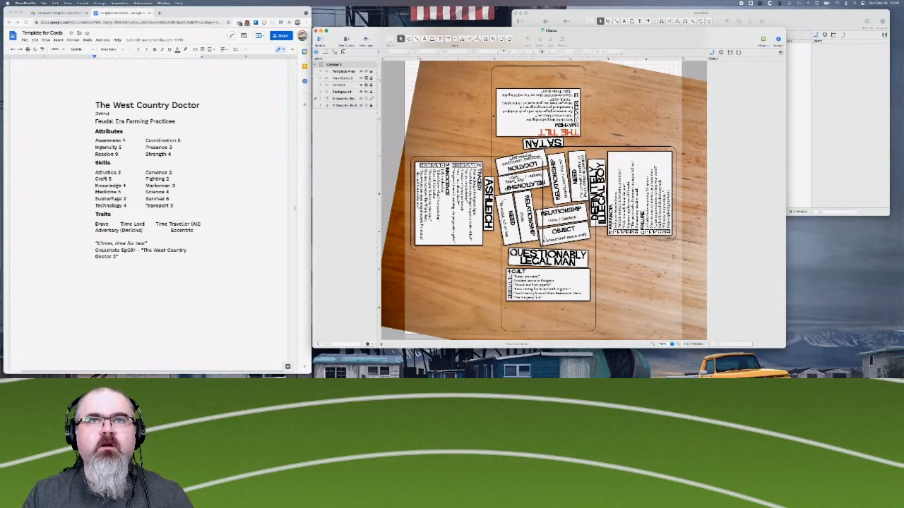
- Review the Satan and Questionably Legal Man card texts in the Template for Cards document
{"action": "scroll", "coordinate": [118, 153], "scroll_direction": "up", "scroll_amount": 5}
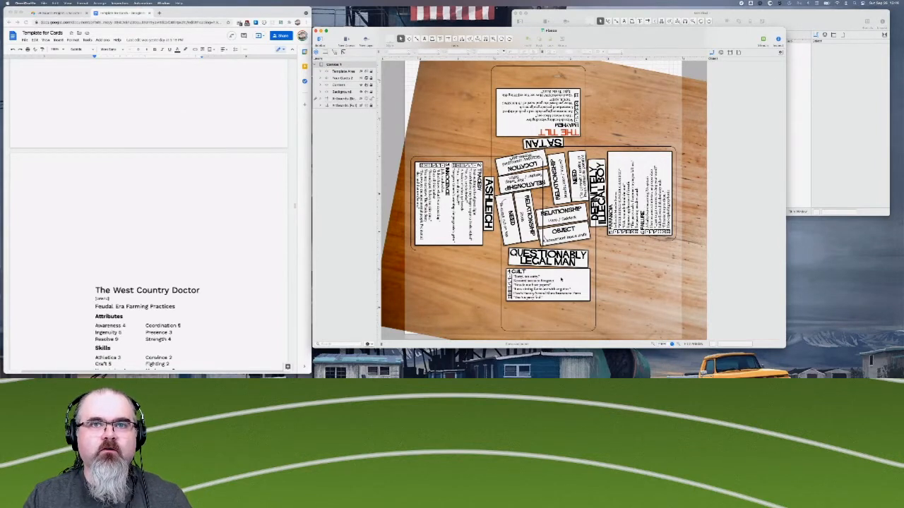
{"action": "scroll", "coordinate": [247, 212], "scroll_direction": "up", "scroll_amount": 5}
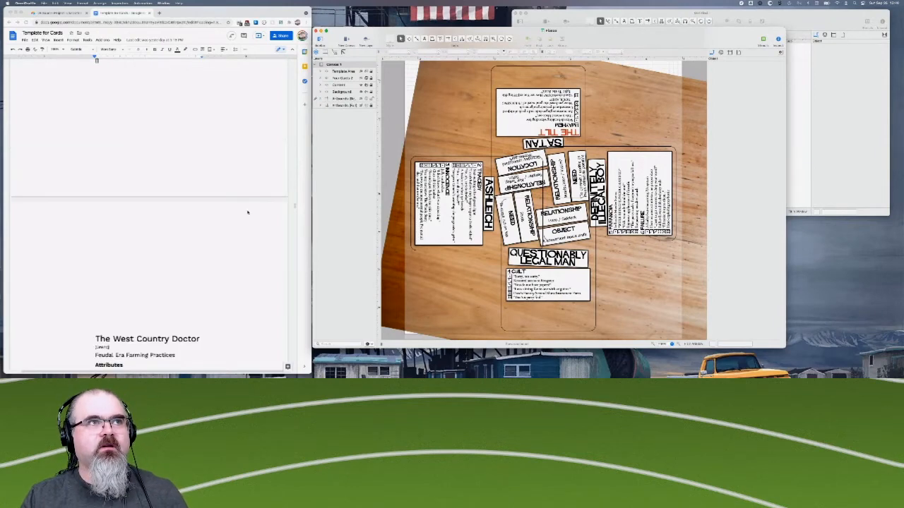
{"action": "scroll", "coordinate": [247, 212], "scroll_direction": "up", "scroll_amount": 10}
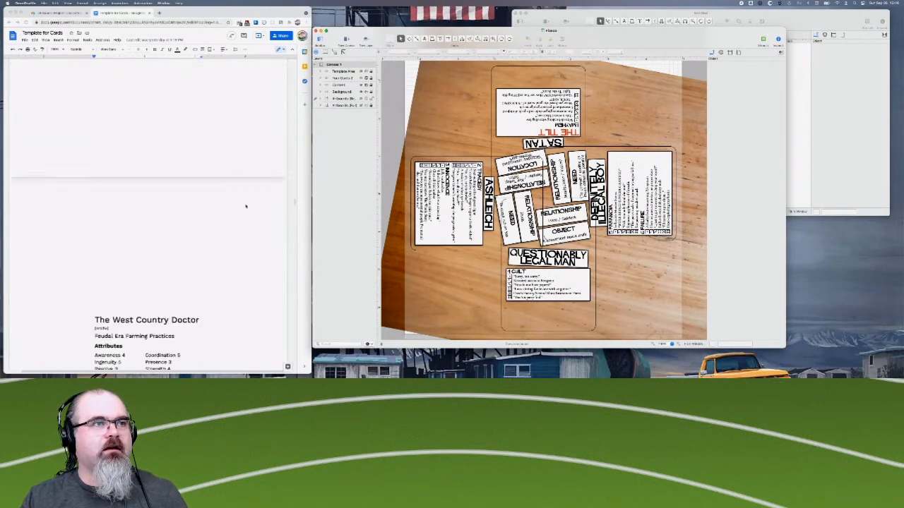
{"action": "scroll", "coordinate": [246, 207], "scroll_direction": "down", "scroll_amount": 2}
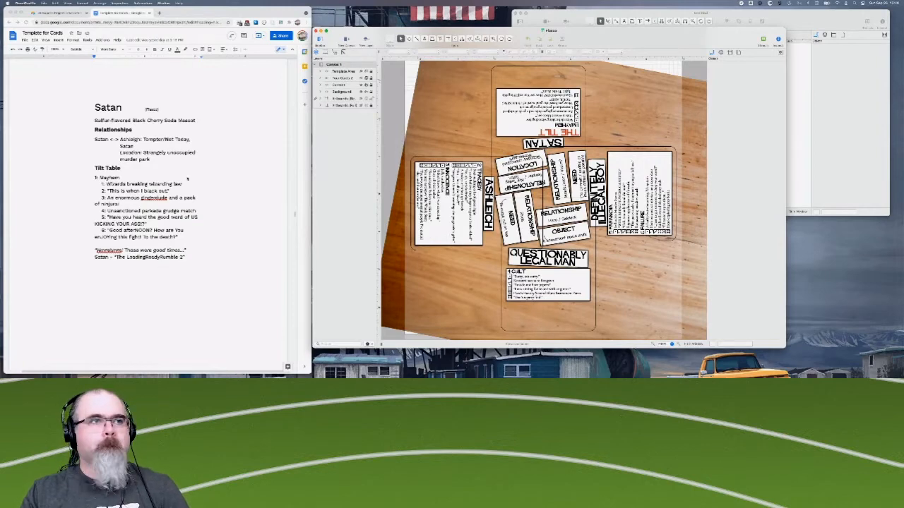
{"action": "scroll", "coordinate": [187, 178], "scroll_direction": "down", "scroll_amount": 15}
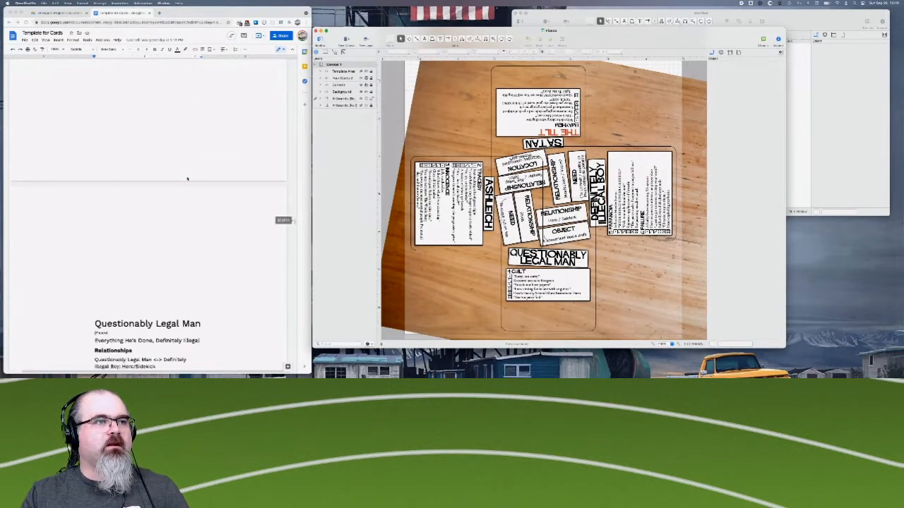
{"action": "scroll", "coordinate": [187, 179], "scroll_direction": "down", "scroll_amount": 5}
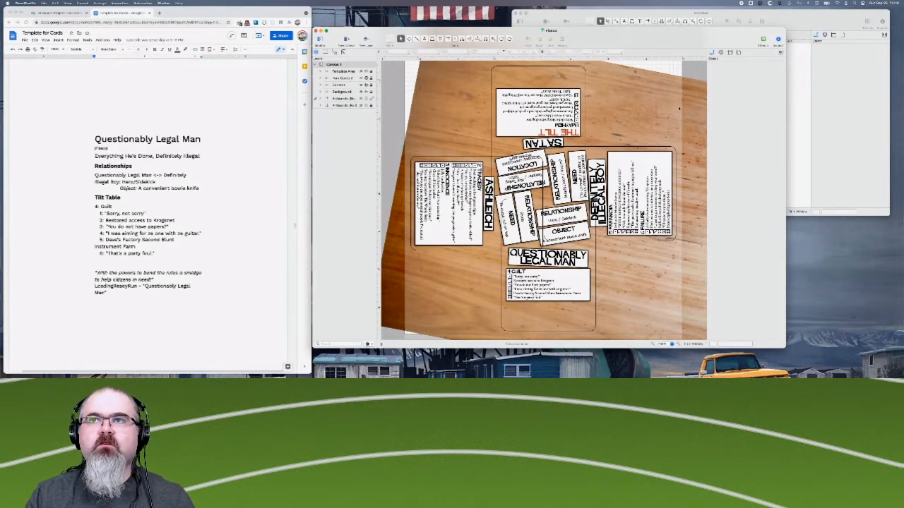
- Open the recent Desert Bus Cards document in OmniGraffle, move its window aside, and display the Triple Threat card canvas
{"action": "left_click", "coordinate": [842, 87]}
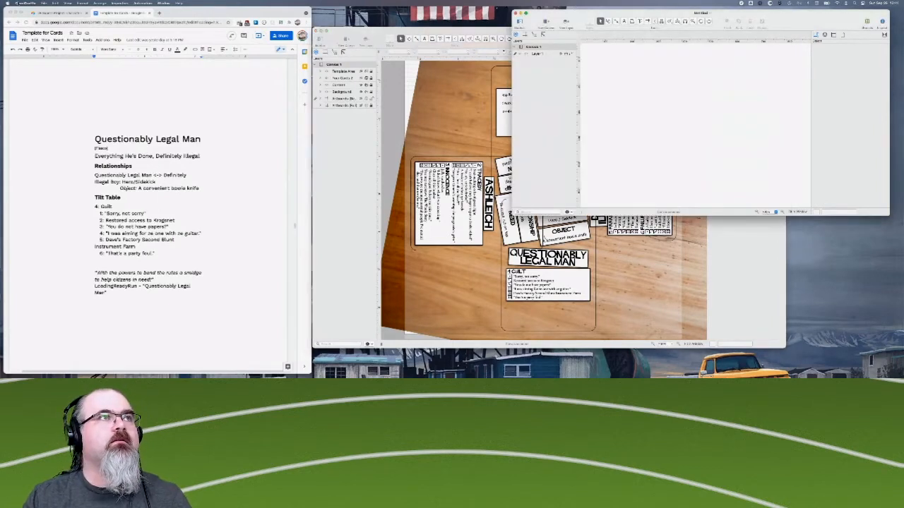
{"action": "left_click", "coordinate": [44, 3]}
{"action": "mouse_move", "coordinate": [57, 33]}
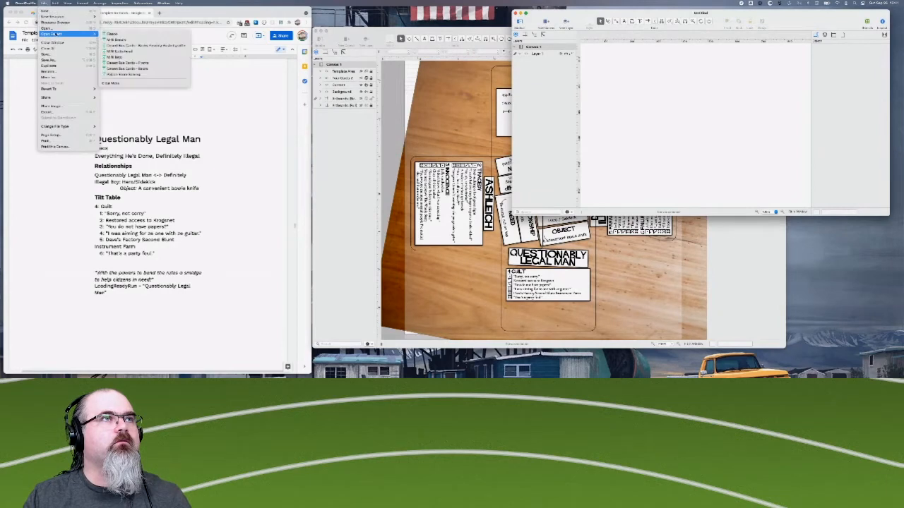
{"action": "left_click", "coordinate": [127, 45]}
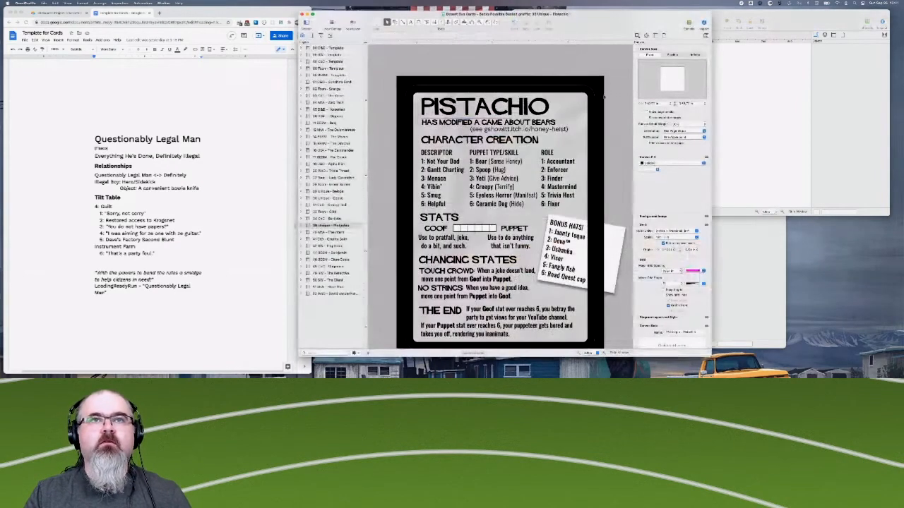
{"action": "left_click_drag", "start_coordinate": [586, 15], "coordinate": [774, 12]}
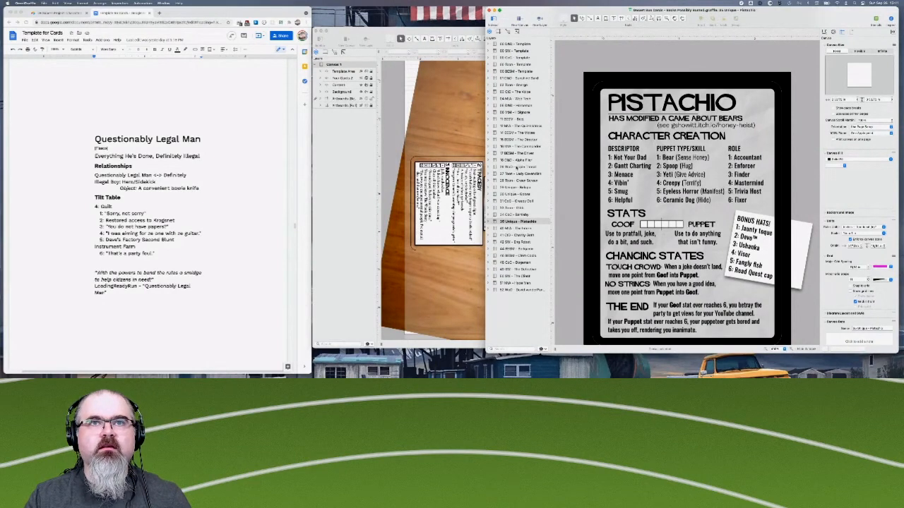
{"action": "left_click", "coordinate": [519, 167]}
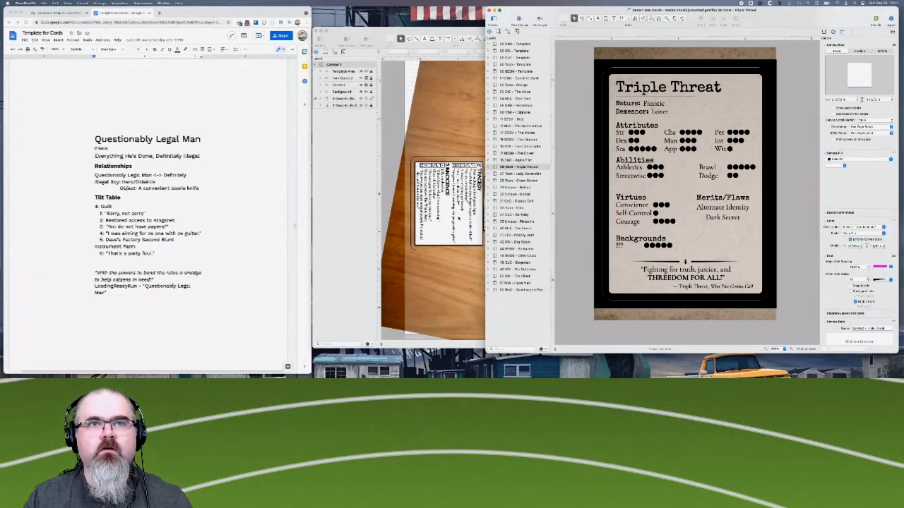
- Return to the Fiasco document and show the Four Cards 2 layer's outlines briefly, hiding the layer again
{"action": "left_click", "coordinate": [463, 271]}
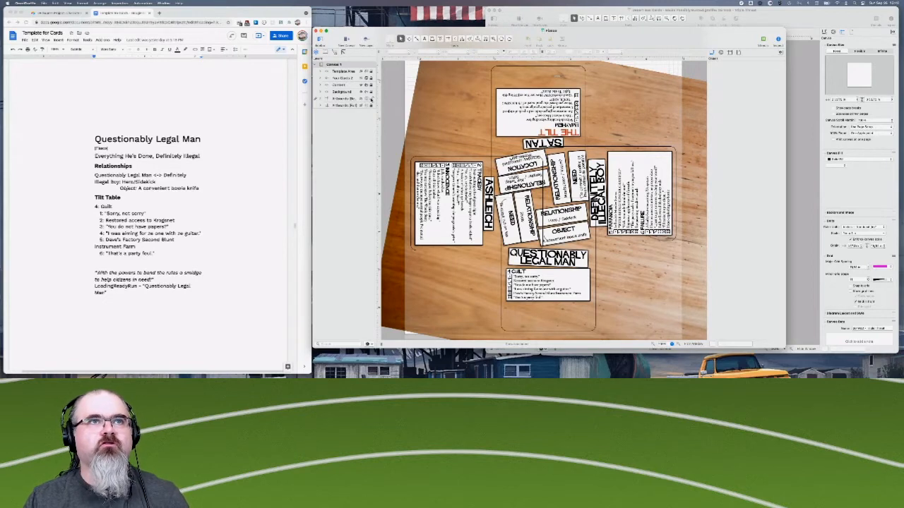
{"action": "left_click", "coordinate": [362, 79]}
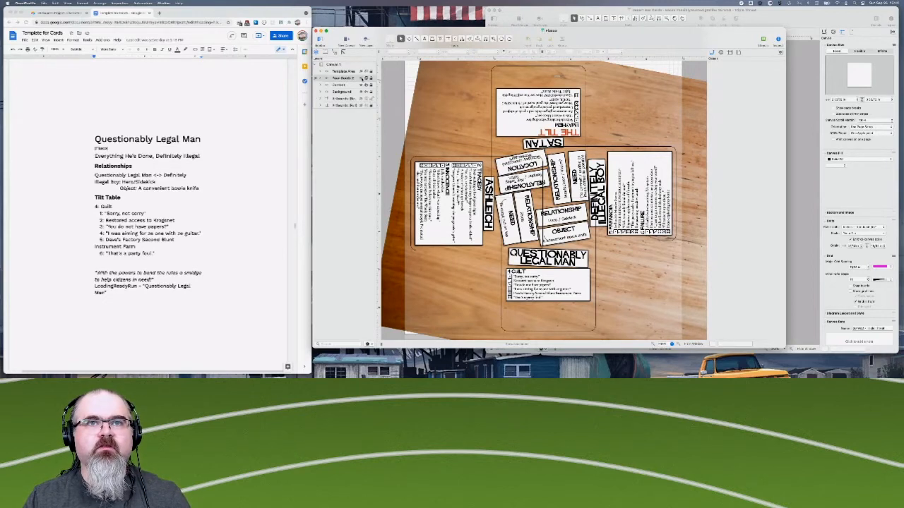
{"action": "left_click", "coordinate": [362, 79]}
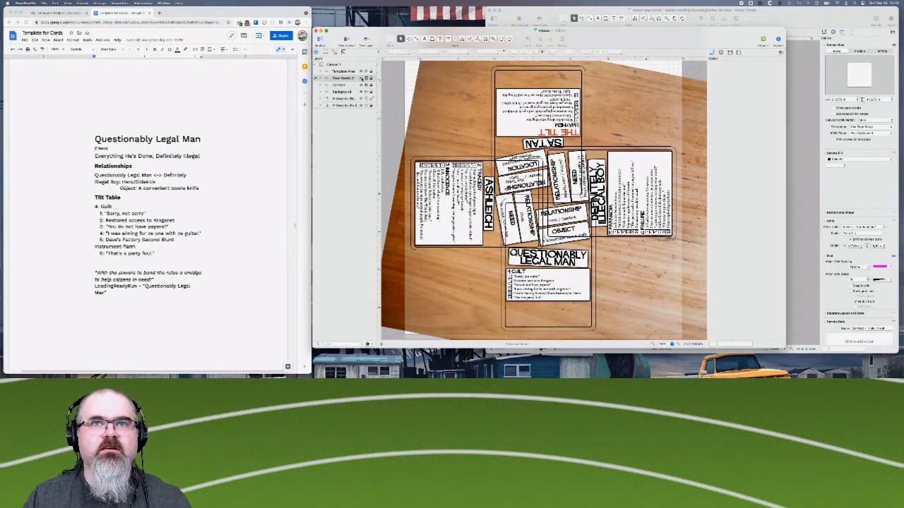
{"action": "left_click", "coordinate": [362, 79]}
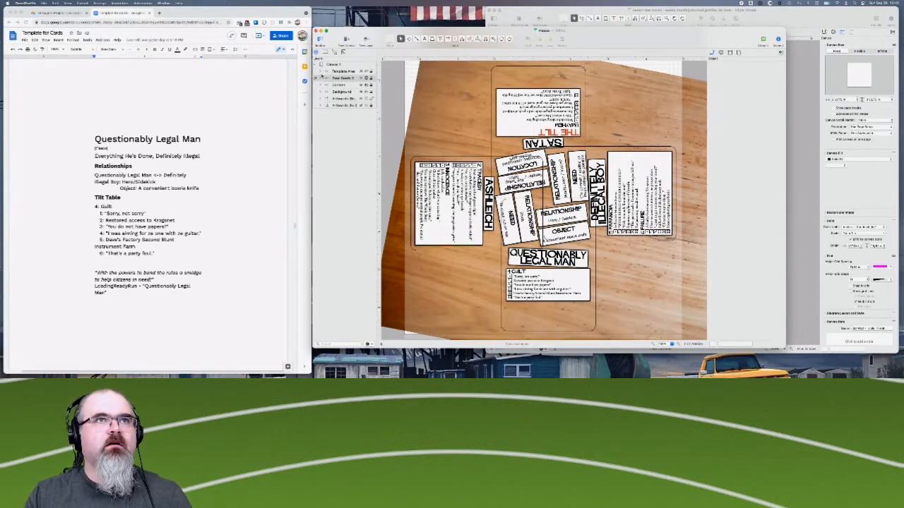
- Expand the Content layer and its main group, and examine the relationship, need, location and object labels at the layout's centre
{"action": "left_click", "coordinate": [322, 85]}
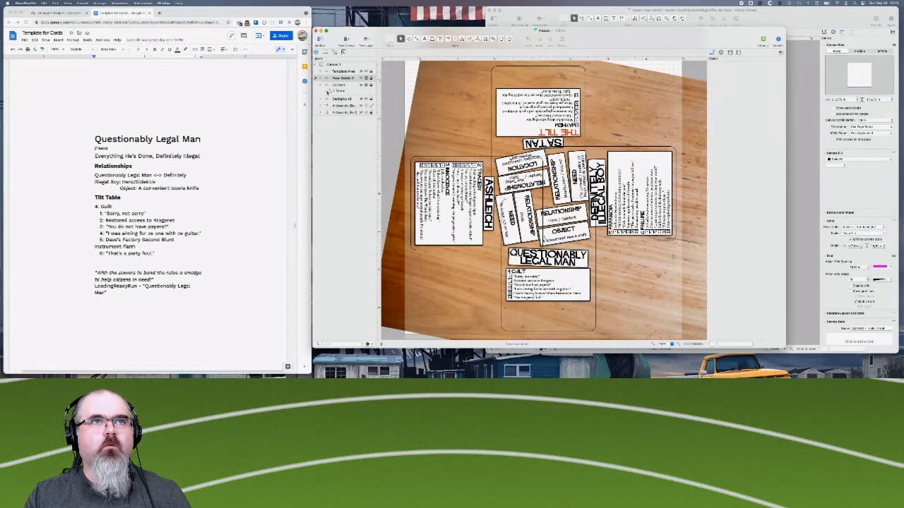
{"action": "left_click", "coordinate": [329, 91]}
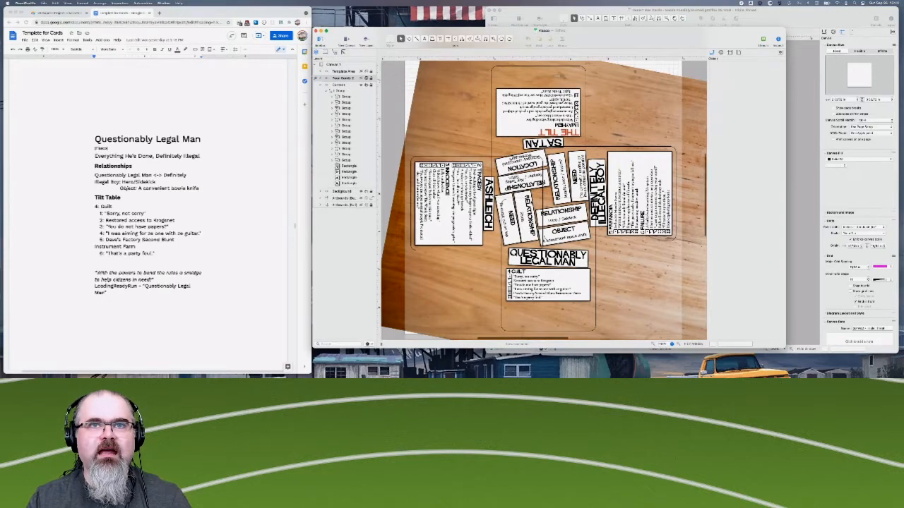
{"action": "scroll", "coordinate": [543, 196], "scroll_direction": "up", "scroll_amount": 1}
{"action": "scroll", "coordinate": [543, 195], "scroll_direction": "up", "scroll_amount": 5}
{"action": "scroll", "coordinate": [542, 196], "scroll_direction": "down", "scroll_amount": 2}
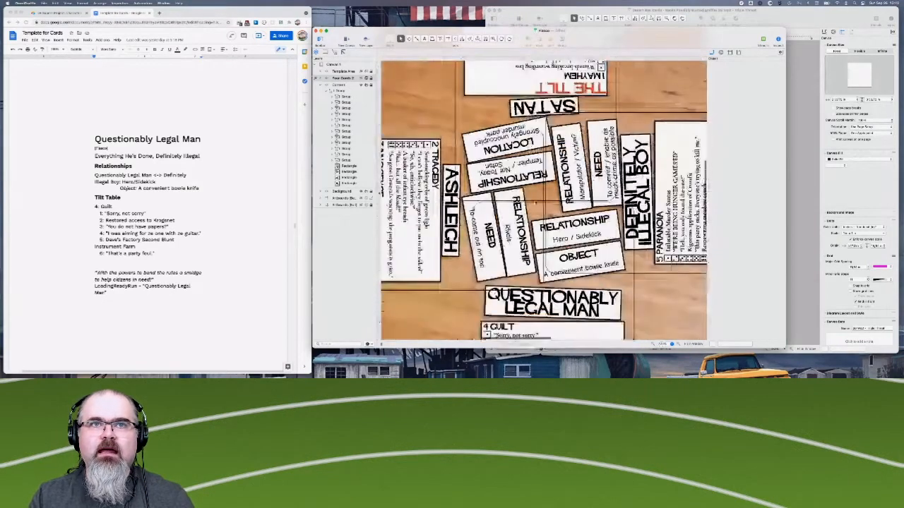
{"action": "scroll", "coordinate": [543, 196], "scroll_direction": "down", "scroll_amount": 1}
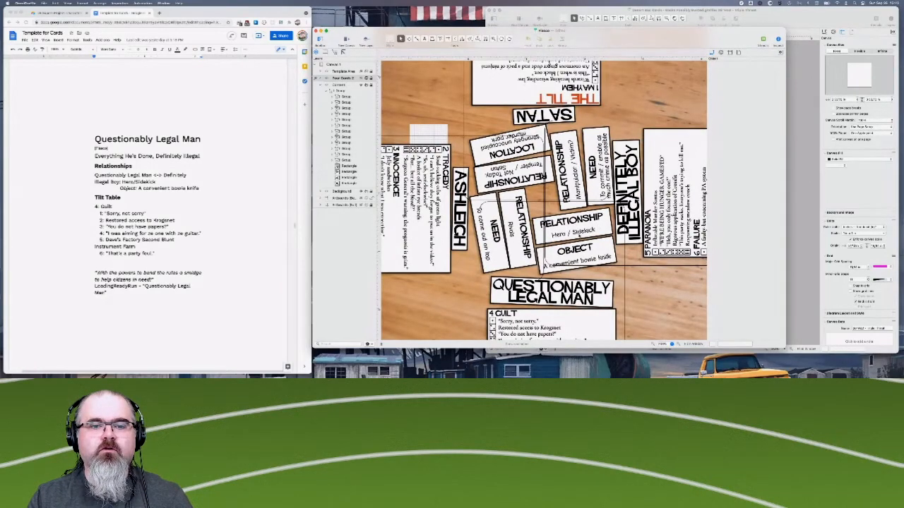
{"action": "scroll", "coordinate": [542, 196], "scroll_direction": "down", "scroll_amount": 3}
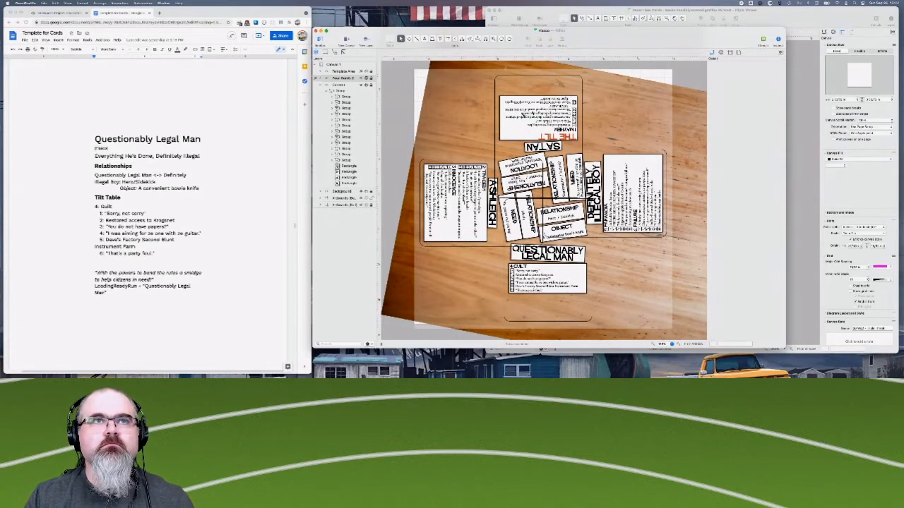
- Move the Satan card's tilt table group out of the main group to the top of the Content layer
{"action": "left_click", "coordinate": [516, 113]}
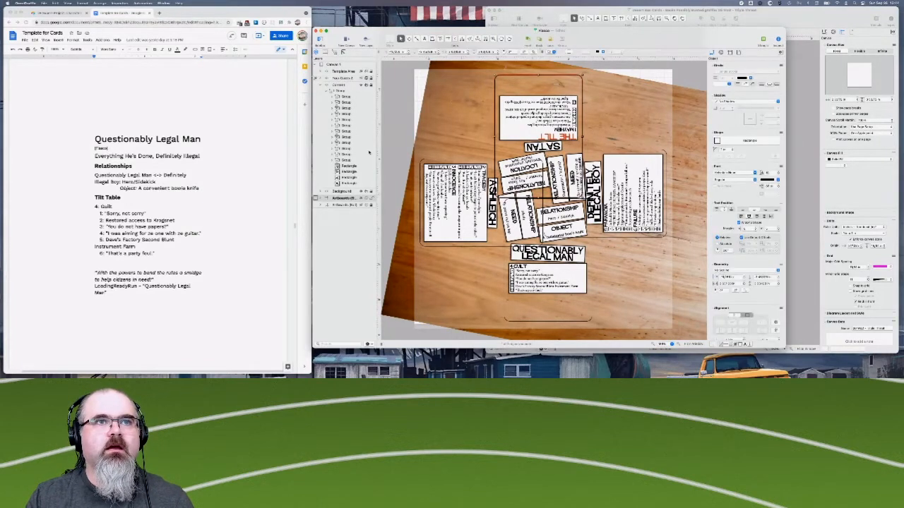
{"action": "left_click", "coordinate": [359, 200]}
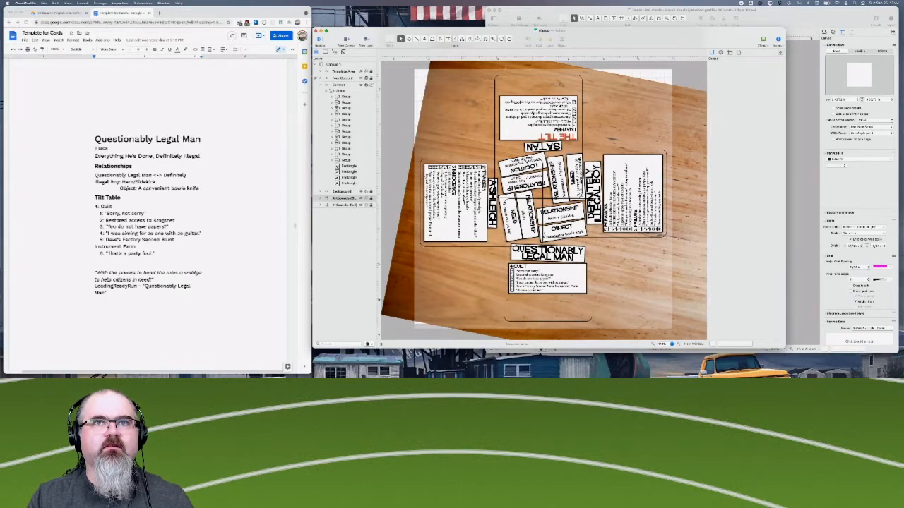
{"action": "left_click", "coordinate": [341, 91]}
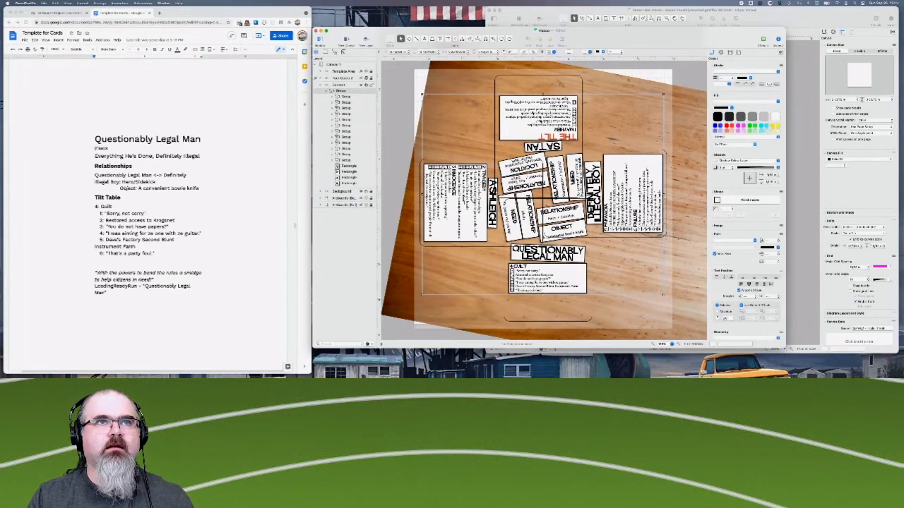
{"action": "left_click", "coordinate": [346, 160]}
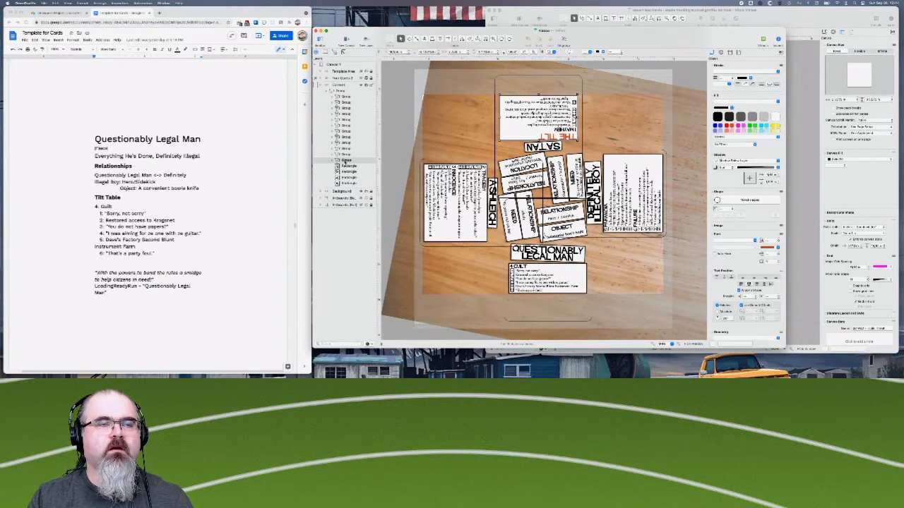
{"action": "right_click", "coordinate": [343, 161]}
{"action": "left_click", "coordinate": [343, 163]}
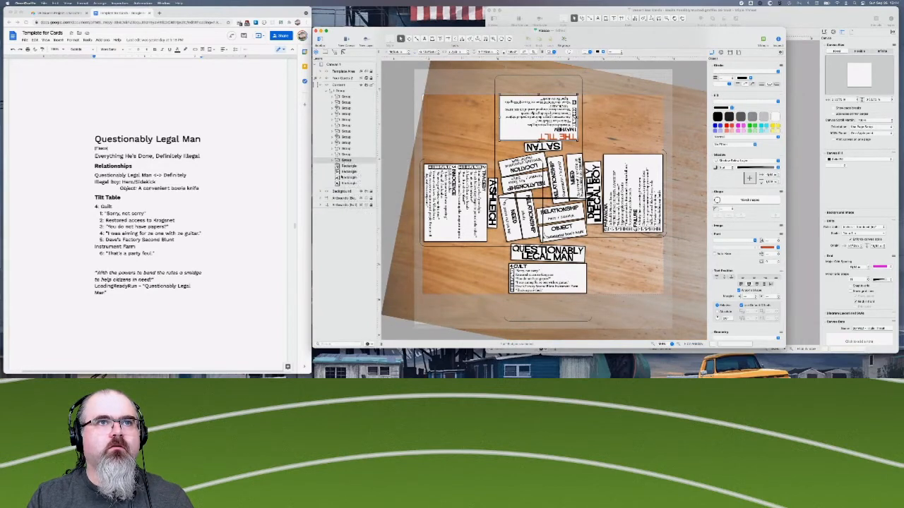
{"action": "double_click", "coordinate": [343, 161]}
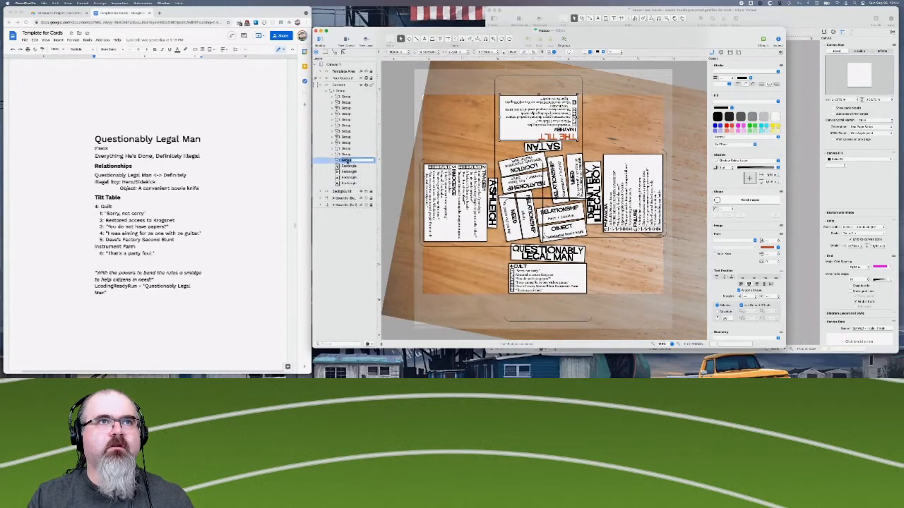
{"action": "left_click", "coordinate": [363, 274]}
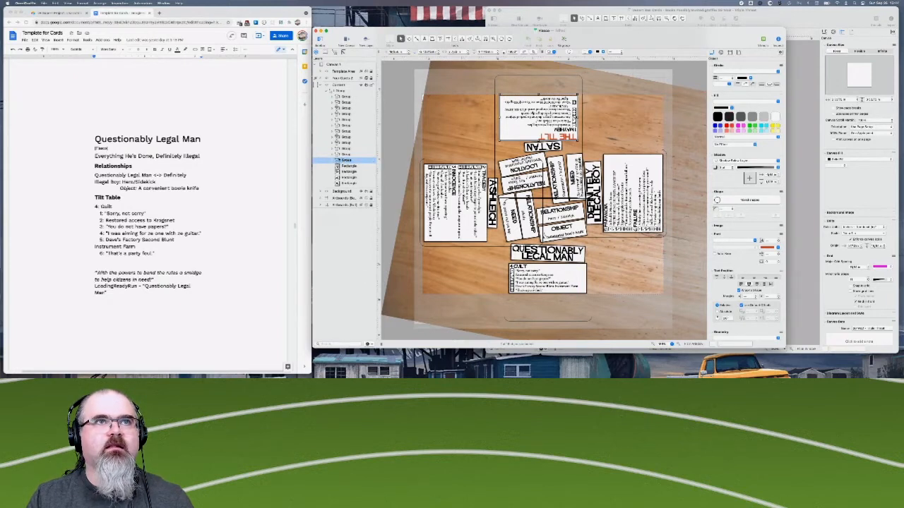
{"action": "left_click_drag", "start_coordinate": [343, 161], "coordinate": [341, 89]}
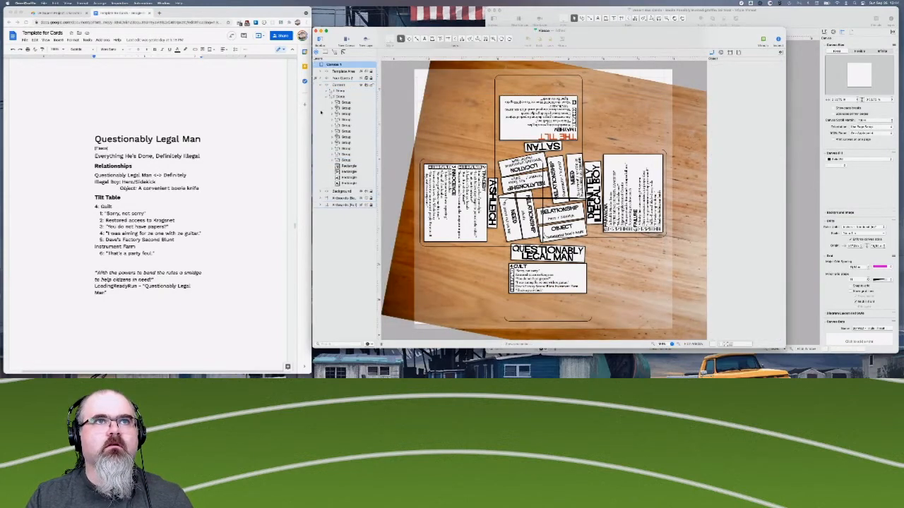
- Rotate the separated tilt table group so its text reads upright, and hide the Background layer
{"action": "left_click", "coordinate": [341, 92]}
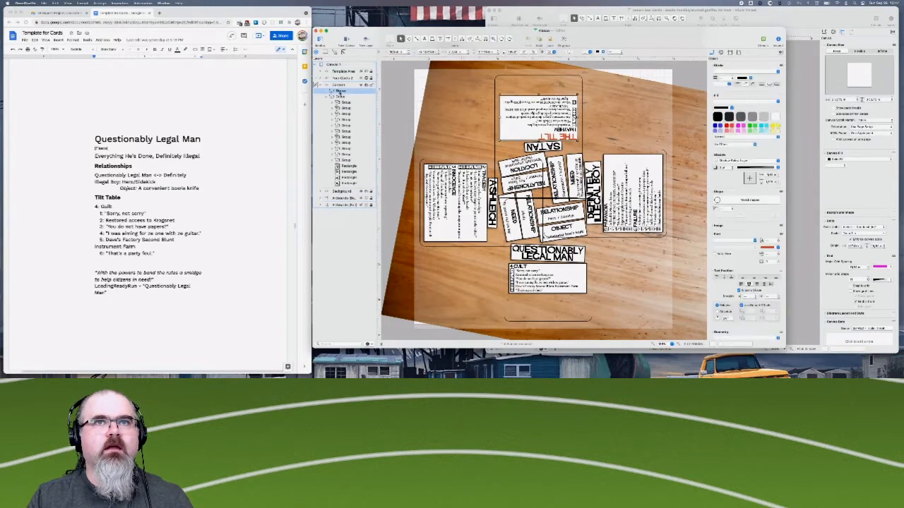
{"action": "scroll", "coordinate": [738, 284], "scroll_direction": "down", "scroll_amount": 4}
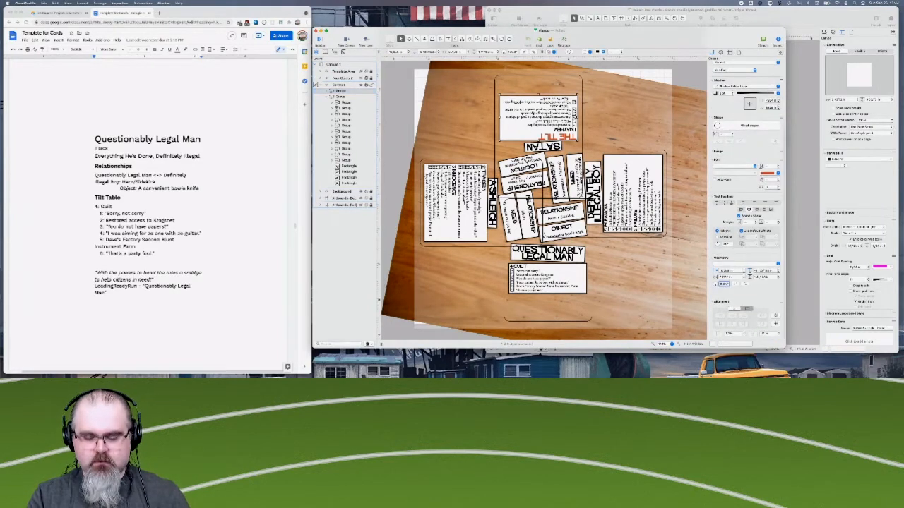
{"action": "key", "text": "Return"}
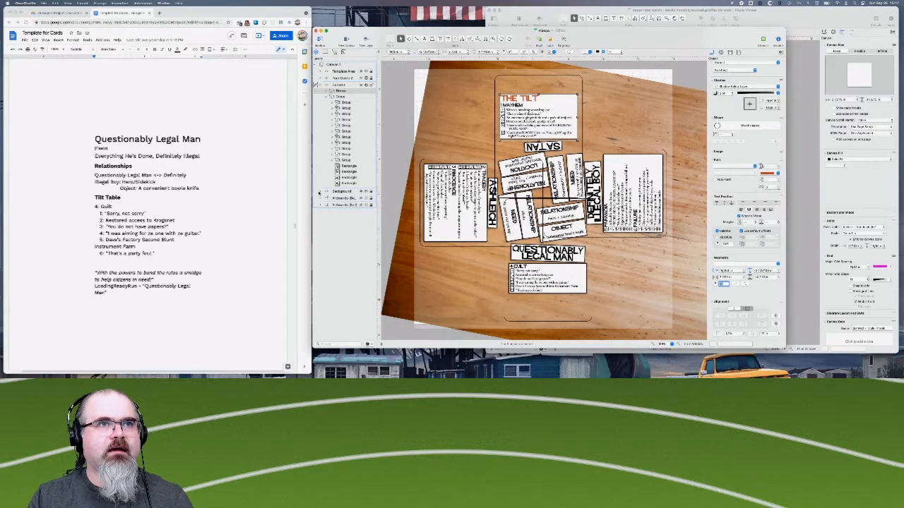
{"action": "left_click", "coordinate": [361, 192]}
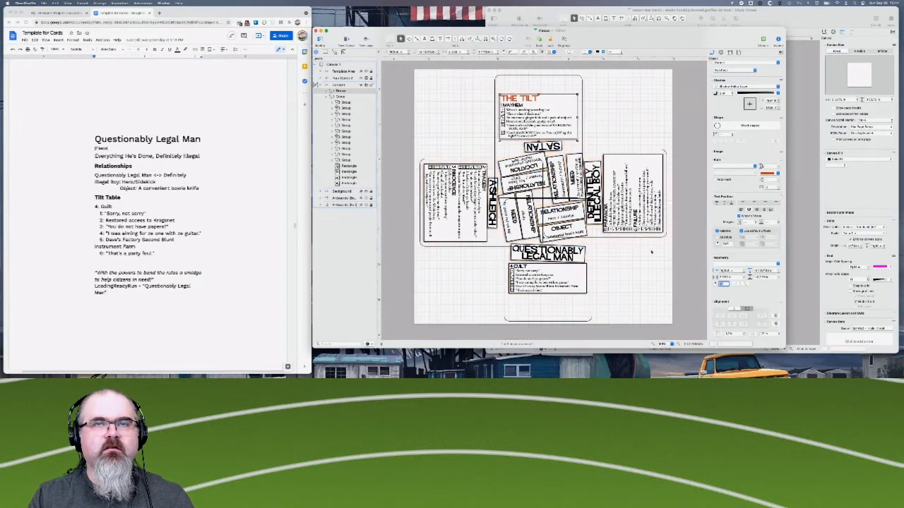
- Expand the separated tilt table group and extend its background rectangle slightly upward above The Tilt heading
{"action": "left_click", "coordinate": [680, 345]}
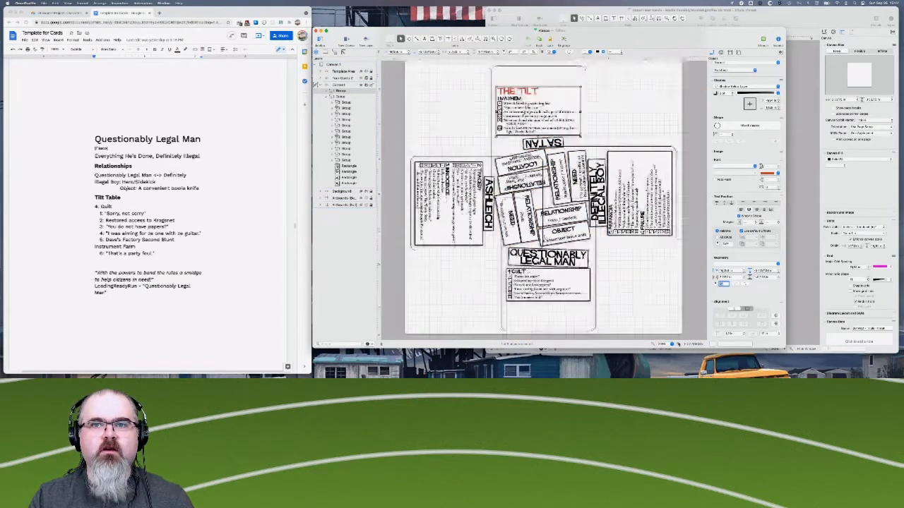
{"action": "left_click", "coordinate": [679, 345]}
{"action": "scroll", "coordinate": [578, 219], "scroll_direction": "up", "scroll_amount": 4}
{"action": "scroll", "coordinate": [578, 218], "scroll_direction": "left", "scroll_amount": 4}
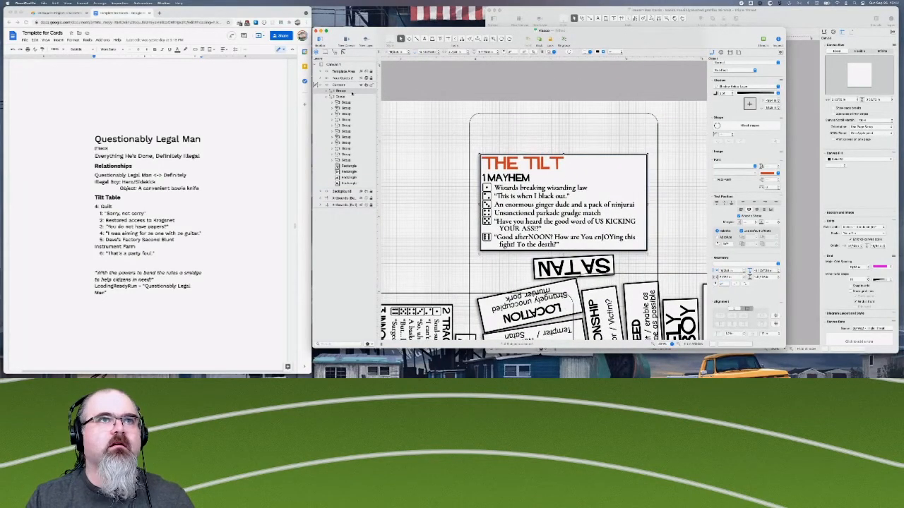
{"action": "left_click", "coordinate": [327, 91]}
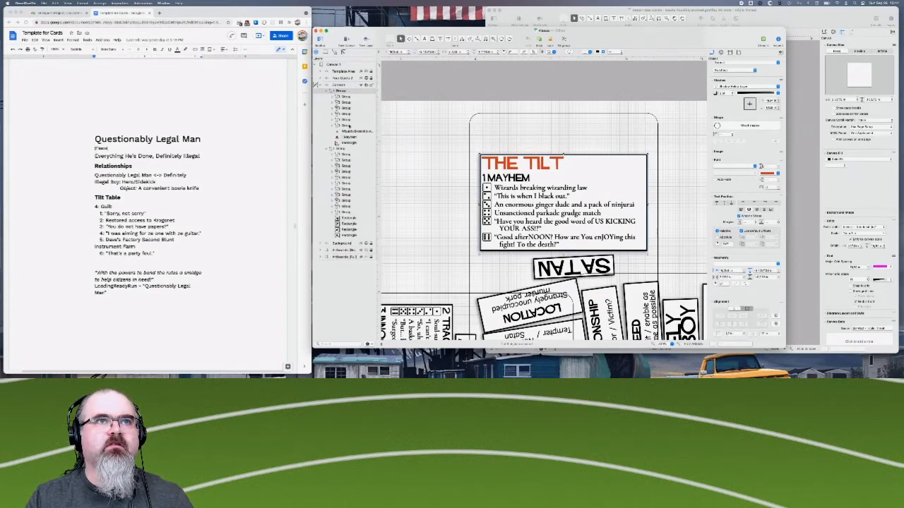
{"action": "left_click", "coordinate": [348, 144]}
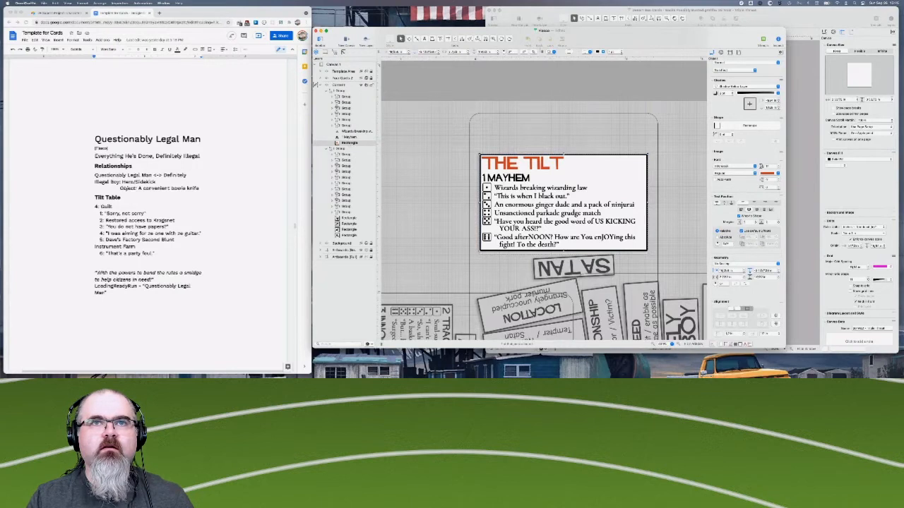
{"action": "left_click_drag", "start_coordinate": [569, 156], "coordinate": [569, 148]}
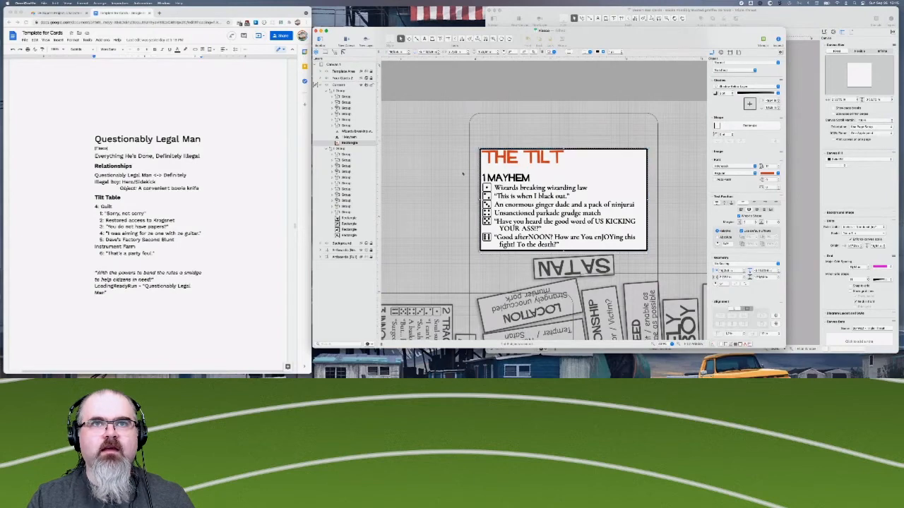
{"action": "left_click", "coordinate": [438, 181]}
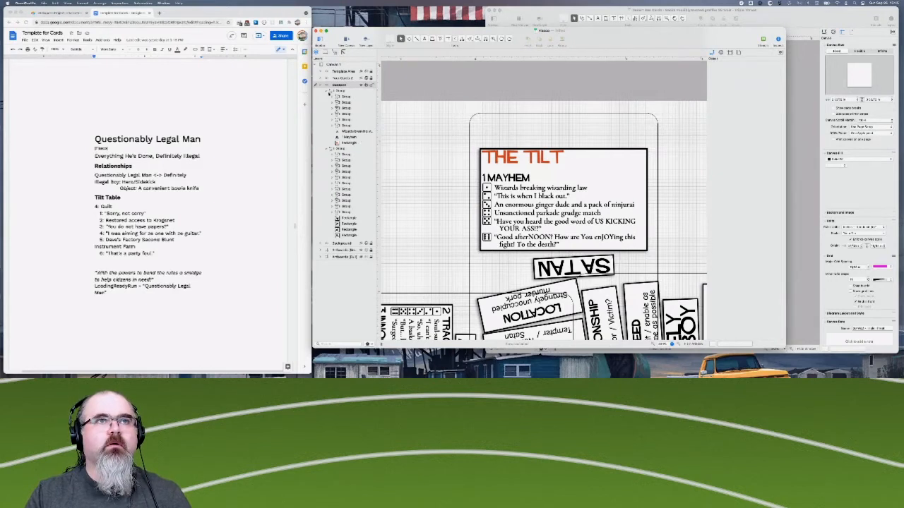
- Close the Desert Bus Cards window and the untitled document window, and widen the Fiasco window
{"action": "left_click", "coordinate": [342, 91]}
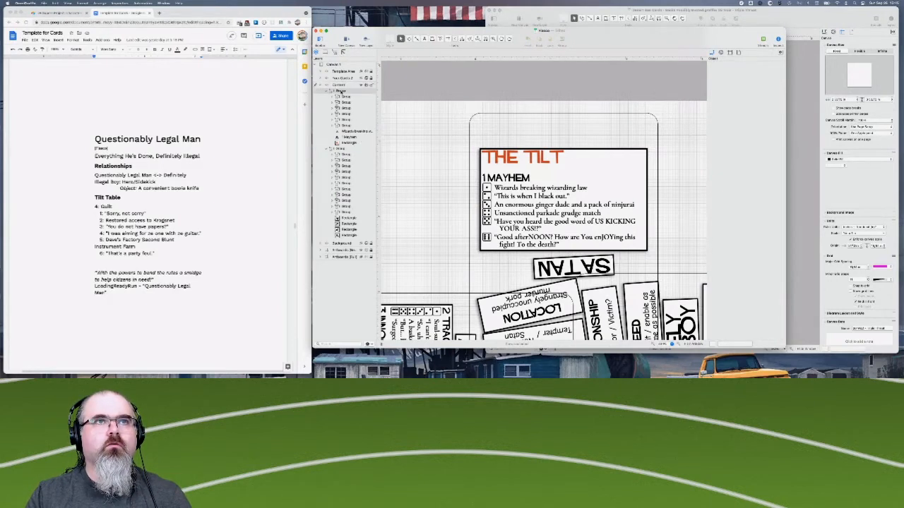
{"action": "scroll", "coordinate": [834, 205], "scroll_direction": "down", "scroll_amount": 2}
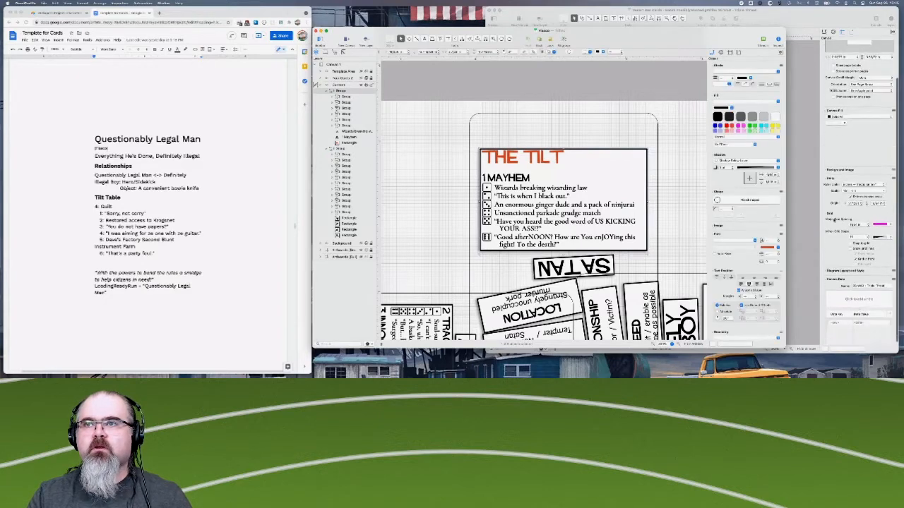
{"action": "scroll", "coordinate": [848, 200], "scroll_direction": "down", "scroll_amount": 2}
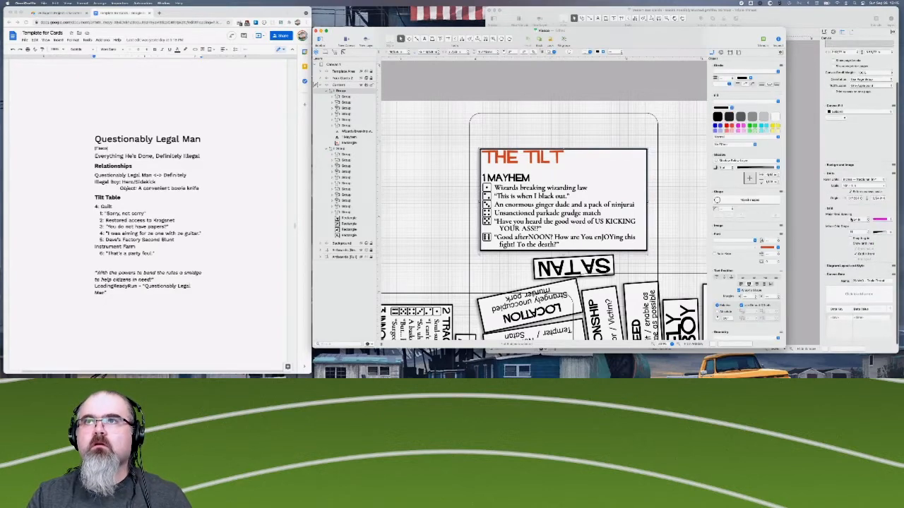
{"action": "left_click", "coordinate": [824, 32]}
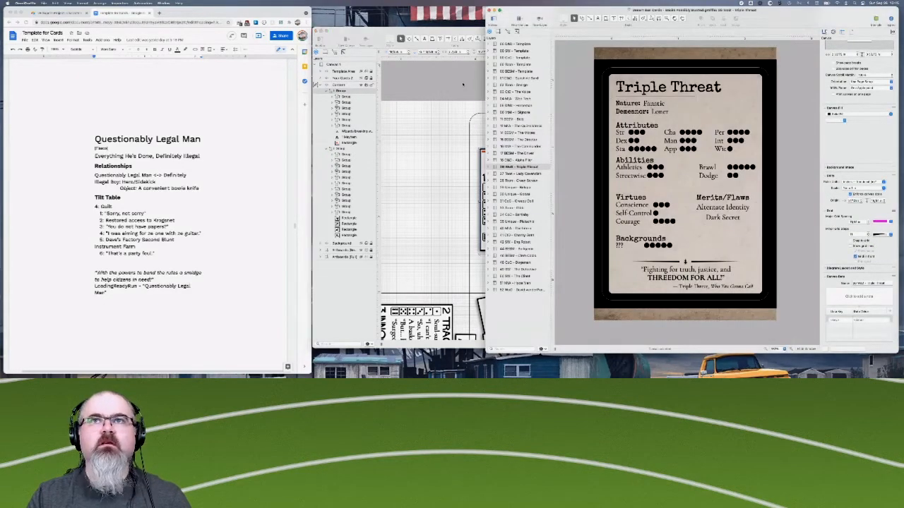
{"action": "left_click", "coordinate": [463, 84]}
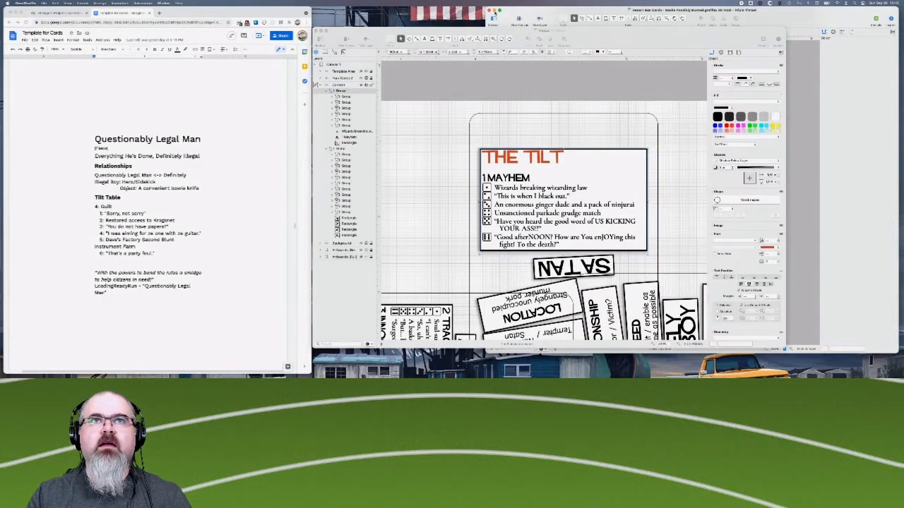
{"action": "left_click", "coordinate": [490, 10]}
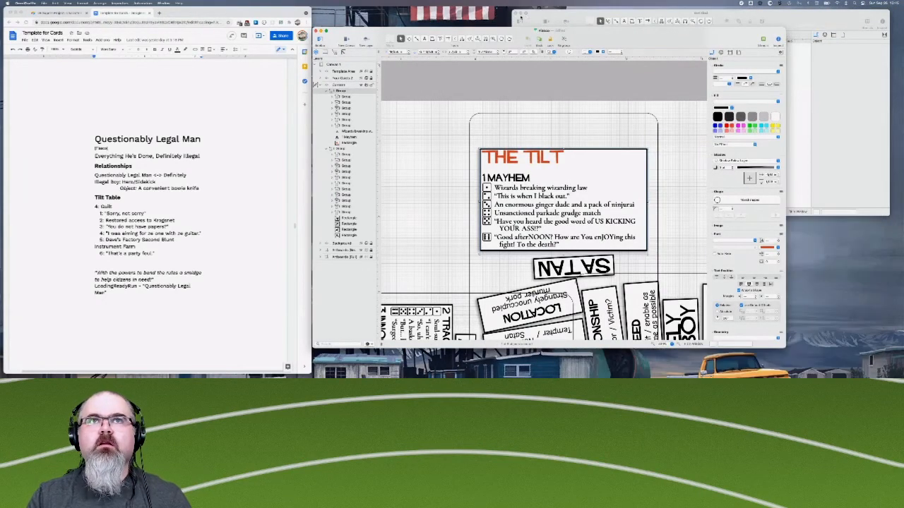
{"action": "left_click", "coordinate": [515, 13]}
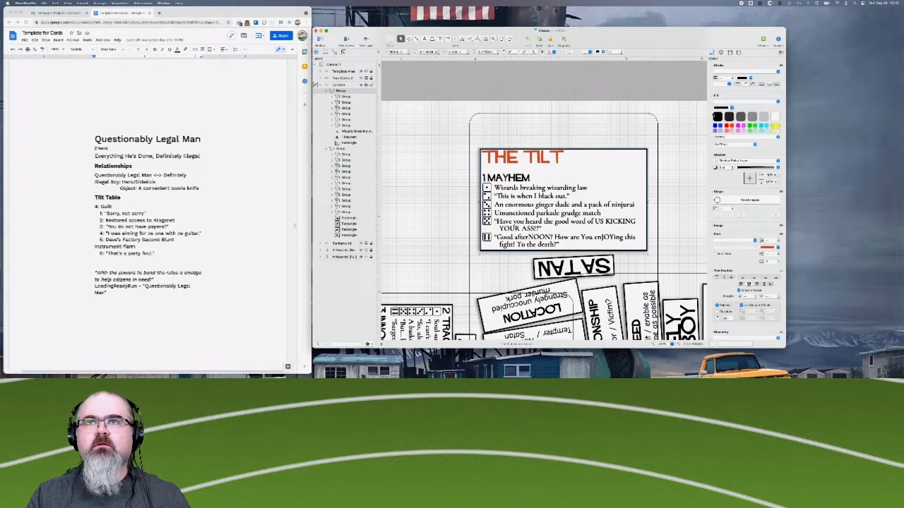
{"action": "left_click_drag", "start_coordinate": [785, 109], "coordinate": [831, 111]}
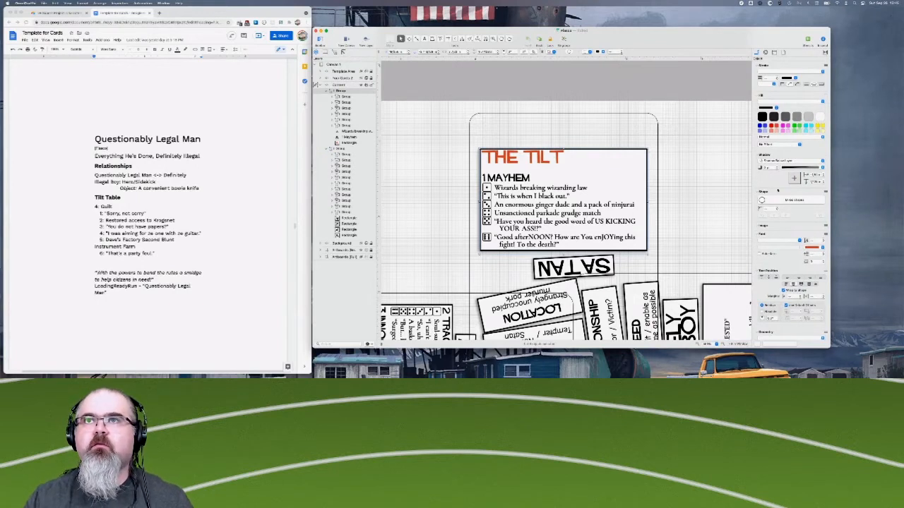
- Set the rotation of the separated tilt table group to 180 degrees
{"action": "scroll", "coordinate": [774, 277], "scroll_direction": "down", "scroll_amount": 5}
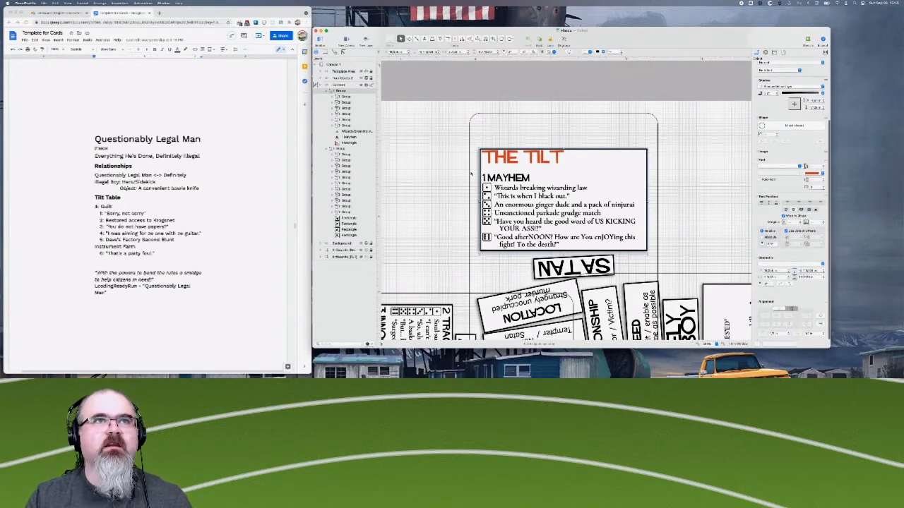
{"action": "left_click", "coordinate": [340, 85]}
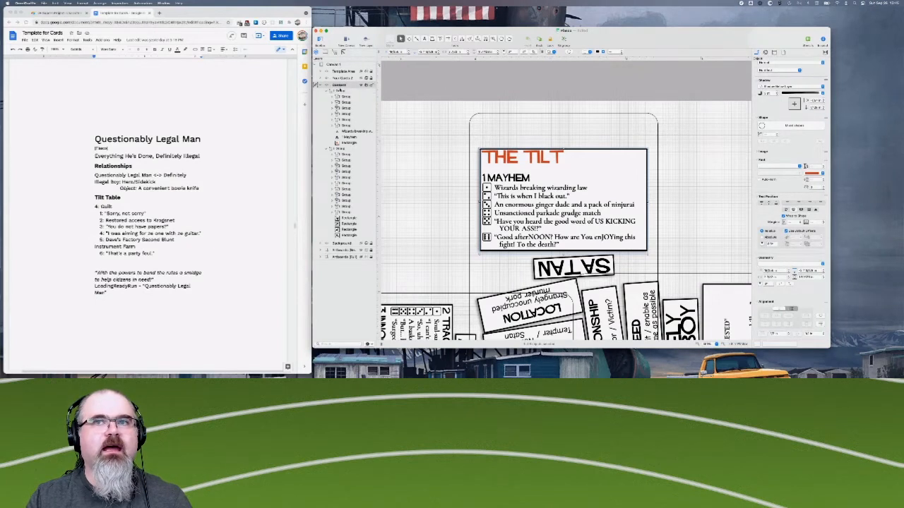
{"action": "left_click", "coordinate": [340, 92]}
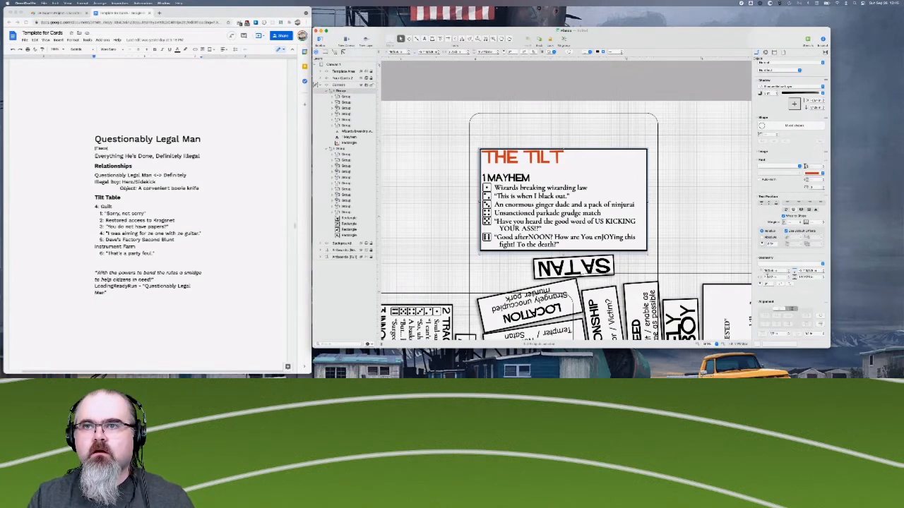
{"action": "double_click", "coordinate": [769, 283]}
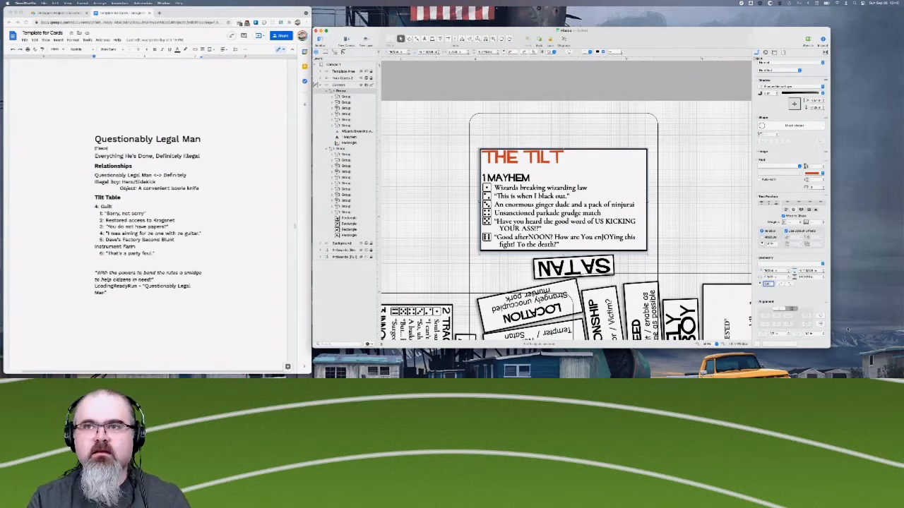
{"action": "type", "text": "180"}
{"action": "key", "text": "Return"}
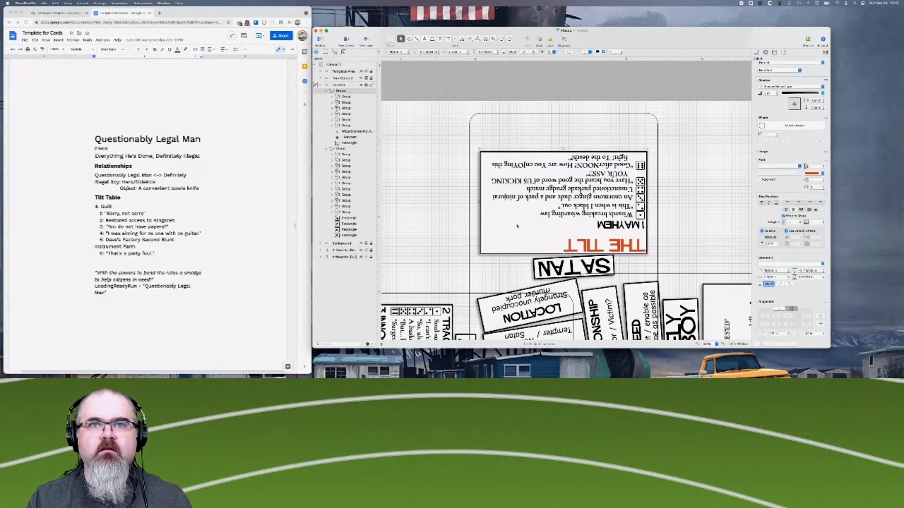
- Nudge the rotated tilt table group slightly upward, away from the SATAN name box
{"action": "key", "text": "Up"}
{"action": "key", "text": "Up"}
{"action": "key", "text": "Up"}
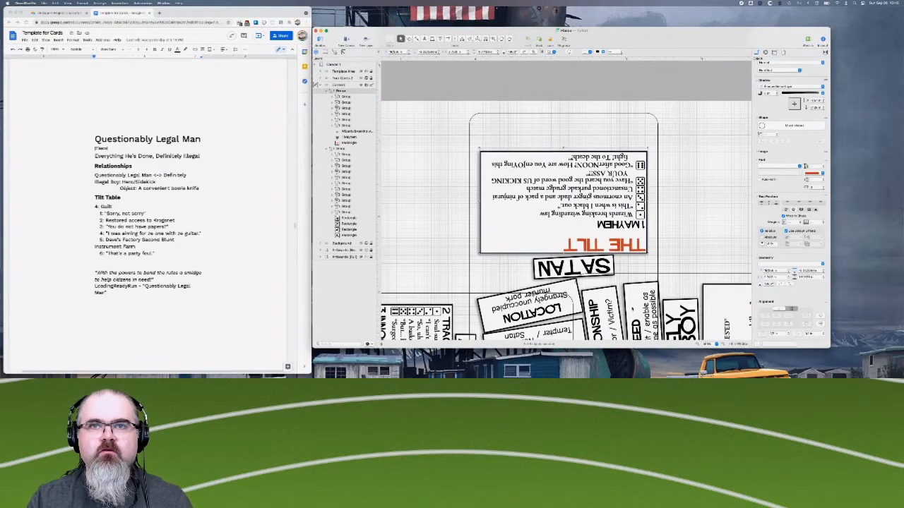
{"action": "key", "text": "Up"}
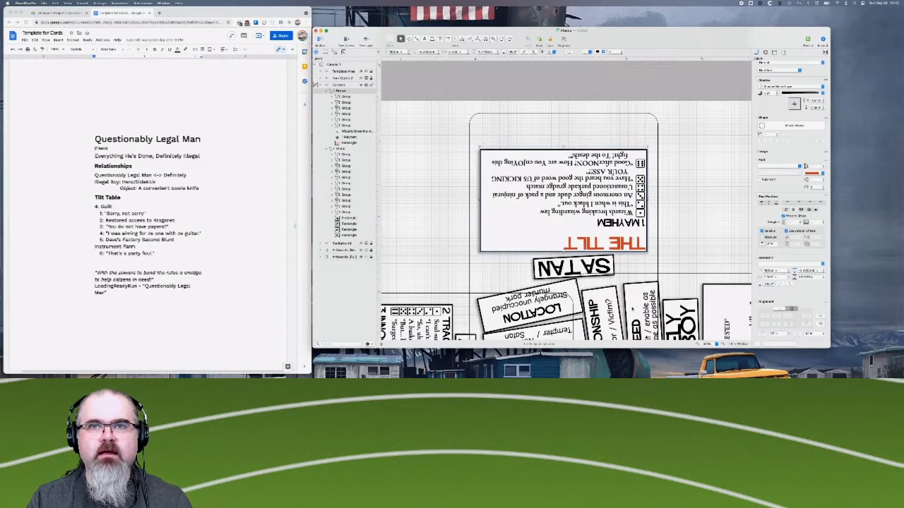
{"action": "key", "text": "Up"}
{"action": "key", "text": "Up"}
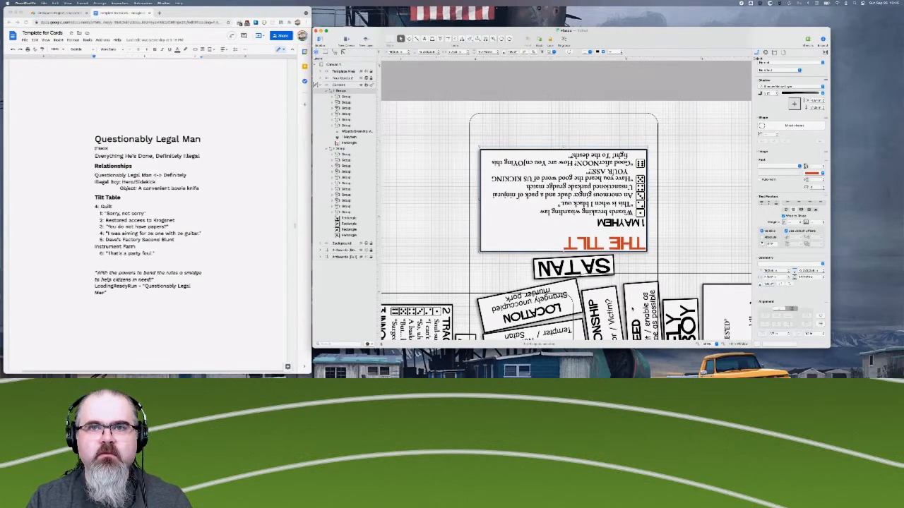
{"action": "key", "text": "Up"}
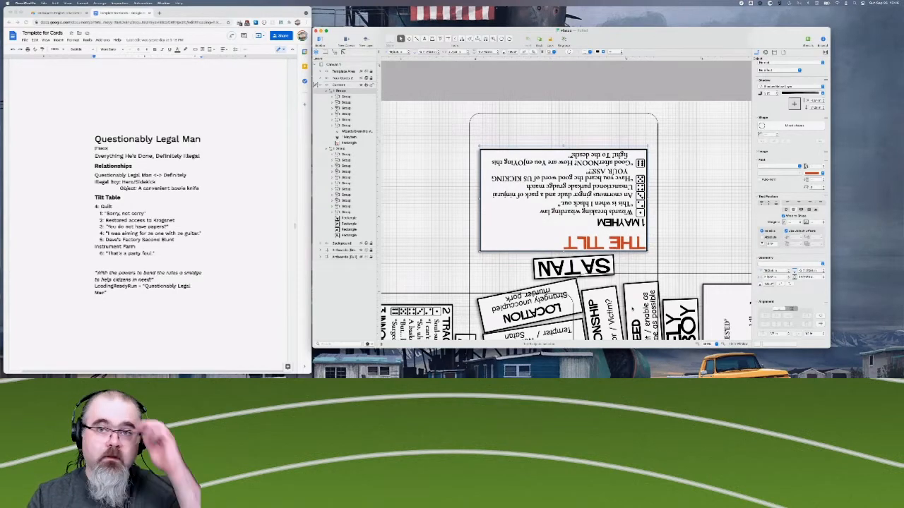
{"action": "key", "text": "Up"}
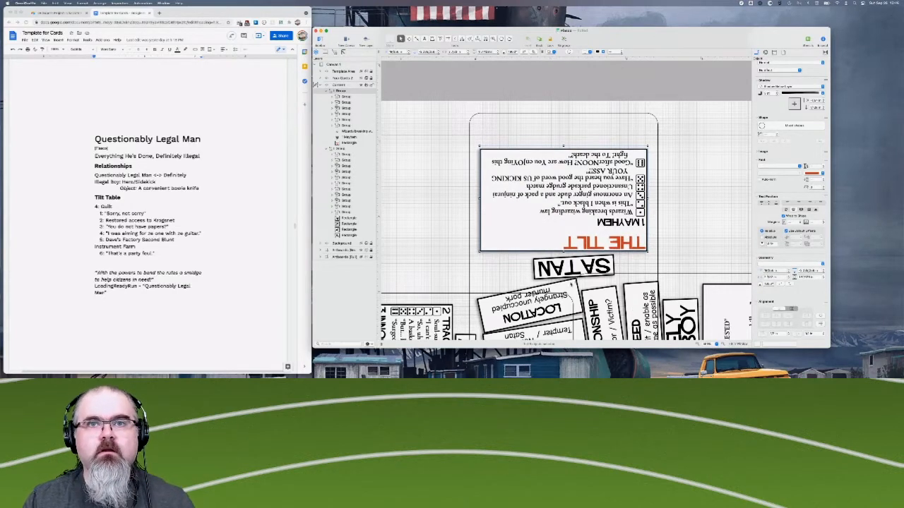
- Examine the main group and its first rectangle, checking the card layout from The Tilt table down to the 4 Guilt table
{"action": "left_click", "coordinate": [340, 149]}
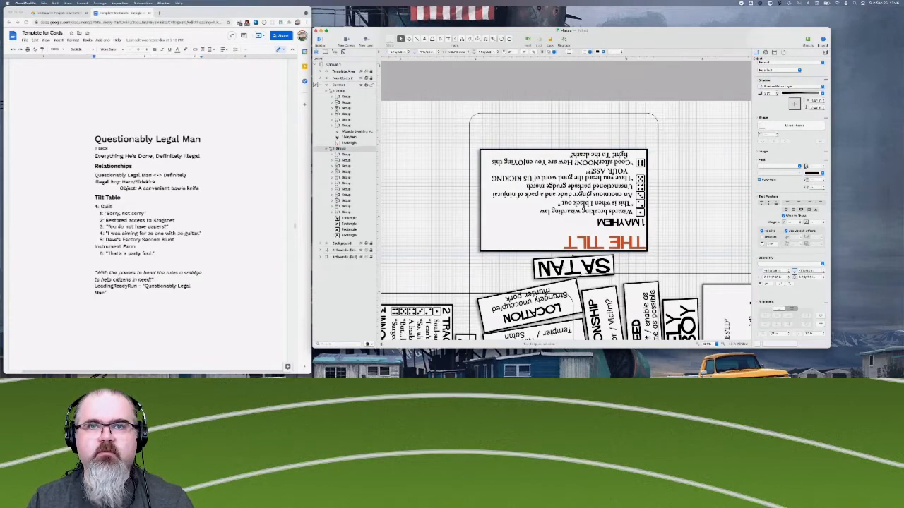
{"action": "left_click", "coordinate": [349, 218]}
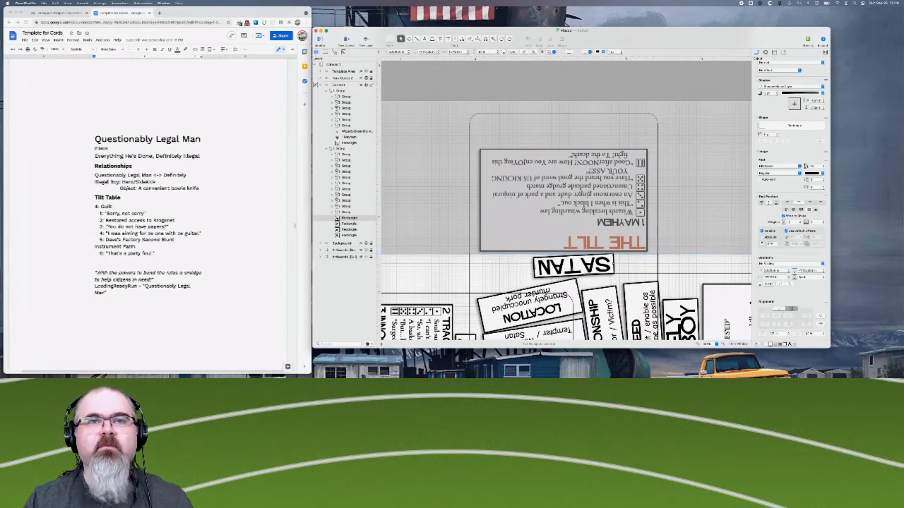
{"action": "scroll", "coordinate": [443, 202], "scroll_direction": "down", "scroll_amount": 3}
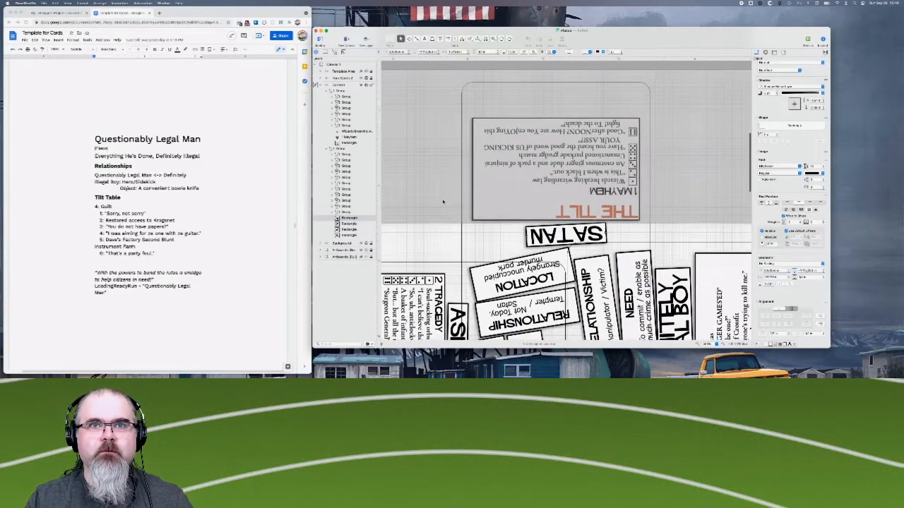
{"action": "scroll", "coordinate": [443, 202], "scroll_direction": "down", "scroll_amount": 5}
{"action": "scroll", "coordinate": [442, 202], "scroll_direction": "left", "scroll_amount": 2}
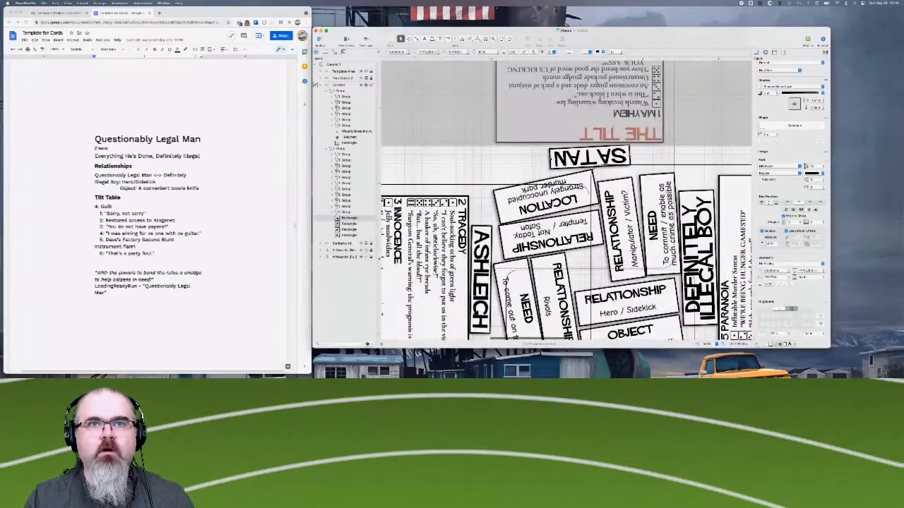
{"action": "scroll", "coordinate": [593, 274], "scroll_direction": "down", "scroll_amount": 3}
{"action": "scroll", "coordinate": [593, 274], "scroll_direction": "right", "scroll_amount": 2}
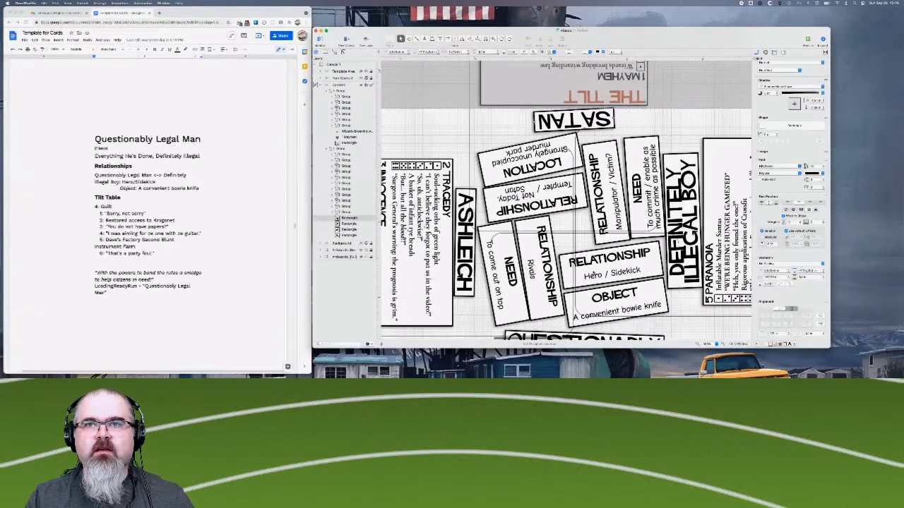
{"action": "scroll", "coordinate": [591, 252], "scroll_direction": "down", "scroll_amount": 3}
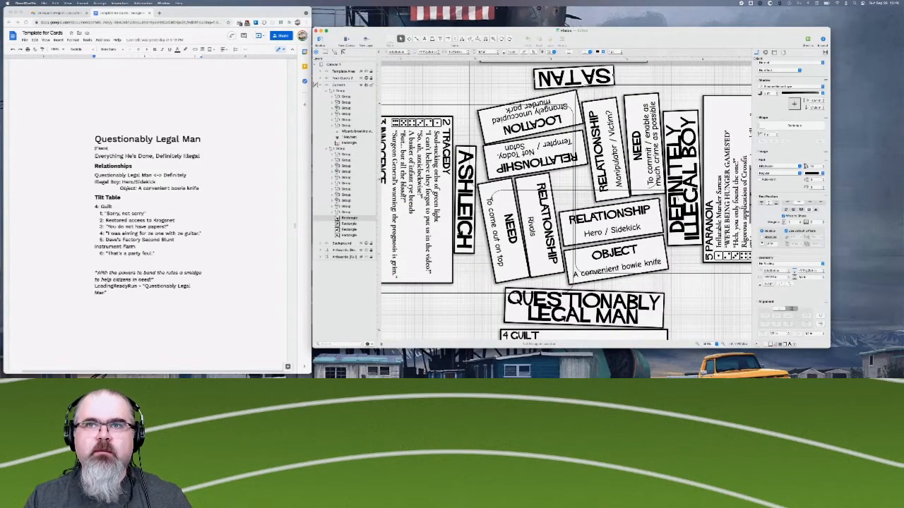
{"action": "scroll", "coordinate": [551, 283], "scroll_direction": "down", "scroll_amount": 3}
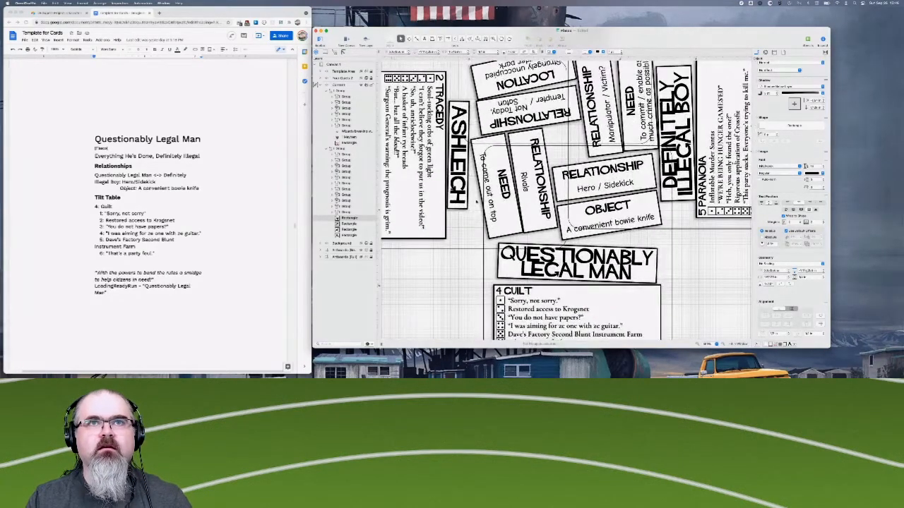
{"action": "scroll", "coordinate": [569, 103], "scroll_direction": "up", "scroll_amount": 7}
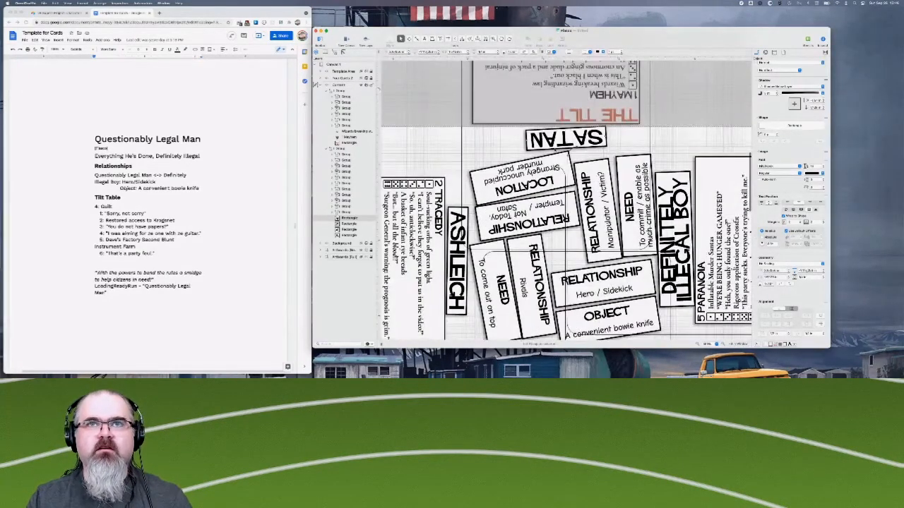
{"action": "scroll", "coordinate": [555, 150], "scroll_direction": "up", "scroll_amount": 9}
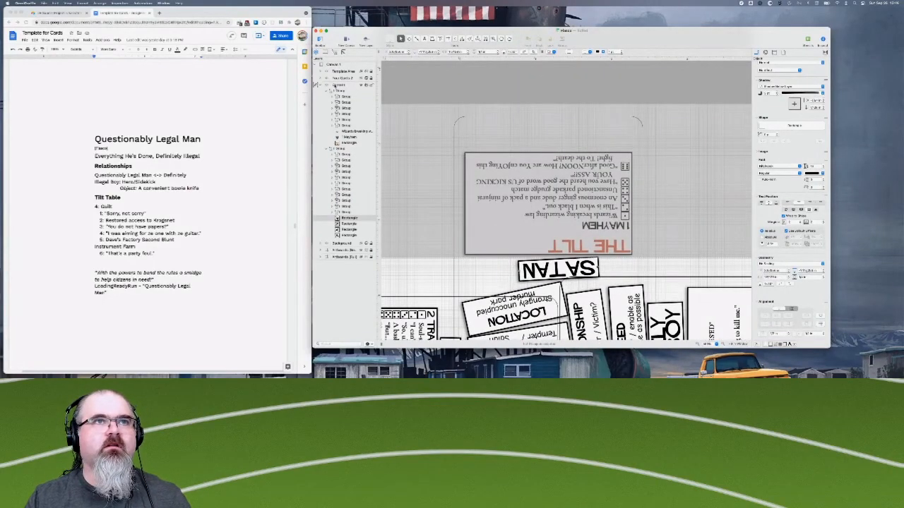
- Move the tilt table group back into the main group, just above its rectangles in the layer order, and collapse it
{"action": "left_click", "coordinate": [339, 90]}
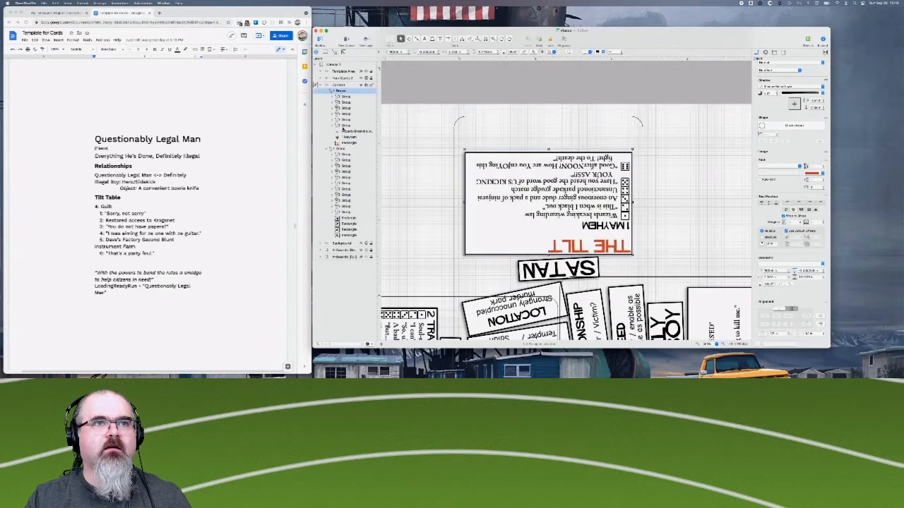
{"action": "left_click", "coordinate": [346, 219]}
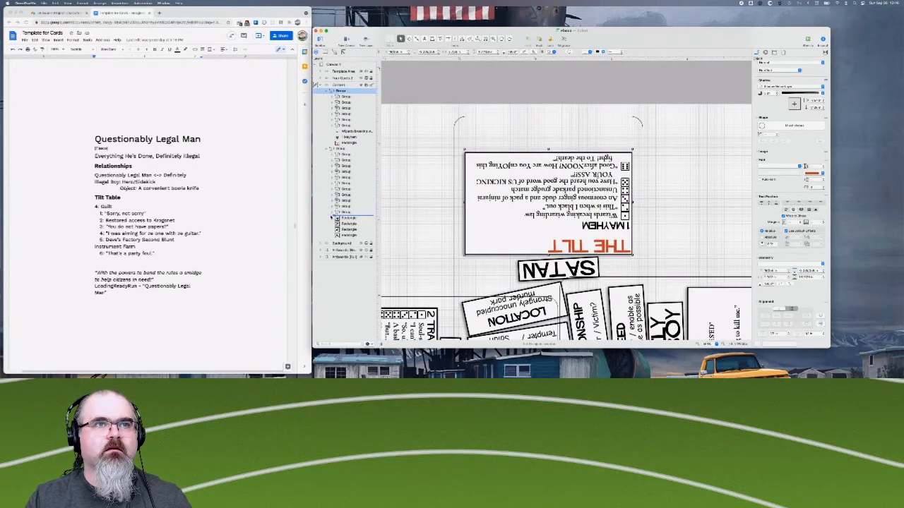
{"action": "left_click", "coordinate": [332, 218]}
{"action": "key", "text": "super+z"}
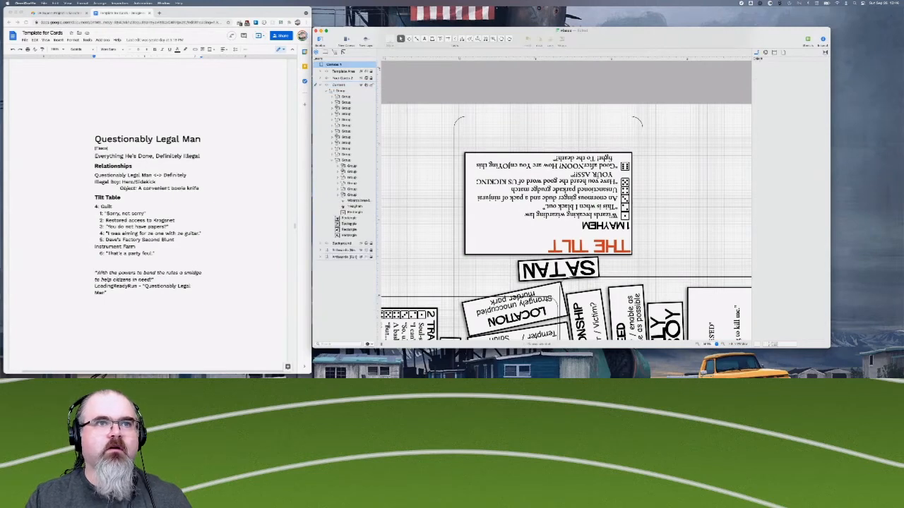
{"action": "key", "text": "super+z"}
{"action": "left_click", "coordinate": [332, 161]}
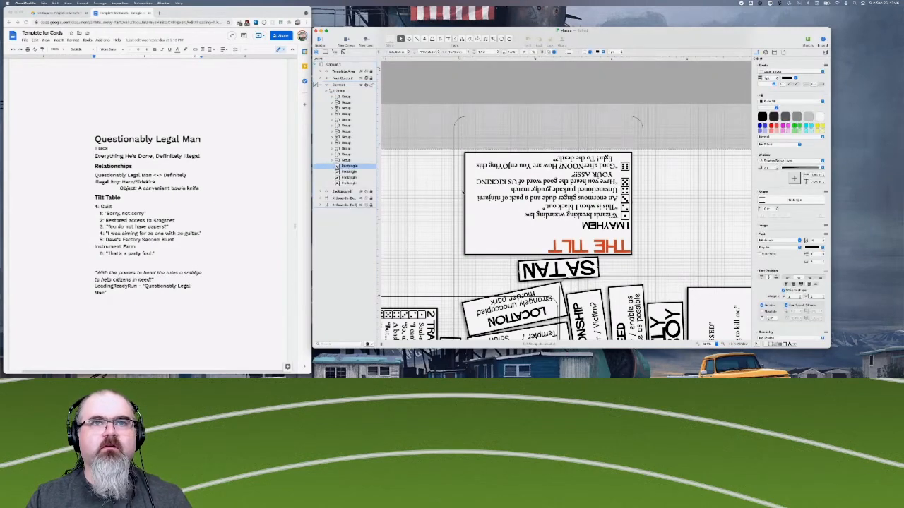
- Collapse the main card group in the Content layer and clear the selection
{"action": "scroll", "coordinate": [463, 191], "scroll_direction": "down", "scroll_amount": 5}
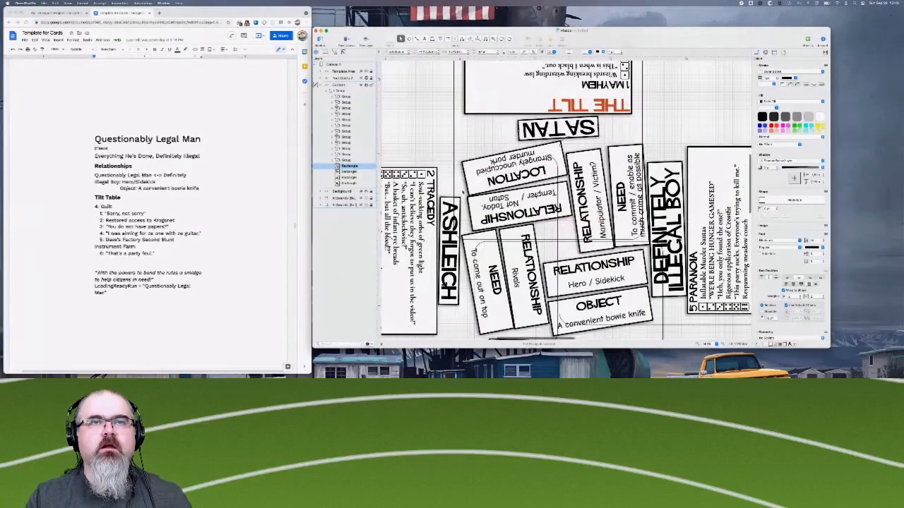
{"action": "scroll", "coordinate": [463, 191], "scroll_direction": "up", "scroll_amount": 5}
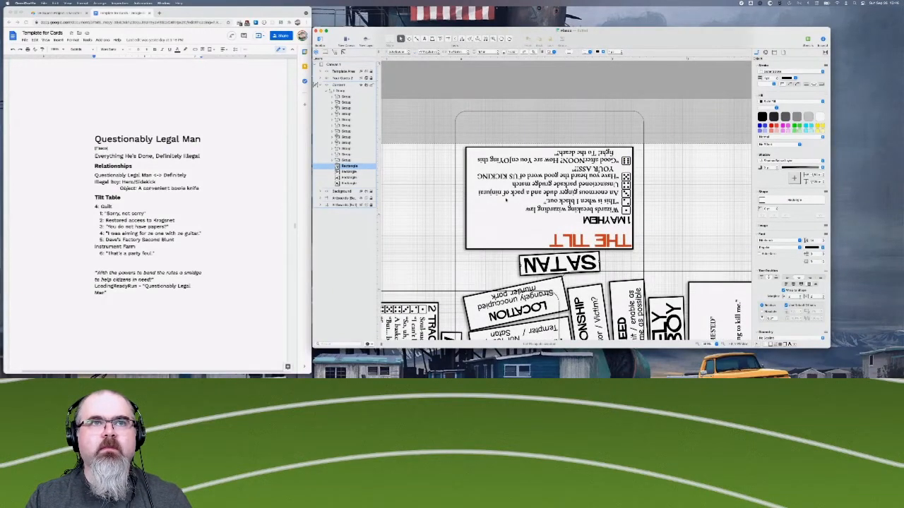
{"action": "left_click", "coordinate": [331, 91]}
{"action": "left_click", "coordinate": [329, 91]}
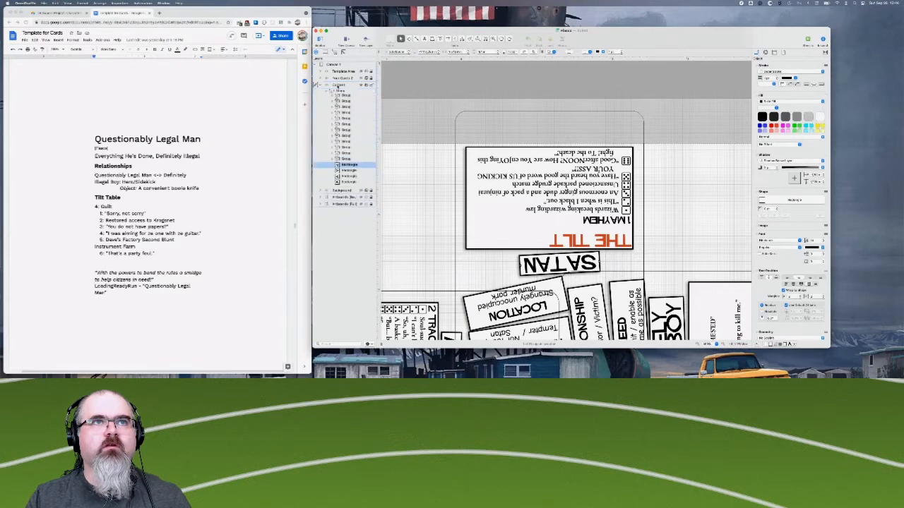
{"action": "left_click", "coordinate": [328, 91]}
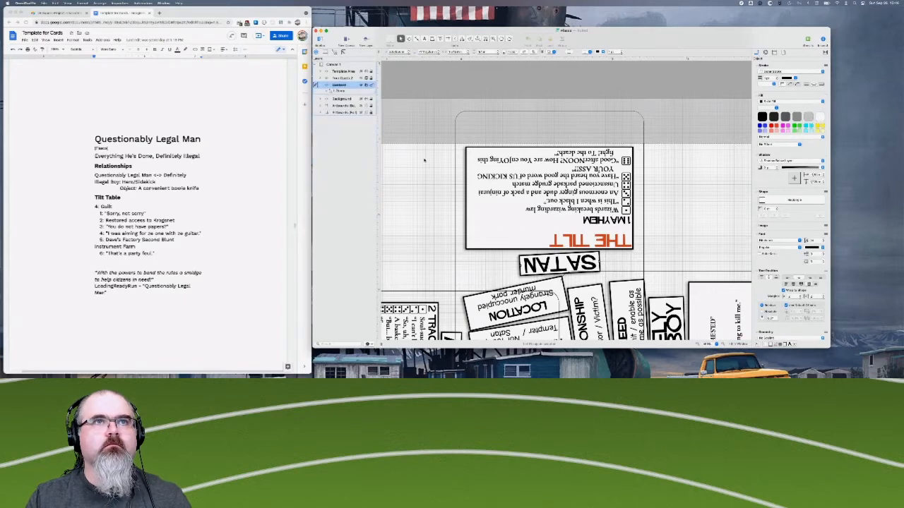
{"action": "scroll", "coordinate": [717, 287], "scroll_direction": "down", "scroll_amount": 15}
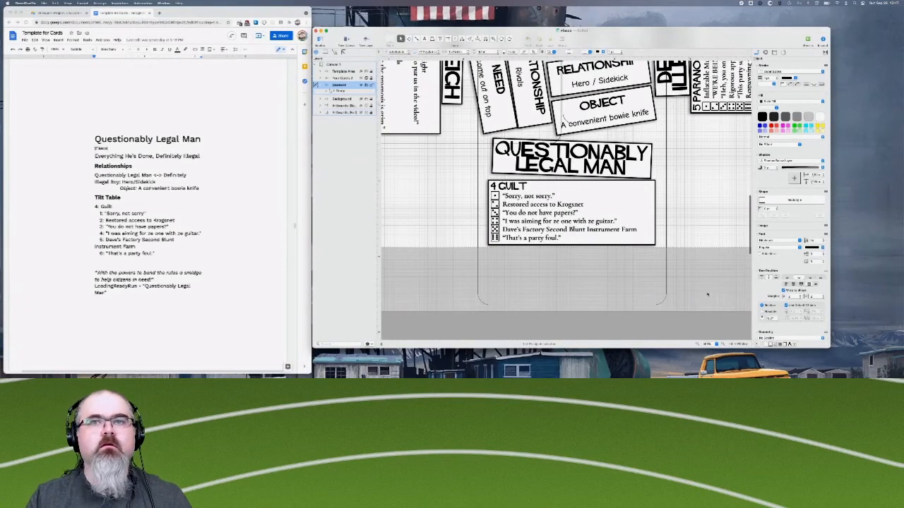
{"action": "key", "text": "Delete"}
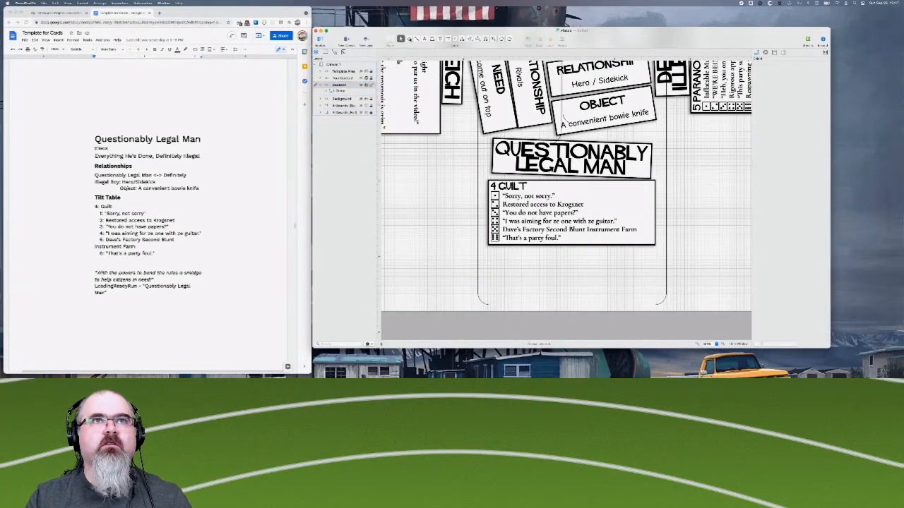
- Draw a wide, low rectangle below the 4 Guilt table and give it a solid white fill
{"action": "left_click", "coordinate": [410, 39]}
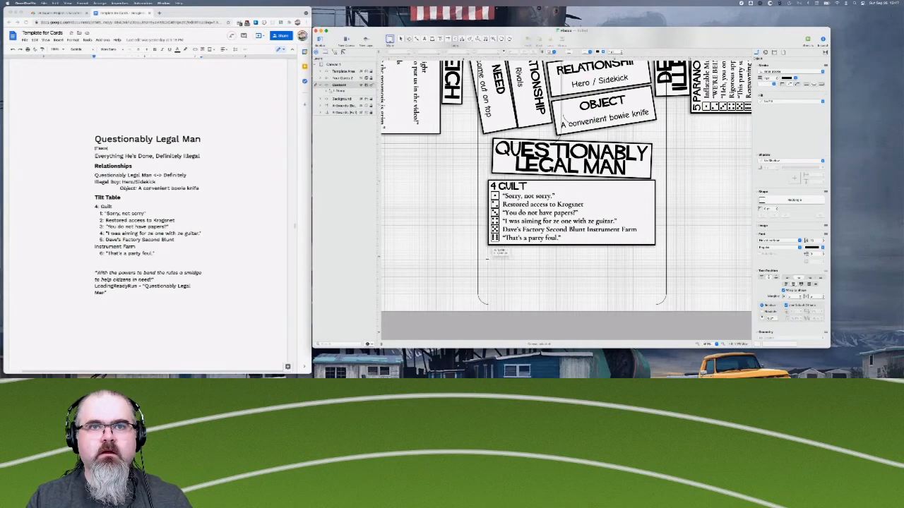
{"action": "left_click_drag", "start_coordinate": [487, 259], "coordinate": [657, 289]}
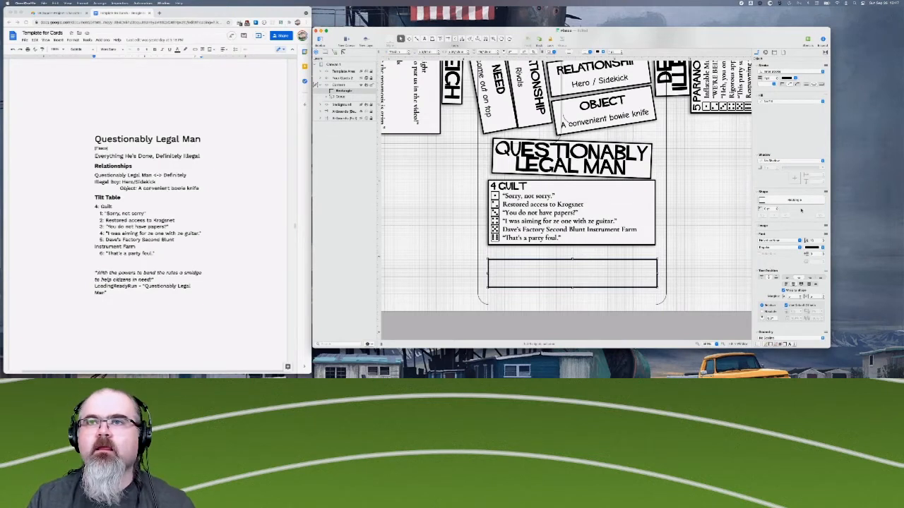
{"action": "scroll", "coordinate": [777, 177], "scroll_direction": "down", "scroll_amount": 1}
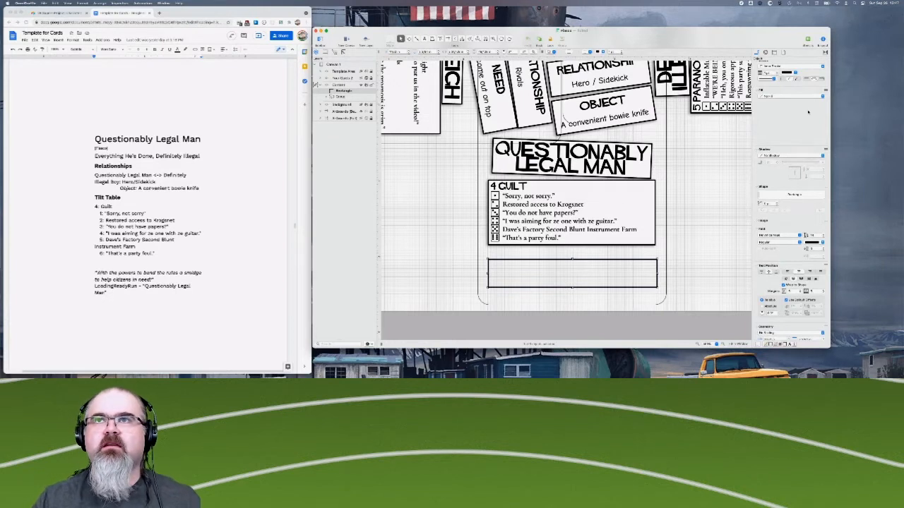
{"action": "scroll", "coordinate": [808, 113], "scroll_direction": "up", "scroll_amount": 1}
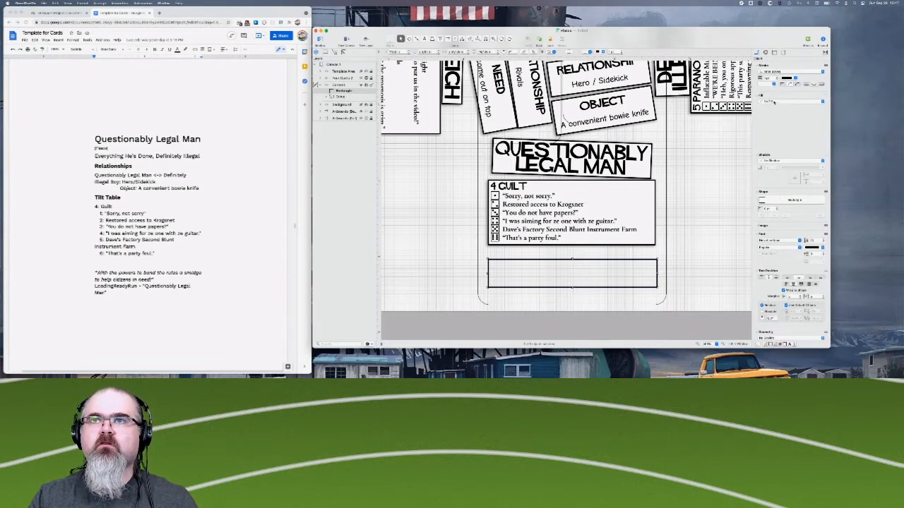
{"action": "left_click", "coordinate": [776, 101]}
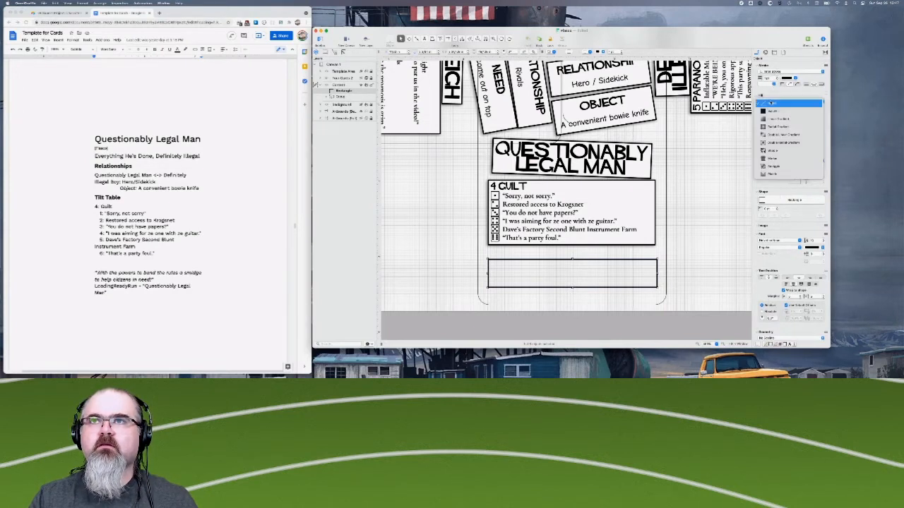
{"action": "left_click", "coordinate": [774, 111]}
{"action": "left_click", "coordinate": [821, 116]}
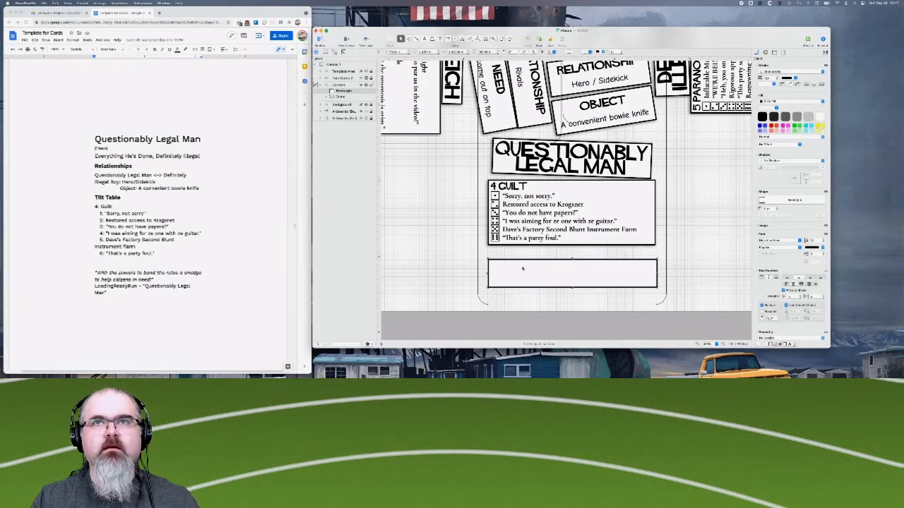
- Set the font of the new rectangle below the 4 Guilt table to Comic Neue
{"action": "scroll", "coordinate": [592, 84], "scroll_direction": "up", "scroll_amount": 1}
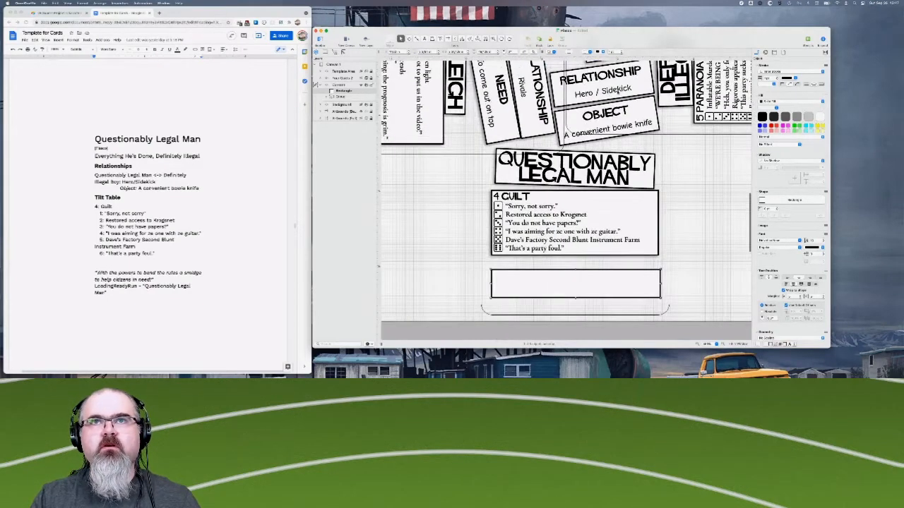
{"action": "scroll", "coordinate": [606, 212], "scroll_direction": "down", "scroll_amount": 3}
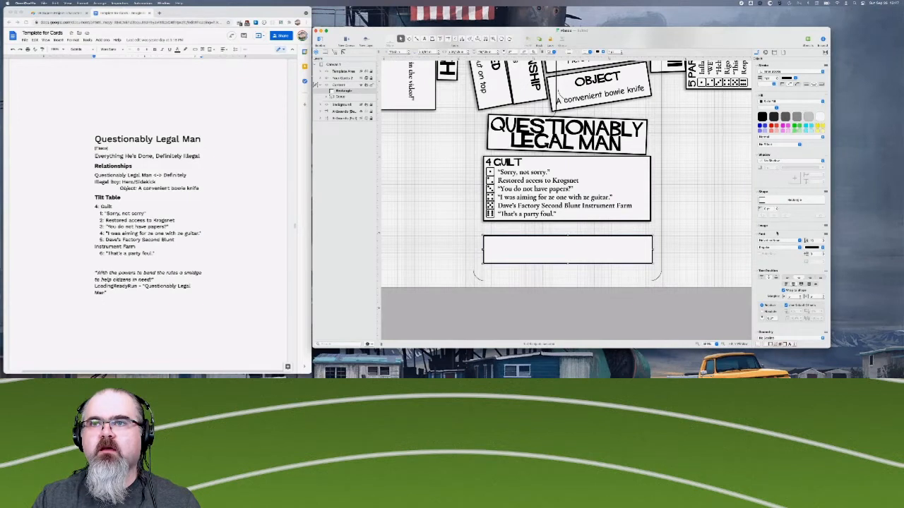
{"action": "left_click", "coordinate": [770, 240]}
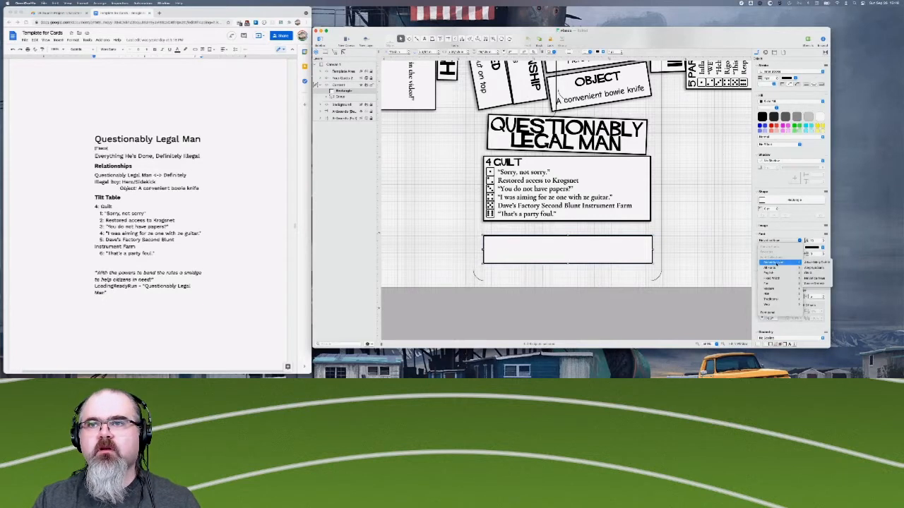
{"action": "mouse_move", "coordinate": [777, 268]}
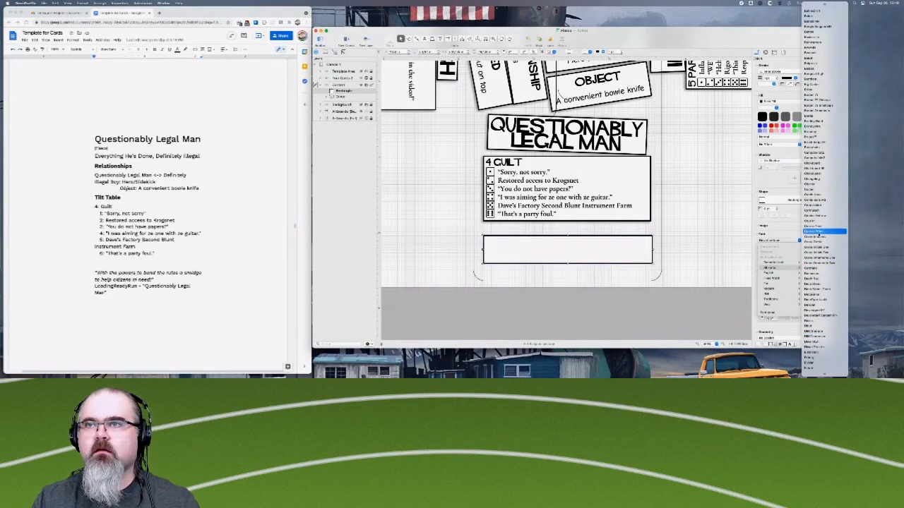
{"action": "left_click", "coordinate": [819, 195]}
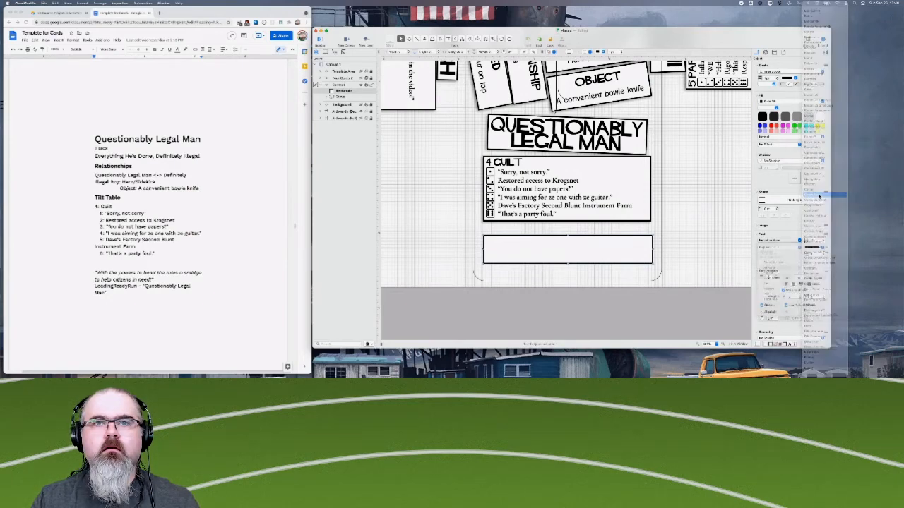
- Start the rectangle's text with the opening quotation mark and the word "With", and reduce its font size
{"action": "left_click", "coordinate": [570, 249]}
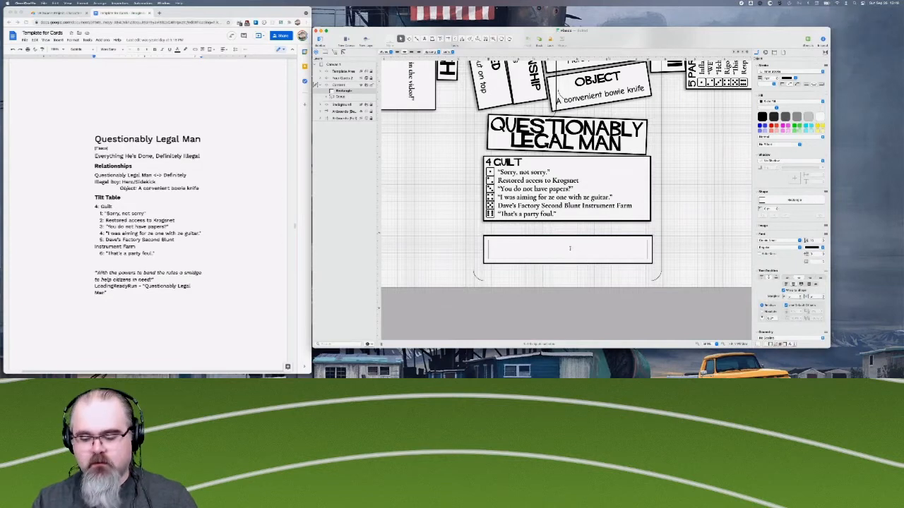
{"action": "type", "text": "\"With"}
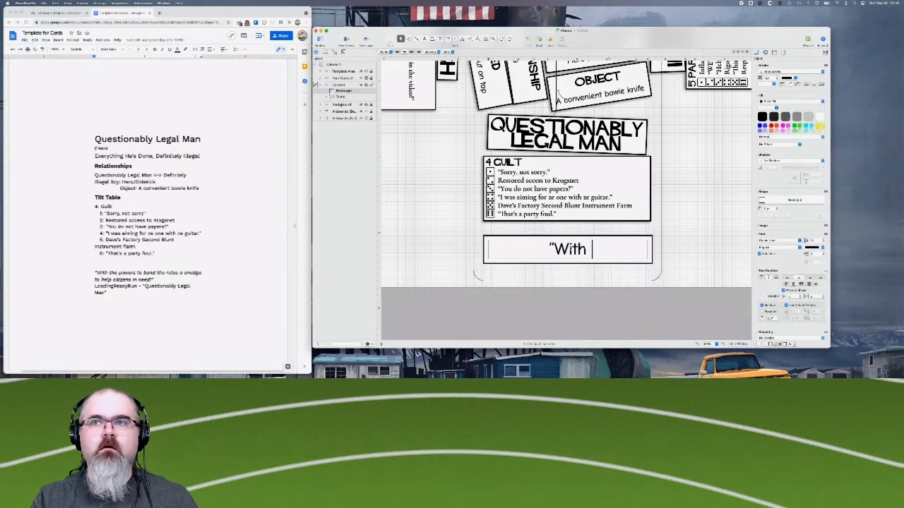
{"action": "key", "text": "super+a"}
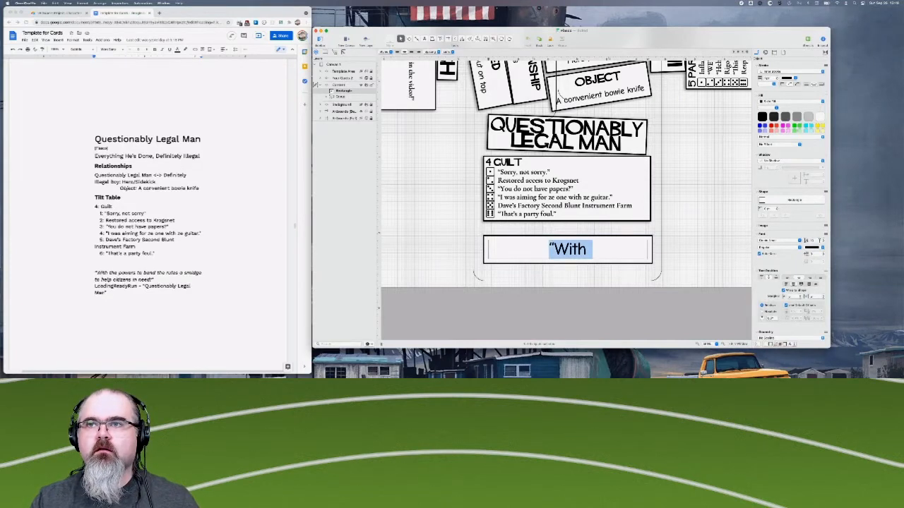
{"action": "left_click", "coordinate": [809, 240]}
{"action": "key", "text": "Return"}
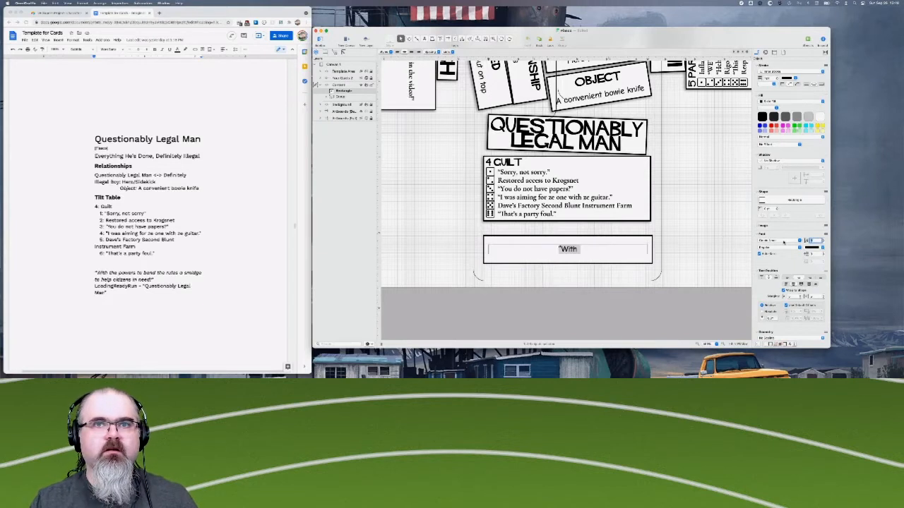
- Complete the quote in the rectangle so it reads "With the powers to bend the rules a smidge to help citizens in need!"
{"action": "left_click", "coordinate": [584, 247]}
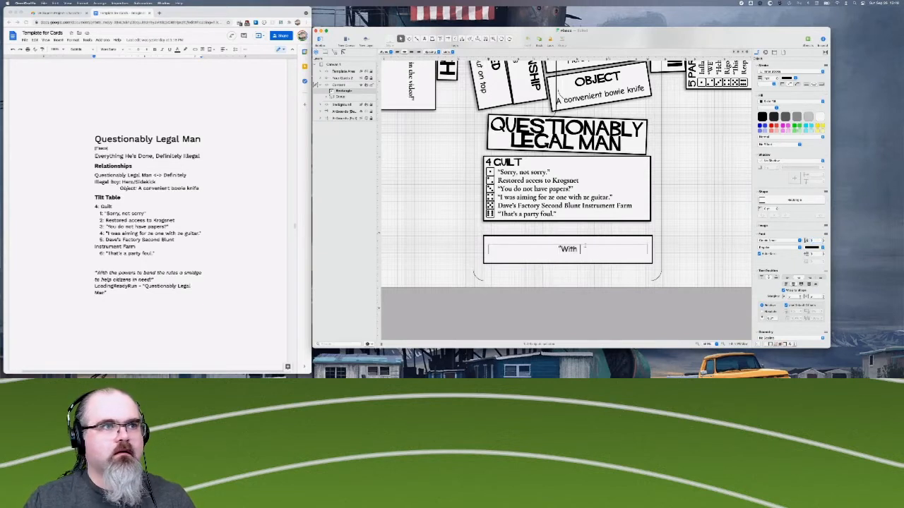
{"action": "type", "text": "the powers"}
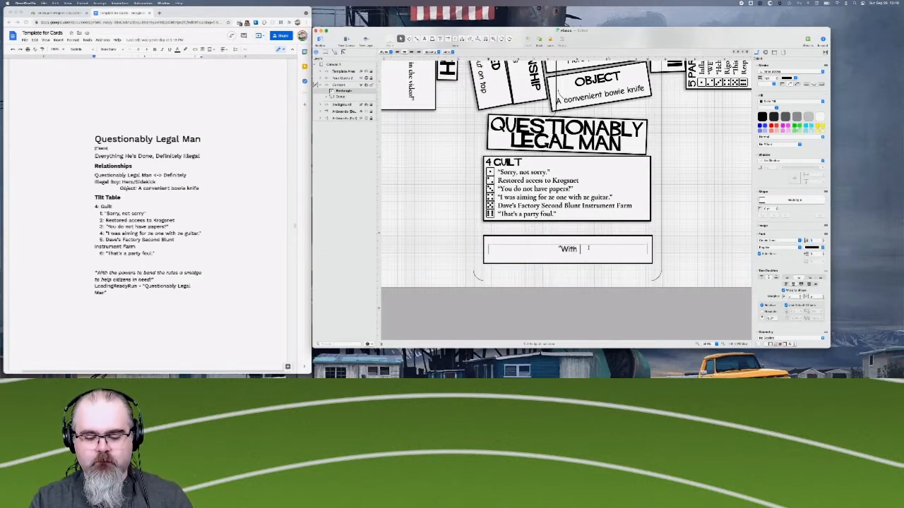
{"action": "type", "text": " to"}
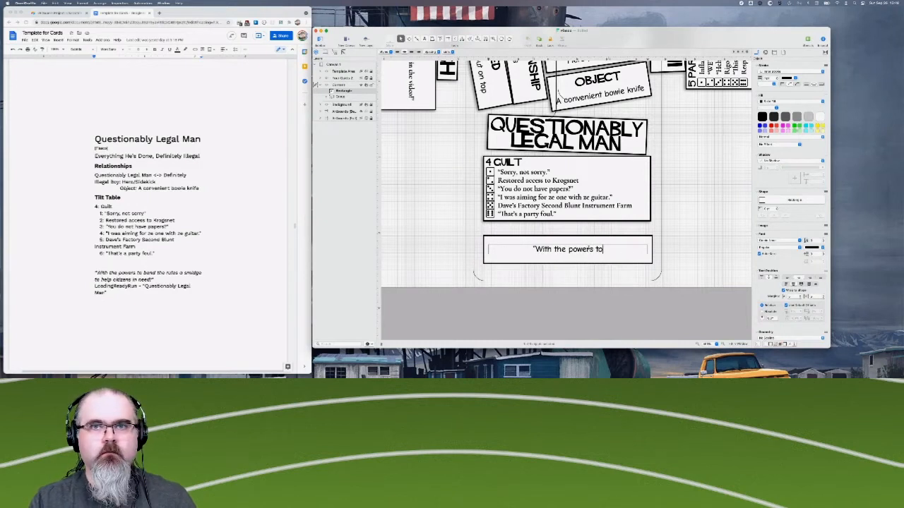
{"action": "type", "text": " bend t"}
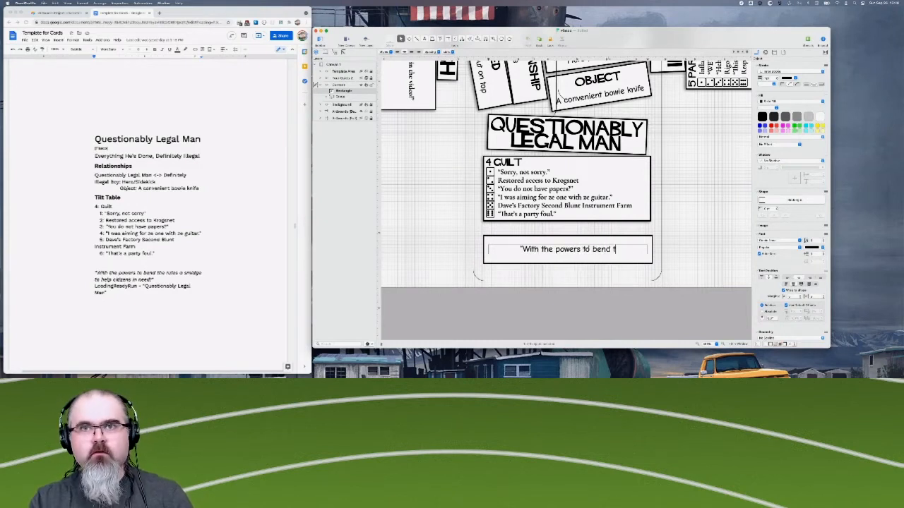
{"action": "type", "text": "he rules a"}
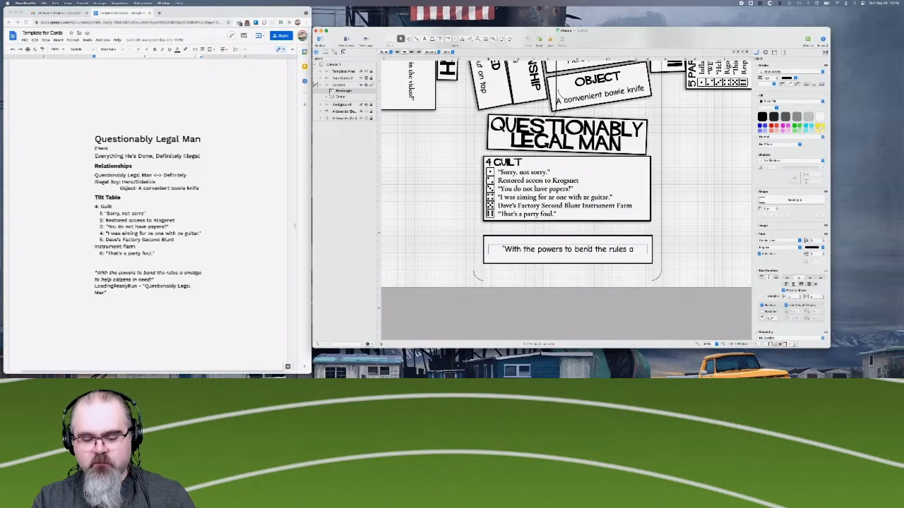
{"action": "type", "text": " smidge"}
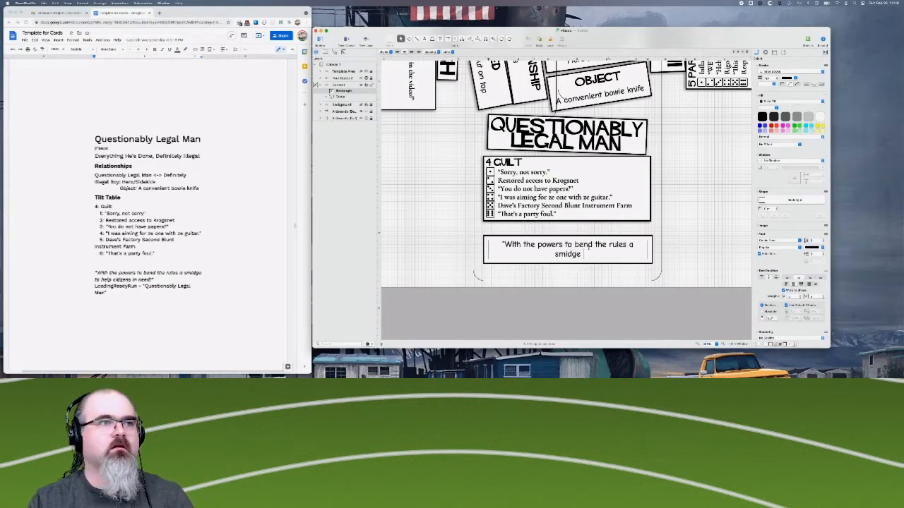
{"action": "type", "text": " to help"}
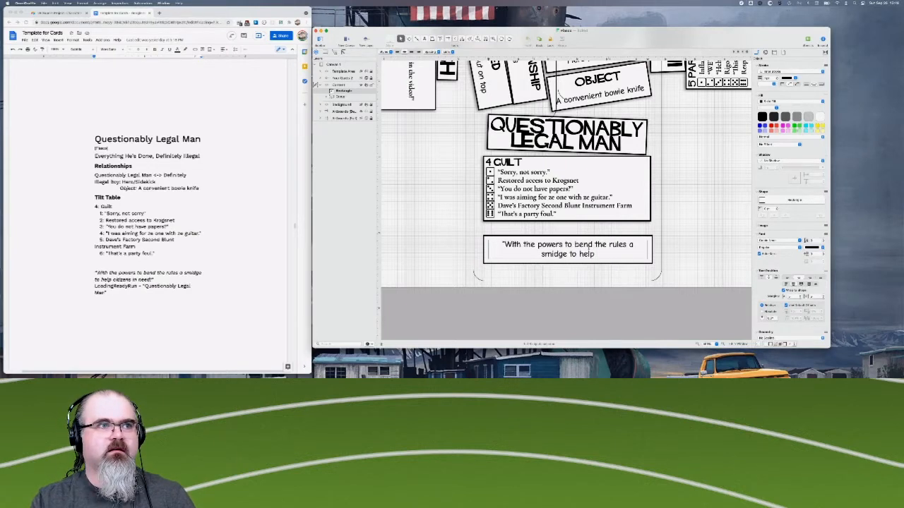
{"action": "type", "text": " cus"}
{"action": "key", "text": "BackSpace"}
{"action": "key", "text": "BackSpace"}
{"action": "key", "text": "BackSpace"}
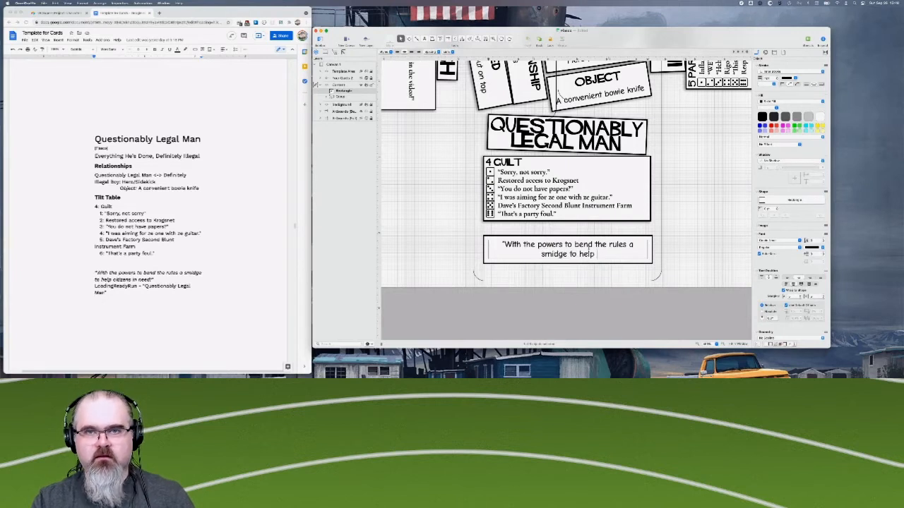
{"action": "type", "text": "citiz"}
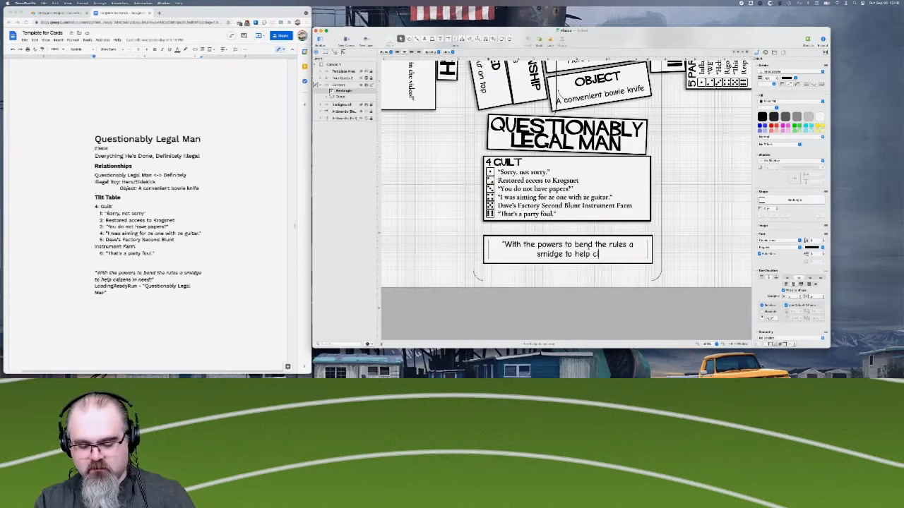
{"action": "type", "text": "ens i"}
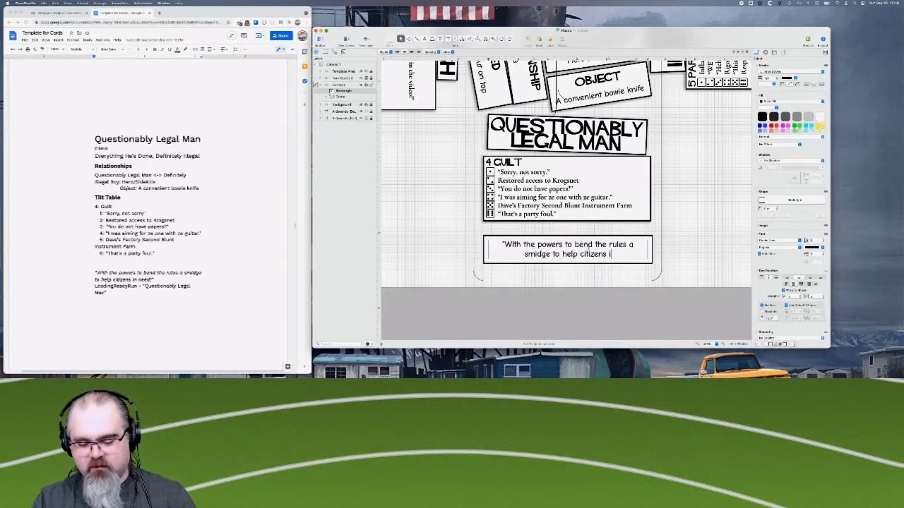
{"action": "type", "text": "n need!\""}
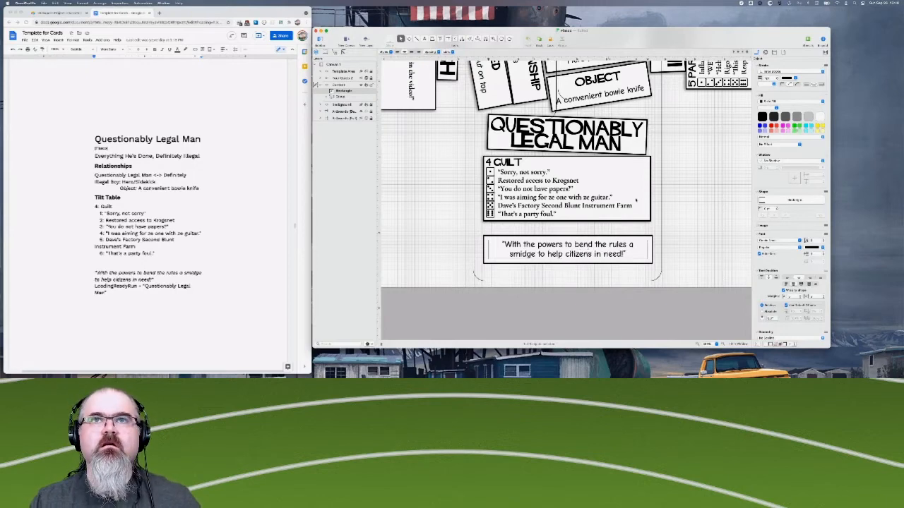
- Inspect the text formatting of "A convenient bowie knife" inside the Object card's group, and clear the selection
{"action": "scroll", "coordinate": [635, 200], "scroll_direction": "up", "scroll_amount": 1}
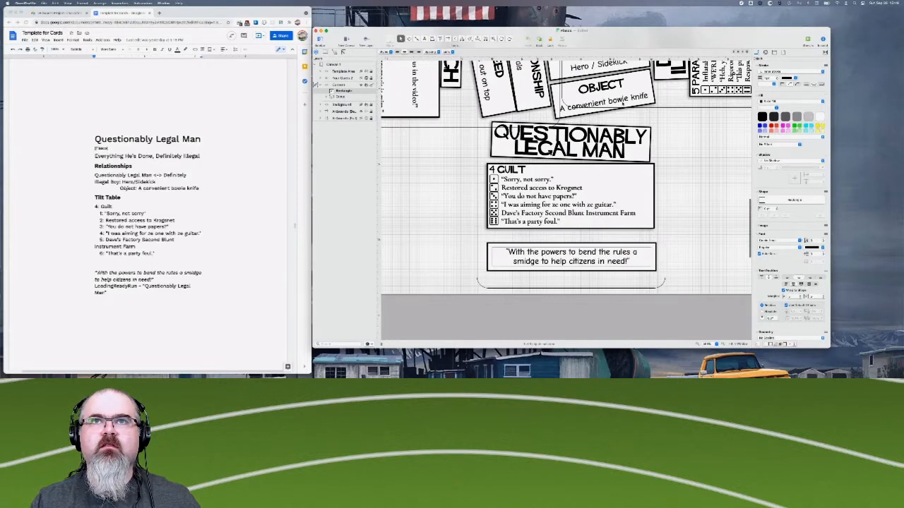
{"action": "left_click", "coordinate": [623, 104]}
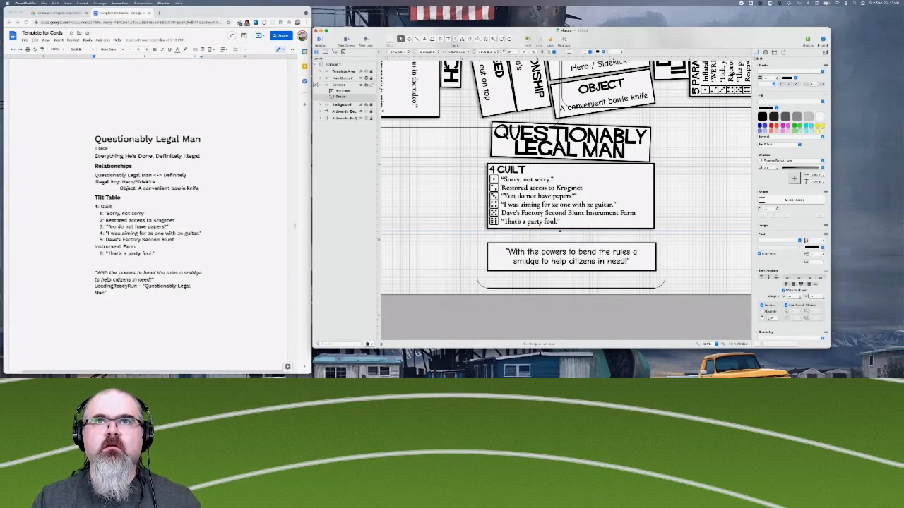
{"action": "left_click", "coordinate": [623, 104]}
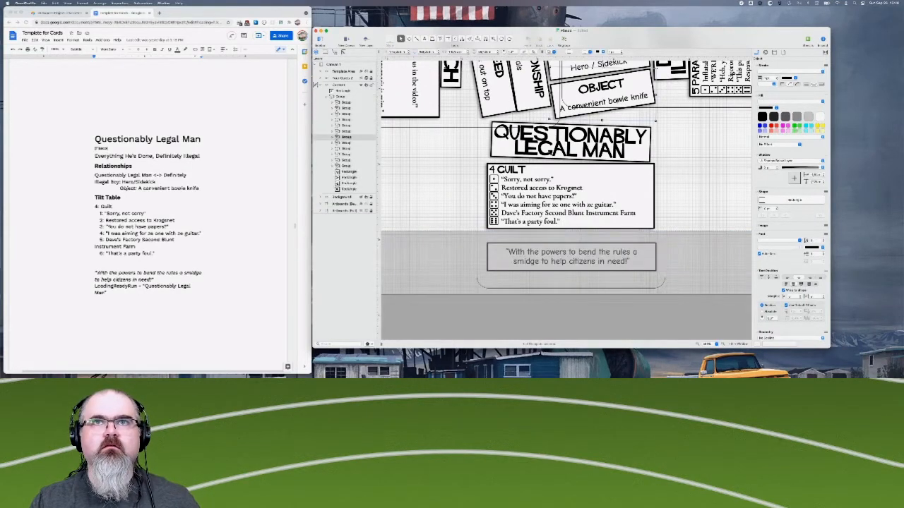
{"action": "left_click", "coordinate": [624, 101]}
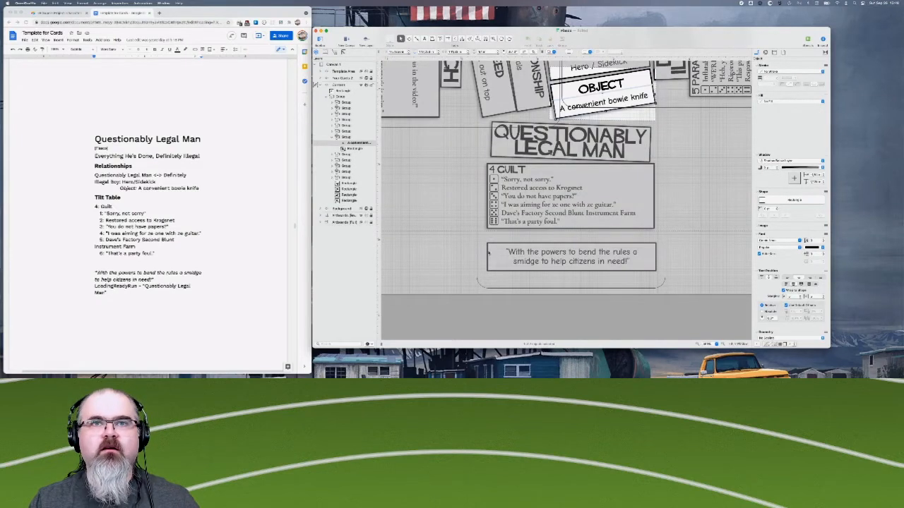
{"action": "left_click", "coordinate": [465, 260]}
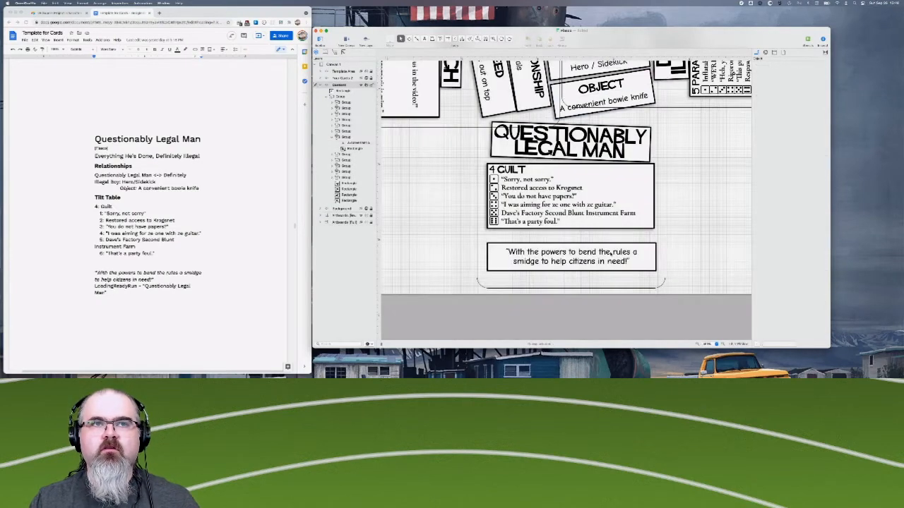
- Try the Light Italic style on the quote box's text and settle on the Light weight
{"action": "left_click", "coordinate": [611, 254]}
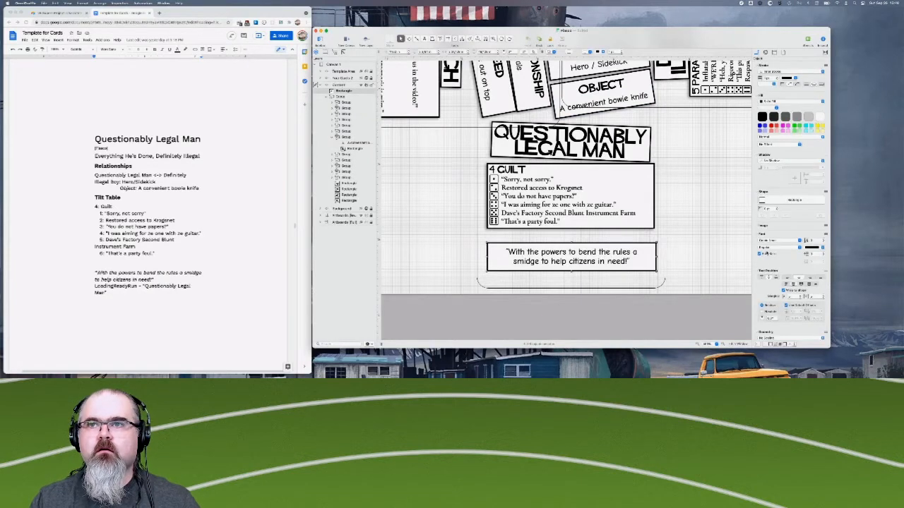
{"action": "left_click", "coordinate": [771, 252]}
{"action": "left_click", "coordinate": [768, 258]}
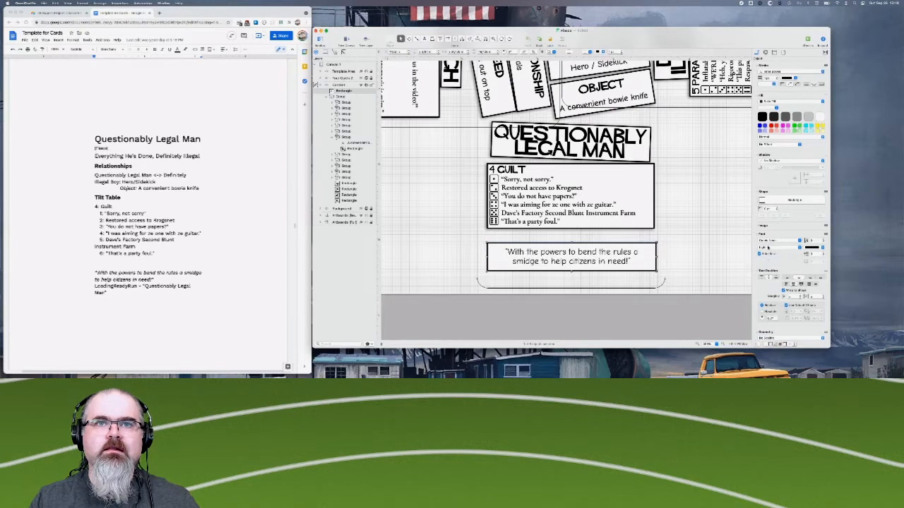
{"action": "left_click", "coordinate": [772, 251]}
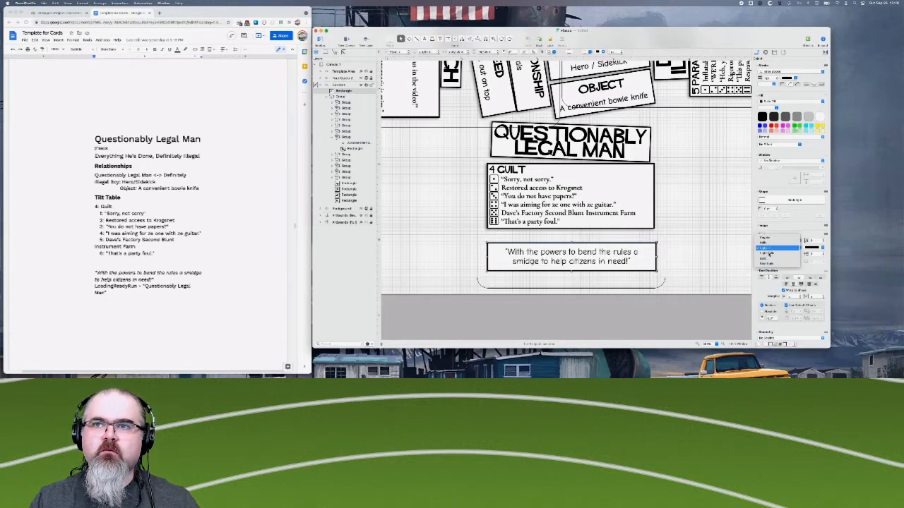
{"action": "left_click", "coordinate": [769, 255]}
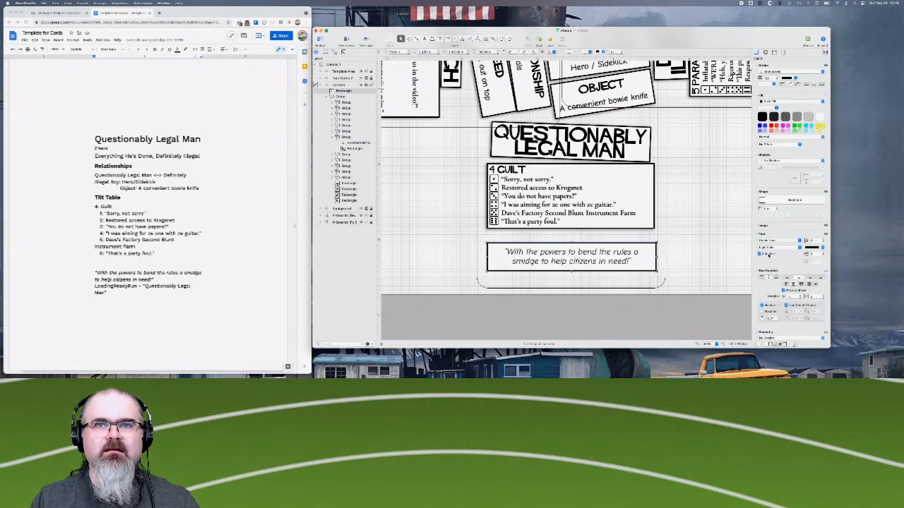
{"action": "left_click", "coordinate": [770, 251]}
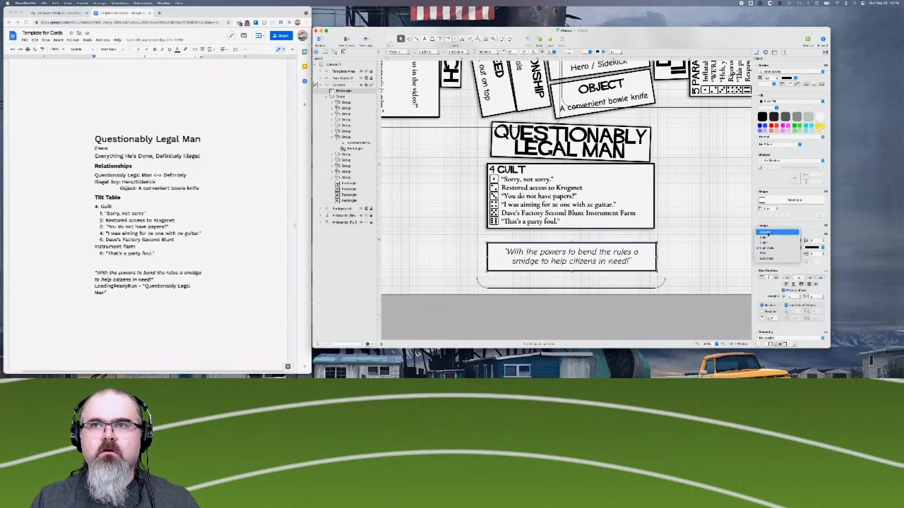
{"action": "left_click", "coordinate": [764, 246]}
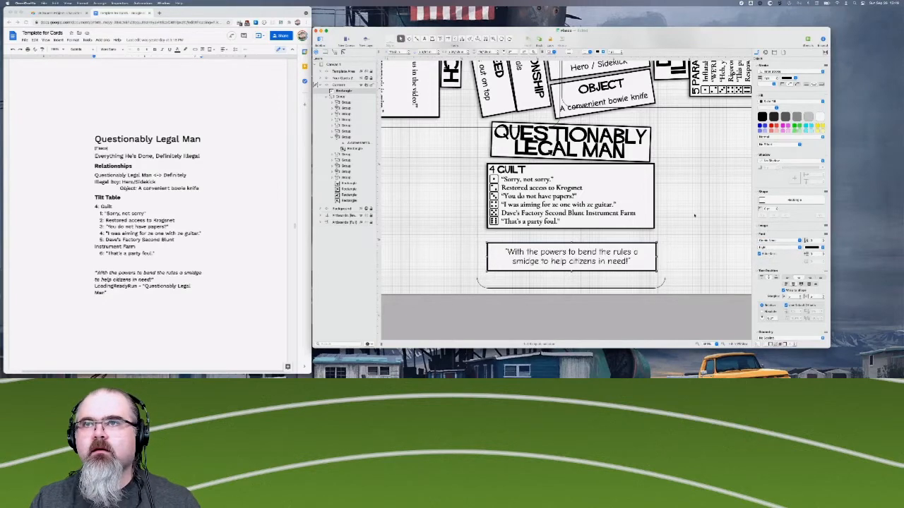
- Narrow the quote box by moving its left edge inward, and make it taller by lowering its bottom edge
{"action": "scroll", "coordinate": [646, 253], "scroll_direction": "down", "scroll_amount": 3}
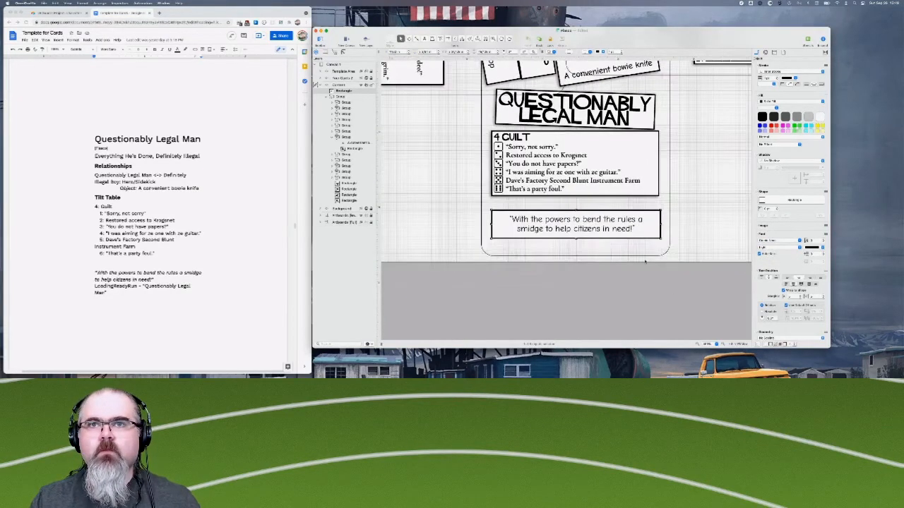
{"action": "scroll", "coordinate": [551, 226], "scroll_direction": "right", "scroll_amount": 2}
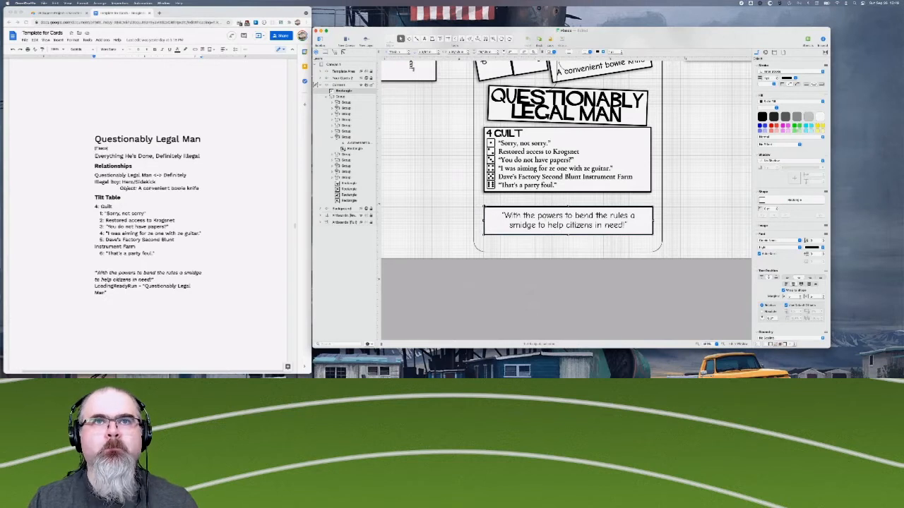
{"action": "left_click_drag", "start_coordinate": [483, 206], "coordinate": [504, 208]}
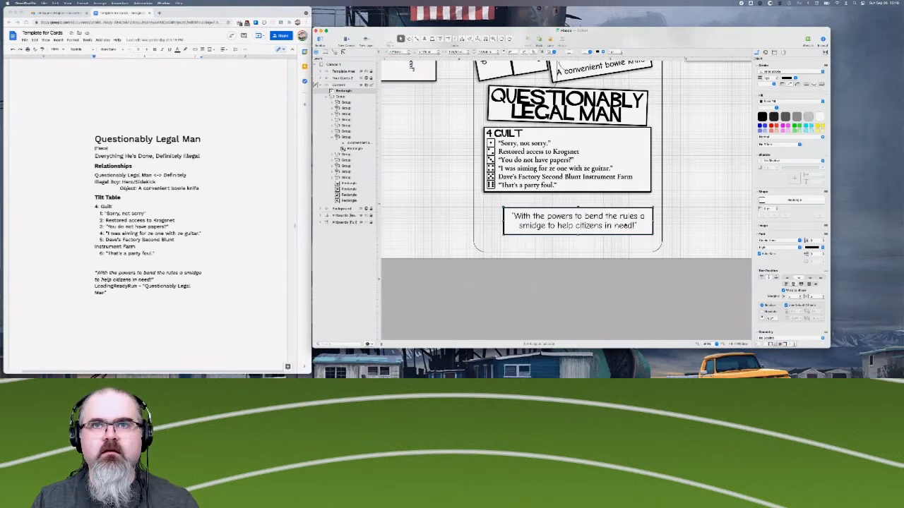
{"action": "left_click_drag", "start_coordinate": [578, 235], "coordinate": [577, 246]}
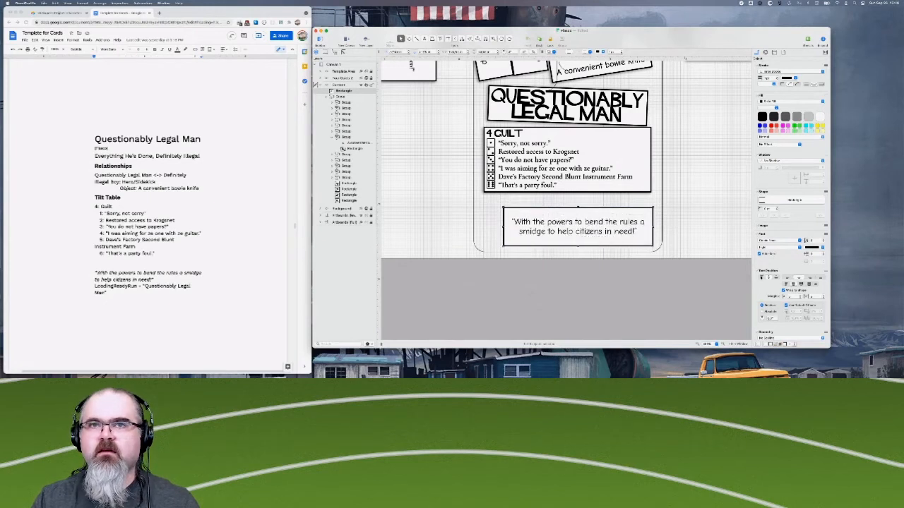
- Align the quote text to the top of its box and move the box up, closer beneath the 4 Guilt table
{"action": "left_click", "coordinate": [761, 278]}
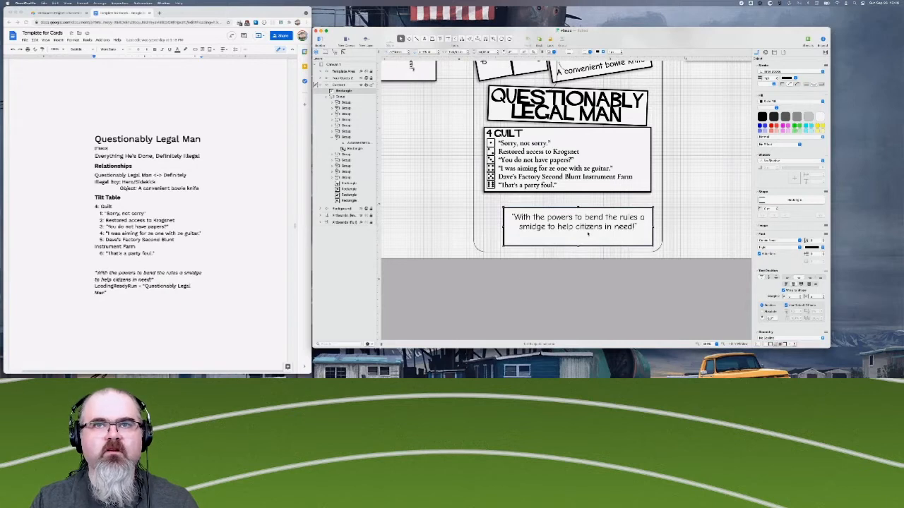
{"action": "left_click_drag", "start_coordinate": [608, 237], "coordinate": [597, 229]}
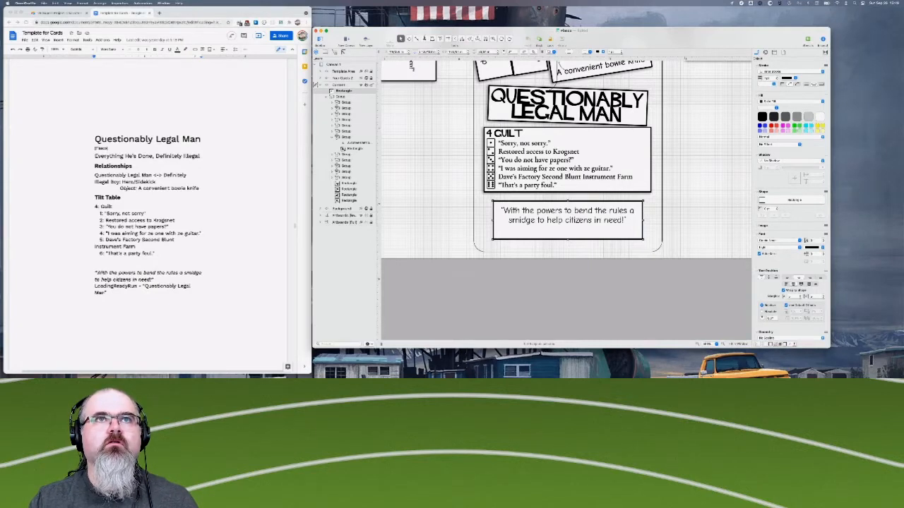
- Create a standalone text object reading "Loading" beside the card's bottom edge, using the quote's font in Light weight
{"action": "left_click", "coordinate": [425, 41]}
{"action": "scroll", "coordinate": [790, 219], "scroll_direction": "down", "scroll_amount": 4}
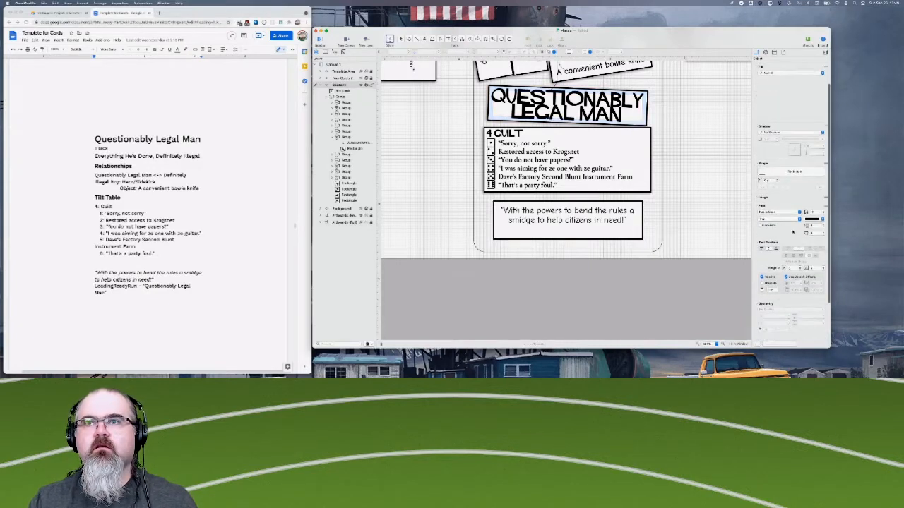
{"action": "left_click", "coordinate": [785, 213]}
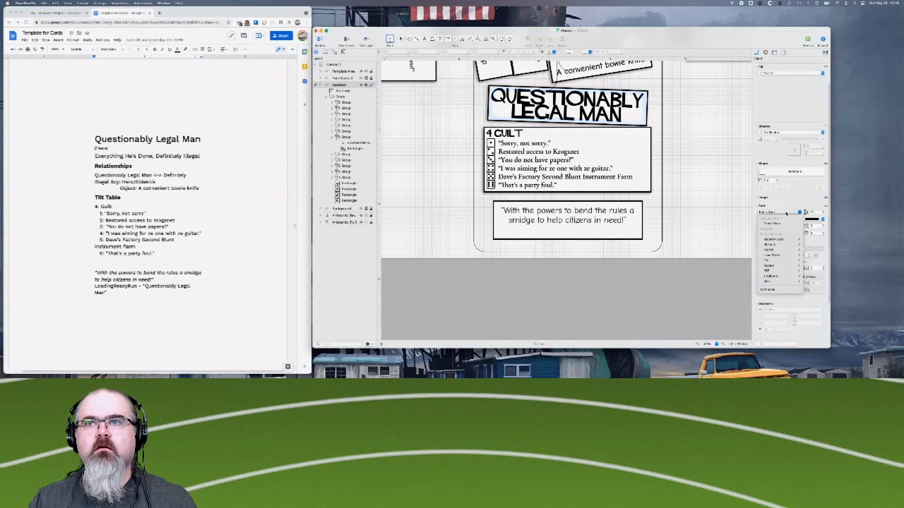
{"action": "left_click", "coordinate": [780, 223]}
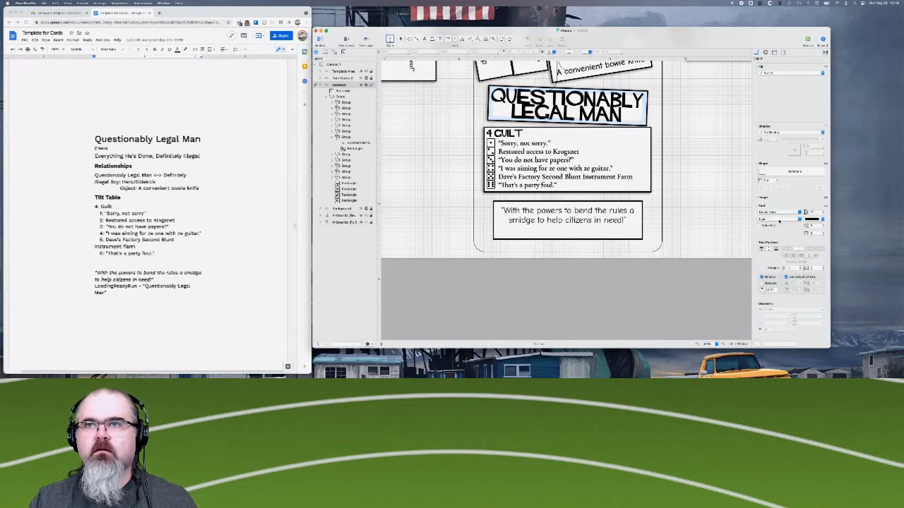
{"action": "left_click", "coordinate": [779, 221]}
{"action": "left_click", "coordinate": [779, 221]}
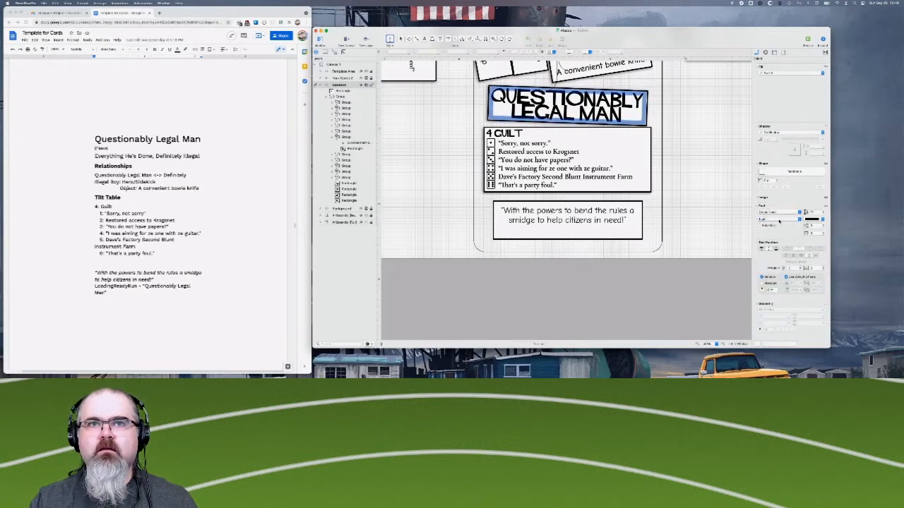
{"action": "left_click", "coordinate": [420, 238]}
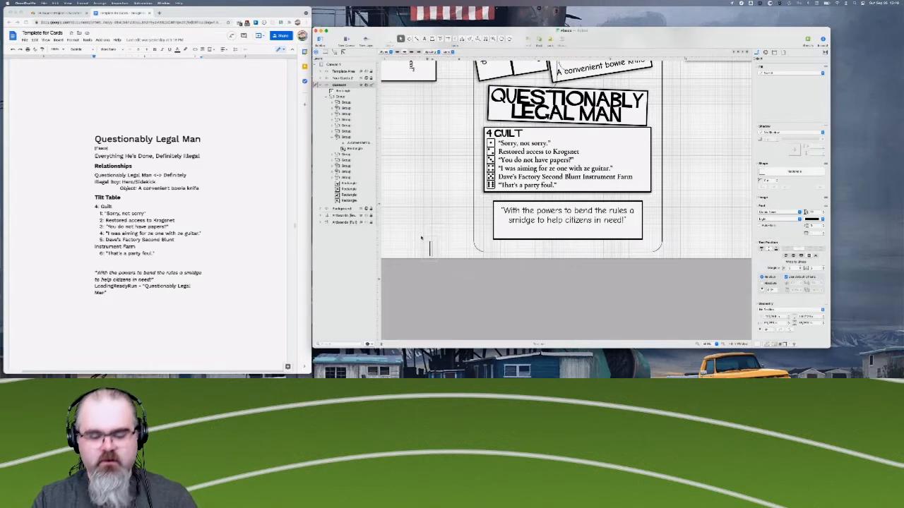
{"action": "type", "text": "Loading"}
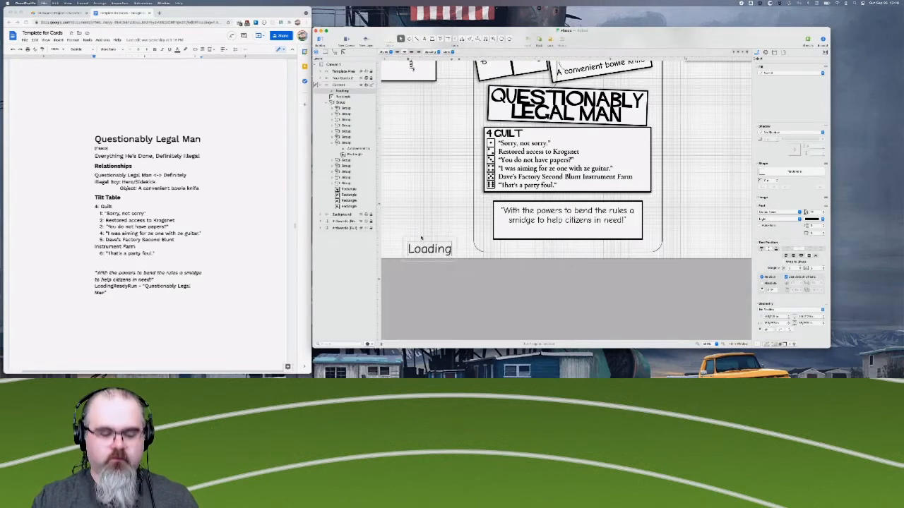
{"action": "key", "text": "Escape"}
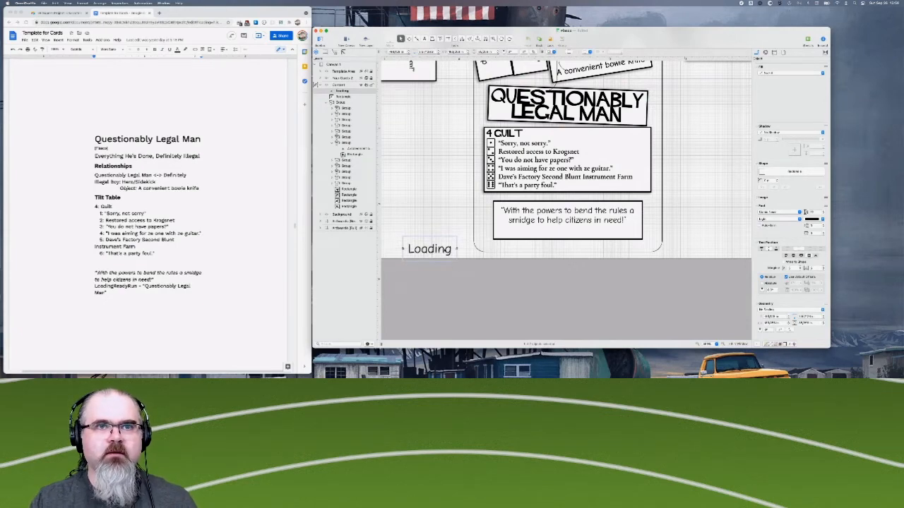
- Set the font size of the "Loading" text to 8
{"action": "key", "text": "Return"}
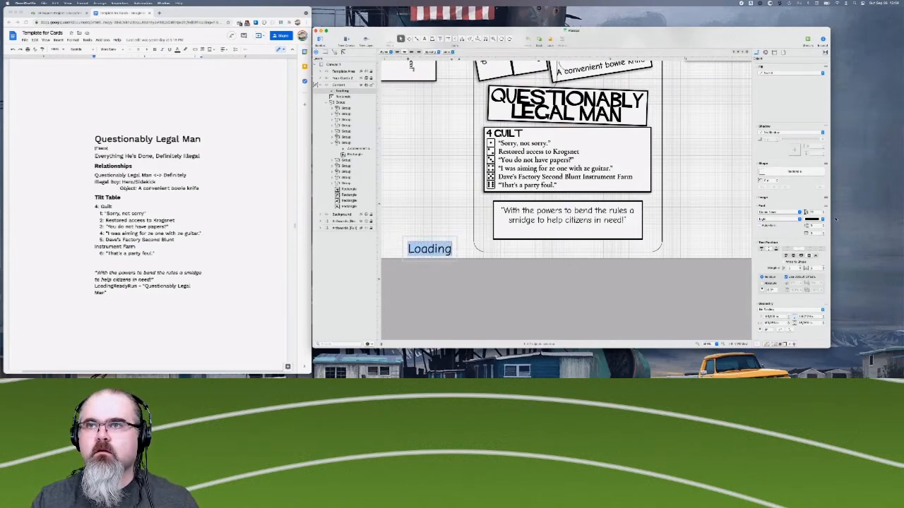
{"action": "double_click", "coordinate": [812, 212]}
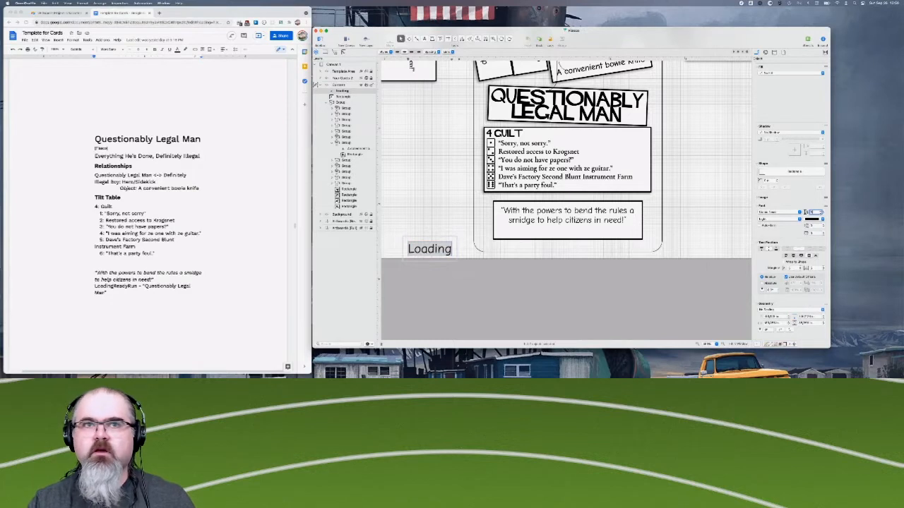
{"action": "type", "text": "8"}
{"action": "key", "text": "Return"}
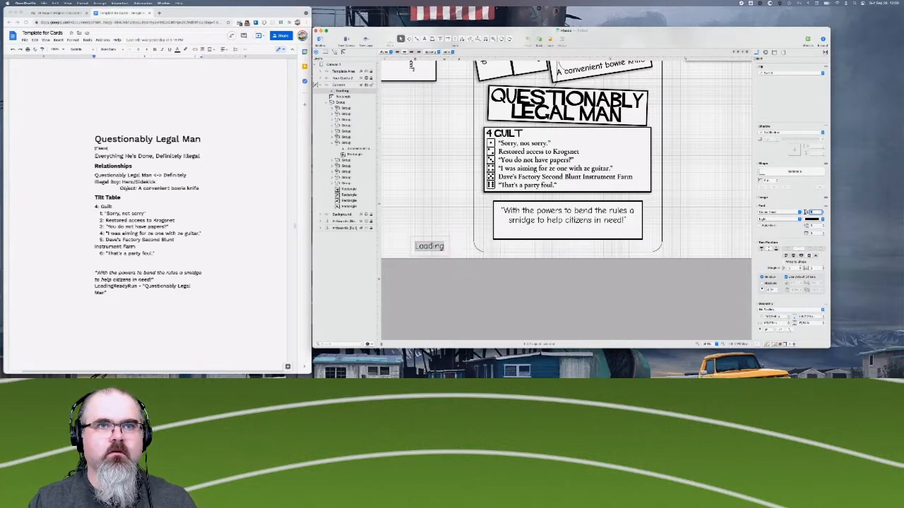
- Replace the wording of the small text object with "Questionably Legal Man"
{"action": "key", "text": "Right"}
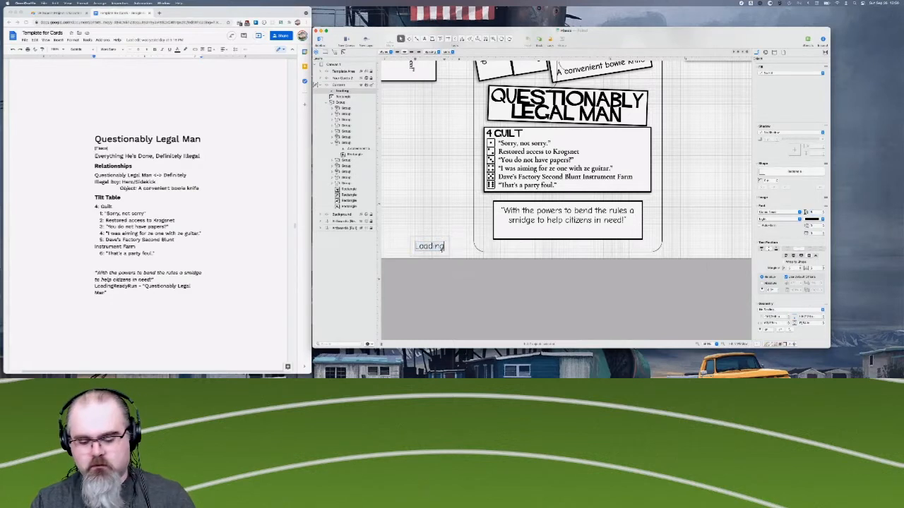
{"action": "type", "text": "Ready"}
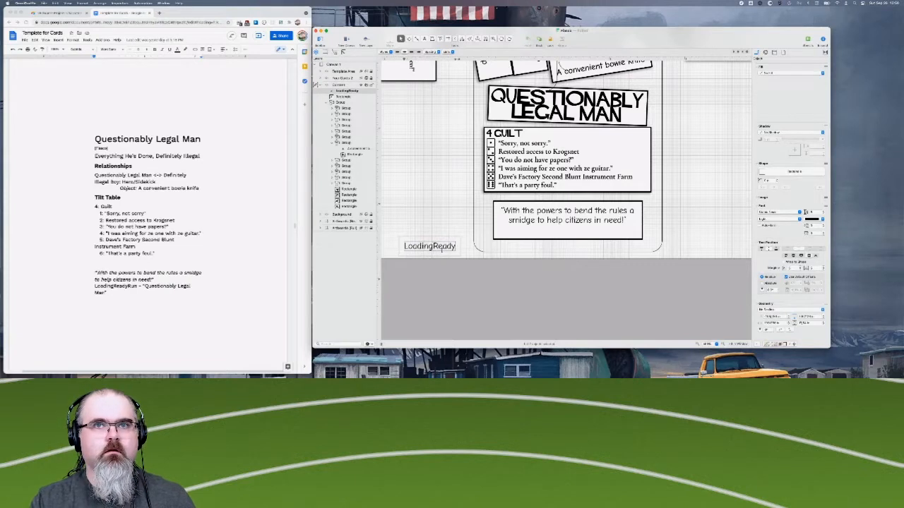
{"action": "key", "text": "BackSpace"}
{"action": "key", "text": "BackSpace"}
{"action": "key", "text": "BackSpace"}
{"action": "key", "text": "BackSpace"}
{"action": "key", "text": "BackSpace"}
{"action": "key", "text": "BackSpace"}
{"action": "key", "text": "BackSpace"}
{"action": "key", "text": "BackSpace"}
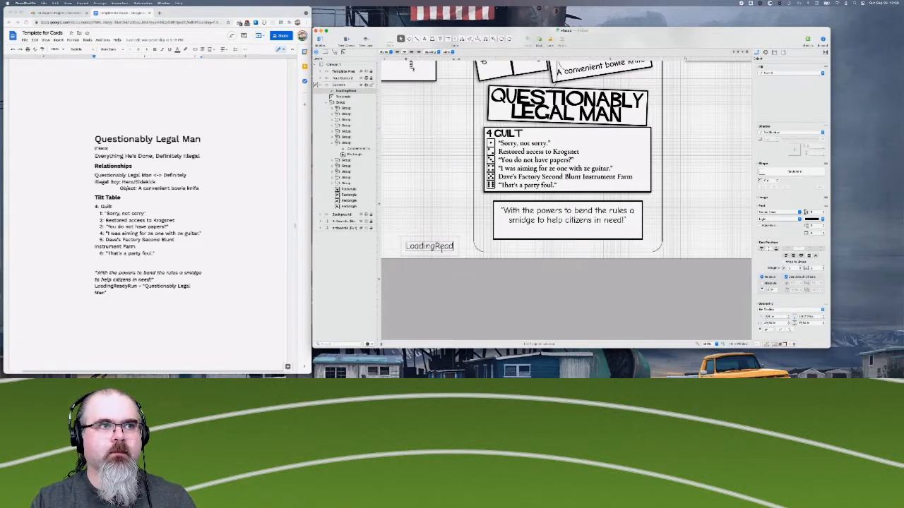
{"action": "key", "text": "BackSpace"}
{"action": "key", "text": "BackSpace"}
{"action": "key", "text": "BackSpace"}
{"action": "key", "text": "BackSpace"}
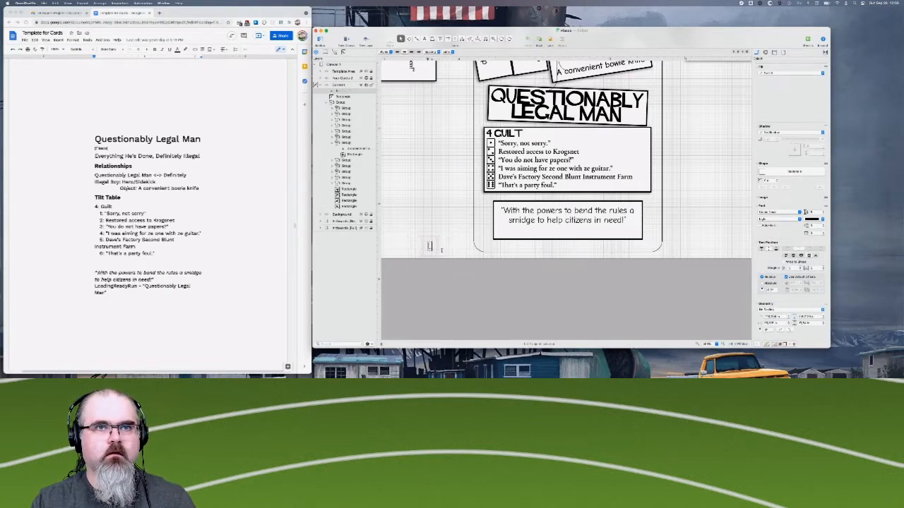
{"action": "type", "text": "Questio"}
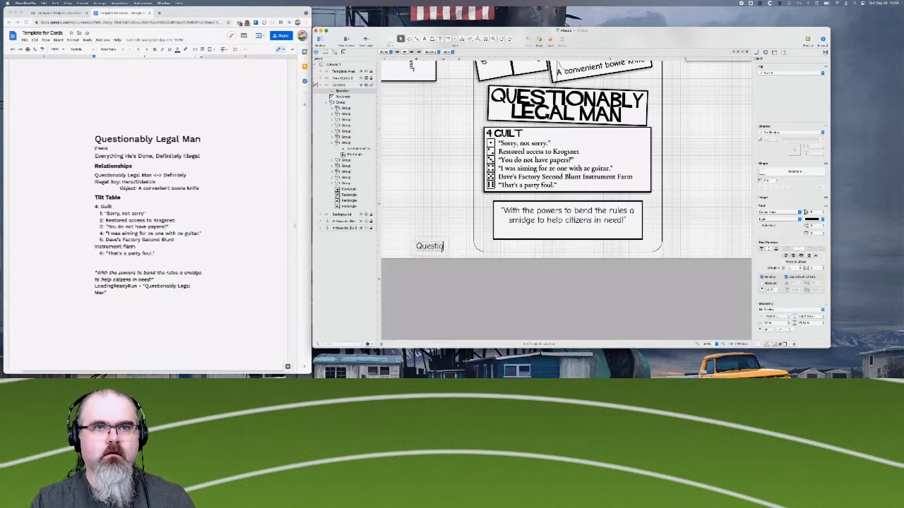
{"action": "type", "text": "nably"}
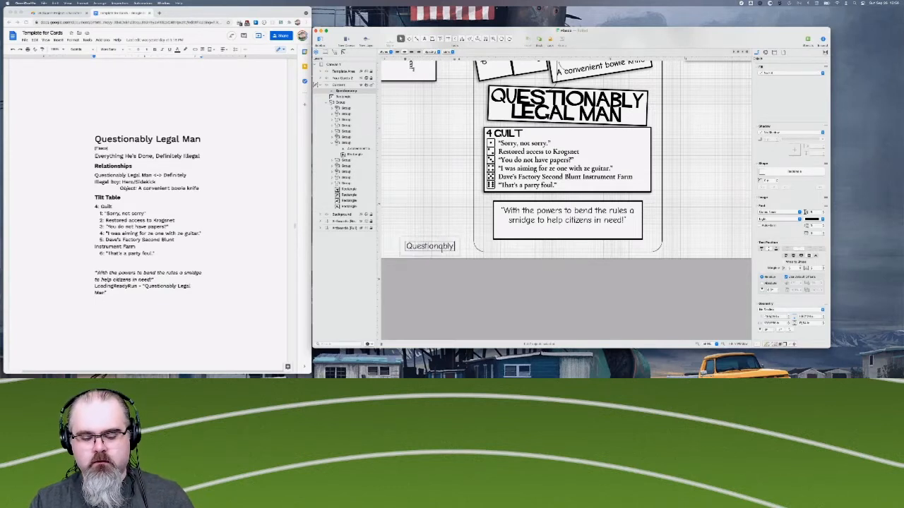
{"action": "type", "text": " Legal Man"}
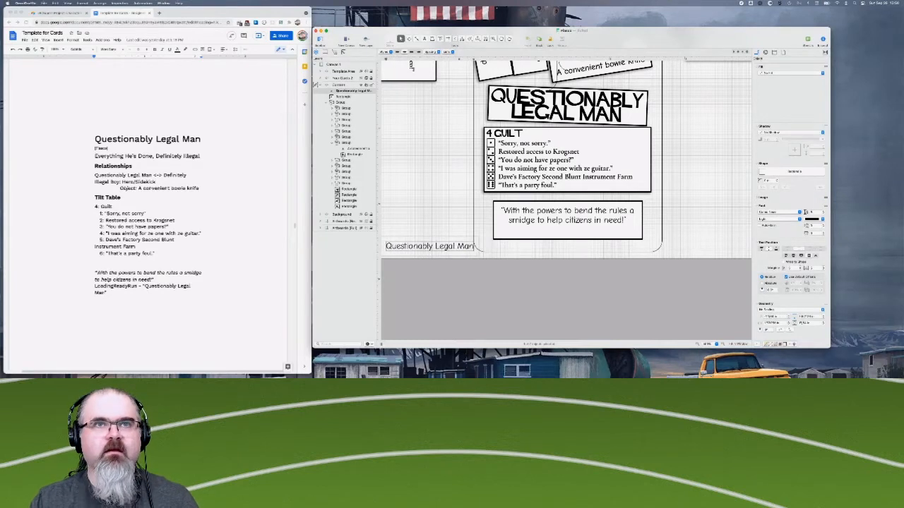
- Switch to the web browser and search Google for "questionably legal man lrr" in a new tab
{"action": "scroll", "coordinate": [148, 281], "scroll_direction": "down", "scroll_amount": 1}
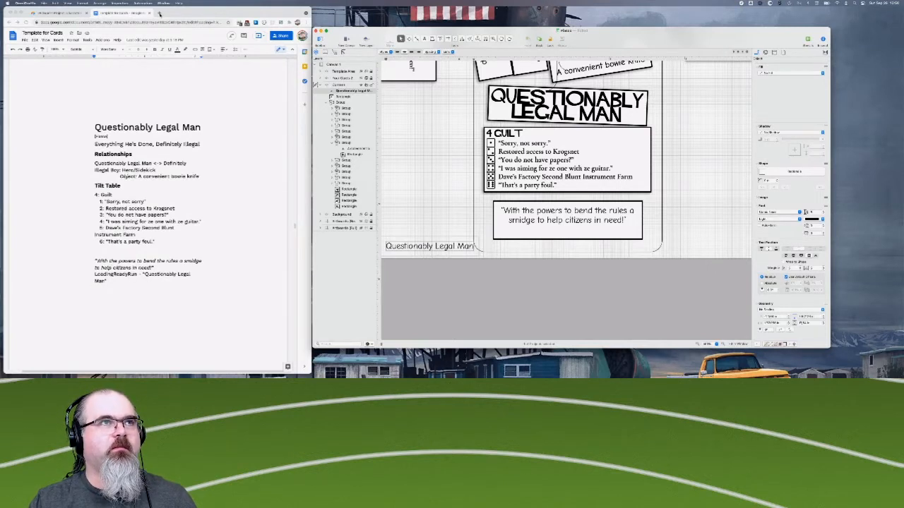
{"action": "left_click", "coordinate": [159, 14]}
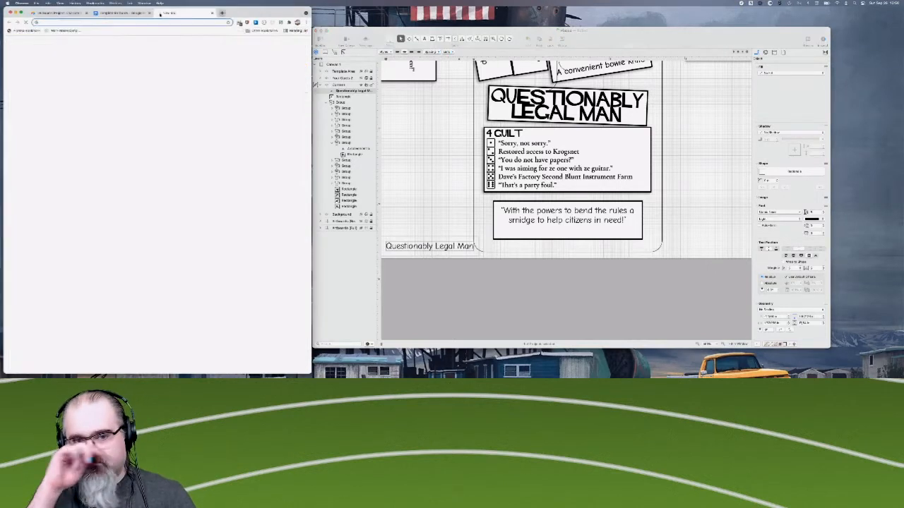
{"action": "left_click", "coordinate": [152, 23]}
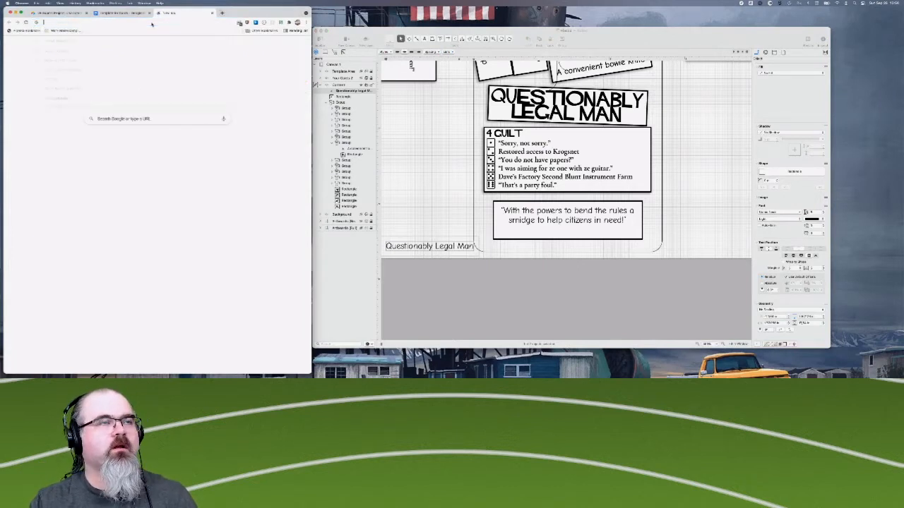
{"action": "type", "text": "questionably"}
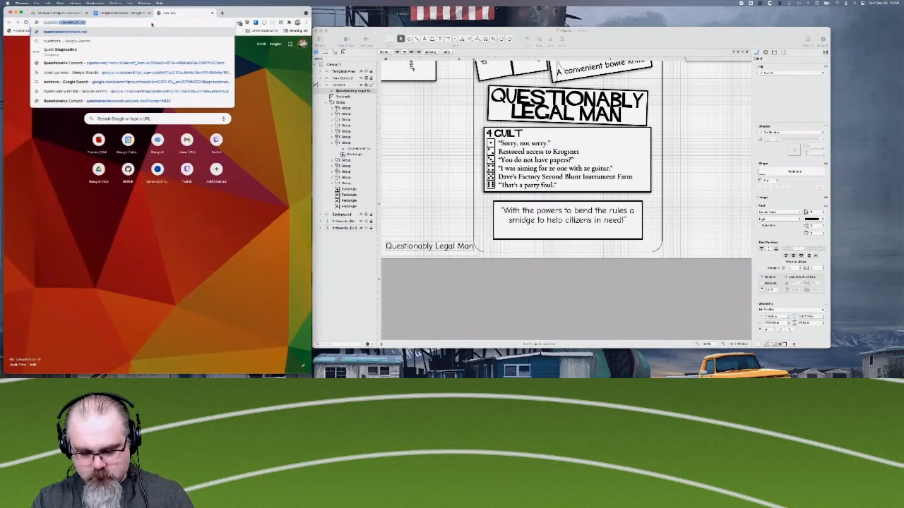
{"action": "type", "text": " age"}
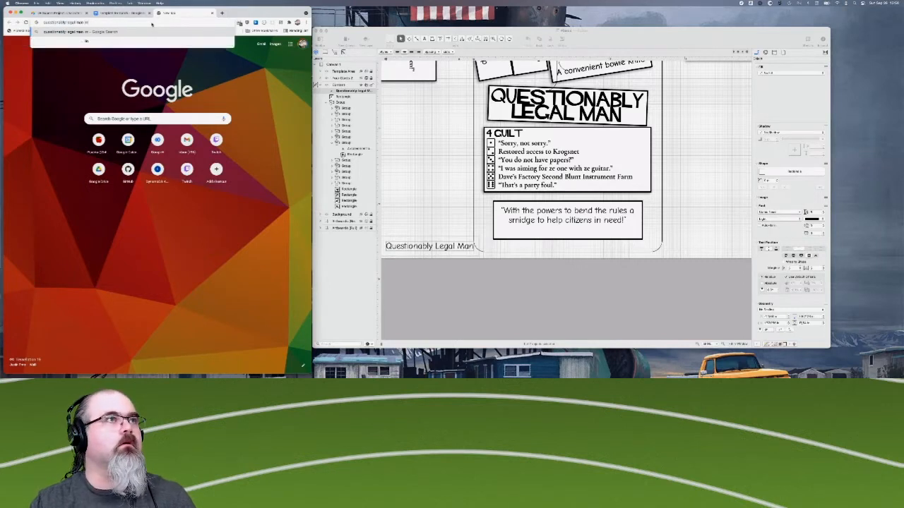
{"action": "key", "text": "Return"}
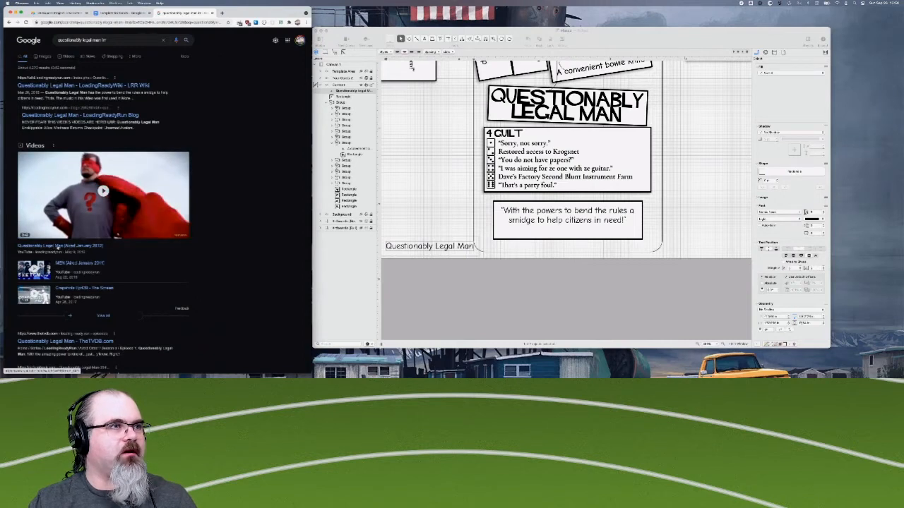
- Look through the search results and open the Questionably Legal Man page on the LRR Wiki
{"action": "scroll", "coordinate": [62, 255], "scroll_direction": "down", "scroll_amount": 2}
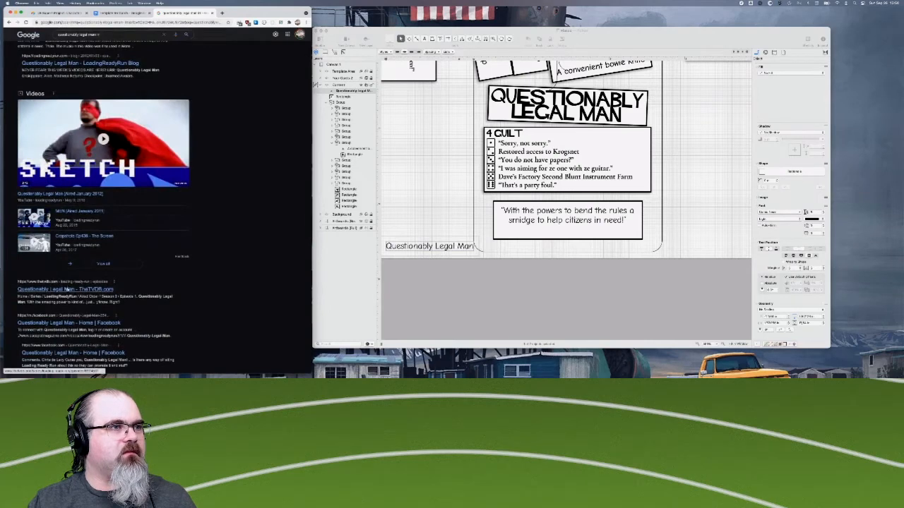
{"action": "scroll", "coordinate": [69, 294], "scroll_direction": "up", "scroll_amount": 1}
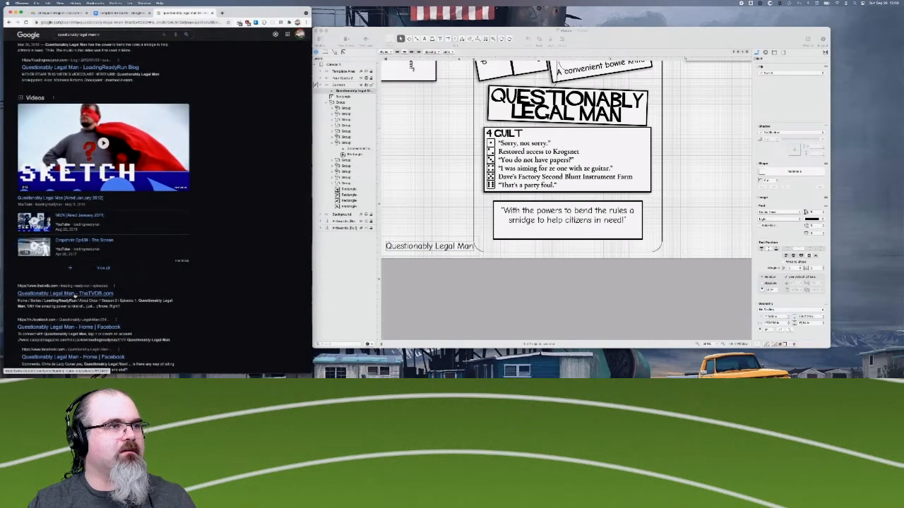
{"action": "scroll", "coordinate": [74, 295], "scroll_direction": "up", "scroll_amount": 3}
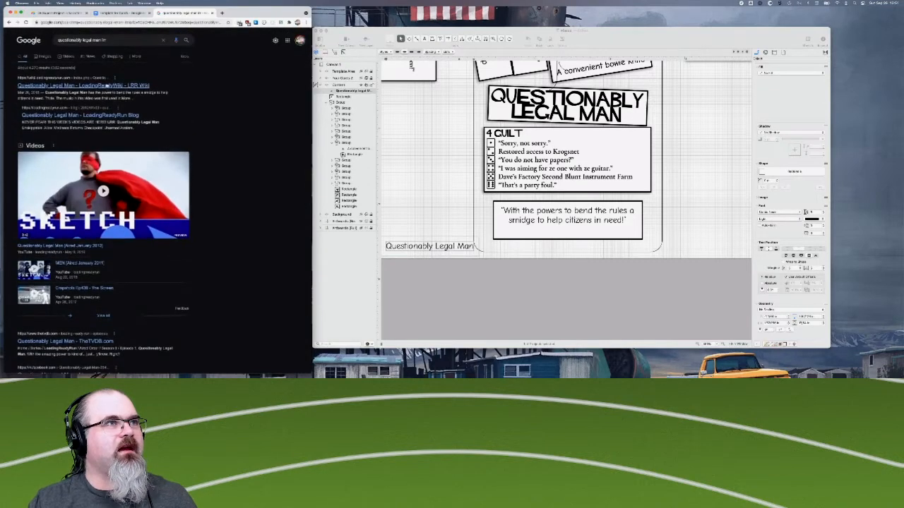
{"action": "left_click", "coordinate": [106, 85]}
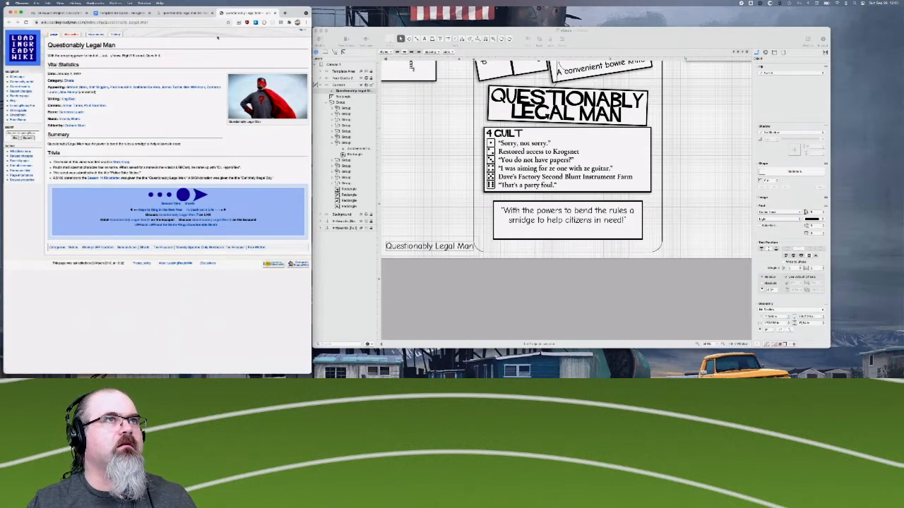
- Return to the Google results, look through them, and search again with "script" added to the query
{"action": "left_click", "coordinate": [196, 13]}
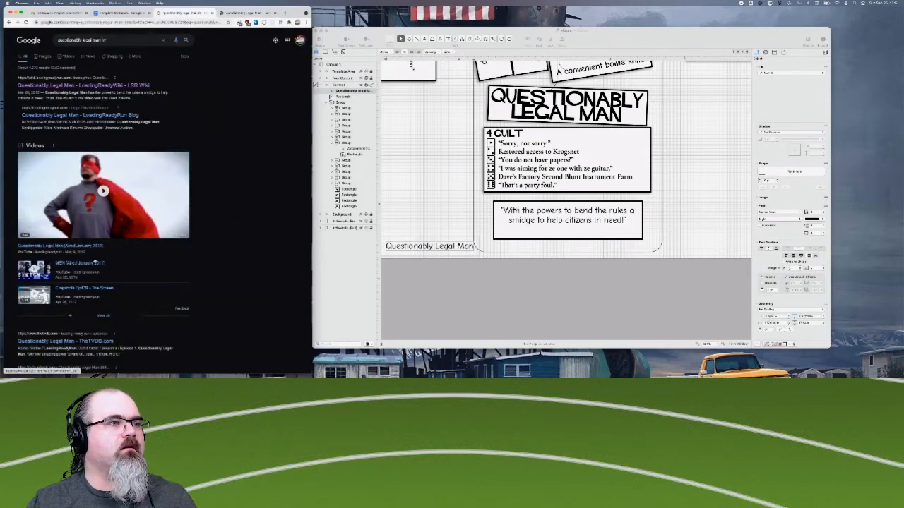
{"action": "scroll", "coordinate": [94, 262], "scroll_direction": "down", "scroll_amount": 2}
{"action": "scroll", "coordinate": [95, 262], "scroll_direction": "down", "scroll_amount": 3}
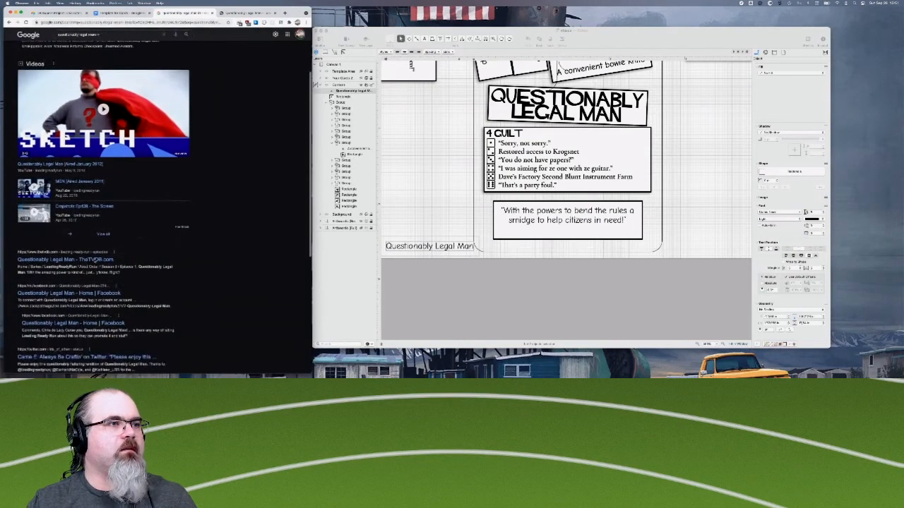
{"action": "scroll", "coordinate": [106, 264], "scroll_direction": "down", "scroll_amount": 3}
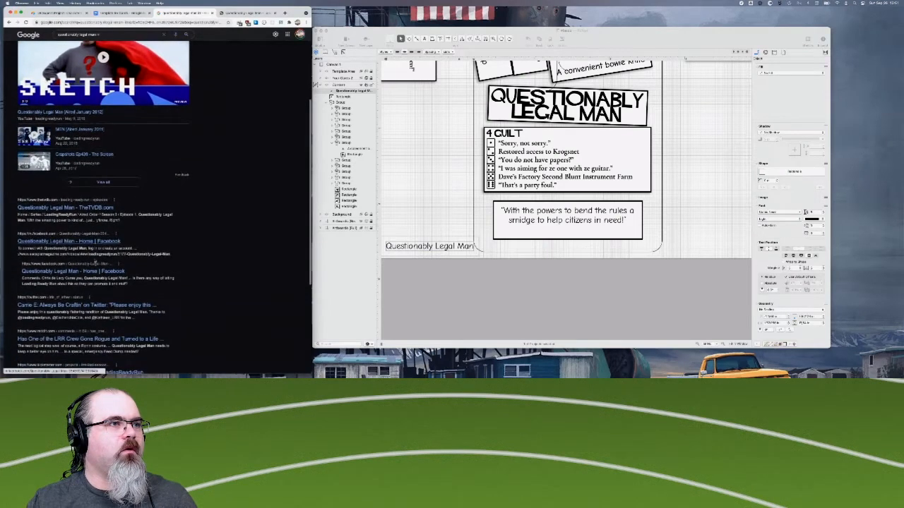
{"action": "scroll", "coordinate": [75, 253], "scroll_direction": "up", "scroll_amount": 5}
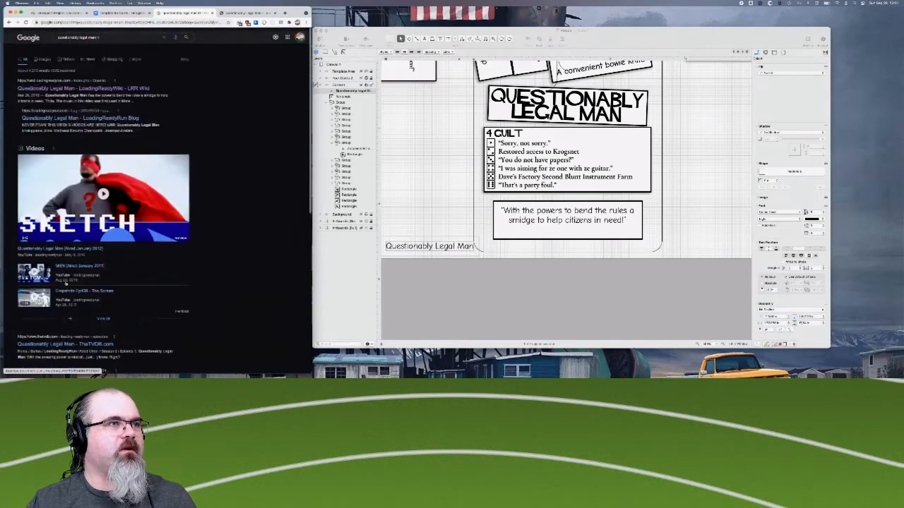
{"action": "left_click", "coordinate": [119, 39]}
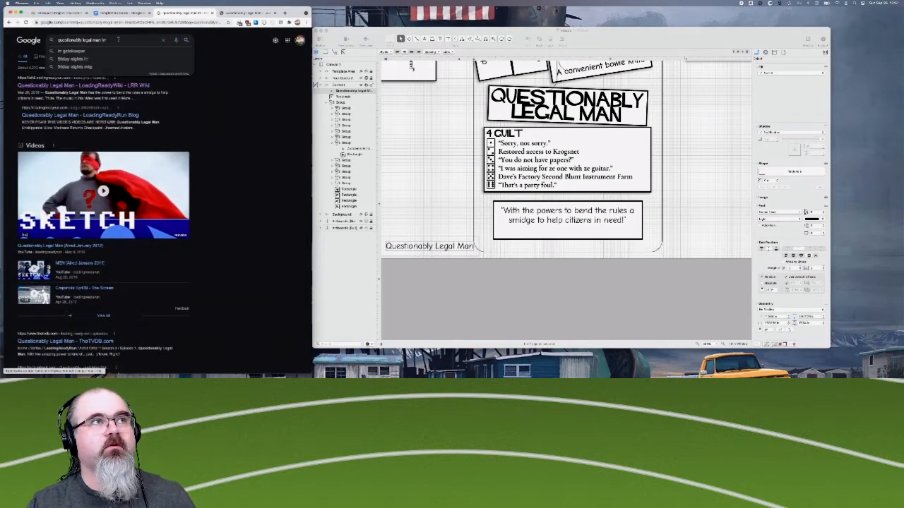
{"action": "type", "text": "script"}
{"action": "key", "text": "Return"}
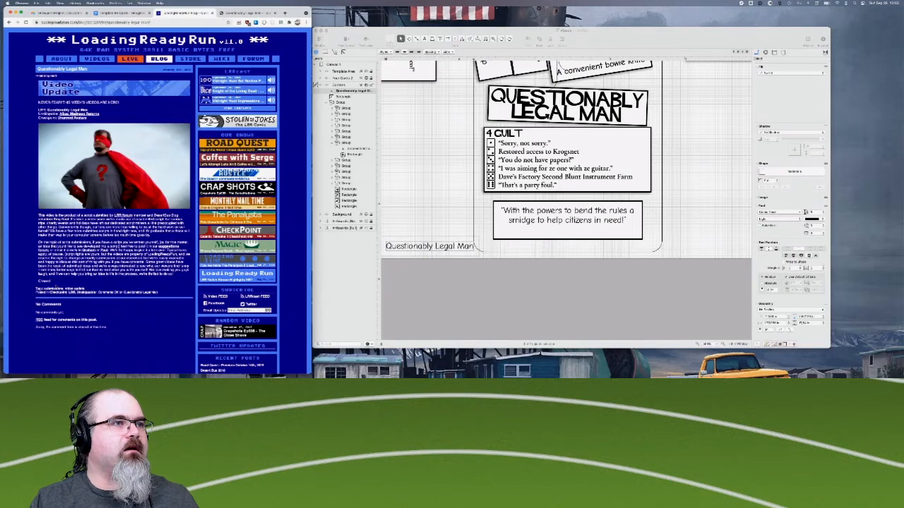
- View the superhero picture from the LoadingReadyRun post, and close the Questionably Legal Man research pages
{"action": "left_click", "coordinate": [77, 149]}
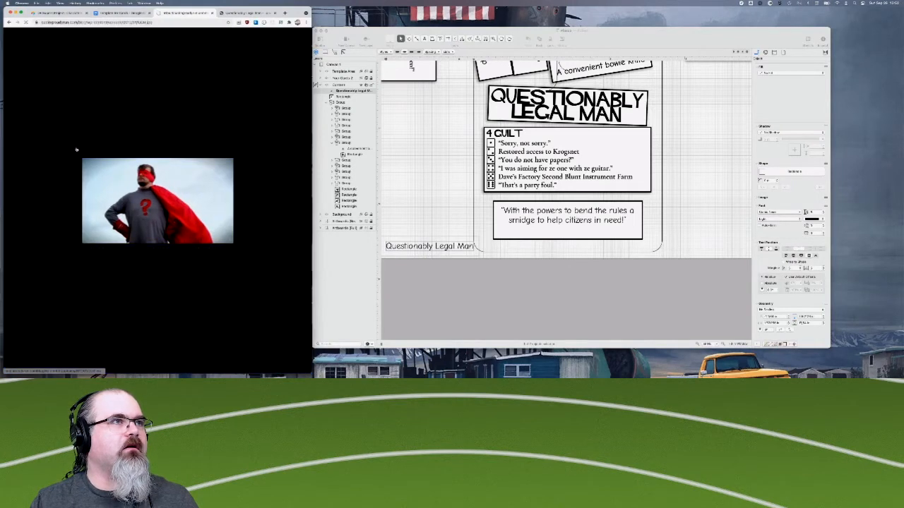
{"action": "left_click", "coordinate": [212, 13]}
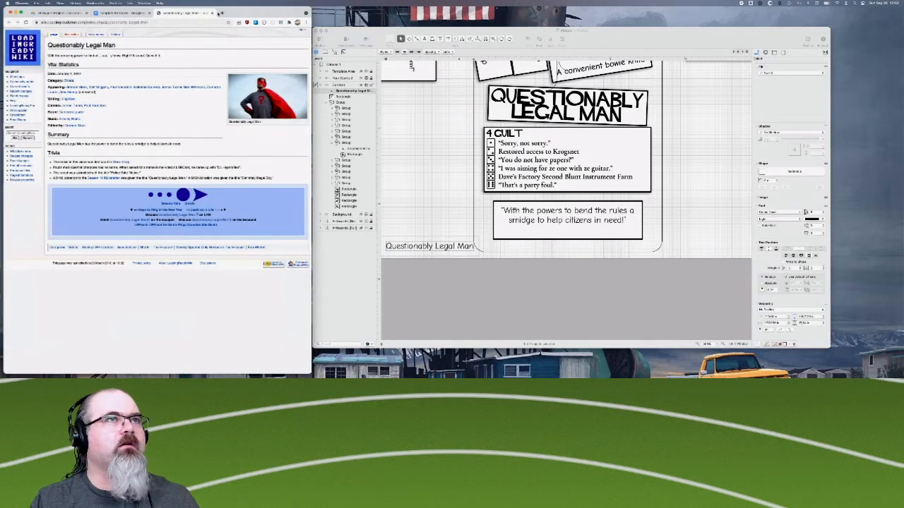
{"action": "left_click", "coordinate": [212, 14]}
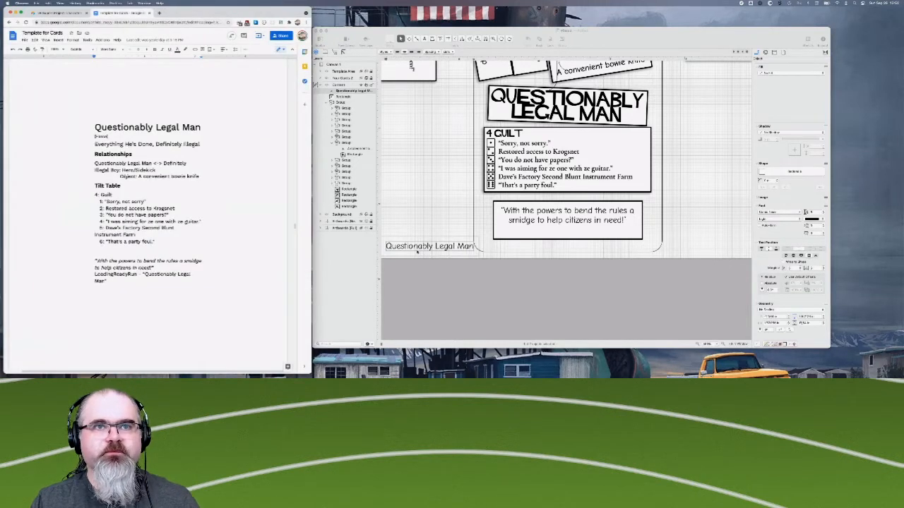
- Insert a hyphen before the "Questionably Legal Man" attribution and move it onto the lower part of the quote box
{"action": "double_click", "coordinate": [413, 246]}
{"action": "key", "text": "Left"}
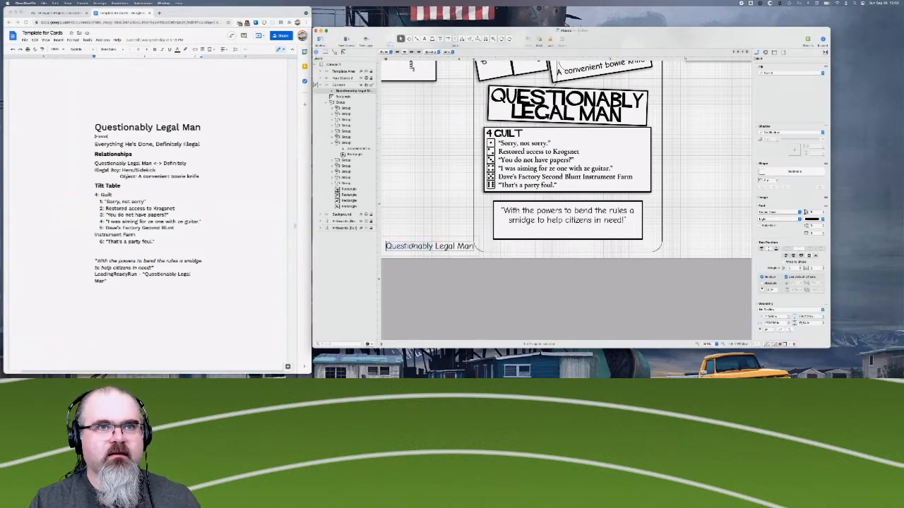
{"action": "type", "text": "-"}
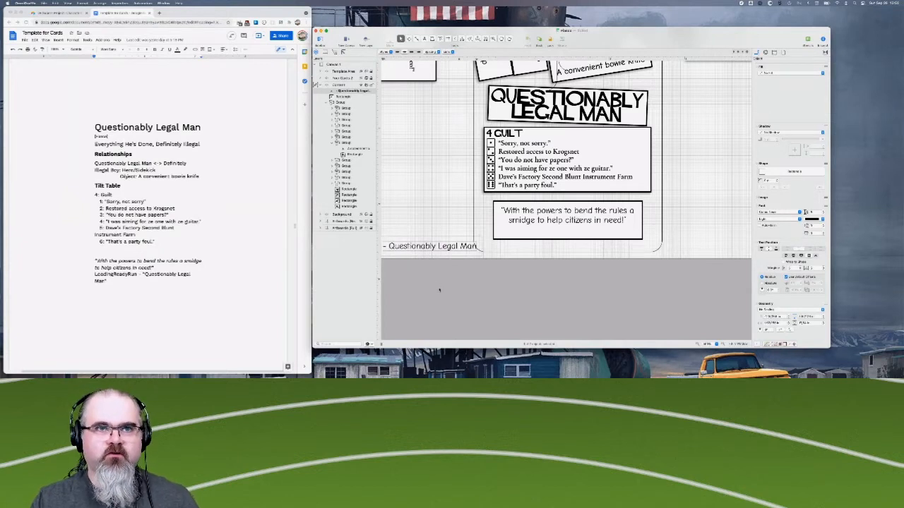
{"action": "left_click", "coordinate": [411, 247]}
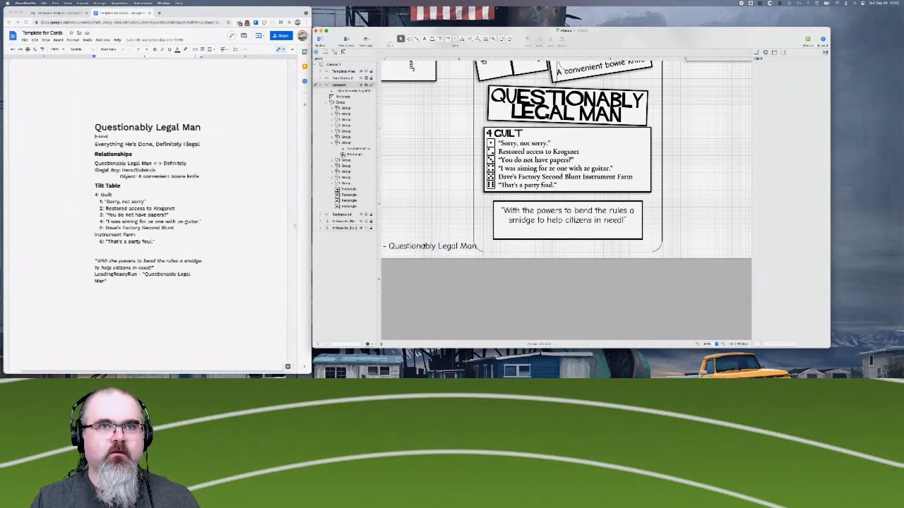
{"action": "left_click_drag", "start_coordinate": [409, 247], "coordinate": [507, 231]}
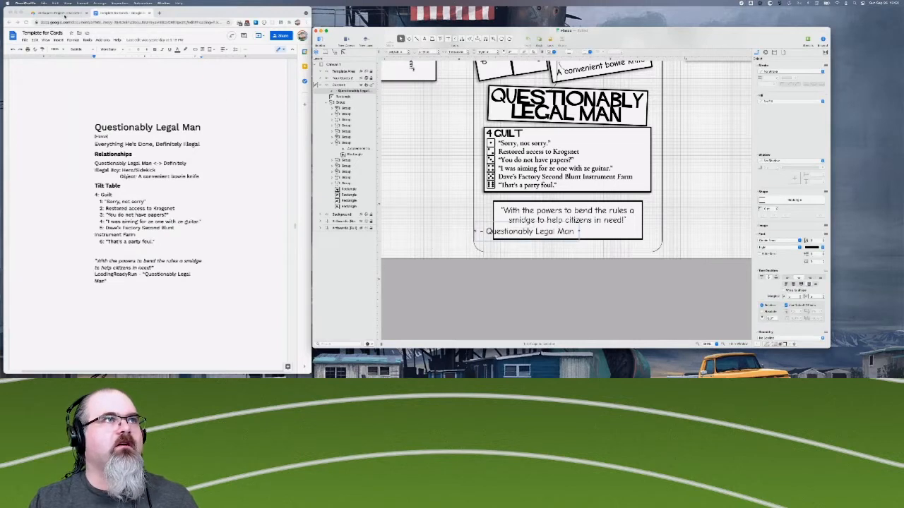
- Switch to the JB Supers Project base in the browser and open the Questionably Legal Man record
{"action": "left_click", "coordinate": [62, 13]}
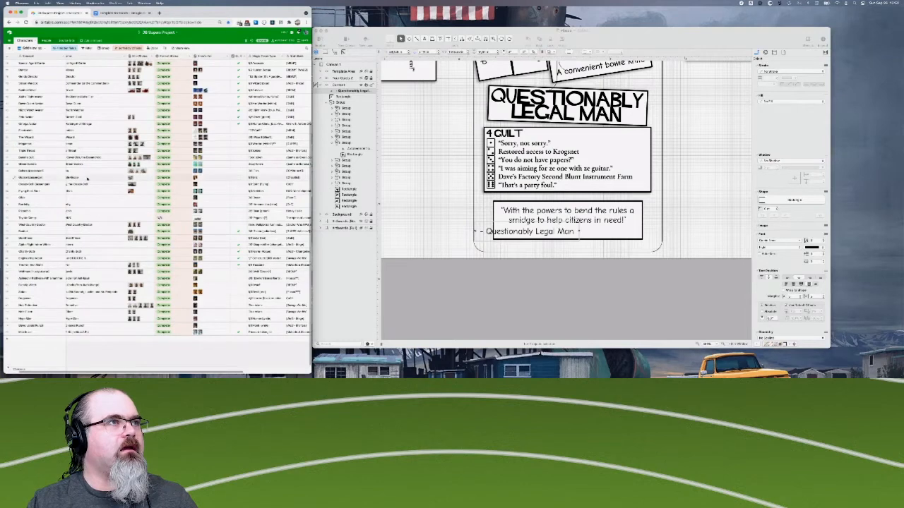
{"action": "scroll", "coordinate": [87, 177], "scroll_direction": "up", "scroll_amount": 1}
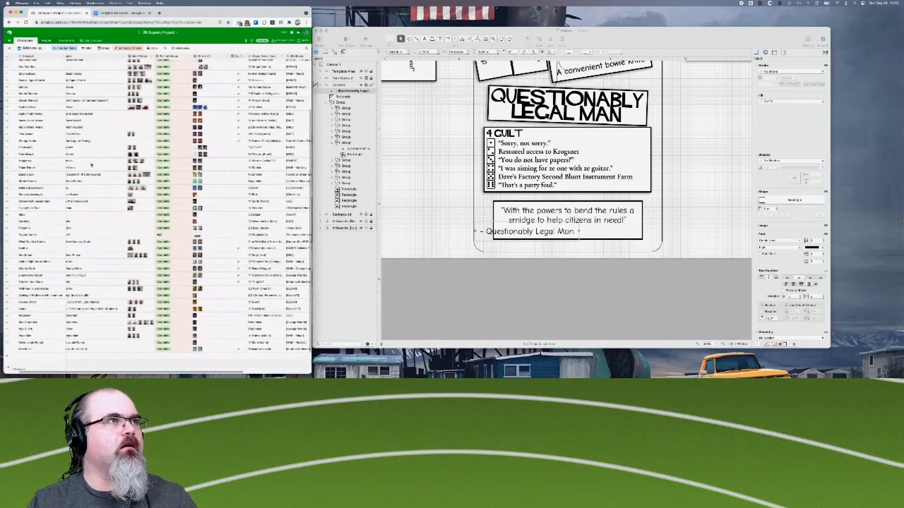
{"action": "scroll", "coordinate": [91, 165], "scroll_direction": "left", "scroll_amount": 1}
{"action": "scroll", "coordinate": [91, 165], "scroll_direction": "up", "scroll_amount": 5}
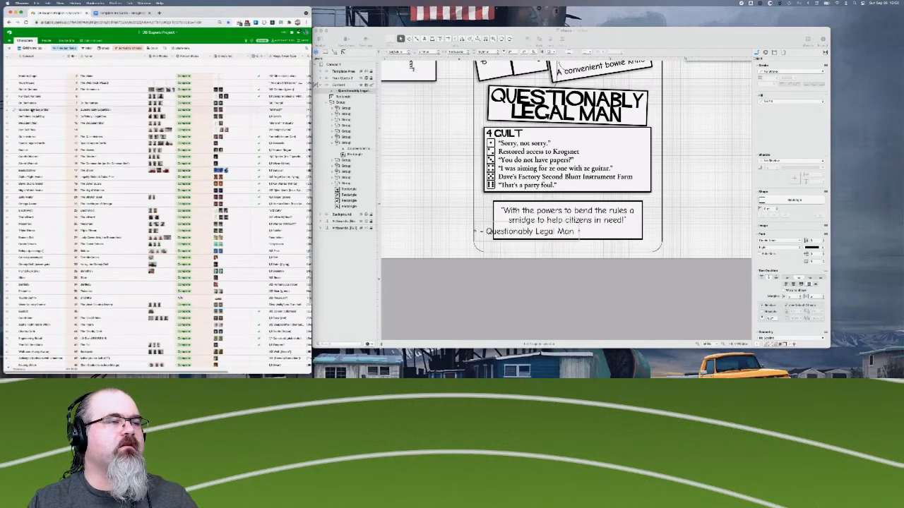
{"action": "right_click", "coordinate": [54, 109]}
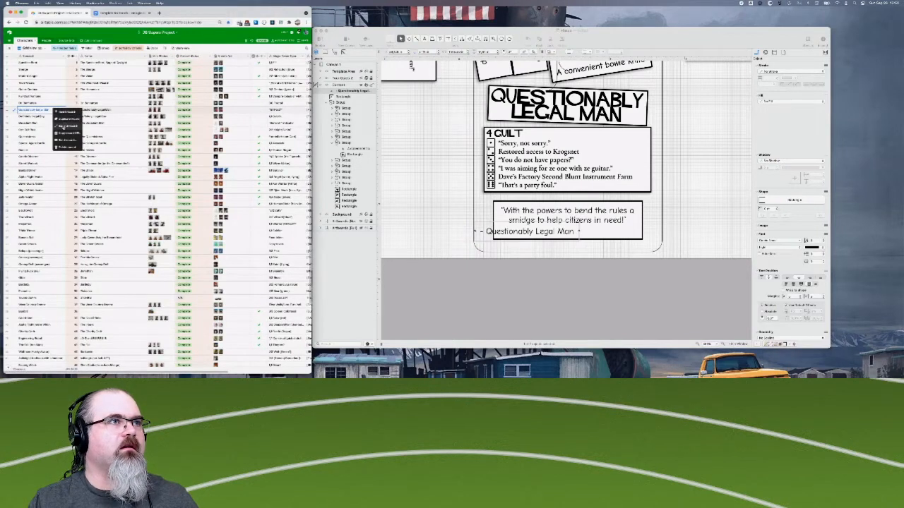
{"action": "left_click", "coordinate": [64, 128]}
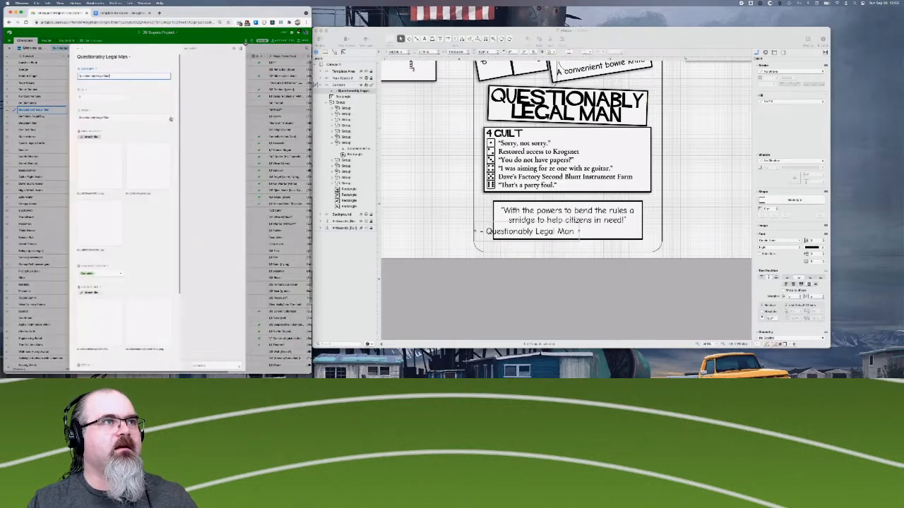
- Find the Questionably Legal Man source video linked in the record, open it on YouTube, and pause it after watching the opening
{"action": "scroll", "coordinate": [123, 216], "scroll_direction": "down", "scroll_amount": 1}
{"action": "scroll", "coordinate": [123, 216], "scroll_direction": "down", "scroll_amount": 3}
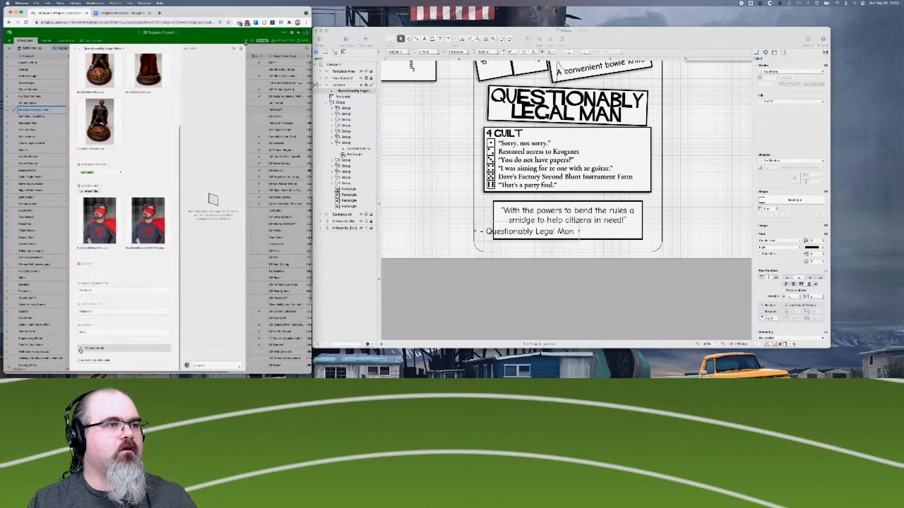
{"action": "scroll", "coordinate": [103, 301], "scroll_direction": "down", "scroll_amount": 2}
{"action": "scroll", "coordinate": [103, 301], "scroll_direction": "down", "scroll_amount": 3}
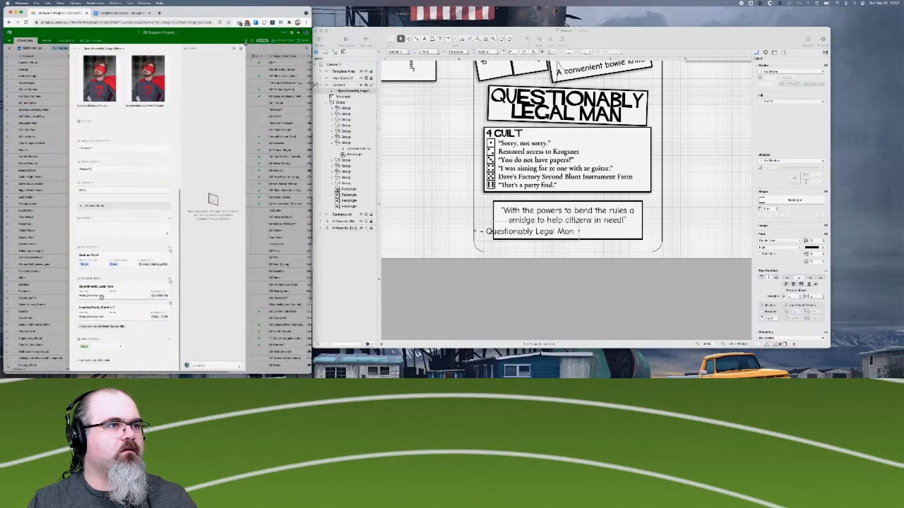
{"action": "left_click", "coordinate": [96, 297]}
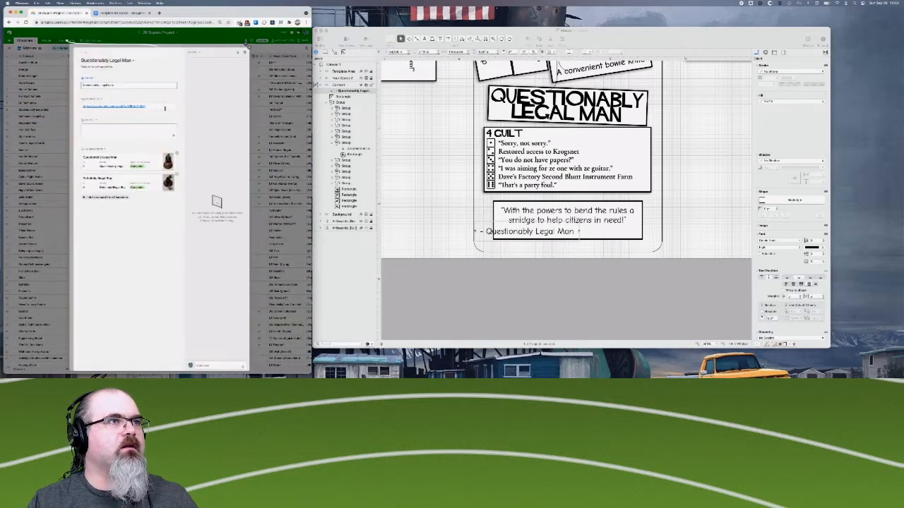
{"action": "left_click", "coordinate": [137, 107]}
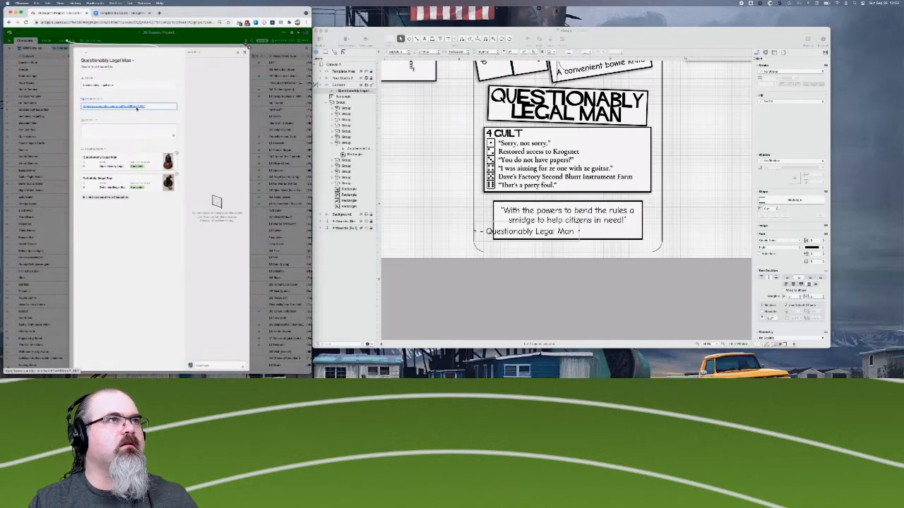
{"action": "left_click", "coordinate": [137, 108]}
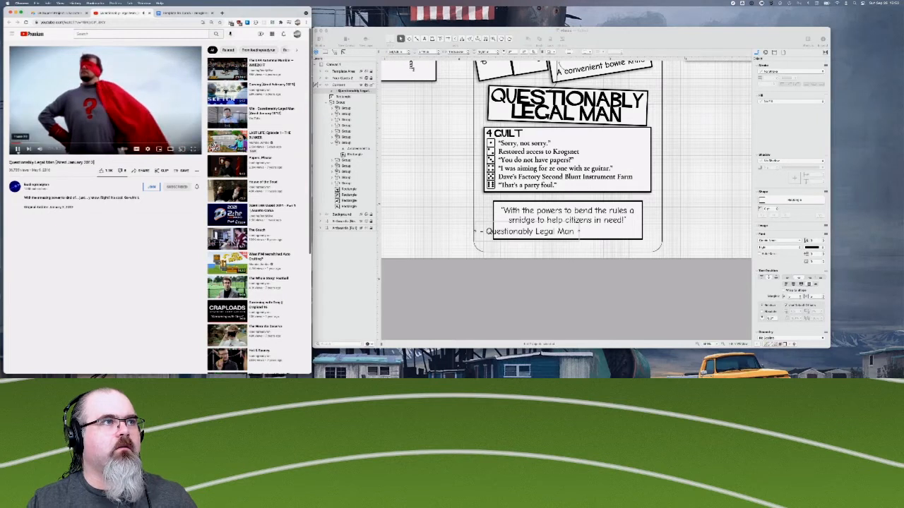
{"action": "left_click", "coordinate": [18, 149]}
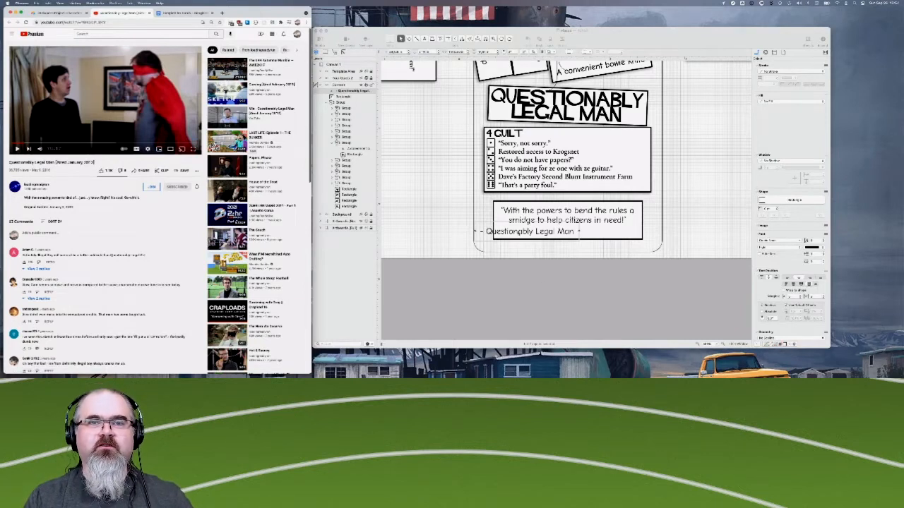
- Replace the attribution's hyphen with a longer dash and move the attribution into the quote box's lower-right corner
{"action": "left_click", "coordinate": [519, 232]}
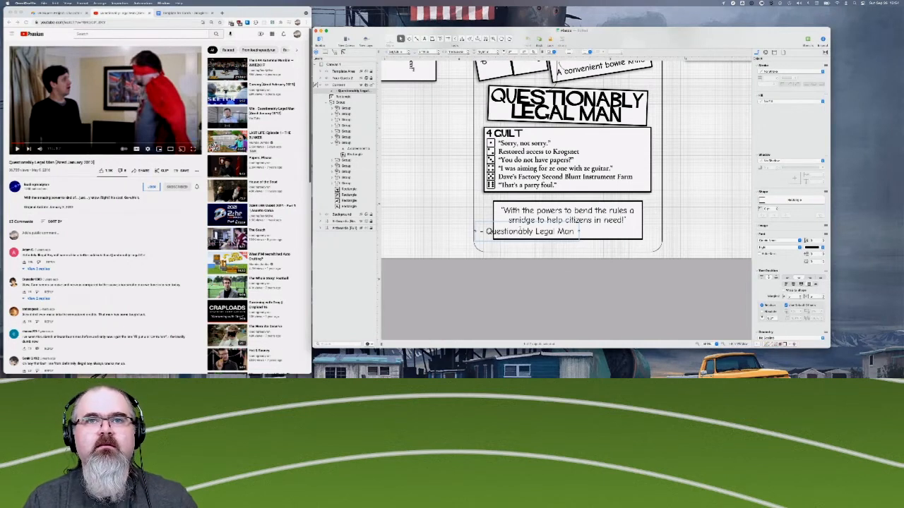
{"action": "double_click", "coordinate": [520, 231]}
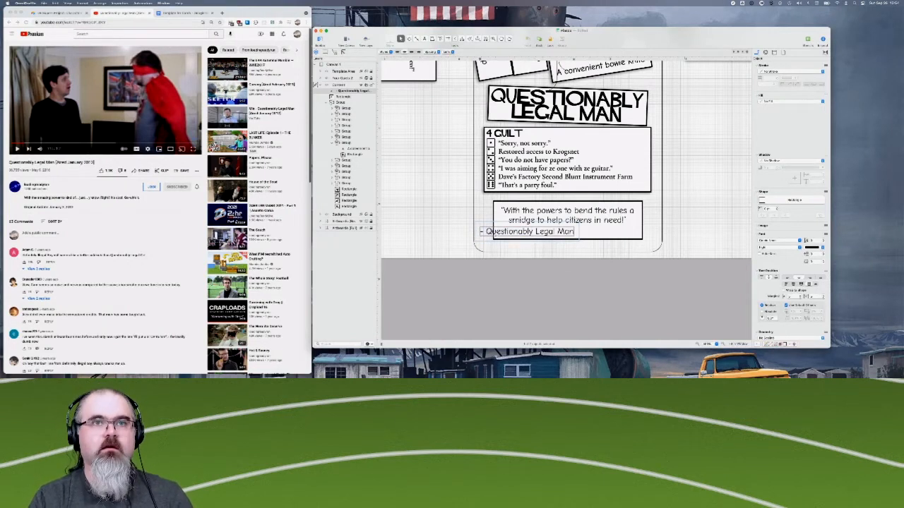
{"action": "key", "text": "Delete"}
{"action": "key", "text": "Delete"}
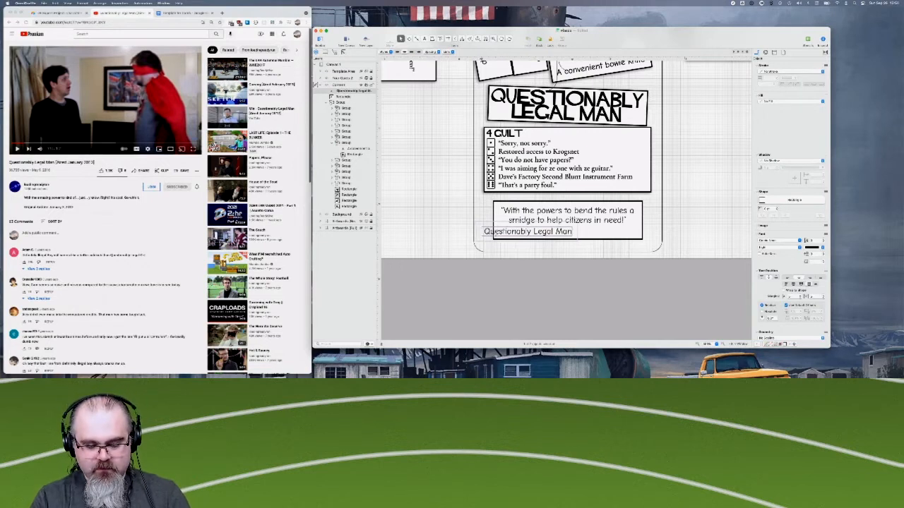
{"action": "key", "text": "super+z"}
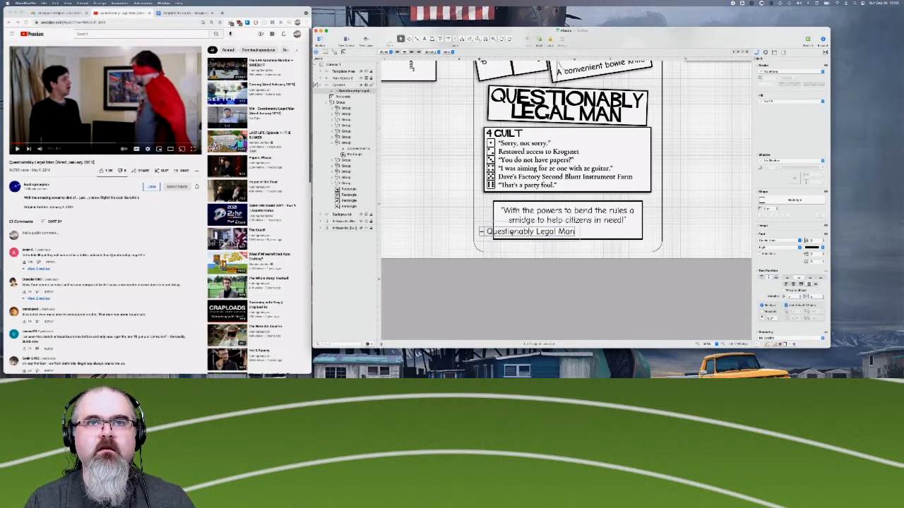
{"action": "key", "text": "Escape"}
{"action": "left_click", "coordinate": [527, 233]}
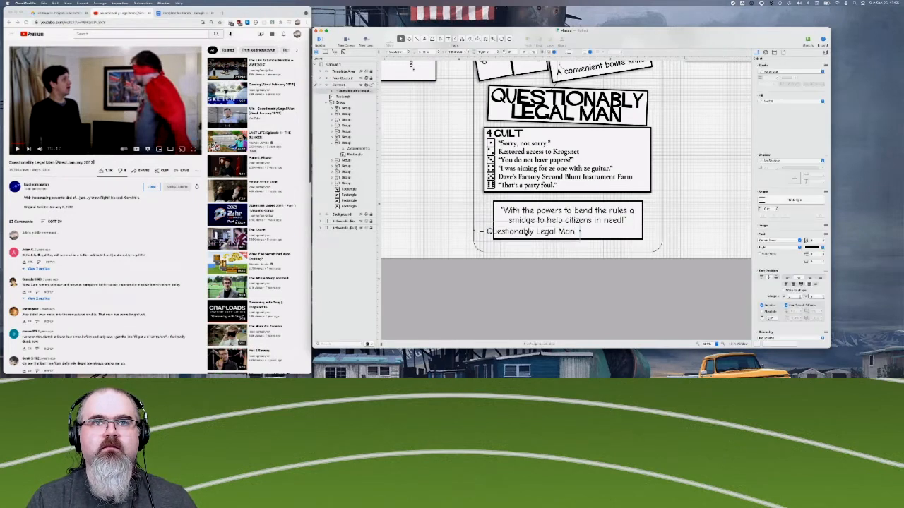
{"action": "left_click_drag", "start_coordinate": [527, 233], "coordinate": [590, 234]}
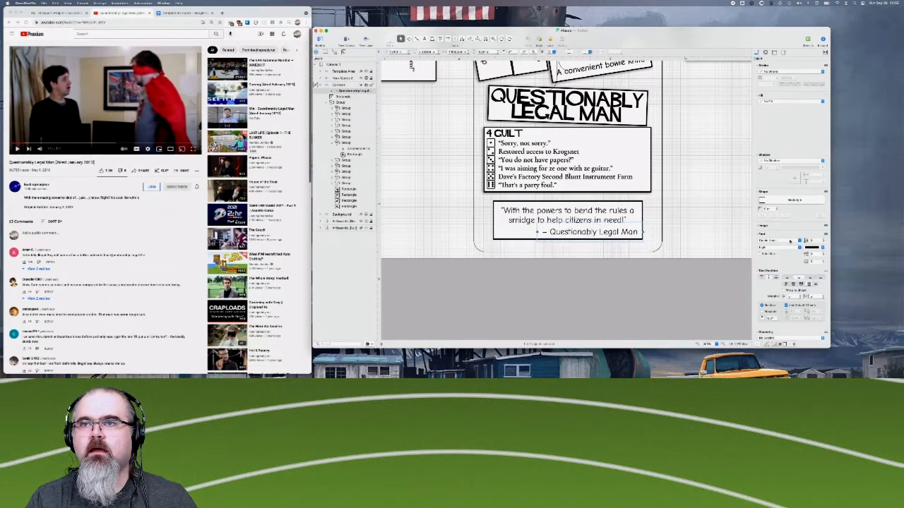
- Set the quote box text to the Regular font style, keeping the attribution in Light
{"action": "left_click", "coordinate": [781, 251]}
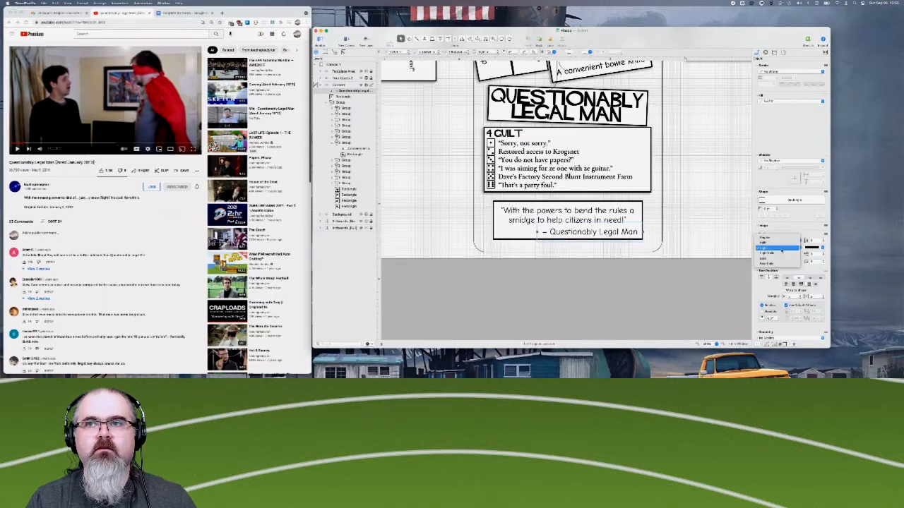
{"action": "left_click", "coordinate": [781, 250]}
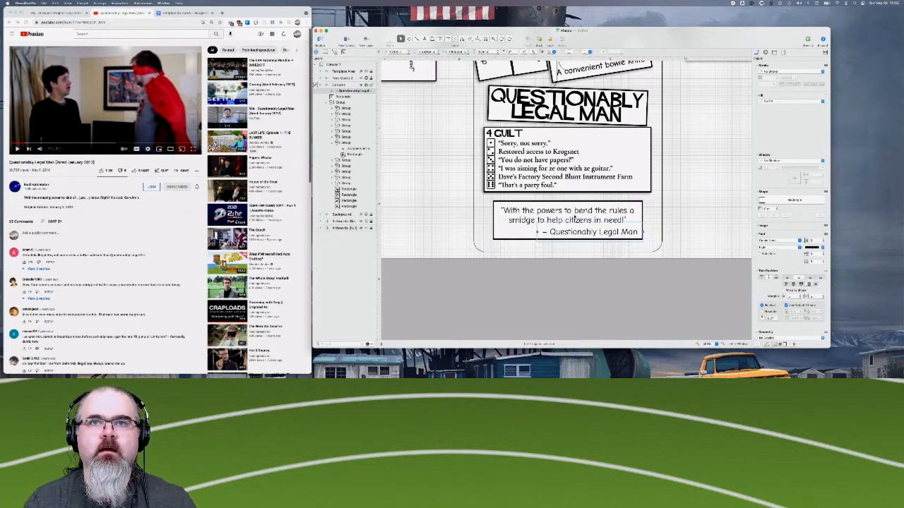
{"action": "left_click", "coordinate": [537, 232]}
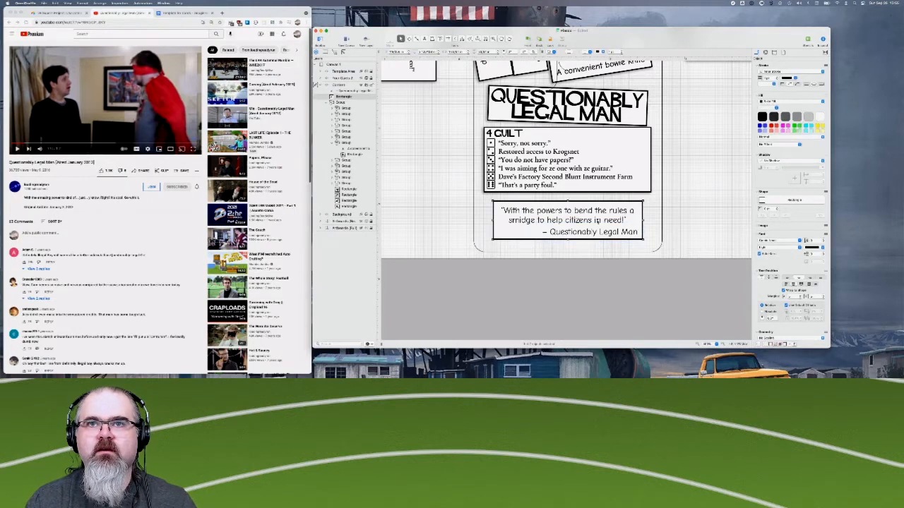
{"action": "left_click", "coordinate": [772, 248]}
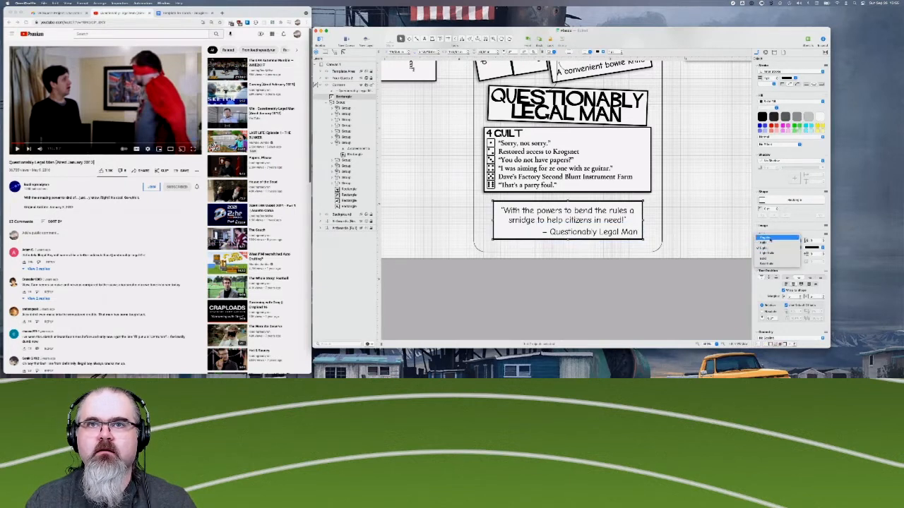
{"action": "left_click", "coordinate": [770, 240]}
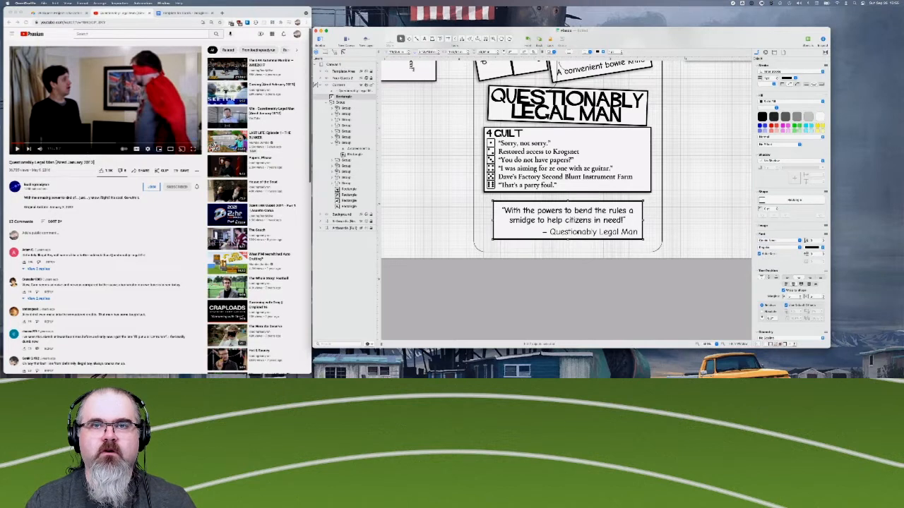
- Select the quote box together with its attribution and place a duplicate of both just to the right of the original
{"action": "left_click", "coordinate": [537, 231]}
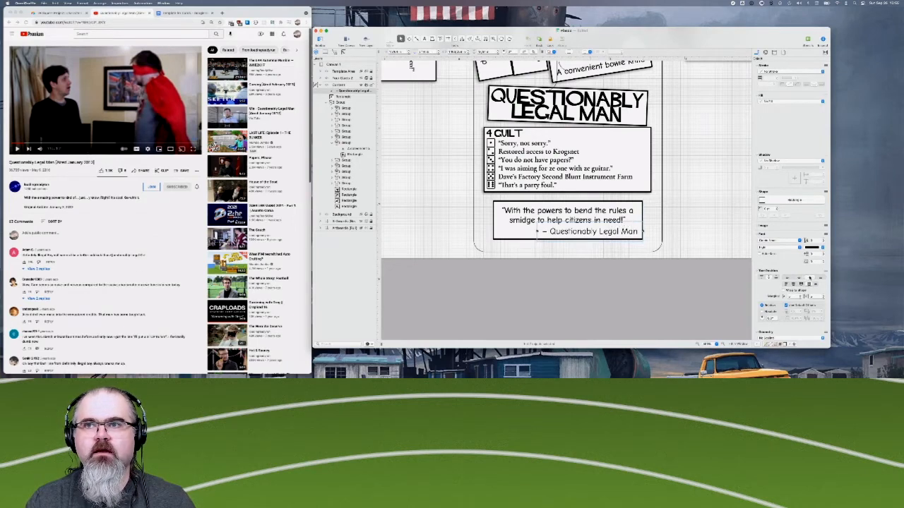
{"action": "left_click", "coordinate": [445, 216]}
{"action": "left_click_drag", "start_coordinate": [446, 209], "coordinate": [567, 242]}
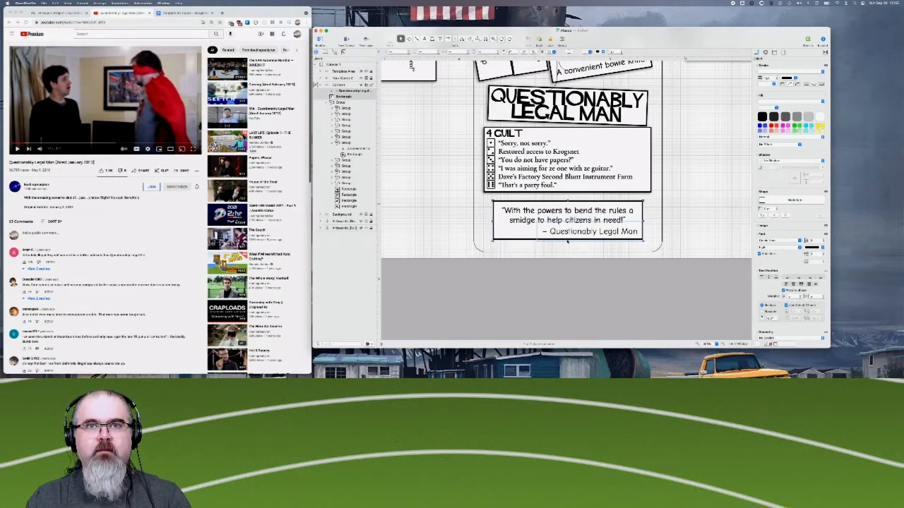
{"action": "left_click_drag", "start_coordinate": [576, 229], "coordinate": [738, 230]}
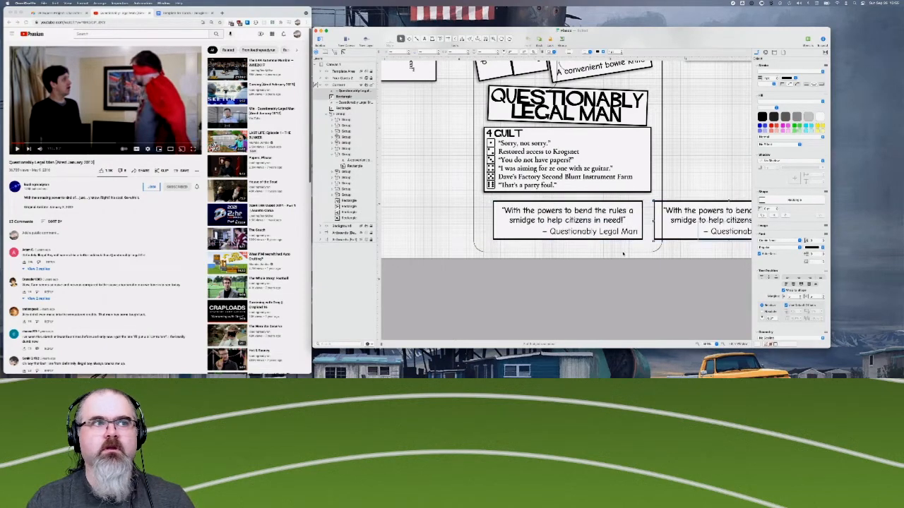
{"action": "scroll", "coordinate": [623, 253], "scroll_direction": "right", "scroll_amount": 5}
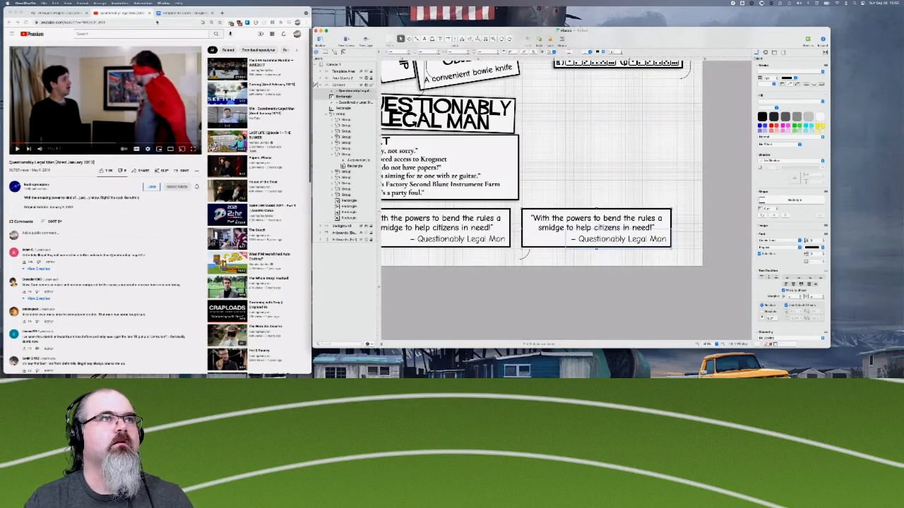
- Close the YouTube video and find the Satan entry in the Template for Cards document in Google Docs
{"action": "left_click", "coordinate": [149, 13]}
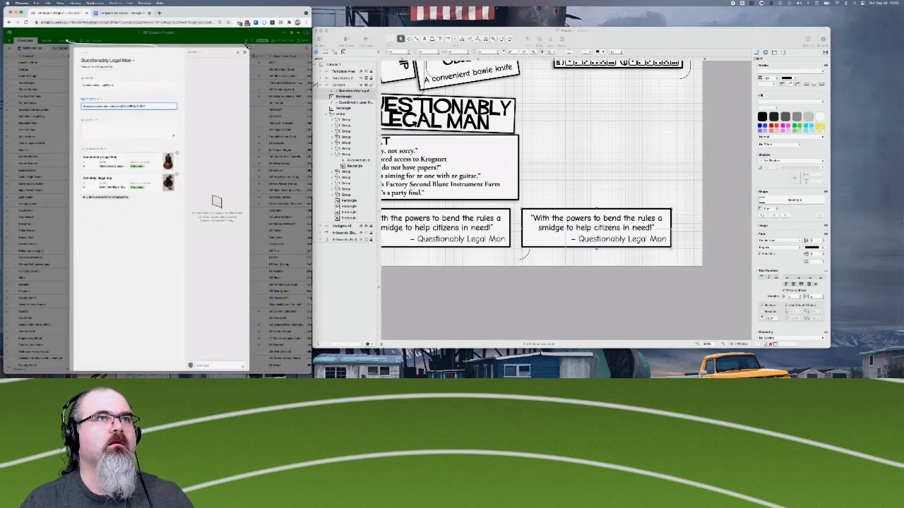
{"action": "left_click", "coordinate": [127, 13]}
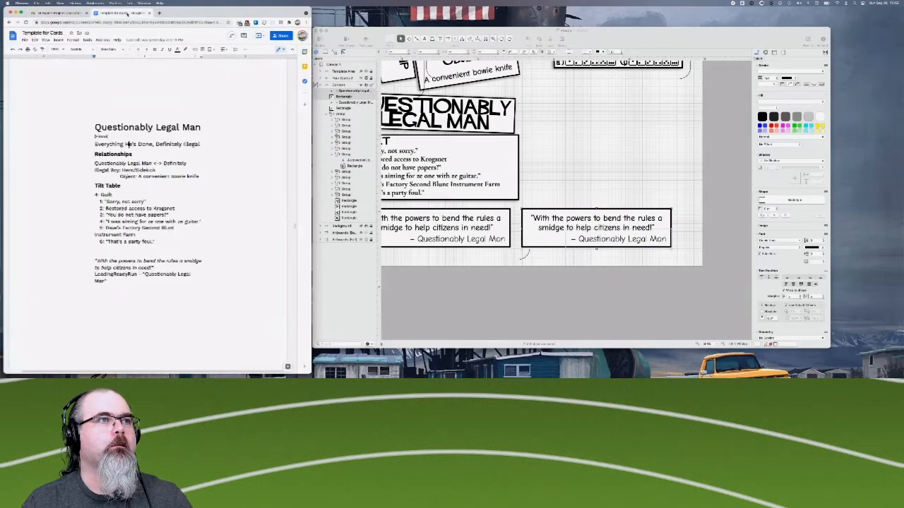
{"action": "scroll", "coordinate": [146, 144], "scroll_direction": "down", "scroll_amount": 5}
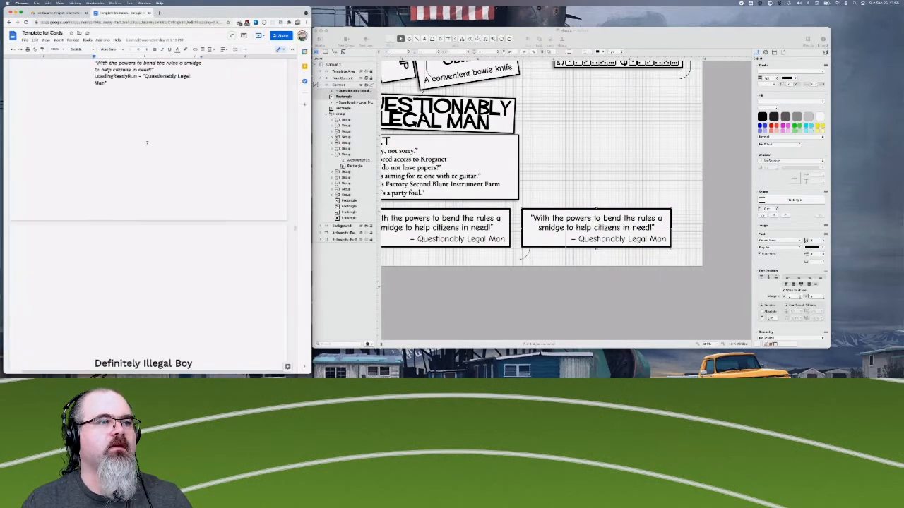
{"action": "scroll", "coordinate": [147, 143], "scroll_direction": "down", "scroll_amount": 20}
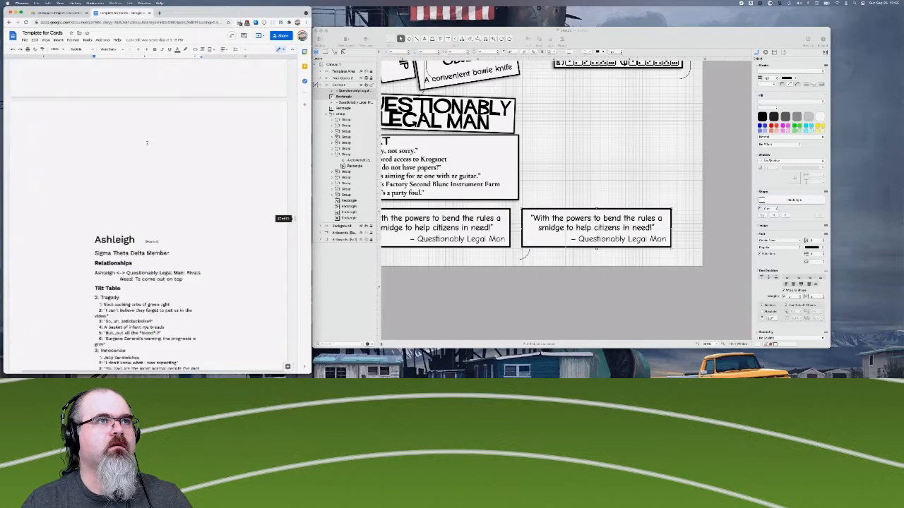
{"action": "scroll", "coordinate": [147, 143], "scroll_direction": "up", "scroll_amount": 5}
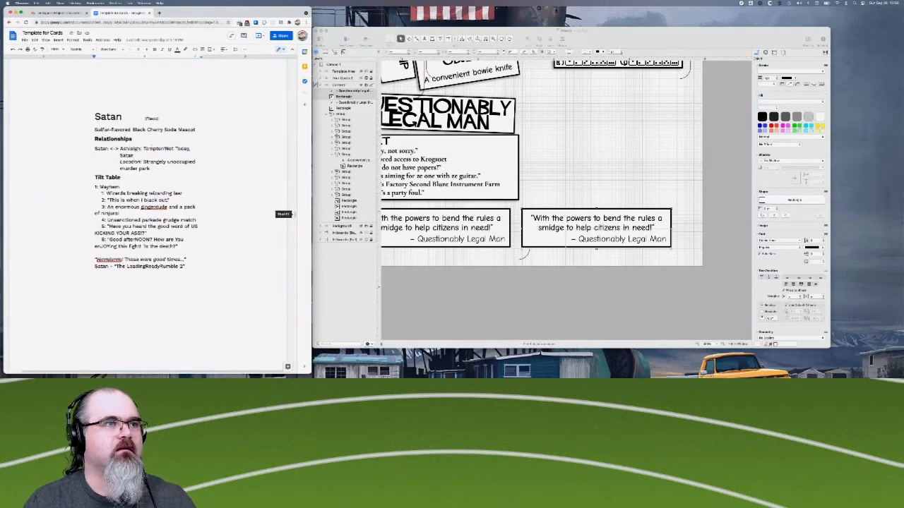
- In OmniGraffle, replace the duplicated box's quote with "Hmmhmmm! Those were good times...", setting the word "were" in italics
{"action": "left_click", "coordinate": [573, 228]}
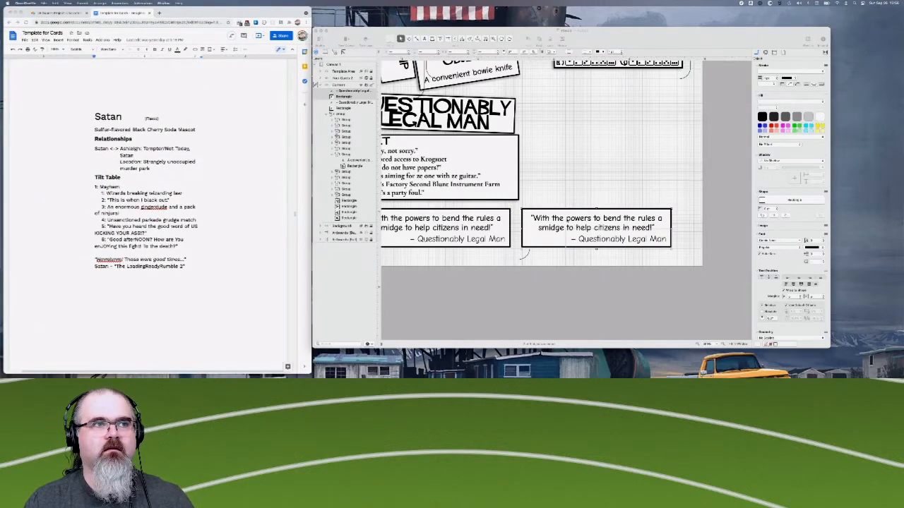
{"action": "left_click", "coordinate": [563, 220]}
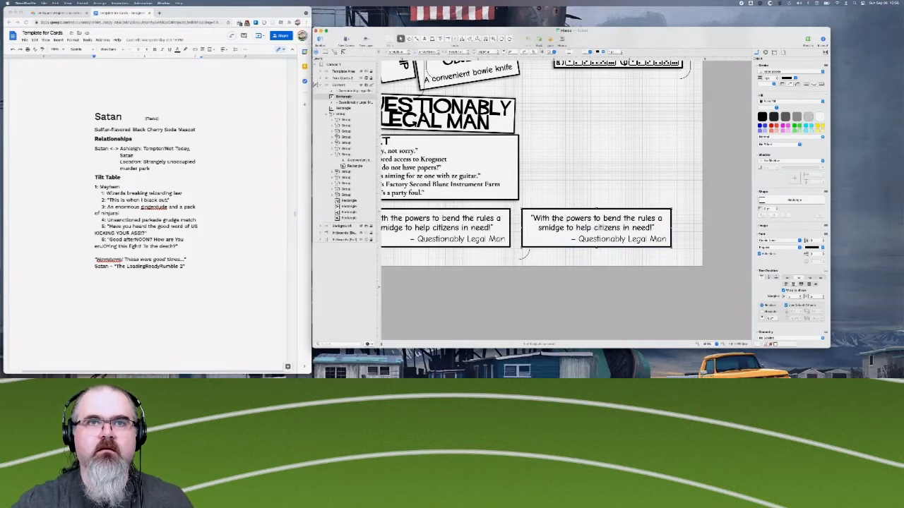
{"action": "double_click", "coordinate": [578, 218]}
{"action": "double_click", "coordinate": [541, 218]}
{"action": "left_click_drag", "start_coordinate": [541, 218], "coordinate": [653, 228]}
{"action": "key", "text": "BackSpace"}
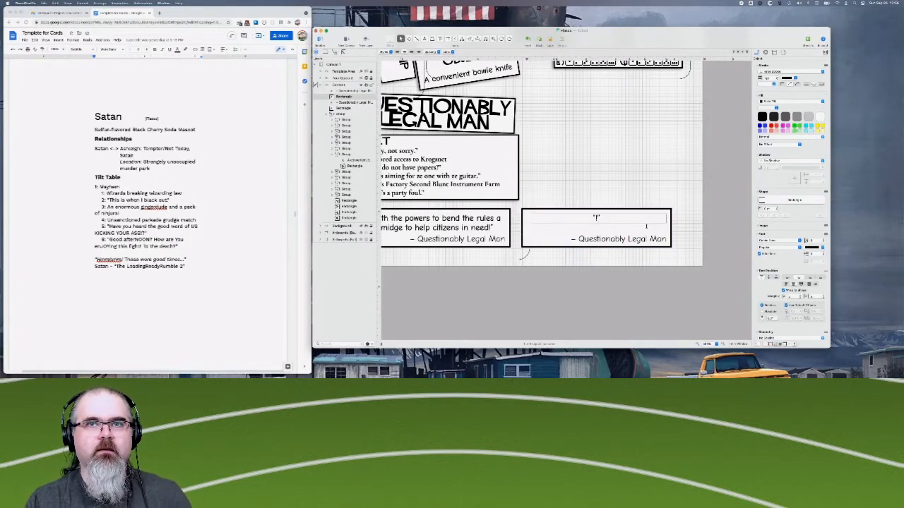
{"action": "type", "text": "Hmmm!"}
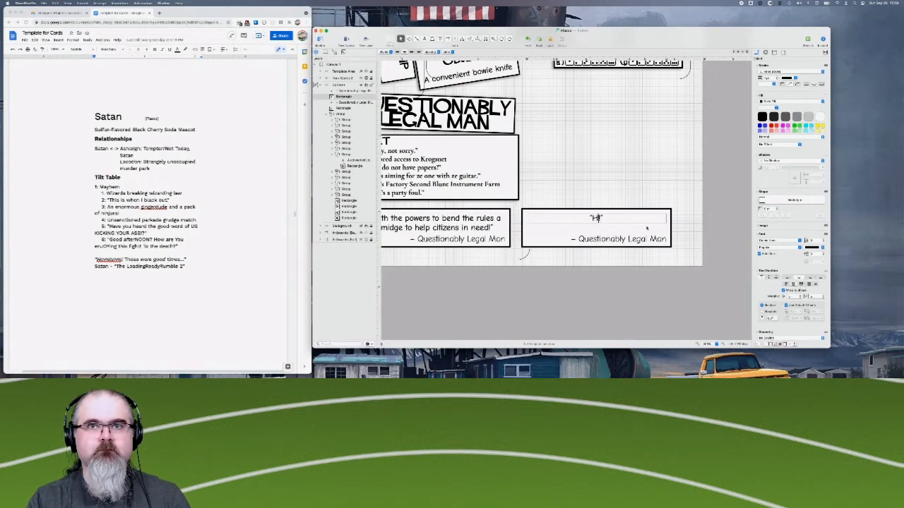
{"action": "type", "text": "mmmmmm!"}
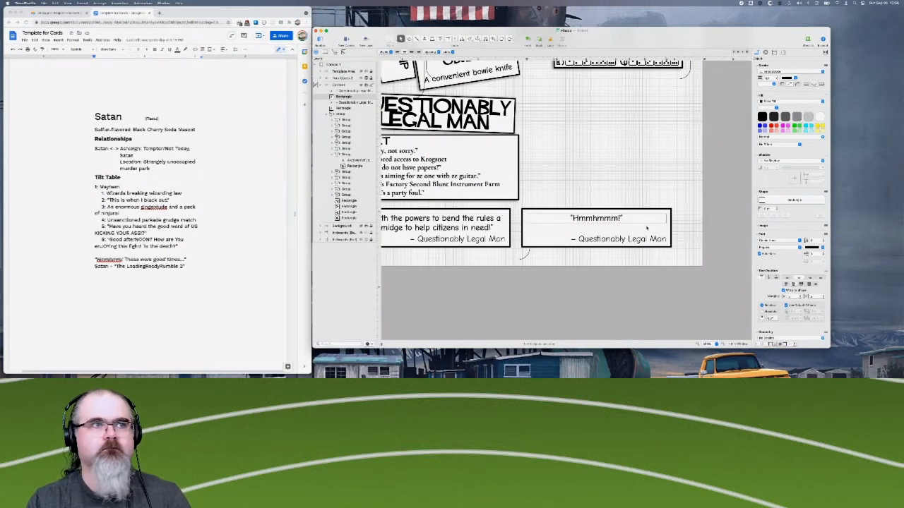
{"action": "type", "text": " Those "}
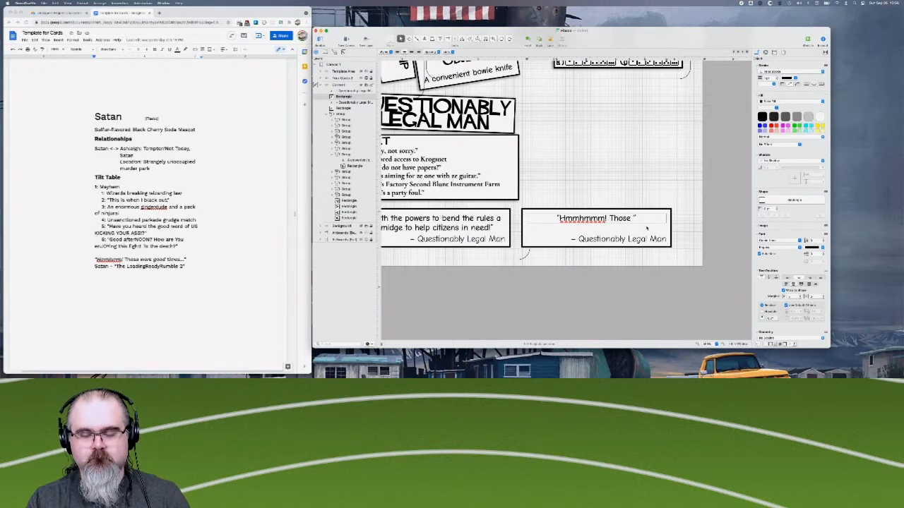
{"action": "type", "text": "were good times."}
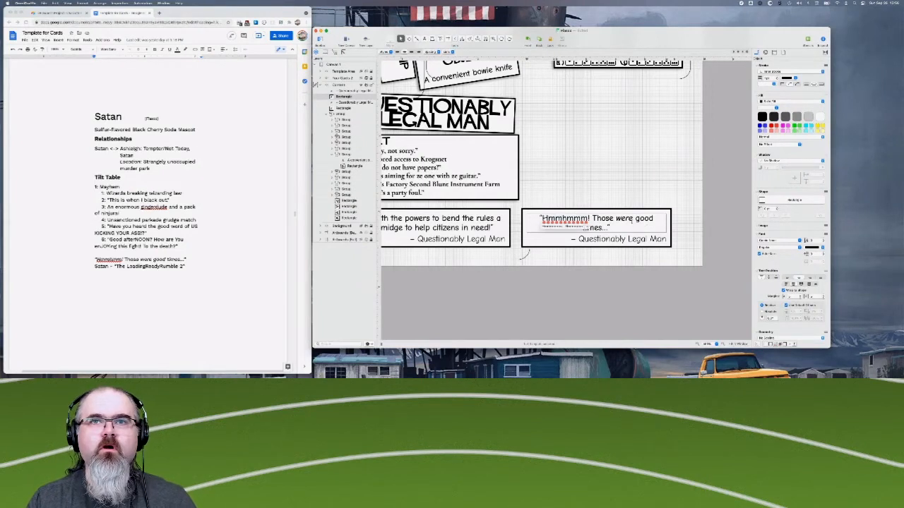
{"action": "key", "text": "BackSpace"}
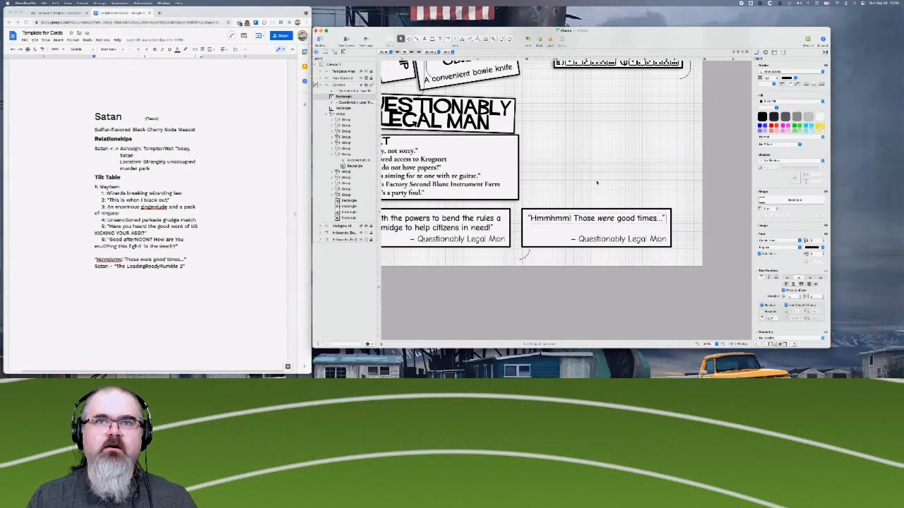
- Replace the name in the duplicate's attribution with Satan and check the attribution format on the Triple Threat card
{"action": "left_click", "coordinate": [601, 240]}
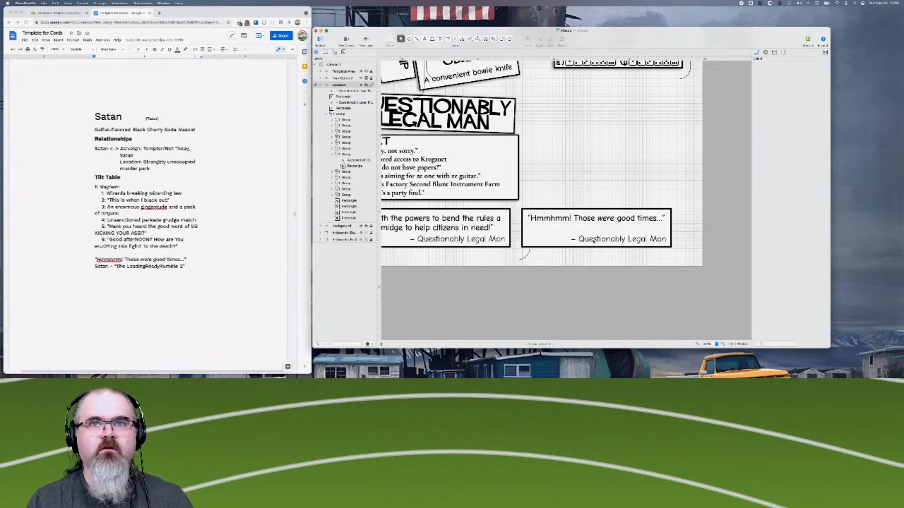
{"action": "left_click", "coordinate": [593, 240]}
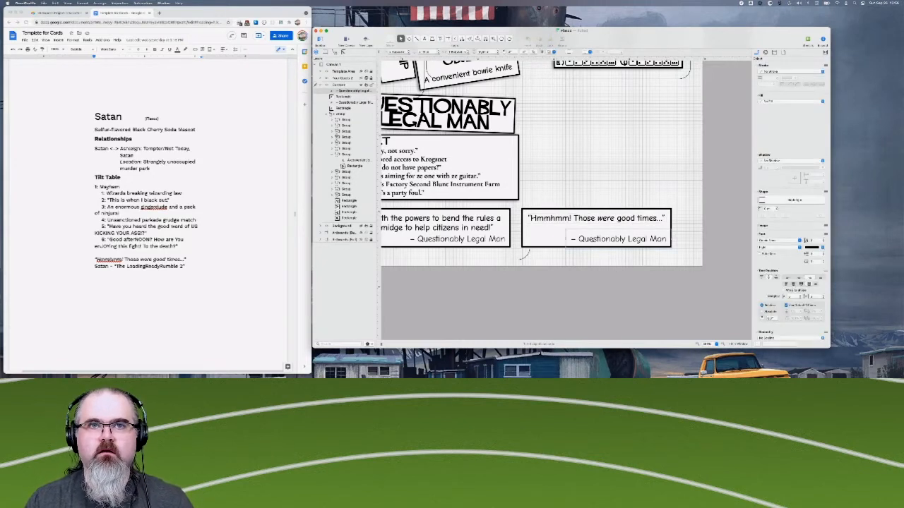
{"action": "double_click", "coordinate": [594, 241]}
{"action": "left_click_drag", "start_coordinate": [593, 241], "coordinate": [667, 240]}
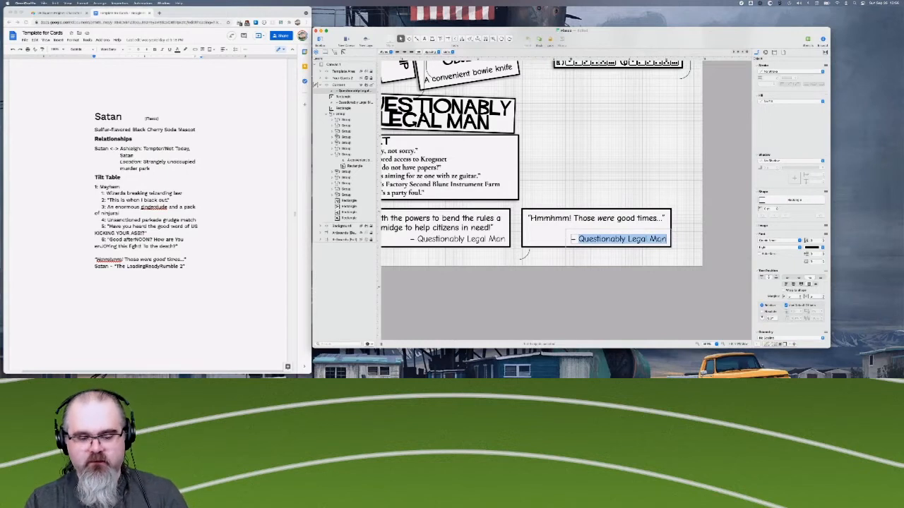
{"action": "type", "text": "Satan"}
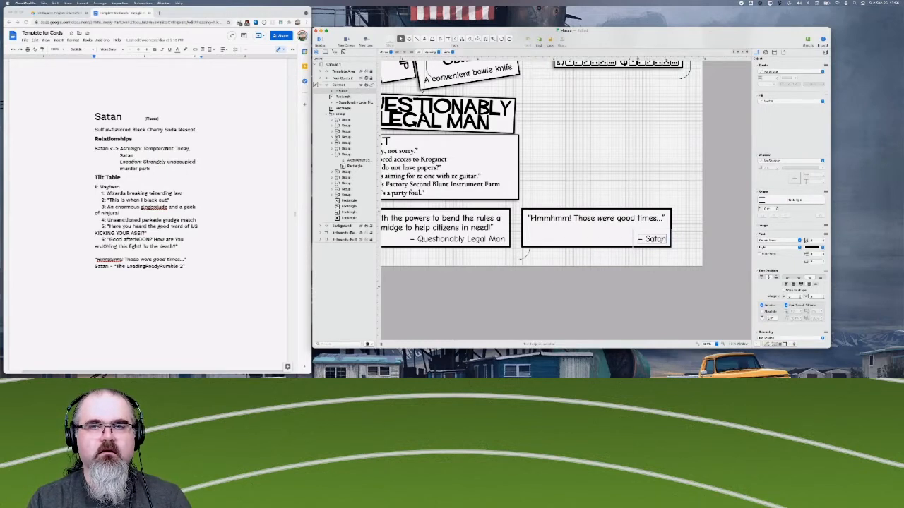
{"action": "type", "text": ","}
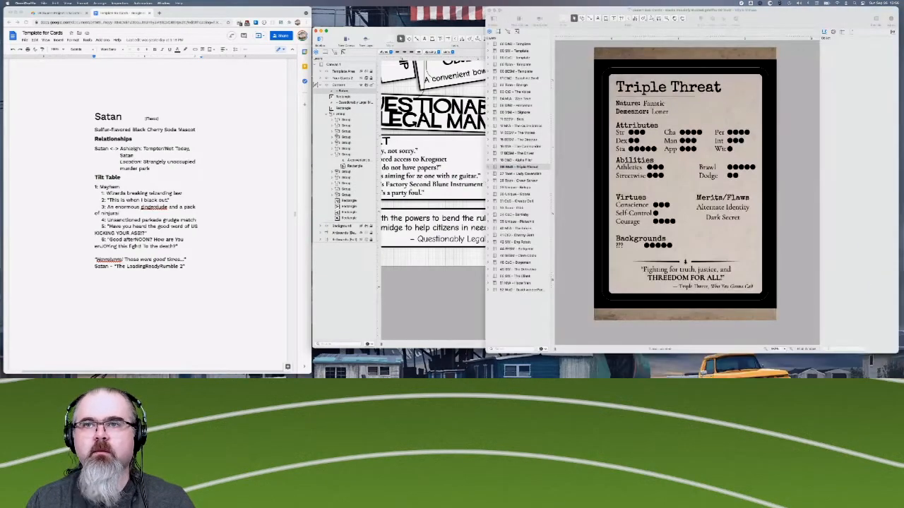
{"action": "left_click", "coordinate": [681, 290]}
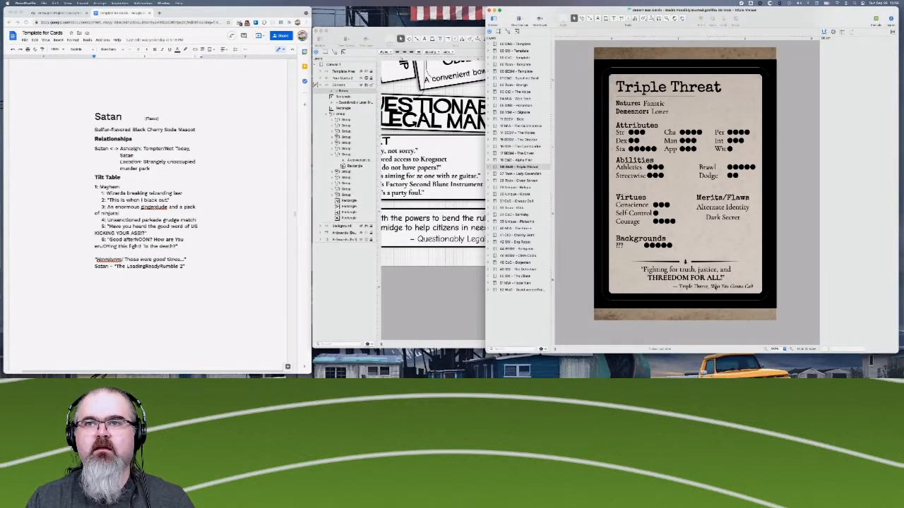
{"action": "left_click", "coordinate": [396, 336]}
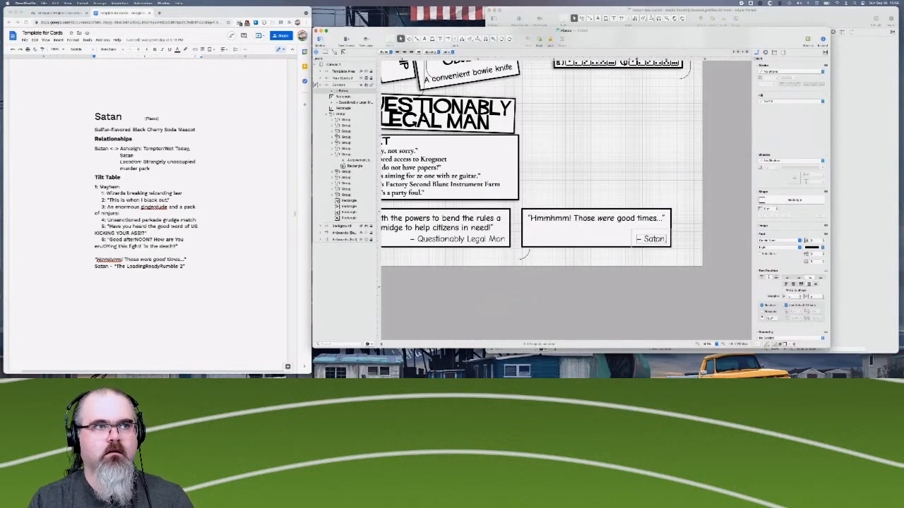
- Extend the attribution to "– Satan, The LoadingReadyRumble 2", with the show title in italics
{"action": "type", "text": ", The"}
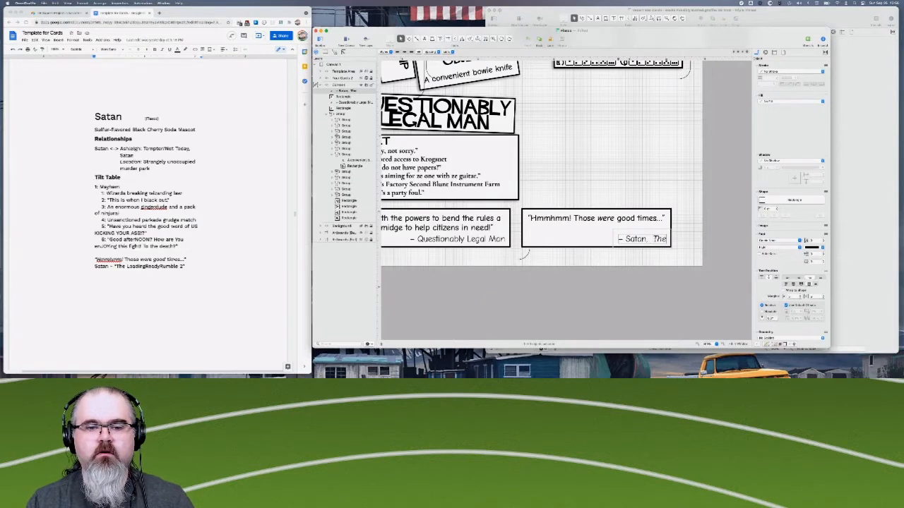
{"action": "key", "text": "BackSpace"}
{"action": "type", "text": "Loading"}
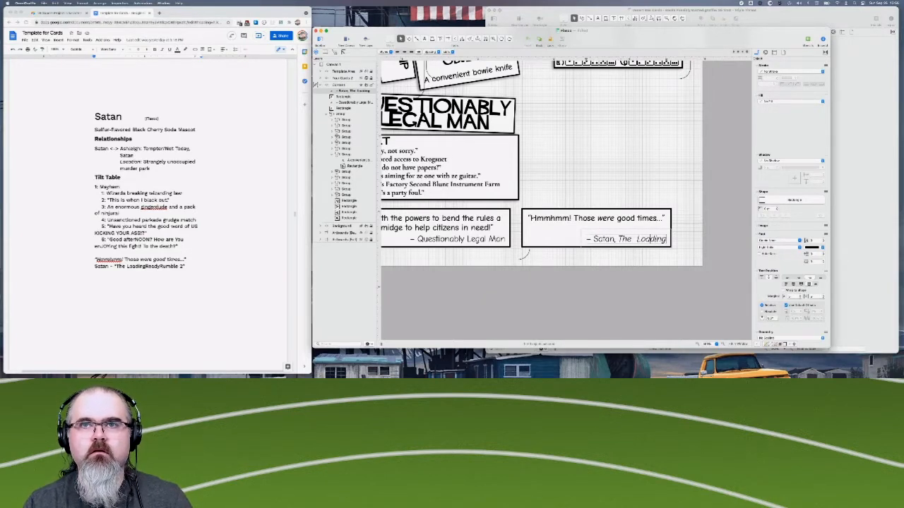
{"action": "key", "text": "BackSpace"}
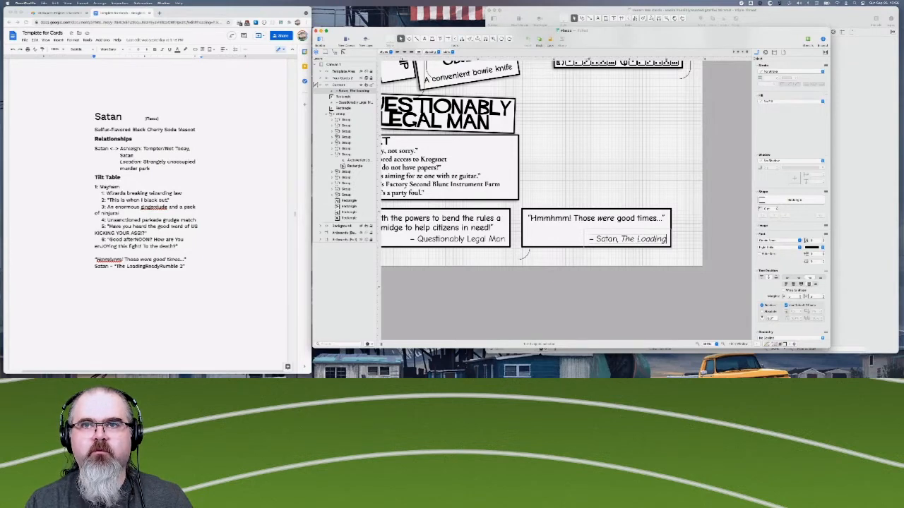
{"action": "key", "text": "BackSpace"}
{"action": "type", "text": "g"}
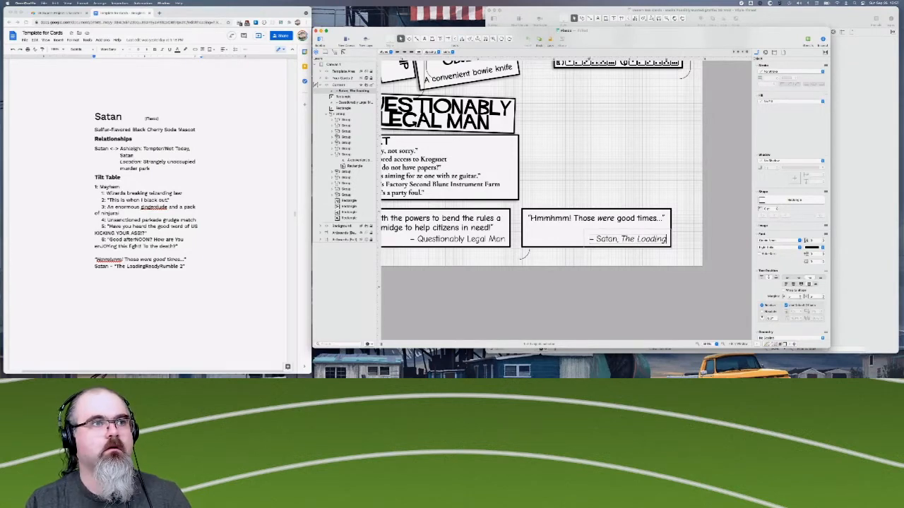
{"action": "type", "text": "Ready"}
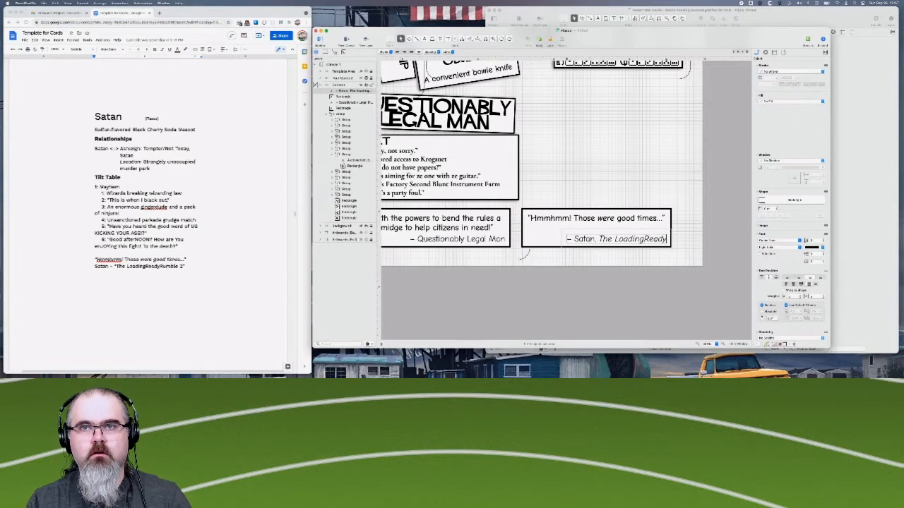
{"action": "type", "text": "Rumble"}
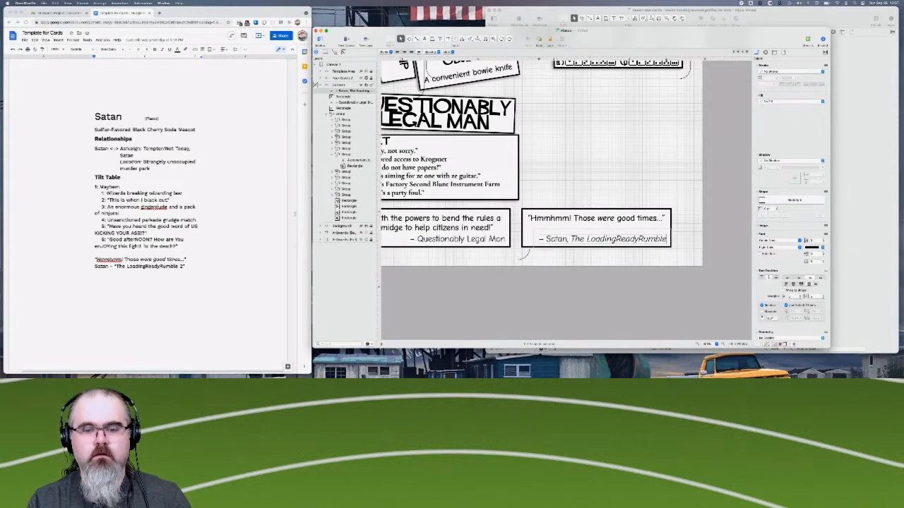
{"action": "type", "text": " 2"}
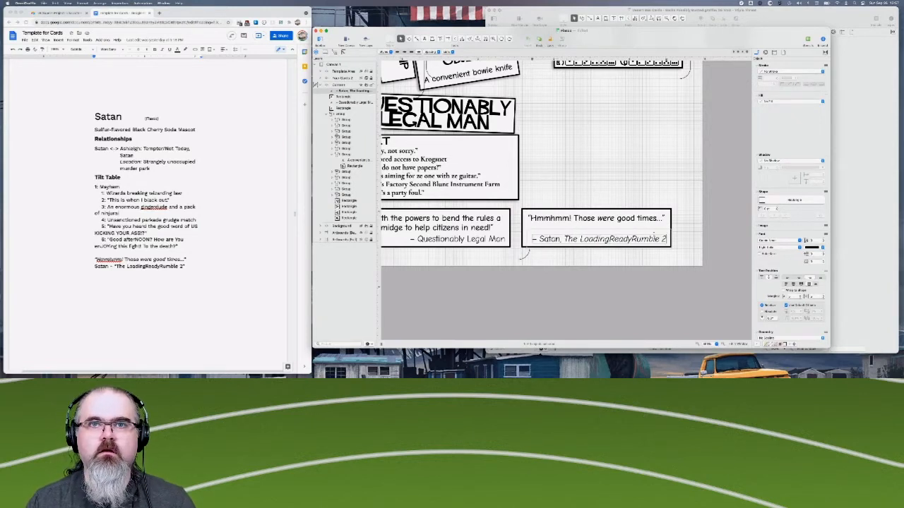
{"action": "left_click", "coordinate": [618, 286]}
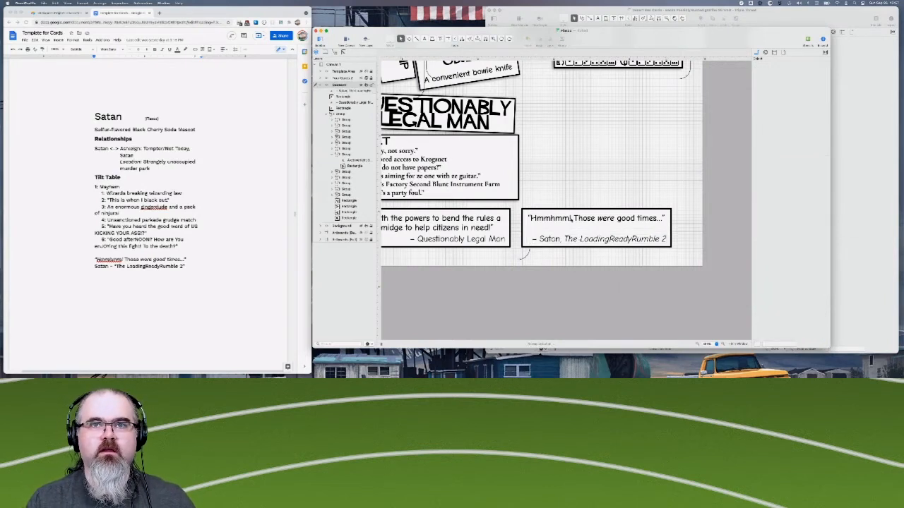
- Shorten the Satan quote box from its upper edge so it fits the one-line quote and attribution
{"action": "left_click", "coordinate": [594, 210]}
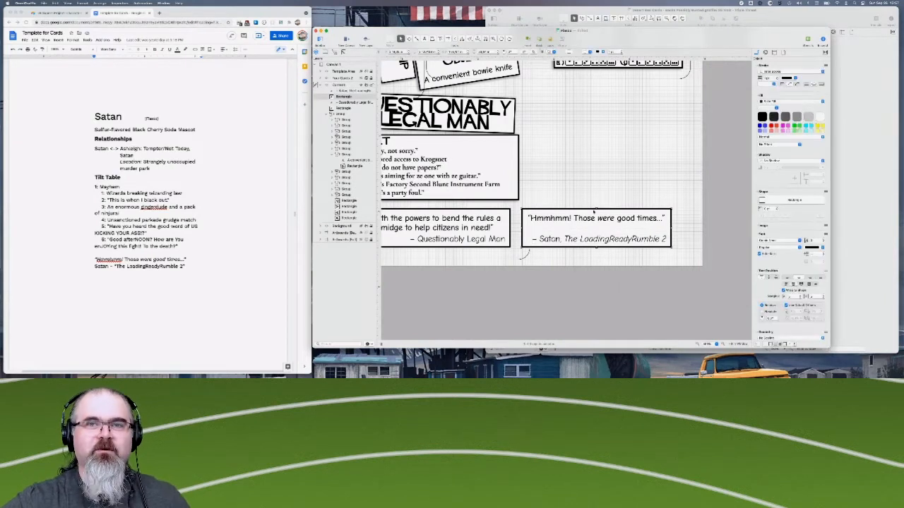
{"action": "left_click_drag", "start_coordinate": [597, 209], "coordinate": [597, 218]}
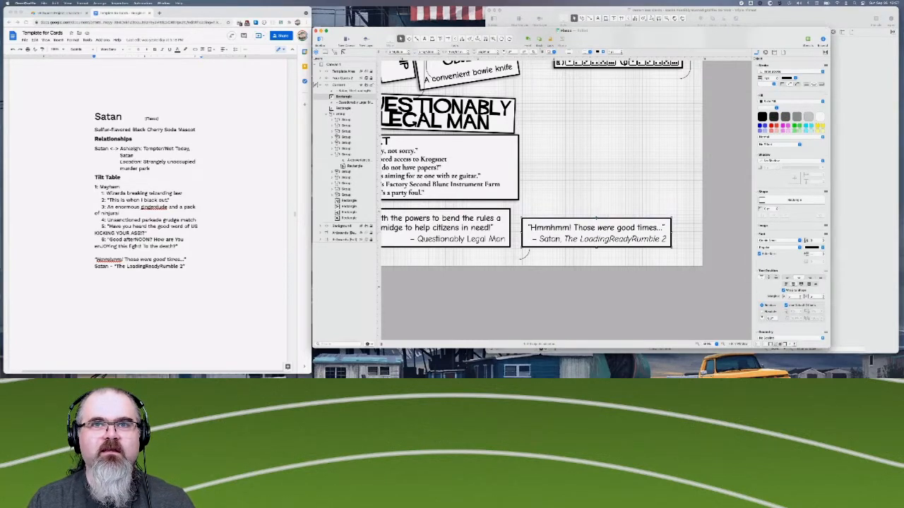
{"action": "left_click", "coordinate": [601, 199]}
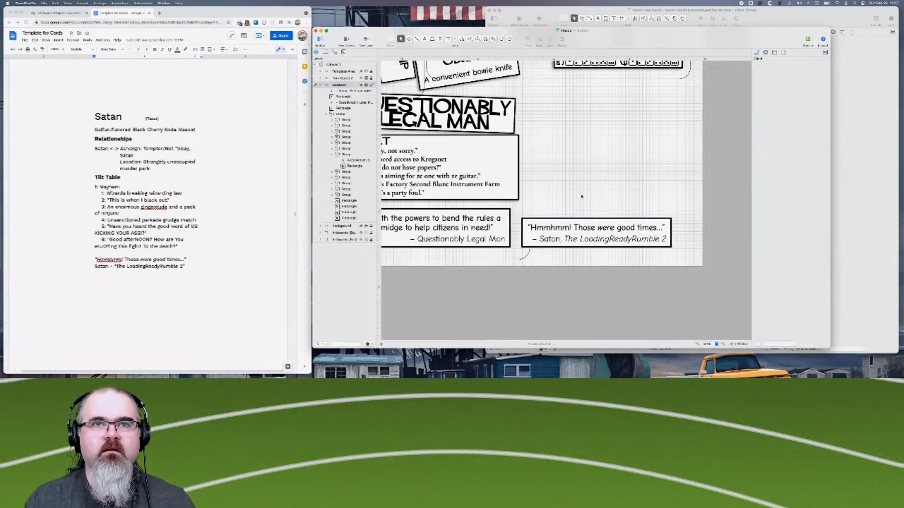
- Group the Satan quote box with its attribution
{"action": "left_click", "coordinate": [615, 238]}
{"action": "right_click", "coordinate": [617, 240]}
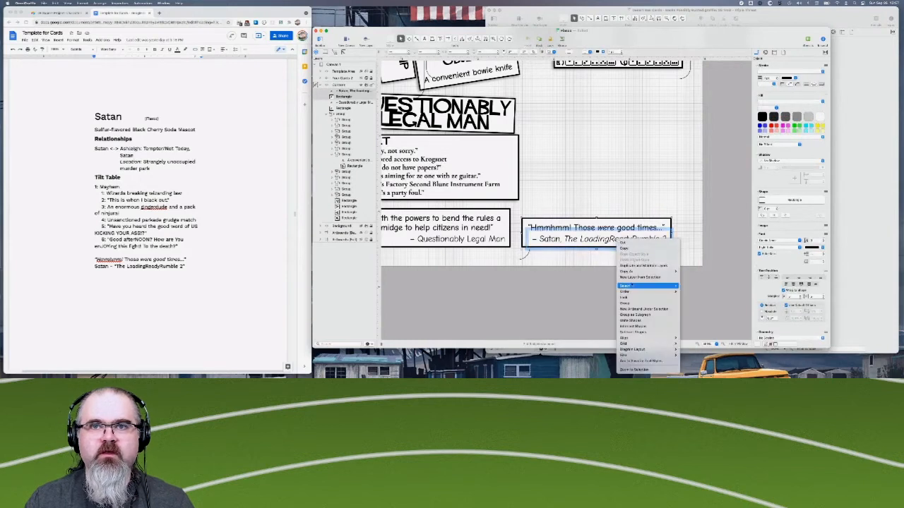
{"action": "left_click", "coordinate": [628, 305]}
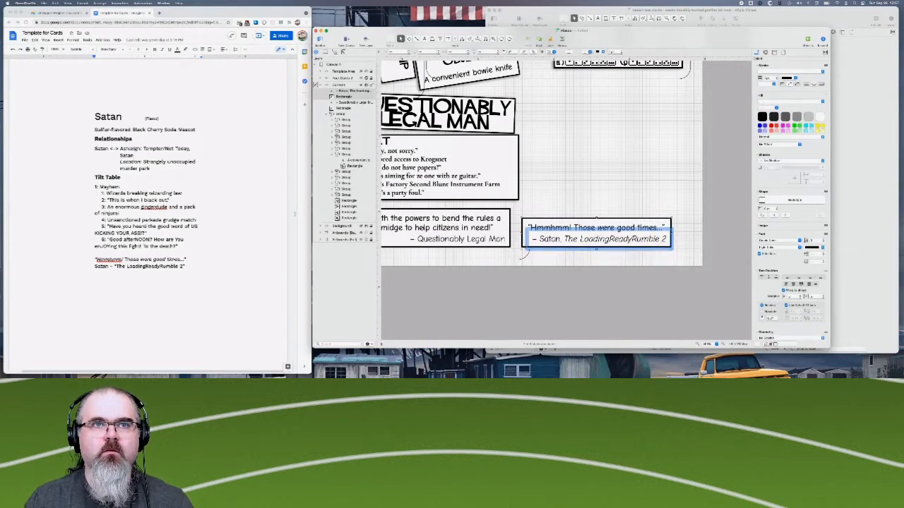
- Group the Questionably Legal Man quote box with its attribution and collapse the expanded card group in the object outline
{"action": "left_click", "coordinate": [447, 240]}
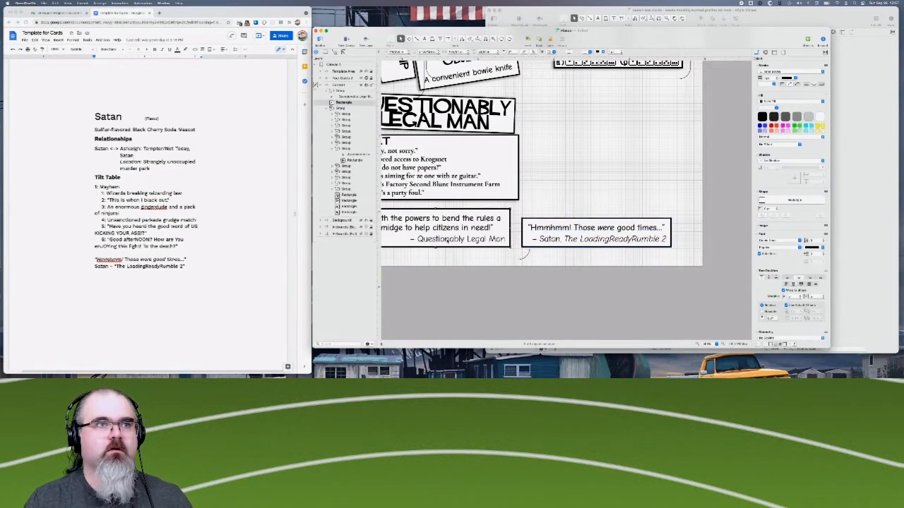
{"action": "left_click", "coordinate": [447, 240], "text": "shift"}
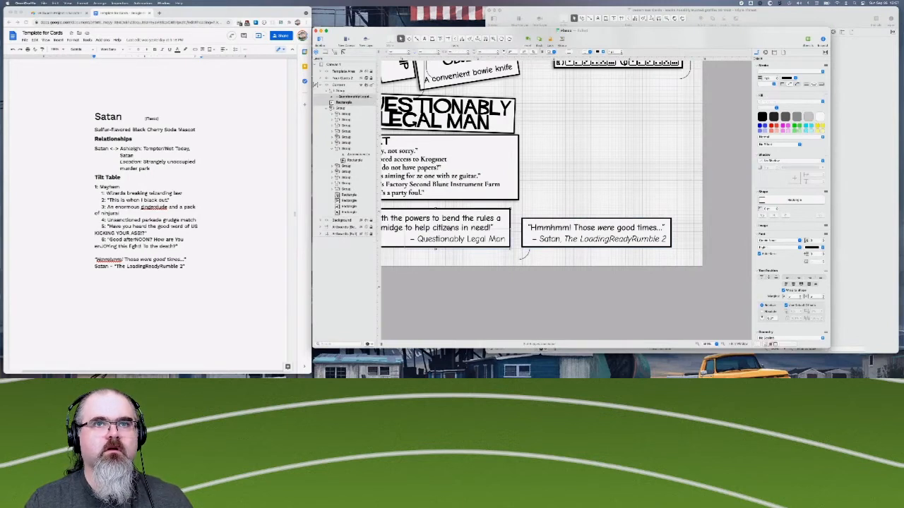
{"action": "right_click", "coordinate": [452, 226]}
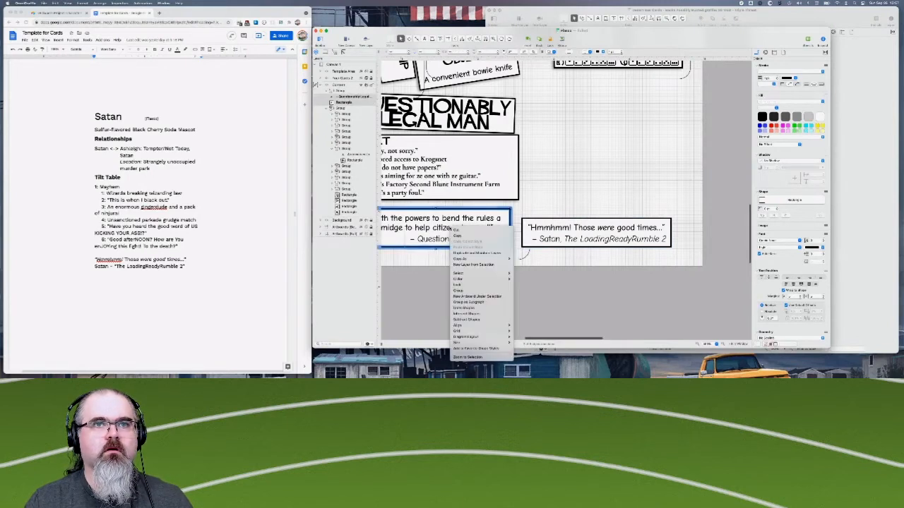
{"action": "left_click", "coordinate": [469, 291]}
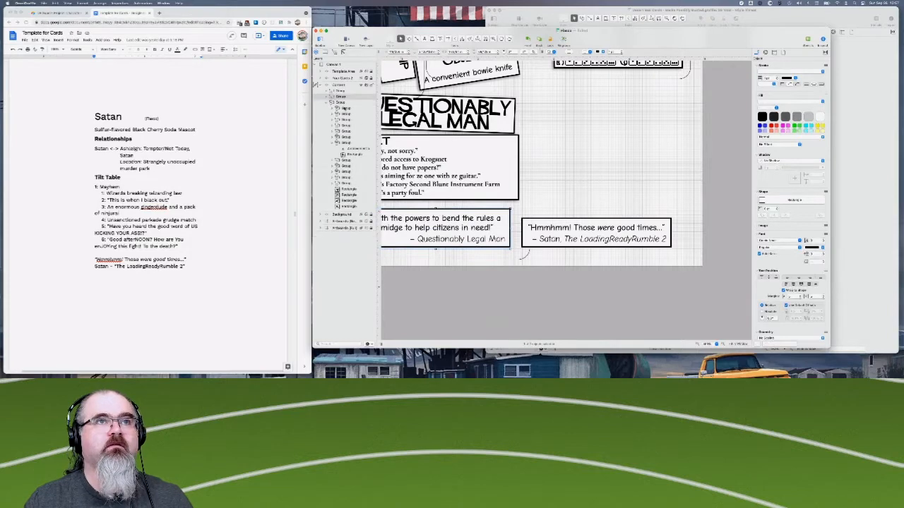
{"action": "left_click", "coordinate": [329, 103]}
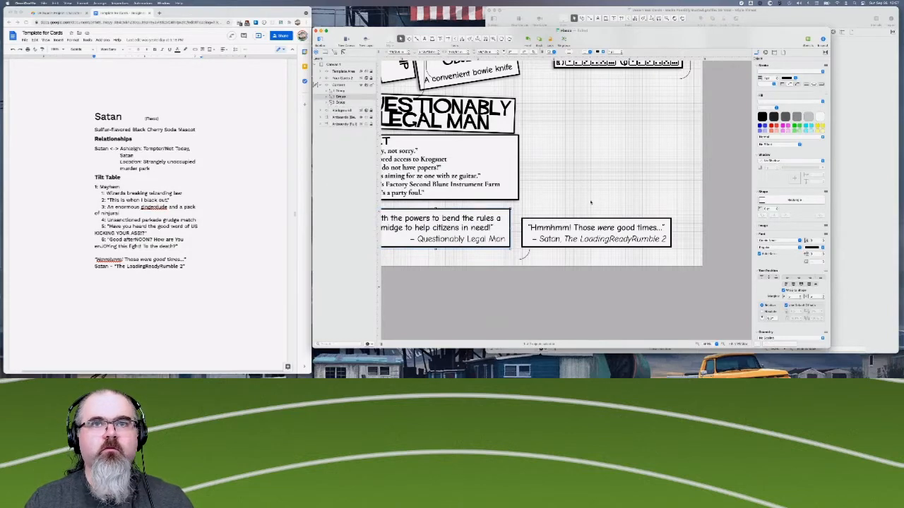
- Narrow the Questionably Legal Man quote box from its left edge and shift the group slightly left to centre it below the Guilt table
{"action": "scroll", "coordinate": [564, 192], "scroll_direction": "left", "scroll_amount": 5}
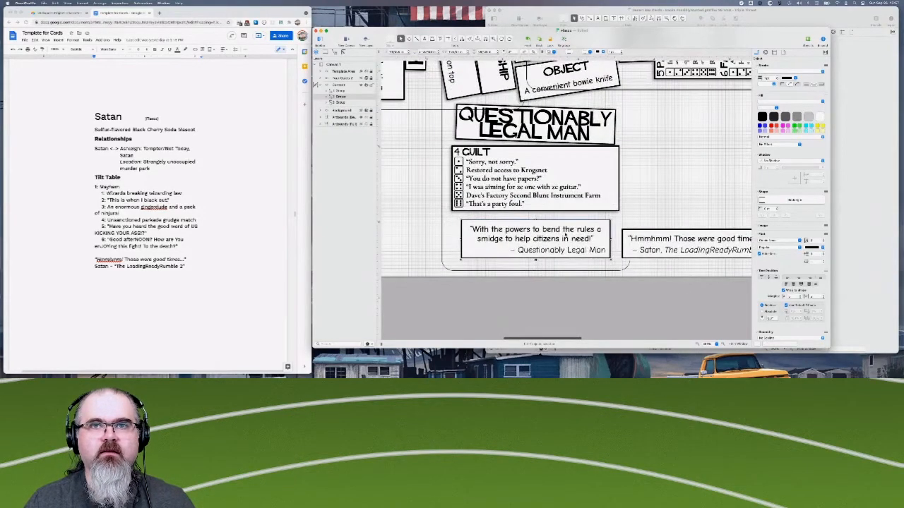
{"action": "double_click", "coordinate": [565, 237]}
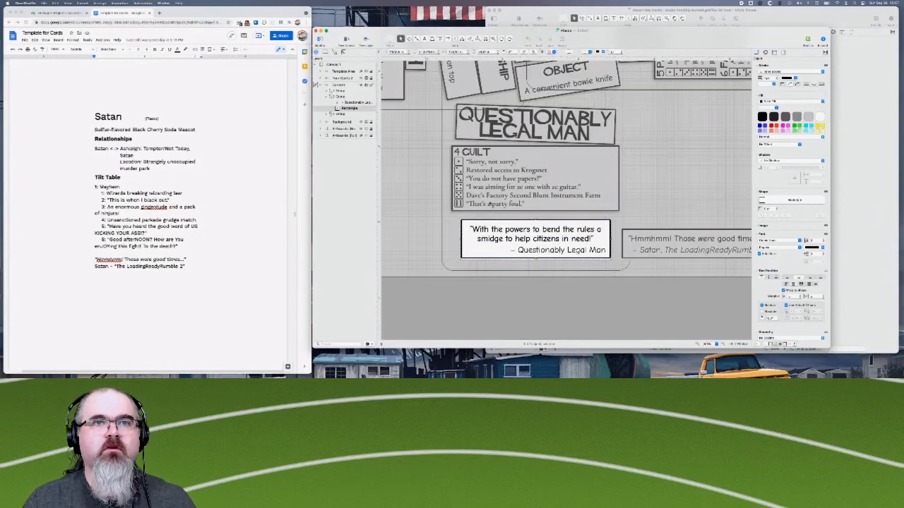
{"action": "left_click_drag", "start_coordinate": [461, 238], "coordinate": [471, 238]}
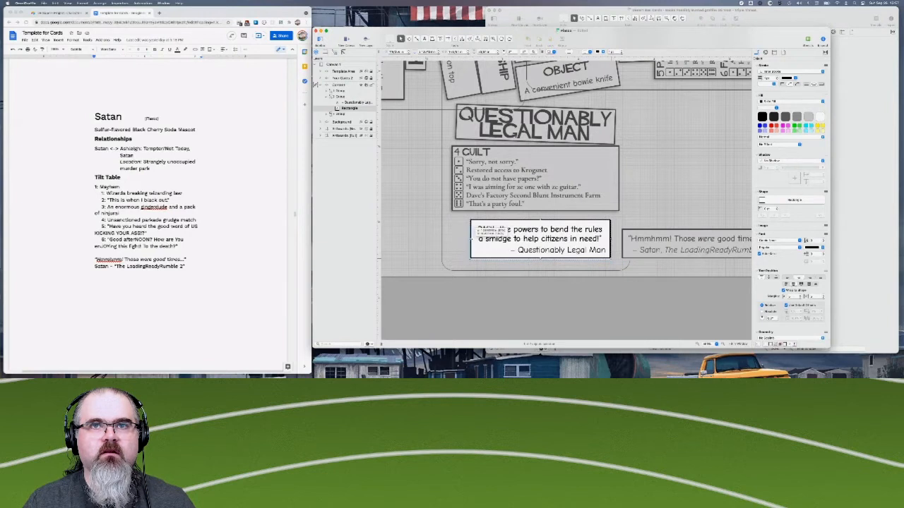
{"action": "left_click", "coordinate": [504, 315]}
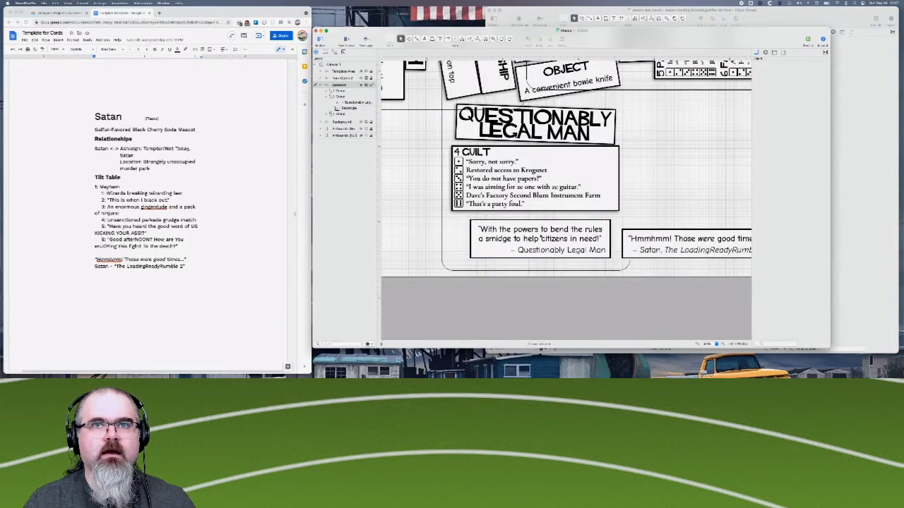
{"action": "left_click_drag", "start_coordinate": [590, 240], "coordinate": [583, 239]}
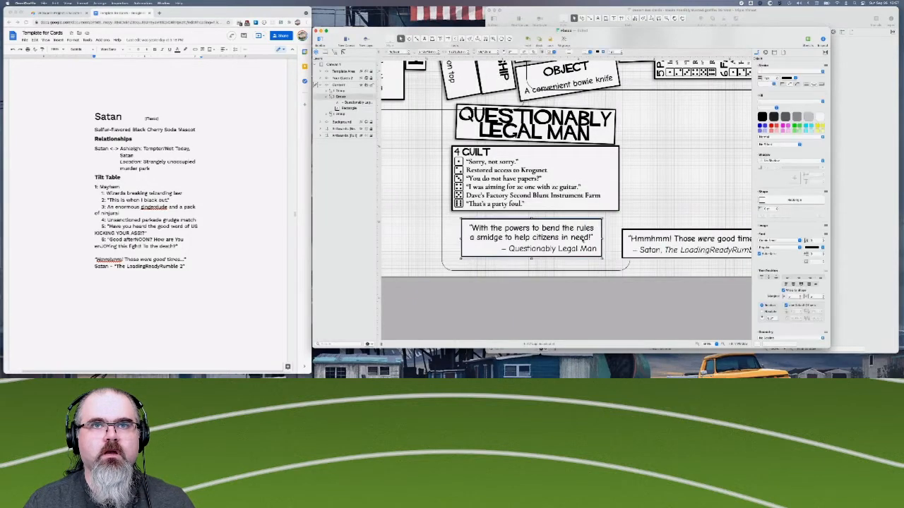
- Move the Satan quote group into the open area beside the Guilt table and rotate it 180 degrees
{"action": "scroll", "coordinate": [702, 266], "scroll_direction": "right", "scroll_amount": 3}
{"action": "scroll", "coordinate": [702, 266], "scroll_direction": "up", "scroll_amount": 1}
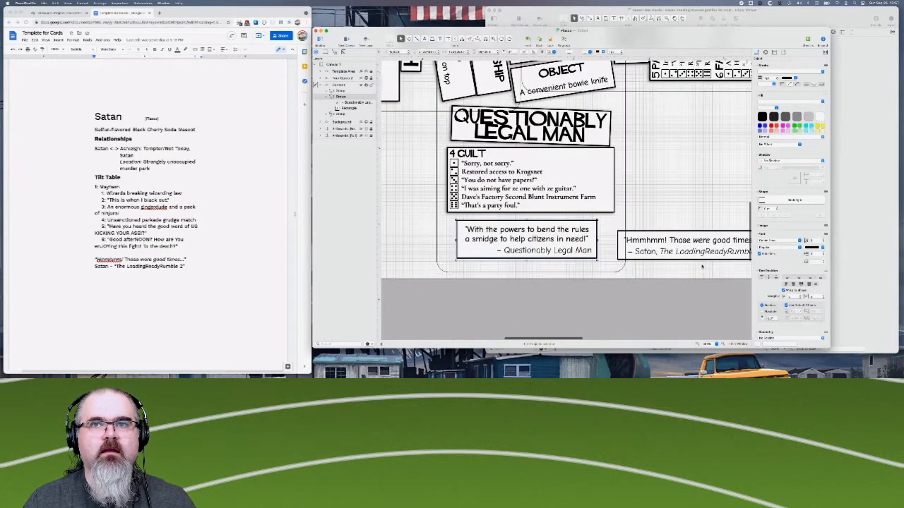
{"action": "left_click", "coordinate": [678, 292]}
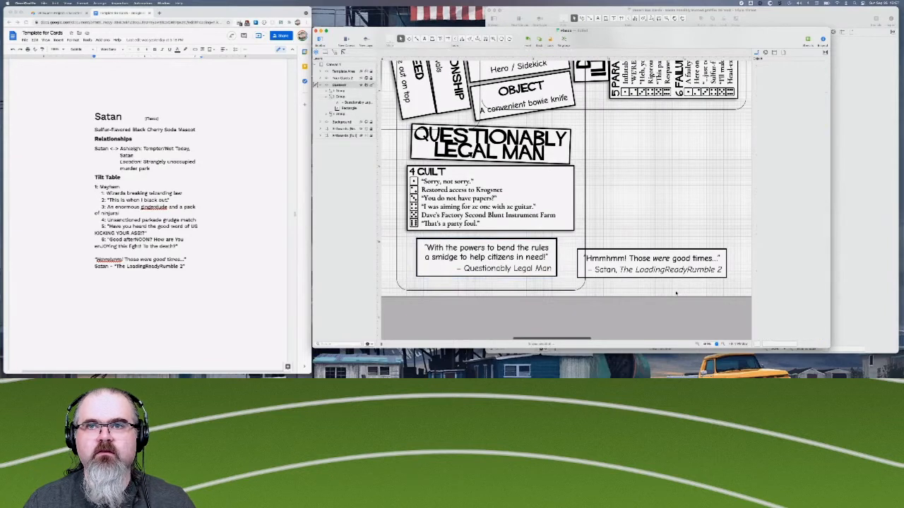
{"action": "left_click", "coordinate": [696, 262]}
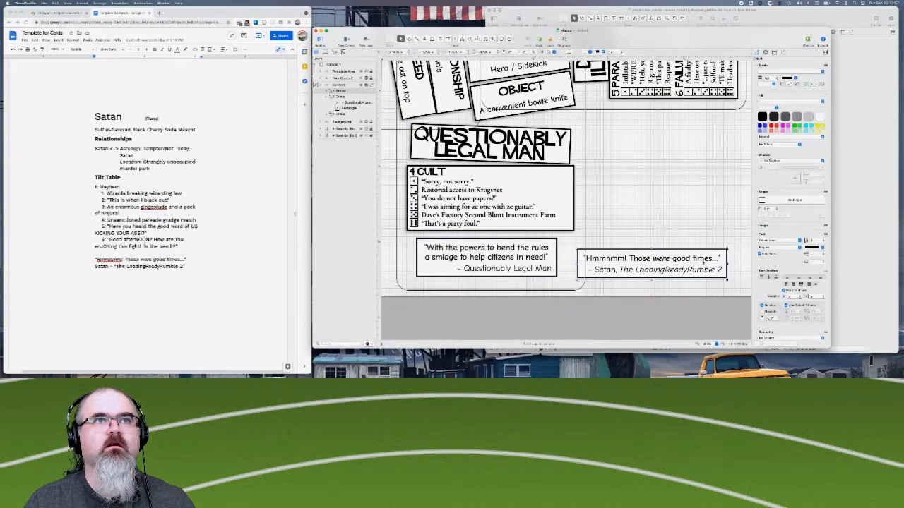
{"action": "left_click_drag", "start_coordinate": [701, 260], "coordinate": [710, 165]}
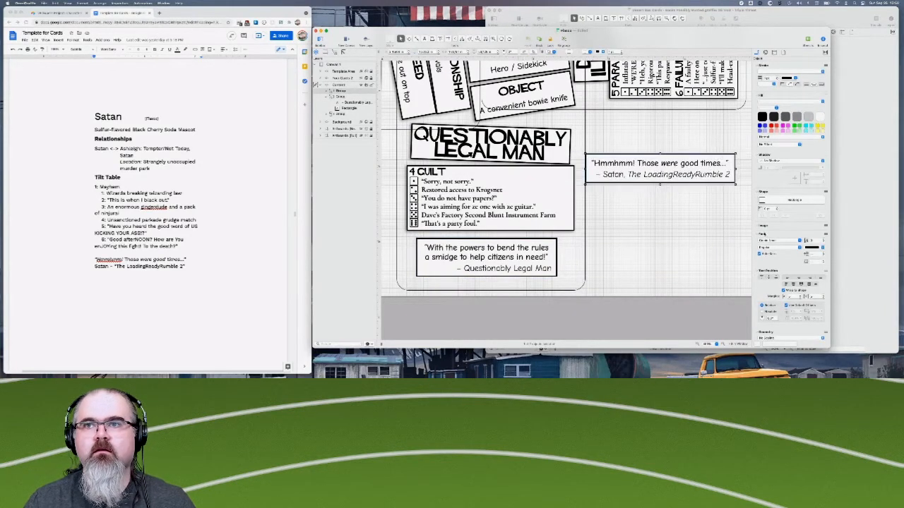
{"action": "double_click", "coordinate": [771, 318]}
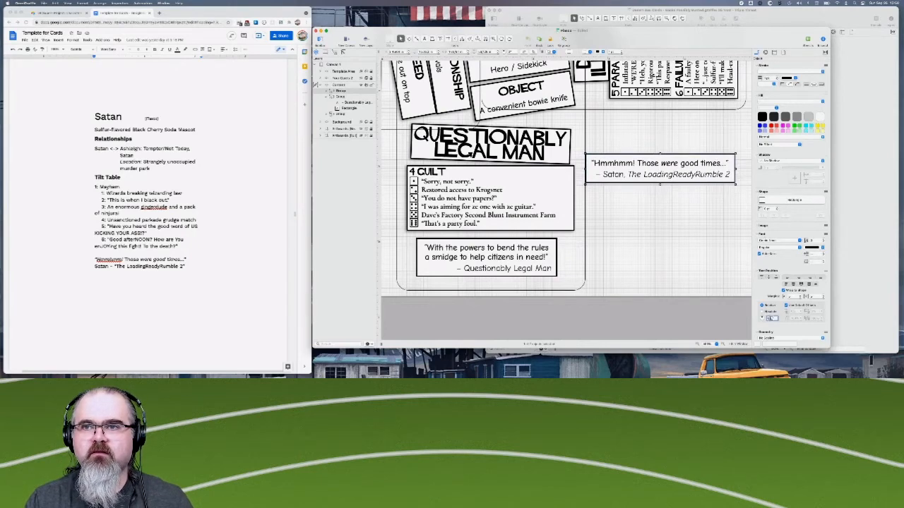
{"action": "type", "text": "90"}
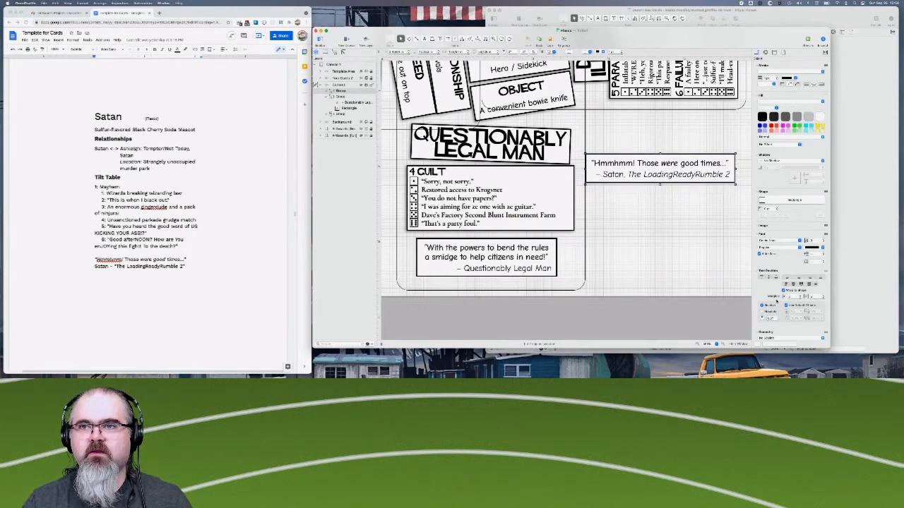
{"action": "scroll", "coordinate": [777, 301], "scroll_direction": "down", "scroll_amount": 5}
{"action": "double_click", "coordinate": [767, 289]}
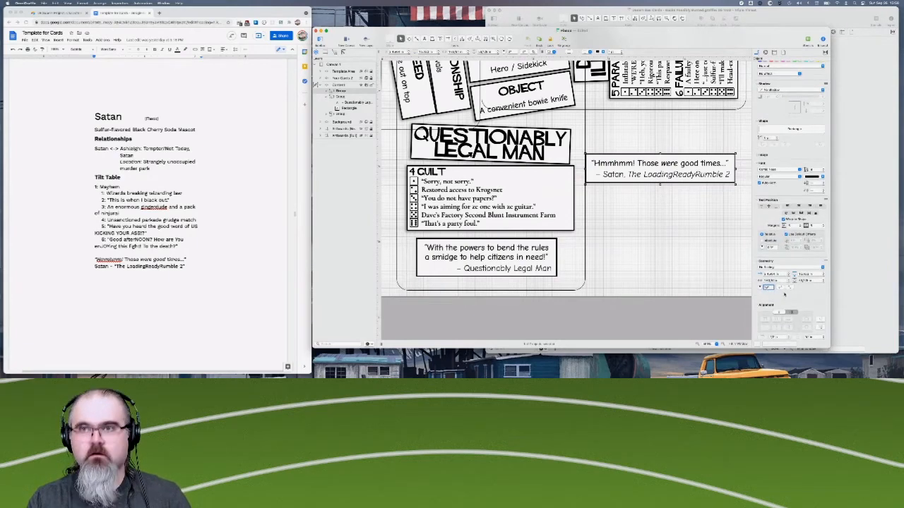
{"action": "type", "text": "180"}
{"action": "key", "text": "Return"}
- Move the upside-down Satan quote group to the card's edge, above the Mayhem Tilt table
{"action": "scroll", "coordinate": [672, 239], "scroll_direction": "up", "scroll_amount": 5}
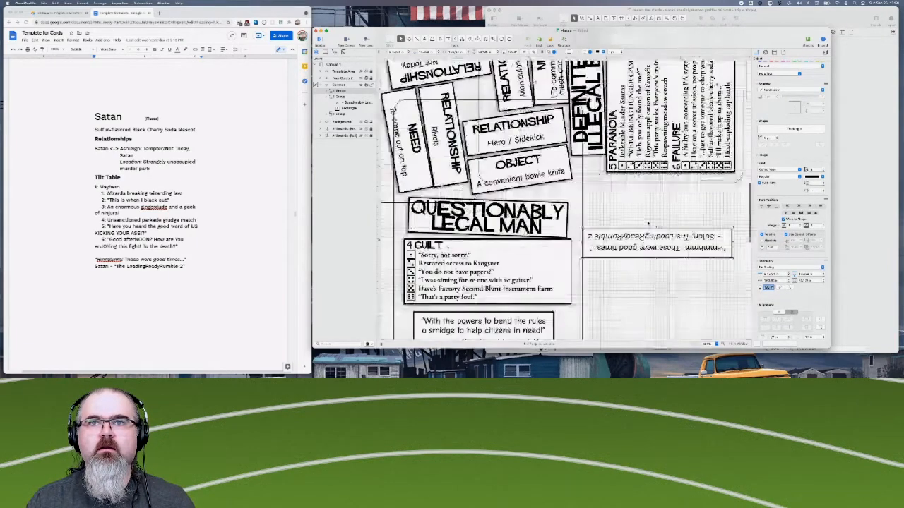
{"action": "scroll", "coordinate": [672, 239], "scroll_direction": "up", "scroll_amount": 3}
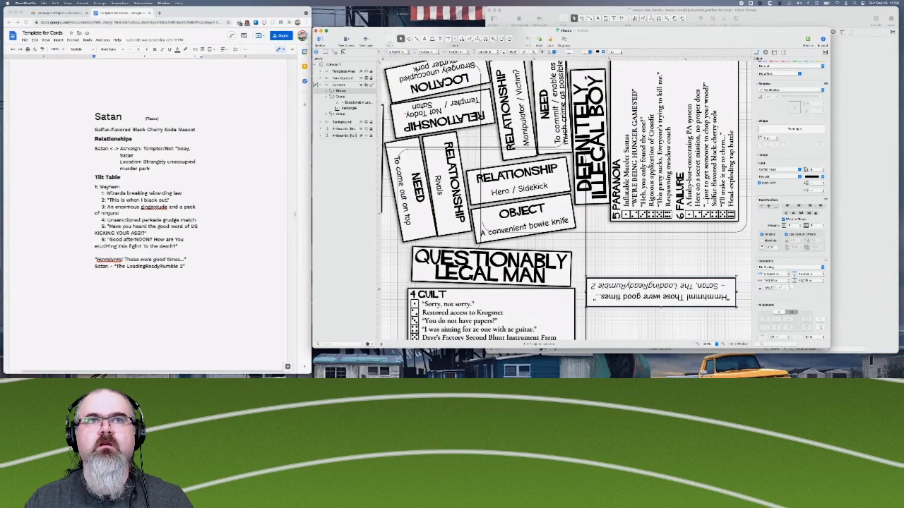
{"action": "scroll", "coordinate": [628, 262], "scroll_direction": "up", "scroll_amount": 10}
{"action": "scroll", "coordinate": [628, 261], "scroll_direction": "down", "scroll_amount": 9}
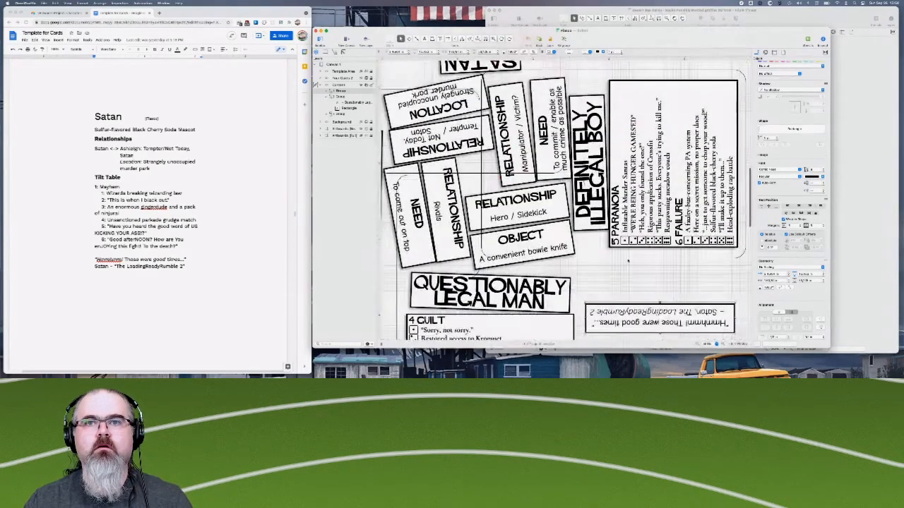
{"action": "left_click_drag", "start_coordinate": [645, 317], "coordinate": [584, 83]}
{"action": "scroll", "coordinate": [640, 217], "scroll_direction": "up", "scroll_amount": 5}
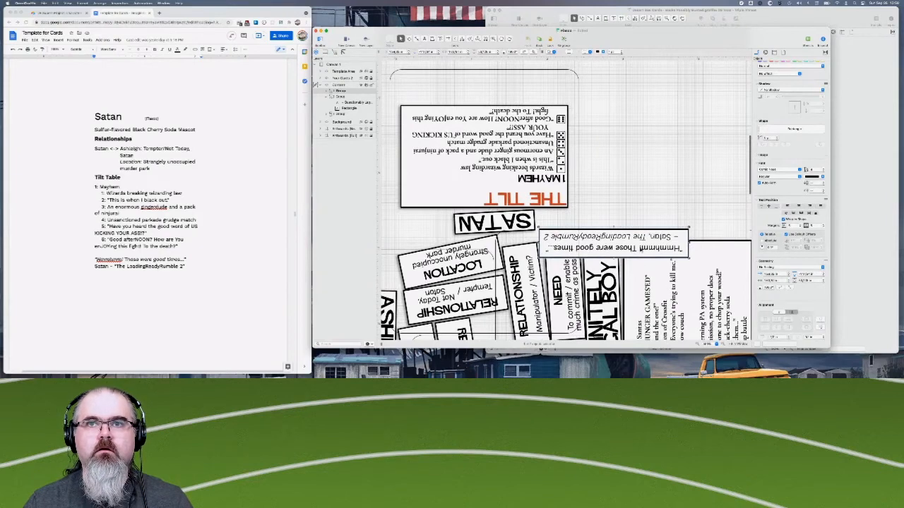
{"action": "left_click_drag", "start_coordinate": [644, 241], "coordinate": [518, 79]}
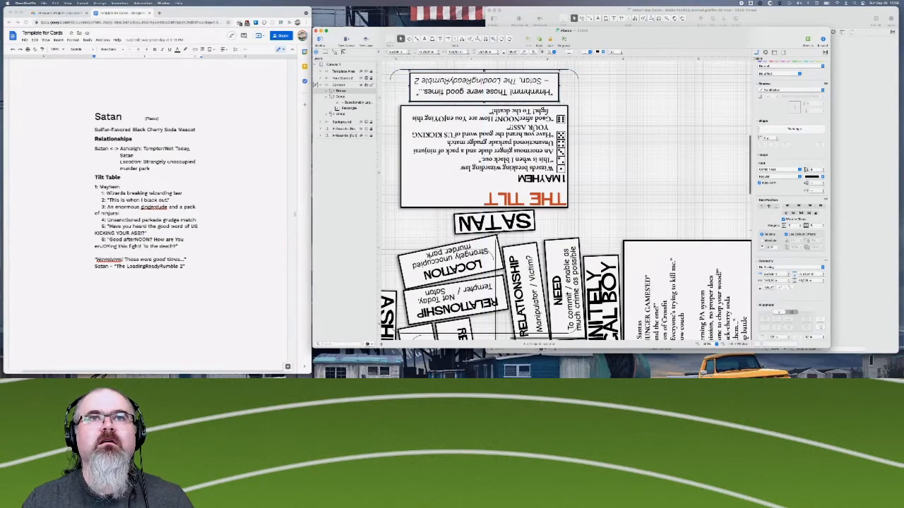
- Compare the Satan quote's placement with the rest of the card and nudge it slightly to the right
{"action": "scroll", "coordinate": [575, 119], "scroll_direction": "up", "scroll_amount": 3}
{"action": "scroll", "coordinate": [566, 219], "scroll_direction": "left", "scroll_amount": 2}
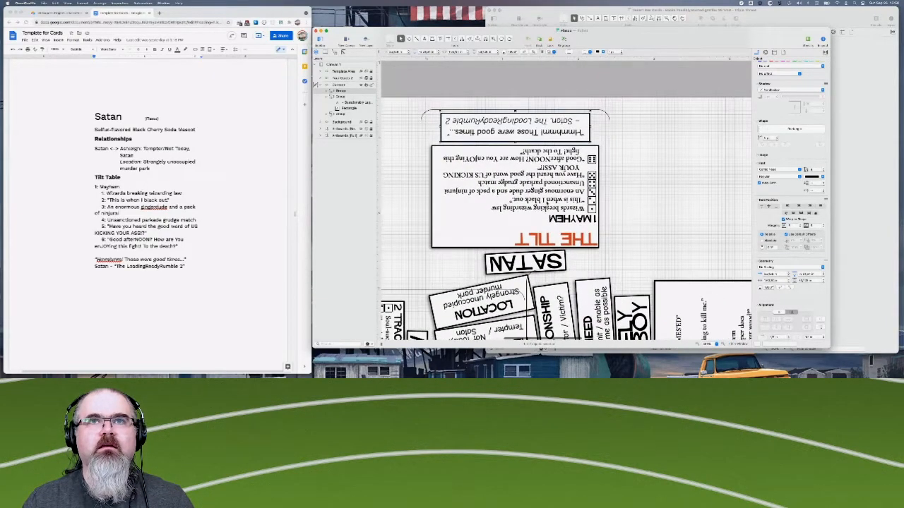
{"action": "scroll", "coordinate": [566, 242], "scroll_direction": "down", "scroll_amount": 6}
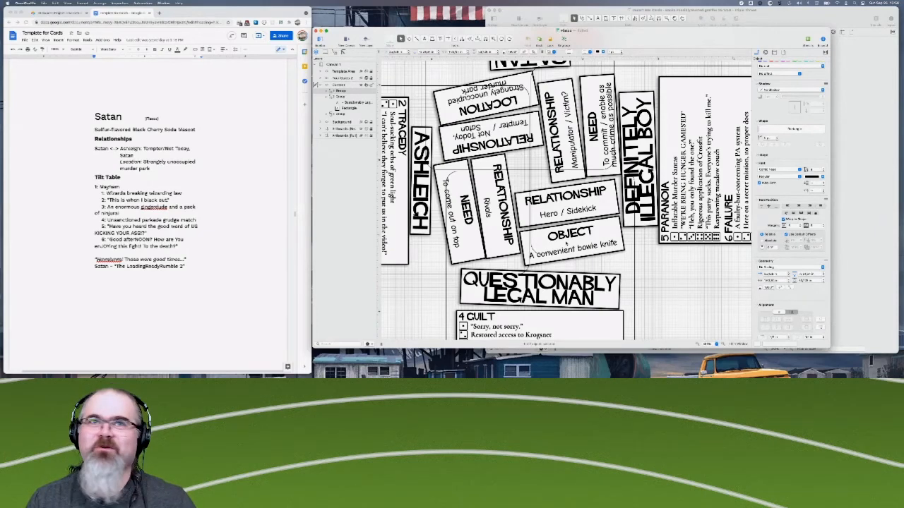
{"action": "scroll", "coordinate": [565, 204], "scroll_direction": "up", "scroll_amount": 4}
{"action": "scroll", "coordinate": [565, 204], "scroll_direction": "up", "scroll_amount": 2}
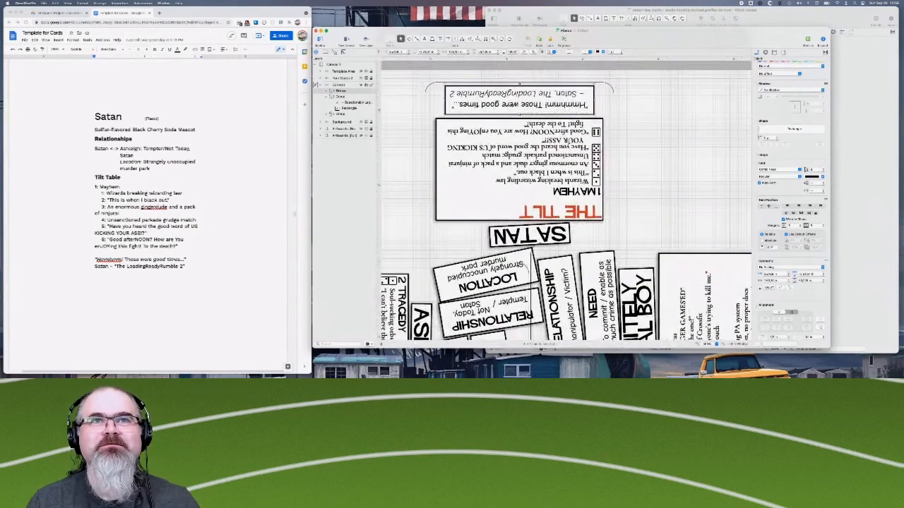
{"action": "left_click_drag", "start_coordinate": [496, 102], "coordinate": [499, 101]}
- Try a 1-degree rotation on the Questionably Legal Man quote group, then tilt it slightly counterclockwise instead
{"action": "scroll", "coordinate": [578, 245], "scroll_direction": "down", "scroll_amount": 10}
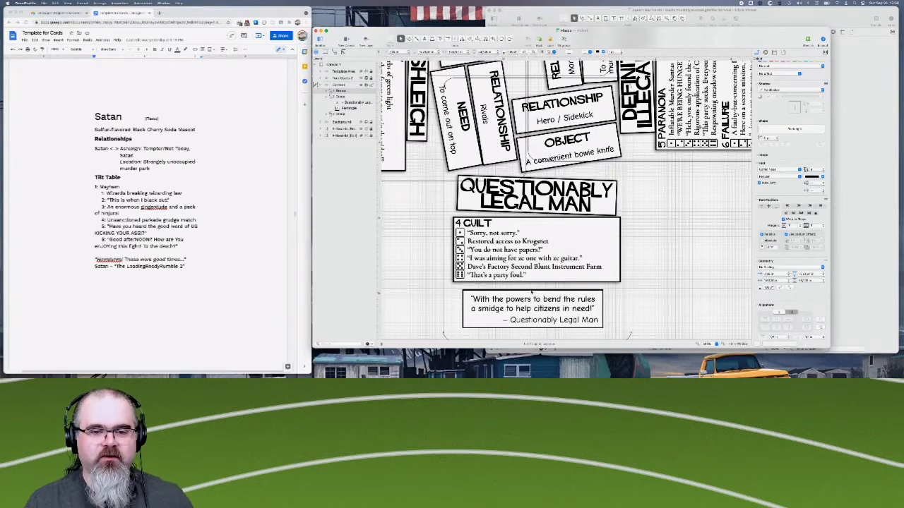
{"action": "left_click", "coordinate": [526, 301]}
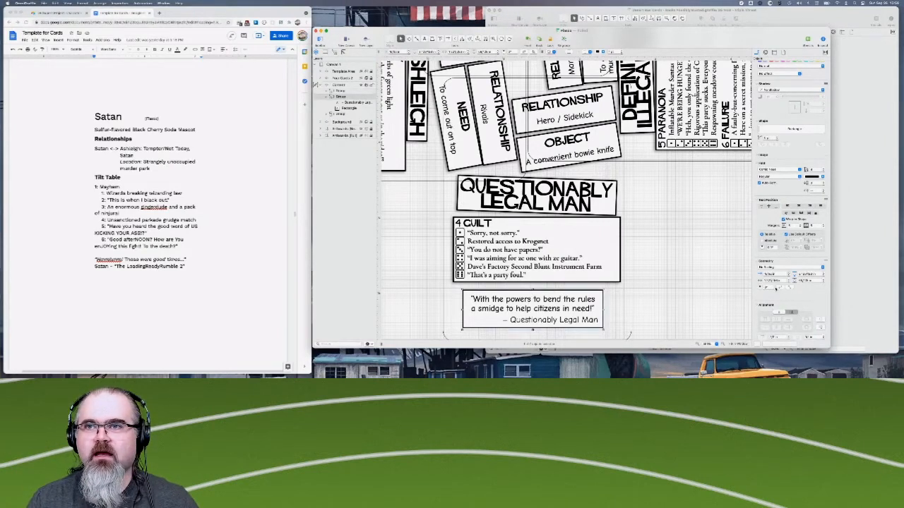
{"action": "left_click", "coordinate": [768, 287]}
{"action": "type", "text": "1"}
{"action": "key", "text": "Return"}
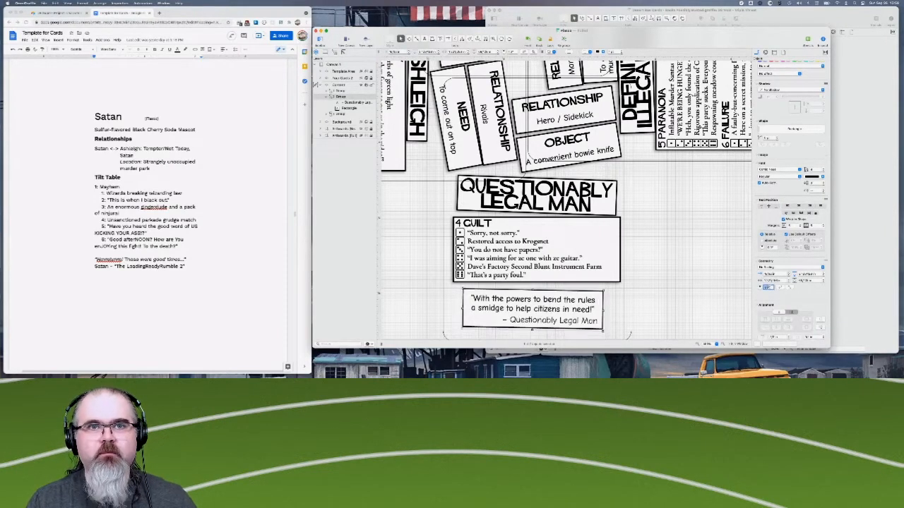
{"action": "key", "text": "Down"}
{"action": "key", "text": "Down"}
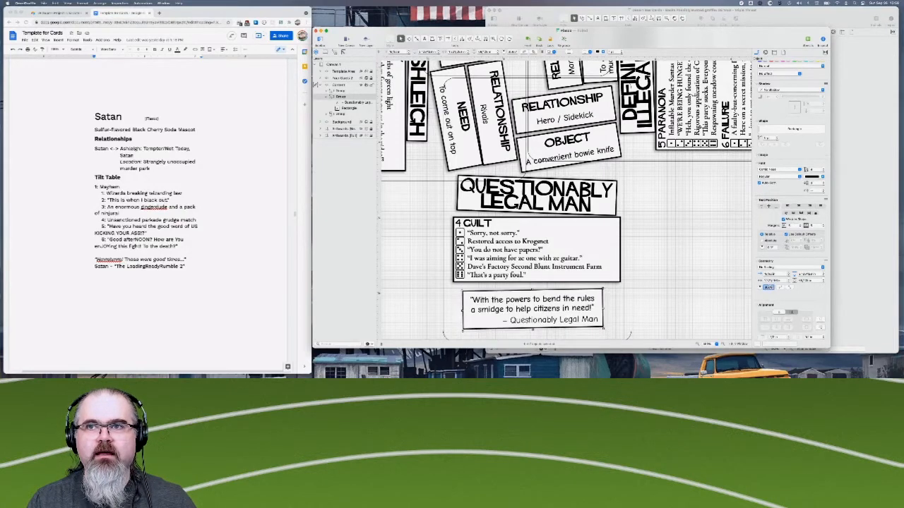
{"action": "key", "text": "Down"}
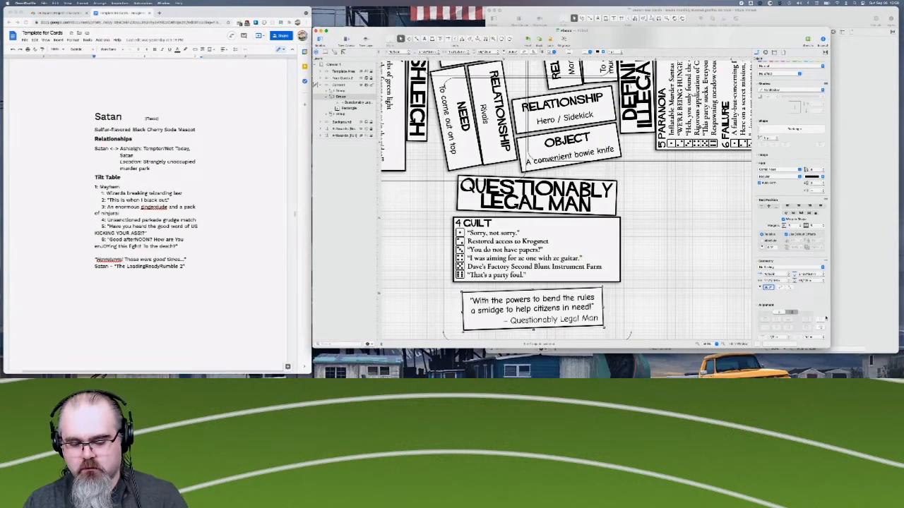
{"action": "key", "text": "Up"}
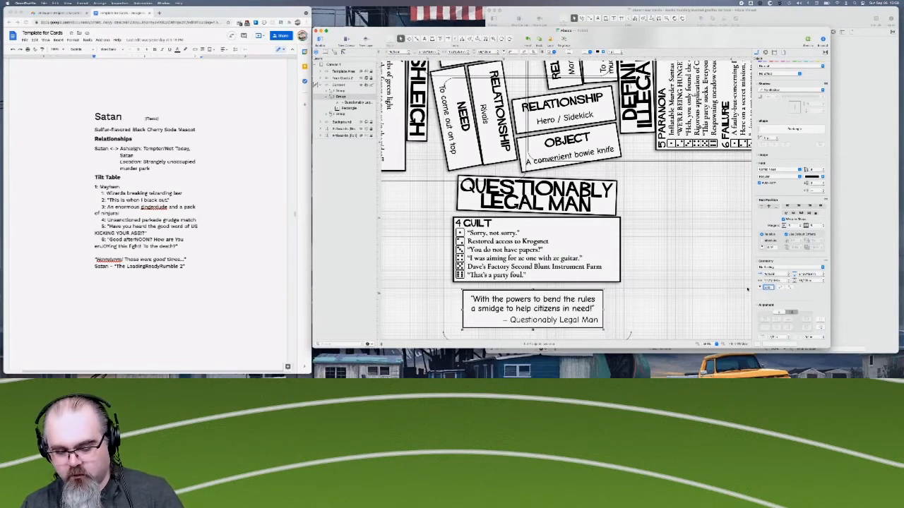
{"action": "key", "text": "Down"}
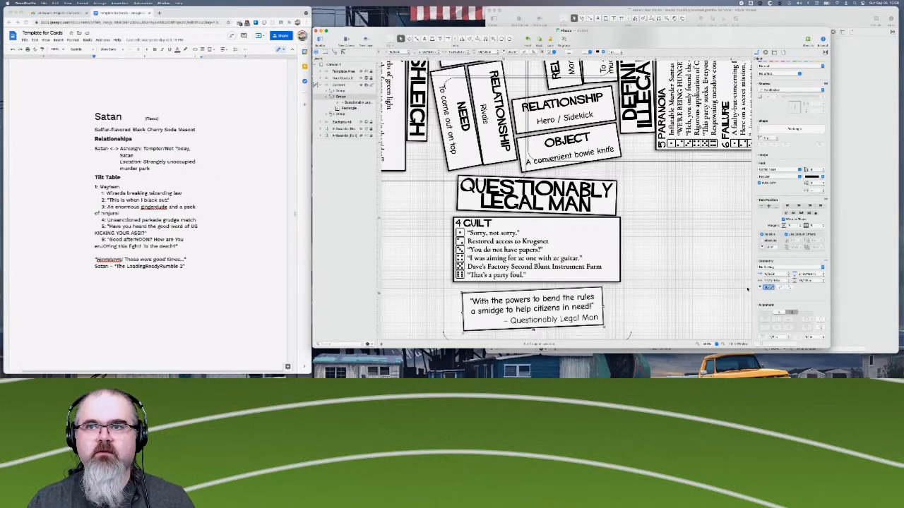
- Shift the tilted Questionably Legal Man quote group slightly to the right within the card's lower border
{"action": "left_click", "coordinate": [678, 288]}
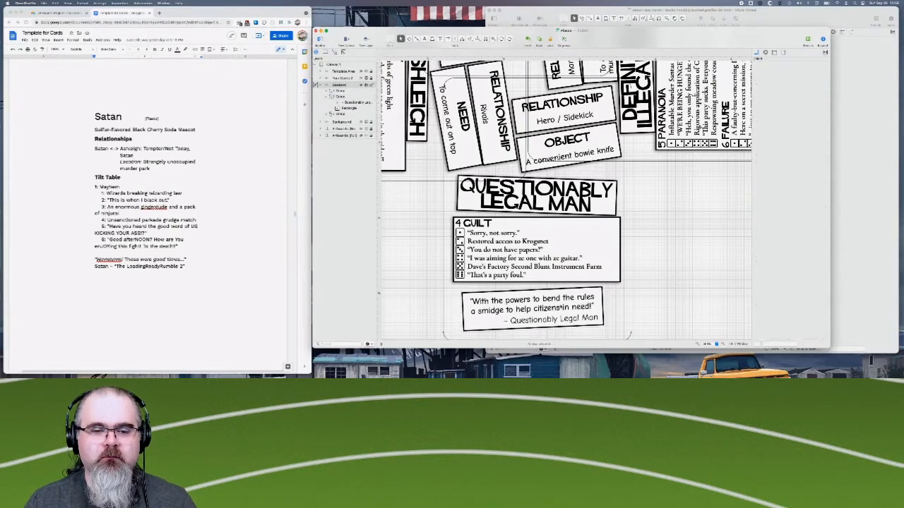
{"action": "scroll", "coordinate": [562, 306], "scroll_direction": "down", "scroll_amount": 2}
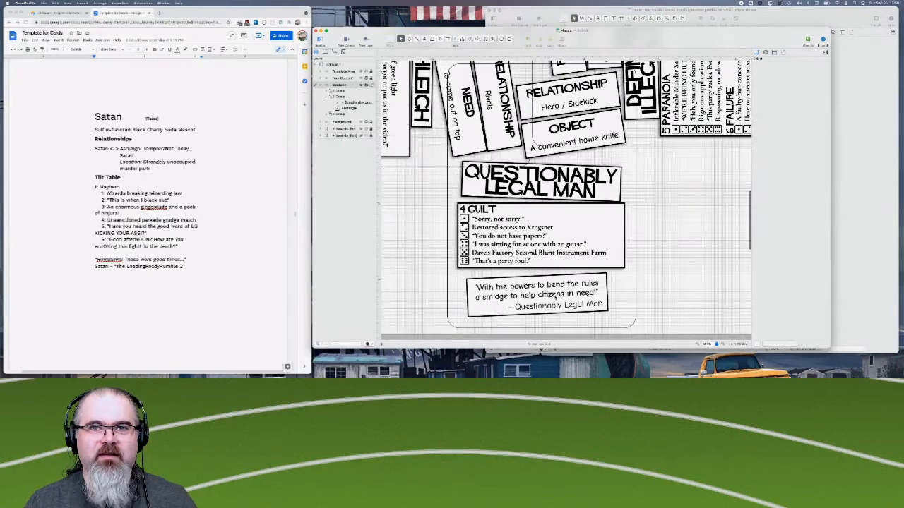
{"action": "left_click", "coordinate": [559, 287]}
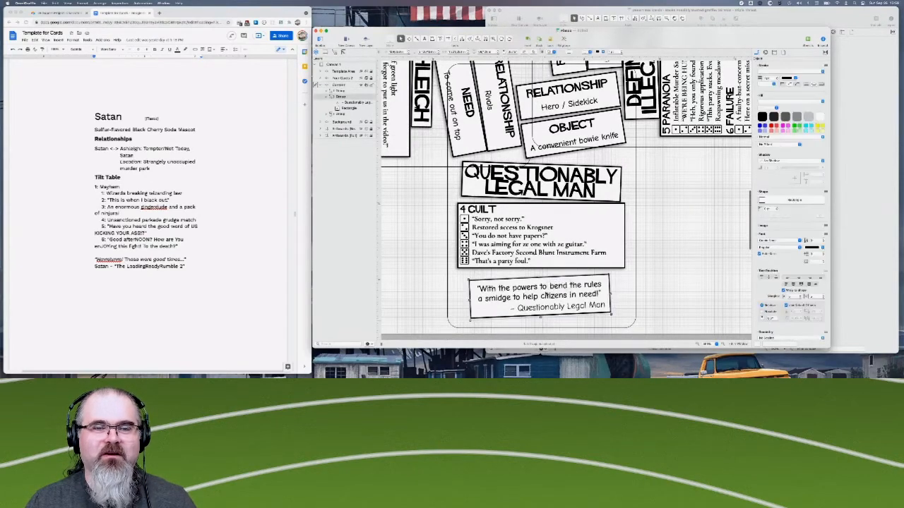
- Try to tilt the upside-down Satan quote group by stepping up its text rotation angle
{"action": "scroll", "coordinate": [559, 287], "scroll_direction": "up", "scroll_amount": 10}
{"action": "scroll", "coordinate": [534, 168], "scroll_direction": "up", "scroll_amount": 5}
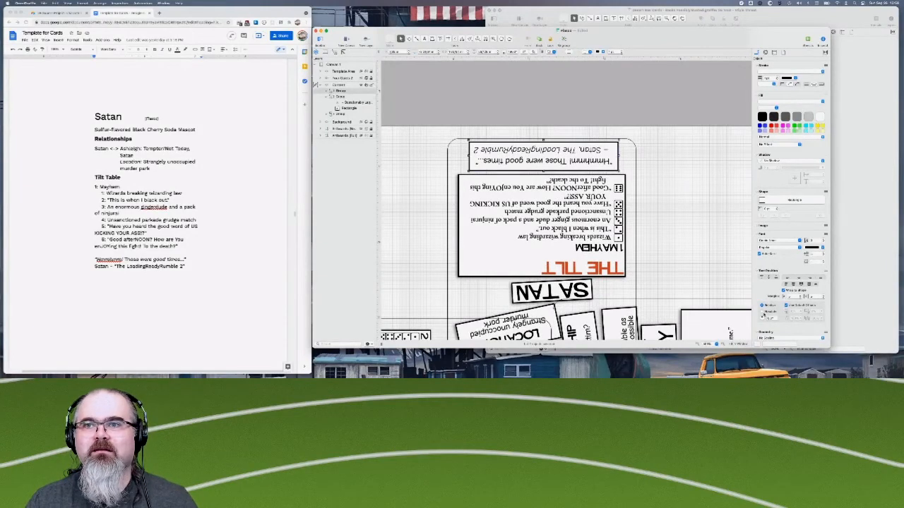
{"action": "double_click", "coordinate": [774, 320]}
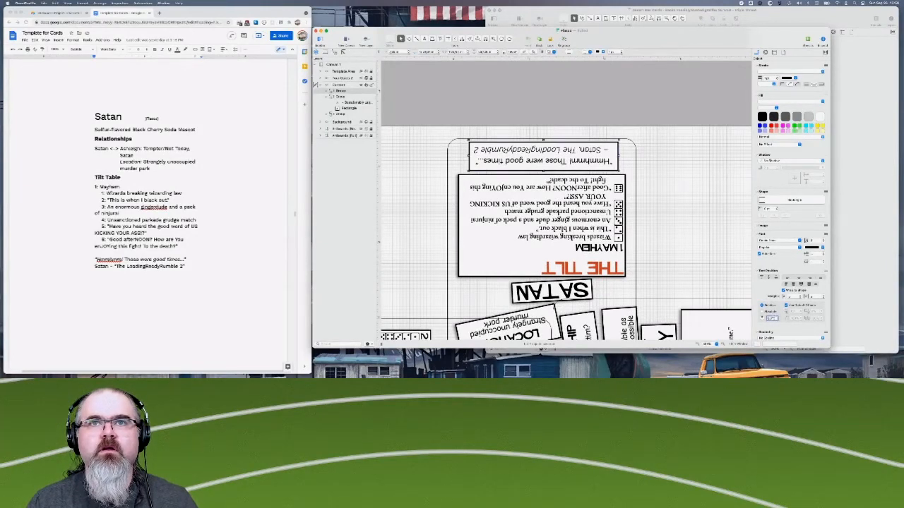
{"action": "key", "text": "Up"}
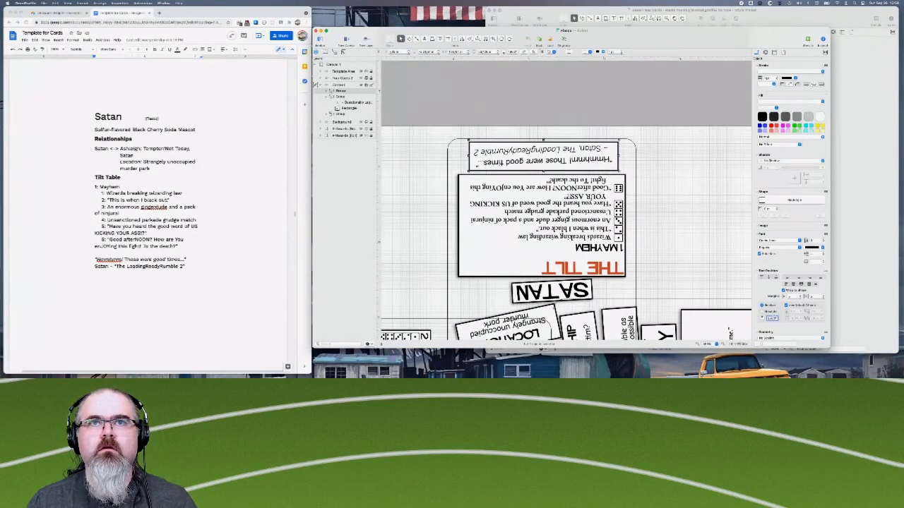
{"action": "key", "text": "Up"}
{"action": "key", "text": "Up"}
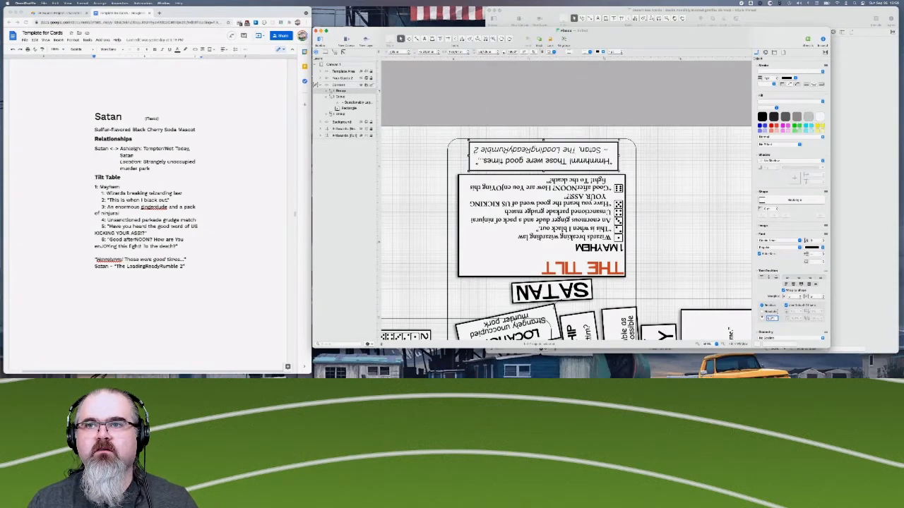
- Try a different geometry rotation on the Satan quote group, undo the flip to upright, and deselect the group
{"action": "scroll", "coordinate": [776, 268], "scroll_direction": "down", "scroll_amount": 1}
{"action": "scroll", "coordinate": [776, 269], "scroll_direction": "down", "scroll_amount": 5}
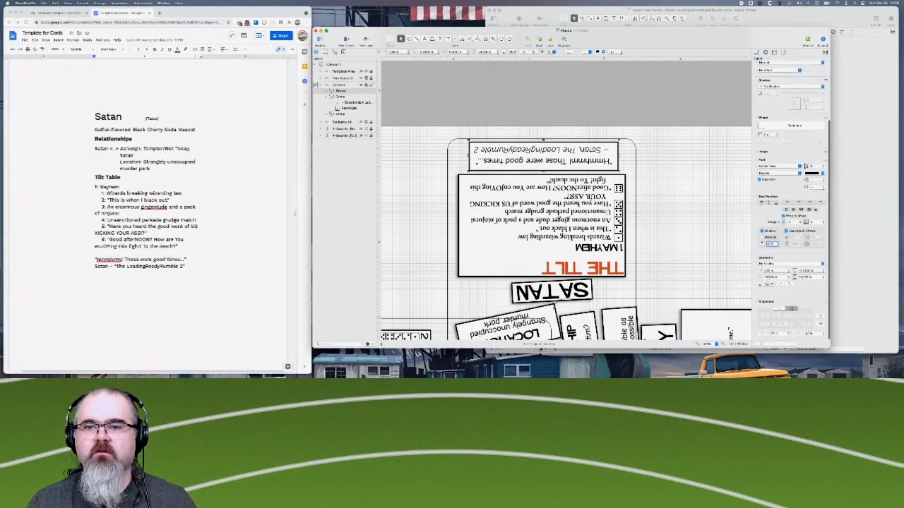
{"action": "key", "text": "Down"}
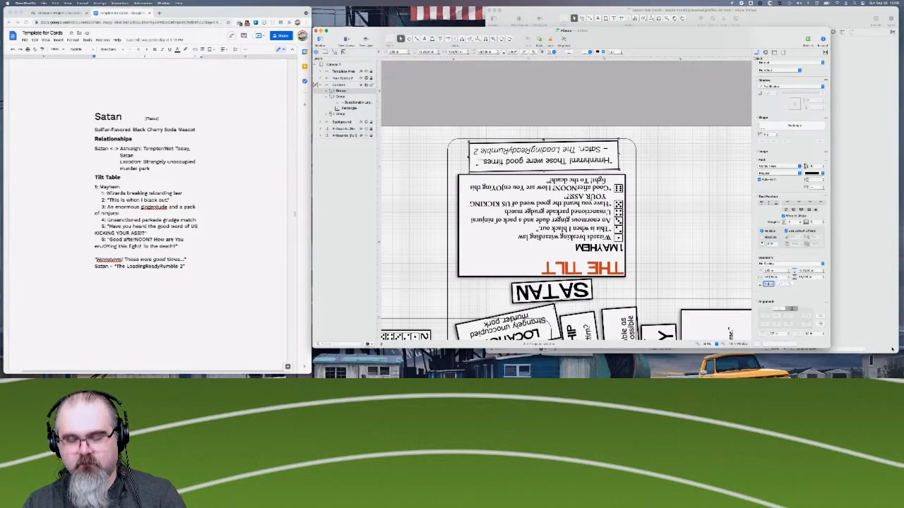
{"action": "key", "text": "Return"}
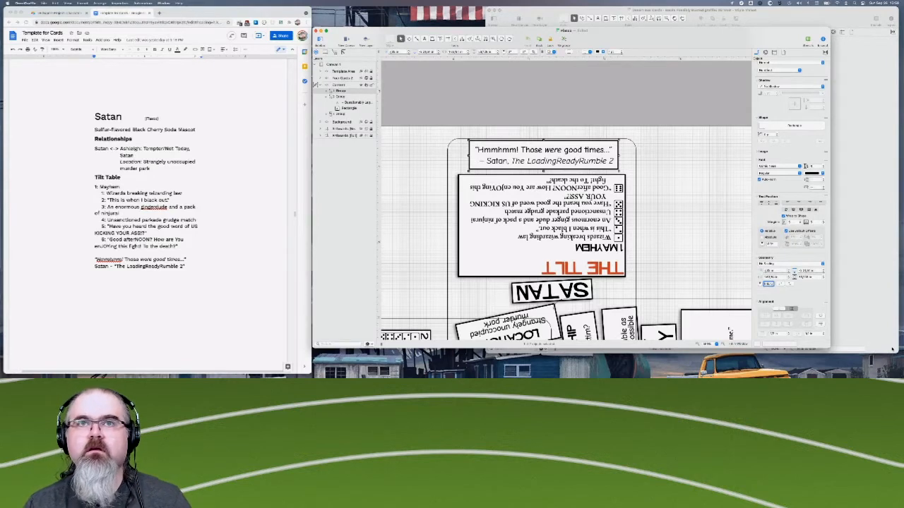
{"action": "key", "text": "Return"}
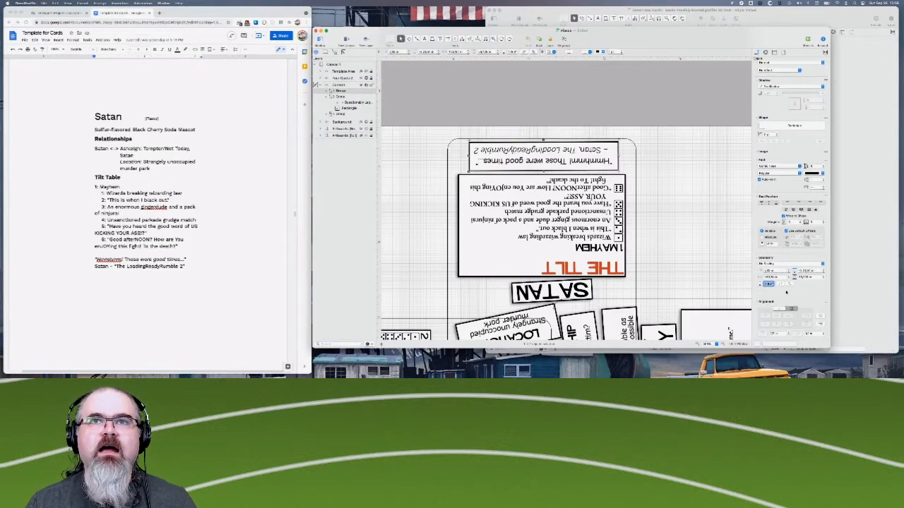
{"action": "left_click", "coordinate": [523, 160]}
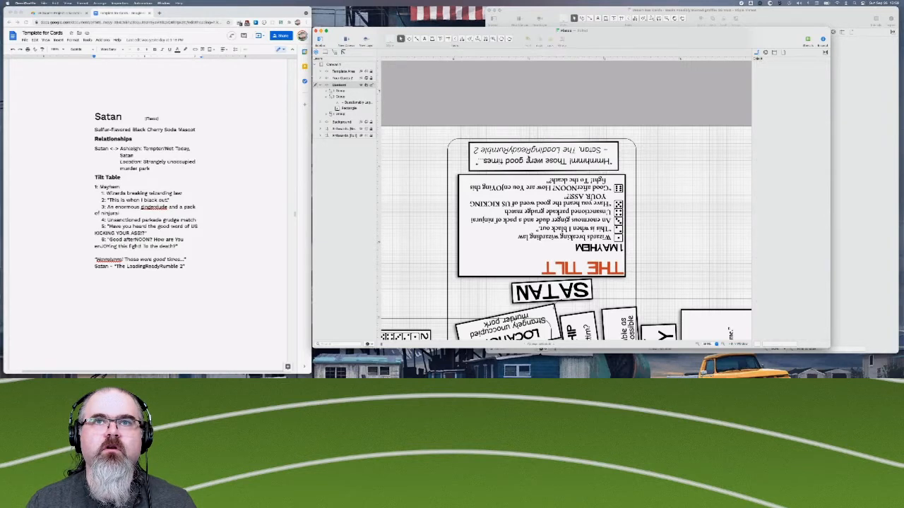
{"action": "left_click", "coordinate": [580, 166]}
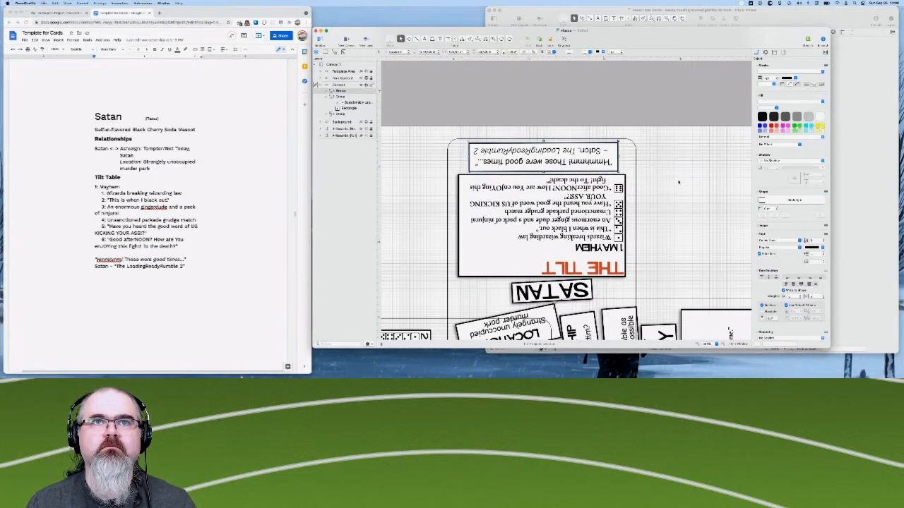
{"action": "left_click", "coordinate": [687, 261]}
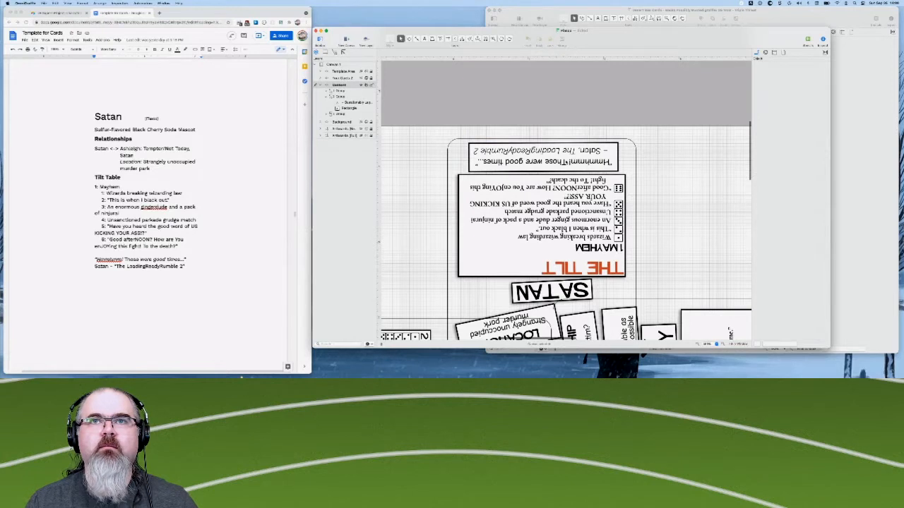
- Rotate the upside-down Satan quote group slightly counterclockwise so it sits at a small tilt above the Mayhem table
{"action": "left_click", "coordinate": [571, 160]}
{"action": "scroll", "coordinate": [773, 281], "scroll_direction": "down", "scroll_amount": 5}
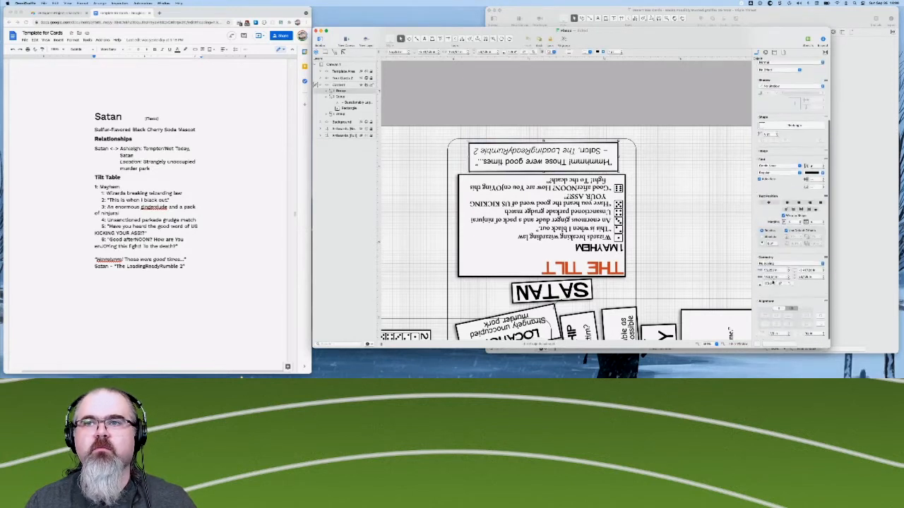
{"action": "double_click", "coordinate": [769, 284]}
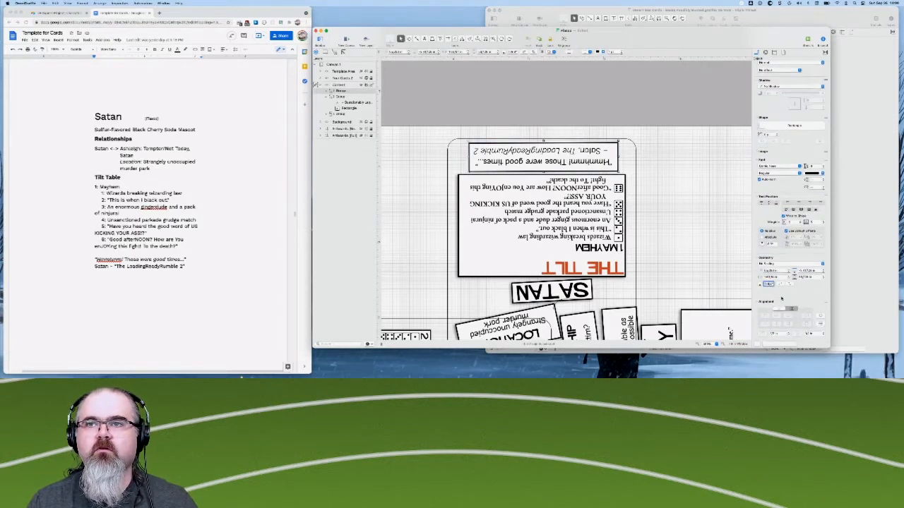
{"action": "key", "text": "Return"}
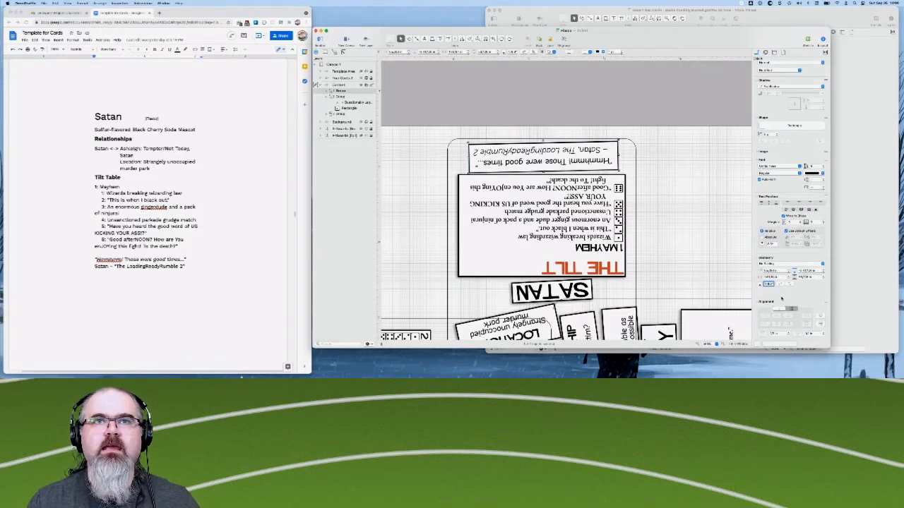
{"action": "left_click", "coordinate": [698, 197]}
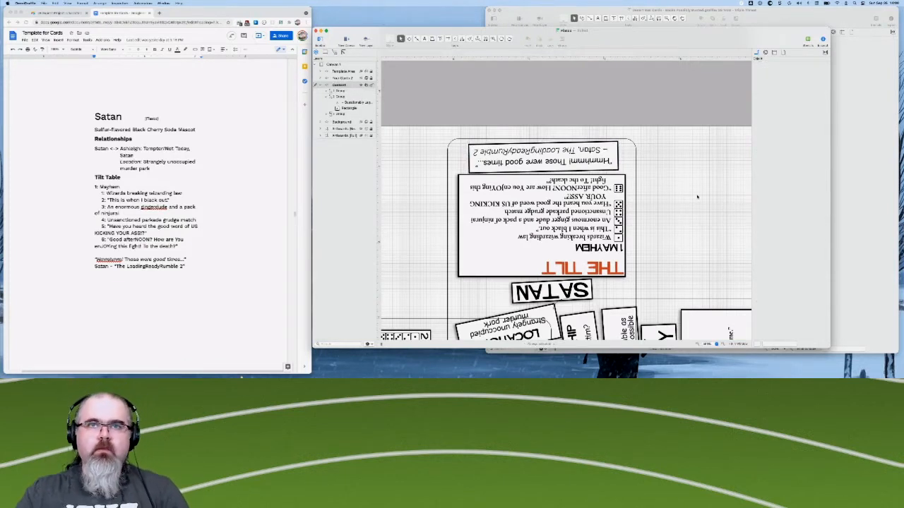
- Move the Satan and Questionably Legal Man quote groups into the main card group on the Content layer
{"action": "scroll", "coordinate": [697, 197], "scroll_direction": "down", "scroll_amount": 5}
{"action": "scroll", "coordinate": [697, 197], "scroll_direction": "up", "scroll_amount": 1}
{"action": "scroll", "coordinate": [618, 210], "scroll_direction": "down", "scroll_amount": 6}
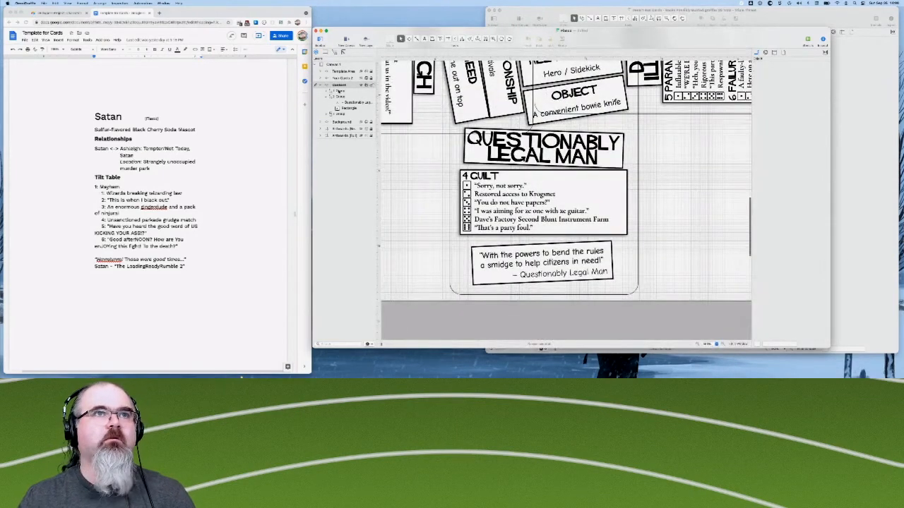
{"action": "left_click", "coordinate": [339, 93]}
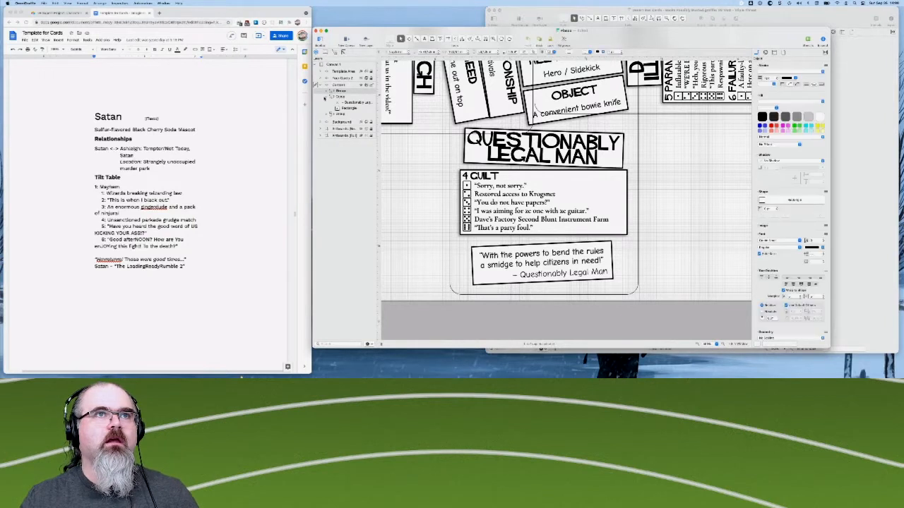
{"action": "left_click", "coordinate": [339, 97]}
{"action": "left_click", "coordinate": [326, 97]}
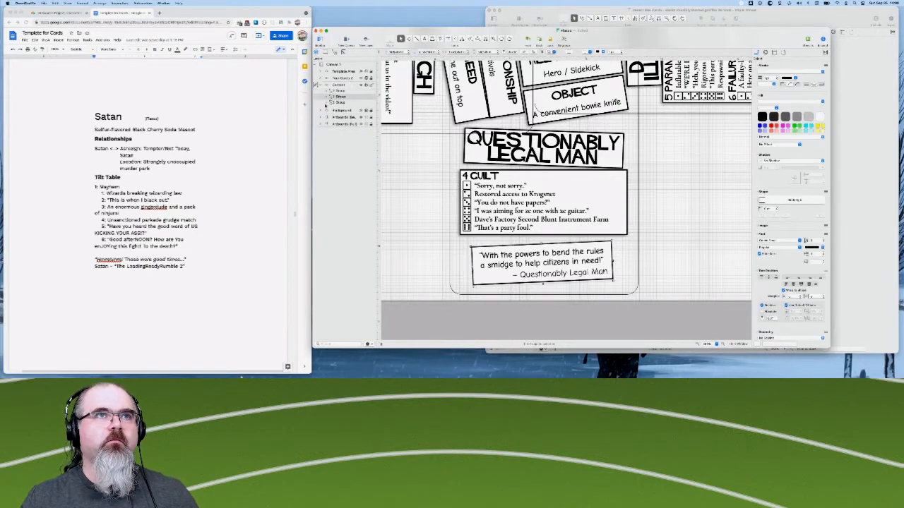
{"action": "left_click", "coordinate": [331, 103]}
{"action": "left_click", "coordinate": [340, 91]}
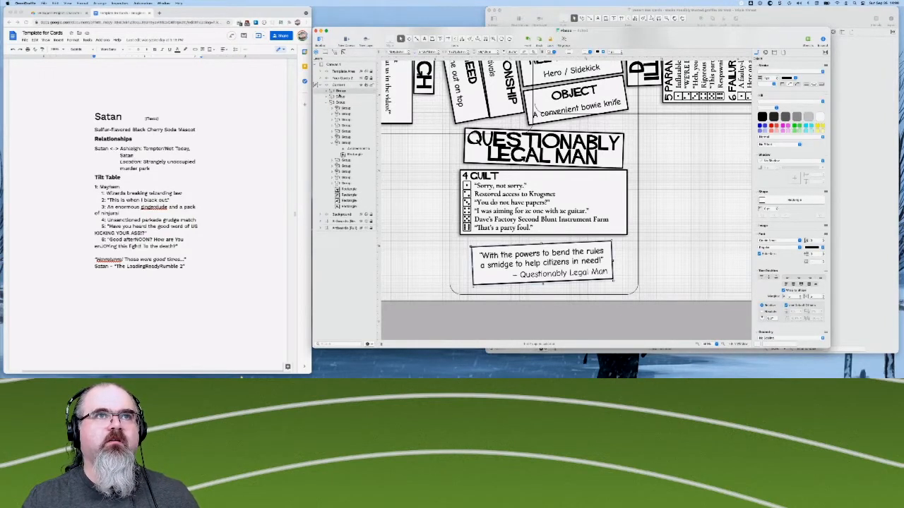
{"action": "left_click", "coordinate": [339, 97]}
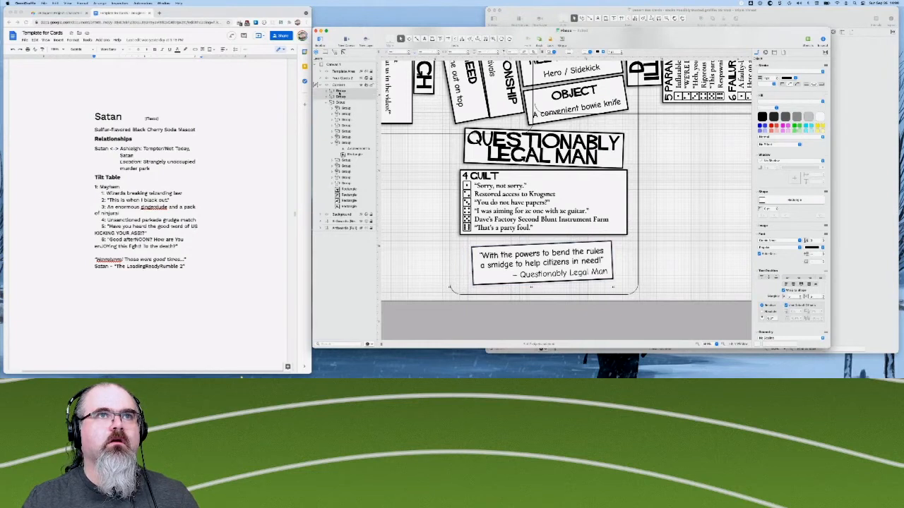
{"action": "left_click", "coordinate": [340, 102], "text": "shift"}
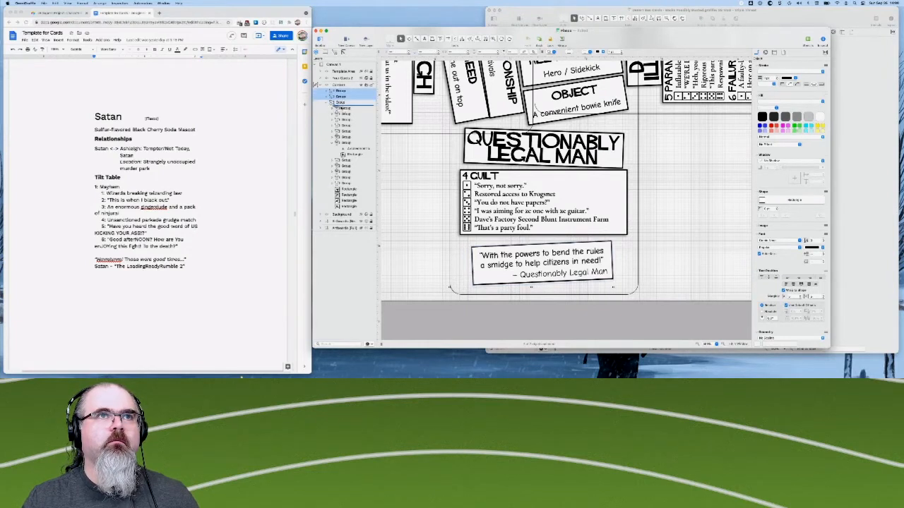
{"action": "left_click_drag", "start_coordinate": [341, 108], "coordinate": [341, 108]}
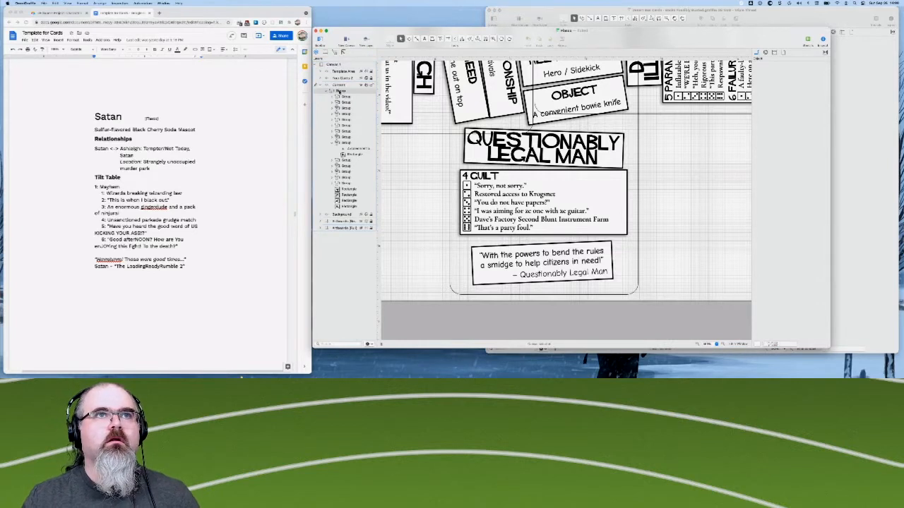
- Select the combined card group and set its shadow to Shadow Below Layer
{"action": "left_click", "coordinate": [624, 202]}
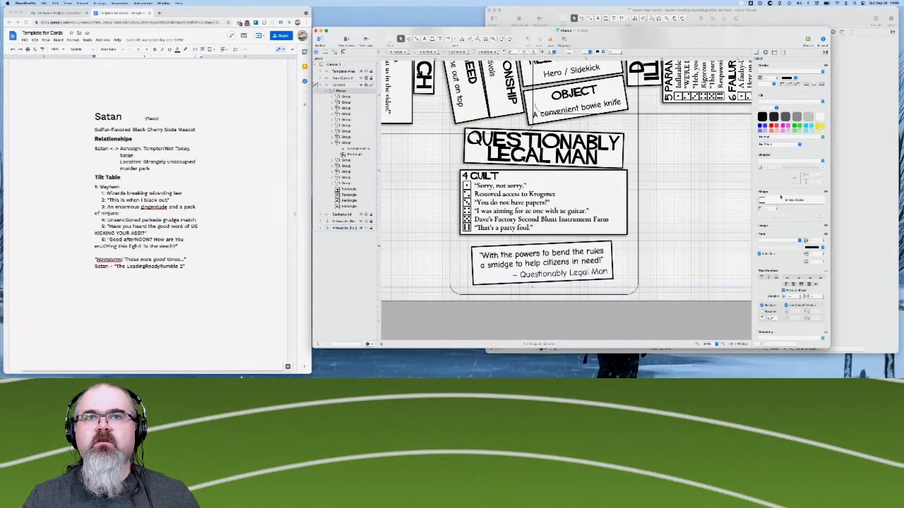
{"action": "scroll", "coordinate": [773, 240], "scroll_direction": "down", "scroll_amount": 5}
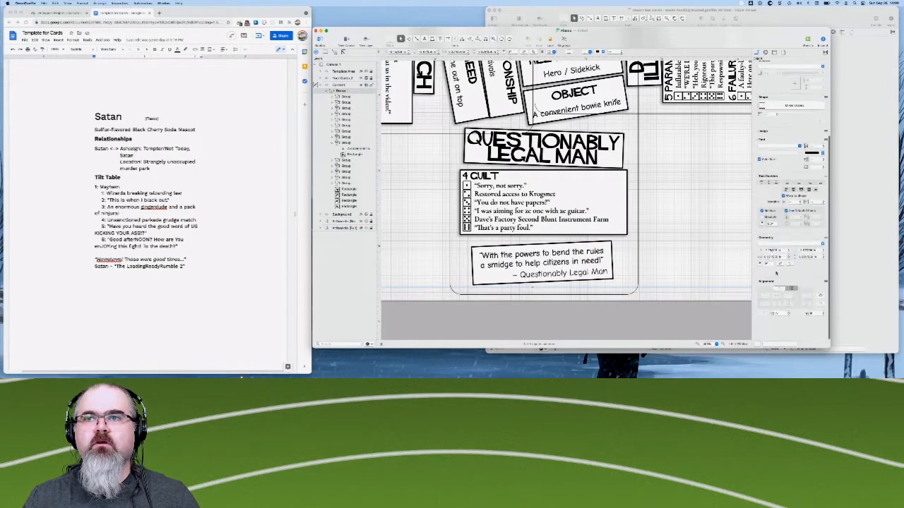
{"action": "scroll", "coordinate": [778, 263], "scroll_direction": "up", "scroll_amount": 5}
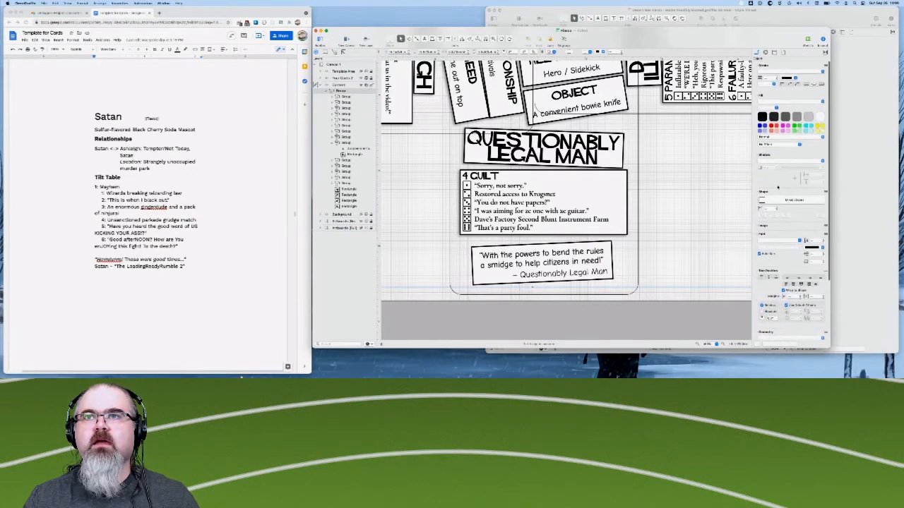
{"action": "left_click", "coordinate": [771, 162]}
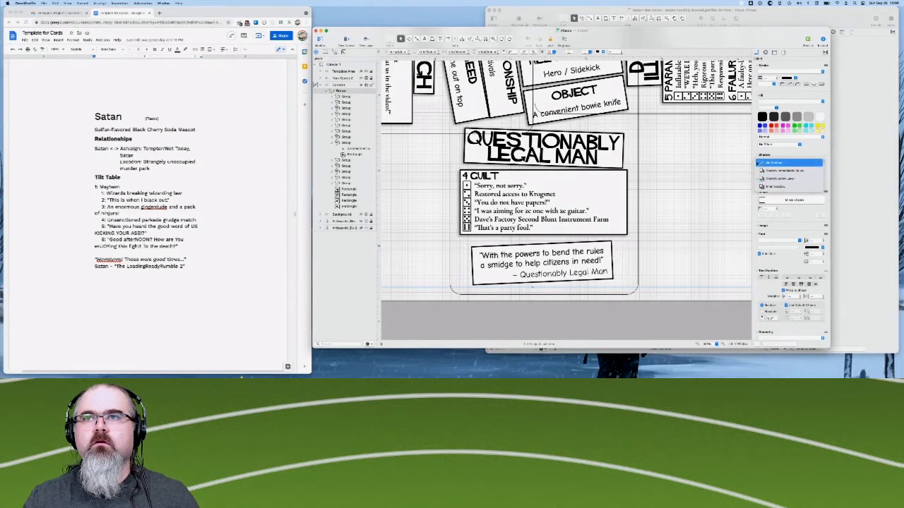
{"action": "left_click", "coordinate": [783, 178]}
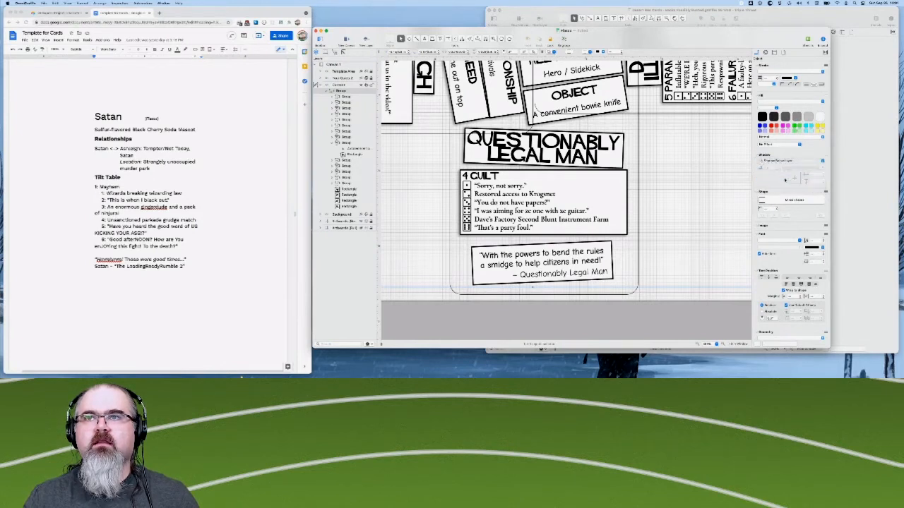
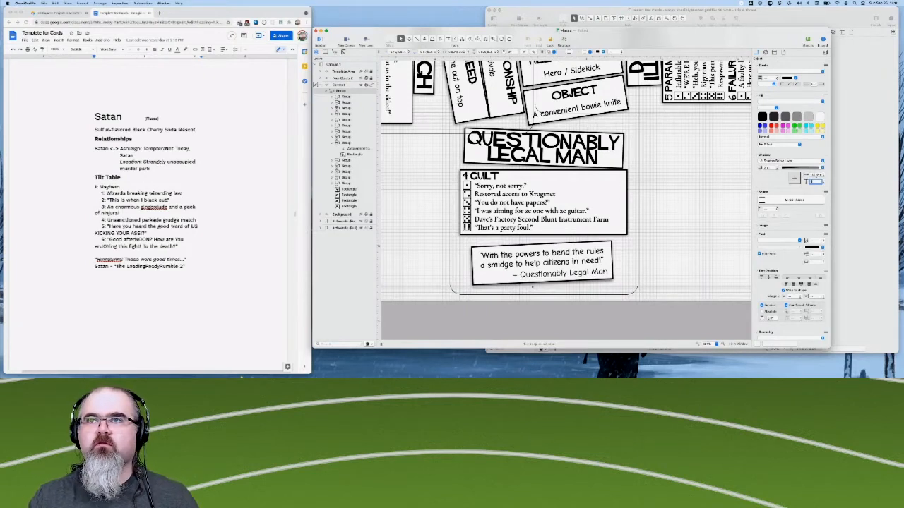
- Reduce the card group's vertical shadow offset so the shadows sit tightly beneath the boxes, and leave the offset field
{"action": "key", "text": "Tab"}
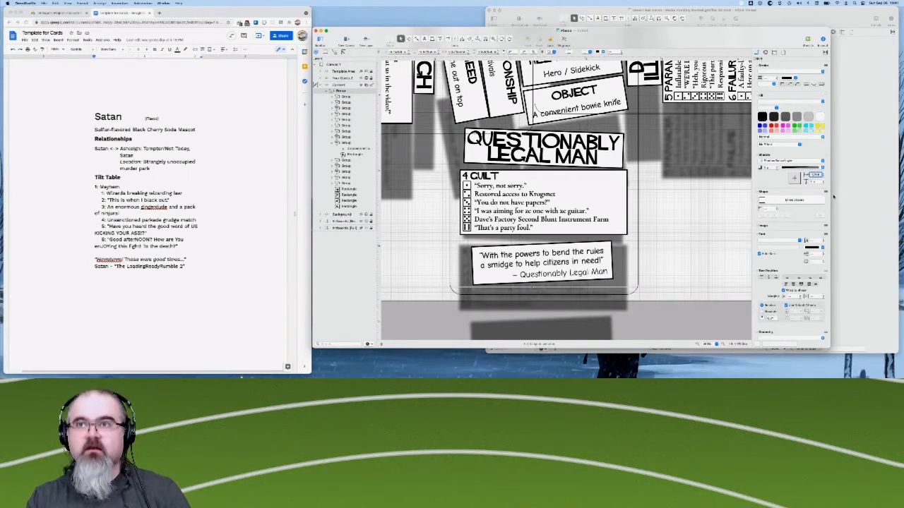
{"action": "key", "text": "Tab"}
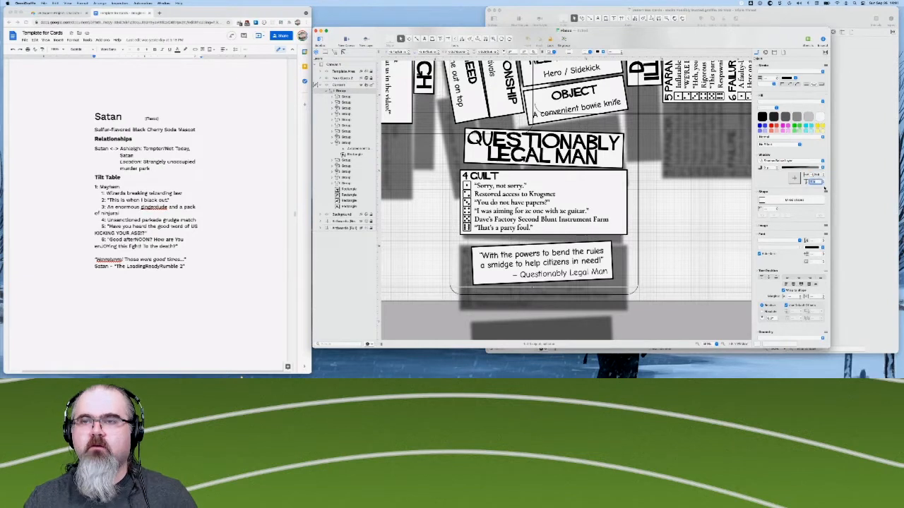
{"action": "type", "text": "0"}
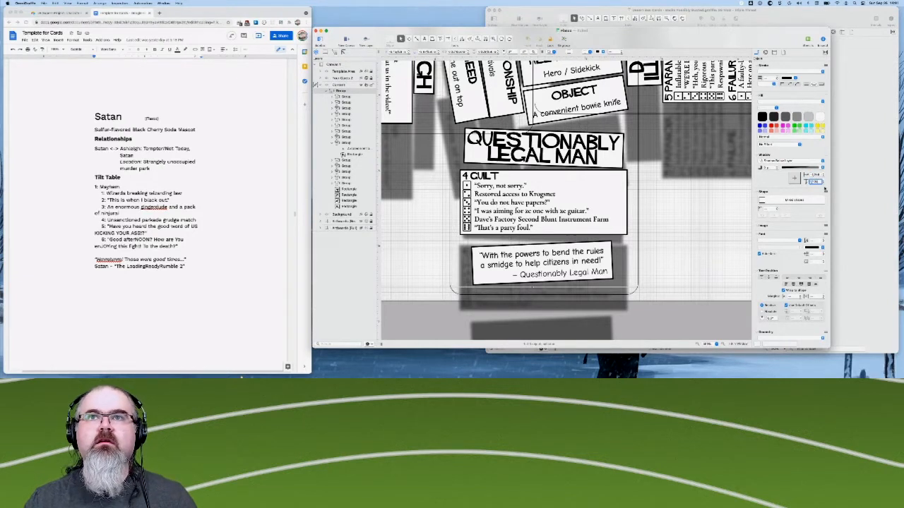
{"action": "key", "text": "Return"}
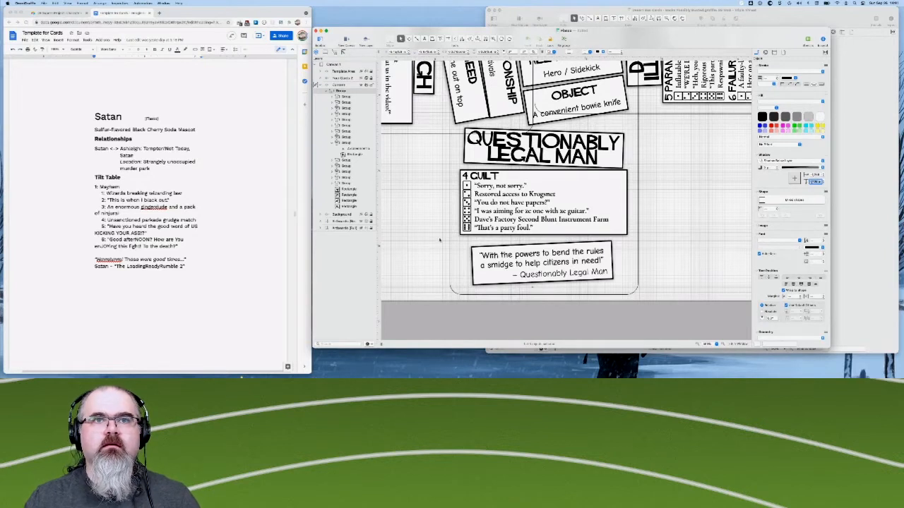
{"action": "left_click", "coordinate": [433, 248]}
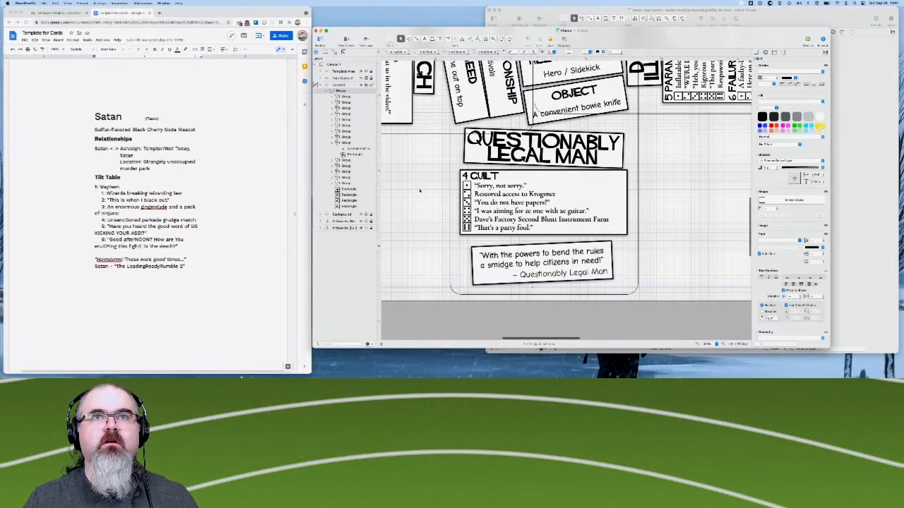
- Inspect the shadows and box spacing across the Ashleigh, Satan and Questionably Legal Man sections of the layout
{"action": "scroll", "coordinate": [420, 191], "scroll_direction": "up", "scroll_amount": 5}
{"action": "scroll", "coordinate": [420, 191], "scroll_direction": "left", "scroll_amount": 4}
{"action": "scroll", "coordinate": [419, 191], "scroll_direction": "up", "scroll_amount": 3}
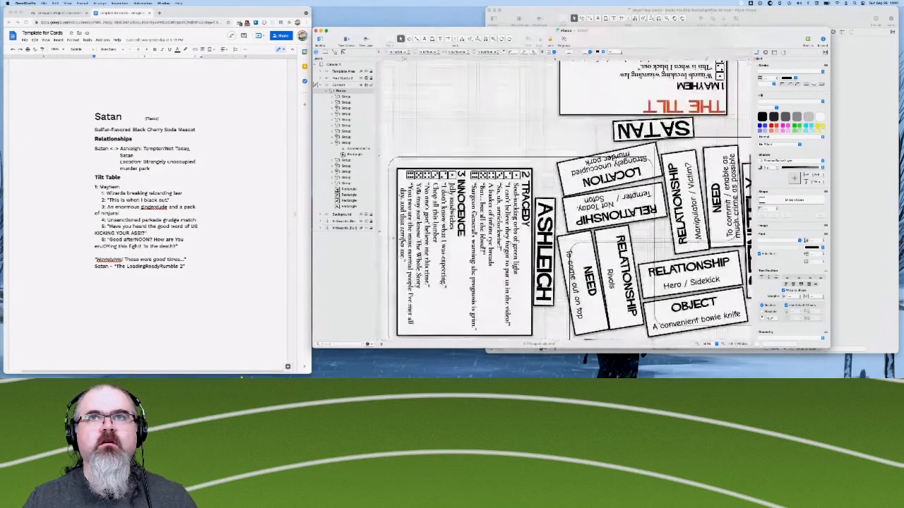
{"action": "scroll", "coordinate": [419, 192], "scroll_direction": "right", "scroll_amount": 3}
{"action": "scroll", "coordinate": [419, 192], "scroll_direction": "up", "scroll_amount": 3}
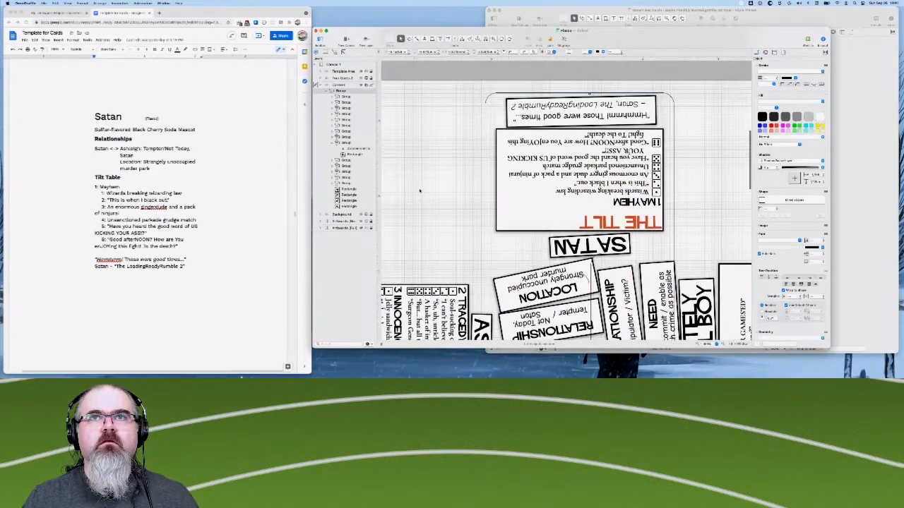
{"action": "scroll", "coordinate": [419, 191], "scroll_direction": "down", "scroll_amount": 5}
{"action": "scroll", "coordinate": [419, 191], "scroll_direction": "up", "scroll_amount": 4}
{"action": "scroll", "coordinate": [419, 191], "scroll_direction": "right", "scroll_amount": 2}
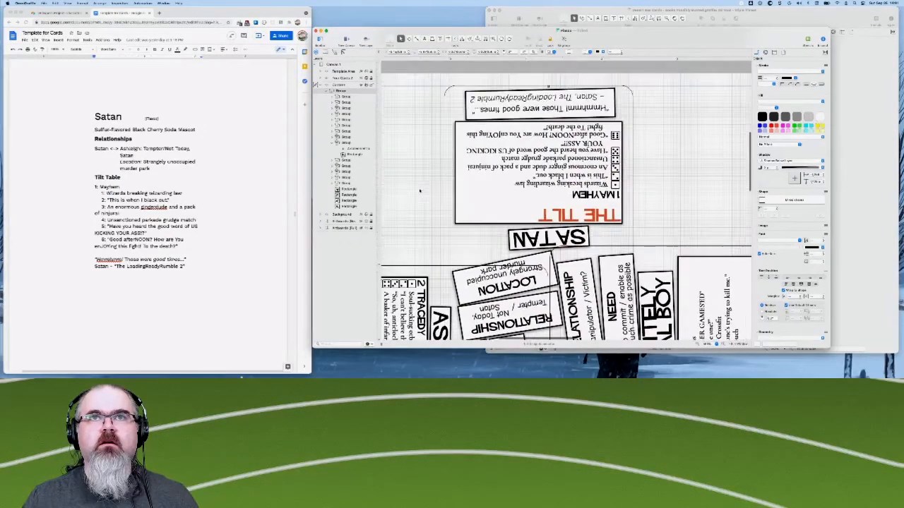
{"action": "scroll", "coordinate": [420, 191], "scroll_direction": "down", "scroll_amount": 10}
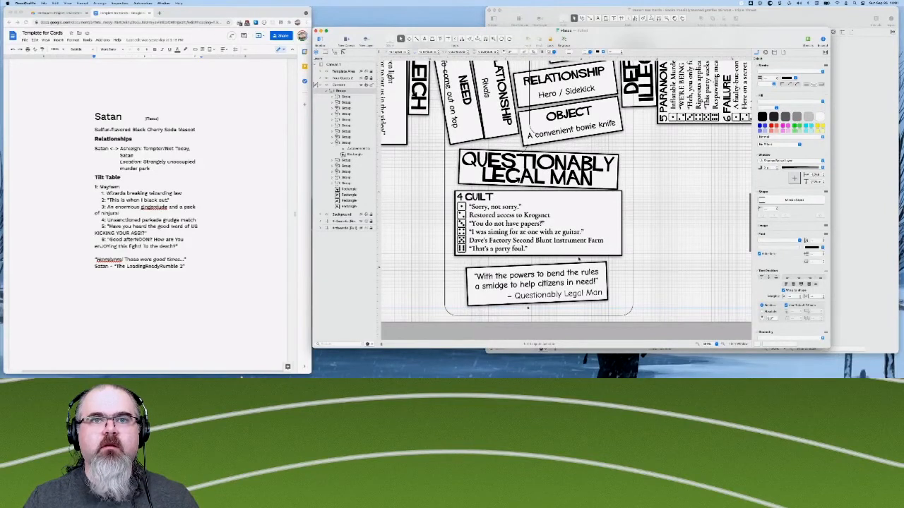
- Nudge the tilted Questionably Legal Man quote box down so it sits just above the card's lower border
{"action": "left_click", "coordinate": [598, 291]}
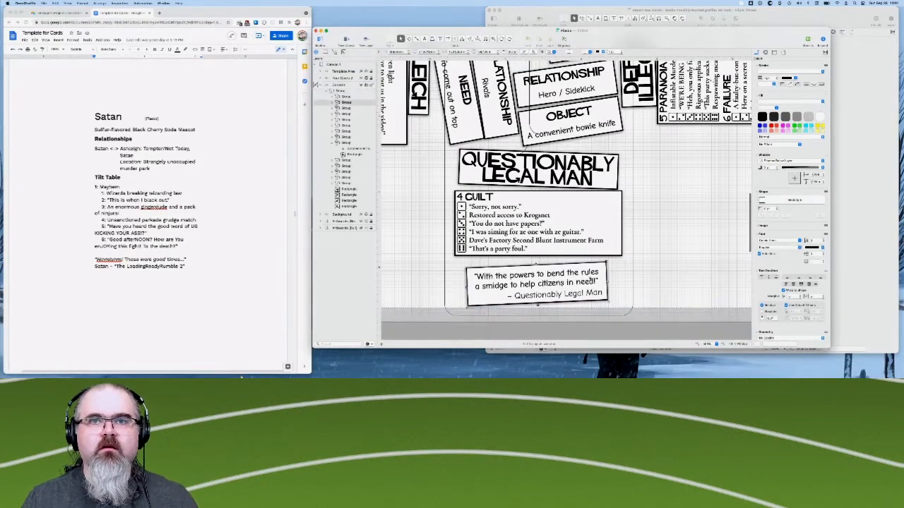
{"action": "key", "text": "Down"}
{"action": "key", "text": "Down"}
{"action": "key", "text": "Down"}
{"action": "key", "text": "Down"}
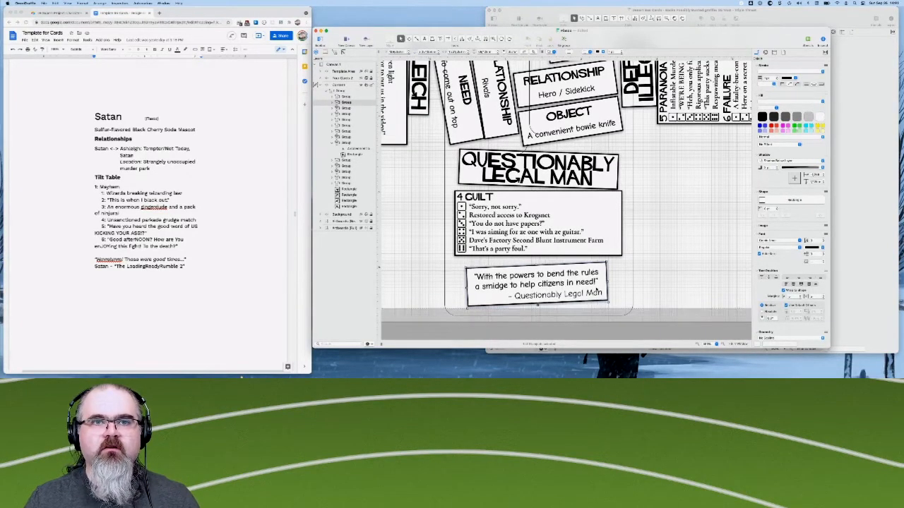
{"action": "key", "text": "Down"}
{"action": "key", "text": "Down"}
{"action": "key", "text": "Down"}
{"action": "key", "text": "Down"}
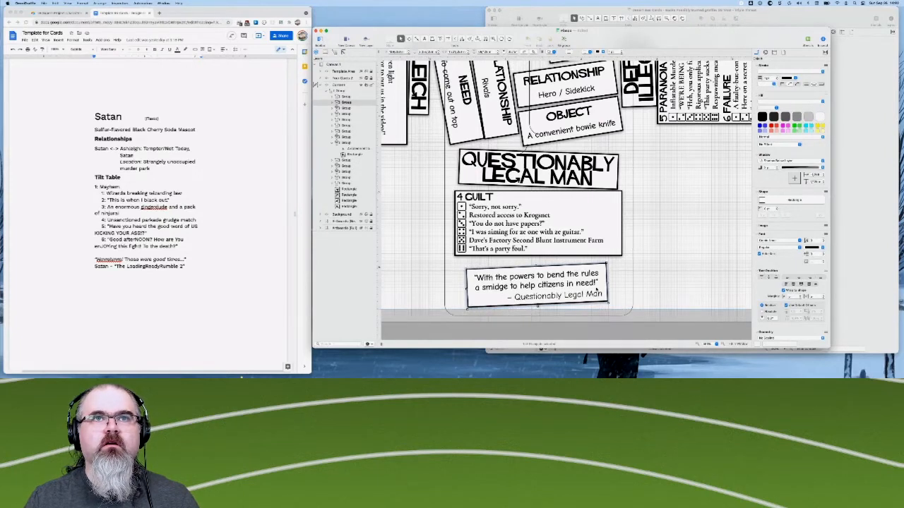
{"action": "key", "text": "Down"}
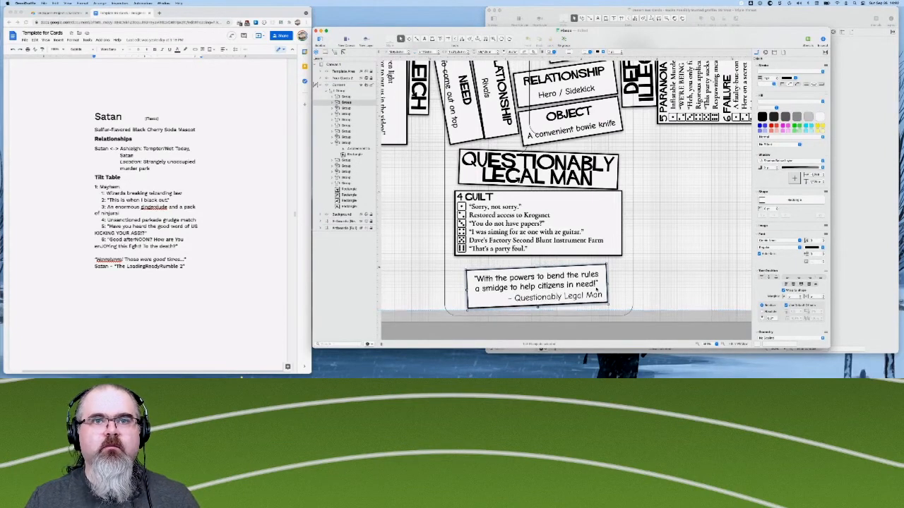
{"action": "key", "text": "Down"}
{"action": "key", "text": "Down"}
{"action": "key", "text": "Down"}
{"action": "key", "text": "Down"}
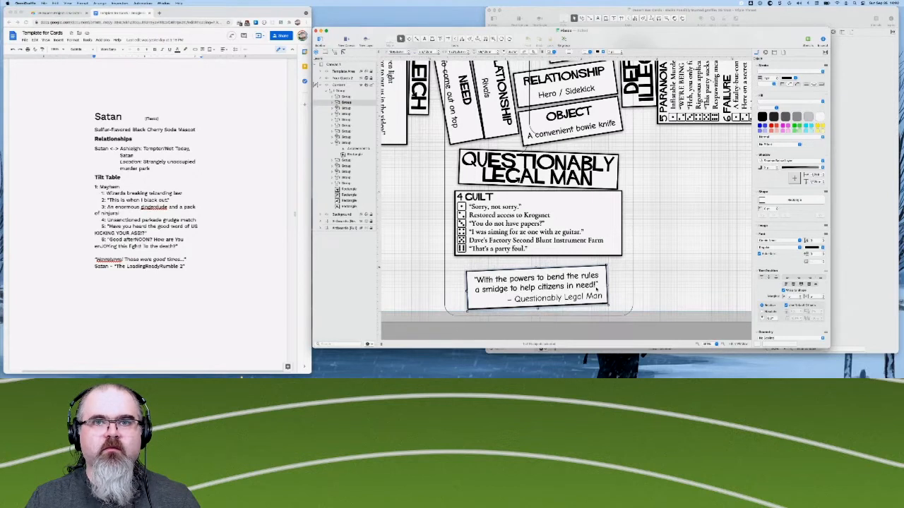
{"action": "key", "text": "Down"}
{"action": "key", "text": "Down"}
{"action": "key", "text": "Down"}
{"action": "key", "text": "Down"}
{"action": "key", "text": "Down"}
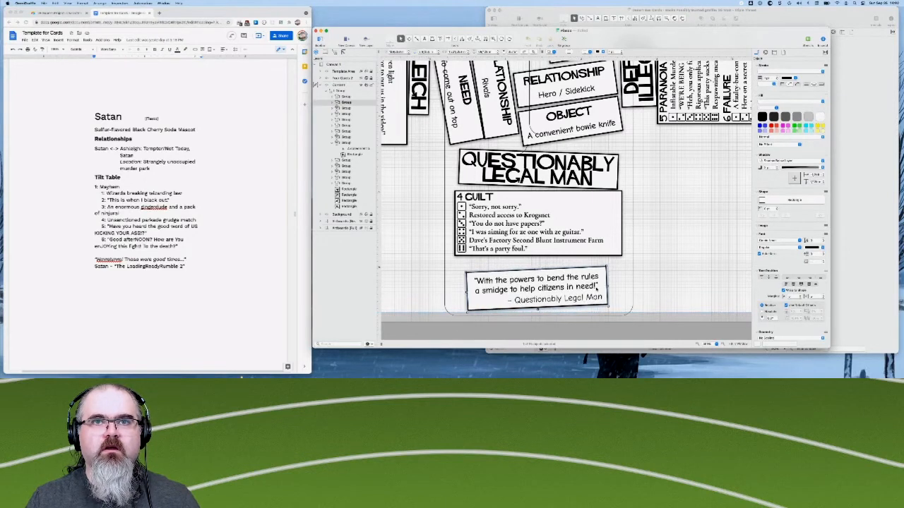
- Nudge the 4 Guilt table group down until it sits just above the Questionably Legal Man quote box
{"action": "left_click", "coordinate": [595, 212]}
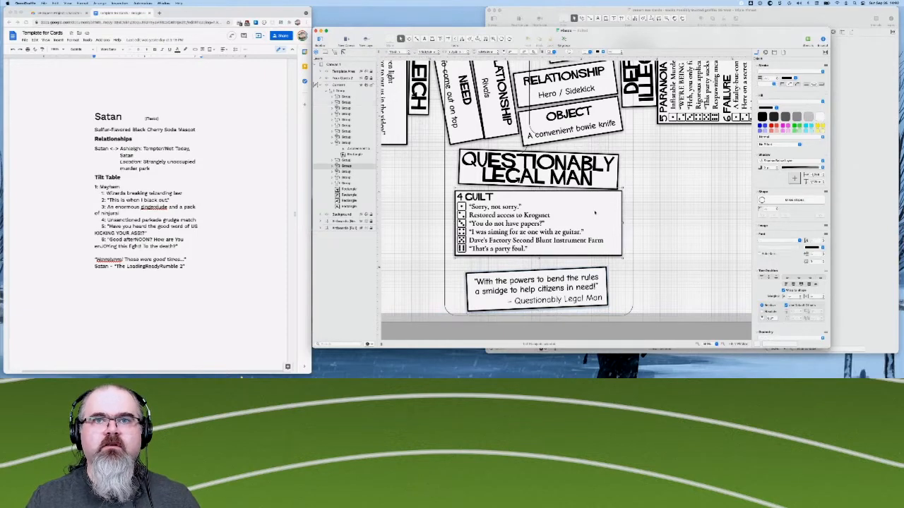
{"action": "key", "text": "Down"}
{"action": "key", "text": "Down"}
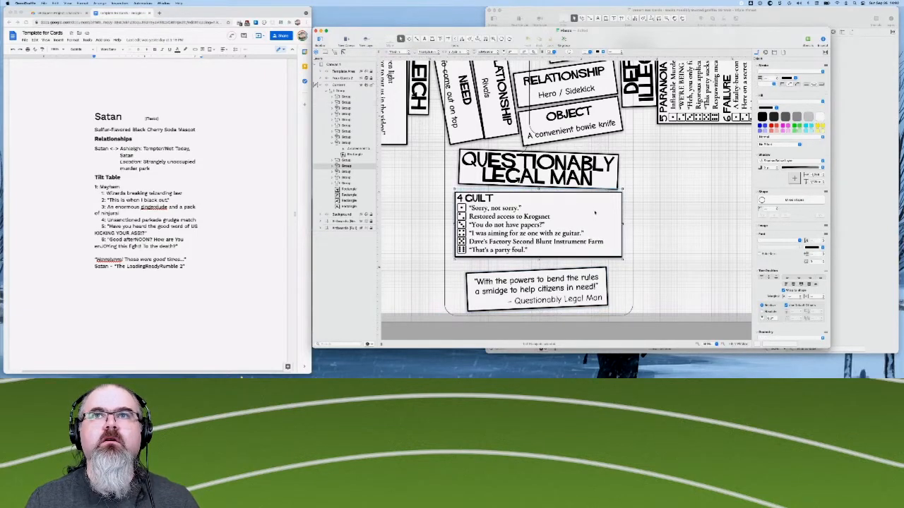
{"action": "key", "text": "Down"}
{"action": "key", "text": "Down"}
{"action": "key", "text": "Down"}
{"action": "key", "text": "Down"}
{"action": "key", "text": "Down"}
{"action": "key", "text": "Down"}
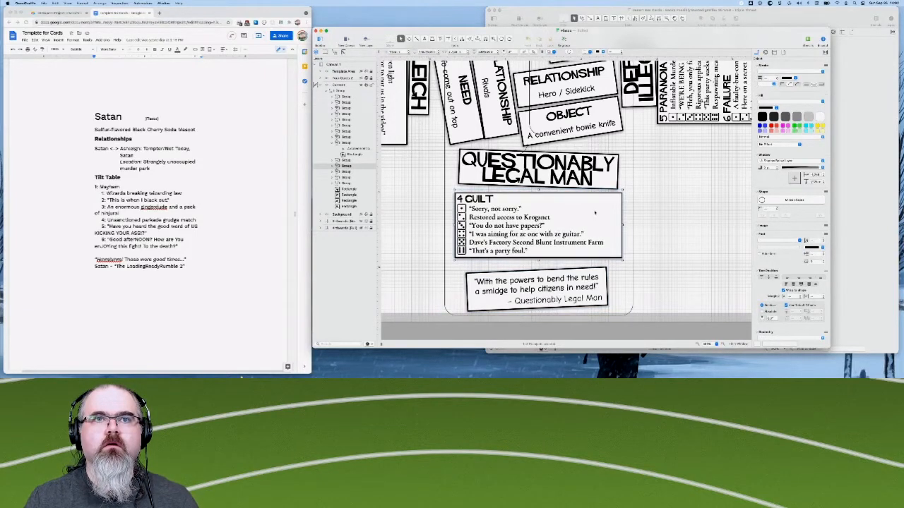
{"action": "key", "text": "Down"}
{"action": "key", "text": "Down"}
{"action": "key", "text": "Down"}
{"action": "key", "text": "Down"}
{"action": "key", "text": "Down"}
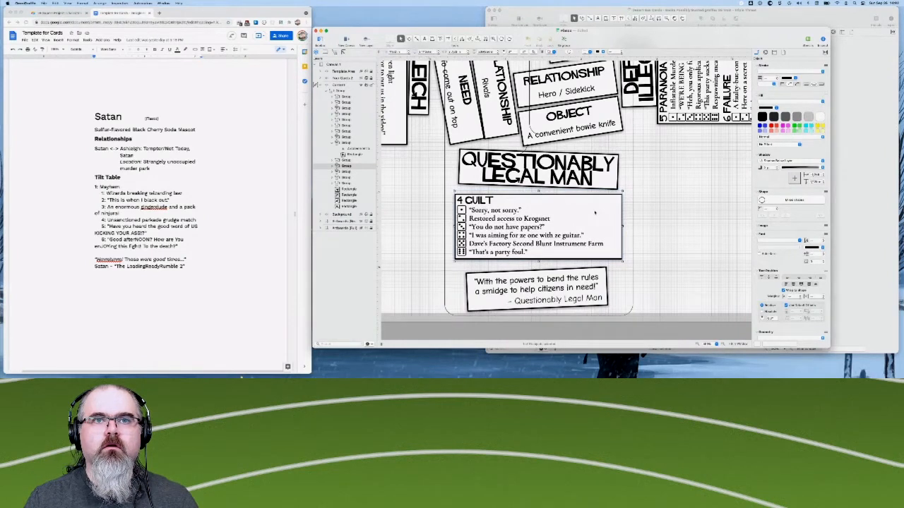
{"action": "key", "text": "Down"}
{"action": "key", "text": "Down"}
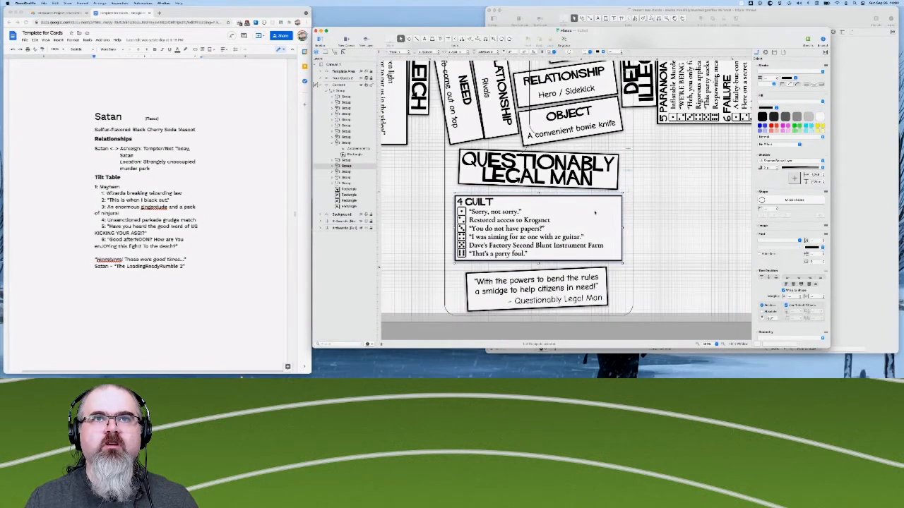
{"action": "key", "text": "Down"}
{"action": "key", "text": "Down"}
{"action": "key", "text": "Down"}
{"action": "key", "text": "Down"}
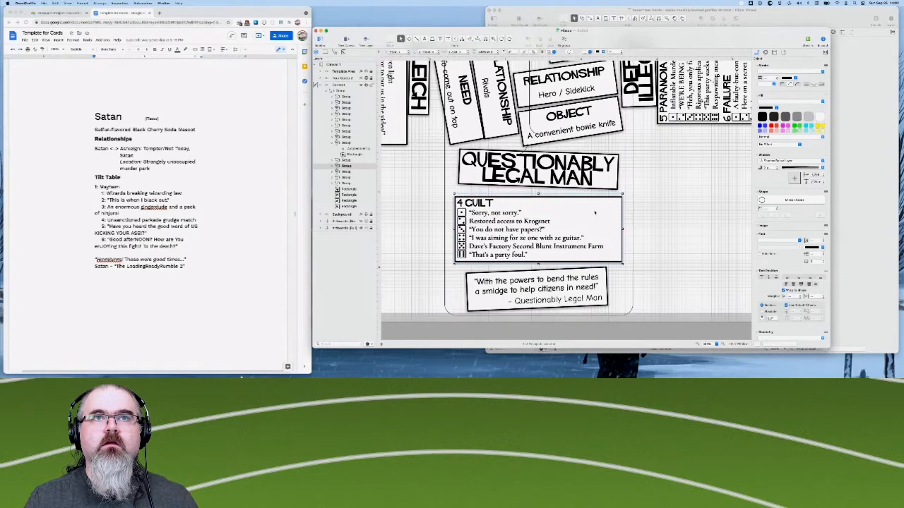
{"action": "key", "text": "Down"}
{"action": "key", "text": "Down"}
{"action": "key", "text": "Down"}
{"action": "key", "text": "Down"}
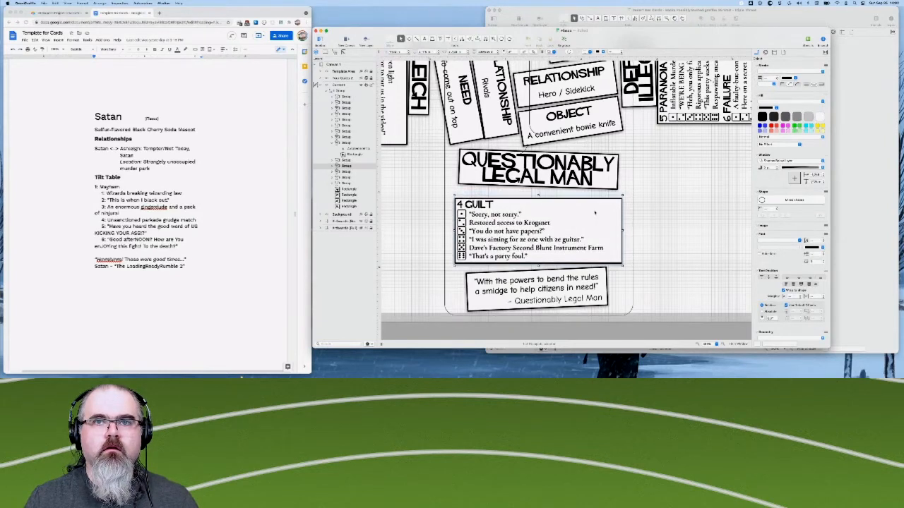
{"action": "key", "text": "Down"}
{"action": "key", "text": "Down"}
{"action": "key", "text": "Down"}
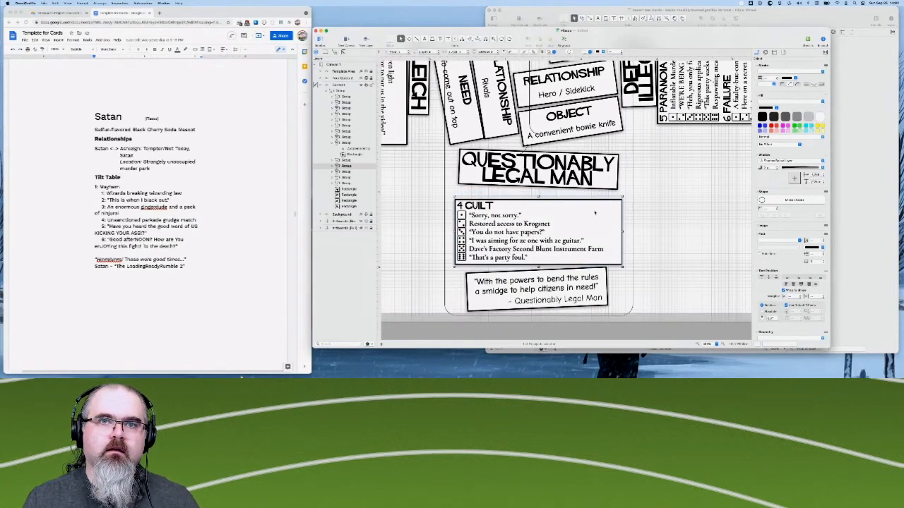
{"action": "key", "text": "Down"}
{"action": "key", "text": "Down"}
{"action": "key", "text": "Down"}
{"action": "key", "text": "Down"}
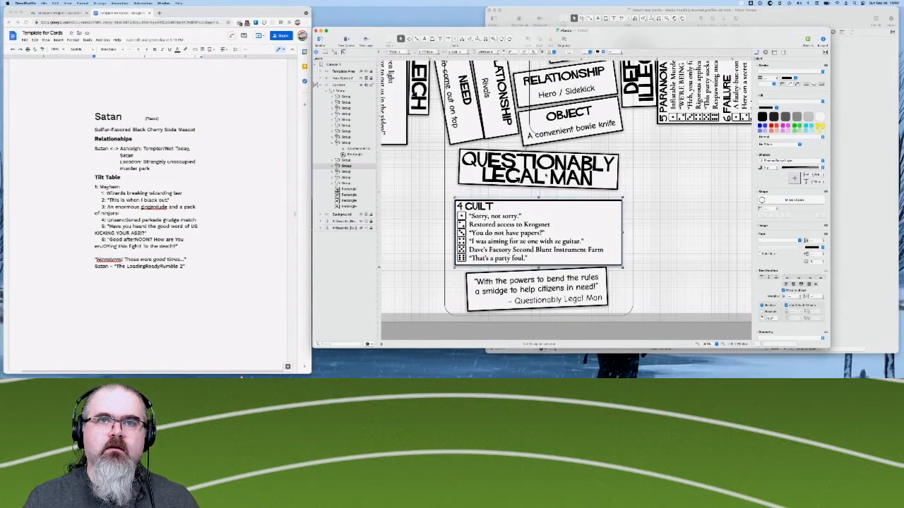
{"action": "key", "text": "Down"}
{"action": "key", "text": "Down"}
{"action": "key", "text": "Down"}
{"action": "key", "text": "Down"}
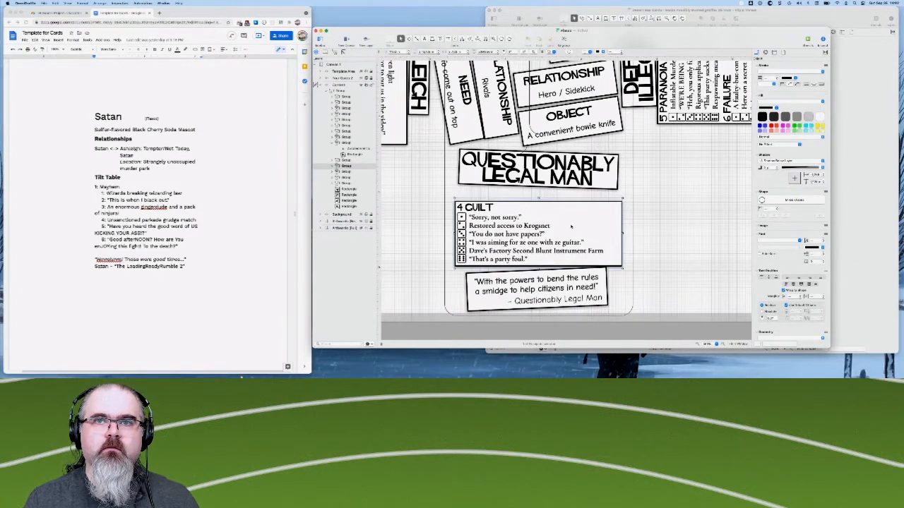
{"action": "key", "text": "Up"}
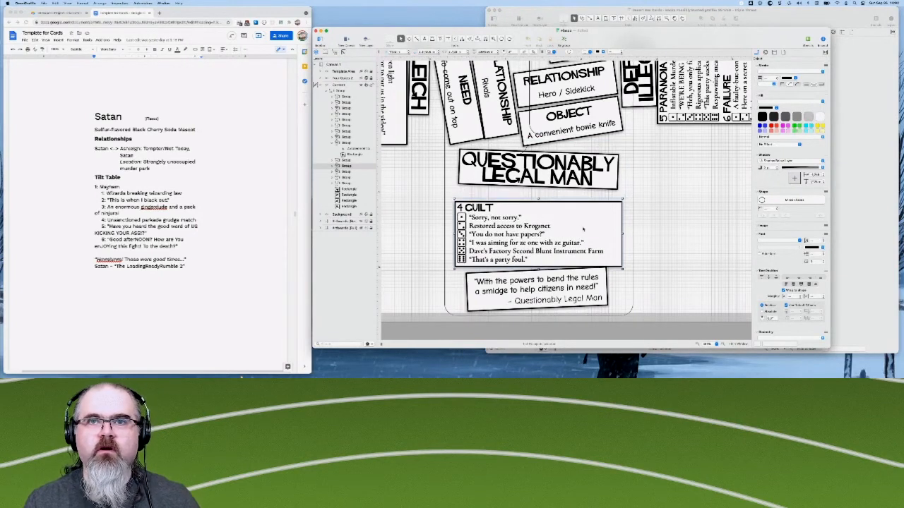
{"action": "key", "text": "Up"}
{"action": "key", "text": "Down"}
{"action": "key", "text": "Up"}
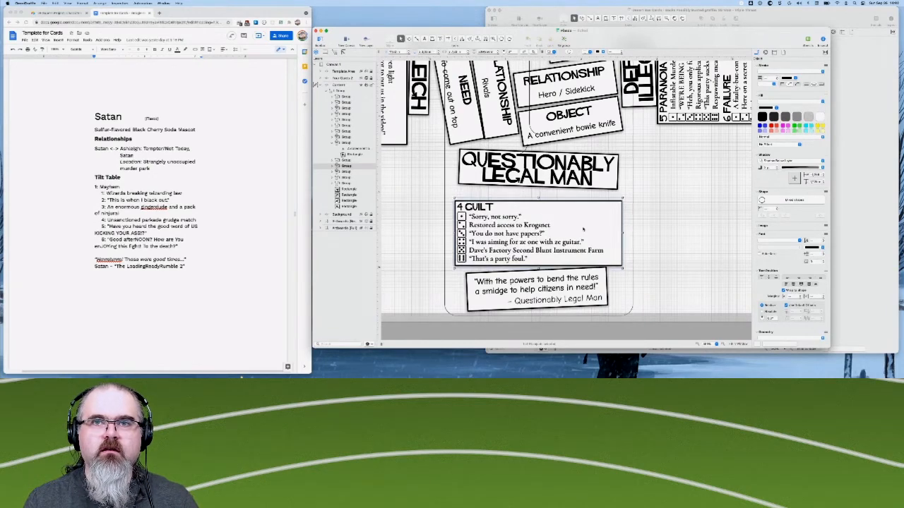
{"action": "key", "text": "Up"}
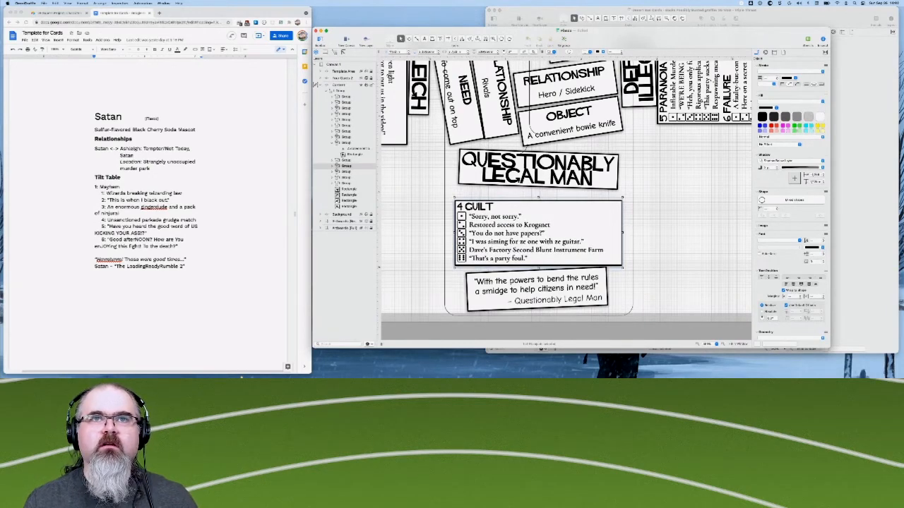
- Nudge the Questionably Legal Man title box slightly down, between the Object box and the 4 Guilt table
{"action": "left_click", "coordinate": [539, 170]}
{"action": "key", "text": "Up"}
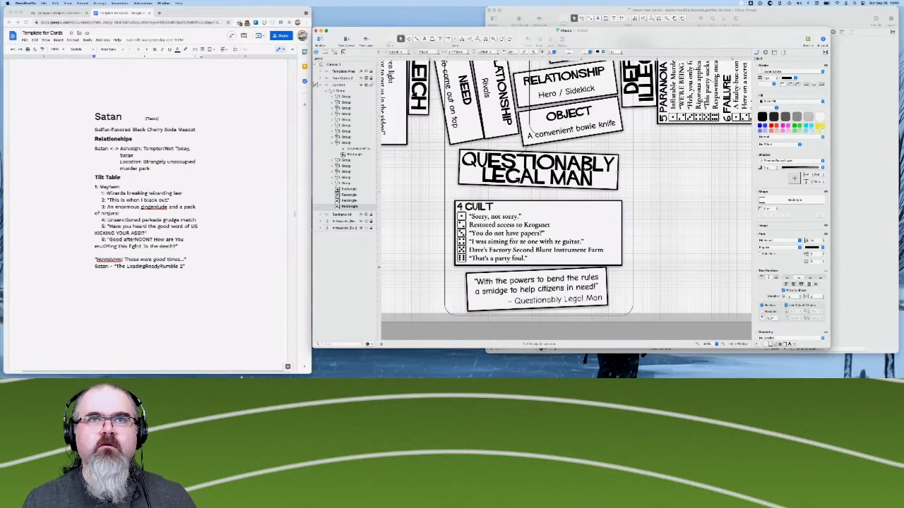
{"action": "key", "text": "Down"}
{"action": "key", "text": "Up"}
{"action": "key", "text": "Down"}
{"action": "key", "text": "Down"}
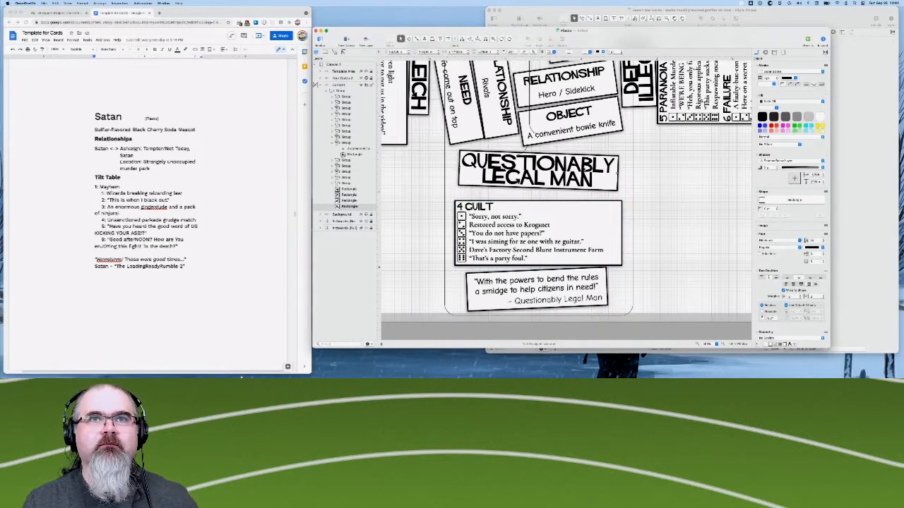
{"action": "key", "text": "Up"}
{"action": "key", "text": "Down"}
{"action": "key", "text": "Down"}
{"action": "key", "text": "Up"}
{"action": "key", "text": "Down"}
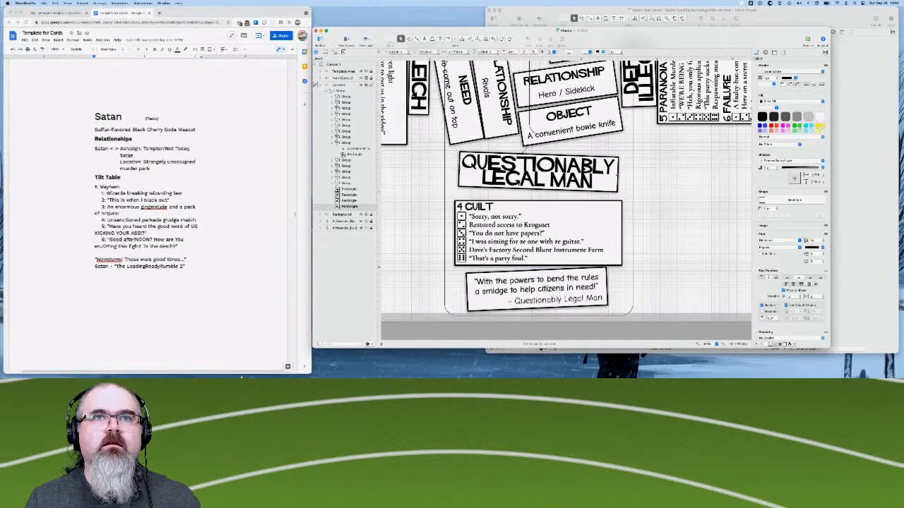
{"action": "key", "text": "Up"}
{"action": "key", "text": "Down"}
{"action": "key", "text": "Down"}
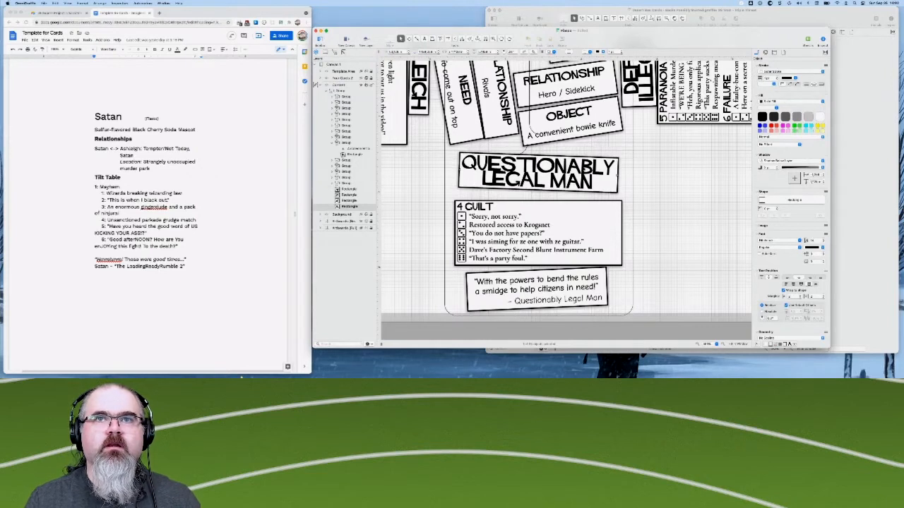
{"action": "key", "text": "Down"}
{"action": "key", "text": "Up"}
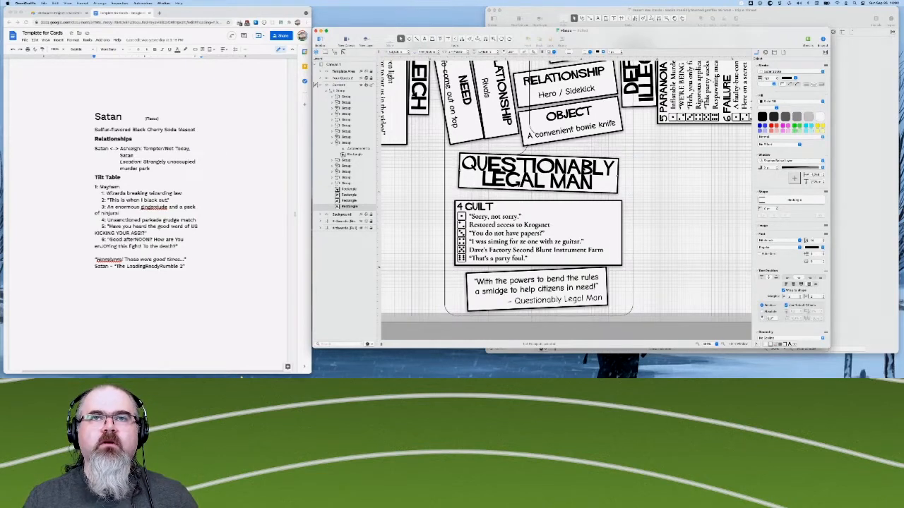
{"action": "key", "text": "Down"}
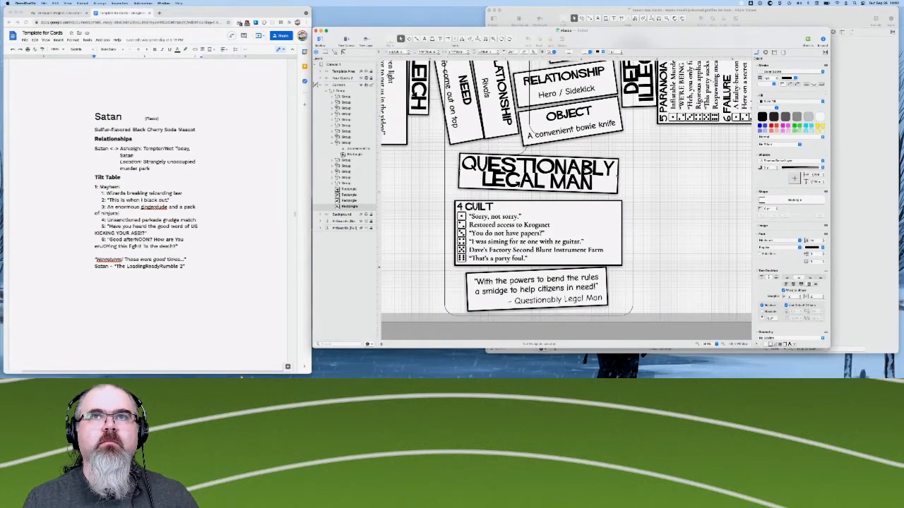
{"action": "key", "text": "Up"}
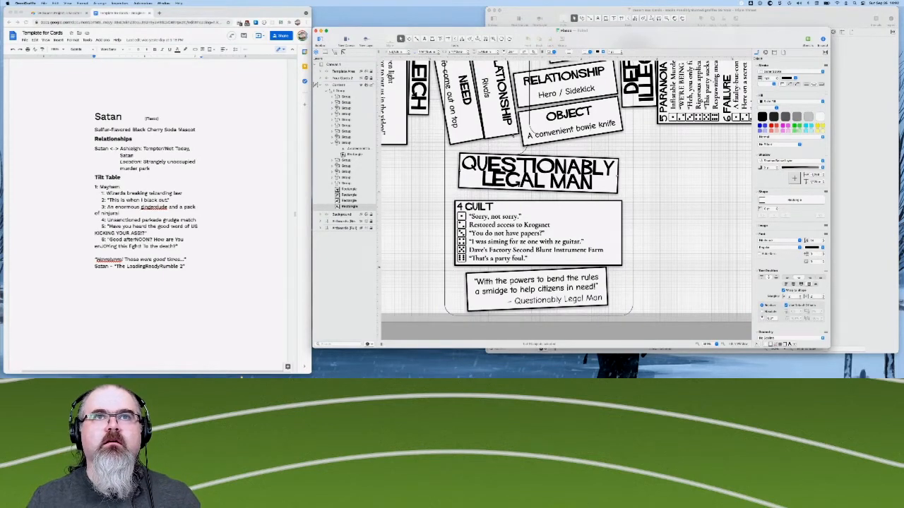
- Show the hidden card outline layer listed above Content to expose the inner card borders over the layout
{"action": "scroll", "coordinate": [565, 201], "scroll_direction": "up", "scroll_amount": 3}
{"action": "scroll", "coordinate": [565, 202], "scroll_direction": "up", "scroll_amount": 2}
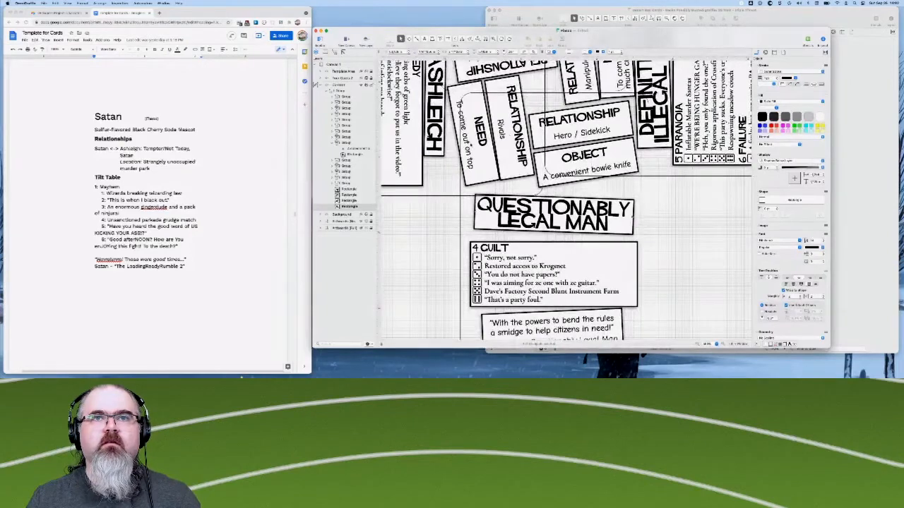
{"action": "scroll", "coordinate": [565, 201], "scroll_direction": "up", "scroll_amount": 2}
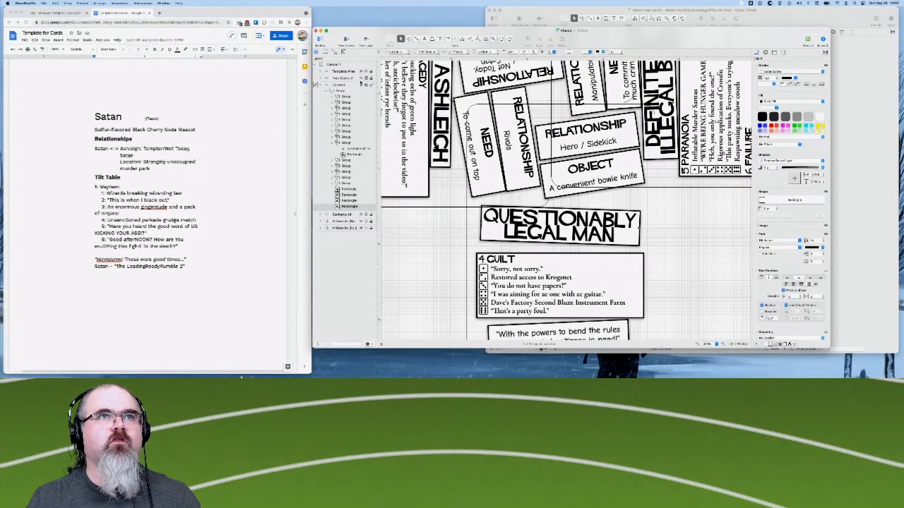
{"action": "left_click", "coordinate": [361, 79]}
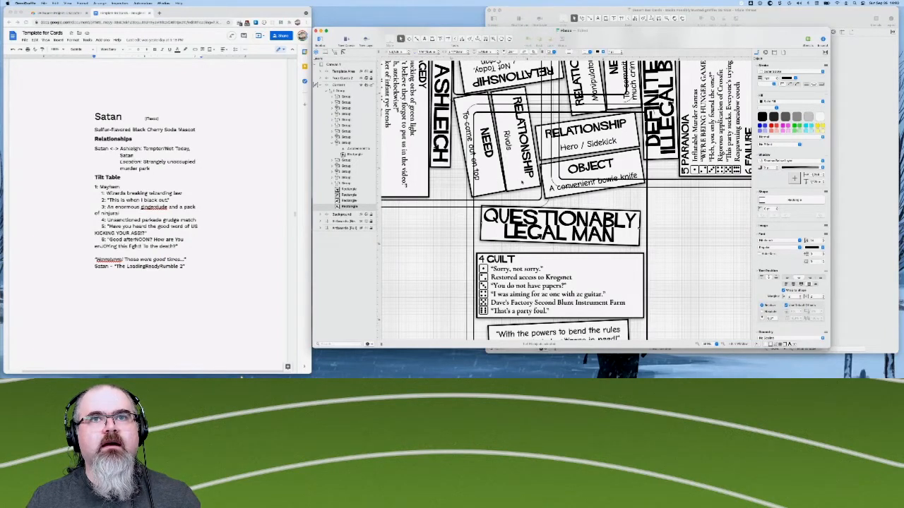
- Nudge Ashleigh's Need box slightly outward and the Rivals Relationship box slightly down to open the gap between them
{"action": "left_click", "coordinate": [514, 176]}
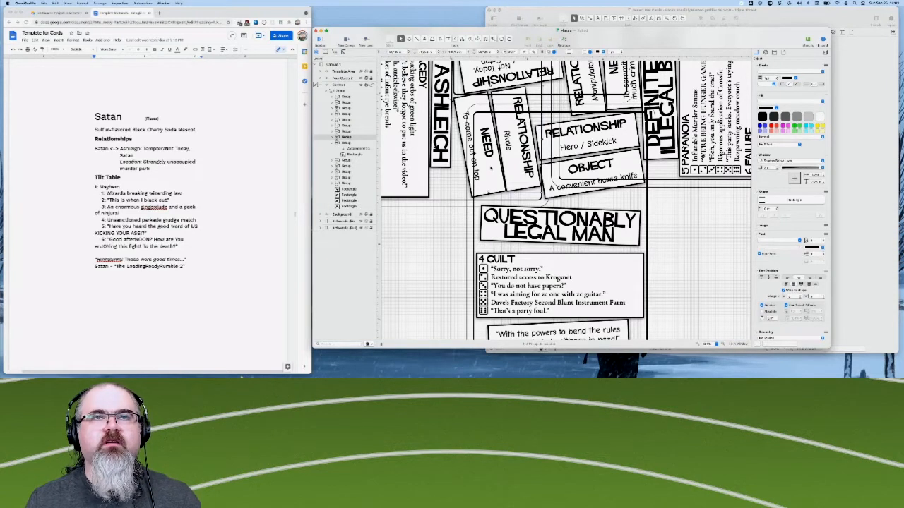
{"action": "left_click", "coordinate": [491, 167]}
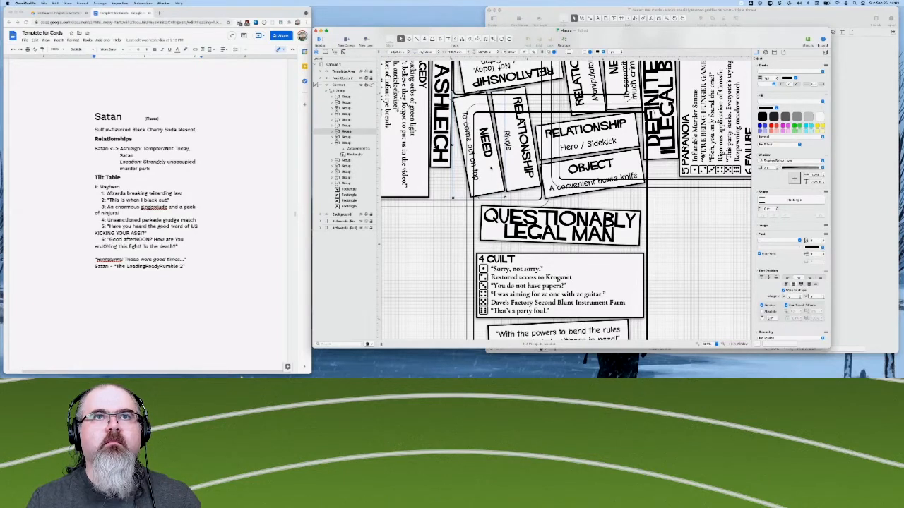
{"action": "left_click", "coordinate": [516, 155]}
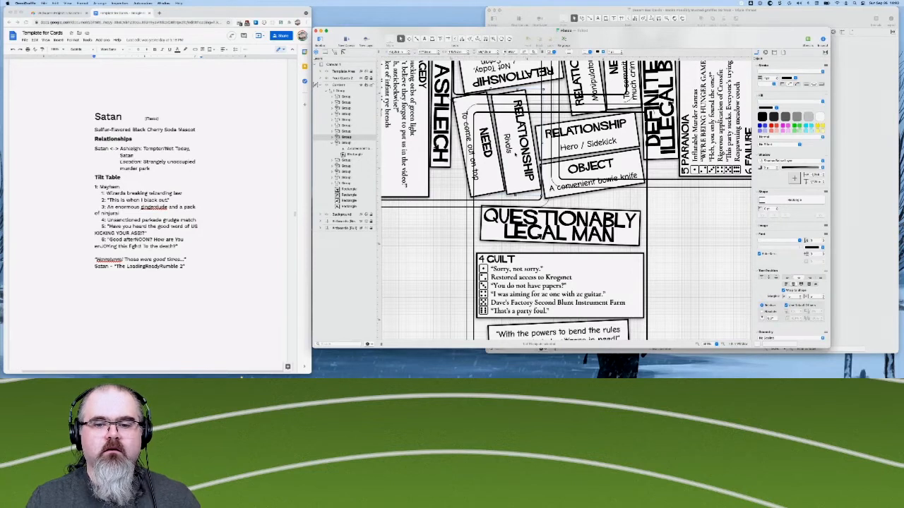
{"action": "key", "text": "Down"}
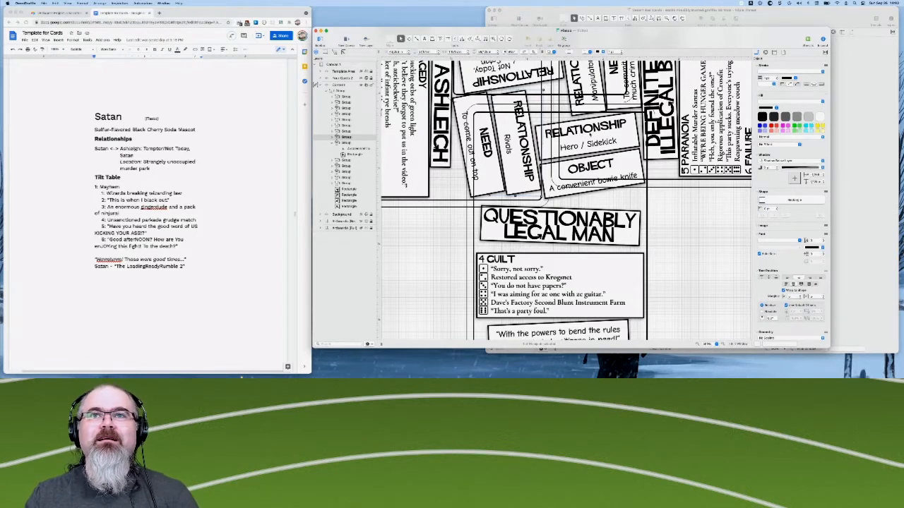
- Nudge the tilted Object box "A convenient bowie knife" down, away from the Hero / Sidekick Relationship box above it
{"action": "left_click", "coordinate": [619, 162]}
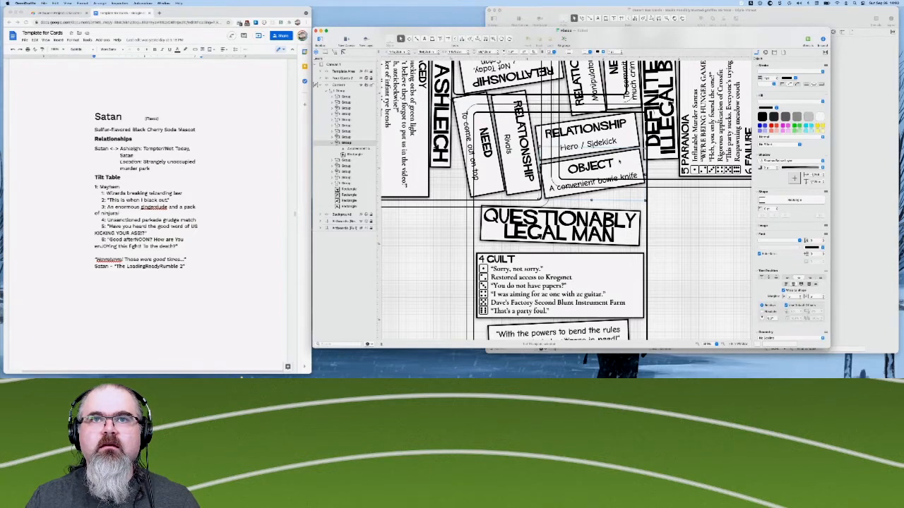
{"action": "key", "text": "Down"}
{"action": "key", "text": "Down"}
{"action": "key", "text": "Down"}
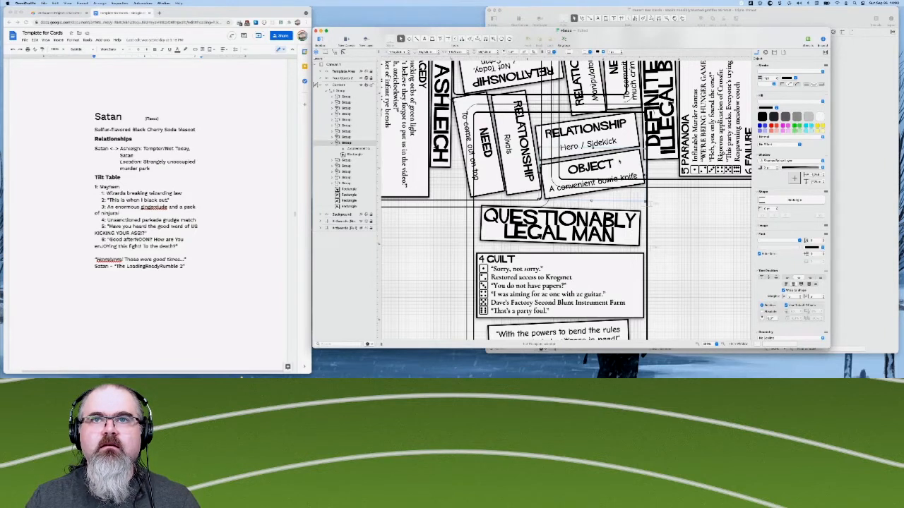
{"action": "key", "text": "Down"}
{"action": "key", "text": "Down"}
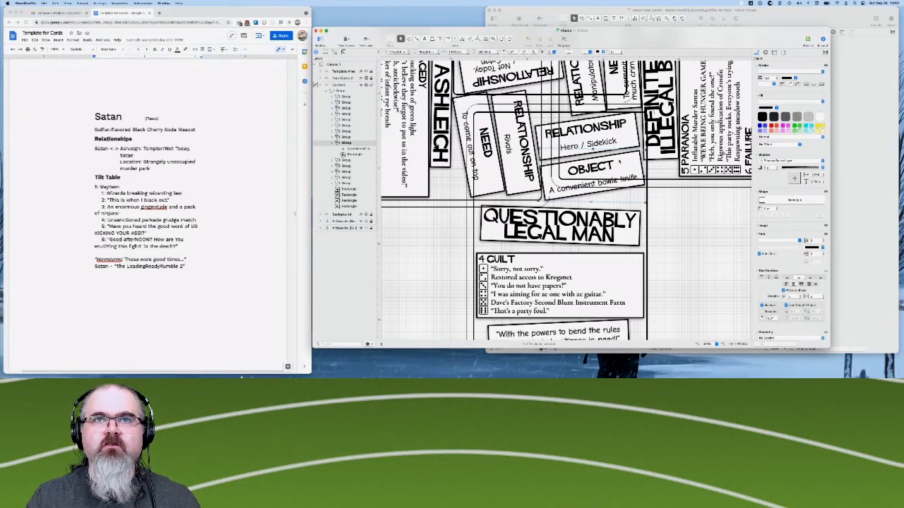
{"action": "key", "text": "Down"}
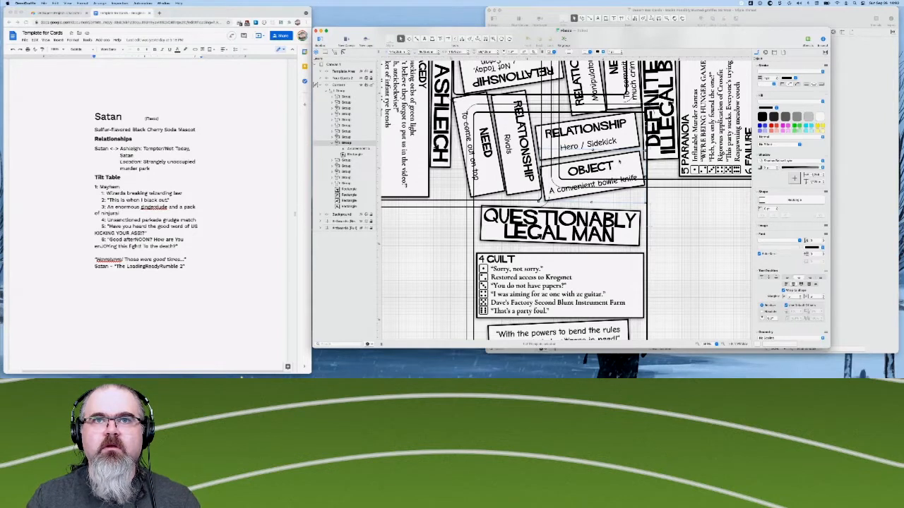
{"action": "key", "text": "Down"}
{"action": "key", "text": "Down"}
{"action": "key", "text": "Down"}
{"action": "key", "text": "Down"}
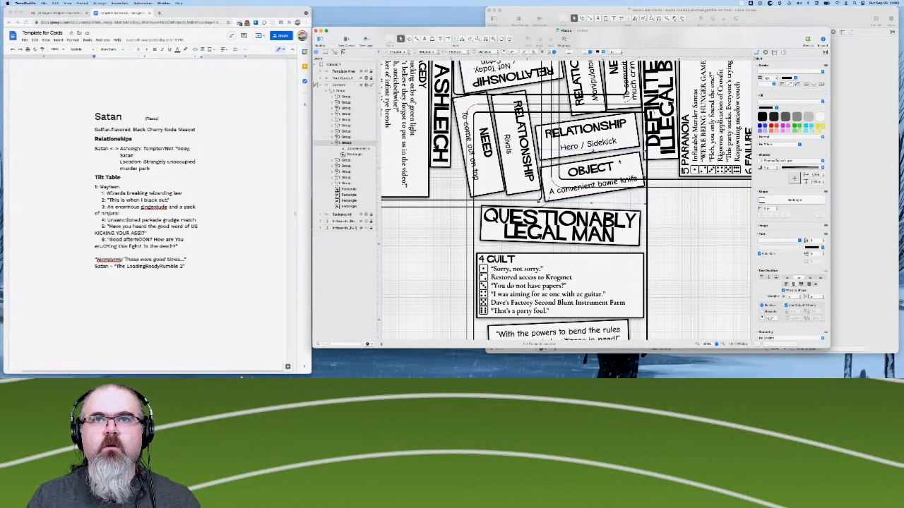
{"action": "key", "text": "Down"}
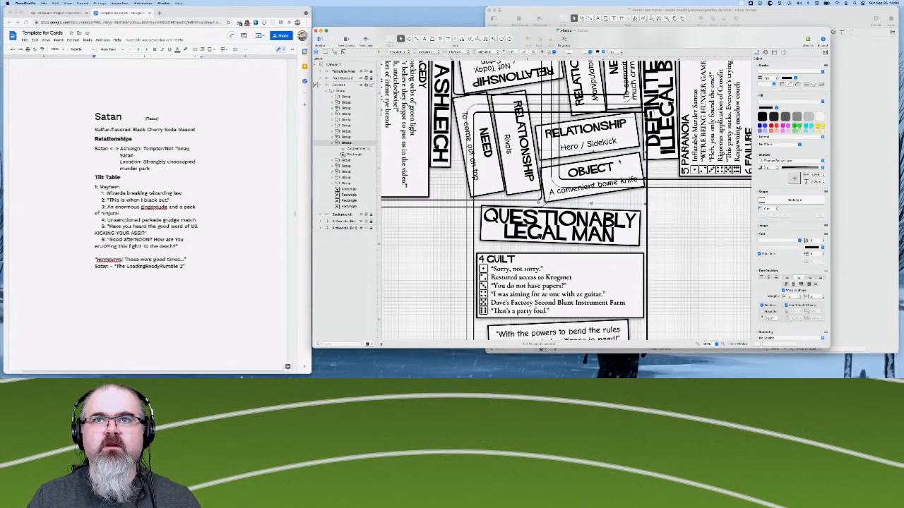
{"action": "key", "text": "Down"}
{"action": "key", "text": "Down"}
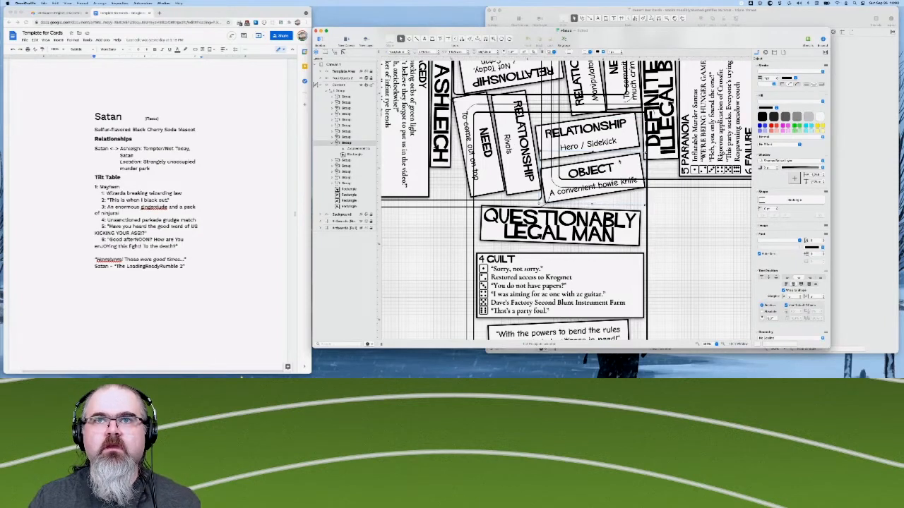
{"action": "key", "text": "Down"}
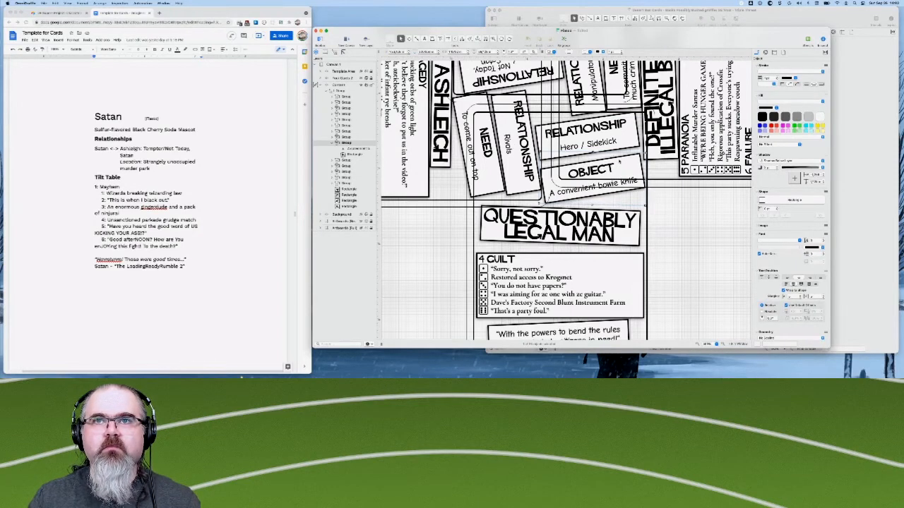
{"action": "key", "text": "Down"}
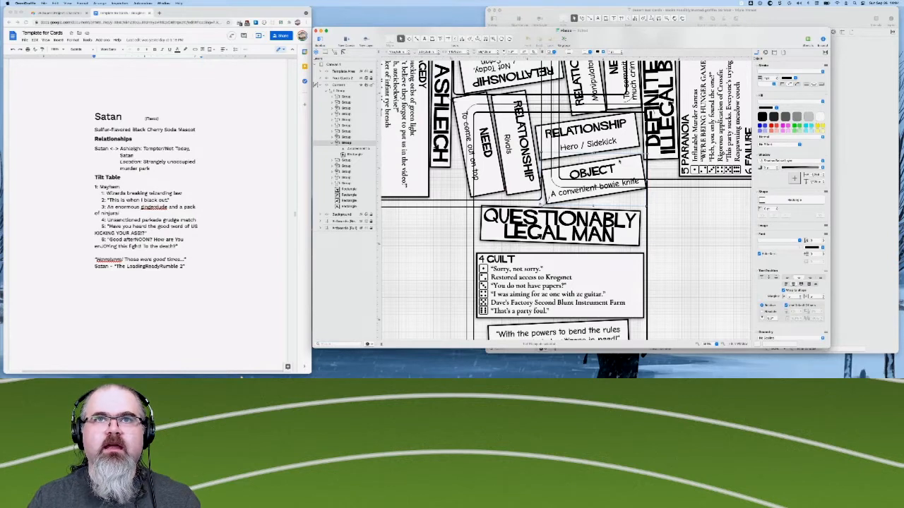
- Rotate the Hero / Sidekick Relationship box to a steeper tilt above the Object box
{"action": "left_click", "coordinate": [596, 134]}
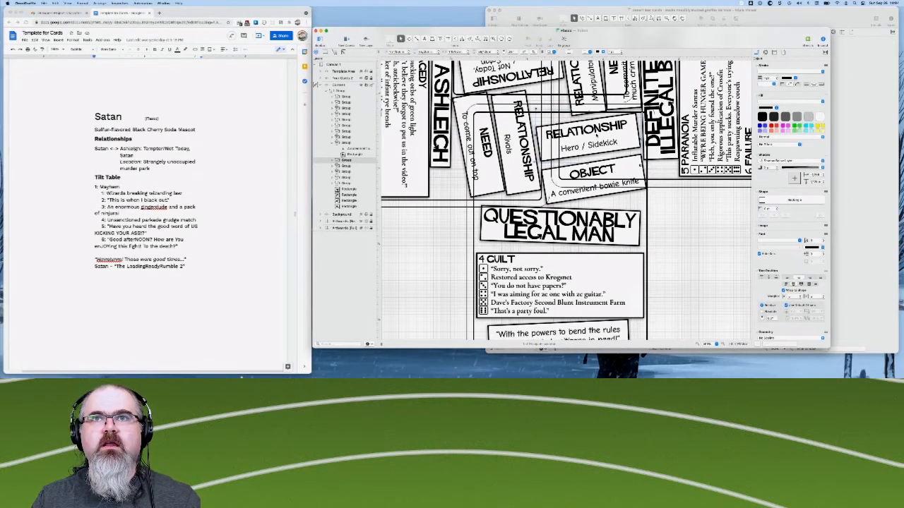
{"action": "scroll", "coordinate": [763, 300], "scroll_direction": "down", "scroll_amount": 5}
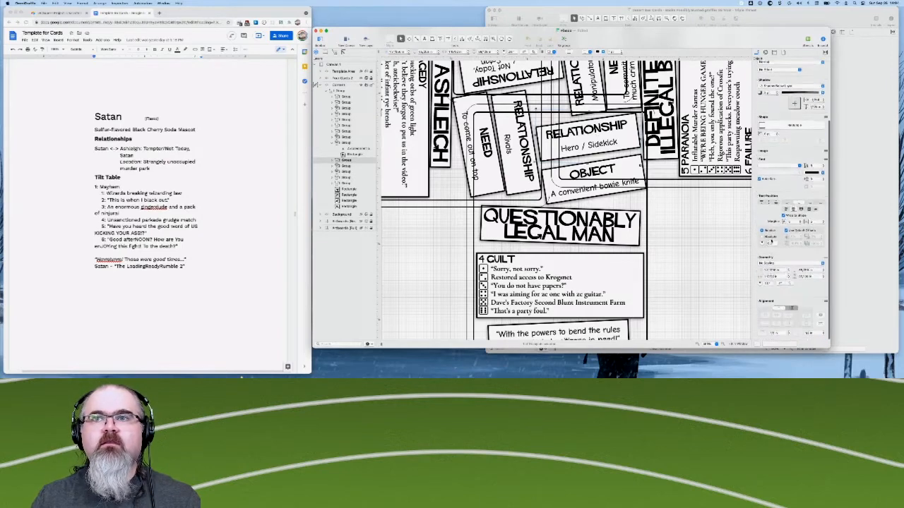
{"action": "double_click", "coordinate": [766, 285]}
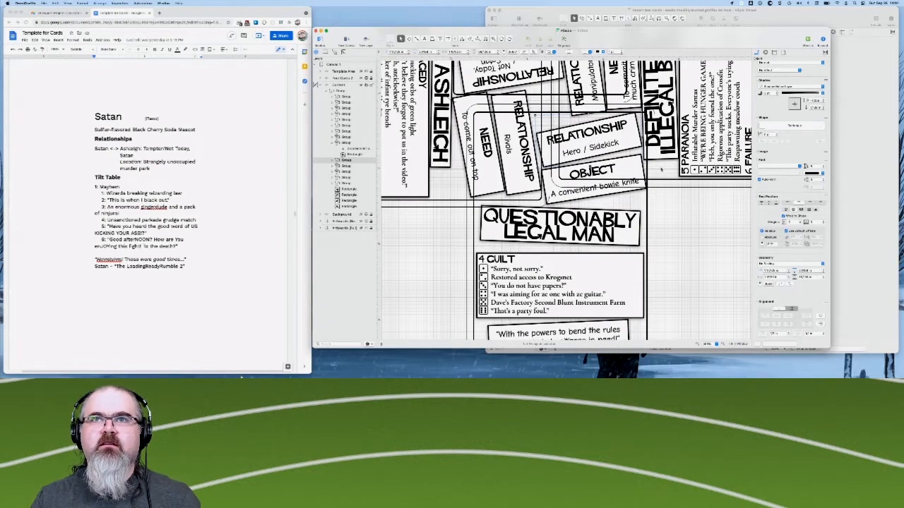
- Nudge the Manipulator / Victim? Relationship box up, away from the Hero / Sidekick box
{"action": "scroll", "coordinate": [565, 199], "scroll_direction": "up", "scroll_amount": 3}
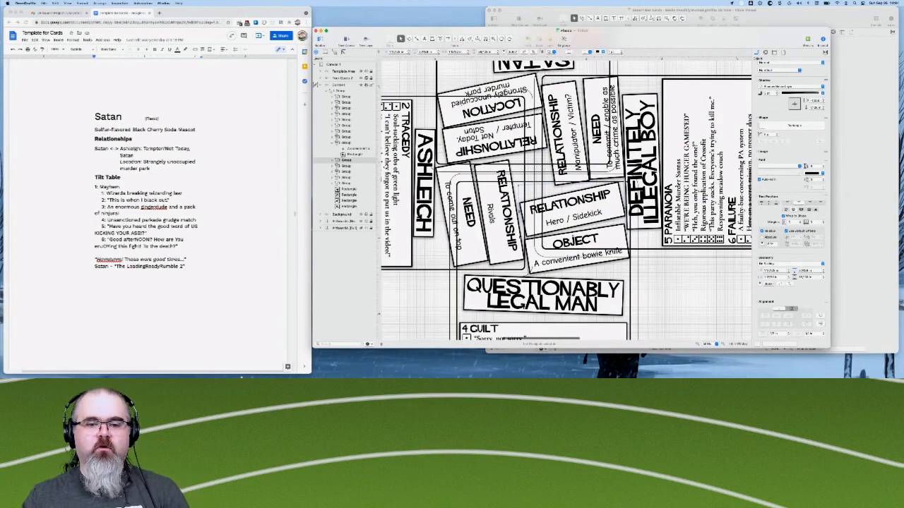
{"action": "scroll", "coordinate": [565, 200], "scroll_direction": "up", "scroll_amount": 2}
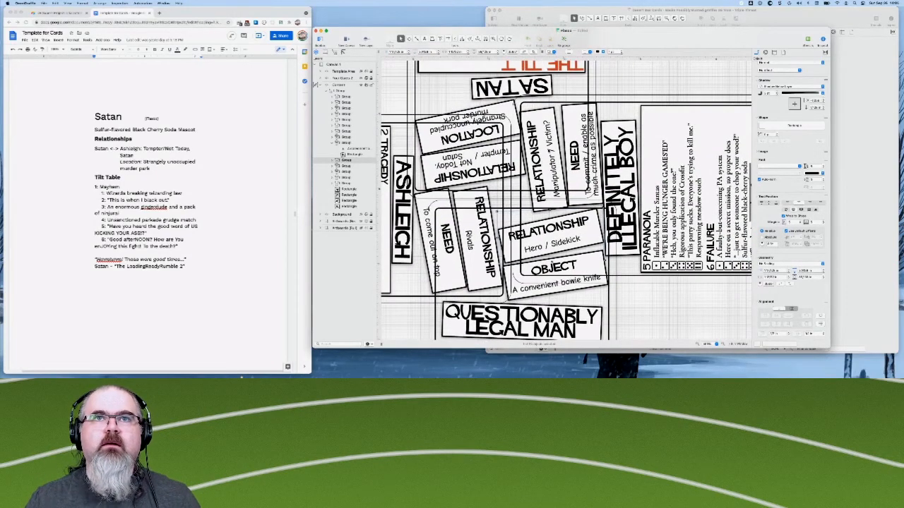
{"action": "left_click", "coordinate": [557, 146]}
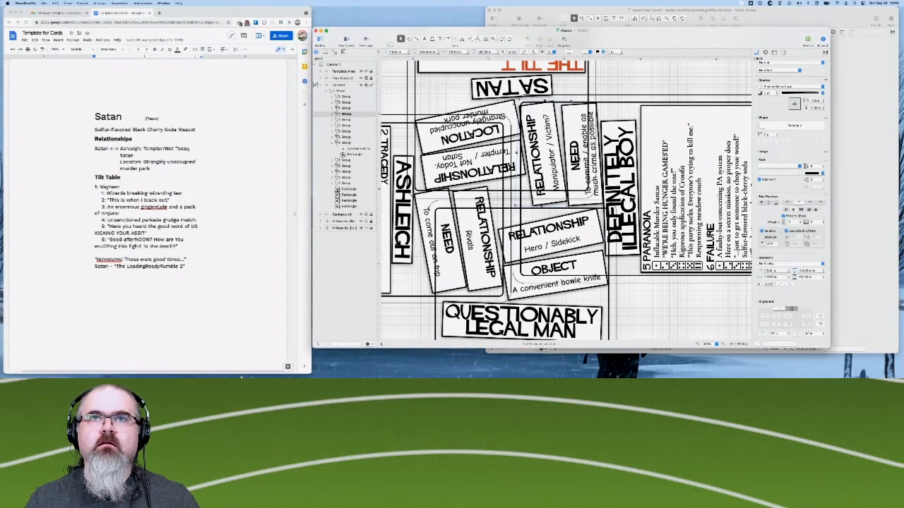
- Nudge the Definitely Illegal Boy Need box slightly up beside the Manipulator / Victim? Relationship box
{"action": "left_click", "coordinate": [582, 157]}
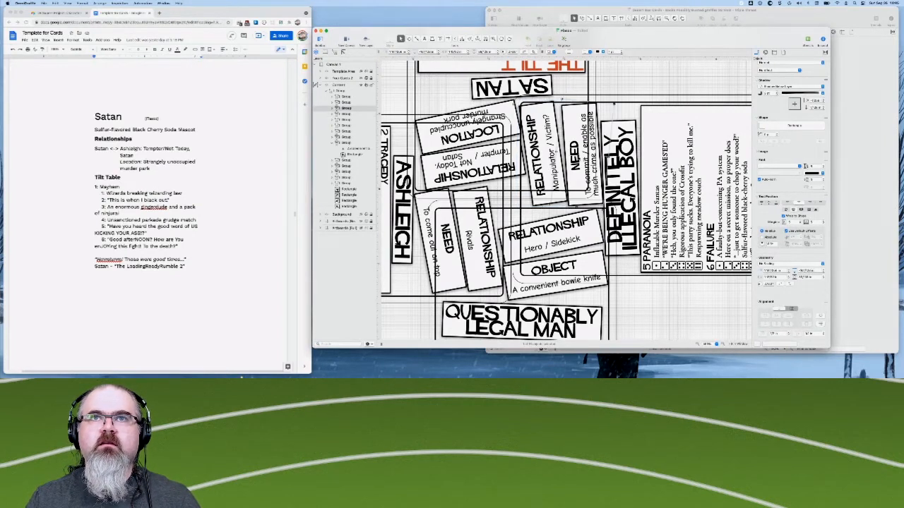
{"action": "key", "text": "Up"}
{"action": "key", "text": "Up"}
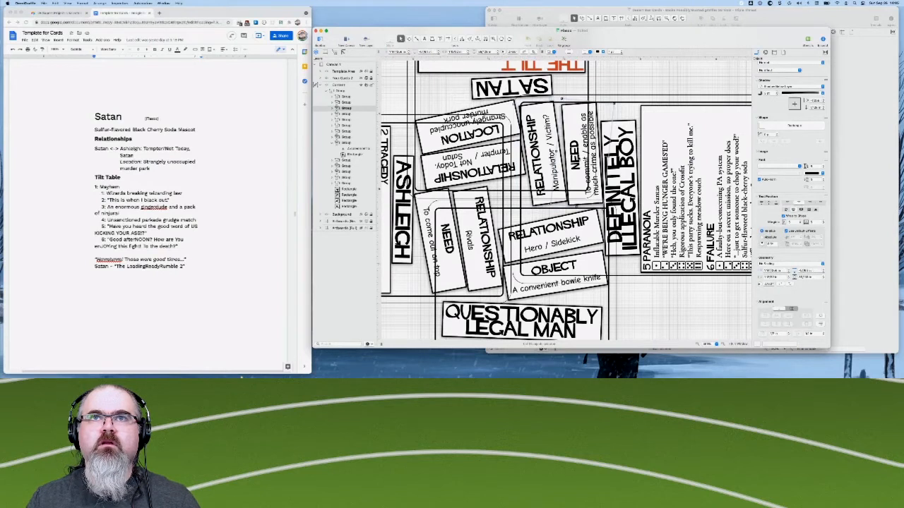
{"action": "key", "text": "Up"}
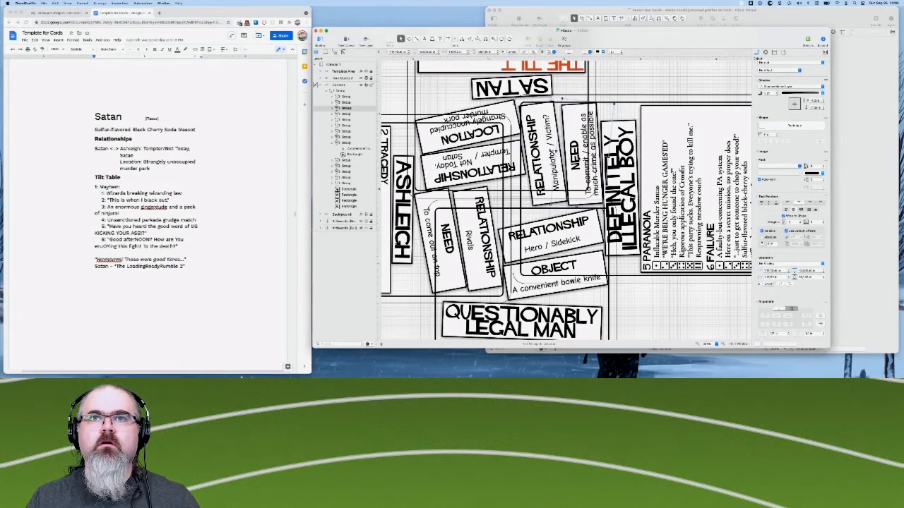
{"action": "key", "text": "Up"}
{"action": "key", "text": "Up"}
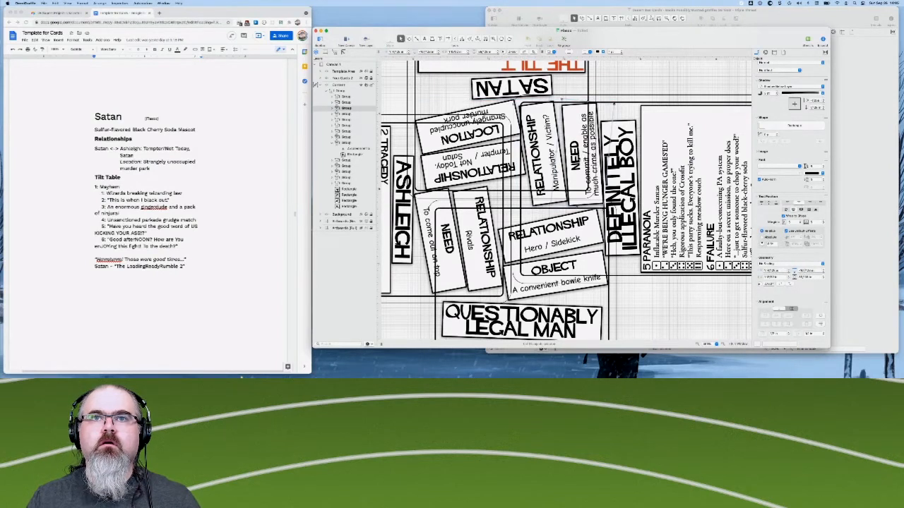
{"action": "key", "text": "Up"}
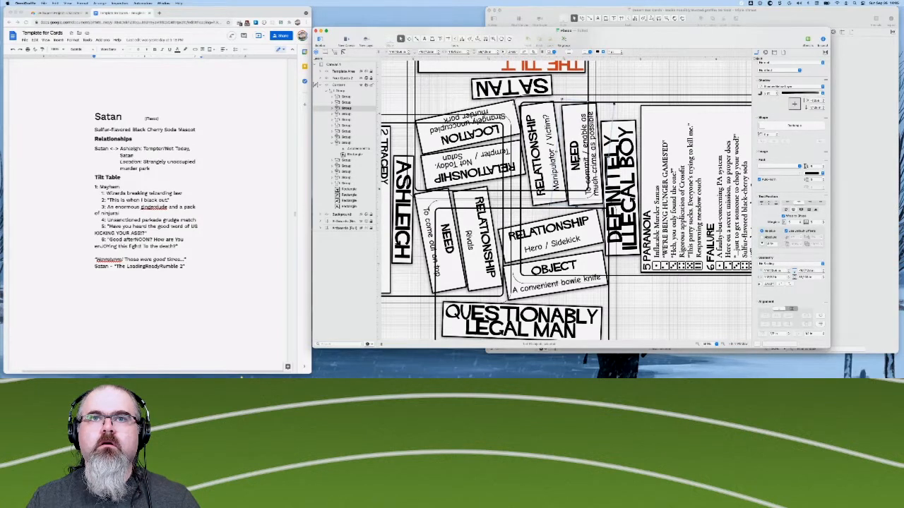
{"action": "key", "text": "Up"}
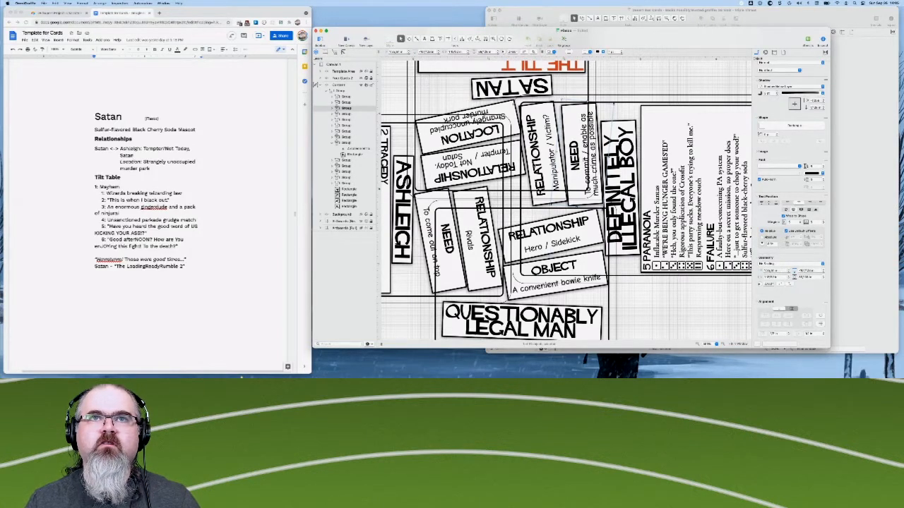
- Fine-tune the Manipulator / Victim? Relationship box with another slight nudge up
{"action": "left_click", "coordinate": [544, 154]}
{"action": "key", "text": "Up"}
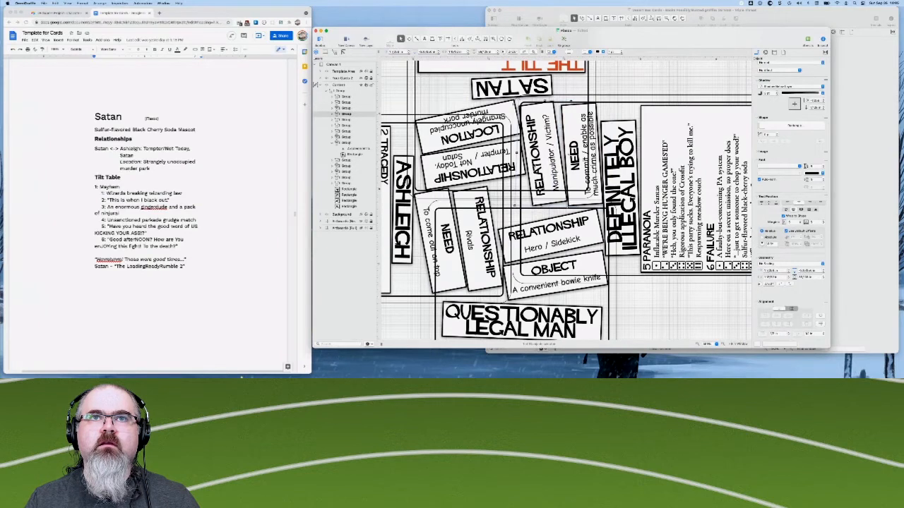
{"action": "key", "text": "Up"}
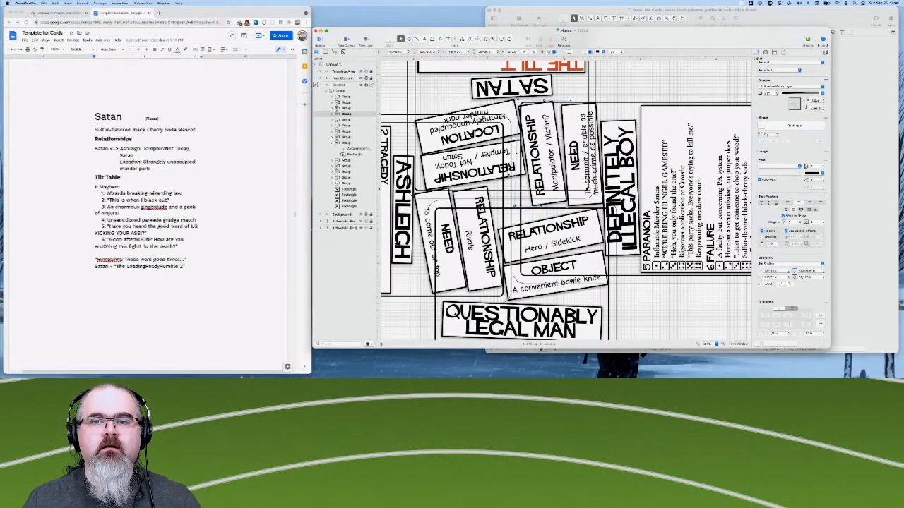
- Clear the selection and examine the spacing of the central boxes and the Questionably Legal Man card against the card outlines
{"action": "left_click", "coordinate": [396, 95]}
{"action": "scroll", "coordinate": [399, 99], "scroll_direction": "down", "scroll_amount": 1}
{"action": "scroll", "coordinate": [407, 127], "scroll_direction": "up", "scroll_amount": 1}
{"action": "scroll", "coordinate": [424, 142], "scroll_direction": "up", "scroll_amount": 1}
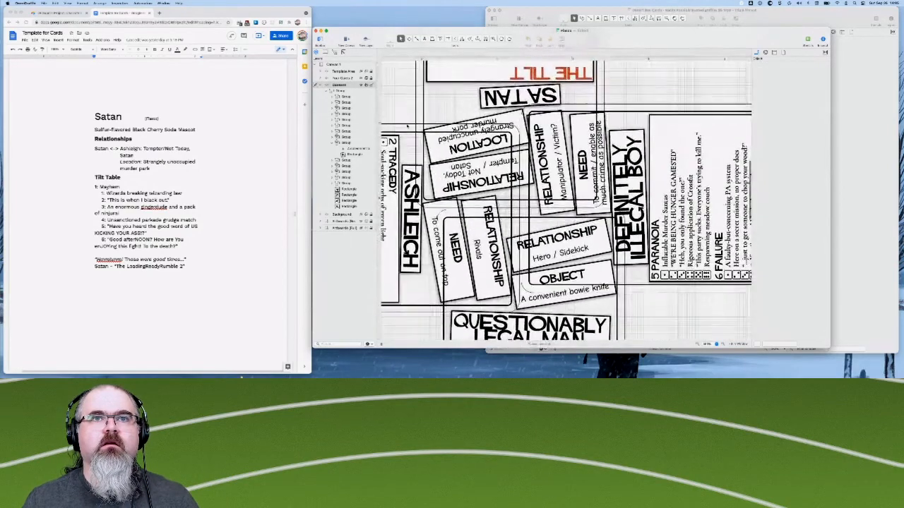
{"action": "scroll", "coordinate": [485, 187], "scroll_direction": "down", "scroll_amount": 2}
{"action": "scroll", "coordinate": [565, 199], "scroll_direction": "left", "scroll_amount": 2}
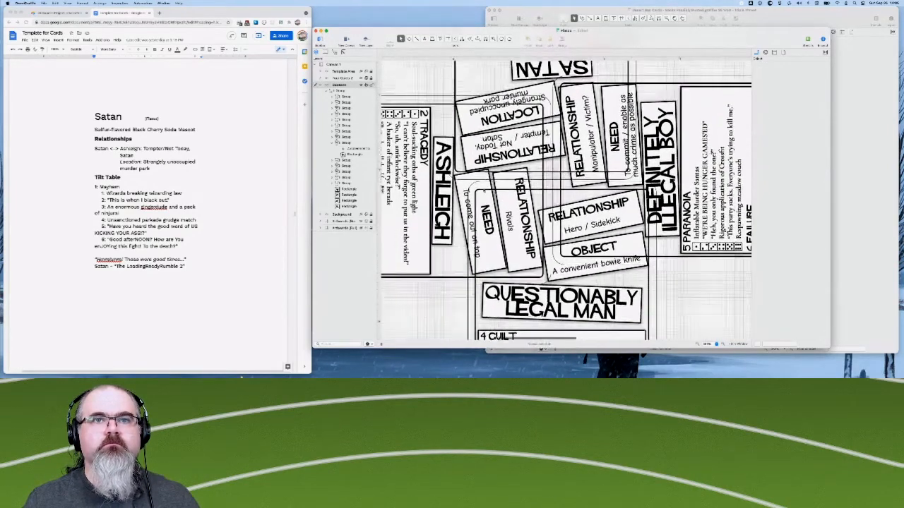
{"action": "scroll", "coordinate": [565, 199], "scroll_direction": "up", "scroll_amount": 2}
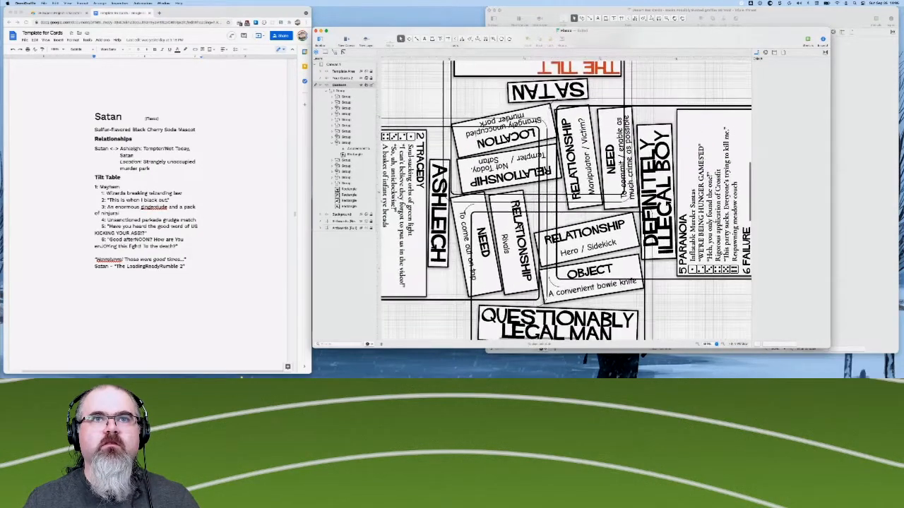
{"action": "scroll", "coordinate": [565, 199], "scroll_direction": "down", "scroll_amount": 1}
{"action": "scroll", "coordinate": [516, 229], "scroll_direction": "down", "scroll_amount": 5}
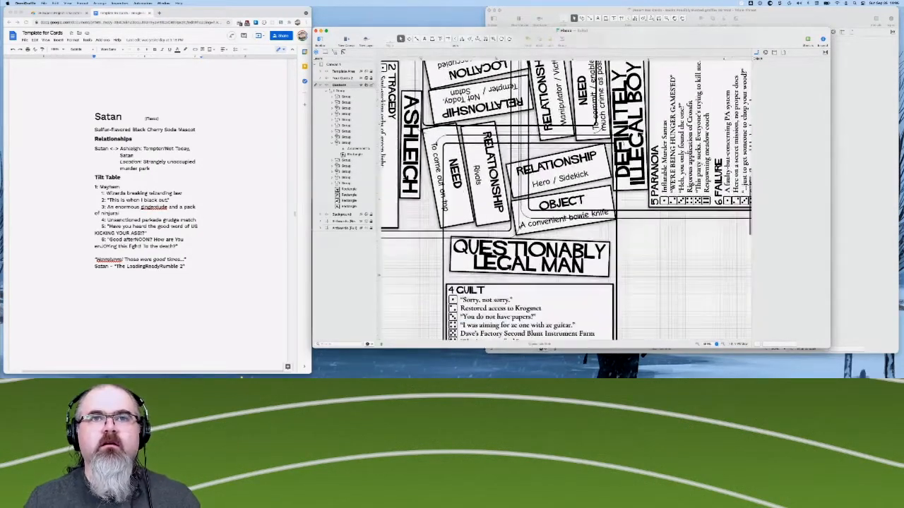
{"action": "scroll", "coordinate": [523, 240], "scroll_direction": "down", "scroll_amount": 1}
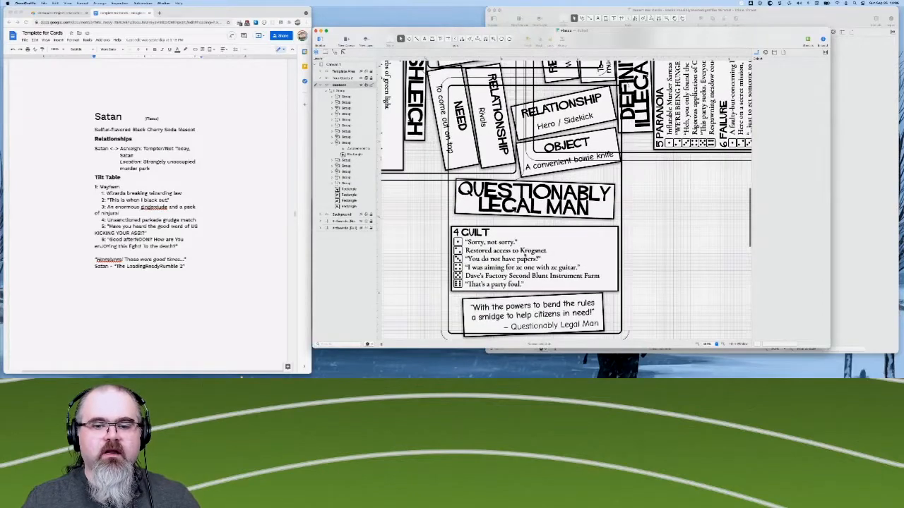
- Nudge the Guilt table on the Questionably Legal Man card slightly up toward the title box
{"action": "scroll", "coordinate": [535, 256], "scroll_direction": "down", "scroll_amount": 4}
{"action": "scroll", "coordinate": [510, 258], "scroll_direction": "up", "scroll_amount": 10}
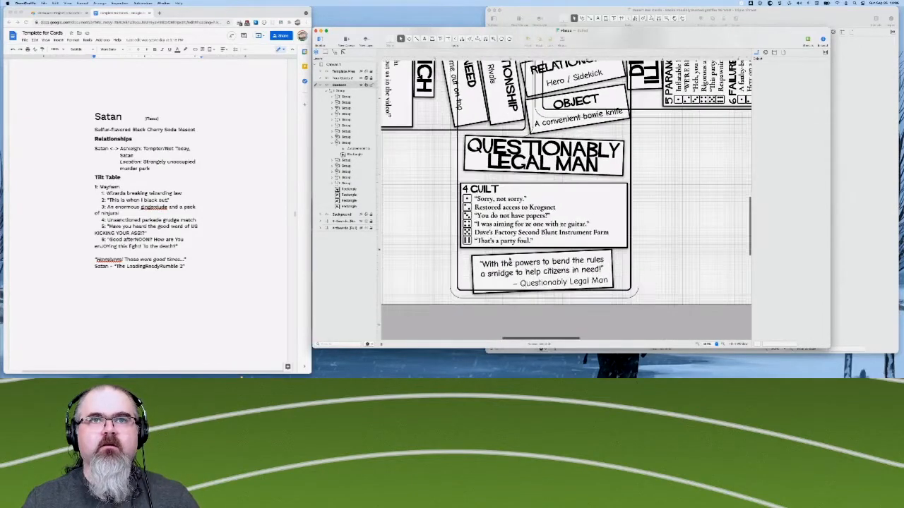
{"action": "scroll", "coordinate": [565, 200], "scroll_direction": "up", "scroll_amount": 5}
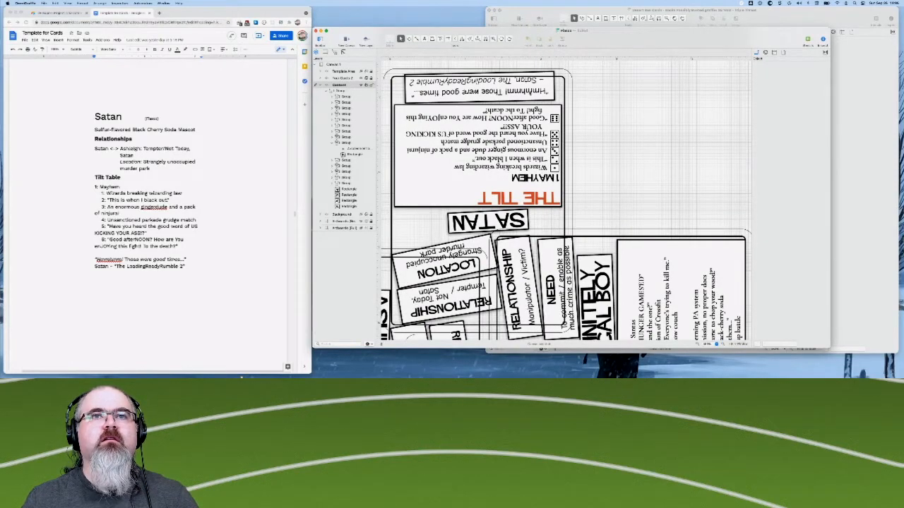
{"action": "left_click", "coordinate": [488, 222]}
{"action": "scroll", "coordinate": [565, 200], "scroll_direction": "down", "scroll_amount": 10}
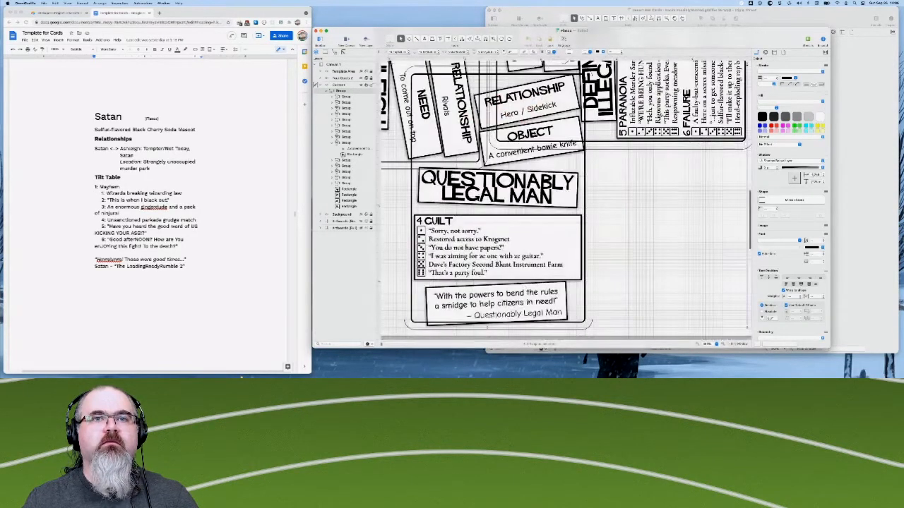
{"action": "left_click", "coordinate": [528, 302]}
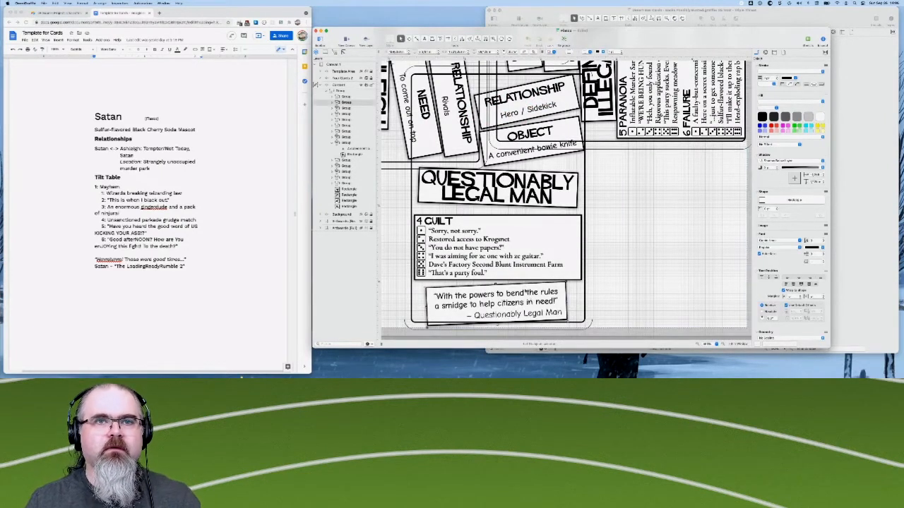
{"action": "left_click", "coordinate": [532, 259]}
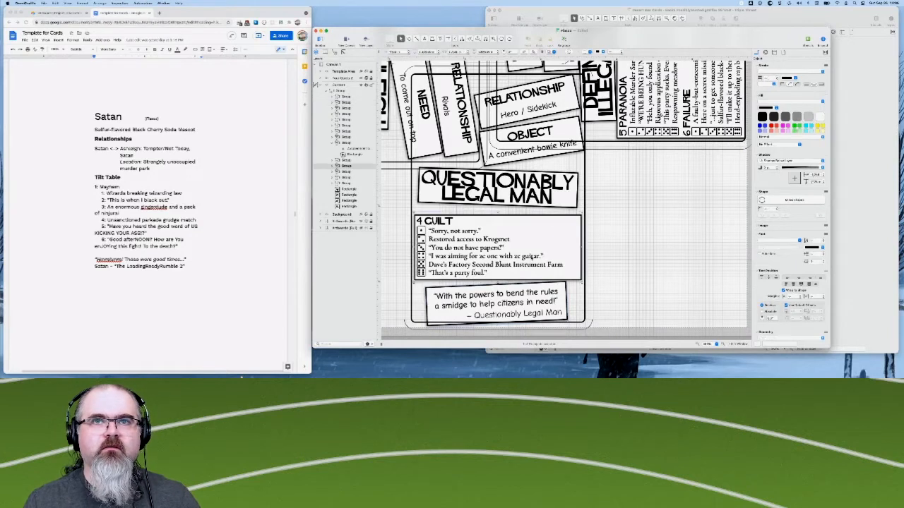
{"action": "key", "text": "Up"}
{"action": "key", "text": "Up"}
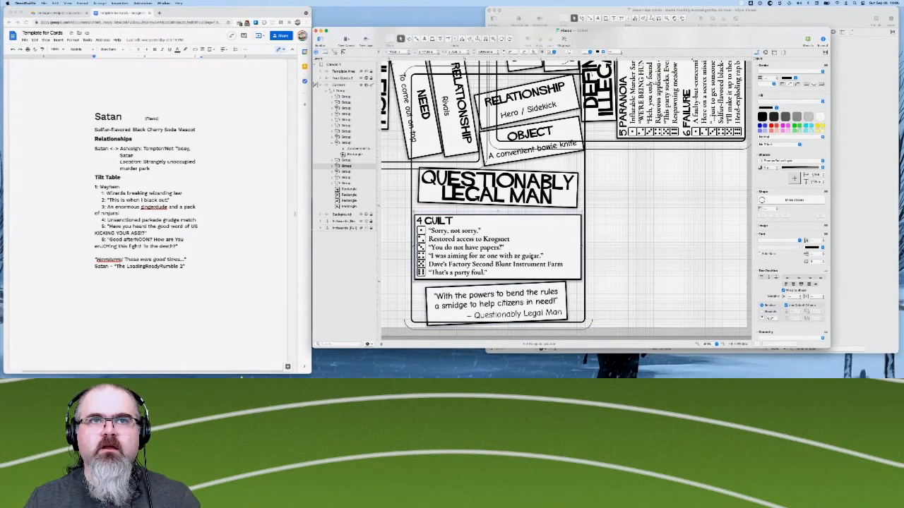
{"action": "key", "text": "Up"}
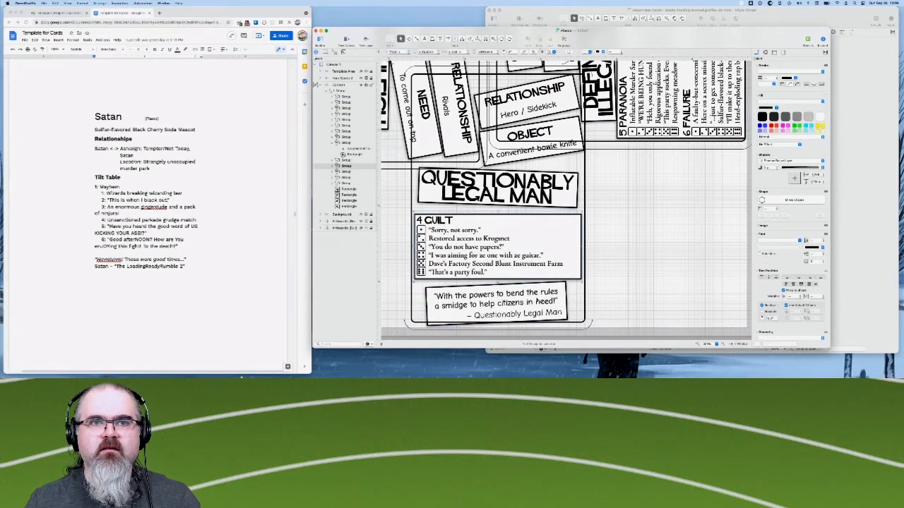
- Nudge the Questionably Legal Man quote box up, away from the card's lower outline
{"action": "left_click", "coordinate": [537, 302]}
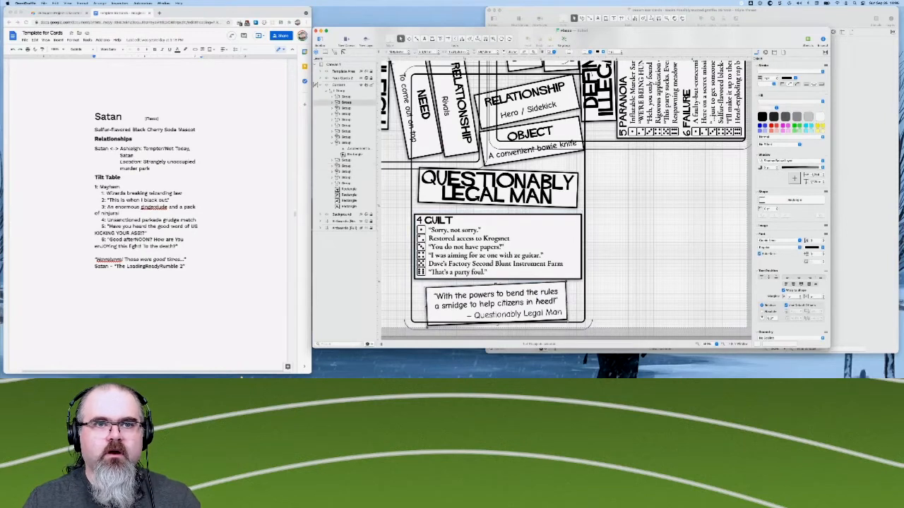
{"action": "key", "text": "Up"}
{"action": "key", "text": "Up"}
{"action": "key", "text": "Up"}
{"action": "key", "text": "Up"}
{"action": "key", "text": "Up"}
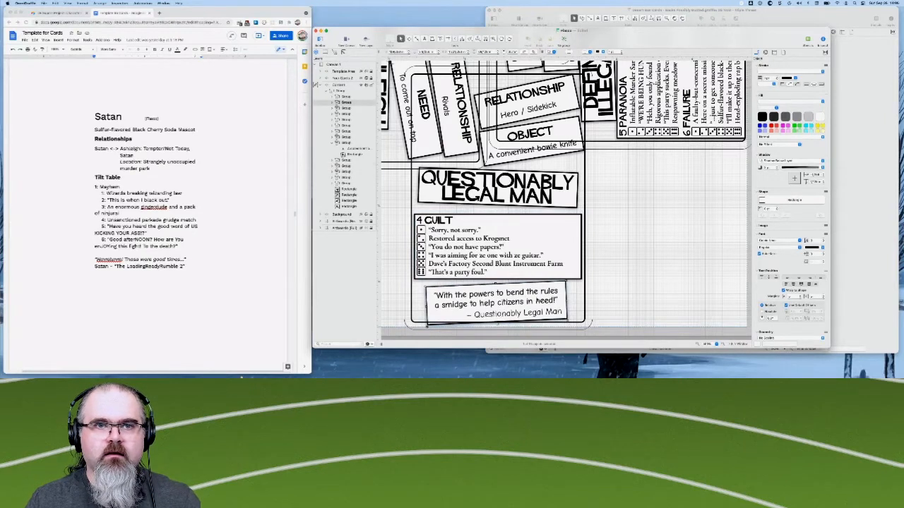
{"action": "key", "text": "Up"}
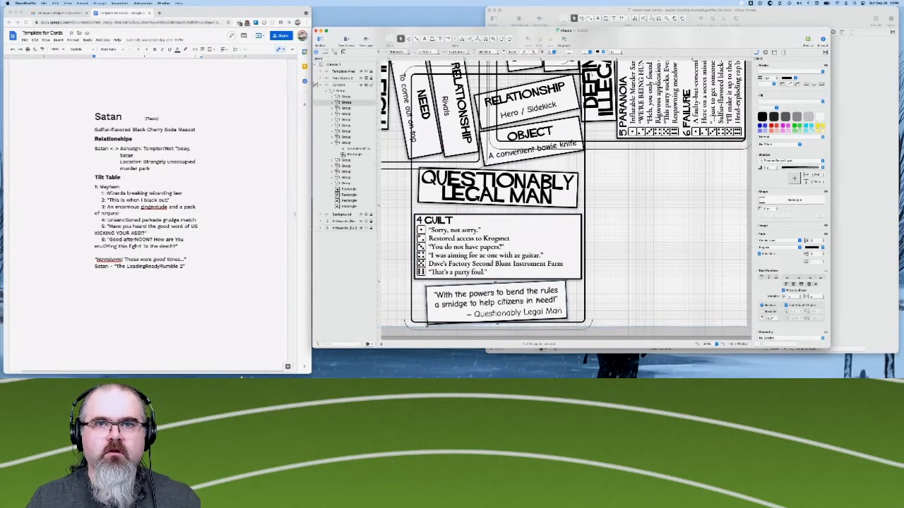
{"action": "key", "text": "Up"}
{"action": "key", "text": "Up"}
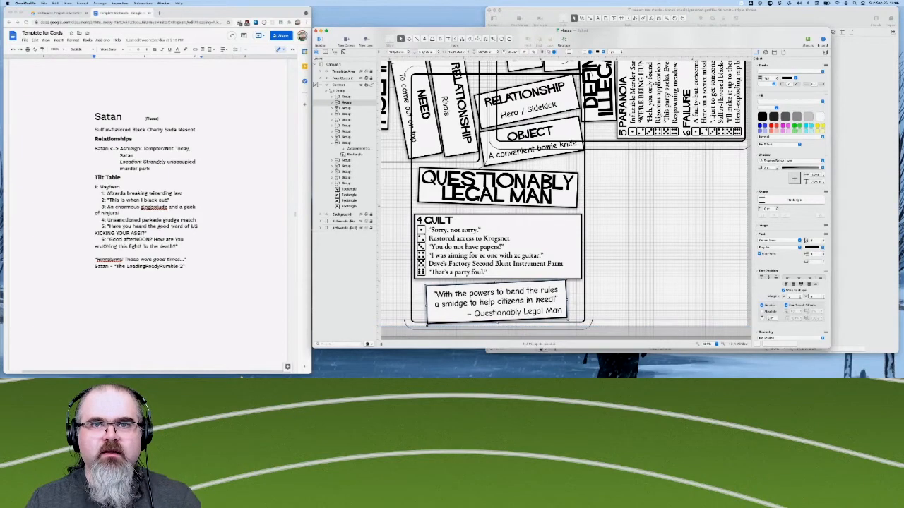
{"action": "key", "text": "Up"}
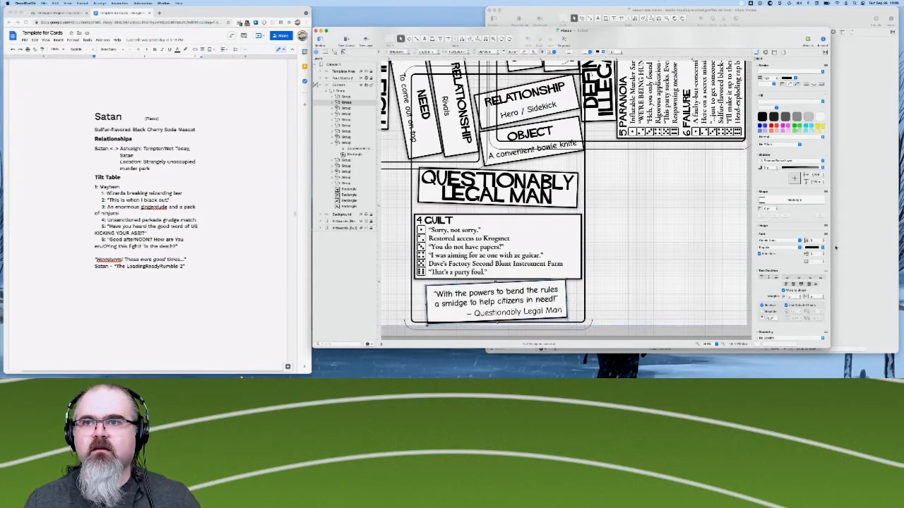
- Reduce the tilt of the Questionably Legal Man quote box slightly and fine-tune its vertical position below the Guilt table
{"action": "scroll", "coordinate": [812, 254], "scroll_direction": "down", "scroll_amount": 5}
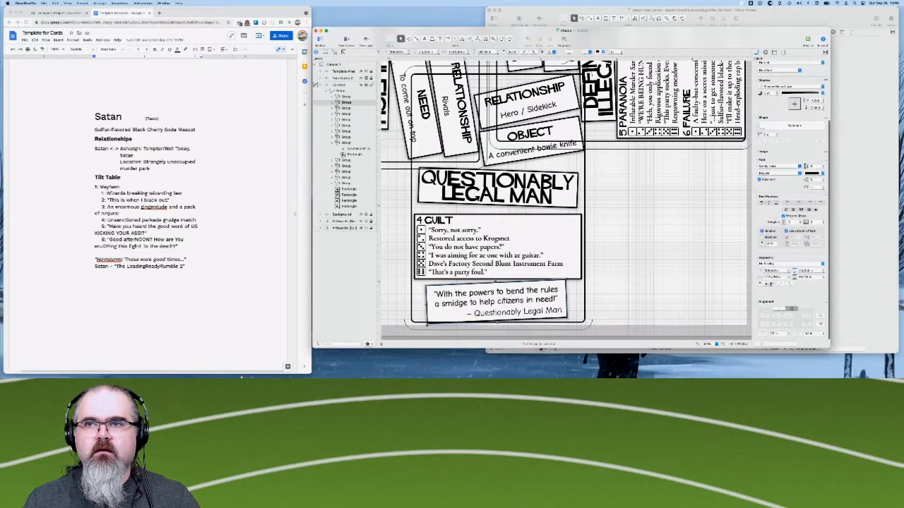
{"action": "key", "text": "Down"}
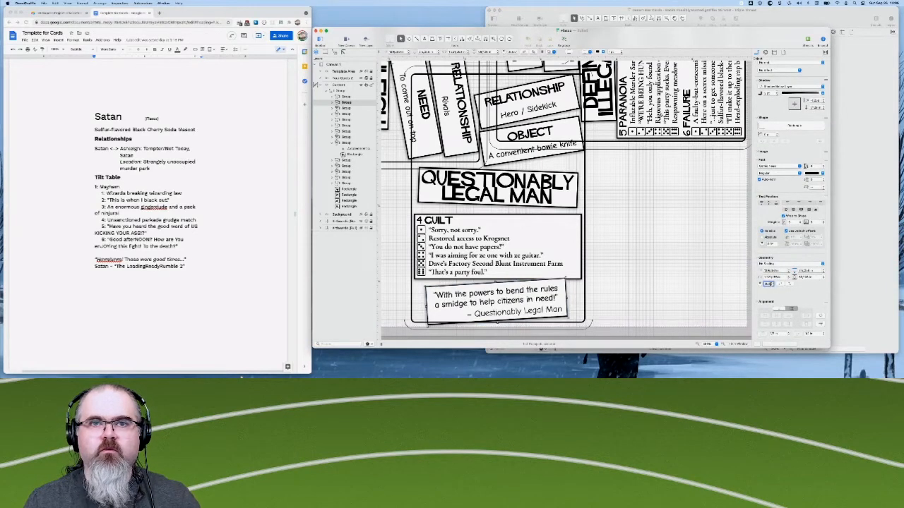
{"action": "key", "text": "Up"}
{"action": "key", "text": "Up"}
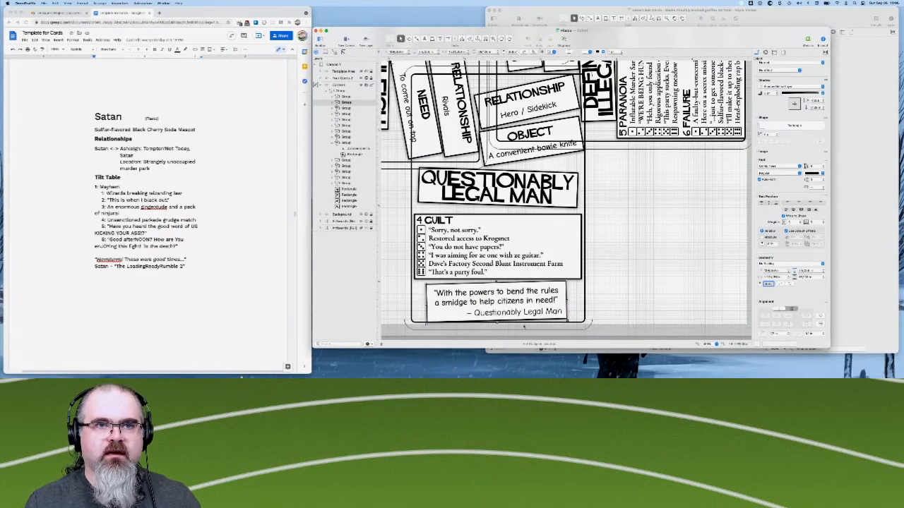
{"action": "key", "text": "Up"}
{"action": "key", "text": "Up"}
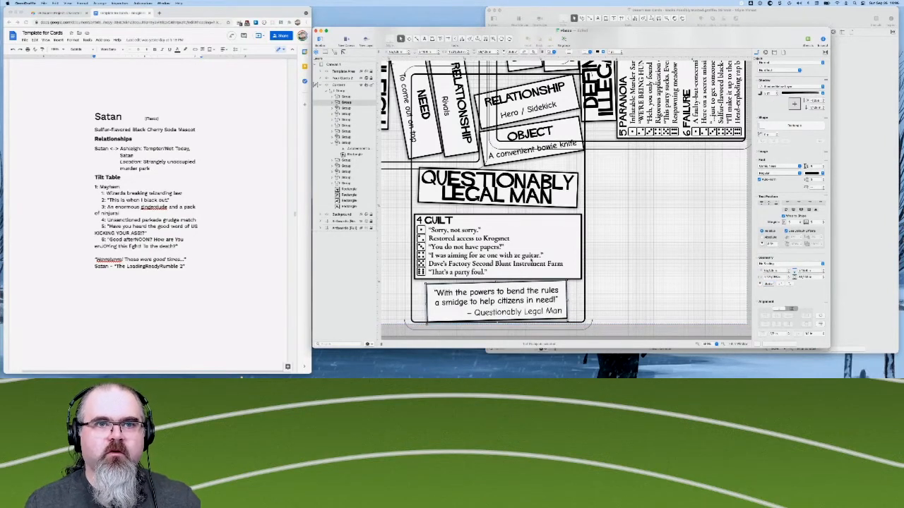
- Nudge the Guilt table further up to even out the gaps to the title box and the quote box
{"action": "left_click", "coordinate": [532, 261]}
{"action": "key", "text": "Up"}
{"action": "key", "text": "Up"}
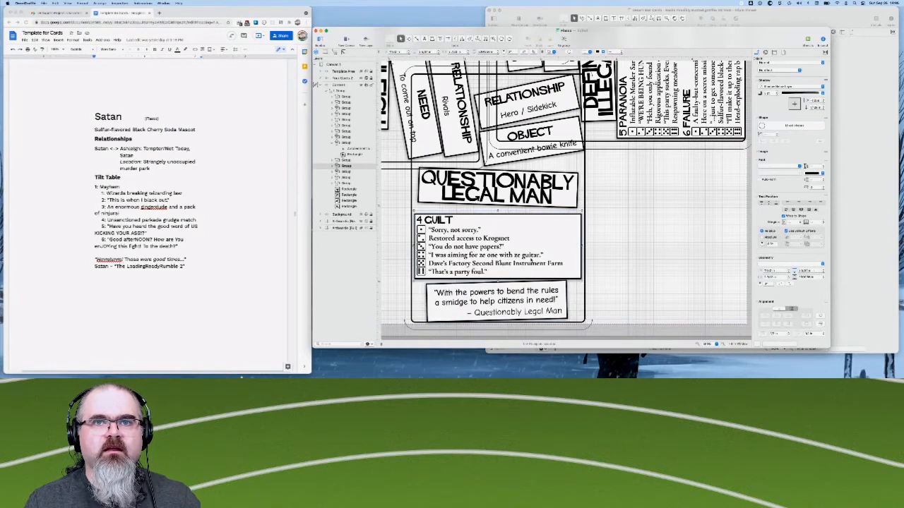
{"action": "key", "text": "Up"}
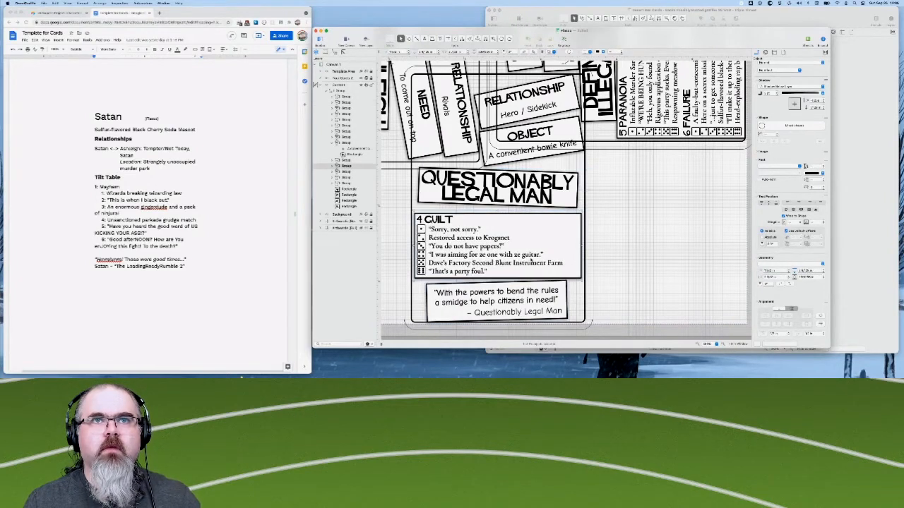
{"action": "key", "text": "Up"}
{"action": "key", "text": "Up"}
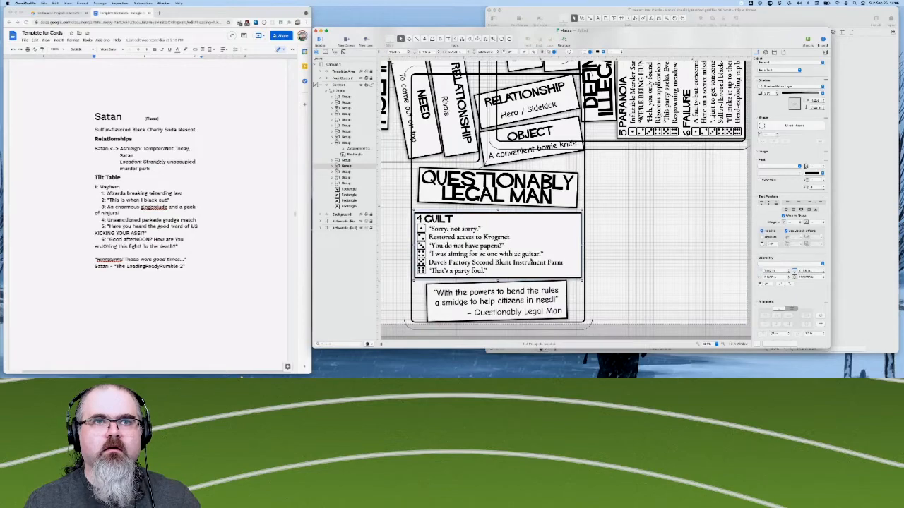
{"action": "key", "text": "Up"}
- Shift the Satan title box slightly left and nudge the Mayhem tilt table slightly down toward it
{"action": "scroll", "coordinate": [565, 198], "scroll_direction": "up", "scroll_amount": 4}
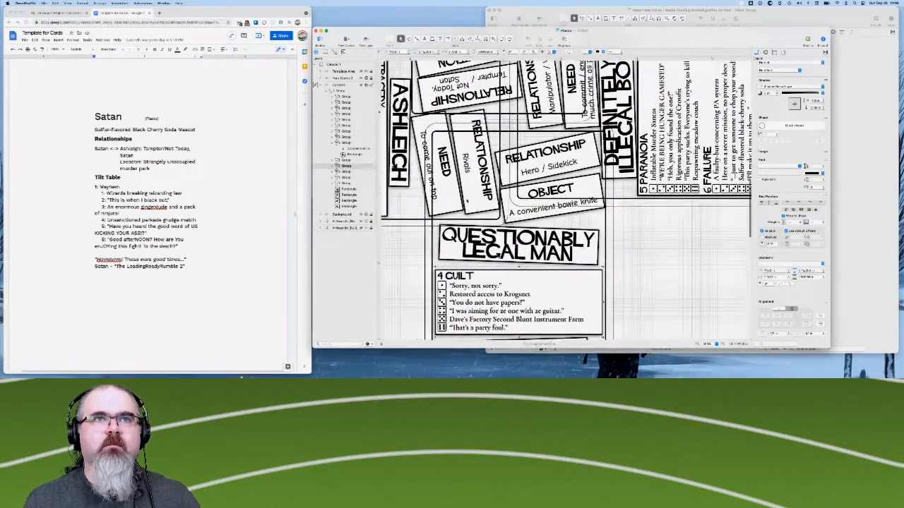
{"action": "scroll", "coordinate": [466, 201], "scroll_direction": "up", "scroll_amount": 10}
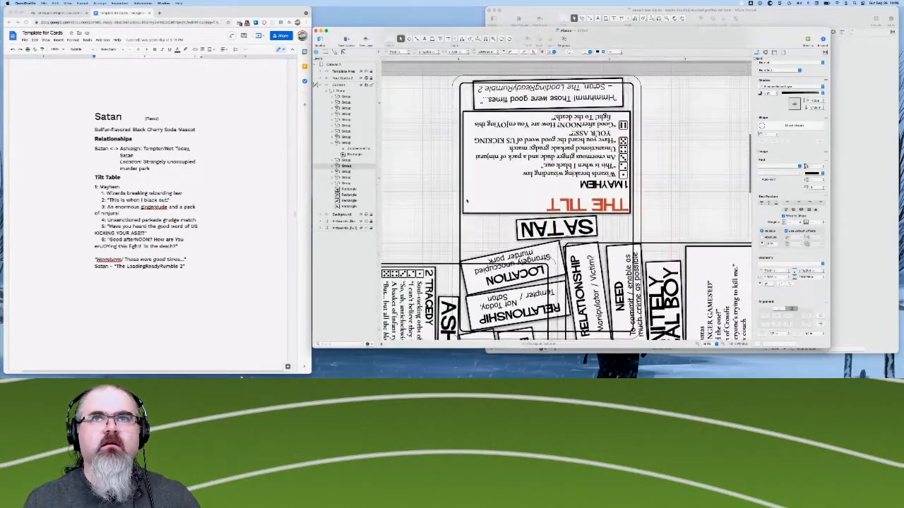
{"action": "scroll", "coordinate": [508, 222], "scroll_direction": "down", "scroll_amount": 1}
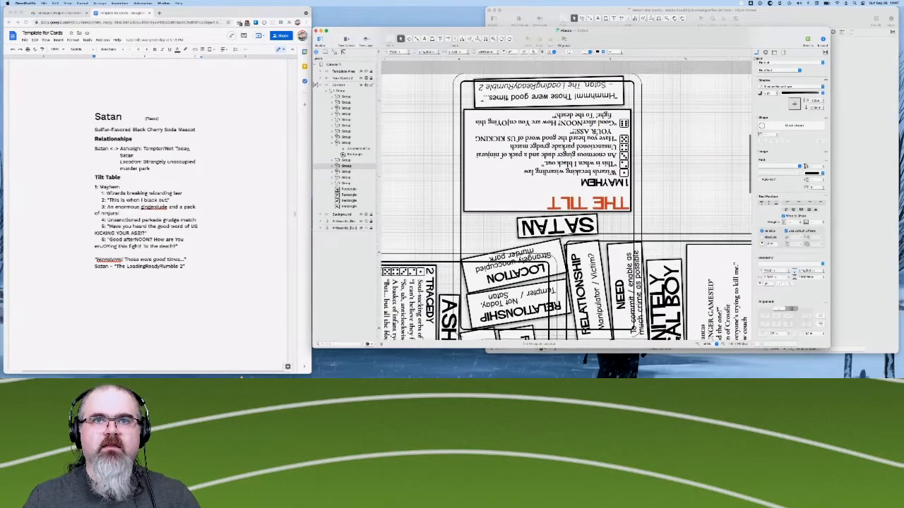
{"action": "left_click", "coordinate": [541, 229]}
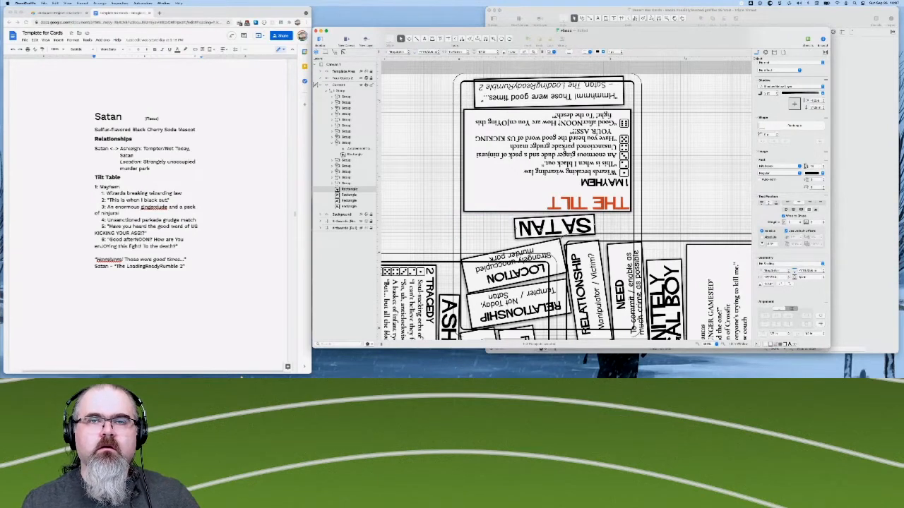
{"action": "left_click", "coordinate": [547, 160]}
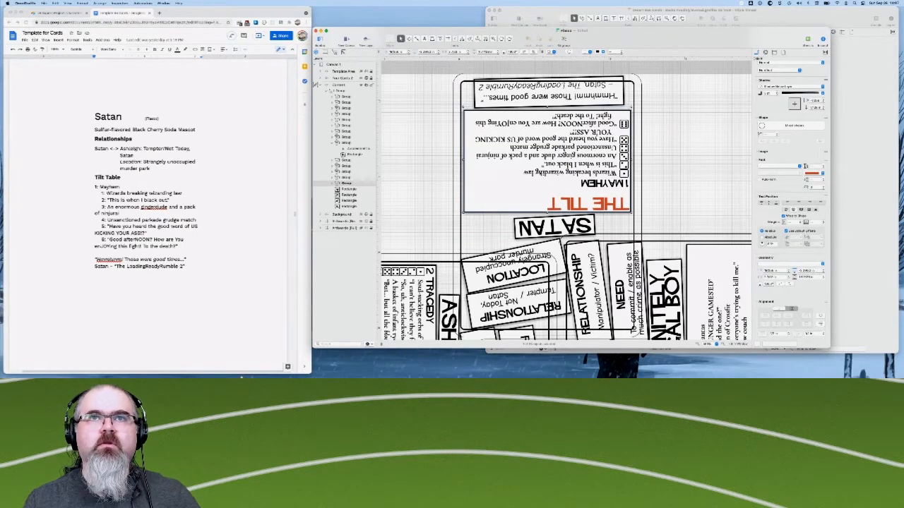
- Straighten the background rectangle inside the Satan quote group by setting its rotation to 180 degrees
{"action": "left_click", "coordinate": [563, 99]}
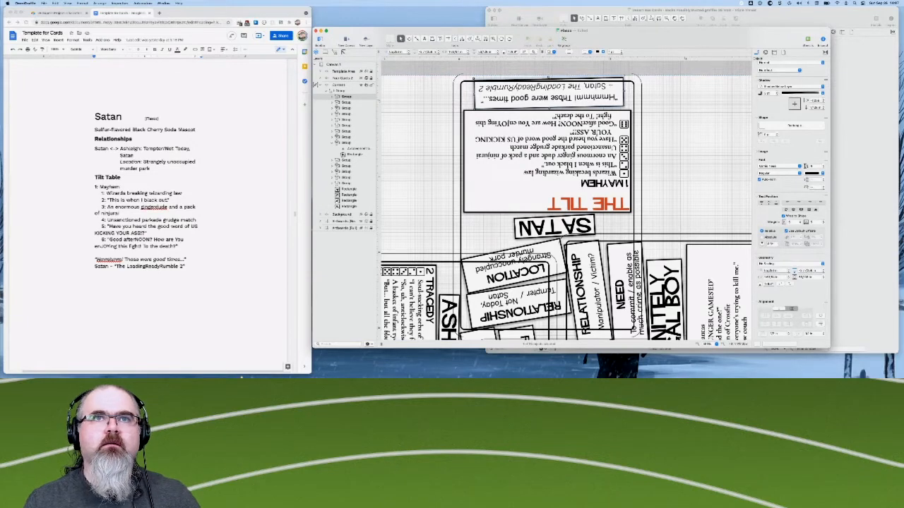
{"action": "scroll", "coordinate": [536, 225], "scroll_direction": "up", "scroll_amount": 4}
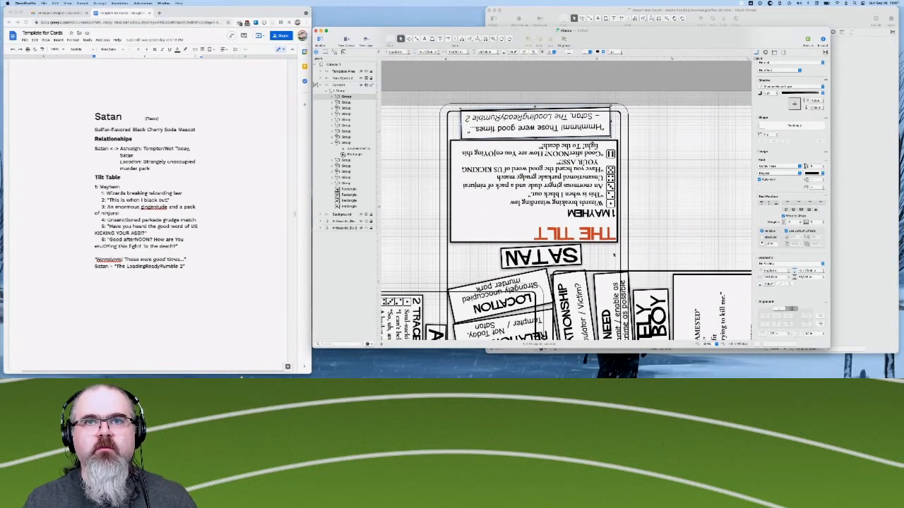
{"action": "scroll", "coordinate": [595, 222], "scroll_direction": "up", "scroll_amount": 1}
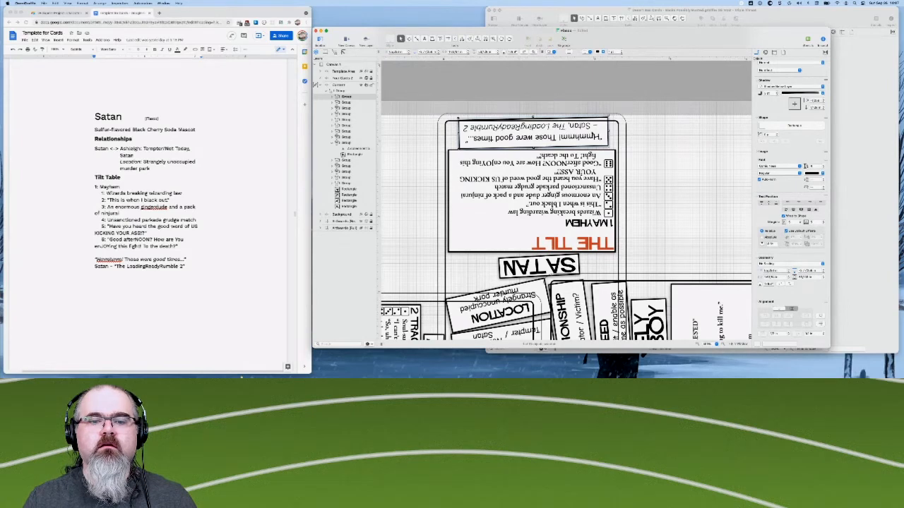
{"action": "scroll", "coordinate": [565, 226], "scroll_direction": "up", "scroll_amount": 1}
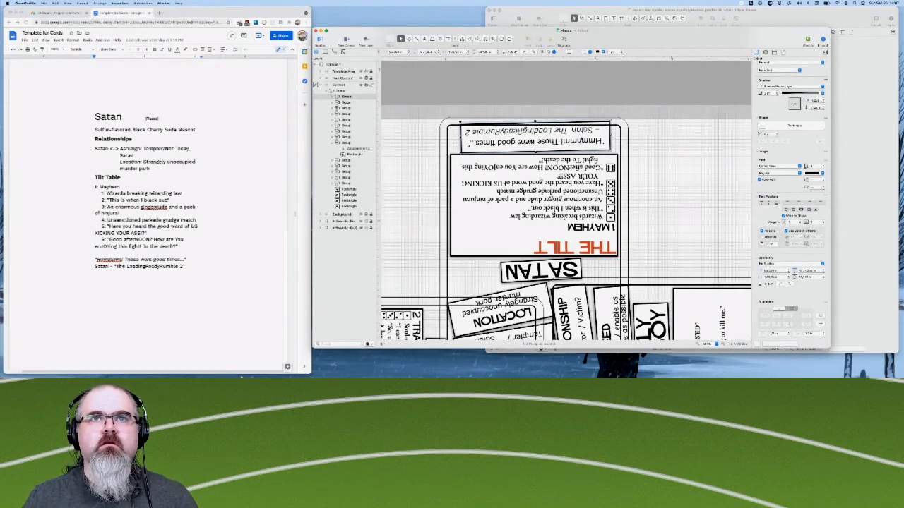
{"action": "double_click", "coordinate": [580, 141]}
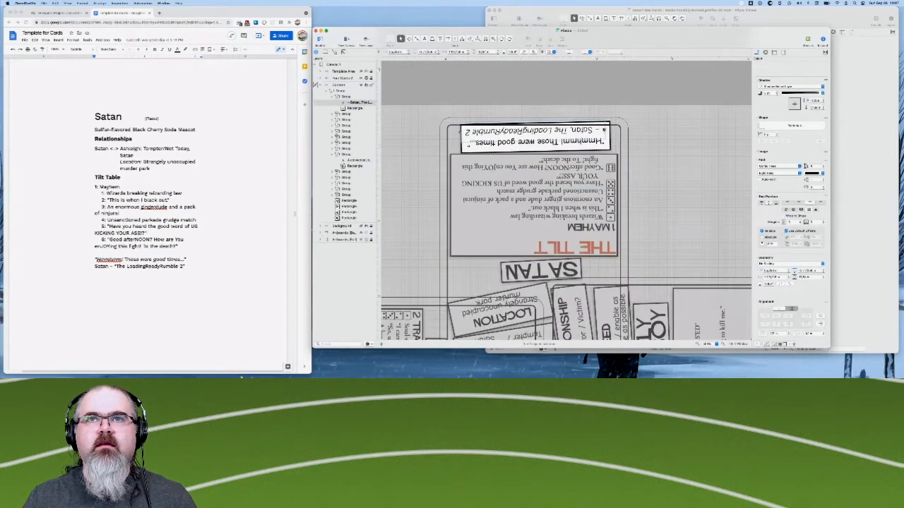
{"action": "left_click", "coordinate": [608, 135]}
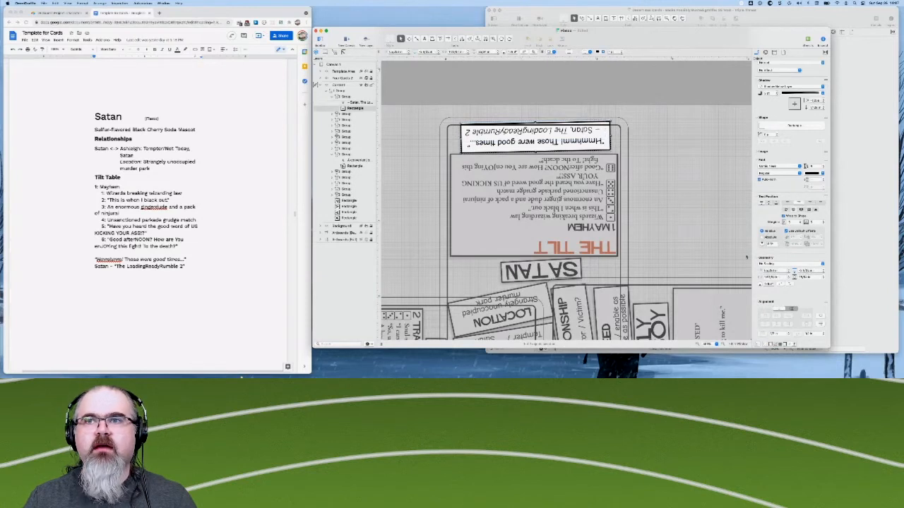
{"action": "double_click", "coordinate": [769, 284]}
{"action": "type", "text": "180"}
{"action": "key", "text": "Return"}
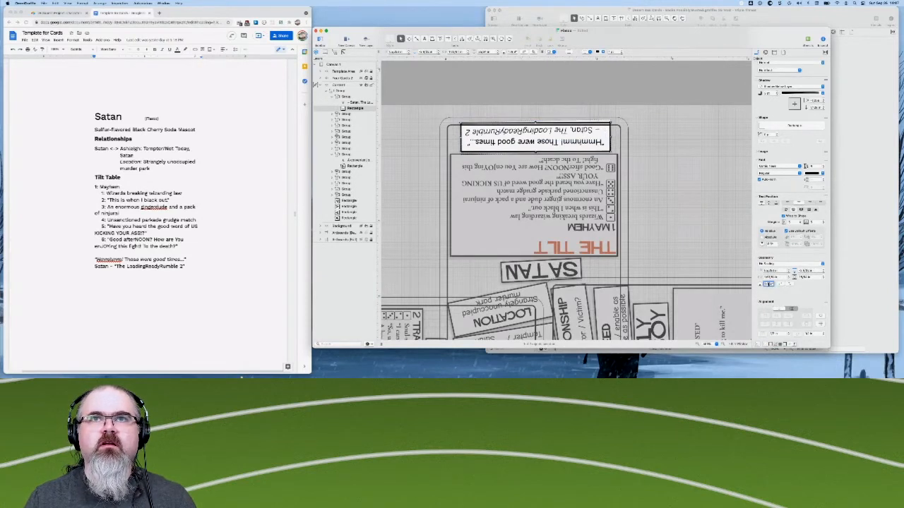
{"action": "left_click", "coordinate": [679, 174]}
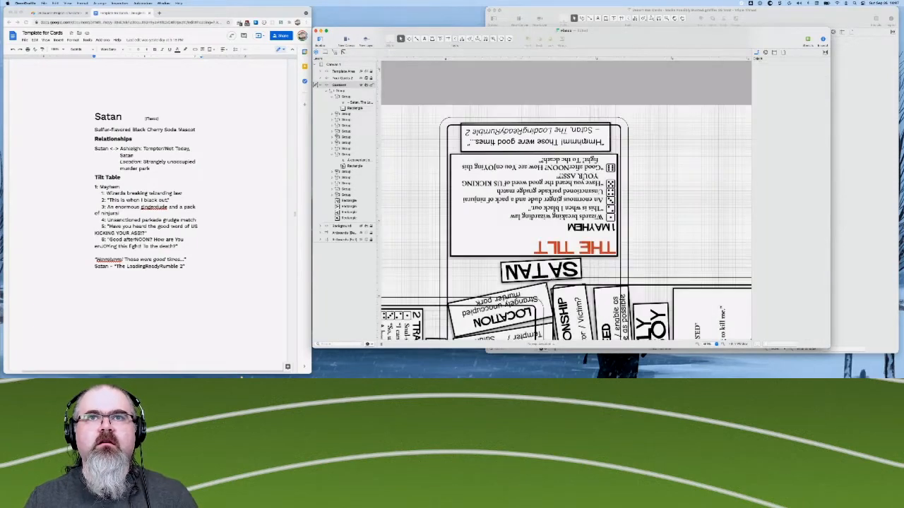
- Nudge the Satan quote box slightly down the canvas to close its gap to the Mayhem tilt table
{"action": "left_click", "coordinate": [565, 189]}
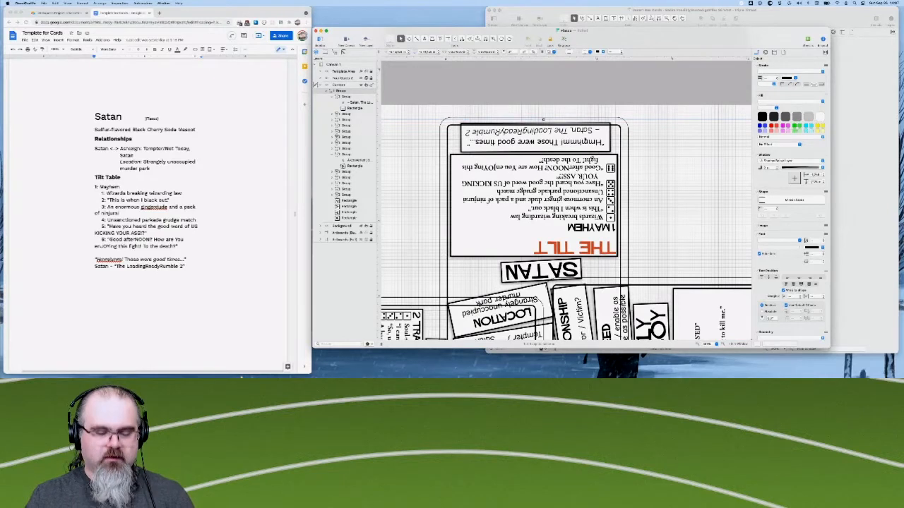
{"action": "left_click", "coordinate": [640, 155]}
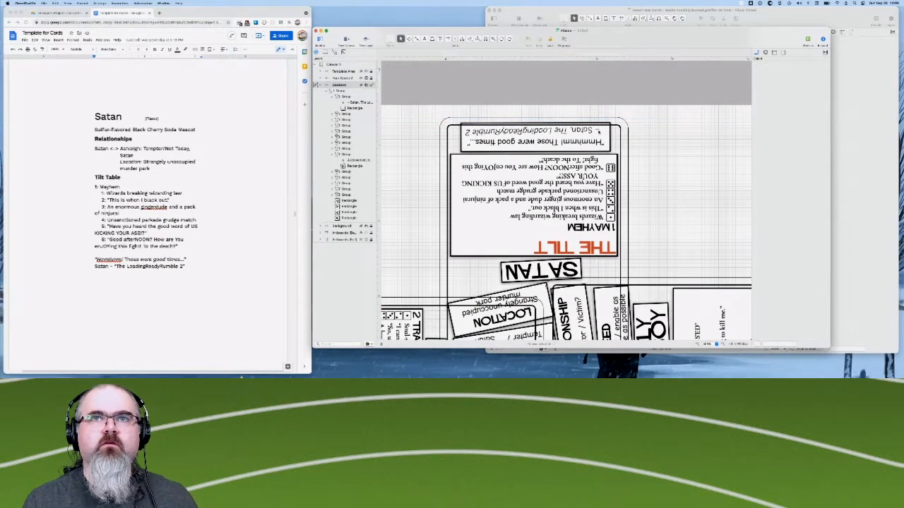
{"action": "left_click", "coordinate": [599, 131]}
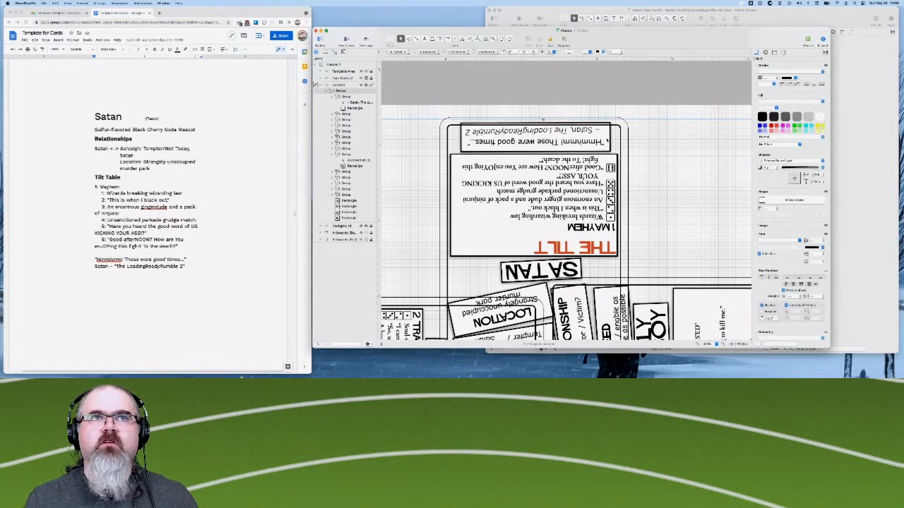
{"action": "left_click", "coordinate": [607, 141]}
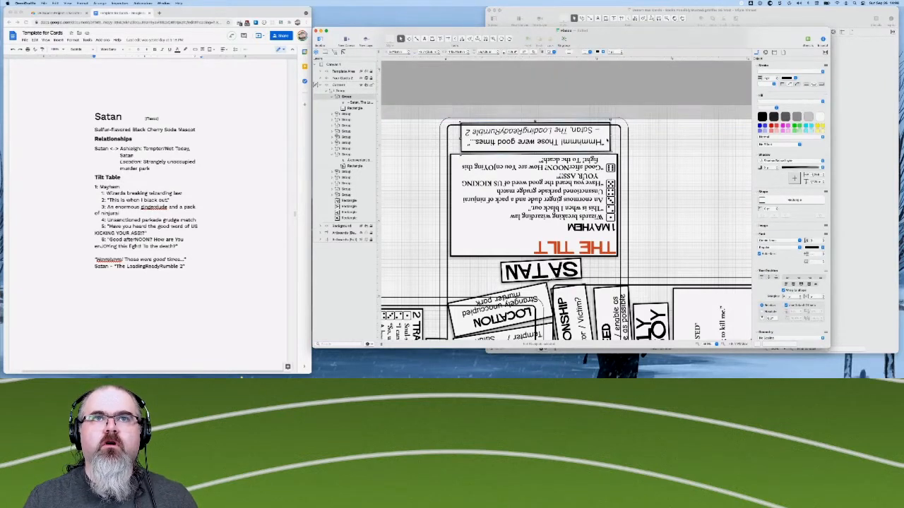
{"action": "key", "text": "Down"}
{"action": "key", "text": "Down"}
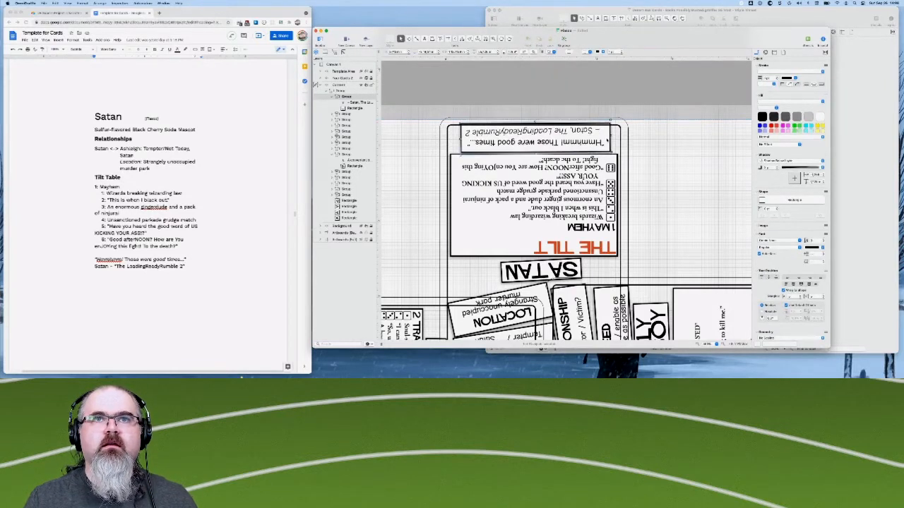
{"action": "key", "text": "Down"}
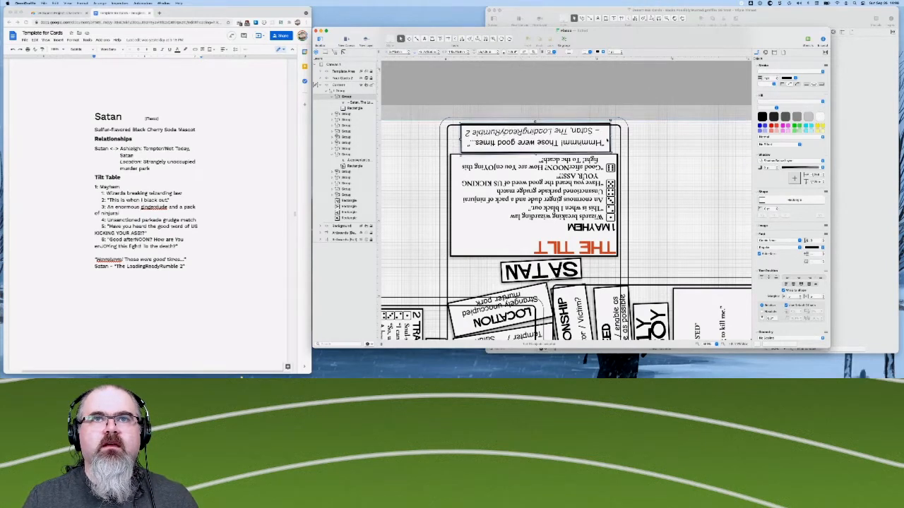
{"action": "key", "text": "Down"}
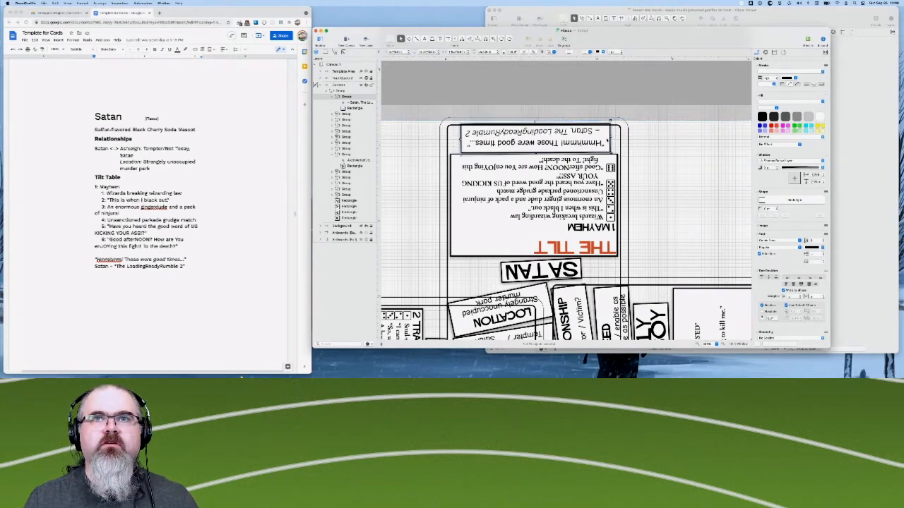
{"action": "left_click", "coordinate": [632, 160]}
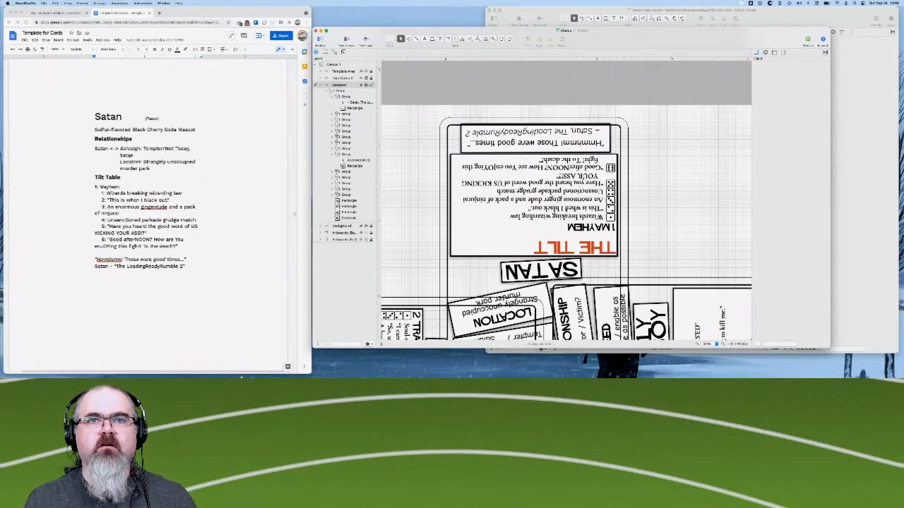
- Review the box spacing on the Satan and Questionably Legal Man cards and across the whole four-card layout
{"action": "scroll", "coordinate": [674, 224], "scroll_direction": "up", "scroll_amount": 1}
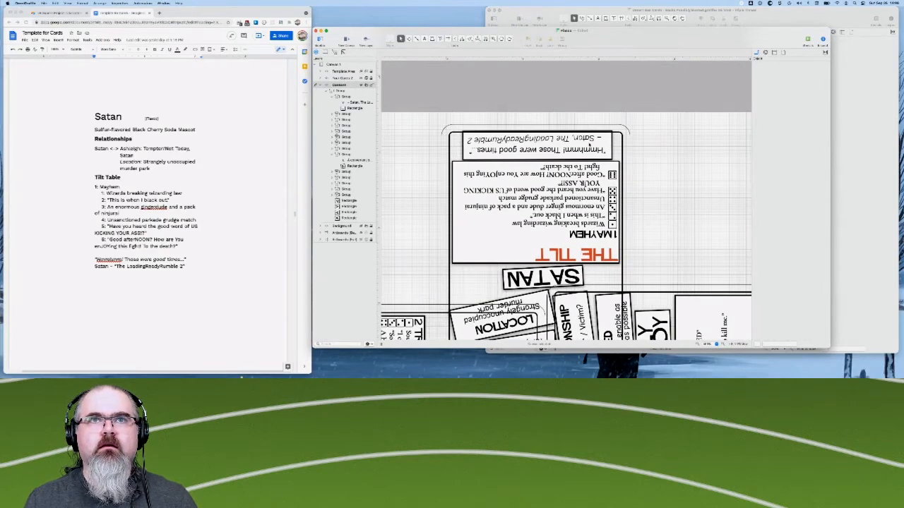
{"action": "scroll", "coordinate": [565, 203], "scroll_direction": "down", "scroll_amount": 5}
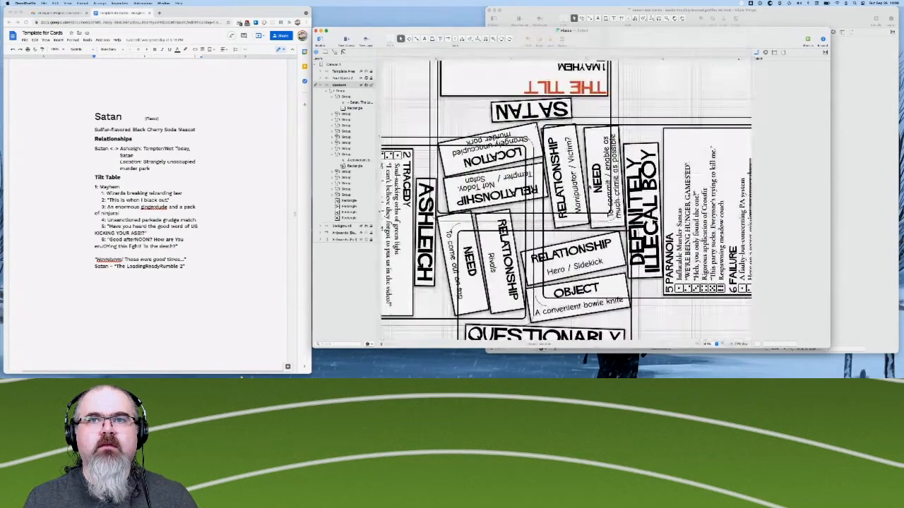
{"action": "scroll", "coordinate": [565, 200], "scroll_direction": "down", "scroll_amount": 5}
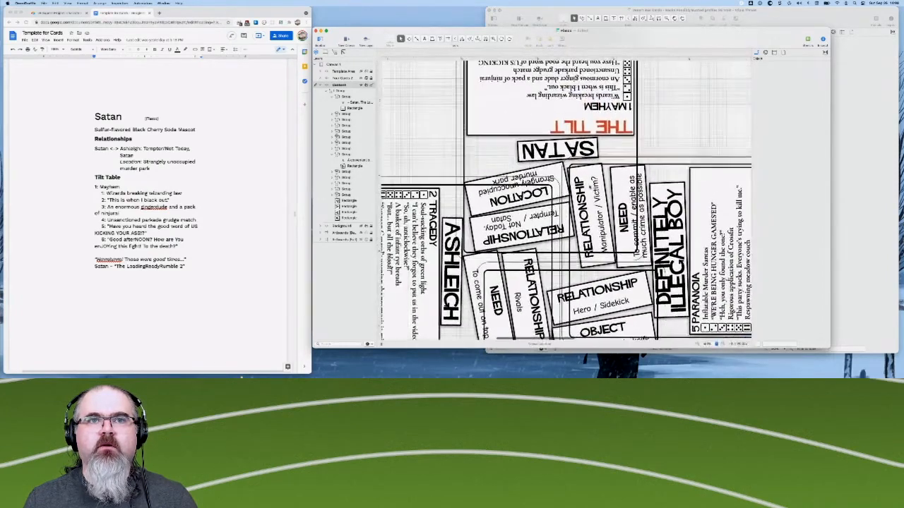
{"action": "scroll", "coordinate": [565, 200], "scroll_direction": "down", "scroll_amount": 4}
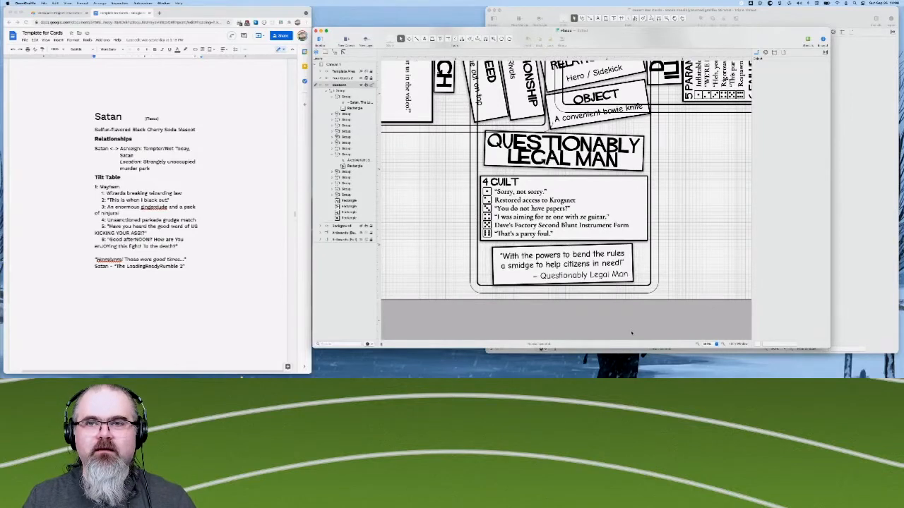
{"action": "left_click", "coordinate": [741, 345]}
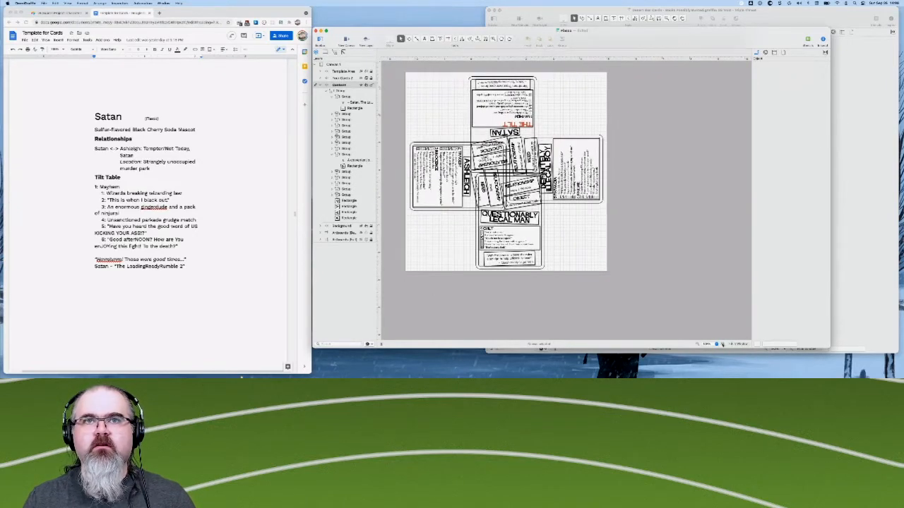
{"action": "left_click", "coordinate": [722, 345]}
{"action": "left_click", "coordinate": [722, 345]}
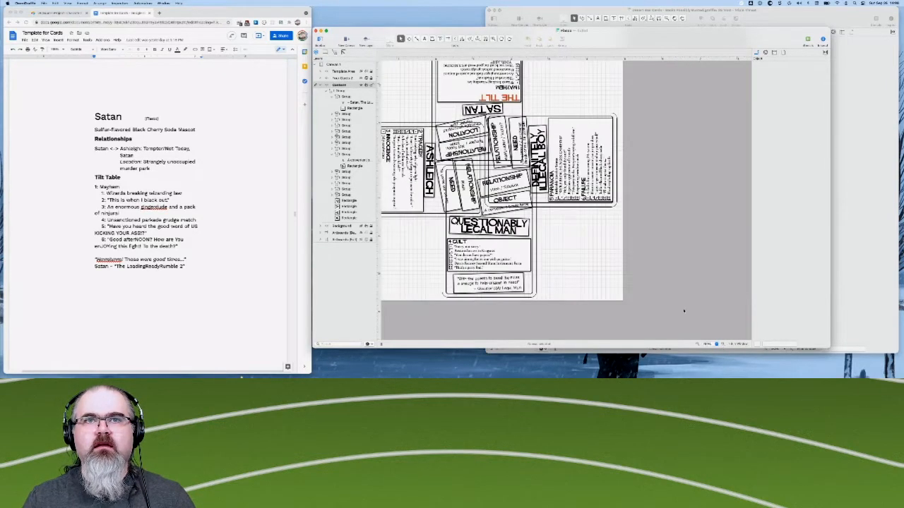
{"action": "scroll", "coordinate": [684, 311], "scroll_direction": "left", "scroll_amount": 5}
{"action": "scroll", "coordinate": [684, 311], "scroll_direction": "up", "scroll_amount": 3}
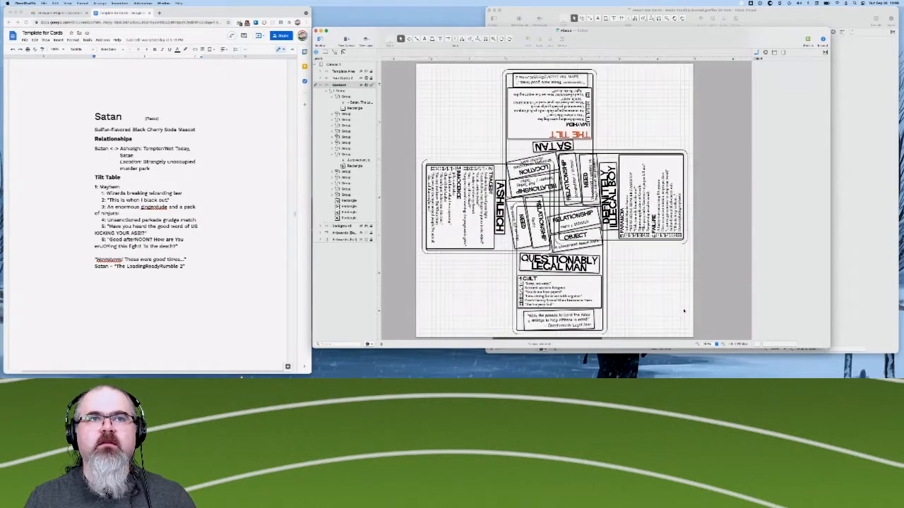
{"action": "scroll", "coordinate": [683, 310], "scroll_direction": "left", "scroll_amount": 1}
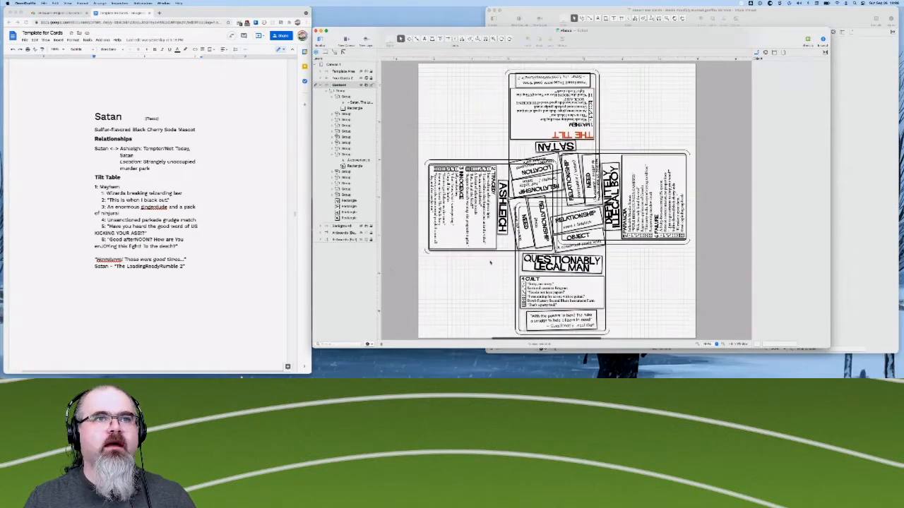
- Show the Background layer with the wood texture behind the cards and save the document
{"action": "left_click", "coordinate": [362, 227]}
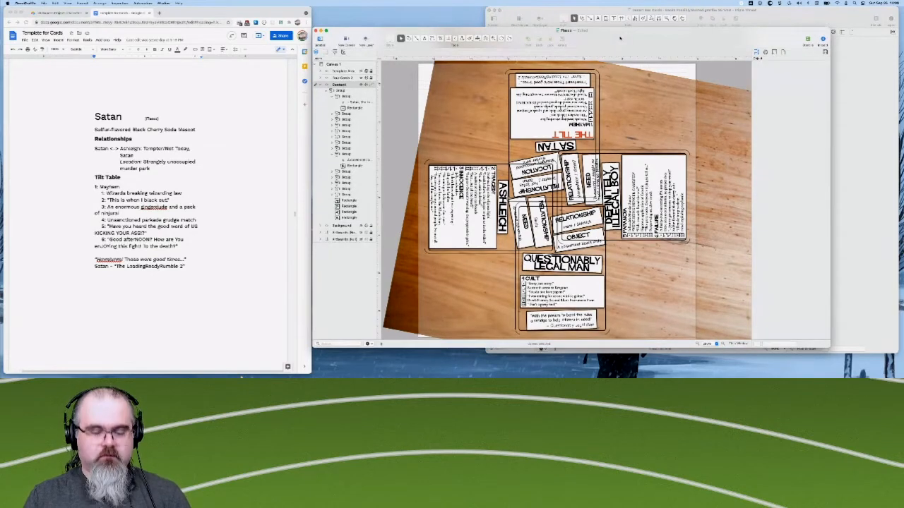
{"action": "key", "text": "super+s"}
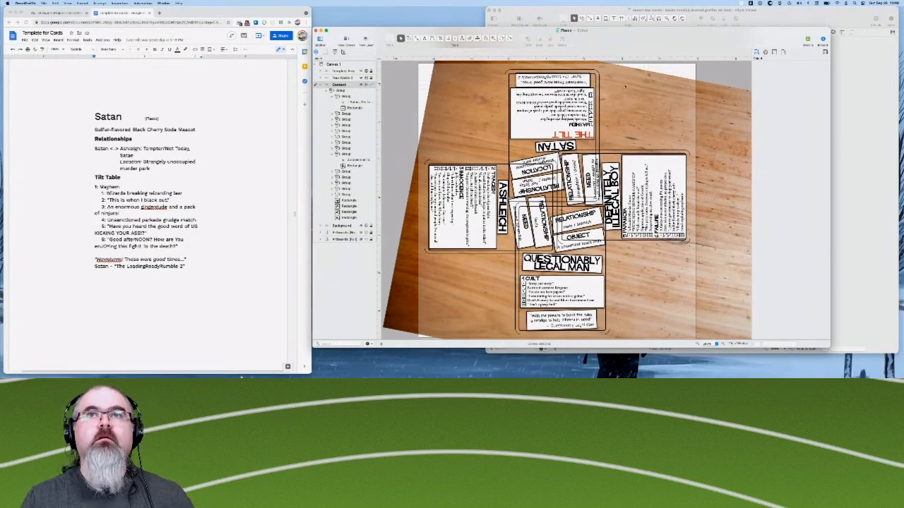
- Export the cards from the artboards as a multi-page PDF to the Desktop, replacing the existing Fiasco file
{"action": "left_click", "coordinate": [44, 4]}
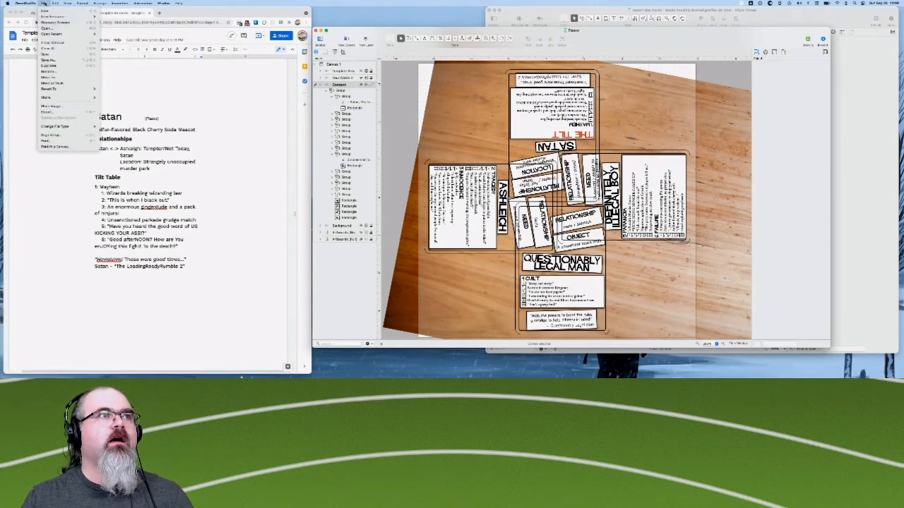
{"action": "left_click", "coordinate": [57, 113]}
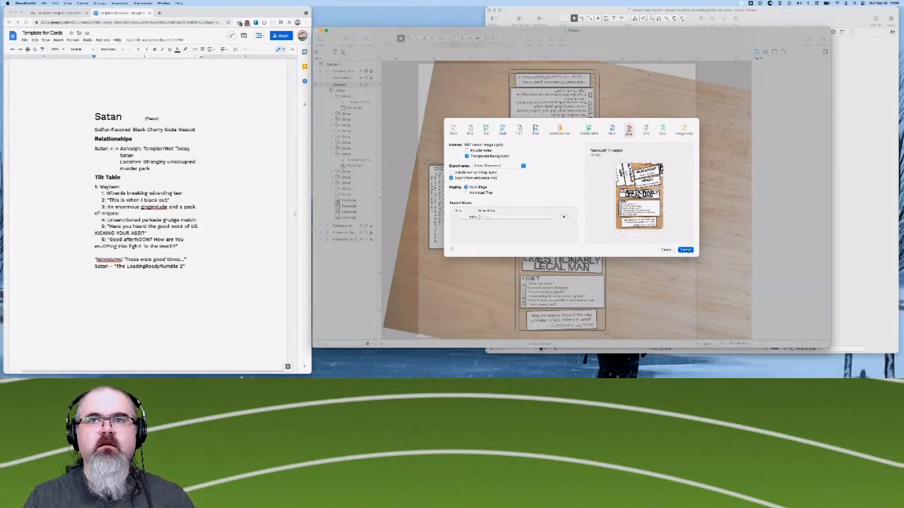
{"action": "left_click", "coordinate": [686, 251]}
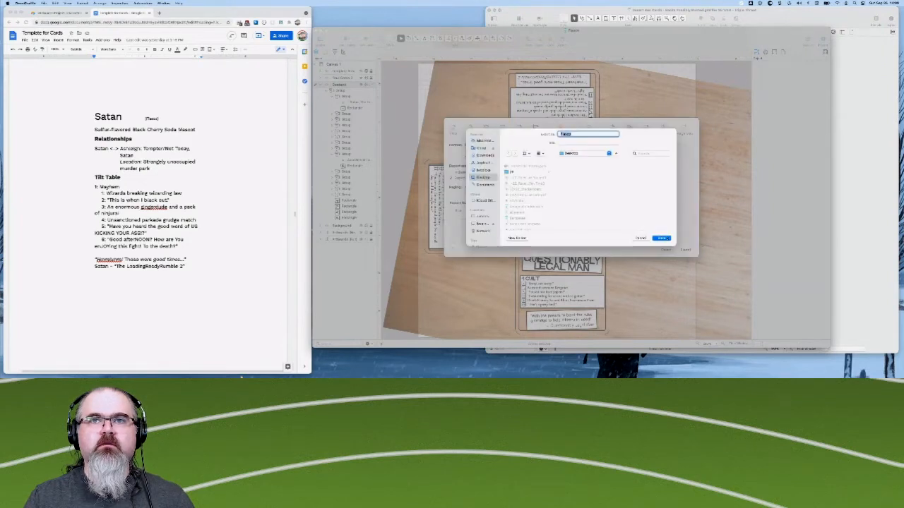
{"action": "left_click", "coordinate": [662, 239]}
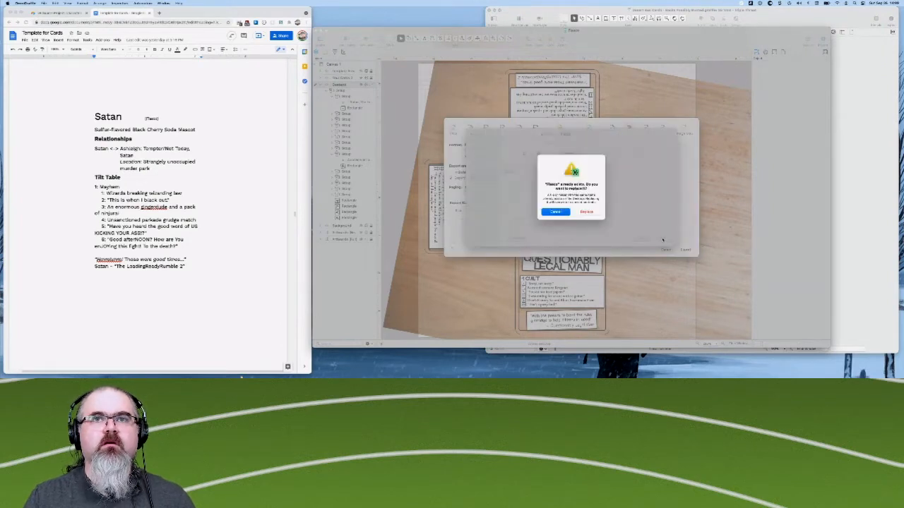
{"action": "left_click", "coordinate": [587, 213]}
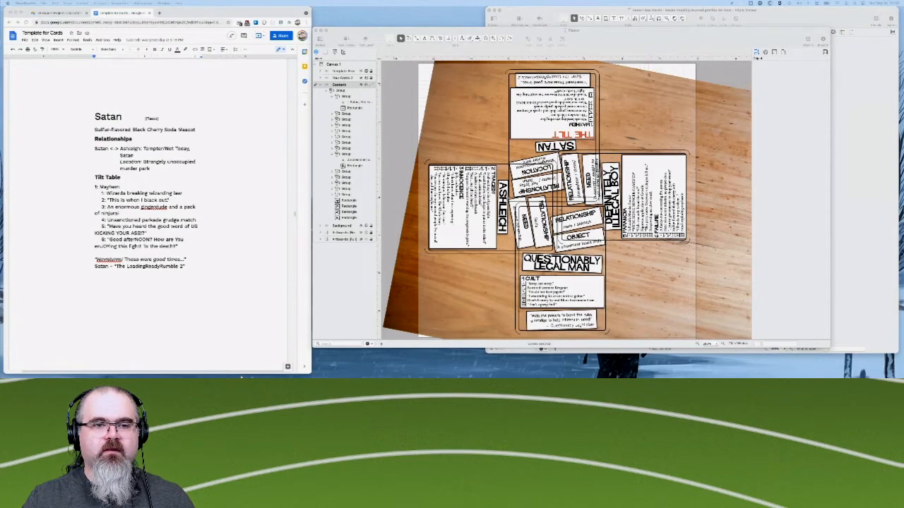
- Bring the exported Fiasco PDF into view in Preview, enlarge its window and display one card page at a time
{"action": "left_click_drag", "start_coordinate": [528, 396], "coordinate": [544, 77]}
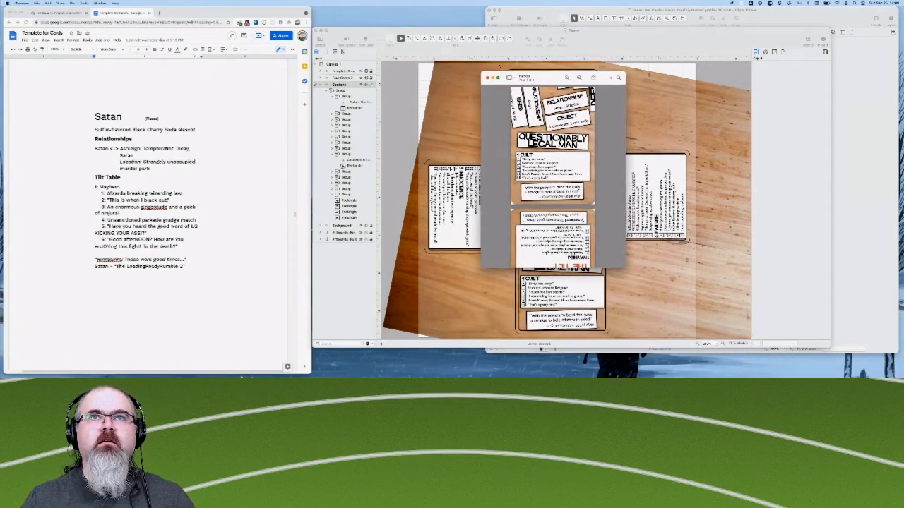
{"action": "mouse_move", "coordinate": [498, 77]}
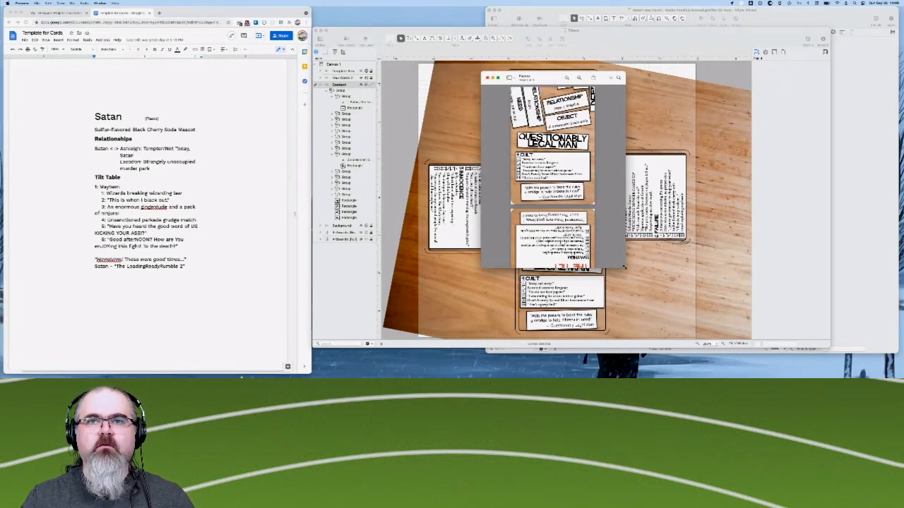
{"action": "left_click_drag", "start_coordinate": [623, 266], "coordinate": [694, 329]}
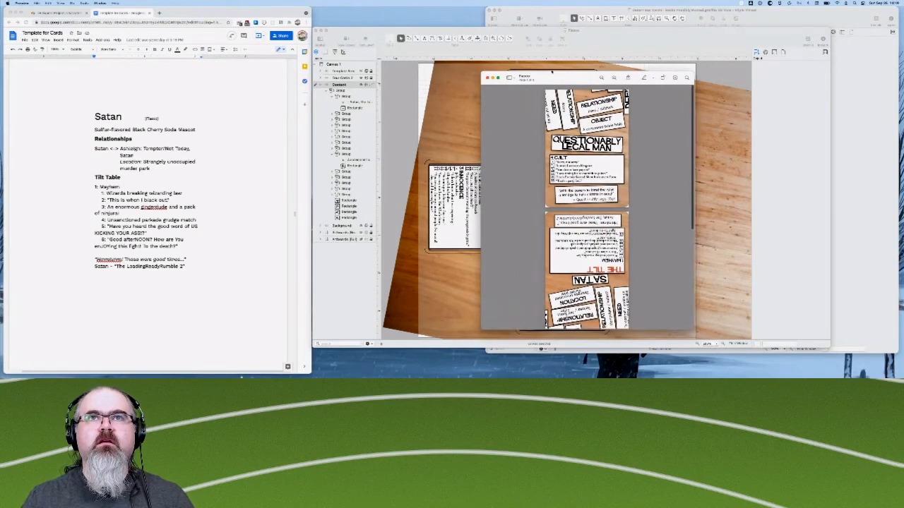
{"action": "left_click_drag", "start_coordinate": [552, 71], "coordinate": [479, 48]}
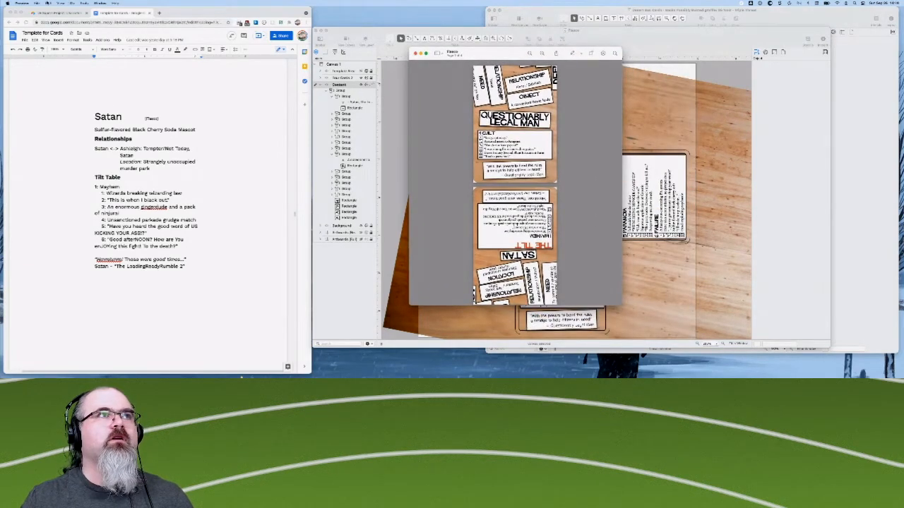
{"action": "left_click", "coordinate": [48, 4]}
{"action": "mouse_move", "coordinate": [62, 4]}
{"action": "left_click", "coordinate": [67, 69]}
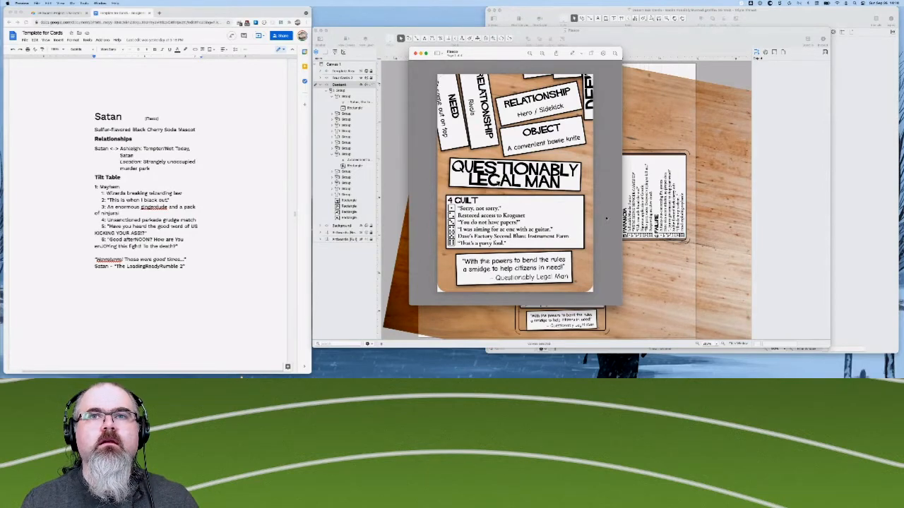
- Inspect the margins and box edges of the exported Questionably Legal Man card up close
{"action": "scroll", "coordinate": [606, 218], "scroll_direction": "up", "scroll_amount": 5}
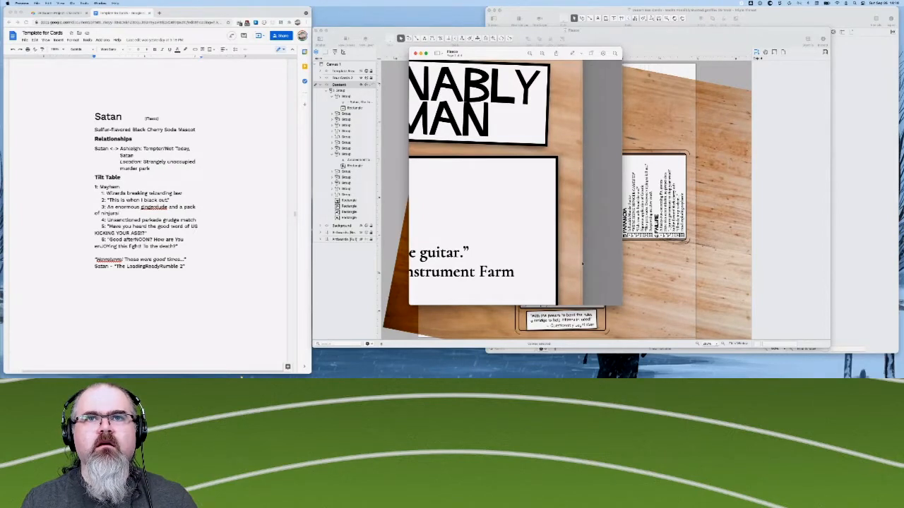
{"action": "scroll", "coordinate": [582, 263], "scroll_direction": "up", "scroll_amount": 3}
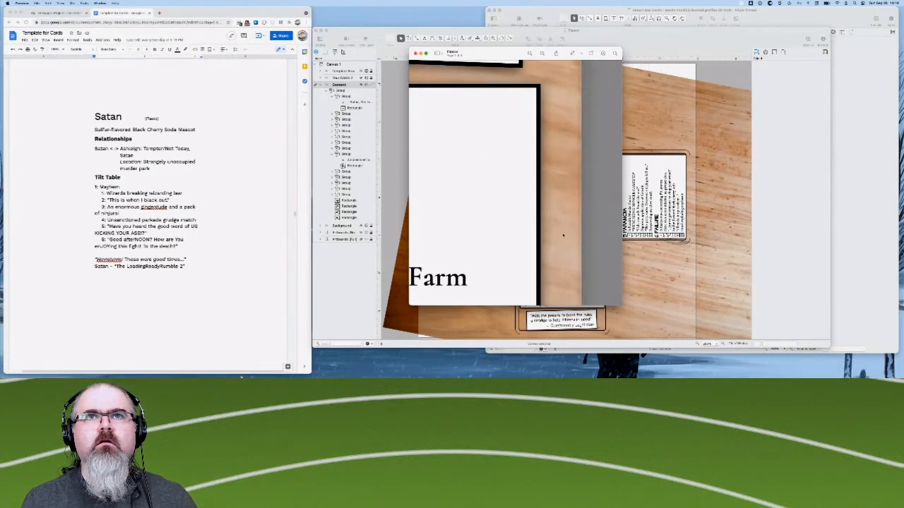
{"action": "scroll", "coordinate": [563, 236], "scroll_direction": "down", "scroll_amount": 4}
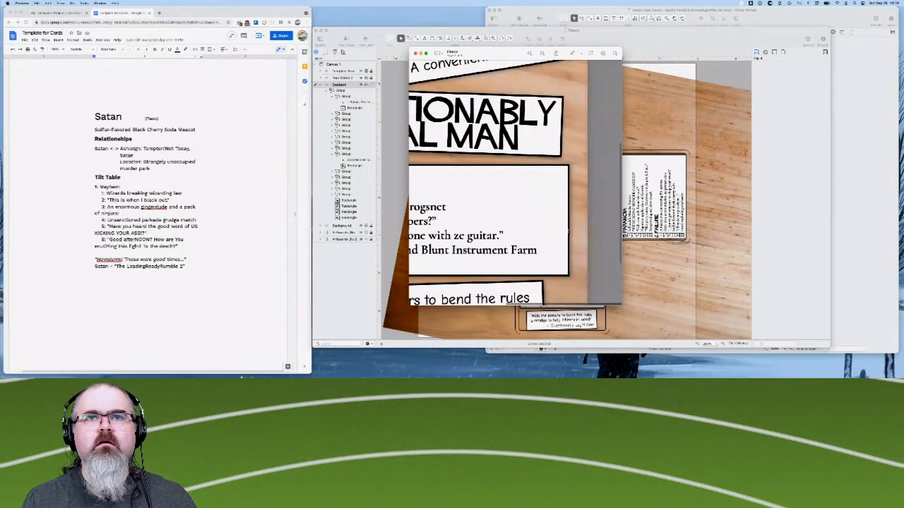
{"action": "scroll", "coordinate": [568, 231], "scroll_direction": "left", "scroll_amount": 5}
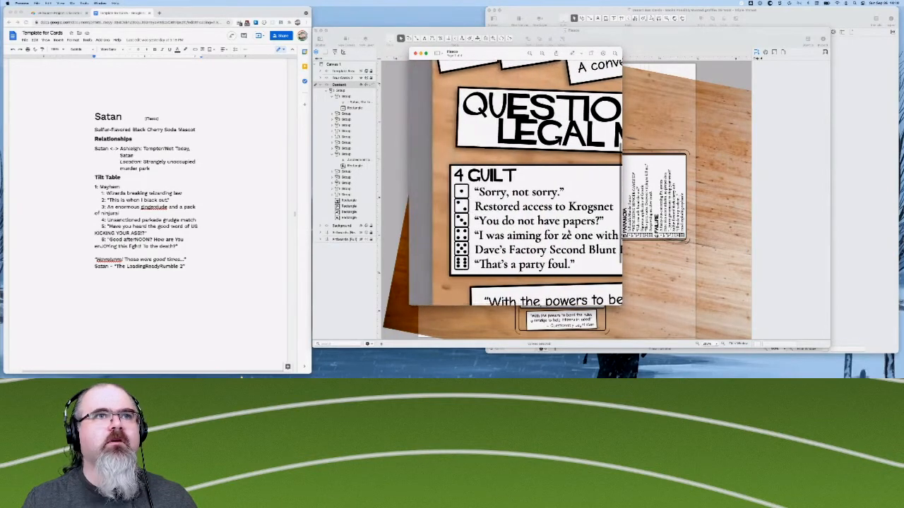
{"action": "scroll", "coordinate": [568, 233], "scroll_direction": "down", "scroll_amount": 2}
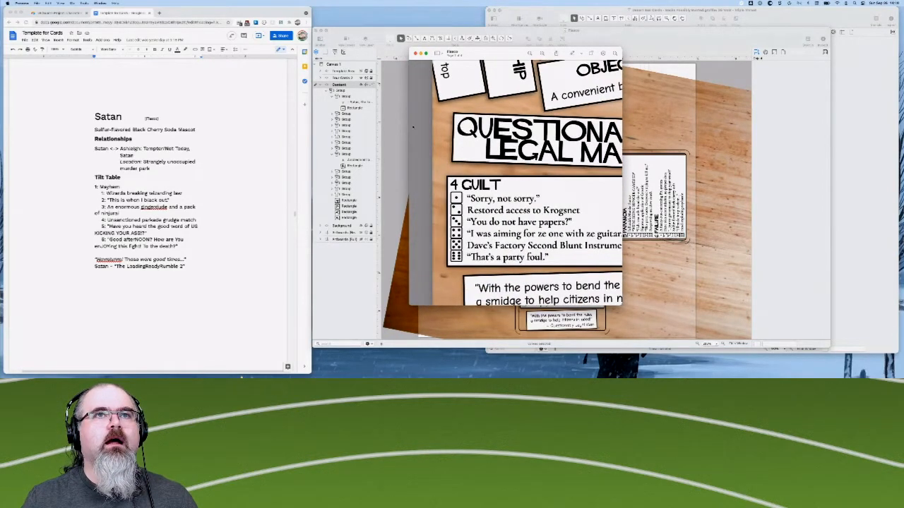
- Switch to OmniGraffle and export the artboards again as a multi-page PDF named Fiasco on the Desktop, replacing the existing file
{"action": "left_click", "coordinate": [362, 79]}
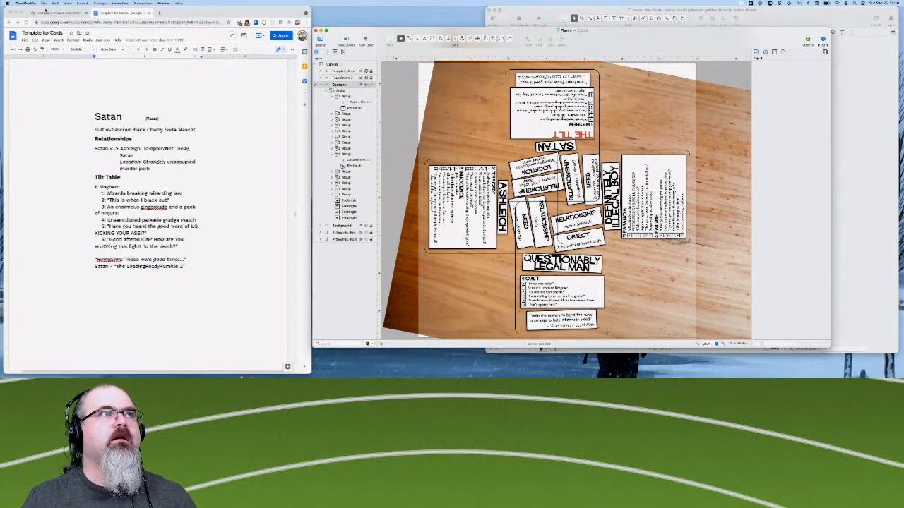
{"action": "left_click", "coordinate": [44, 4]}
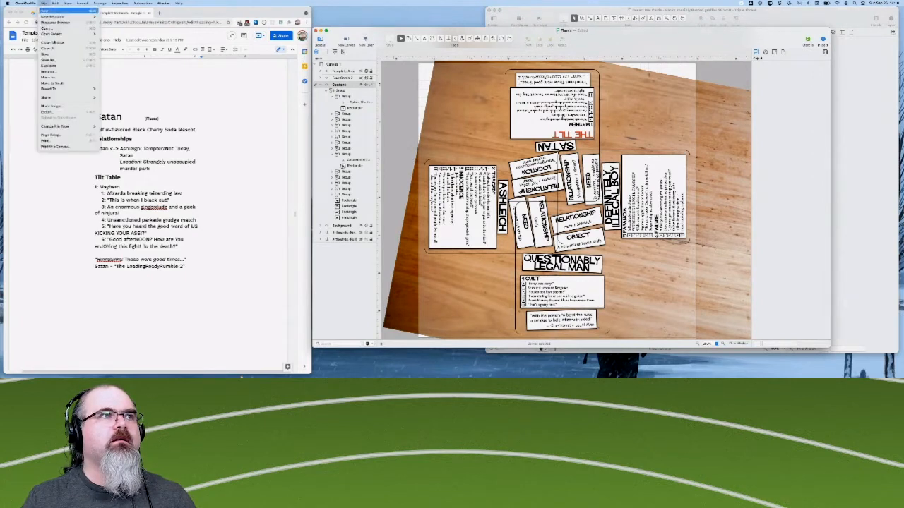
{"action": "left_click", "coordinate": [60, 113]}
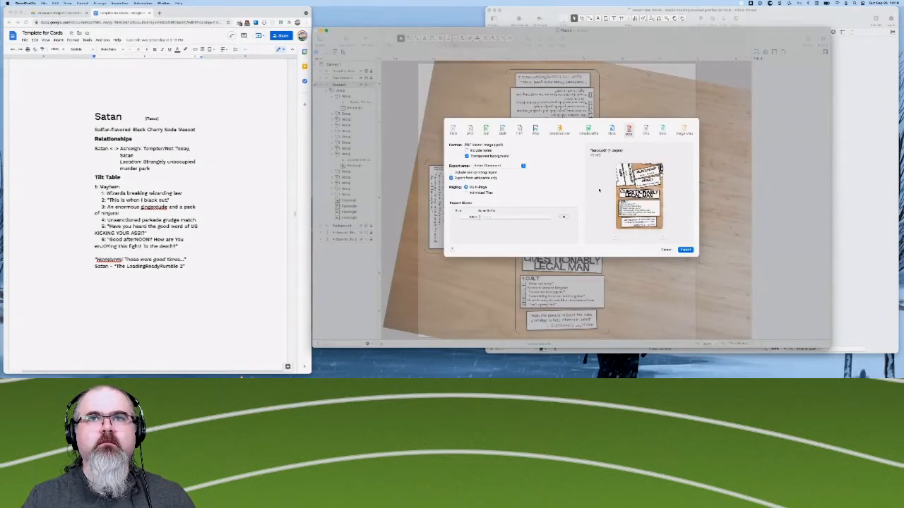
{"action": "left_click", "coordinate": [685, 250]}
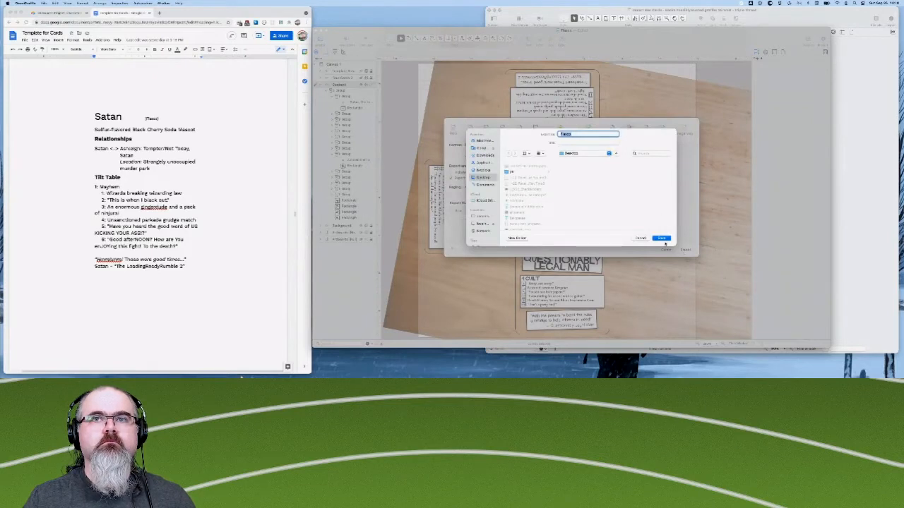
{"action": "left_click", "coordinate": [661, 238]}
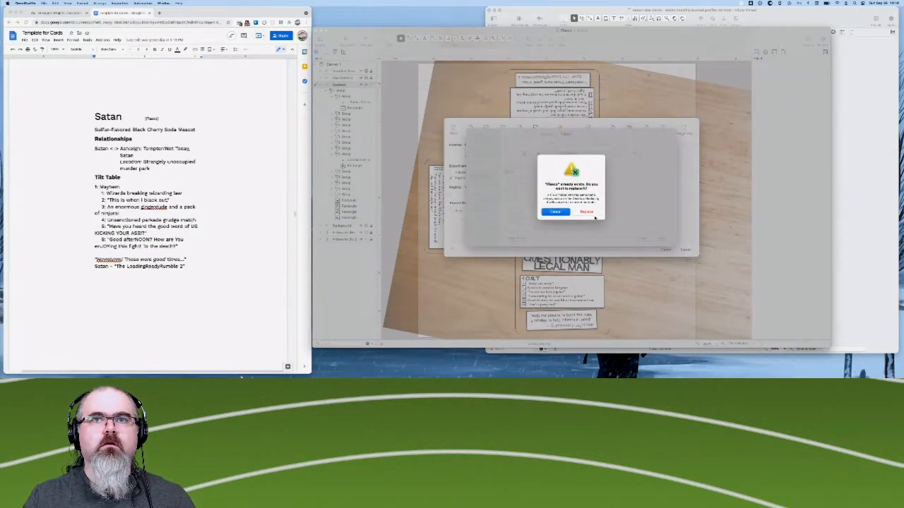
{"action": "left_click", "coordinate": [587, 213]}
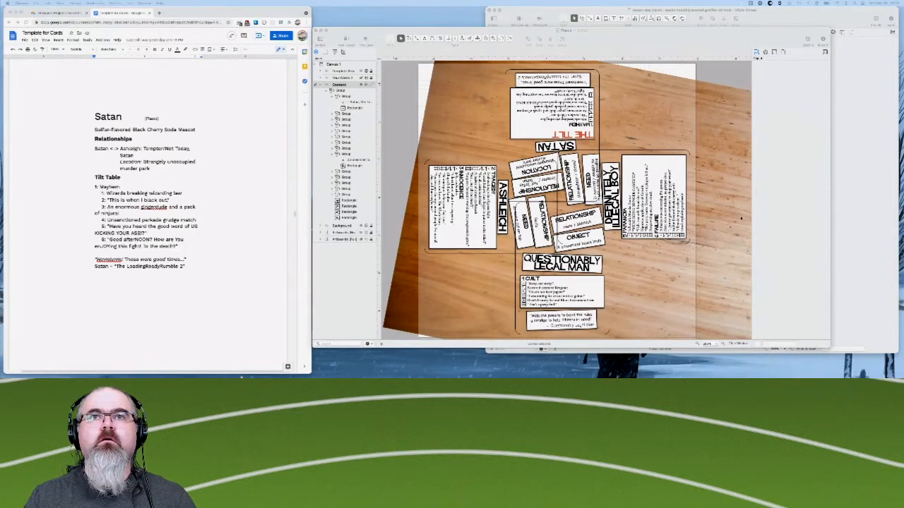
- Bring the open Fiasco PDF forward in Preview and try to reload it from the recent files
{"action": "key", "text": "ctrl+Up"}
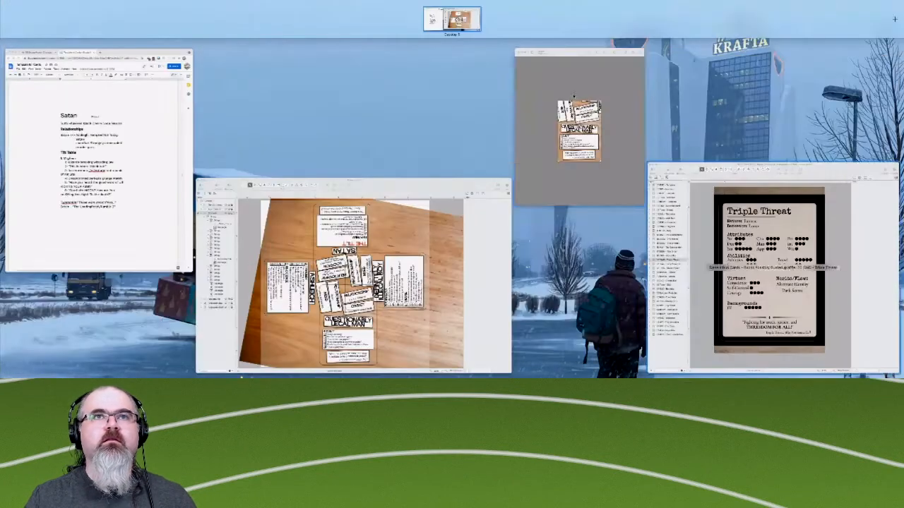
{"action": "left_click", "coordinate": [558, 125]}
{"action": "left_click_drag", "start_coordinate": [484, 53], "coordinate": [312, 75]}
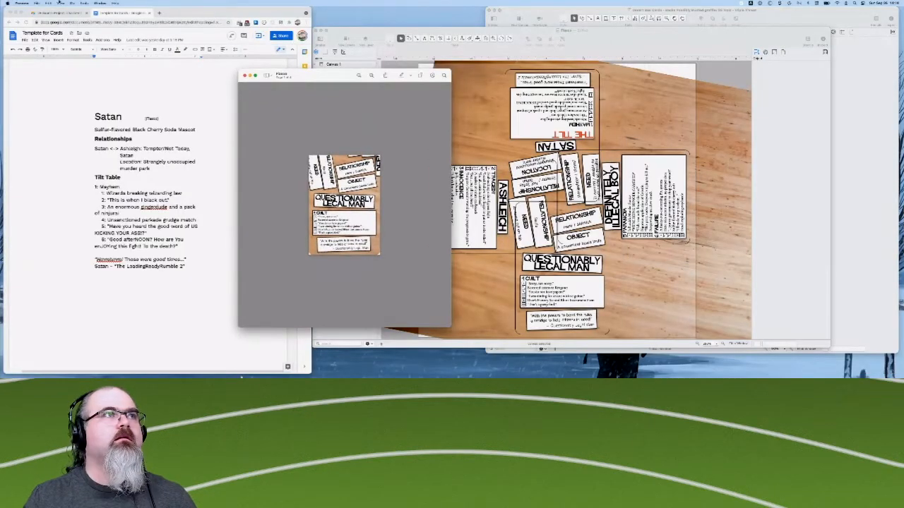
{"action": "left_click", "coordinate": [36, 3]}
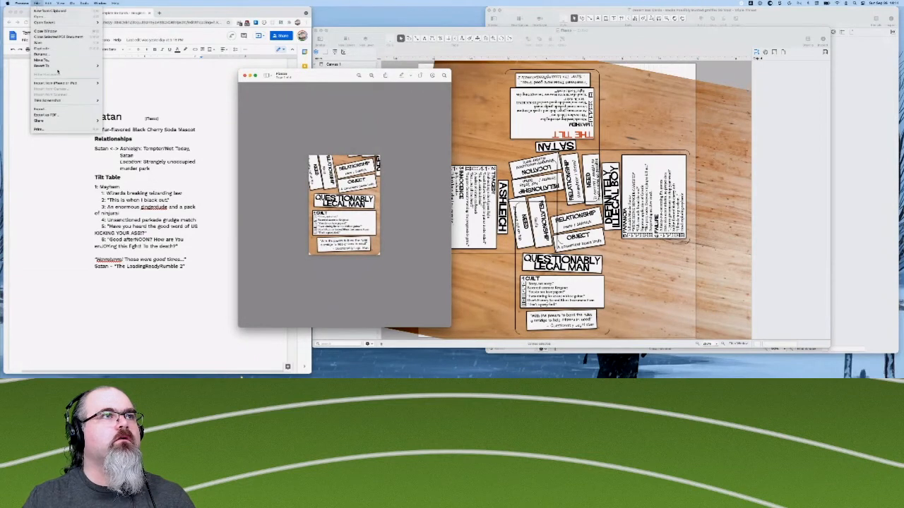
{"action": "mouse_move", "coordinate": [71, 66]}
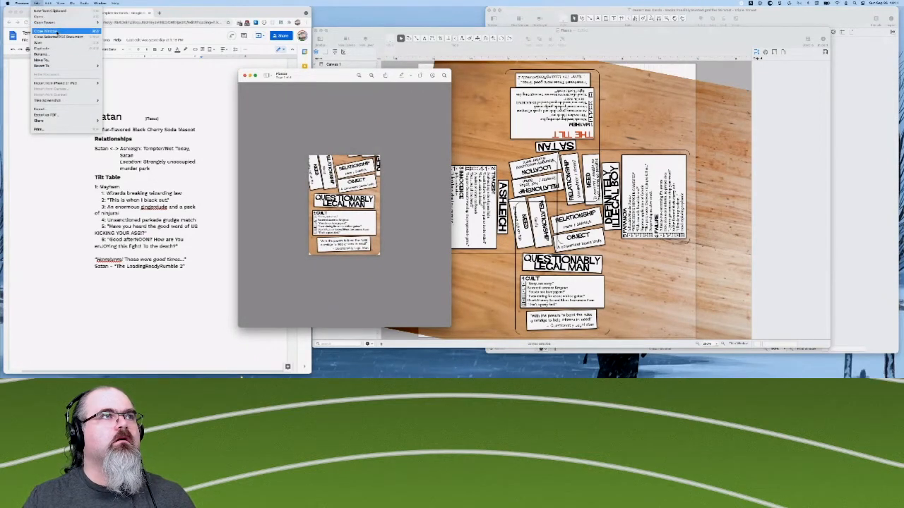
{"action": "mouse_move", "coordinate": [71, 22]}
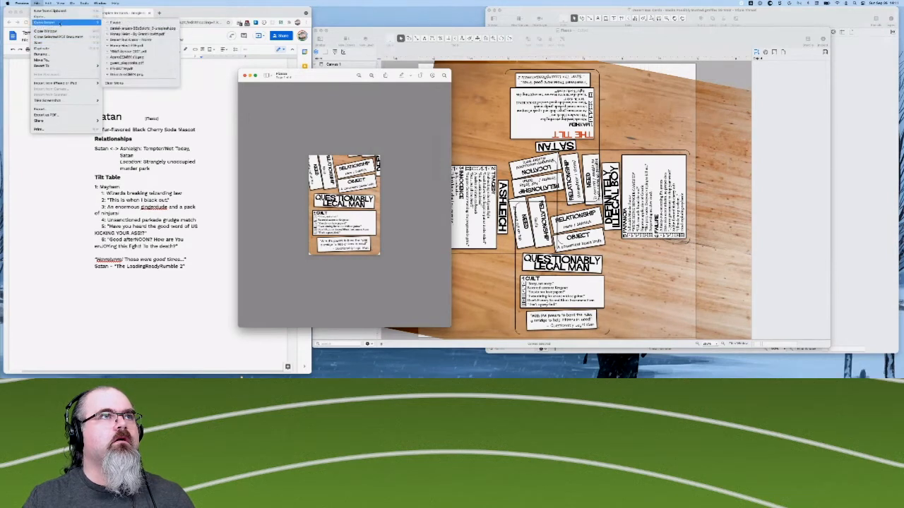
{"action": "left_click", "coordinate": [119, 21]}
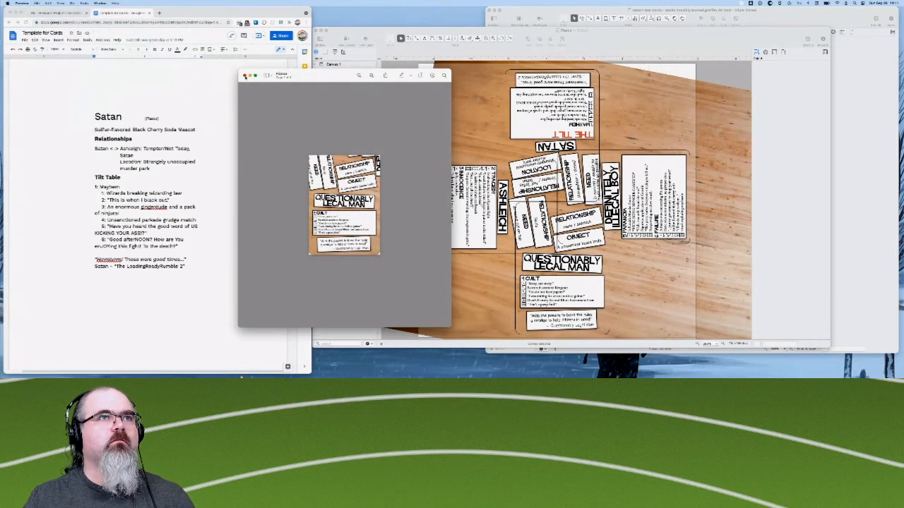
- Close the outdated Fiasco PDF window and reopen the newly exported file from the recent files
{"action": "left_click", "coordinate": [245, 74]}
{"action": "left_click", "coordinate": [37, 3]}
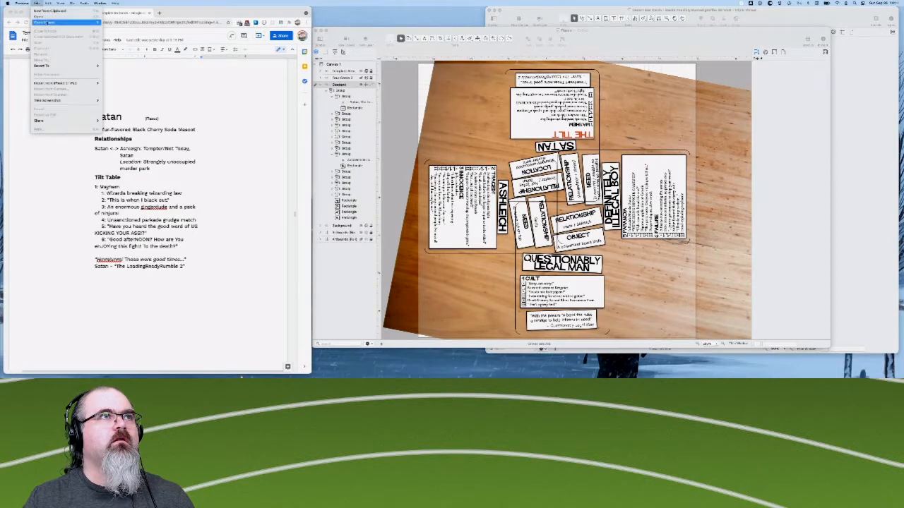
{"action": "mouse_move", "coordinate": [67, 22]}
{"action": "left_click", "coordinate": [126, 23]}
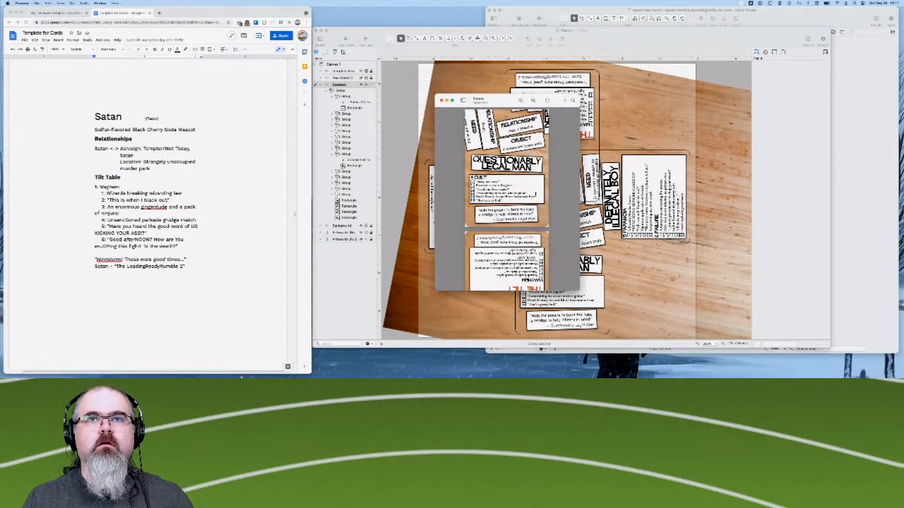
- Examine the re-exported Questionably Legal Man card up close, checking its outer edges, relationship boxes and quote box
{"action": "scroll", "coordinate": [535, 196], "scroll_direction": "up", "scroll_amount": 5}
{"action": "scroll", "coordinate": [535, 196], "scroll_direction": "up", "scroll_amount": 5}
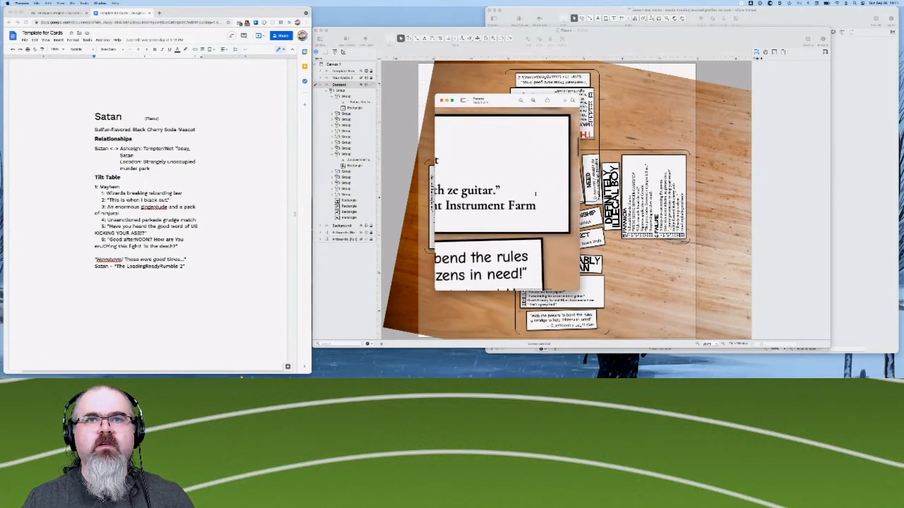
{"action": "scroll", "coordinate": [518, 198], "scroll_direction": "up", "scroll_amount": 10}
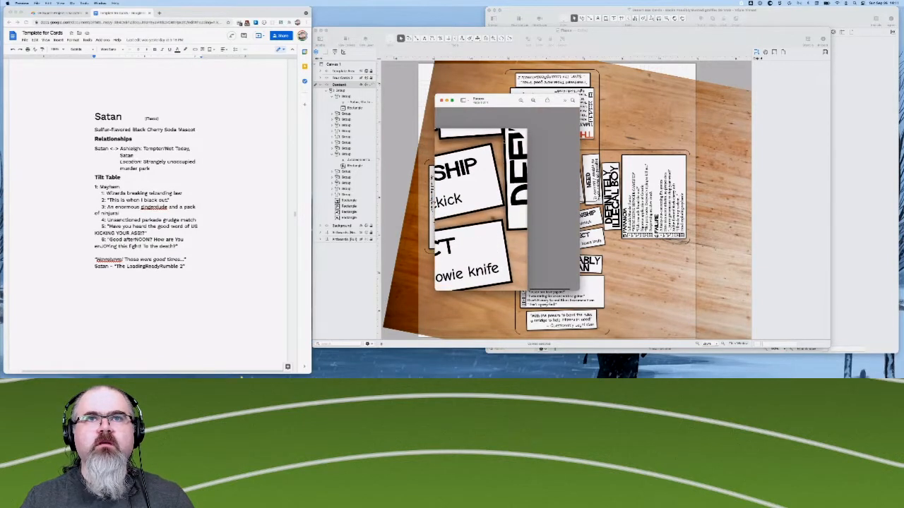
{"action": "scroll", "coordinate": [507, 210], "scroll_direction": "left", "scroll_amount": 10}
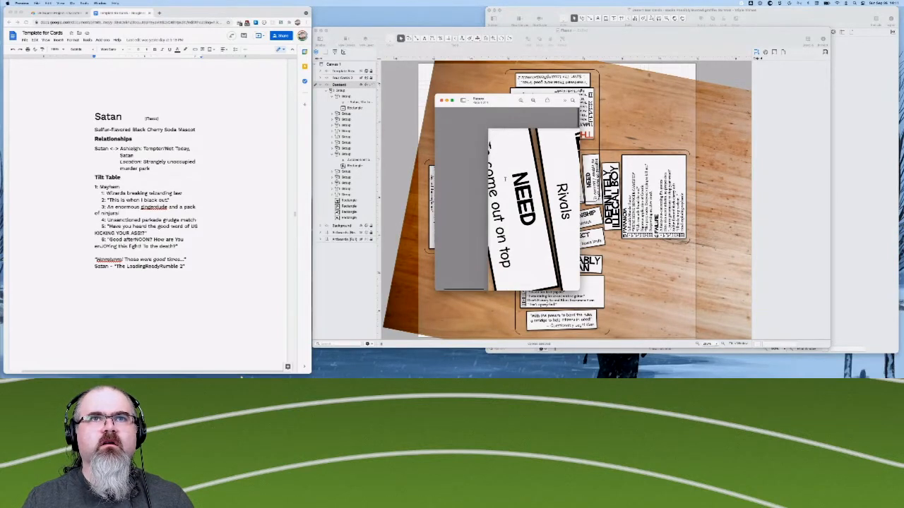
{"action": "scroll", "coordinate": [505, 179], "scroll_direction": "right", "scroll_amount": 2}
{"action": "scroll", "coordinate": [504, 179], "scroll_direction": "right", "scroll_amount": 10}
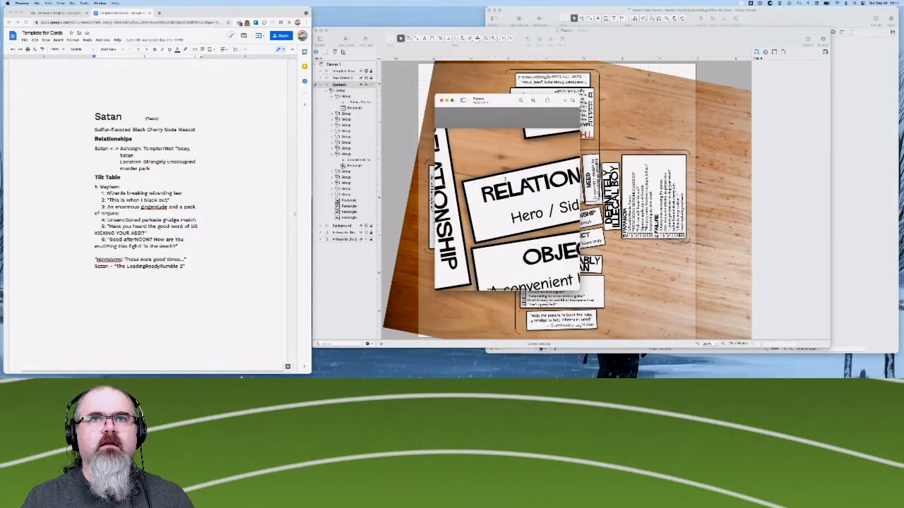
{"action": "scroll", "coordinate": [505, 179], "scroll_direction": "down", "scroll_amount": 10}
{"action": "scroll", "coordinate": [505, 178], "scroll_direction": "down", "scroll_amount": 5}
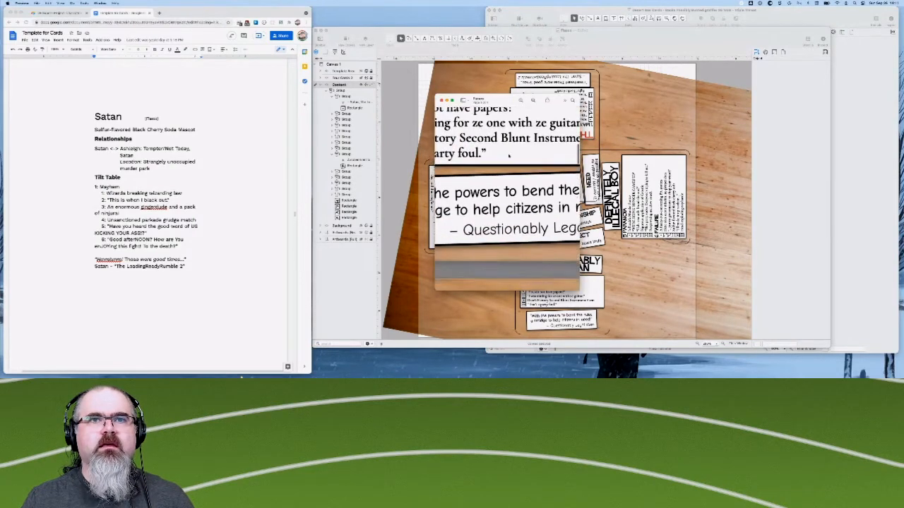
{"action": "scroll", "coordinate": [508, 155], "scroll_direction": "down", "scroll_amount": 5}
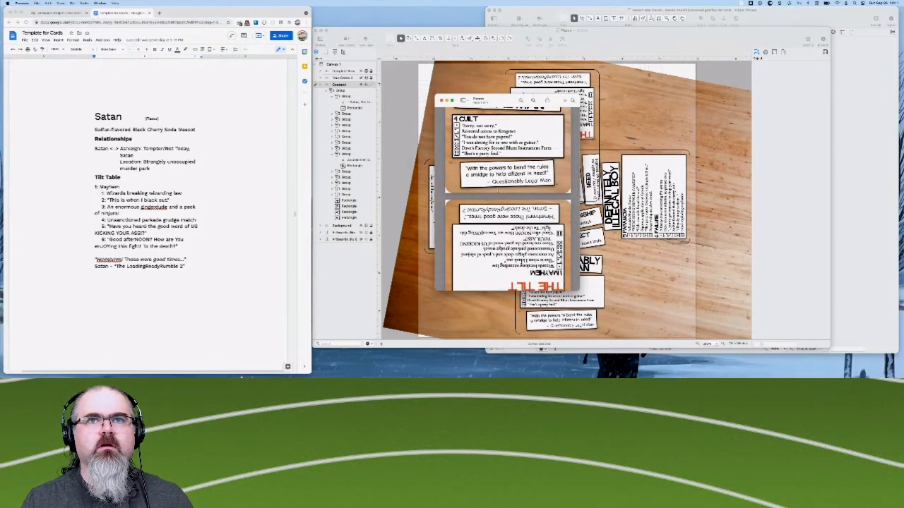
- Rotate the upside-down Satan card page upright and widen the Preview window to fit the pages
{"action": "scroll", "coordinate": [500, 219], "scroll_direction": "down", "scroll_amount": 8}
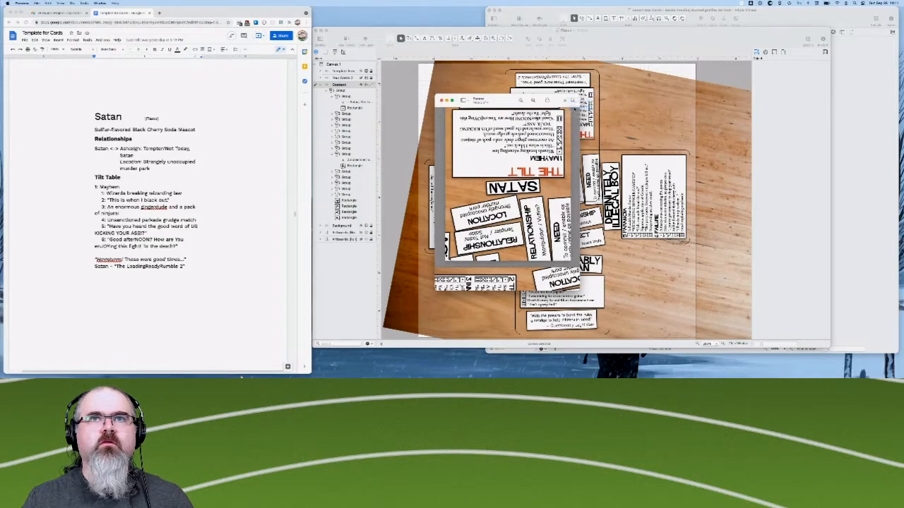
{"action": "scroll", "coordinate": [507, 184], "scroll_direction": "down", "scroll_amount": 10}
{"action": "scroll", "coordinate": [566, 195], "scroll_direction": "down", "scroll_amount": 15}
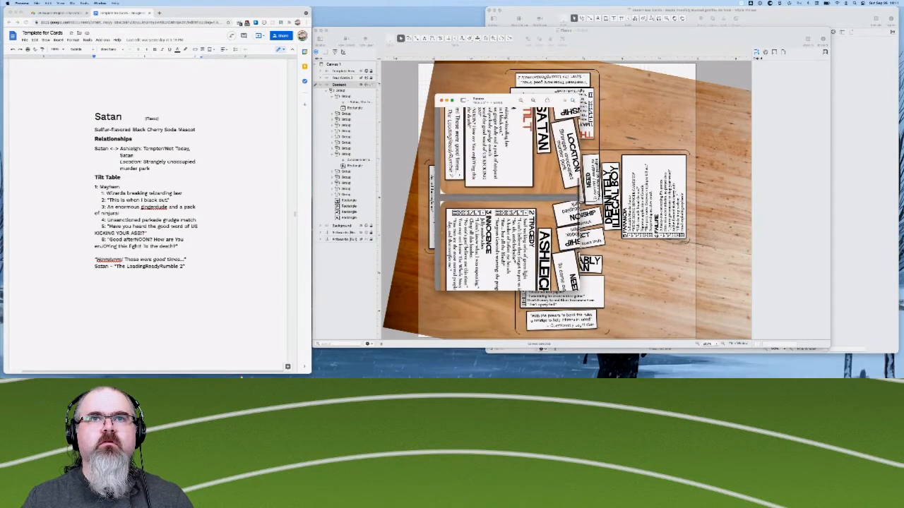
{"action": "scroll", "coordinate": [510, 199], "scroll_direction": "down", "scroll_amount": 10}
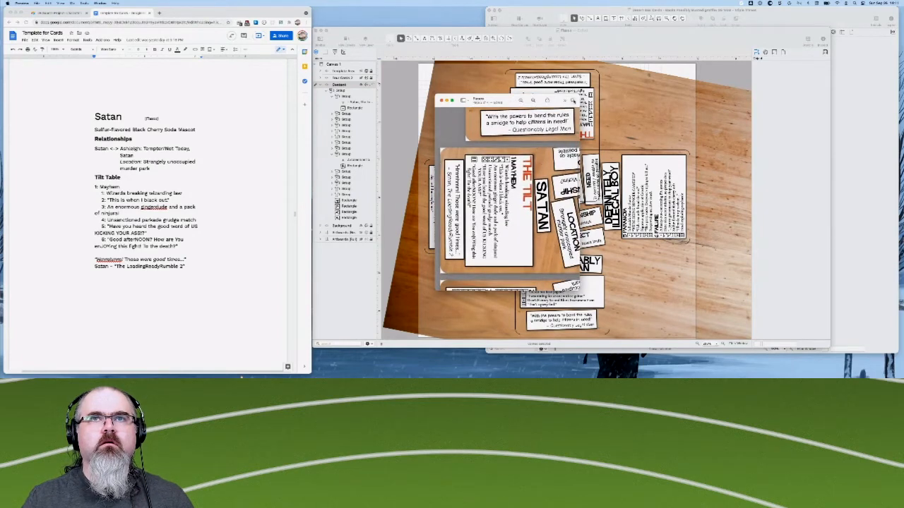
{"action": "left_click_drag", "start_coordinate": [590, 103], "coordinate": [631, 101]}
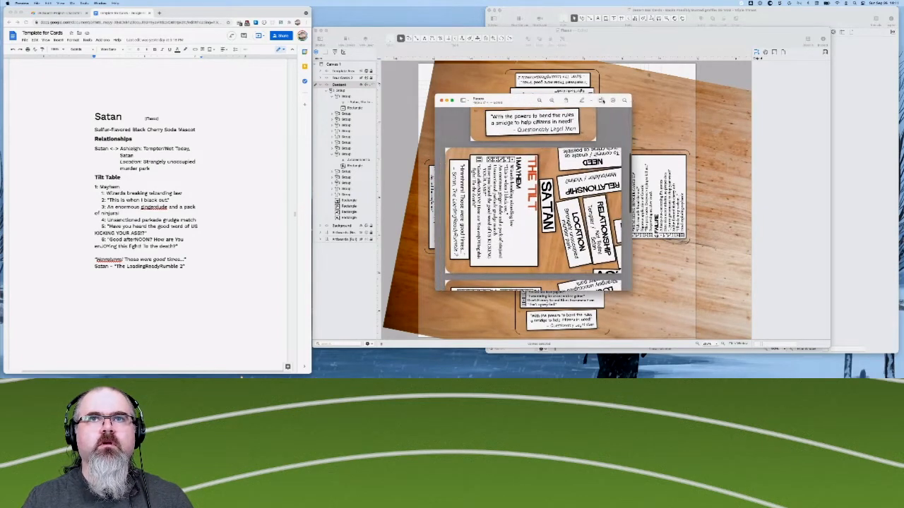
{"action": "left_click", "coordinate": [601, 101]}
- Check the upright Satan card's relationship boxes, Tilt table and closing quote
{"action": "scroll", "coordinate": [548, 188], "scroll_direction": "up", "scroll_amount": 5}
{"action": "scroll", "coordinate": [548, 188], "scroll_direction": "up", "scroll_amount": 5}
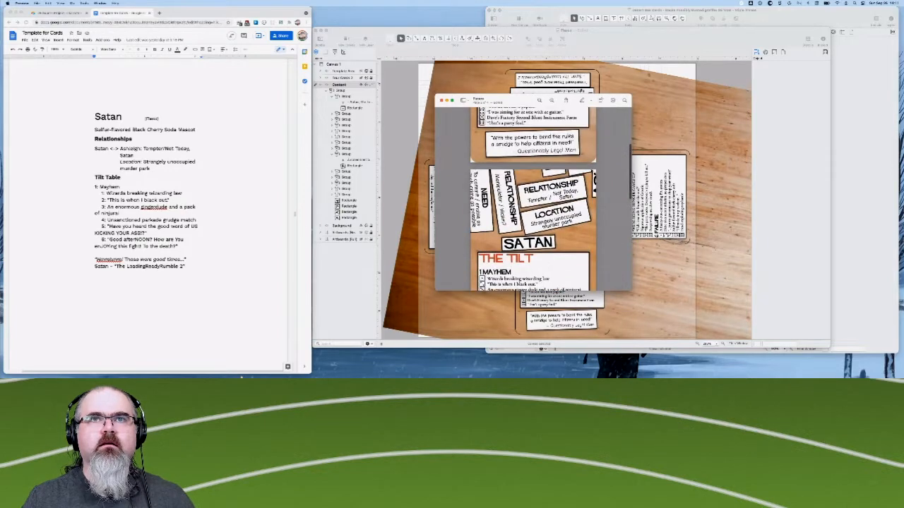
{"action": "scroll", "coordinate": [549, 188], "scroll_direction": "down", "scroll_amount": 4}
{"action": "scroll", "coordinate": [533, 198], "scroll_direction": "down", "scroll_amount": 2}
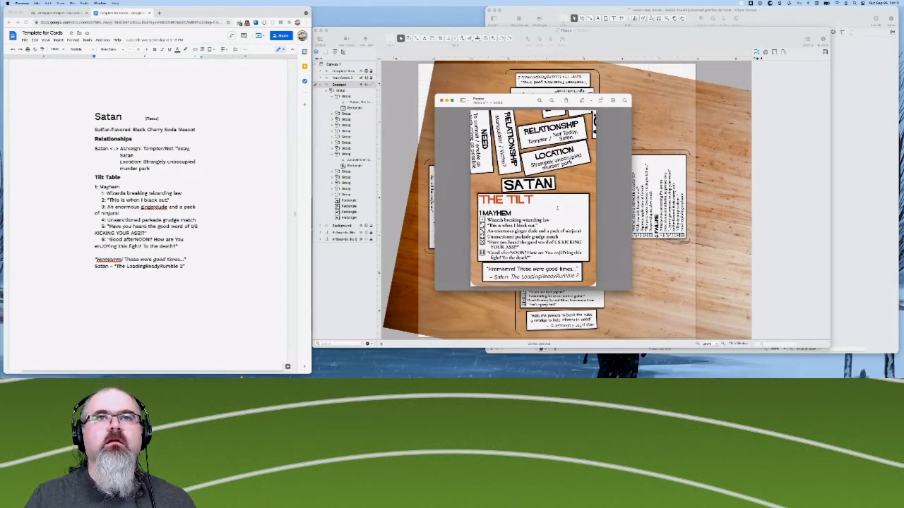
{"action": "scroll", "coordinate": [558, 205], "scroll_direction": "up", "scroll_amount": 2}
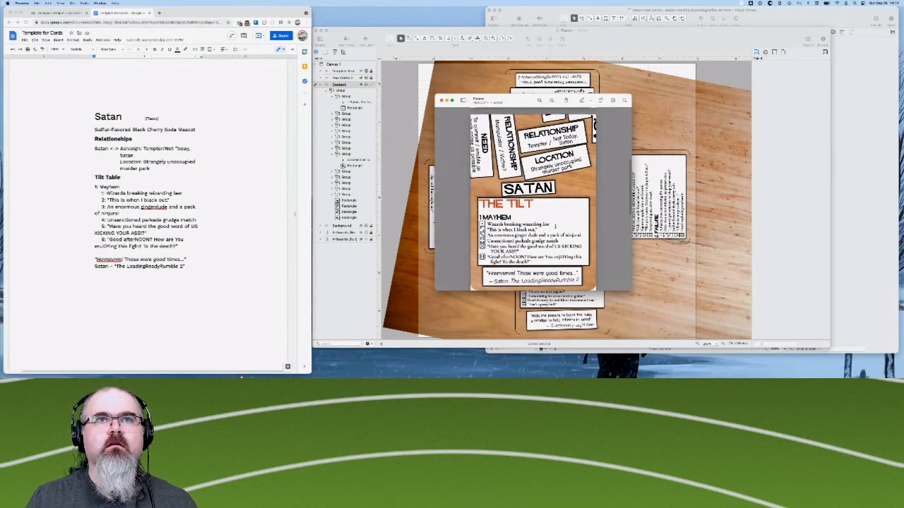
{"action": "scroll", "coordinate": [555, 226], "scroll_direction": "down", "scroll_amount": 1}
{"action": "scroll", "coordinate": [555, 226], "scroll_direction": "up", "scroll_amount": 2}
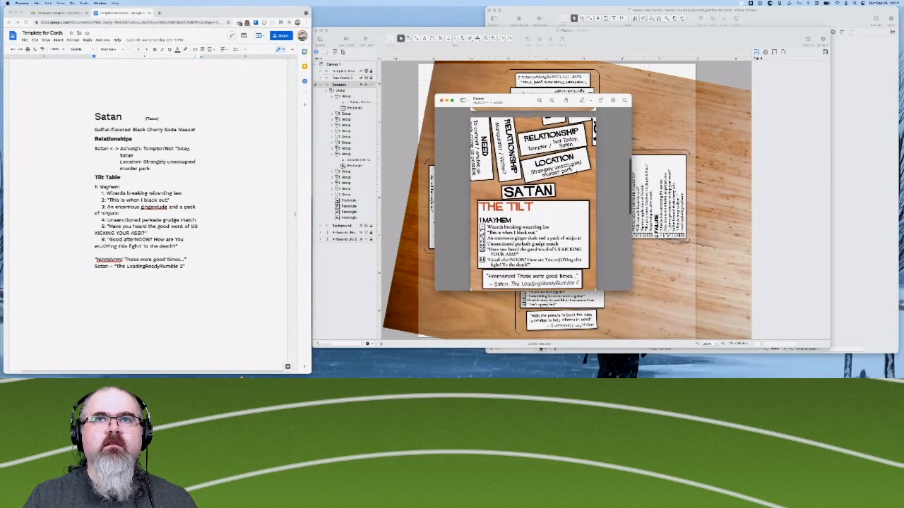
{"action": "scroll", "coordinate": [565, 228], "scroll_direction": "down", "scroll_amount": 2}
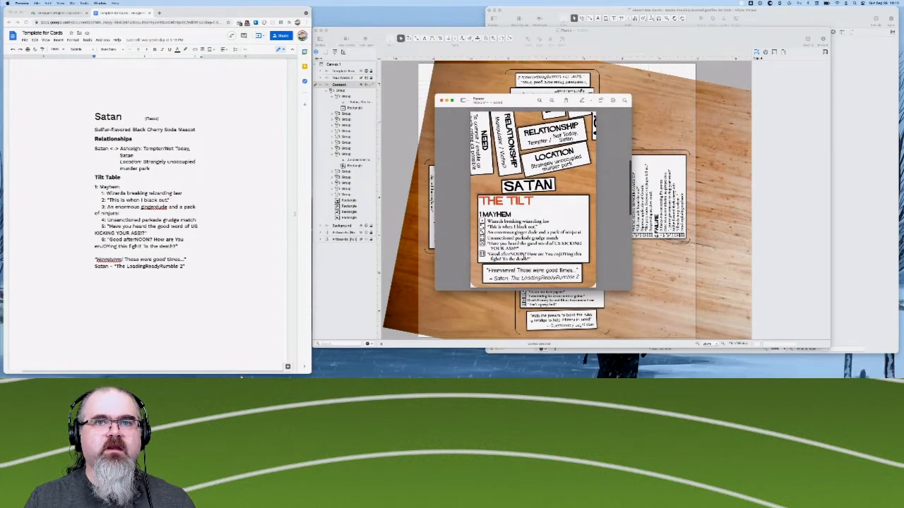
- Rotate the sideways Ashleigh card page upright and check its layout
{"action": "scroll", "coordinate": [533, 200], "scroll_direction": "down", "scroll_amount": 10}
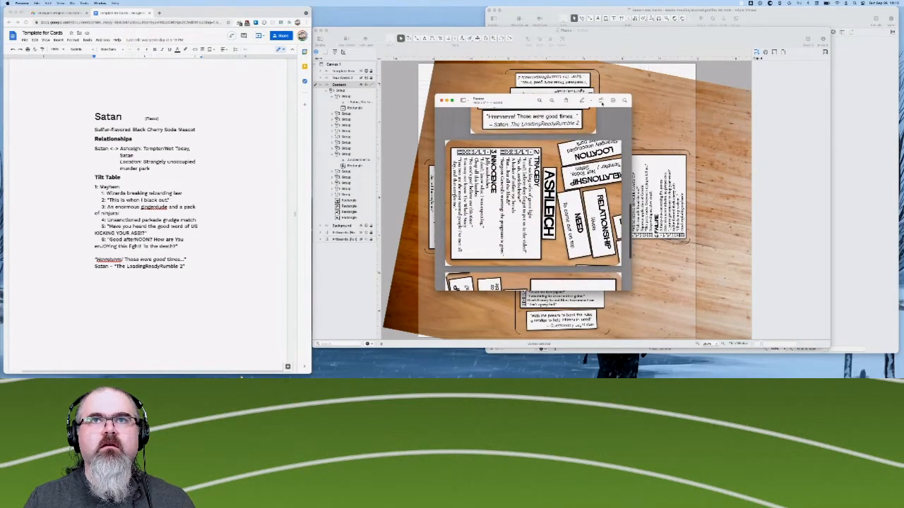
{"action": "left_click", "coordinate": [601, 101]}
{"action": "left_click", "coordinate": [601, 101]}
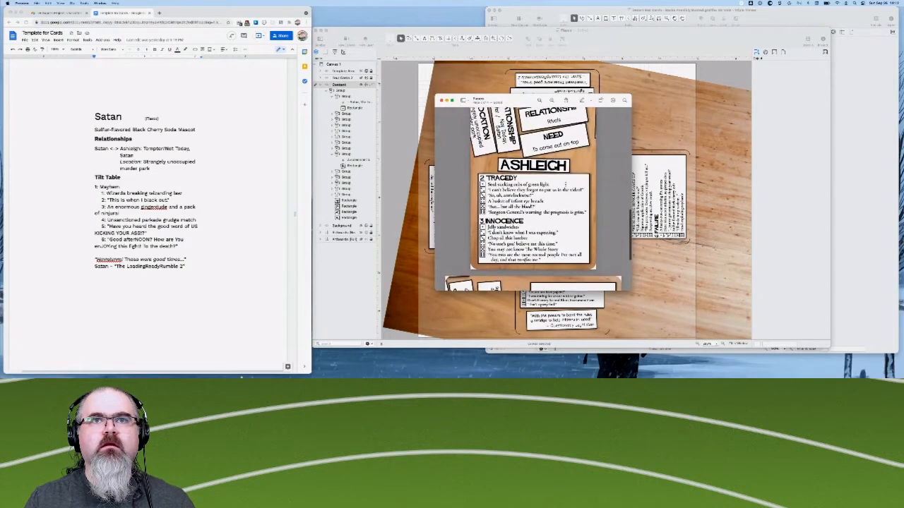
{"action": "scroll", "coordinate": [610, 197], "scroll_direction": "up", "scroll_amount": 3}
{"action": "scroll", "coordinate": [568, 209], "scroll_direction": "down", "scroll_amount": 2}
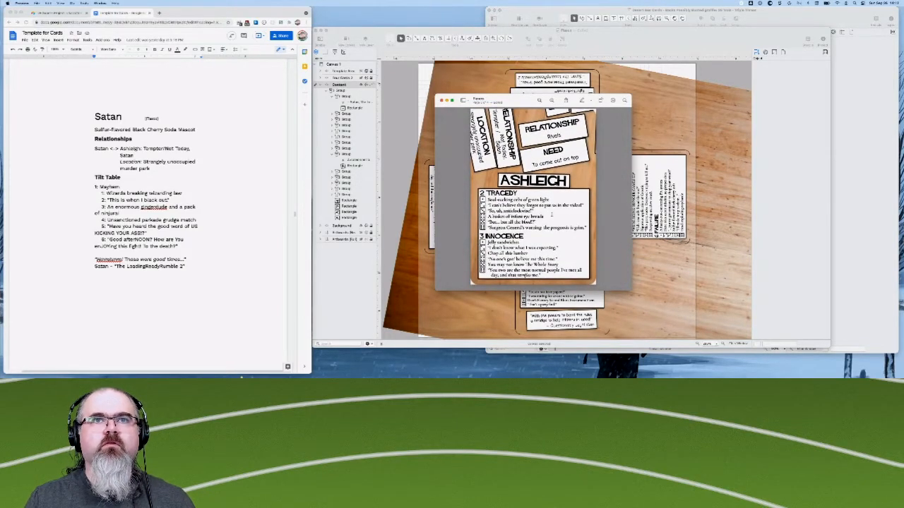
- Rotate the sideways Definitely Illegal Boy card page upright and bring the whole card into view
{"action": "scroll", "coordinate": [552, 213], "scroll_direction": "down", "scroll_amount": 10}
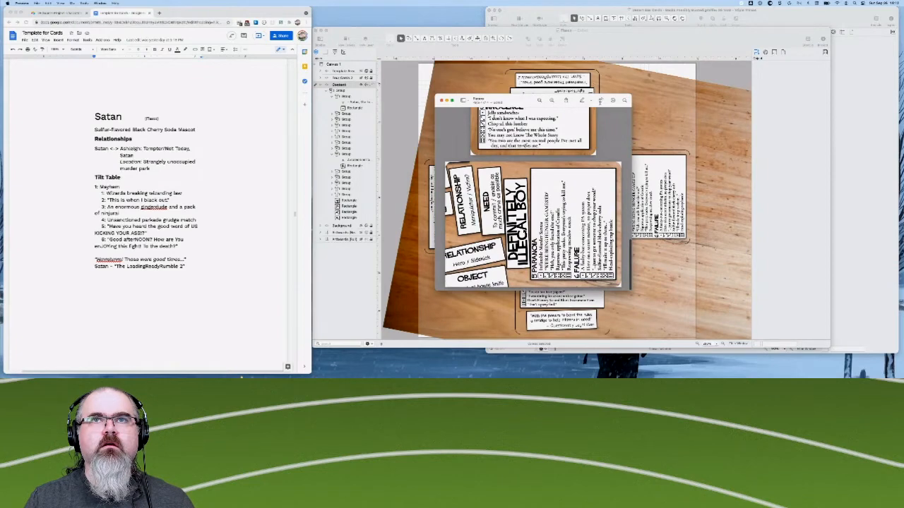
{"action": "left_click", "coordinate": [599, 101]}
{"action": "left_click", "coordinate": [600, 103]}
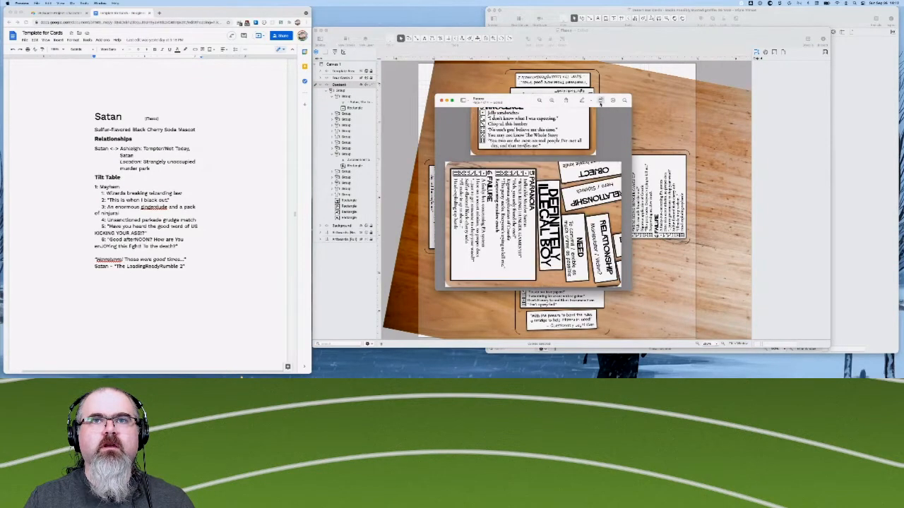
{"action": "left_click", "coordinate": [600, 103]}
{"action": "scroll", "coordinate": [555, 211], "scroll_direction": "down", "scroll_amount": 2}
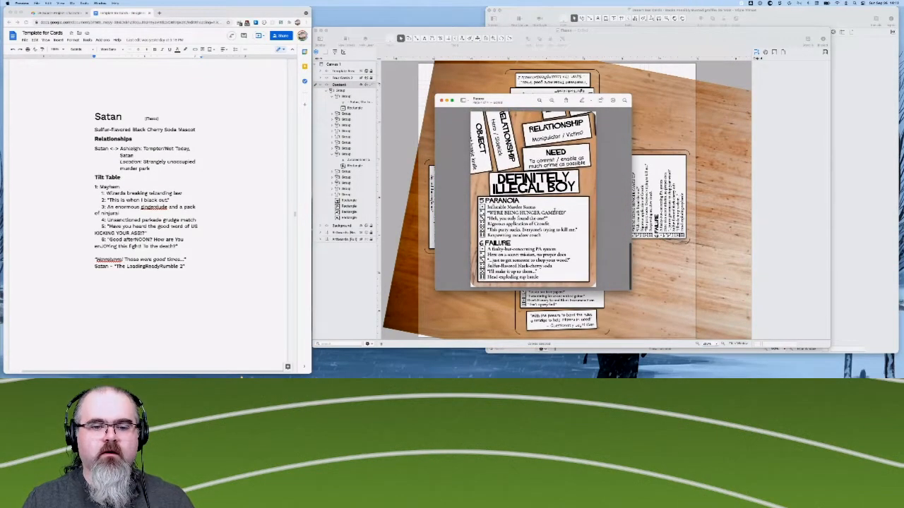
- Page through the rotated card pages from Definitely Illegal Boy back to Questionably Legal Man, and close the PDF
{"action": "scroll", "coordinate": [601, 144], "scroll_direction": "up", "scroll_amount": 2}
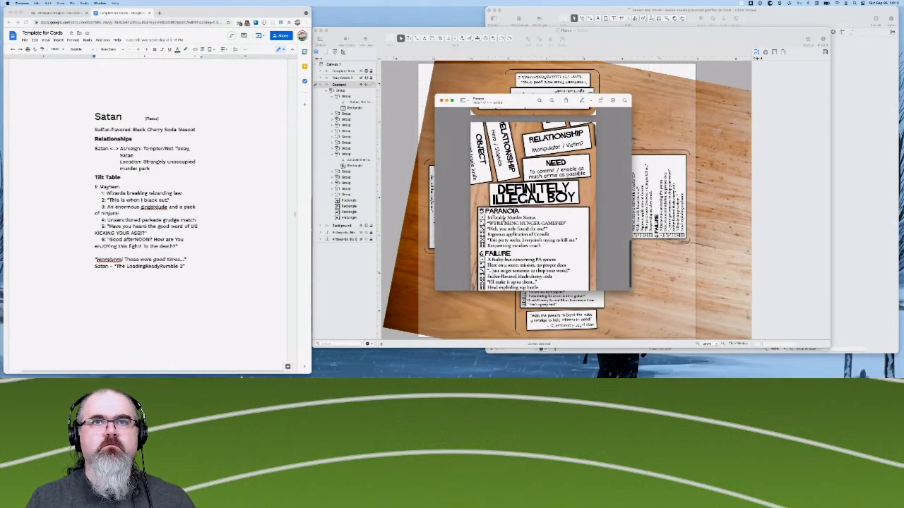
{"action": "scroll", "coordinate": [533, 200], "scroll_direction": "up", "scroll_amount": 10}
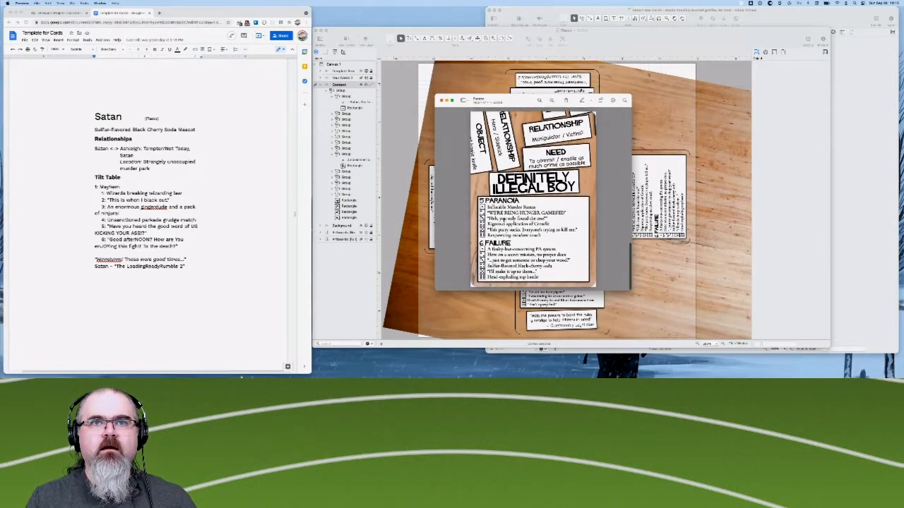
{"action": "scroll", "coordinate": [503, 217], "scroll_direction": "up", "scroll_amount": 10}
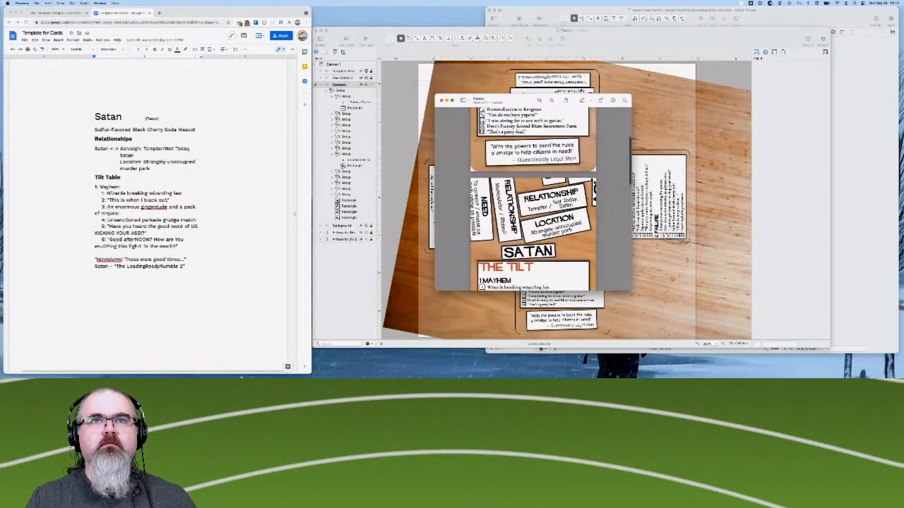
{"action": "scroll", "coordinate": [533, 200], "scroll_direction": "down", "scroll_amount": 10}
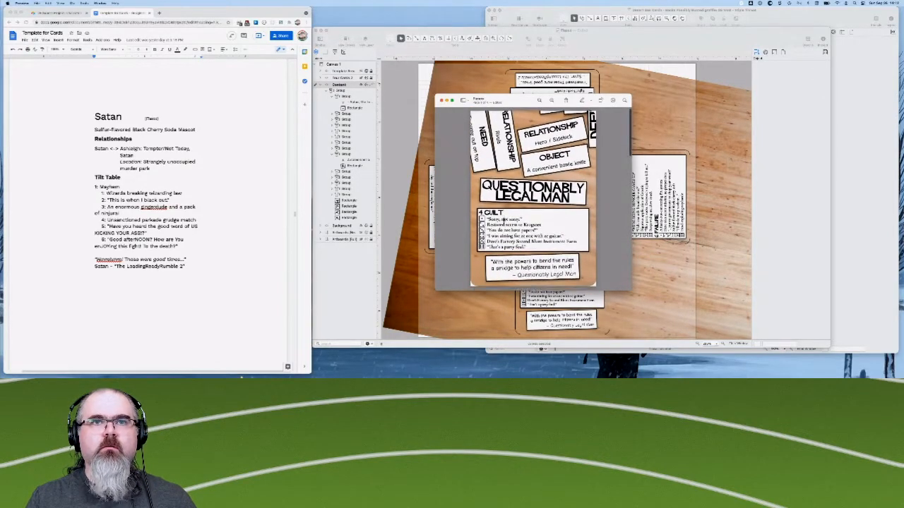
{"action": "scroll", "coordinate": [533, 200], "scroll_direction": "down", "scroll_amount": 10}
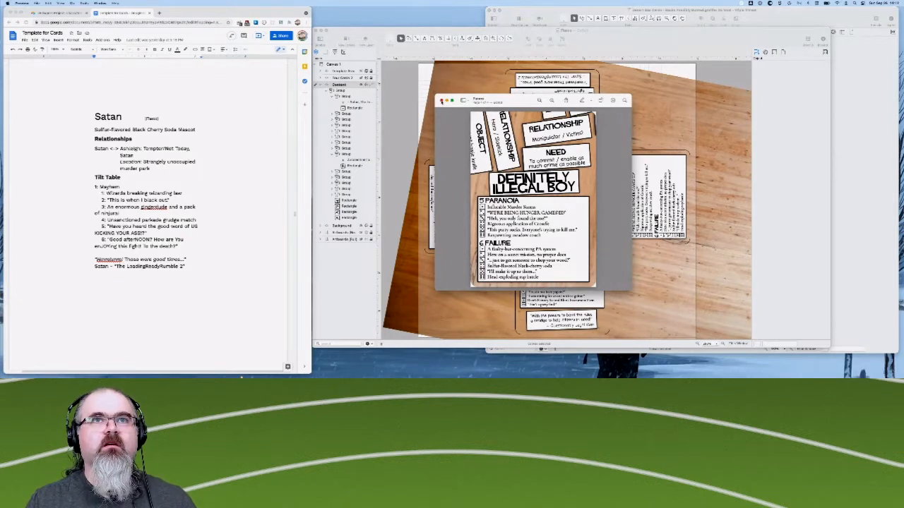
{"action": "left_click", "coordinate": [440, 101]}
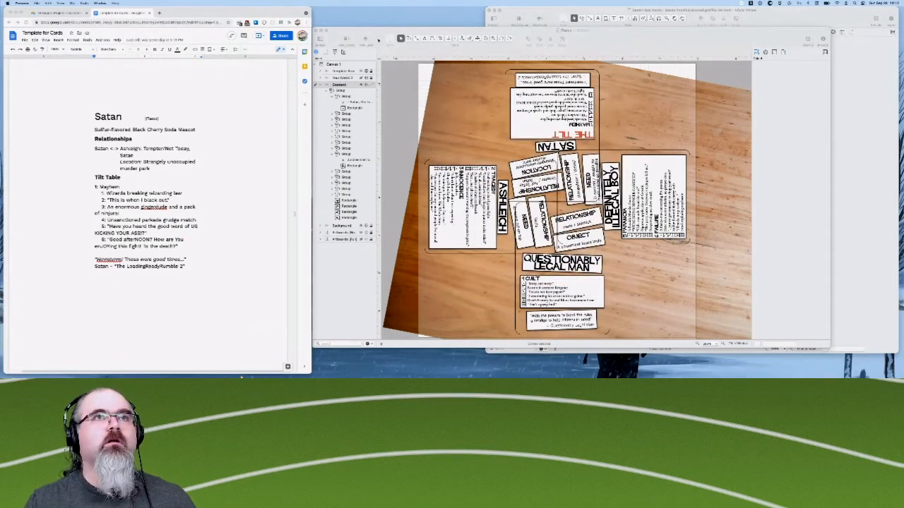
- Switch to OmniGraffle, hide the rounded-corner artboards layer and show the square-cornered artboards layer
{"action": "left_click", "coordinate": [355, 205]}
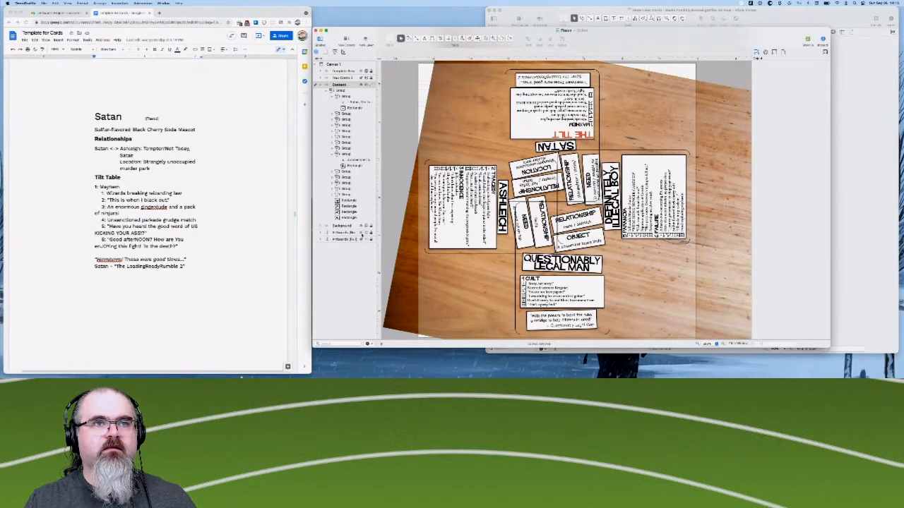
{"action": "left_click", "coordinate": [362, 234]}
{"action": "left_click", "coordinate": [361, 240]}
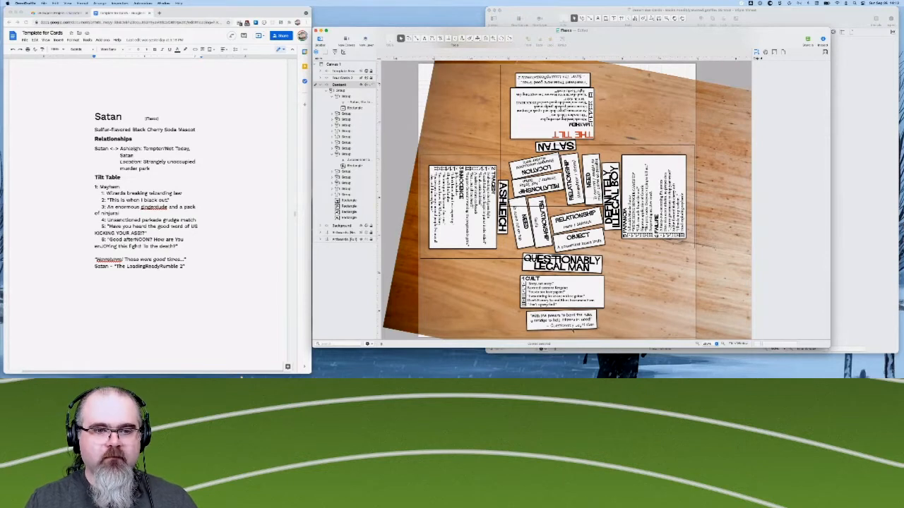
- Set up an export of the document's artboards as PNG images with the transparent background turned off
{"action": "left_click", "coordinate": [44, 2]}
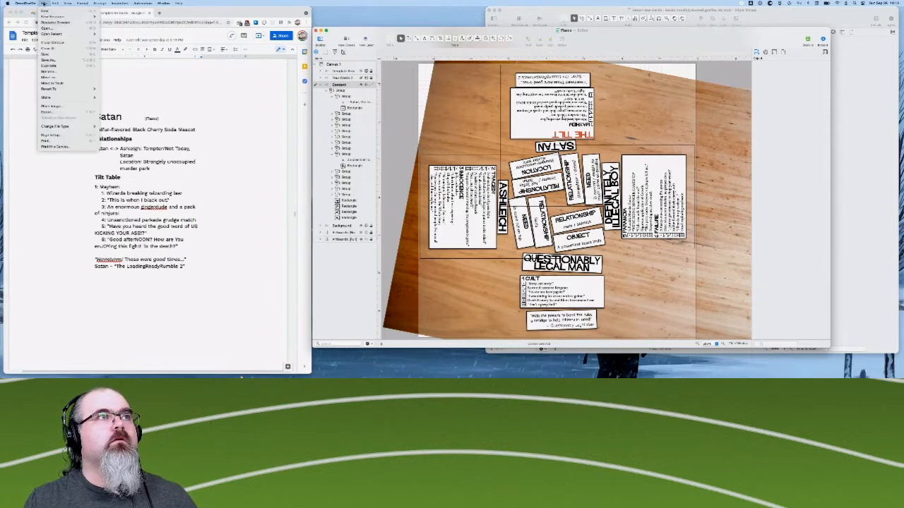
{"action": "left_click", "coordinate": [59, 115]}
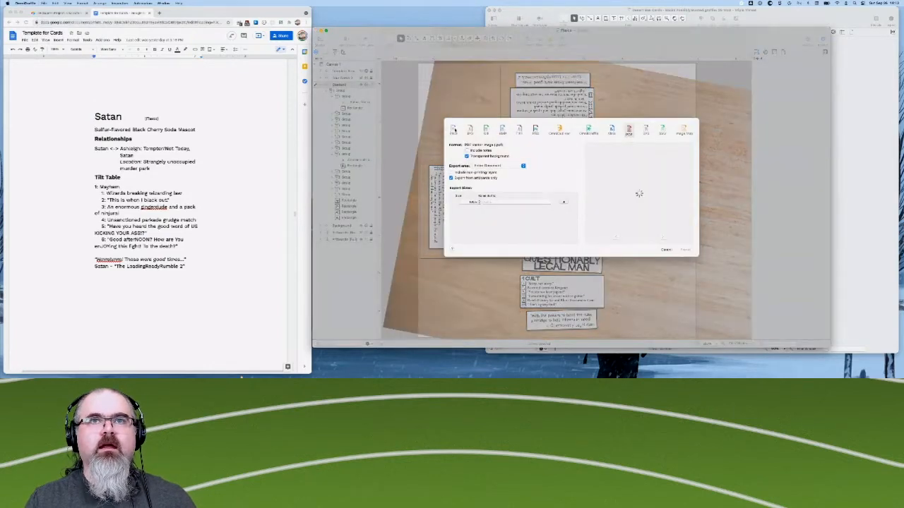
{"action": "left_click", "coordinate": [454, 129]}
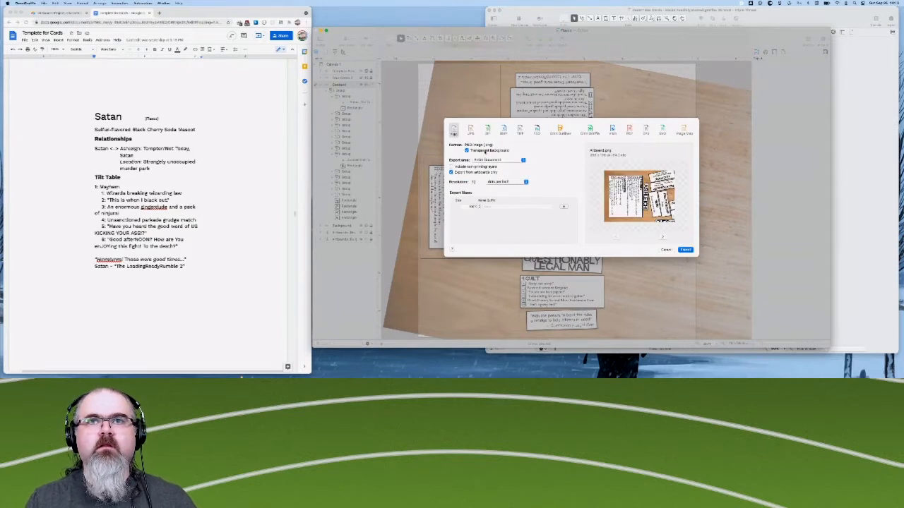
{"action": "left_click", "coordinate": [467, 151]}
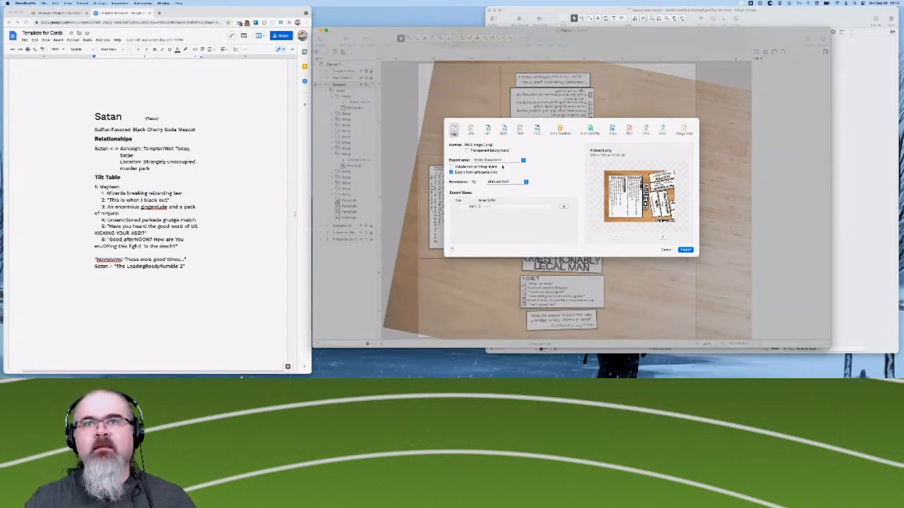
- Compare the TIFF, BMP, GIF and JPG export formats and return to PNG
{"action": "left_click", "coordinate": [519, 130]}
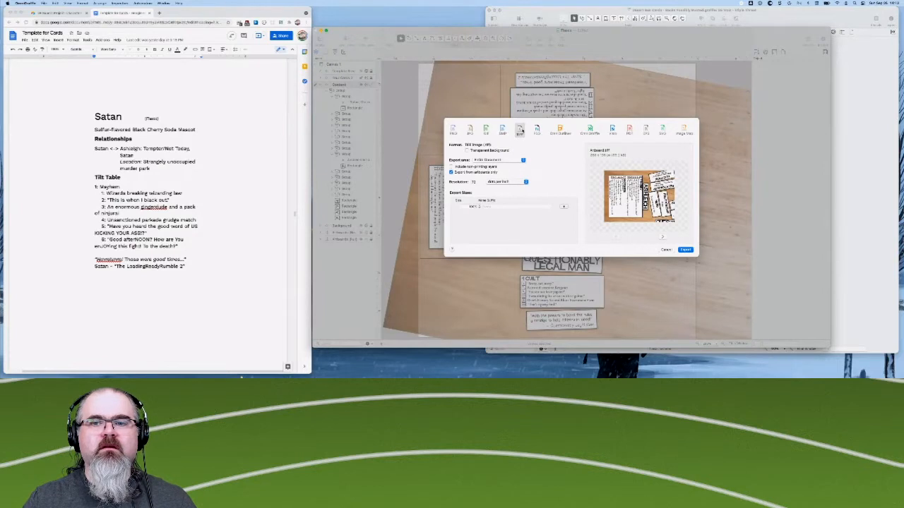
{"action": "left_click", "coordinate": [503, 131]}
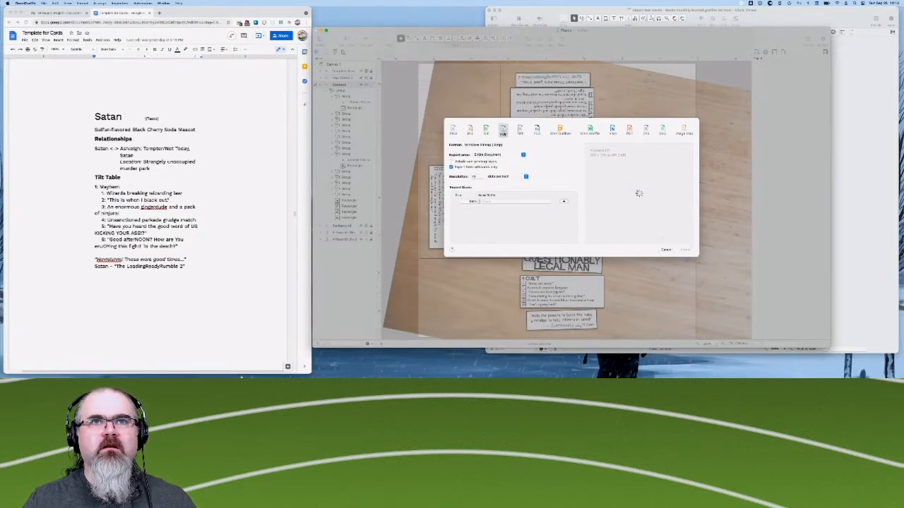
{"action": "left_click", "coordinate": [487, 131]}
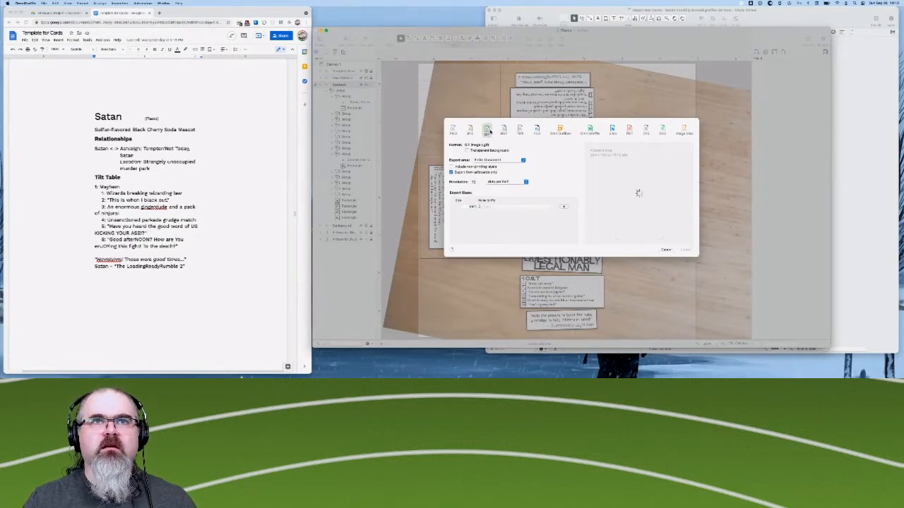
{"action": "left_click", "coordinate": [471, 132]}
{"action": "left_click", "coordinate": [455, 132]}
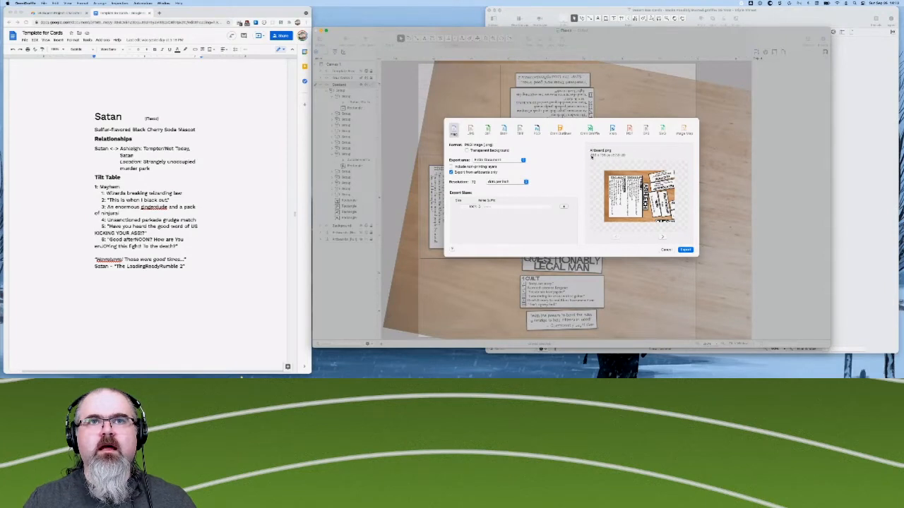
- Set the PNG export resolution to 300 dots per inch
{"action": "double_click", "coordinate": [477, 182]}
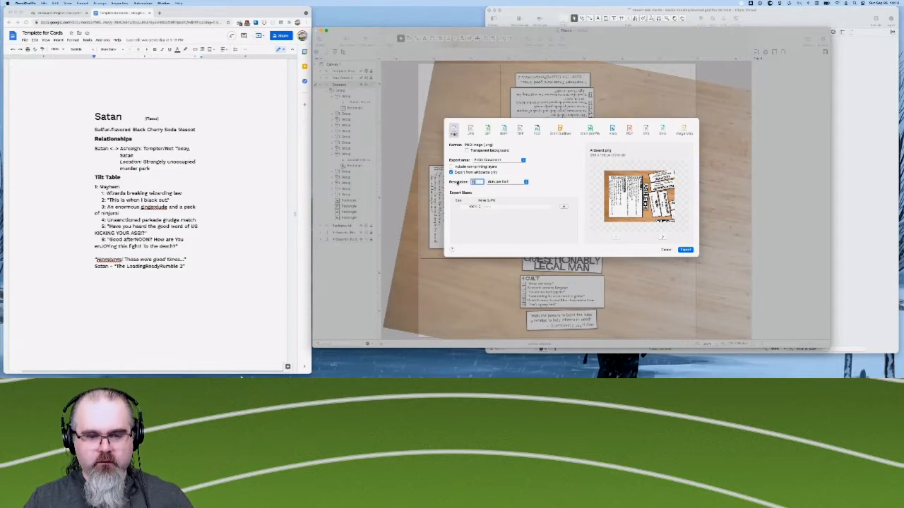
{"action": "type", "text": "300"}
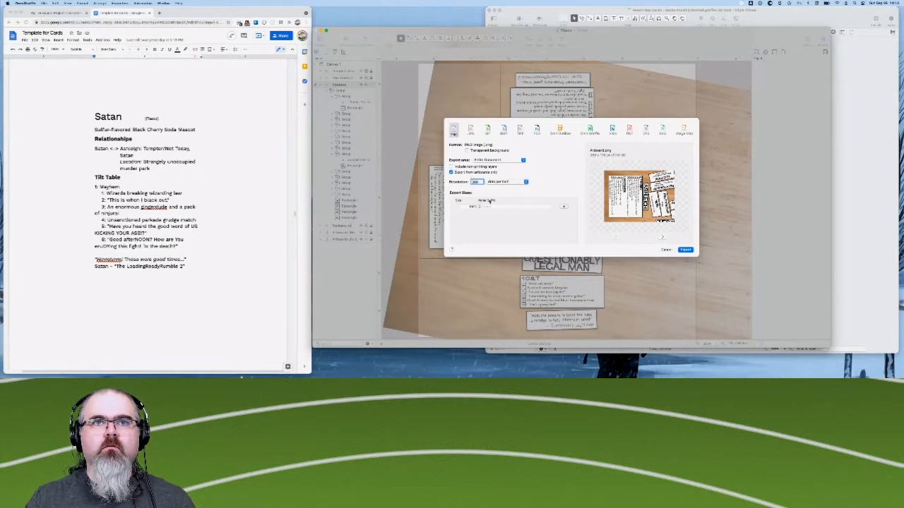
{"action": "left_click", "coordinate": [493, 206]}
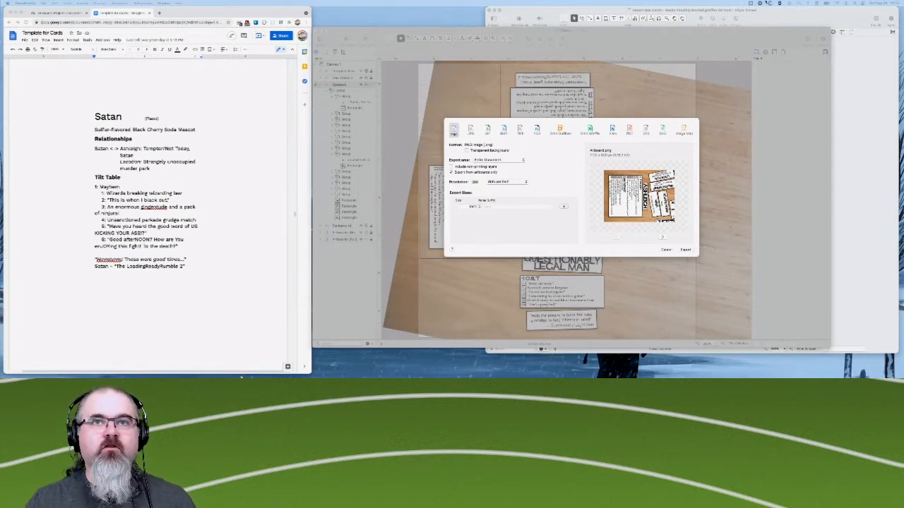
- Check the export preview and pixel size of each card artboard, and close the export settings without exporting
{"action": "left_click", "coordinate": [663, 238]}
{"action": "left_click", "coordinate": [662, 238]}
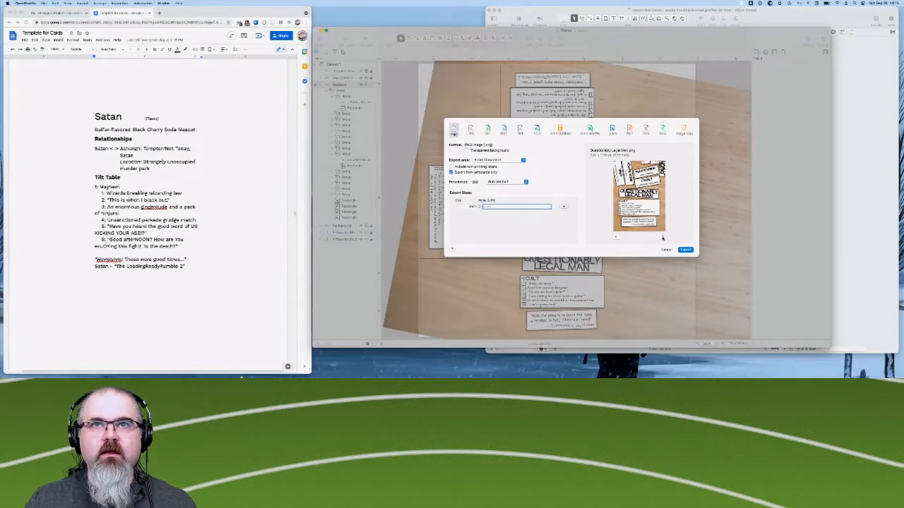
{"action": "left_click", "coordinate": [662, 238]}
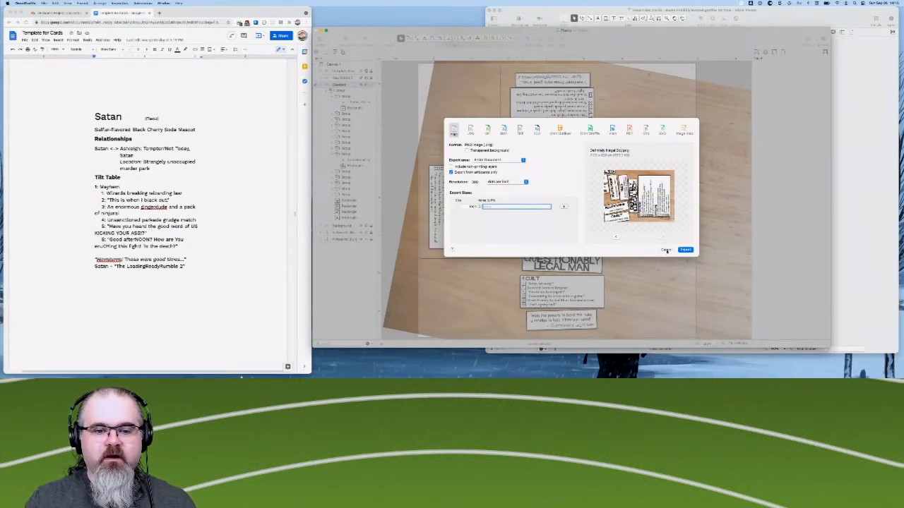
{"action": "left_click", "coordinate": [666, 250]}
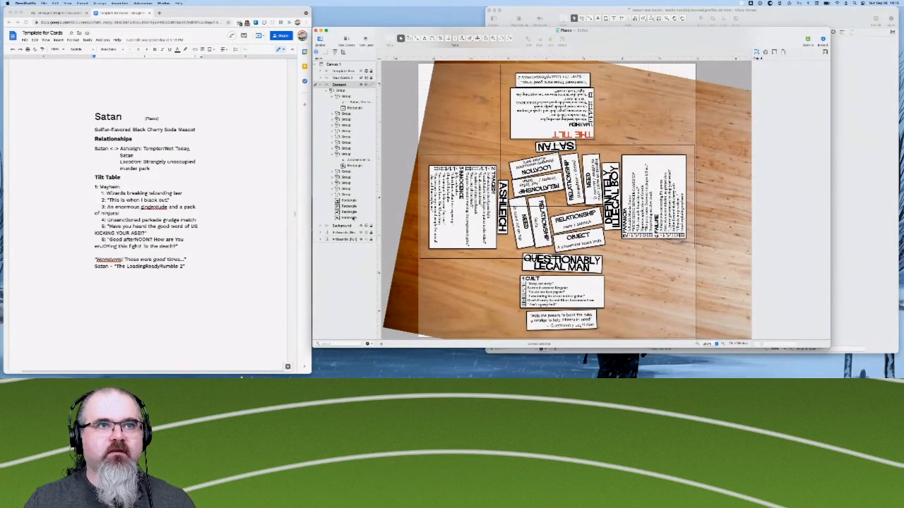
- Resize all the card artboards on the square-cornered artboards layer together, adjusting their width and setting their height to 3.75 in
{"action": "left_click", "coordinate": [343, 240]}
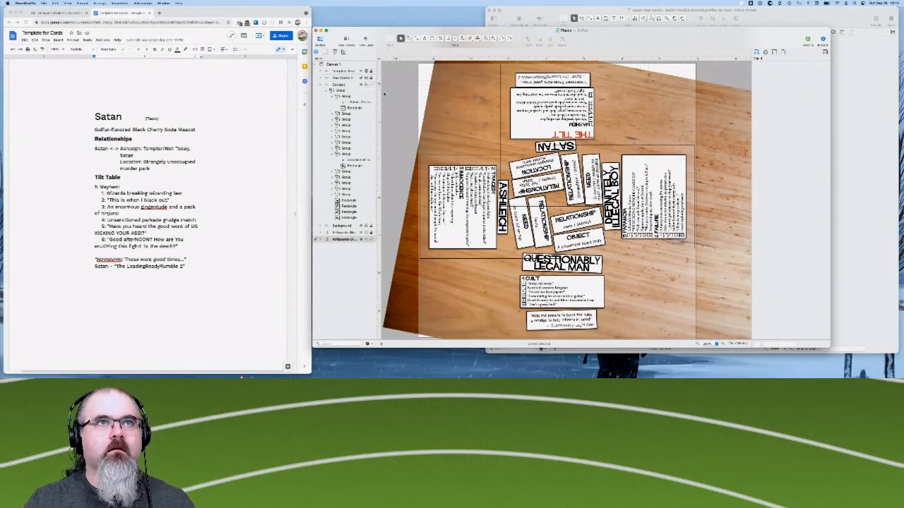
{"action": "left_click", "coordinate": [326, 85]}
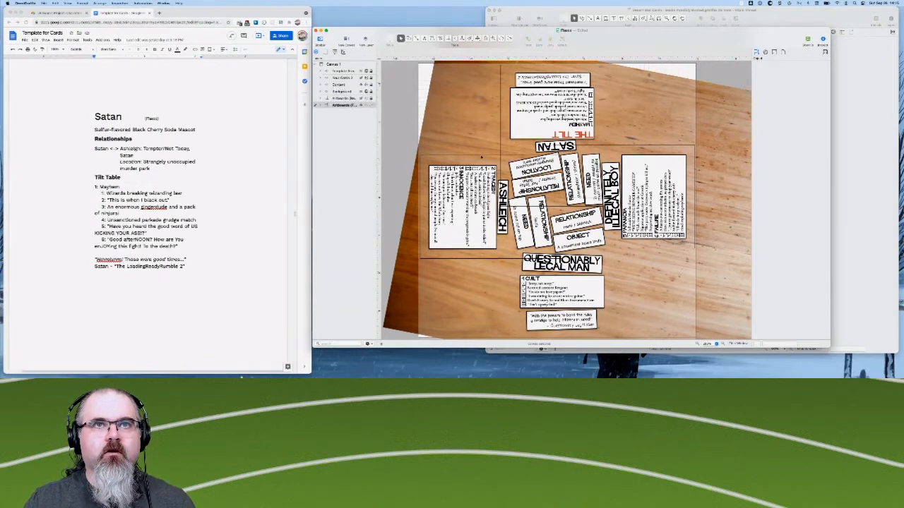
{"action": "left_click", "coordinate": [482, 156]}
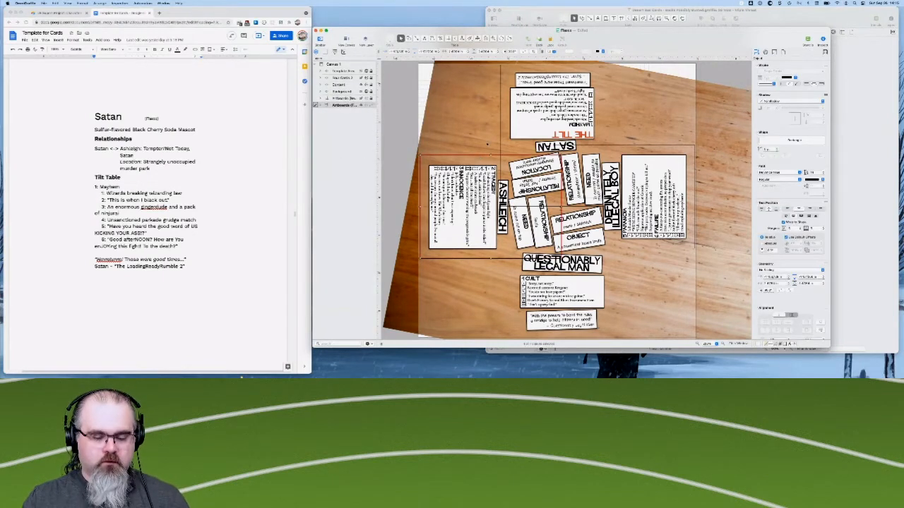
{"action": "key", "text": "super+a"}
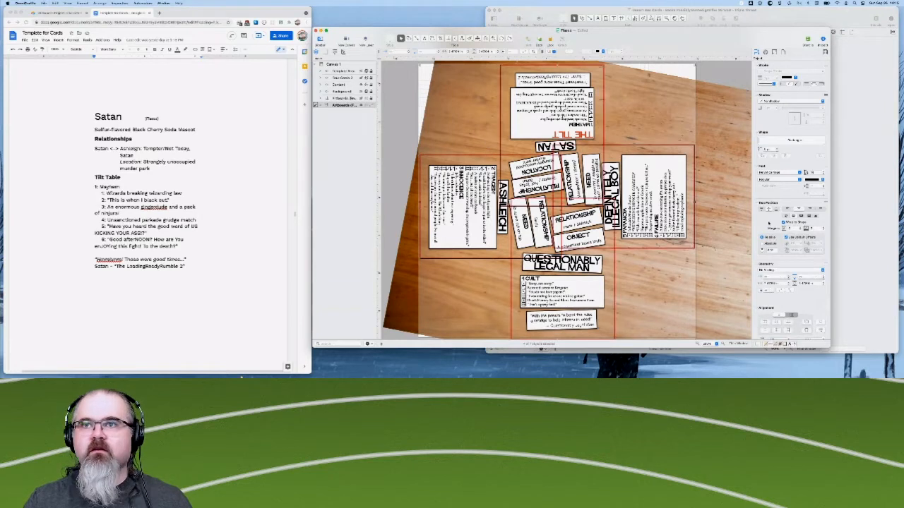
{"action": "scroll", "coordinate": [769, 224], "scroll_direction": "down", "scroll_amount": 3}
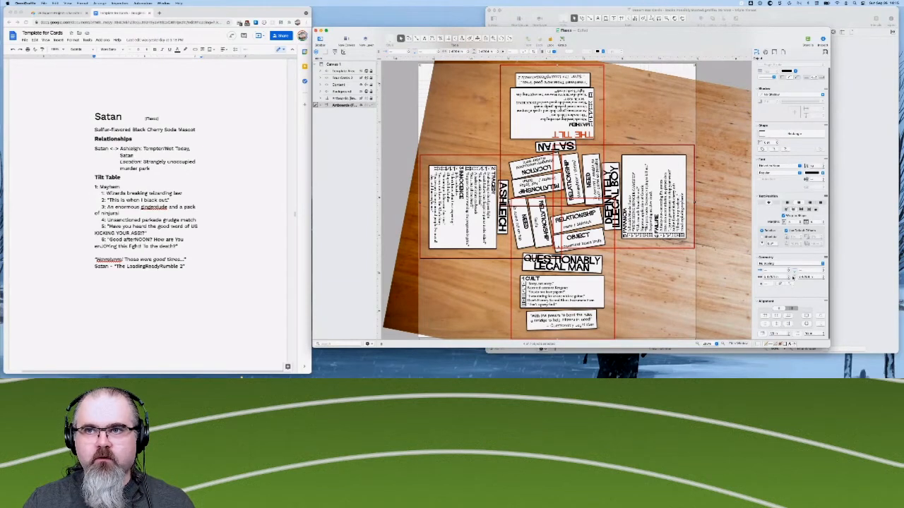
{"action": "left_click", "coordinate": [771, 277]}
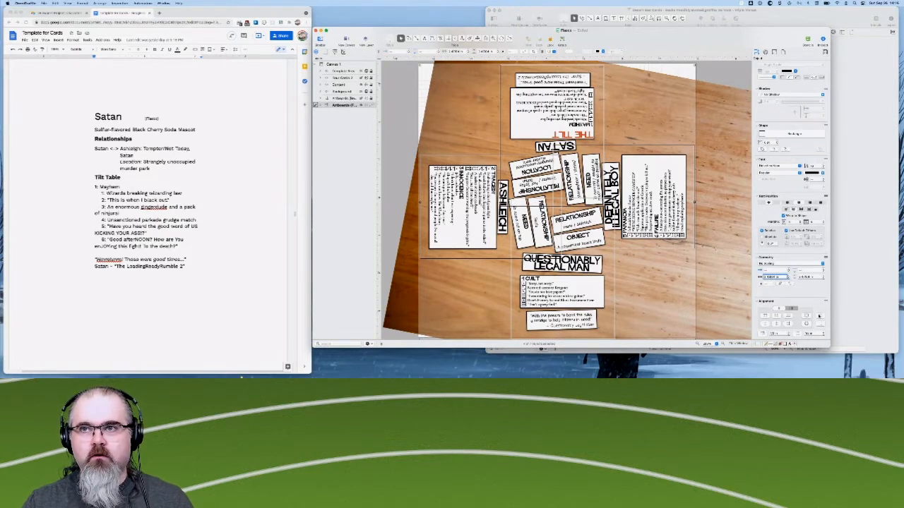
{"action": "key", "text": "Tab"}
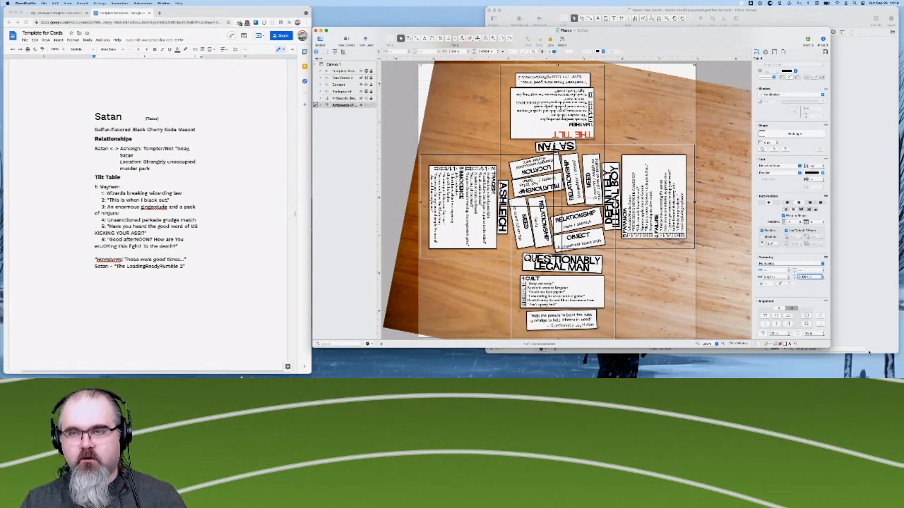
{"action": "type", "text": "3.75"}
{"action": "key", "text": "Return"}
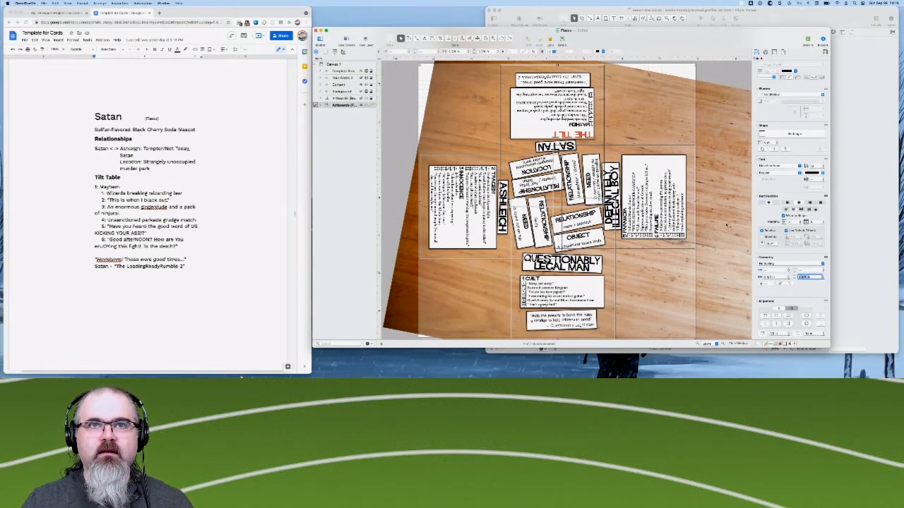
{"action": "left_click", "coordinate": [725, 225]}
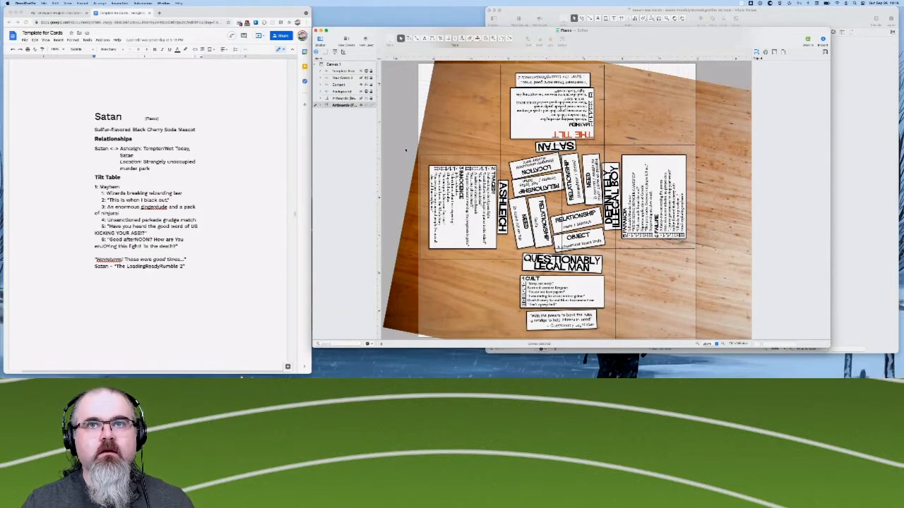
- Open the PNG export settings and review the preview and pixel size of each card artboard
{"action": "left_click", "coordinate": [48, 4]}
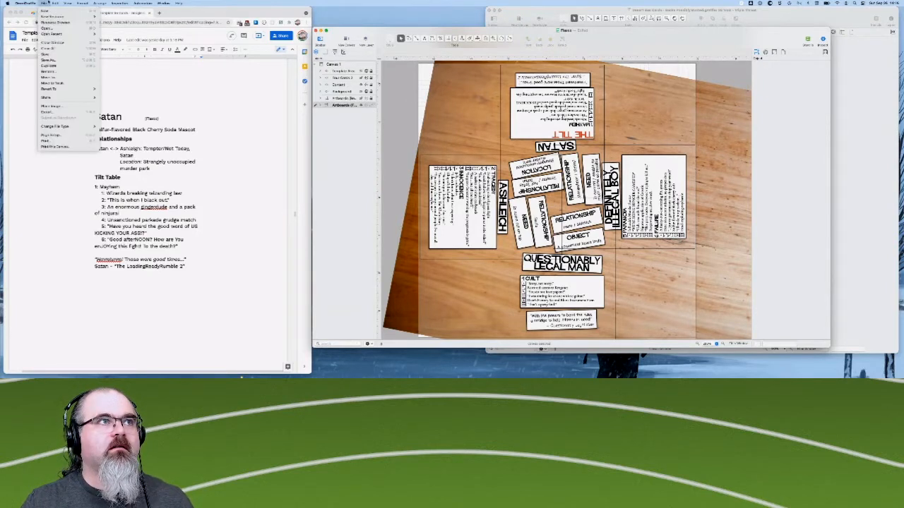
{"action": "left_click", "coordinate": [51, 113]}
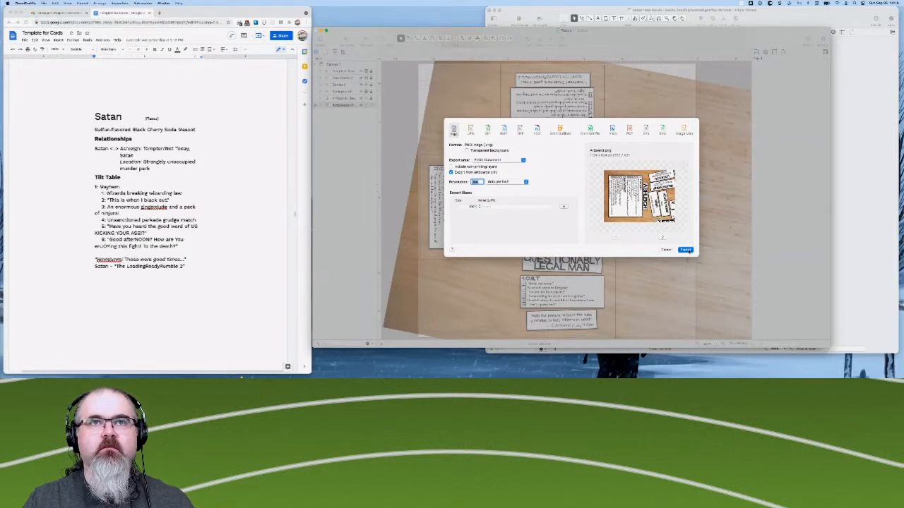
{"action": "left_click", "coordinate": [663, 237]}
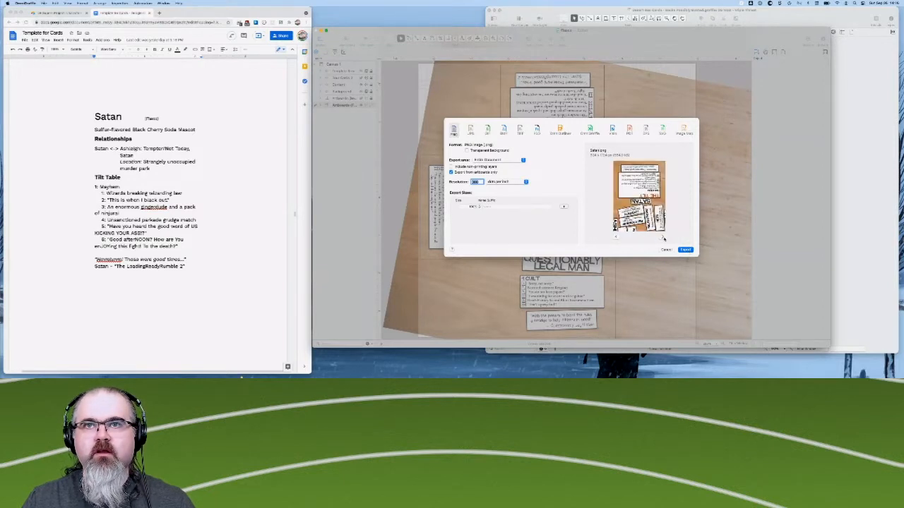
{"action": "left_click", "coordinate": [664, 237]}
{"action": "left_click", "coordinate": [663, 238]}
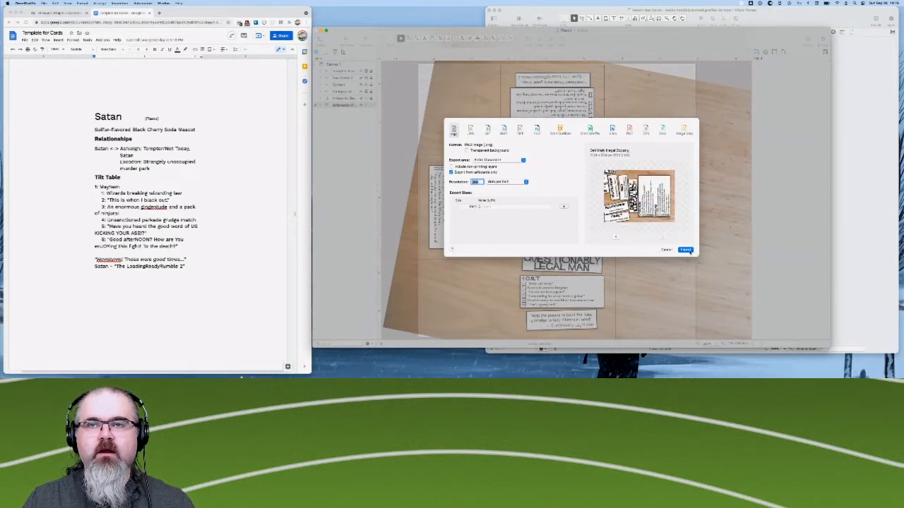
- Start the export and choose the Desert Bus 2021 Project folder in Google Drive's My Drive as its destination
{"action": "left_click", "coordinate": [690, 252]}
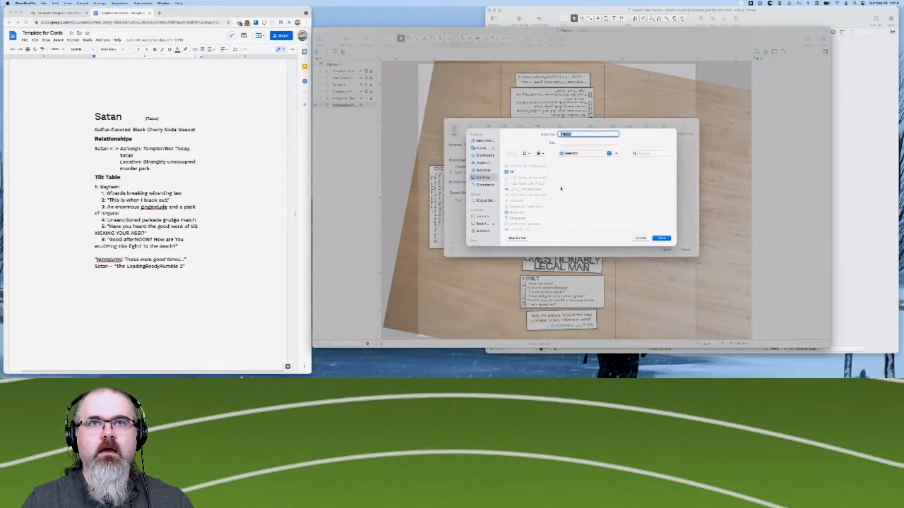
{"action": "scroll", "coordinate": [526, 192], "scroll_direction": "down", "scroll_amount": 3}
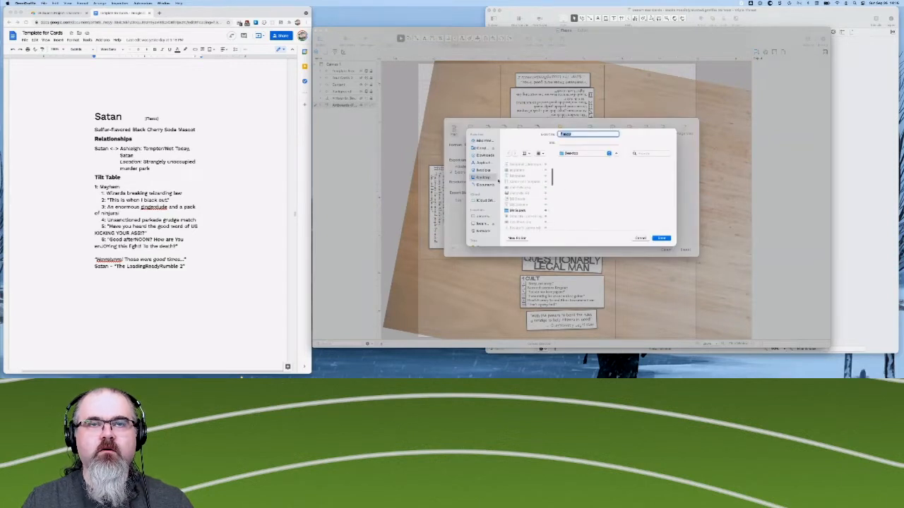
{"action": "left_click", "coordinate": [483, 148]}
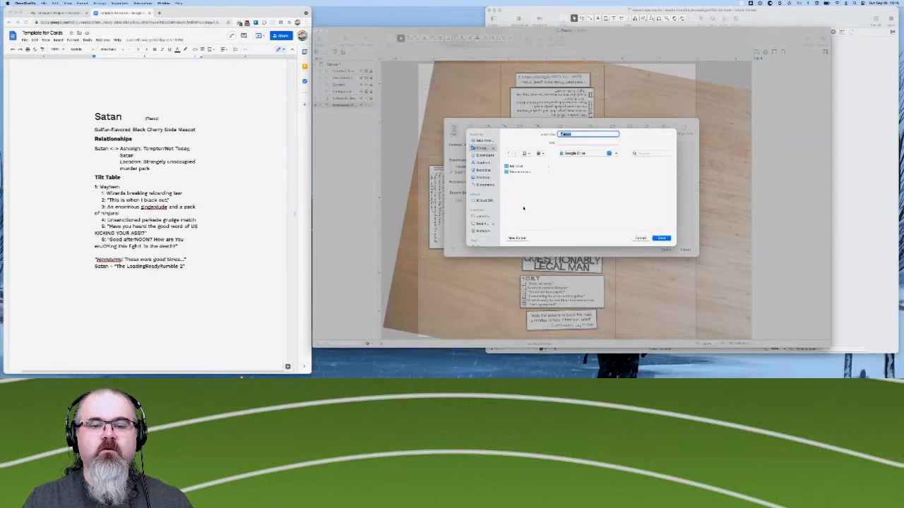
{"action": "left_click", "coordinate": [519, 166]}
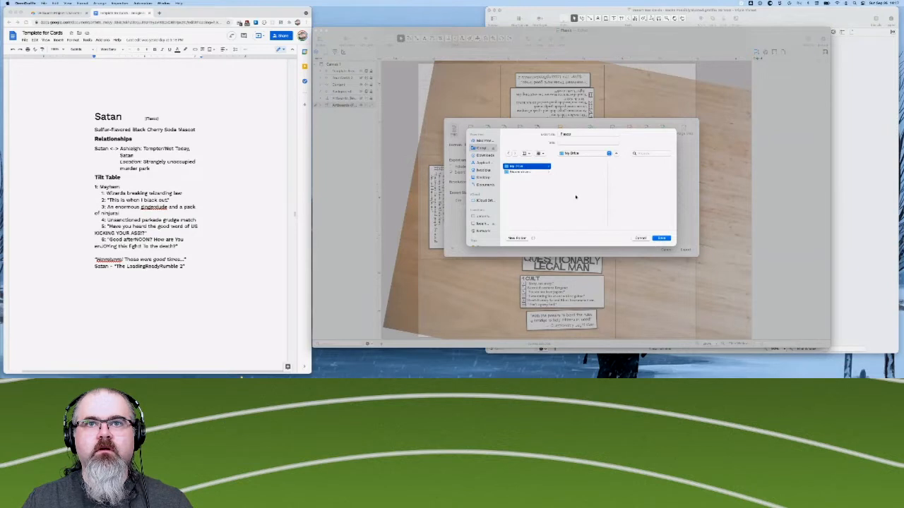
{"action": "scroll", "coordinate": [580, 212], "scroll_direction": "down", "scroll_amount": 15}
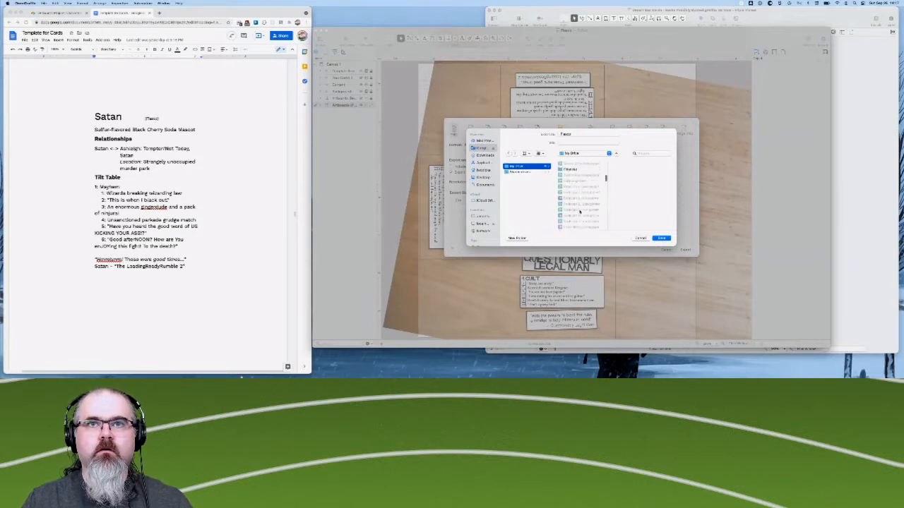
{"action": "scroll", "coordinate": [580, 211], "scroll_direction": "up", "scroll_amount": 10}
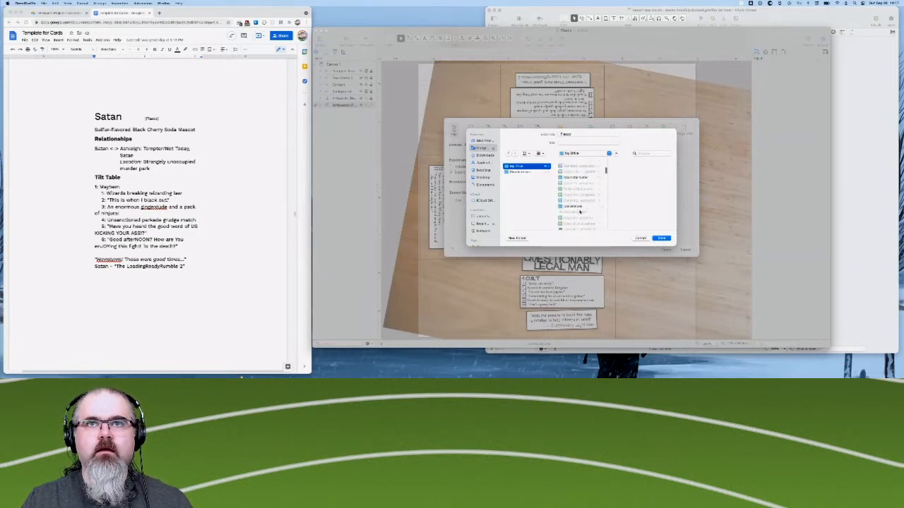
{"action": "scroll", "coordinate": [579, 212], "scroll_direction": "down", "scroll_amount": 3}
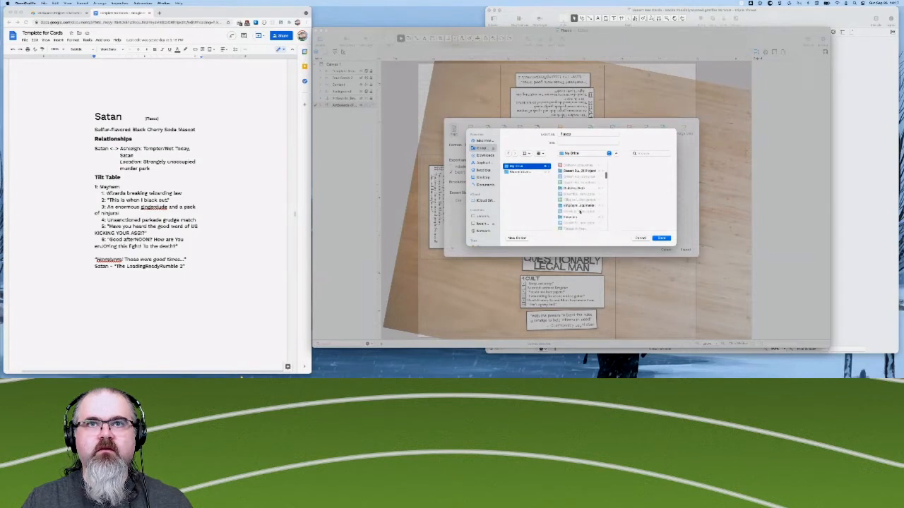
{"action": "left_click", "coordinate": [579, 171]}
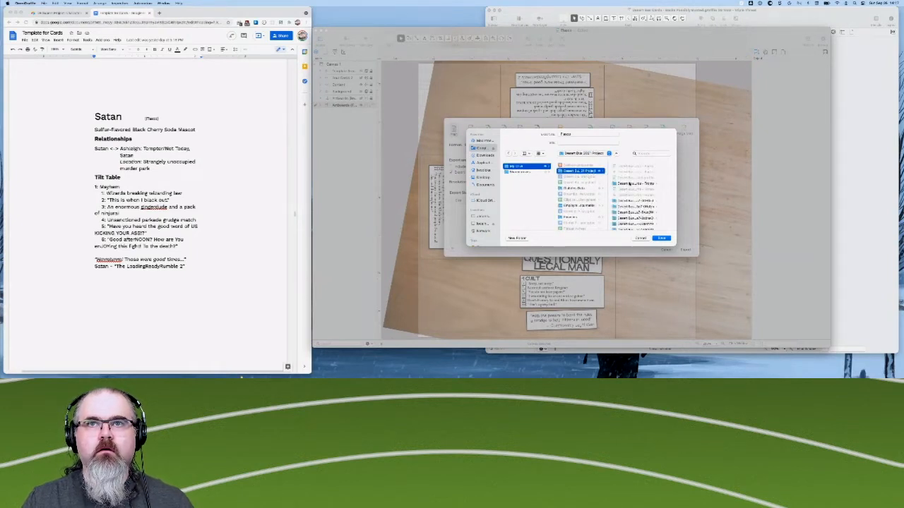
- Name the export FiascoCards and export the card artboards as PNG images
{"action": "left_click", "coordinate": [579, 135]}
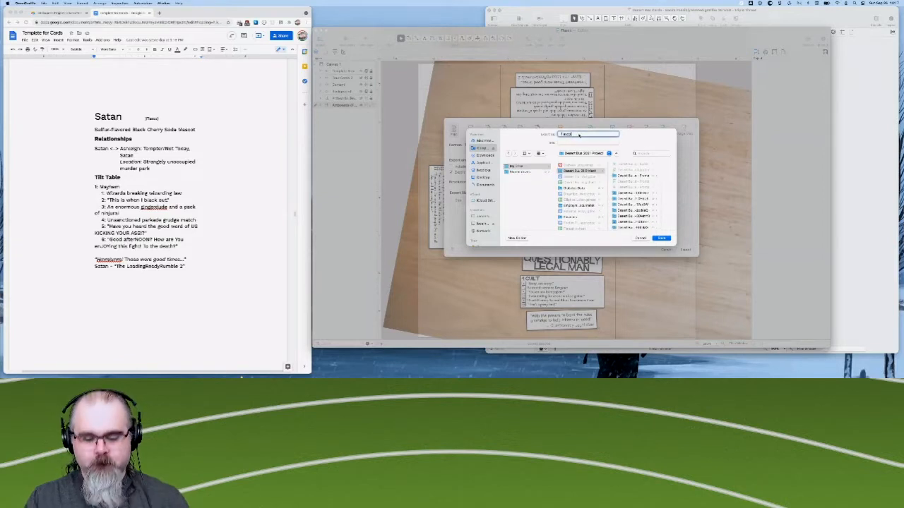
{"action": "type", "text": "Cards"}
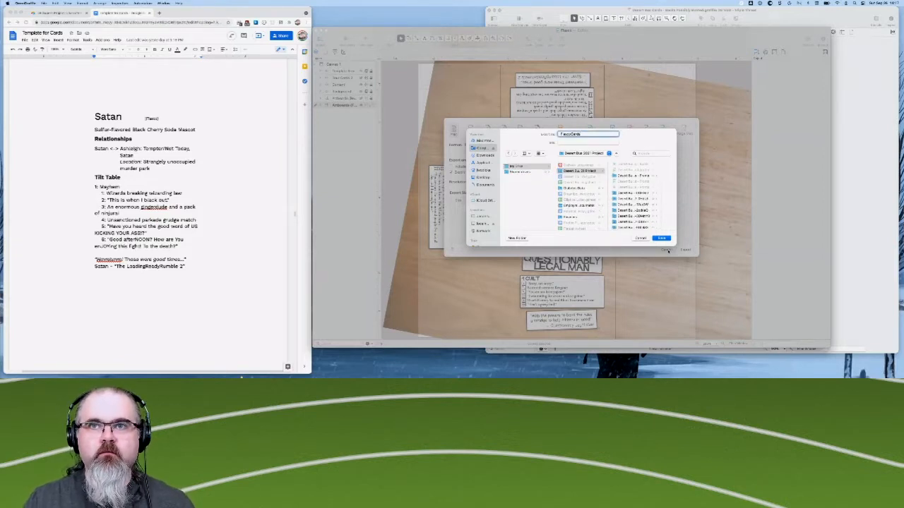
{"action": "left_click", "coordinate": [661, 238]}
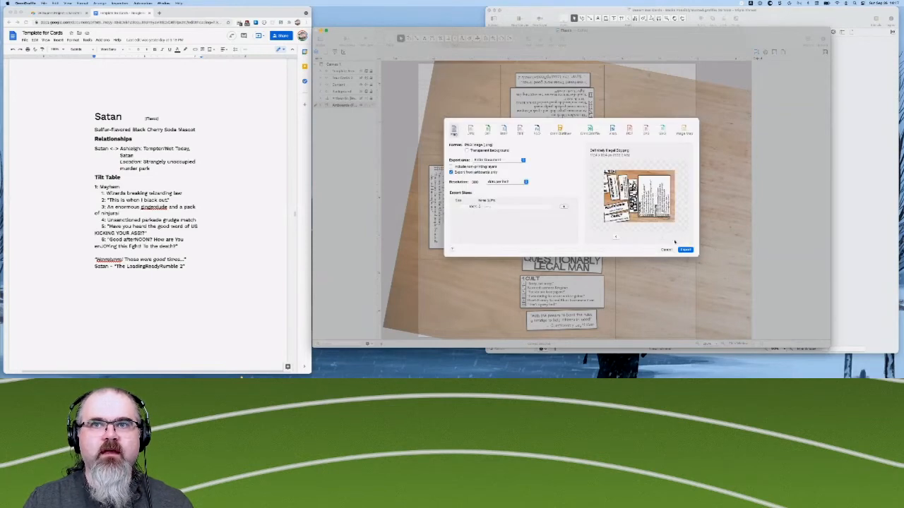
{"action": "left_click", "coordinate": [686, 249]}
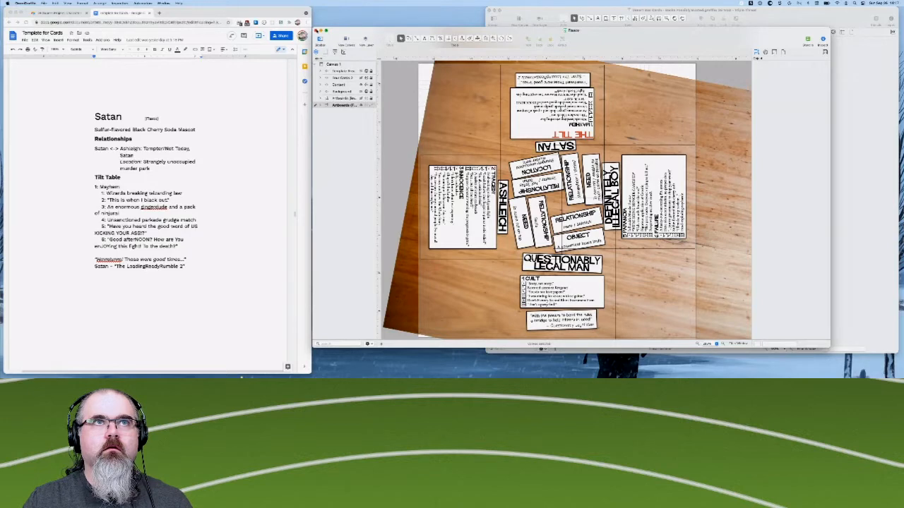
- Close the Fiasco document and switch to Finder, placing the FiascoCards folder window beside the remaining card document
{"action": "left_click", "coordinate": [316, 31]}
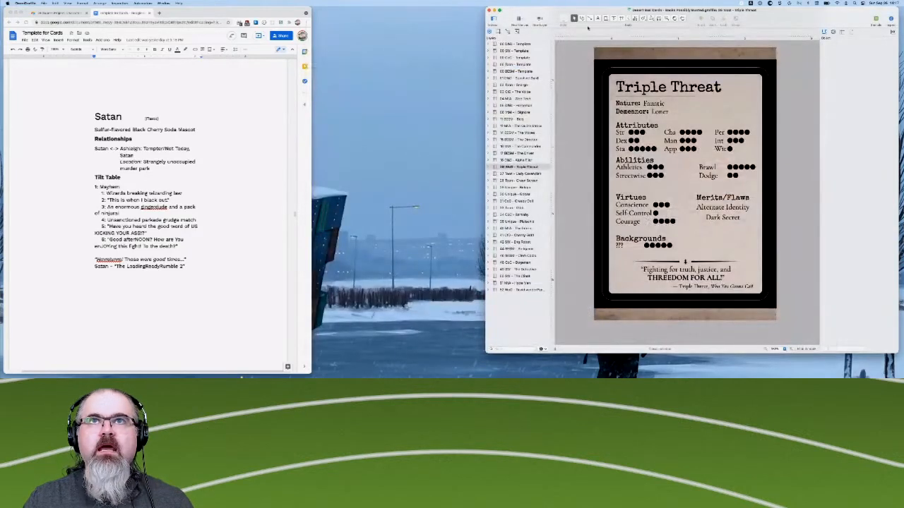
{"action": "left_click_drag", "start_coordinate": [561, 13], "coordinate": [418, 20]}
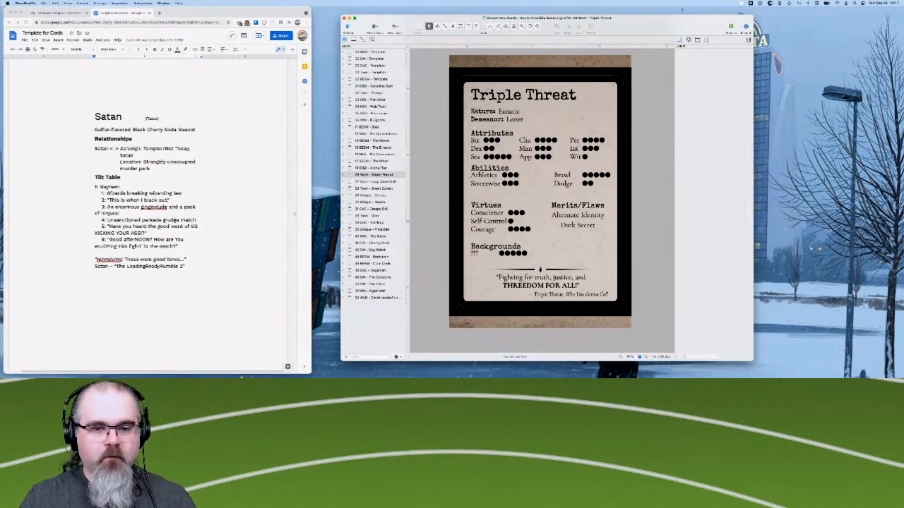
{"action": "key", "text": "super+Tab"}
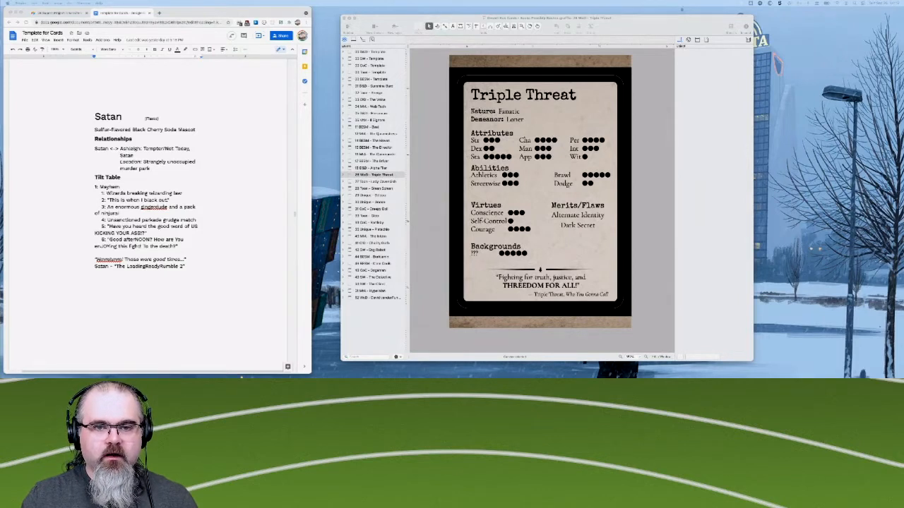
{"action": "left_click_drag", "start_coordinate": [675, 2], "coordinate": [793, 91]}
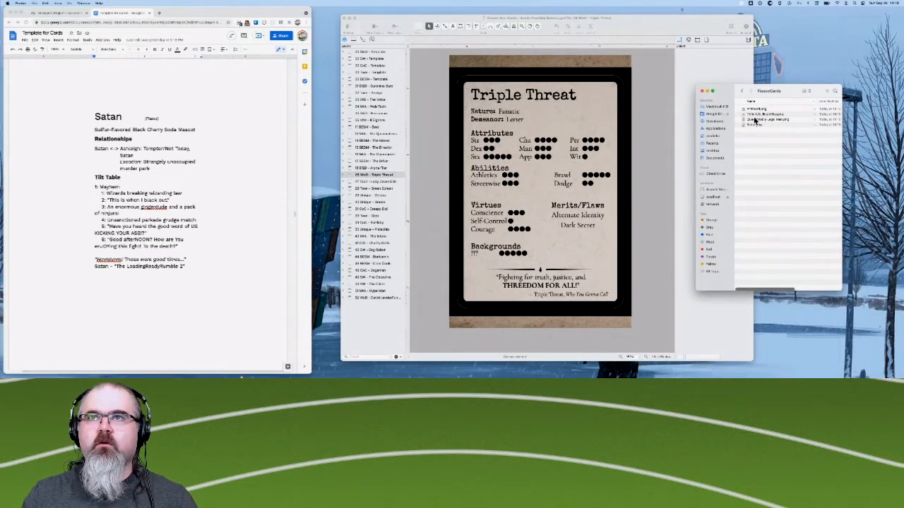
- Open Artboard.png in Preview, rotate it 90 degrees counterclockwise so the card reads upright, and save it
{"action": "left_click", "coordinate": [755, 112]}
{"action": "double_click", "coordinate": [754, 113]}
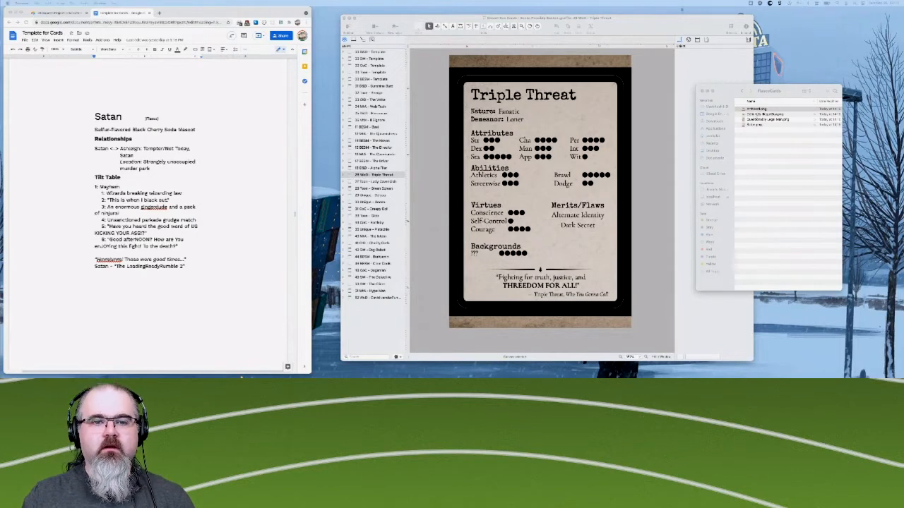
{"action": "left_click_drag", "start_coordinate": [410, 15], "coordinate": [422, 65]}
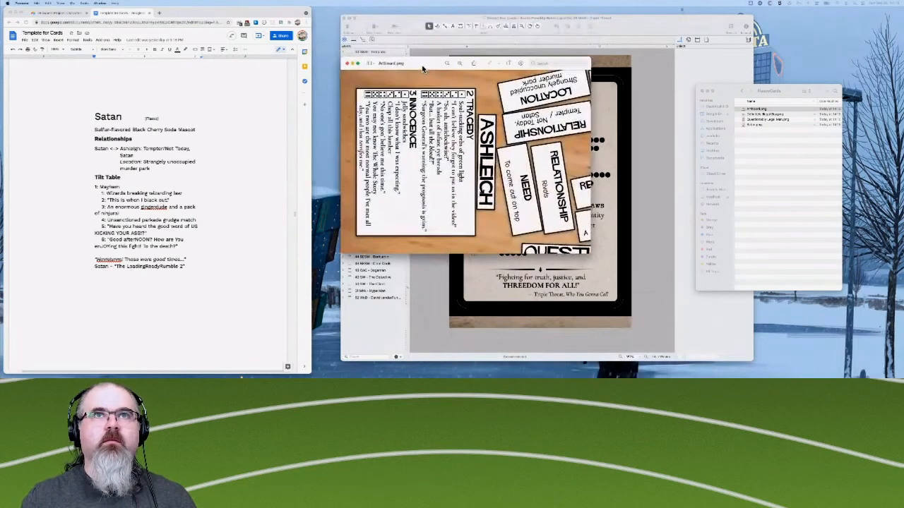
{"action": "left_click", "coordinate": [509, 65]}
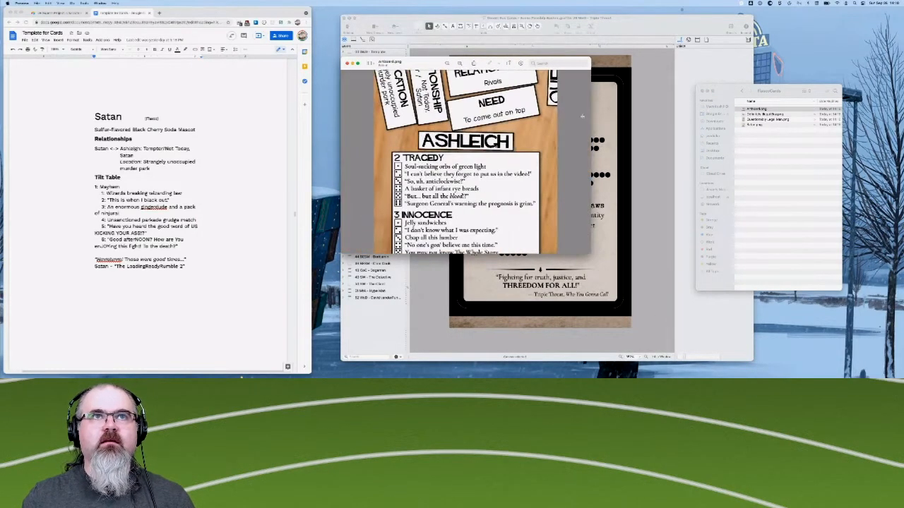
{"action": "key", "text": "super+s"}
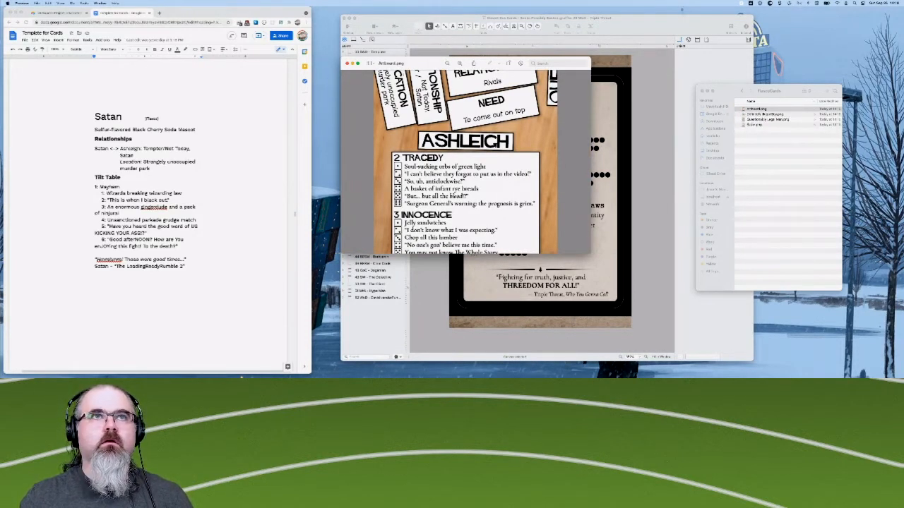
{"action": "left_click", "coordinate": [750, 114]}
{"action": "left_click", "coordinate": [463, 173]}
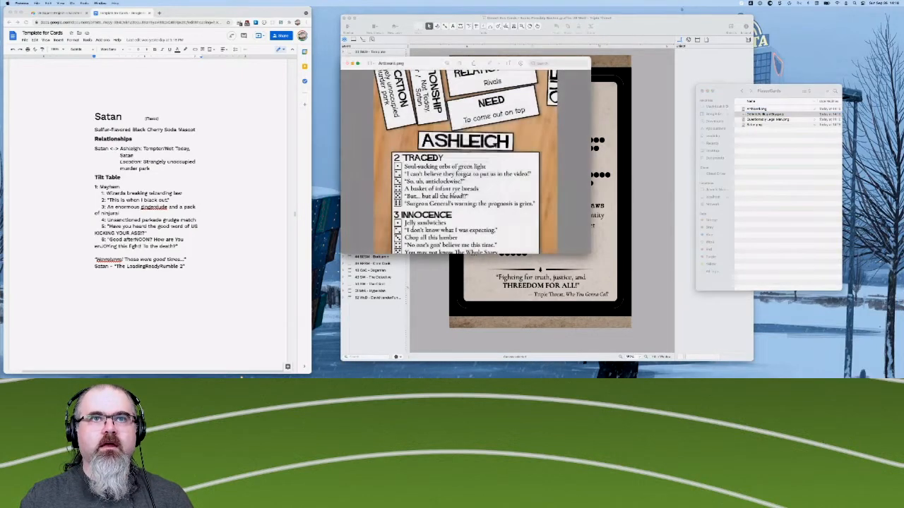
- Open Definitely Illegal Boy.png, rotate it three quarter-turns counterclockwise so the card reads upright, save it and close it
{"action": "left_click", "coordinate": [757, 119]}
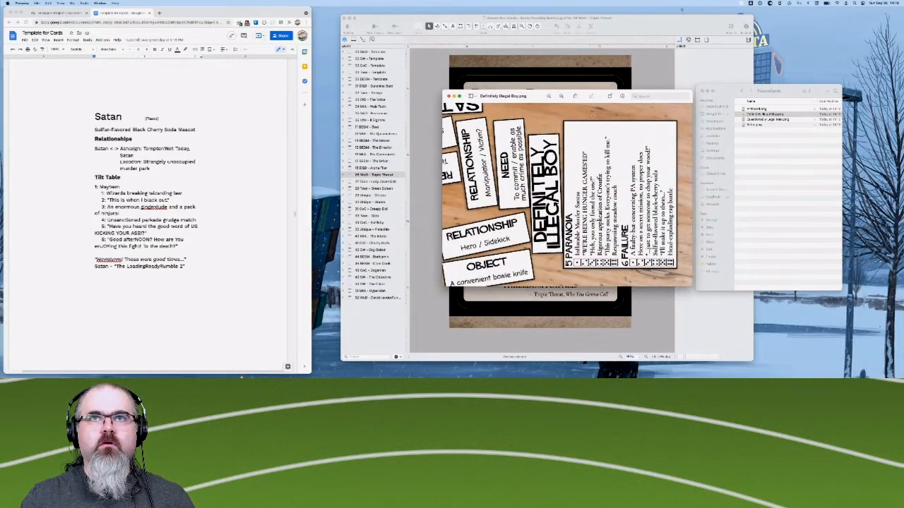
{"action": "left_click", "coordinate": [609, 97]}
{"action": "left_click", "coordinate": [609, 96]}
{"action": "left_click", "coordinate": [608, 97]}
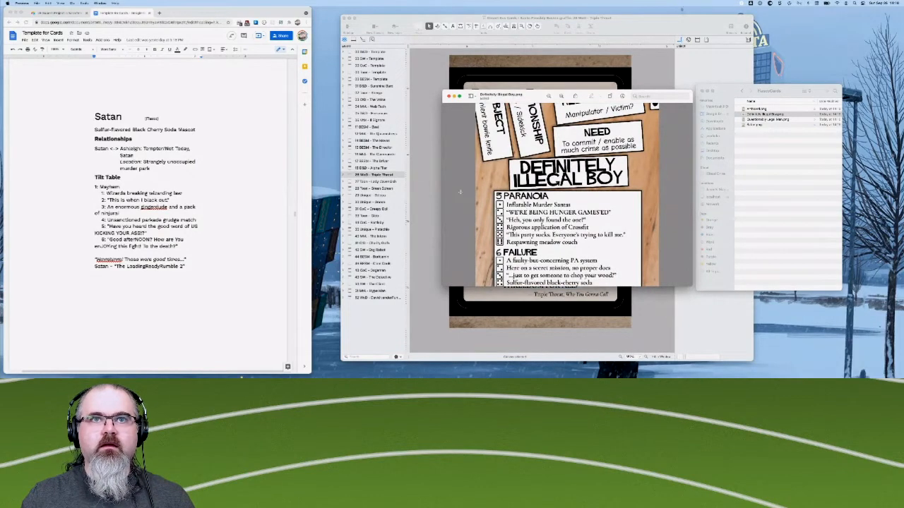
{"action": "key", "text": "super+s"}
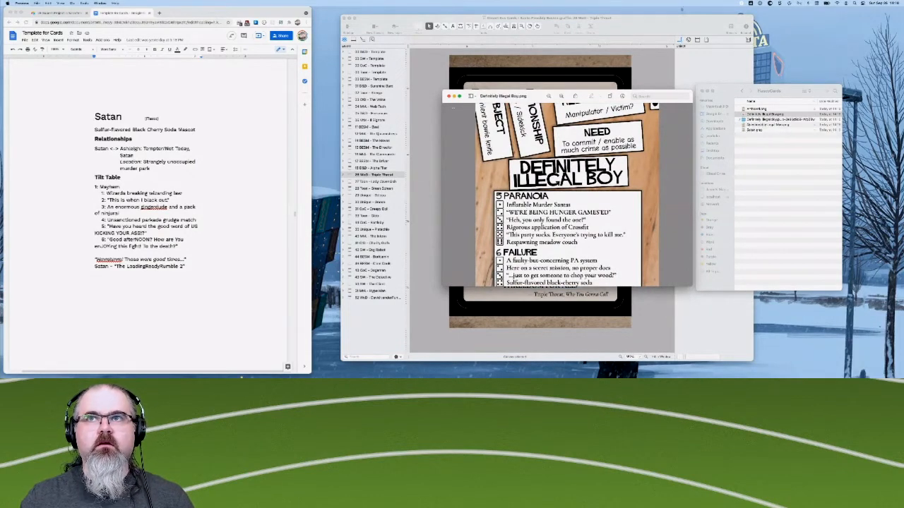
{"action": "left_click", "coordinate": [448, 96]}
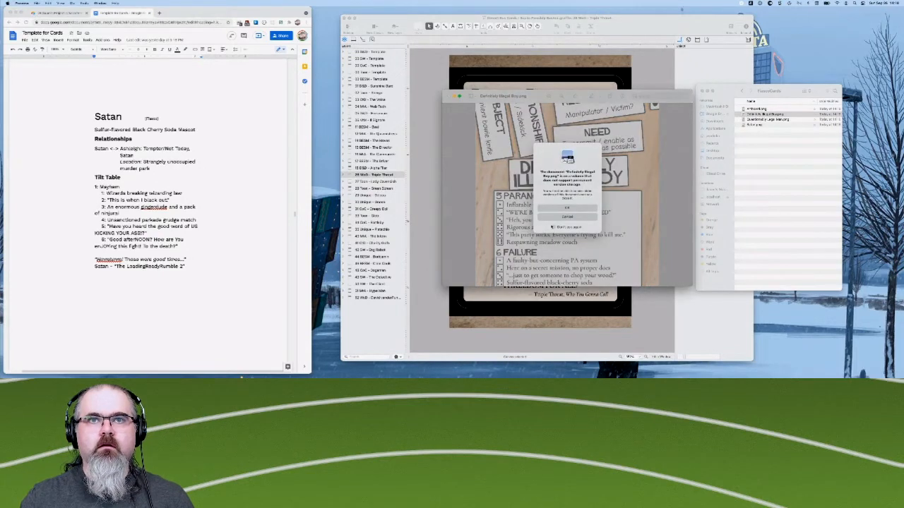
{"action": "left_click", "coordinate": [556, 209]}
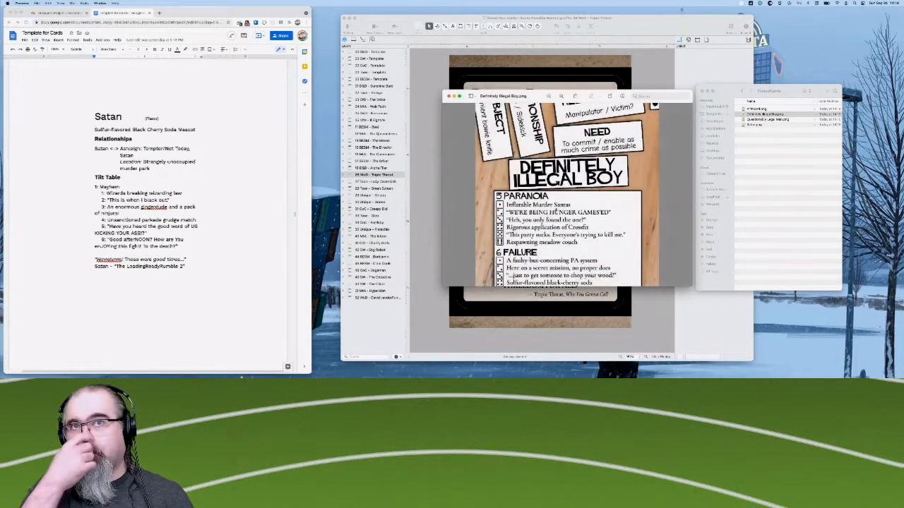
{"action": "key", "text": "super+w"}
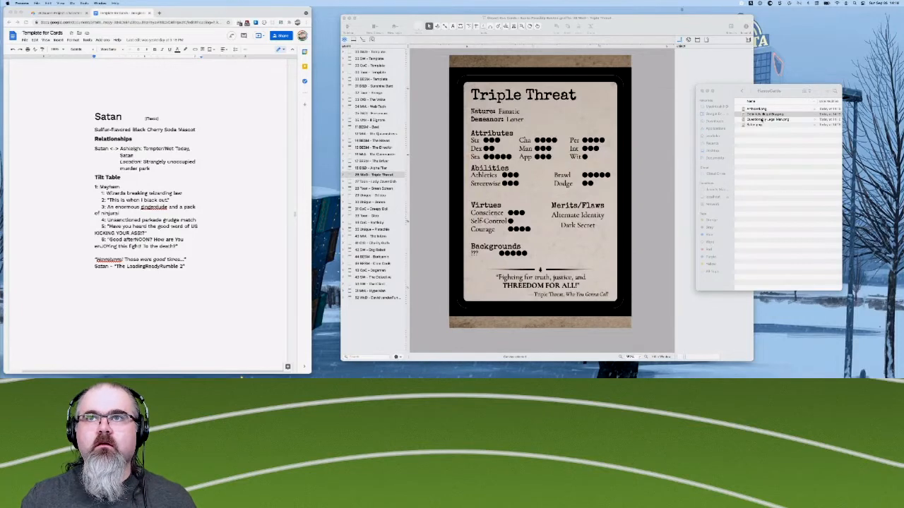
- Check the orientation of the Questionably Legal Man image, and rotate Satan.png 180 degrees, saving and closing it
{"action": "double_click", "coordinate": [762, 120]}
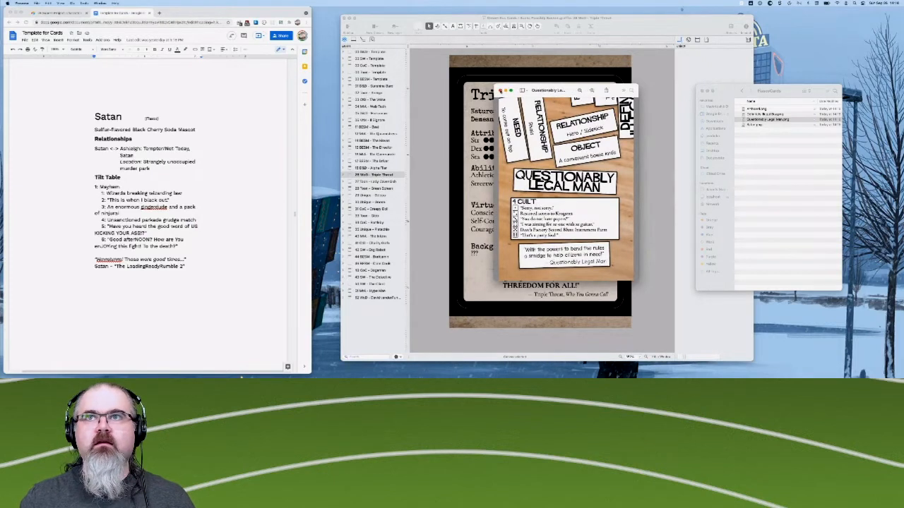
{"action": "left_click", "coordinate": [501, 90]}
{"action": "left_click", "coordinate": [763, 126]}
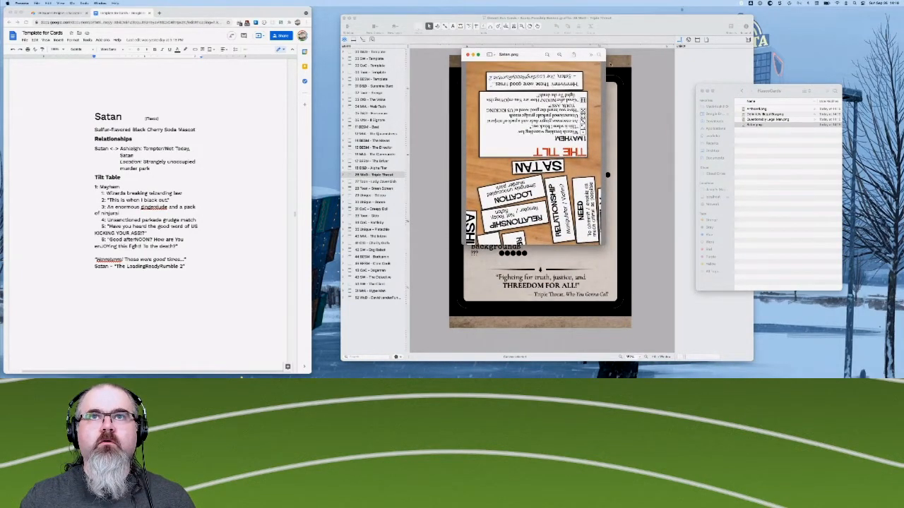
{"action": "left_click_drag", "start_coordinate": [607, 175], "coordinate": [670, 68]}
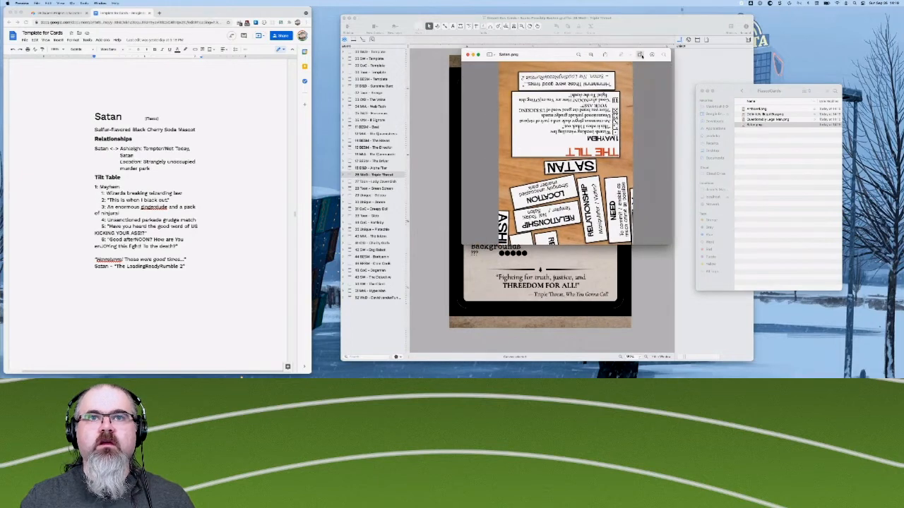
{"action": "left_click", "coordinate": [632, 54]}
{"action": "left_click", "coordinate": [632, 54]}
{"action": "key", "text": "super+s"}
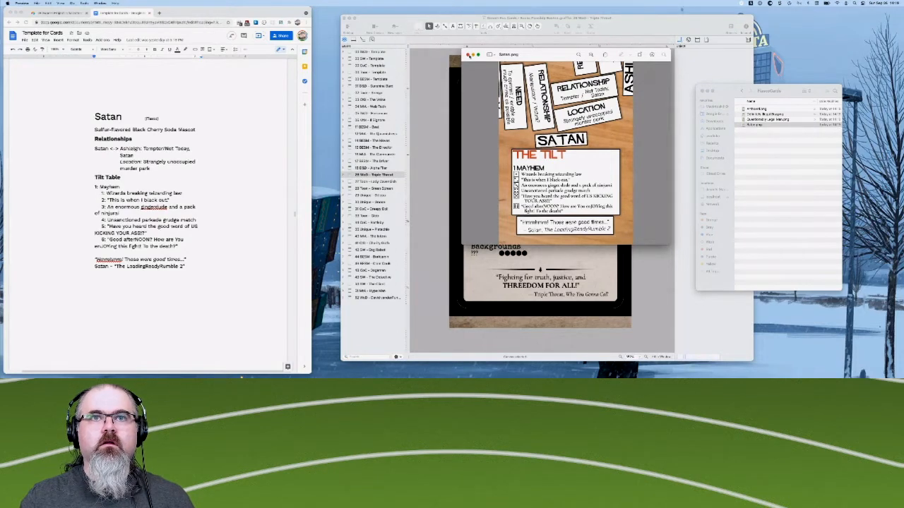
{"action": "left_click", "coordinate": [467, 54]}
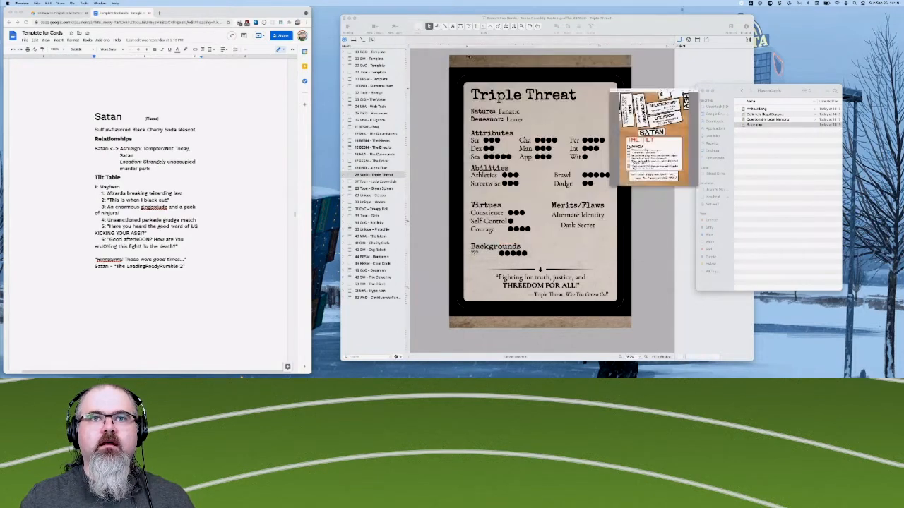
- Rename the exported Artboard.png in the FiascoCards folder as Ashleigh
{"action": "left_click", "coordinate": [754, 110]}
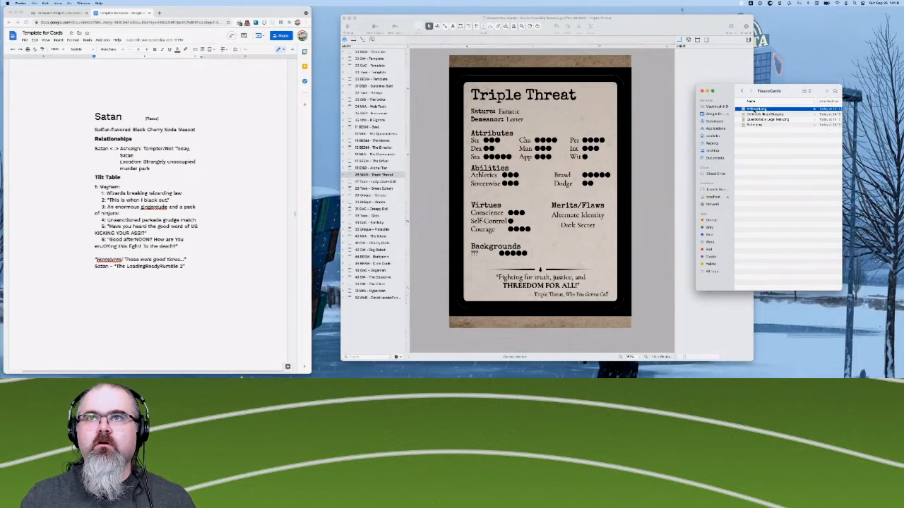
{"action": "right_click", "coordinate": [755, 110]}
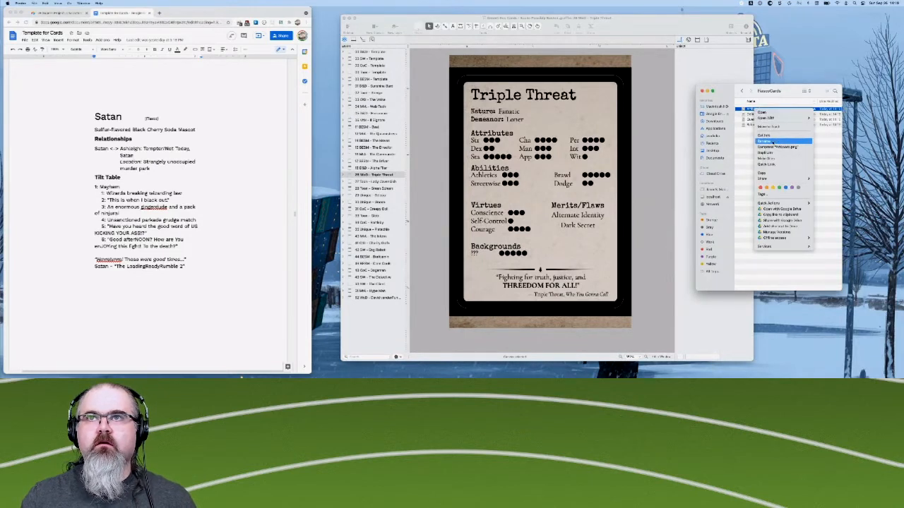
{"action": "left_click", "coordinate": [773, 142]}
{"action": "type", "text": "Ash"}
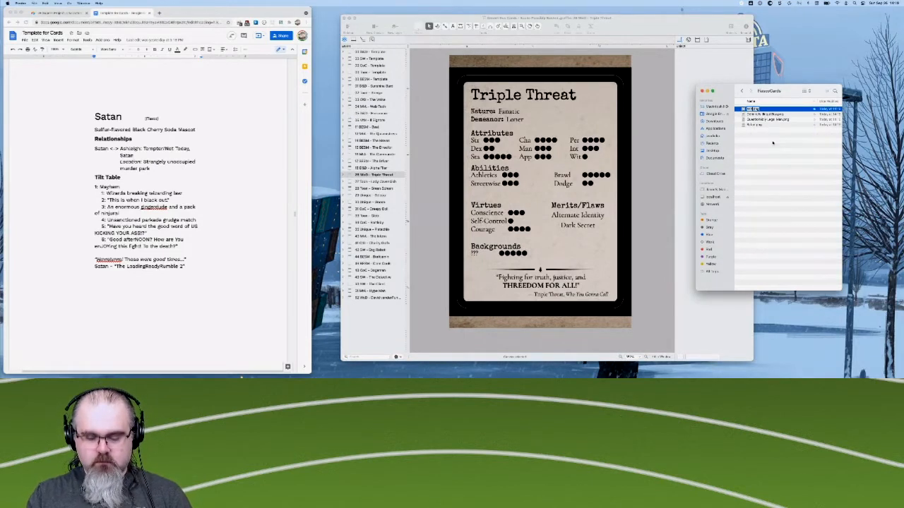
{"action": "type", "text": "leigh"}
{"action": "key", "text": "Return"}
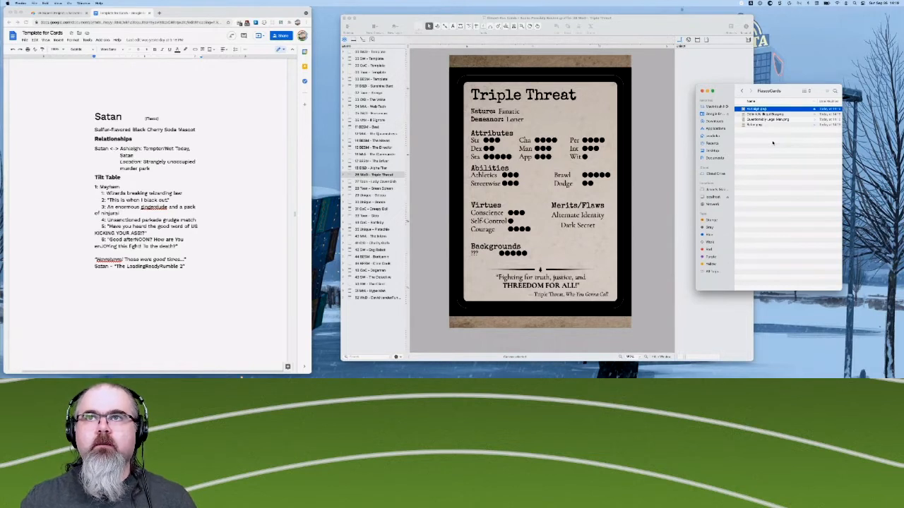
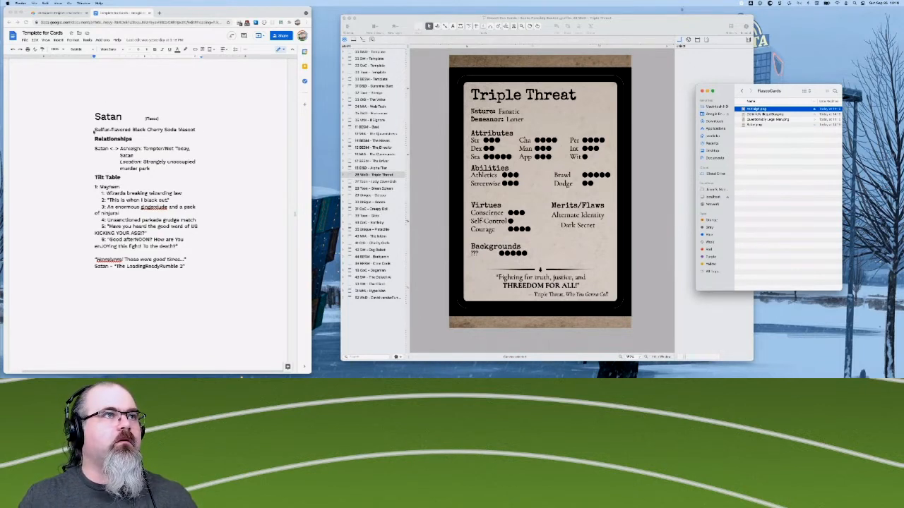
- Switch to the Airtable project base in the browser and look through the character list down to its last rows
{"action": "left_click", "coordinate": [44, 13]}
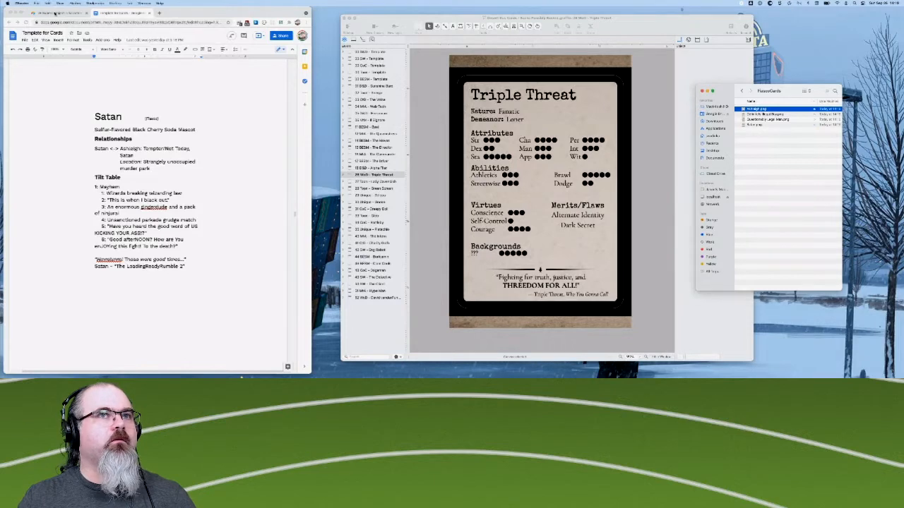
{"action": "left_click", "coordinate": [52, 14]}
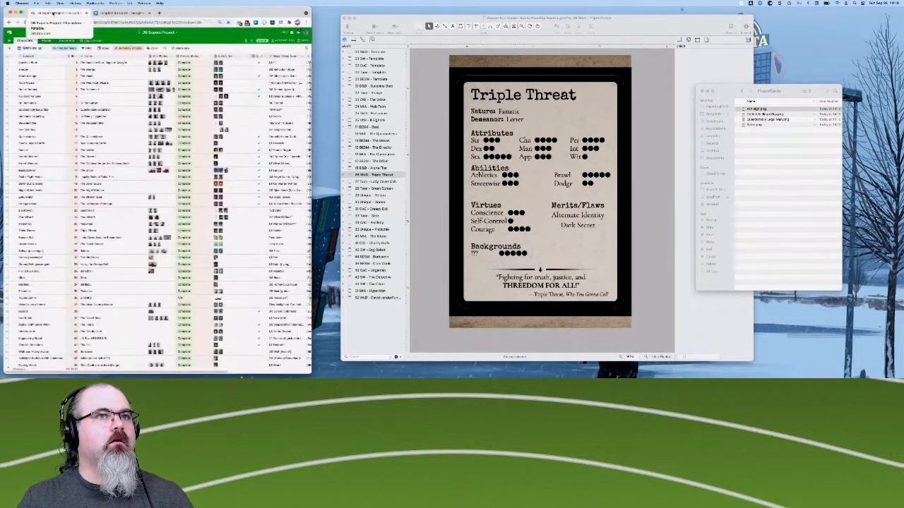
{"action": "scroll", "coordinate": [54, 201], "scroll_direction": "down", "scroll_amount": 1}
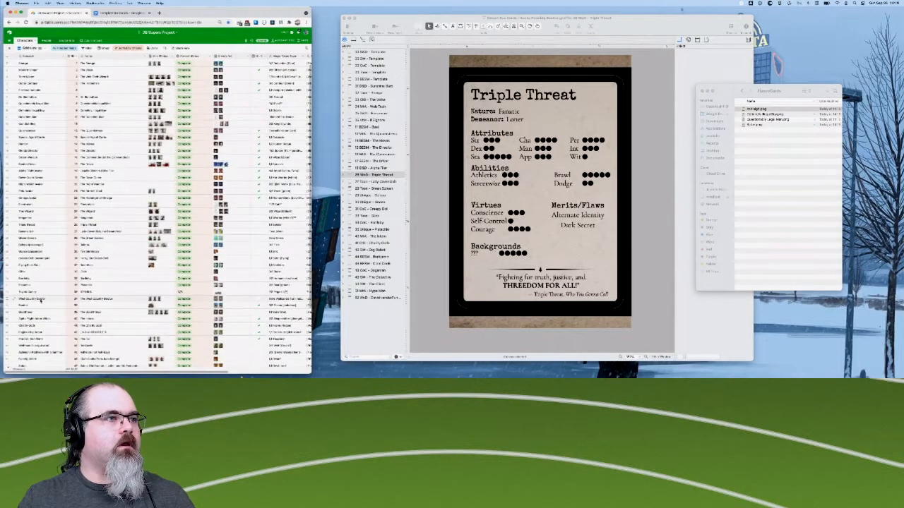
{"action": "scroll", "coordinate": [40, 282], "scroll_direction": "down", "scroll_amount": 4}
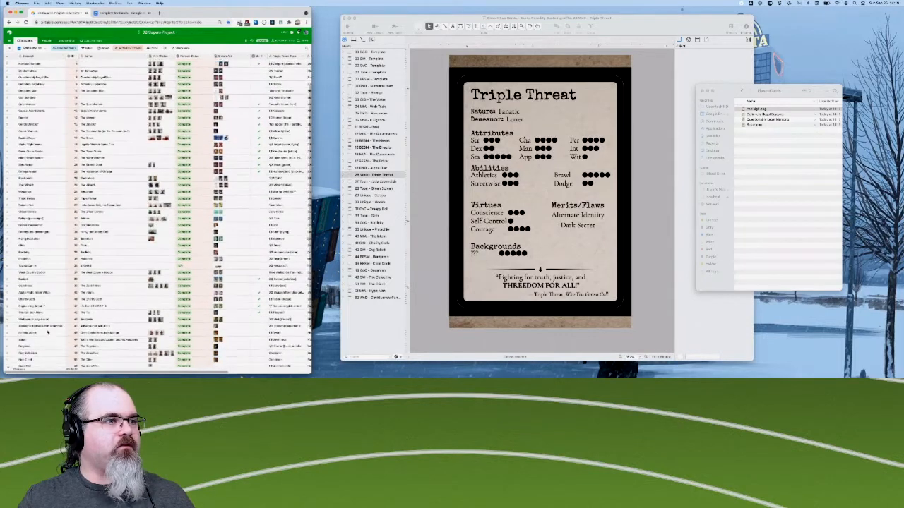
{"action": "scroll", "coordinate": [42, 327], "scroll_direction": "down", "scroll_amount": 3}
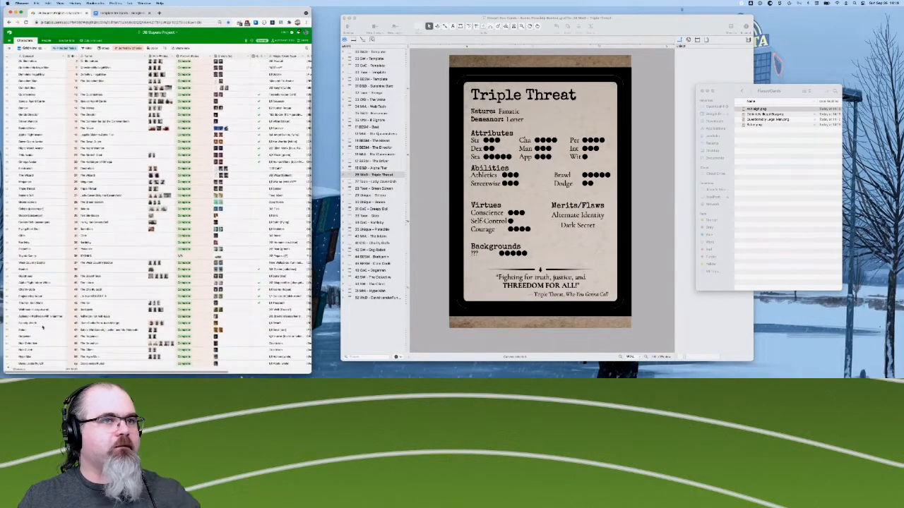
- In OmniGraffle, find the template canvas that holds The Detective card and duplicate it
{"action": "right_click", "coordinate": [373, 322]}
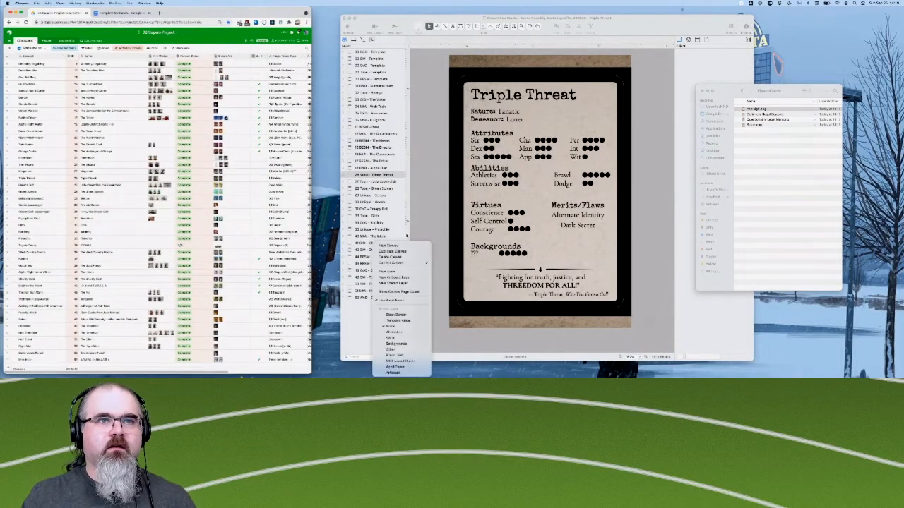
{"action": "left_click", "coordinate": [358, 172]}
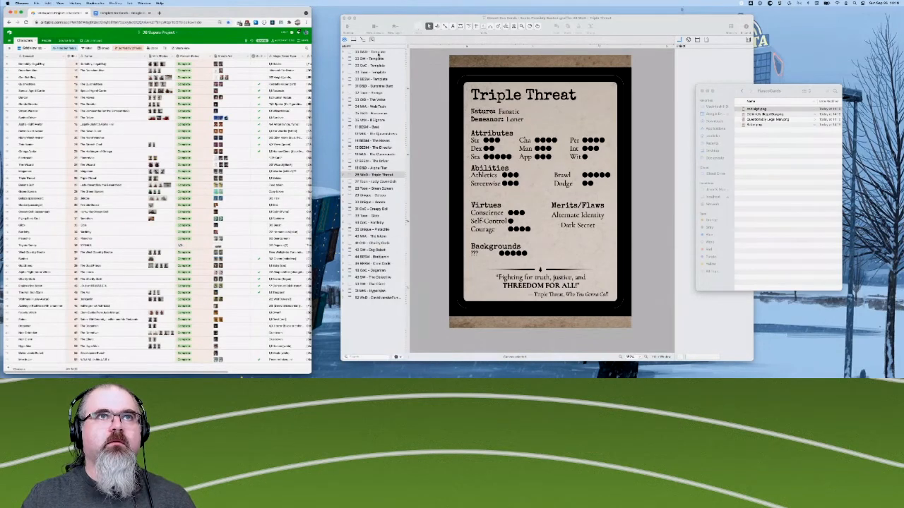
{"action": "left_click", "coordinate": [374, 83]}
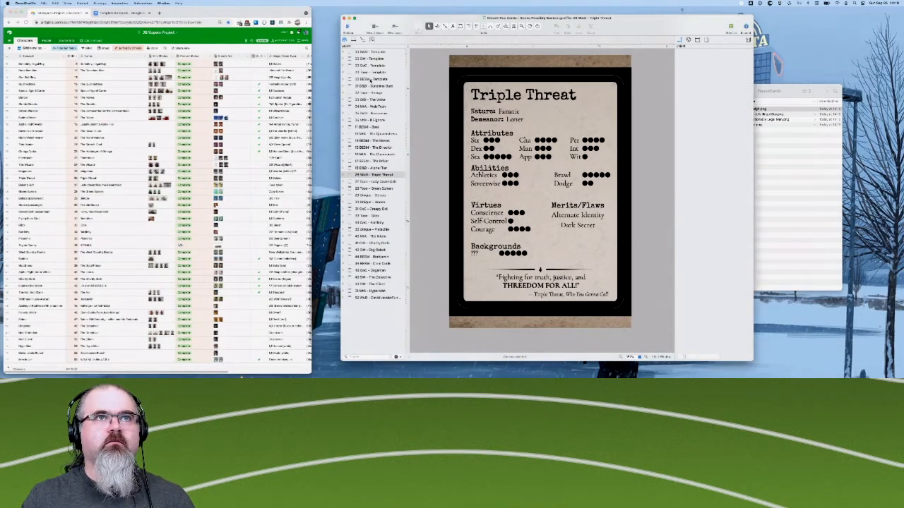
{"action": "left_click", "coordinate": [371, 80]}
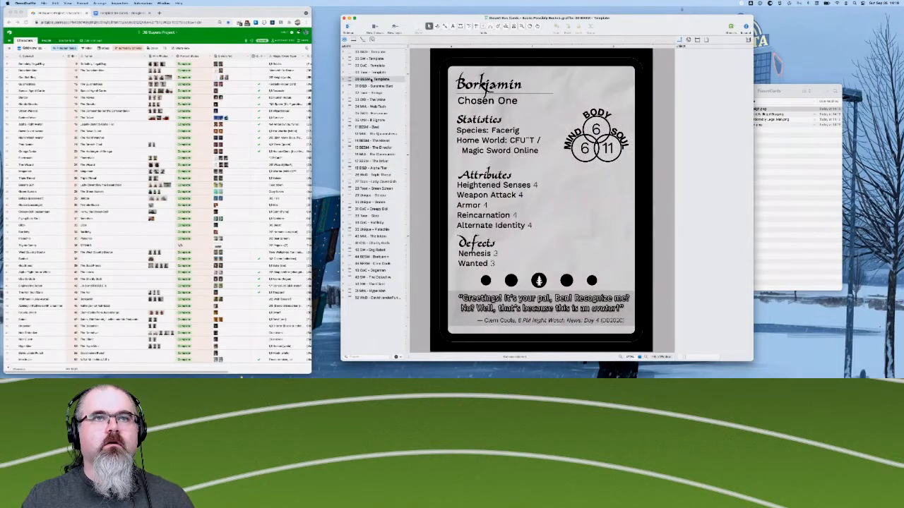
{"action": "left_click", "coordinate": [371, 59]}
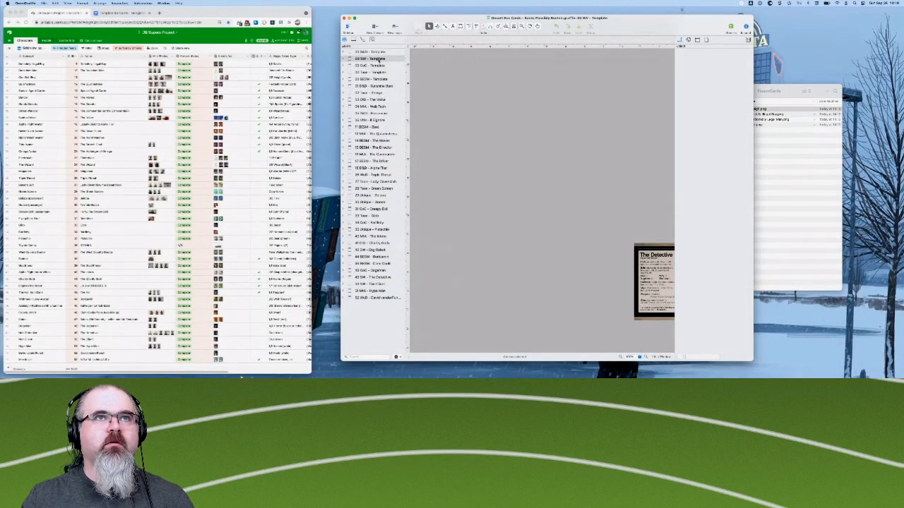
{"action": "right_click", "coordinate": [381, 60]}
{"action": "left_click", "coordinate": [399, 68]}
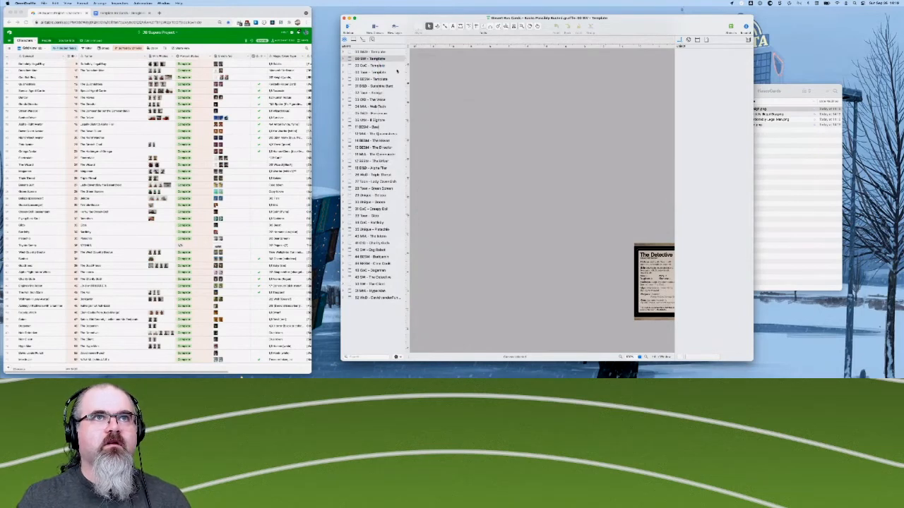
- Rename the duplicated canvas "00 Minimal - Template"
{"action": "double_click", "coordinate": [361, 65]}
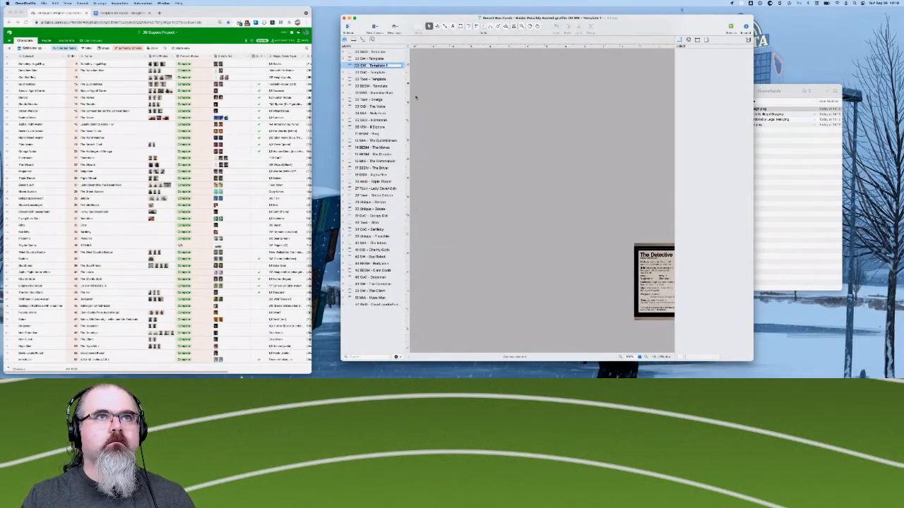
{"action": "key", "text": "BackSpace"}
{"action": "key", "text": "BackSpace"}
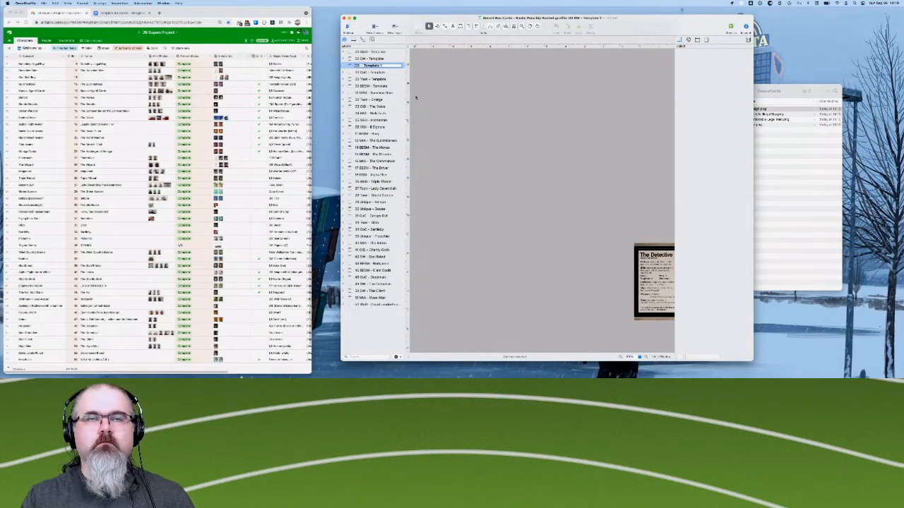
{"action": "type", "text": "Minim"}
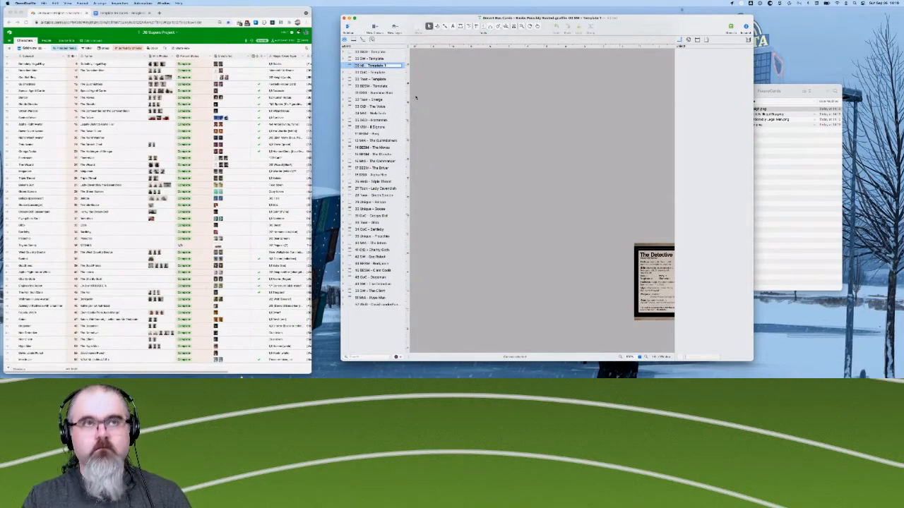
{"action": "type", "text": "al"}
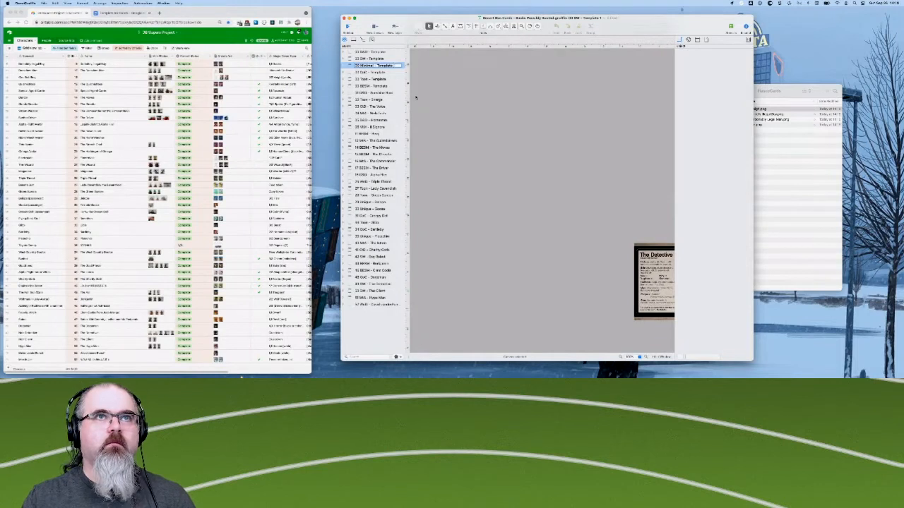
{"action": "left_click", "coordinate": [508, 135]}
- Expand the layers of the Minimal template canvas and delete its Text layer
{"action": "scroll", "coordinate": [555, 201], "scroll_direction": "right", "scroll_amount": 4}
{"action": "scroll", "coordinate": [555, 201], "scroll_direction": "down", "scroll_amount": 2}
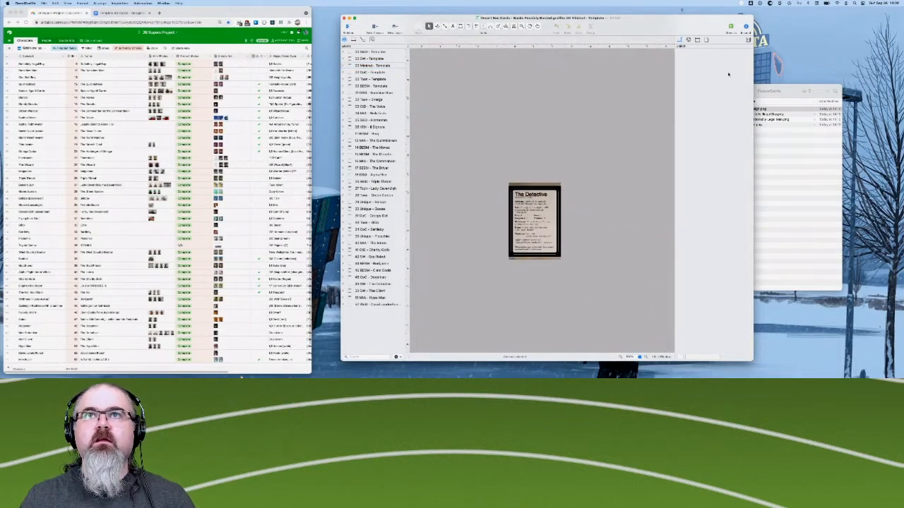
{"action": "left_click", "coordinate": [345, 67]}
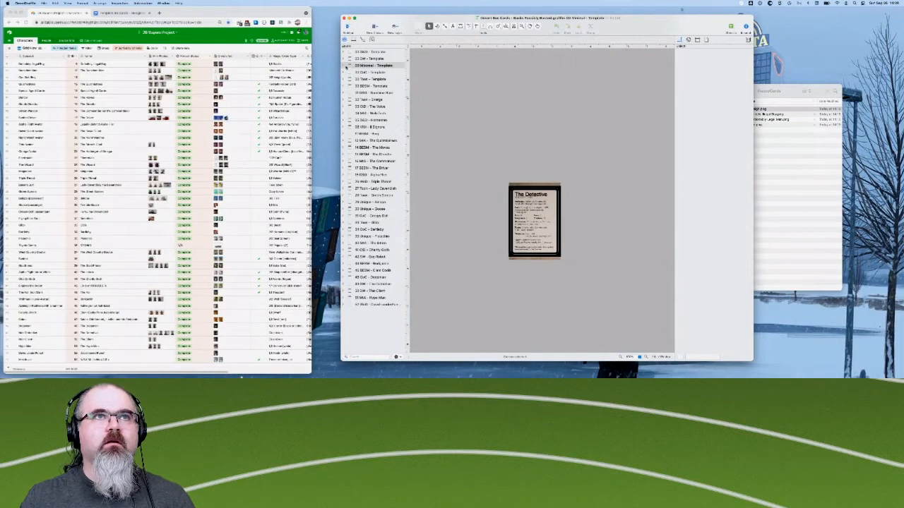
{"action": "left_click", "coordinate": [345, 66]}
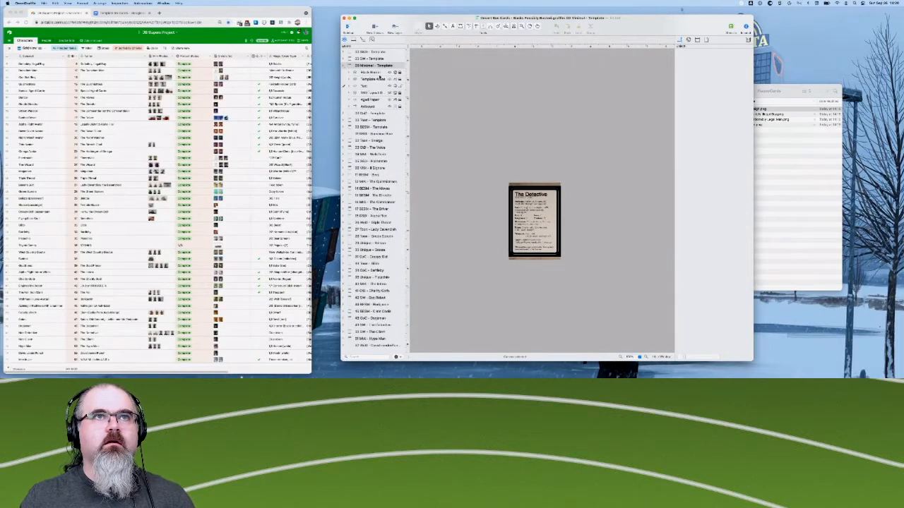
{"action": "left_click", "coordinate": [373, 86]}
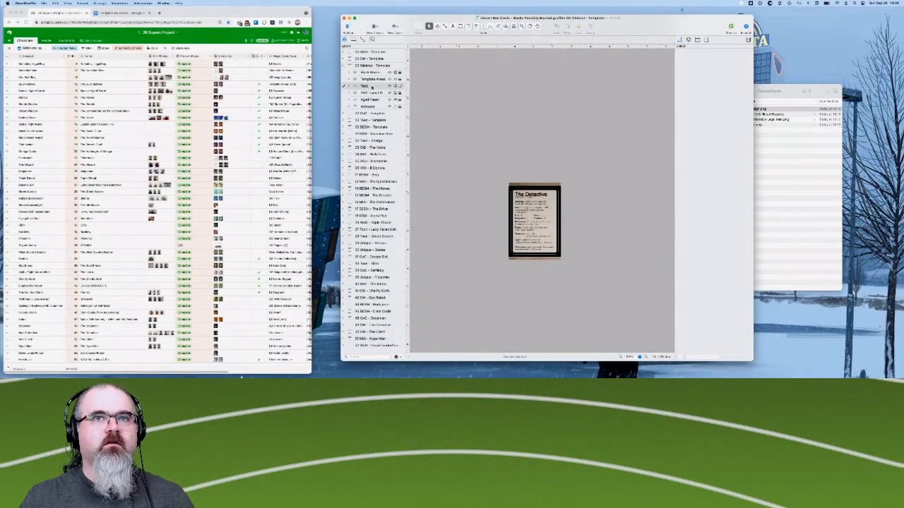
{"action": "right_click", "coordinate": [370, 88]}
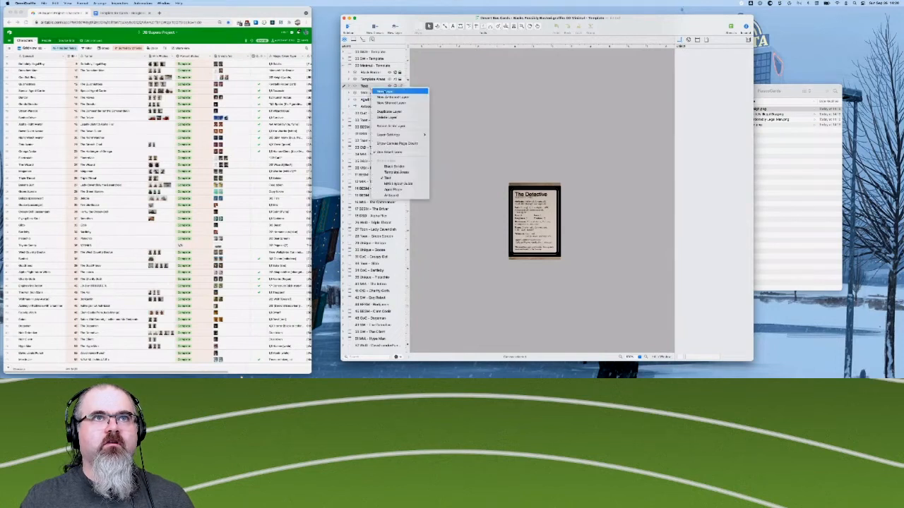
{"action": "left_click", "coordinate": [390, 117]}
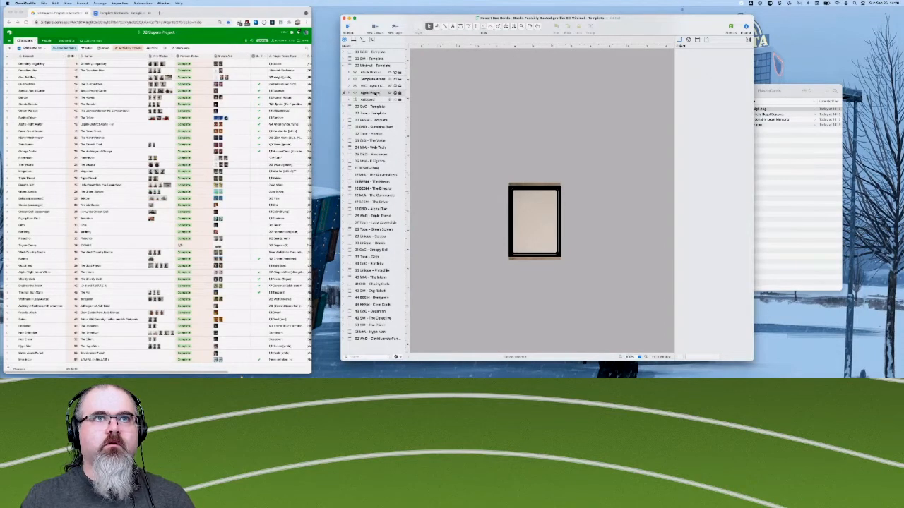
- Delete the Aged Paper and Black Border layers from the Minimal template canvas
{"action": "right_click", "coordinate": [374, 92]}
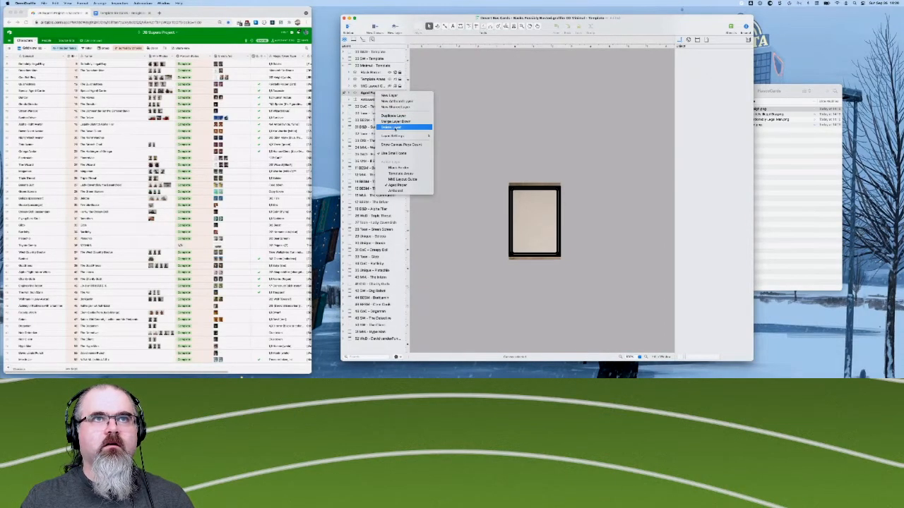
{"action": "left_click", "coordinate": [394, 121]}
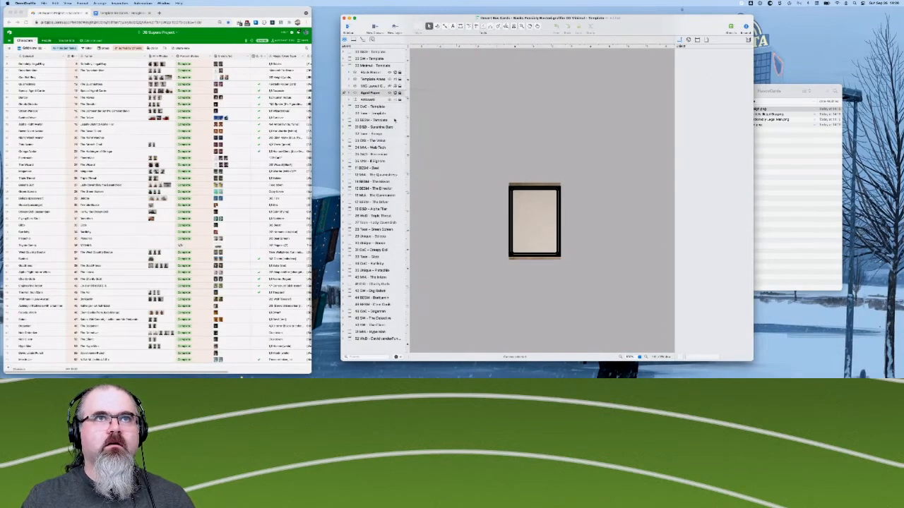
{"action": "right_click", "coordinate": [373, 73]}
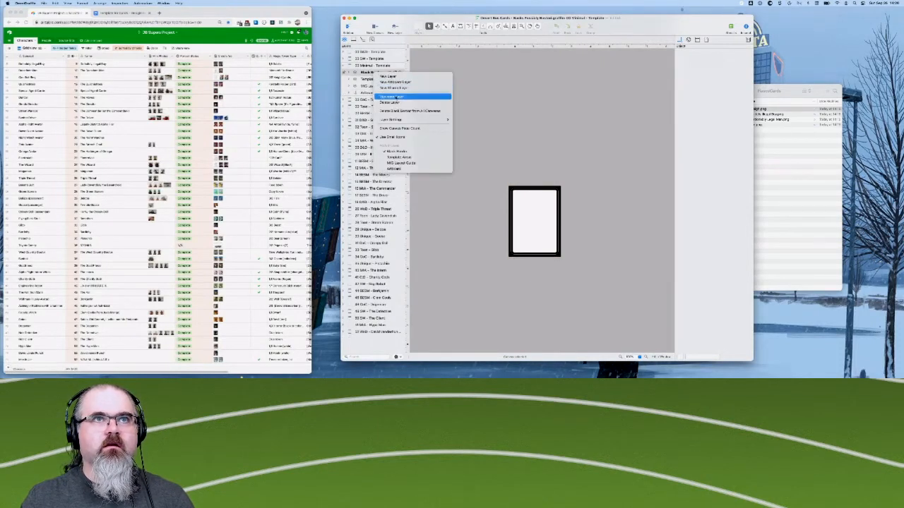
{"action": "left_click", "coordinate": [394, 102]}
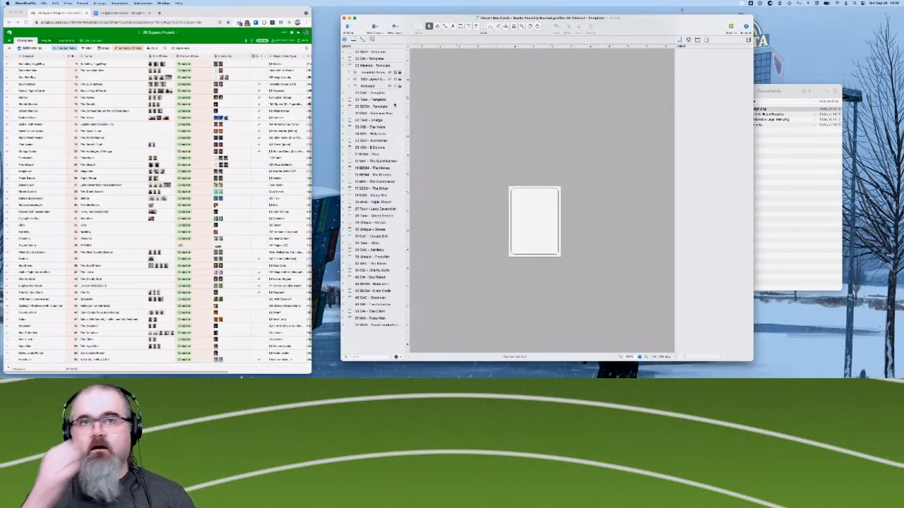
- Collapse the layers of the Minimal template canvas and move the canvas to the start of the canvas list
{"action": "scroll", "coordinate": [503, 275], "scroll_direction": "down", "scroll_amount": 2}
{"action": "scroll", "coordinate": [503, 276], "scroll_direction": "right", "scroll_amount": 2}
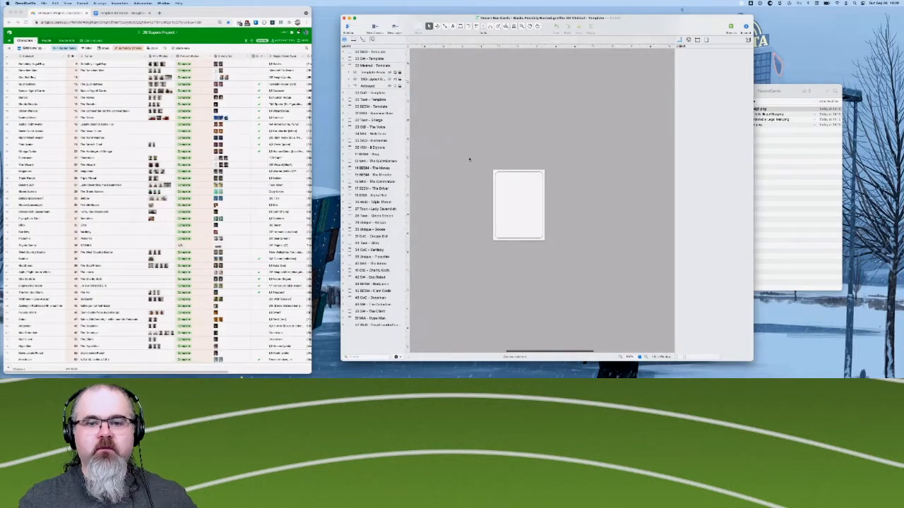
{"action": "scroll", "coordinate": [469, 158], "scroll_direction": "down", "scroll_amount": 2}
{"action": "scroll", "coordinate": [469, 158], "scroll_direction": "right", "scroll_amount": 2}
{"action": "scroll", "coordinate": [431, 146], "scroll_direction": "left", "scroll_amount": 3}
{"action": "scroll", "coordinate": [431, 147], "scroll_direction": "up", "scroll_amount": 1}
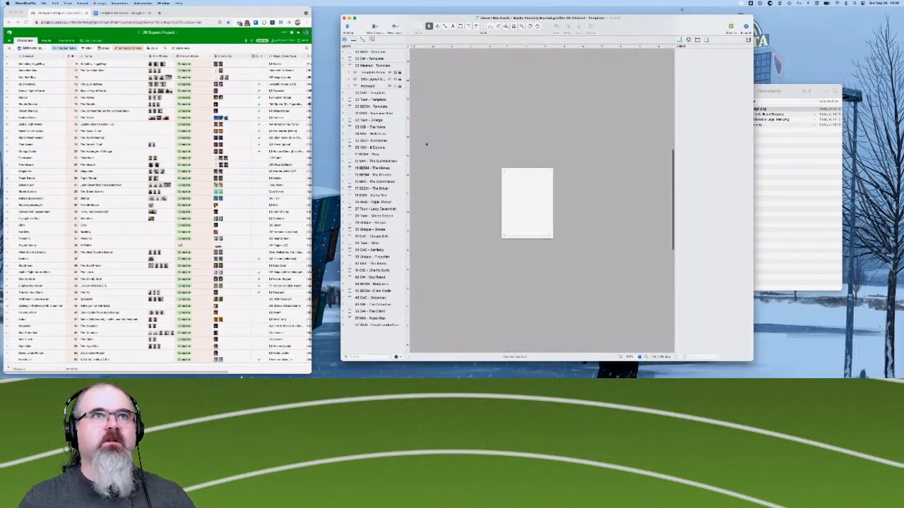
{"action": "left_click", "coordinate": [367, 65]}
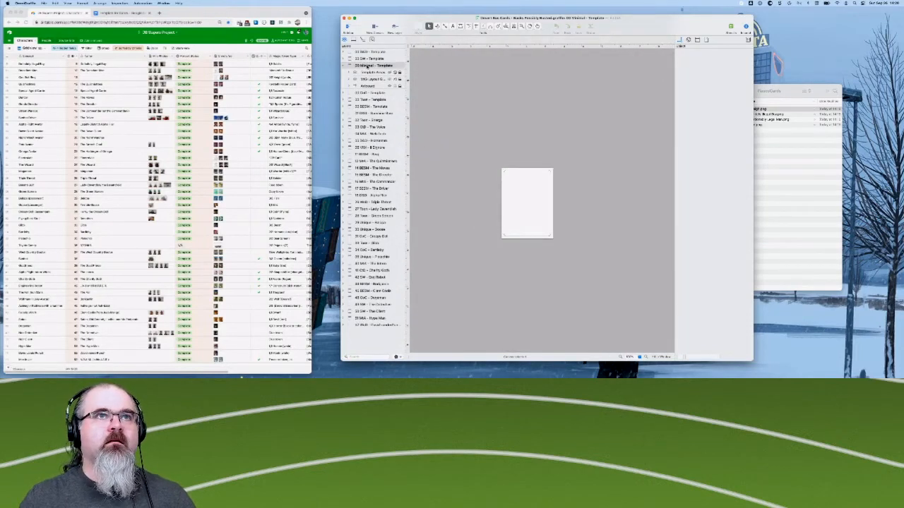
{"action": "left_click", "coordinate": [346, 65]}
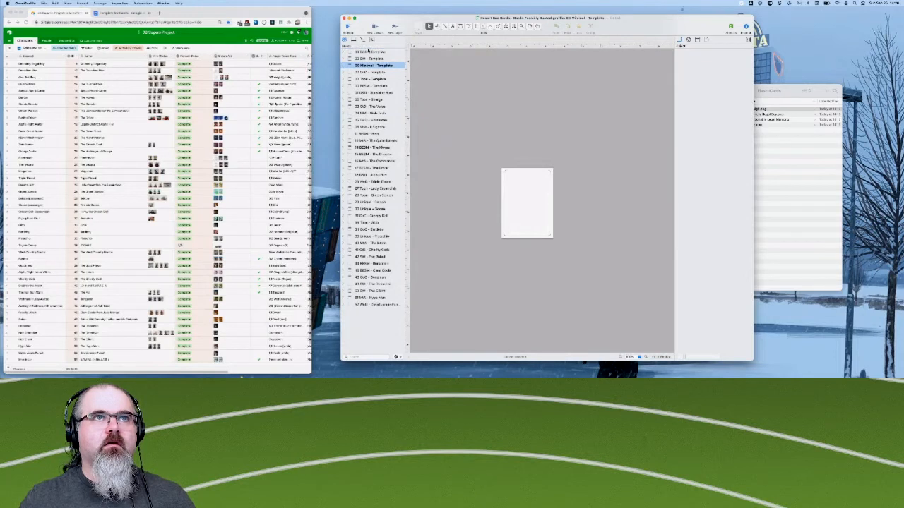
{"action": "left_click_drag", "start_coordinate": [368, 50], "coordinate": [368, 52]}
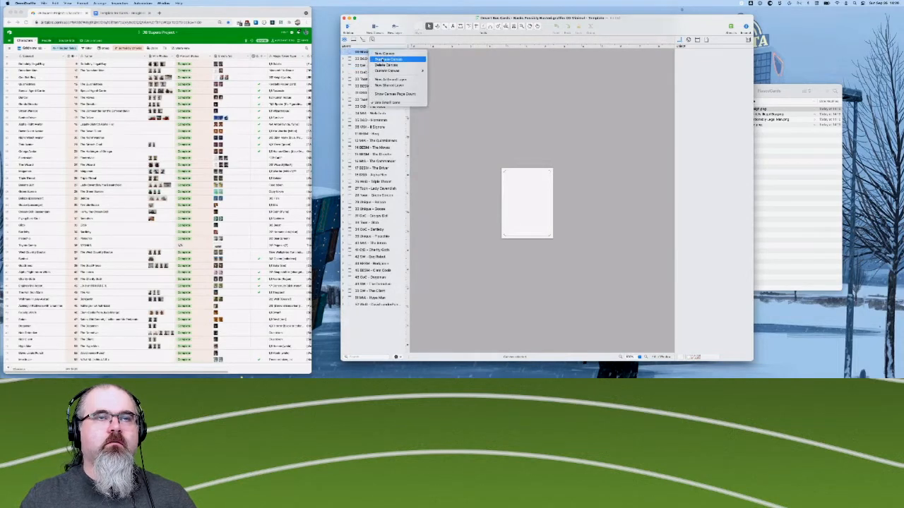
- Duplicate the Minimal template canvas and rename the copy with its card number and "Fiasco - Ashleigh"
{"action": "left_click", "coordinate": [374, 59]}
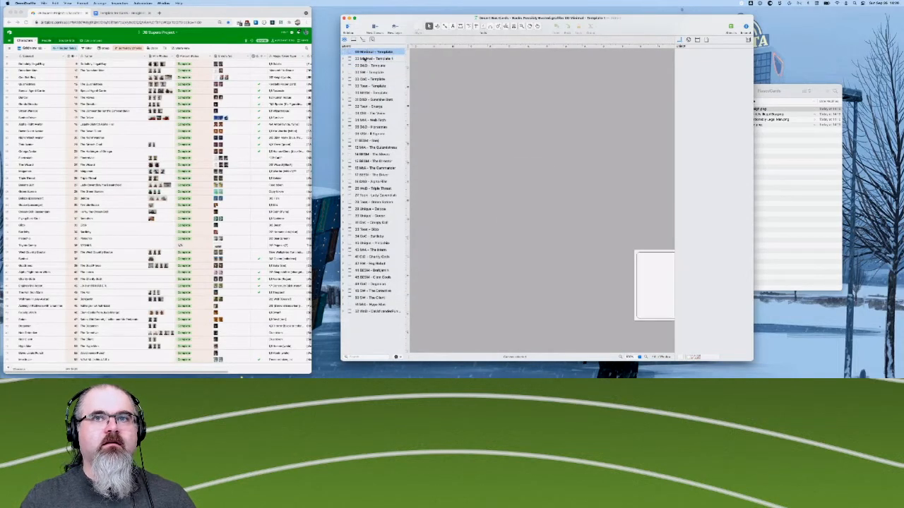
{"action": "left_click", "coordinate": [371, 59]}
{"action": "double_click", "coordinate": [368, 59]}
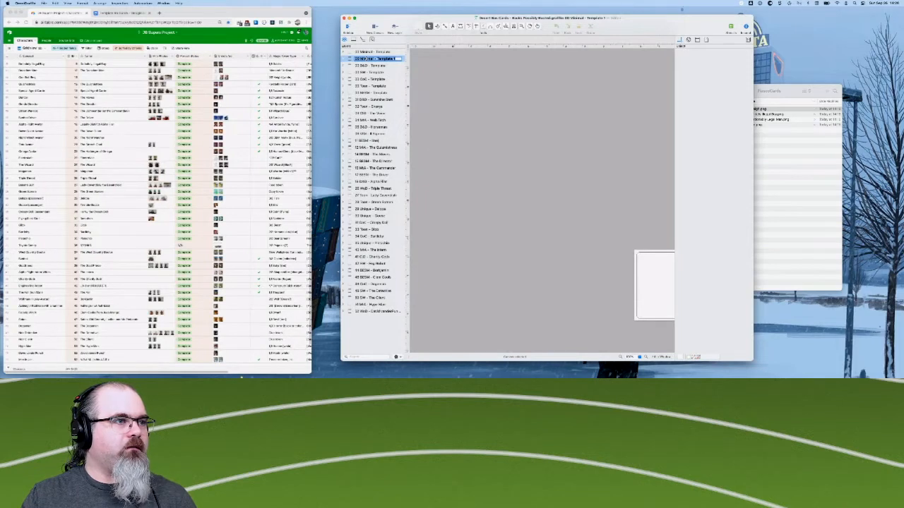
{"action": "key", "text": "Left"}
{"action": "key", "text": "Delete"}
{"action": "key", "text": "Delete"}
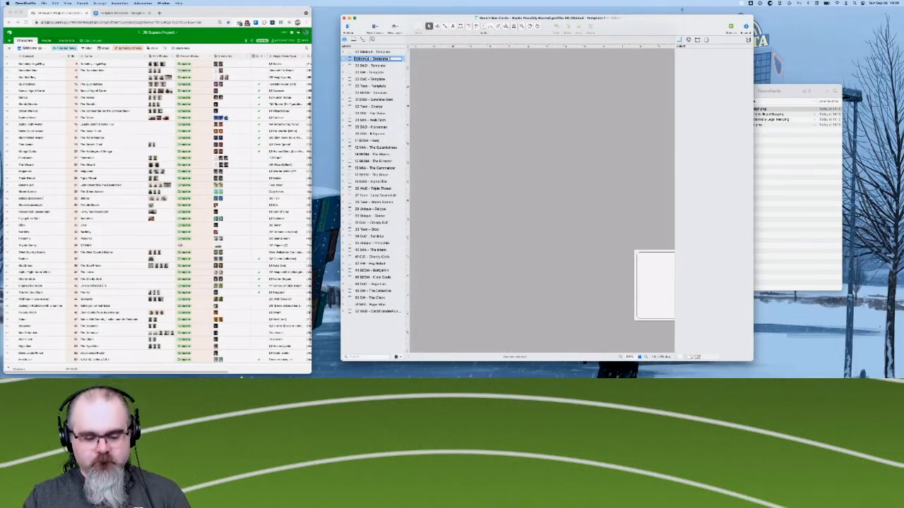
{"action": "type", "text": "10"}
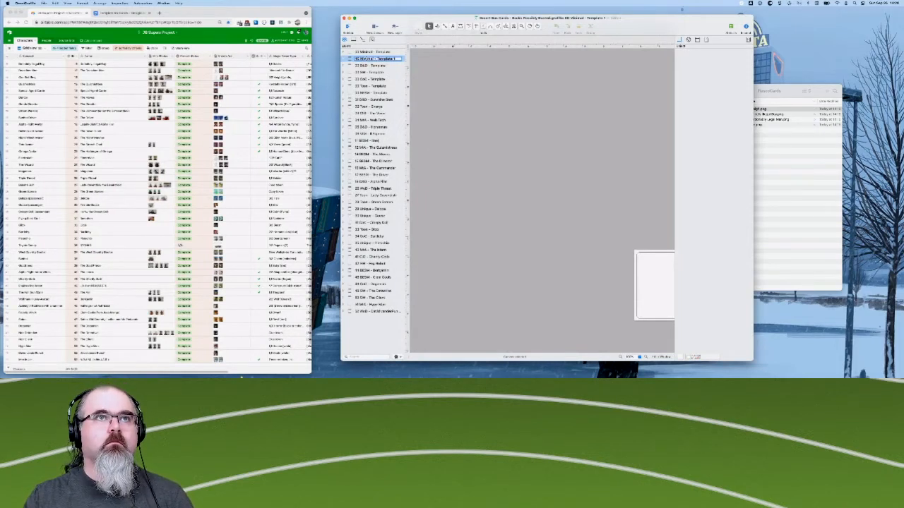
{"action": "key", "text": "shift+super+Right"}
{"action": "key", "text": "BackSpace"}
{"action": "type", "text": "M"}
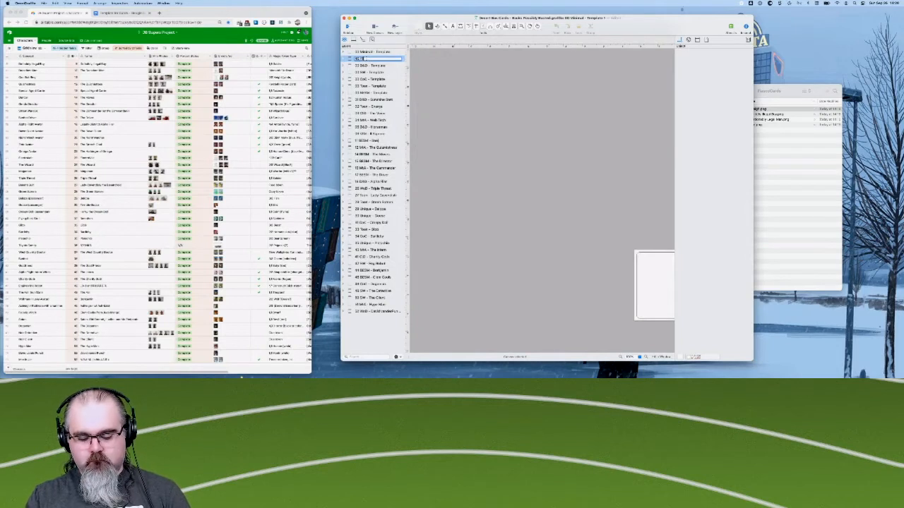
{"action": "type", "text": "iasco - As"}
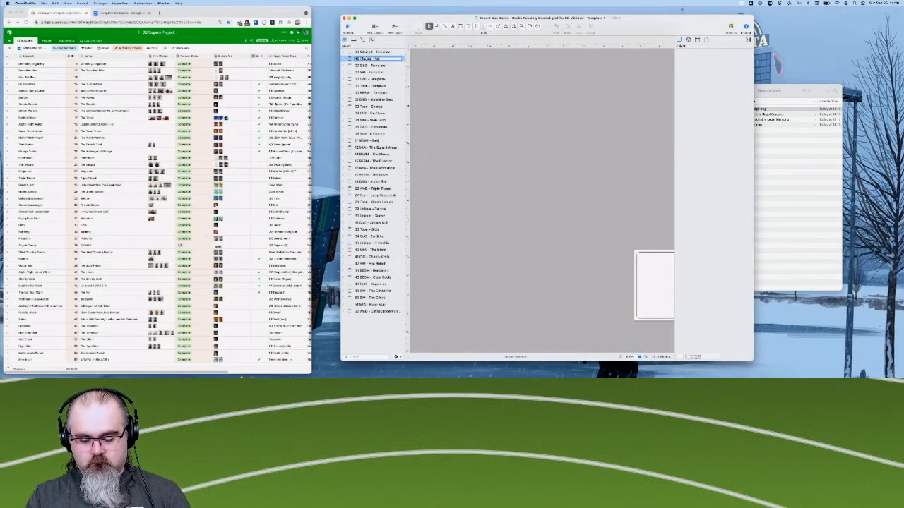
{"action": "type", "text": "hleigh"}
{"action": "key", "text": "Return"}
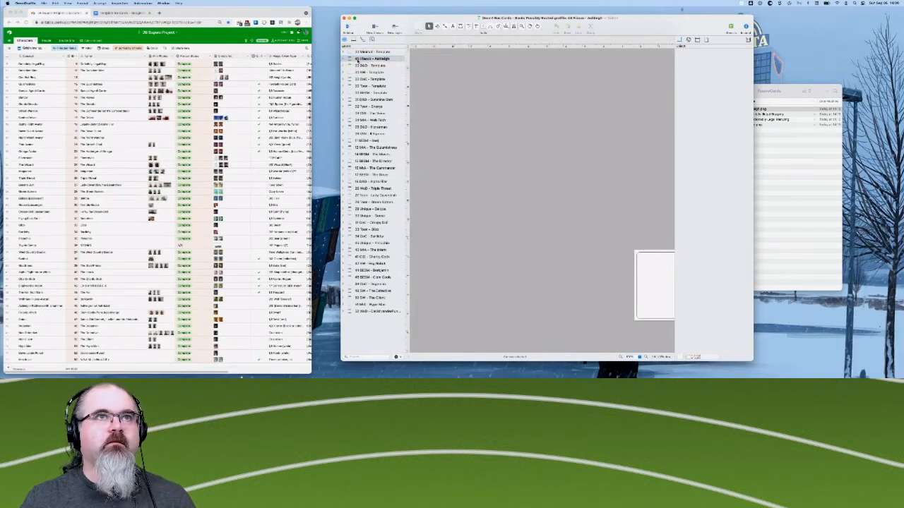
- Duplicate the Fiasco - Ashleigh canvas and rename the copy "47 Fiasco - Satan"
{"action": "right_click", "coordinate": [356, 59]}
{"action": "left_click", "coordinate": [369, 69]}
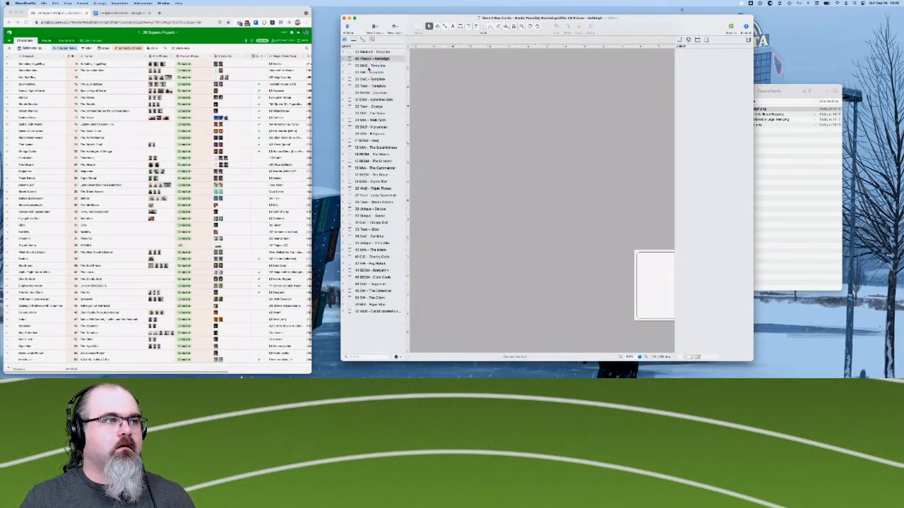
{"action": "left_click", "coordinate": [379, 65]}
{"action": "double_click", "coordinate": [380, 65]}
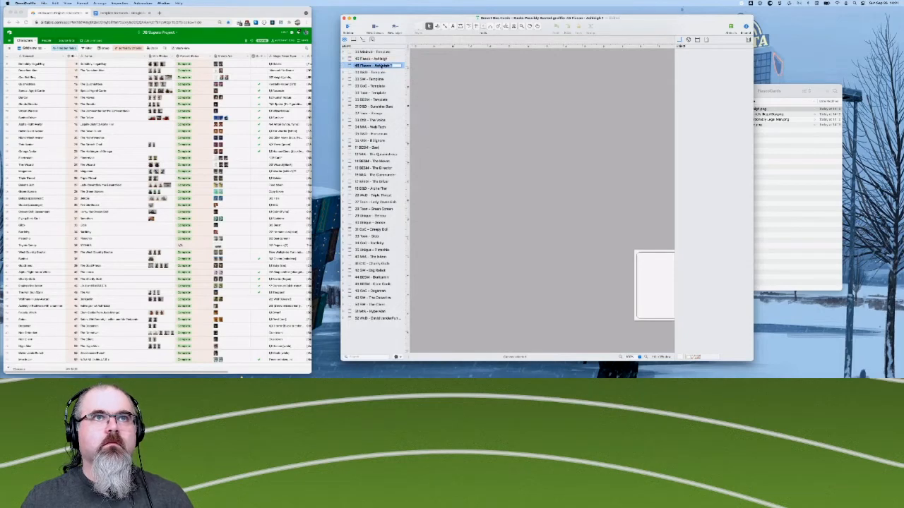
{"action": "type", "text": "Satan"}
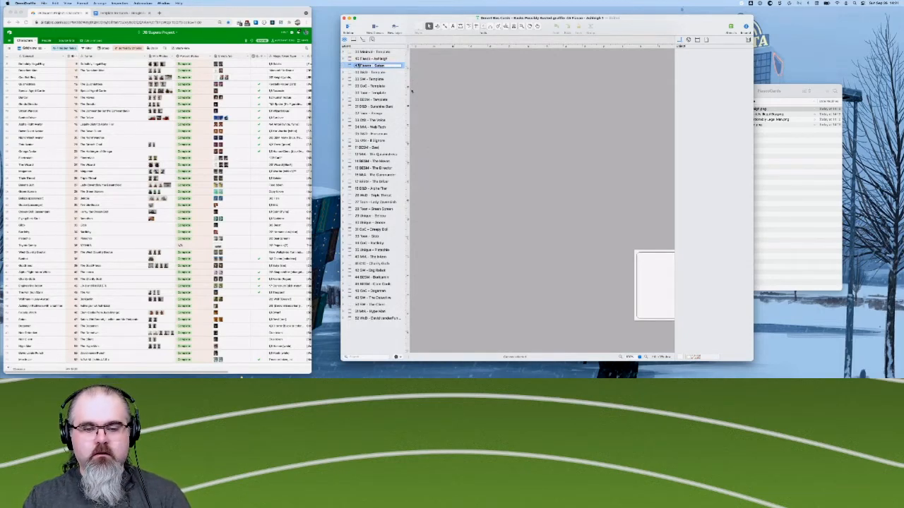
{"action": "key", "text": "Return"}
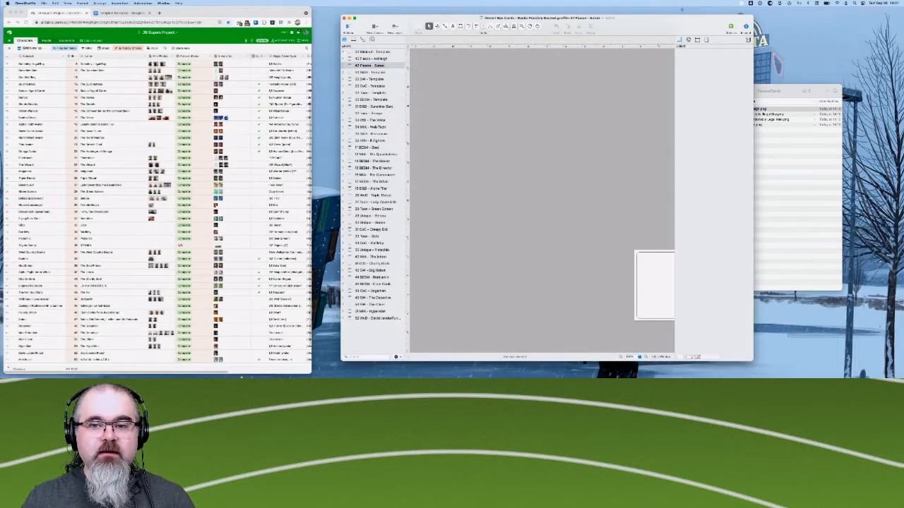
- Check the characters spreadsheet in the browser, then duplicate the Fiasco - Satan canvas and rename the copy "08 Fiasco - QLM"
{"action": "key", "text": "super+Tab"}
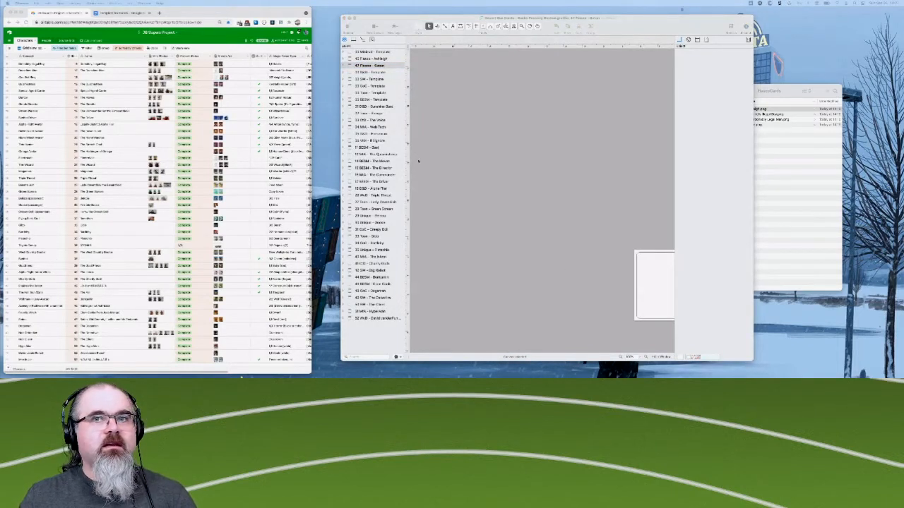
{"action": "scroll", "coordinate": [510, 202], "scroll_direction": "right", "scroll_amount": 1}
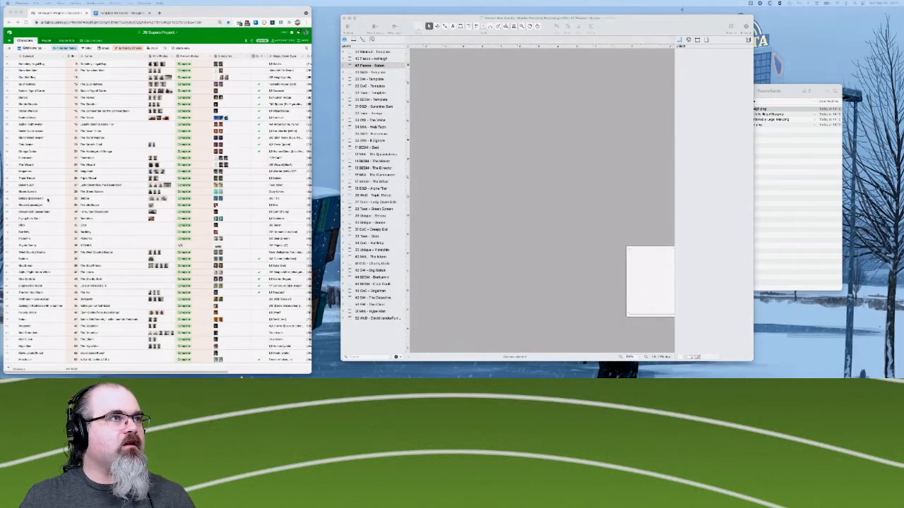
{"action": "scroll", "coordinate": [63, 142], "scroll_direction": "up", "scroll_amount": 1}
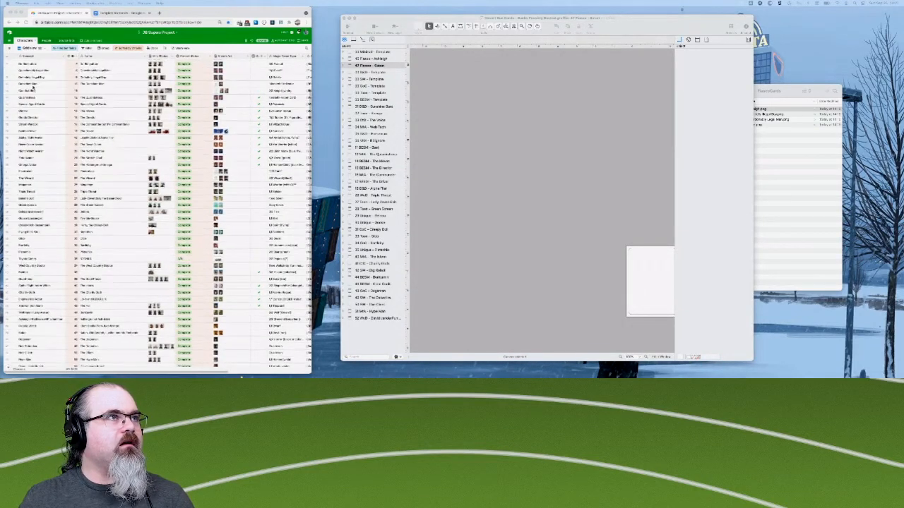
{"action": "scroll", "coordinate": [32, 84], "scroll_direction": "up", "scroll_amount": 1}
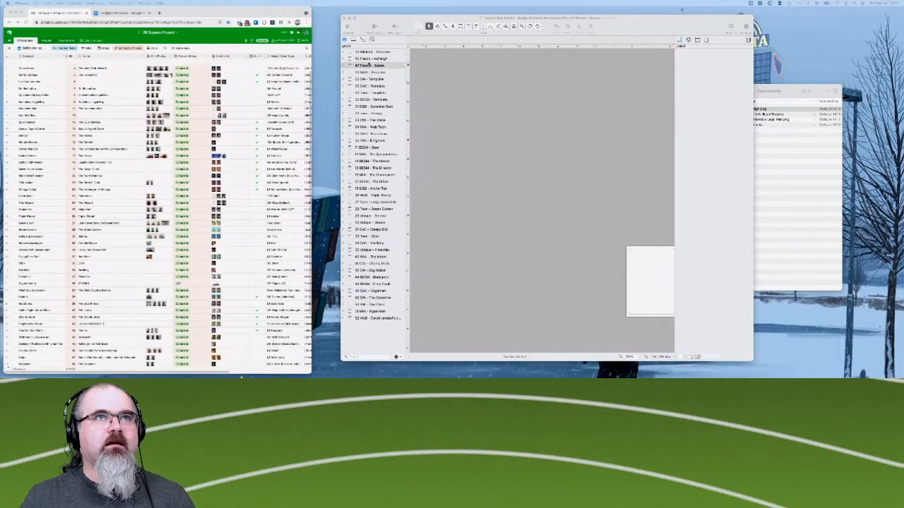
{"action": "right_click", "coordinate": [368, 66]}
{"action": "left_click", "coordinate": [381, 80]}
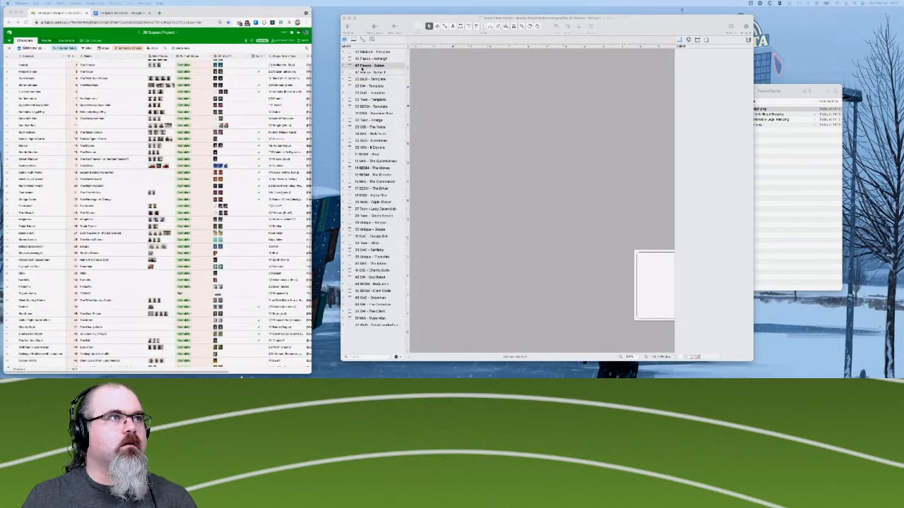
{"action": "left_click", "coordinate": [368, 72]}
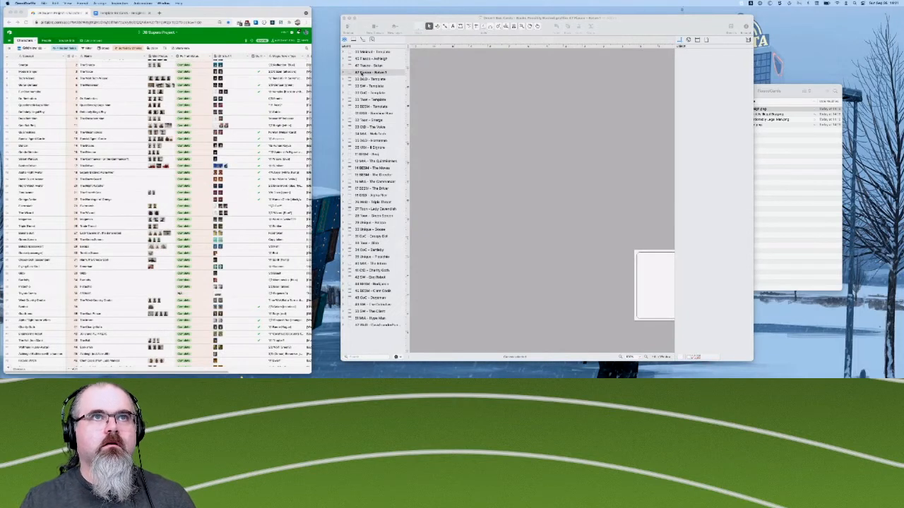
{"action": "double_click", "coordinate": [359, 73]}
{"action": "type", "text": "08 "}
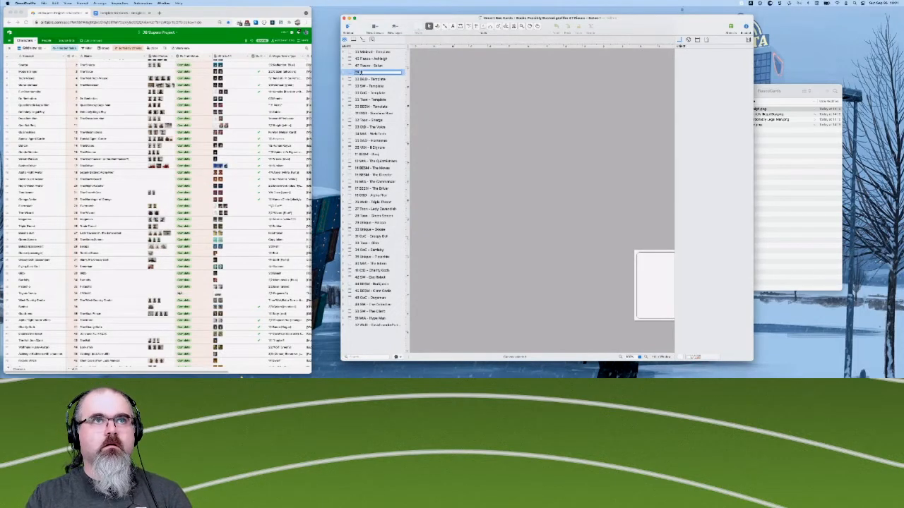
{"action": "type", "text": "Fiasco"}
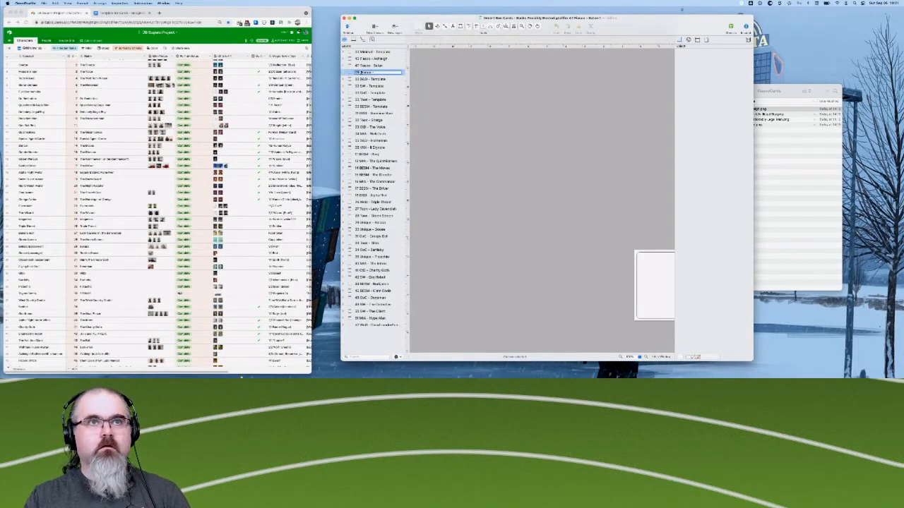
{"action": "type", "text": " - Qu"}
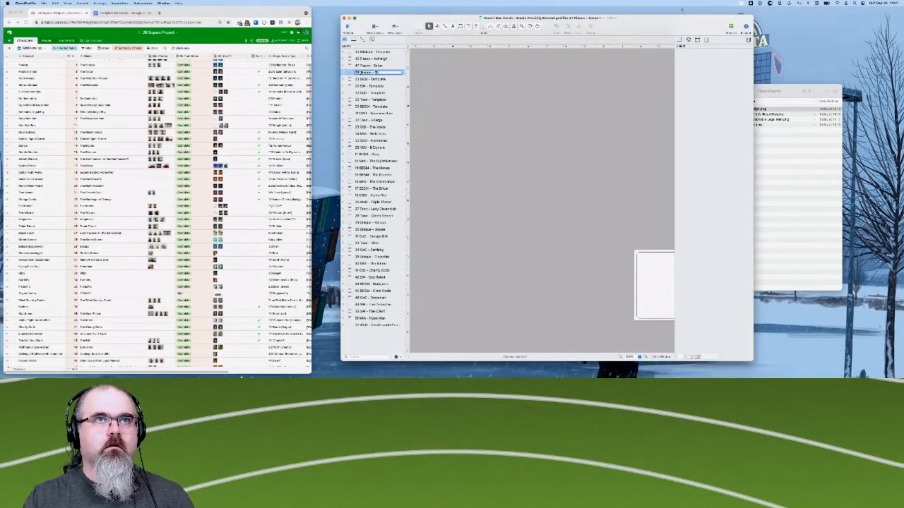
{"action": "key", "text": "Return"}
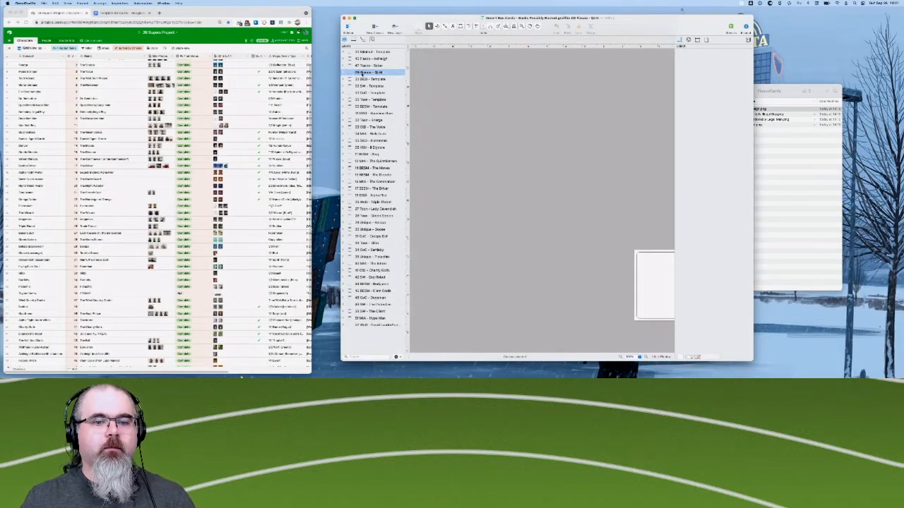
- Duplicate the Fiasco - QLM canvas and rename the copy "Fiasco - DIB" with its own card number
{"action": "right_click", "coordinate": [360, 73]}
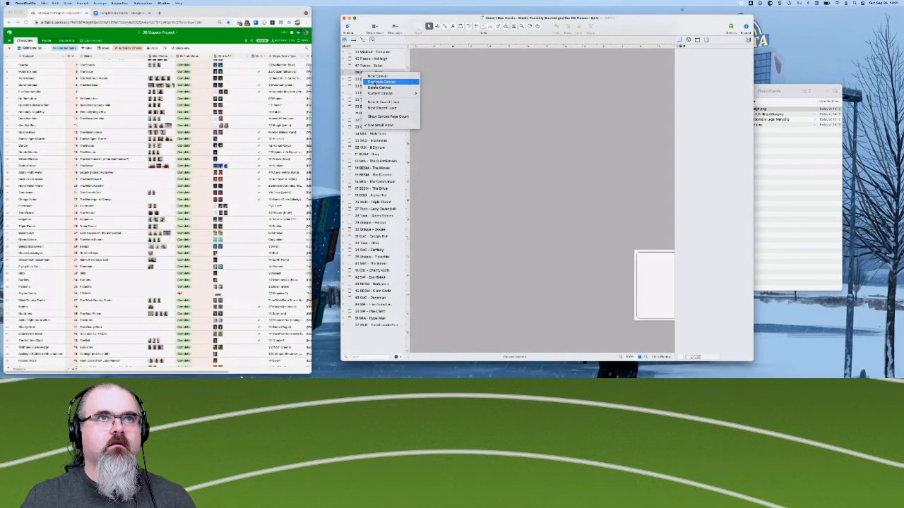
{"action": "left_click", "coordinate": [375, 84]}
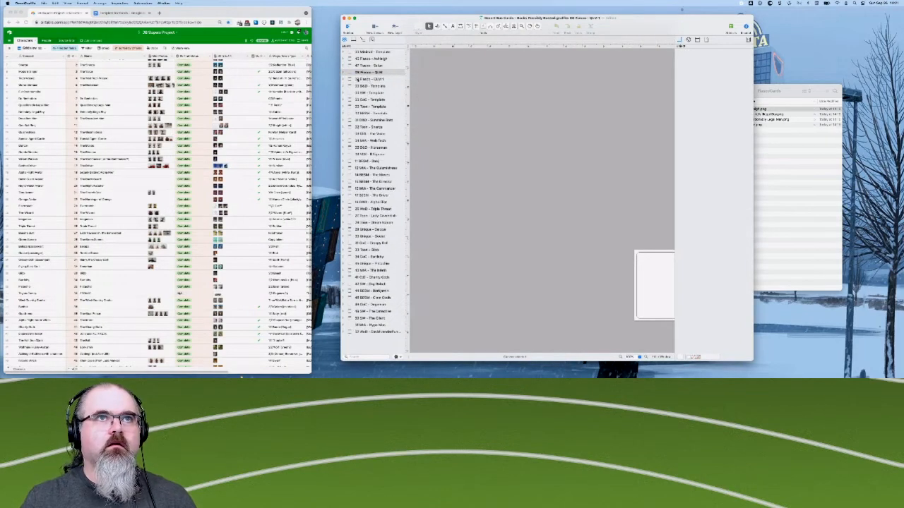
{"action": "double_click", "coordinate": [367, 79]}
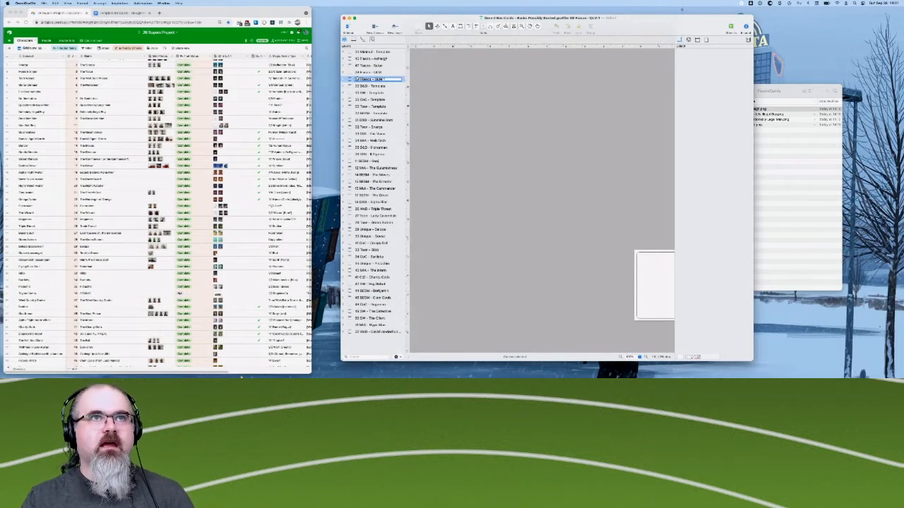
{"action": "key", "text": "shift+super+Right"}
{"action": "type", "text": "D"}
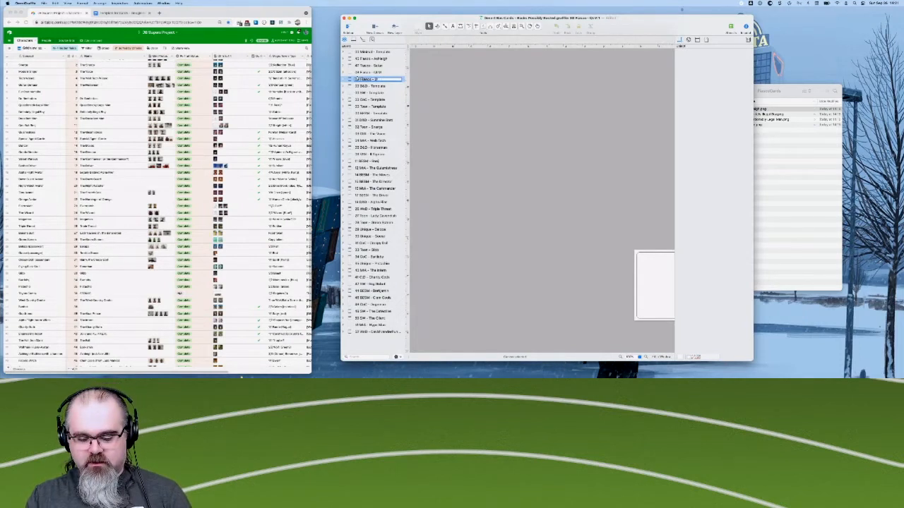
{"action": "key", "text": "Return"}
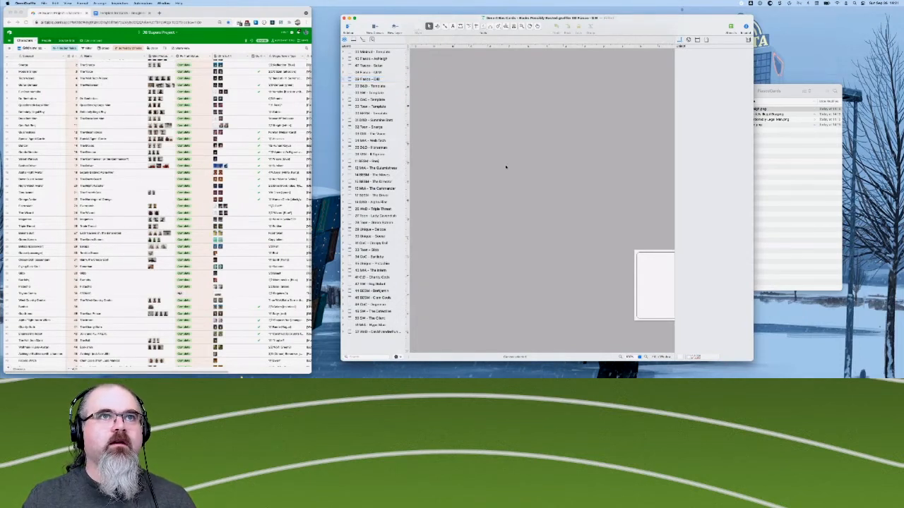
- Open the Fiasco - Ashleigh canvas with its blank card in view and expand its layers
{"action": "scroll", "coordinate": [505, 166], "scroll_direction": "right", "scroll_amount": 3}
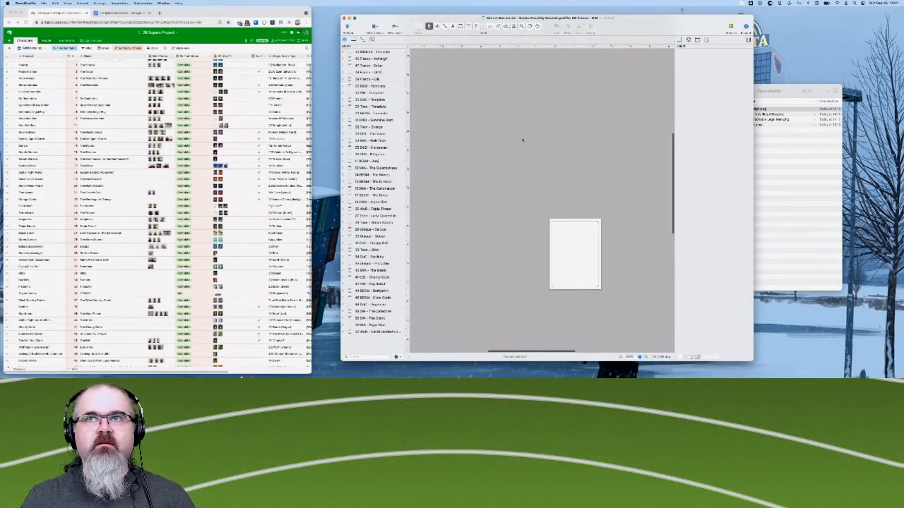
{"action": "scroll", "coordinate": [522, 140], "scroll_direction": "up", "scroll_amount": 2}
{"action": "left_click", "coordinate": [381, 61]}
{"action": "scroll", "coordinate": [569, 143], "scroll_direction": "up", "scroll_amount": 5}
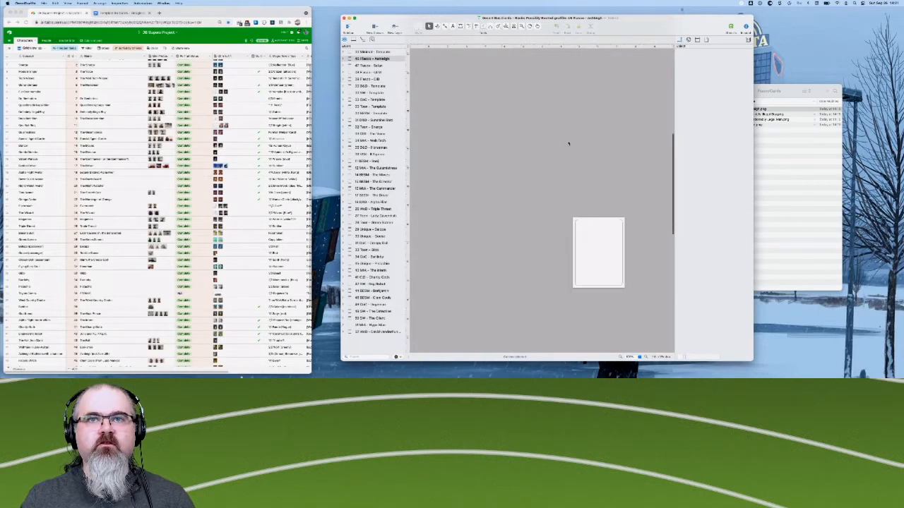
{"action": "left_click", "coordinate": [346, 61]}
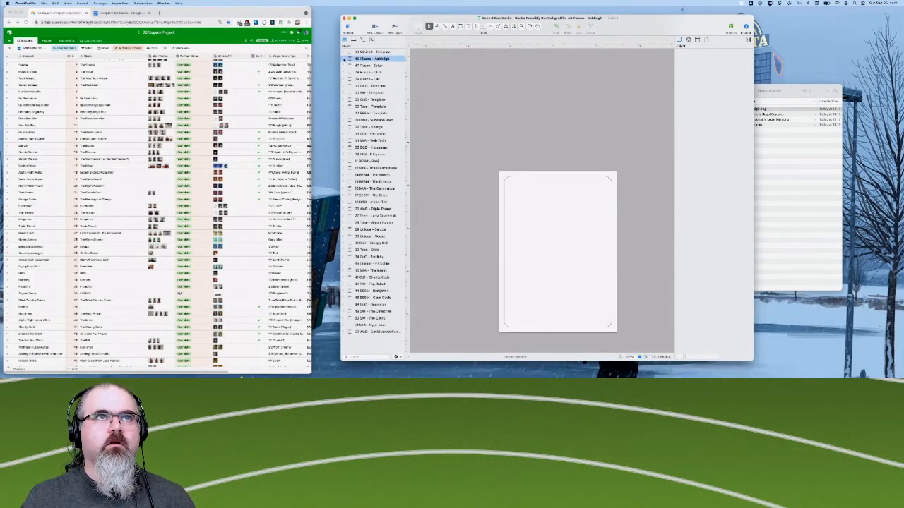
{"action": "left_click", "coordinate": [345, 59]}
{"action": "right_click", "coordinate": [367, 67]}
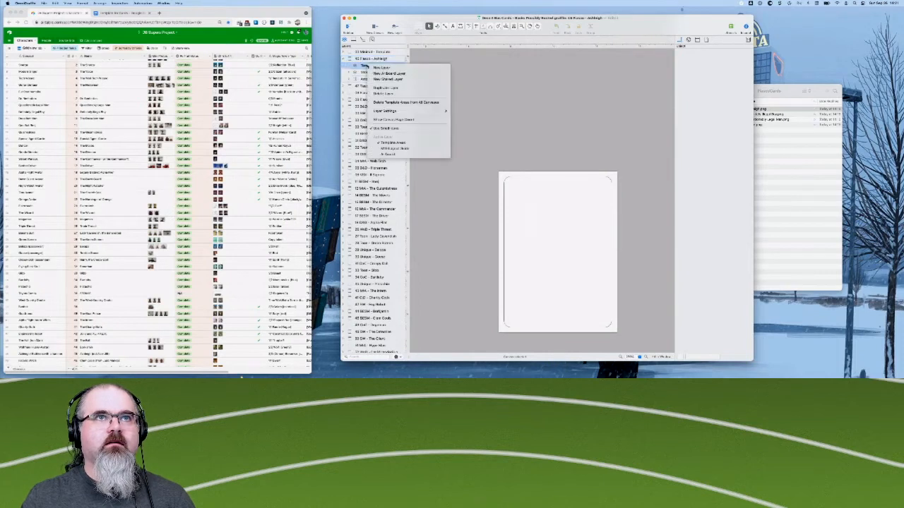
{"action": "left_click", "coordinate": [509, 83]}
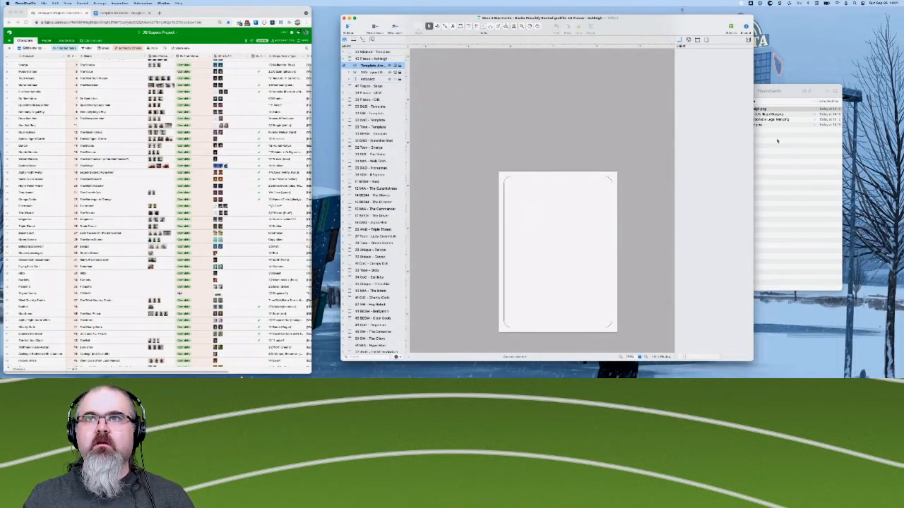
- Place the Ashleigh PNG from the FiascoCards folder on a new layer above Template Areas and align it over the card
{"action": "left_click", "coordinate": [756, 110]}
{"action": "mouse_move", "coordinate": [756, 109]}
{"action": "left_mouse_down"}
{"action": "mouse_move", "coordinate": [495, 163]}
{"action": "mouse_move", "coordinate": [506, 163]}
{"action": "left_mouse_up"}
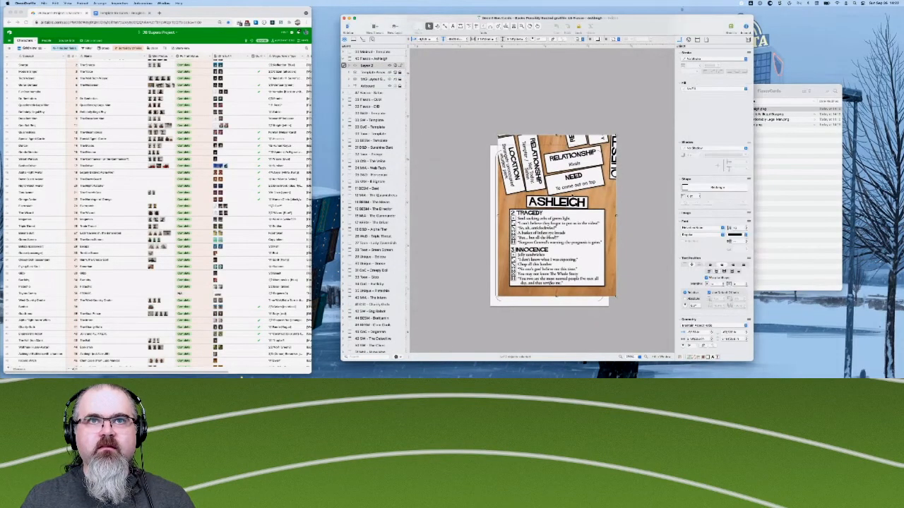
{"action": "left_click_drag", "start_coordinate": [574, 186], "coordinate": [567, 196]}
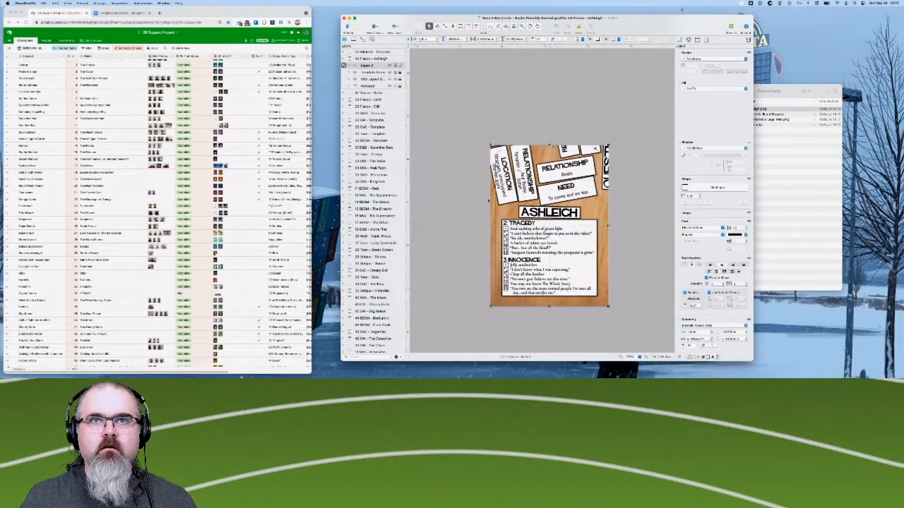
{"action": "left_click", "coordinate": [468, 202]}
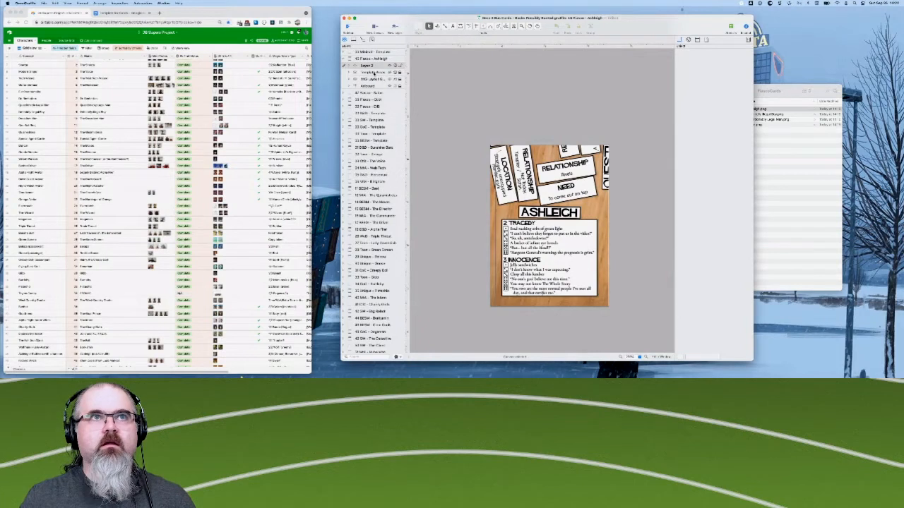
- Collapse the Ashleigh canvas's layers, then place the Satan PNG from the FiascoCards folder on the Fiasco - Satan canvas, aligned over its card
{"action": "left_click", "coordinate": [374, 72]}
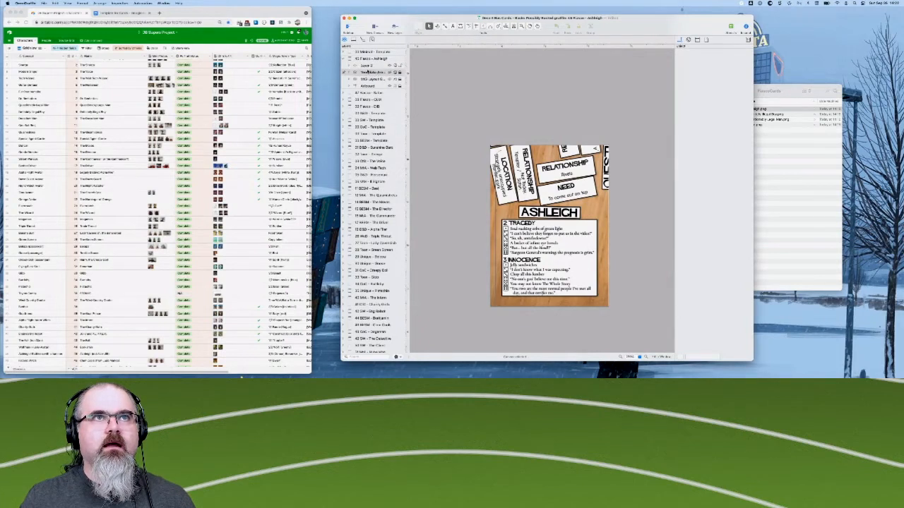
{"action": "left_click", "coordinate": [344, 58]}
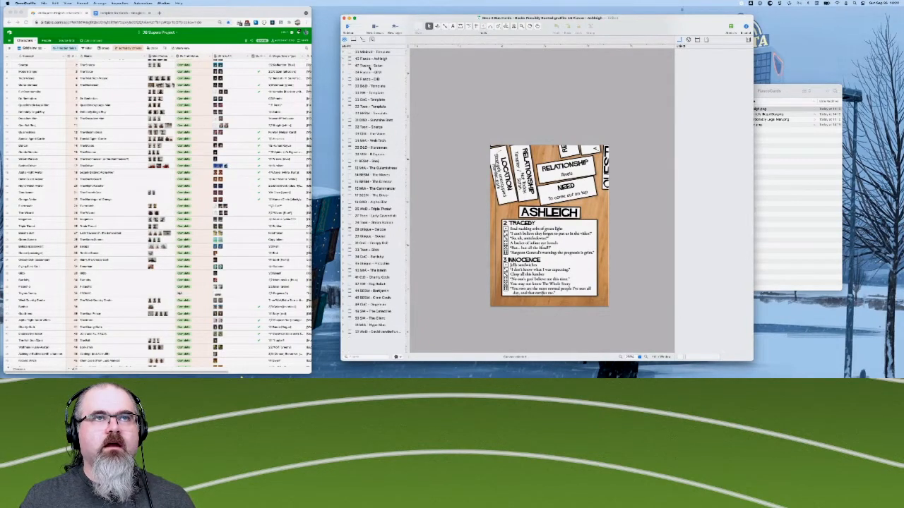
{"action": "left_click", "coordinate": [367, 65]}
{"action": "left_click", "coordinate": [783, 135]}
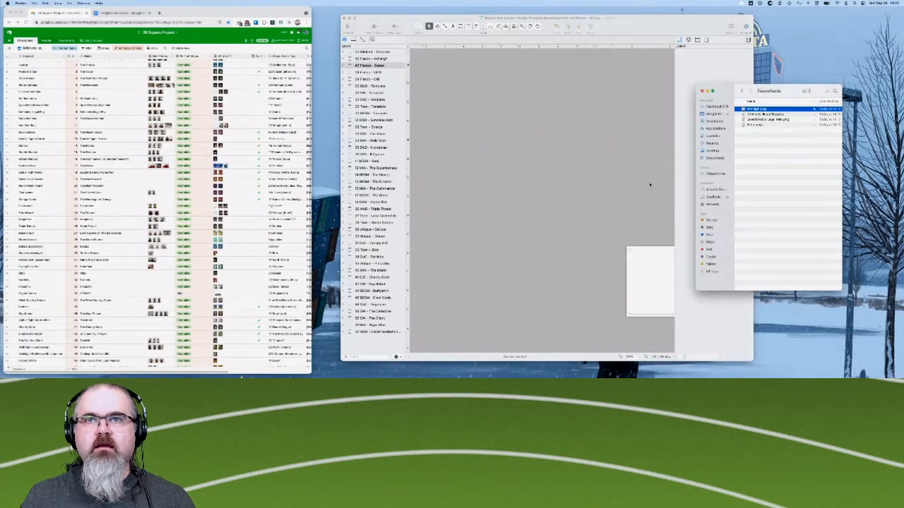
{"action": "scroll", "coordinate": [622, 229], "scroll_direction": "right", "scroll_amount": 5}
{"action": "scroll", "coordinate": [622, 228], "scroll_direction": "down", "scroll_amount": 2}
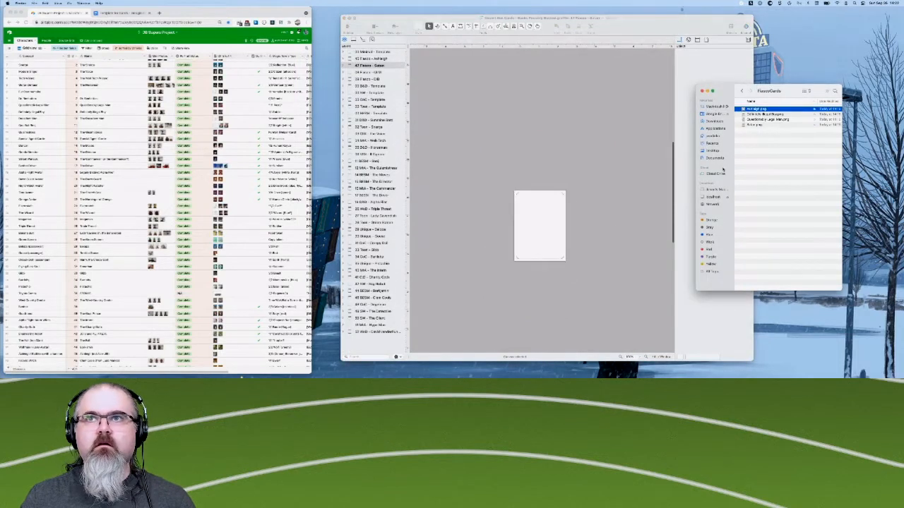
{"action": "left_click", "coordinate": [756, 125]}
{"action": "left_click_drag", "start_coordinate": [756, 126], "coordinate": [547, 226]}
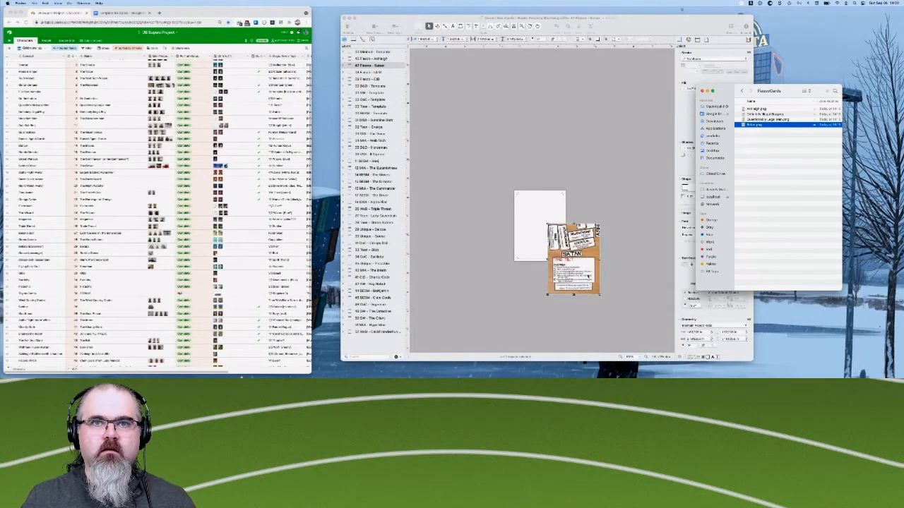
{"action": "left_click", "coordinate": [553, 230]}
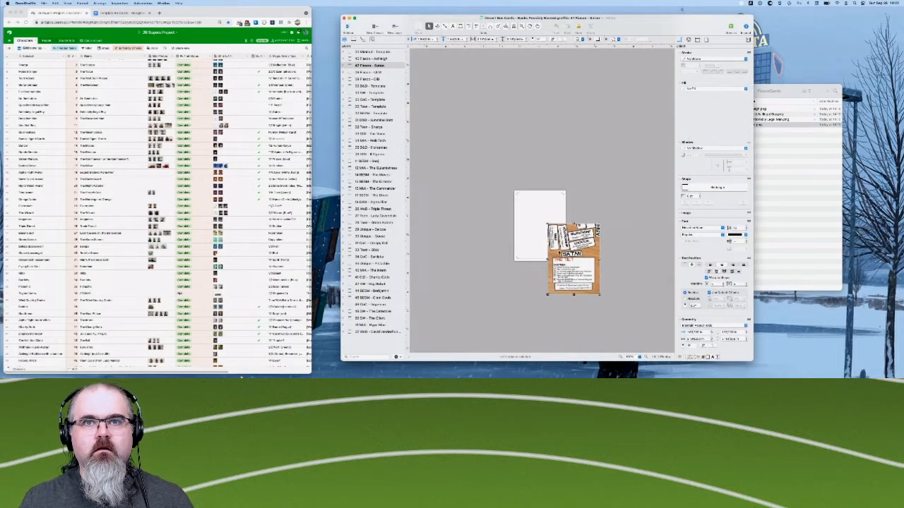
{"action": "left_click_drag", "start_coordinate": [577, 257], "coordinate": [545, 226]}
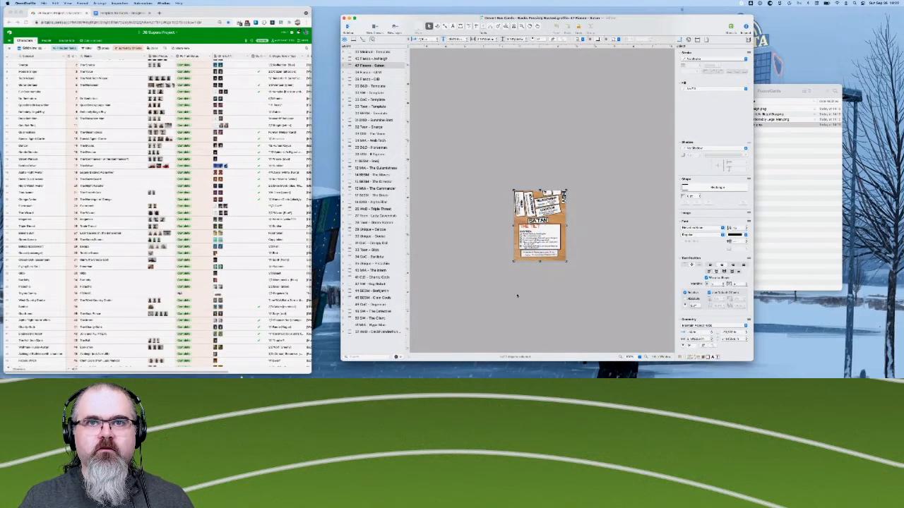
{"action": "left_click", "coordinate": [517, 296]}
- Check the placed Satan image up close and nudge it horizontally in small increments to line up its edges with the card
{"action": "scroll", "coordinate": [539, 233], "scroll_direction": "up", "scroll_amount": 5}
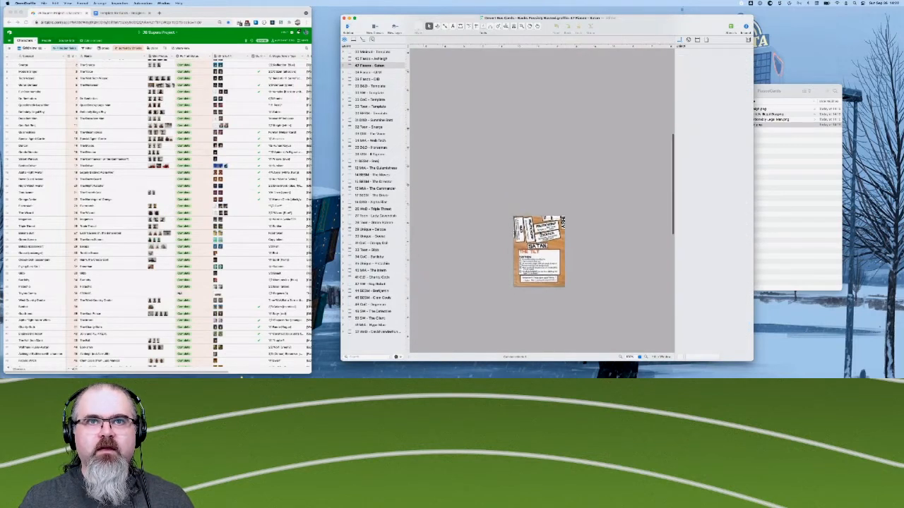
{"action": "scroll", "coordinate": [539, 233], "scroll_direction": "down", "scroll_amount": 2}
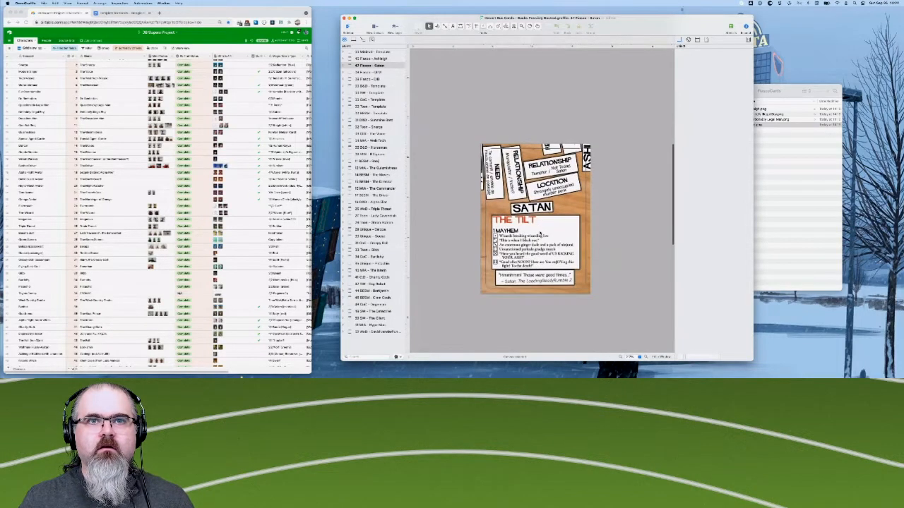
{"action": "scroll", "coordinate": [539, 233], "scroll_direction": "up", "scroll_amount": 4}
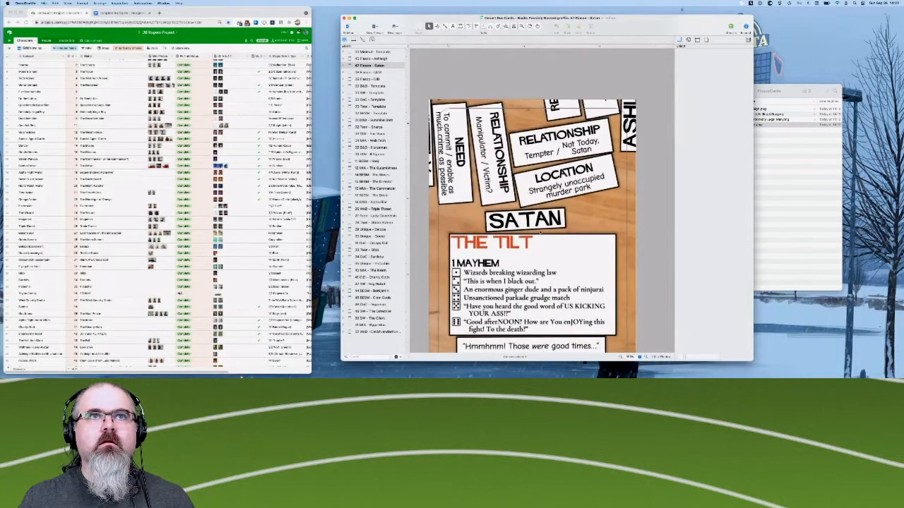
{"action": "scroll", "coordinate": [562, 215], "scroll_direction": "down", "scroll_amount": 3}
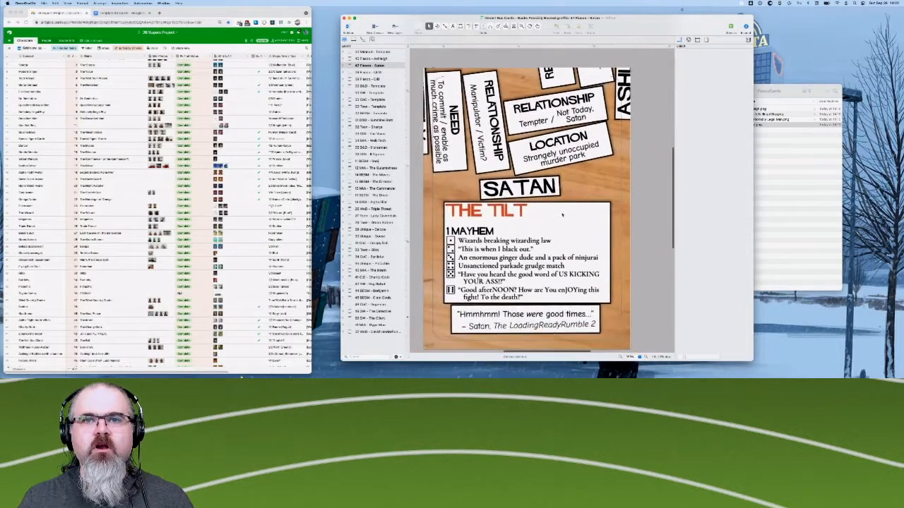
{"action": "scroll", "coordinate": [563, 215], "scroll_direction": "up", "scroll_amount": 2}
{"action": "scroll", "coordinate": [563, 216], "scroll_direction": "left", "scroll_amount": 1}
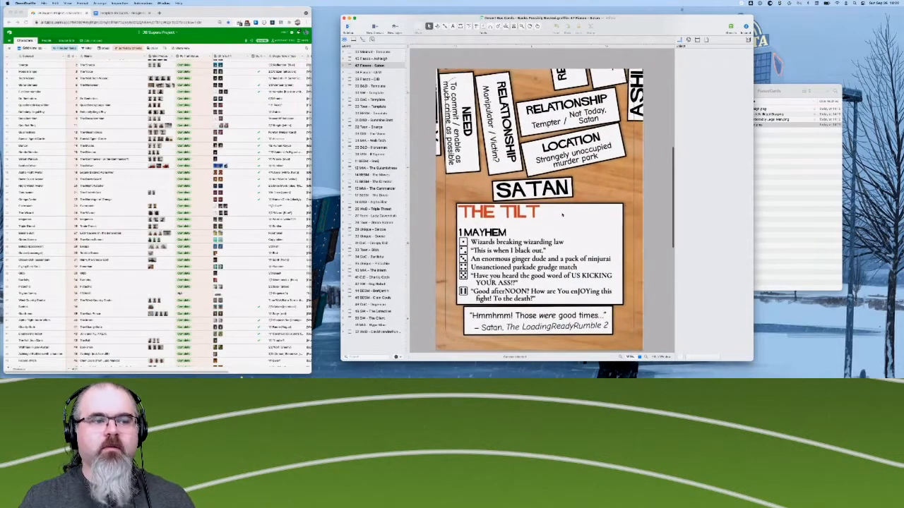
{"action": "scroll", "coordinate": [568, 217], "scroll_direction": "up", "scroll_amount": 2}
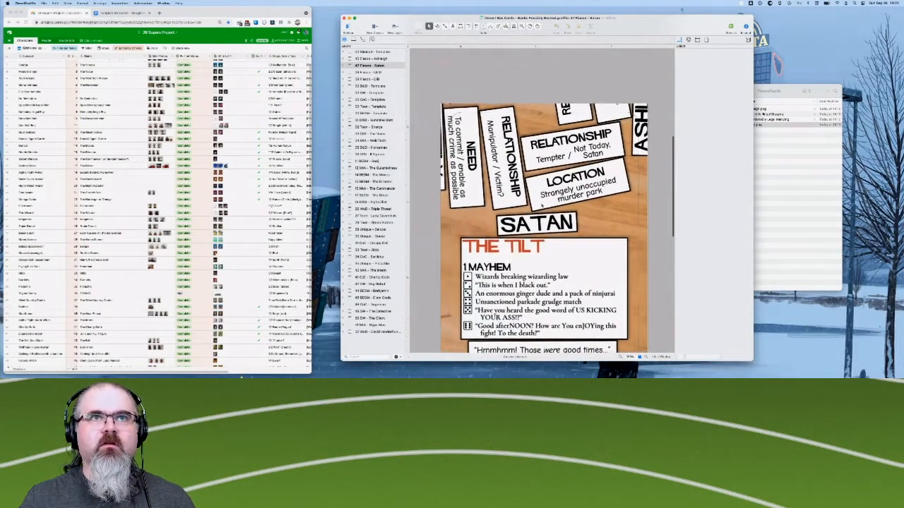
{"action": "left_click", "coordinate": [571, 220]}
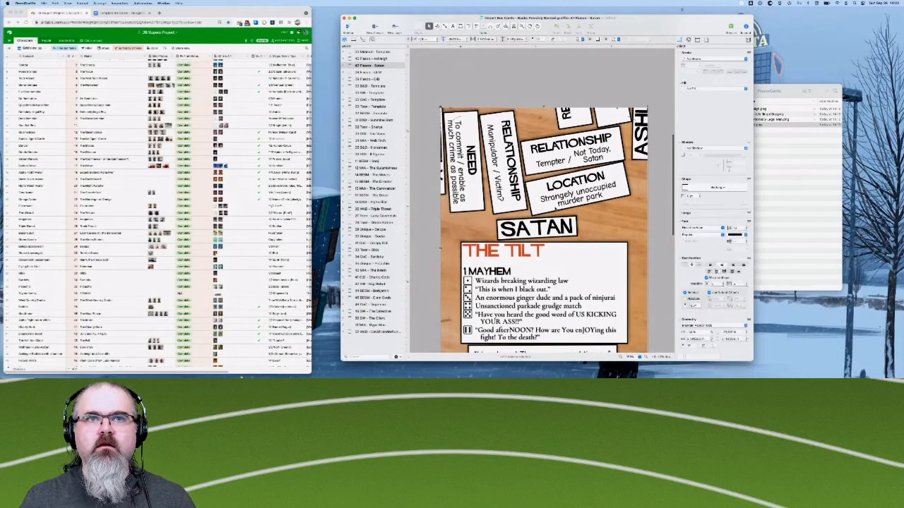
{"action": "key", "text": "Right"}
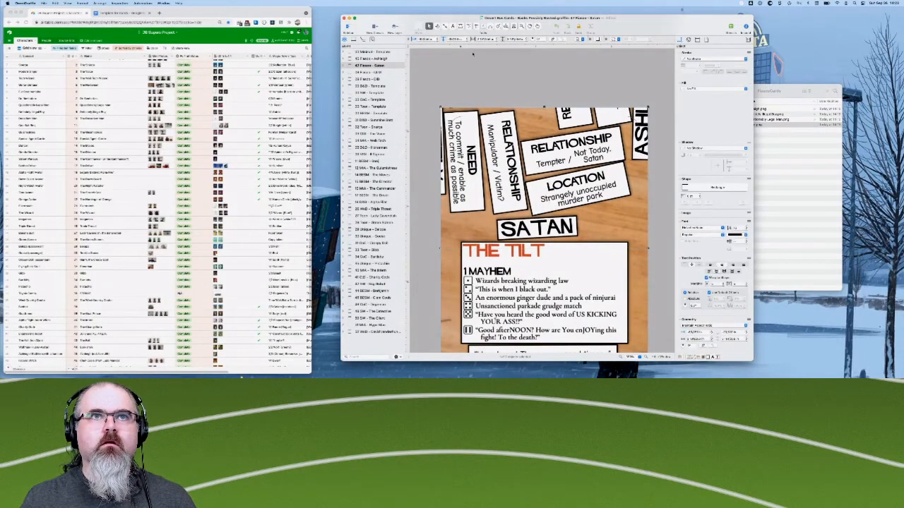
{"action": "left_click", "coordinate": [466, 70]}
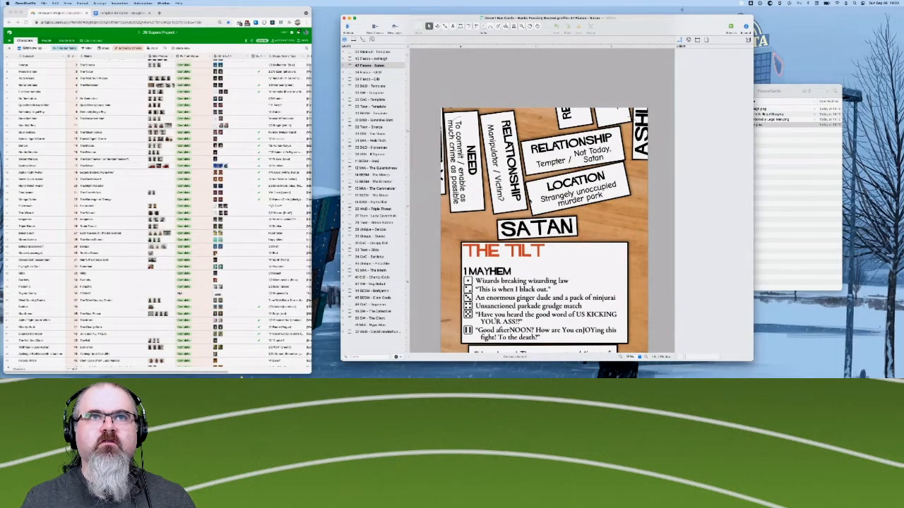
{"action": "left_click", "coordinate": [531, 202]}
{"action": "key", "text": "Right"}
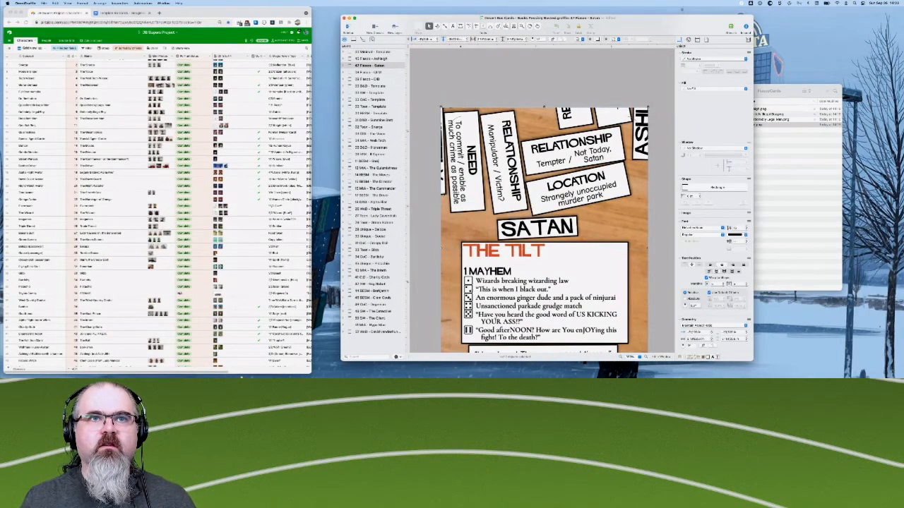
{"action": "left_click", "coordinate": [428, 203]}
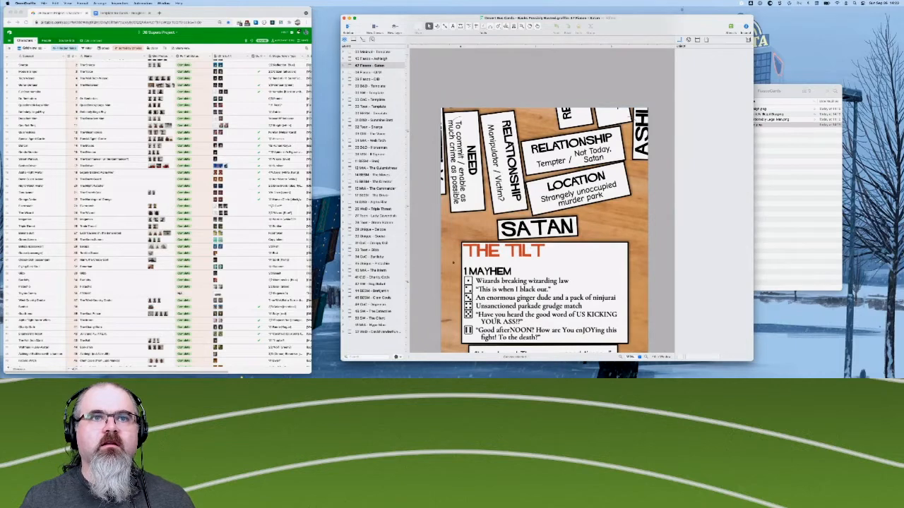
{"action": "left_click", "coordinate": [483, 222]}
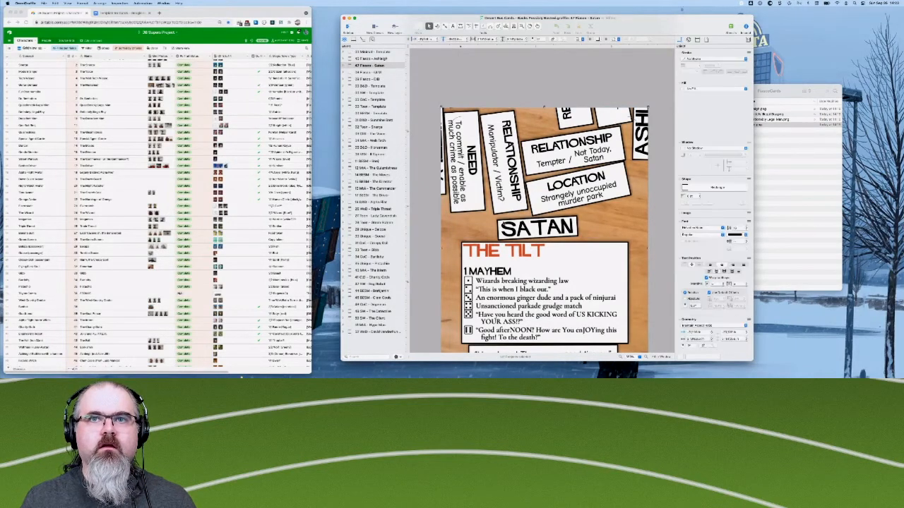
{"action": "key", "text": "Left"}
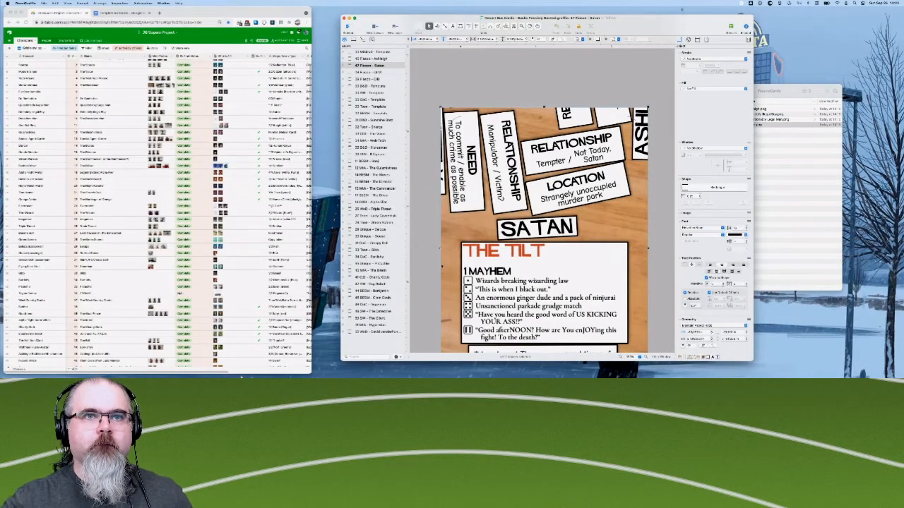
{"action": "left_click", "coordinate": [424, 226]}
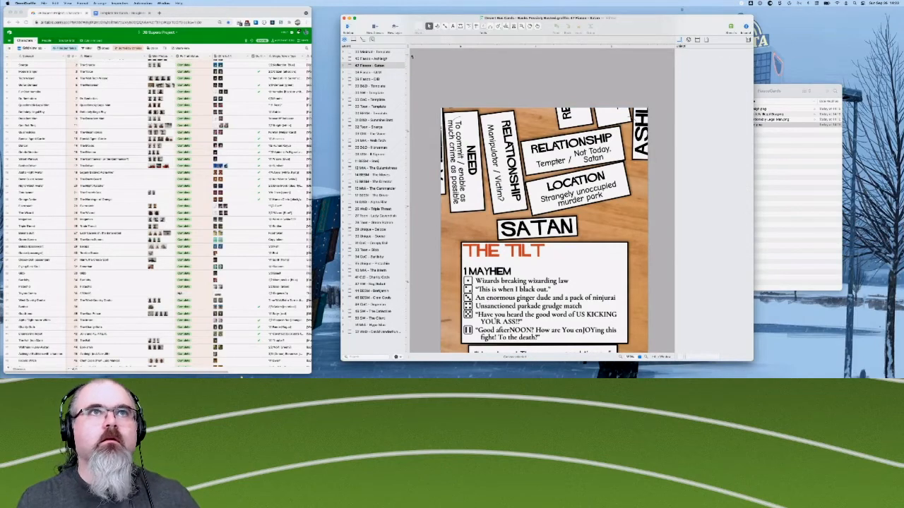
- Open the Fiasco - QLM canvas and place the Questionably Legal Man PNG from the FiascoCards folder, aligned over the blank card
{"action": "key", "text": "Down"}
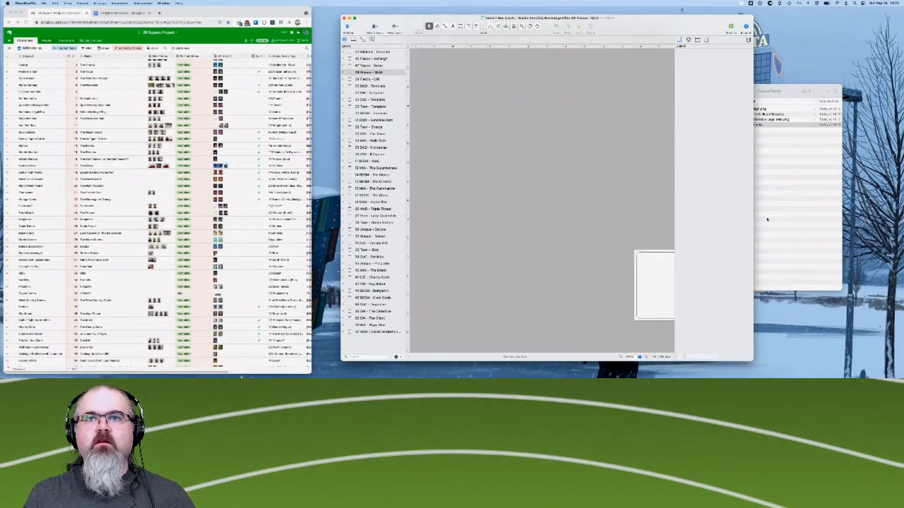
{"action": "scroll", "coordinate": [659, 250], "scroll_direction": "right", "scroll_amount": 5}
{"action": "scroll", "coordinate": [660, 249], "scroll_direction": "down", "scroll_amount": 2}
{"action": "scroll", "coordinate": [659, 249], "scroll_direction": "up", "scroll_amount": 1}
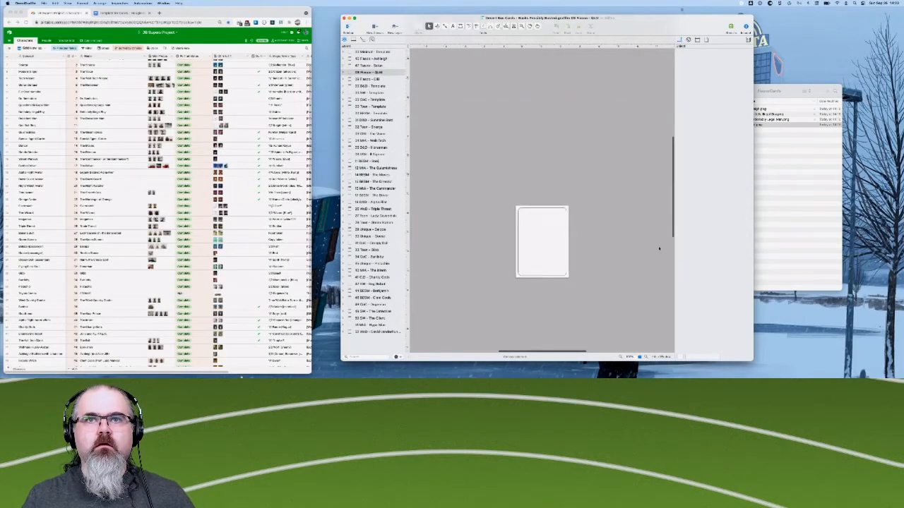
{"action": "scroll", "coordinate": [622, 231], "scroll_direction": "up", "scroll_amount": 3}
{"action": "scroll", "coordinate": [622, 231], "scroll_direction": "down", "scroll_amount": 1}
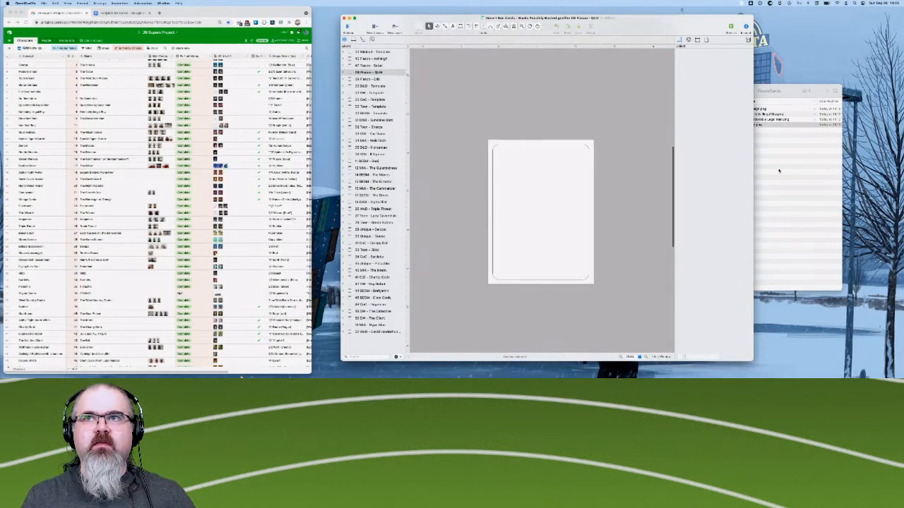
{"action": "left_click", "coordinate": [777, 159]}
{"action": "left_click", "coordinate": [767, 119]}
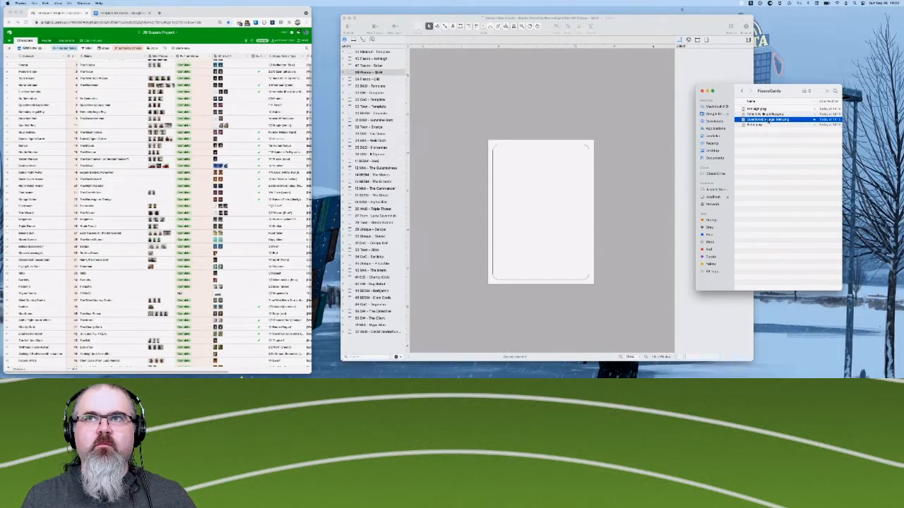
{"action": "left_click_drag", "start_coordinate": [767, 120], "coordinate": [527, 201]}
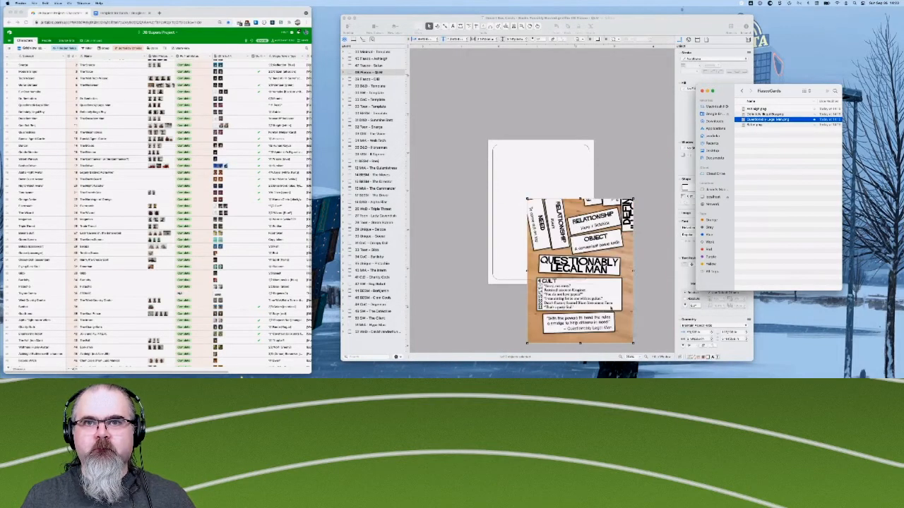
{"action": "left_click", "coordinate": [602, 298]}
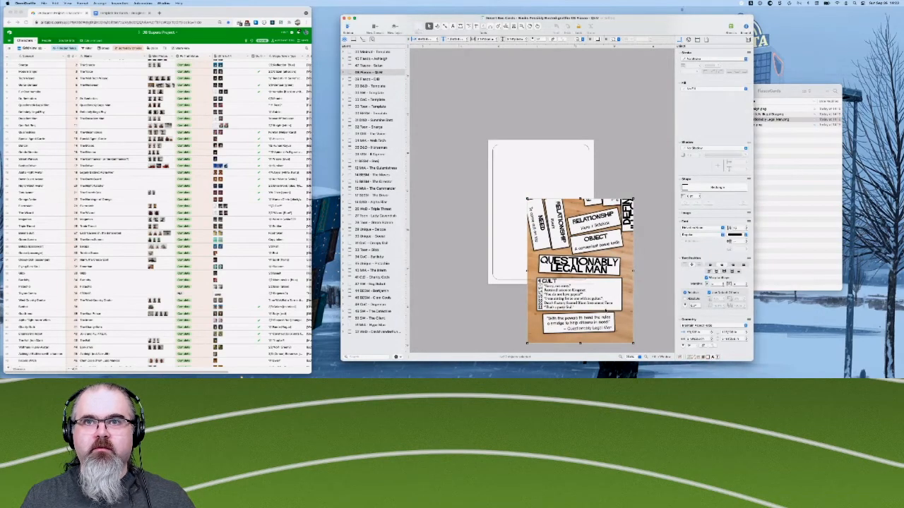
{"action": "left_click_drag", "start_coordinate": [601, 298], "coordinate": [565, 239]}
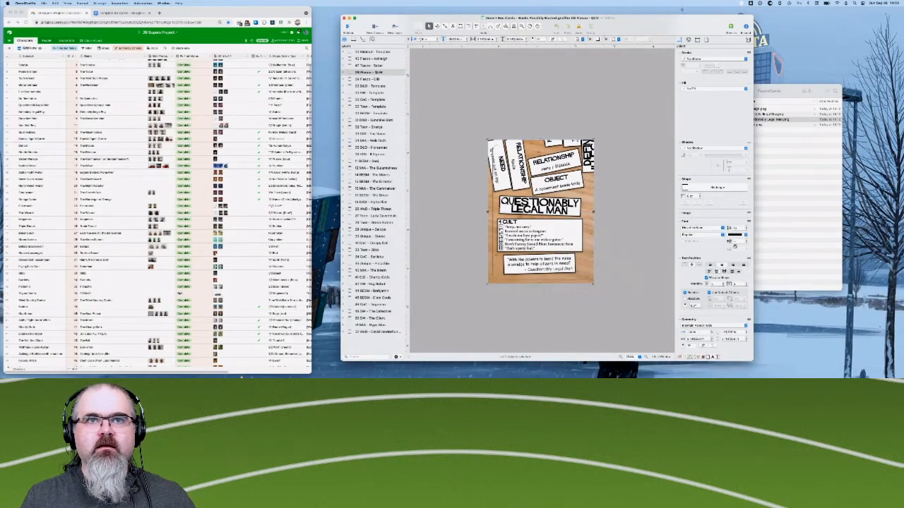
- Open the Fiasco - DIB canvas and place the Definitely Illegal Boy PNG from the FiascoCards folder, aligned over the blank card
{"action": "left_click", "coordinate": [383, 79]}
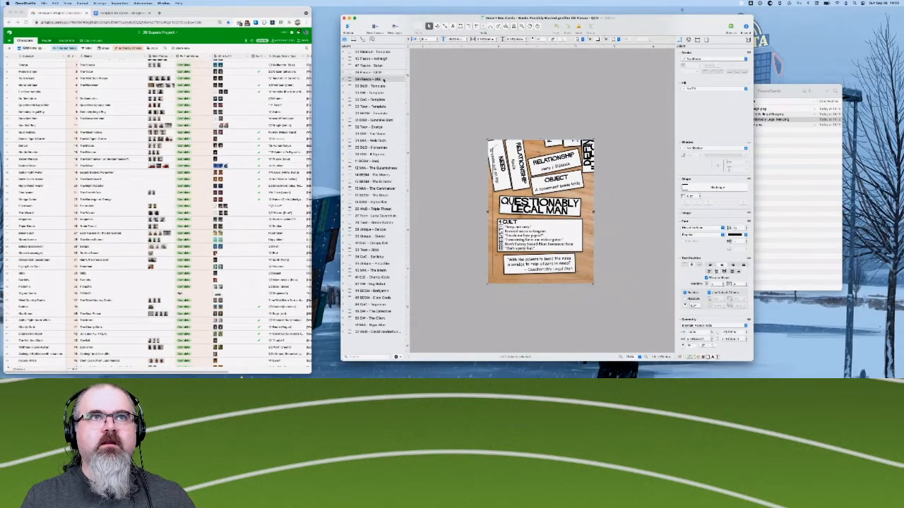
{"action": "left_click", "coordinate": [796, 141]}
{"action": "left_click", "coordinate": [769, 114]}
{"action": "left_click_drag", "start_coordinate": [769, 114], "coordinate": [587, 262]}
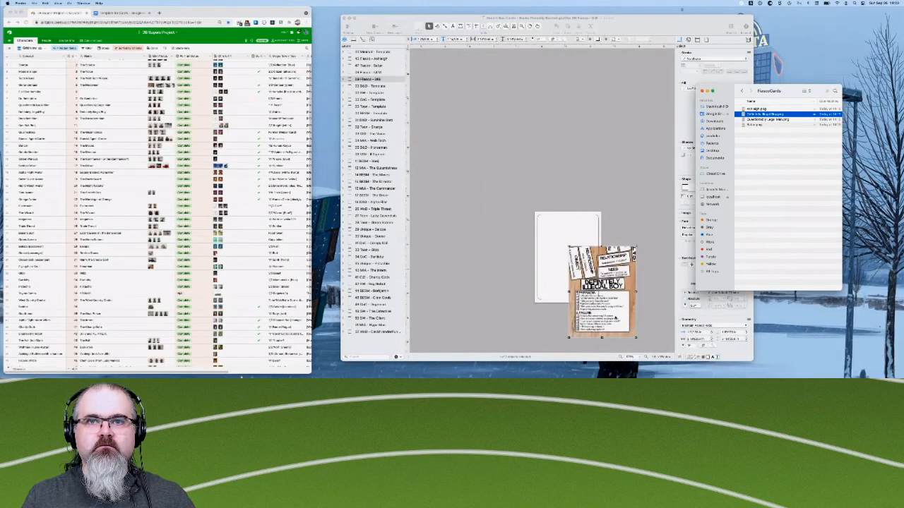
{"action": "left_click", "coordinate": [621, 319]}
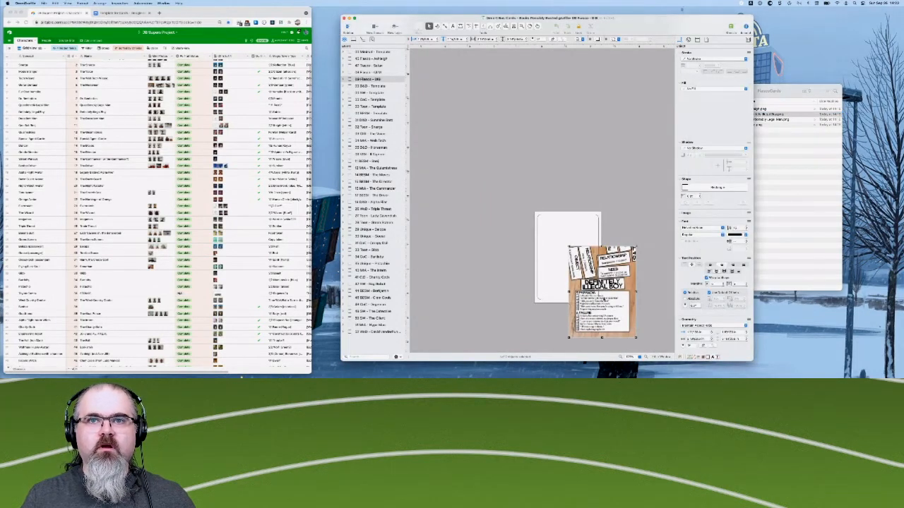
{"action": "left_click_drag", "start_coordinate": [613, 313], "coordinate": [583, 281]}
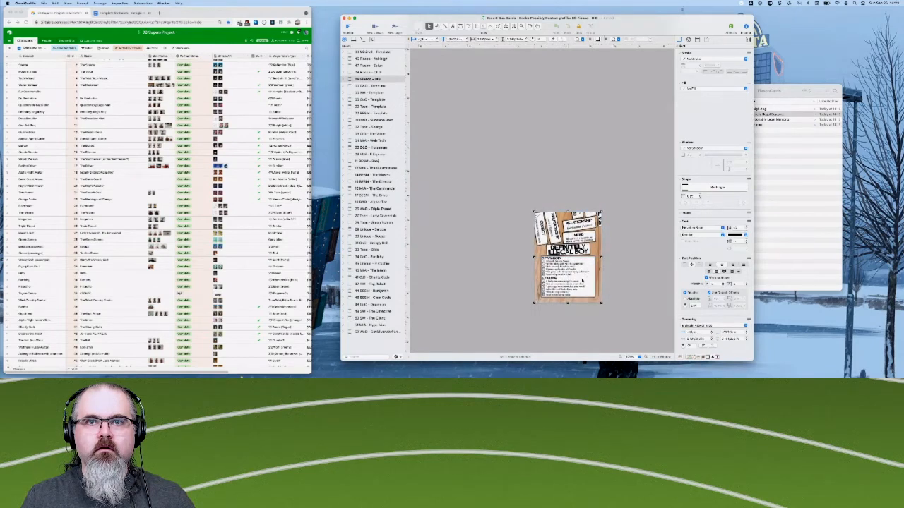
{"action": "left_click", "coordinate": [638, 331]}
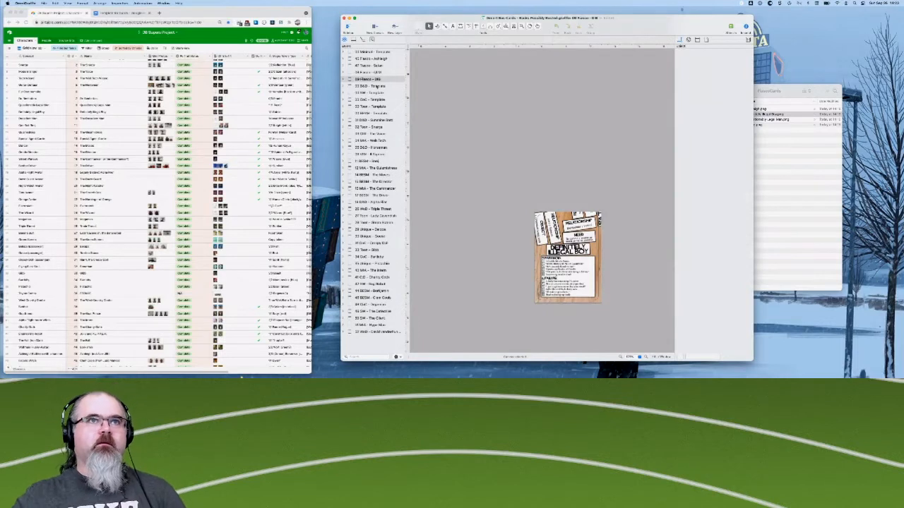
- Move the Fiasco - DIB canvas down the canvas list to just above the 11 BESM canvas, and Fiasco - QLM directly above DIB
{"action": "left_click", "coordinate": [367, 79]}
{"action": "left_click_drag", "start_coordinate": [368, 79], "coordinate": [367, 160]}
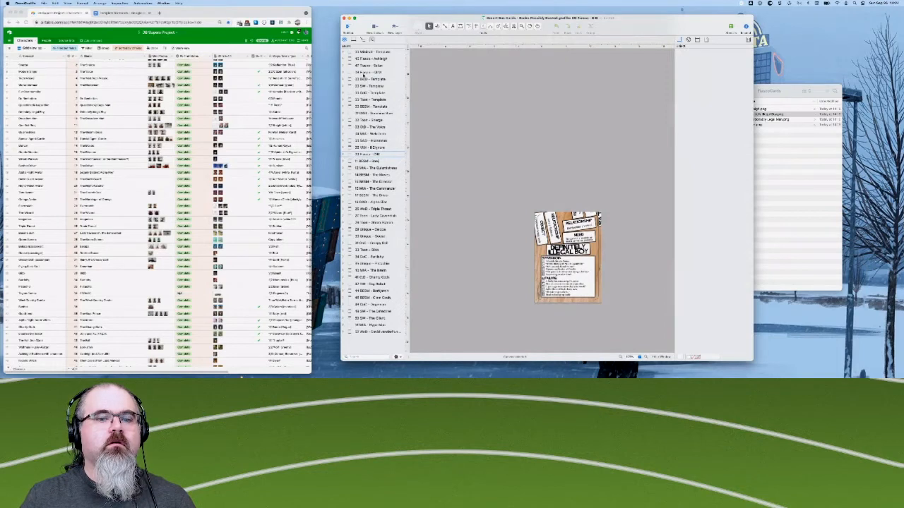
{"action": "left_click_drag", "start_coordinate": [364, 74], "coordinate": [367, 153]}
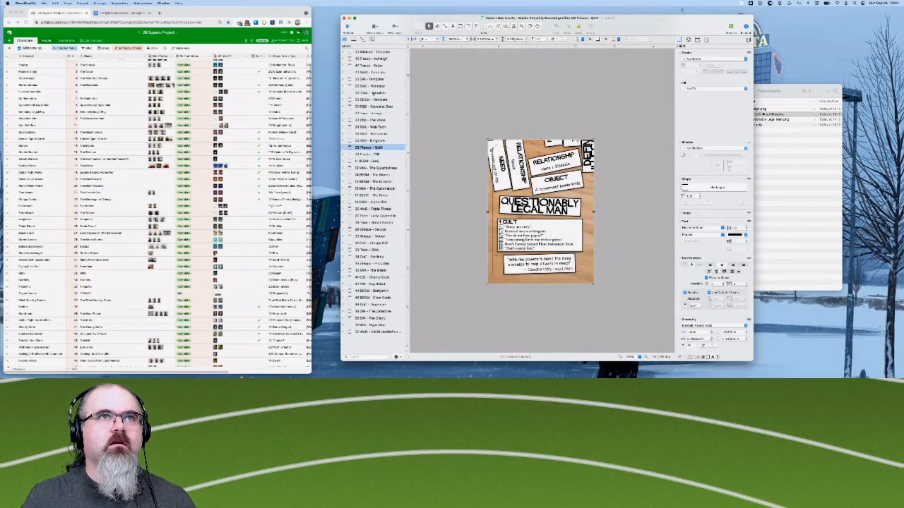
- Move the Fiasco - Satan canvas directly below 46 BESM and Fiasco - Ashleigh directly below 44 BESM, and close the FiascoCards folder window
{"action": "left_click", "coordinate": [366, 66]}
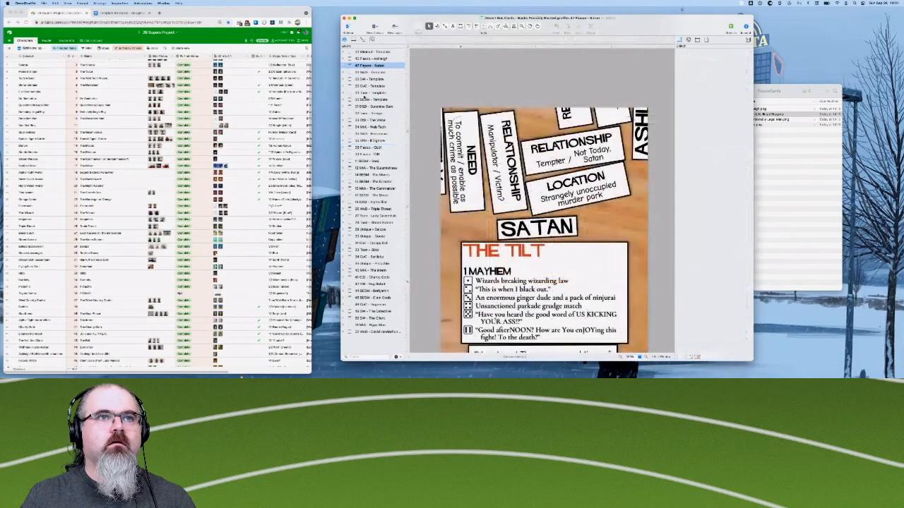
{"action": "mouse_move", "coordinate": [371, 285]}
{"action": "left_mouse_down"}
{"action": "mouse_move", "coordinate": [369, 314]}
{"action": "mouse_move", "coordinate": [368, 302]}
{"action": "left_mouse_up"}
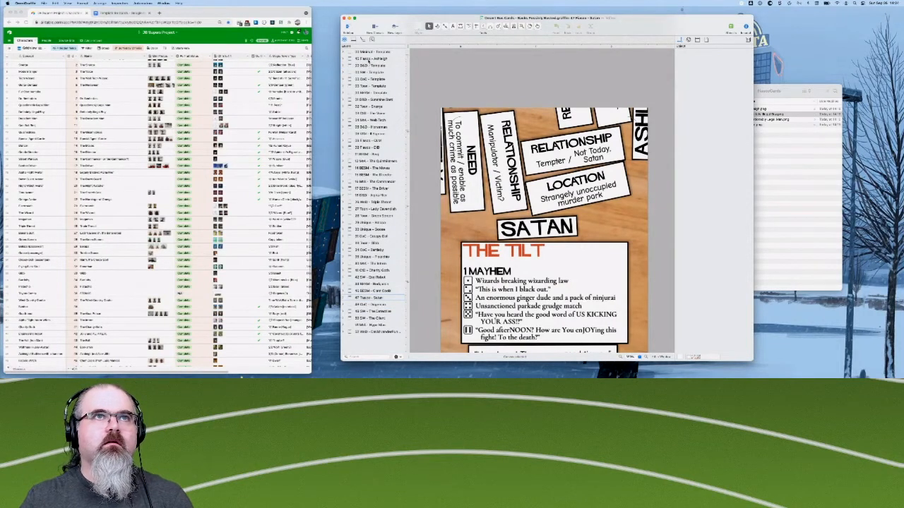
{"action": "left_click_drag", "start_coordinate": [368, 60], "coordinate": [377, 285]}
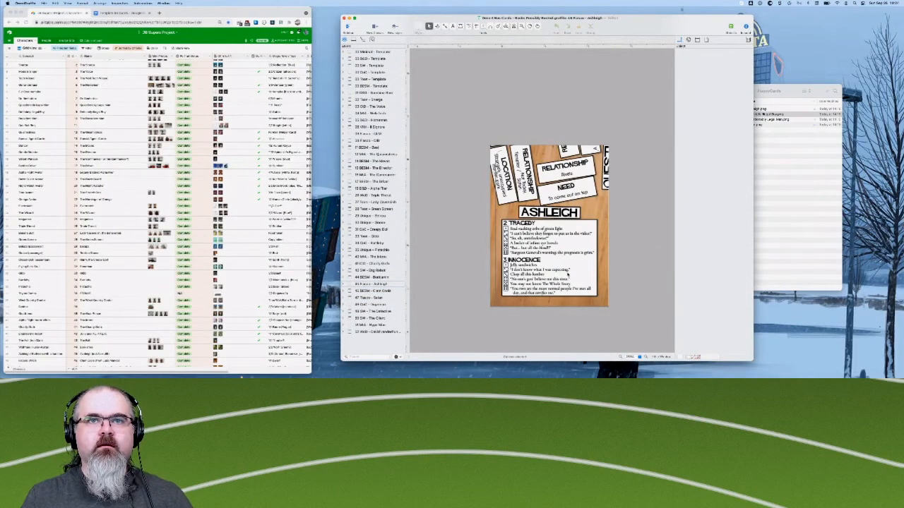
{"action": "left_click", "coordinate": [783, 173]}
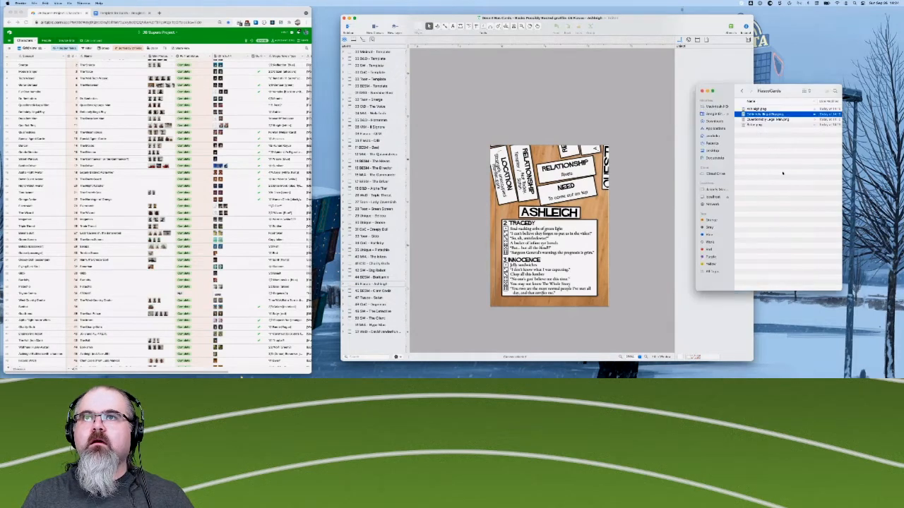
{"action": "left_click", "coordinate": [702, 91]}
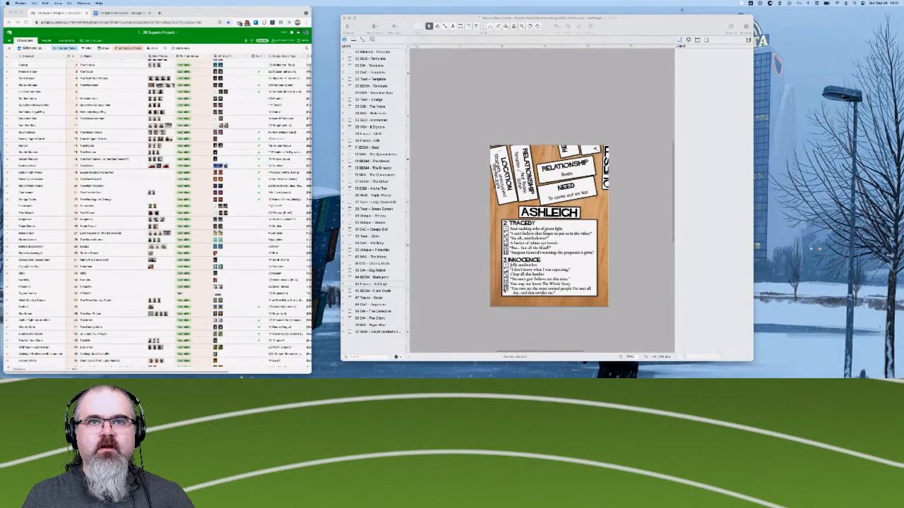
- Examine the Ashleigh card up close, reading its relationship boxes and its Tragedy and Innocence tables
{"action": "left_click", "coordinate": [474, 228]}
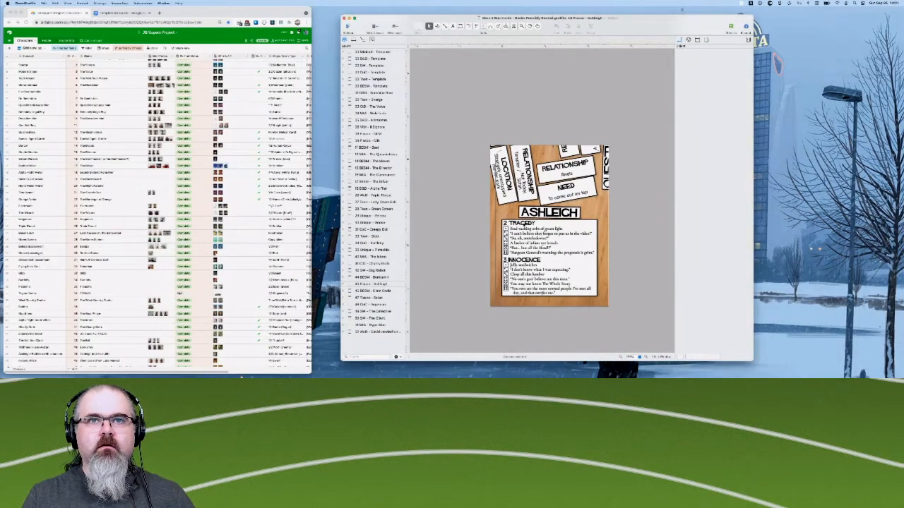
{"action": "scroll", "coordinate": [524, 225], "scroll_direction": "up", "scroll_amount": 5}
{"action": "scroll", "coordinate": [525, 226], "scroll_direction": "up", "scroll_amount": 3}
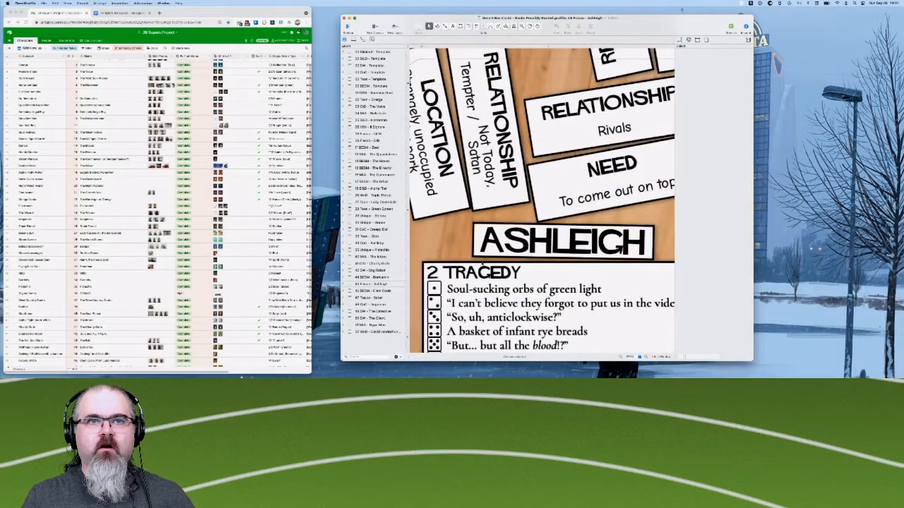
{"action": "scroll", "coordinate": [525, 226], "scroll_direction": "down", "scroll_amount": 2}
{"action": "scroll", "coordinate": [524, 226], "scroll_direction": "right", "scroll_amount": 5}
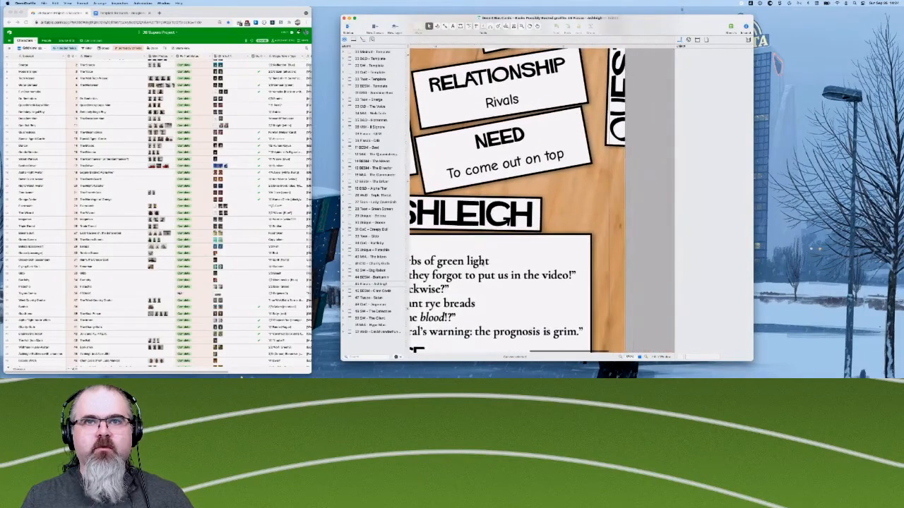
{"action": "scroll", "coordinate": [483, 264], "scroll_direction": "down", "scroll_amount": 2}
{"action": "scroll", "coordinate": [482, 264], "scroll_direction": "left", "scroll_amount": 6}
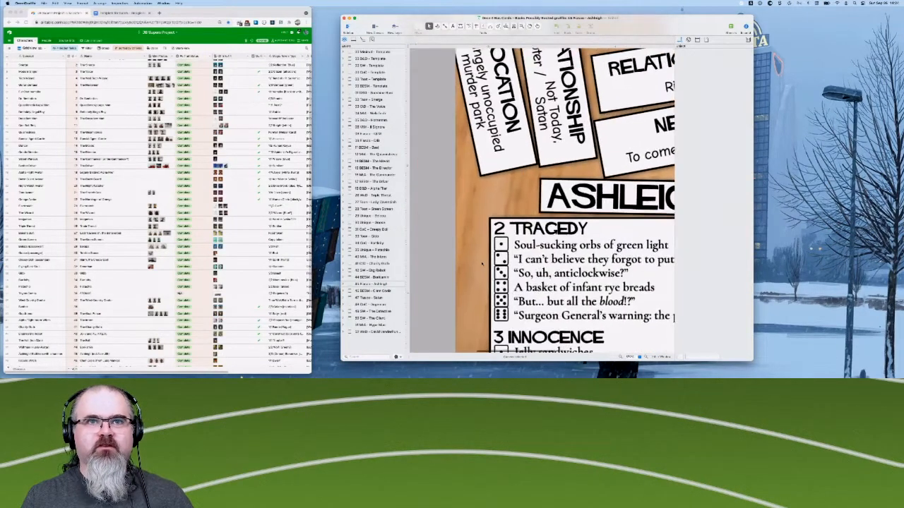
{"action": "scroll", "coordinate": [482, 264], "scroll_direction": "down", "scroll_amount": 3}
{"action": "scroll", "coordinate": [483, 264], "scroll_direction": "right", "scroll_amount": 3}
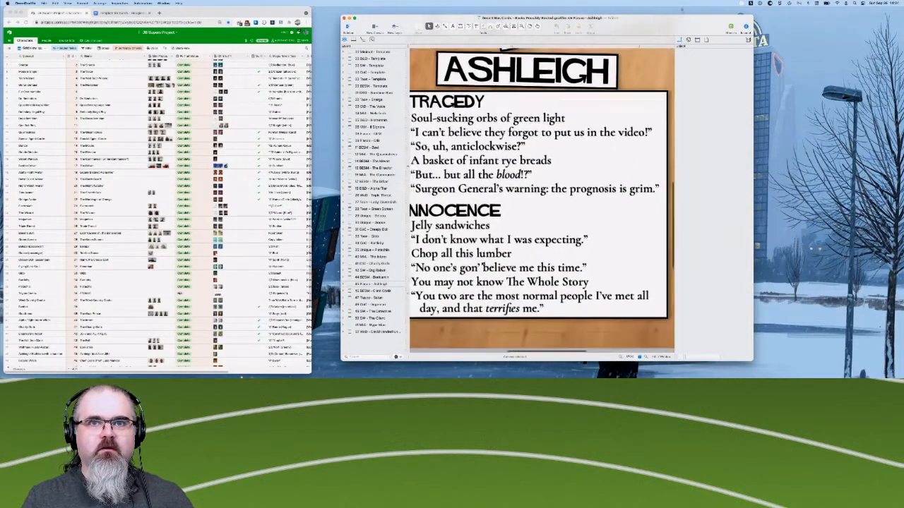
{"action": "scroll", "coordinate": [482, 264], "scroll_direction": "left", "scroll_amount": 5}
{"action": "scroll", "coordinate": [482, 264], "scroll_direction": "up", "scroll_amount": 1}
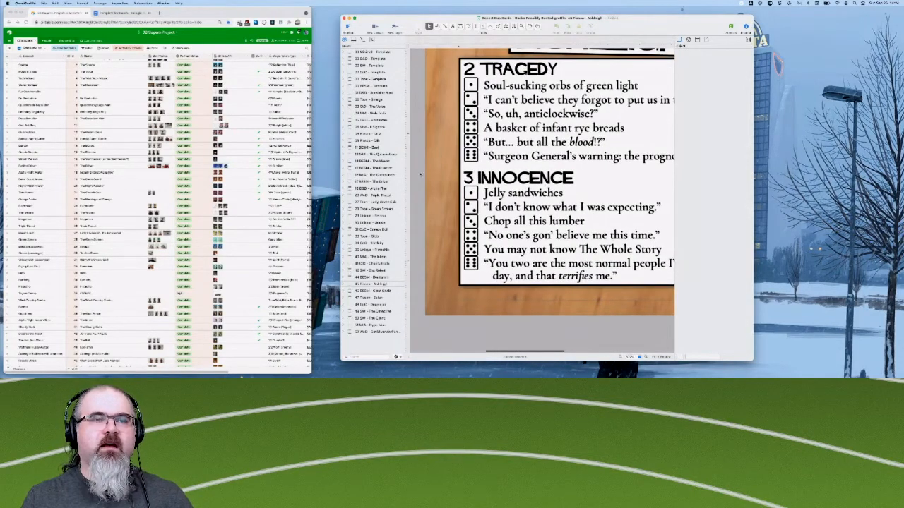
- Check the upper and side edges of the Ashleigh card, selecting and deselecting its image to inspect how it sits on the card
{"action": "scroll", "coordinate": [505, 194], "scroll_direction": "up", "scroll_amount": 10}
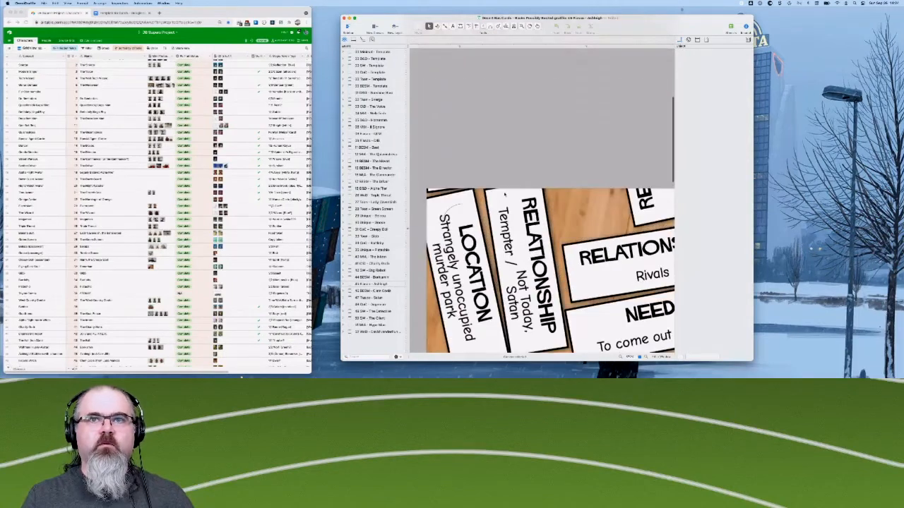
{"action": "scroll", "coordinate": [505, 195], "scroll_direction": "down", "scroll_amount": 2}
{"action": "scroll", "coordinate": [505, 194], "scroll_direction": "right", "scroll_amount": 3}
{"action": "scroll", "coordinate": [505, 195], "scroll_direction": "right", "scroll_amount": 4}
{"action": "scroll", "coordinate": [505, 194], "scroll_direction": "down", "scroll_amount": 1}
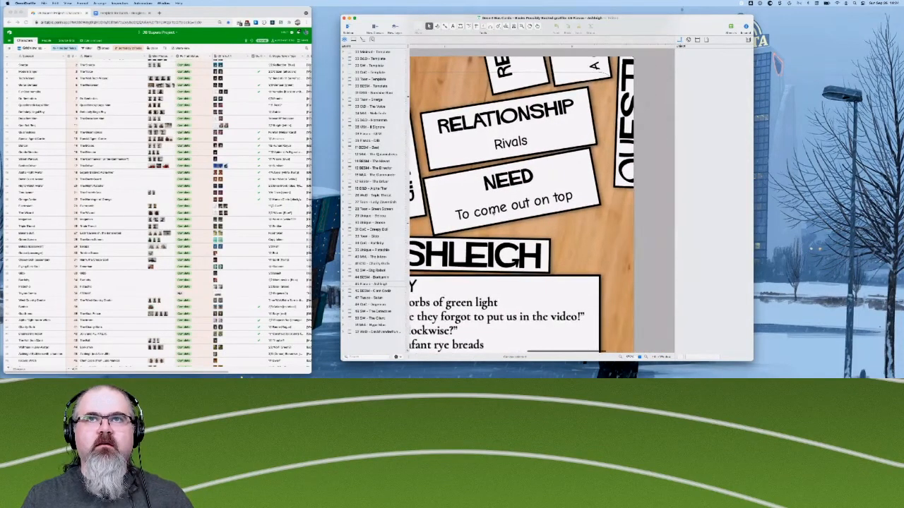
{"action": "scroll", "coordinate": [491, 212], "scroll_direction": "left", "scroll_amount": 6}
{"action": "scroll", "coordinate": [493, 211], "scroll_direction": "right", "scroll_amount": 5}
{"action": "scroll", "coordinate": [492, 212], "scroll_direction": "up", "scroll_amount": 2}
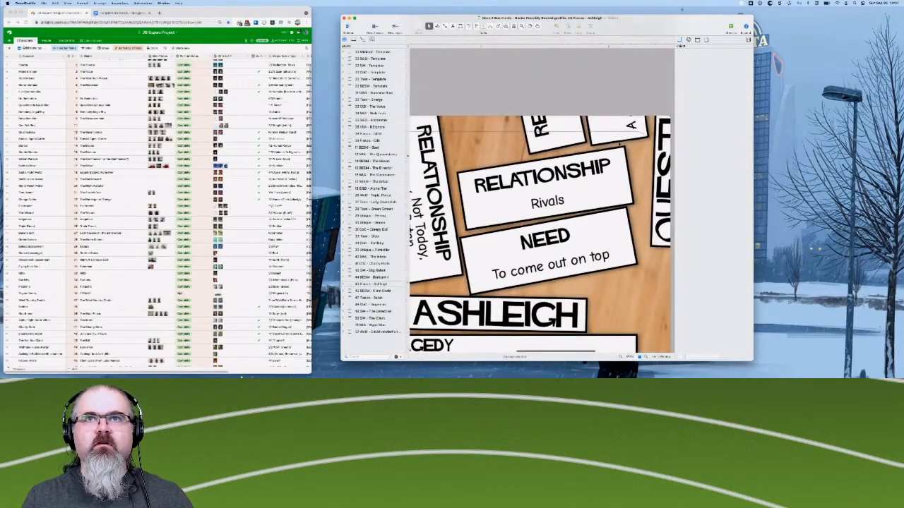
{"action": "left_click", "coordinate": [493, 212]}
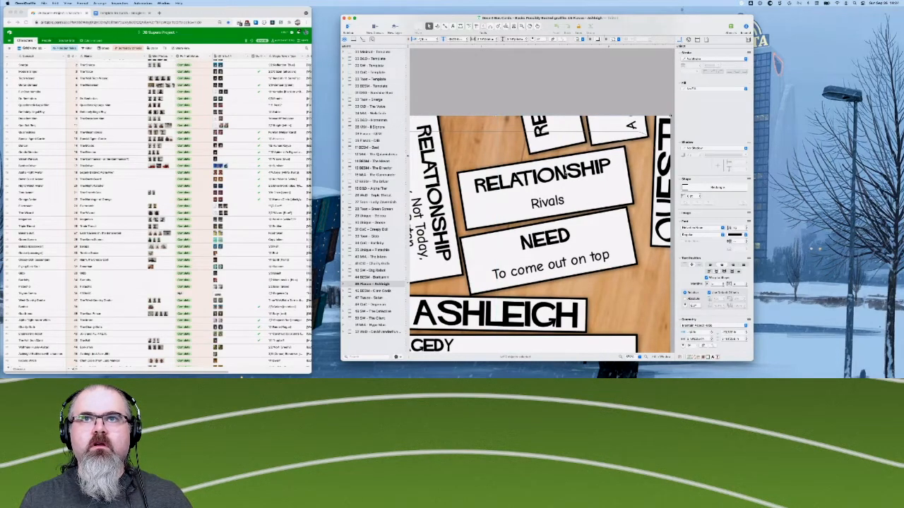
{"action": "left_click", "coordinate": [631, 106]}
{"action": "scroll", "coordinate": [569, 185], "scroll_direction": "down", "scroll_amount": 10}
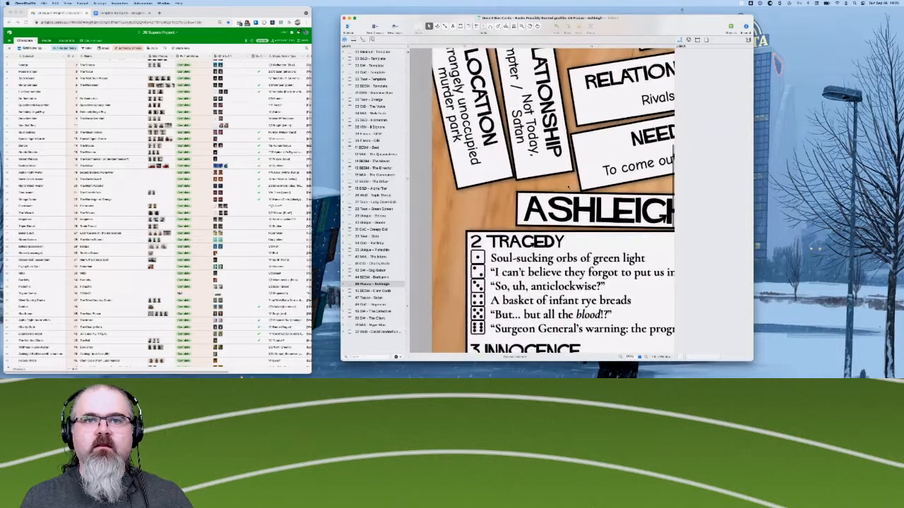
{"action": "scroll", "coordinate": [568, 186], "scroll_direction": "up", "scroll_amount": 10}
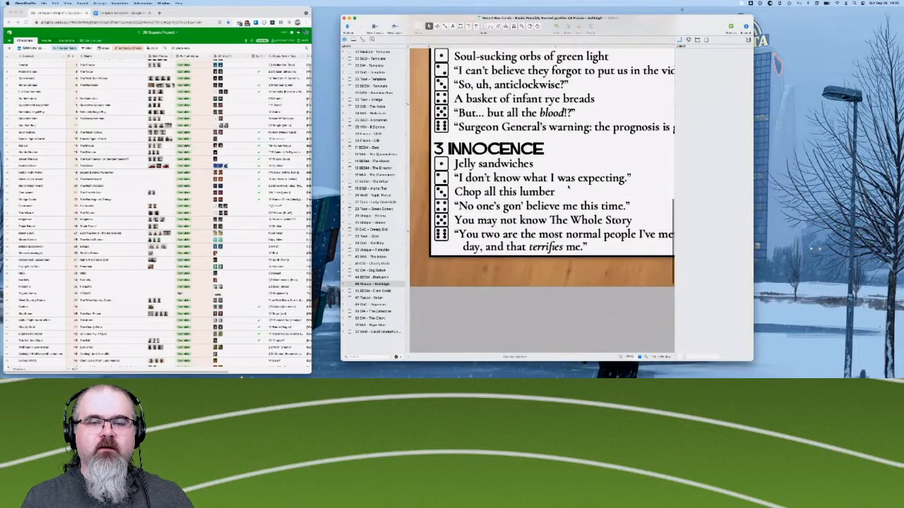
{"action": "scroll", "coordinate": [569, 185], "scroll_direction": "up", "scroll_amount": 2}
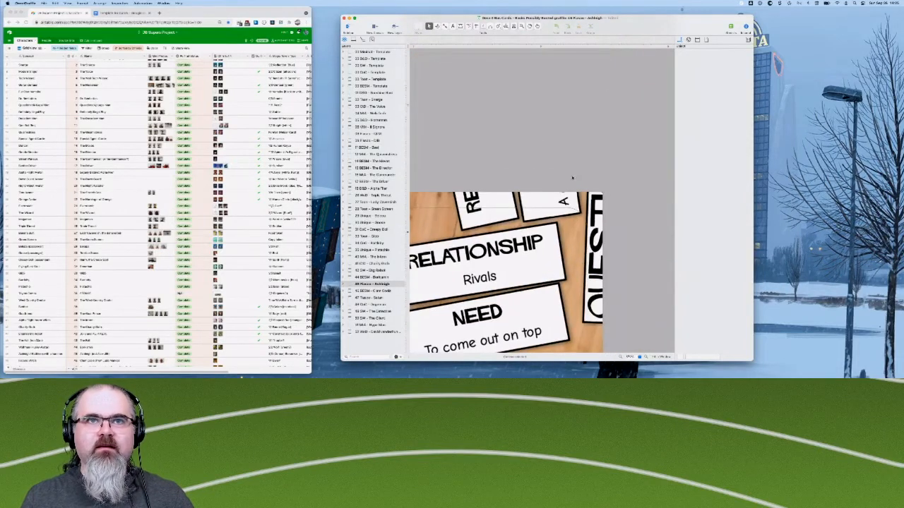
{"action": "scroll", "coordinate": [536, 211], "scroll_direction": "left", "scroll_amount": 3}
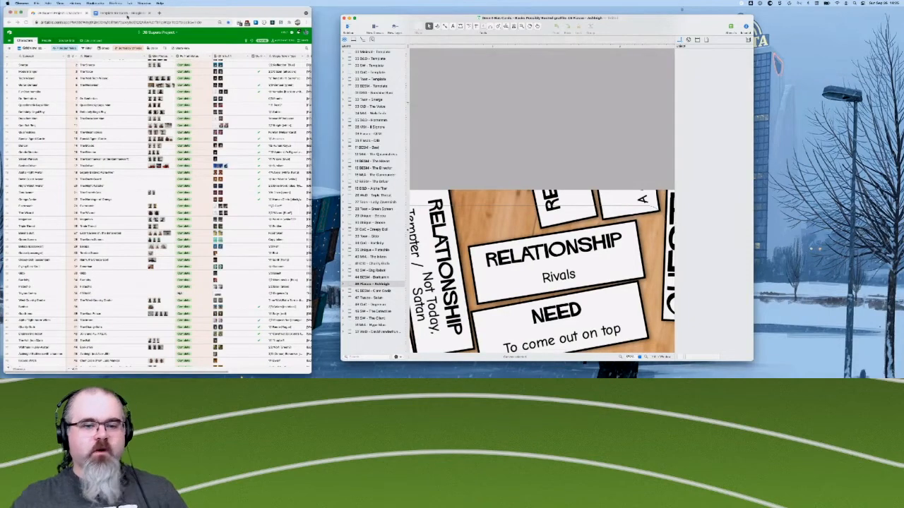
- Switch to the Template for Cards document in the browser and find the entry for The West Country Doctor
{"action": "left_click", "coordinate": [128, 13]}
{"action": "scroll", "coordinate": [95, 161], "scroll_direction": "up", "scroll_amount": 3}
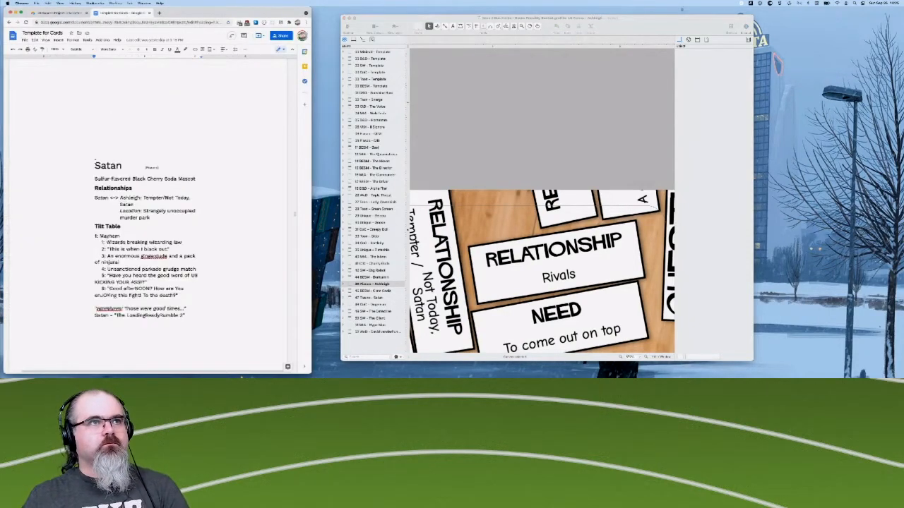
{"action": "scroll", "coordinate": [101, 206], "scroll_direction": "up", "scroll_amount": 5}
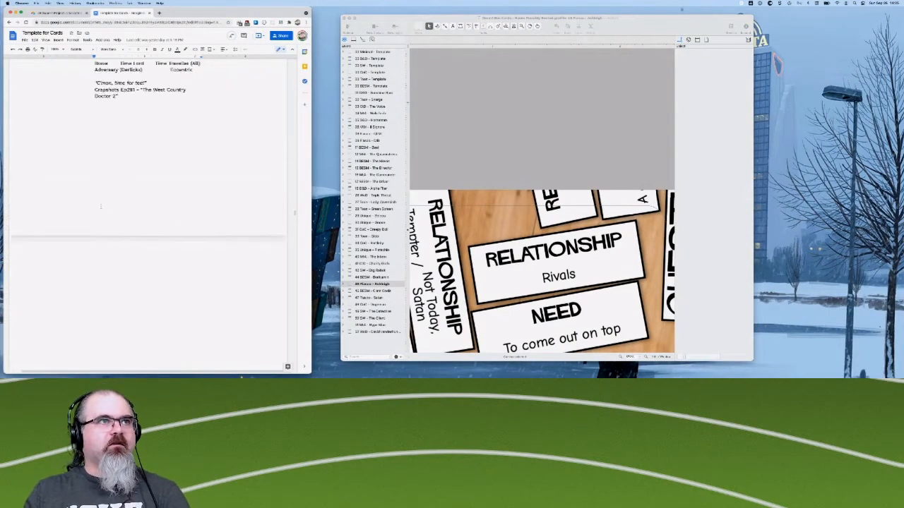
{"action": "scroll", "coordinate": [148, 176], "scroll_direction": "up", "scroll_amount": 2}
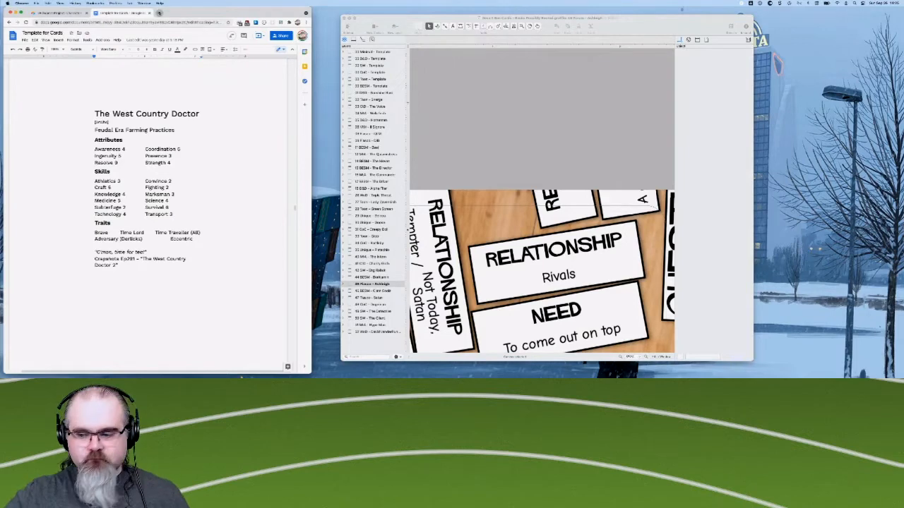
- Search Google in a new browser tab for "doctor who rpg character sheet"
{"action": "left_click", "coordinate": [159, 13]}
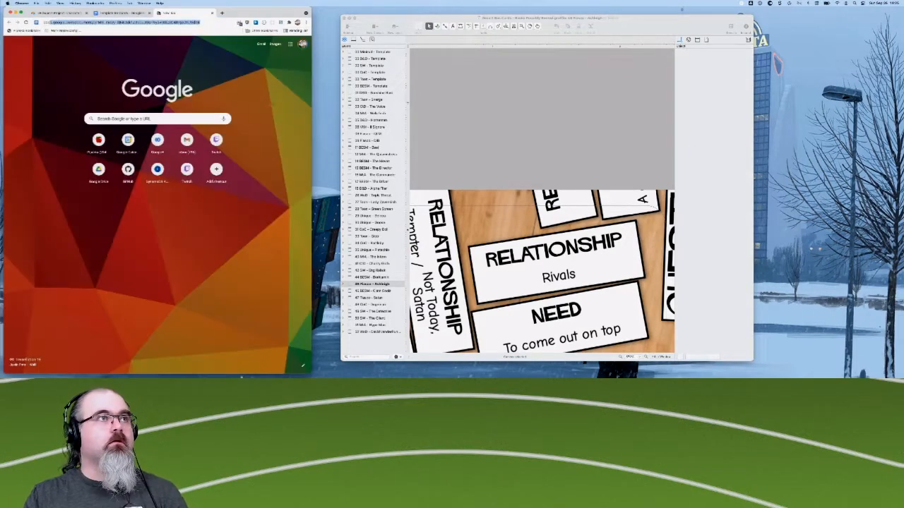
{"action": "type", "text": "doctor who rp"}
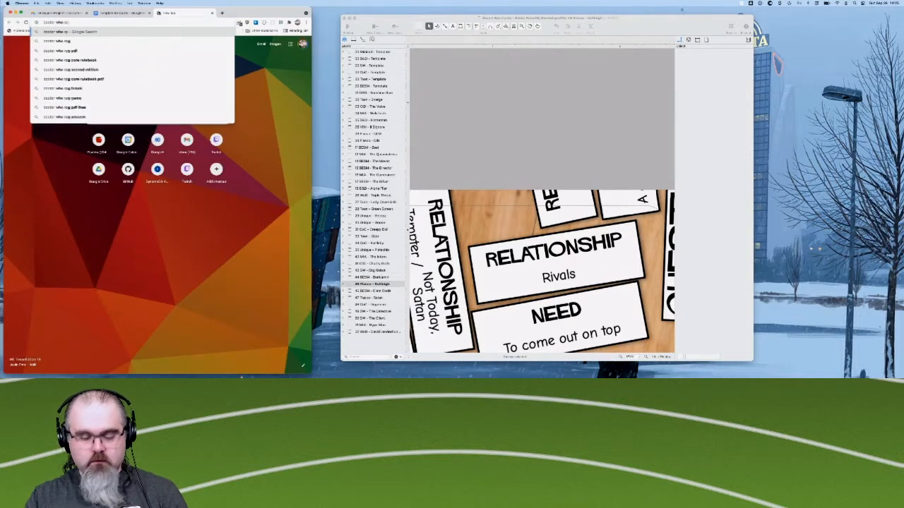
{"action": "type", "text": "g character sheet"}
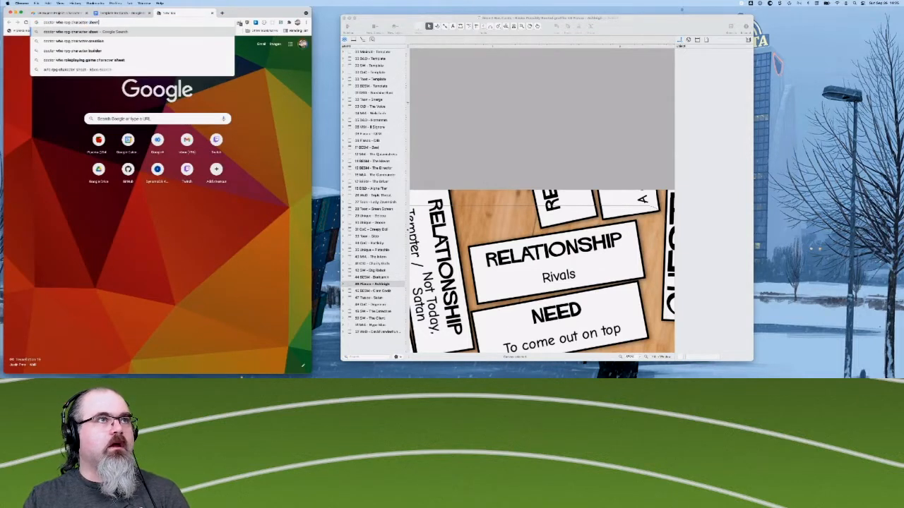
{"action": "key", "text": "Return"}
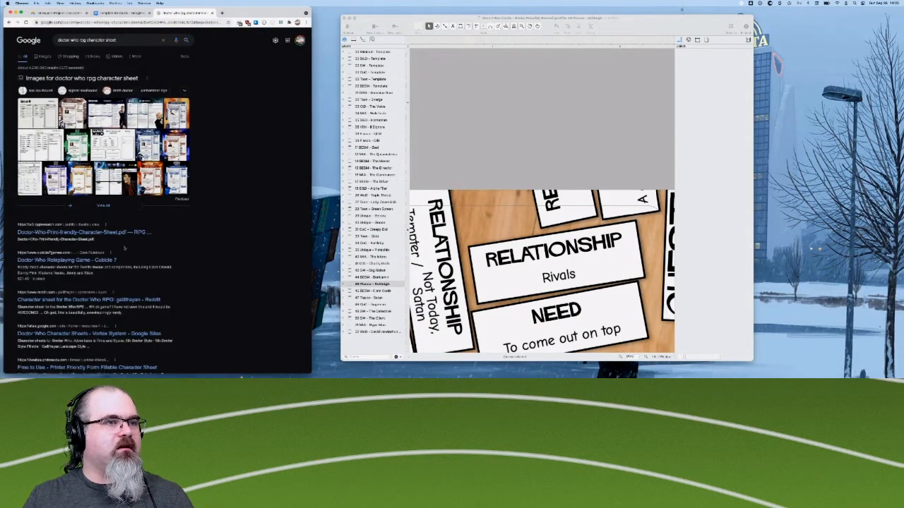
- Look through the web results for Doctor Who character sheets and bring up the matching image results
{"action": "scroll", "coordinate": [85, 279], "scroll_direction": "down", "scroll_amount": 1}
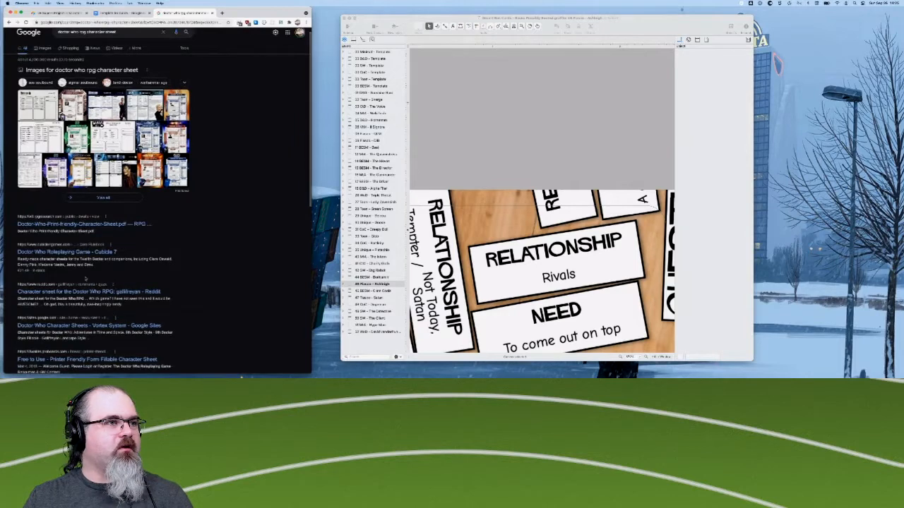
{"action": "scroll", "coordinate": [86, 279], "scroll_direction": "down", "scroll_amount": 1}
{"action": "scroll", "coordinate": [85, 279], "scroll_direction": "up", "scroll_amount": 2}
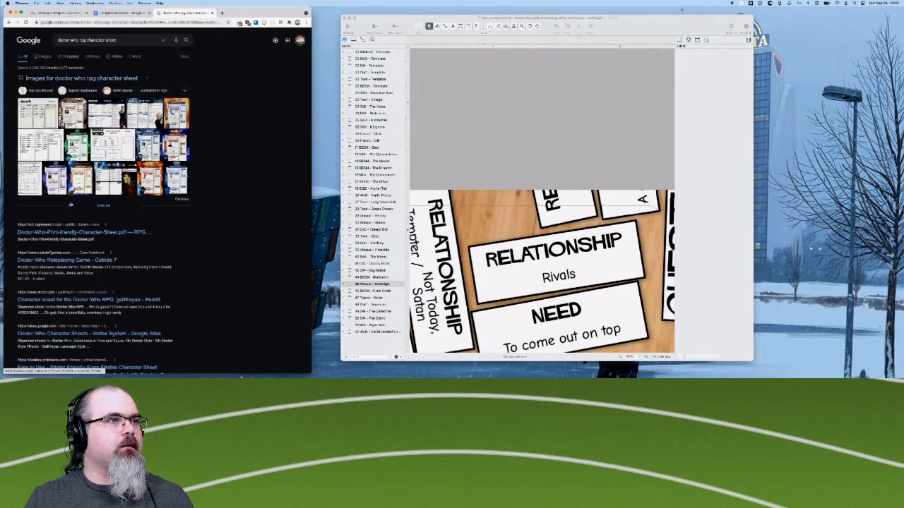
{"action": "scroll", "coordinate": [70, 204], "scroll_direction": "down", "scroll_amount": 2}
{"action": "scroll", "coordinate": [70, 204], "scroll_direction": "down", "scroll_amount": 5}
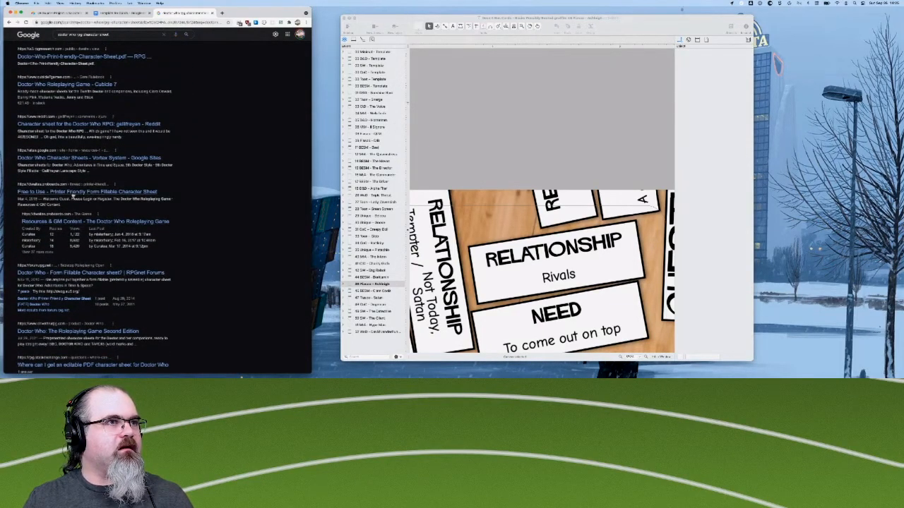
{"action": "scroll", "coordinate": [74, 192], "scroll_direction": "up", "scroll_amount": 6}
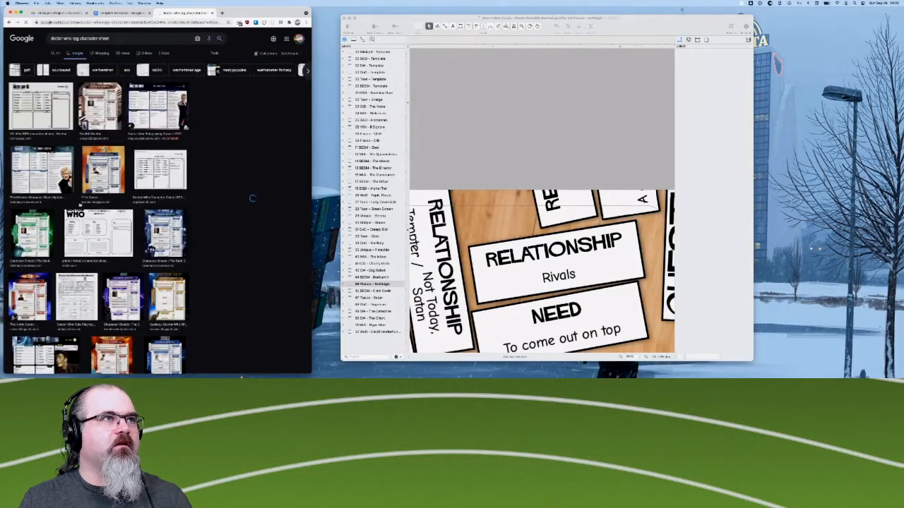
- Enlarge the blue Adventures in Time and Space character sheet from the image results and examine its attributes, skills and traits layout
{"action": "scroll", "coordinate": [72, 196], "scroll_direction": "up", "scroll_amount": 5}
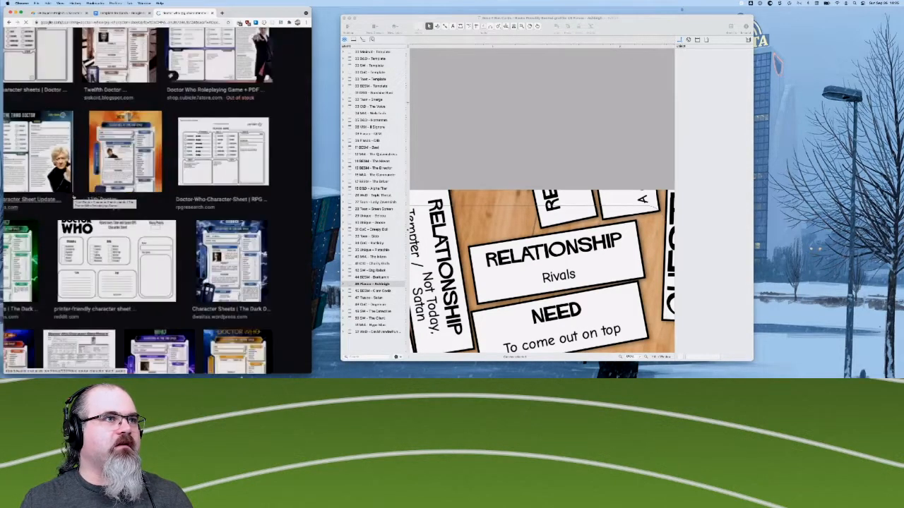
{"action": "scroll", "coordinate": [73, 196], "scroll_direction": "up", "scroll_amount": 3}
{"action": "scroll", "coordinate": [78, 191], "scroll_direction": "up", "scroll_amount": 1}
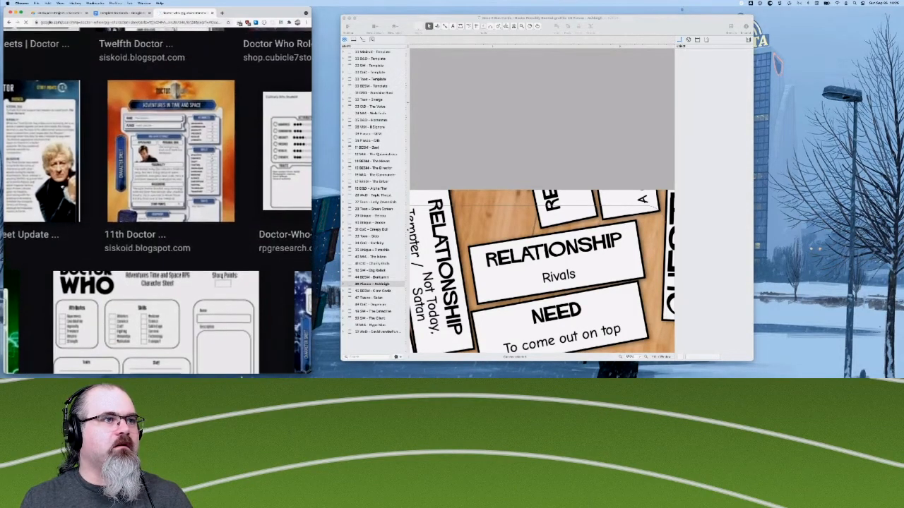
{"action": "scroll", "coordinate": [78, 190], "scroll_direction": "down", "scroll_amount": 3}
{"action": "left_click", "coordinate": [302, 230]}
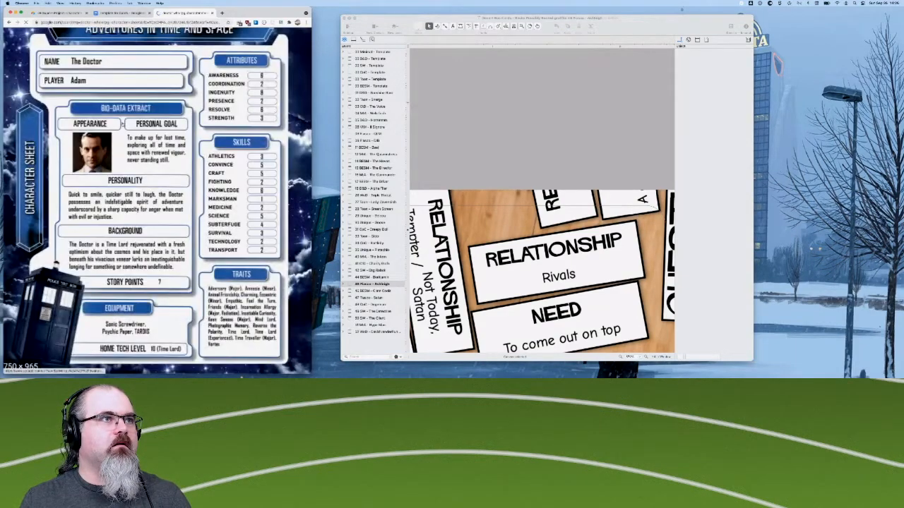
{"action": "scroll", "coordinate": [182, 225], "scroll_direction": "down", "scroll_amount": 6}
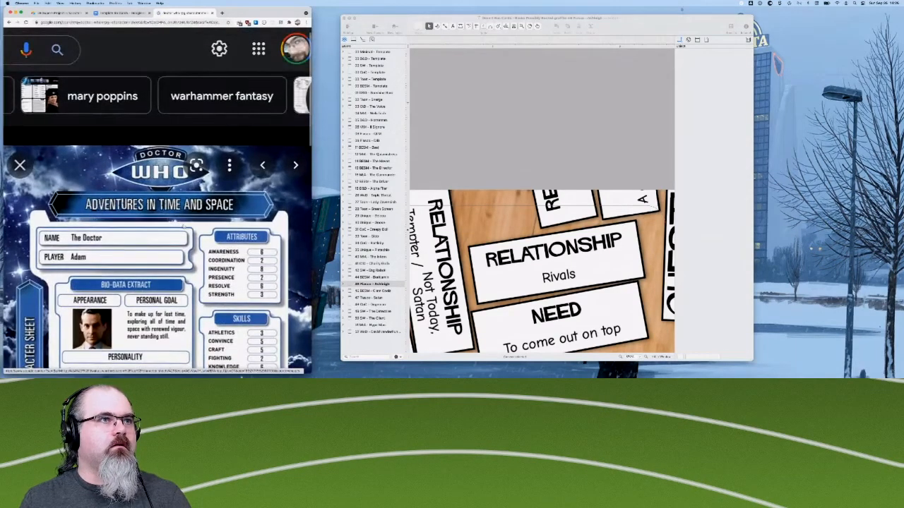
{"action": "scroll", "coordinate": [182, 224], "scroll_direction": "down", "scroll_amount": 4}
{"action": "scroll", "coordinate": [182, 225], "scroll_direction": "down", "scroll_amount": 2}
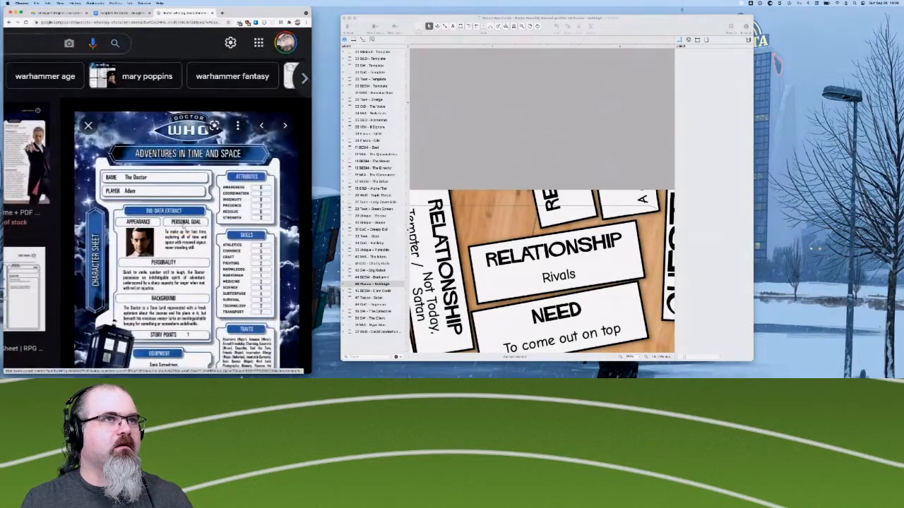
- Compare the blue Adventures in Time and Space sheet with The West Country Doctor entry in the Template for Cards document
{"action": "scroll", "coordinate": [186, 235], "scroll_direction": "down", "scroll_amount": 3}
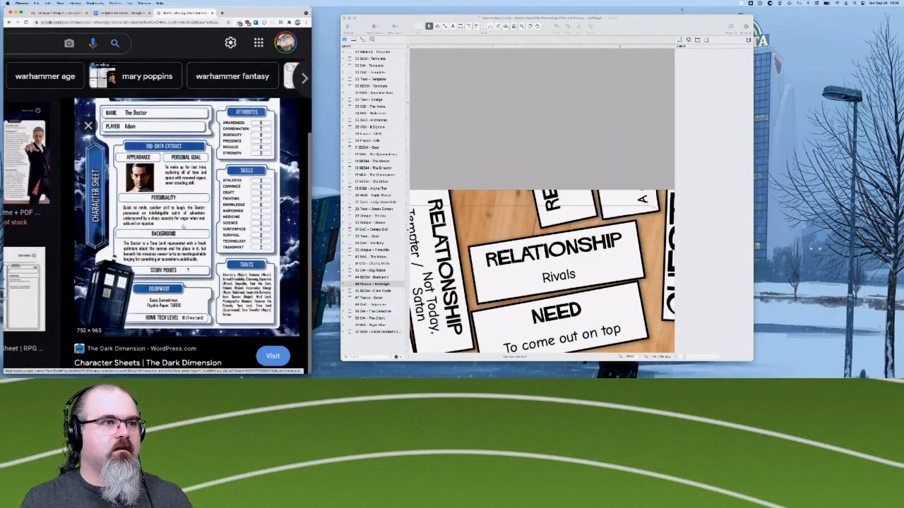
{"action": "scroll", "coordinate": [187, 233], "scroll_direction": "up", "scroll_amount": 2}
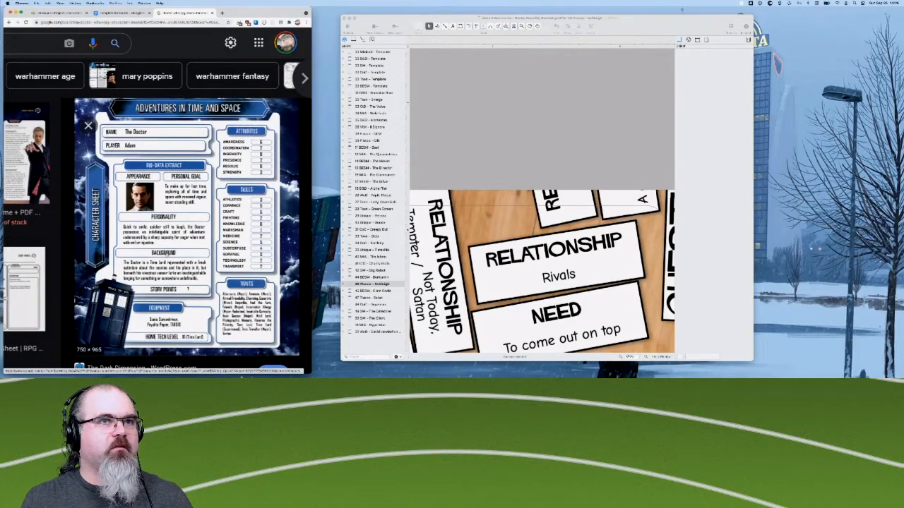
{"action": "left_click", "coordinate": [117, 14]}
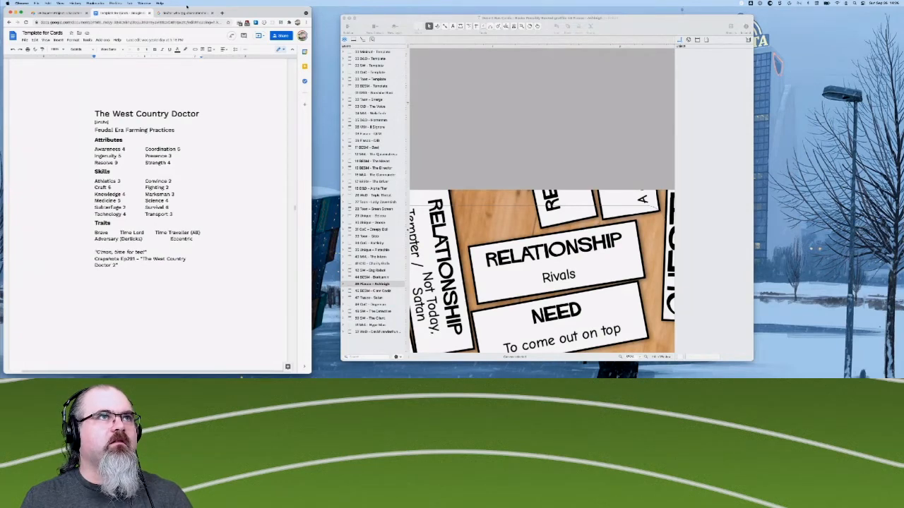
{"action": "left_click", "coordinate": [181, 13]}
{"action": "scroll", "coordinate": [179, 192], "scroll_direction": "up", "scroll_amount": 2}
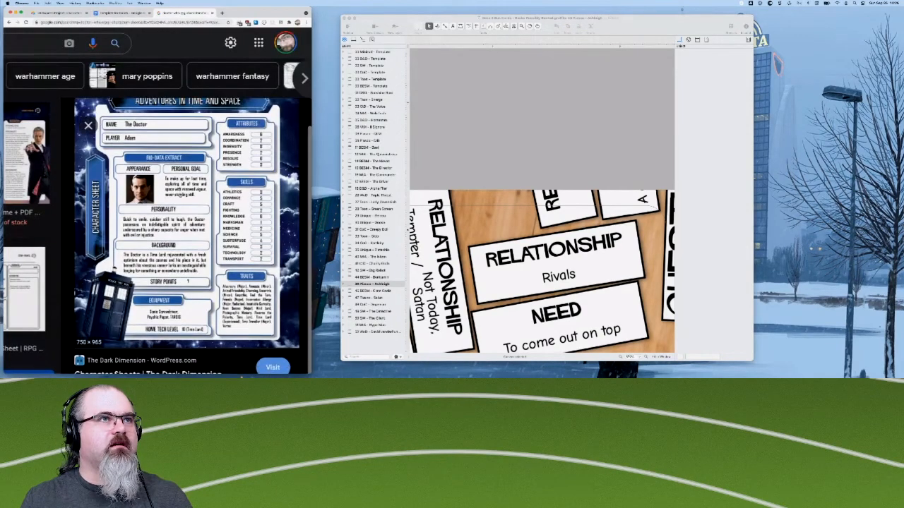
{"action": "scroll", "coordinate": [180, 191], "scroll_direction": "down", "scroll_amount": 3}
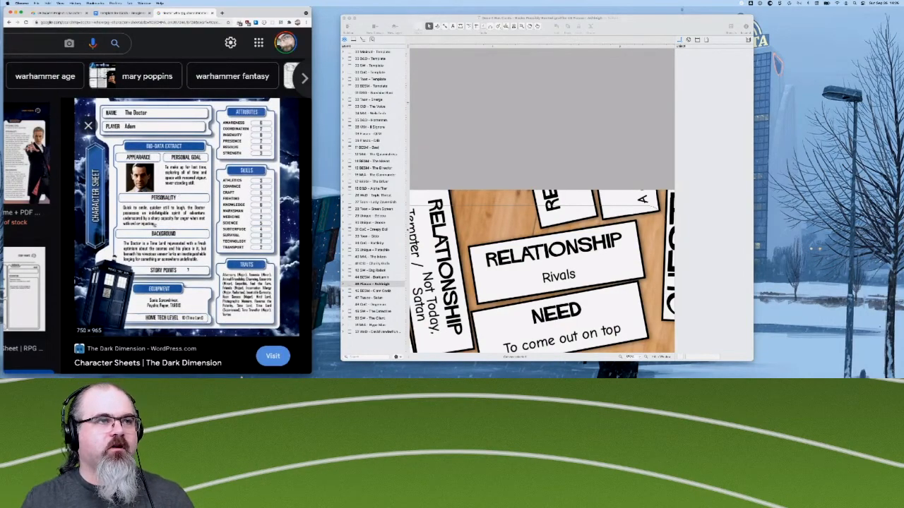
- Refine the image search to "doctor who adventures in time and space character sheet"
{"action": "scroll", "coordinate": [158, 189], "scroll_direction": "left", "scroll_amount": 1}
{"action": "scroll", "coordinate": [158, 189], "scroll_direction": "up", "scroll_amount": 1}
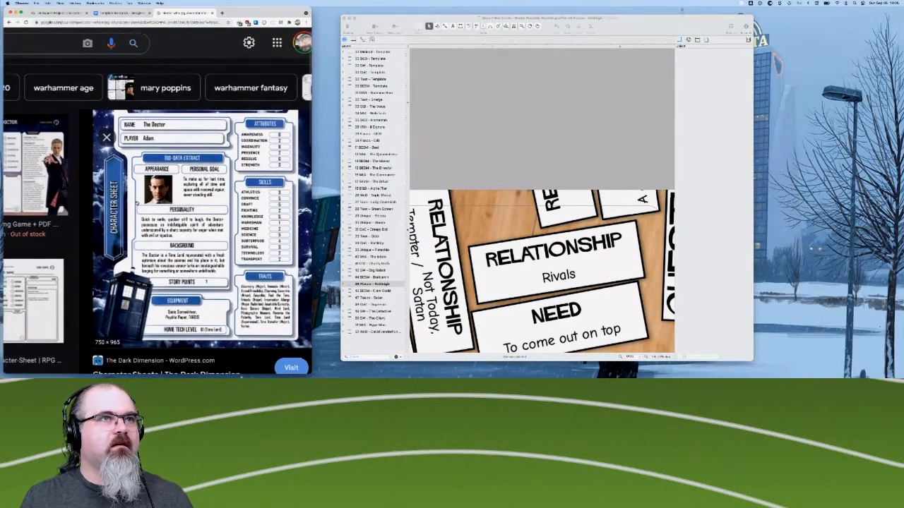
{"action": "scroll", "coordinate": [158, 190], "scroll_direction": "left", "scroll_amount": 2}
{"action": "scroll", "coordinate": [158, 205], "scroll_direction": "left", "scroll_amount": 3}
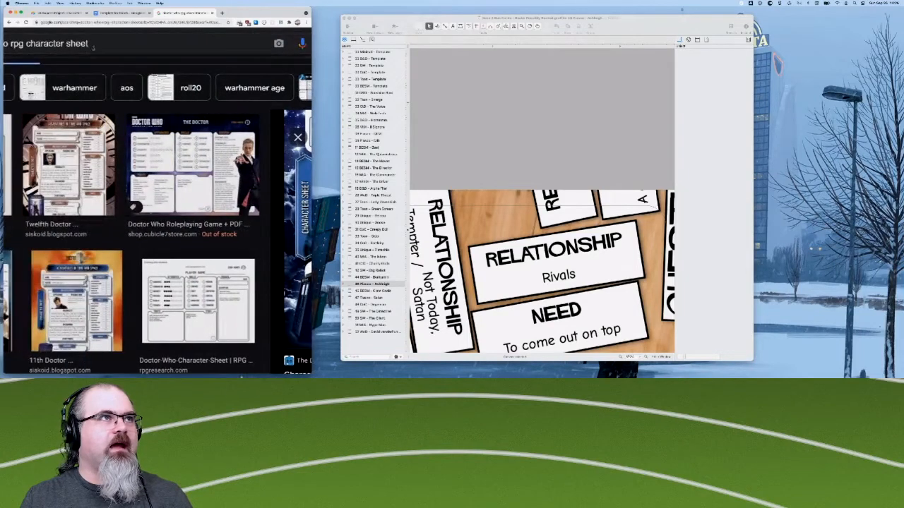
{"action": "scroll", "coordinate": [158, 205], "scroll_direction": "left", "scroll_amount": 1}
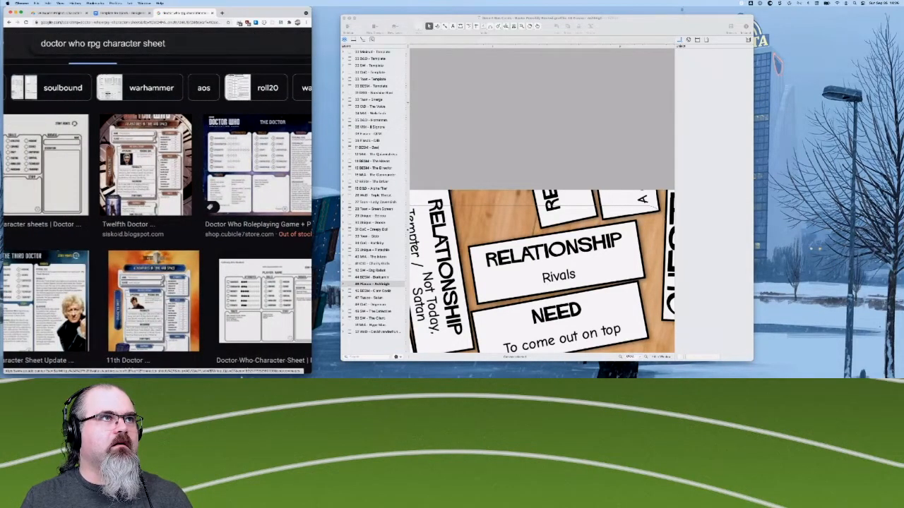
{"action": "double_click", "coordinate": [94, 43]}
{"action": "type", "text": "adventures in ti"}
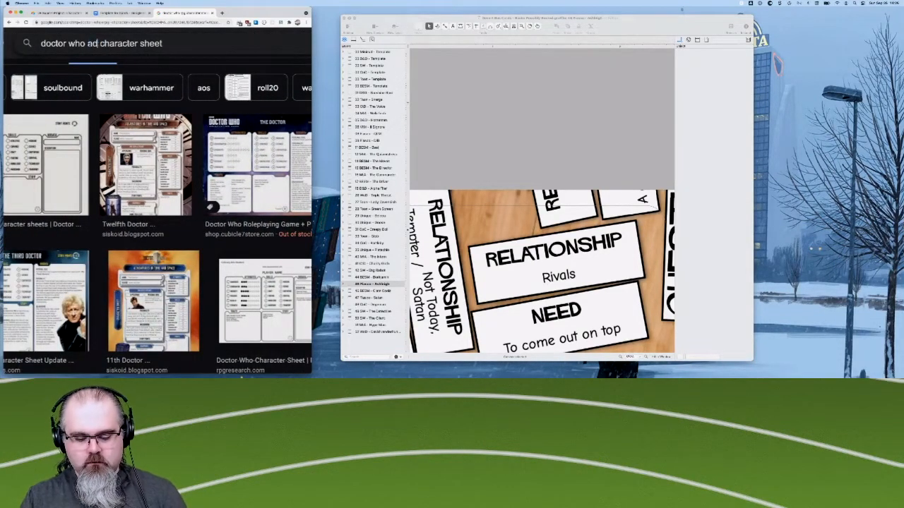
{"action": "type", "text": "me and space"}
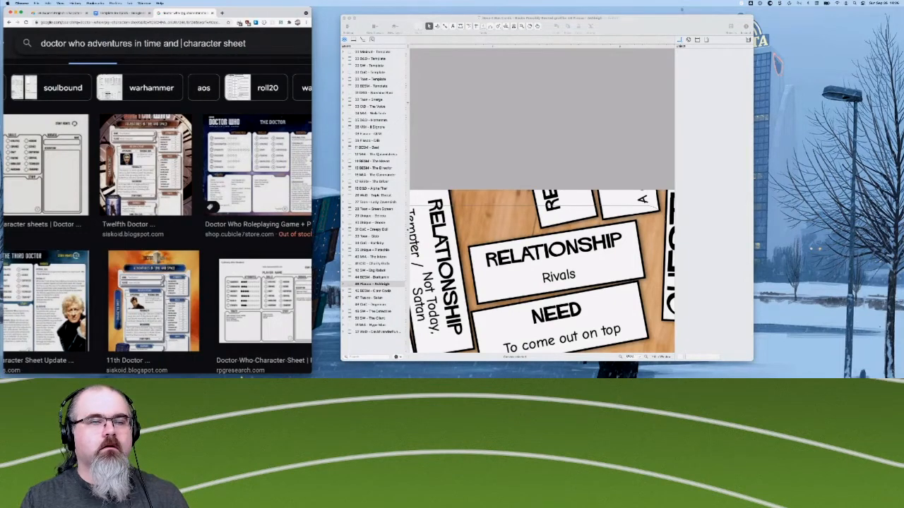
{"action": "key", "text": "Return"}
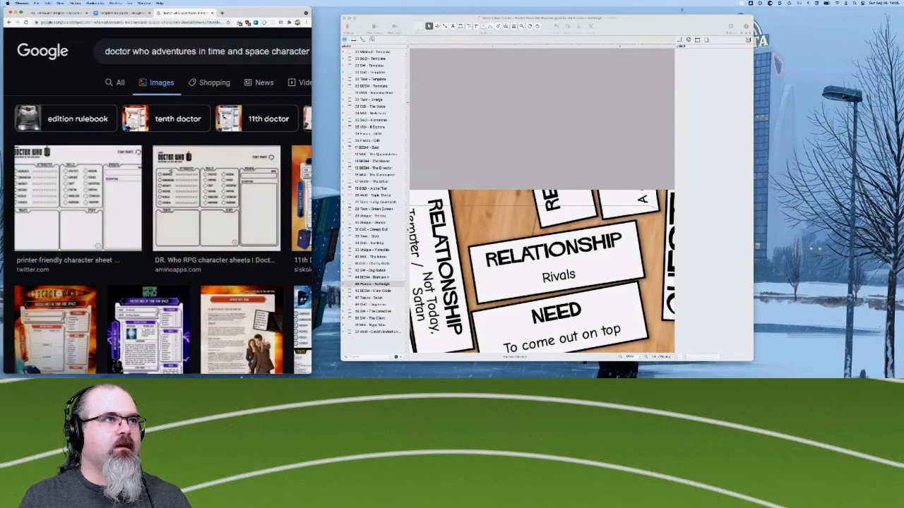
- Enlarge the black-and-white Doctor Who character sheet from Amino Apps and examine its attributes, skills, biodata, traits and stuff sections
{"action": "left_click", "coordinate": [197, 196]}
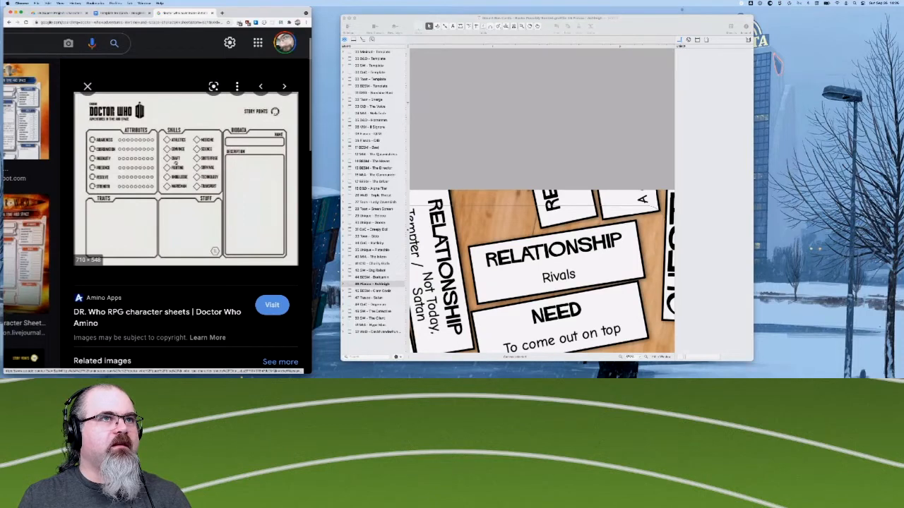
{"action": "scroll", "coordinate": [129, 184], "scroll_direction": "up", "scroll_amount": 1}
{"action": "scroll", "coordinate": [129, 184], "scroll_direction": "up", "scroll_amount": 4}
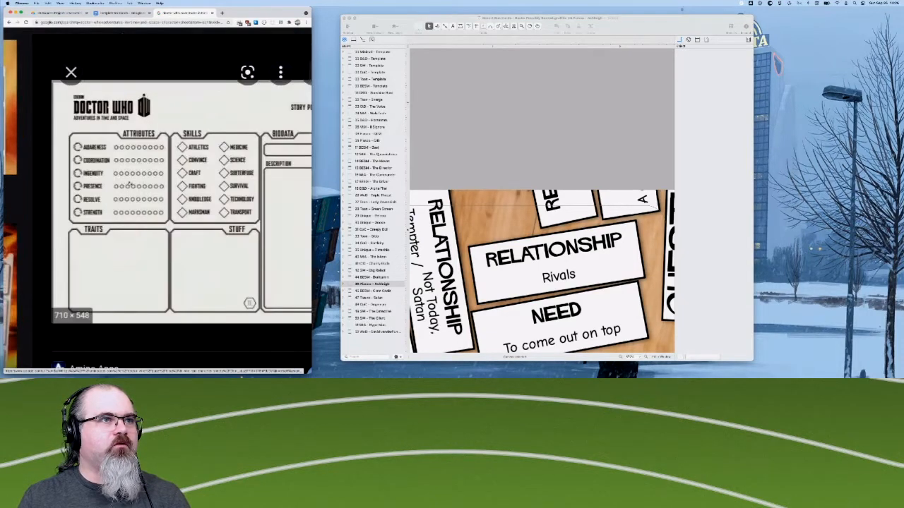
{"action": "scroll", "coordinate": [106, 176], "scroll_direction": "up", "scroll_amount": 1}
{"action": "scroll", "coordinate": [106, 176], "scroll_direction": "right", "scroll_amount": 1}
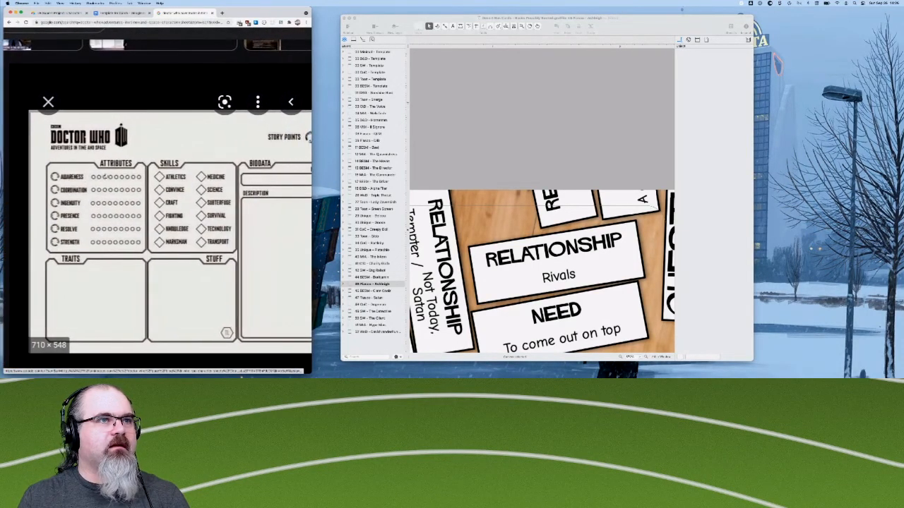
{"action": "scroll", "coordinate": [106, 176], "scroll_direction": "down", "scroll_amount": 1}
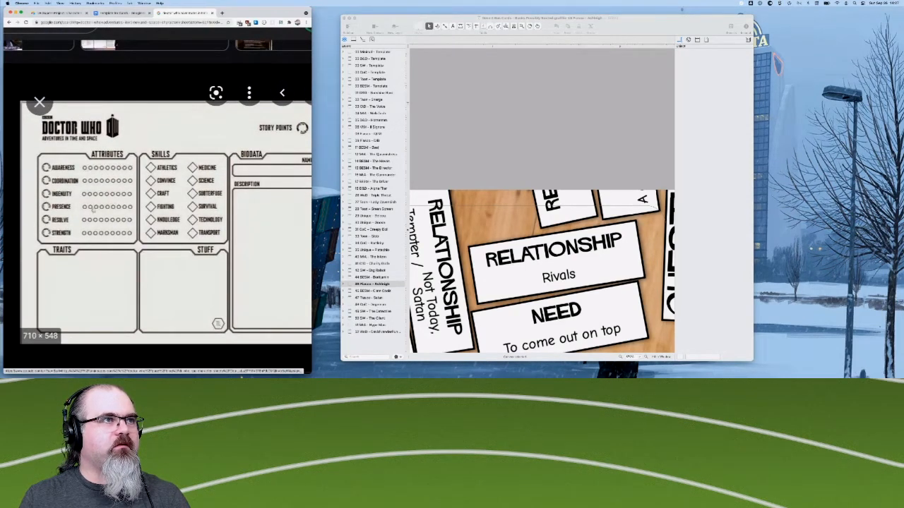
{"action": "scroll", "coordinate": [92, 202], "scroll_direction": "down", "scroll_amount": 2}
{"action": "scroll", "coordinate": [91, 203], "scroll_direction": "right", "scroll_amount": 1}
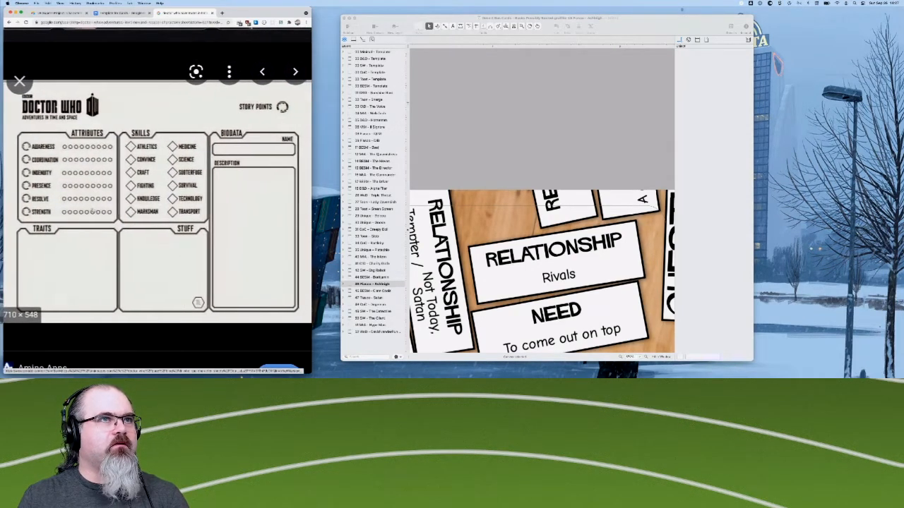
{"action": "scroll", "coordinate": [92, 211], "scroll_direction": "up", "scroll_amount": 1}
{"action": "scroll", "coordinate": [92, 210], "scroll_direction": "down", "scroll_amount": 4}
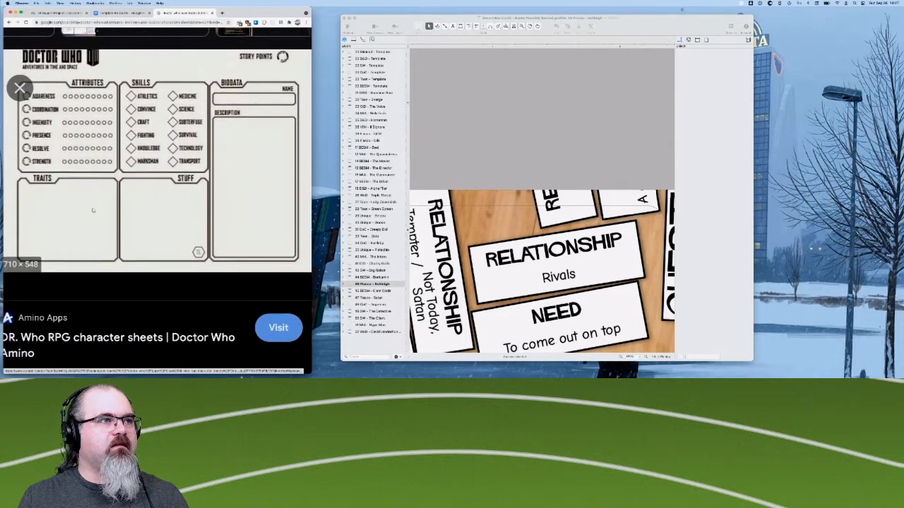
{"action": "scroll", "coordinate": [93, 210], "scroll_direction": "up", "scroll_amount": 4}
{"action": "scroll", "coordinate": [97, 187], "scroll_direction": "left", "scroll_amount": 5}
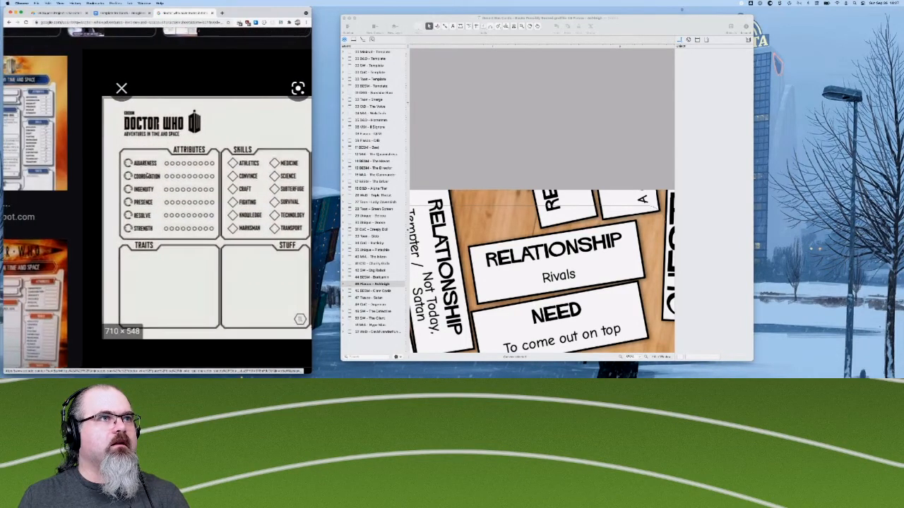
- Browse the image results and preview the blue character sheet from The Dark Dimension to examine its layout and related images
{"action": "scroll", "coordinate": [148, 175], "scroll_direction": "down", "scroll_amount": 4}
{"action": "scroll", "coordinate": [148, 175], "scroll_direction": "down", "scroll_amount": 5}
{"action": "scroll", "coordinate": [148, 175], "scroll_direction": "down", "scroll_amount": 3}
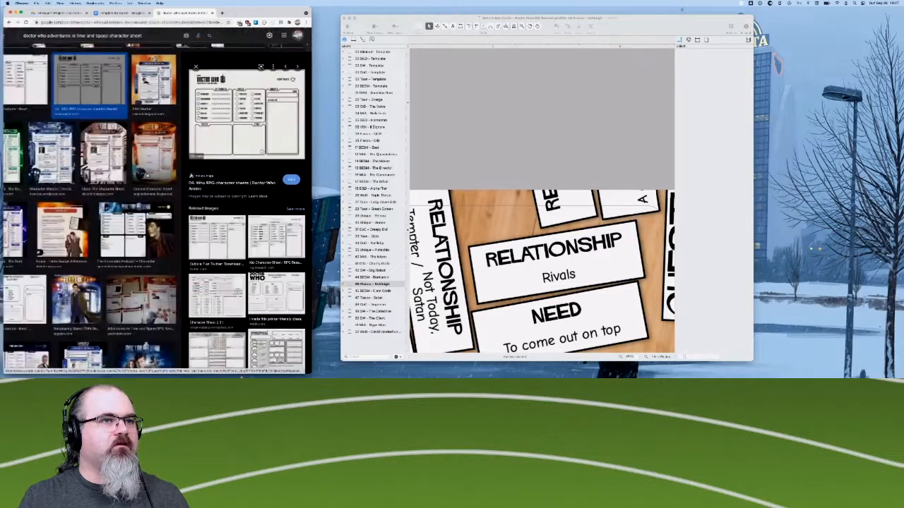
{"action": "scroll", "coordinate": [248, 212], "scroll_direction": "down", "scroll_amount": 2}
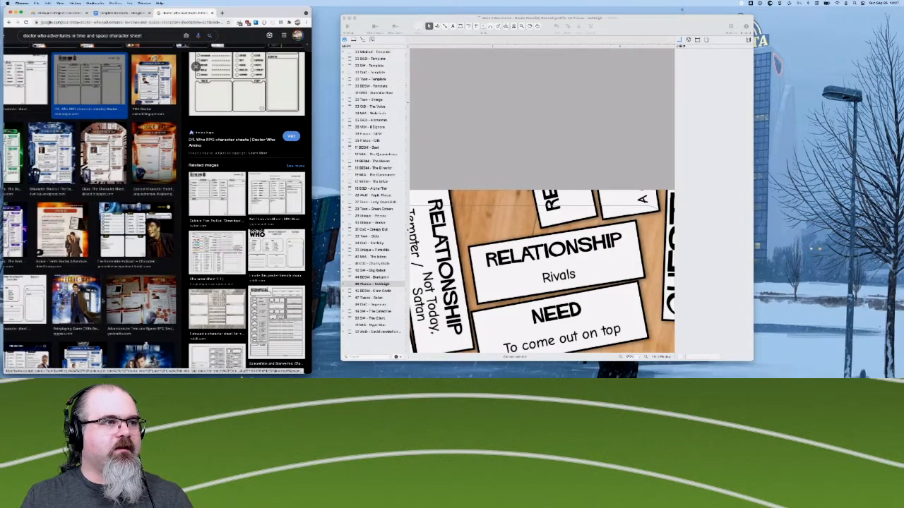
{"action": "scroll", "coordinate": [156, 212], "scroll_direction": "left", "scroll_amount": 2}
{"action": "scroll", "coordinate": [68, 255], "scroll_direction": "up", "scroll_amount": 1}
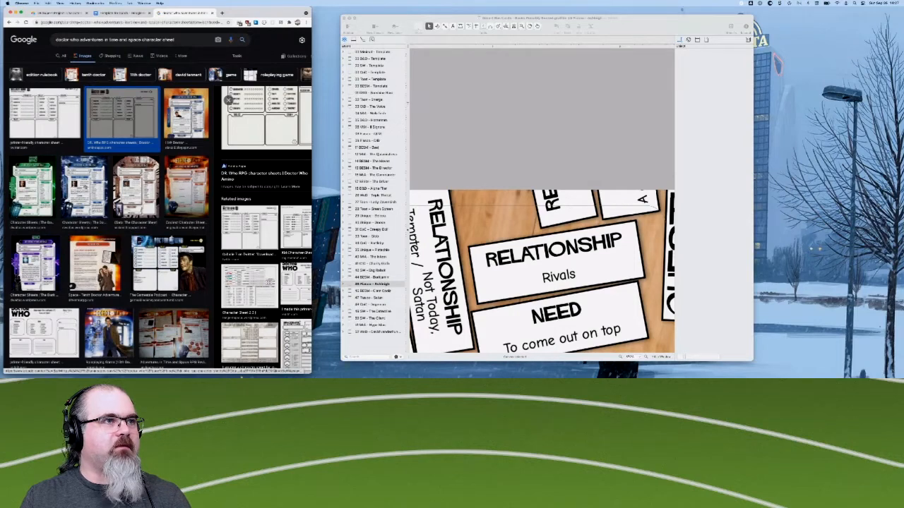
{"action": "left_click", "coordinate": [84, 188]}
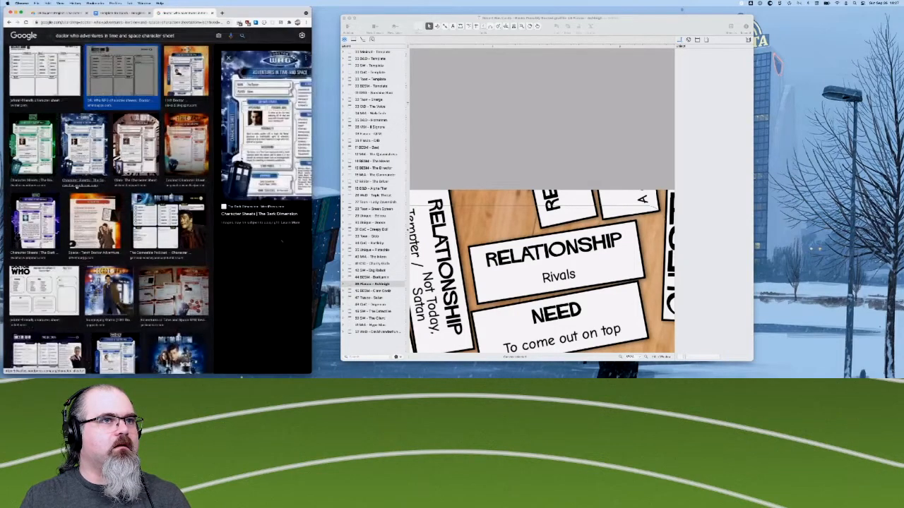
{"action": "scroll", "coordinate": [230, 132], "scroll_direction": "up", "scroll_amount": 1}
{"action": "scroll", "coordinate": [231, 132], "scroll_direction": "right", "scroll_amount": 1}
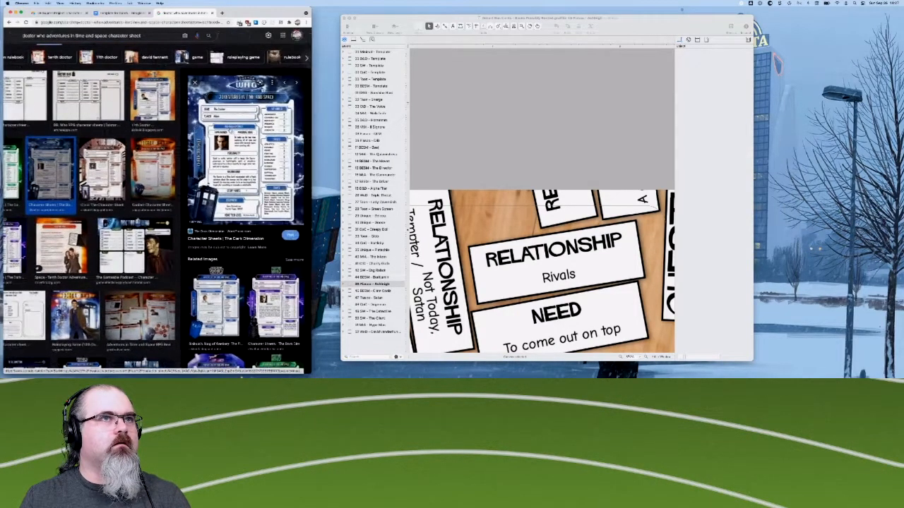
{"action": "scroll", "coordinate": [230, 131], "scroll_direction": "up", "scroll_amount": 2}
{"action": "scroll", "coordinate": [231, 128], "scroll_direction": "up", "scroll_amount": 1}
{"action": "scroll", "coordinate": [231, 129], "scroll_direction": "right", "scroll_amount": 1}
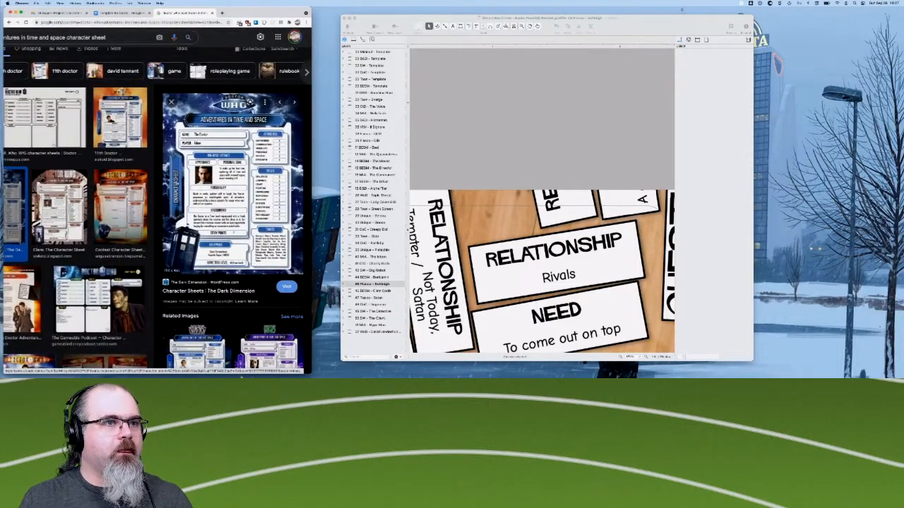
{"action": "scroll", "coordinate": [231, 128], "scroll_direction": "down", "scroll_amount": 2}
{"action": "scroll", "coordinate": [232, 129], "scroll_direction": "up", "scroll_amount": 2}
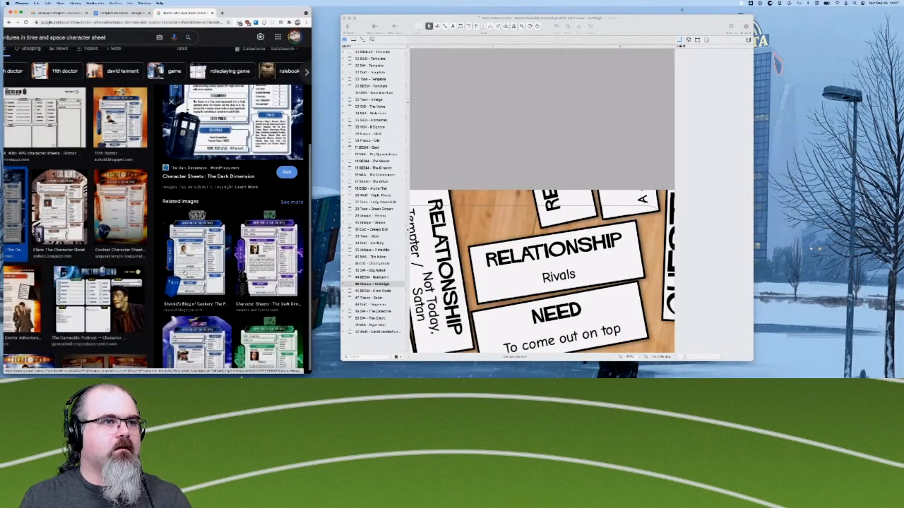
- Search Google in a new browser tab for "doctor who adventures in time and space"
{"action": "key", "text": "super+t"}
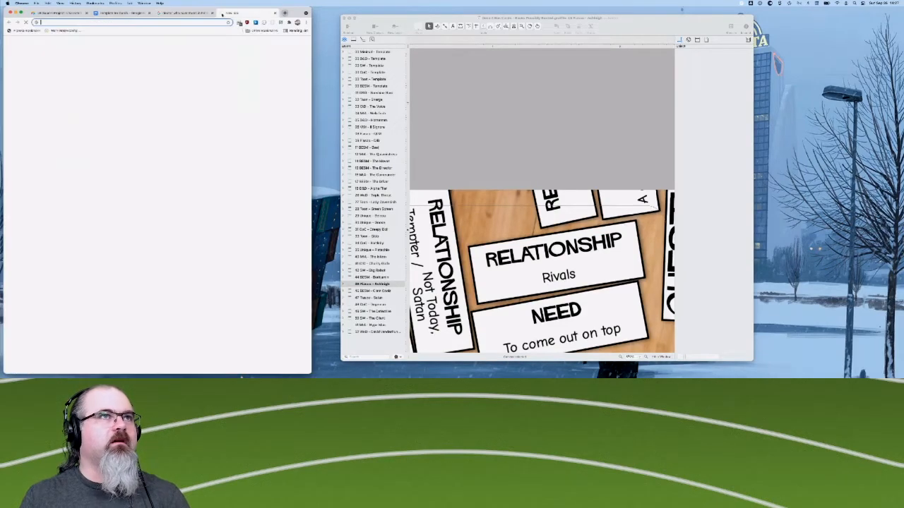
{"action": "type", "text": "doctor wh"}
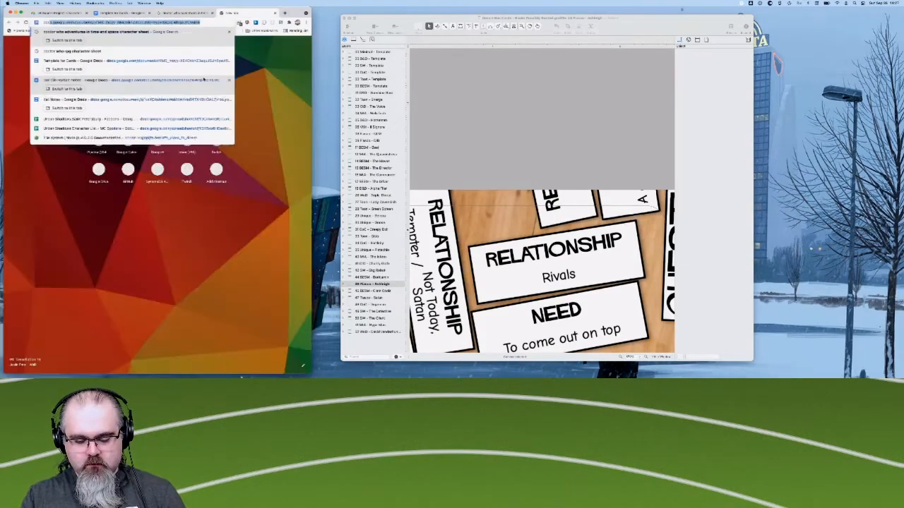
{"action": "type", "text": "o adventures"}
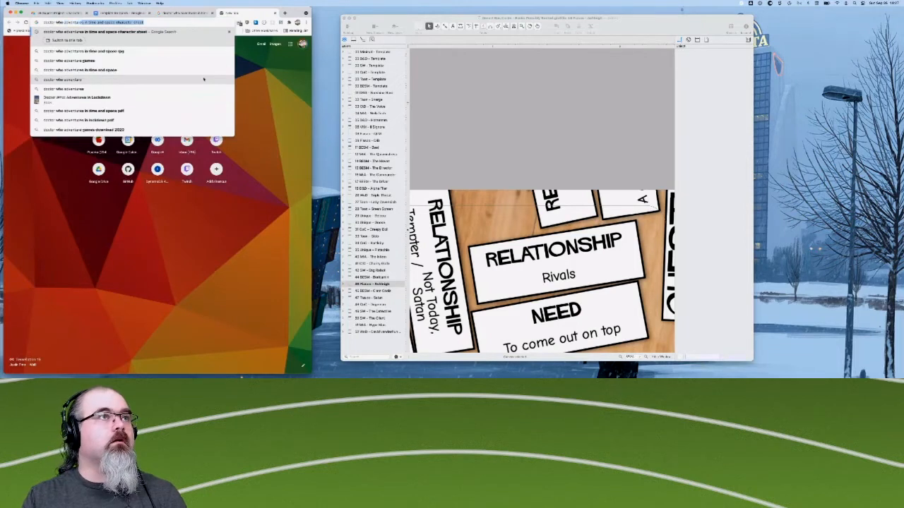
{"action": "type", "text": " in time and space char"}
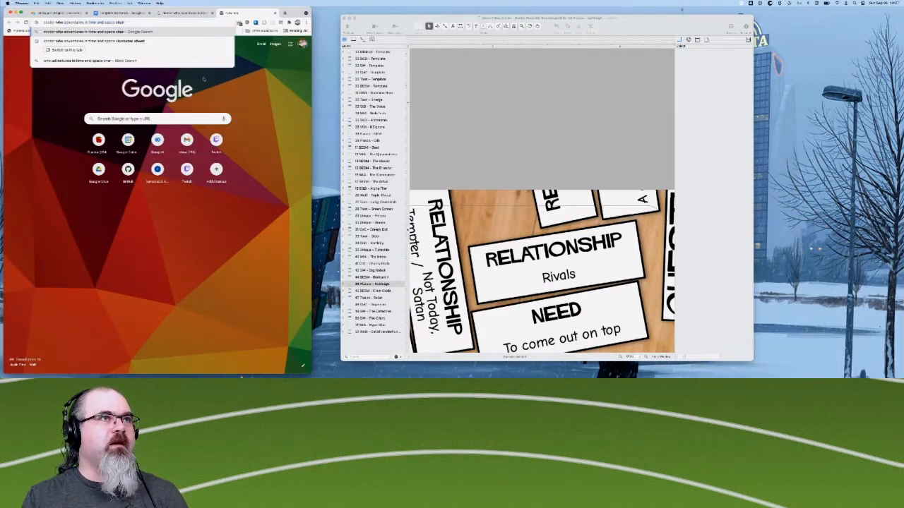
{"action": "key", "text": "BackSpace"}
{"action": "key", "text": "BackSpace"}
{"action": "key", "text": "Return"}
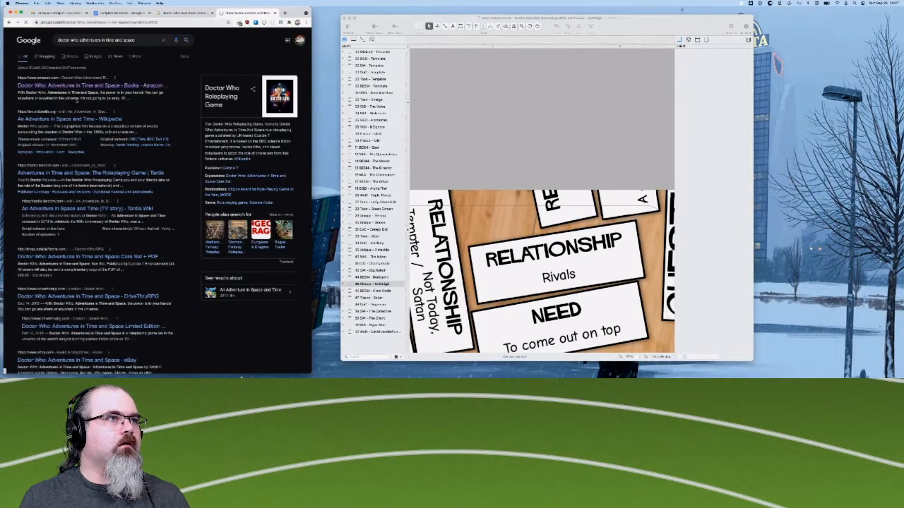
- Look through the Amazon listing's product details and reviews for Doctor Who: Adventures in Time and Space, and return to the search results
{"action": "left_click", "coordinate": [142, 86]}
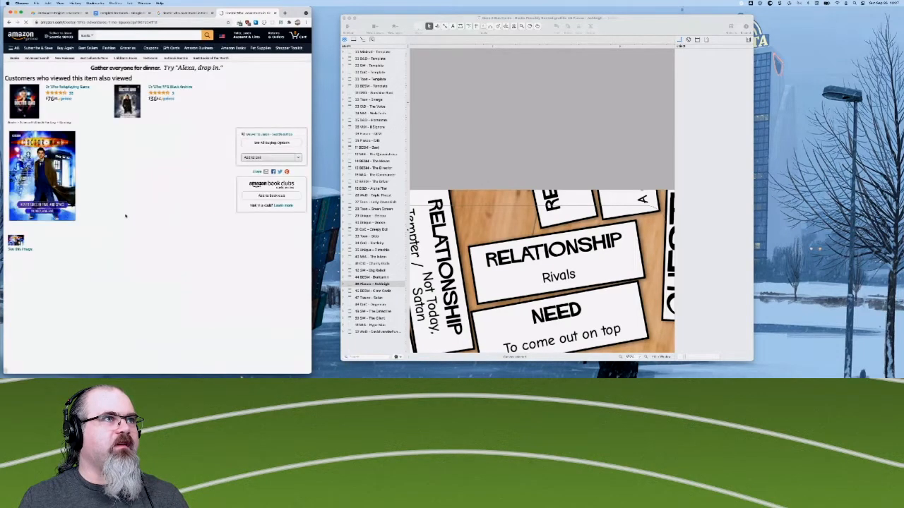
{"action": "scroll", "coordinate": [128, 229], "scroll_direction": "down", "scroll_amount": 1}
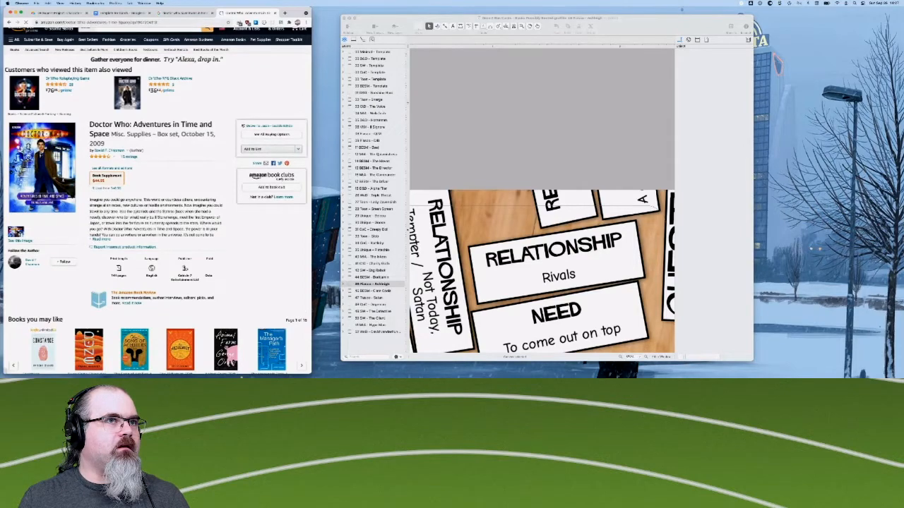
{"action": "scroll", "coordinate": [63, 181], "scroll_direction": "down", "scroll_amount": 15}
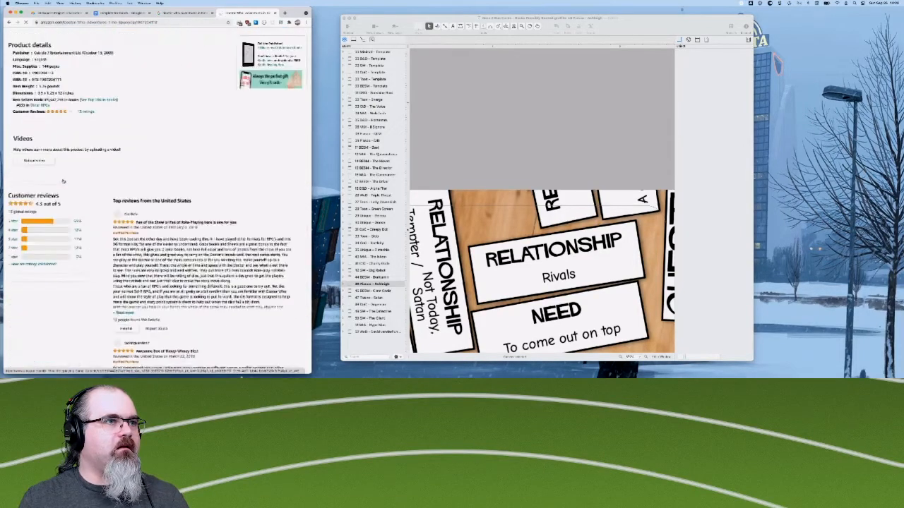
{"action": "scroll", "coordinate": [63, 182], "scroll_direction": "down", "scroll_amount": 5}
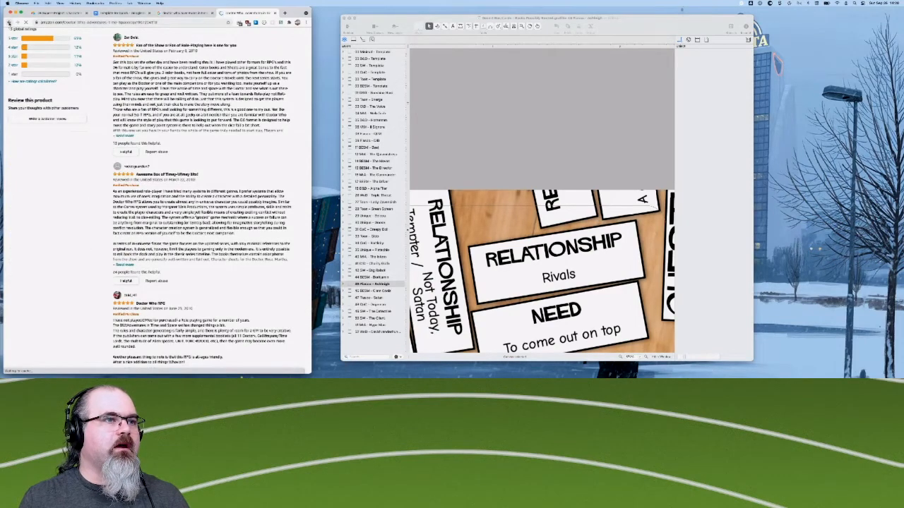
{"action": "left_click", "coordinate": [9, 22]}
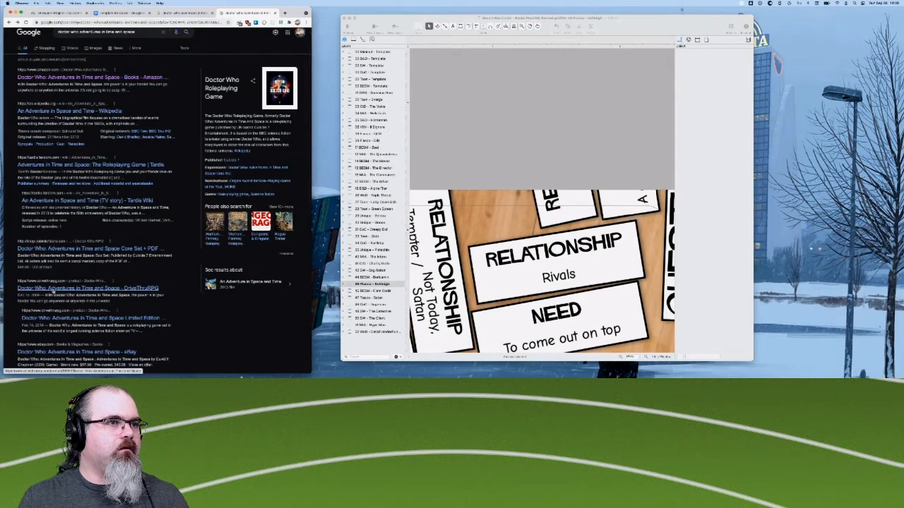
- Open the DriveThruRPG listing for Doctor Who: Adventures in Time and Space and look through its description, related titles and discussions
{"action": "left_click", "coordinate": [74, 289]}
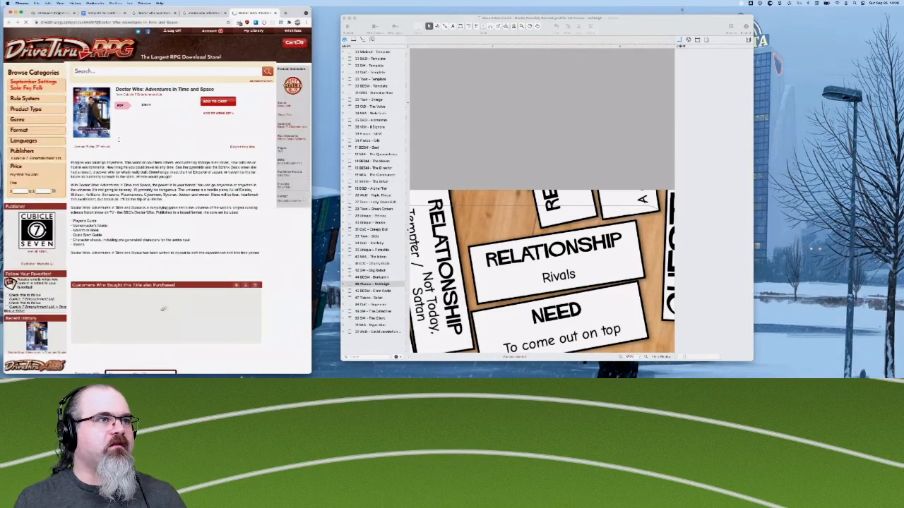
{"action": "scroll", "coordinate": [118, 232], "scroll_direction": "down", "scroll_amount": 1}
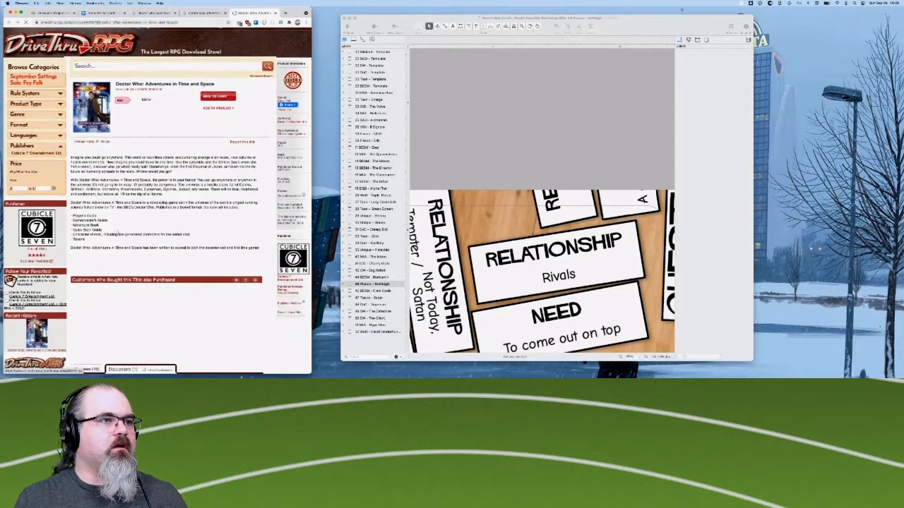
{"action": "scroll", "coordinate": [117, 233], "scroll_direction": "down", "scroll_amount": 10}
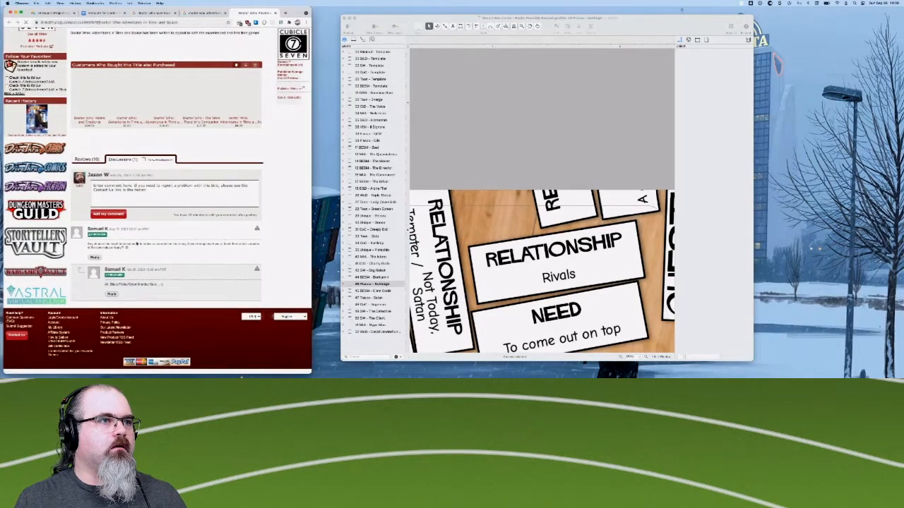
{"action": "scroll", "coordinate": [209, 211], "scroll_direction": "up", "scroll_amount": 10}
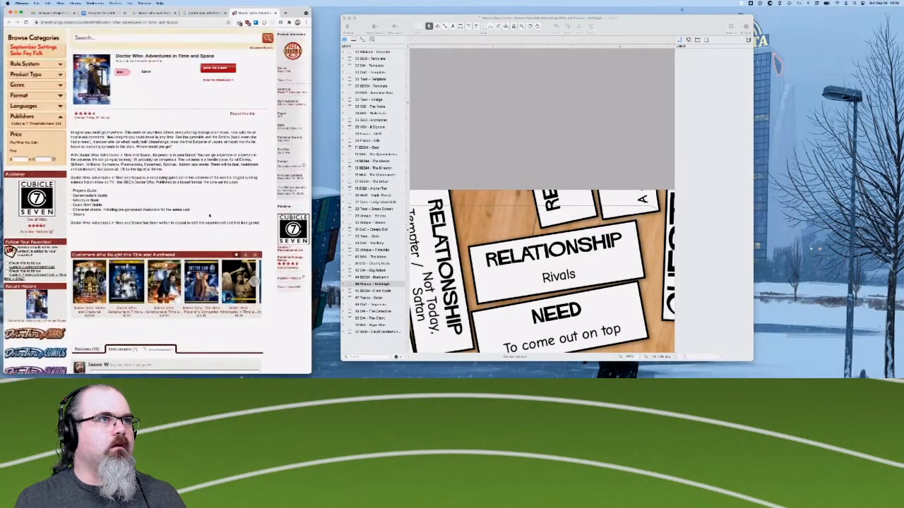
{"action": "scroll", "coordinate": [209, 215], "scroll_direction": "up", "scroll_amount": 1}
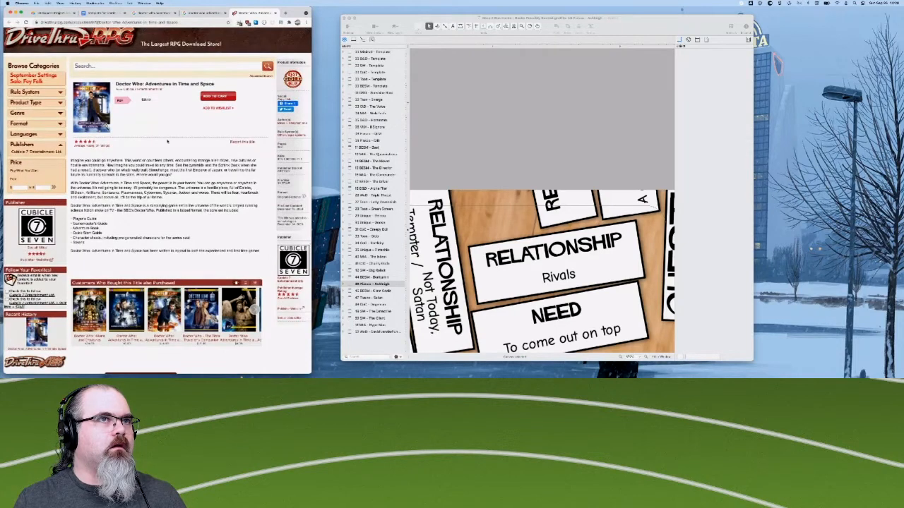
- Open the related Eleventh Doctor Edition Upgrade Pack listing, look through its contents and reviews, and add the free pack to the cart
{"action": "mouse_move", "coordinate": [103, 293]}
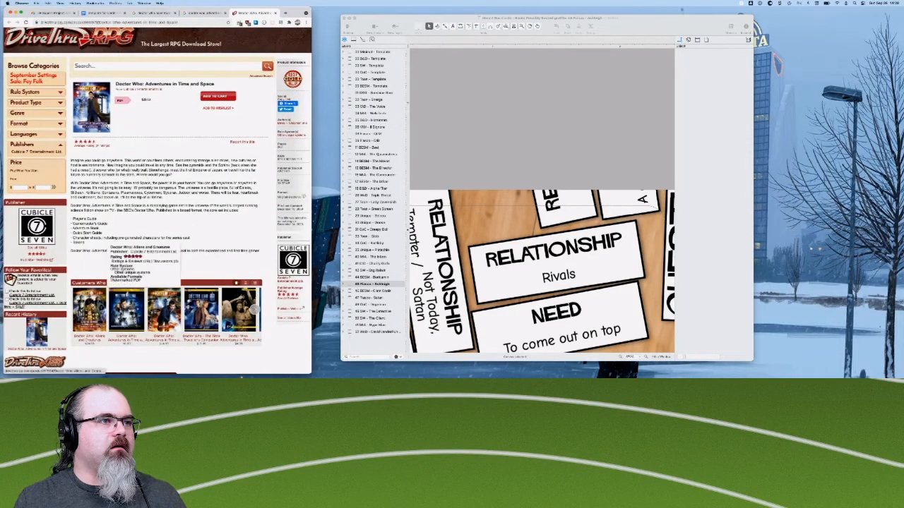
{"action": "mouse_move", "coordinate": [125, 311]}
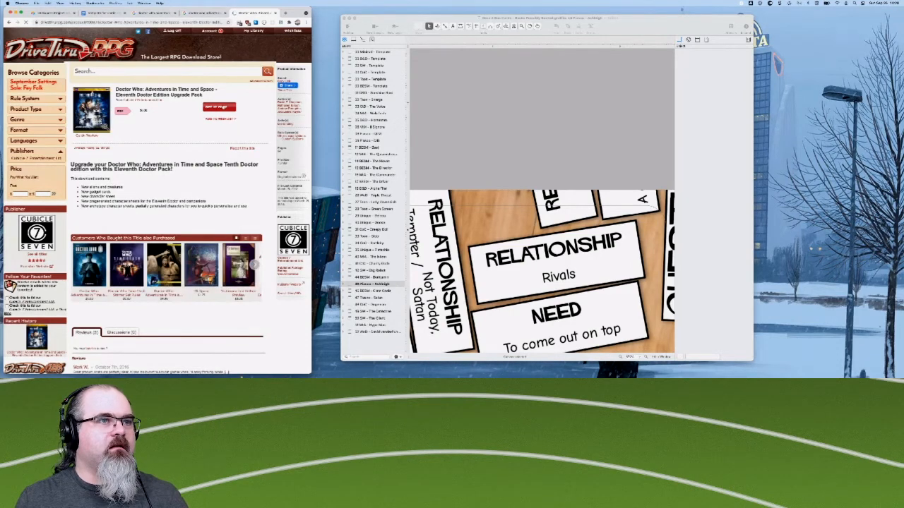
{"action": "scroll", "coordinate": [134, 265], "scroll_direction": "down", "scroll_amount": 2}
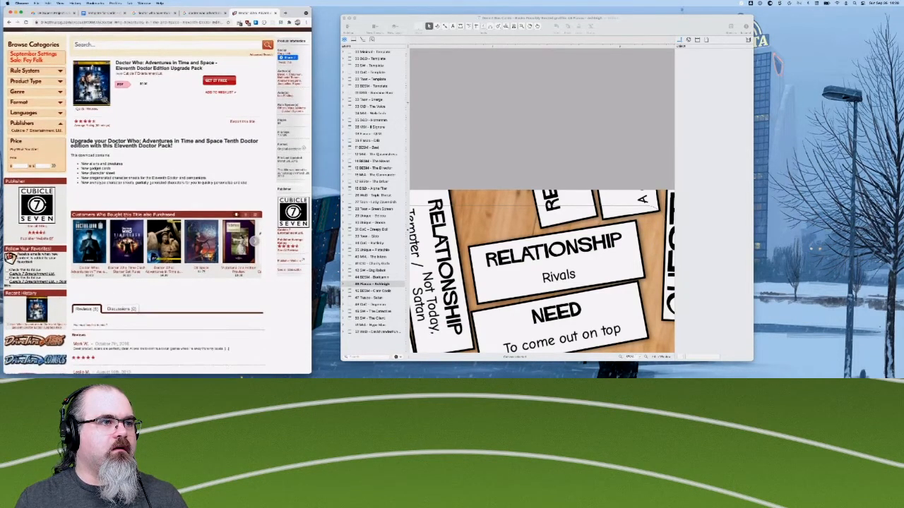
{"action": "scroll", "coordinate": [134, 264], "scroll_direction": "down", "scroll_amount": 5}
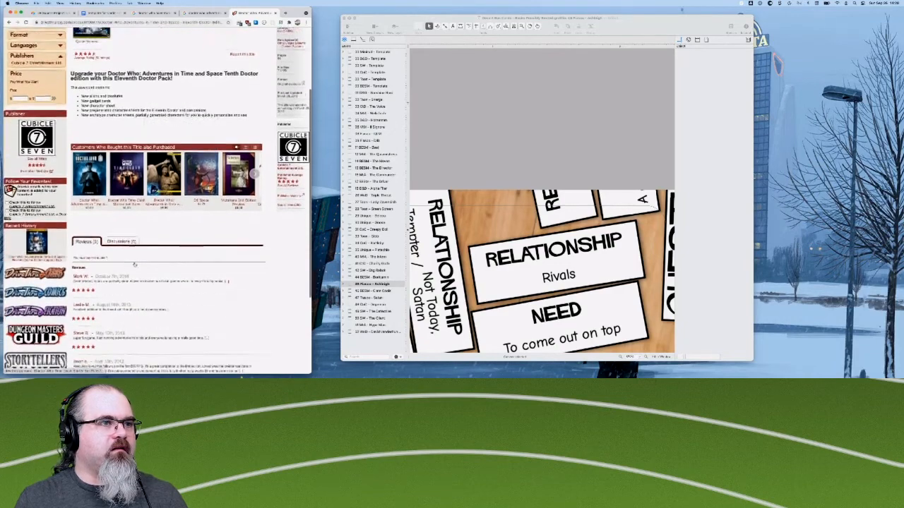
{"action": "scroll", "coordinate": [134, 265], "scroll_direction": "up", "scroll_amount": 4}
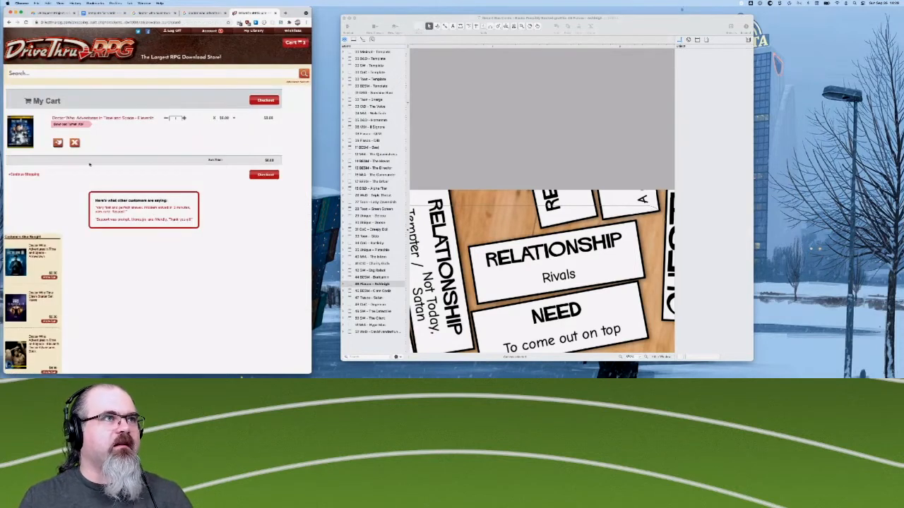
- Check out and confirm the upgrade pack order, and download the Eleventh Doctor Edition character sheets PDF
{"action": "left_click", "coordinate": [265, 101]}
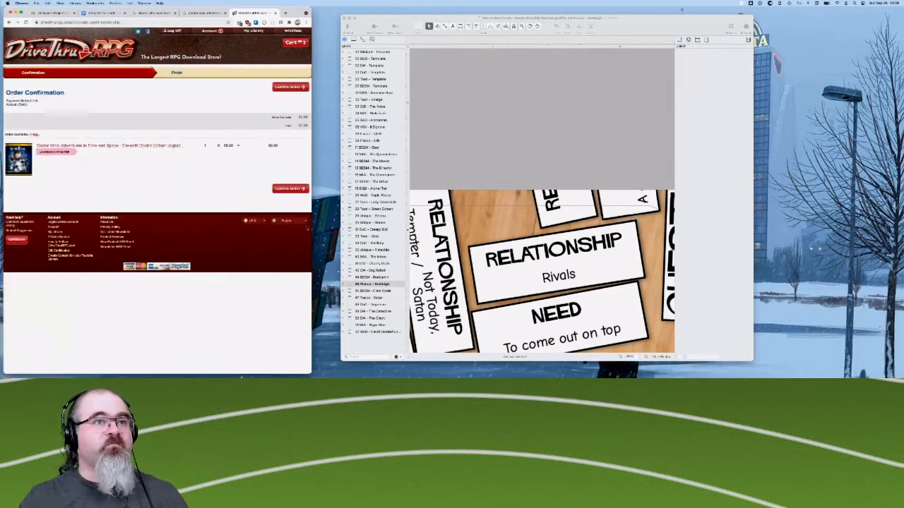
{"action": "left_click", "coordinate": [287, 190]}
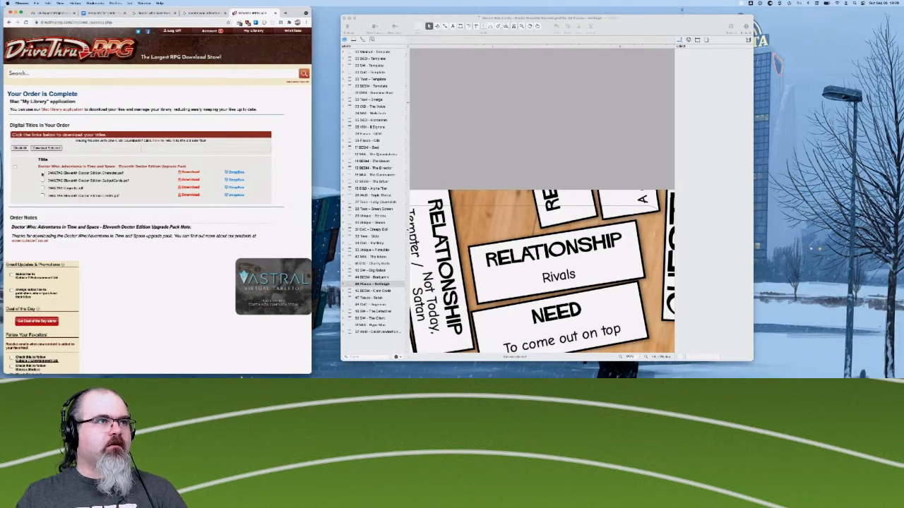
{"action": "left_click", "coordinate": [189, 172]}
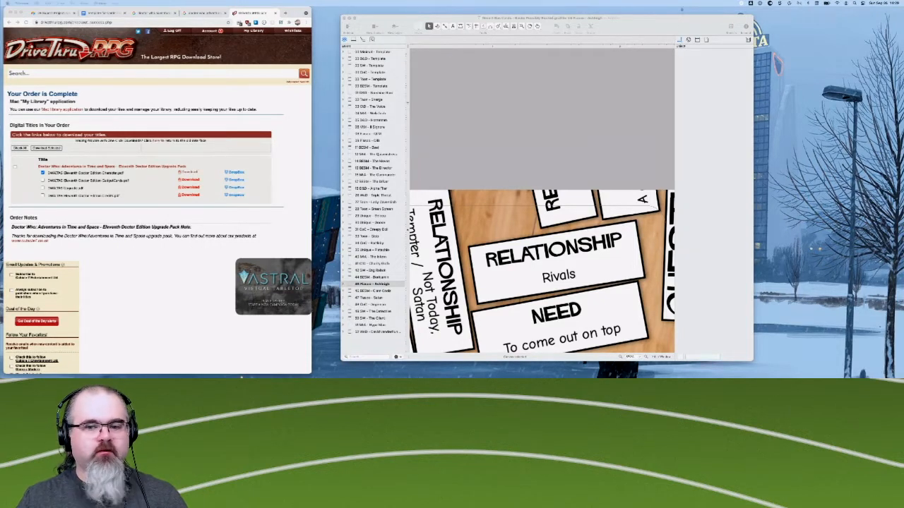
- Enlarge the downloaded character sheets PDF window and examine the blank sheet, the rules summary page and the Doctor's filled-in sheet
{"action": "left_click_drag", "start_coordinate": [554, 374], "coordinate": [241, 50]}
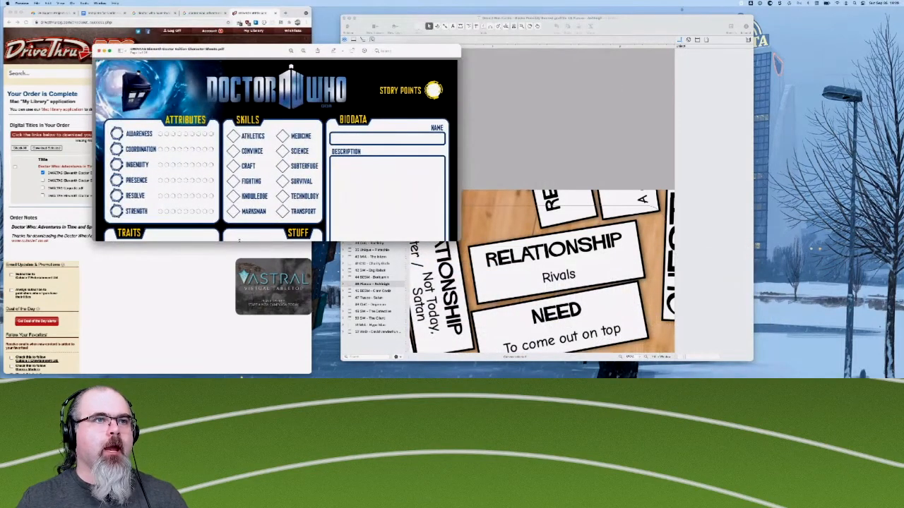
{"action": "left_click_drag", "start_coordinate": [239, 241], "coordinate": [236, 345]}
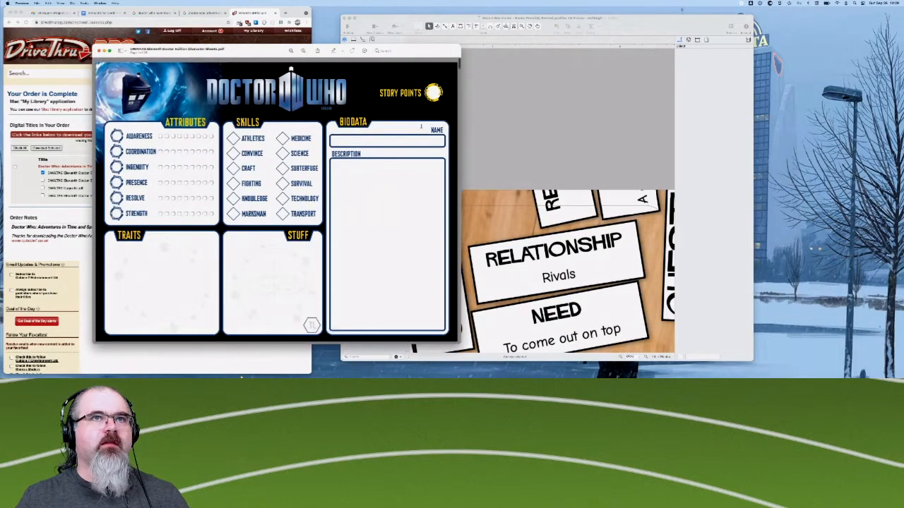
{"action": "scroll", "coordinate": [282, 102], "scroll_direction": "down", "scroll_amount": 1}
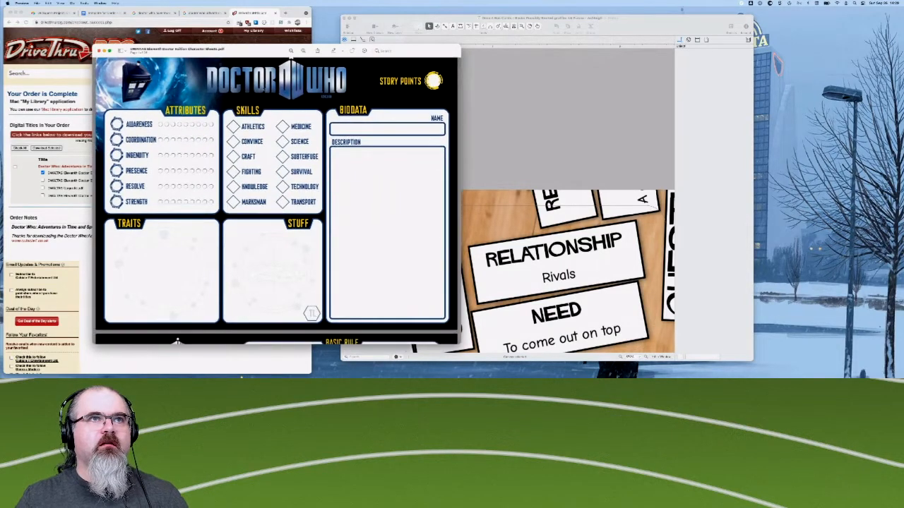
{"action": "scroll", "coordinate": [322, 89], "scroll_direction": "up", "scroll_amount": 1}
{"action": "scroll", "coordinate": [160, 133], "scroll_direction": "down", "scroll_amount": 2}
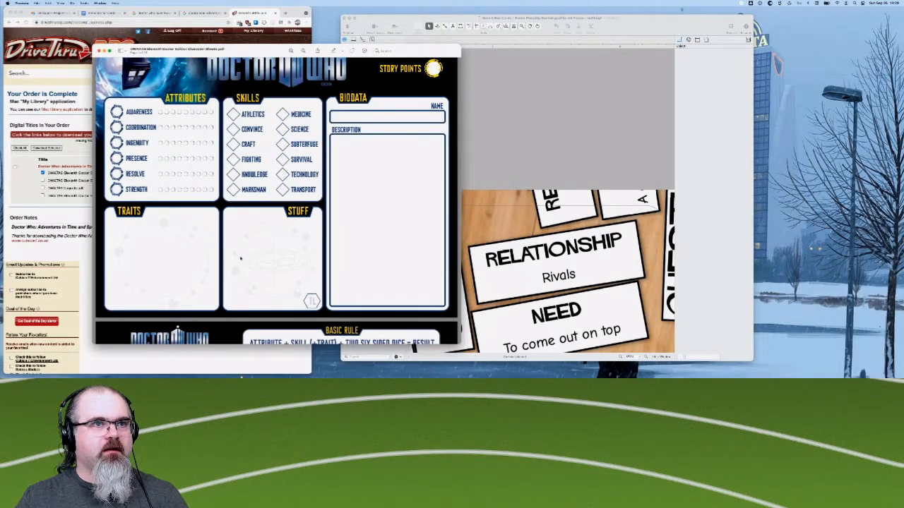
{"action": "scroll", "coordinate": [277, 201], "scroll_direction": "down", "scroll_amount": 10}
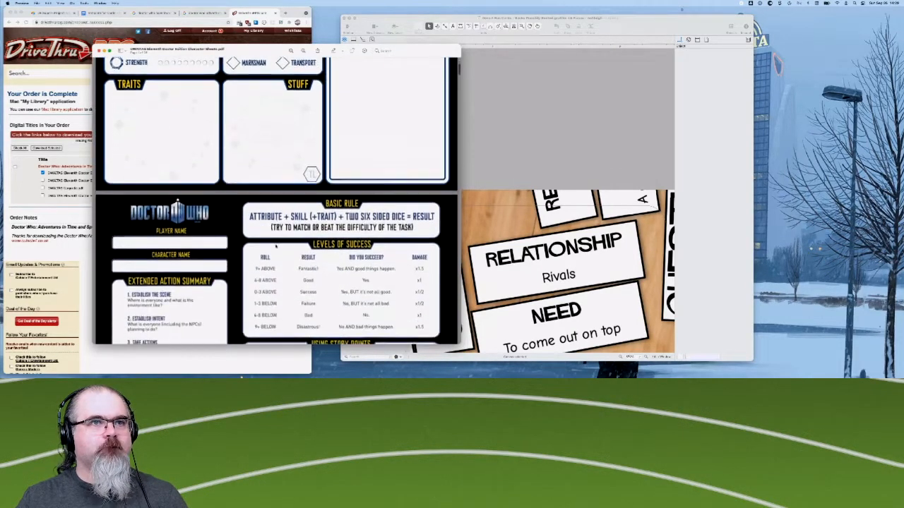
{"action": "scroll", "coordinate": [276, 246], "scroll_direction": "down", "scroll_amount": 14}
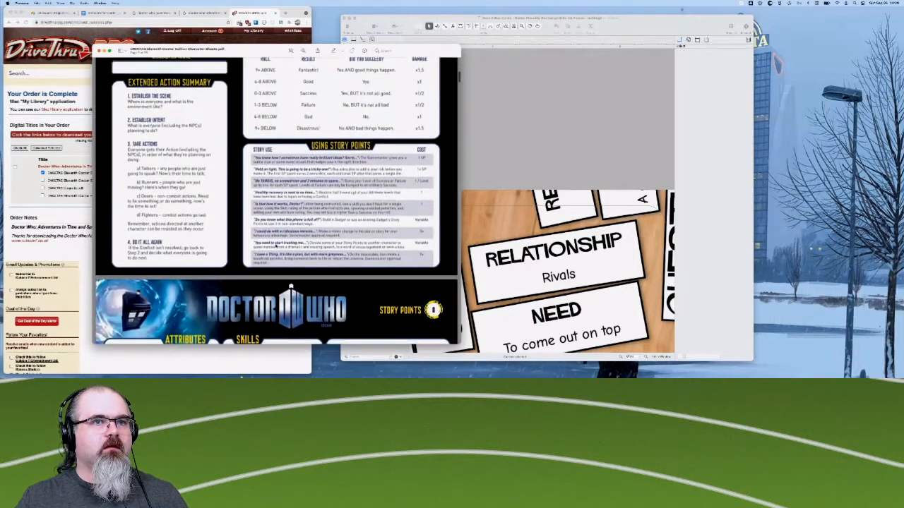
{"action": "scroll", "coordinate": [277, 247], "scroll_direction": "down", "scroll_amount": 15}
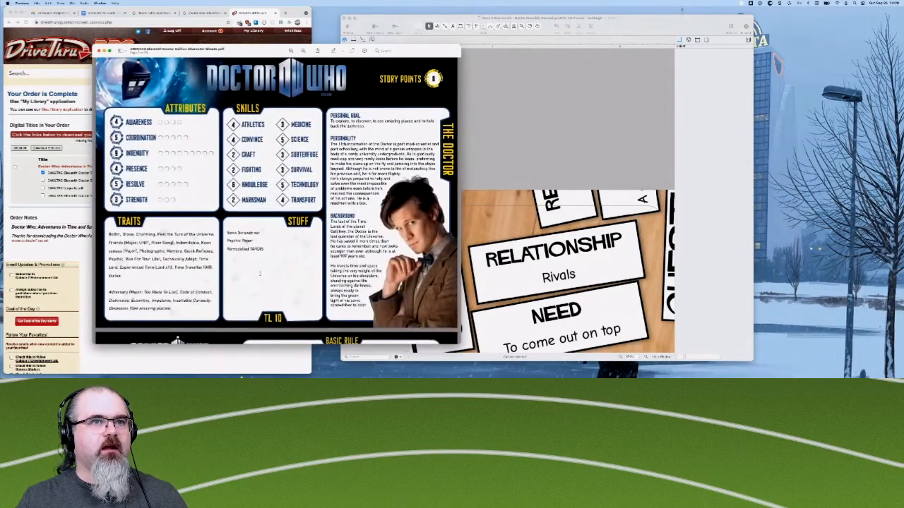
{"action": "scroll", "coordinate": [260, 274], "scroll_direction": "down", "scroll_amount": 1}
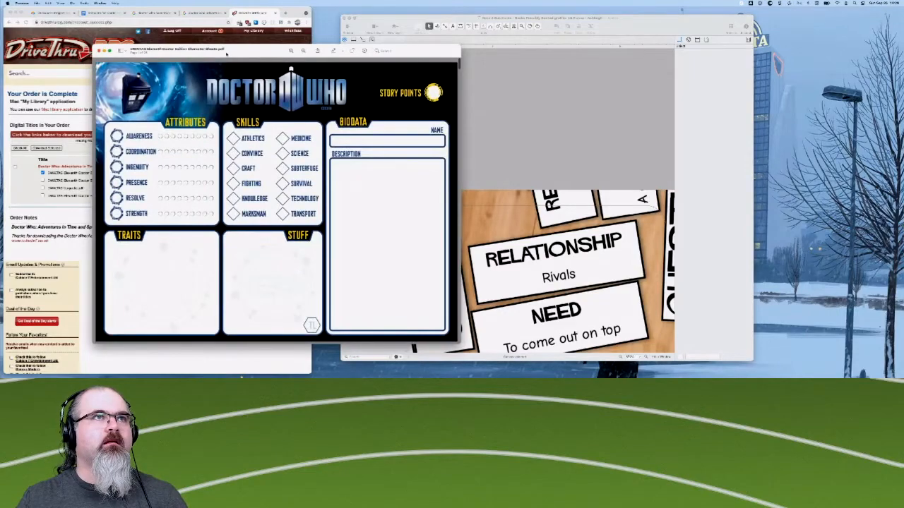
- Arrange the PDF beside the OmniGraffle window for reference and duplicate the Minimal - Template canvas
{"action": "left_click_drag", "start_coordinate": [226, 53], "coordinate": [665, 23]}
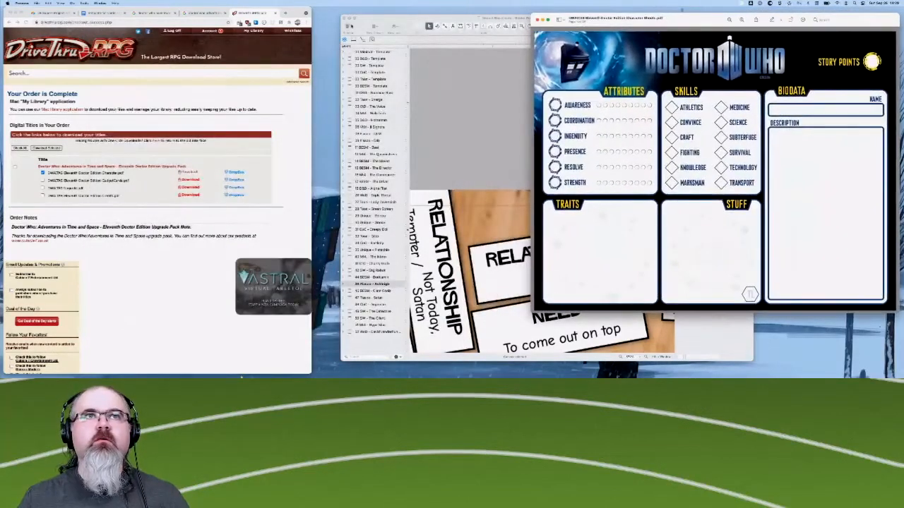
{"action": "left_click_drag", "start_coordinate": [395, 19], "coordinate": [323, 19]}
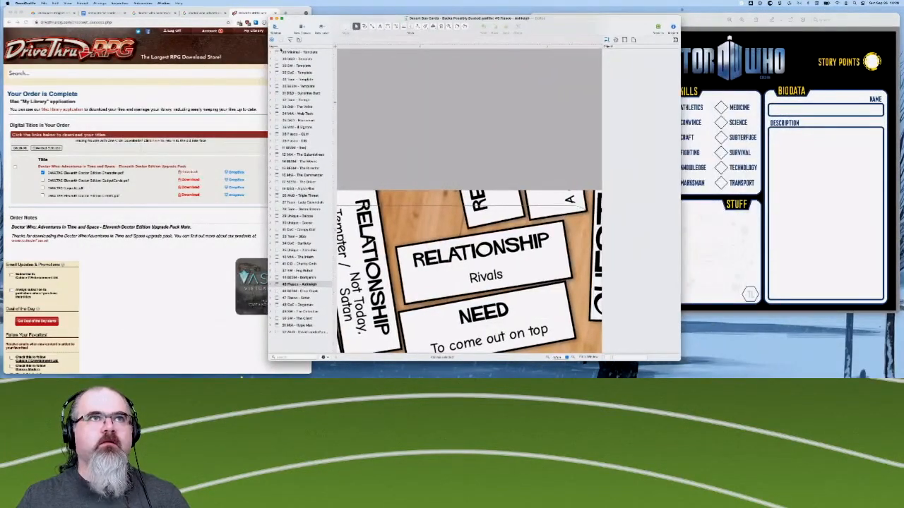
{"action": "left_click", "coordinate": [296, 53]}
{"action": "right_click", "coordinate": [297, 52]}
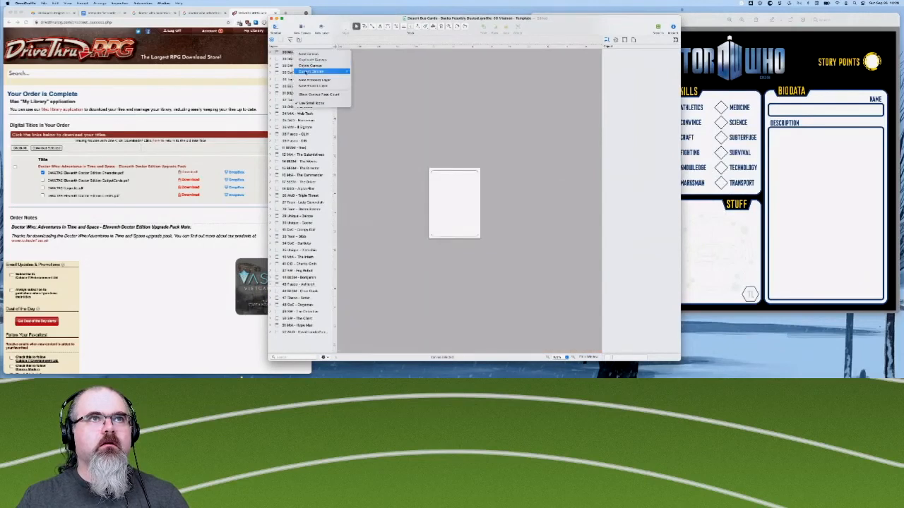
{"action": "left_click", "coordinate": [308, 60]}
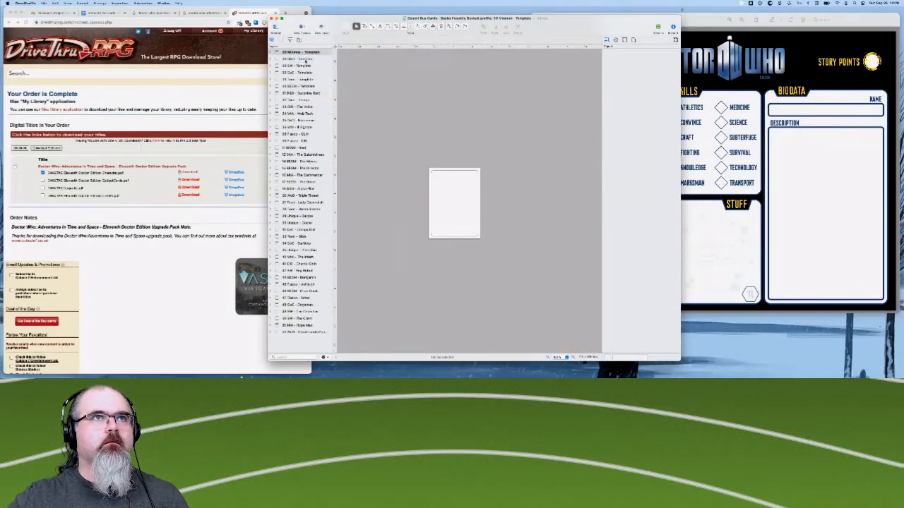
- Rename the duplicated canvas as "DrWho - West Country", keeping its number prefix, and bring its blank card into view
{"action": "left_click", "coordinate": [290, 60]}
{"action": "double_click", "coordinate": [290, 60]}
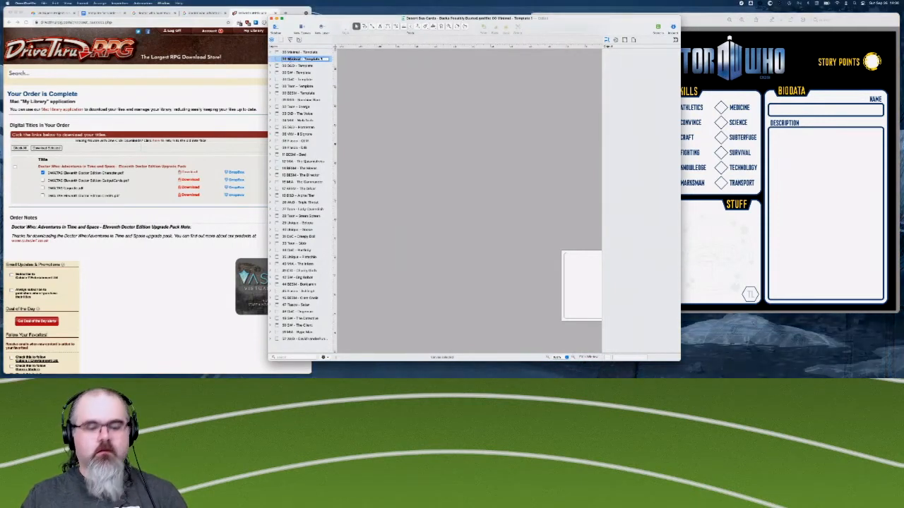
{"action": "type", "text": "DrWho"}
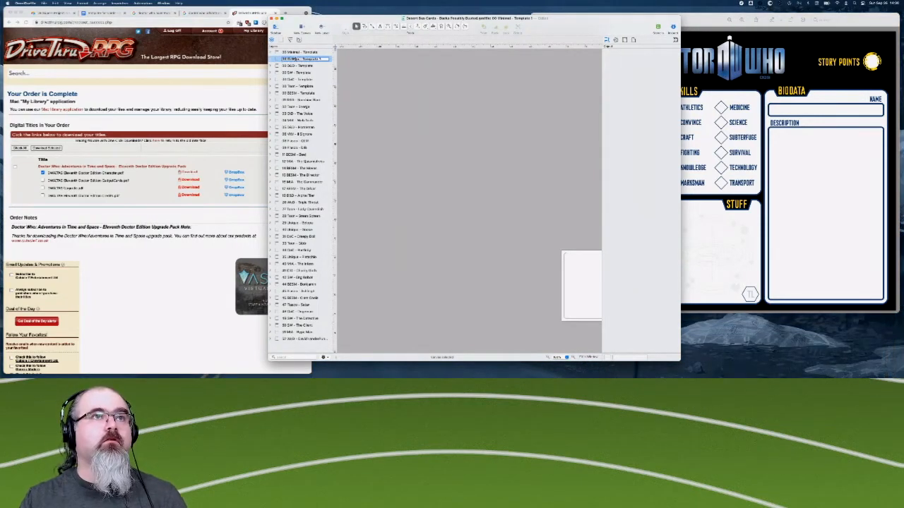
{"action": "key", "text": "shift+super+Right"}
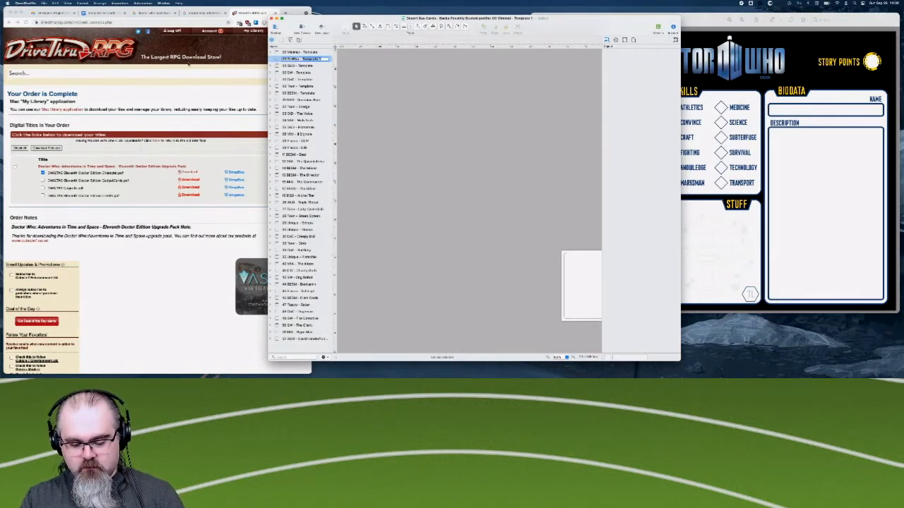
{"action": "key", "text": "BackSpace"}
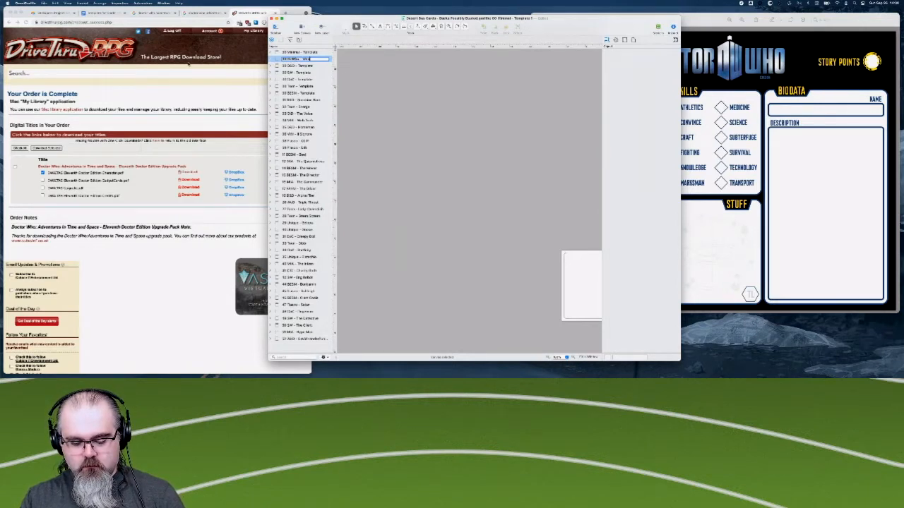
{"action": "type", "text": "- West Country"}
{"action": "key", "text": "Return"}
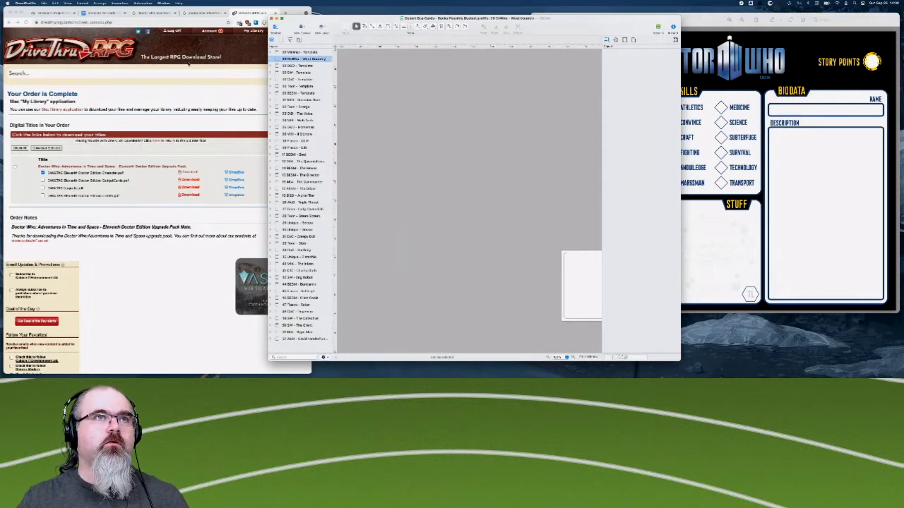
{"action": "scroll", "coordinate": [537, 208], "scroll_direction": "right", "scroll_amount": 5}
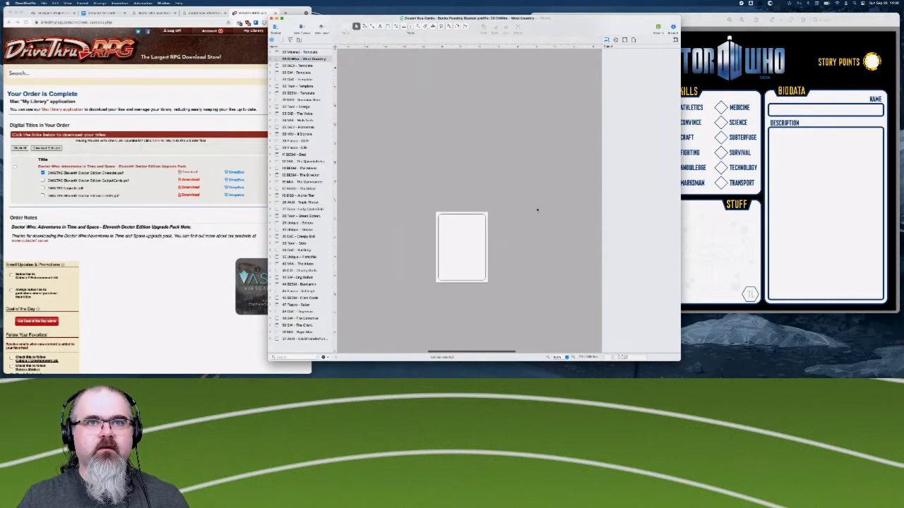
{"action": "scroll", "coordinate": [537, 209], "scroll_direction": "up", "scroll_amount": 5}
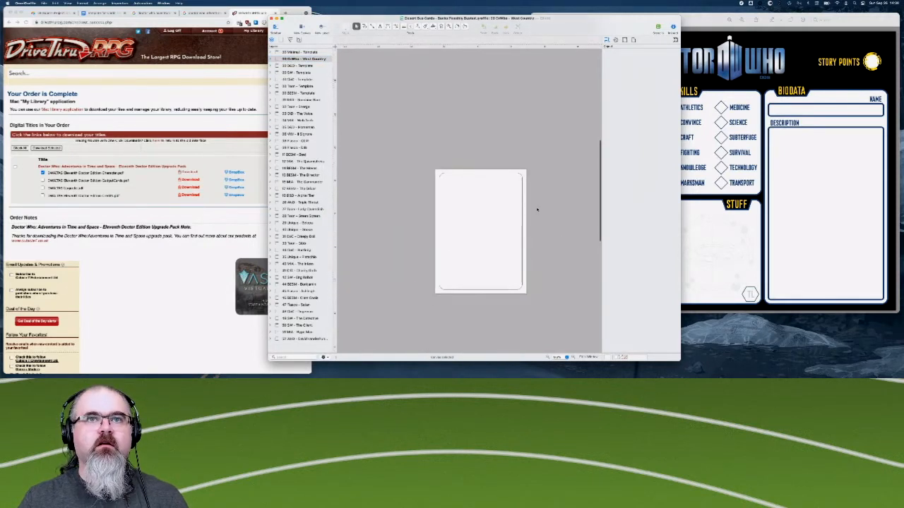
{"action": "scroll", "coordinate": [537, 209], "scroll_direction": "down", "scroll_amount": 2}
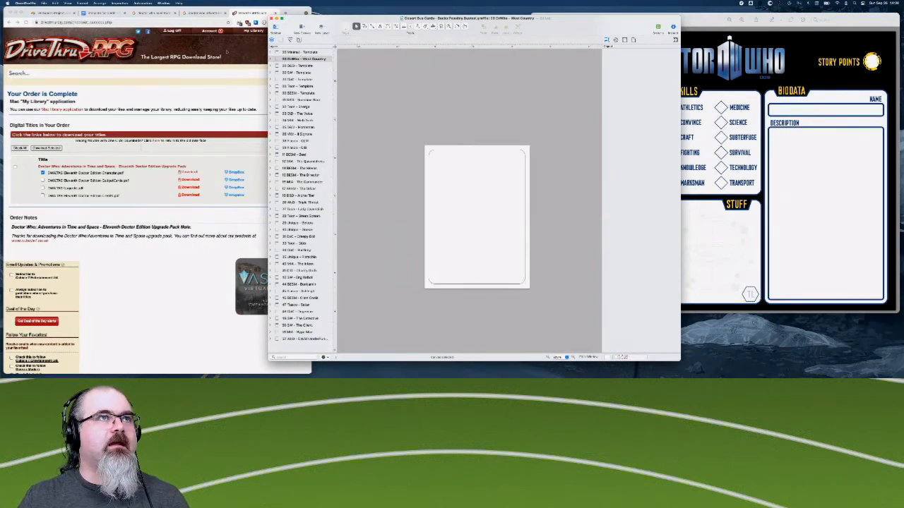
- Close the DriveThruRPG order page in Chrome and return to the Google search results
{"action": "left_click", "coordinate": [274, 13]}
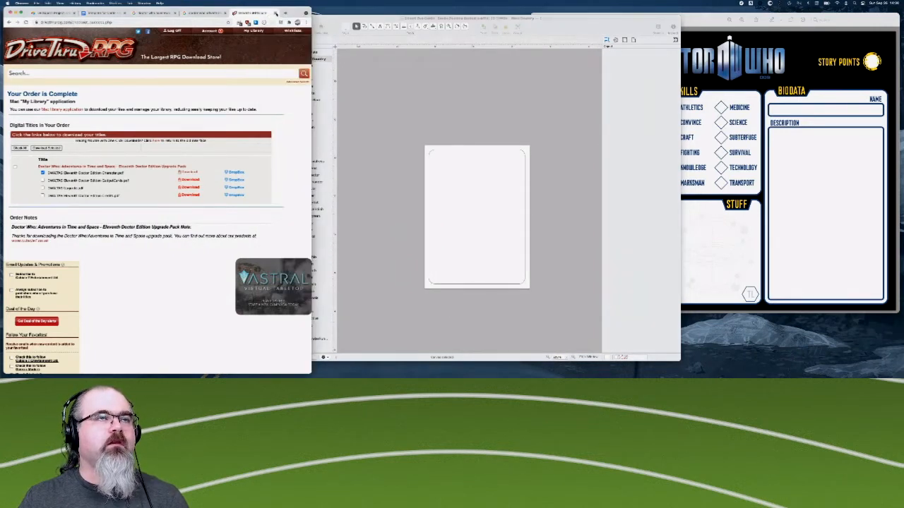
{"action": "left_click", "coordinate": [221, 13]}
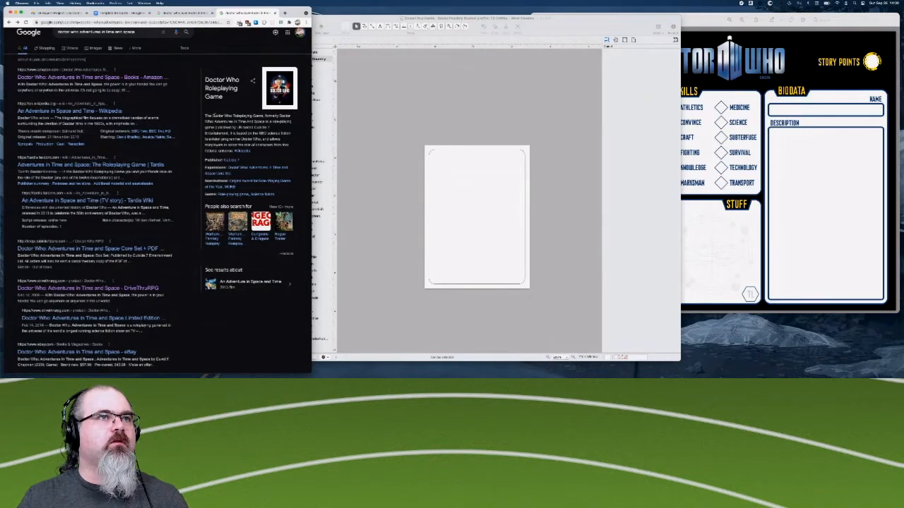
- Close the Doctor Who: Adventures in Time and Space search results and look over the character sheet image results
{"action": "scroll", "coordinate": [162, 171], "scroll_direction": "up", "scroll_amount": 1}
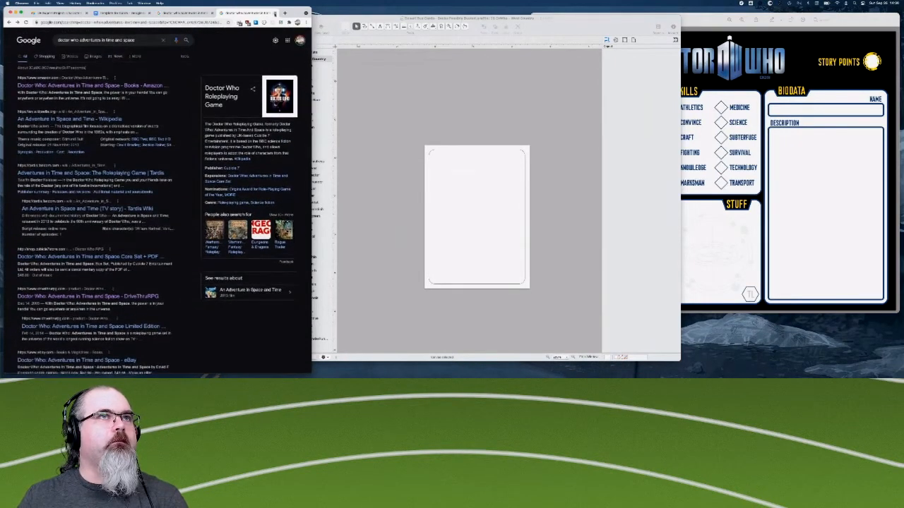
{"action": "left_click", "coordinate": [274, 13]}
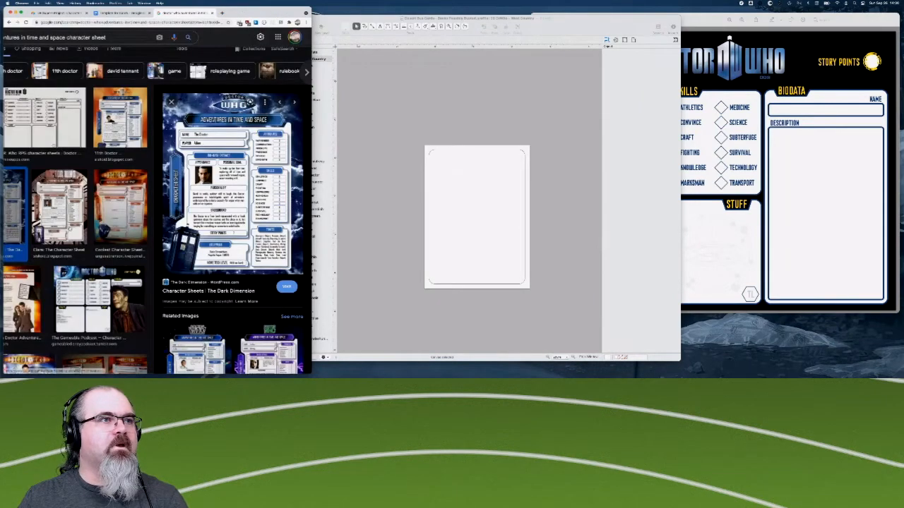
{"action": "scroll", "coordinate": [70, 229], "scroll_direction": "left", "scroll_amount": 2}
{"action": "scroll", "coordinate": [110, 241], "scroll_direction": "left", "scroll_amount": 3}
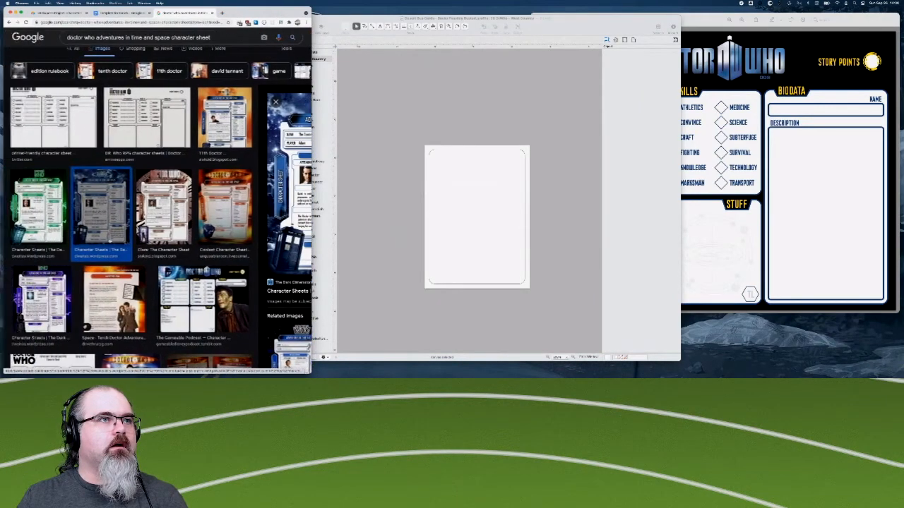
{"action": "scroll", "coordinate": [109, 241], "scroll_direction": "up", "scroll_amount": 1}
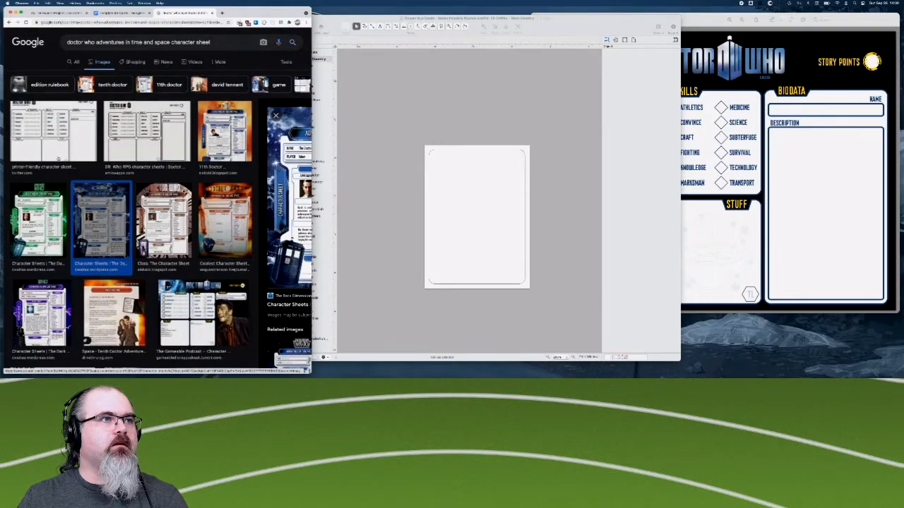
- Search Google for "doctor who typeface" in a new tab
{"action": "left_click", "coordinate": [222, 13]}
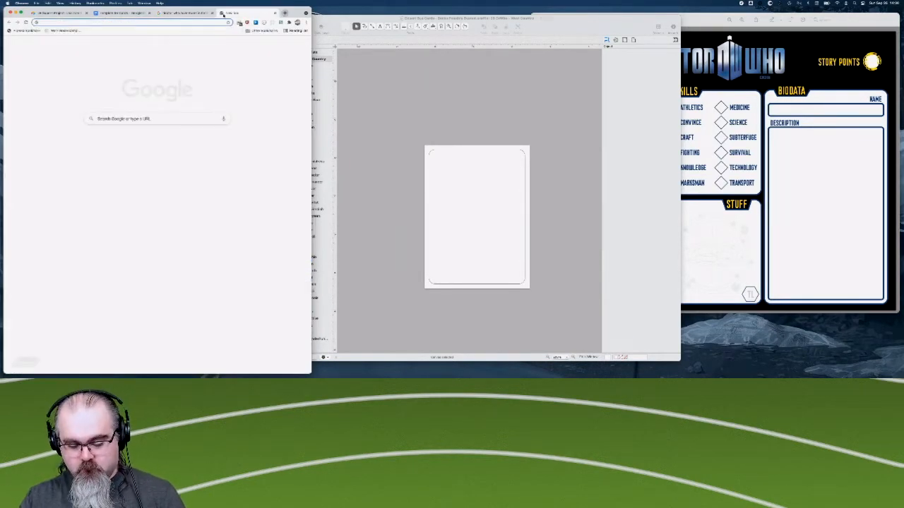
{"action": "type", "text": "doctor who s"}
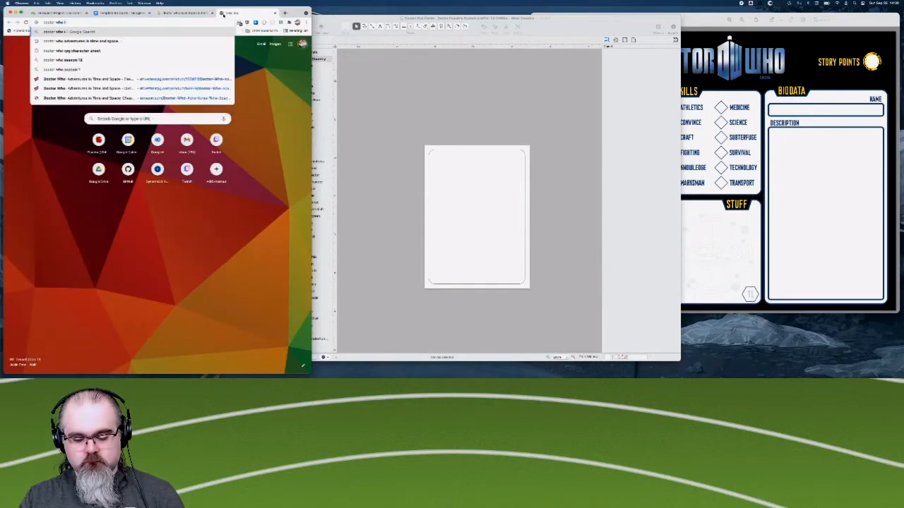
{"action": "key", "text": "BackSpace"}
{"action": "type", "text": "typ"}
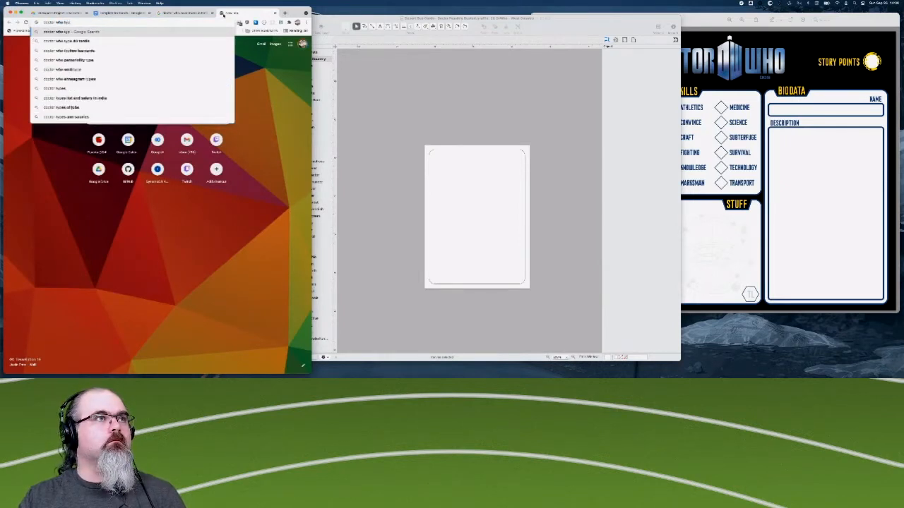
{"action": "type", "text": "eface"}
{"action": "key", "text": "Return"}
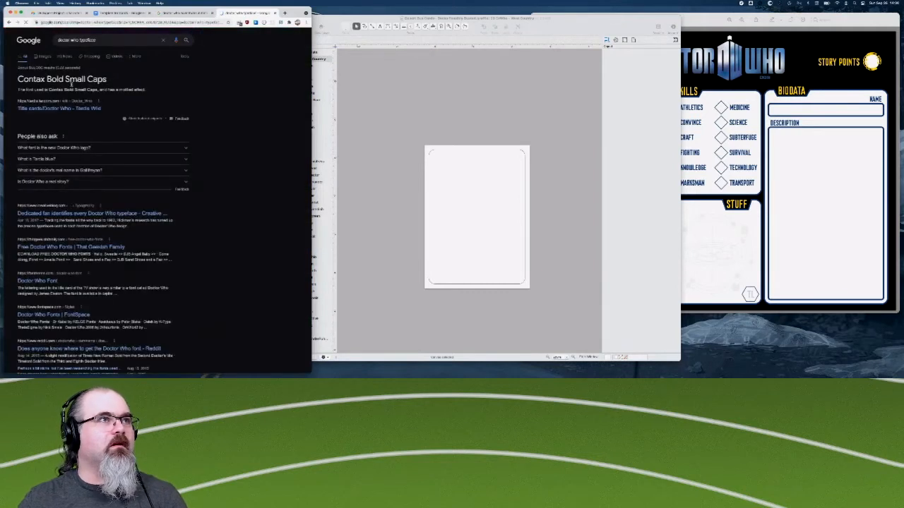
- Open the Tardis wiki's Doctor Who title cards page from the results and examine the font notes from the Eleventh Doctor back to the Seventh
{"action": "left_click", "coordinate": [38, 109], "text": "super"}
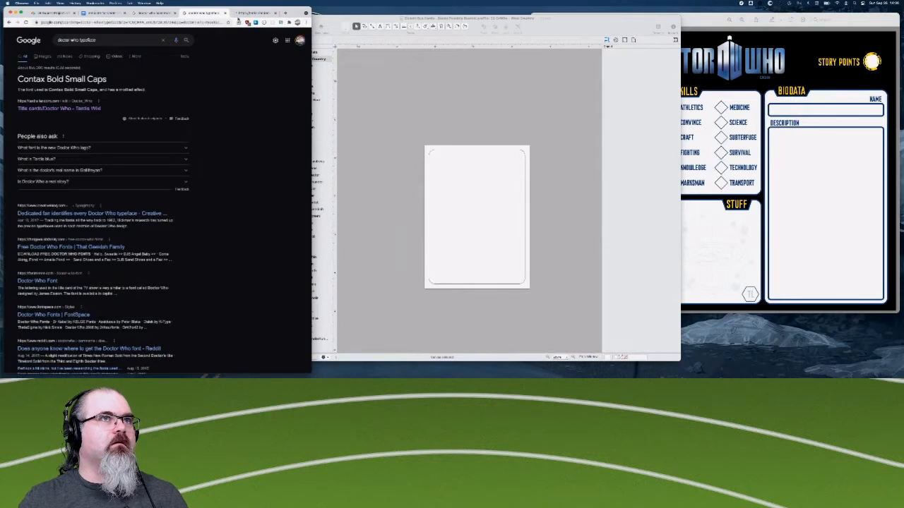
{"action": "left_click", "coordinate": [251, 13]}
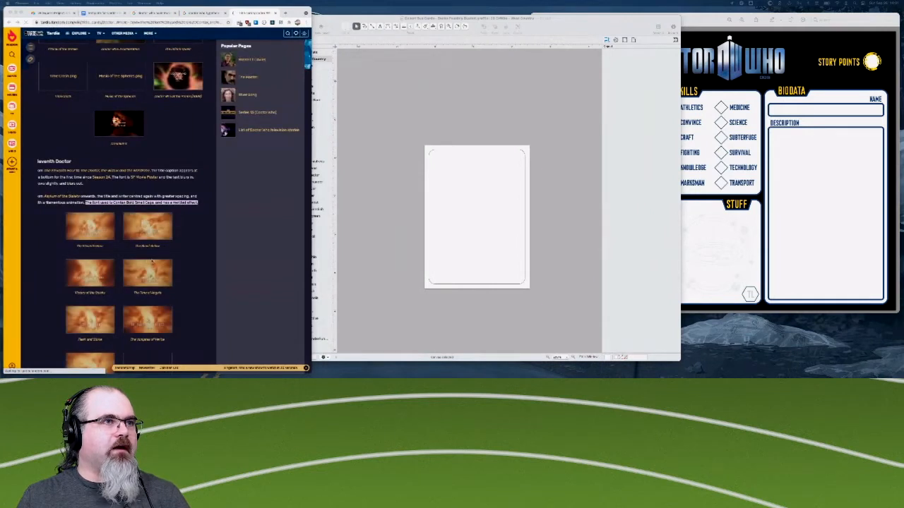
{"action": "scroll", "coordinate": [62, 214], "scroll_direction": "down", "scroll_amount": 3}
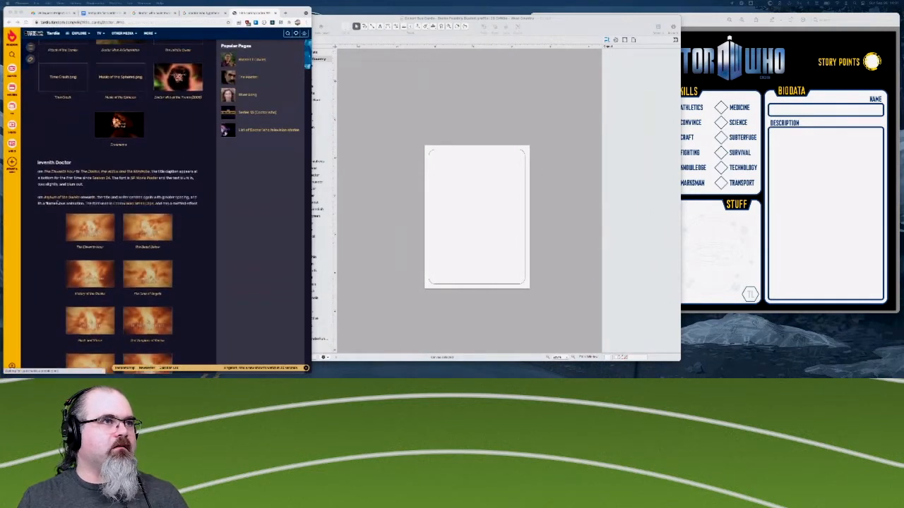
{"action": "scroll", "coordinate": [52, 171], "scroll_direction": "up", "scroll_amount": 5}
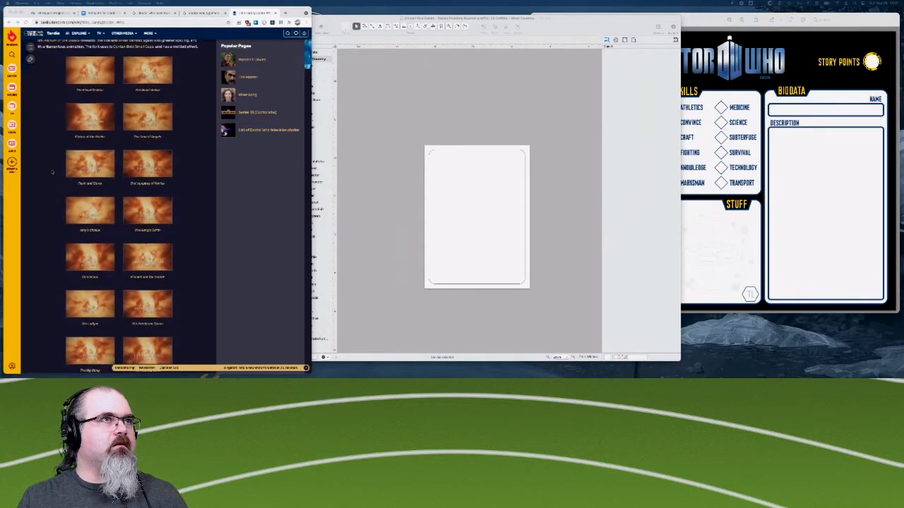
{"action": "scroll", "coordinate": [103, 116], "scroll_direction": "up", "scroll_amount": 1}
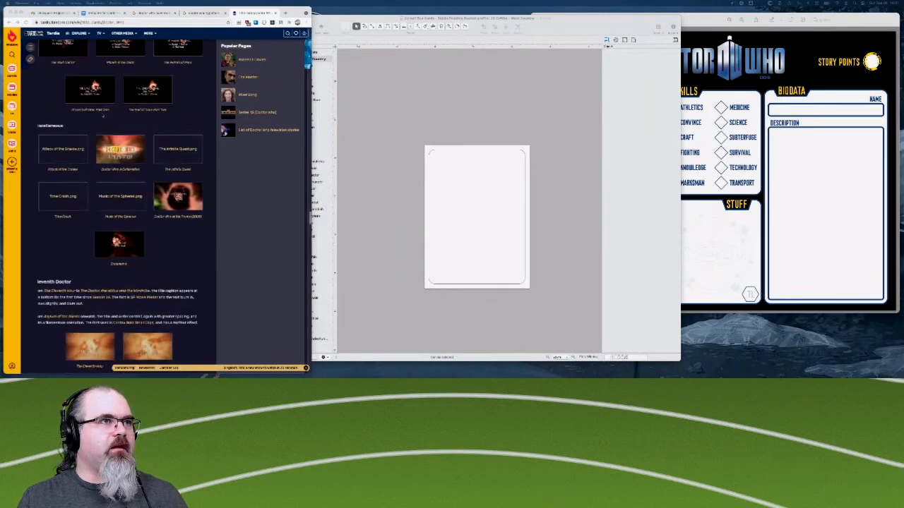
{"action": "scroll", "coordinate": [101, 118], "scroll_direction": "up", "scroll_amount": 7}
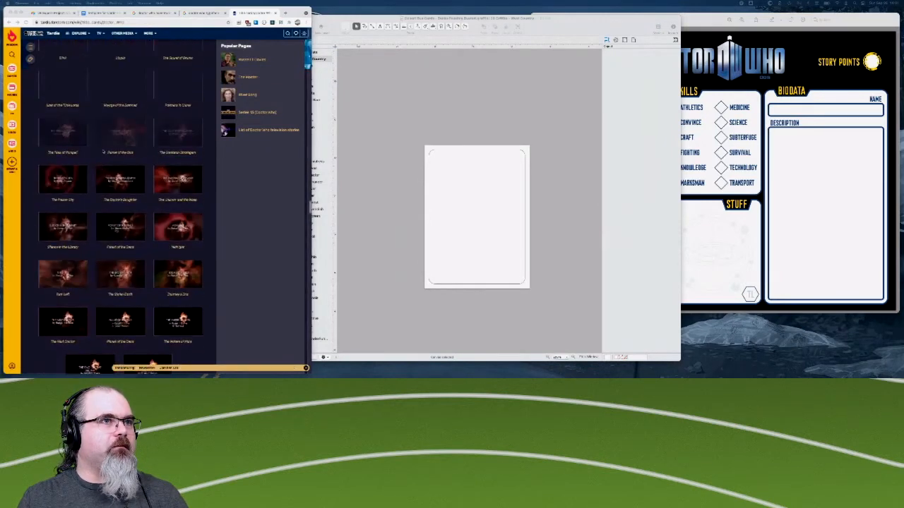
{"action": "scroll", "coordinate": [113, 205], "scroll_direction": "up", "scroll_amount": 15}
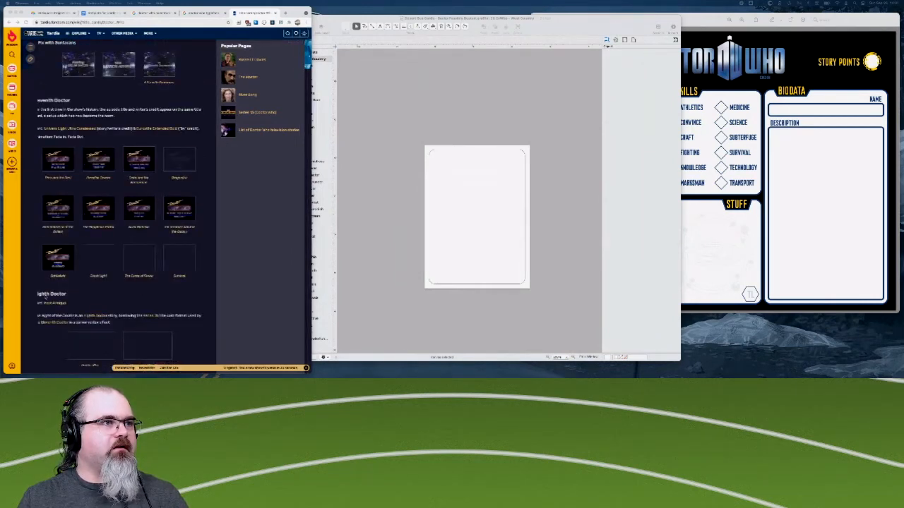
{"action": "scroll", "coordinate": [49, 324], "scroll_direction": "down", "scroll_amount": 2}
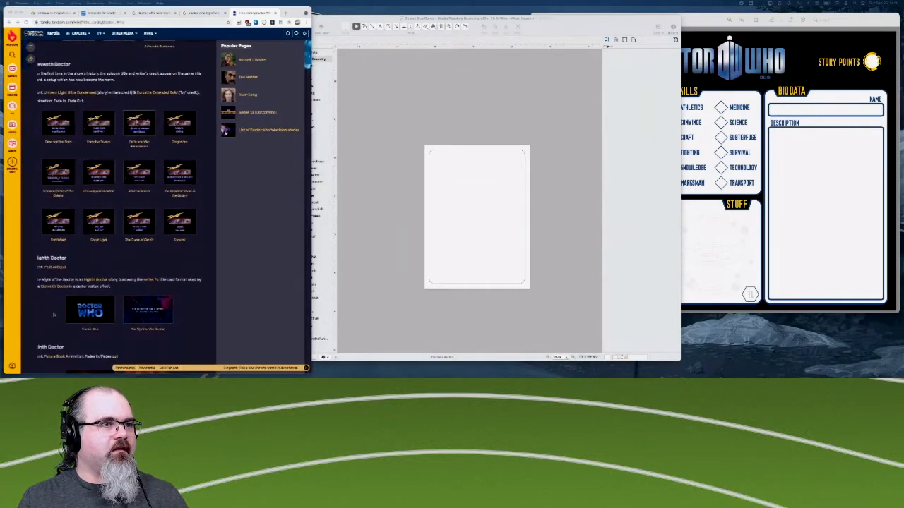
{"action": "scroll", "coordinate": [52, 282], "scroll_direction": "up", "scroll_amount": 3}
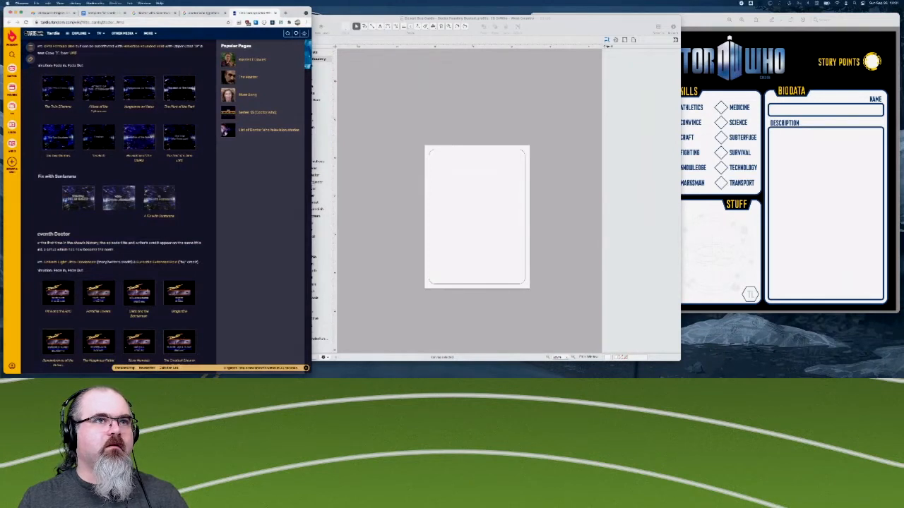
- Widen the browser window and examine the font notes and title card galleries of the Eighth, Ninth and Tenth Doctors
{"action": "left_click_drag", "start_coordinate": [360, 184], "coordinate": [393, 185]}
{"action": "scroll", "coordinate": [208, 176], "scroll_direction": "down", "scroll_amount": 10}
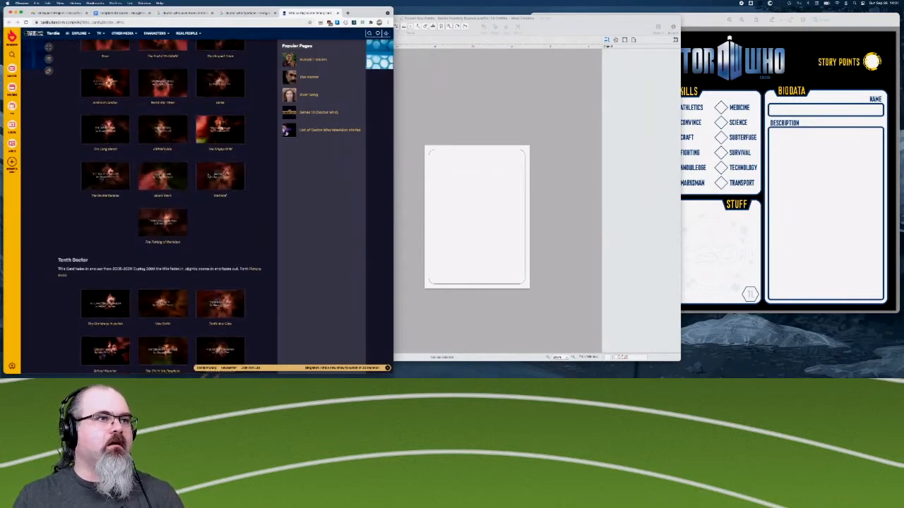
{"action": "scroll", "coordinate": [128, 307], "scroll_direction": "down", "scroll_amount": 1}
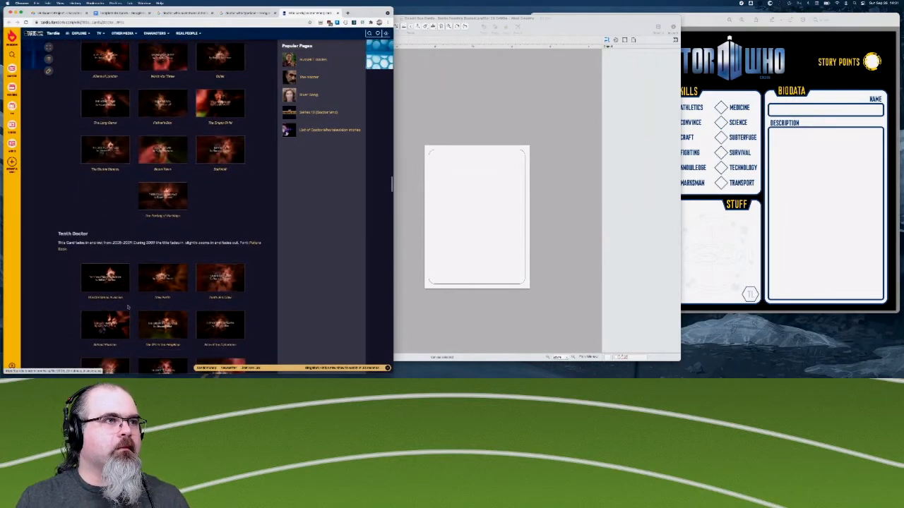
{"action": "scroll", "coordinate": [73, 240], "scroll_direction": "up", "scroll_amount": 10}
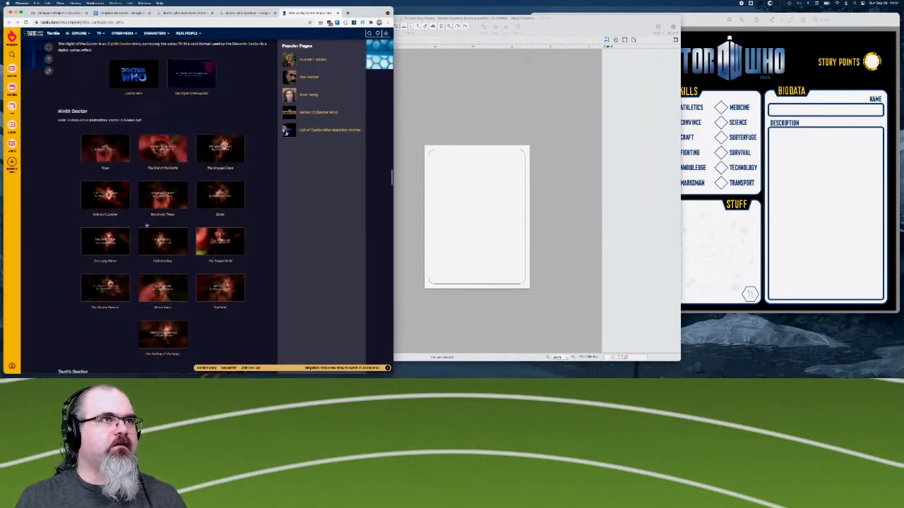
{"action": "scroll", "coordinate": [147, 225], "scroll_direction": "down", "scroll_amount": 5}
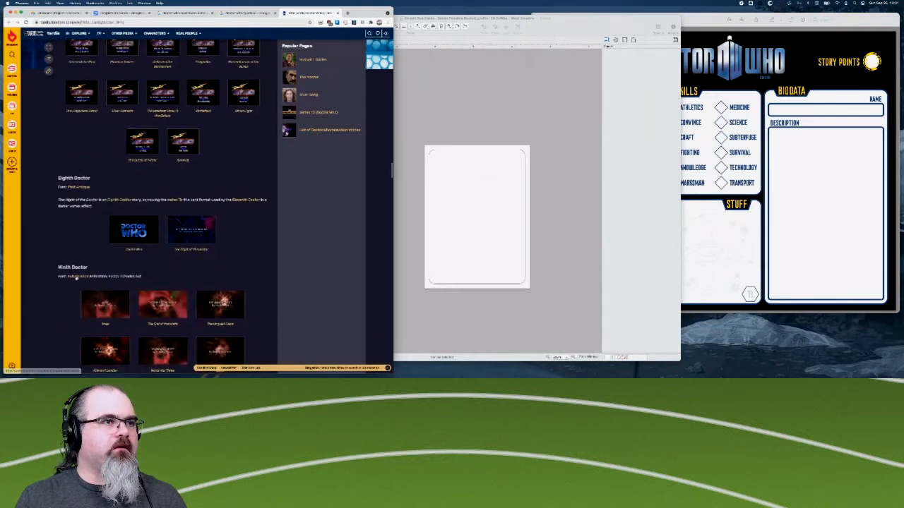
{"action": "scroll", "coordinate": [78, 278], "scroll_direction": "down", "scroll_amount": 10}
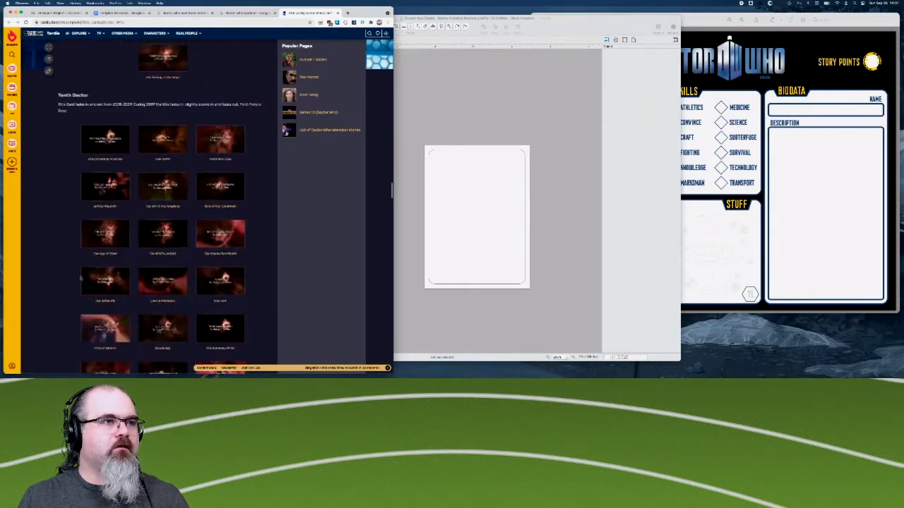
{"action": "scroll", "coordinate": [81, 277], "scroll_direction": "down", "scroll_amount": 10}
{"action": "scroll", "coordinate": [80, 278], "scroll_direction": "down", "scroll_amount": 10}
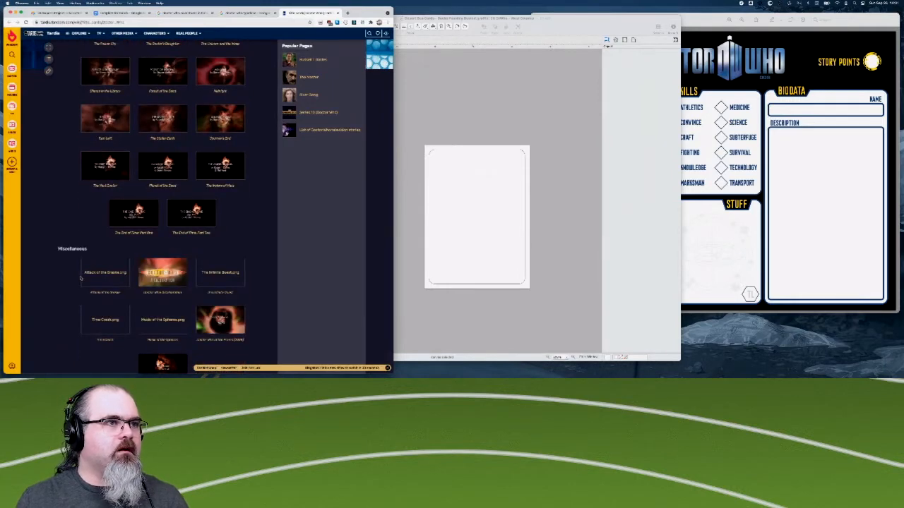
- Examine the Eleventh Doctor's font notes and title card galleries, including the miscellaneous cards
{"action": "scroll", "coordinate": [80, 278], "scroll_direction": "down", "scroll_amount": 2}
{"action": "scroll", "coordinate": [223, 289], "scroll_direction": "down", "scroll_amount": 5}
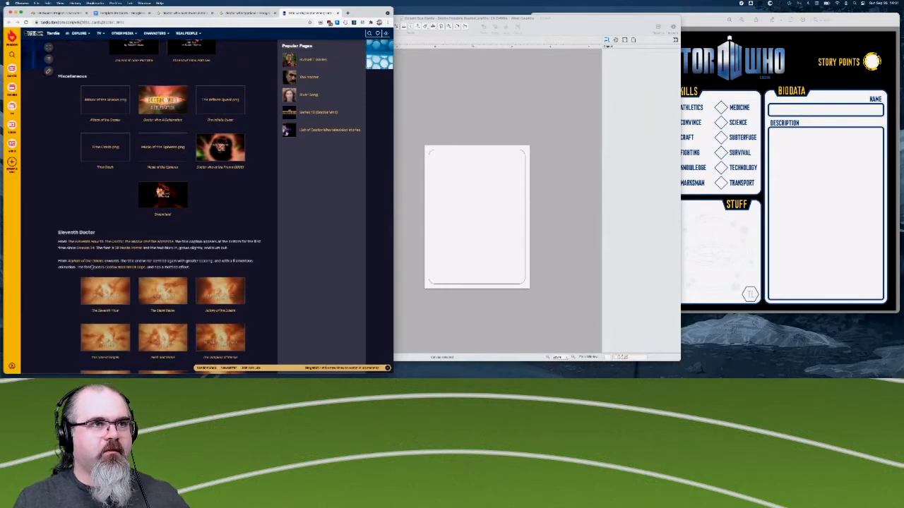
{"action": "scroll", "coordinate": [92, 267], "scroll_direction": "down", "scroll_amount": 2}
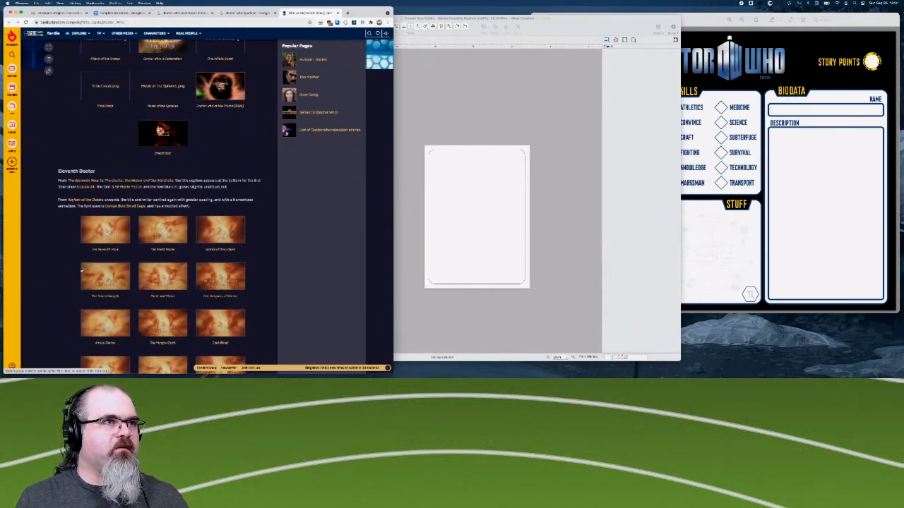
{"action": "scroll", "coordinate": [169, 305], "scroll_direction": "down", "scroll_amount": 6}
{"action": "scroll", "coordinate": [170, 307], "scroll_direction": "down", "scroll_amount": 8}
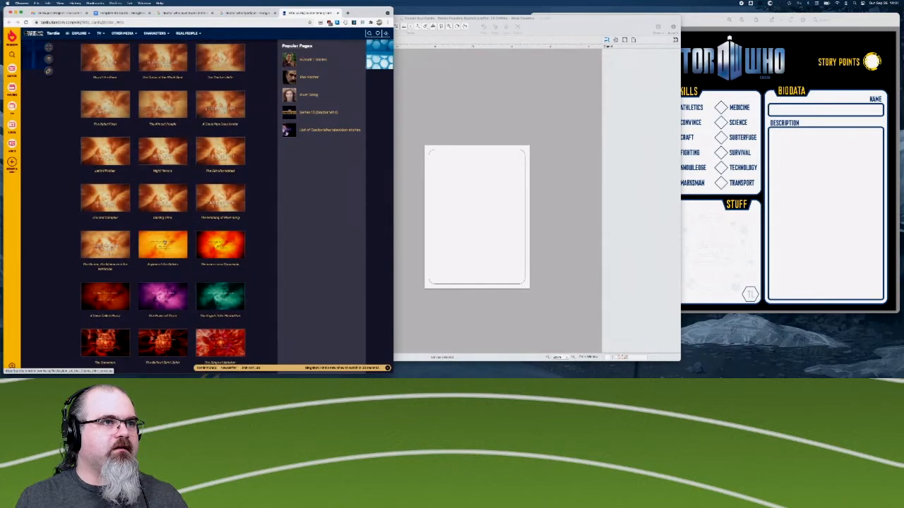
{"action": "scroll", "coordinate": [162, 253], "scroll_direction": "down", "scroll_amount": 6}
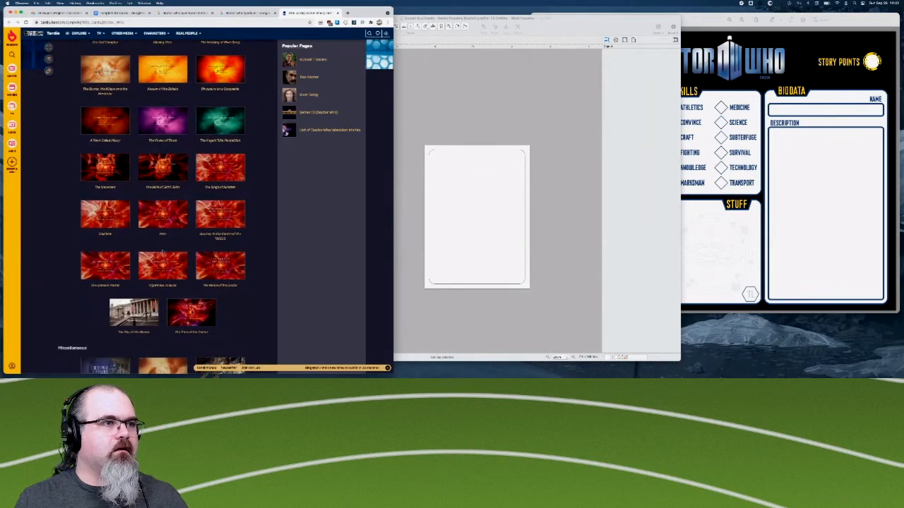
{"action": "scroll", "coordinate": [163, 252], "scroll_direction": "down", "scroll_amount": 5}
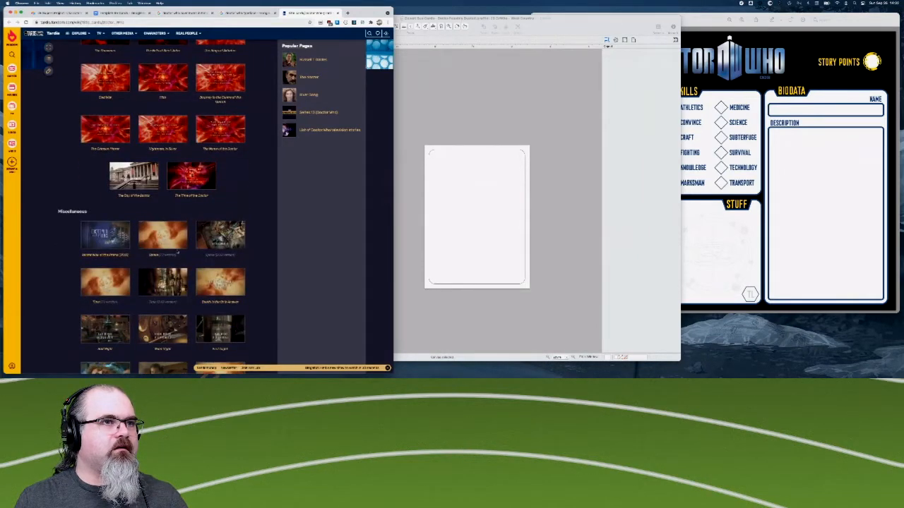
{"action": "scroll", "coordinate": [233, 302], "scroll_direction": "down", "scroll_amount": 1}
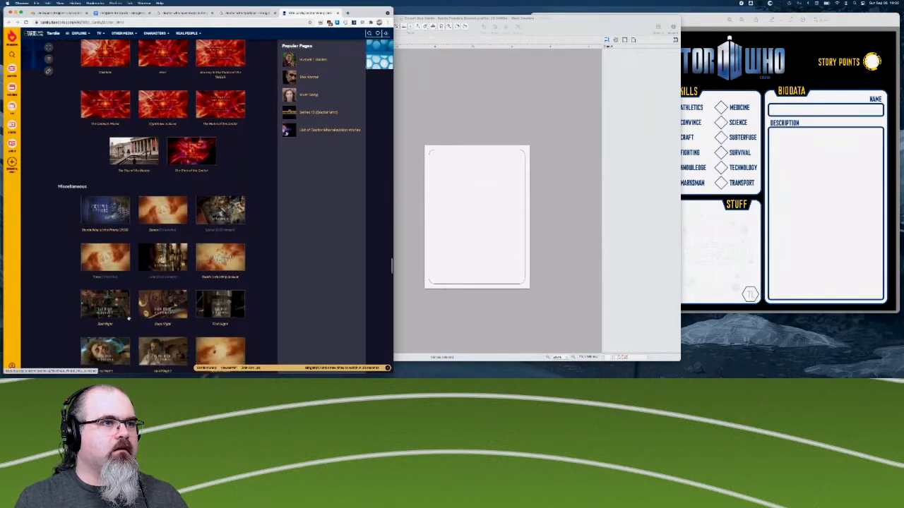
{"action": "scroll", "coordinate": [108, 252], "scroll_direction": "down", "scroll_amount": 2}
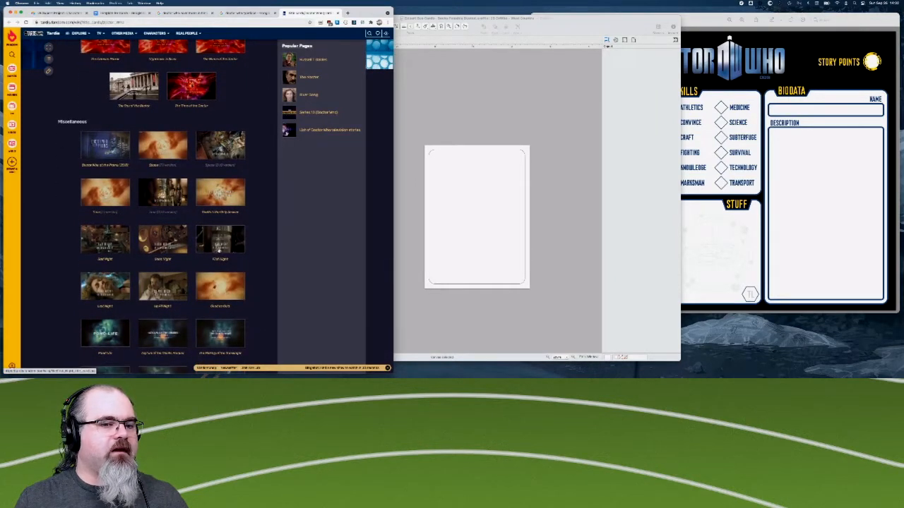
{"action": "scroll", "coordinate": [219, 251], "scroll_direction": "down", "scroll_amount": 8}
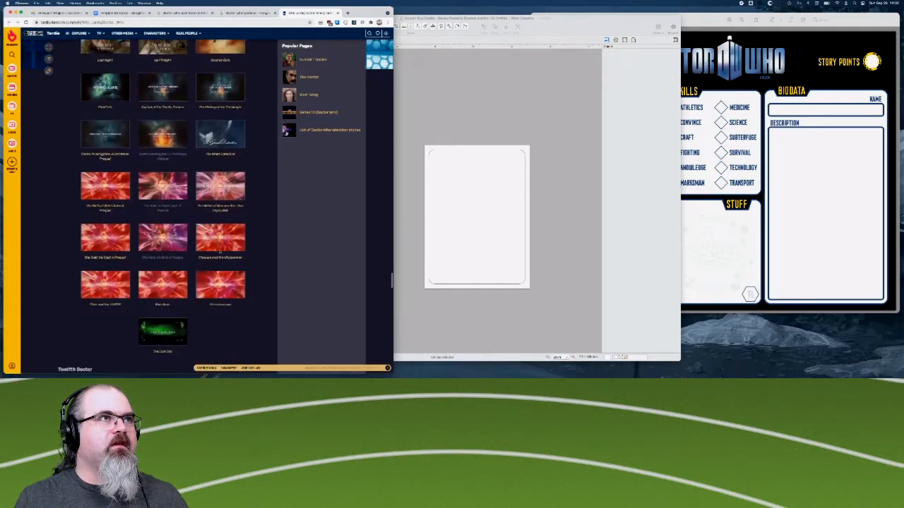
{"action": "scroll", "coordinate": [219, 251], "scroll_direction": "down", "scroll_amount": 20}
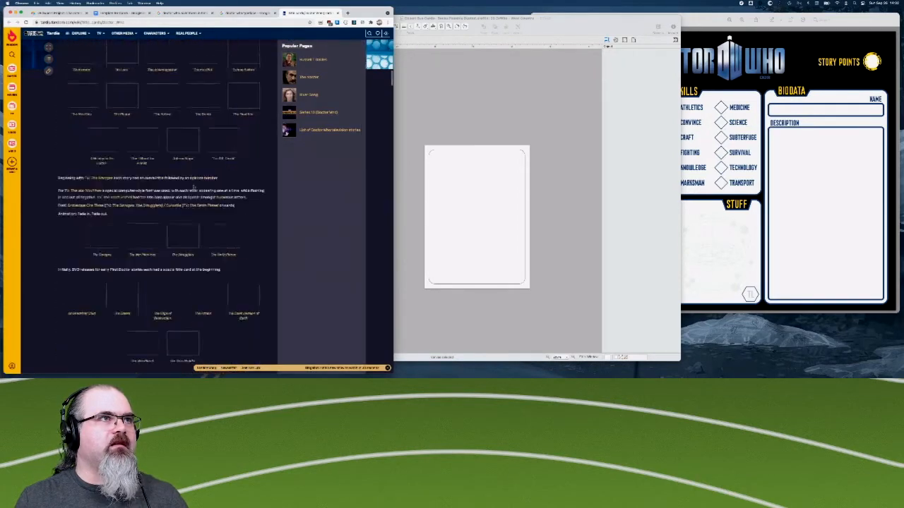
- Return to the start of the title cards page and read the introduction and First Doctor font notes
{"action": "scroll", "coordinate": [193, 187], "scroll_direction": "up", "scroll_amount": 20}
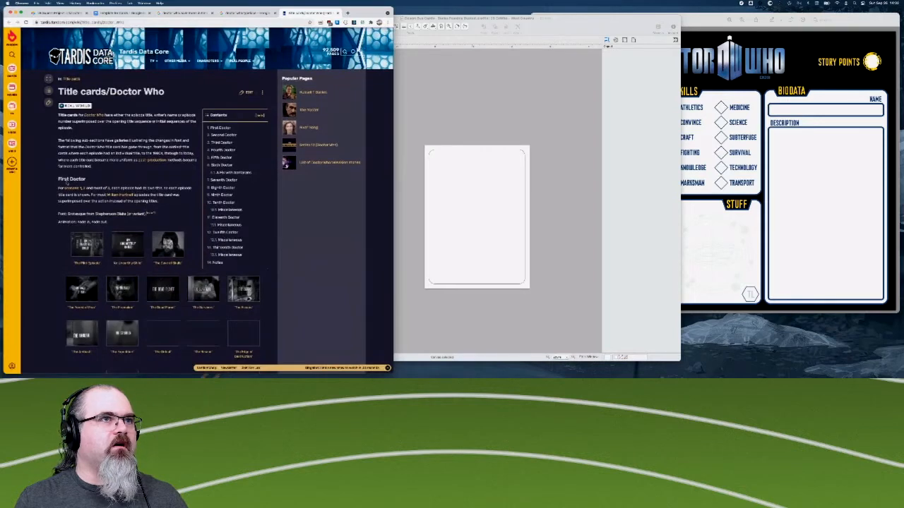
{"action": "scroll", "coordinate": [132, 194], "scroll_direction": "down", "scroll_amount": 1}
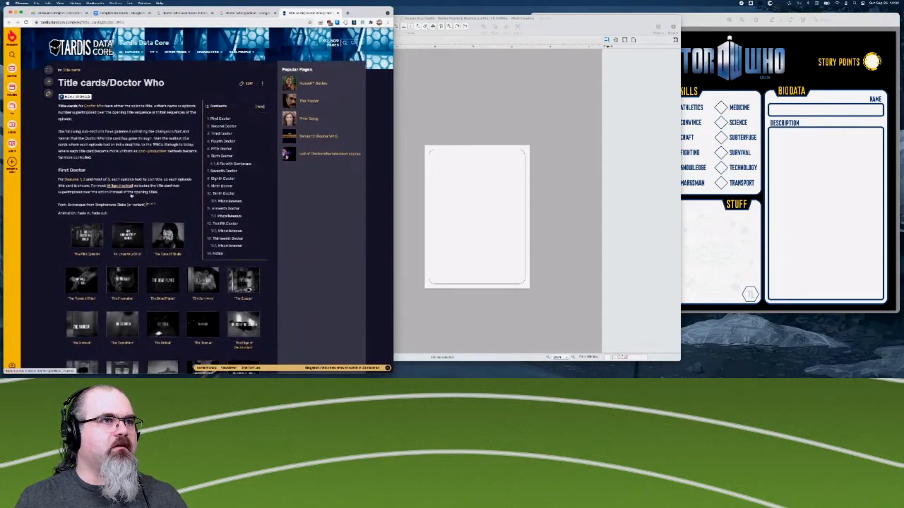
{"action": "scroll", "coordinate": [132, 195], "scroll_direction": "up", "scroll_amount": 1}
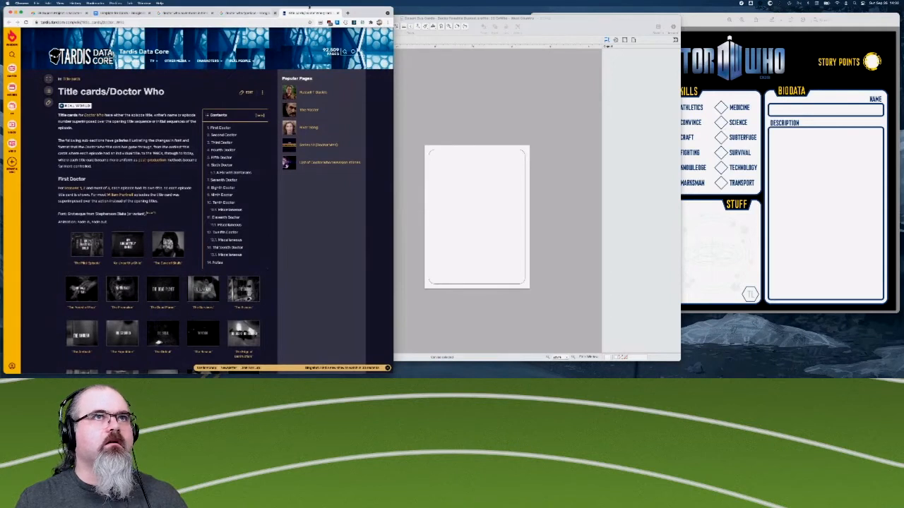
- Return to the "doctor who typeface" results and open the article about the fan who identified every Doctor Who typeface in a new tab
{"action": "left_click", "coordinate": [247, 13]}
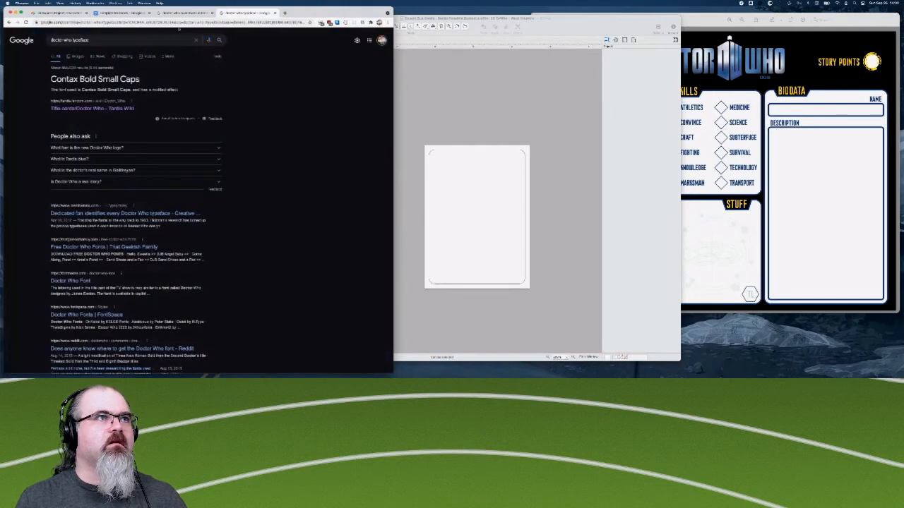
{"action": "left_click", "coordinate": [71, 40]}
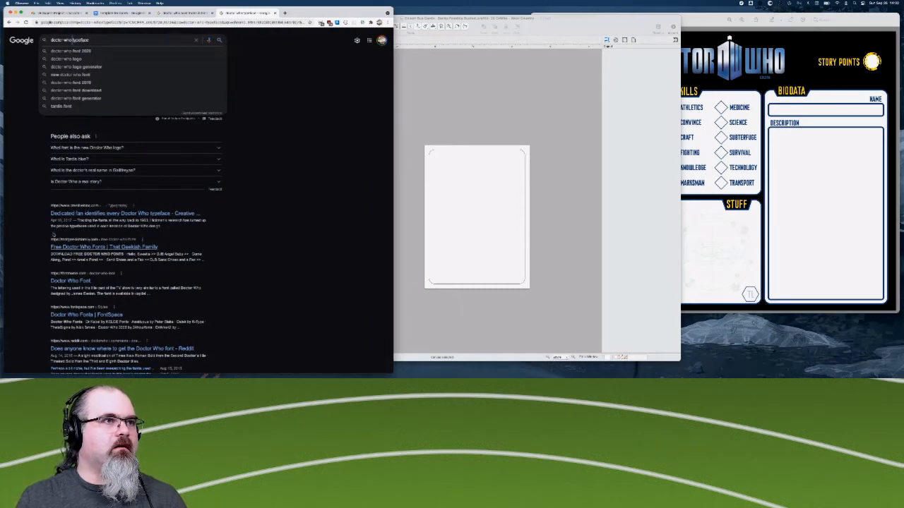
{"action": "left_click", "coordinate": [51, 234]}
{"action": "middle_click", "coordinate": [117, 214]}
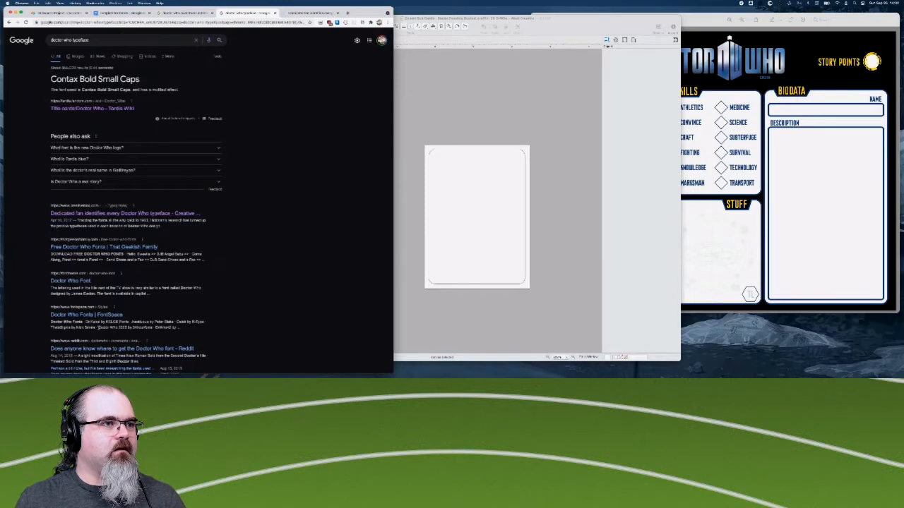
- Search for "doctor who logo typeface" and open the Tardis wiki's Doctor Who logo page from the results
{"action": "left_click", "coordinate": [72, 40]}
{"action": "type", "text": "logo"}
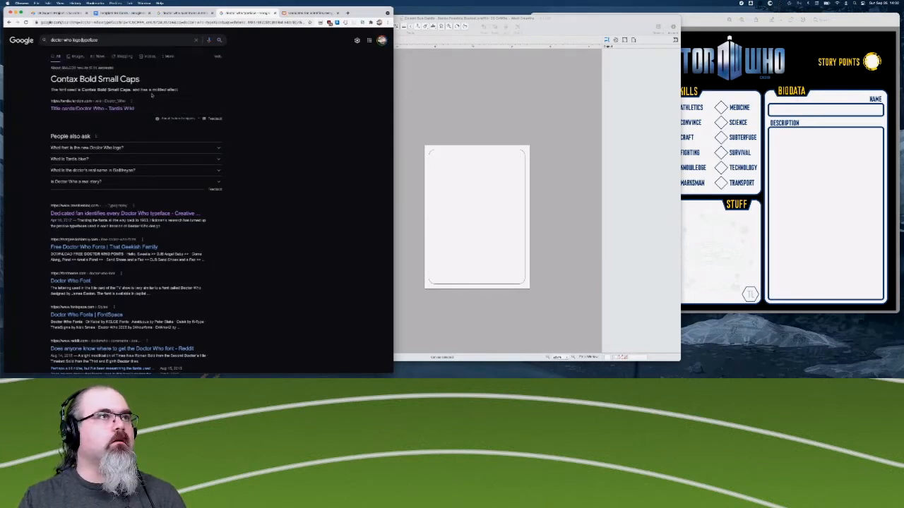
{"action": "key", "text": "Return"}
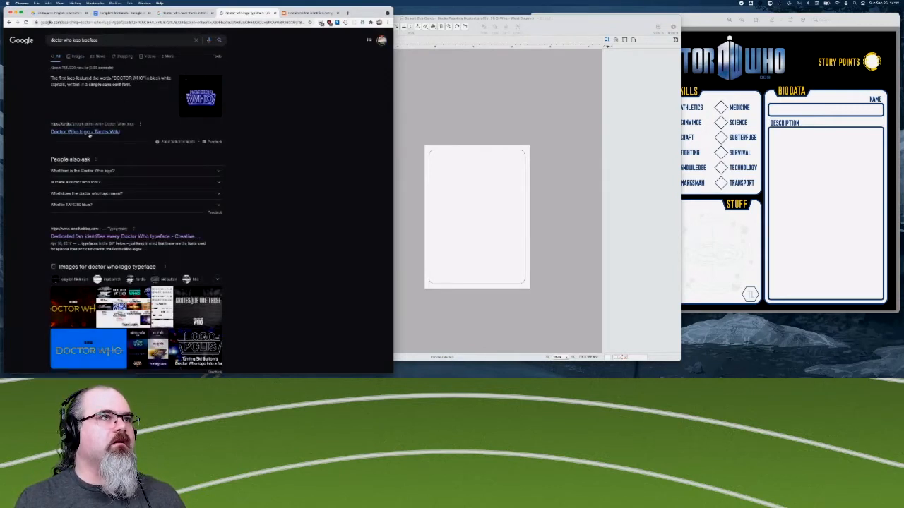
{"action": "left_click", "coordinate": [91, 133], "text": "super"}
{"action": "left_click", "coordinate": [278, 13]}
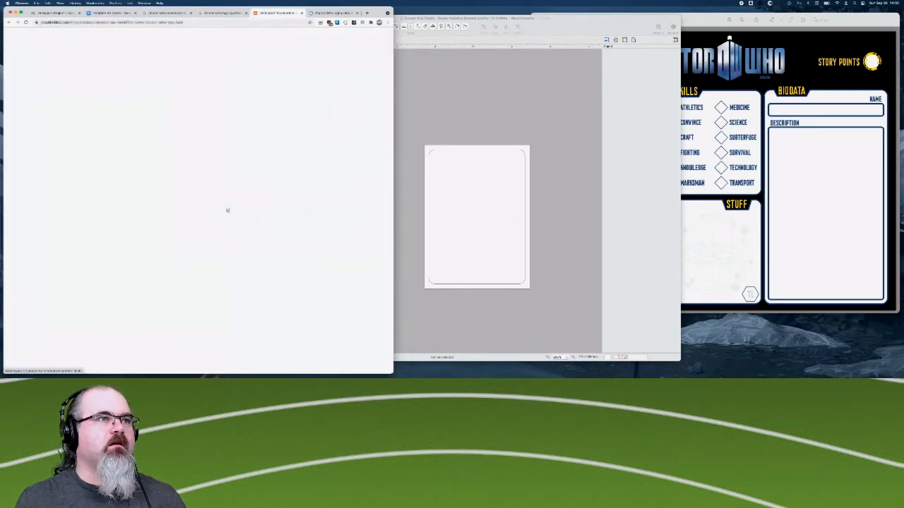
{"action": "key", "text": "ctrl+Tab"}
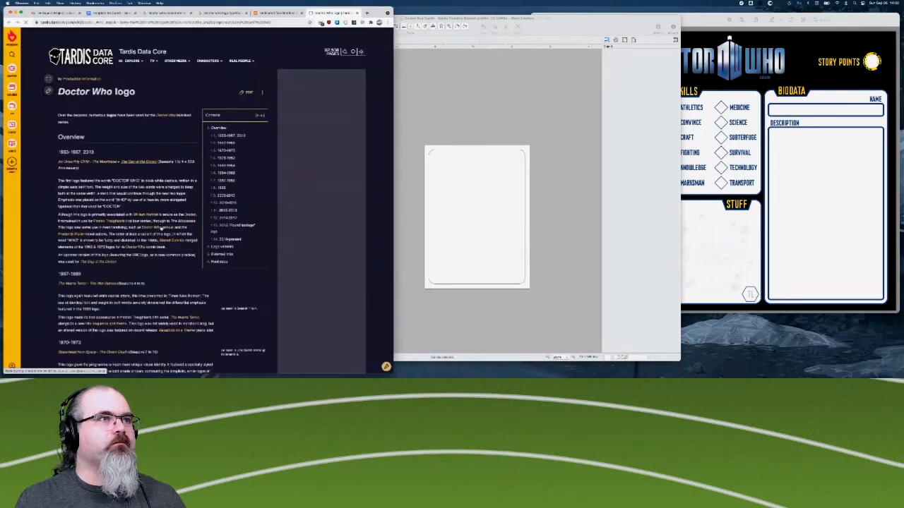
- Examine the wiki's overview of the earliest Doctor Who logos, from 1963 through the 1970–1973 design
{"action": "scroll", "coordinate": [113, 240], "scroll_direction": "down", "scroll_amount": 1}
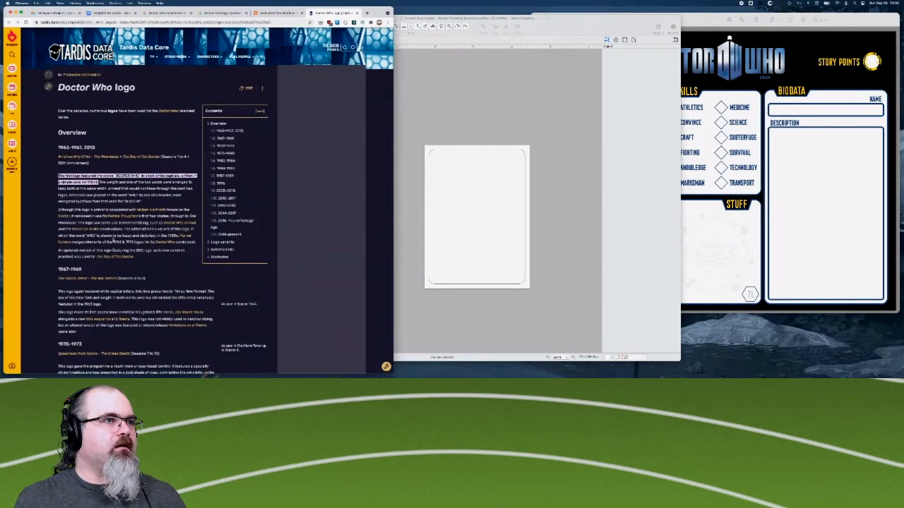
{"action": "left_click", "coordinate": [113, 240]}
{"action": "scroll", "coordinate": [113, 240], "scroll_direction": "down", "scroll_amount": 1}
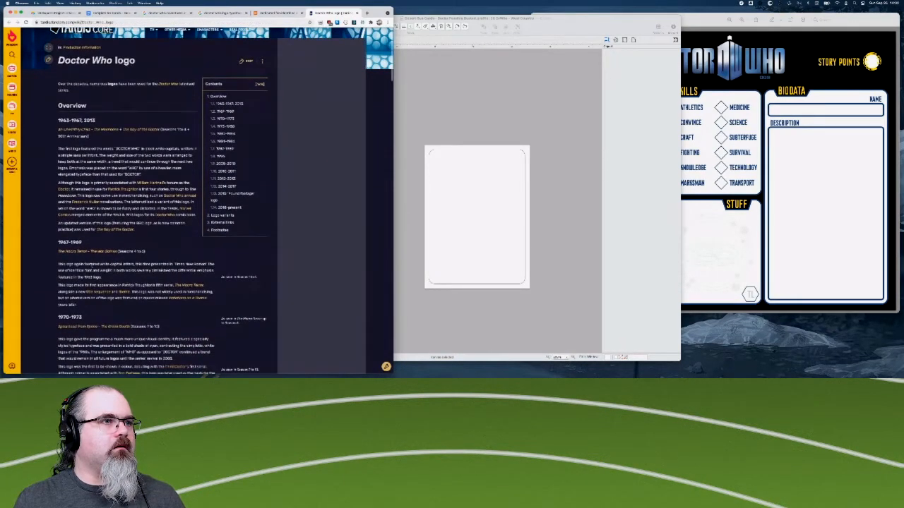
{"action": "scroll", "coordinate": [153, 250], "scroll_direction": "down", "scroll_amount": 1}
{"action": "scroll", "coordinate": [153, 250], "scroll_direction": "down", "scroll_amount": 3}
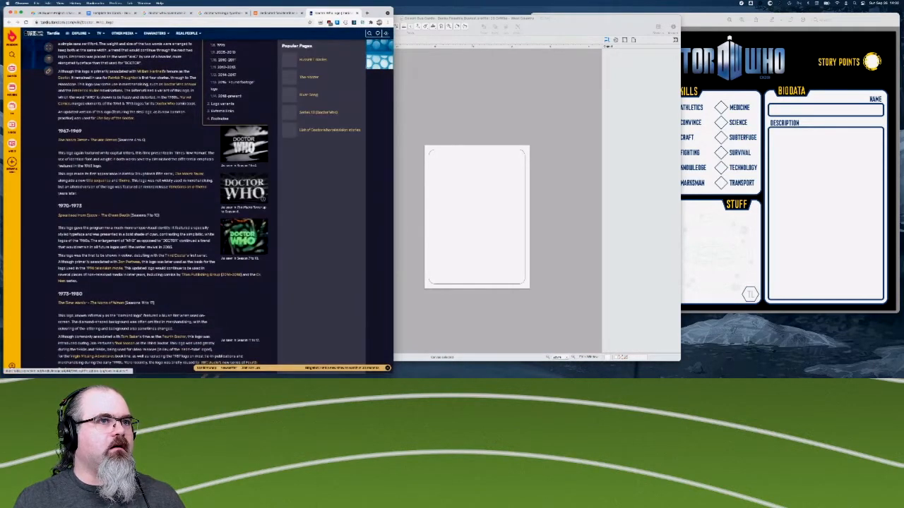
{"action": "scroll", "coordinate": [262, 197], "scroll_direction": "down", "scroll_amount": 1}
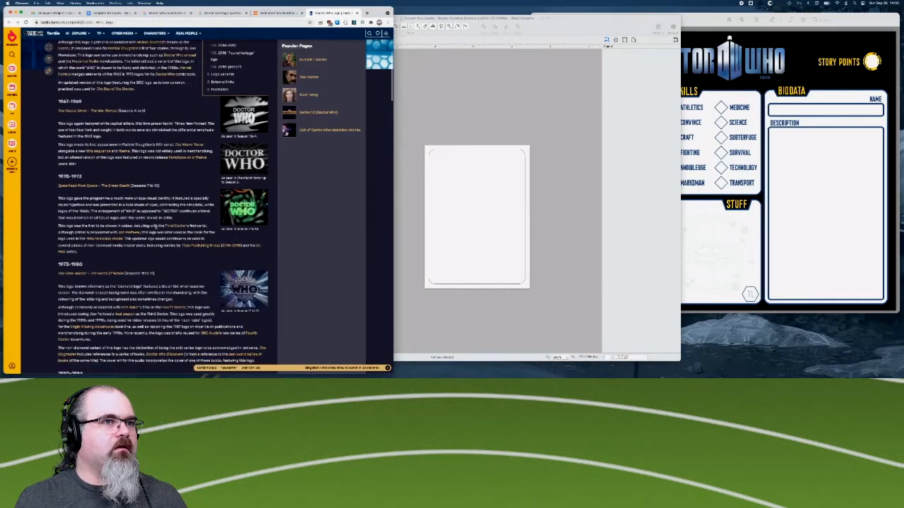
{"action": "scroll", "coordinate": [130, 258], "scroll_direction": "down", "scroll_amount": 1}
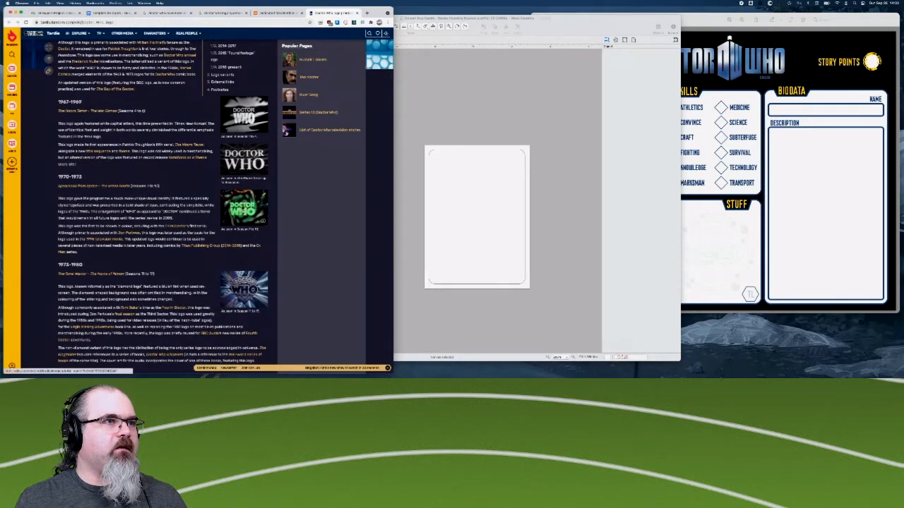
{"action": "scroll", "coordinate": [243, 210], "scroll_direction": "down", "scroll_amount": 1}
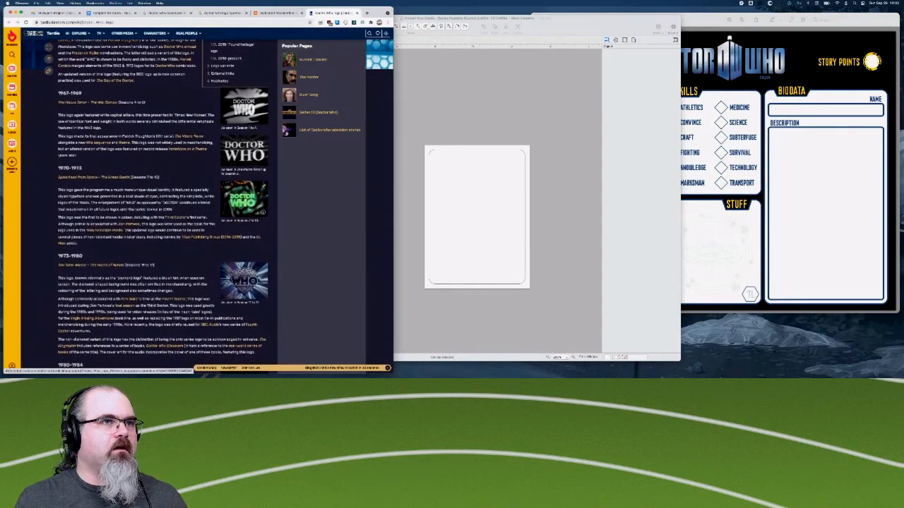
{"action": "scroll", "coordinate": [243, 211], "scroll_direction": "down", "scroll_amount": 5}
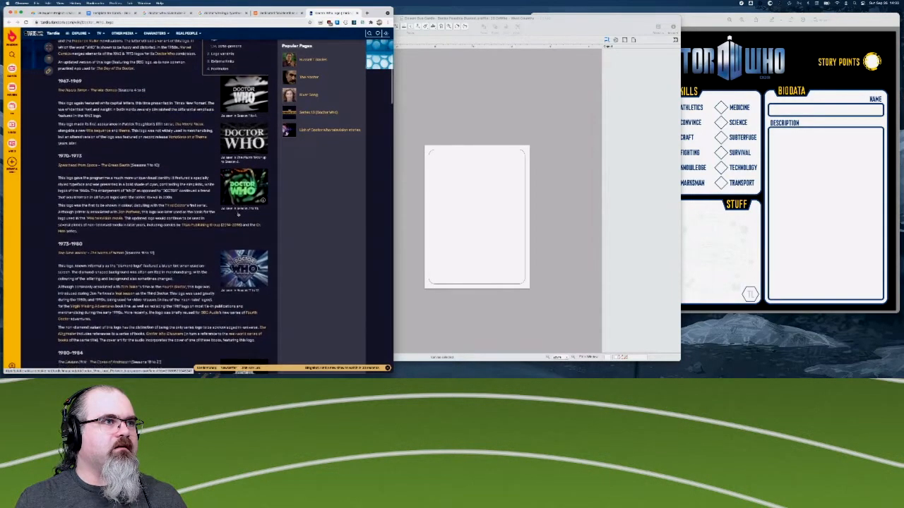
- Examine the logo images and typeface notes from the 1973–1980 diamond logo through the 2005–2010 versions
{"action": "scroll", "coordinate": [243, 210], "scroll_direction": "down", "scroll_amount": 1}
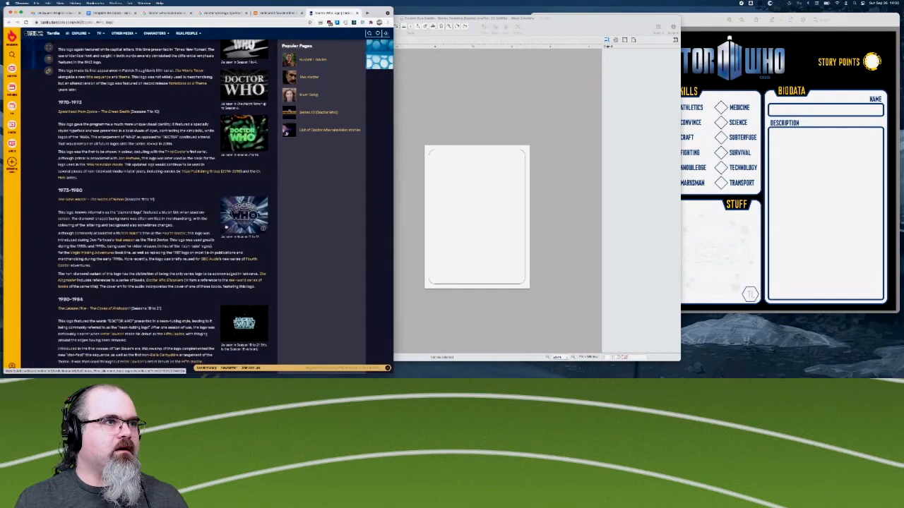
{"action": "scroll", "coordinate": [243, 210], "scroll_direction": "down", "scroll_amount": 1}
{"action": "scroll", "coordinate": [243, 210], "scroll_direction": "down", "scroll_amount": 7}
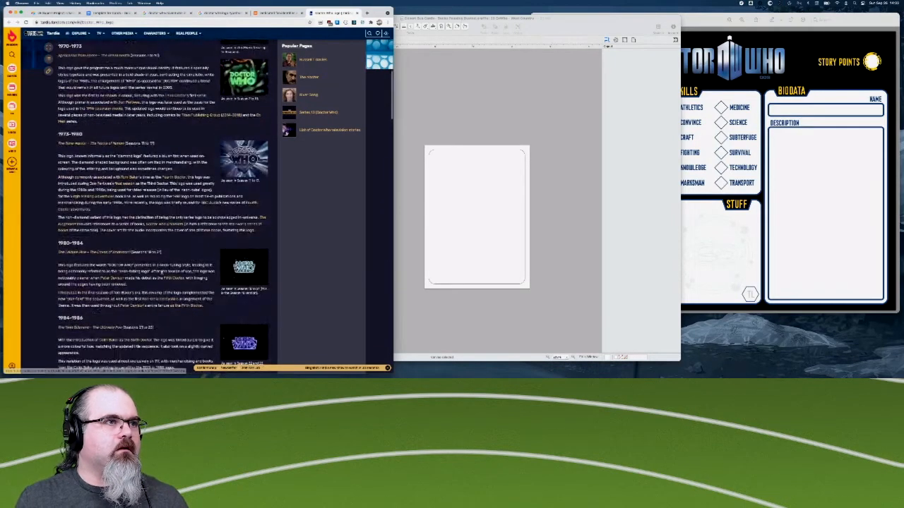
{"action": "scroll", "coordinate": [244, 274], "scroll_direction": "down", "scroll_amount": 13}
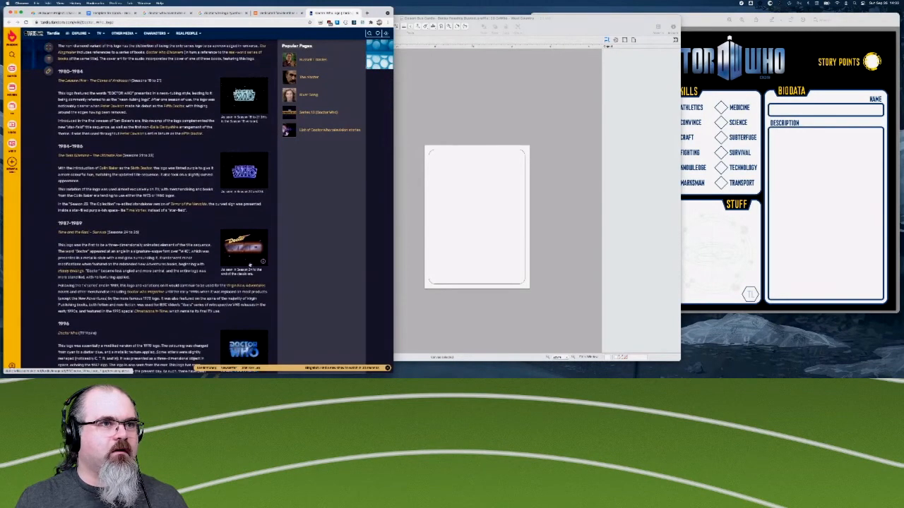
{"action": "scroll", "coordinate": [241, 260], "scroll_direction": "down", "scroll_amount": 6}
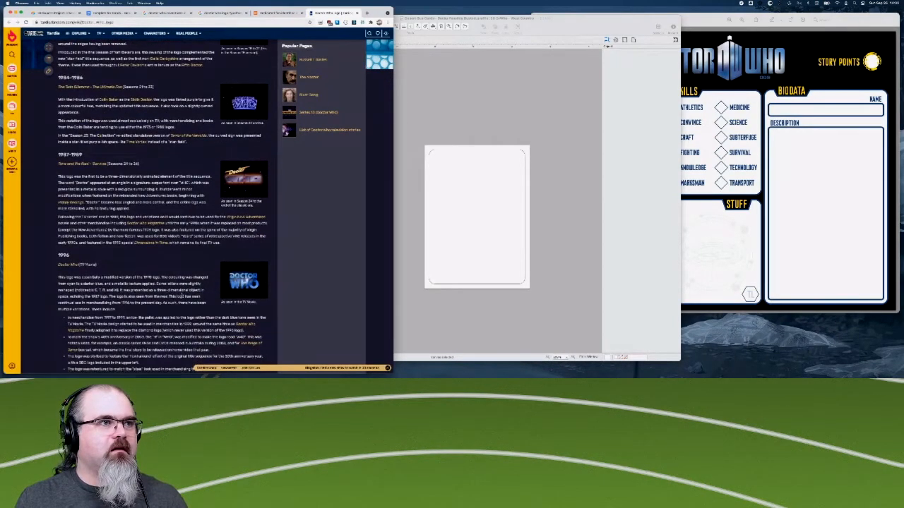
{"action": "scroll", "coordinate": [262, 294], "scroll_direction": "down", "scroll_amount": 17}
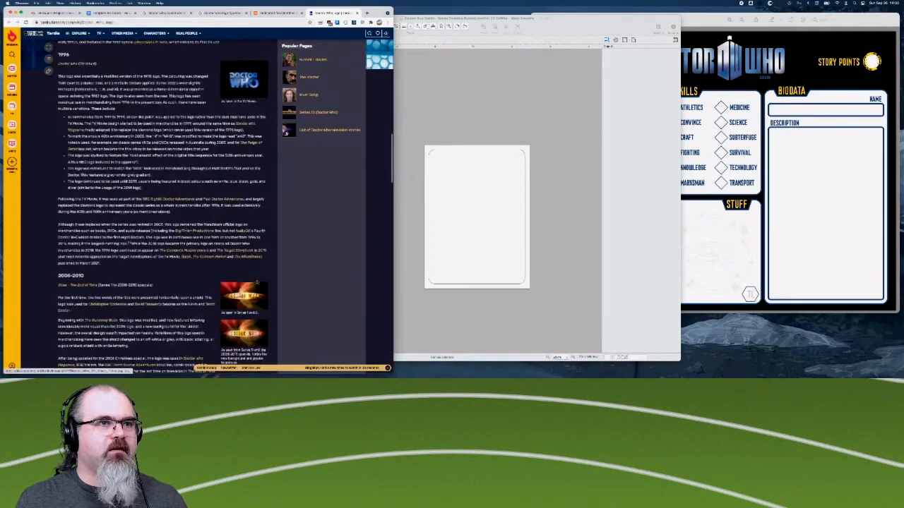
{"action": "scroll", "coordinate": [263, 297], "scroll_direction": "down", "scroll_amount": 3}
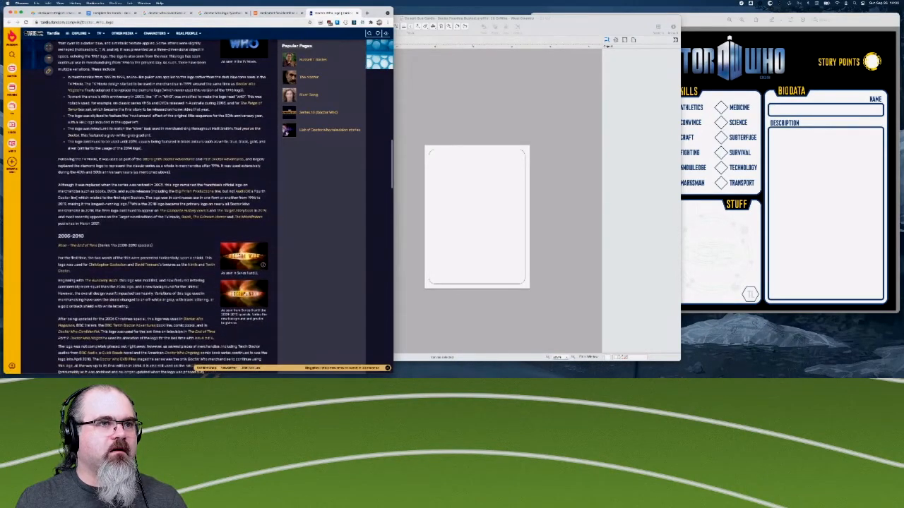
{"action": "scroll", "coordinate": [263, 298], "scroll_direction": "down", "scroll_amount": 1}
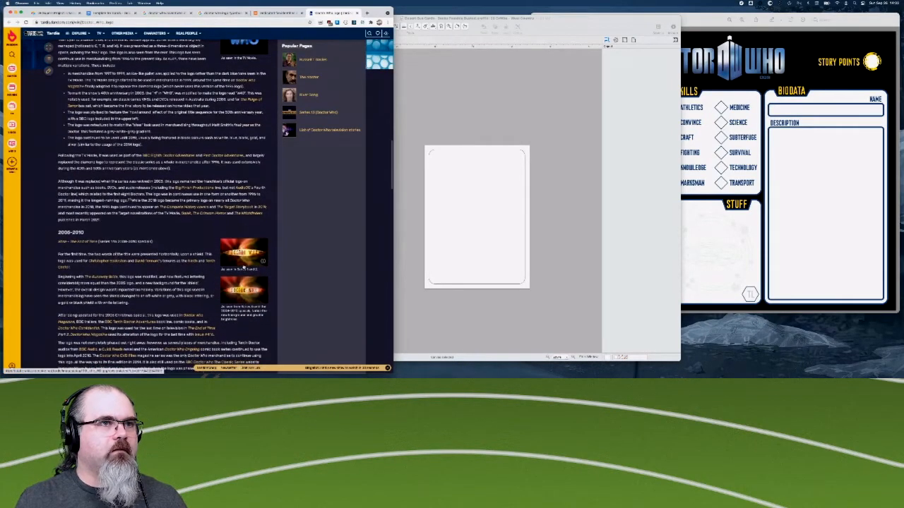
{"action": "scroll", "coordinate": [249, 302], "scroll_direction": "down", "scroll_amount": 2}
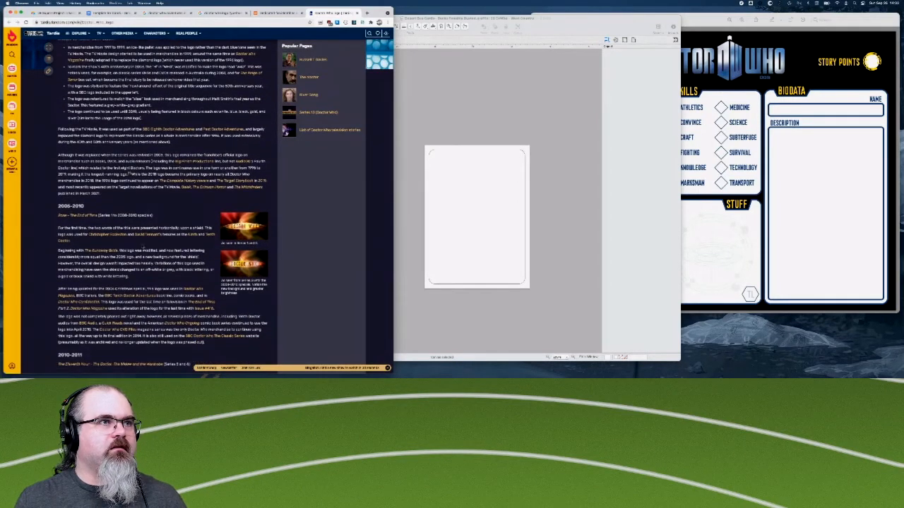
{"action": "scroll", "coordinate": [244, 233], "scroll_direction": "down", "scroll_amount": 5}
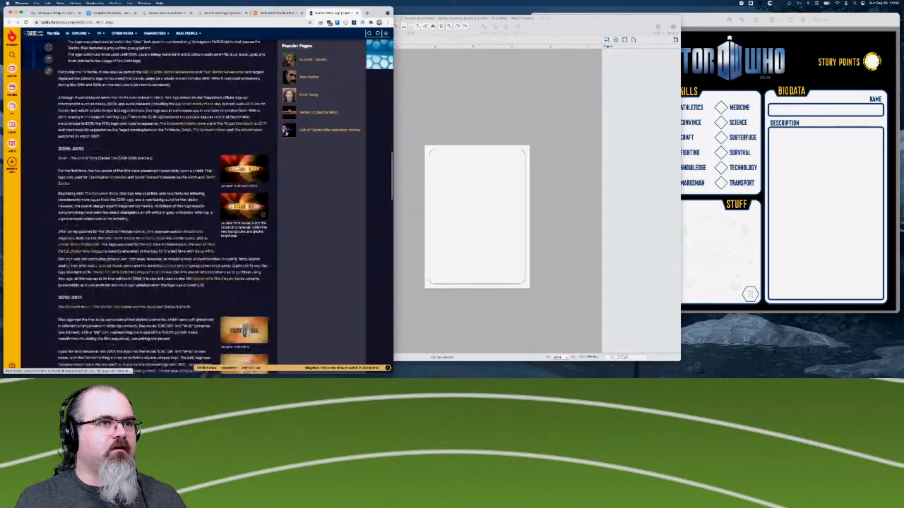
- Enlarge the page and examine the 2010–2011 and 2012–2013 logo sections with their Series 5 to 7 images
{"action": "scroll", "coordinate": [162, 334], "scroll_direction": "down", "scroll_amount": 5}
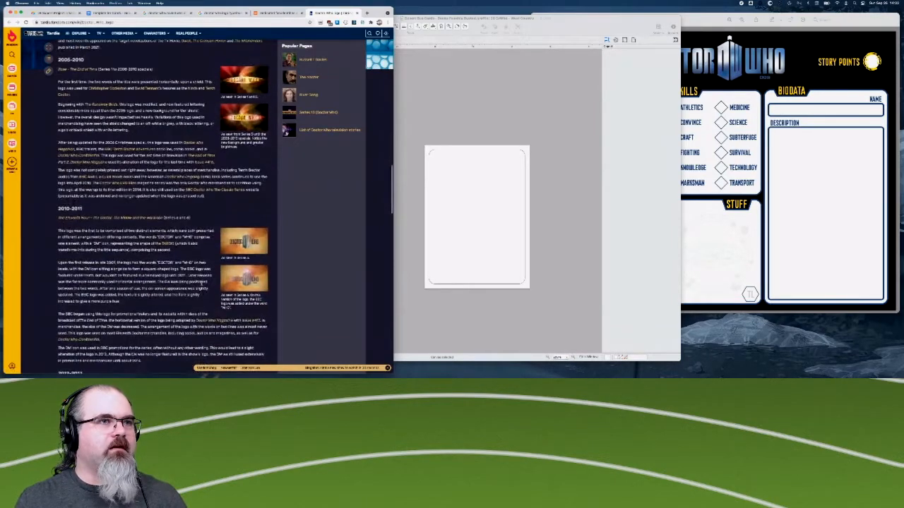
{"action": "scroll", "coordinate": [201, 283], "scroll_direction": "up", "scroll_amount": 4}
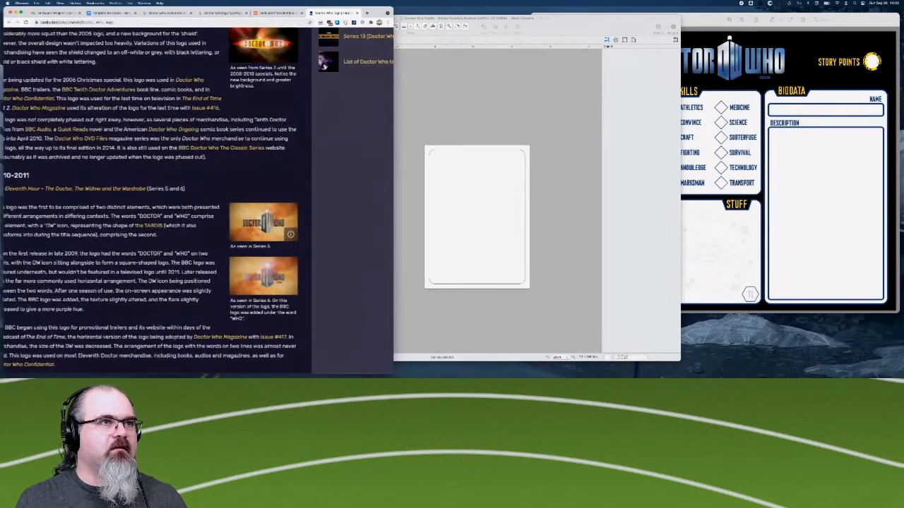
{"action": "scroll", "coordinate": [260, 226], "scroll_direction": "down", "scroll_amount": 2}
{"action": "scroll", "coordinate": [259, 227], "scroll_direction": "left", "scroll_amount": 1}
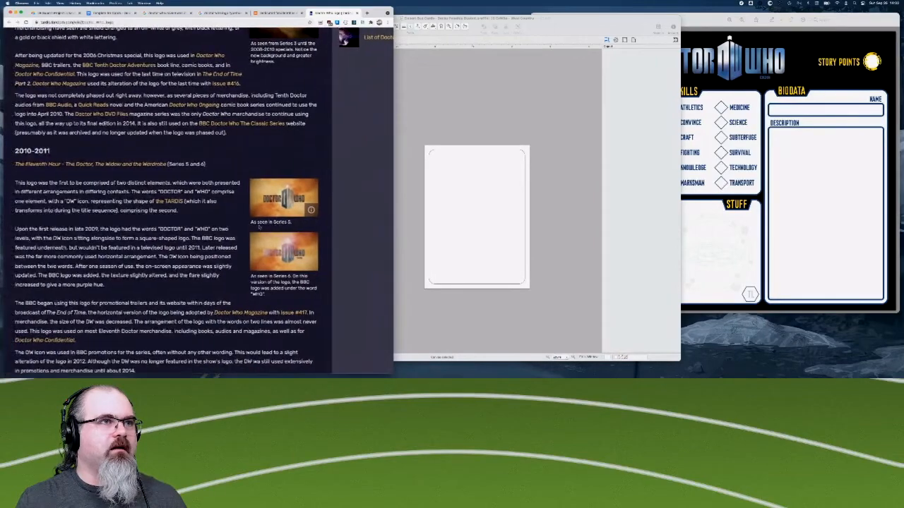
{"action": "scroll", "coordinate": [260, 227], "scroll_direction": "left", "scroll_amount": 1}
{"action": "scroll", "coordinate": [243, 254], "scroll_direction": "down", "scroll_amount": 2}
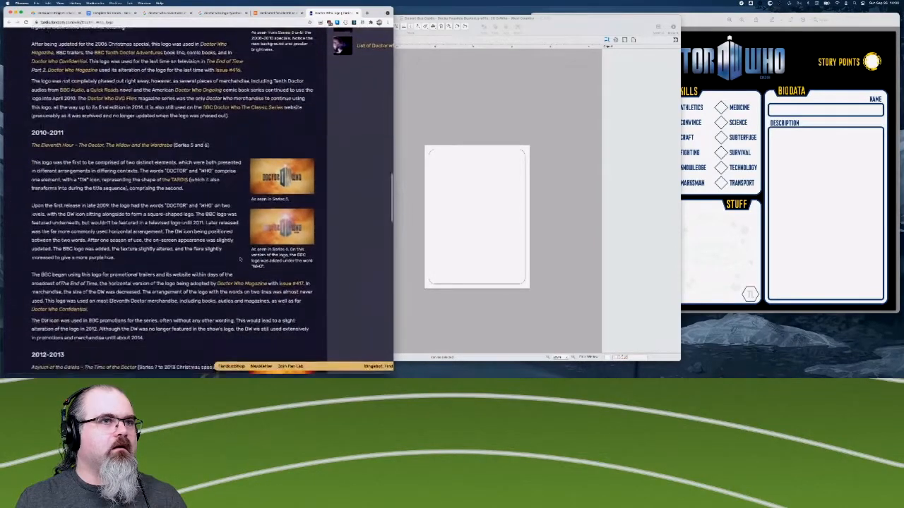
{"action": "scroll", "coordinate": [240, 259], "scroll_direction": "down", "scroll_amount": 5}
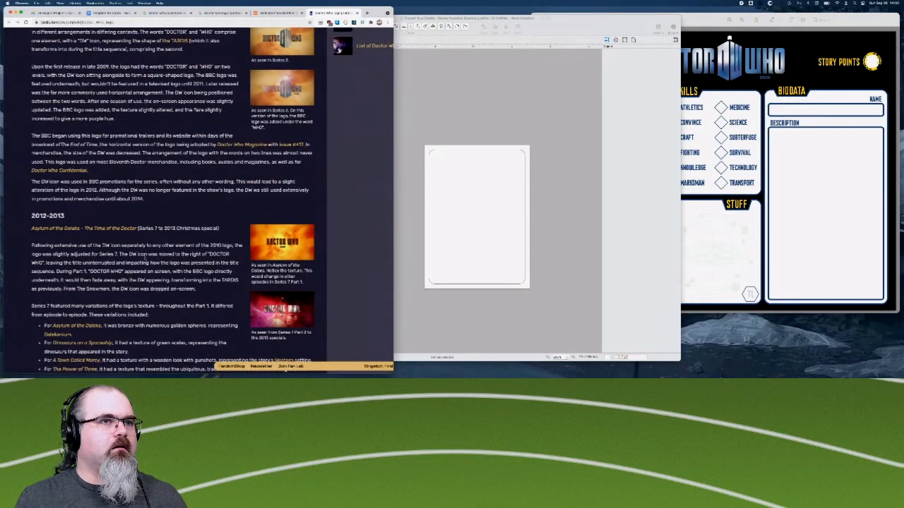
{"action": "scroll", "coordinate": [282, 262], "scroll_direction": "down", "scroll_amount": 2}
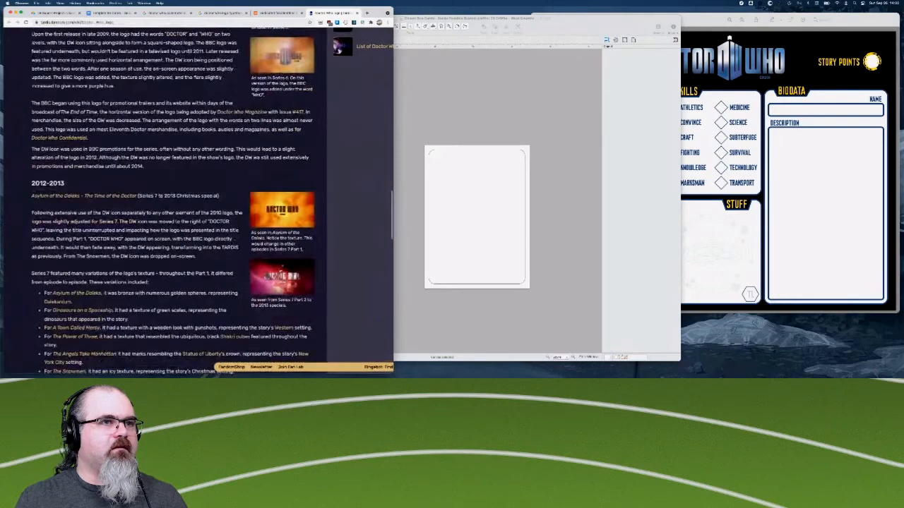
- Examine the Series 7 texture variations and the 2014–2017, 2015 "Found footage" and 2018–present logo sections
{"action": "scroll", "coordinate": [283, 263], "scroll_direction": "down", "scroll_amount": 5}
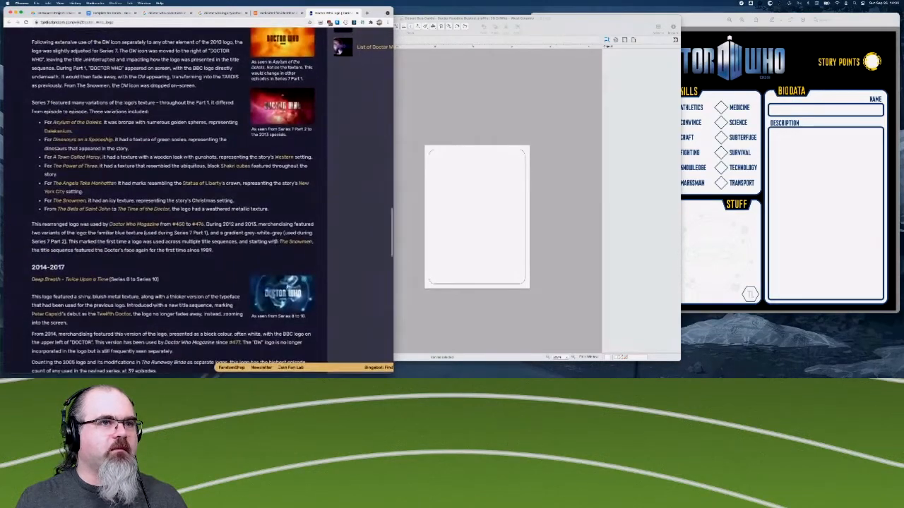
{"action": "scroll", "coordinate": [281, 287], "scroll_direction": "down", "scroll_amount": 3}
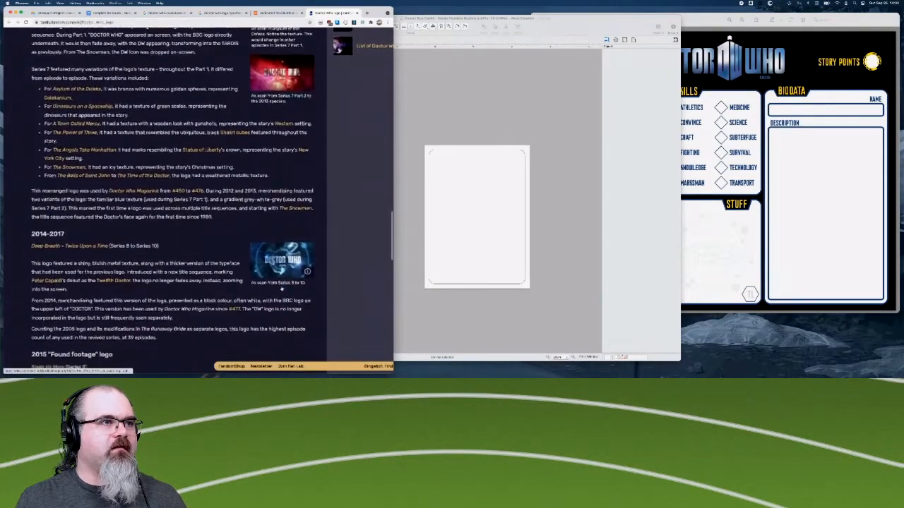
{"action": "scroll", "coordinate": [282, 287], "scroll_direction": "down", "scroll_amount": 4}
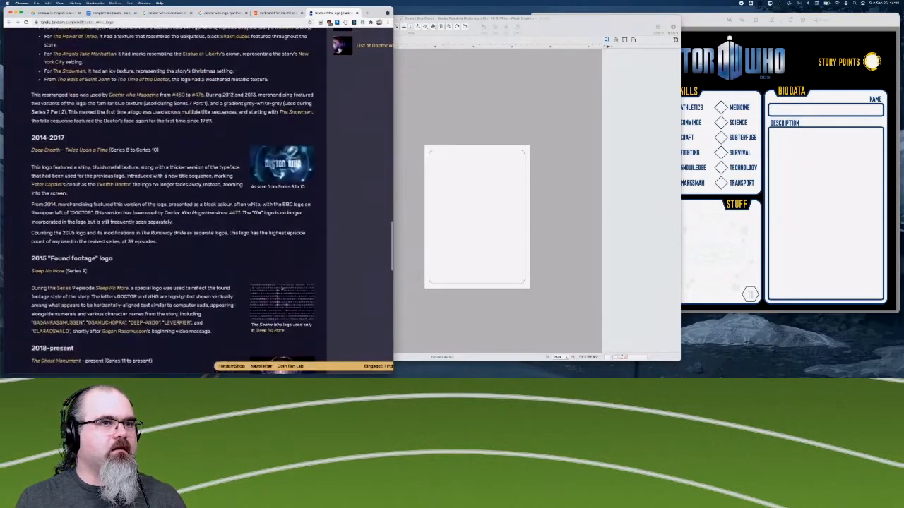
{"action": "scroll", "coordinate": [281, 290], "scroll_direction": "down", "scroll_amount": 2}
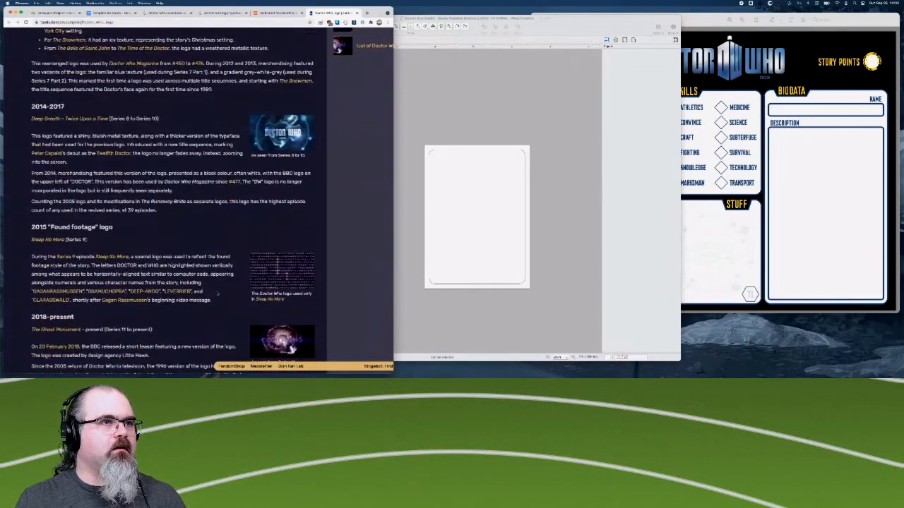
{"action": "scroll", "coordinate": [218, 295], "scroll_direction": "down", "scroll_amount": 3}
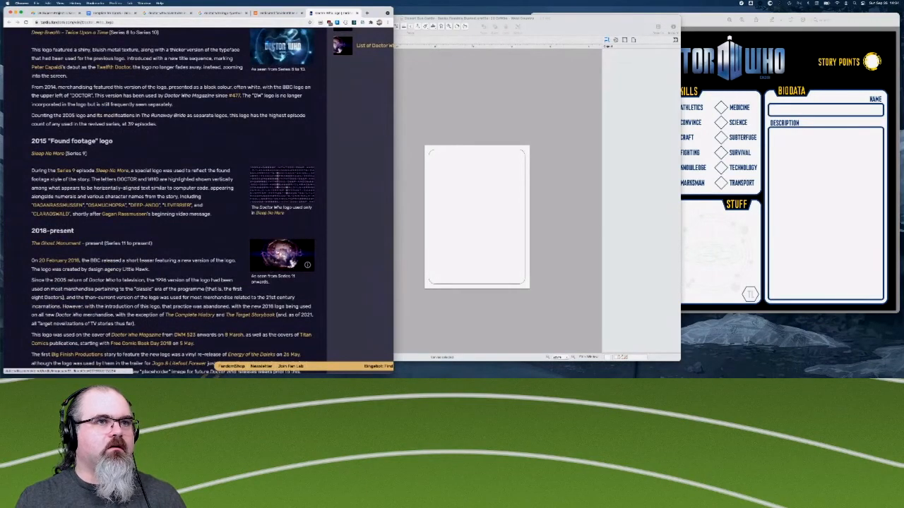
{"action": "scroll", "coordinate": [277, 252], "scroll_direction": "up", "scroll_amount": 5}
{"action": "scroll", "coordinate": [277, 252], "scroll_direction": "down", "scroll_amount": 6}
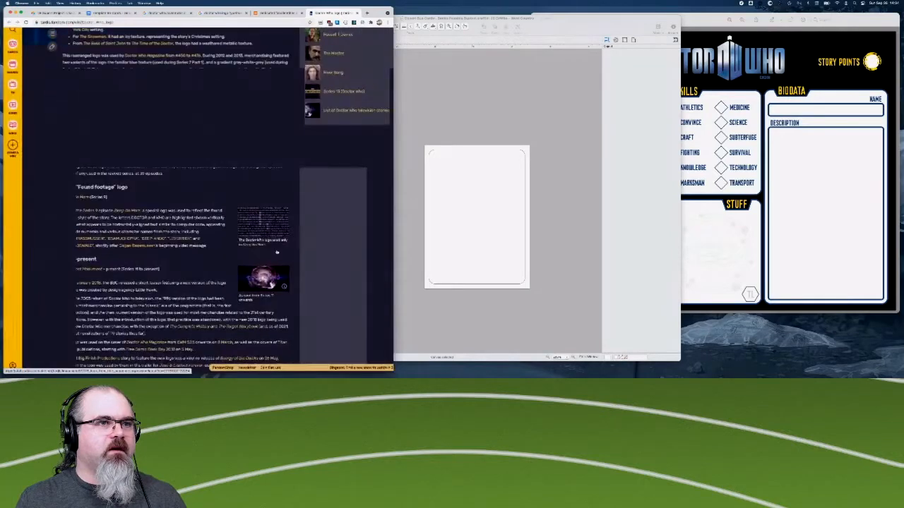
- Examine the 2018–present logo section and the gallery of logo variants below it
{"action": "scroll", "coordinate": [277, 252], "scroll_direction": "down", "scroll_amount": 5}
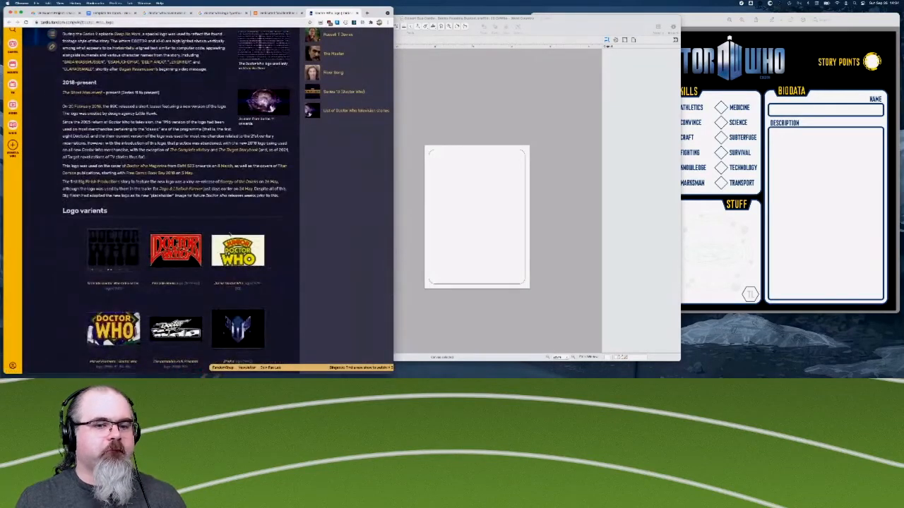
{"action": "scroll", "coordinate": [144, 219], "scroll_direction": "down", "scroll_amount": 2}
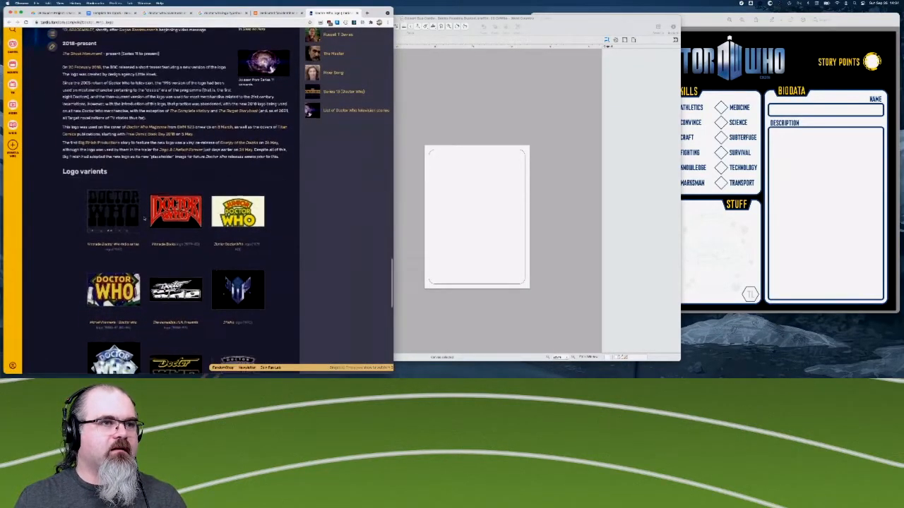
{"action": "scroll", "coordinate": [144, 219], "scroll_direction": "down", "scroll_amount": 5}
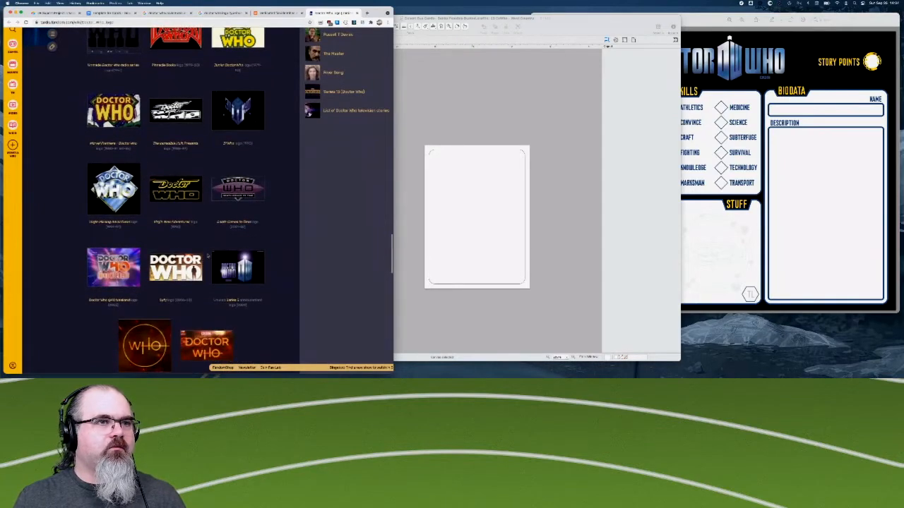
- Go back to the 2010–2011 logo section and inspect the Series 5 and Series 6 logo images up close
{"action": "scroll", "coordinate": [208, 257], "scroll_direction": "up", "scroll_amount": 15}
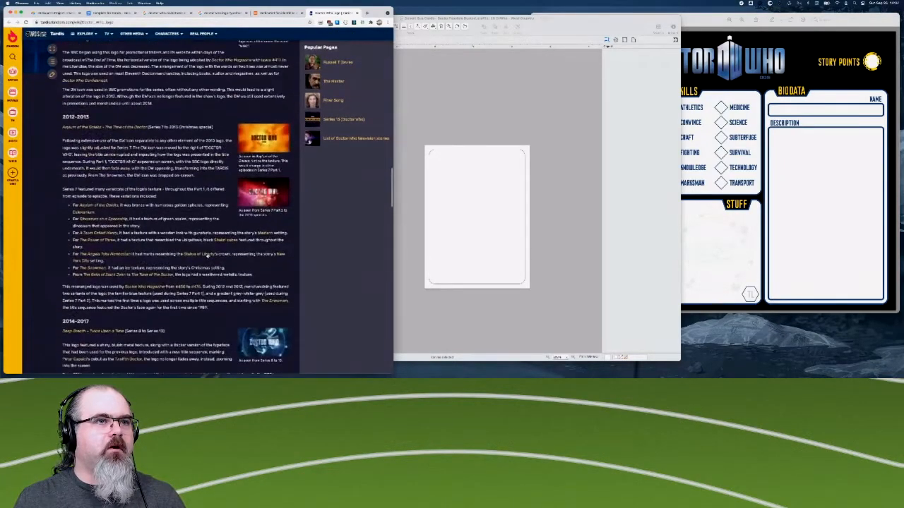
{"action": "scroll", "coordinate": [207, 257], "scroll_direction": "down", "scroll_amount": 2}
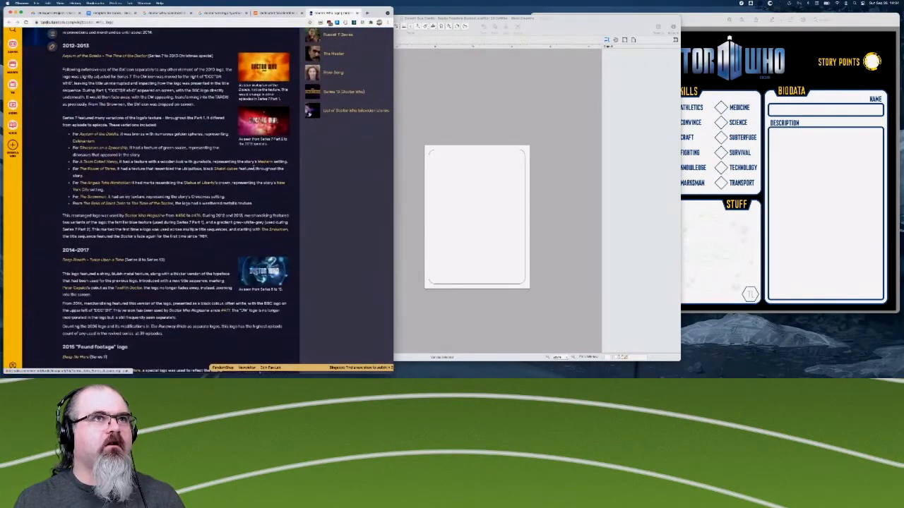
{"action": "scroll", "coordinate": [254, 168], "scroll_direction": "up", "scroll_amount": 6}
{"action": "scroll", "coordinate": [255, 168], "scroll_direction": "up", "scroll_amount": 3}
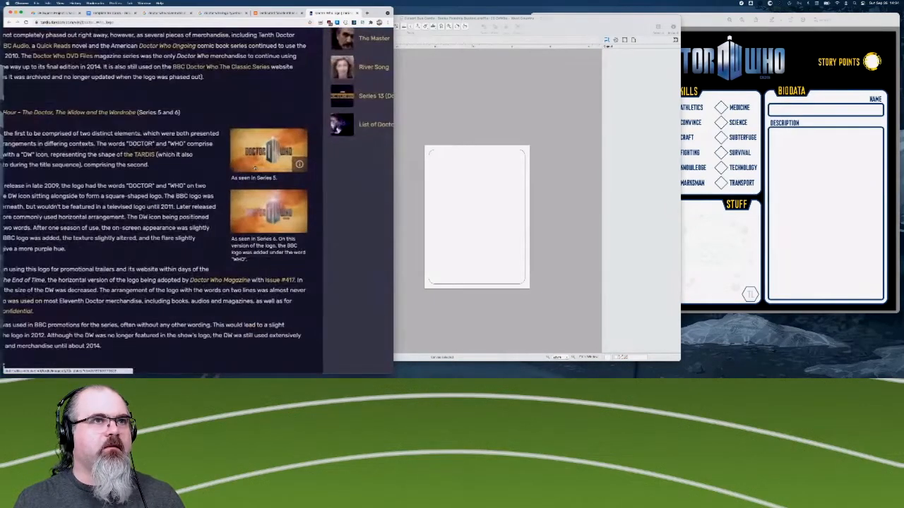
{"action": "scroll", "coordinate": [255, 168], "scroll_direction": "up", "scroll_amount": 2}
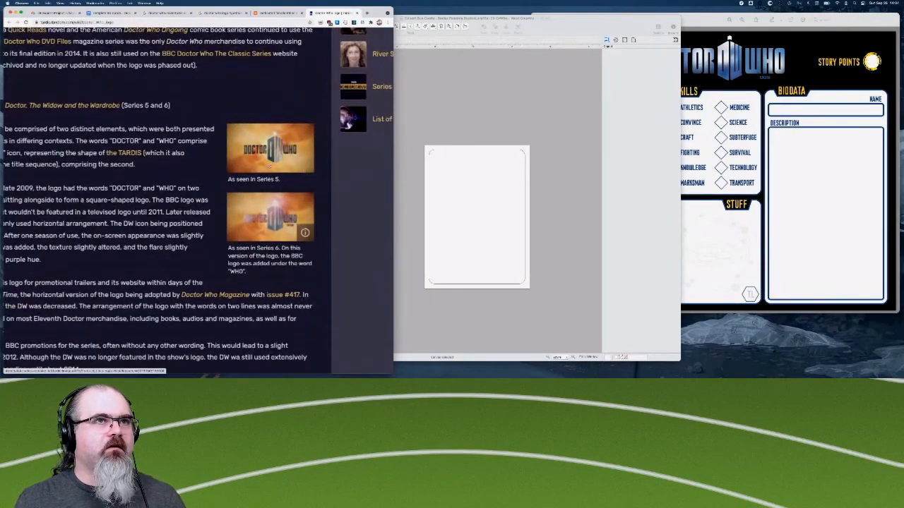
{"action": "scroll", "coordinate": [248, 240], "scroll_direction": "down", "scroll_amount": 2}
{"action": "scroll", "coordinate": [248, 239], "scroll_direction": "down", "scroll_amount": 2}
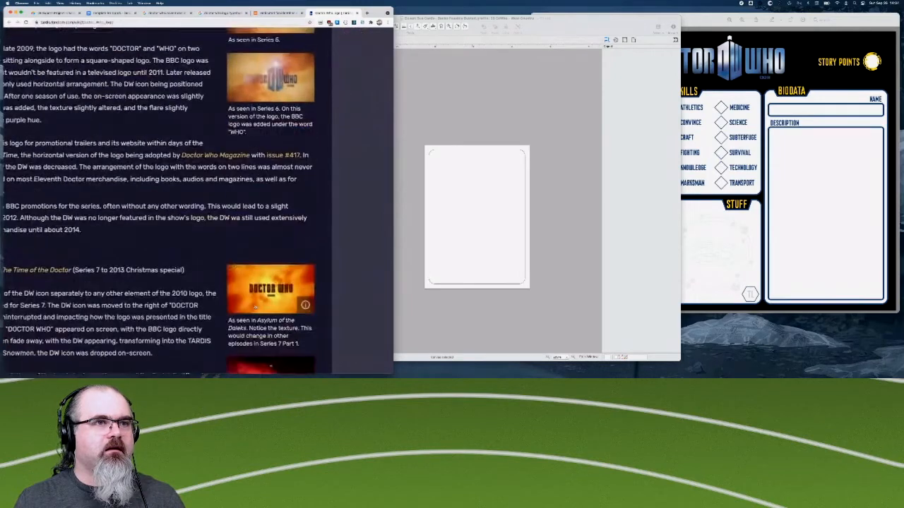
- Compare the enlarged Series 7 logo images with the 2010–2011 ones, and reread both sections at normal page size
{"action": "scroll", "coordinate": [254, 282], "scroll_direction": "up", "scroll_amount": 1}
{"action": "scroll", "coordinate": [253, 282], "scroll_direction": "right", "scroll_amount": 1}
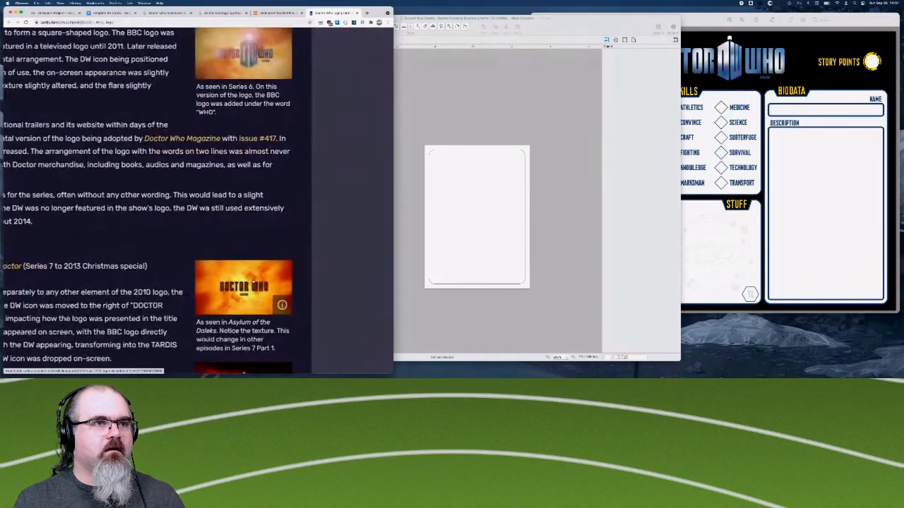
{"action": "scroll", "coordinate": [254, 282], "scroll_direction": "up", "scroll_amount": 1}
{"action": "scroll", "coordinate": [254, 282], "scroll_direction": "down", "scroll_amount": 1}
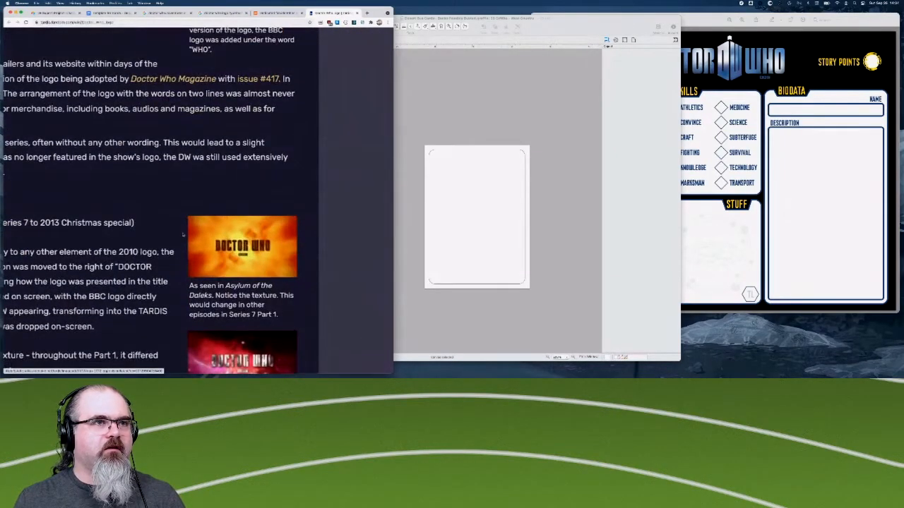
{"action": "scroll", "coordinate": [185, 236], "scroll_direction": "down", "scroll_amount": 5}
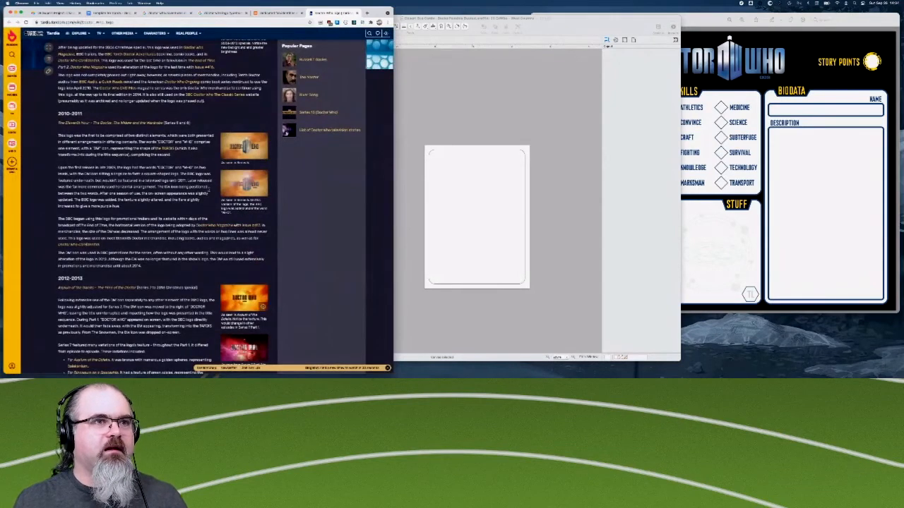
{"action": "scroll", "coordinate": [182, 239], "scroll_direction": "down", "scroll_amount": 1}
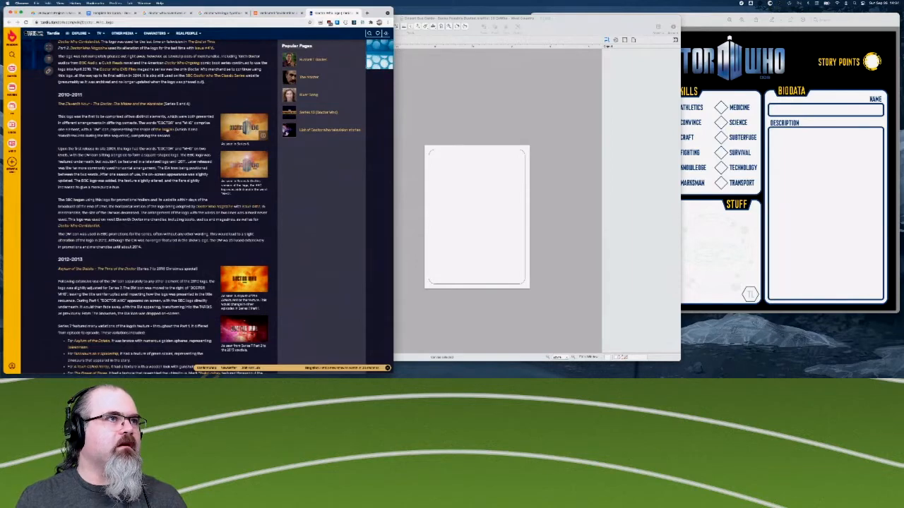
{"action": "scroll", "coordinate": [170, 155], "scroll_direction": "up", "scroll_amount": 2}
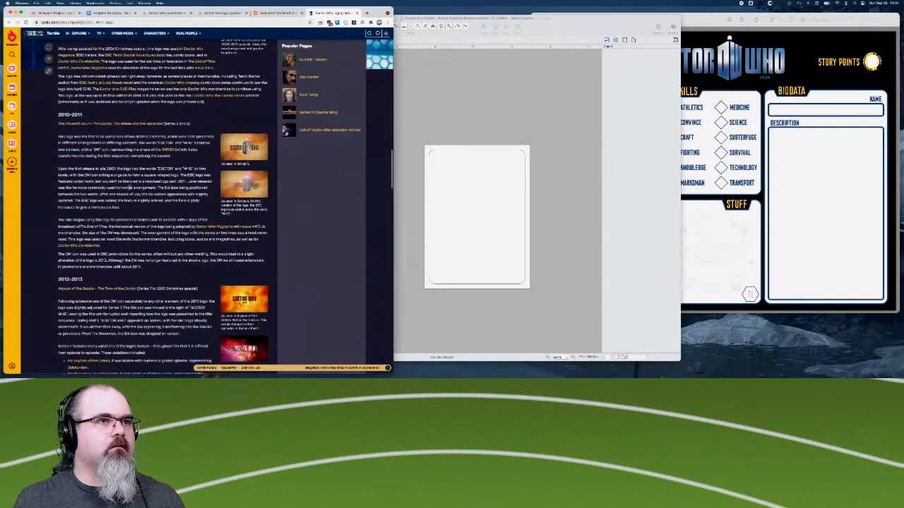
- Switch to the Creative Bloq article on Doctor Who typefaces and look through its text and embedded tweets for font names
{"action": "key", "text": "ctrl+shift+Tab"}
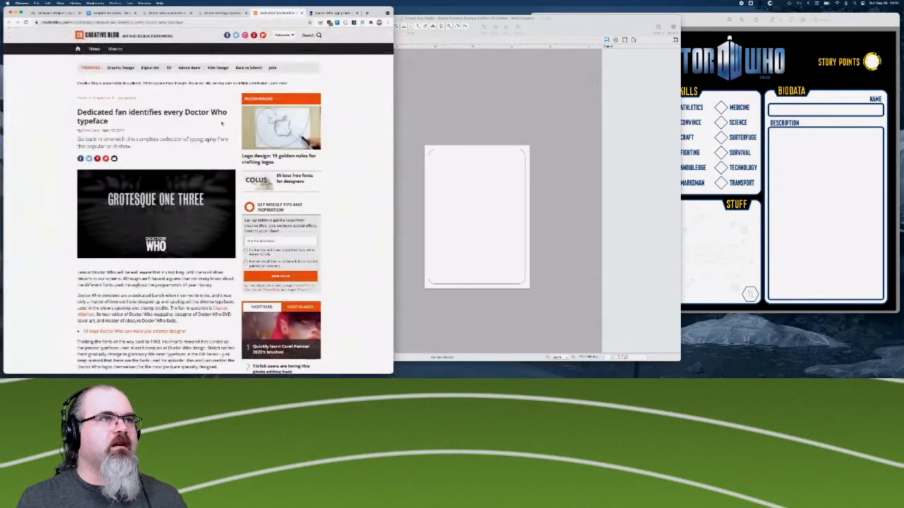
{"action": "scroll", "coordinate": [192, 196], "scroll_direction": "down", "scroll_amount": 5}
{"action": "scroll", "coordinate": [192, 196], "scroll_direction": "down", "scroll_amount": 3}
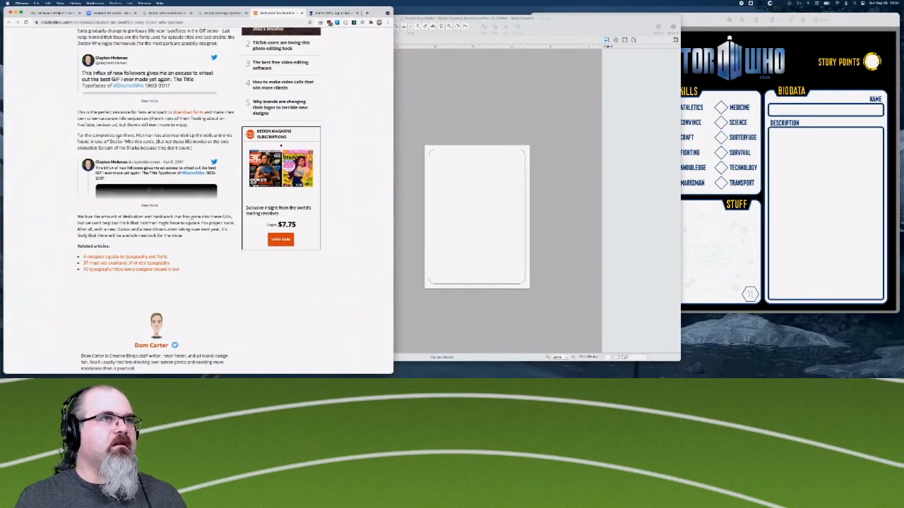
{"action": "scroll", "coordinate": [144, 103], "scroll_direction": "up", "scroll_amount": 3}
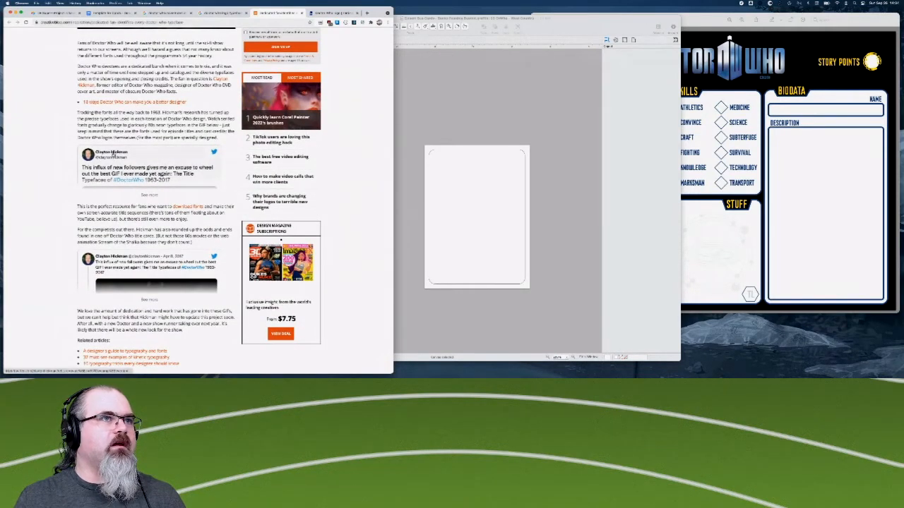
{"action": "scroll", "coordinate": [144, 151], "scroll_direction": "up", "scroll_amount": 3}
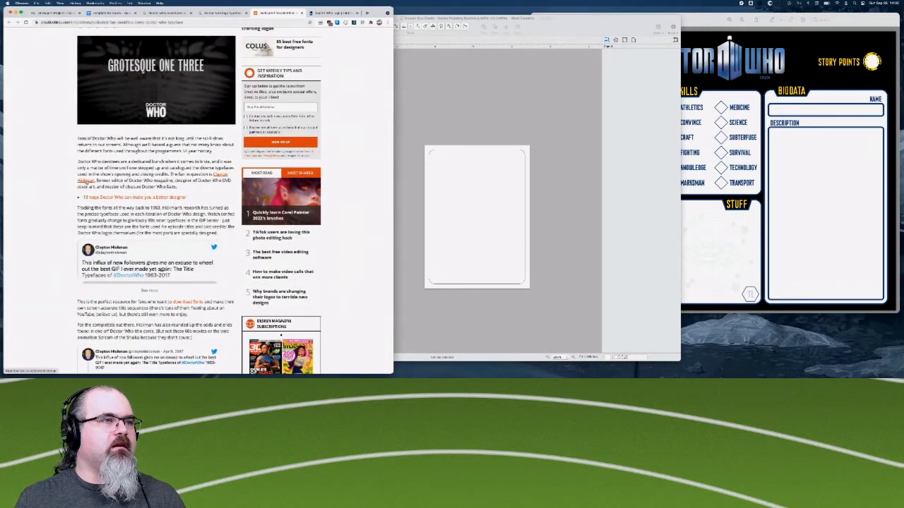
{"action": "scroll", "coordinate": [200, 201], "scroll_direction": "down", "scroll_amount": 2}
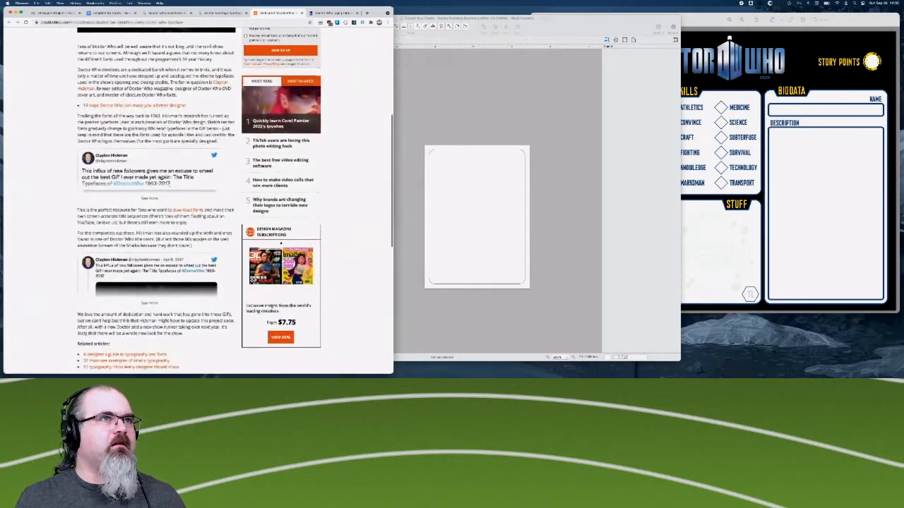
{"action": "scroll", "coordinate": [178, 220], "scroll_direction": "down", "scroll_amount": 3}
{"action": "scroll", "coordinate": [144, 272], "scroll_direction": "down", "scroll_amount": 4}
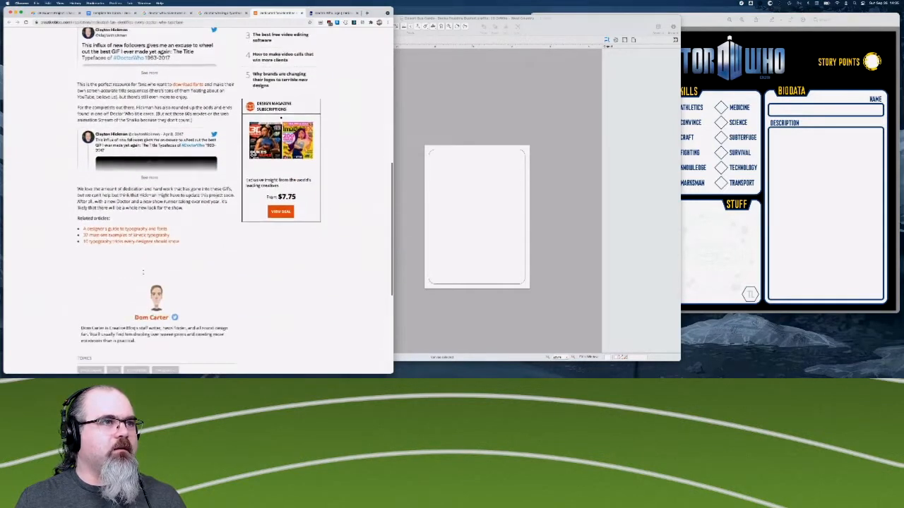
- Expand the article's first embedded tweet about the 1963–2017 title typefaces and open the rest of the second one
{"action": "scroll", "coordinate": [145, 274], "scroll_direction": "up", "scroll_amount": 5}
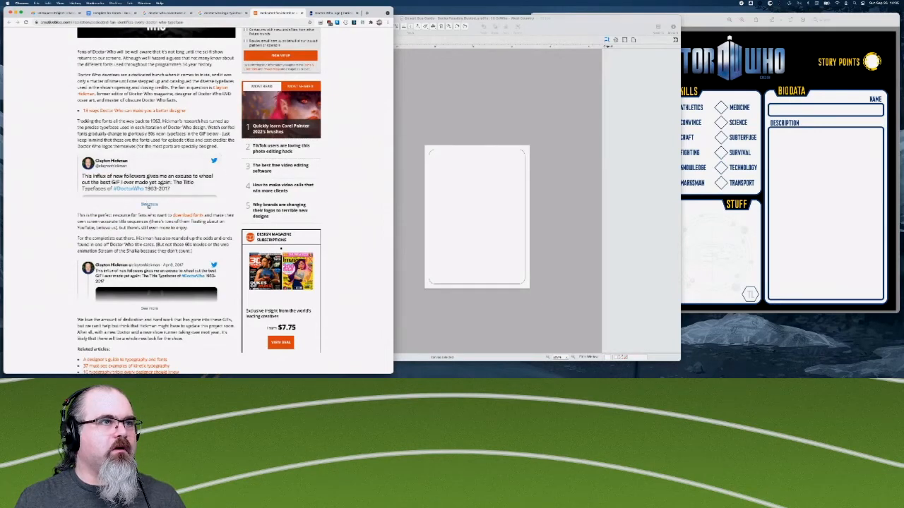
{"action": "scroll", "coordinate": [118, 287], "scroll_direction": "down", "scroll_amount": 4}
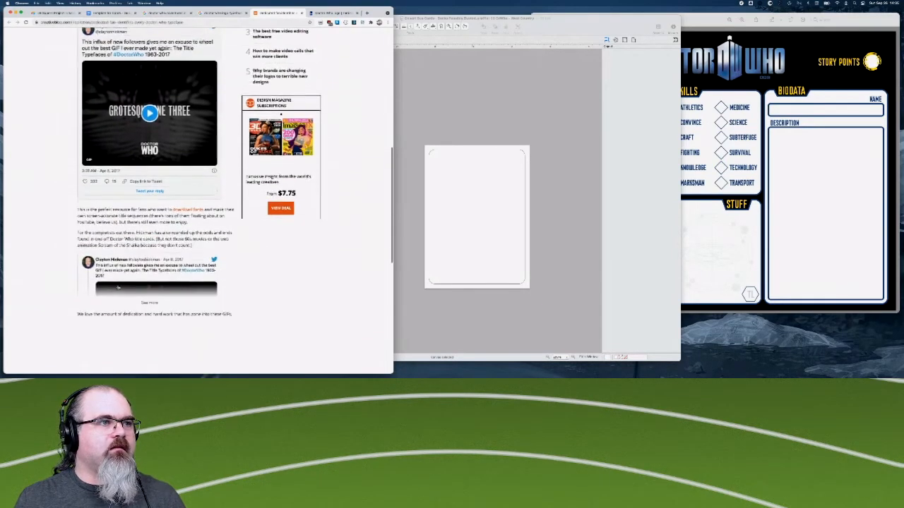
{"action": "scroll", "coordinate": [150, 293], "scroll_direction": "up", "scroll_amount": 3}
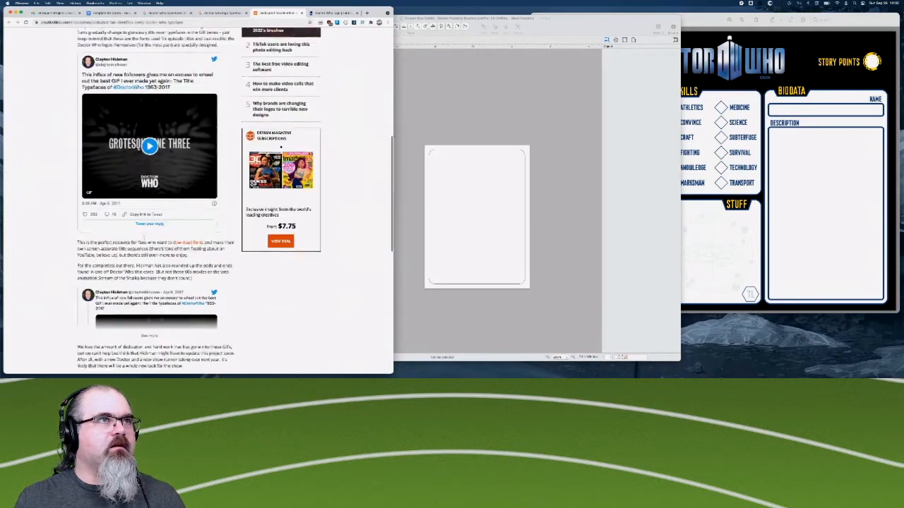
{"action": "scroll", "coordinate": [151, 293], "scroll_direction": "down", "scroll_amount": 3}
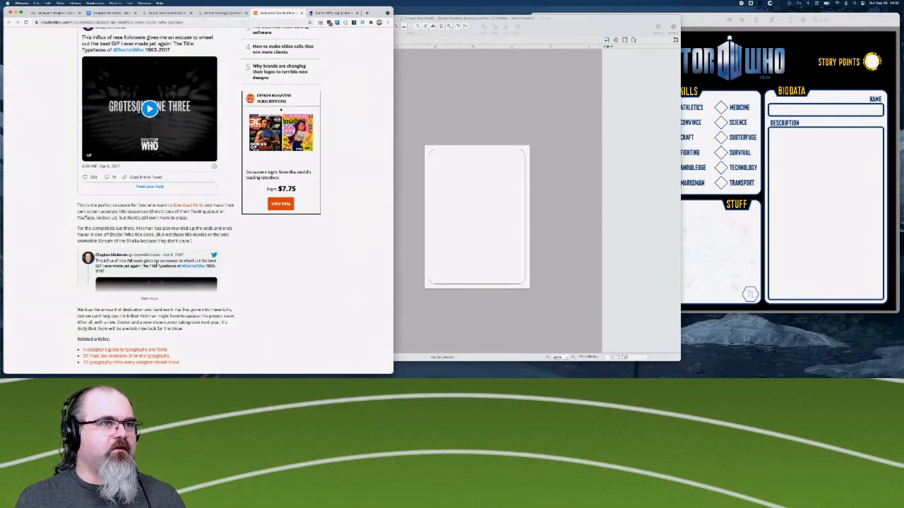
{"action": "left_click", "coordinate": [151, 300]}
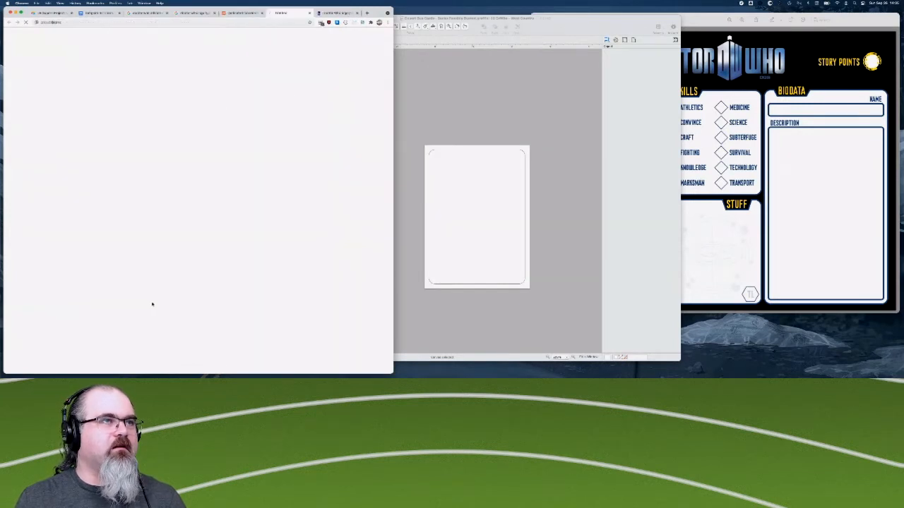
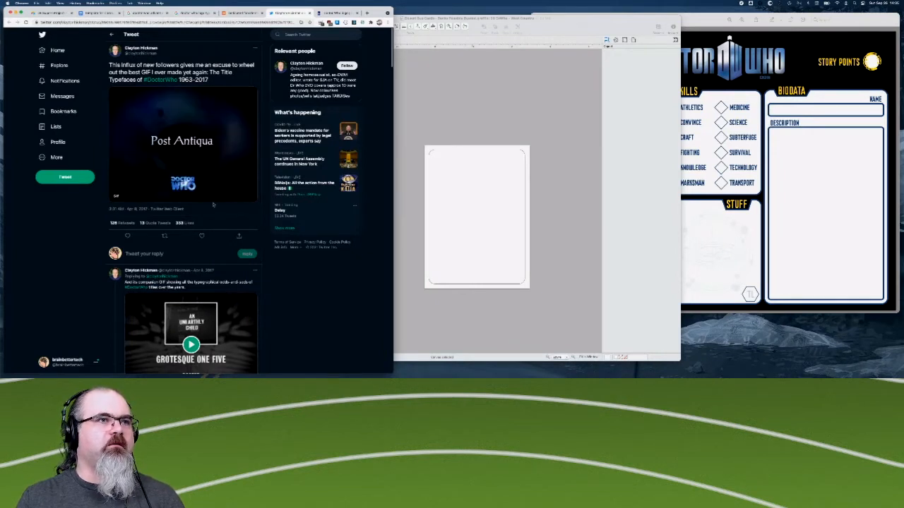
- Examine the tweet thread's GIFs and replies about Doctor Who title typefaces from 1963 to 2017, and close that page
{"action": "scroll", "coordinate": [213, 205], "scroll_direction": "down", "scroll_amount": 1}
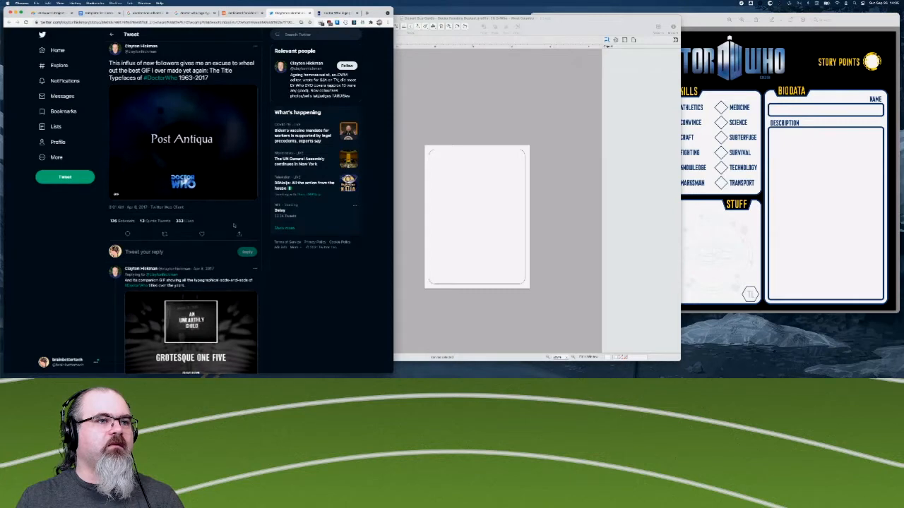
{"action": "scroll", "coordinate": [234, 226], "scroll_direction": "down", "scroll_amount": 5}
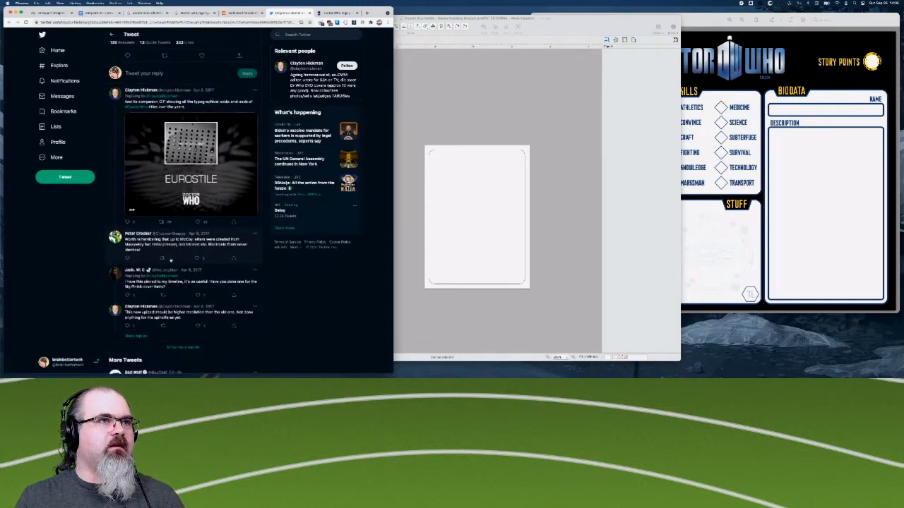
{"action": "scroll", "coordinate": [173, 283], "scroll_direction": "down", "scroll_amount": 1}
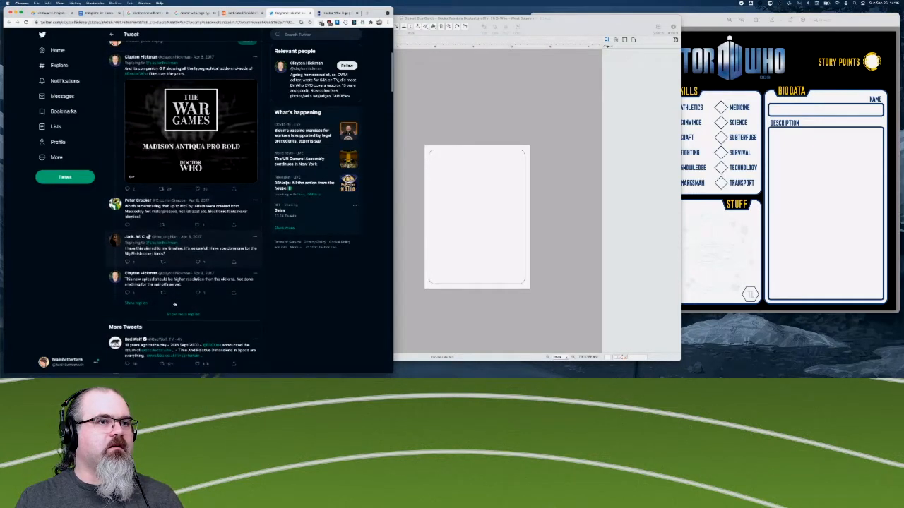
{"action": "scroll", "coordinate": [174, 304], "scroll_direction": "down", "scroll_amount": 3}
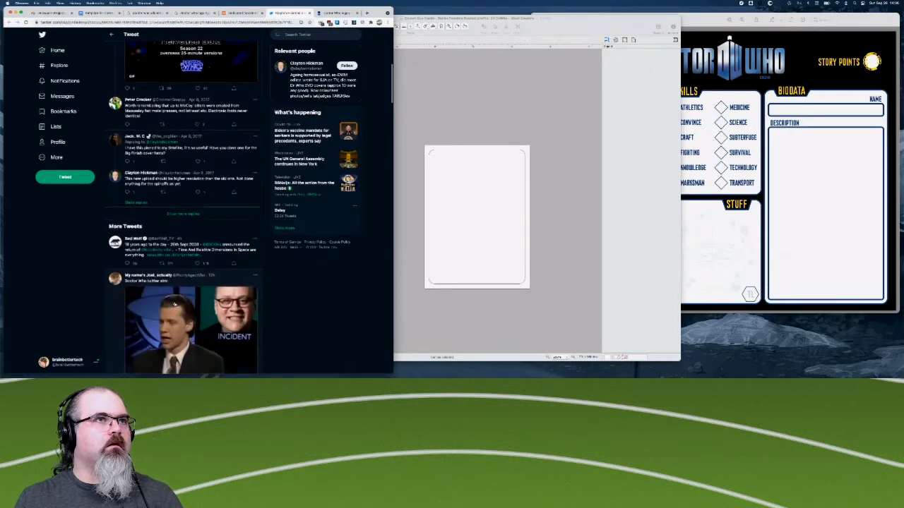
{"action": "scroll", "coordinate": [175, 305], "scroll_direction": "down", "scroll_amount": 3}
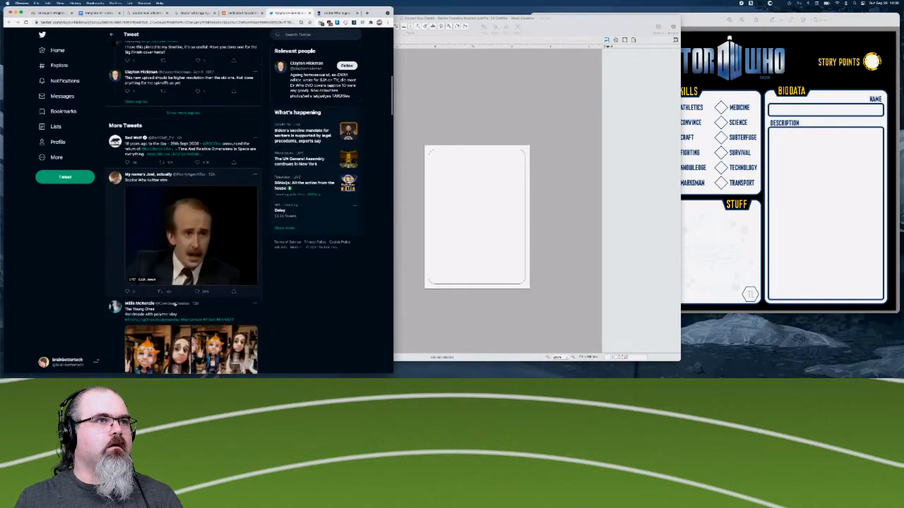
{"action": "scroll", "coordinate": [174, 305], "scroll_direction": "up", "scroll_amount": 10}
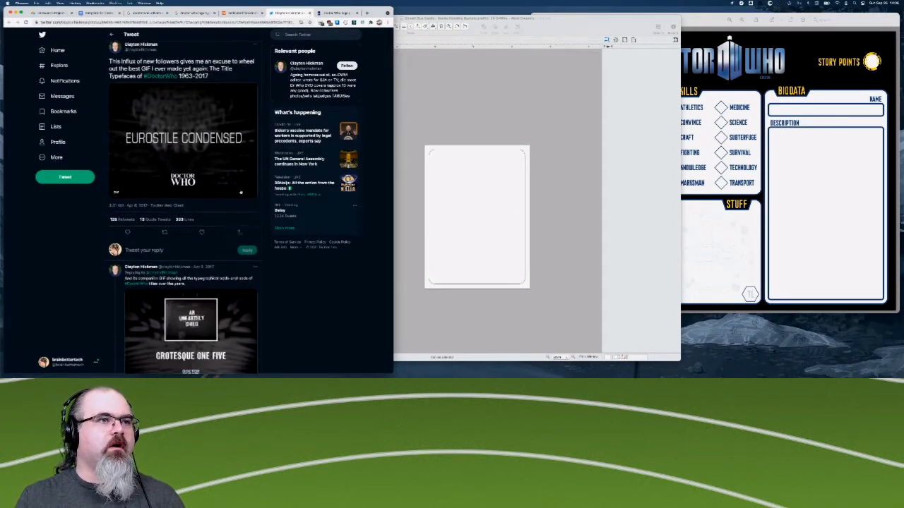
{"action": "scroll", "coordinate": [219, 247], "scroll_direction": "down", "scroll_amount": 3}
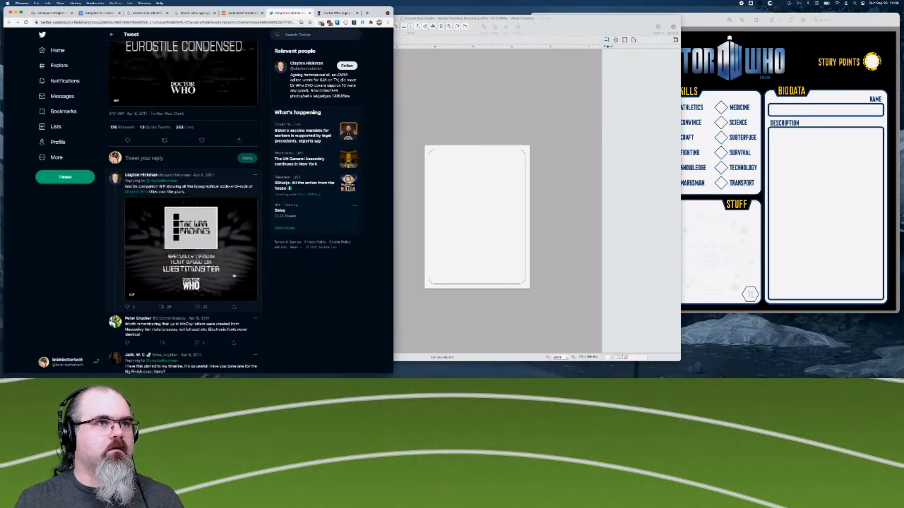
{"action": "scroll", "coordinate": [234, 275], "scroll_direction": "down", "scroll_amount": 2}
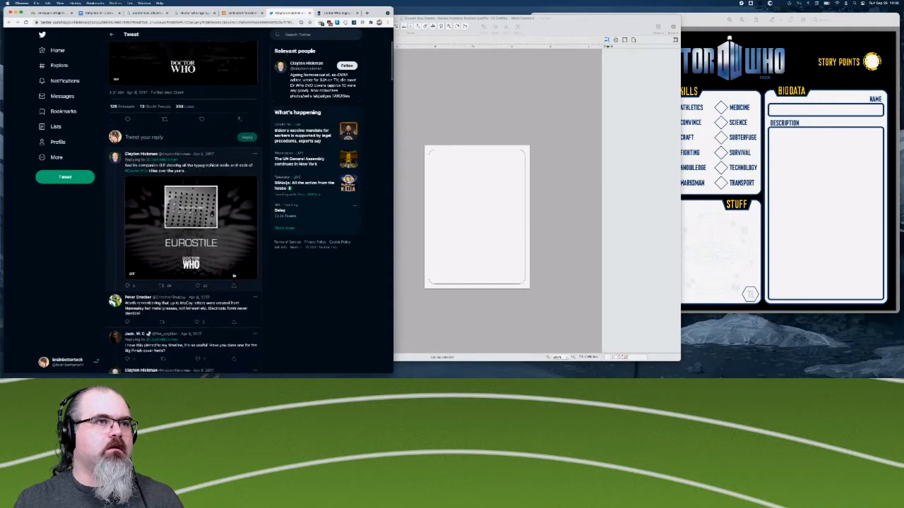
{"action": "scroll", "coordinate": [229, 247], "scroll_direction": "up", "scroll_amount": 4}
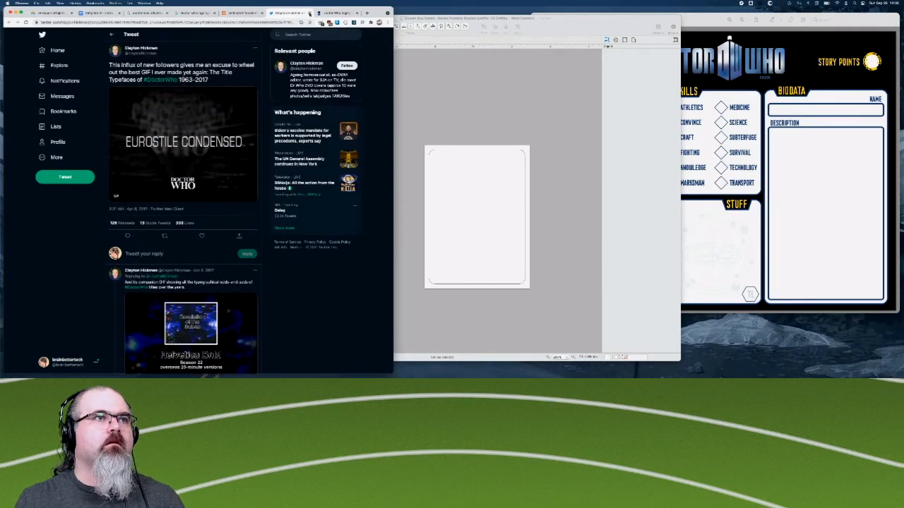
{"action": "left_click", "coordinate": [310, 14]}
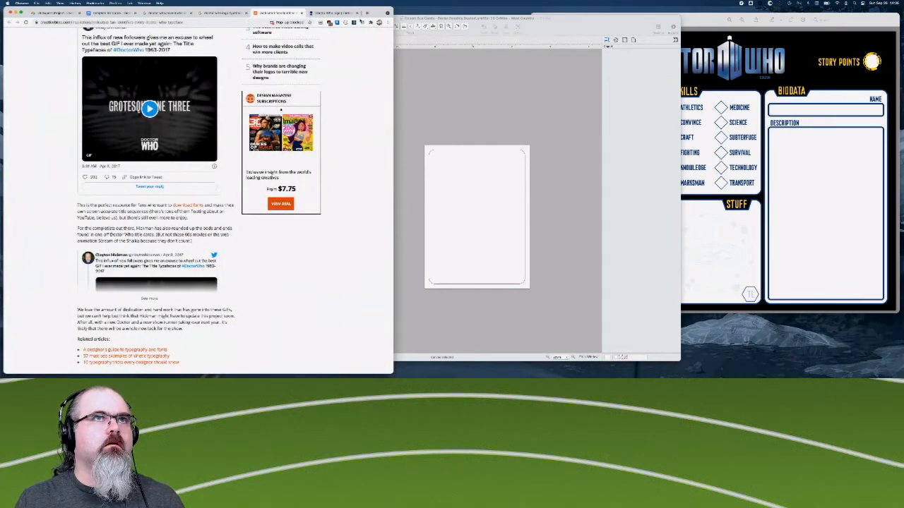
- Search the web in a new tab for "doctor who logo font 2018" and look over the results
{"action": "left_click", "coordinate": [367, 14]}
{"action": "type", "text": "doc"}
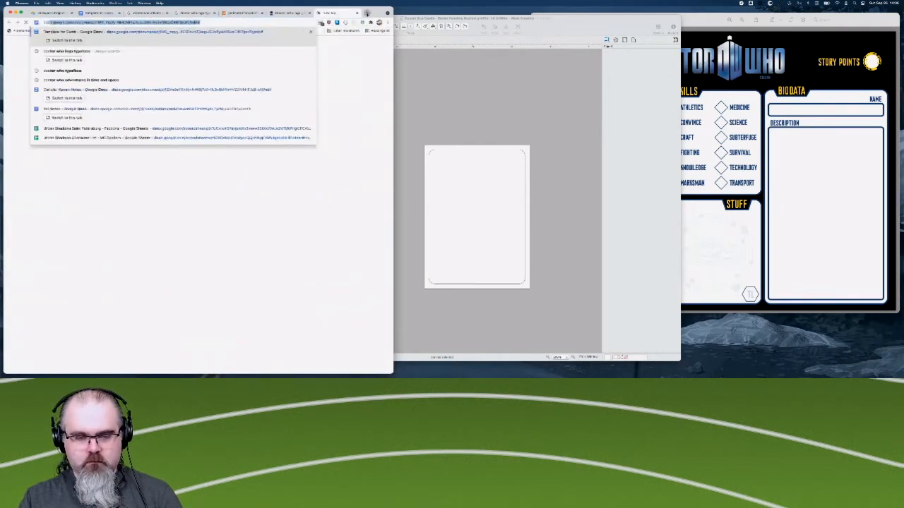
{"action": "type", "text": "tor who logo fi"}
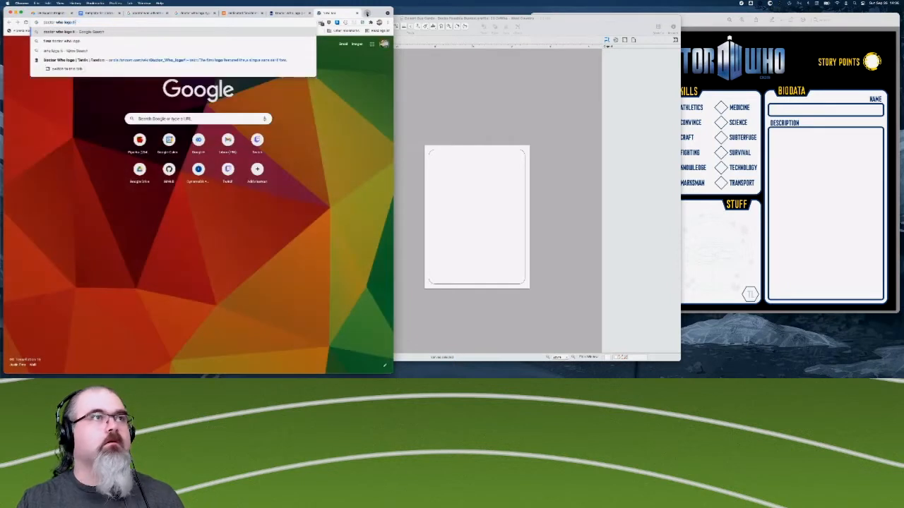
{"action": "key", "text": "BackSpace"}
{"action": "type", "text": "ont"}
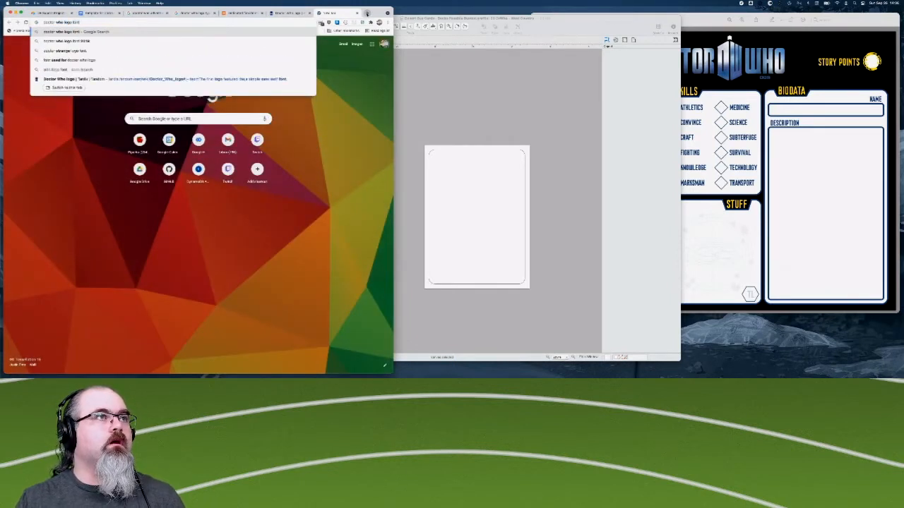
{"action": "key", "text": "Return"}
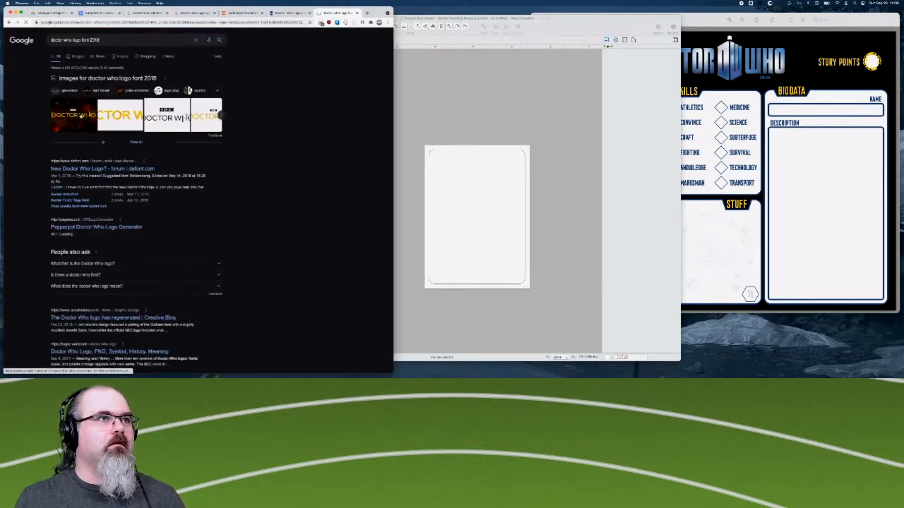
{"action": "scroll", "coordinate": [111, 175], "scroll_direction": "down", "scroll_amount": 1}
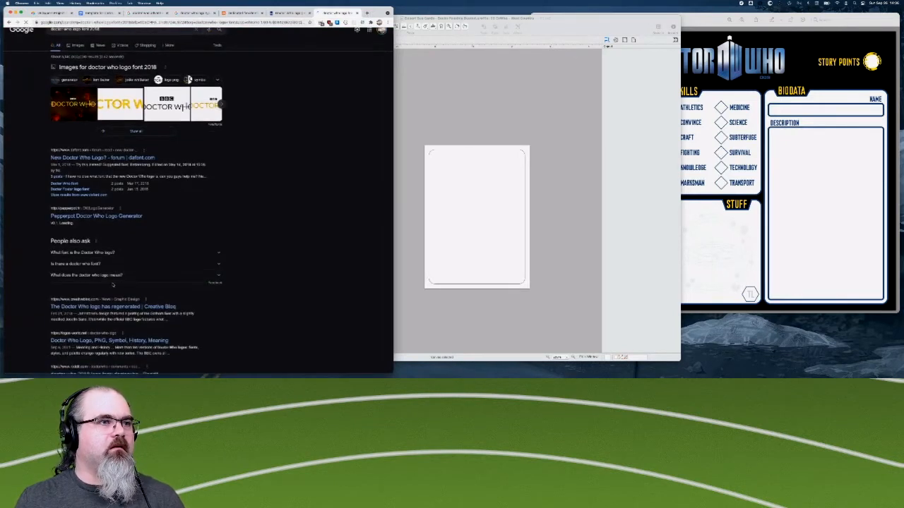
- Change the web search to "doctor who logo font 2016"
{"action": "scroll", "coordinate": [113, 175], "scroll_direction": "up", "scroll_amount": 1}
{"action": "left_click", "coordinate": [103, 41]}
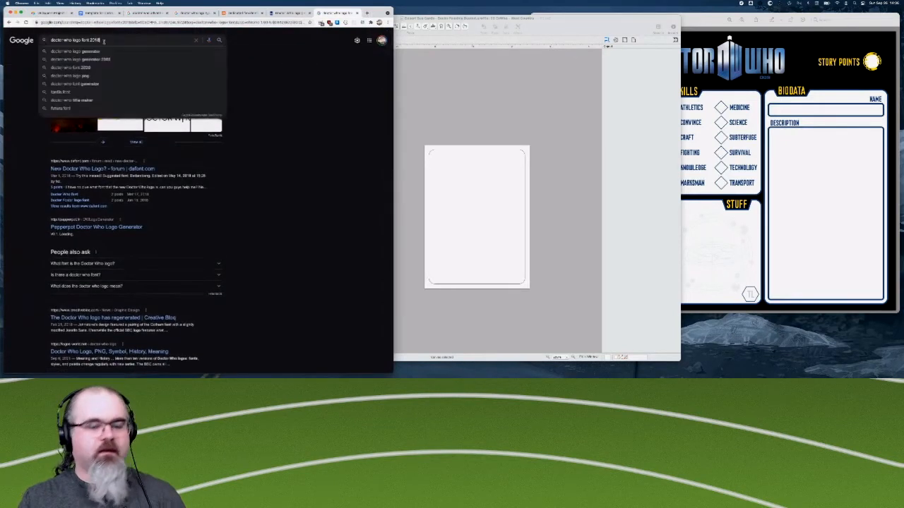
{"action": "key", "text": "BackSpace"}
{"action": "type", "text": "6"}
{"action": "key", "text": "Return"}
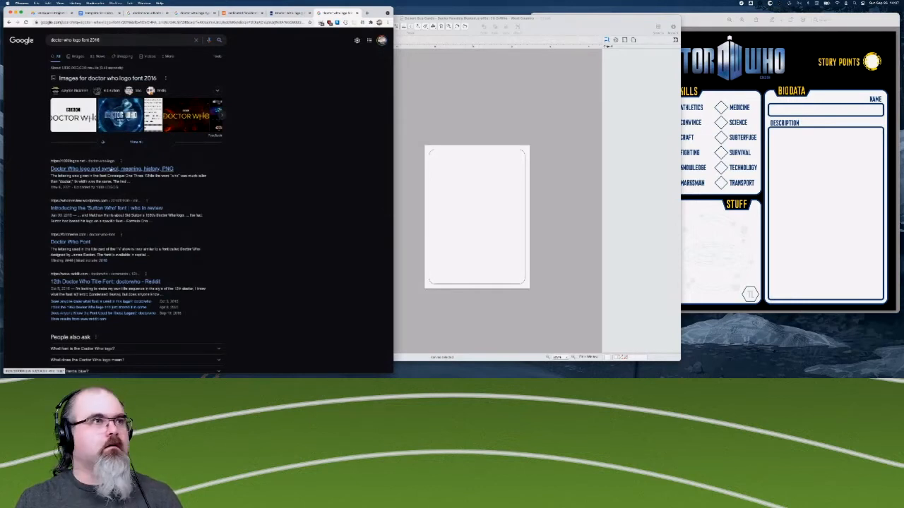
- Open the 1000logos result on the Doctor Who logo's meaning and history, and view its timeline image of logos by year enlarged
{"action": "left_click", "coordinate": [112, 168]}
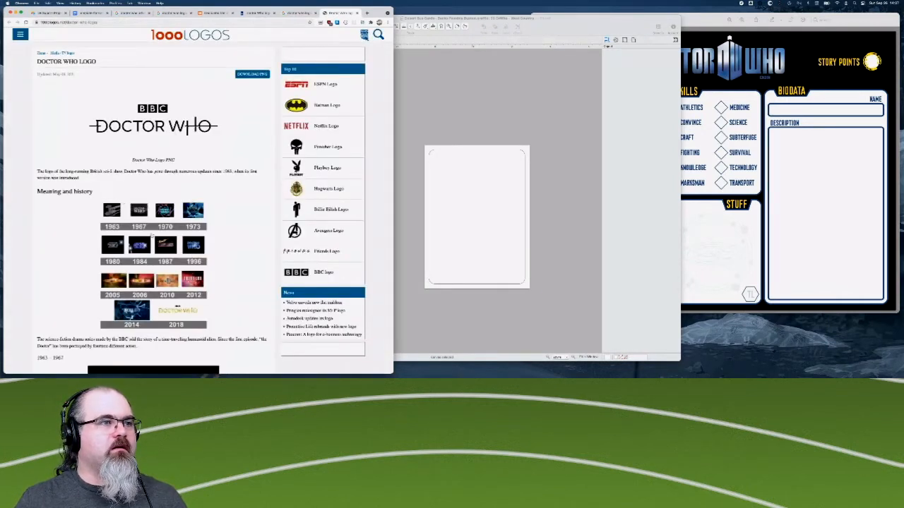
{"action": "scroll", "coordinate": [179, 257], "scroll_direction": "down", "scroll_amount": 1}
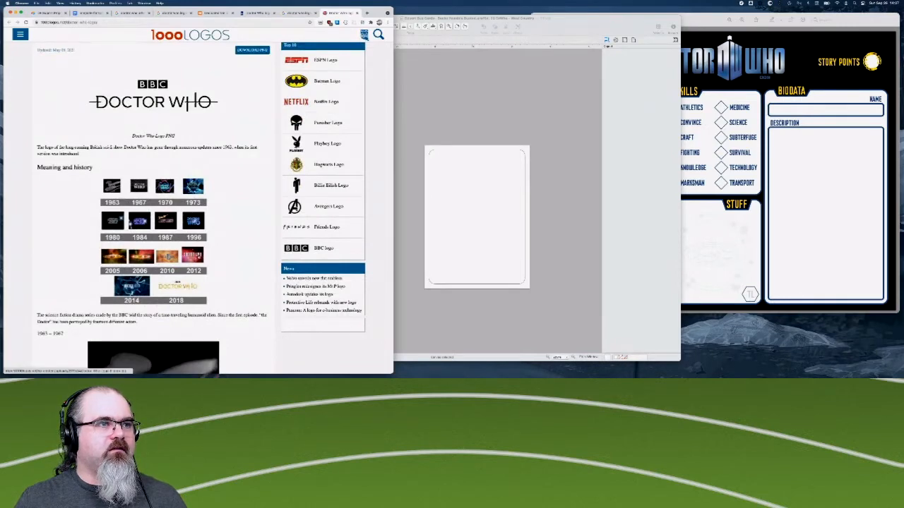
{"action": "left_click", "coordinate": [198, 201]}
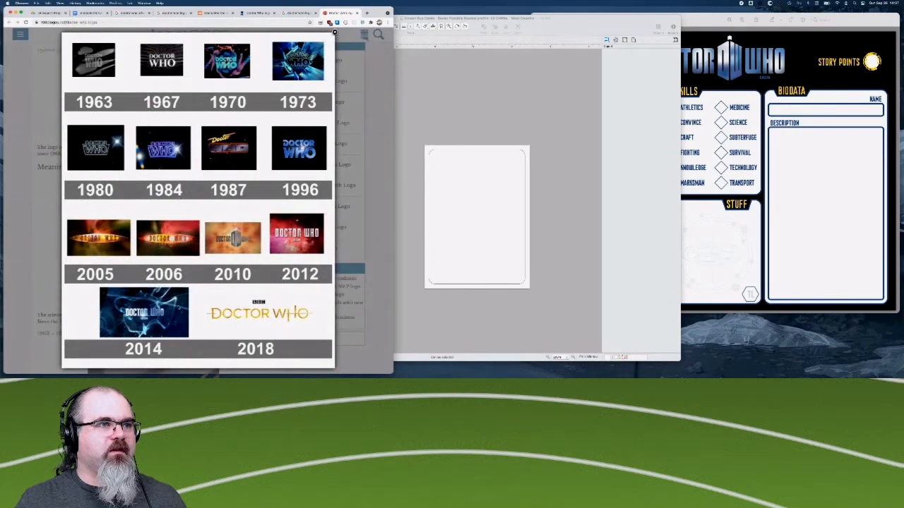
{"action": "left_click", "coordinate": [57, 296]}
- Read through the article's logo history from 1963 to the 2018 symbol, including its Font and Colors sections
{"action": "scroll", "coordinate": [84, 296], "scroll_direction": "down", "scroll_amount": 4}
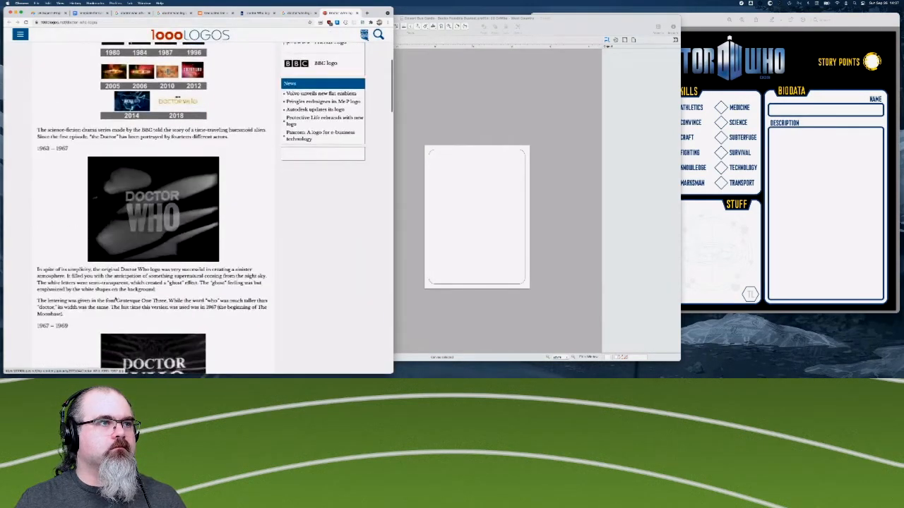
{"action": "scroll", "coordinate": [115, 300], "scroll_direction": "down", "scroll_amount": 15}
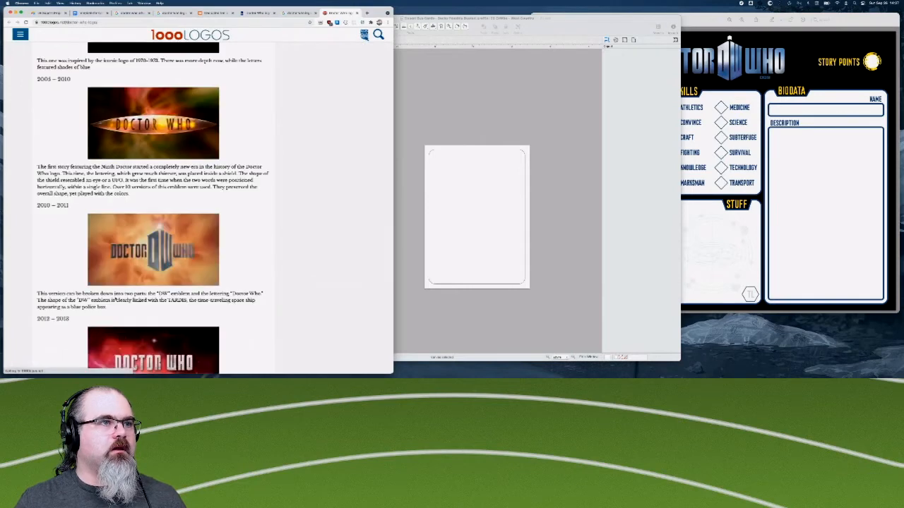
{"action": "scroll", "coordinate": [101, 299], "scroll_direction": "down", "scroll_amount": 4}
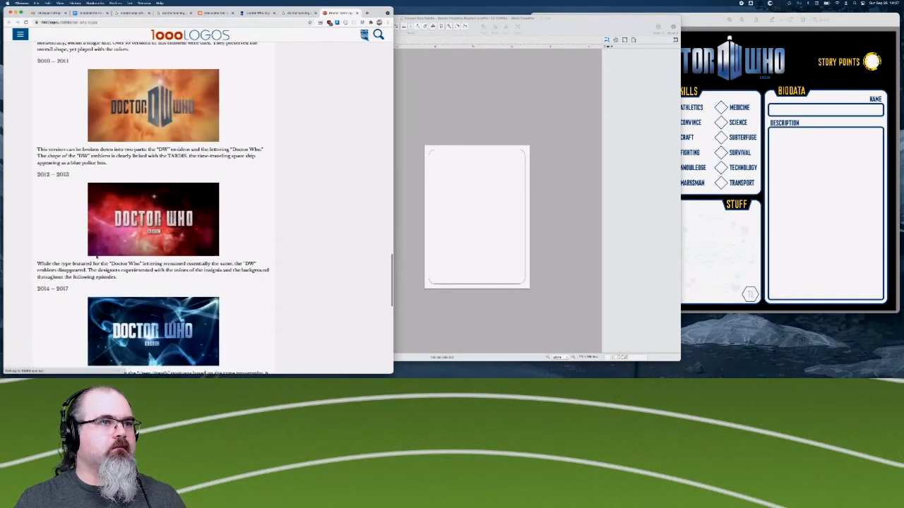
{"action": "scroll", "coordinate": [62, 263], "scroll_direction": "down", "scroll_amount": 1}
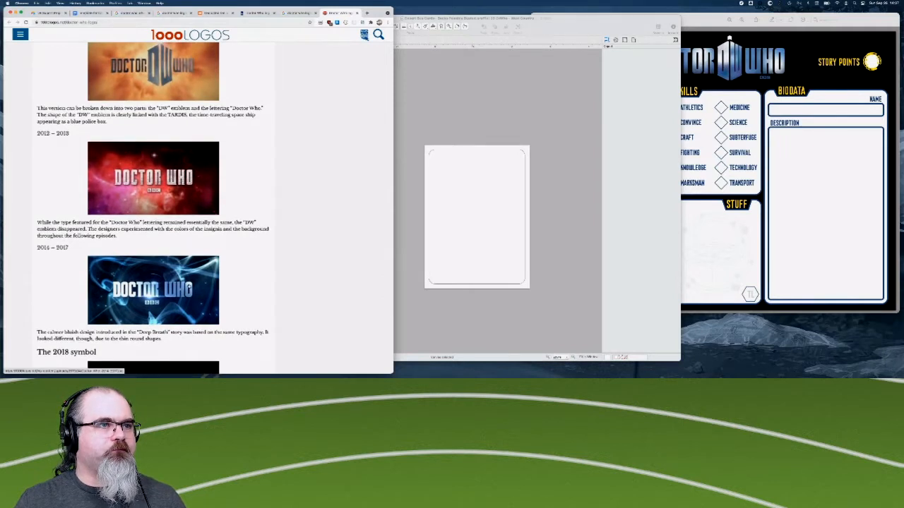
{"action": "scroll", "coordinate": [153, 204], "scroll_direction": "down", "scroll_amount": 1}
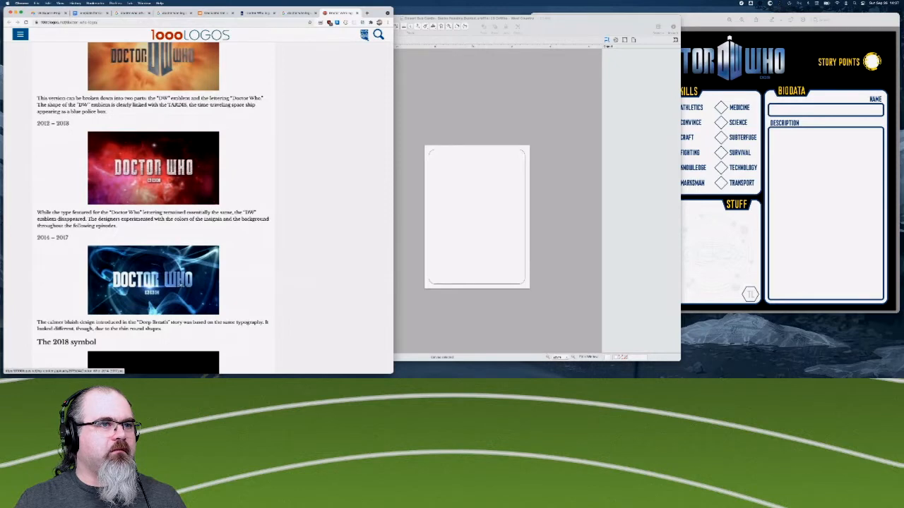
{"action": "scroll", "coordinate": [152, 314], "scroll_direction": "down", "scroll_amount": 3}
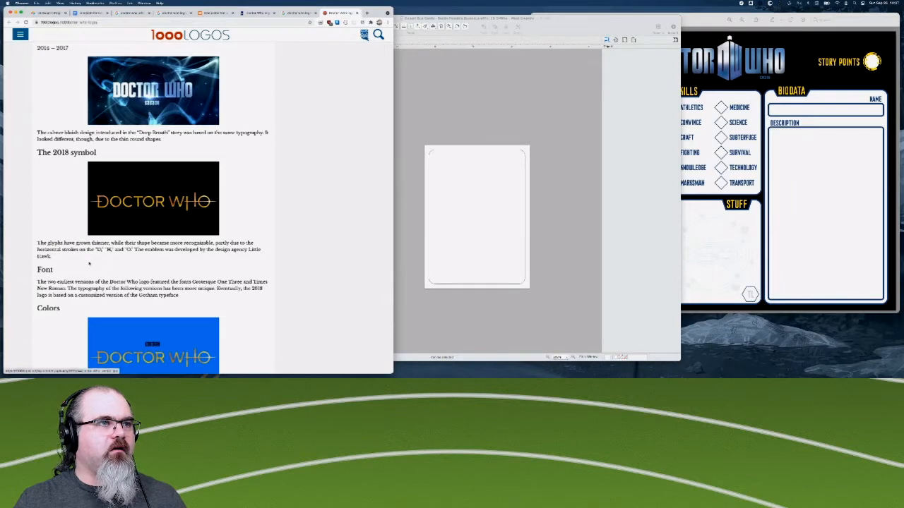
{"action": "scroll", "coordinate": [89, 264], "scroll_direction": "down", "scroll_amount": 1}
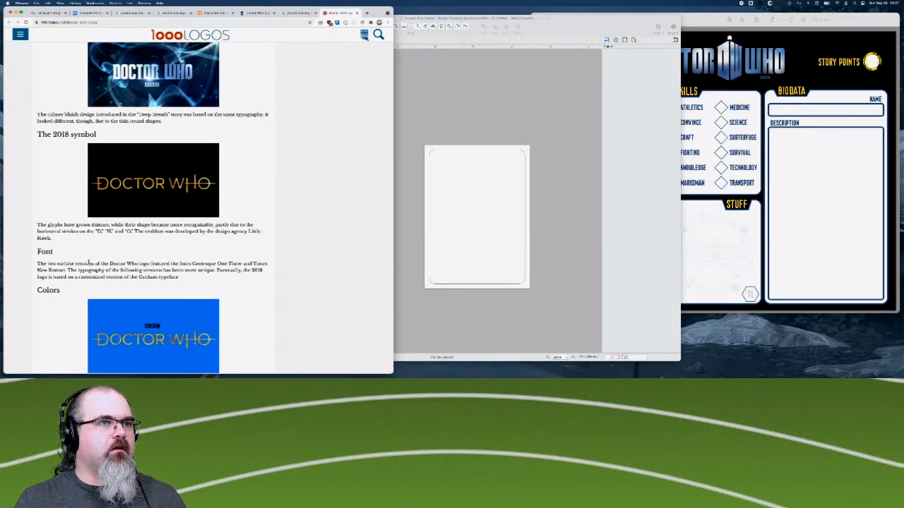
{"action": "scroll", "coordinate": [89, 264], "scroll_direction": "down", "scroll_amount": 1}
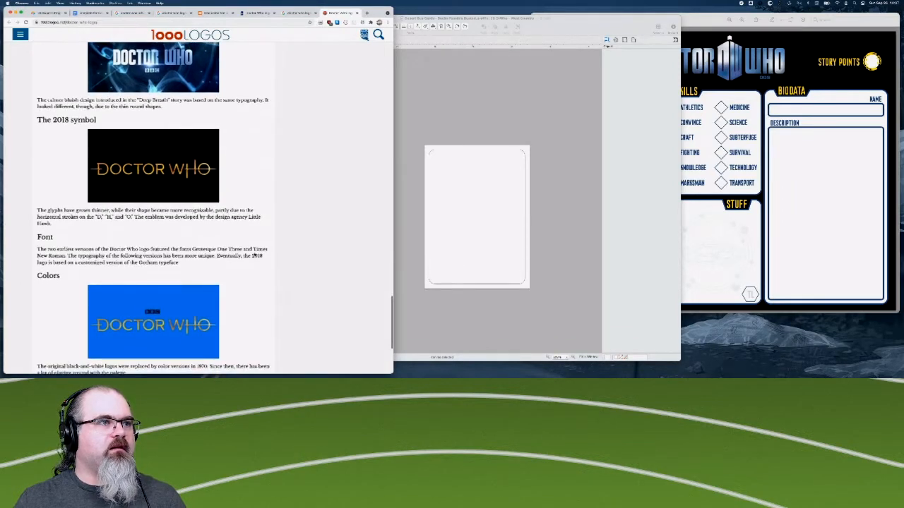
{"action": "scroll", "coordinate": [68, 271], "scroll_direction": "down", "scroll_amount": 6}
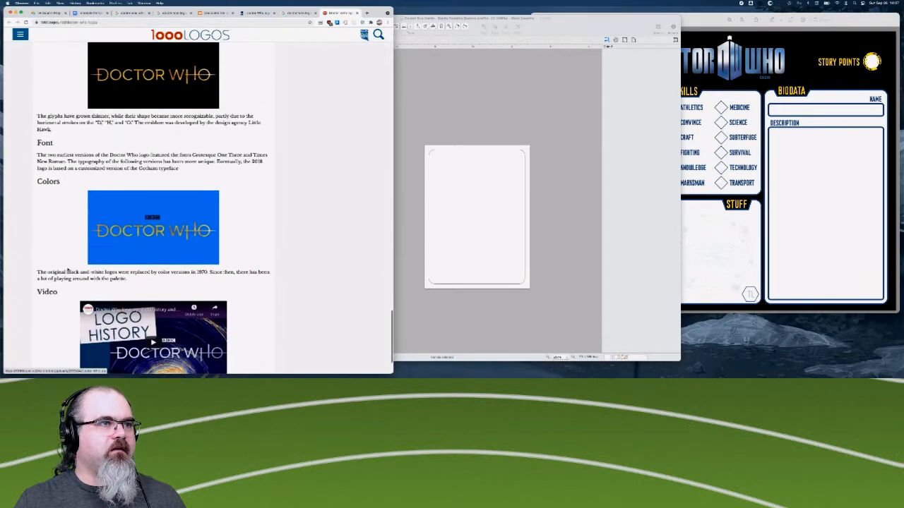
{"action": "scroll", "coordinate": [68, 270], "scroll_direction": "down", "scroll_amount": 3}
- Review the article's Doctor Who logo entries between 1987 and 2013 again, comparing their lettering
{"action": "scroll", "coordinate": [67, 270], "scroll_direction": "up", "scroll_amount": 12}
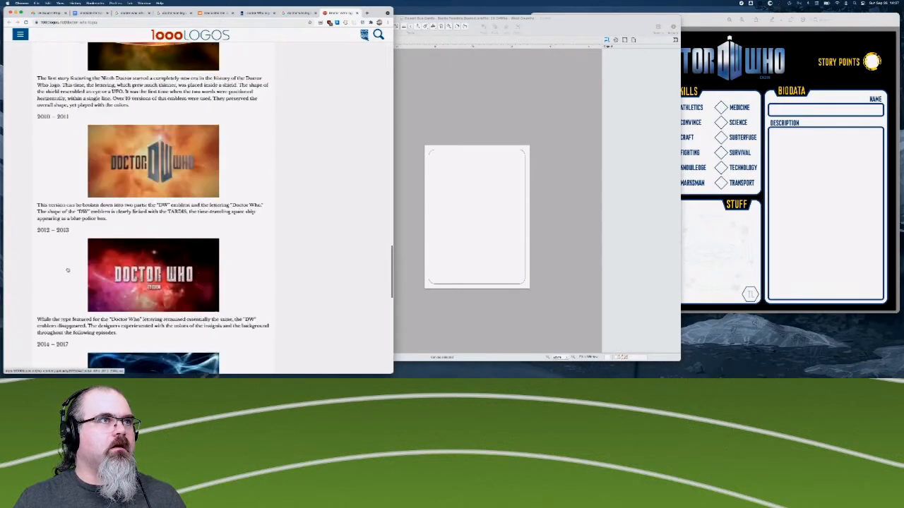
{"action": "scroll", "coordinate": [68, 270], "scroll_direction": "up", "scroll_amount": 13}
{"action": "scroll", "coordinate": [77, 342], "scroll_direction": "down", "scroll_amount": 1}
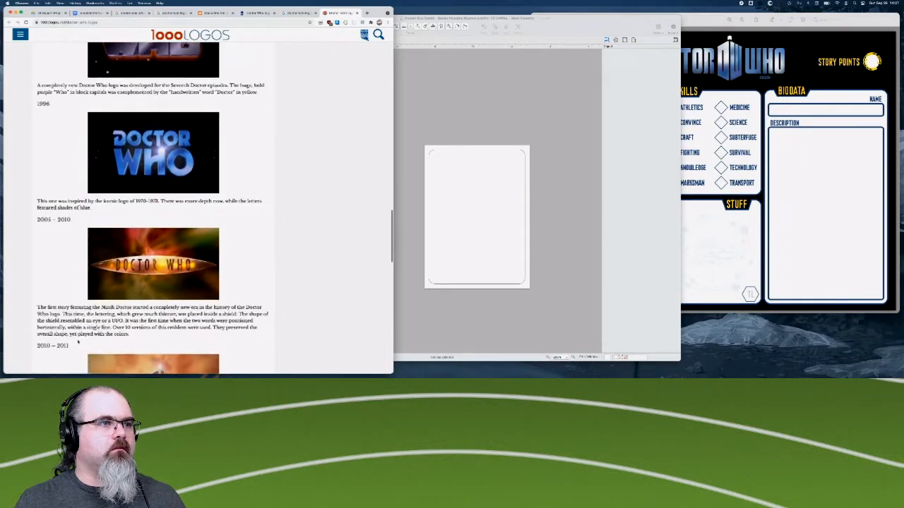
{"action": "scroll", "coordinate": [78, 342], "scroll_direction": "down", "scroll_amount": 3}
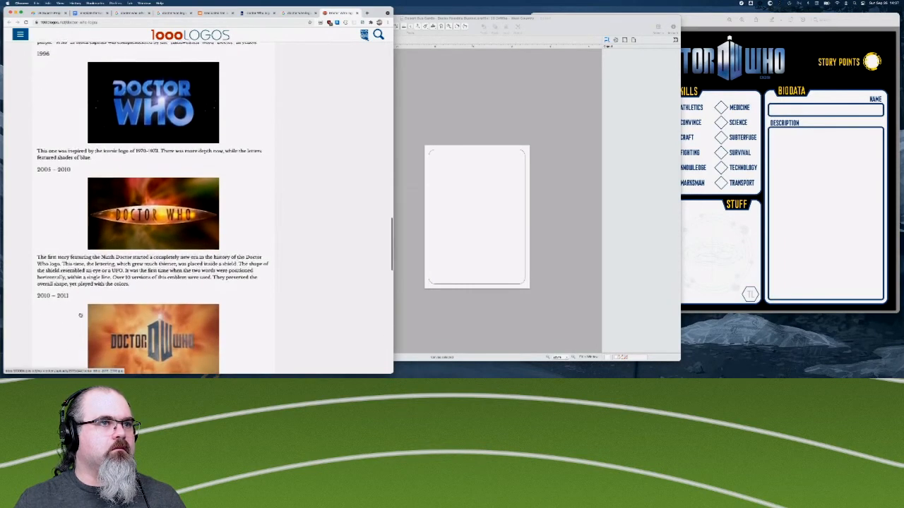
{"action": "scroll", "coordinate": [81, 315], "scroll_direction": "down", "scroll_amount": 1}
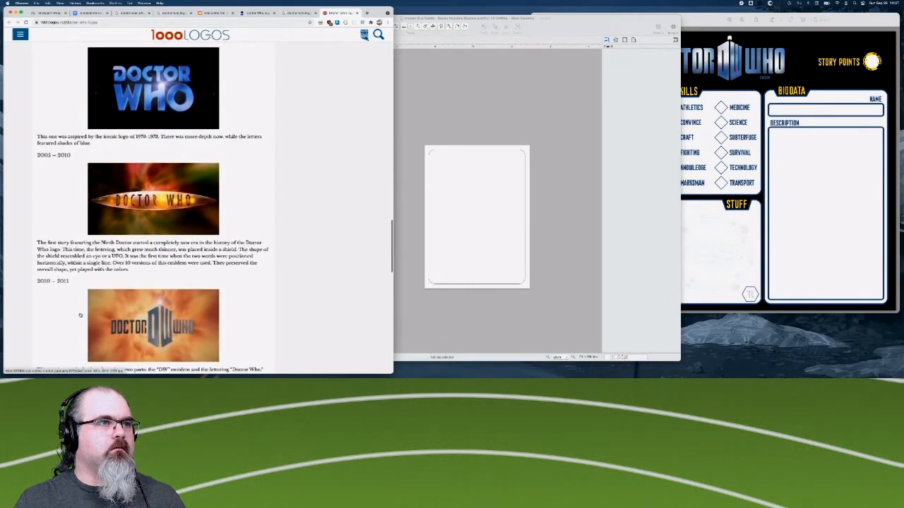
{"action": "scroll", "coordinate": [80, 315], "scroll_direction": "up", "scroll_amount": 5}
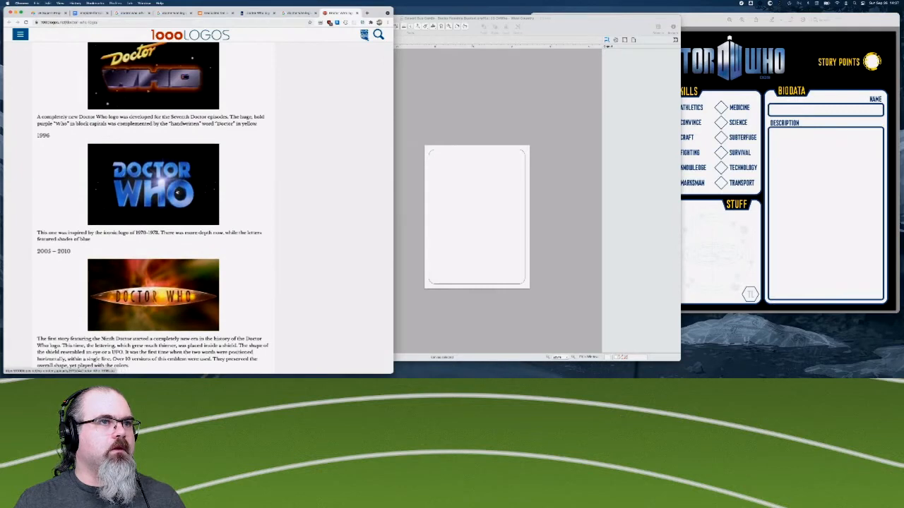
{"action": "scroll", "coordinate": [71, 190], "scroll_direction": "up", "scroll_amount": 3}
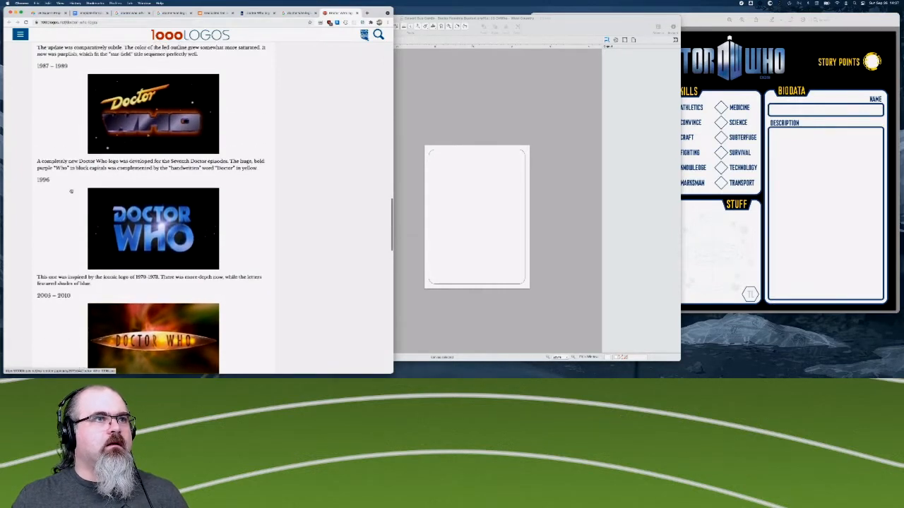
- Look back over the article's earlier Doctor Who logo entries, from the 1973–1980 design to the 1963 original
{"action": "scroll", "coordinate": [71, 190], "scroll_direction": "up", "scroll_amount": 20}
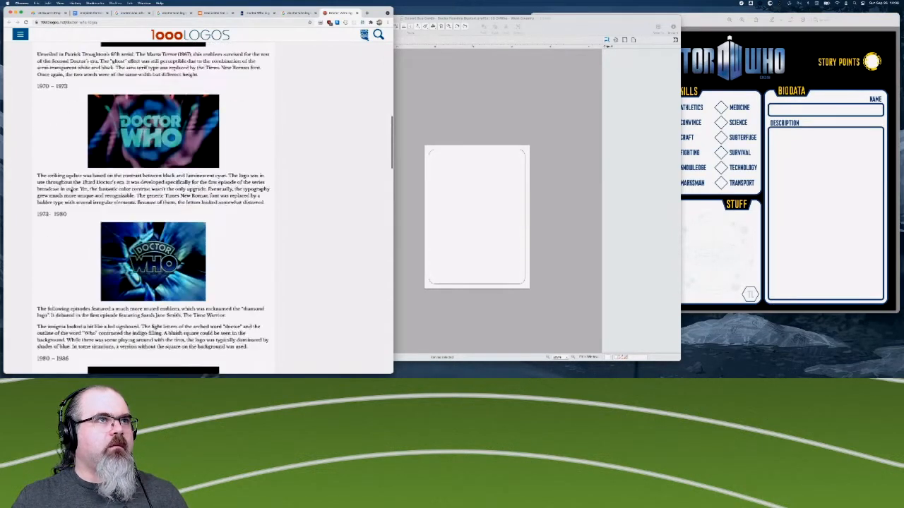
{"action": "scroll", "coordinate": [71, 191], "scroll_direction": "up", "scroll_amount": 2}
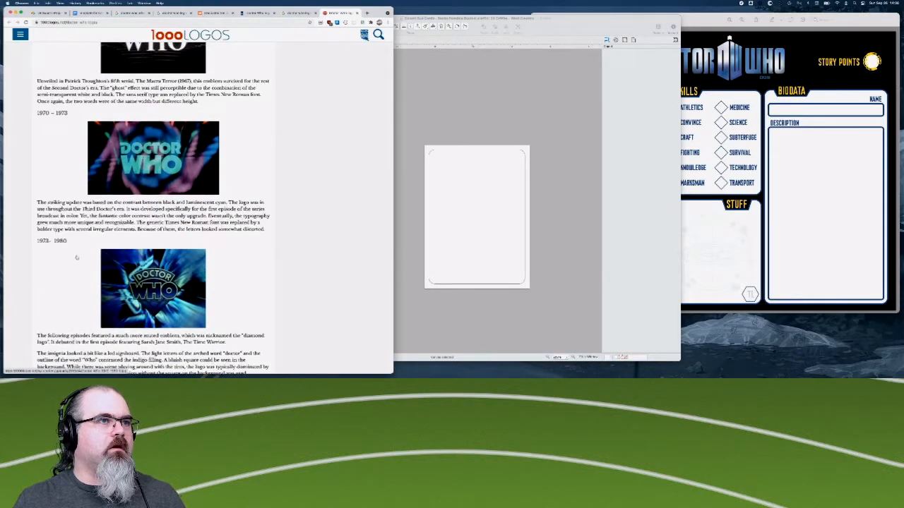
{"action": "scroll", "coordinate": [74, 260], "scroll_direction": "down", "scroll_amount": 3}
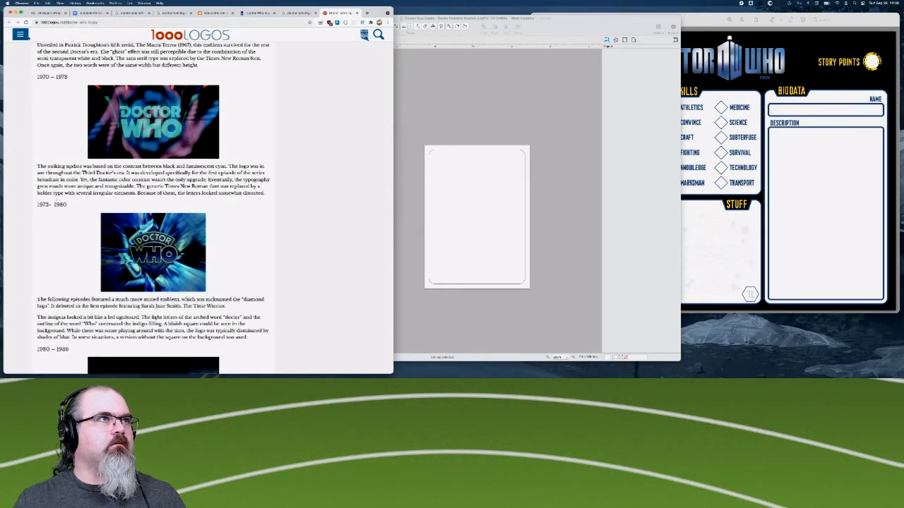
{"action": "scroll", "coordinate": [141, 211], "scroll_direction": "up", "scroll_amount": 10}
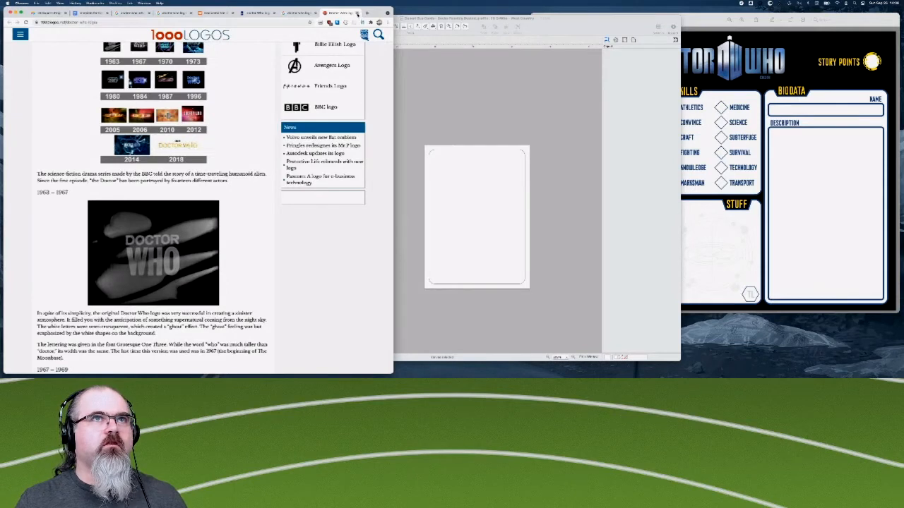
- Open Font Meme's Doctor Who Font page from the search results and follow its free download link to the font's own page
{"action": "left_click", "coordinate": [298, 13]}
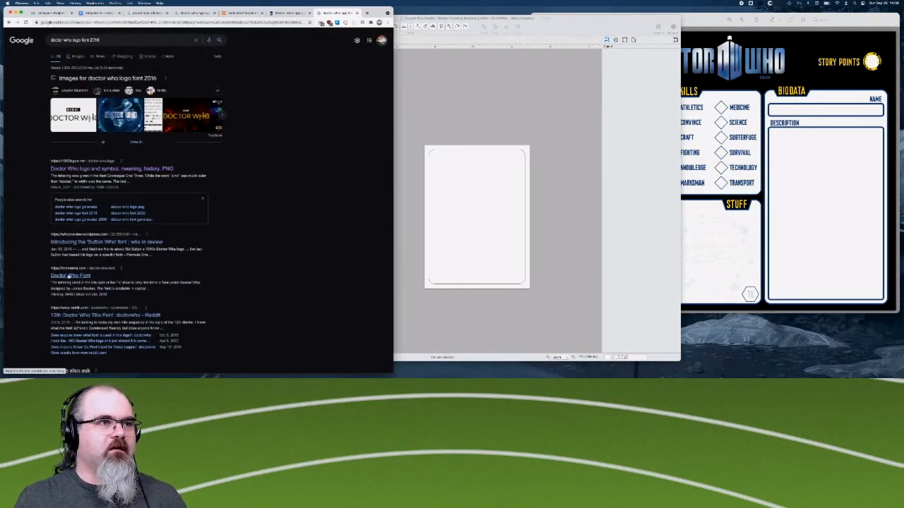
{"action": "left_click", "coordinate": [69, 275]}
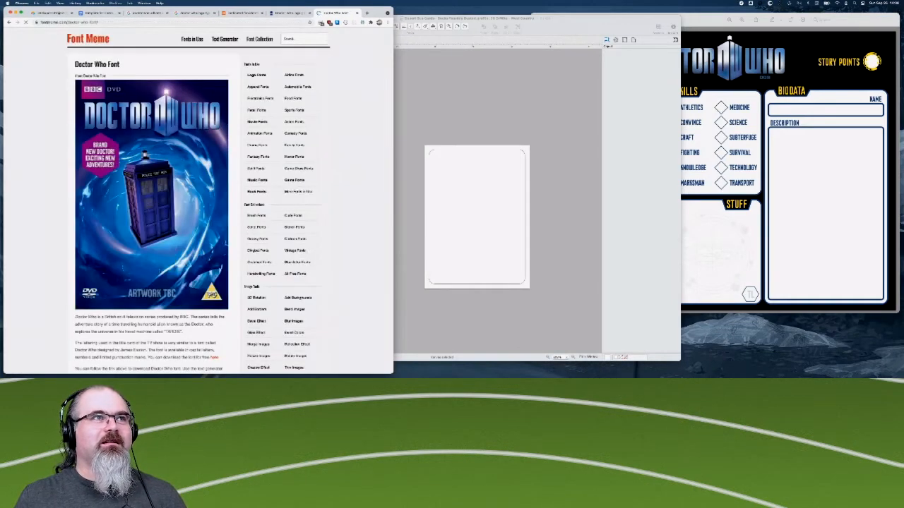
{"action": "scroll", "coordinate": [198, 198], "scroll_direction": "down", "scroll_amount": 2}
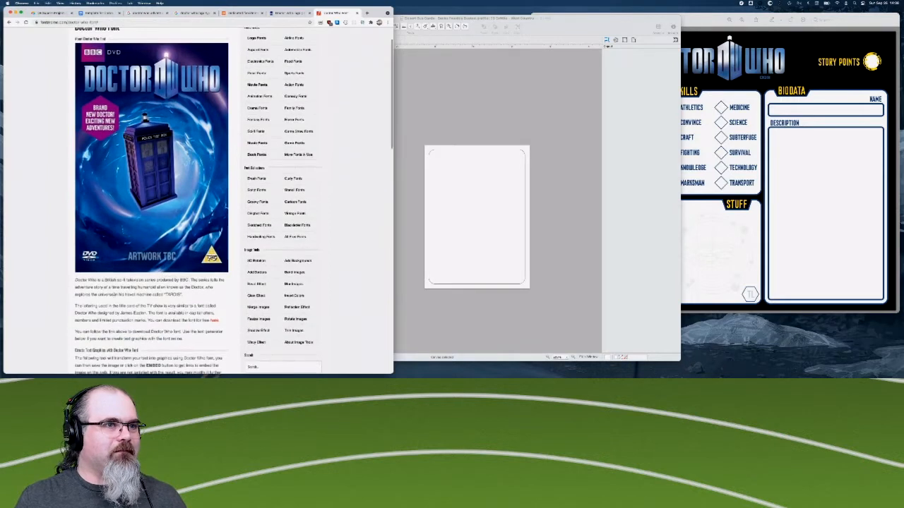
{"action": "scroll", "coordinate": [173, 311], "scroll_direction": "down", "scroll_amount": 1}
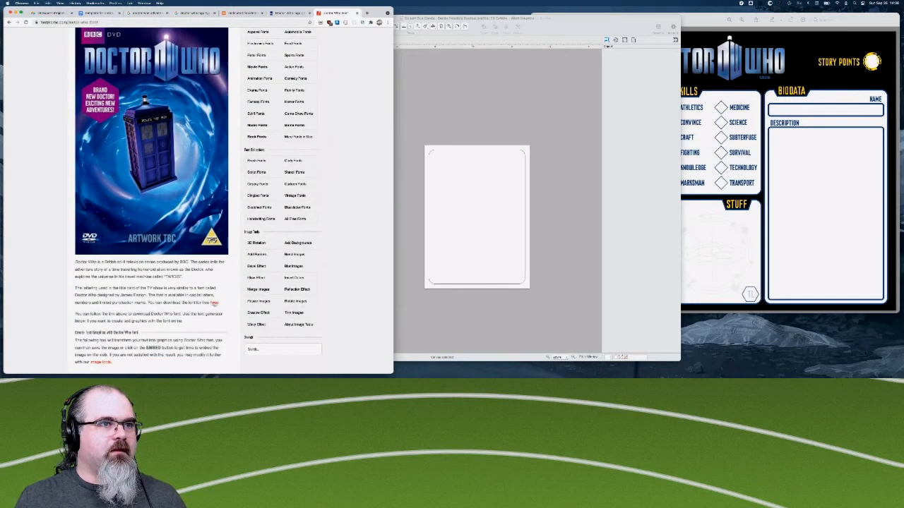
{"action": "left_click", "coordinate": [214, 302]}
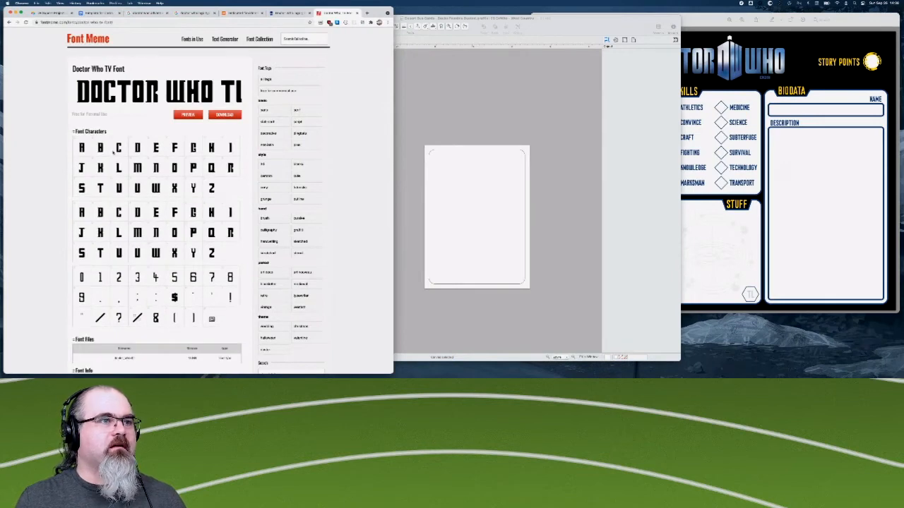
- Check the Doctor Who TV Font's characters and font info, and download and extract its zip archive
{"action": "scroll", "coordinate": [113, 144], "scroll_direction": "down", "scroll_amount": 1}
{"action": "scroll", "coordinate": [147, 268], "scroll_direction": "down", "scroll_amount": 3}
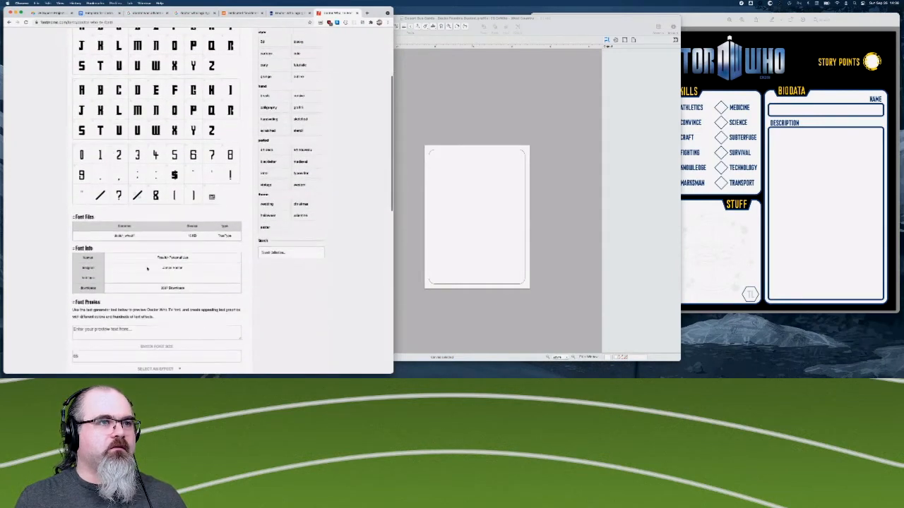
{"action": "scroll", "coordinate": [113, 274], "scroll_direction": "down", "scroll_amount": 1}
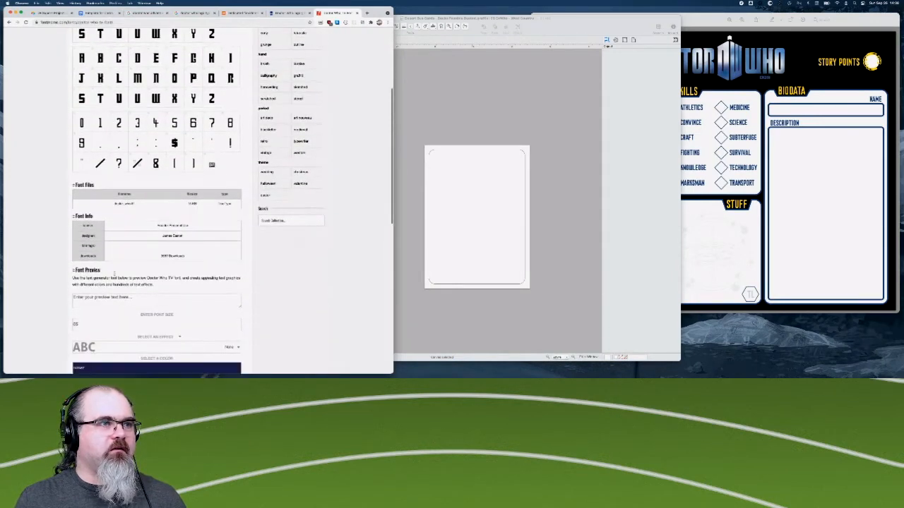
{"action": "scroll", "coordinate": [205, 258], "scroll_direction": "down", "scroll_amount": 4}
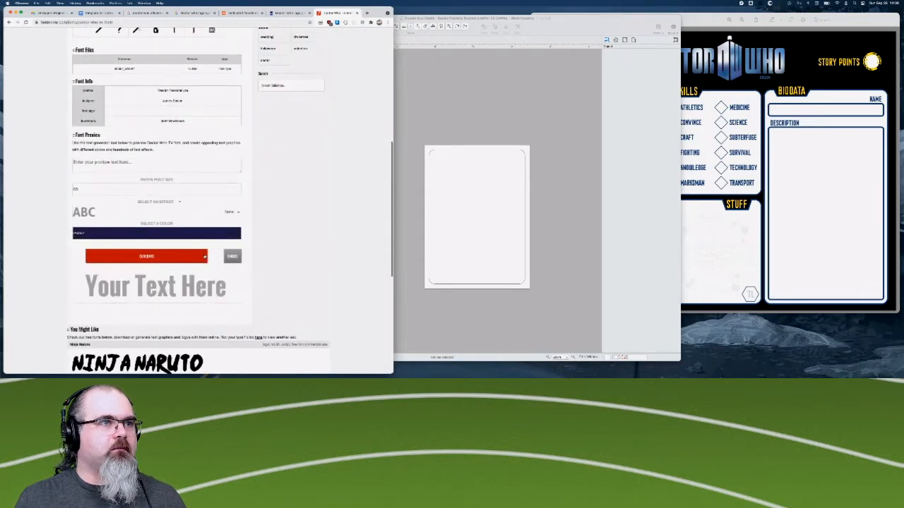
{"action": "scroll", "coordinate": [205, 258], "scroll_direction": "up", "scroll_amount": 9}
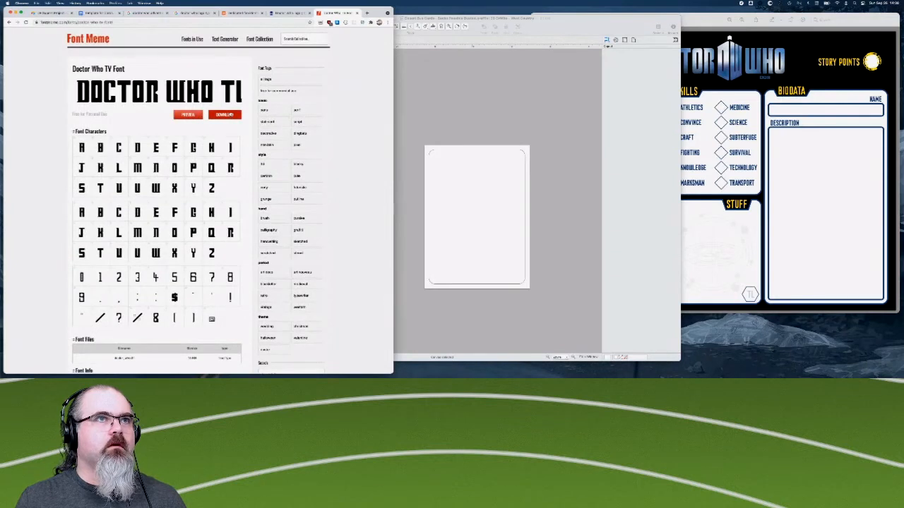
{"action": "left_click", "coordinate": [224, 115]}
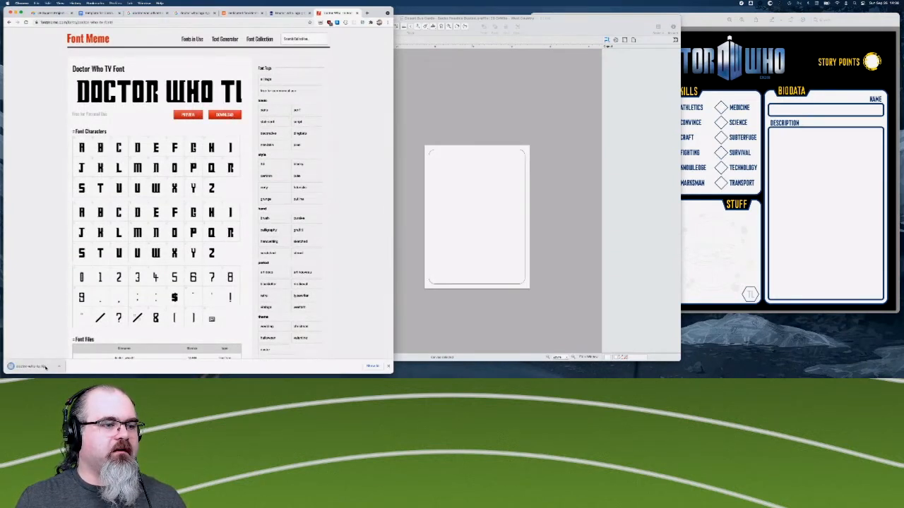
{"action": "left_click", "coordinate": [45, 366]}
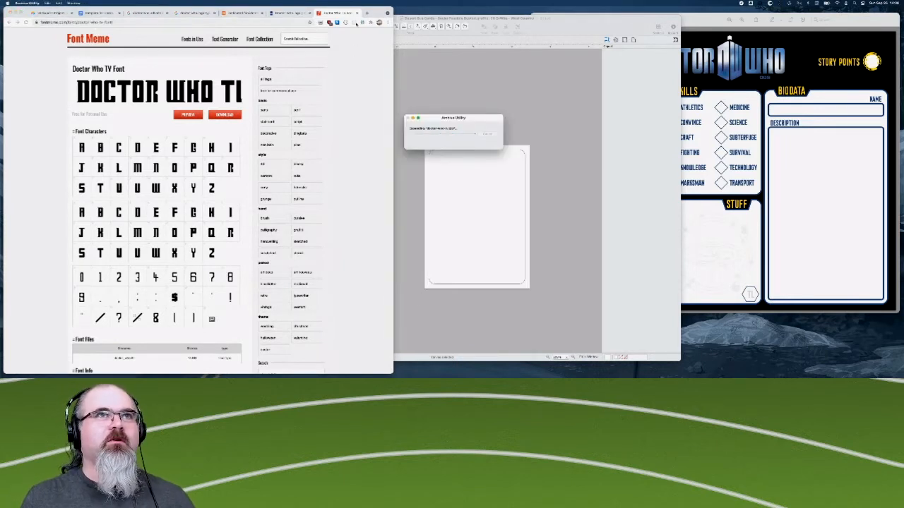
- Close the Font Meme, Tardis wiki and Doctor Who typeface article pages in the browser
{"action": "left_click", "coordinate": [357, 13]}
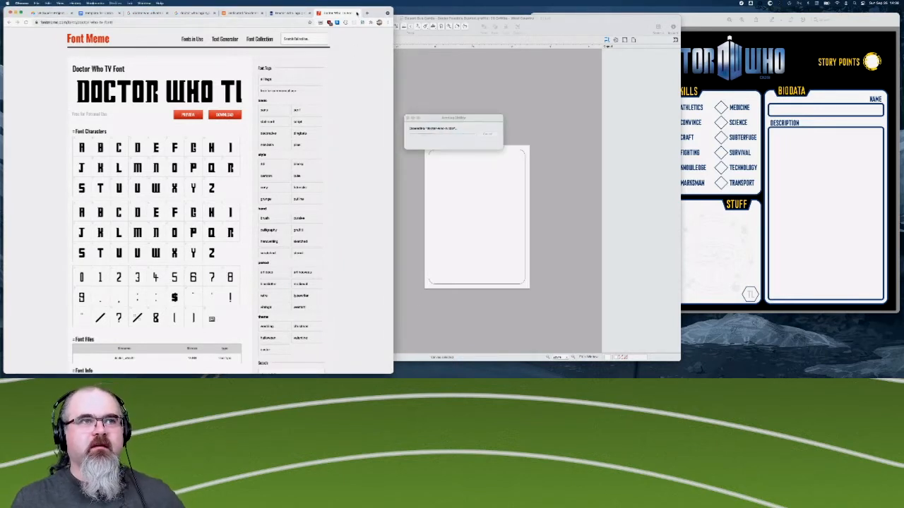
{"action": "left_click", "coordinate": [357, 13]}
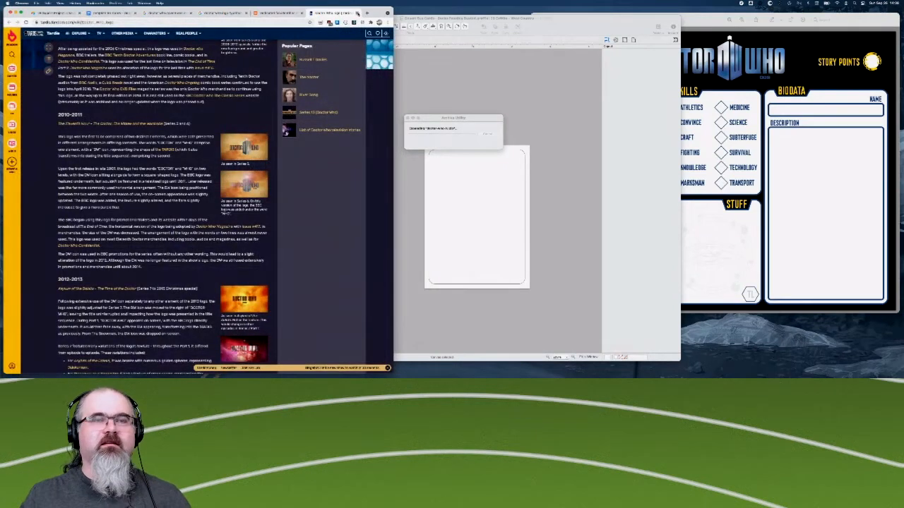
{"action": "left_click", "coordinate": [357, 14]}
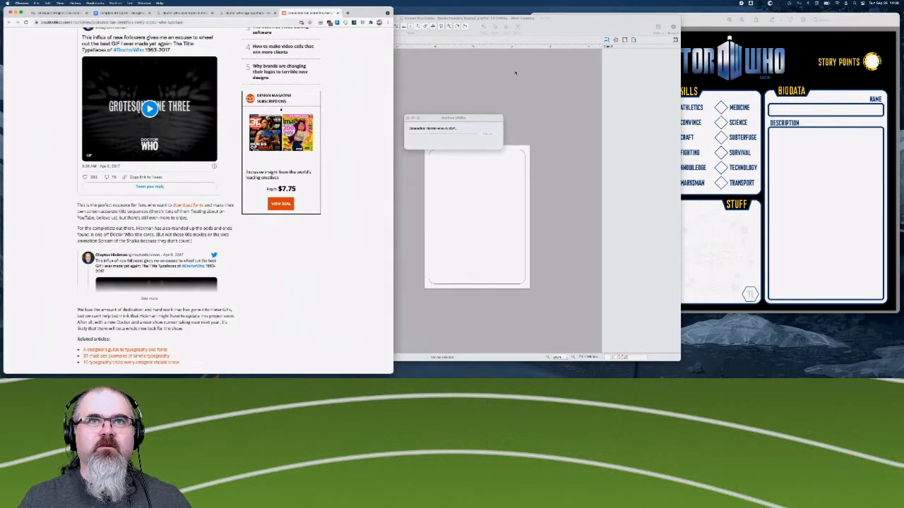
{"action": "key", "text": "ctrl+Up"}
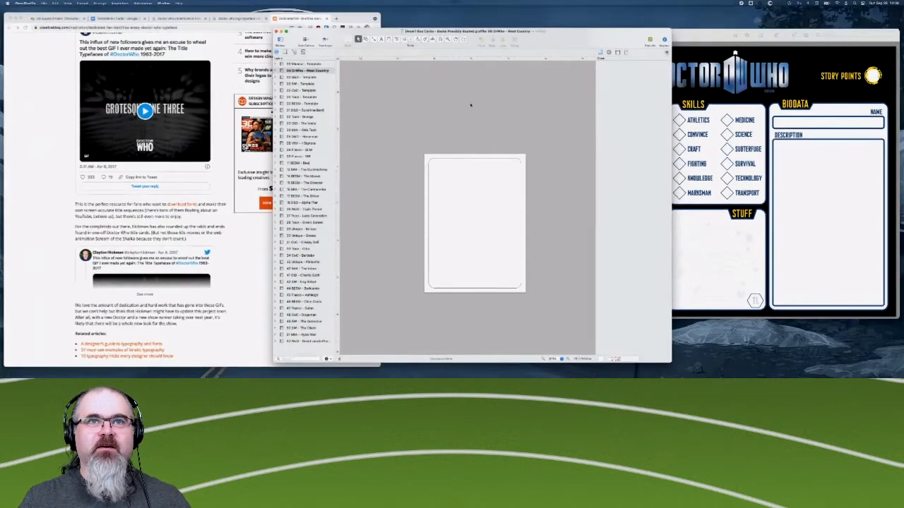
{"action": "key", "text": "ctrl+Up"}
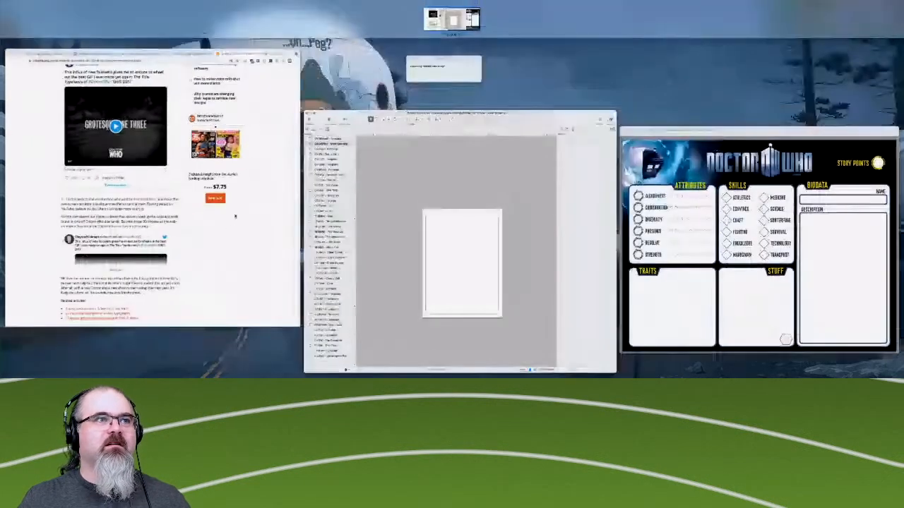
{"action": "left_click", "coordinate": [233, 204]}
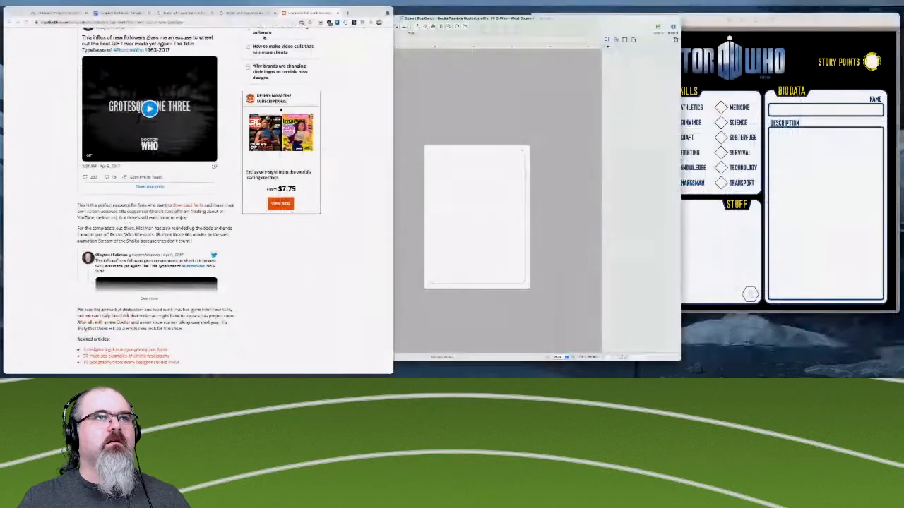
{"action": "left_click", "coordinate": [337, 13]}
- Switch to Finder's Downloads folder, expand the extracted font folder, and read its license text file before closing it
{"action": "key", "text": "super+Tab"}
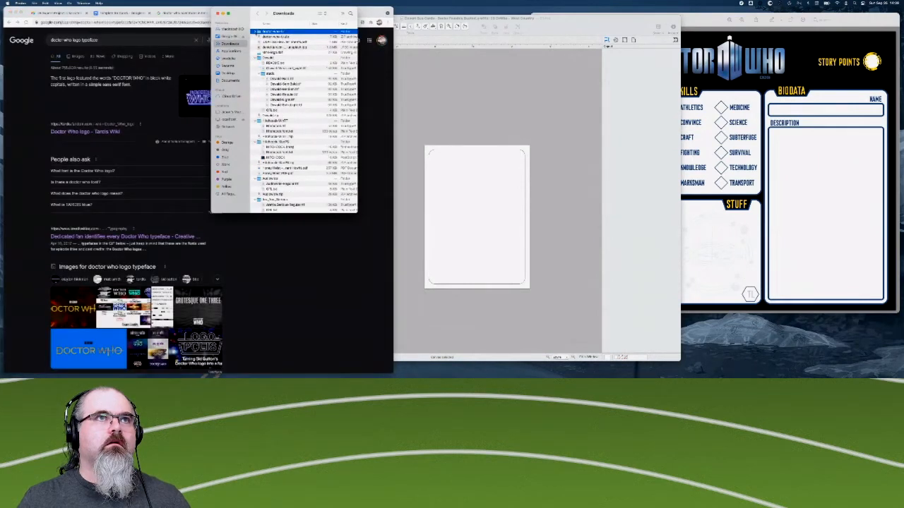
{"action": "left_click", "coordinate": [255, 32]}
{"action": "left_click", "coordinate": [270, 42]}
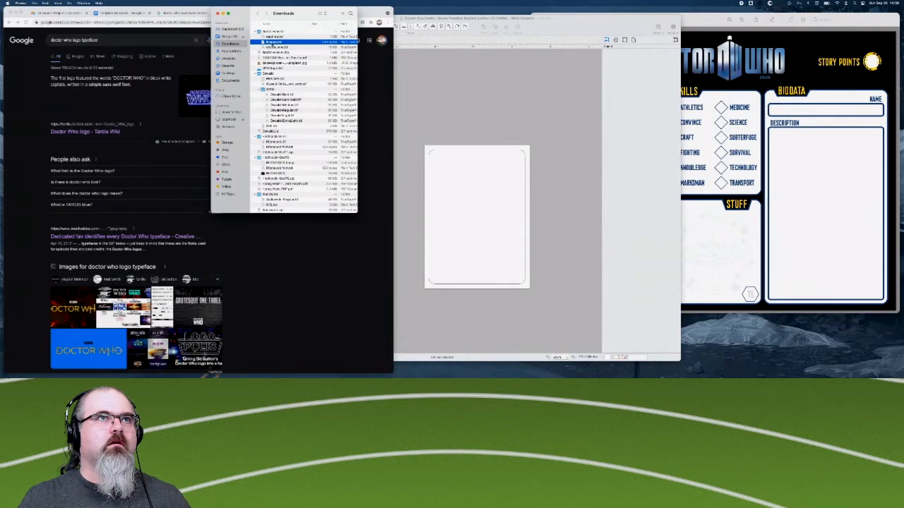
{"action": "double_click", "coordinate": [271, 42]}
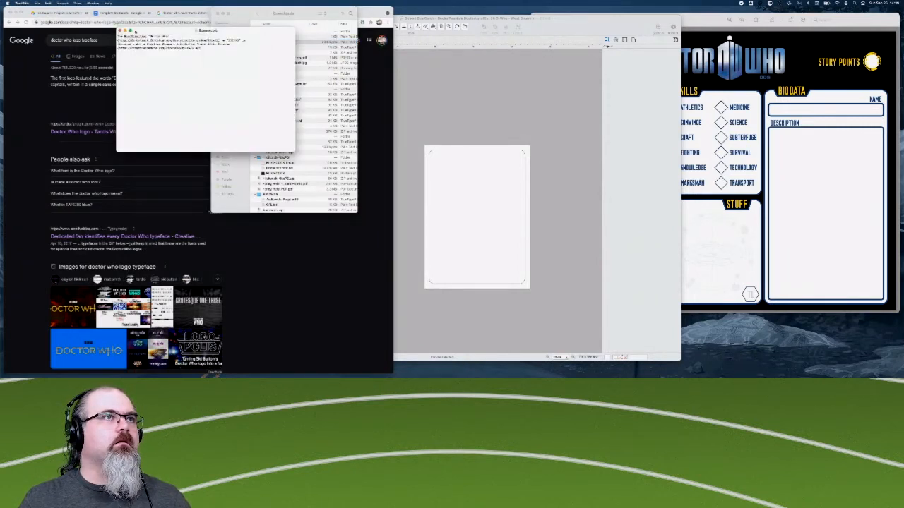
{"action": "left_click_drag", "start_coordinate": [222, 61], "coordinate": [118, 44]}
{"action": "left_click", "coordinate": [166, 61]}
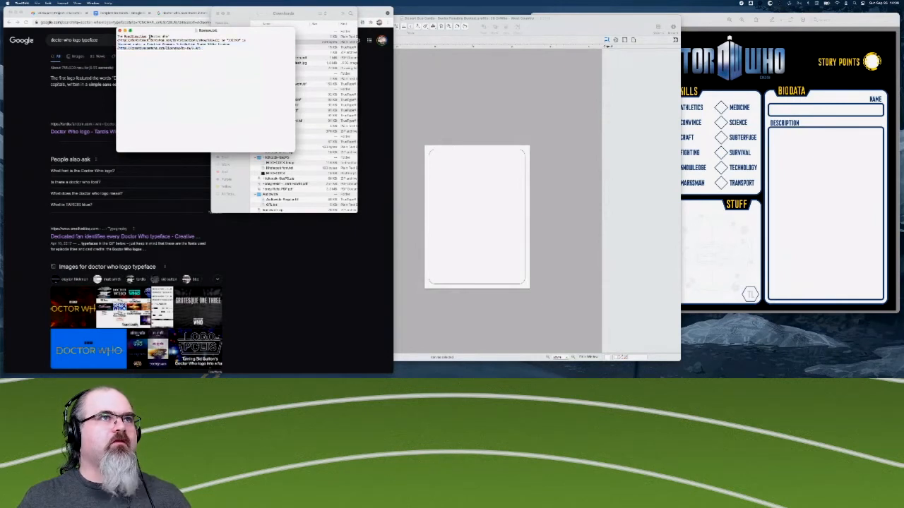
{"action": "left_click", "coordinate": [120, 31]}
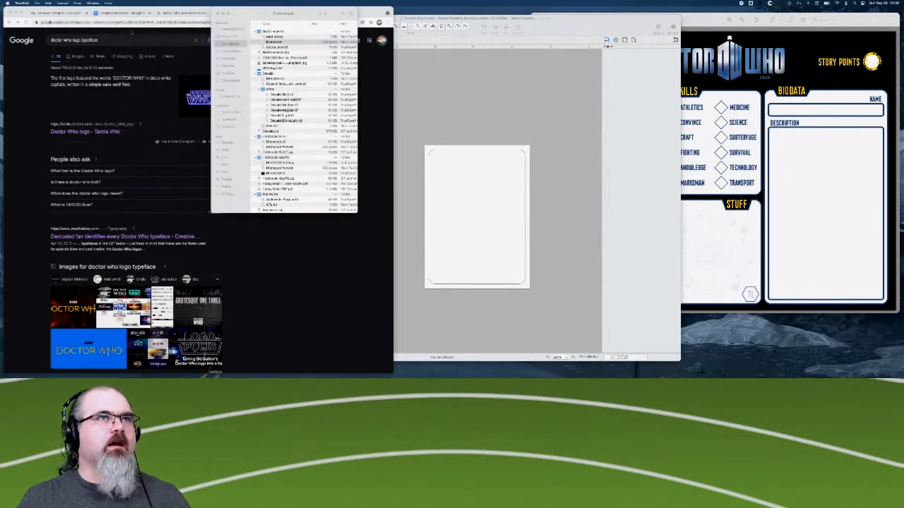
- Install the Doctor Who font from the font file in the extracted download folder
{"action": "left_click", "coordinate": [356, 42]}
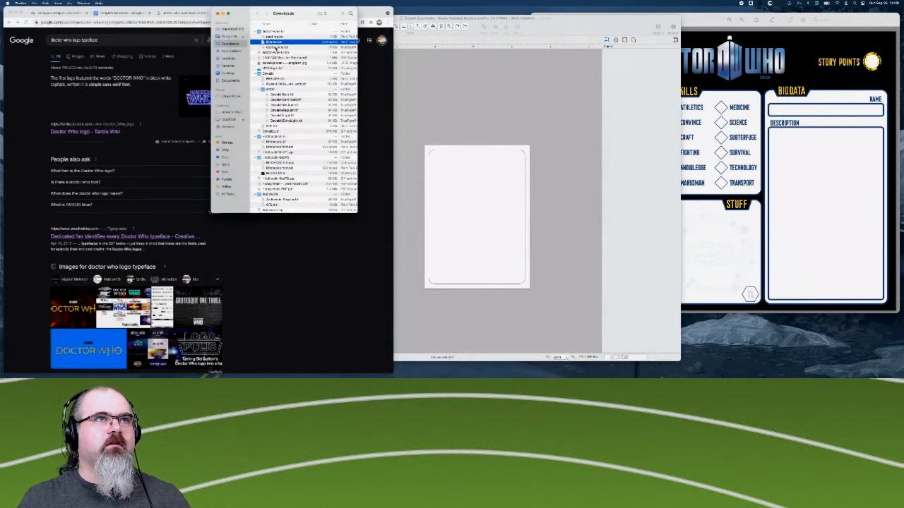
{"action": "left_click", "coordinate": [276, 48]}
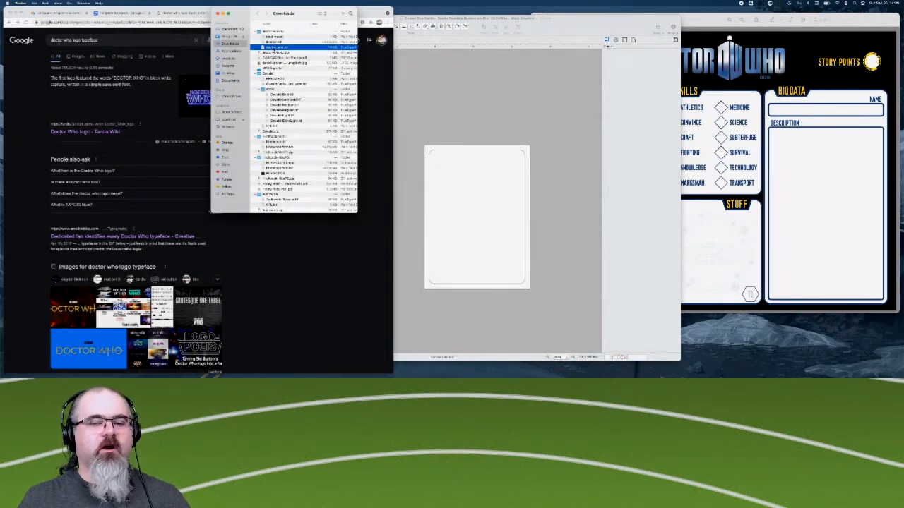
{"action": "double_click", "coordinate": [275, 48]}
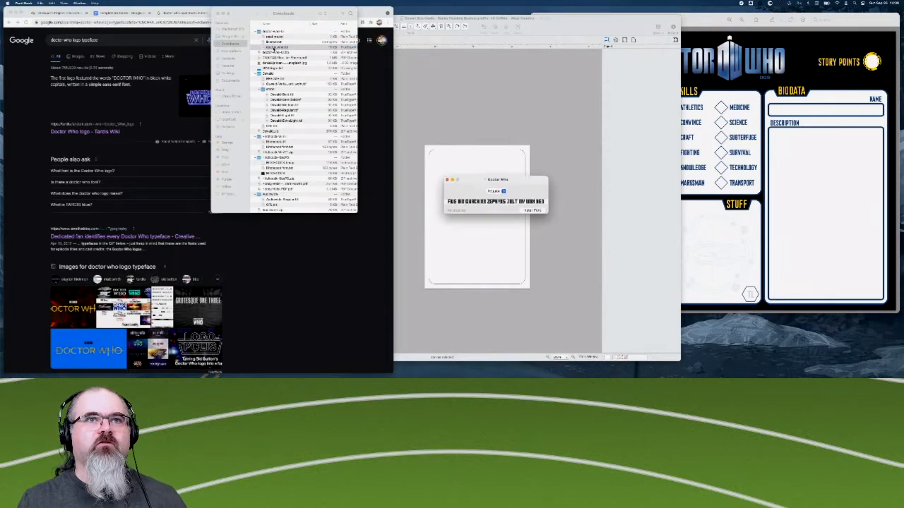
{"action": "left_click", "coordinate": [532, 210]}
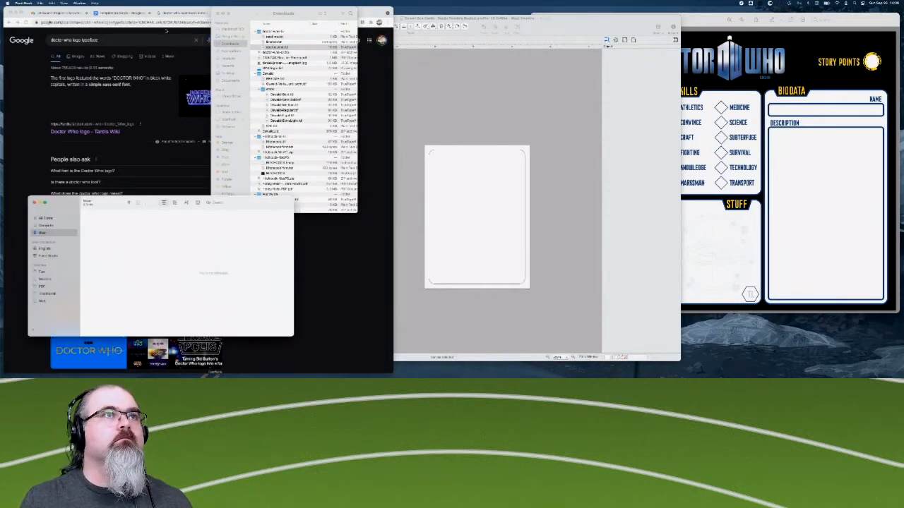
- Close the Downloads window, browse the user fonts in Font Book, and close Font Book
{"action": "left_click", "coordinate": [218, 13]}
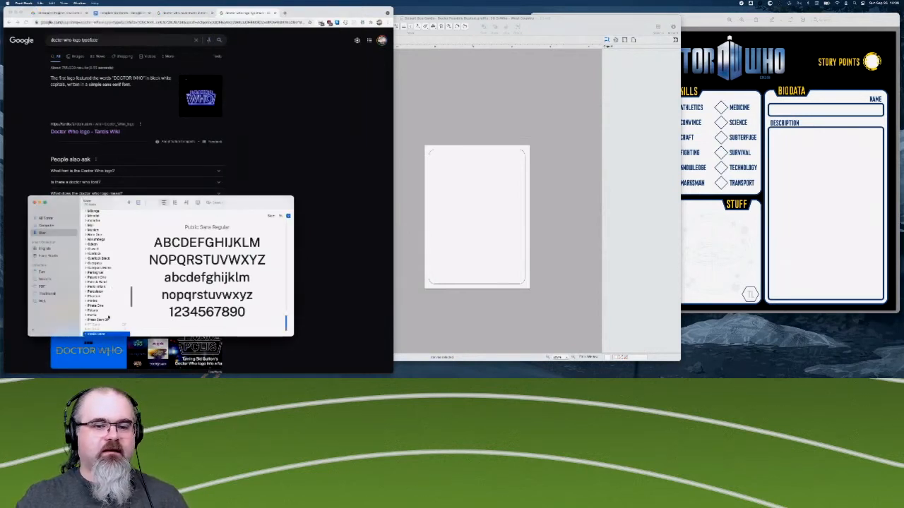
{"action": "scroll", "coordinate": [109, 318], "scroll_direction": "down", "scroll_amount": 5}
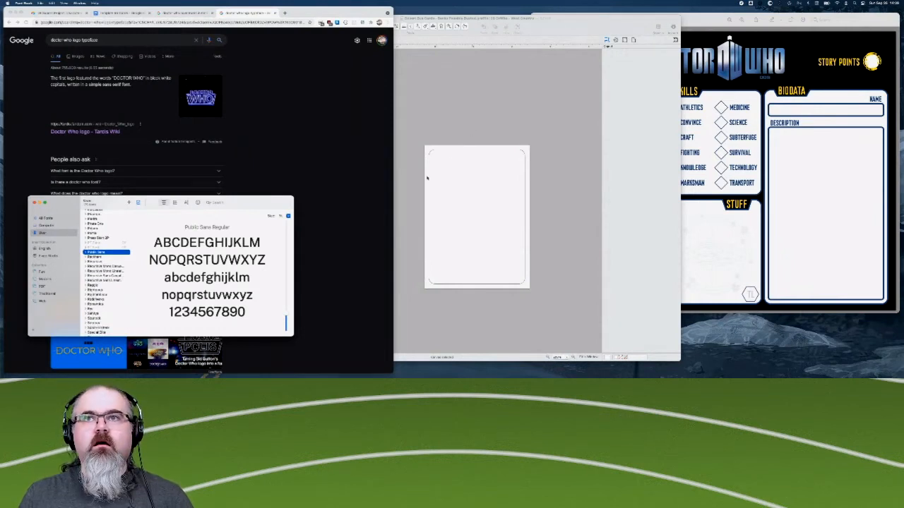
{"action": "scroll", "coordinate": [93, 313], "scroll_direction": "down", "scroll_amount": 3}
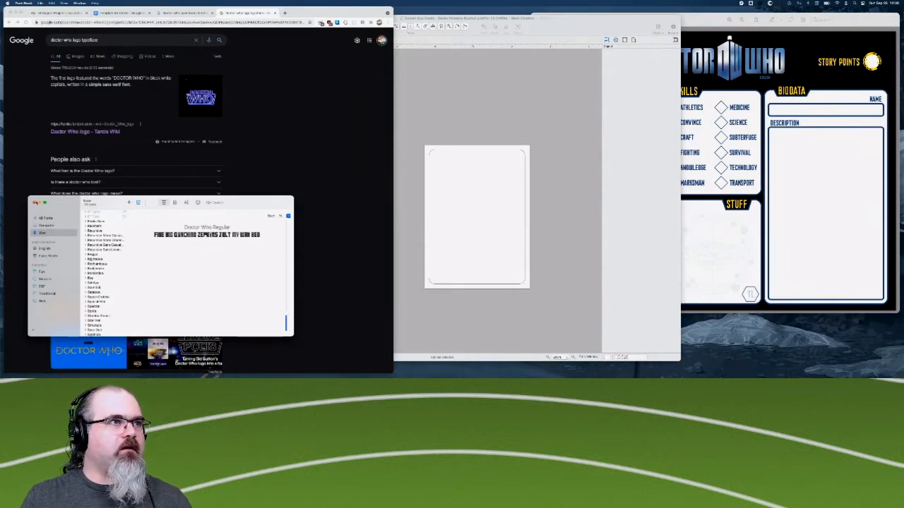
{"action": "left_click", "coordinate": [34, 203]}
- Bring the OmniGraffle card document to the front, followed by the Doctor Who character sheet PDF in Preview
{"action": "left_click", "coordinate": [440, 103]}
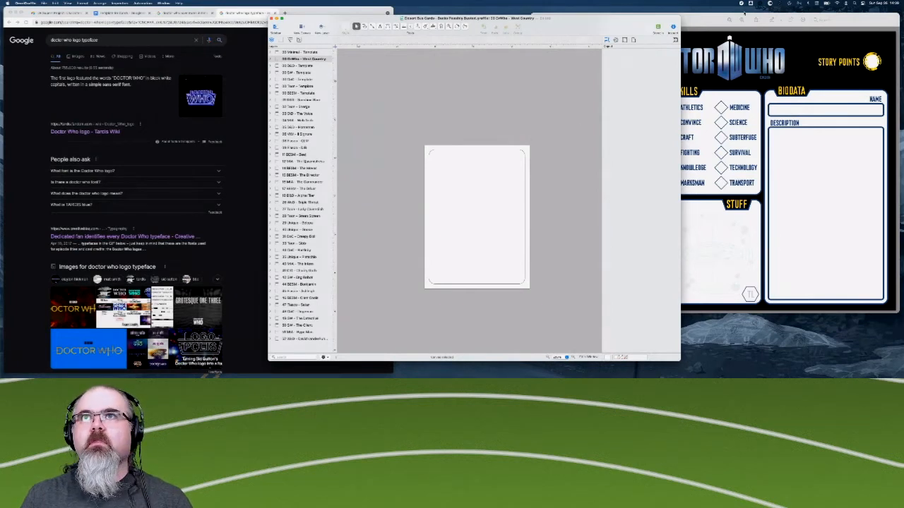
{"action": "left_click", "coordinate": [708, 20]}
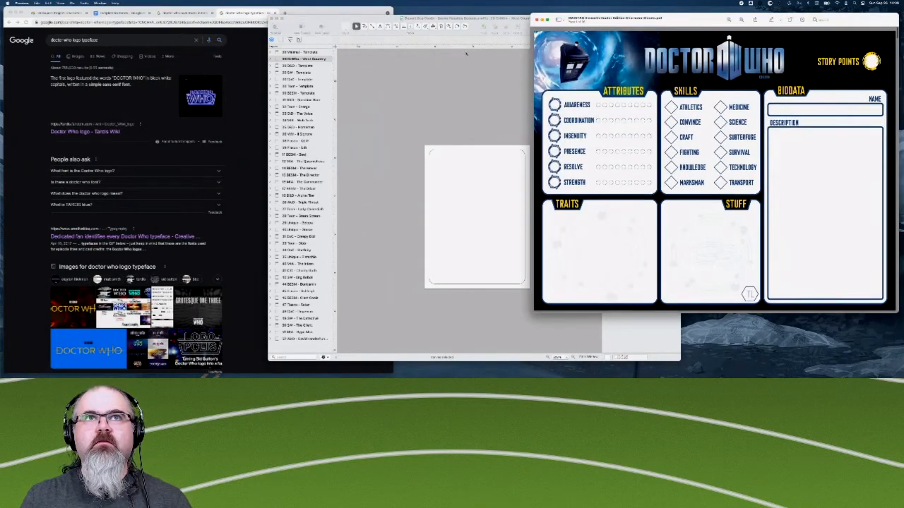
- Return to the blank card document in OmniGraffle and add the text "The West Country Doctor" on the card
{"action": "scroll", "coordinate": [707, 141], "scroll_direction": "down", "scroll_amount": 5}
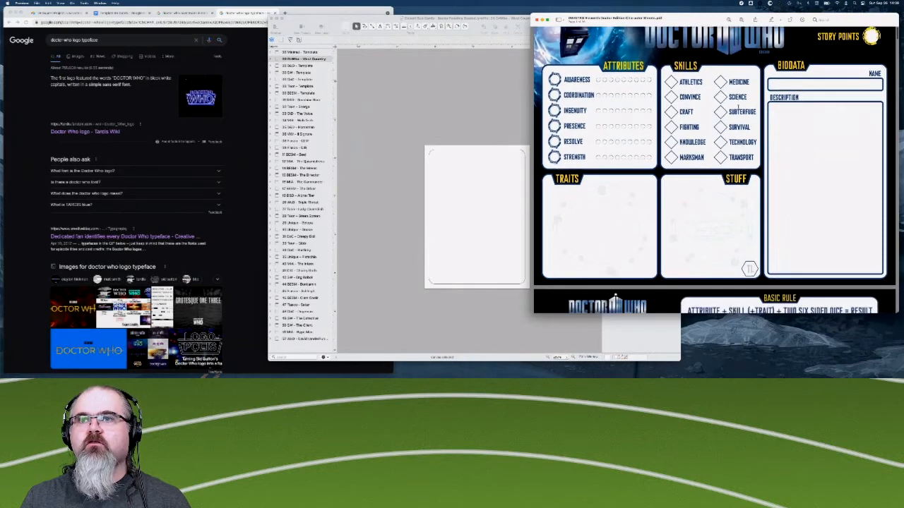
{"action": "scroll", "coordinate": [738, 106], "scroll_direction": "up", "scroll_amount": 3}
{"action": "scroll", "coordinate": [739, 106], "scroll_direction": "up", "scroll_amount": 2}
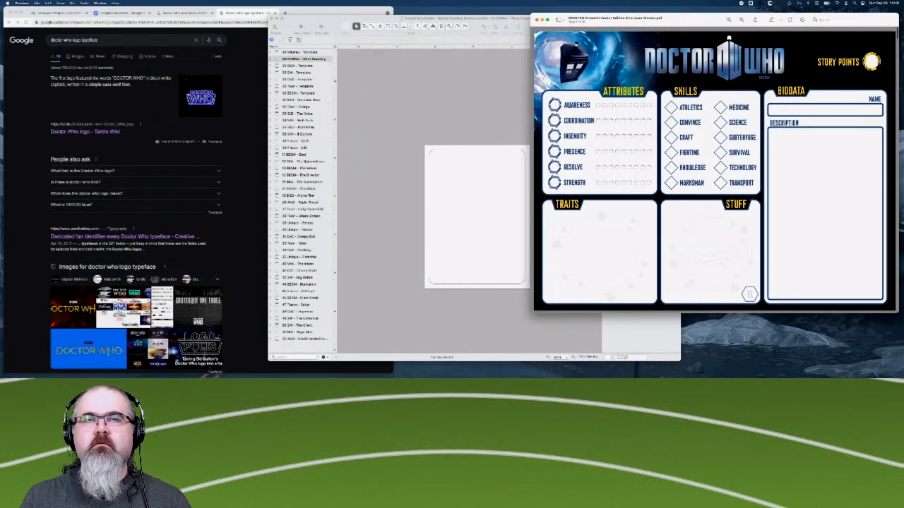
{"action": "left_click", "coordinate": [424, 134]}
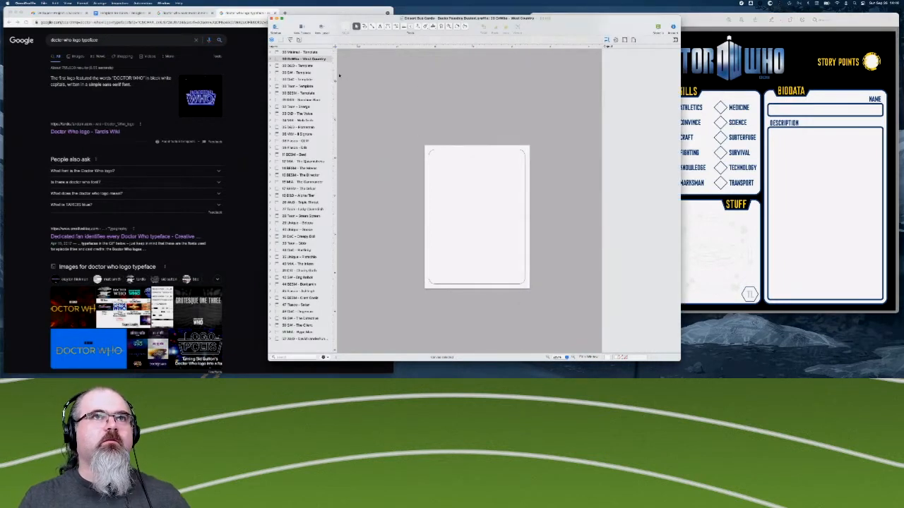
{"action": "left_click", "coordinate": [382, 28]}
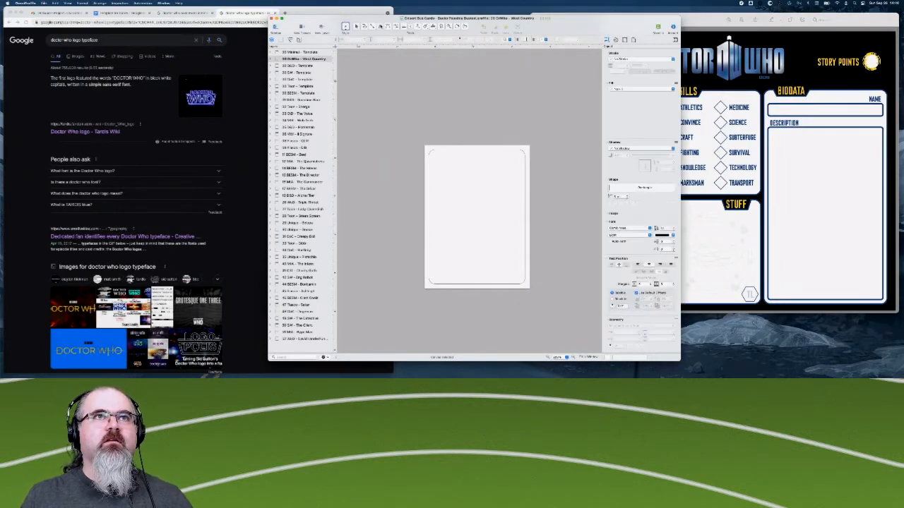
{"action": "left_click", "coordinate": [465, 180]}
{"action": "type", "text": "The Wes"}
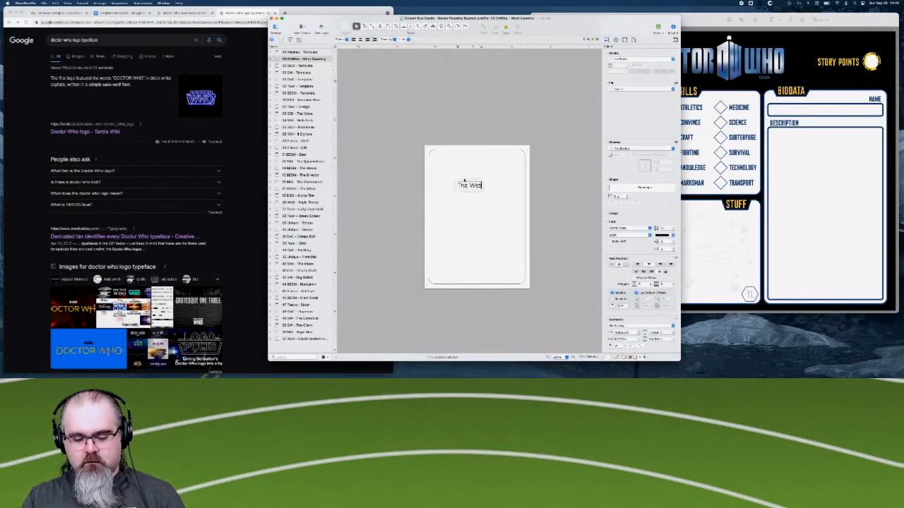
{"action": "type", "text": "t Countr"}
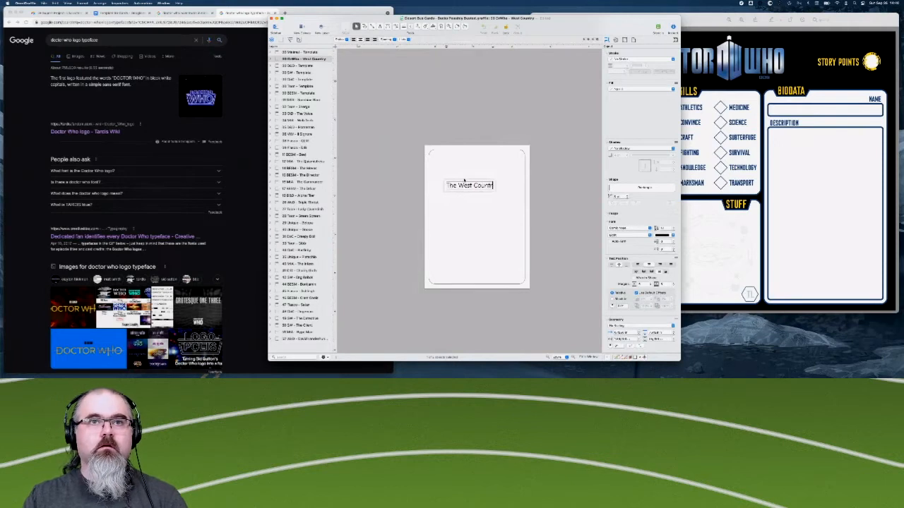
{"action": "type", "text": "y Doctor"}
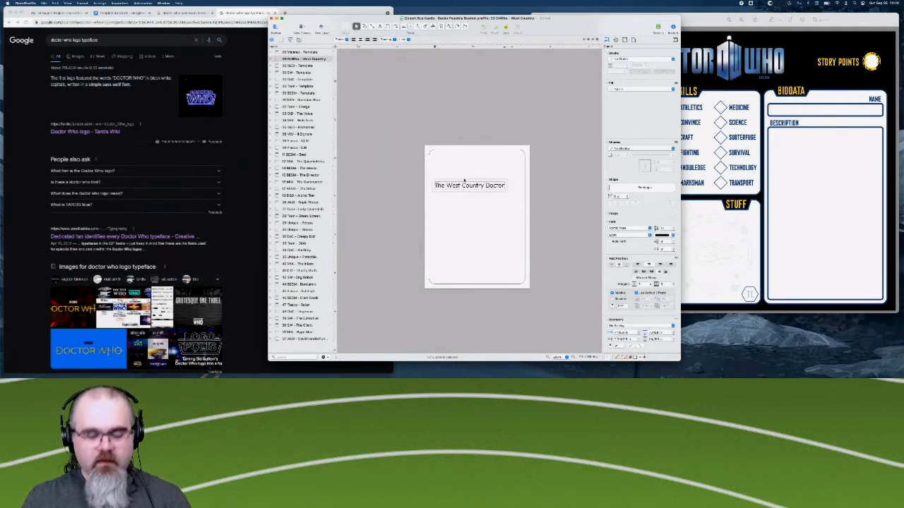
- Set the font of the whole "The West Country Doctor" text to Doctor Who
{"action": "key", "text": "super+a"}
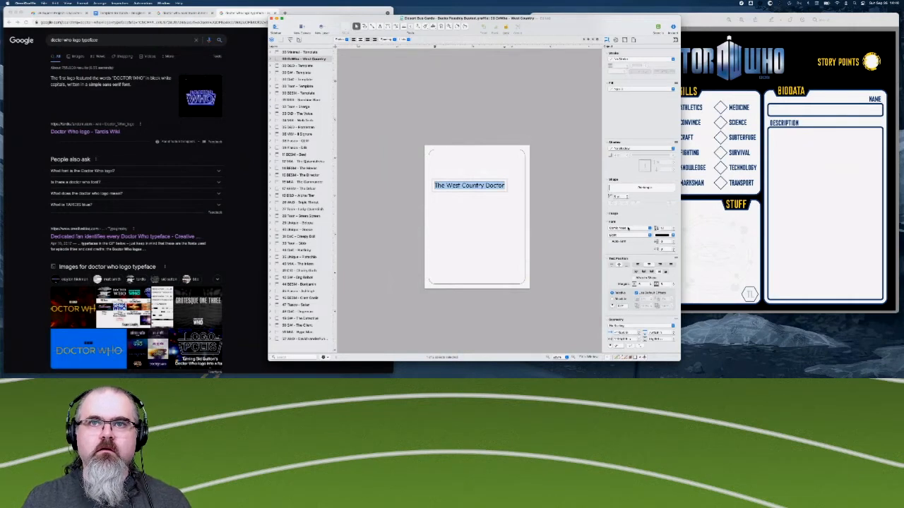
{"action": "left_click", "coordinate": [628, 228]}
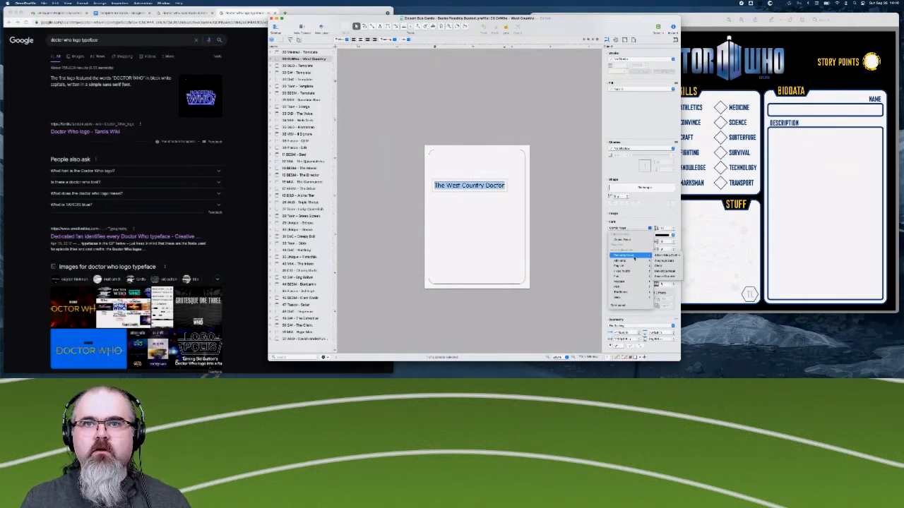
{"action": "mouse_move", "coordinate": [622, 261]}
{"action": "scroll", "coordinate": [663, 316], "scroll_direction": "down", "scroll_amount": 10}
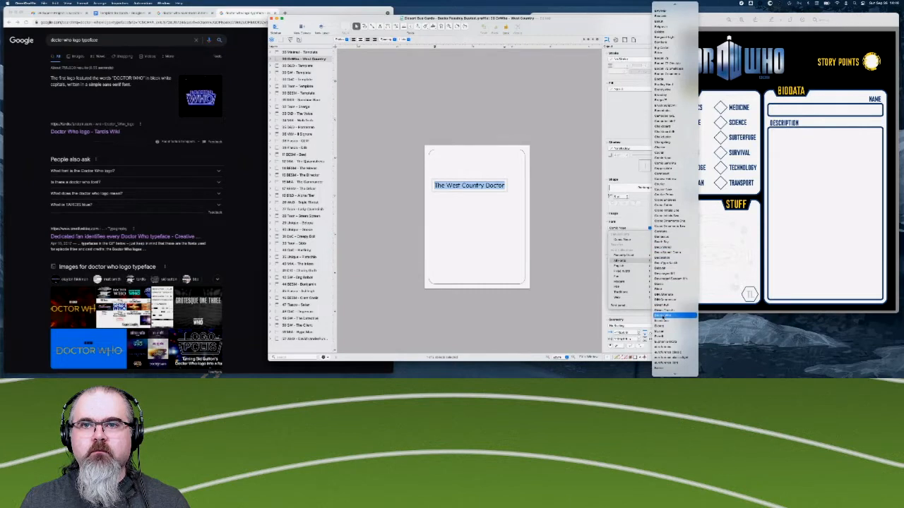
{"action": "left_click", "coordinate": [665, 311]}
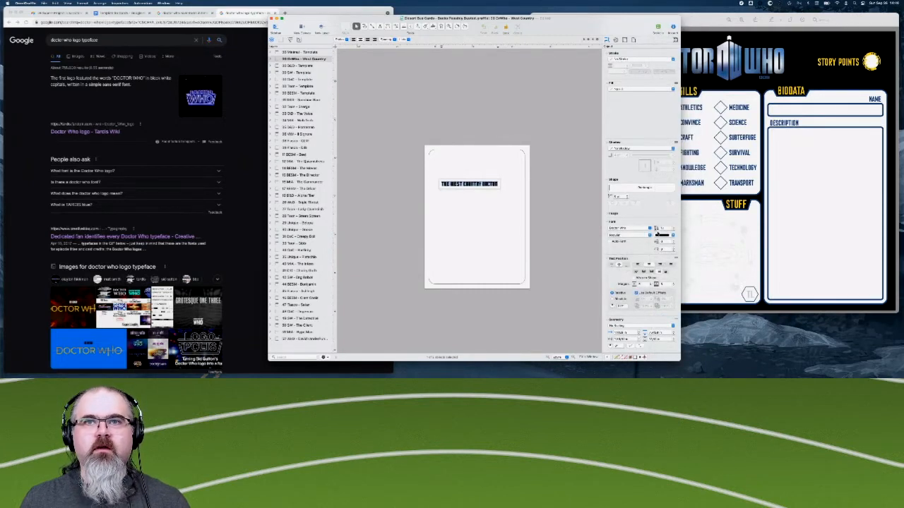
- Enlarge the title text until it nearly spans the card's width, and place it near the card's upper edge
{"action": "left_click", "coordinate": [673, 228]}
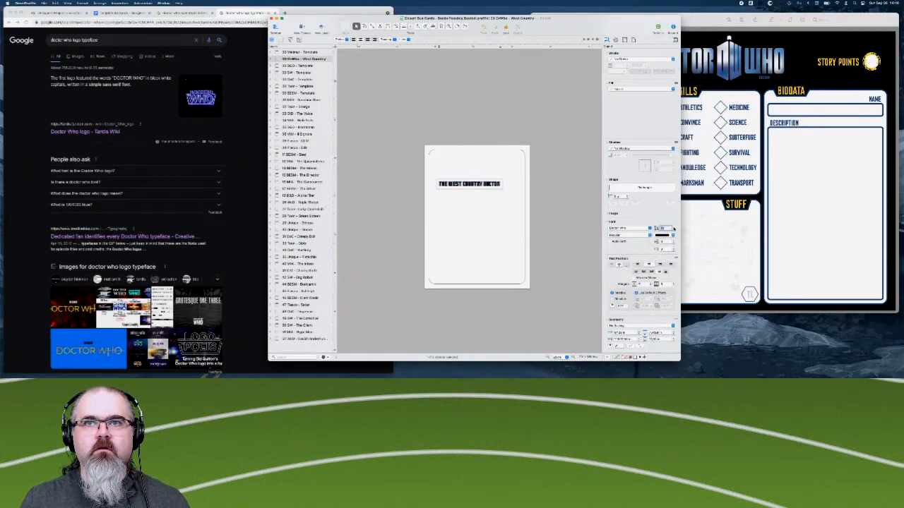
{"action": "left_click", "coordinate": [673, 228]}
{"action": "left_click", "coordinate": [673, 228]}
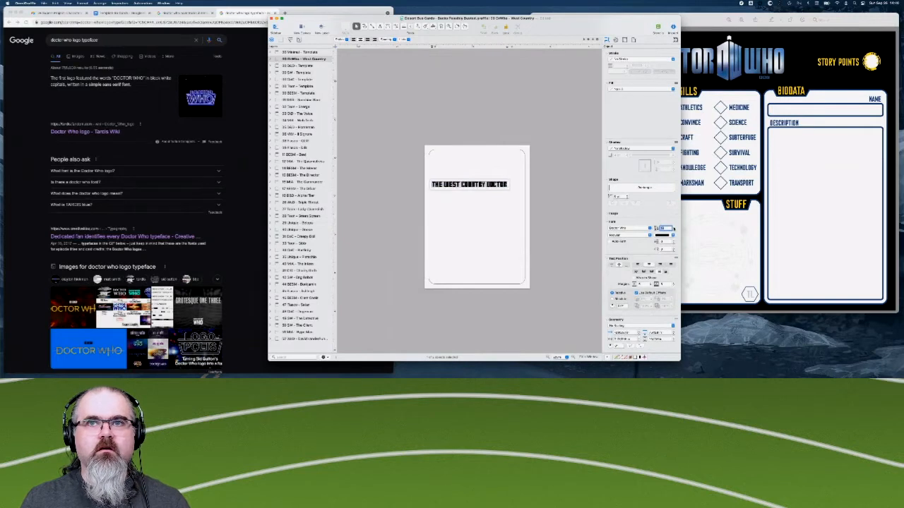
{"action": "left_click", "coordinate": [673, 227]}
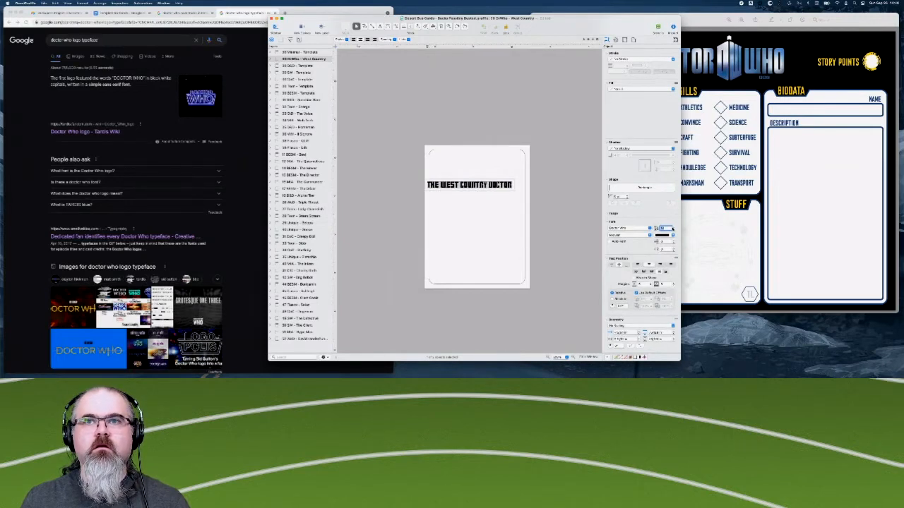
{"action": "left_click", "coordinate": [558, 263]}
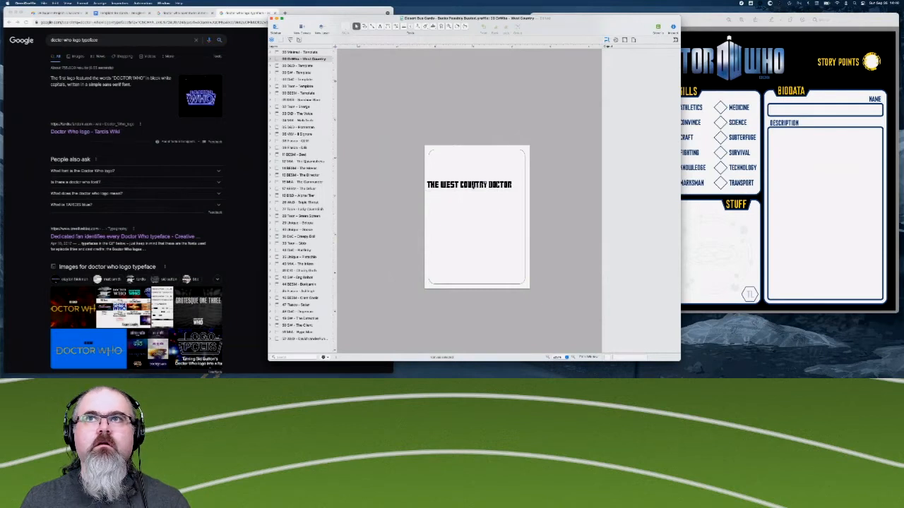
{"action": "left_click", "coordinate": [471, 185]}
{"action": "left_click_drag", "start_coordinate": [472, 185], "coordinate": [475, 164]}
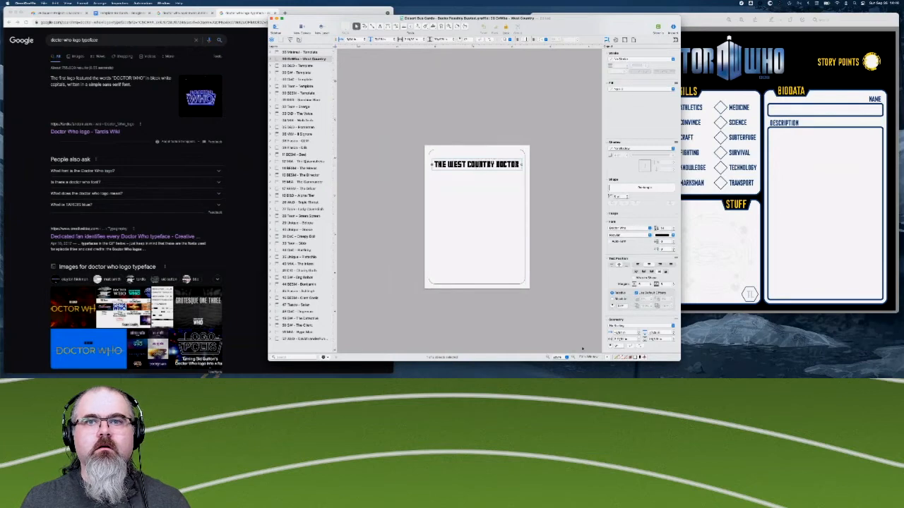
- Reposition and slightly shorten the card document's window, and fit the card to the window
{"action": "left_click_drag", "start_coordinate": [585, 18], "coordinate": [653, 9]}
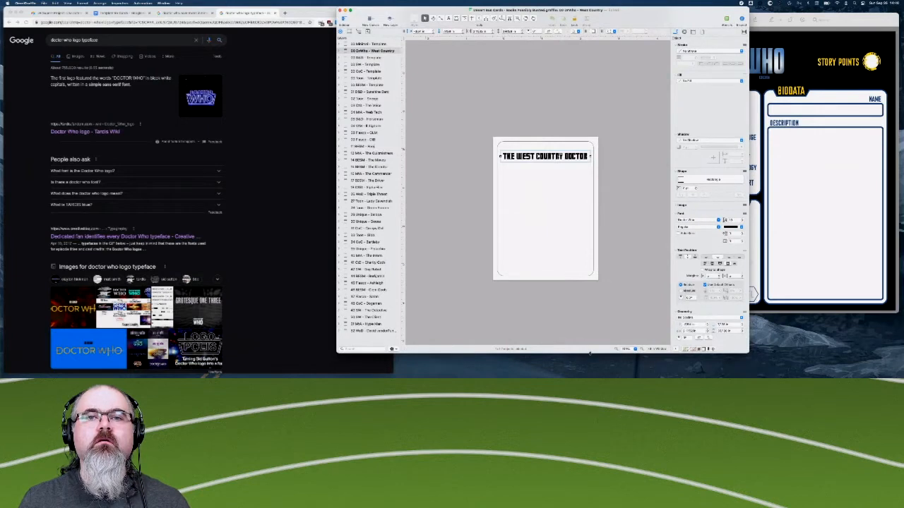
{"action": "left_click_drag", "start_coordinate": [590, 353], "coordinate": [590, 348]}
{"action": "left_click", "coordinate": [657, 344]}
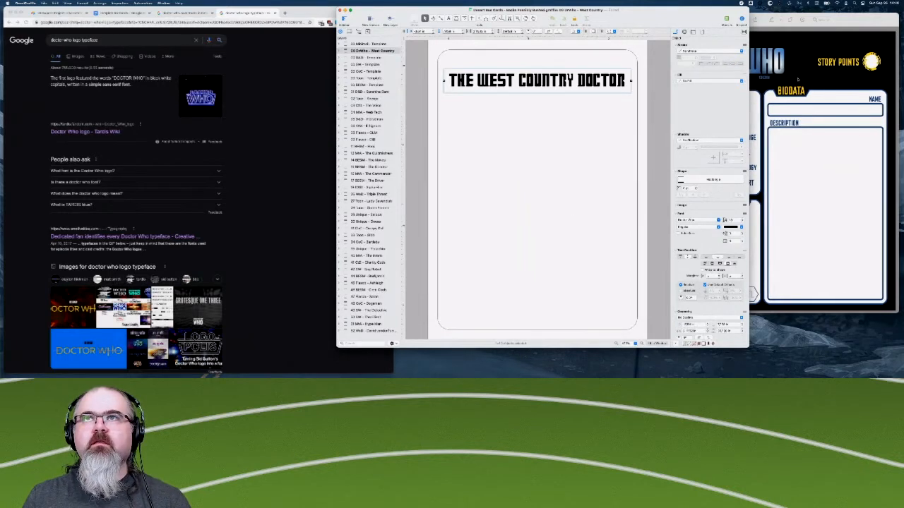
- Compare the card title's lettering with the Doctor Who character sheet in Preview, and return to the card
{"action": "left_click", "coordinate": [845, 18]}
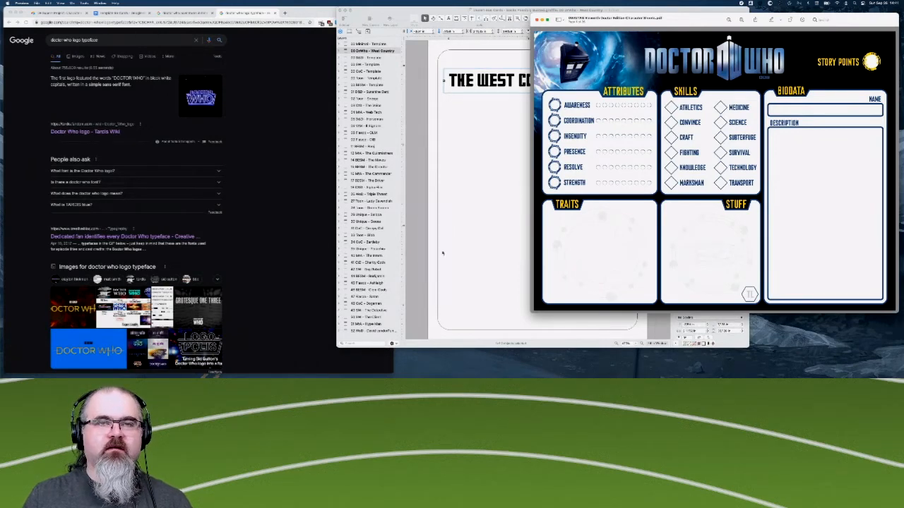
{"action": "left_click", "coordinate": [485, 192]}
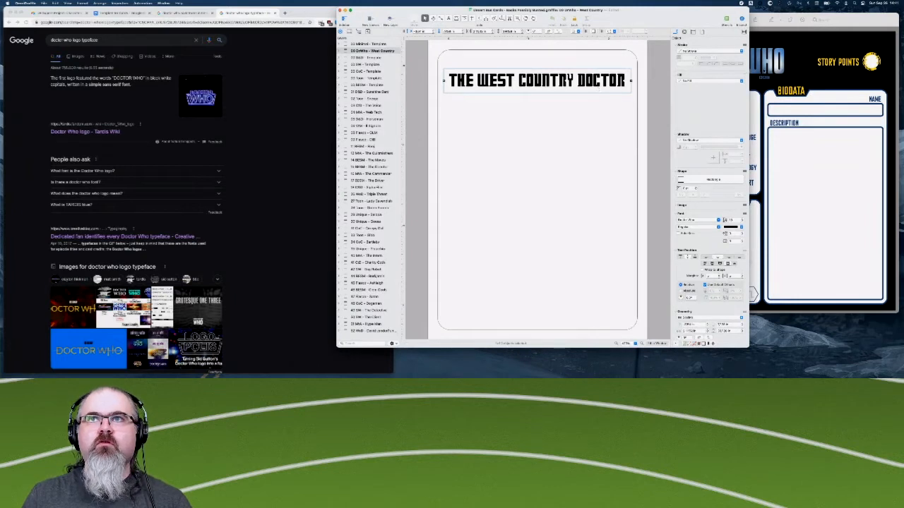
{"action": "scroll", "coordinate": [695, 203], "scroll_direction": "down", "scroll_amount": 2}
{"action": "scroll", "coordinate": [696, 204], "scroll_direction": "up", "scroll_amount": 2}
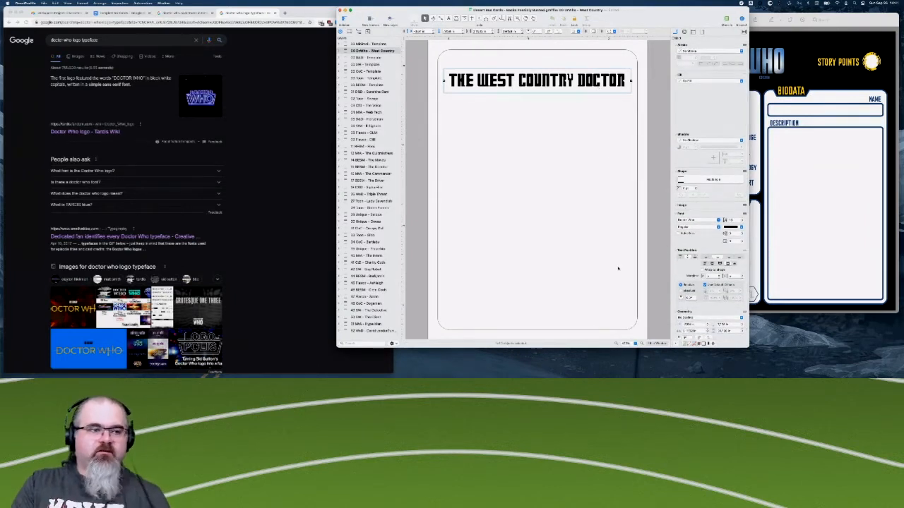
- Switch to the Template for Cards document in Chrome and compare its character stats with the sections of the Doctor Who character sheet
{"action": "left_click", "coordinate": [118, 13]}
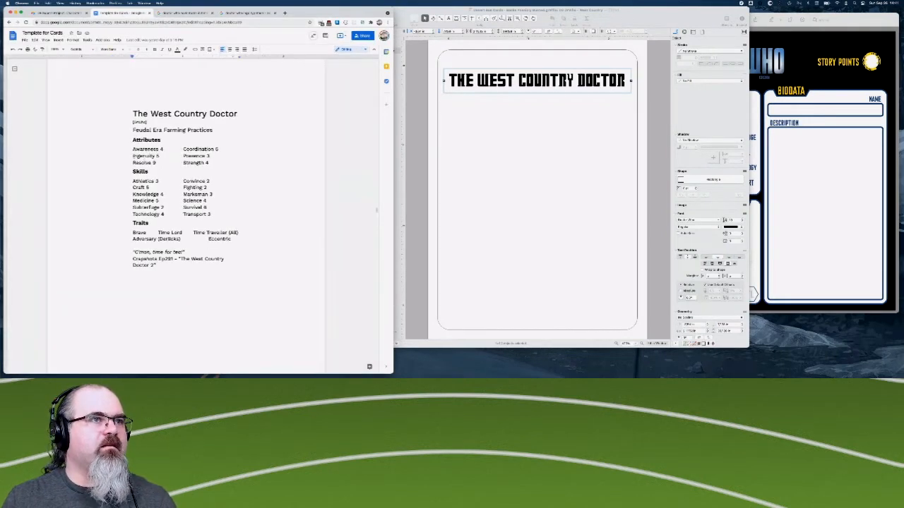
{"action": "left_click", "coordinate": [798, 182]}
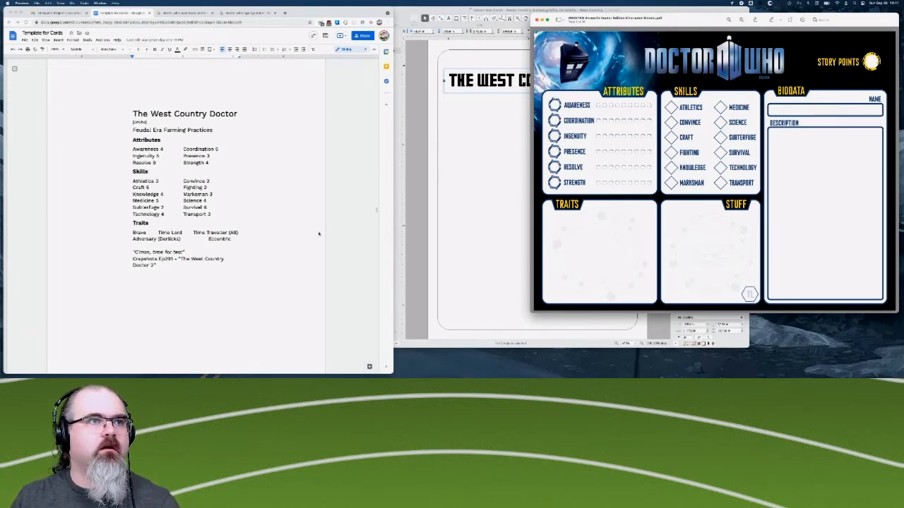
{"action": "scroll", "coordinate": [294, 204], "scroll_direction": "down", "scroll_amount": 1}
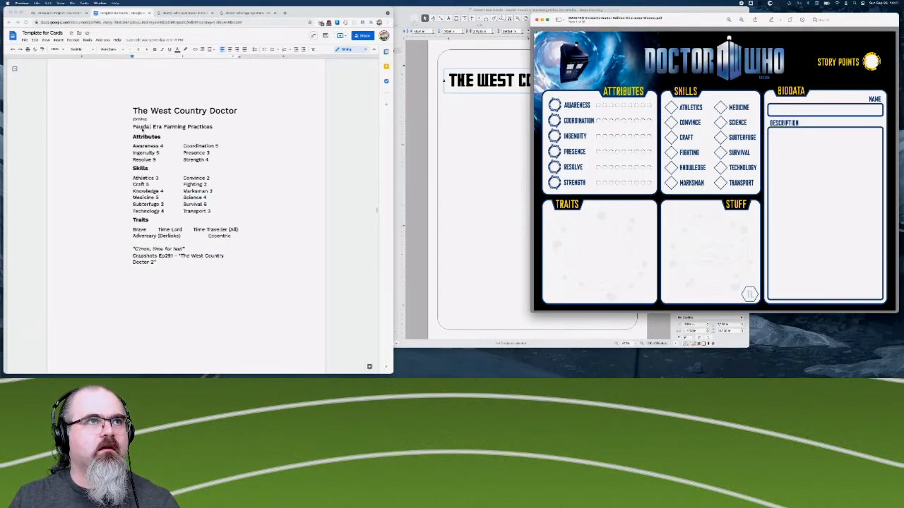
- Alternate between the OmniGraffle card and the character sheet PDF to examine how the sheet's sections and styling could fit the card
{"action": "left_click", "coordinate": [482, 147]}
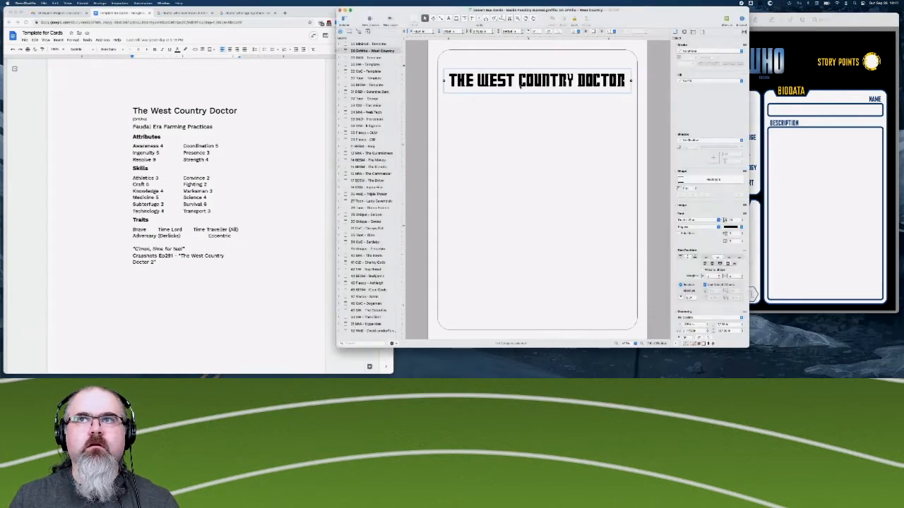
{"action": "left_click", "coordinate": [853, 188]}
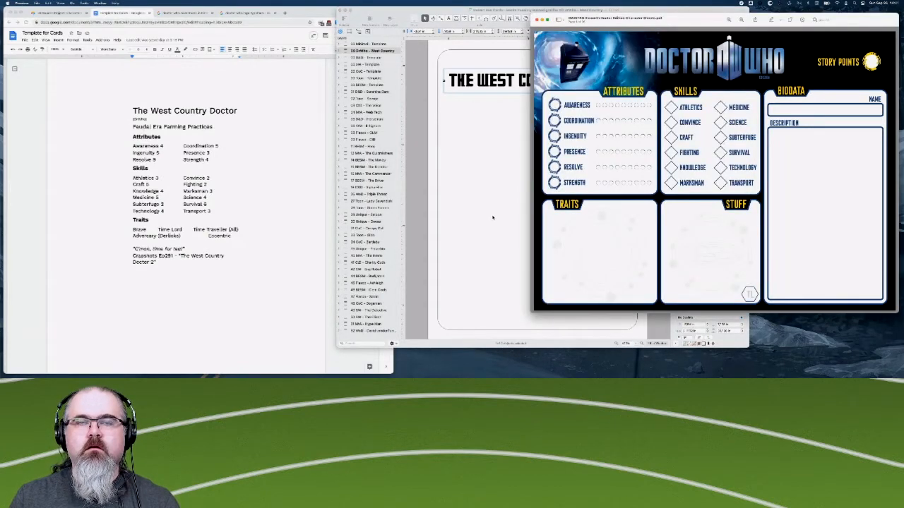
{"action": "left_click", "coordinate": [492, 217]}
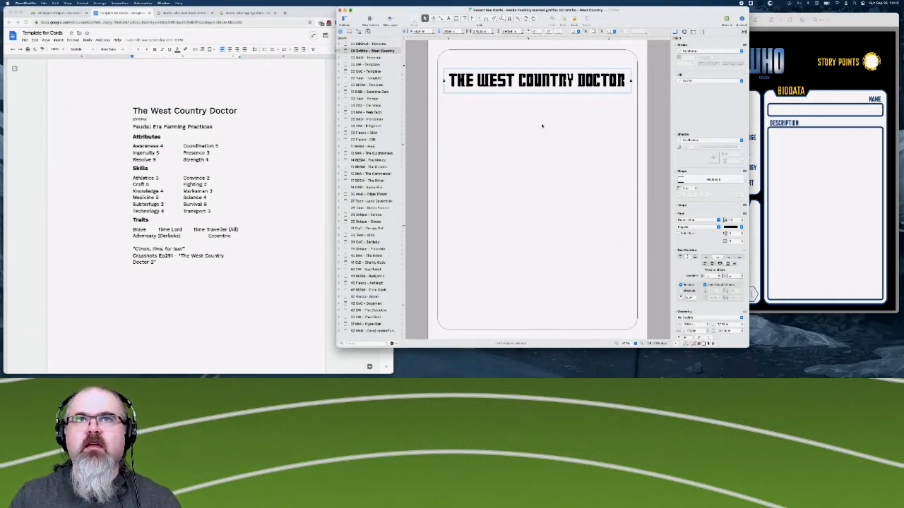
{"action": "left_click", "coordinate": [806, 80]}
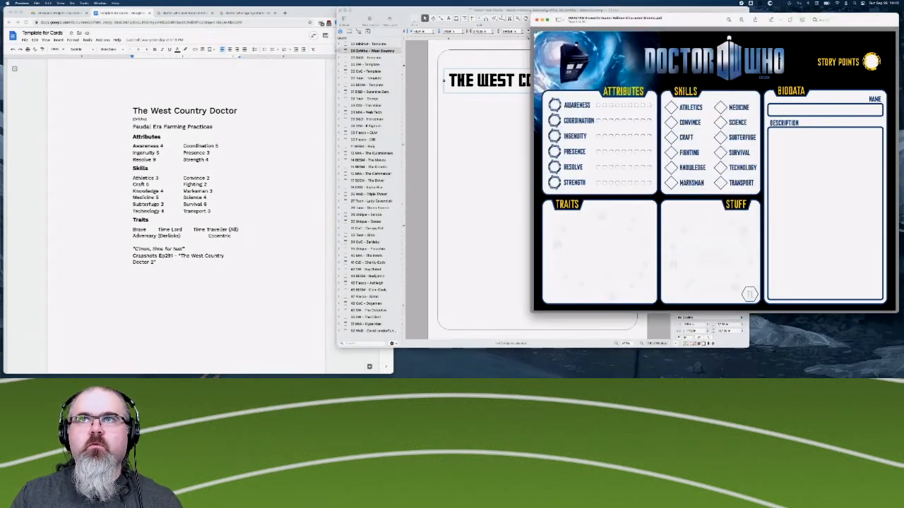
{"action": "left_click", "coordinate": [519, 166]}
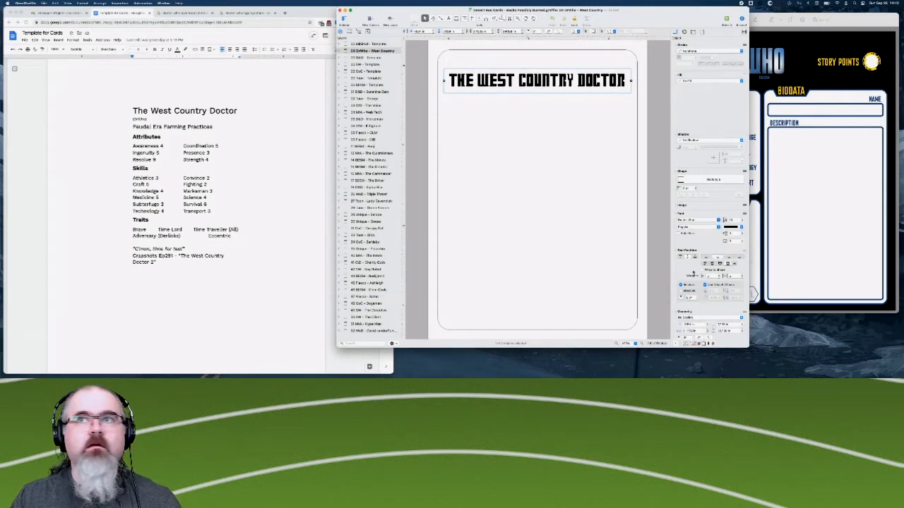
{"action": "left_click", "coordinate": [855, 207]}
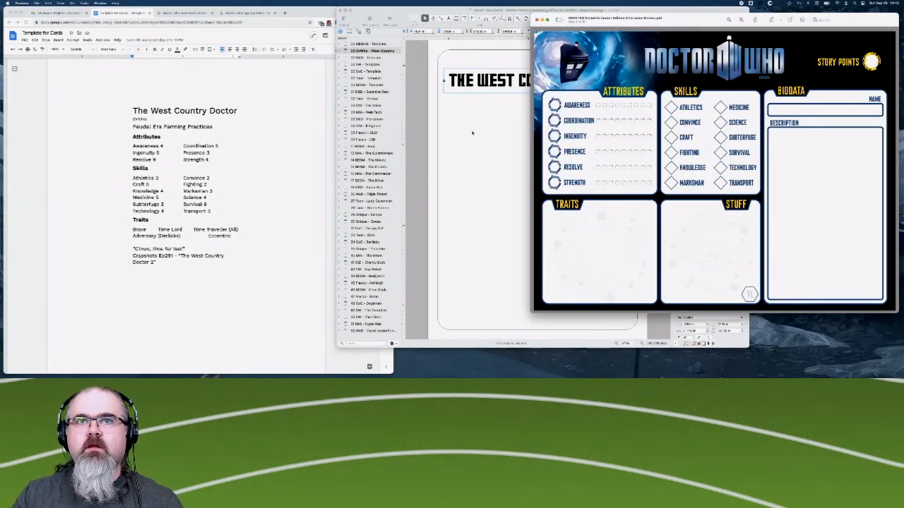
{"action": "left_click", "coordinate": [486, 151]}
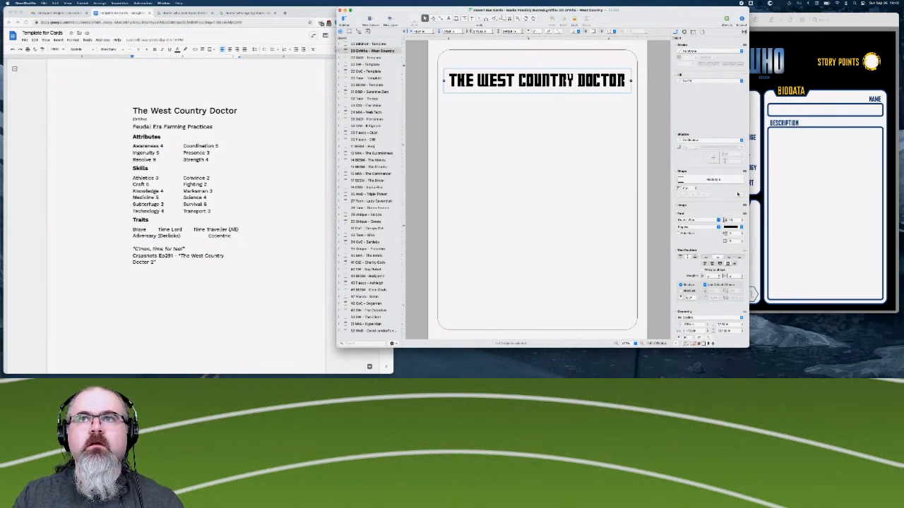
{"action": "left_click", "coordinate": [811, 210]}
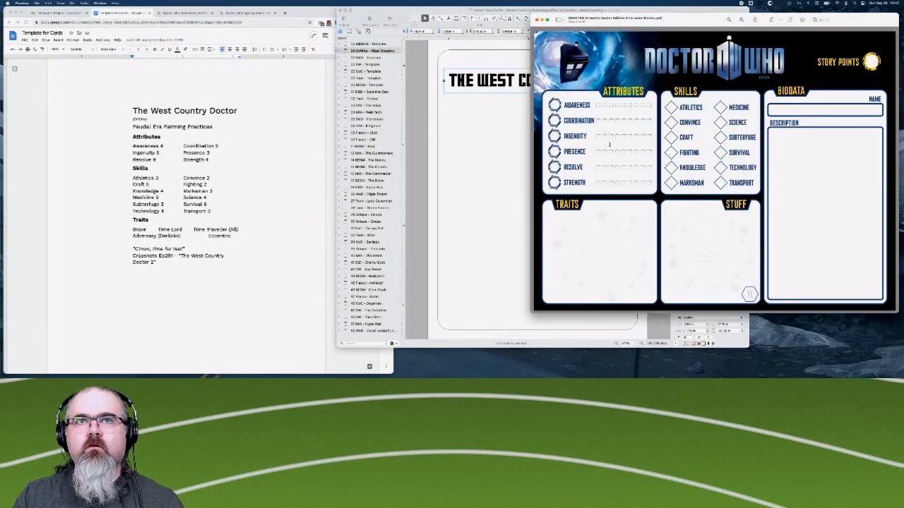
- Add a text label reading "Awareness" below The West Country Doctor title on the card and select its text
{"action": "left_click", "coordinate": [511, 157]}
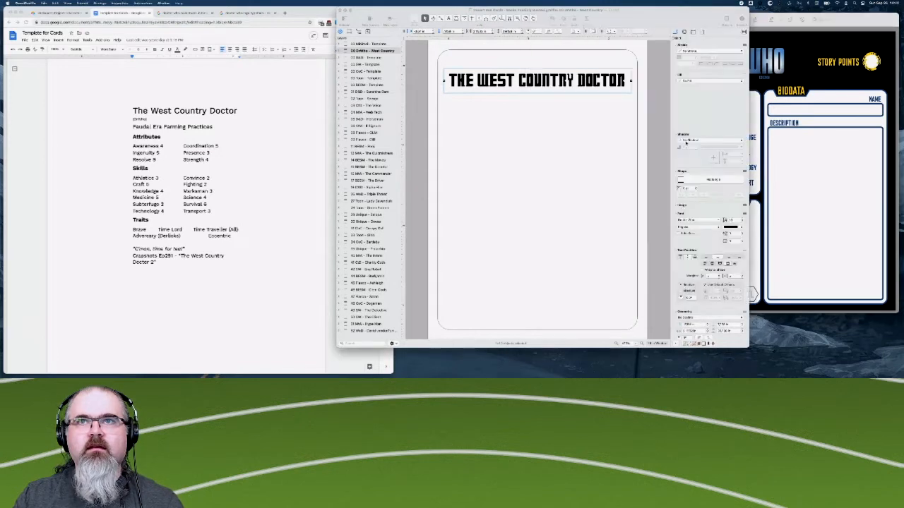
{"action": "key", "text": "t"}
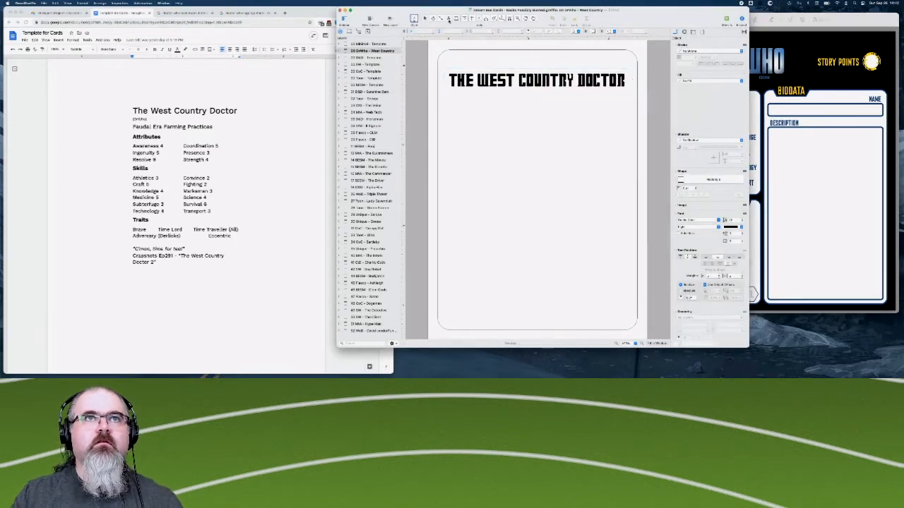
{"action": "left_click_drag", "start_coordinate": [486, 166], "coordinate": [524, 185]}
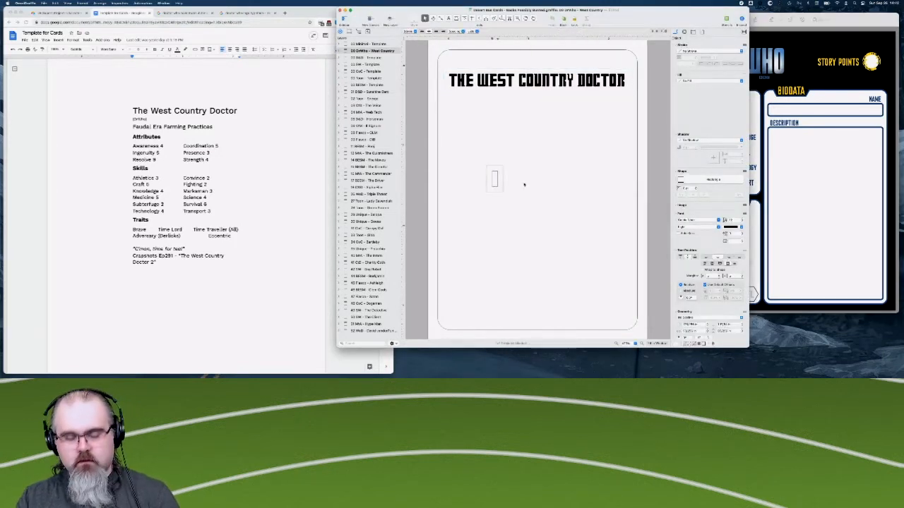
{"action": "type", "text": "A"}
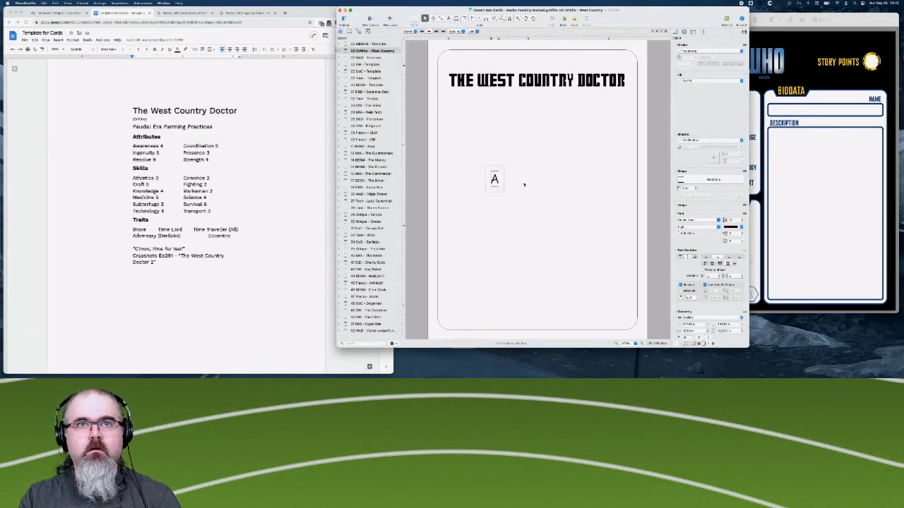
{"action": "type", "text": "wareness"}
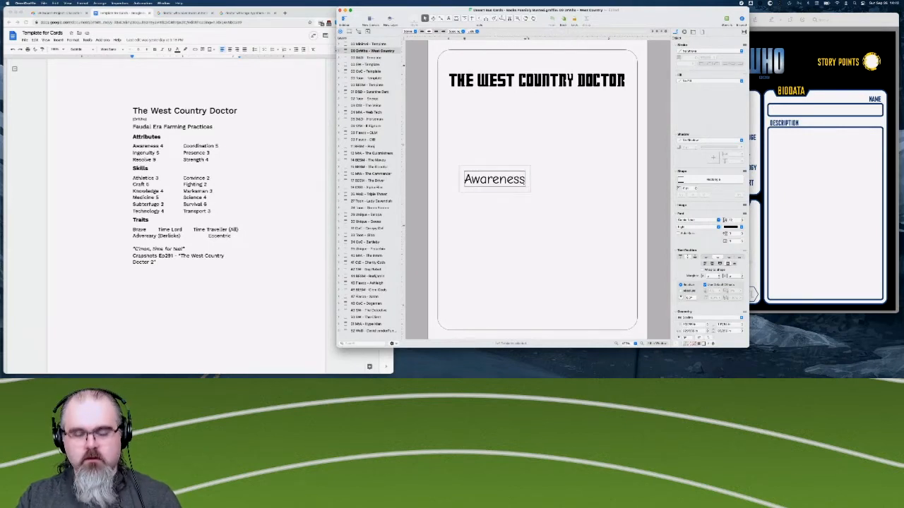
{"action": "key", "text": "super+a"}
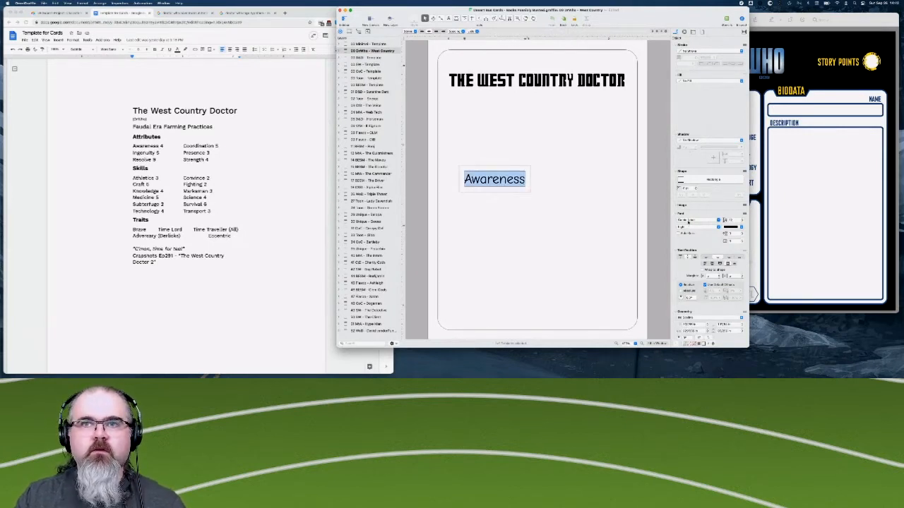
- Check the font choices for the Awareness label, then switch to Font Book and preview the Doctor Who font
{"action": "left_click", "coordinate": [683, 221]}
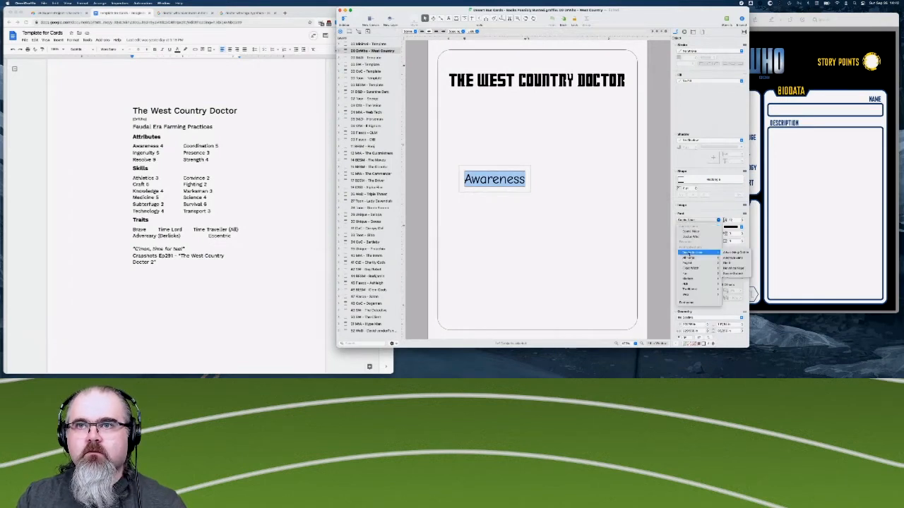
{"action": "mouse_move", "coordinate": [706, 261]}
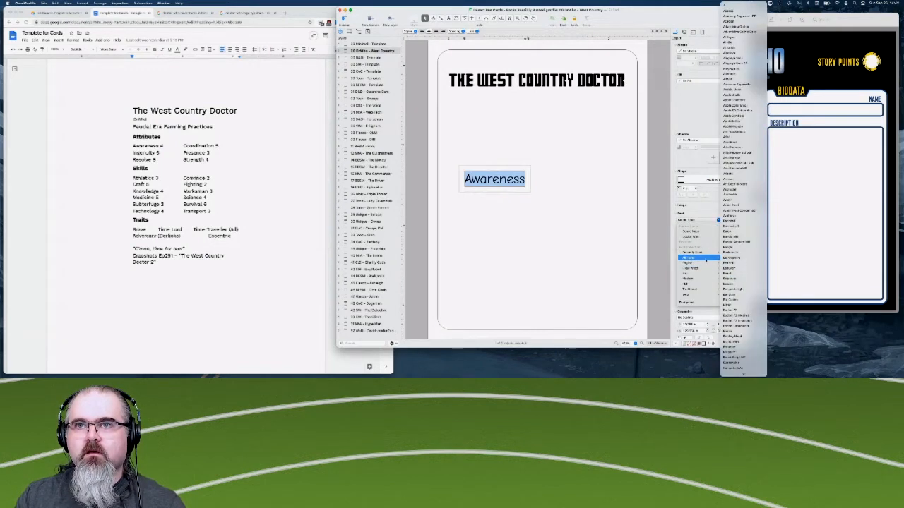
{"action": "left_click", "coordinate": [835, 360]}
{"action": "left_click", "coordinate": [835, 361]}
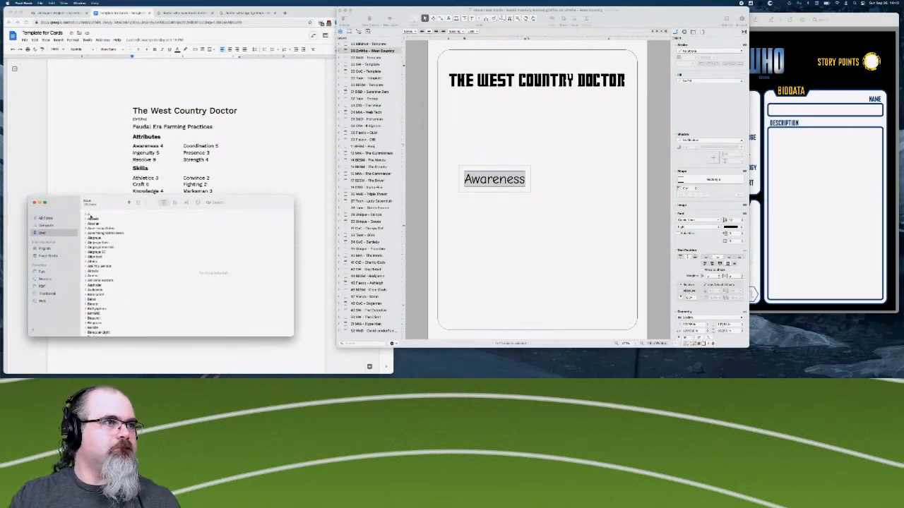
{"action": "type", "text": "do"}
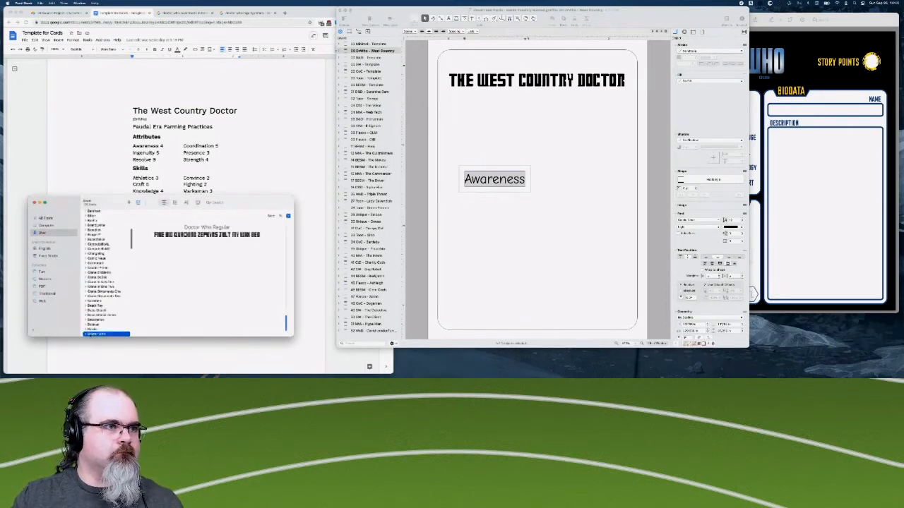
{"action": "scroll", "coordinate": [105, 244], "scroll_direction": "up", "scroll_amount": 10}
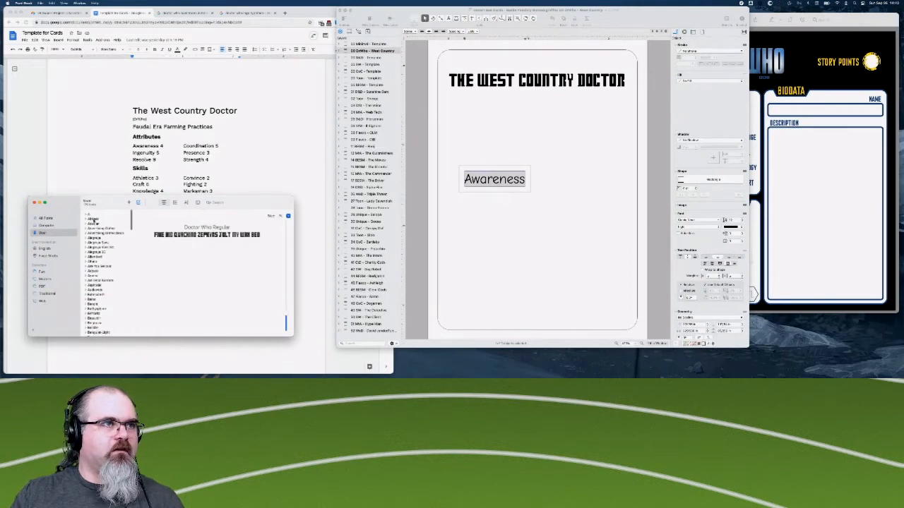
- Preview the user fonts one by one from the start of the list, including Advertising Gothic and Alegreya Sans SC
{"action": "left_click", "coordinate": [92, 220]}
{"action": "key", "text": "Down"}
{"action": "key", "text": "Down"}
{"action": "key", "text": "Down"}
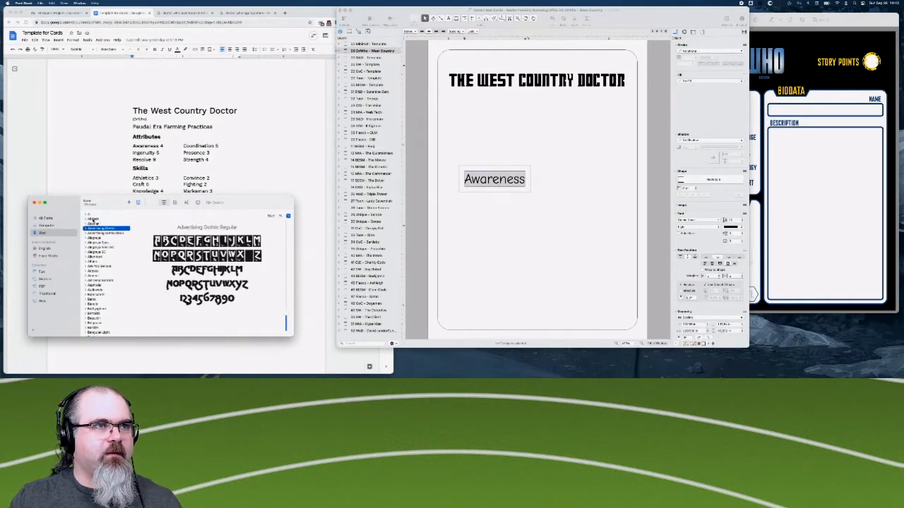
{"action": "key", "text": "Down"}
{"action": "key", "text": "Down"}
{"action": "key", "text": "Down"}
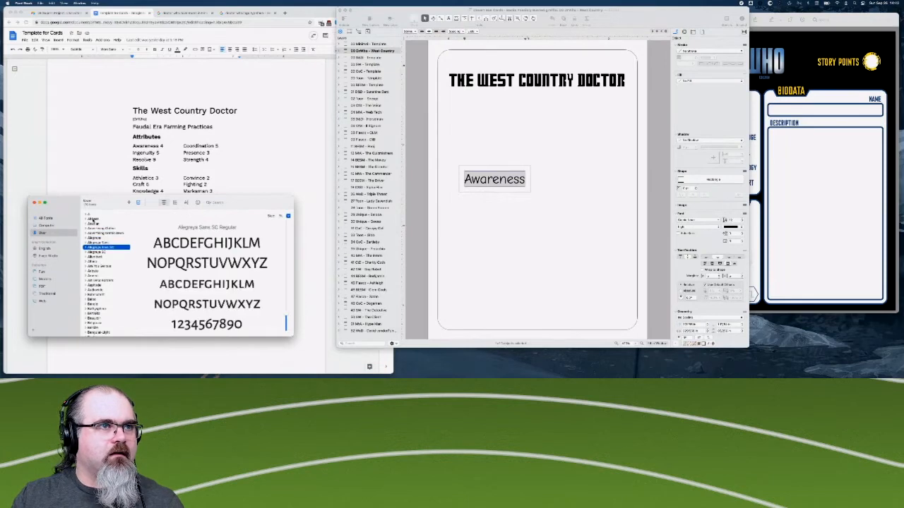
{"action": "key", "text": "Up"}
{"action": "key", "text": "Down"}
{"action": "key", "text": "Down"}
{"action": "key", "text": "Down"}
{"action": "key", "text": "Down"}
{"action": "key", "text": "Down"}
{"action": "key", "text": "Down"}
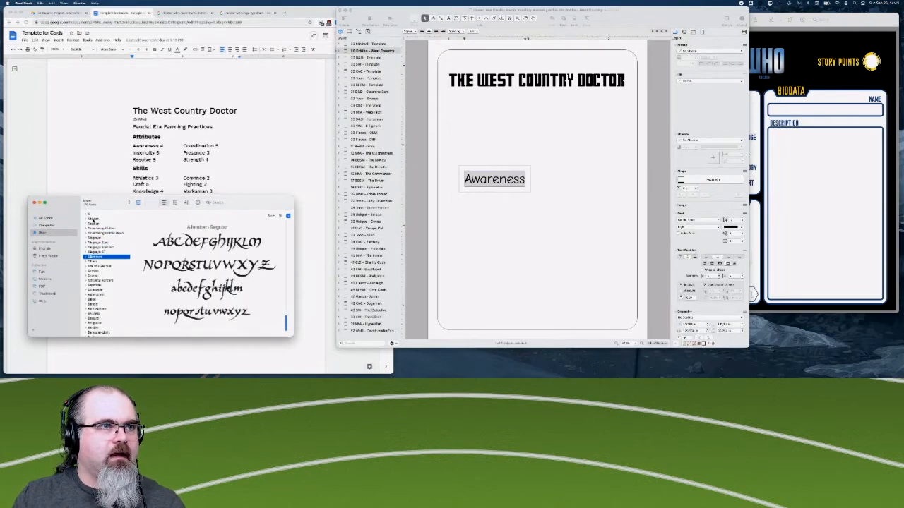
- Bring the character sheet PDF into view and compare its lettering with the installed fonts from Altaira through Bayard
{"action": "left_click", "coordinate": [798, 221]}
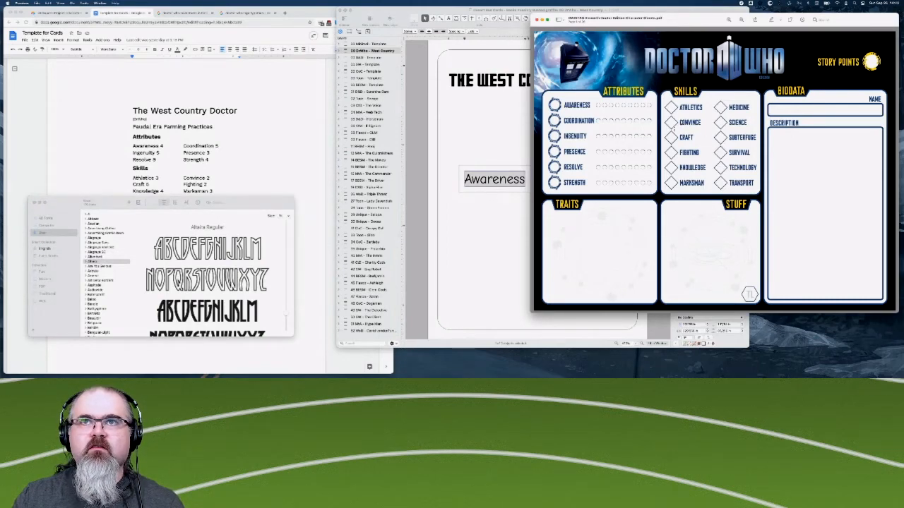
{"action": "left_click", "coordinate": [103, 266]}
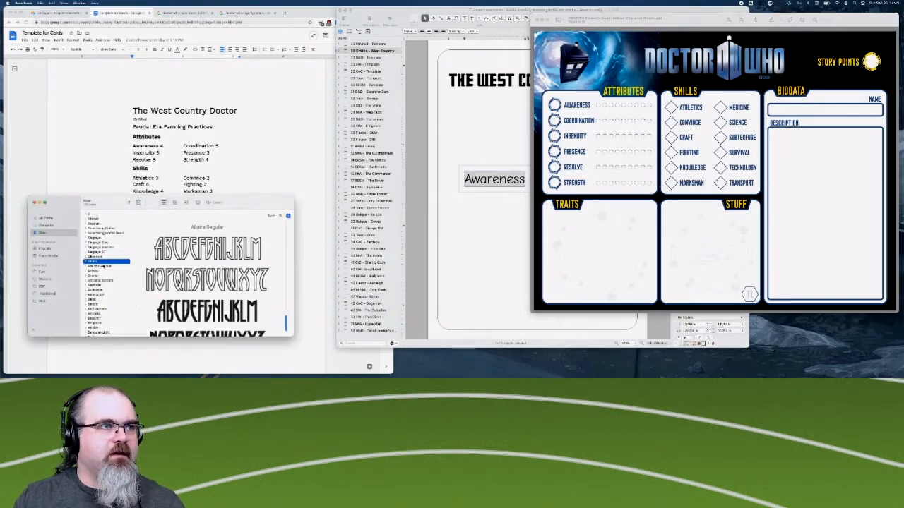
{"action": "left_click", "coordinate": [103, 267]}
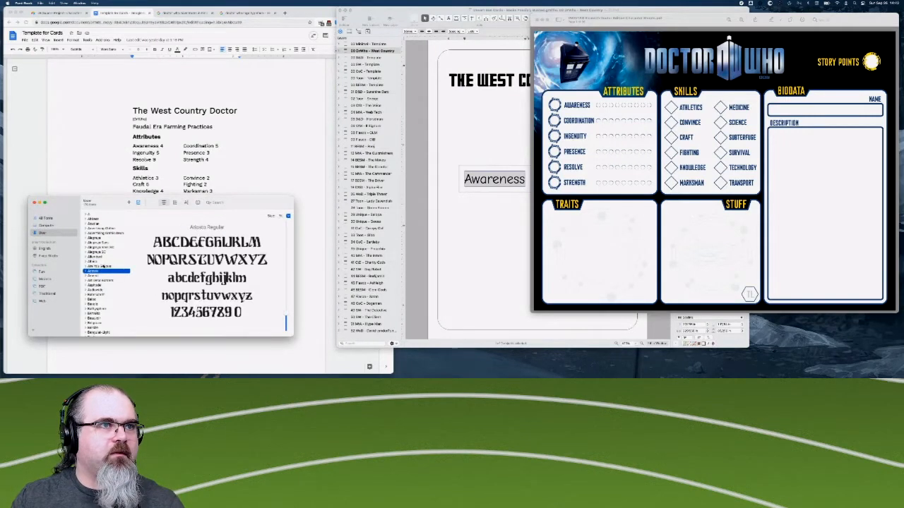
{"action": "key", "text": "Down"}
{"action": "key", "text": "Down"}
{"action": "key", "text": "Down"}
{"action": "key", "text": "Down"}
{"action": "key", "text": "Down"}
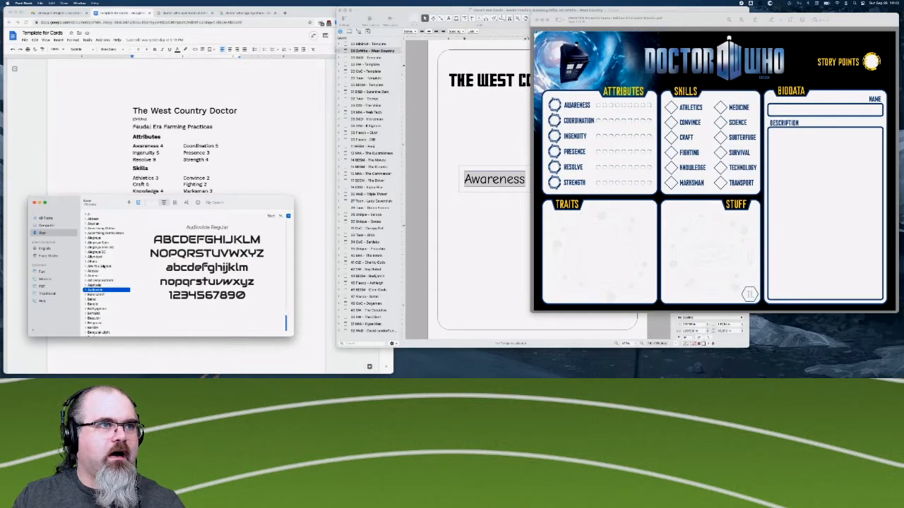
{"action": "key", "text": "Down"}
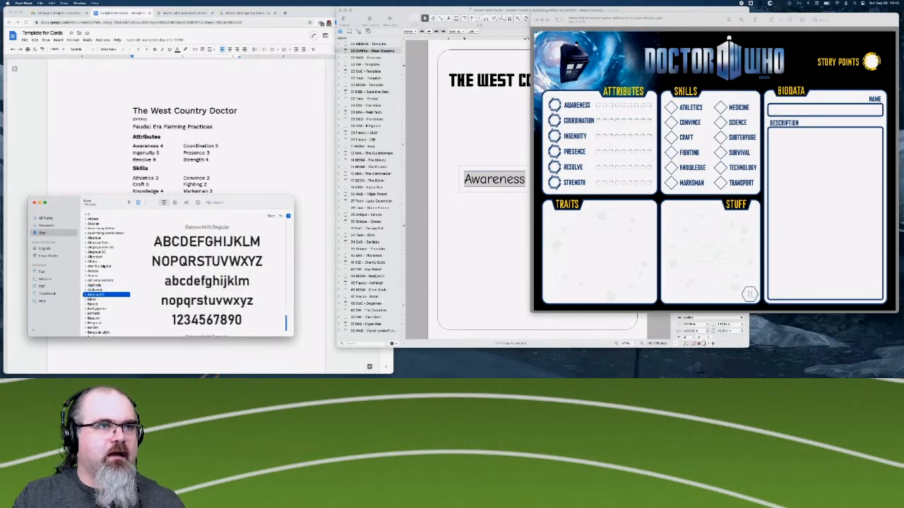
{"action": "key", "text": "Up"}
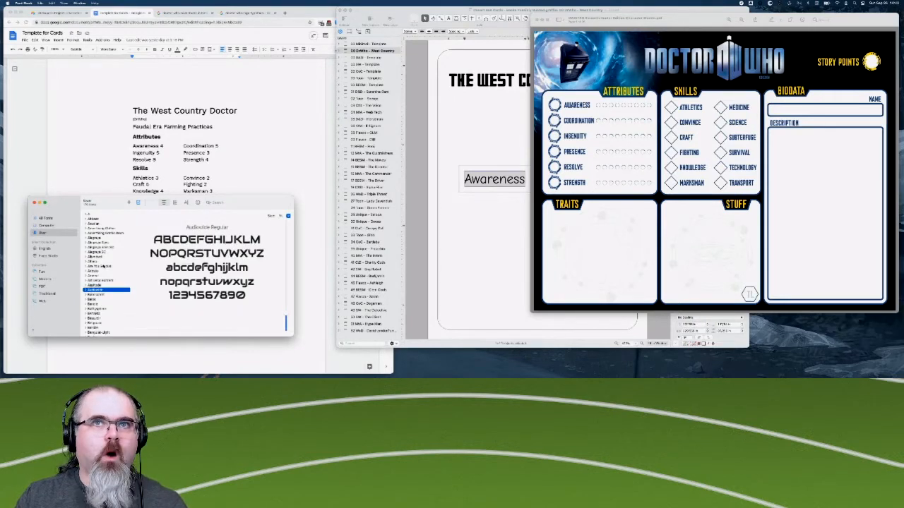
{"action": "key", "text": "Down"}
{"action": "key", "text": "Down"}
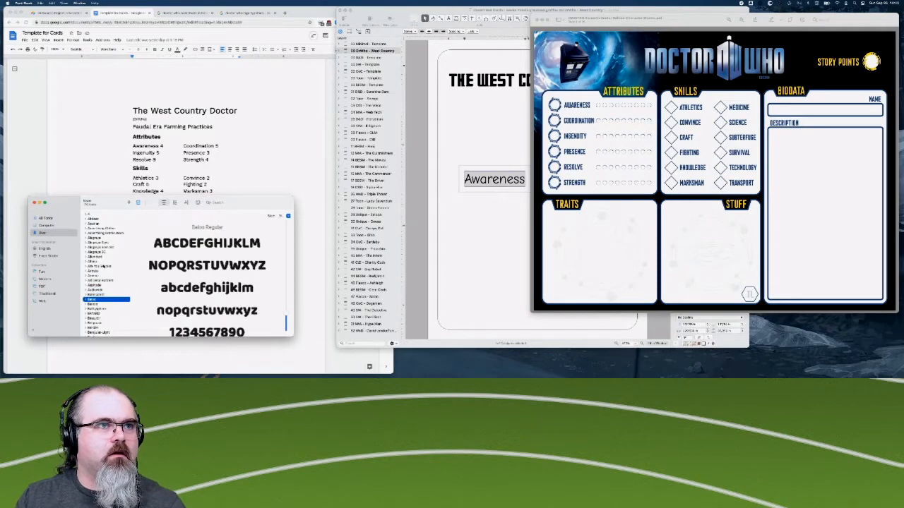
{"action": "key", "text": "Down"}
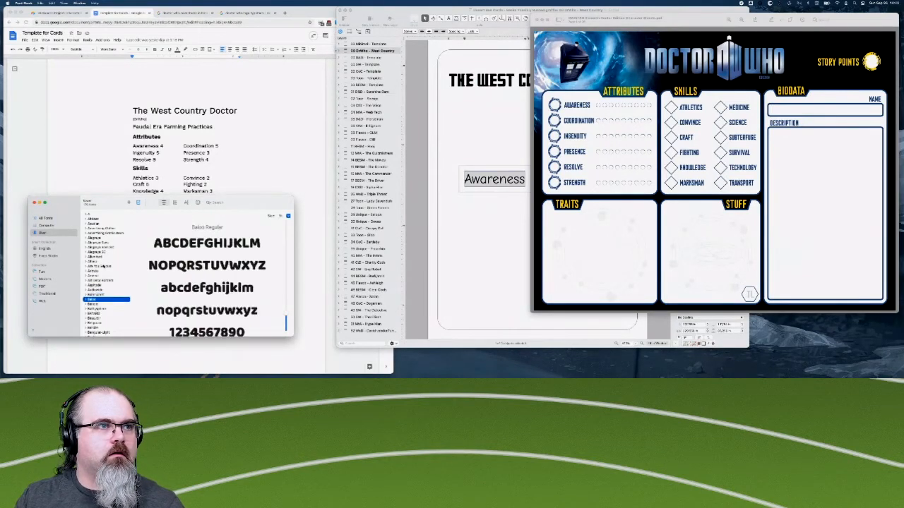
{"action": "key", "text": "Down"}
{"action": "key", "text": "Down"}
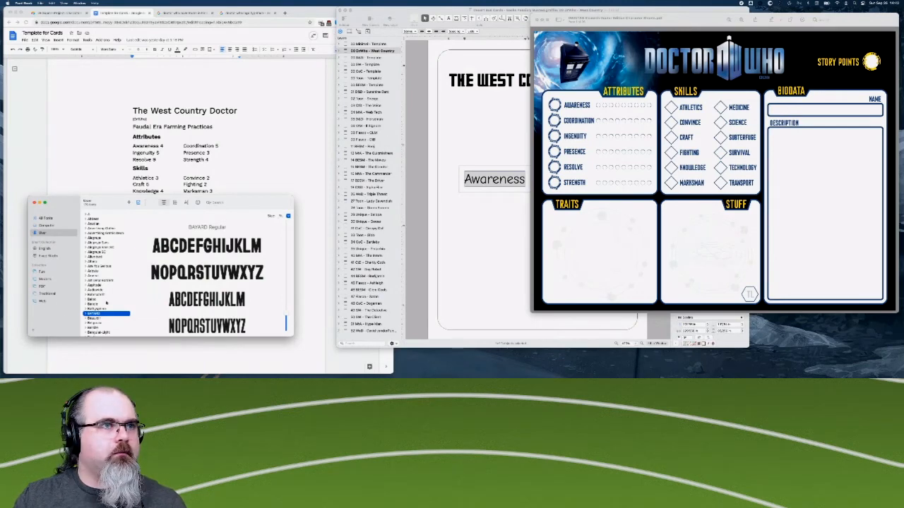
- Examine the fonts from Belgravia through Crane Initials One for a match to the character sheet's lettering
{"action": "scroll", "coordinate": [106, 303], "scroll_direction": "down", "scroll_amount": 3}
{"action": "left_click", "coordinate": [103, 271]}
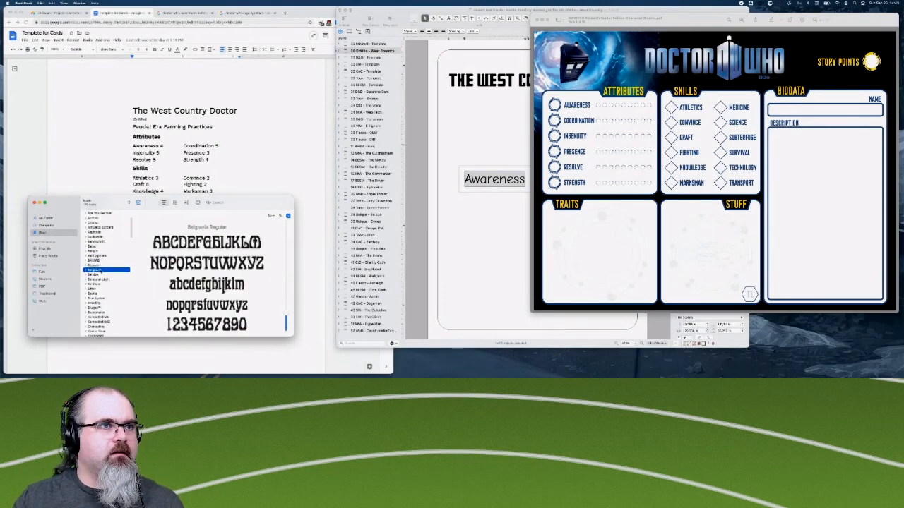
{"action": "key", "text": "Down"}
{"action": "key", "text": "Down"}
{"action": "key", "text": "Down"}
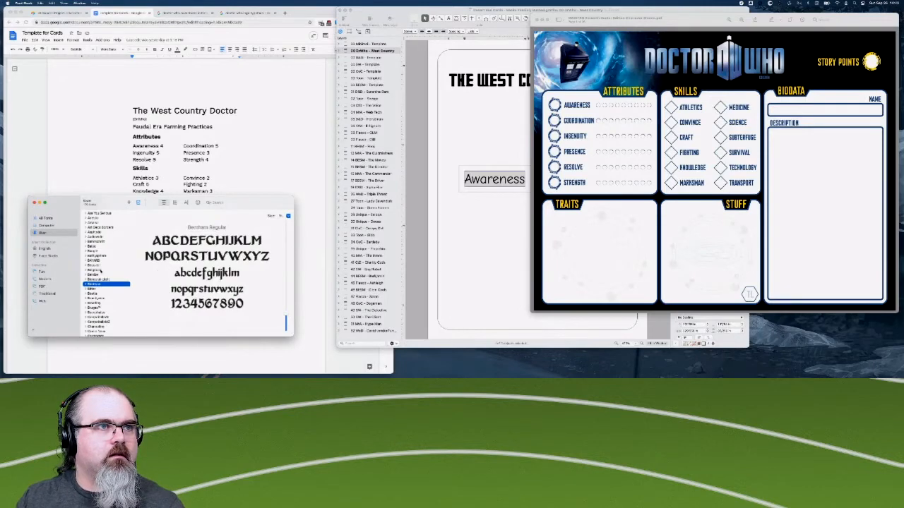
{"action": "key", "text": "Up"}
{"action": "key", "text": "Down"}
{"action": "key", "text": "Up"}
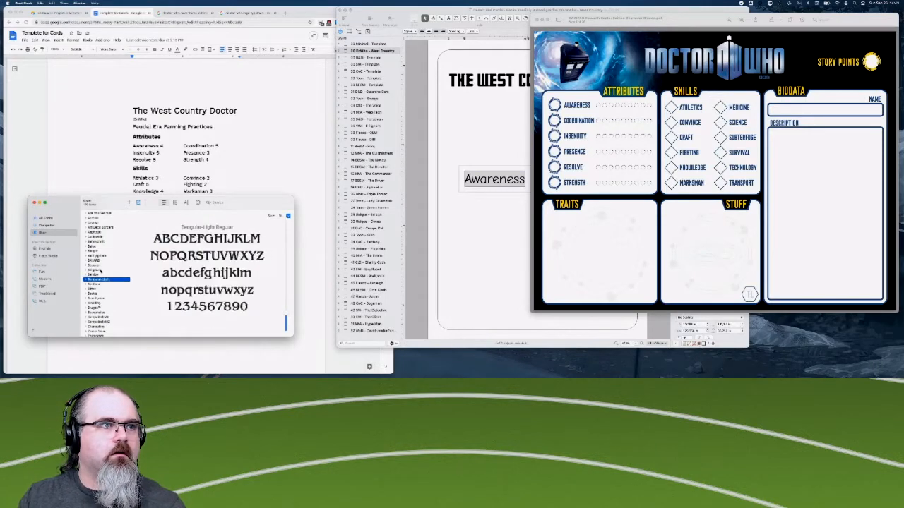
{"action": "key", "text": "Down"}
{"action": "key", "text": "Down"}
{"action": "key", "text": "Down"}
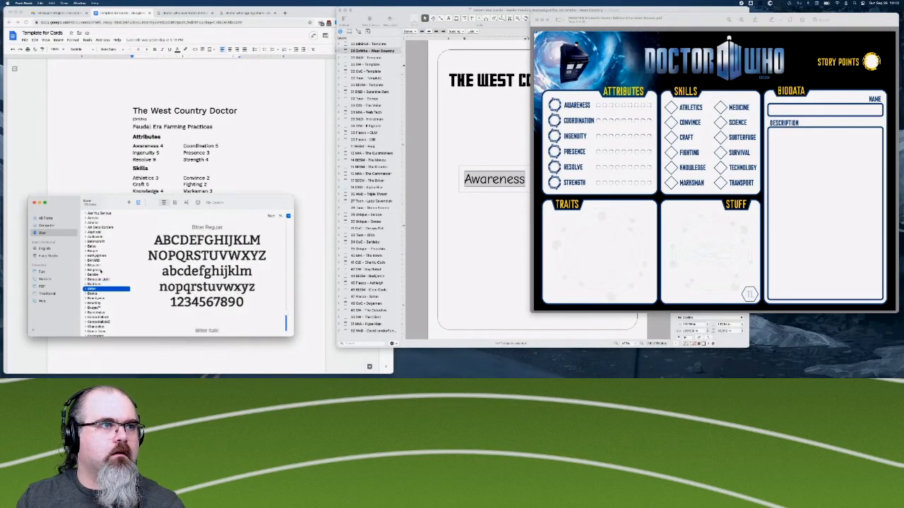
{"action": "key", "text": "Down"}
{"action": "key", "text": "Down"}
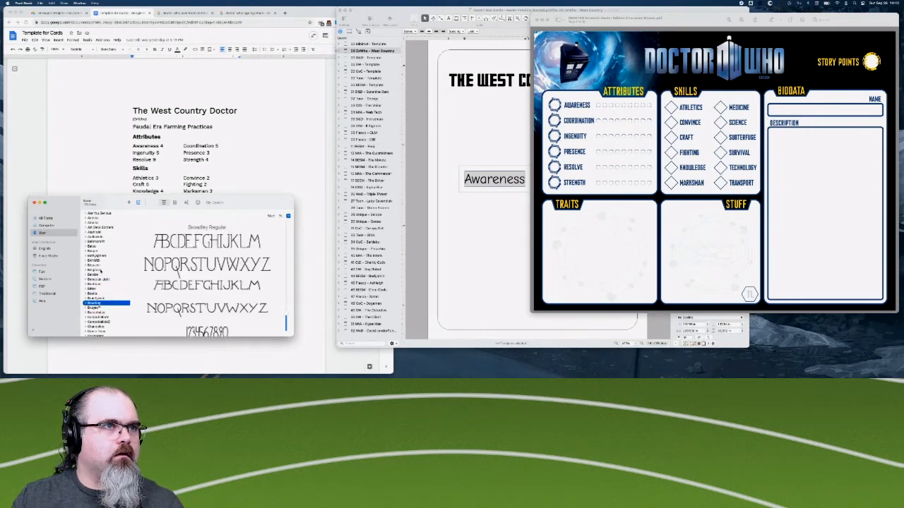
{"action": "key", "text": "Down"}
{"action": "key", "text": "Down"}
{"action": "key", "text": "Down"}
{"action": "key", "text": "Down"}
{"action": "key", "text": "Down"}
{"action": "key", "text": "Down"}
{"action": "key", "text": "Down"}
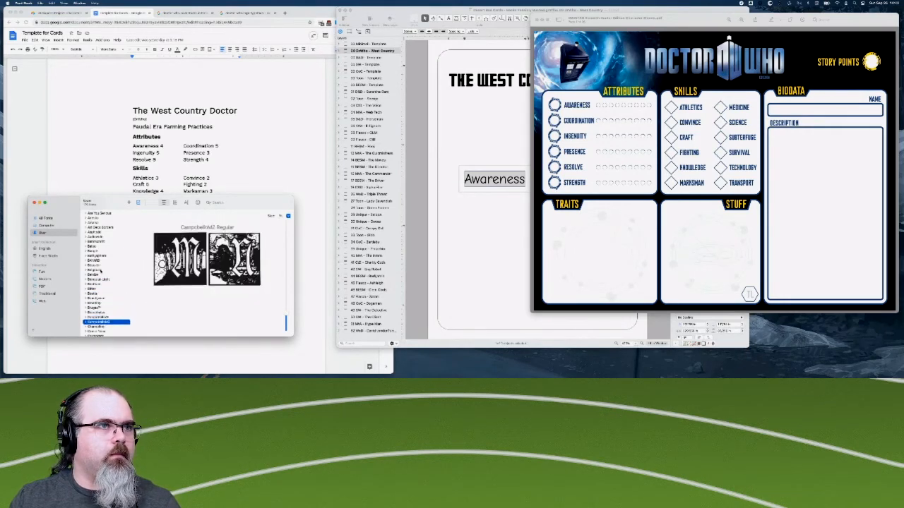
{"action": "key", "text": "Down"}
{"action": "key", "text": "Down"}
{"action": "key", "text": "Down"}
{"action": "key", "text": "Down"}
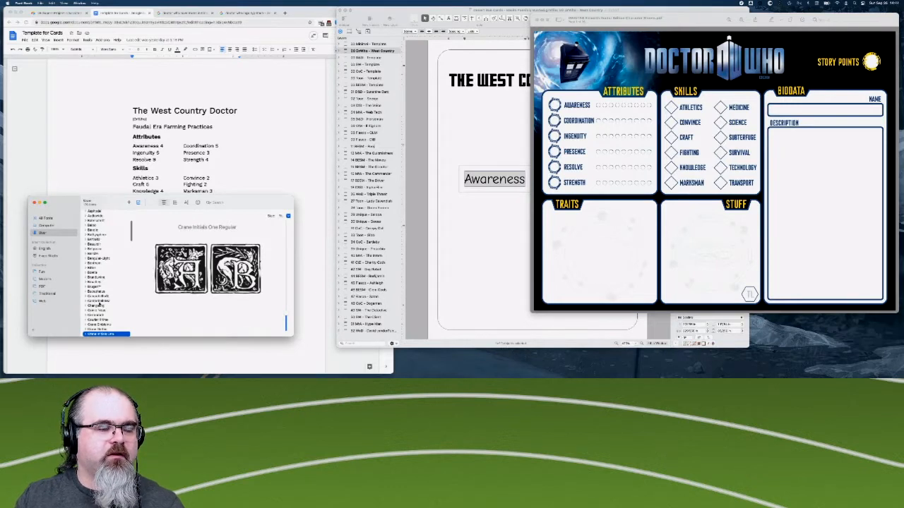
- Preview the user fonts from Crane Ornaments One through eurofurence classic light for a match to the character sheet's lettering
{"action": "key", "text": "Down"}
{"action": "key", "text": "Down"}
{"action": "scroll", "coordinate": [99, 304], "scroll_direction": "down", "scroll_amount": 5}
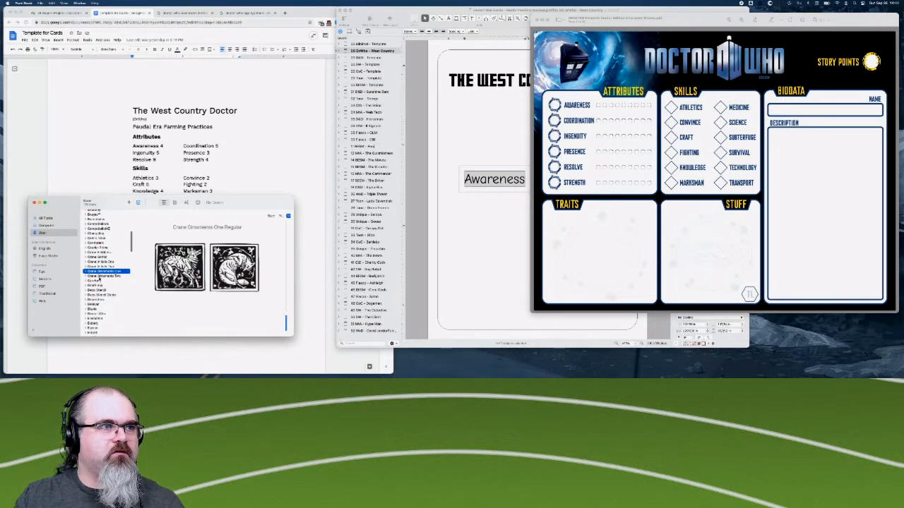
{"action": "key", "text": "Down"}
{"action": "key", "text": "Down"}
{"action": "key", "text": "Down"}
{"action": "key", "text": "Down"}
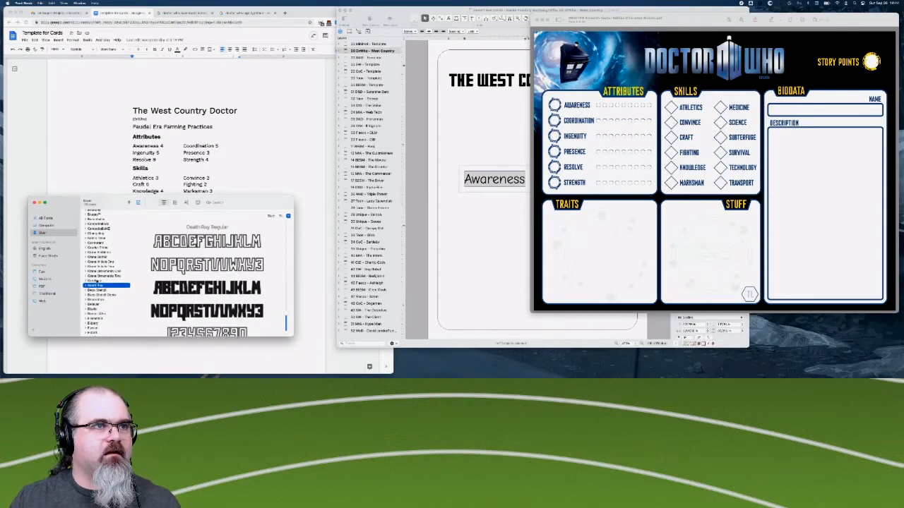
{"action": "key", "text": "Down"}
{"action": "key", "text": "Down"}
{"action": "key", "text": "Down"}
{"action": "key", "text": "Down"}
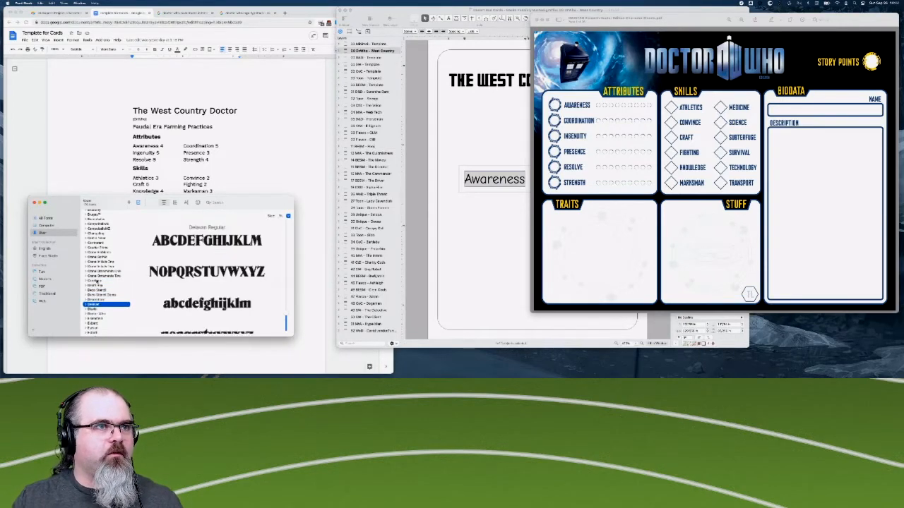
{"action": "key", "text": "Down"}
{"action": "key", "text": "Down"}
{"action": "key", "text": "Down"}
{"action": "key", "text": "Down"}
{"action": "key", "text": "Down"}
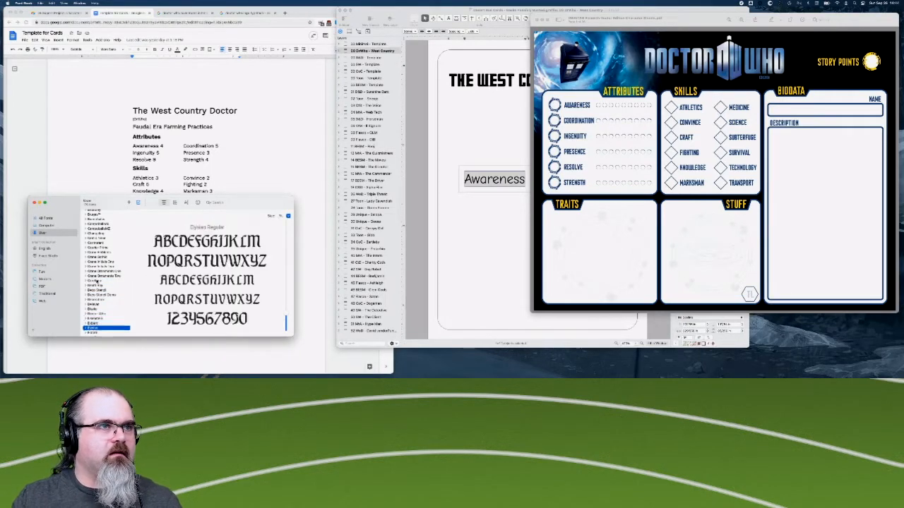
{"action": "key", "text": "Down"}
{"action": "key", "text": "Down"}
{"action": "key", "text": "Down"}
{"action": "key", "text": "Down"}
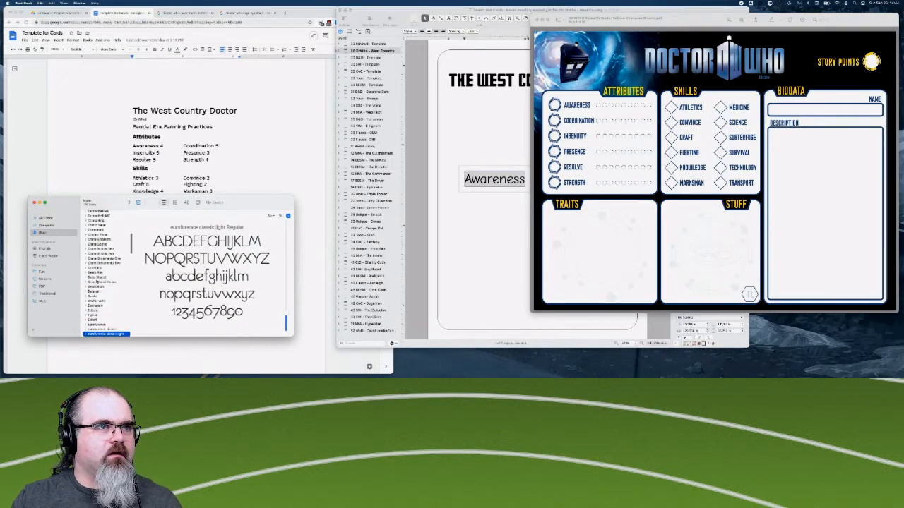
- Compare the fonts following eurofurence classic light, including Font Awesome 5 and Fredericka the Great, with the character sheet's lettering
{"action": "key", "text": "Down"}
{"action": "key", "text": "Down"}
{"action": "key", "text": "Down"}
{"action": "key", "text": "Down"}
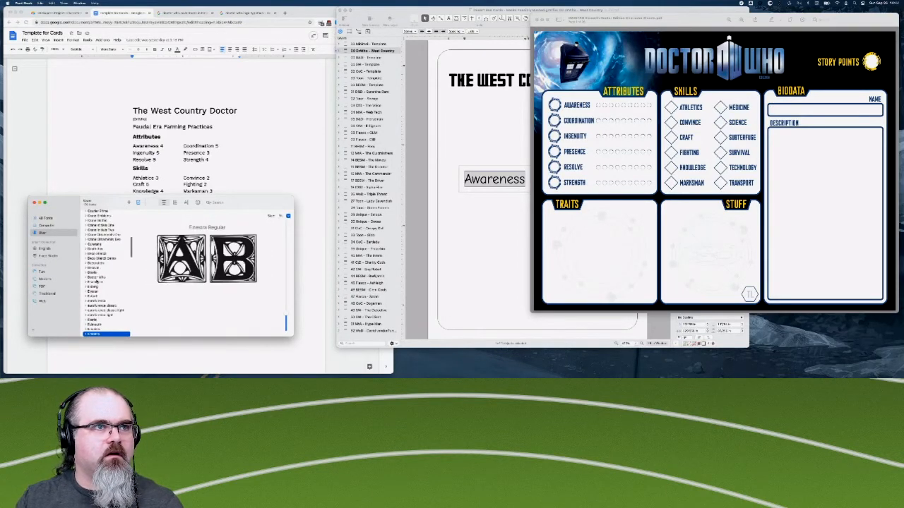
{"action": "key", "text": "Down"}
{"action": "key", "text": "Down"}
{"action": "key", "text": "Down"}
{"action": "key", "text": "Down"}
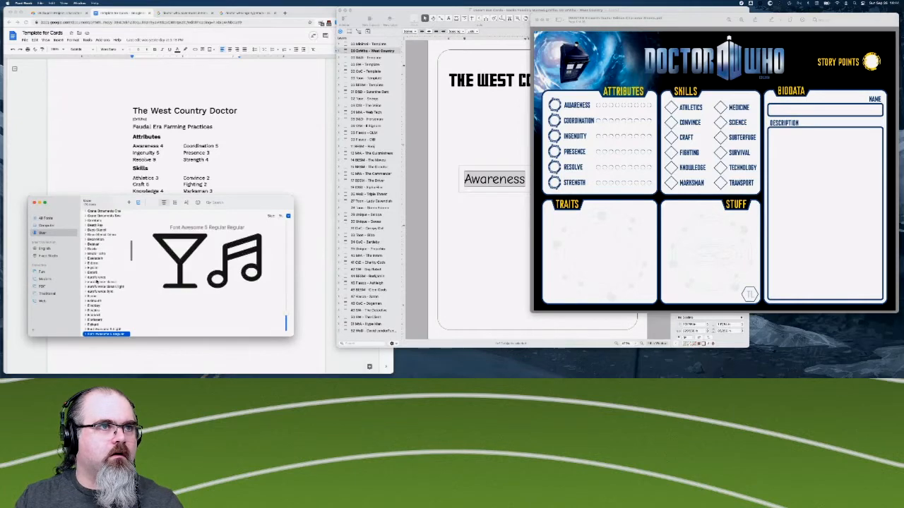
{"action": "key", "text": "Down"}
{"action": "key", "text": "Down"}
{"action": "key", "text": "Down"}
{"action": "key", "text": "Down"}
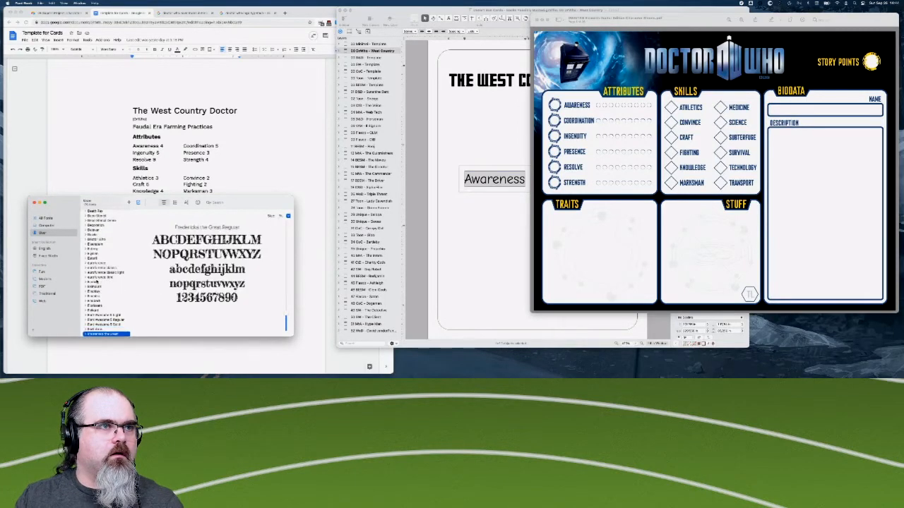
{"action": "key", "text": "Down"}
{"action": "key", "text": "Down"}
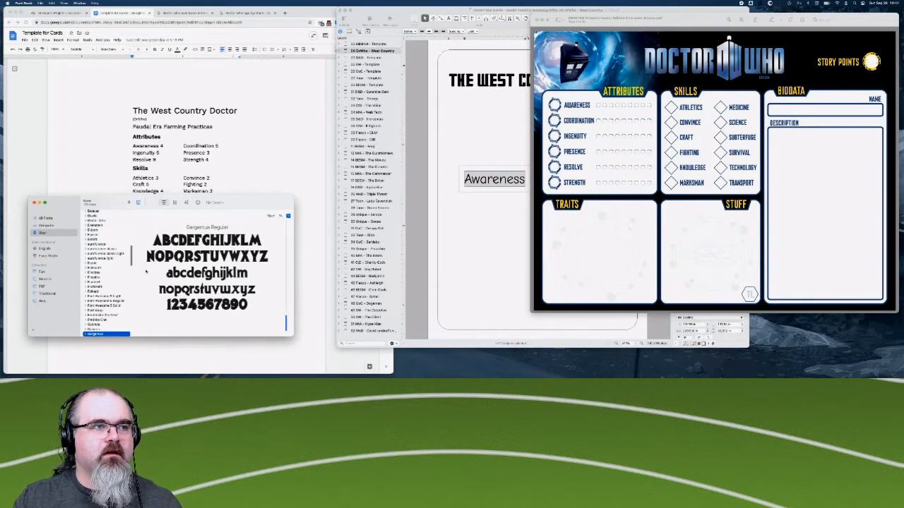
- Check the fonts from Gloriana through Heuristica and Hitchcock against the lettering on the character sheet
{"action": "key", "text": "Down"}
{"action": "key", "text": "Down"}
{"action": "scroll", "coordinate": [123, 258], "scroll_direction": "down", "scroll_amount": 1}
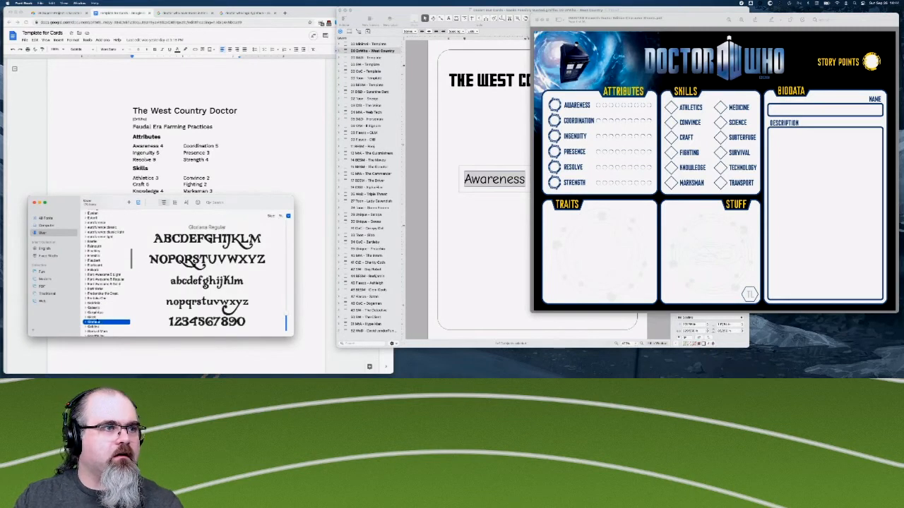
{"action": "scroll", "coordinate": [106, 272], "scroll_direction": "down", "scroll_amount": 2}
{"action": "key", "text": "Down"}
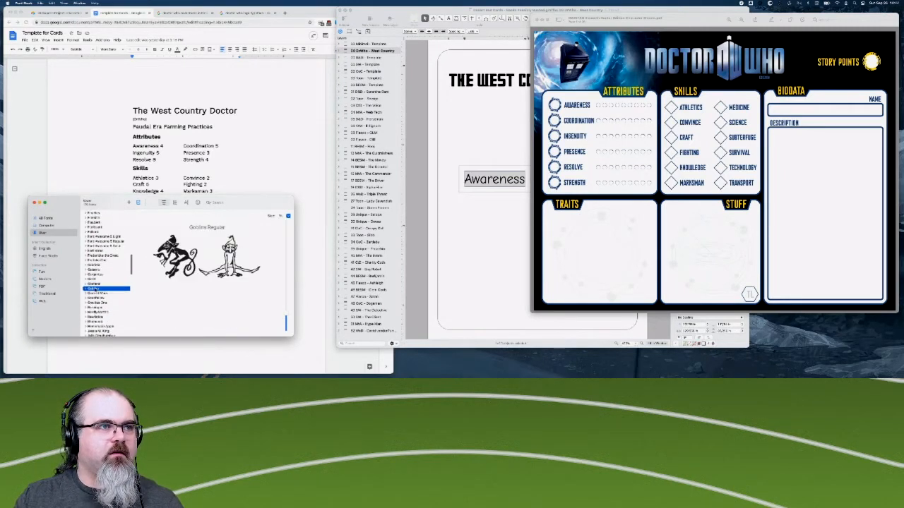
{"action": "key", "text": "Down"}
{"action": "key", "text": "Down"}
{"action": "key", "text": "Down"}
{"action": "key", "text": "Down"}
{"action": "key", "text": "Down"}
{"action": "key", "text": "Down"}
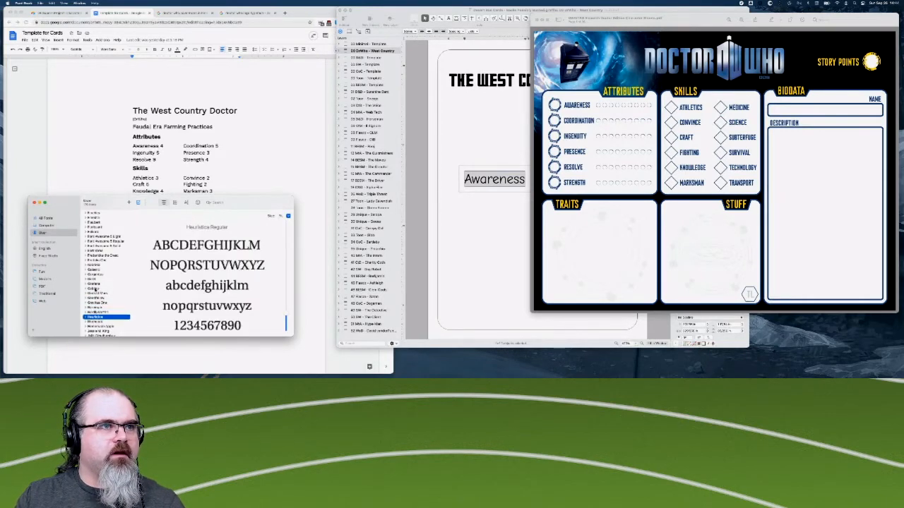
{"action": "key", "text": "Up"}
{"action": "key", "text": "Down"}
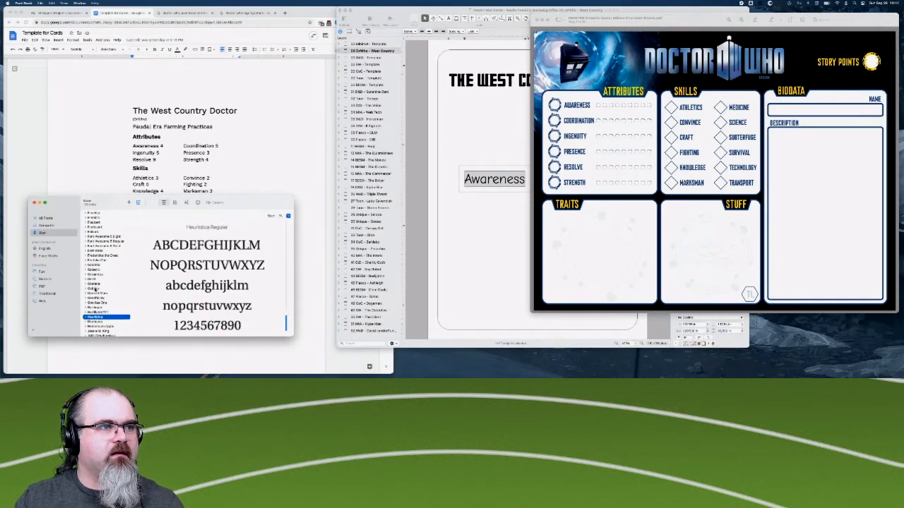
{"action": "scroll", "coordinate": [94, 288], "scroll_direction": "down", "scroll_amount": 3}
{"action": "left_click", "coordinate": [98, 279]}
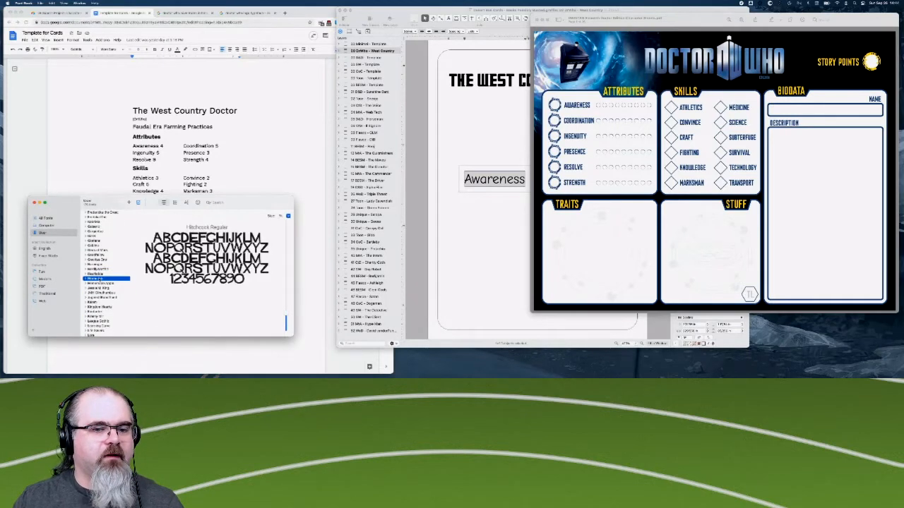
- Preview the fonts from Homemade Apple through League Gothic and examine League Gothic's letterforms against the sheet's labels
{"action": "key", "text": "Down"}
{"action": "key", "text": "Down"}
{"action": "key", "text": "Down"}
{"action": "key", "text": "Down"}
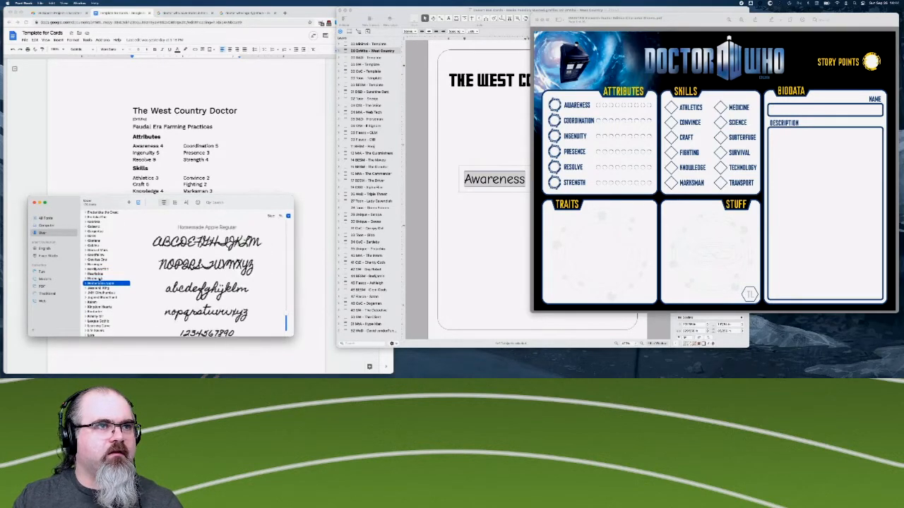
{"action": "key", "text": "Down"}
{"action": "key", "text": "Down"}
{"action": "key", "text": "Down"}
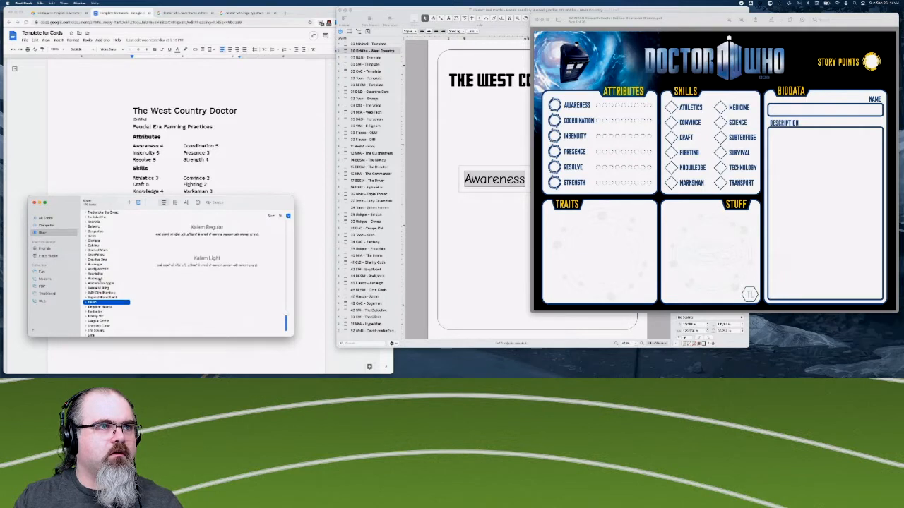
{"action": "key", "text": "Down"}
{"action": "key", "text": "Down"}
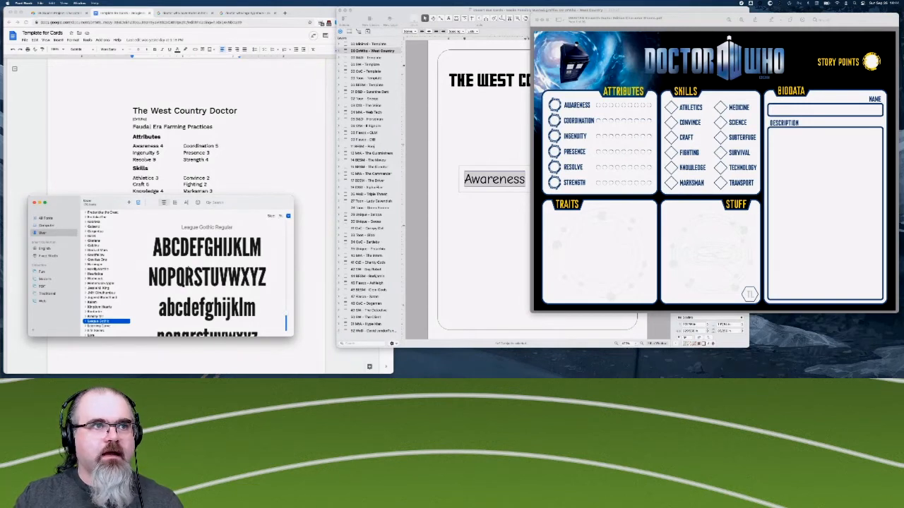
{"action": "scroll", "coordinate": [188, 264], "scroll_direction": "down", "scroll_amount": 2}
{"action": "scroll", "coordinate": [188, 262], "scroll_direction": "up", "scroll_amount": 1}
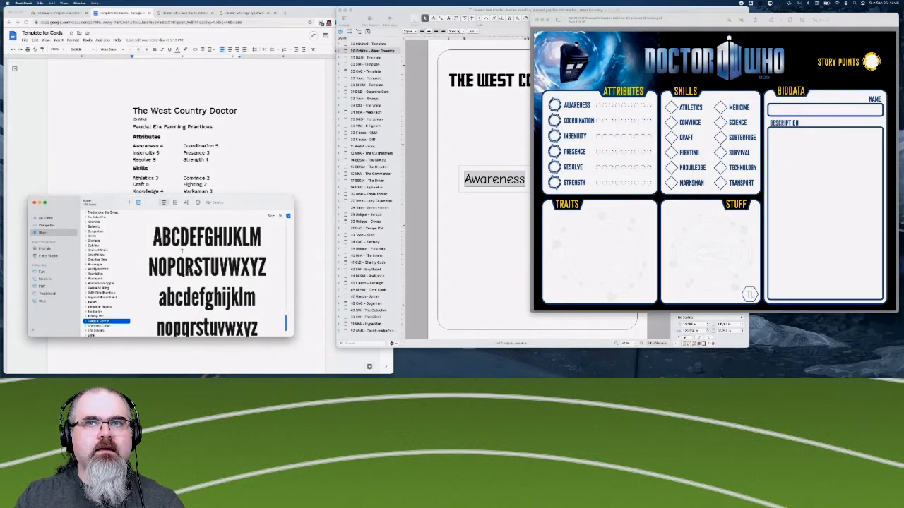
{"action": "scroll", "coordinate": [113, 278], "scroll_direction": "down", "scroll_amount": 1}
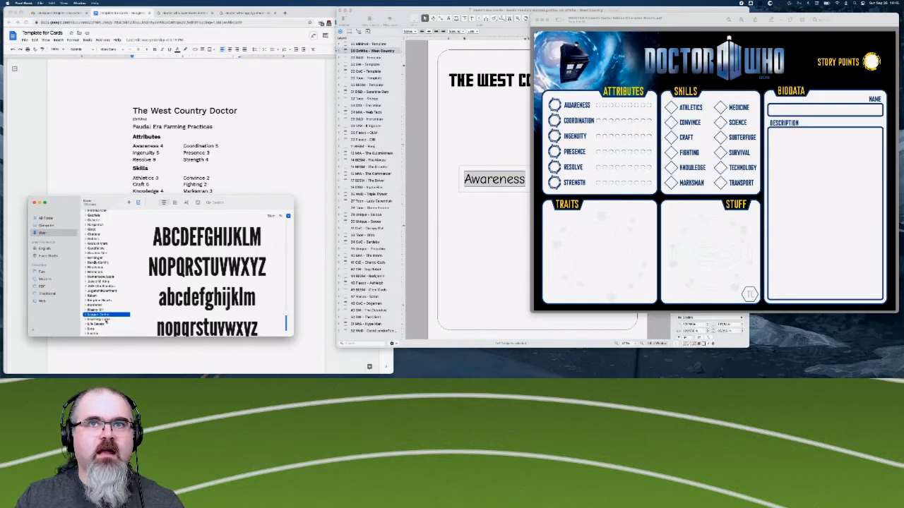
- Examine the fonts from Learning Curve through Marvin Visions, comparing Marvin Visions' bold capitals with the sheet's lettering
{"action": "key", "text": "Down"}
{"action": "key", "text": "Down"}
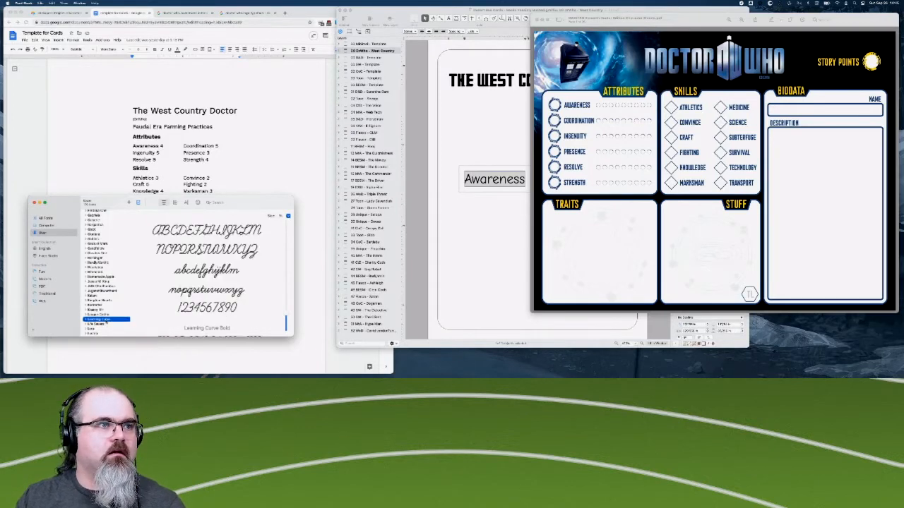
{"action": "key", "text": "Down"}
{"action": "key", "text": "Down"}
{"action": "key", "text": "Down"}
{"action": "key", "text": "Down"}
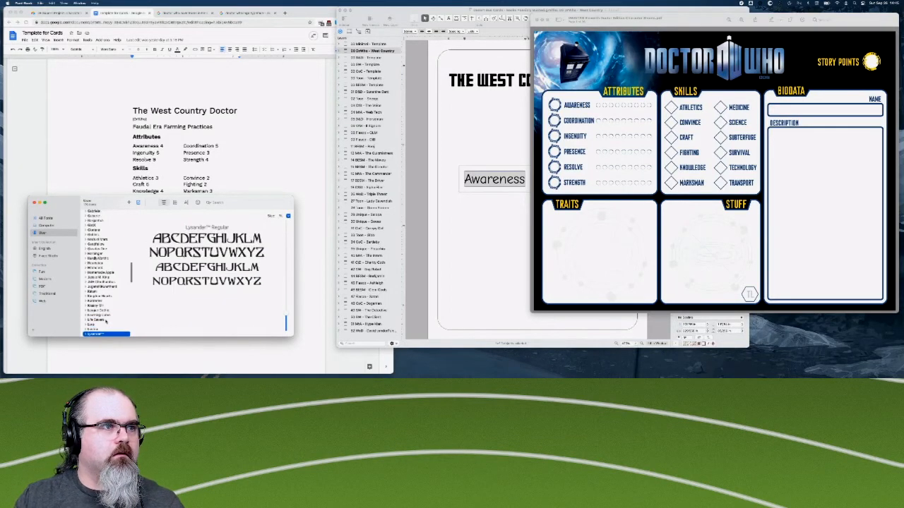
{"action": "key", "text": "Down"}
{"action": "key", "text": "Down"}
{"action": "key", "text": "Down"}
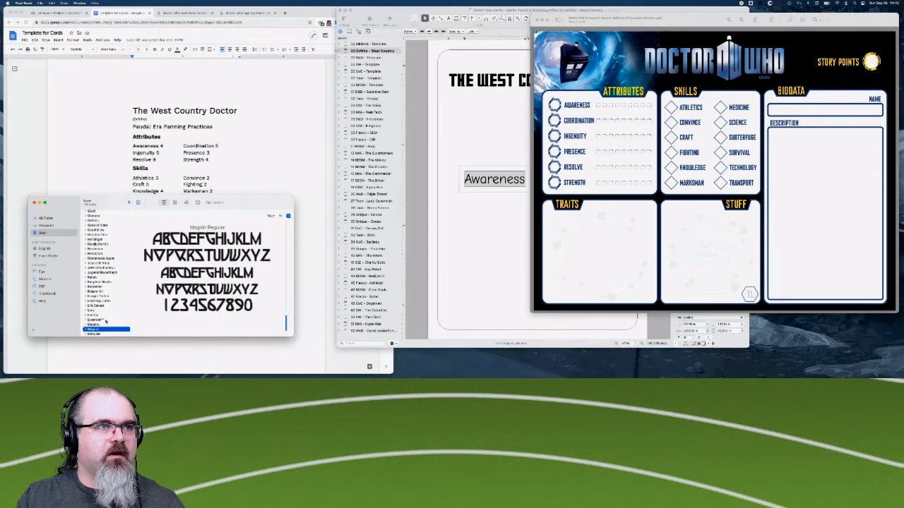
{"action": "key", "text": "Down"}
{"action": "key", "text": "Down"}
{"action": "key", "text": "Down"}
{"action": "key", "text": "Down"}
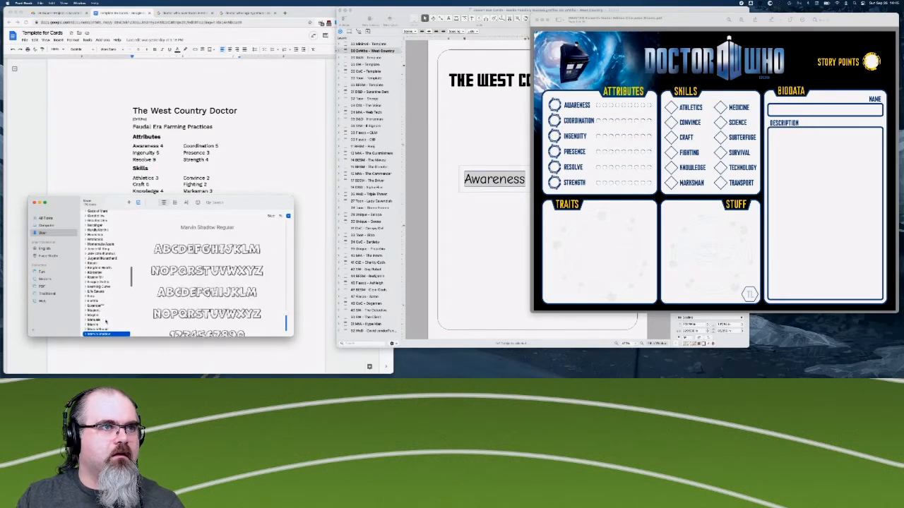
{"action": "key", "text": "Down"}
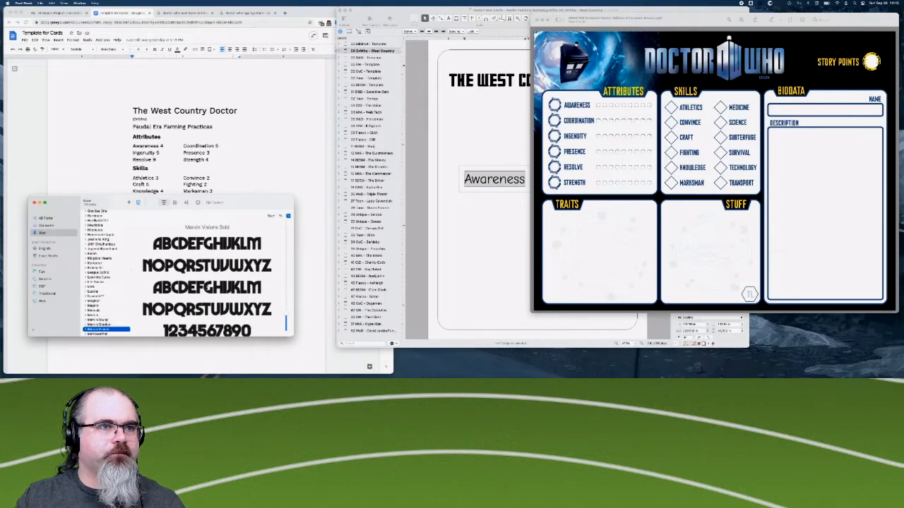
{"action": "scroll", "coordinate": [206, 282], "scroll_direction": "down", "scroll_amount": 2}
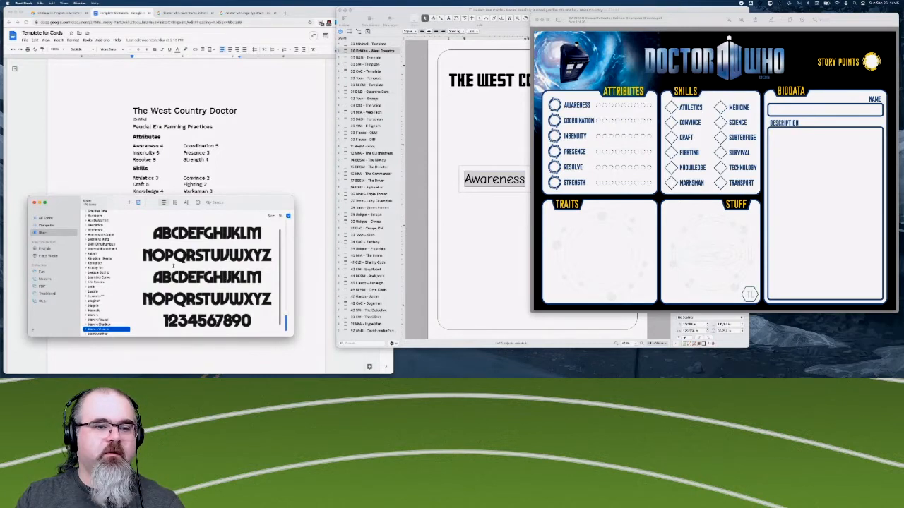
- Preview the fonts following Marvin Visions through Overlock, returning to Oswald to examine its letterforms
{"action": "scroll", "coordinate": [121, 309], "scroll_direction": "down", "scroll_amount": 4}
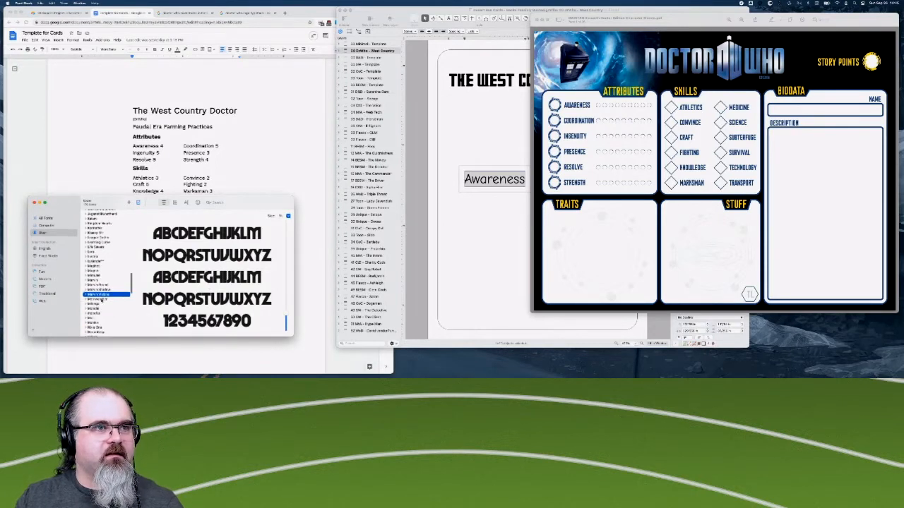
{"action": "left_click", "coordinate": [102, 300]}
{"action": "key", "text": "Down"}
{"action": "key", "text": "Down"}
{"action": "key", "text": "Down"}
{"action": "key", "text": "Down"}
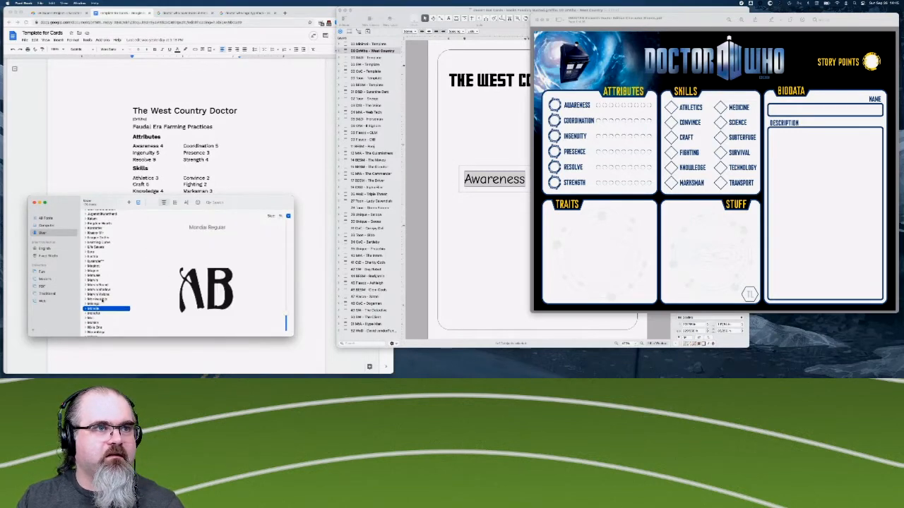
{"action": "key", "text": "Down"}
{"action": "key", "text": "Down"}
{"action": "key", "text": "Down"}
{"action": "key", "text": "Down"}
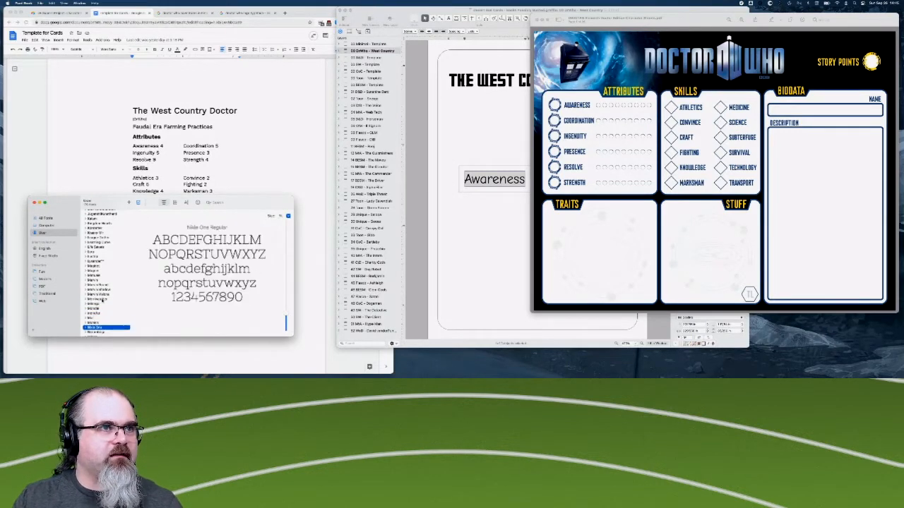
{"action": "key", "text": "Down"}
{"action": "key", "text": "Down"}
{"action": "key", "text": "Down"}
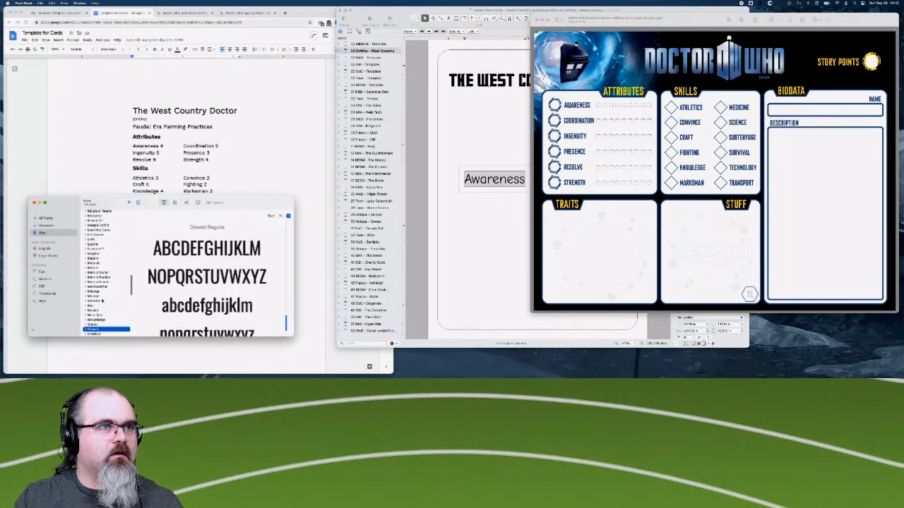
{"action": "key", "text": "Down"}
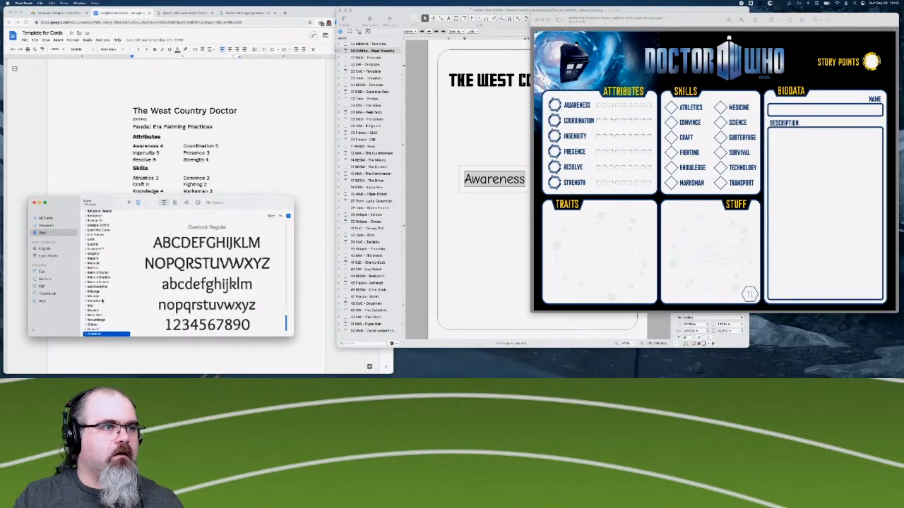
{"action": "key", "text": "Up"}
{"action": "scroll", "coordinate": [207, 283], "scroll_direction": "down", "scroll_amount": 3}
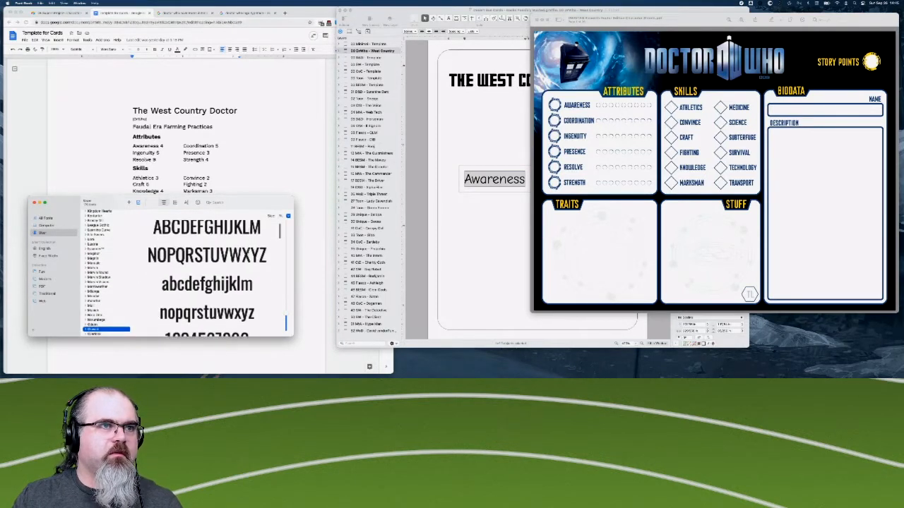
{"action": "scroll", "coordinate": [103, 311], "scroll_direction": "down", "scroll_amount": 2}
- Look through the fonts from Overlock past Passion One to Polaris for a match to the sheet's labels
{"action": "key", "text": "Down"}
{"action": "key", "text": "Down"}
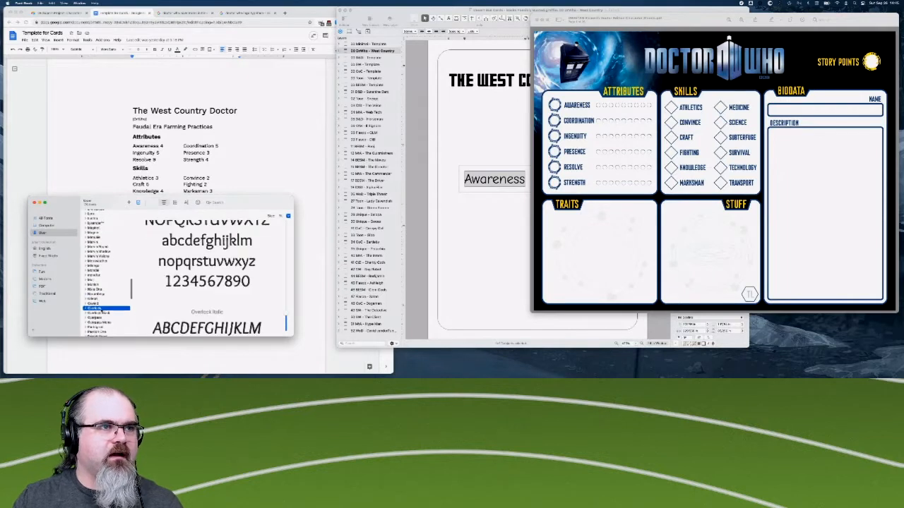
{"action": "key", "text": "Down"}
{"action": "key", "text": "Down"}
{"action": "key", "text": "Down"}
{"action": "key", "text": "Down"}
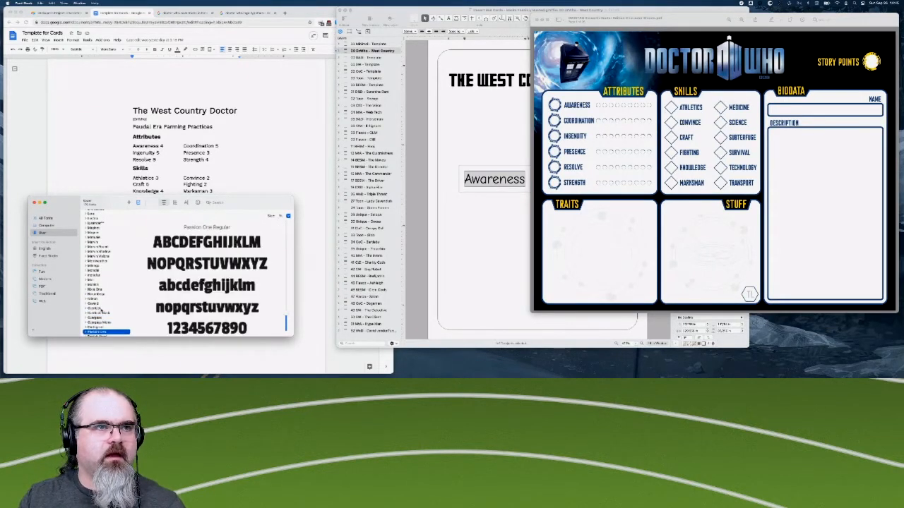
{"action": "key", "text": "Down"}
{"action": "key", "text": "Down"}
{"action": "key", "text": "Down"}
{"action": "key", "text": "Down"}
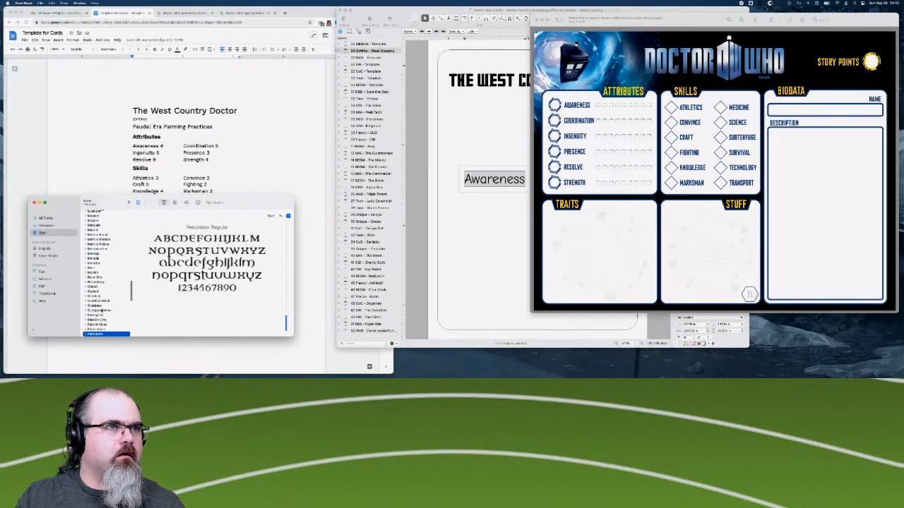
{"action": "key", "text": "Down"}
{"action": "key", "text": "Down"}
{"action": "key", "text": "Down"}
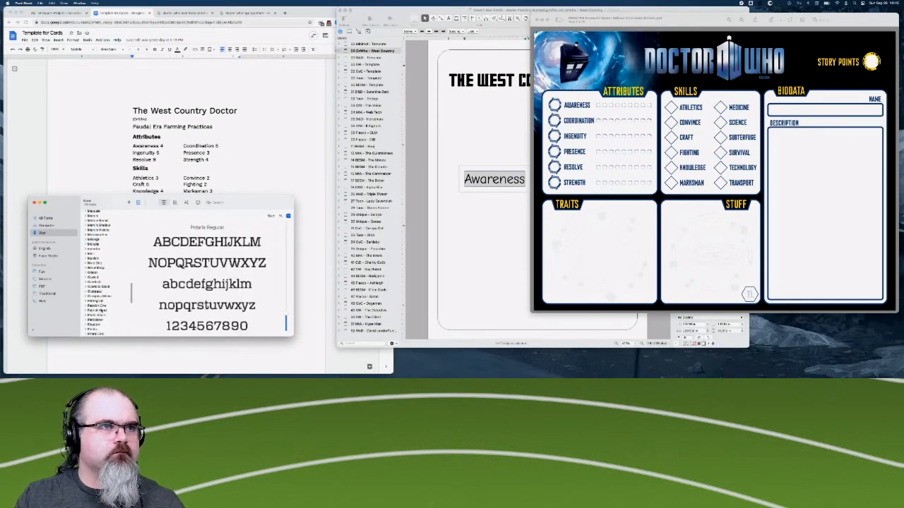
- Preview the installed fonts following Polaris, from PT Sans and Public Sans through Rackham and Recursive to Righteous
{"action": "key", "text": "Down"}
{"action": "key", "text": "Down"}
{"action": "key", "text": "Down"}
{"action": "key", "text": "Down"}
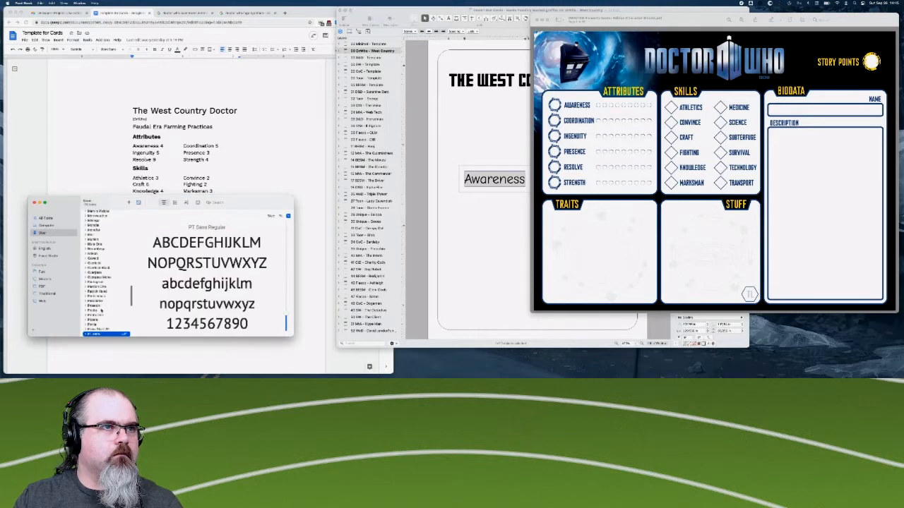
{"action": "key", "text": "Down"}
{"action": "key", "text": "Down"}
{"action": "key", "text": "Down"}
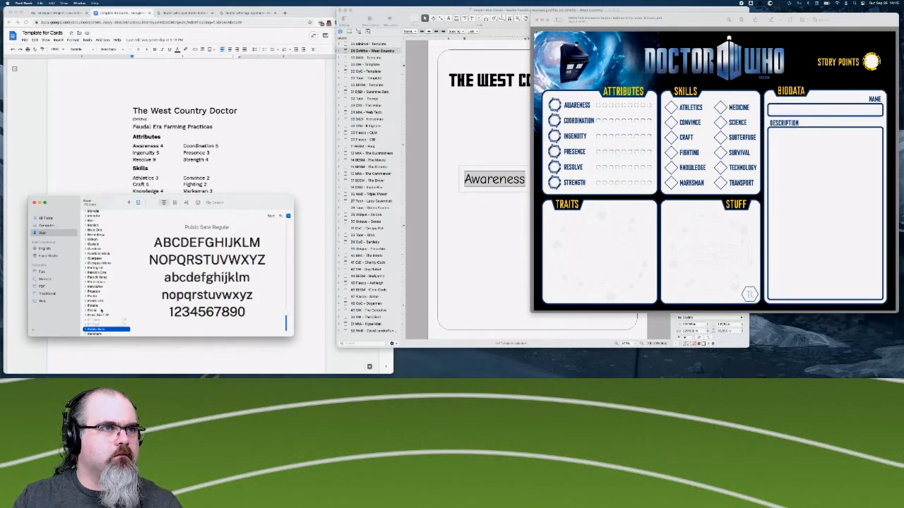
{"action": "key", "text": "Down"}
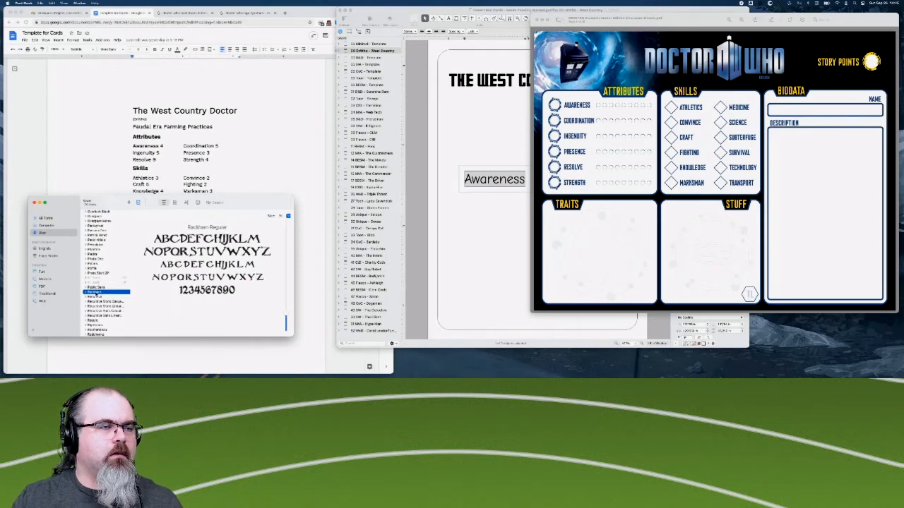
{"action": "key", "text": "Down"}
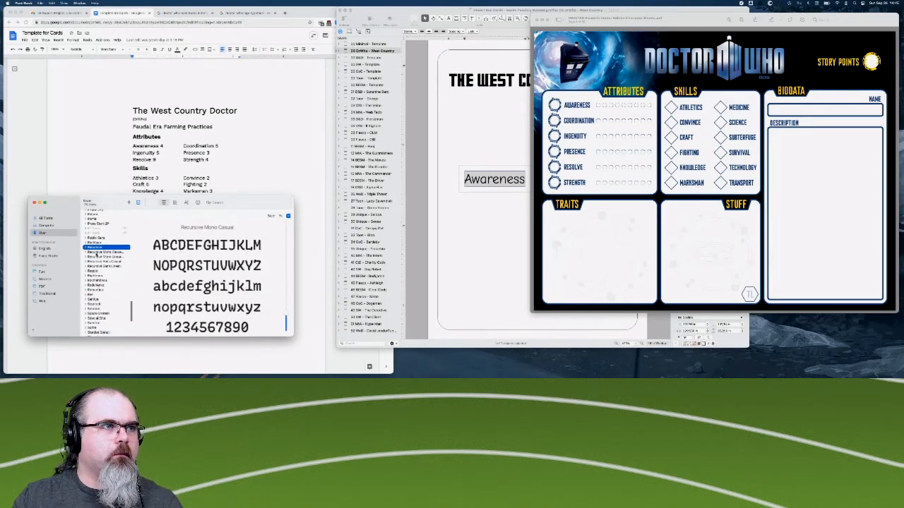
{"action": "key", "text": "Down"}
{"action": "key", "text": "Down"}
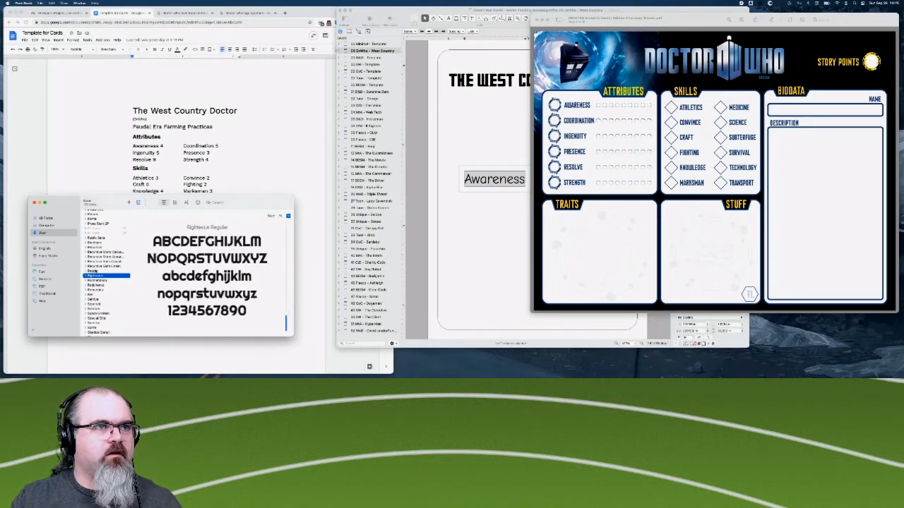
- Preview the fonts after Righteous up to Rodchenko and compare Rodchenko's narrow capitals with the sheet's labels
{"action": "key", "text": "Down"}
{"action": "key", "text": "Up"}
{"action": "key", "text": "Down"}
{"action": "key", "text": "Down"}
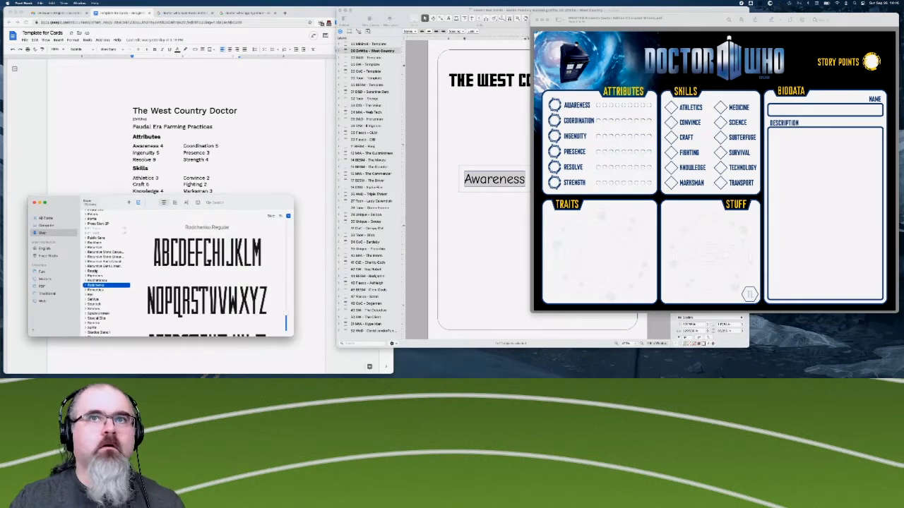
{"action": "scroll", "coordinate": [148, 267], "scroll_direction": "down", "scroll_amount": 3}
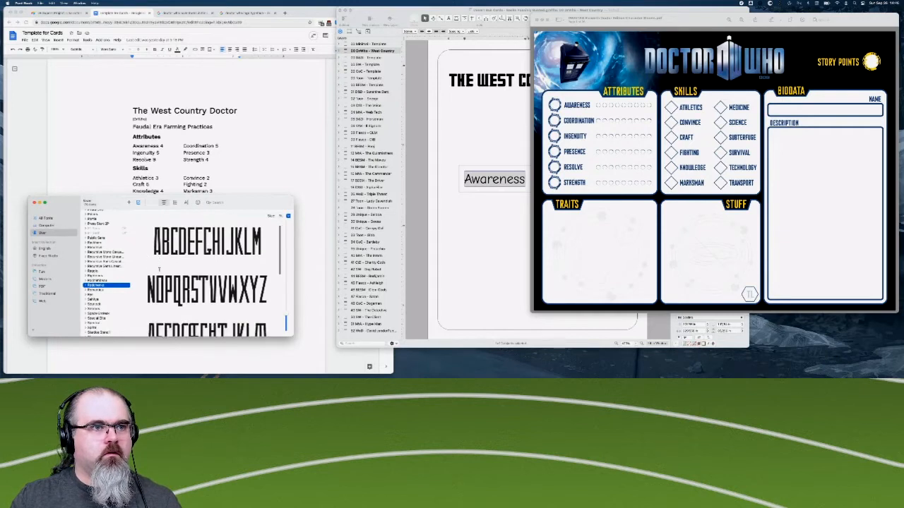
{"action": "scroll", "coordinate": [148, 267], "scroll_direction": "up", "scroll_amount": 2}
{"action": "scroll", "coordinate": [159, 269], "scroll_direction": "up", "scroll_amount": 2}
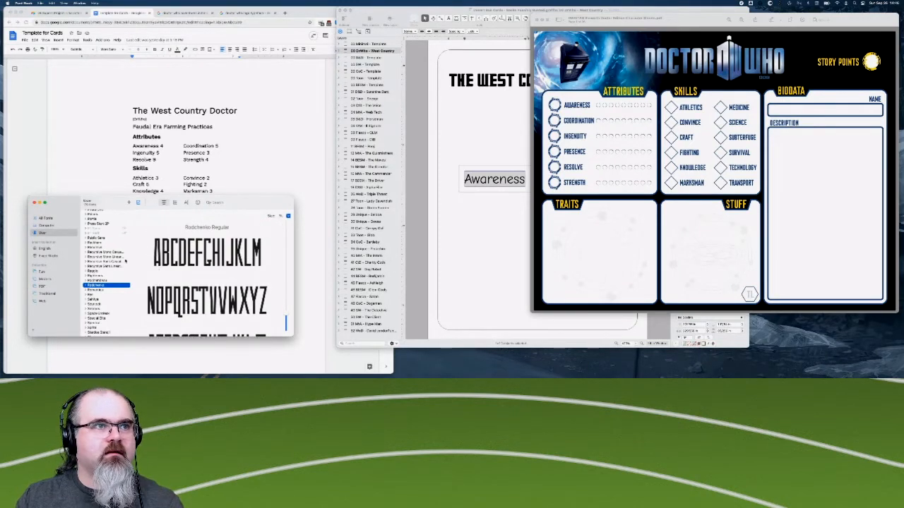
{"action": "scroll", "coordinate": [99, 290], "scroll_direction": "down", "scroll_amount": 1}
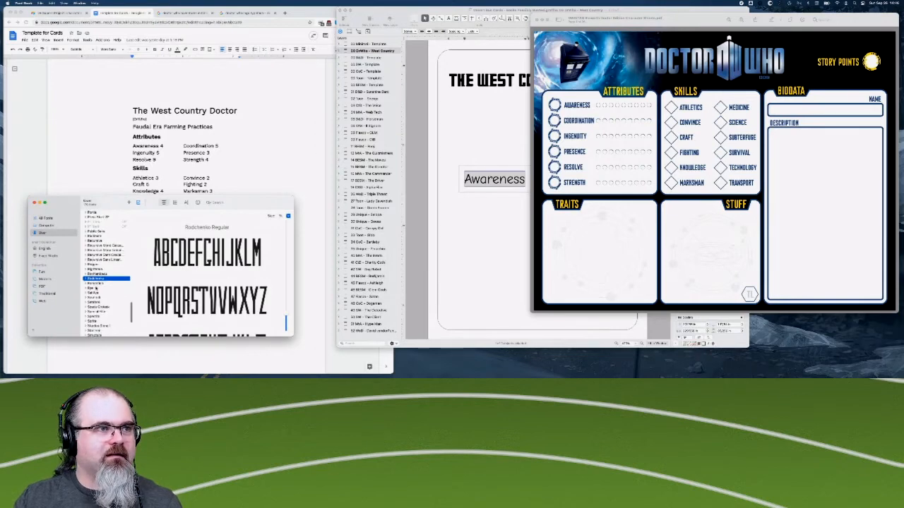
- Look through the fonts following Rodchenko as far as Space Grotesk for a match to the sheet's labels
{"action": "left_click", "coordinate": [96, 285]}
{"action": "key", "text": "Down"}
{"action": "key", "text": "Down"}
{"action": "key", "text": "Down"}
{"action": "key", "text": "Down"}
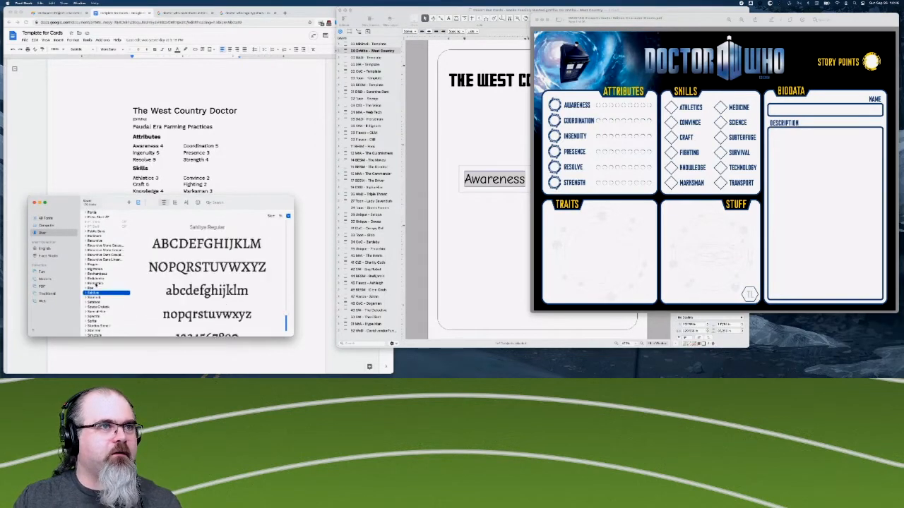
{"action": "key", "text": "Down"}
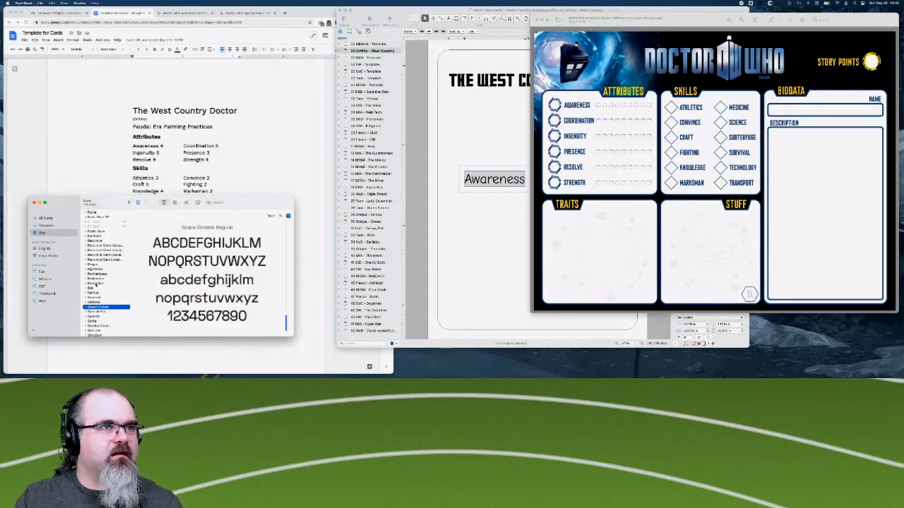
{"action": "key", "text": "Down"}
{"action": "key", "text": "Up"}
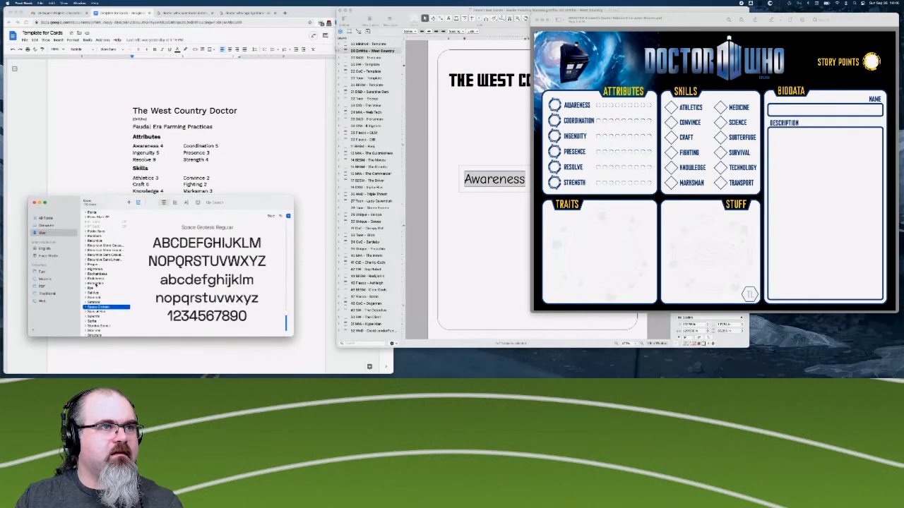
- Preview the fonts from Space Grotesk through Spectral to Starliner, checking Starliner's letterforms against the sheet
{"action": "key", "text": "Down"}
{"action": "key", "text": "Down"}
{"action": "key", "text": "Down"}
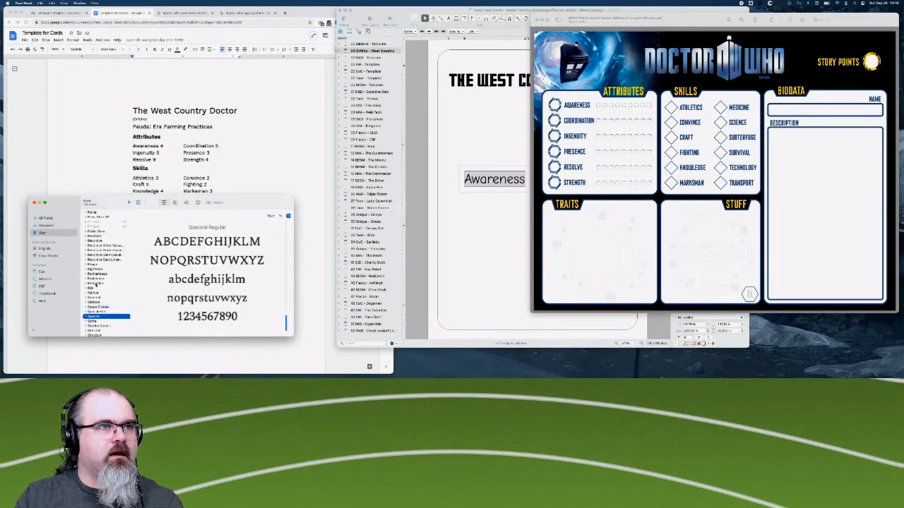
{"action": "key", "text": "Down"}
{"action": "key", "text": "Down"}
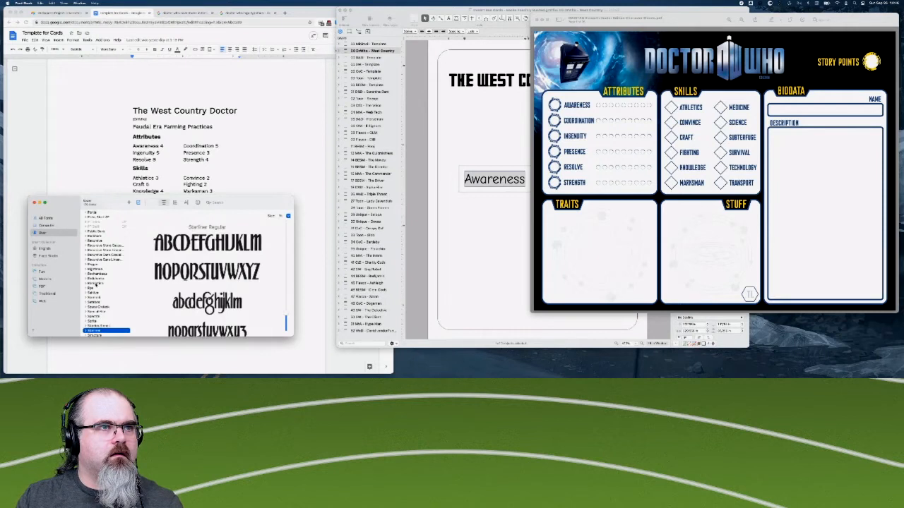
{"action": "key", "text": "Down"}
{"action": "key", "text": "Up"}
{"action": "scroll", "coordinate": [96, 284], "scroll_direction": "down", "scroll_amount": 3}
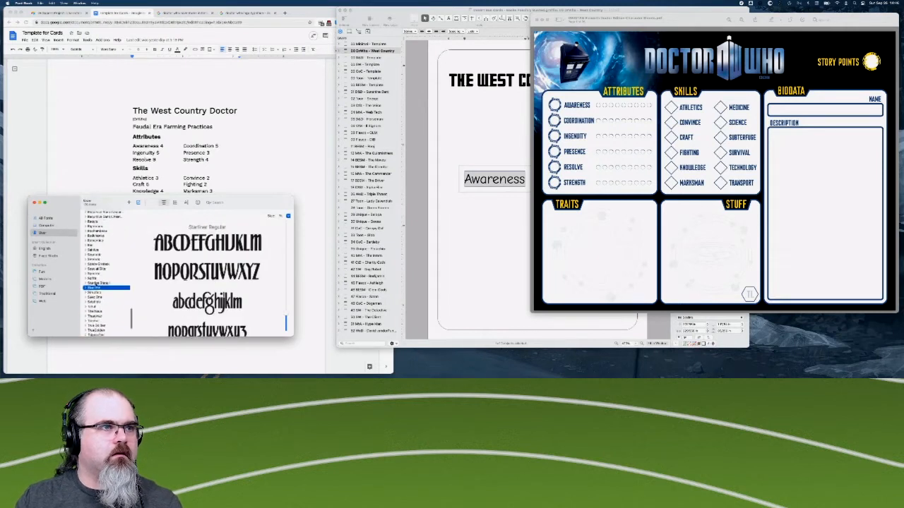
- Examine Structura's capitals, lowercase letters and numerals against the character sheet's lettering
{"action": "key", "text": "Down"}
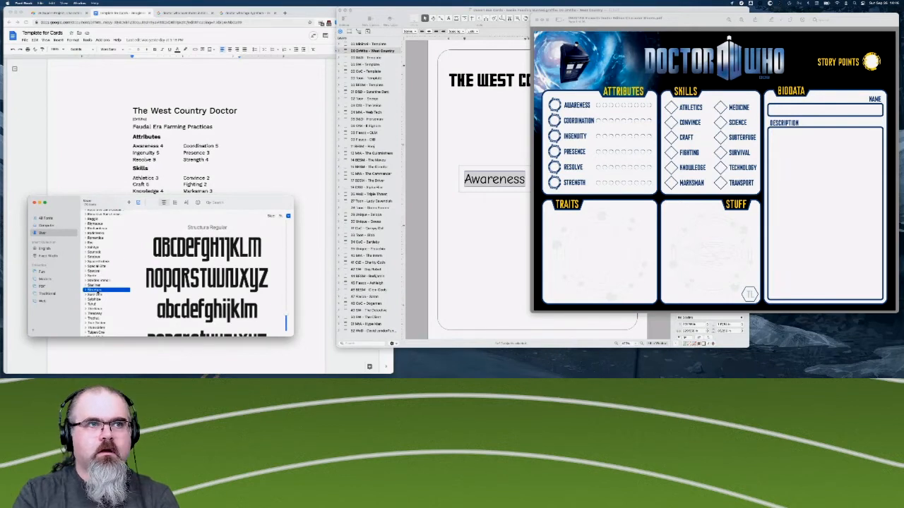
{"action": "scroll", "coordinate": [207, 279], "scroll_direction": "down", "scroll_amount": 2}
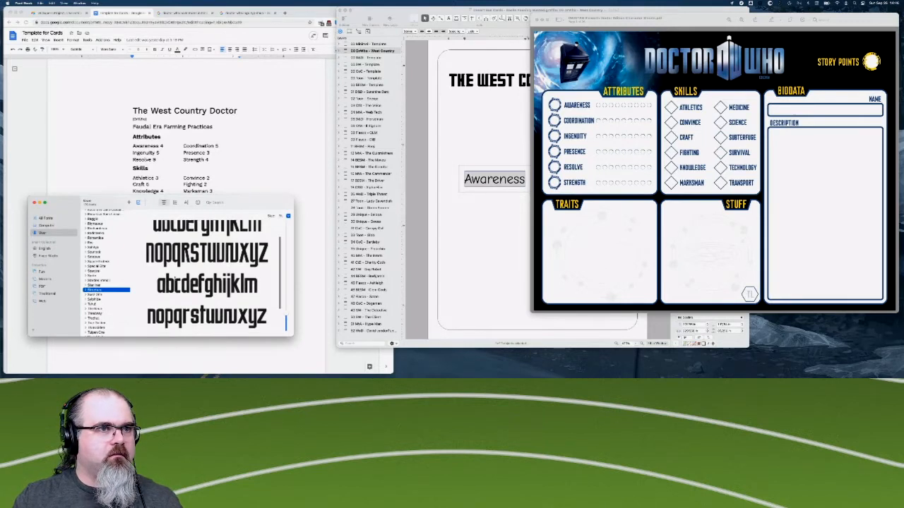
{"action": "scroll", "coordinate": [212, 270], "scroll_direction": "down", "scroll_amount": 3}
{"action": "scroll", "coordinate": [211, 270], "scroll_direction": "up", "scroll_amount": 3}
{"action": "scroll", "coordinate": [207, 275], "scroll_direction": "down", "scroll_amount": 3}
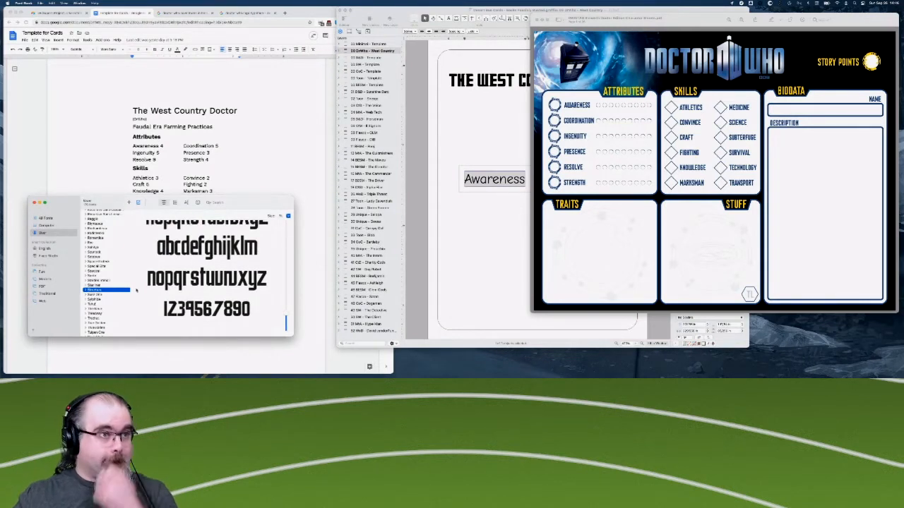
- Preview the fonts following Structura, from The Neue Black through True Golden to Tulpen One
{"action": "left_click", "coordinate": [89, 295]}
{"action": "key", "text": "Down"}
{"action": "key", "text": "Down"}
{"action": "key", "text": "Down"}
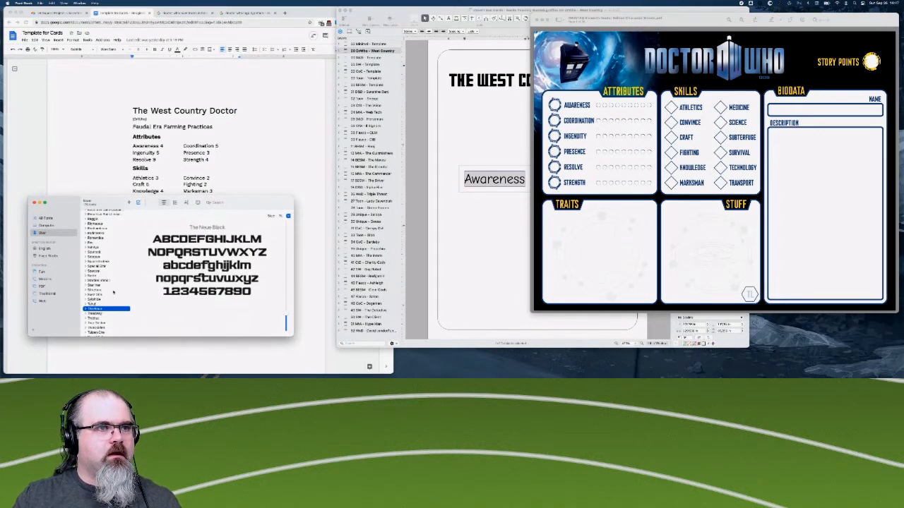
{"action": "scroll", "coordinate": [105, 275], "scroll_direction": "down", "scroll_amount": 3}
{"action": "key", "text": "Down"}
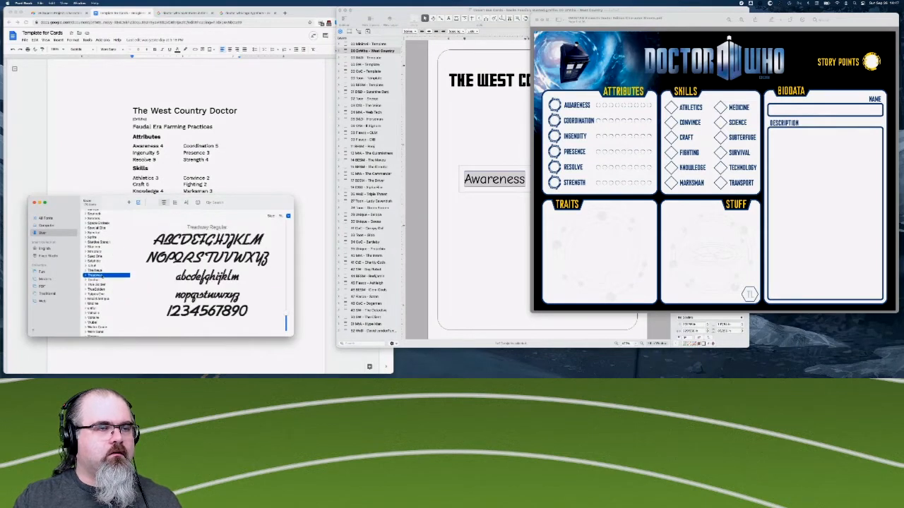
{"action": "key", "text": "Down"}
{"action": "key", "text": "Down"}
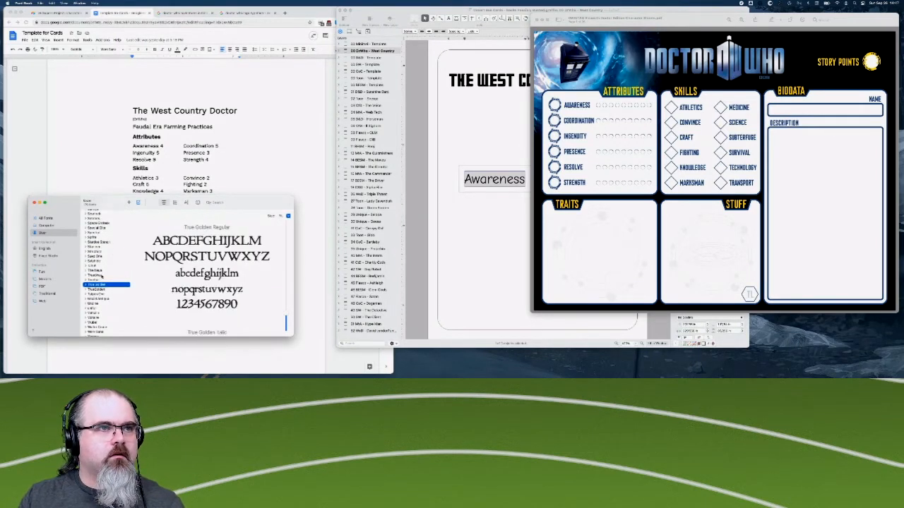
{"action": "key", "text": "Up"}
{"action": "key", "text": "Down"}
- Look through the fonts after Tulpen One, including Undine, Voltaire and Vrubel, up to Work Sans
{"action": "key", "text": "Down"}
{"action": "key", "text": "Down"}
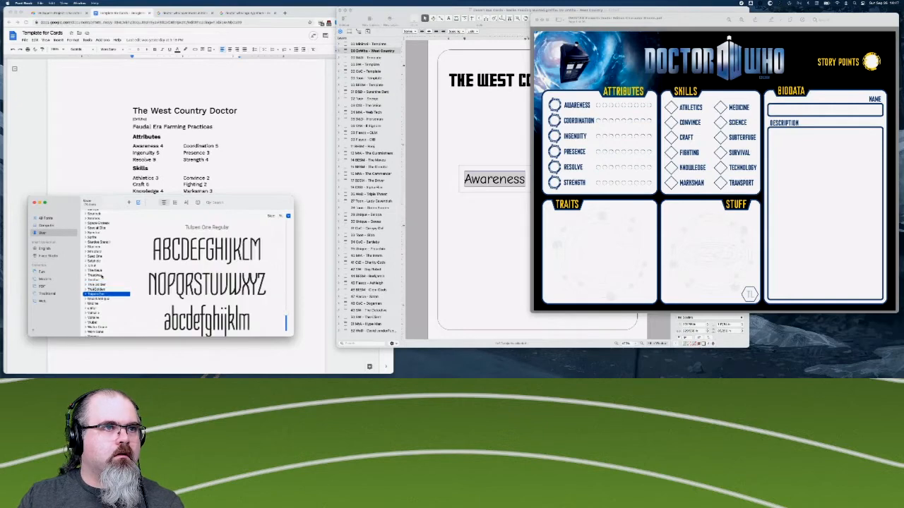
{"action": "key", "text": "Down"}
{"action": "key", "text": "Down"}
{"action": "key", "text": "Down"}
{"action": "key", "text": "Down"}
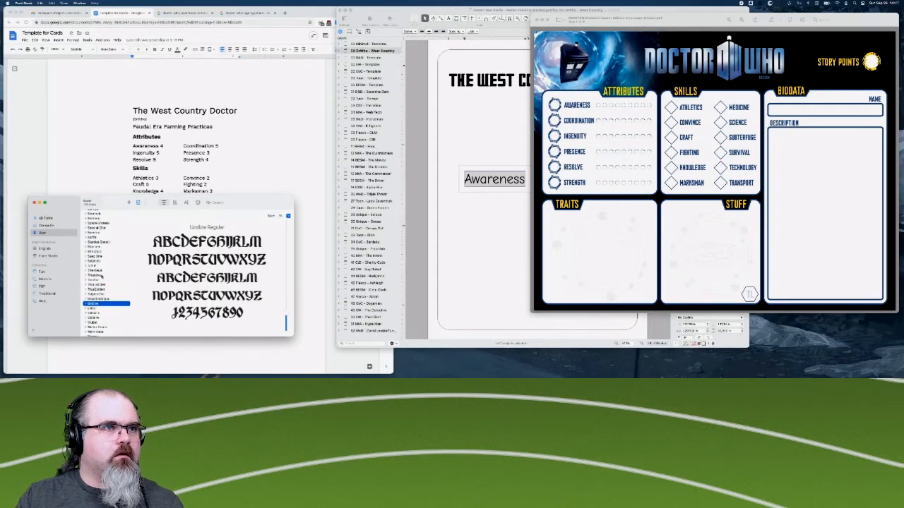
{"action": "key", "text": "Down"}
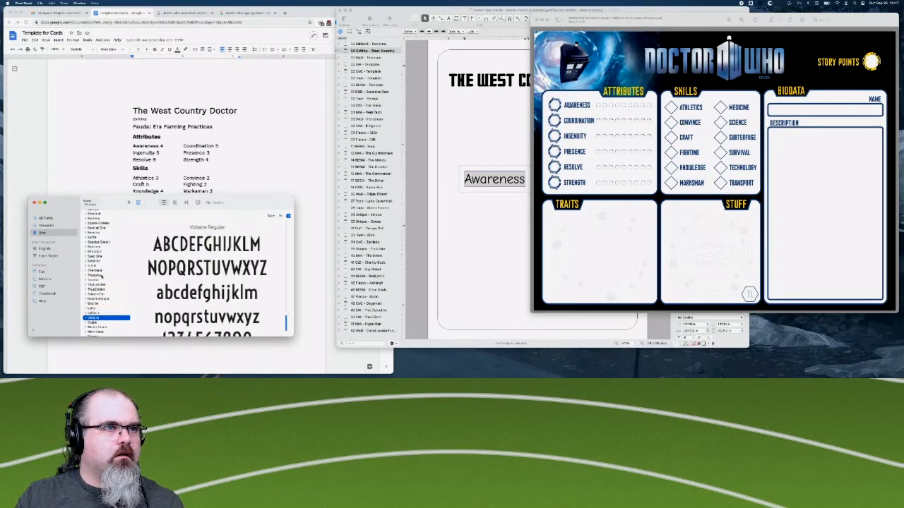
{"action": "key", "text": "Down"}
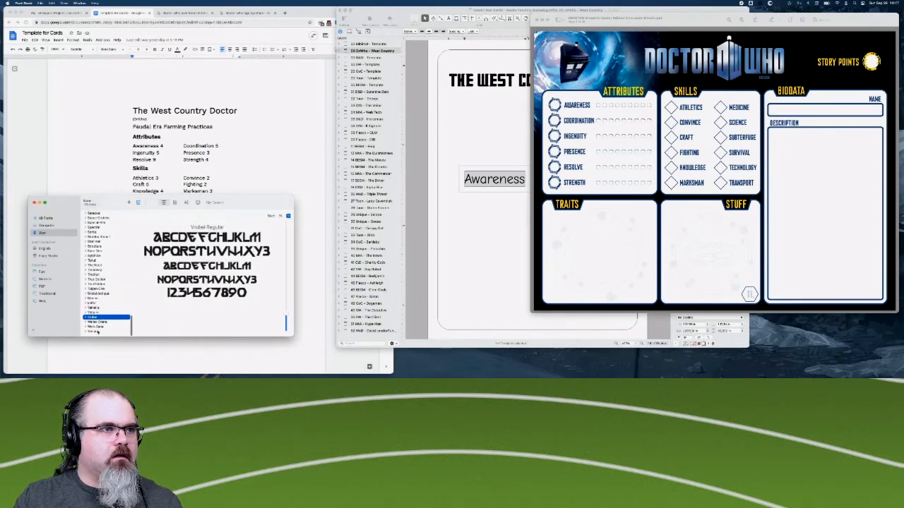
{"action": "key", "text": "Down"}
{"action": "key", "text": "Down"}
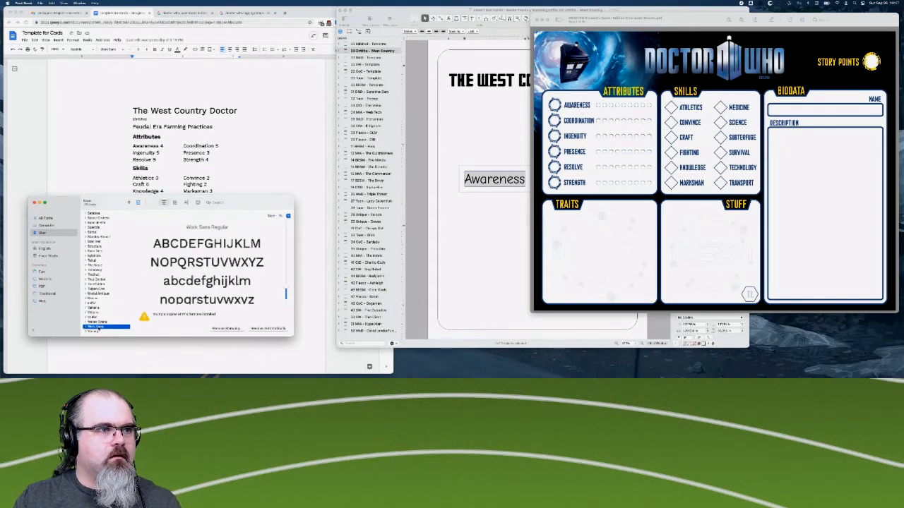
- Examine the Work Sans weights and styles, from Regular through Light and Medium to the heavy italic
{"action": "scroll", "coordinate": [203, 268], "scroll_direction": "down", "scroll_amount": 10}
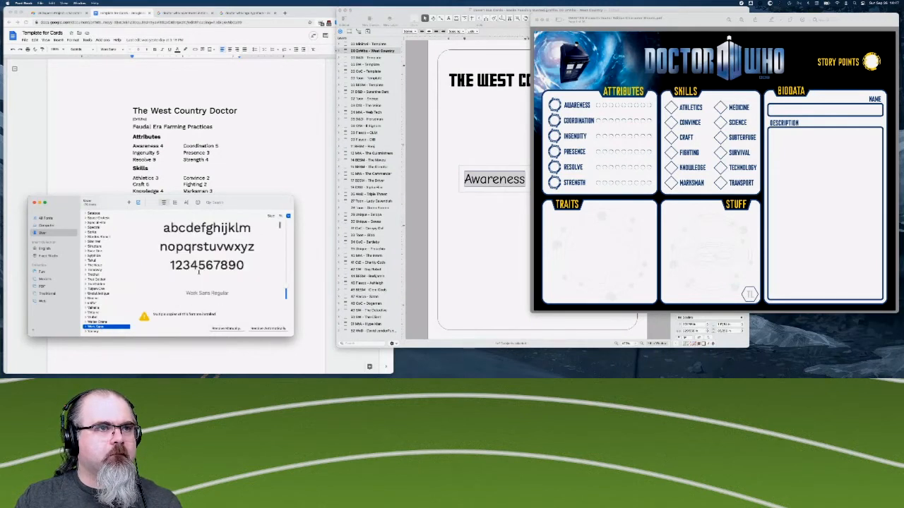
{"action": "scroll", "coordinate": [198, 272], "scroll_direction": "down", "scroll_amount": 10}
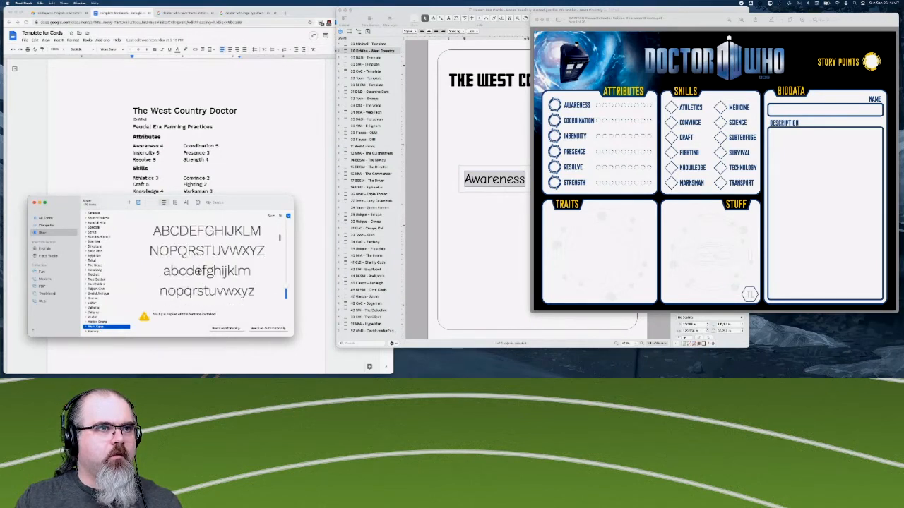
{"action": "scroll", "coordinate": [198, 272], "scroll_direction": "down", "scroll_amount": 10}
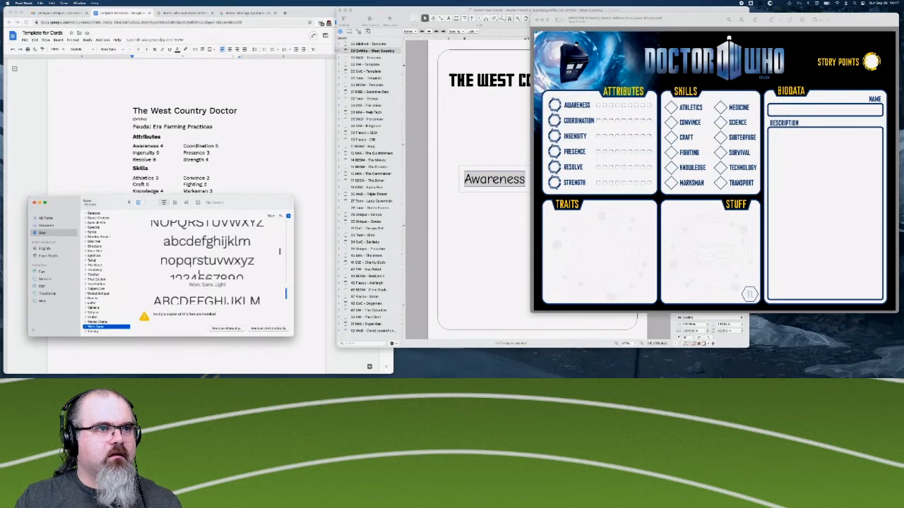
{"action": "scroll", "coordinate": [198, 272], "scroll_direction": "down", "scroll_amount": 10}
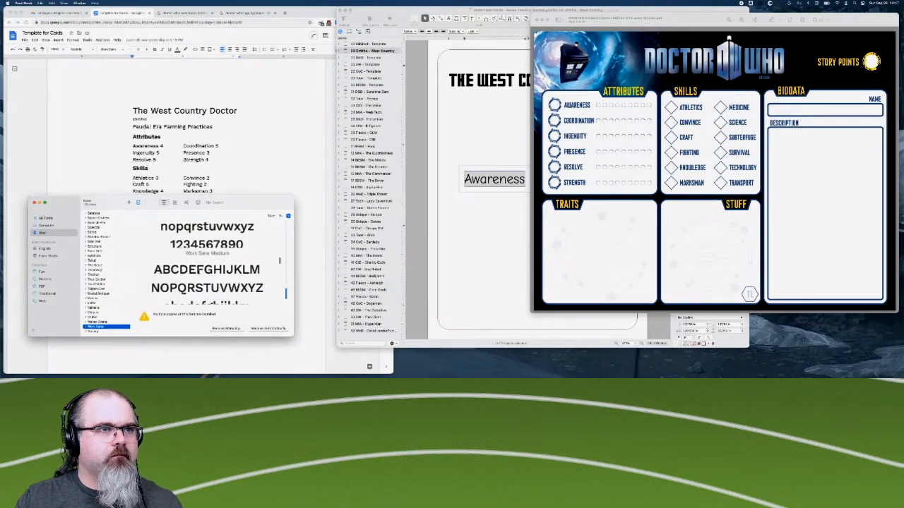
{"action": "scroll", "coordinate": [199, 272], "scroll_direction": "down", "scroll_amount": 10}
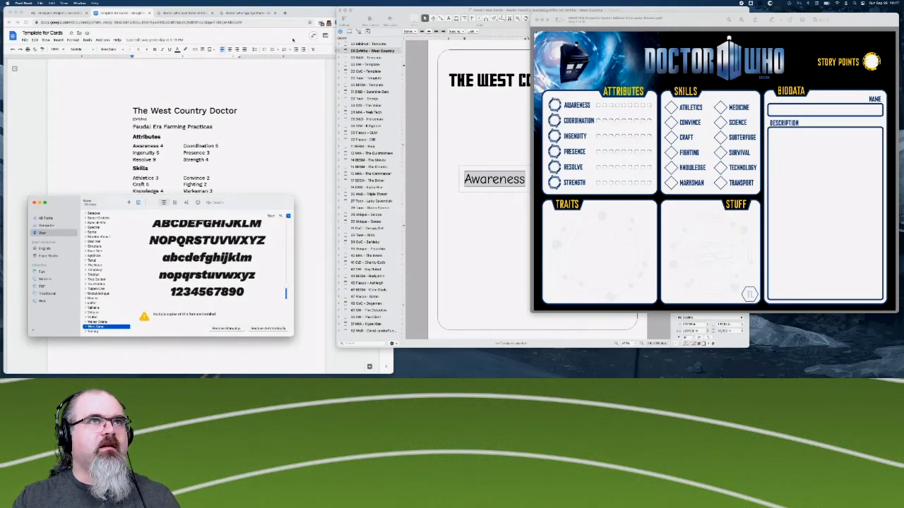
- Switch to Chrome and search the web for "google fonts" in a new browser tab
{"action": "left_click", "coordinate": [289, 13]}
{"action": "left_click", "coordinate": [290, 13]}
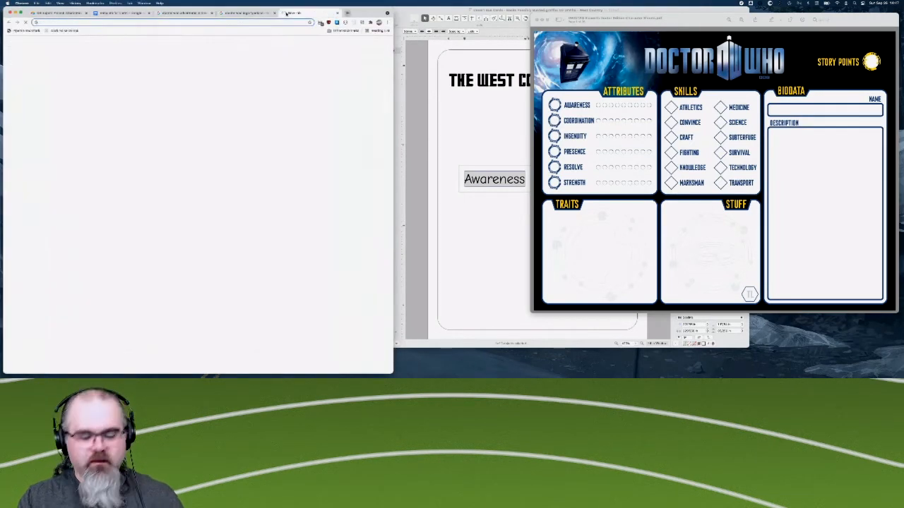
{"action": "type", "text": "google fonts"}
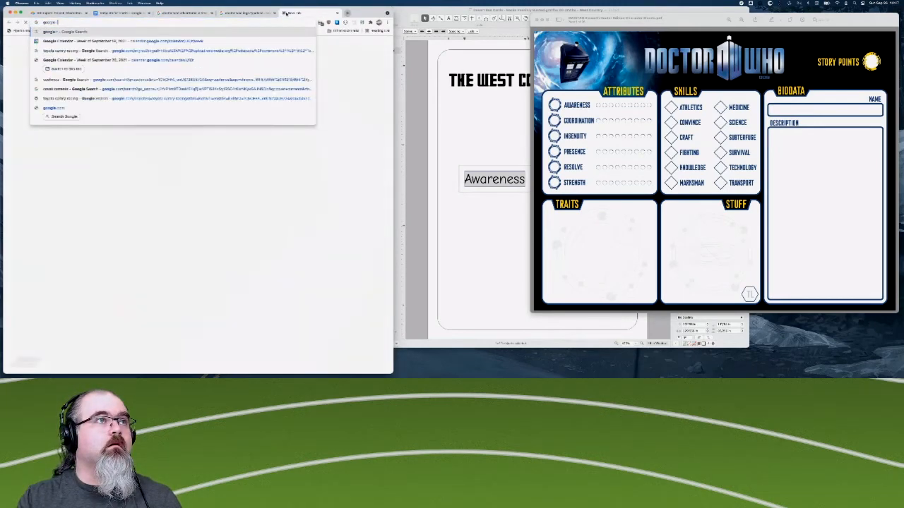
{"action": "key", "text": "BackSpace"}
{"action": "key", "text": "BackSpace"}
{"action": "key", "text": "BackSpace"}
{"action": "key", "text": "BackSpace"}
{"action": "key", "text": "BackSpace"}
{"action": "key", "text": "BackSpace"}
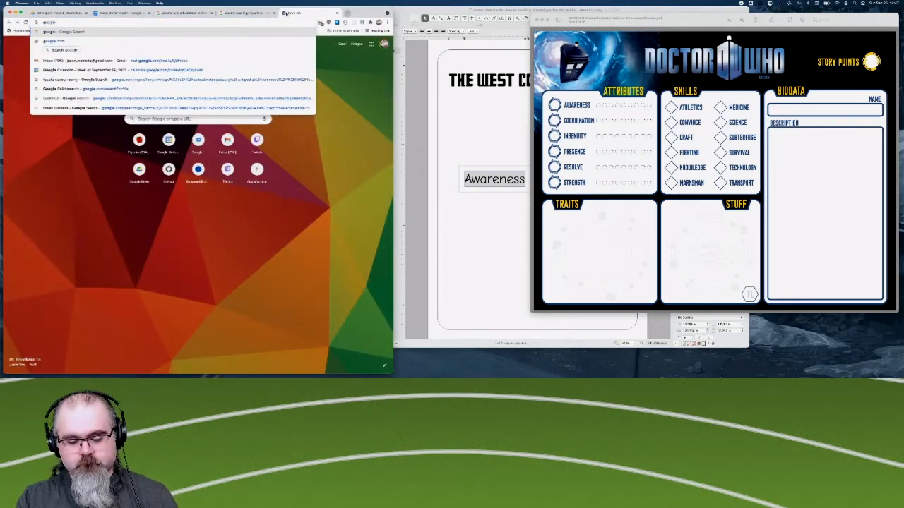
{"action": "type", "text": "fonts"}
{"action": "key", "text": "Return"}
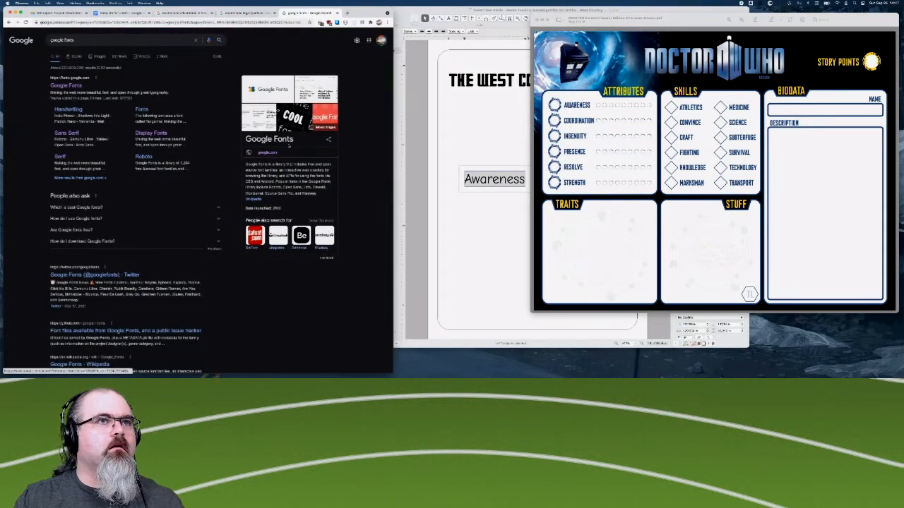
- Open the Google Fonts website from the search results
{"action": "left_click", "coordinate": [66, 86]}
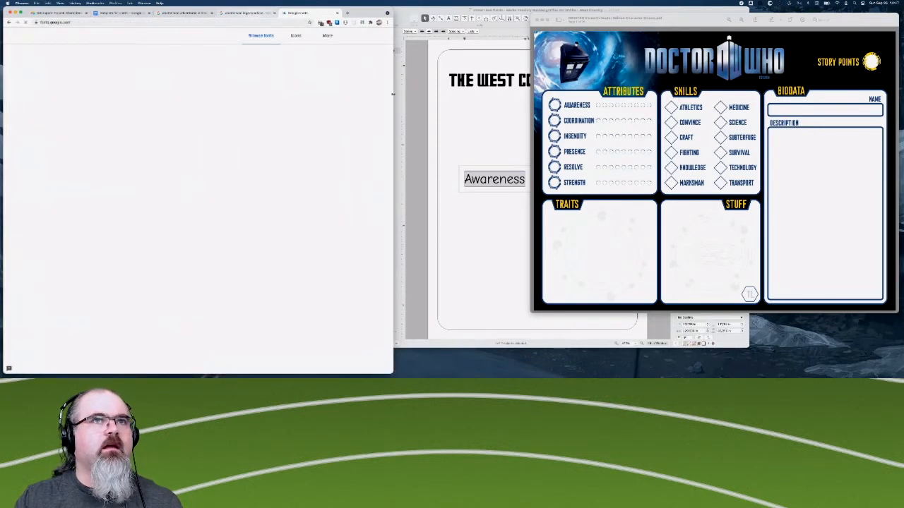
- Switch to Font Book, look through the user fonts, and preview League Gothic in its regular and slanted styles
{"action": "left_click", "coordinate": [247, 12]}
{"action": "key", "text": "ctrl+Up"}
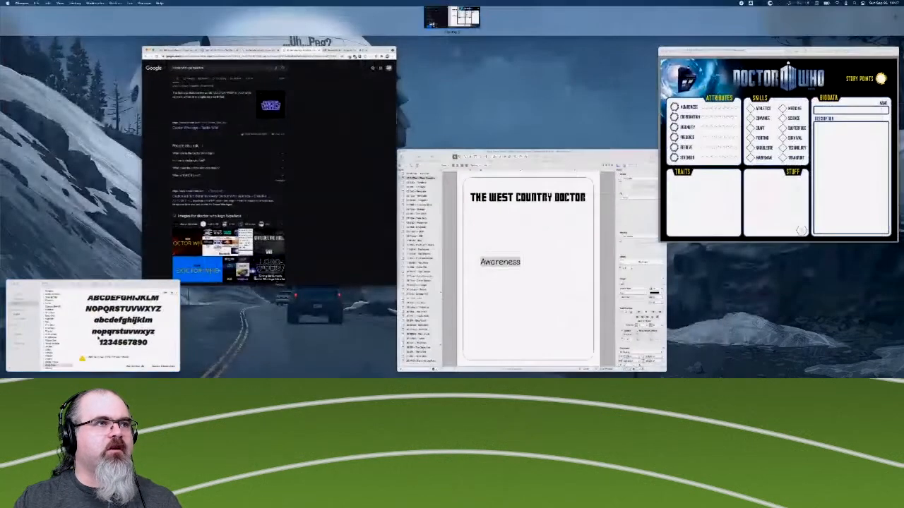
{"action": "left_click", "coordinate": [96, 317]}
{"action": "scroll", "coordinate": [99, 231], "scroll_direction": "up", "scroll_amount": 15}
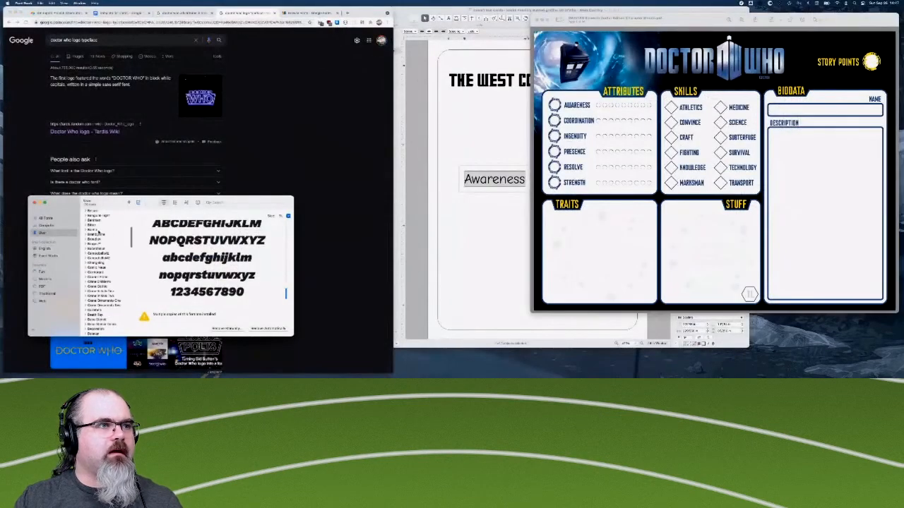
{"action": "scroll", "coordinate": [100, 304], "scroll_direction": "down", "scroll_amount": 2}
{"action": "scroll", "coordinate": [97, 313], "scroll_direction": "down", "scroll_amount": 10}
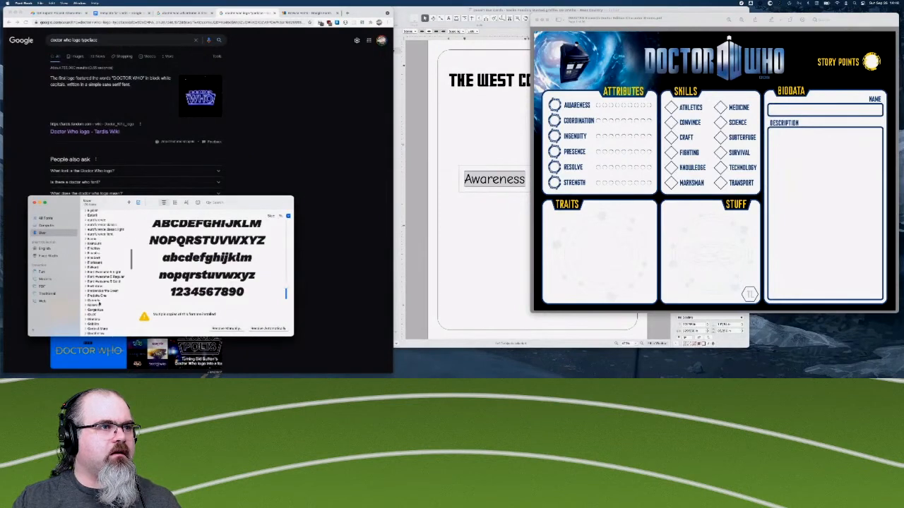
{"action": "scroll", "coordinate": [99, 303], "scroll_direction": "down", "scroll_amount": 8}
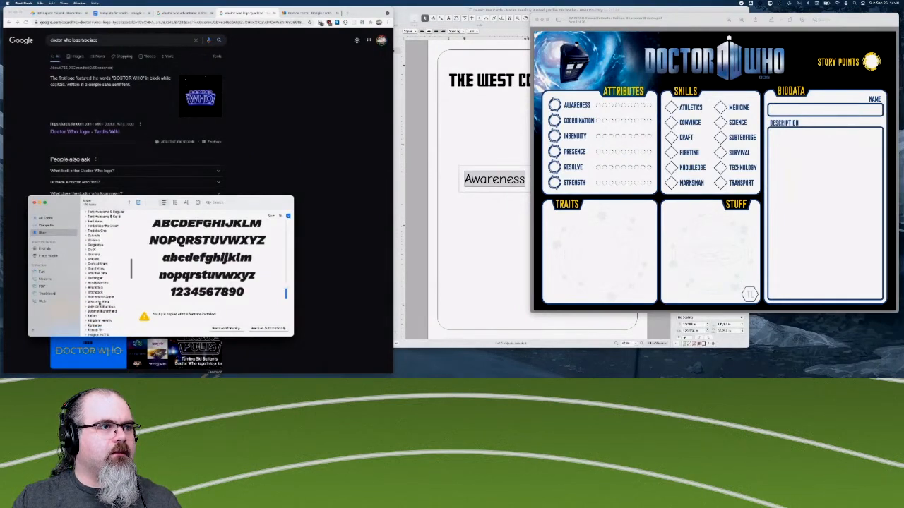
{"action": "scroll", "coordinate": [99, 304], "scroll_direction": "down", "scroll_amount": 10}
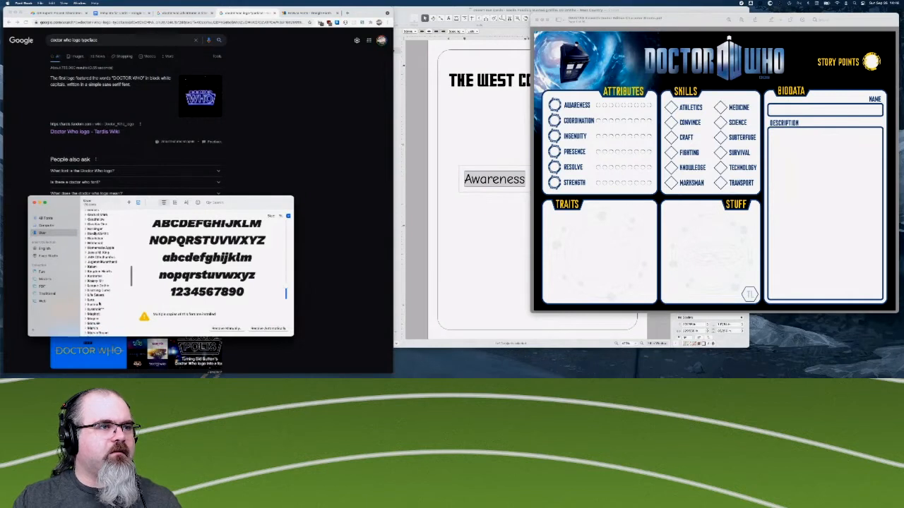
{"action": "scroll", "coordinate": [99, 302], "scroll_direction": "down", "scroll_amount": 3}
{"action": "left_click", "coordinate": [102, 271]}
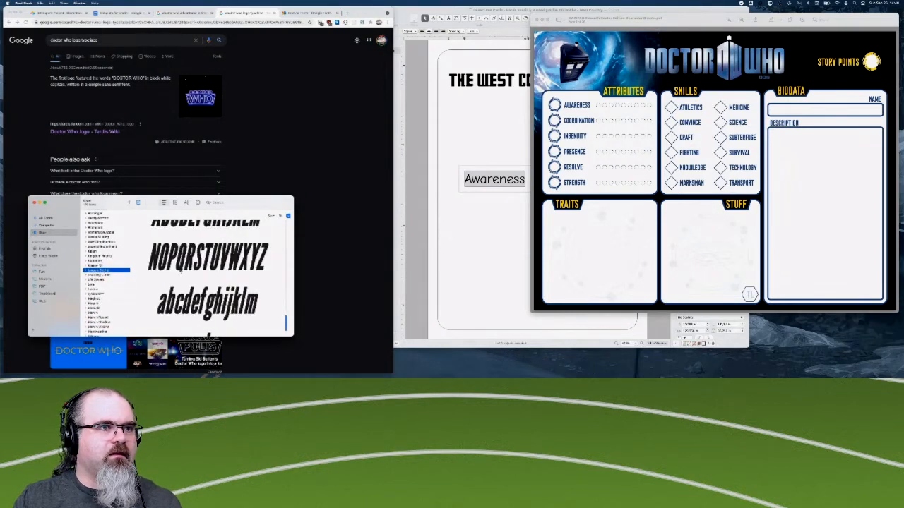
{"action": "scroll", "coordinate": [208, 283], "scroll_direction": "down", "scroll_amount": 3}
{"action": "scroll", "coordinate": [208, 275], "scroll_direction": "up", "scroll_amount": 5}
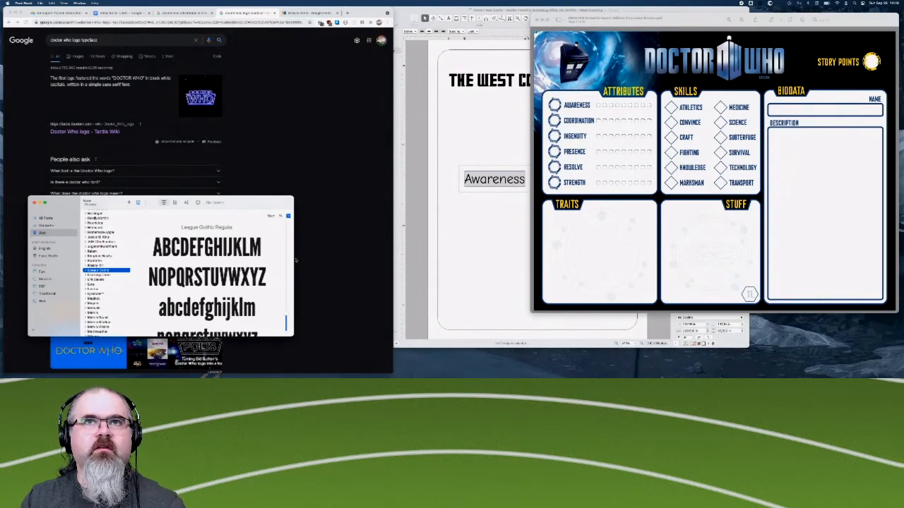
- Switch back to Google Fonts in Chrome, search for "gothic" and look through the matching fonts
{"action": "left_click", "coordinate": [297, 12]}
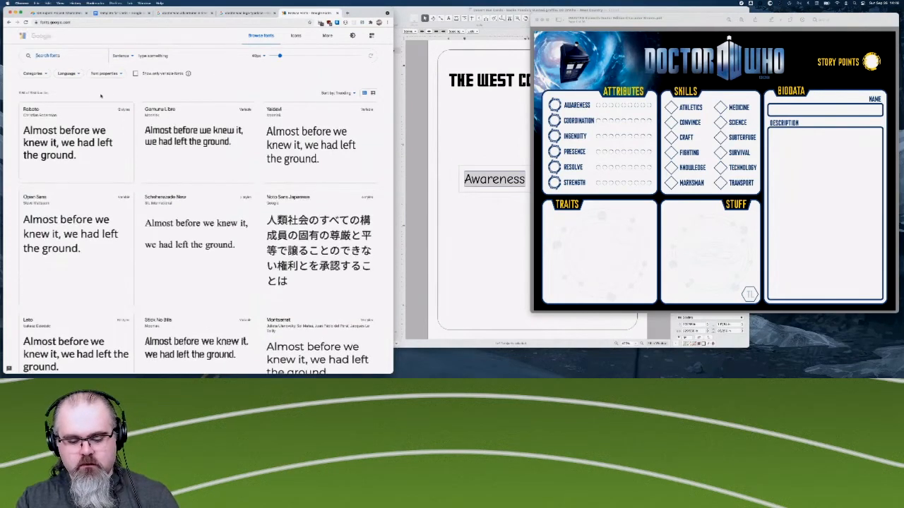
{"action": "type", "text": "gothic"}
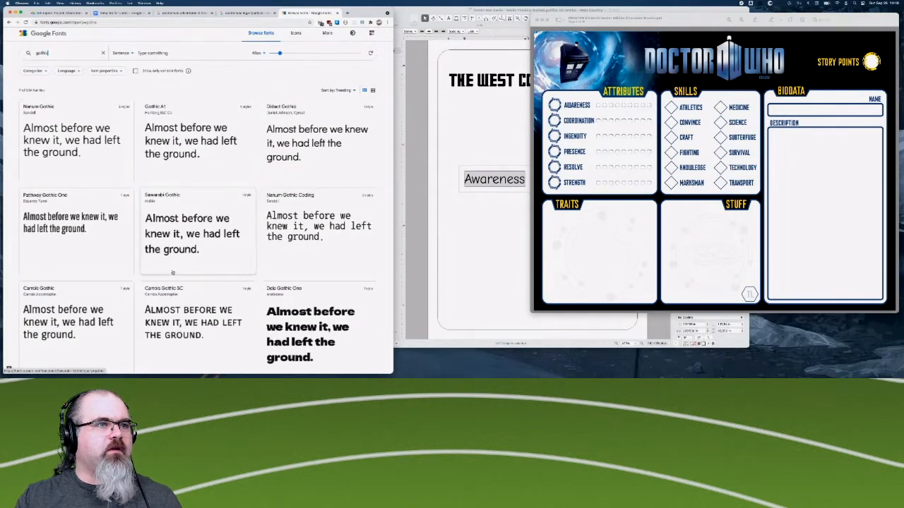
{"action": "scroll", "coordinate": [170, 269], "scroll_direction": "down", "scroll_amount": 1}
{"action": "scroll", "coordinate": [172, 273], "scroll_direction": "down", "scroll_amount": 5}
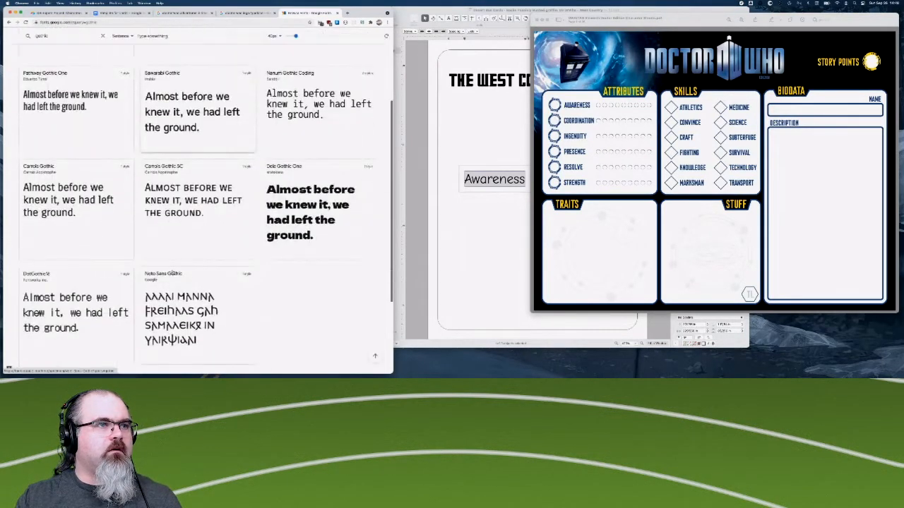
{"action": "scroll", "coordinate": [172, 272], "scroll_direction": "up", "scroll_amount": 5}
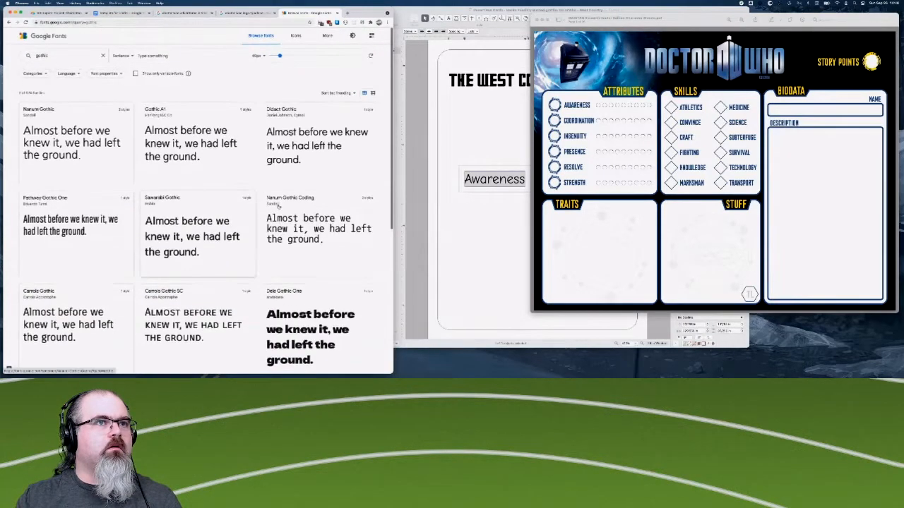
- Filter the gothic fonts by width, trying a narrow setting and a wider one
{"action": "left_click", "coordinate": [106, 74]}
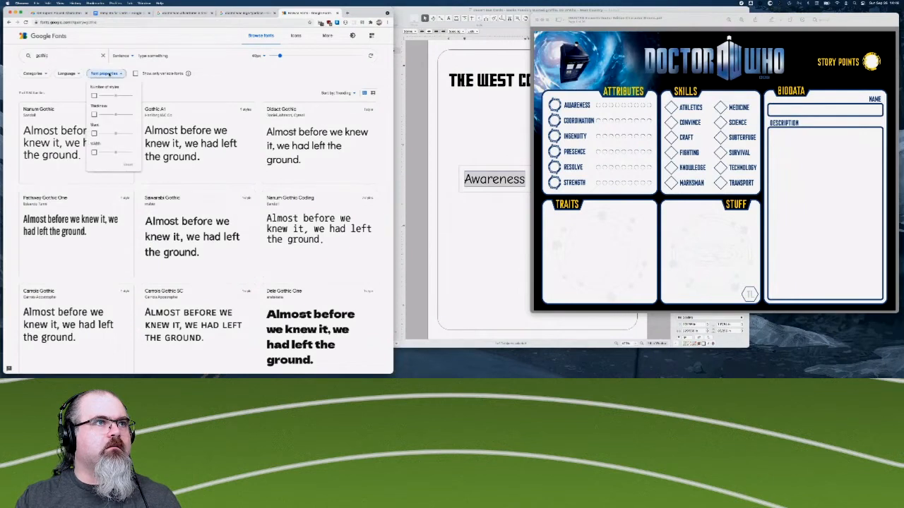
{"action": "left_click", "coordinate": [94, 152]}
{"action": "left_click_drag", "start_coordinate": [117, 153], "coordinate": [106, 153]}
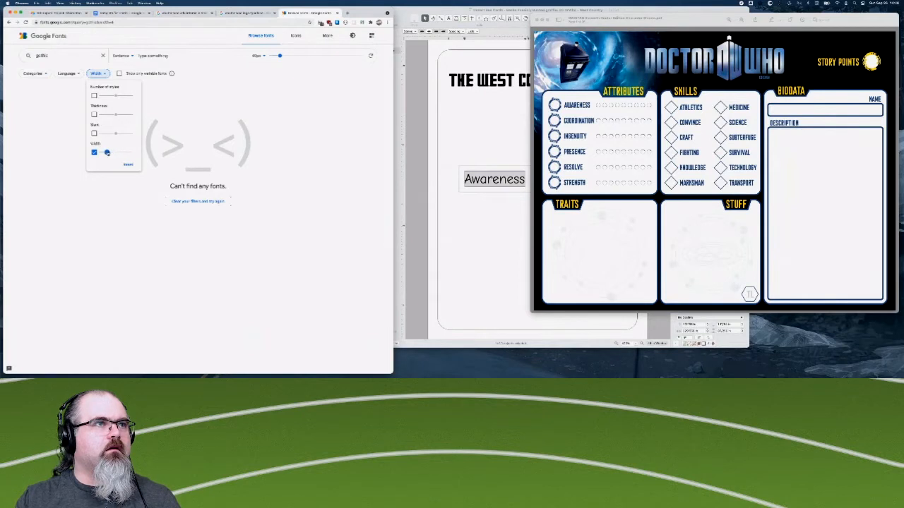
{"action": "left_click", "coordinate": [109, 156]}
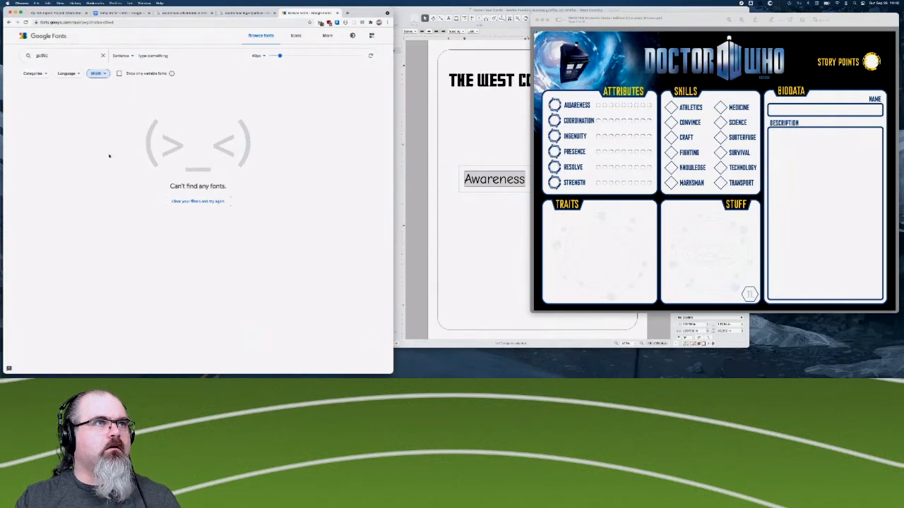
{"action": "left_click", "coordinate": [104, 74]}
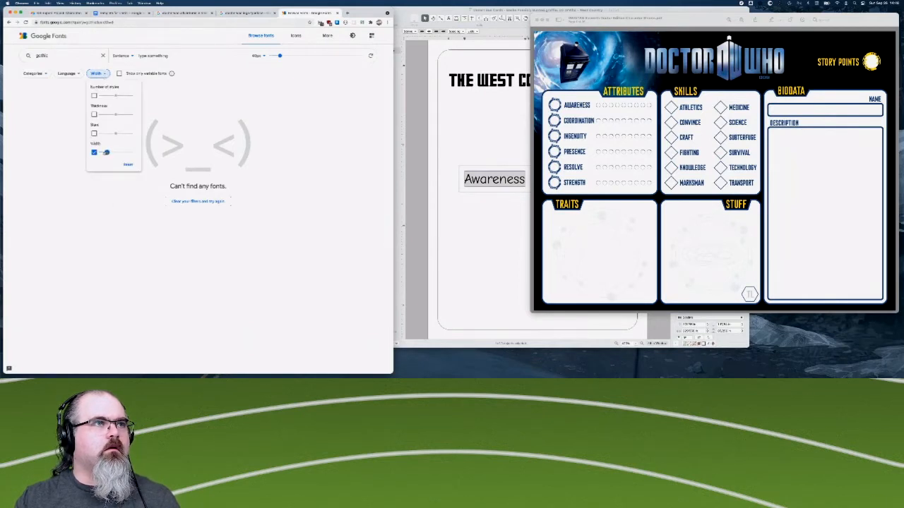
{"action": "mouse_move", "coordinate": [107, 152]}
{"action": "left_mouse_down"}
{"action": "mouse_move", "coordinate": [99, 153]}
{"action": "mouse_move", "coordinate": [137, 155]}
{"action": "mouse_move", "coordinate": [120, 152]}
{"action": "left_mouse_up"}
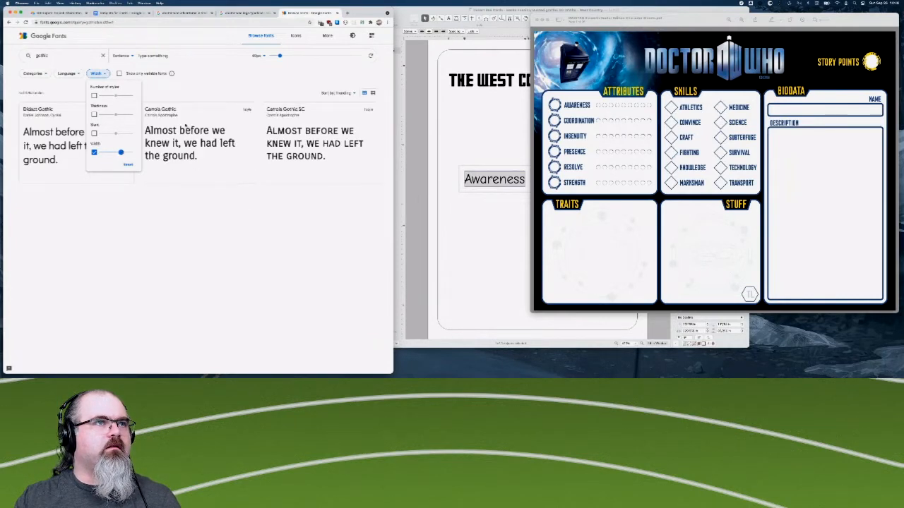
{"action": "left_click", "coordinate": [102, 75]}
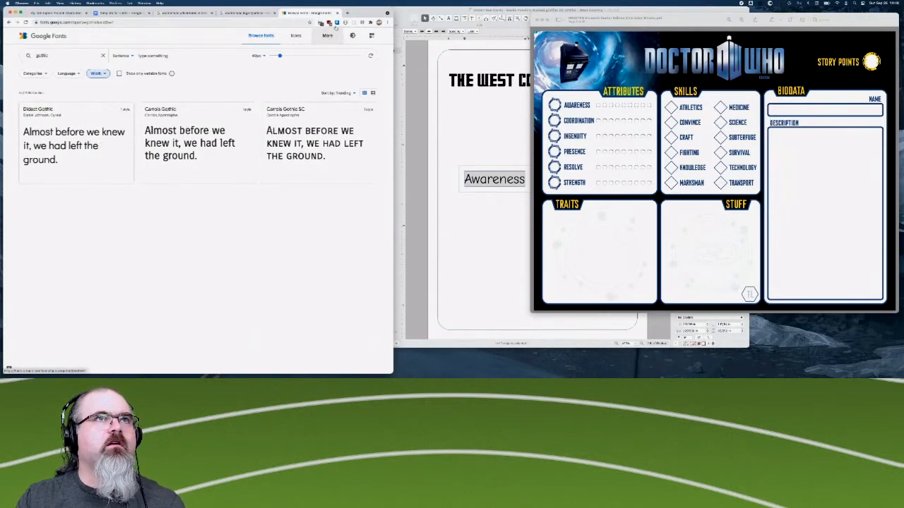
- Try to search the web for "league gothic font"
{"action": "left_click", "coordinate": [251, 23]}
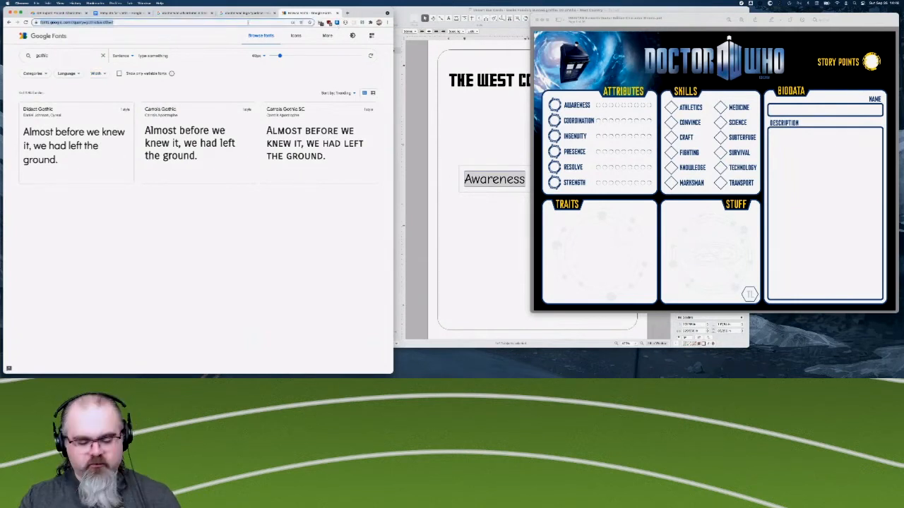
{"action": "type", "text": "league gothic"}
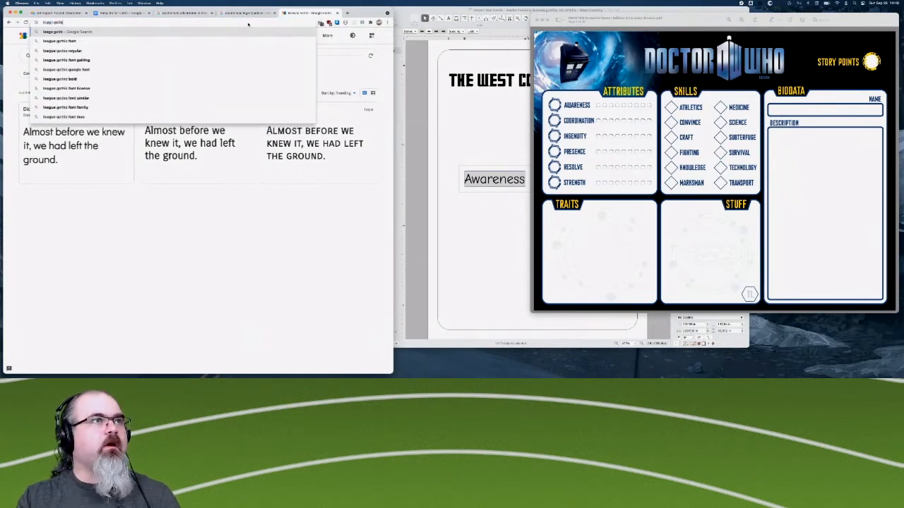
{"action": "key", "text": "Down"}
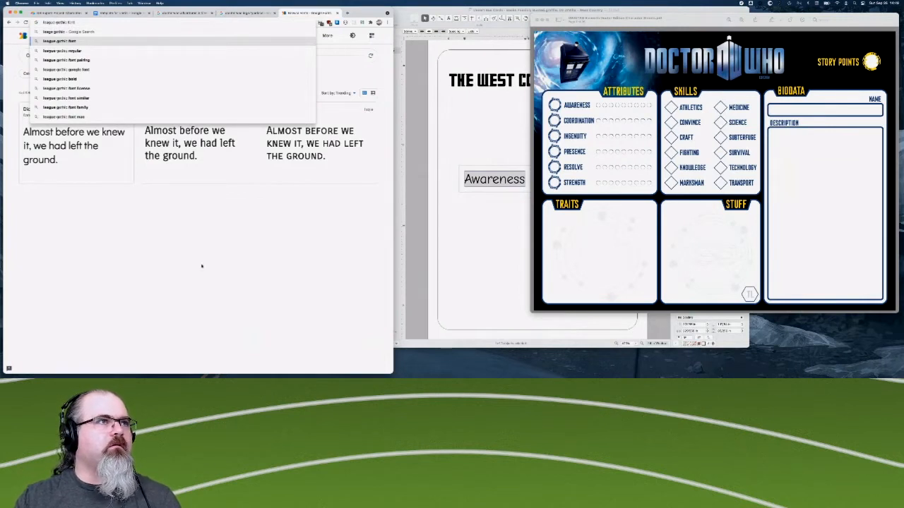
{"action": "key", "text": "Return"}
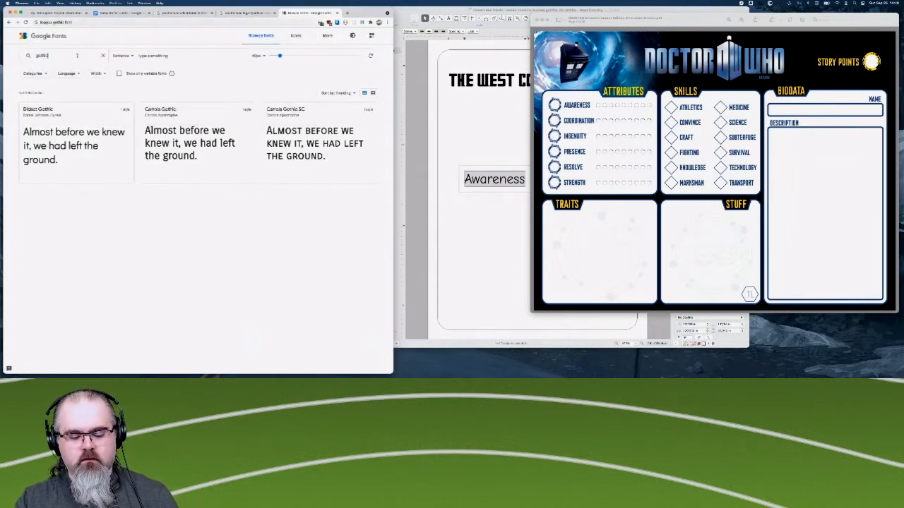
- Clear the font filters and search Google Fonts for "league gothic"
{"action": "type", "text": "league"}
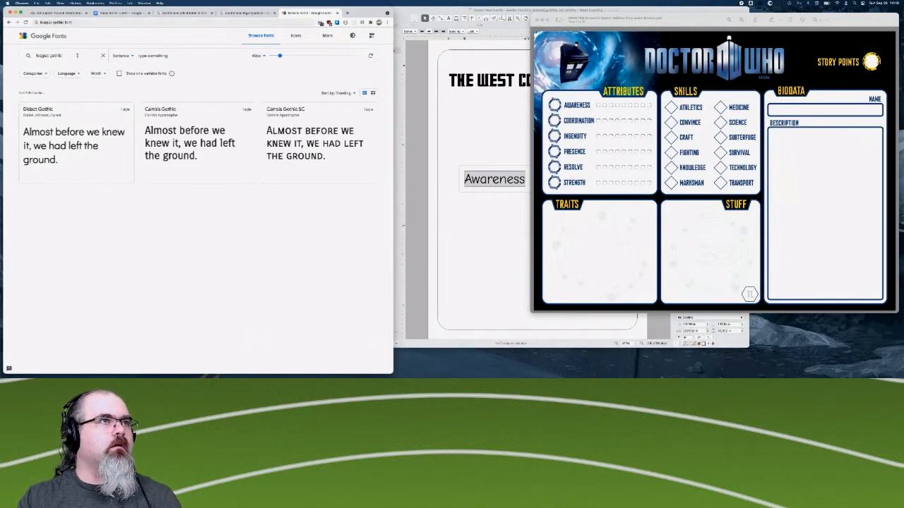
{"action": "left_click", "coordinate": [197, 202]}
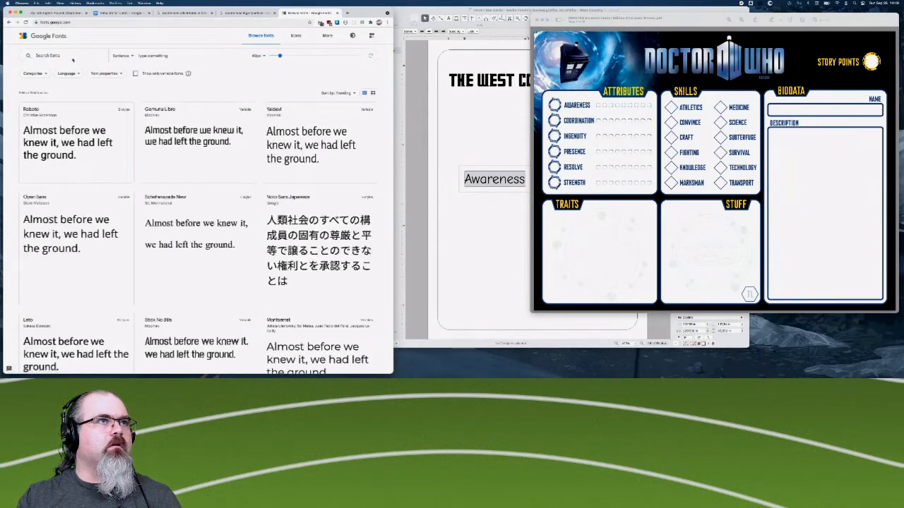
{"action": "type", "text": "leag"}
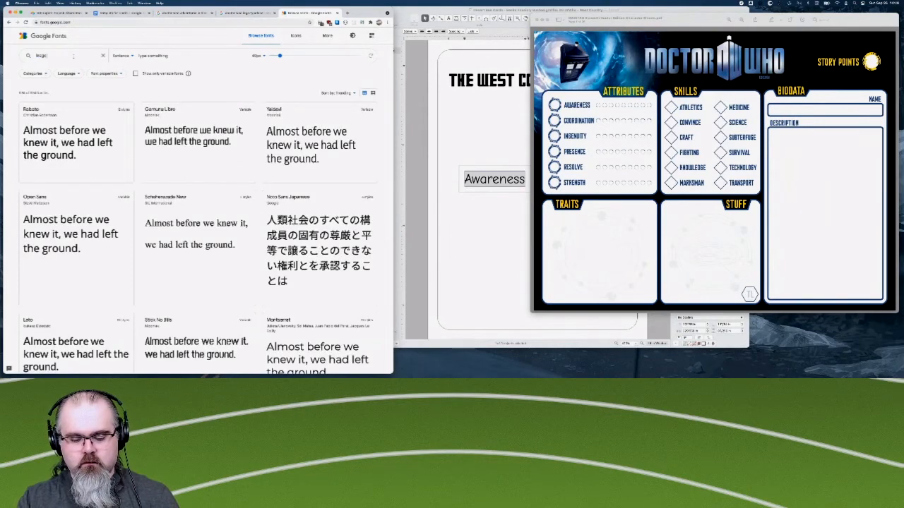
{"action": "type", "text": "ue gothic"}
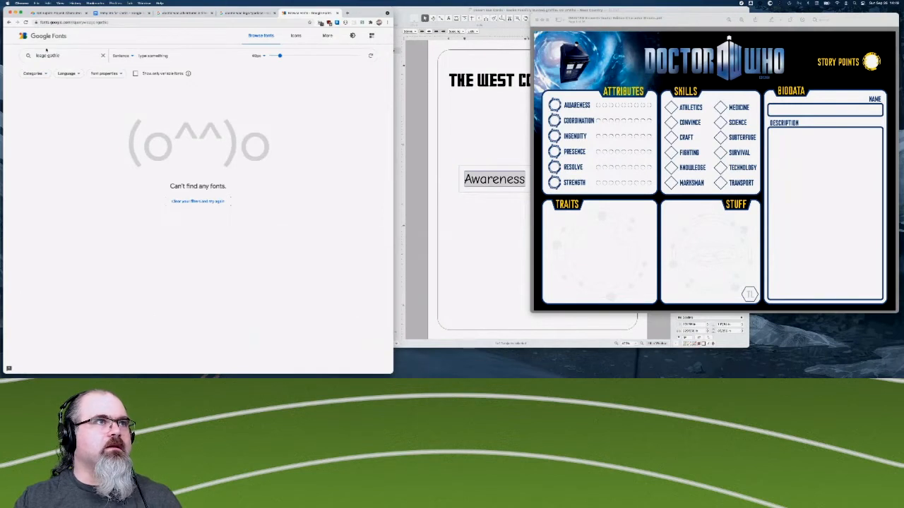
{"action": "type", "text": "u"}
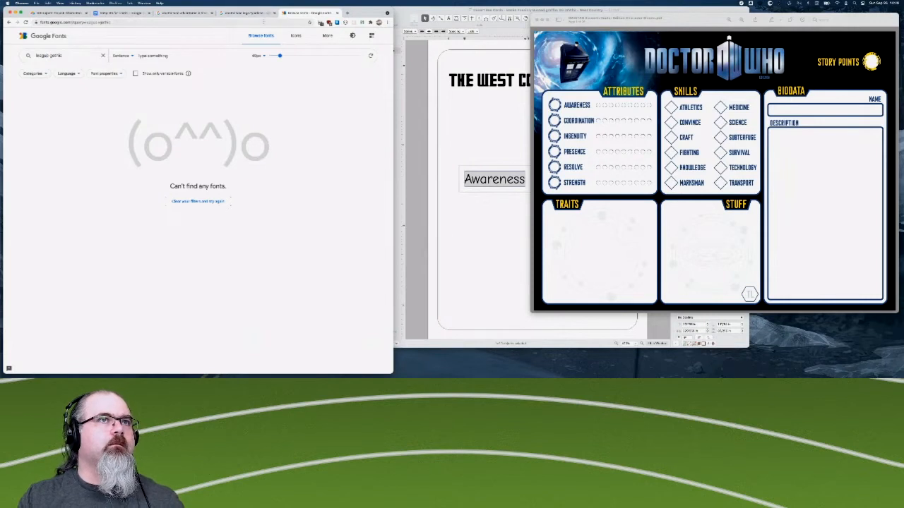
- Search the web for "league gothic" in the current browser tab
{"action": "left_click", "coordinate": [264, 22]}
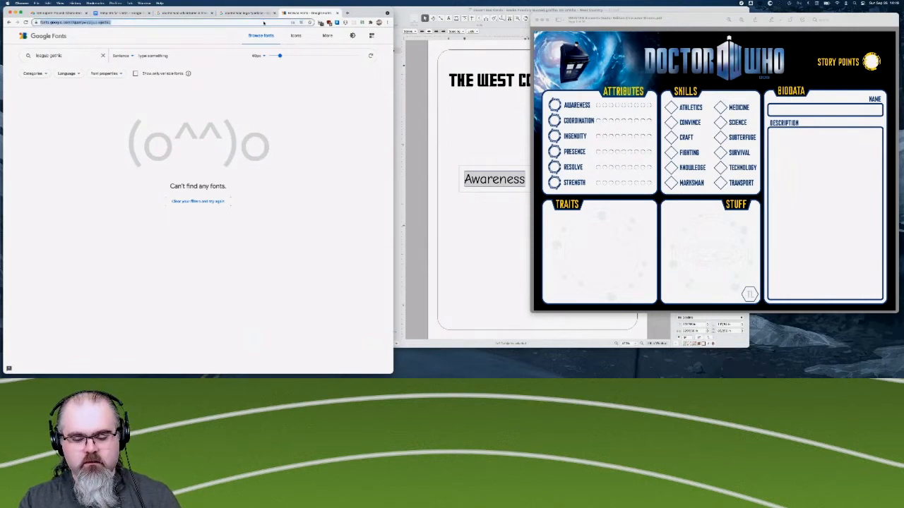
{"action": "type", "text": "league gothic"}
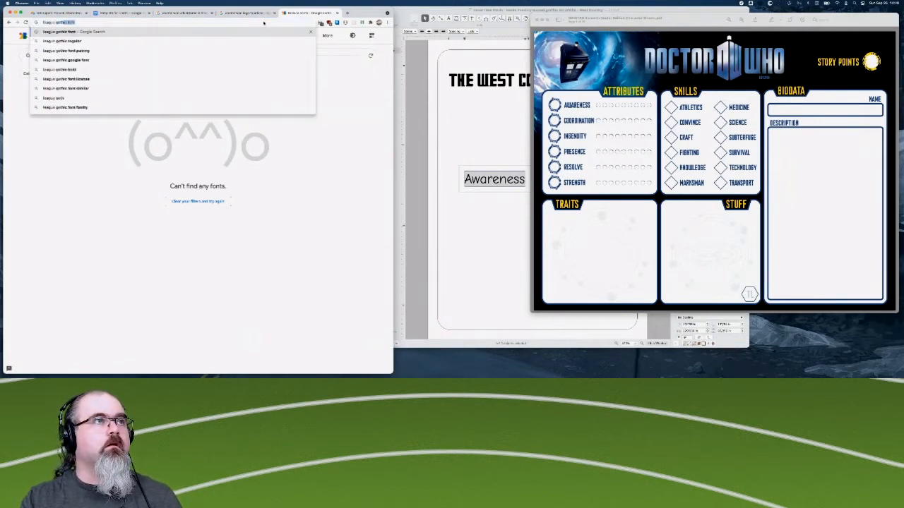
{"action": "type", "text": "ic"}
{"action": "key", "text": "BackSpace"}
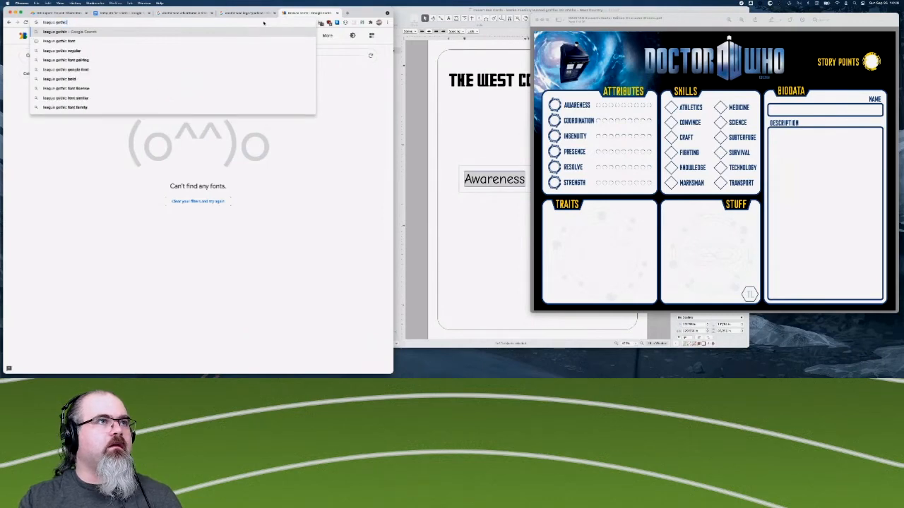
{"action": "key", "text": "Return"}
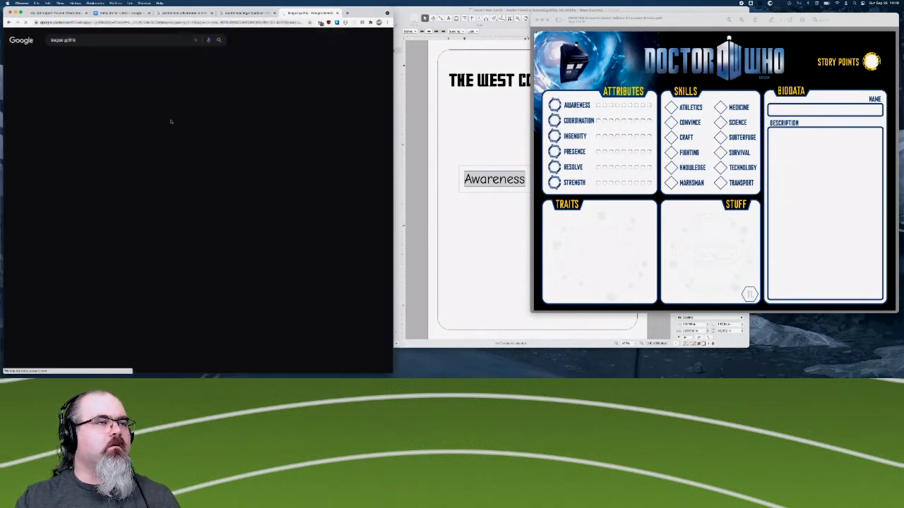
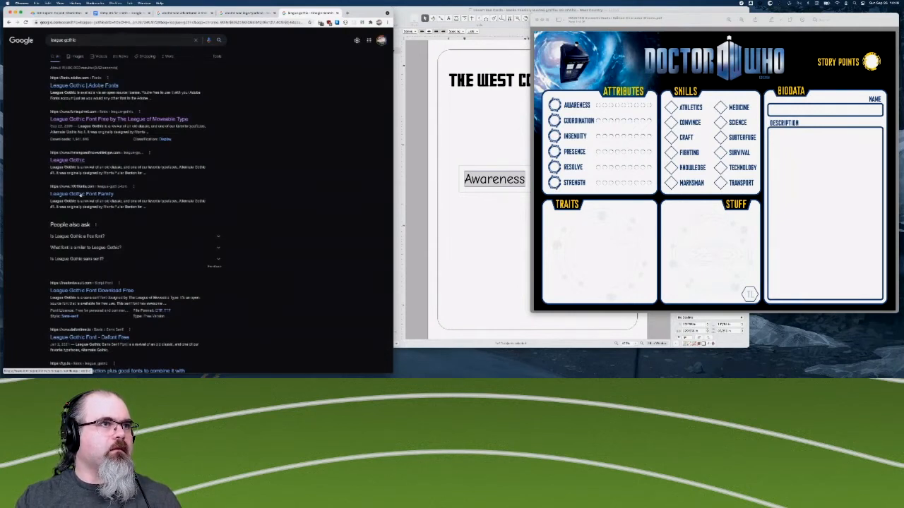
- Review the League Gothic description and character set on The League of Moveable Type page found through the search results
{"action": "scroll", "coordinate": [142, 229], "scroll_direction": "down", "scroll_amount": 1}
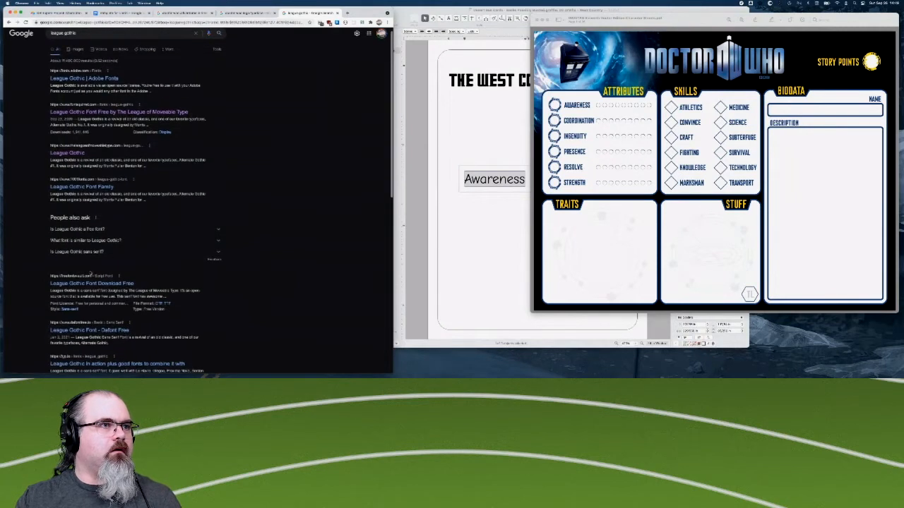
{"action": "left_click", "coordinate": [219, 229]}
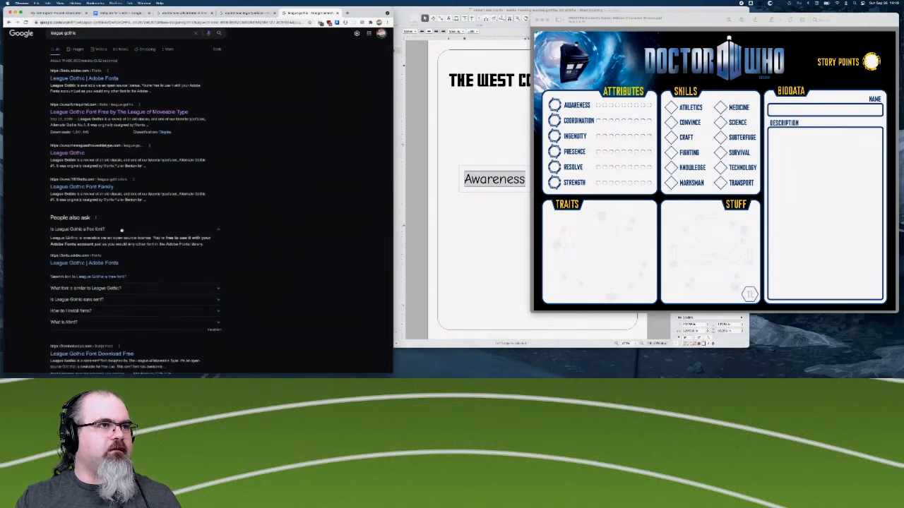
{"action": "left_click", "coordinate": [218, 231]}
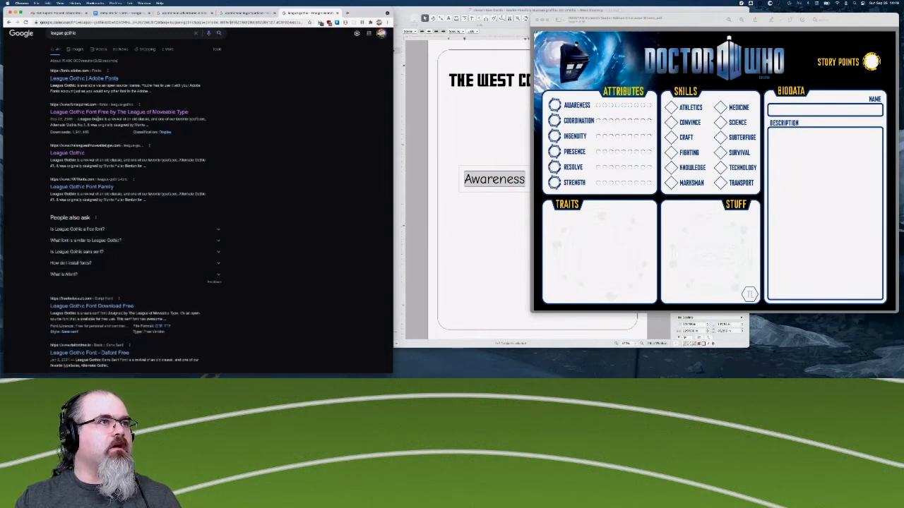
{"action": "left_click", "coordinate": [73, 152]}
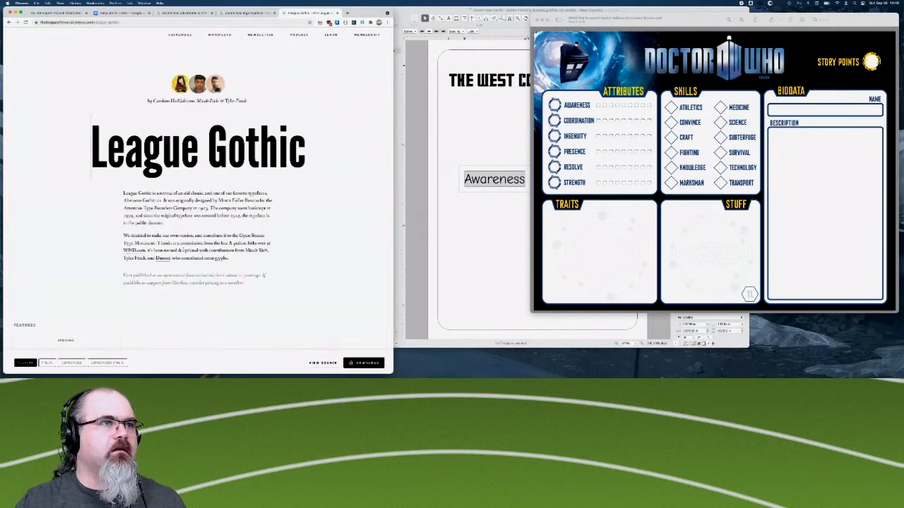
{"action": "scroll", "coordinate": [191, 180], "scroll_direction": "down", "scroll_amount": 2}
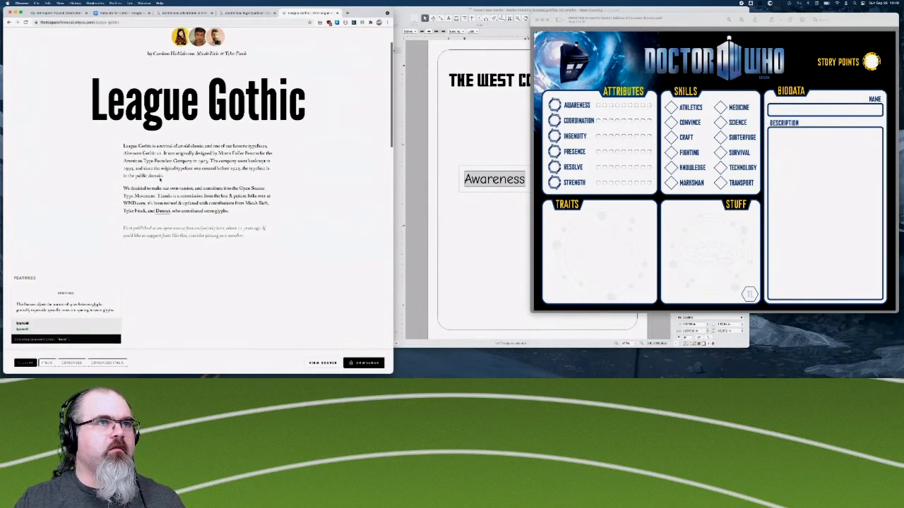
{"action": "scroll", "coordinate": [156, 191], "scroll_direction": "down", "scroll_amount": 1}
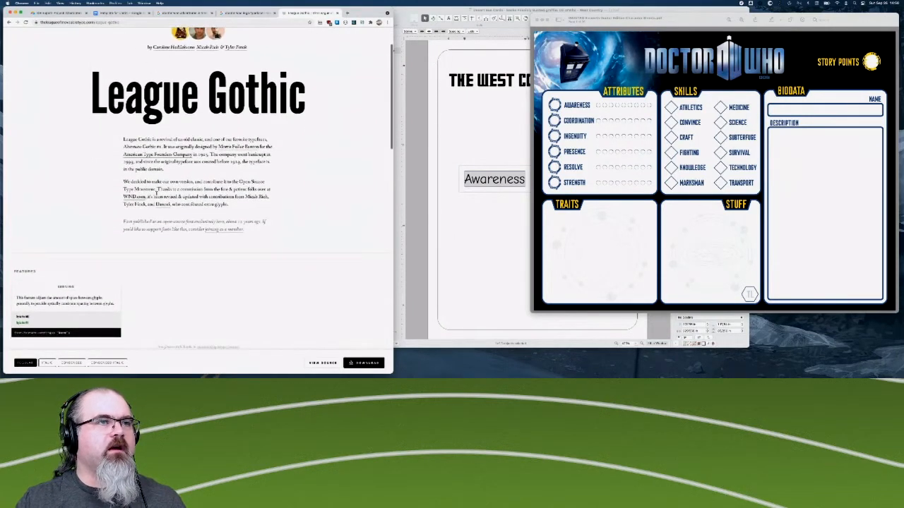
{"action": "scroll", "coordinate": [156, 191], "scroll_direction": "down", "scroll_amount": 4}
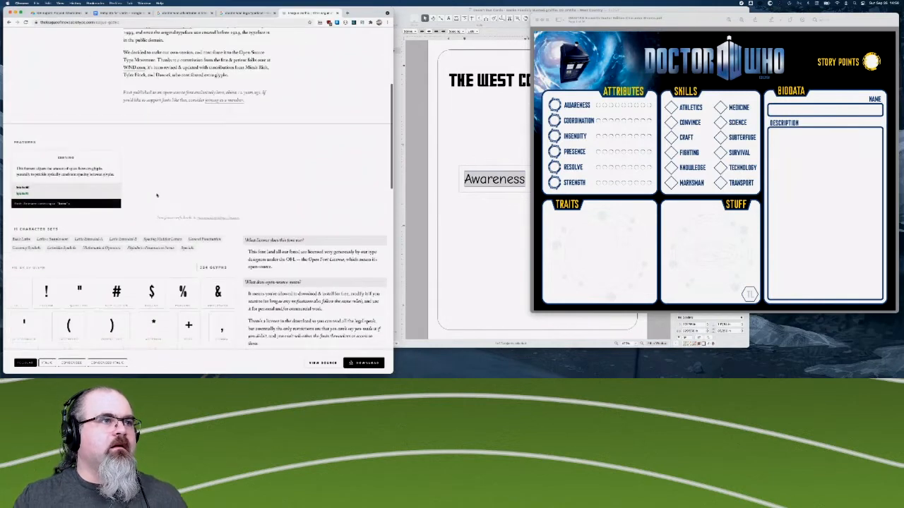
{"action": "scroll", "coordinate": [157, 196], "scroll_direction": "down", "scroll_amount": 2}
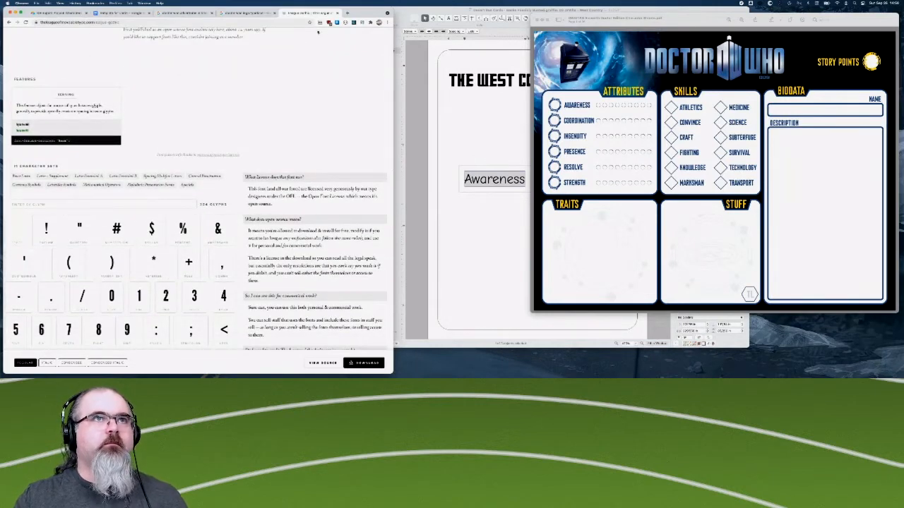
{"action": "left_click", "coordinate": [338, 12]}
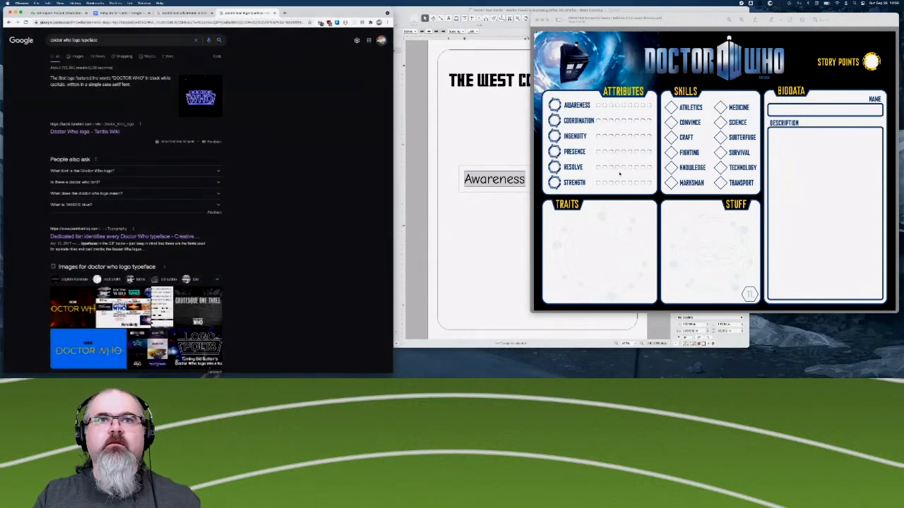
- Set the font of the Awareness label on the West Country card to League Gothic and compare it with the Doctor Who sheet
{"action": "left_click", "coordinate": [471, 207]}
{"action": "left_click", "coordinate": [699, 221]}
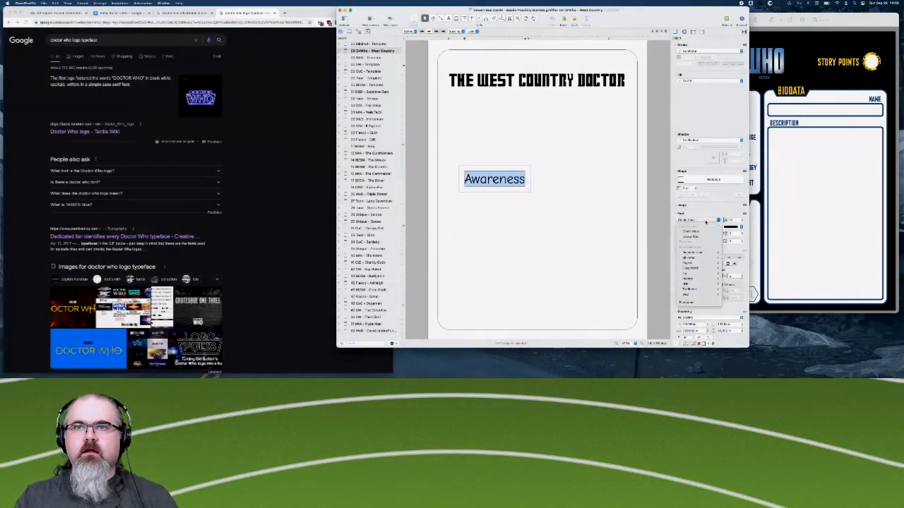
{"action": "mouse_move", "coordinate": [692, 257]}
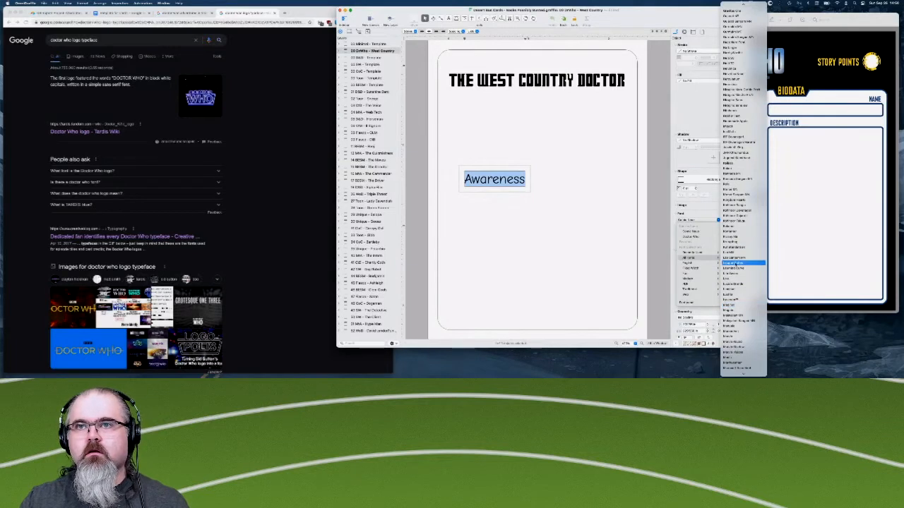
{"action": "left_click", "coordinate": [735, 263]}
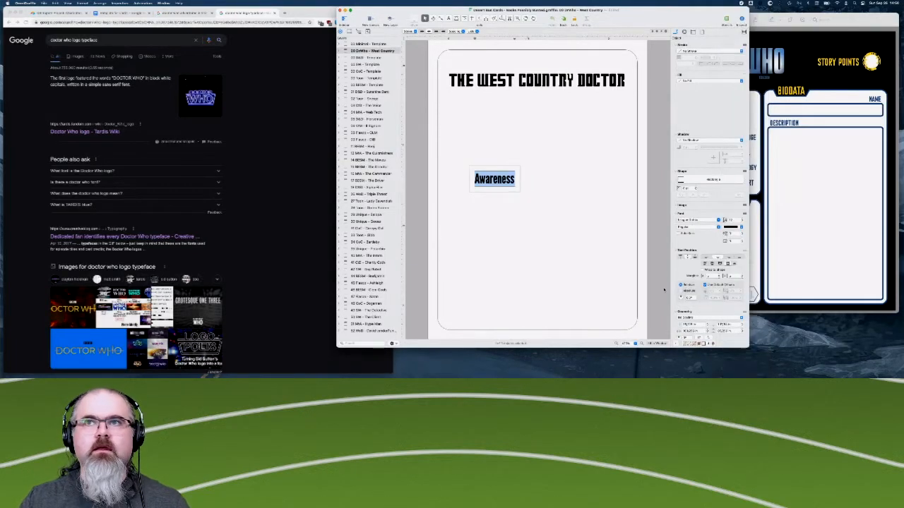
{"action": "left_click", "coordinate": [814, 233]}
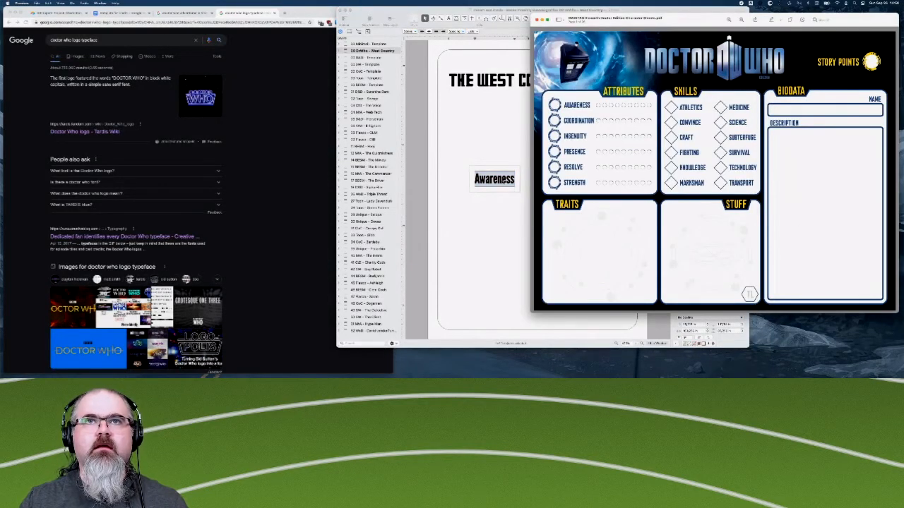
- Retype the label in capitals as AWARENESS and compare it with the attribute labels on the Doctor Who sheet
{"action": "left_click", "coordinate": [502, 176]}
{"action": "key", "text": "BackSpace"}
{"action": "key", "text": "BackSpace"}
{"action": "key", "text": "BackSpace"}
{"action": "key", "text": "BackSpace"}
{"action": "key", "text": "BackSpace"}
{"action": "key", "text": "BackSpace"}
{"action": "key", "text": "BackSpace"}
{"action": "key", "text": "BackSpace"}
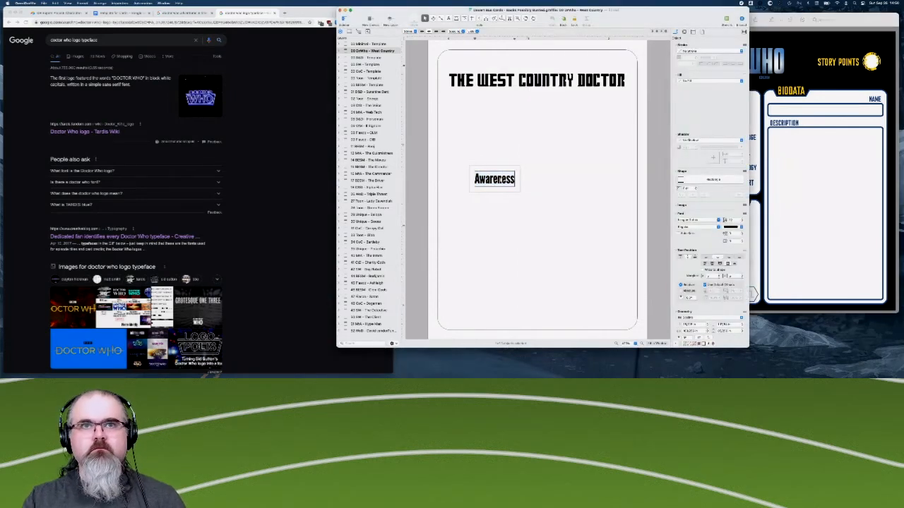
{"action": "type", "text": "wareness"}
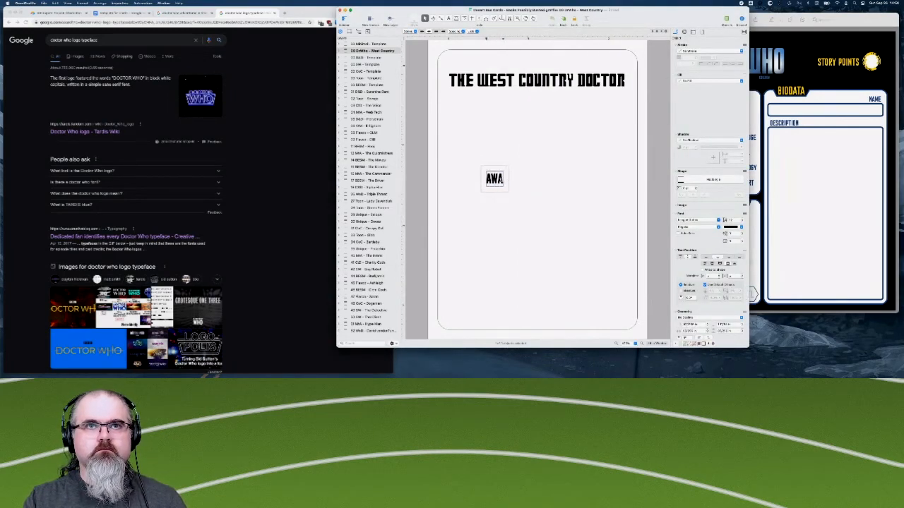
{"action": "left_click", "coordinate": [817, 214]}
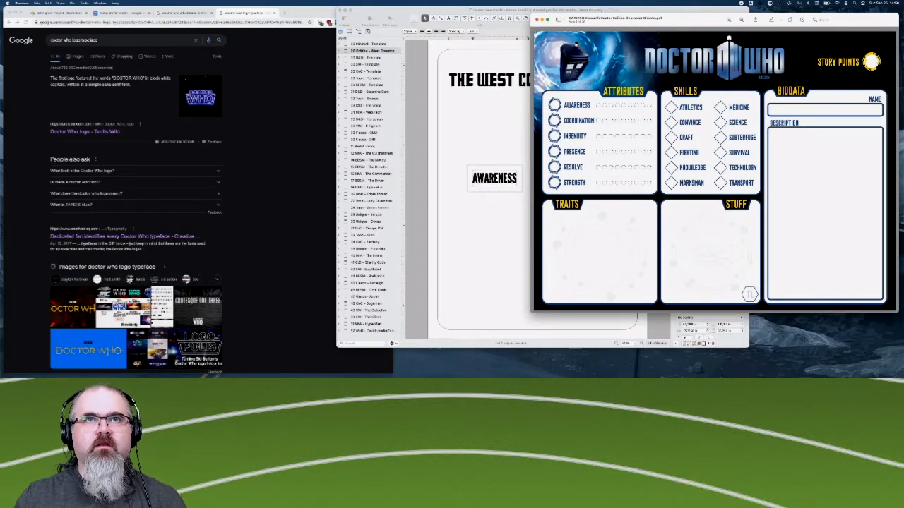
{"action": "left_click", "coordinate": [494, 167]}
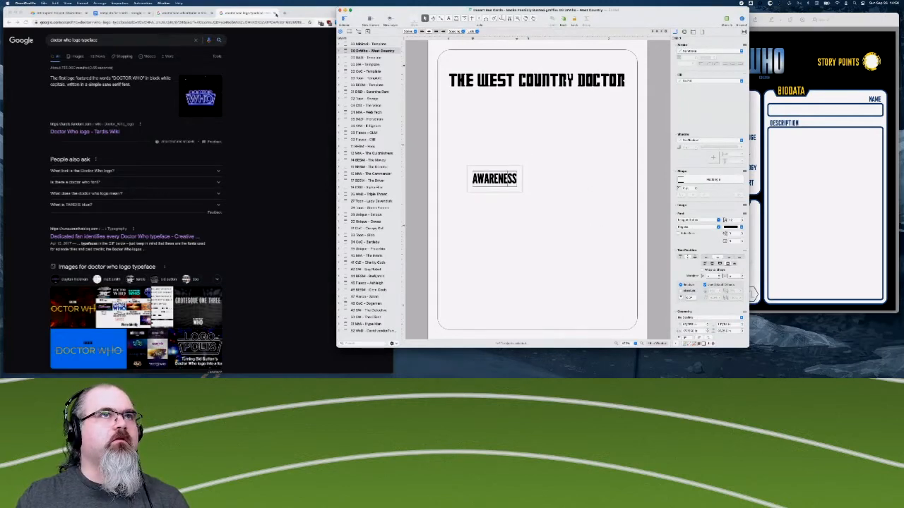
- Close the Doctor Who logo typeface and character sheet searches to return to the Template for Cards document
{"action": "left_click", "coordinate": [275, 13]}
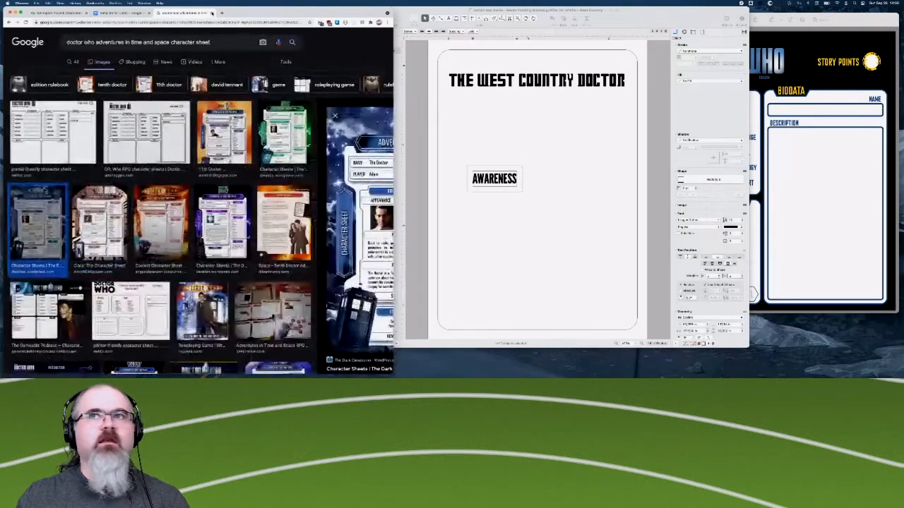
{"action": "left_click", "coordinate": [211, 13]}
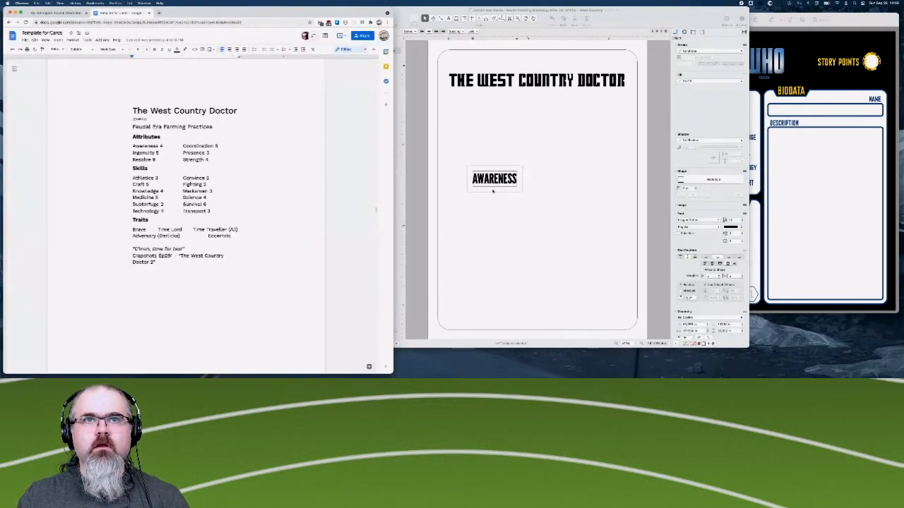
- Try the Condensed style of League Gothic on the AWARENESS label and compare it with the Doctor Who sheet
{"action": "scroll", "coordinate": [722, 146], "scroll_direction": "down", "scroll_amount": 4}
{"action": "left_click", "coordinate": [705, 173]}
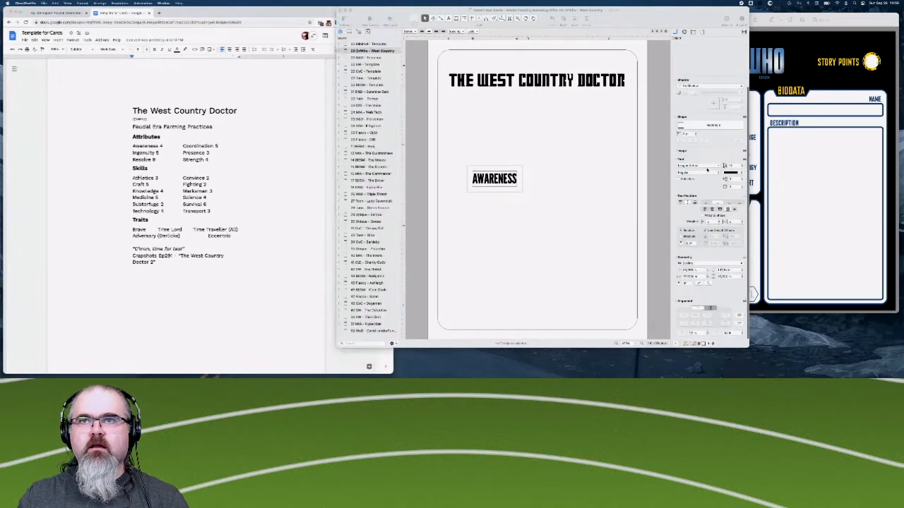
{"action": "left_click", "coordinate": [650, 169]}
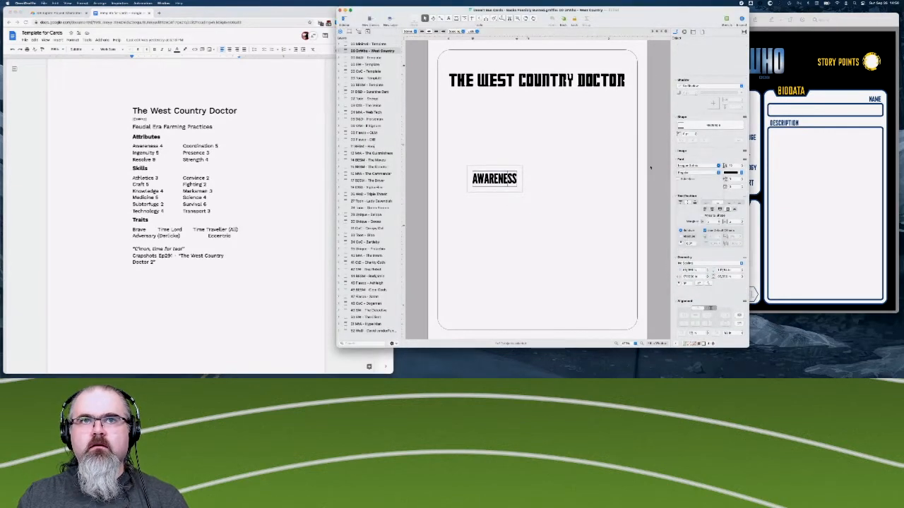
{"action": "left_click", "coordinate": [690, 169]}
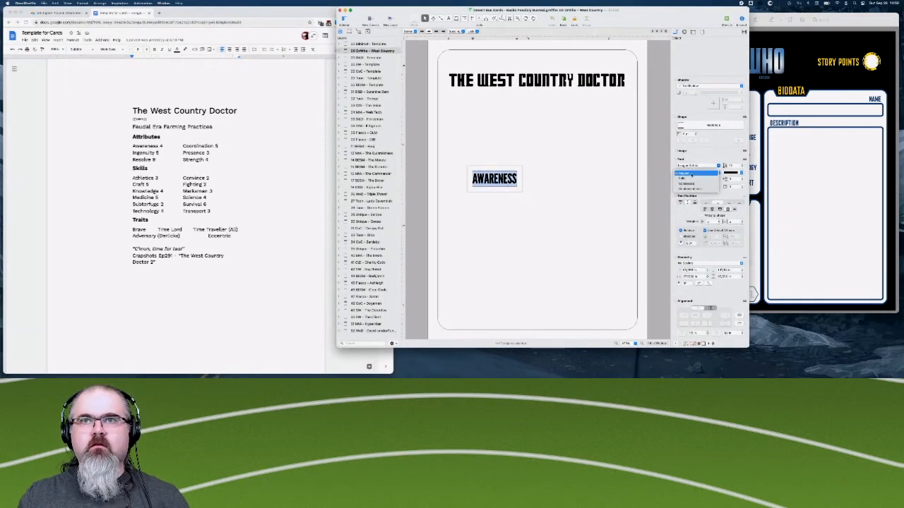
{"action": "left_click", "coordinate": [689, 183]}
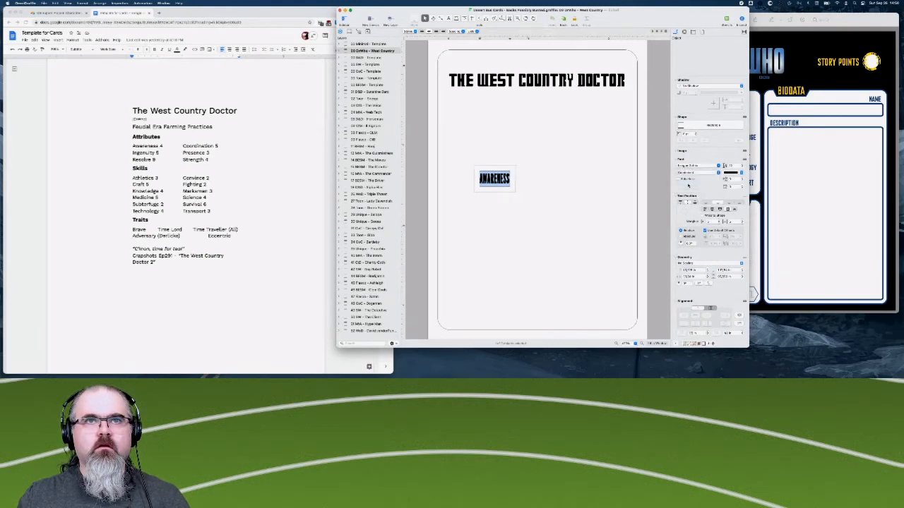
{"action": "left_click", "coordinate": [811, 170]}
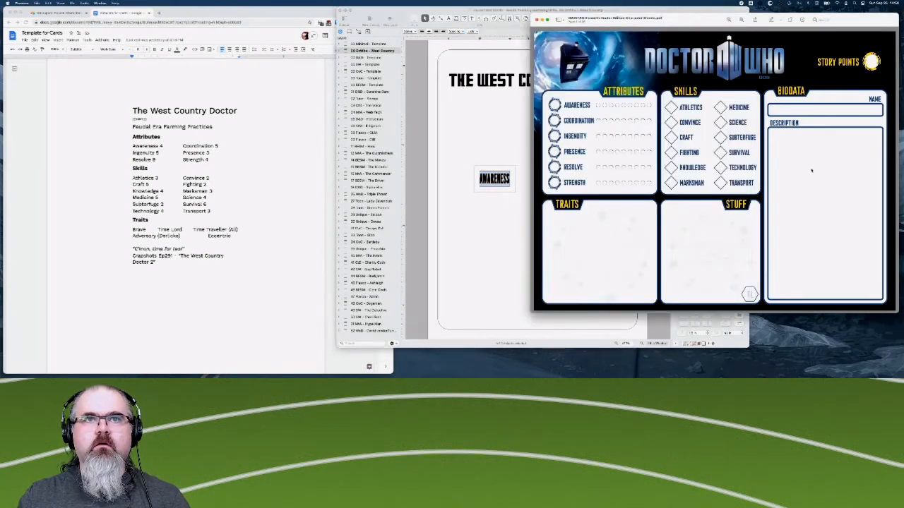
{"action": "left_click", "coordinate": [480, 225]}
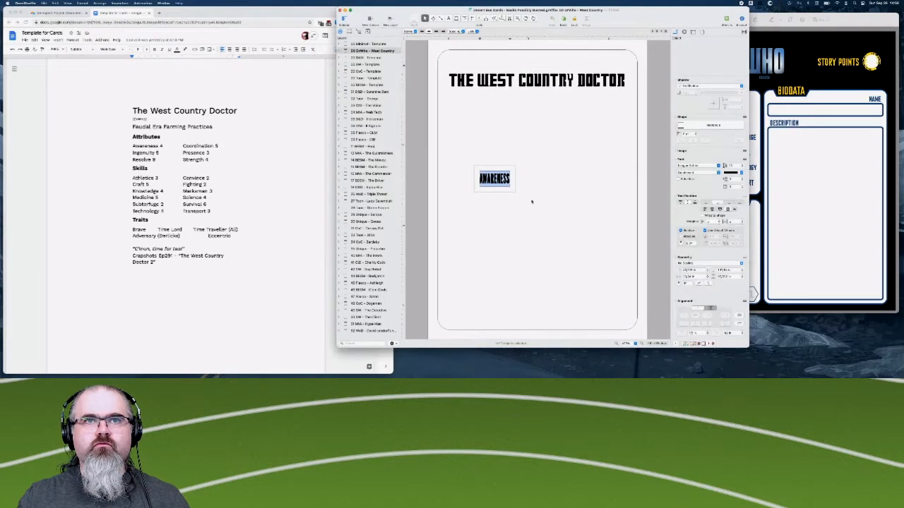
{"action": "left_click", "coordinate": [769, 187]}
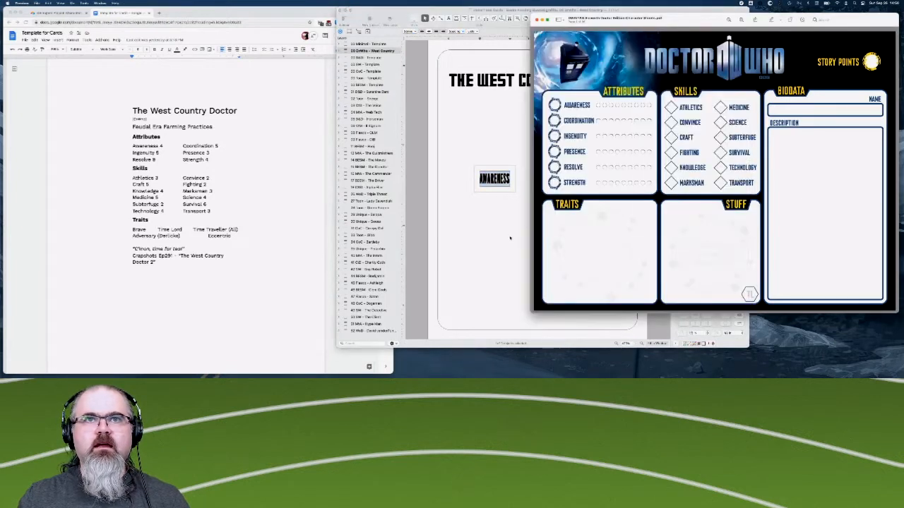
{"action": "left_click", "coordinate": [510, 238]}
- Set the AWARENESS label back to the Regular style and reduce its font size slightly
{"action": "left_click", "coordinate": [693, 173]}
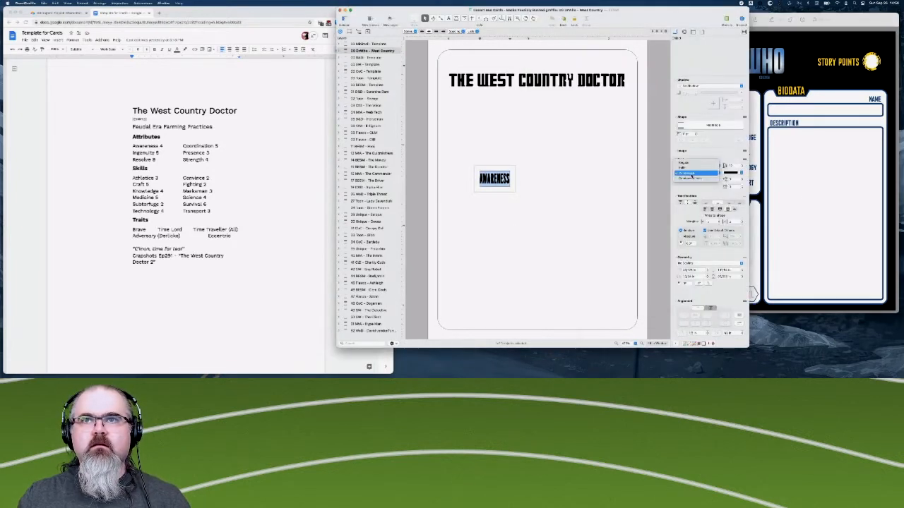
{"action": "left_click", "coordinate": [691, 164]}
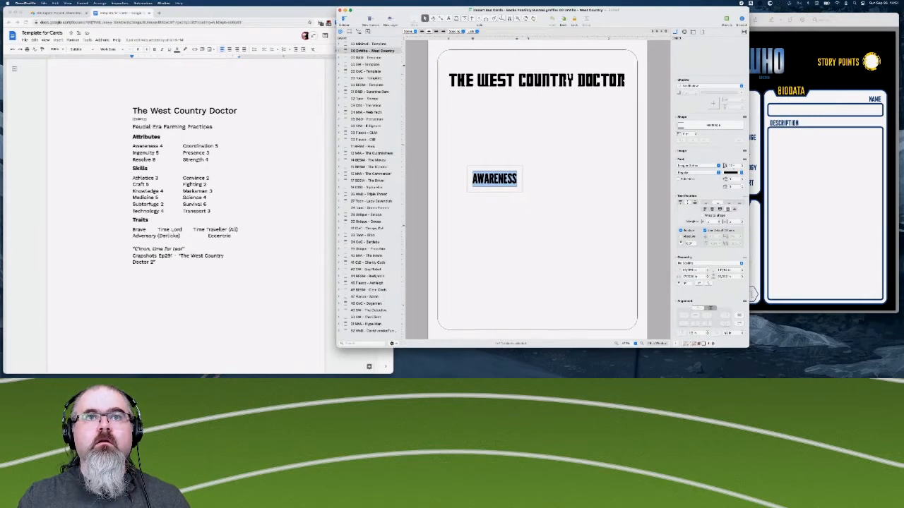
{"action": "left_click", "coordinate": [742, 167]}
{"action": "left_click", "coordinate": [742, 168]}
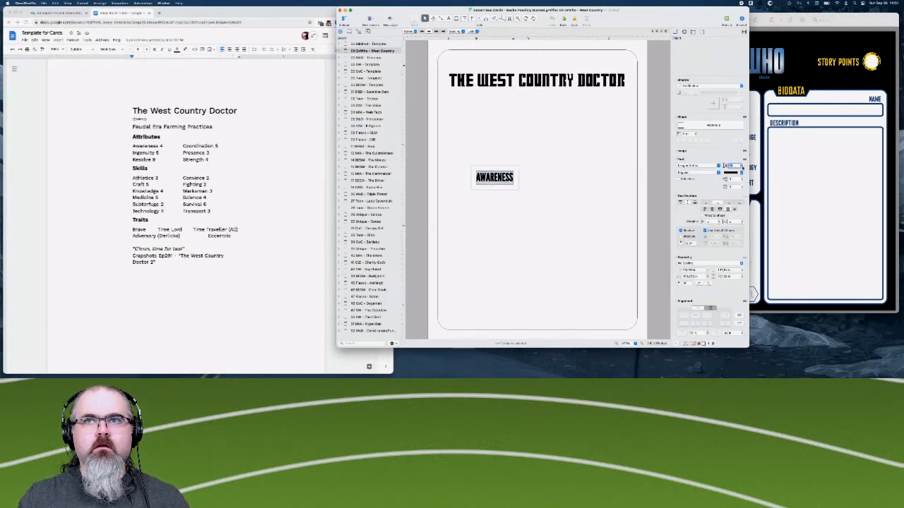
- Try the Condensed style on the AWARENESS label with character spacing of 0.5
{"action": "left_click", "coordinate": [695, 173]}
{"action": "left_click", "coordinate": [690, 184]}
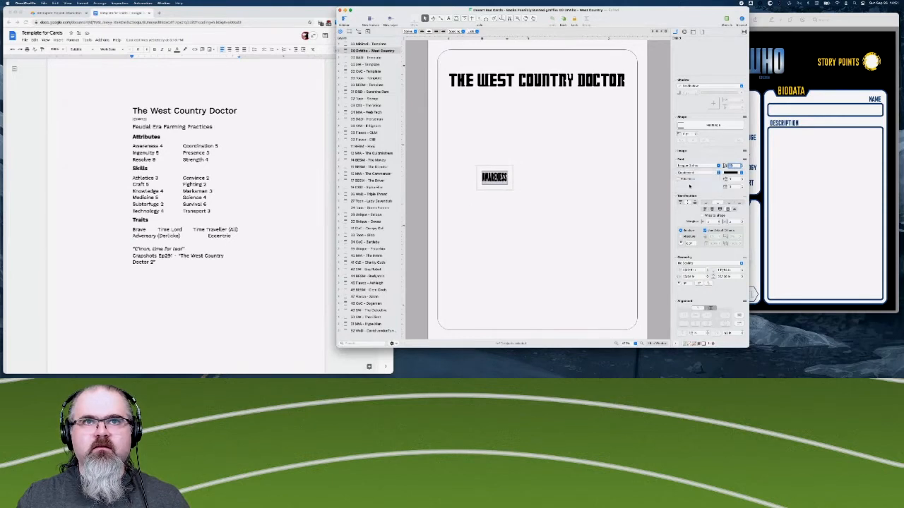
{"action": "left_click", "coordinate": [742, 186]}
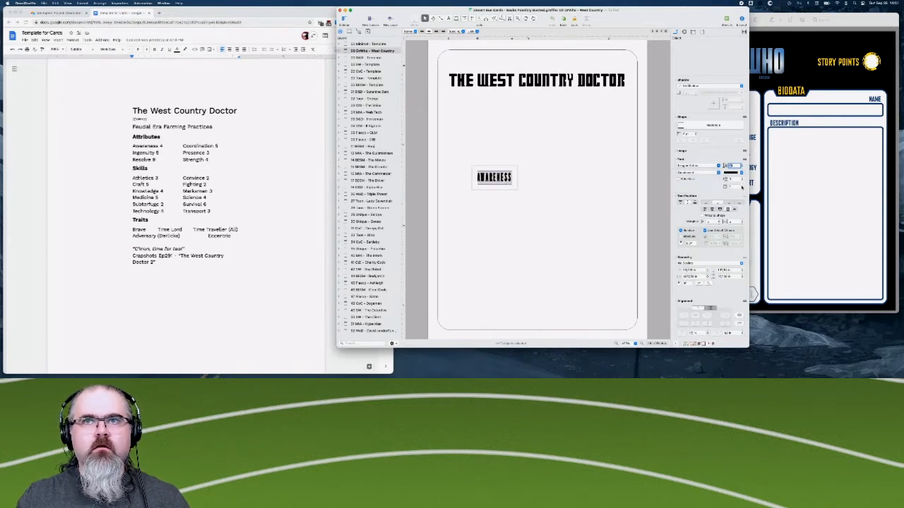
{"action": "double_click", "coordinate": [736, 187]}
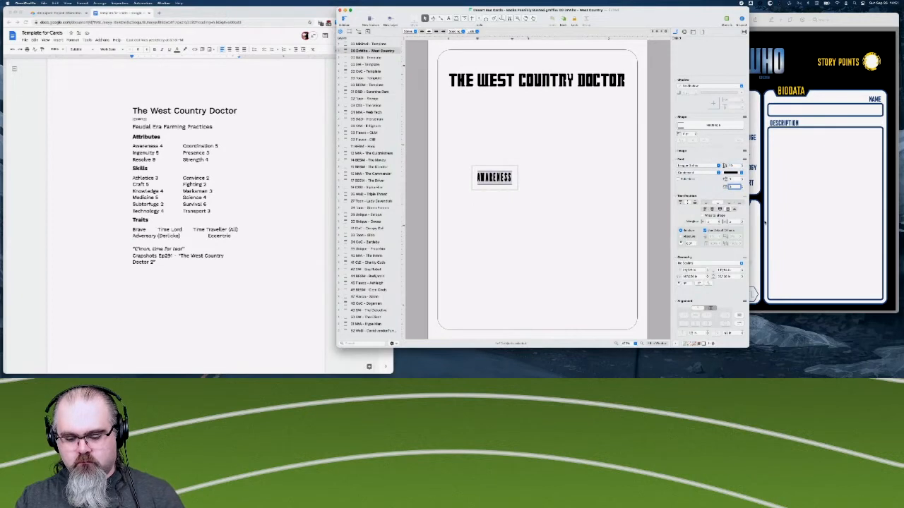
{"action": "type", "text": "0.5"}
{"action": "key", "text": "Return"}
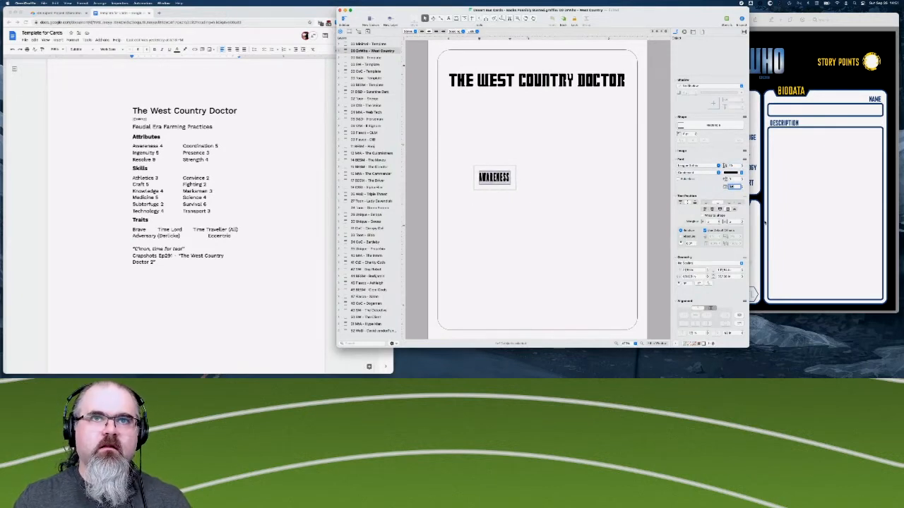
- Switch the AWARENESS label to the Regular style and set its character spacing to 10
{"action": "left_click", "coordinate": [705, 172]}
{"action": "left_click", "coordinate": [705, 165]}
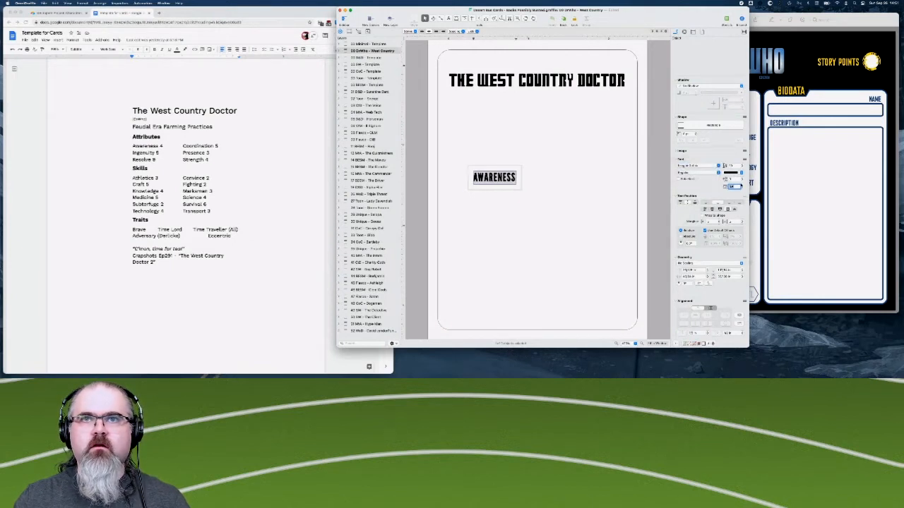
{"action": "type", "text": "10"}
{"action": "key", "text": "Return"}
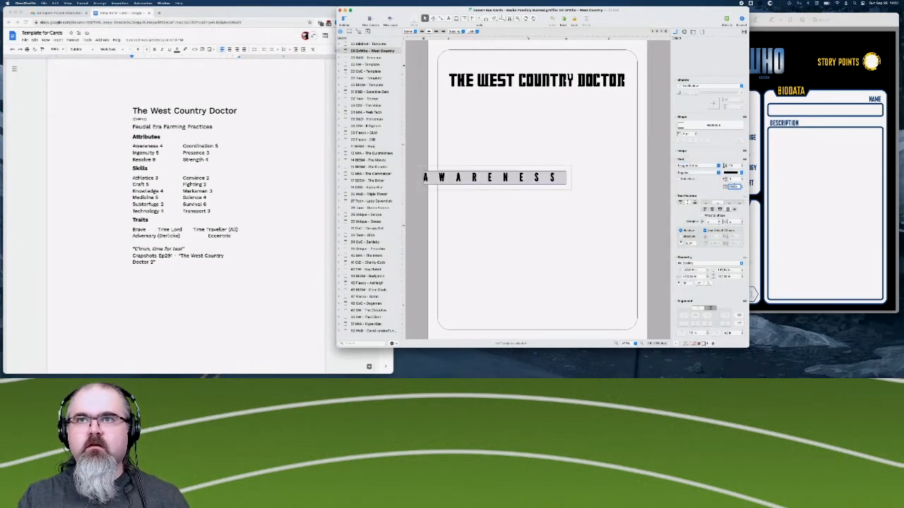
- Set the AWARENESS label's character spacing to 1 and compare it with the Doctor Who sheet
{"action": "type", "text": "1"}
{"action": "key", "text": "Return"}
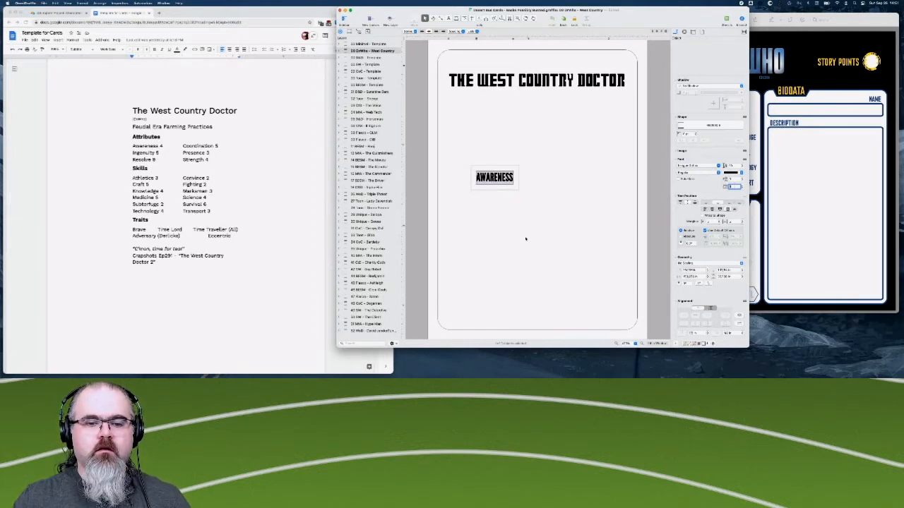
{"action": "left_click", "coordinate": [800, 192]}
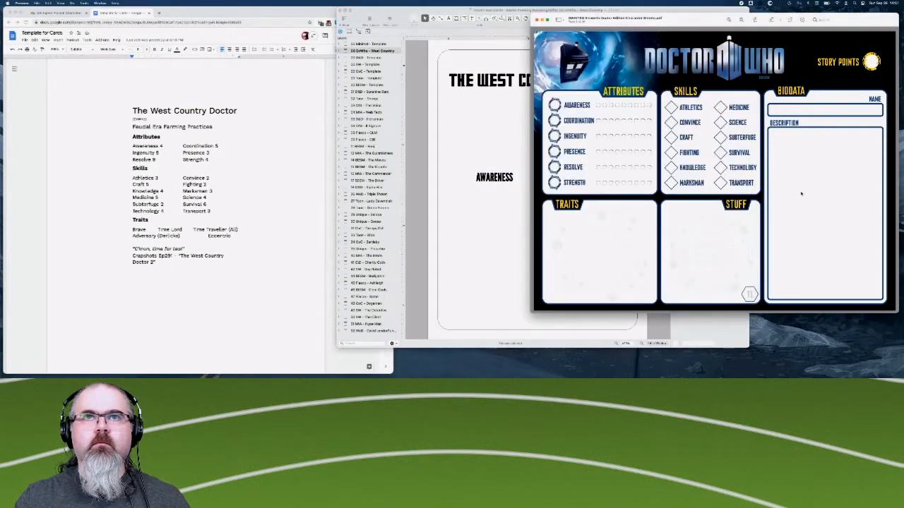
{"action": "left_click", "coordinate": [495, 234]}
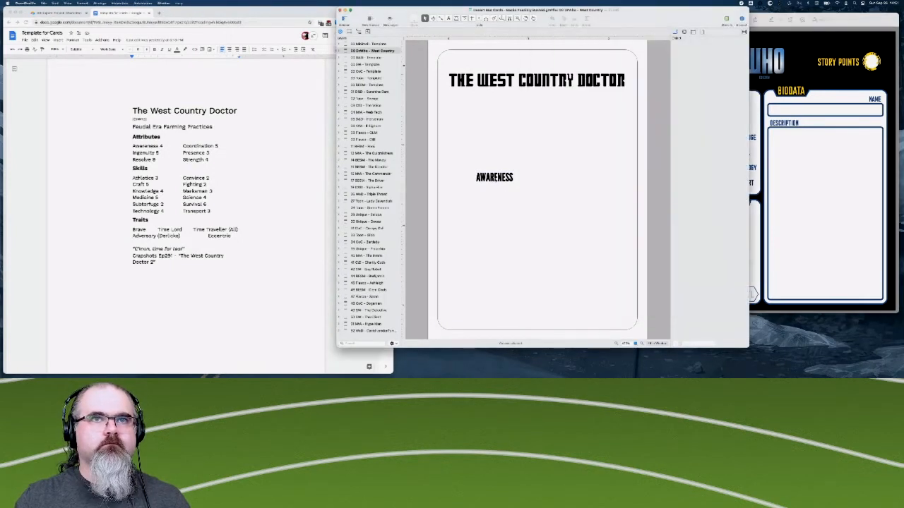
{"action": "left_click", "coordinate": [497, 179]}
{"action": "left_click", "coordinate": [786, 179]}
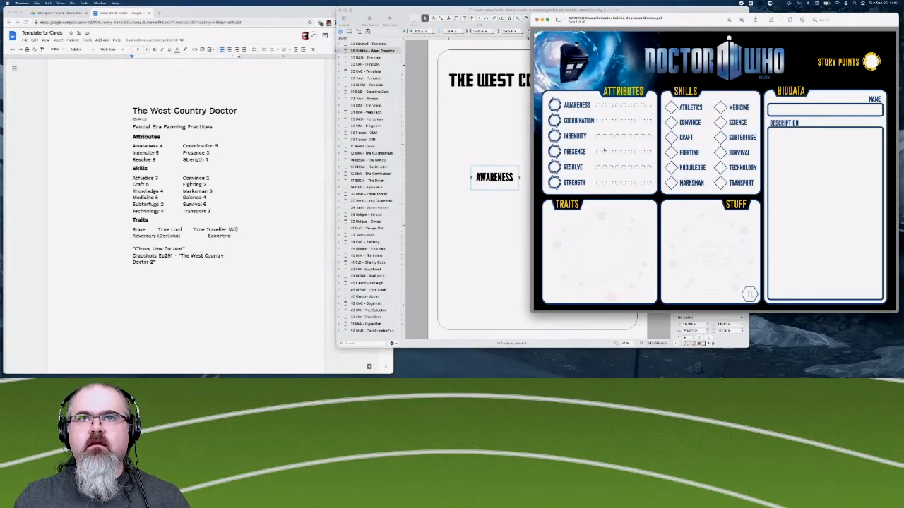
- Move the AWARENESS label to just below the start of the card title, checking its look against the Doctor Who sheet
{"action": "left_click", "coordinate": [459, 269]}
{"action": "left_click_drag", "start_coordinate": [506, 180], "coordinate": [497, 170]}
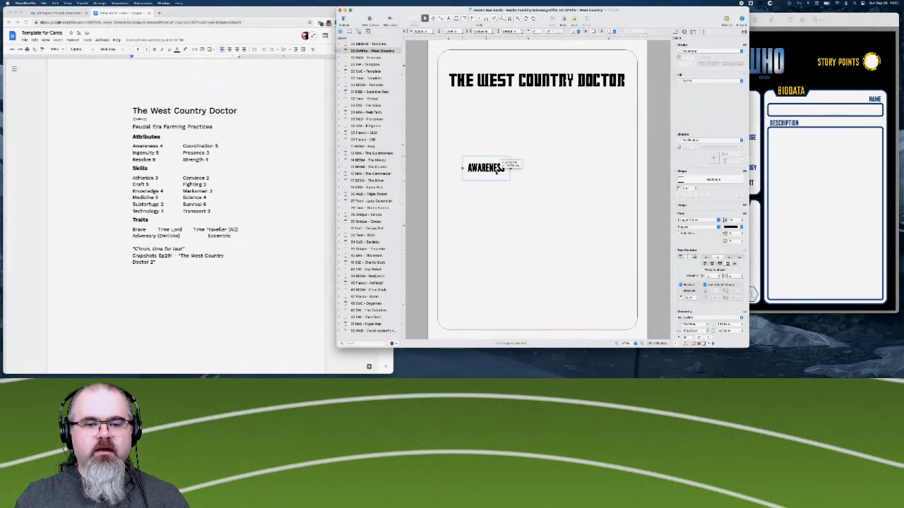
{"action": "left_click", "coordinate": [813, 185]}
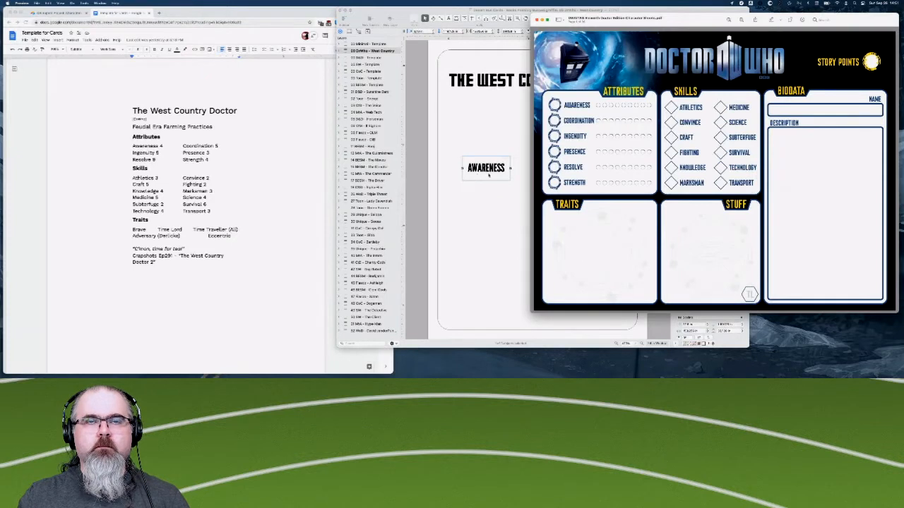
{"action": "left_click", "coordinate": [468, 146]}
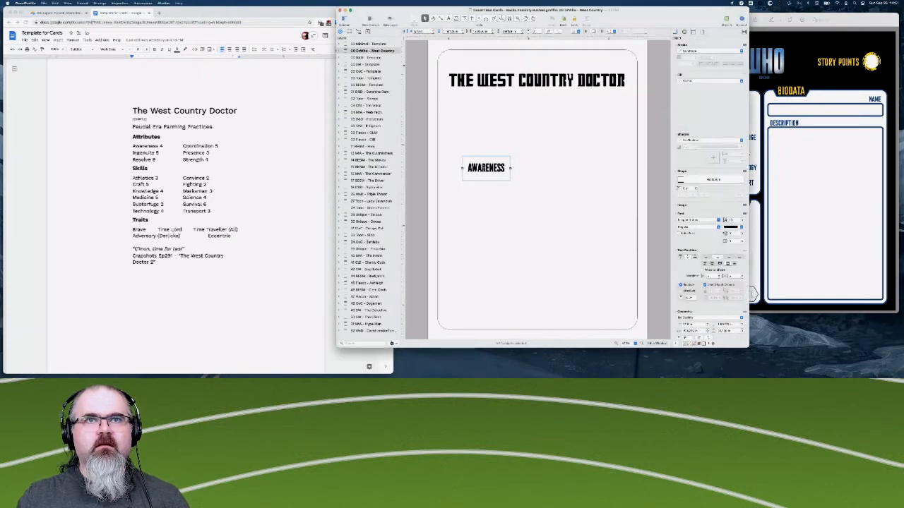
{"action": "left_click_drag", "start_coordinate": [483, 165], "coordinate": [466, 126]}
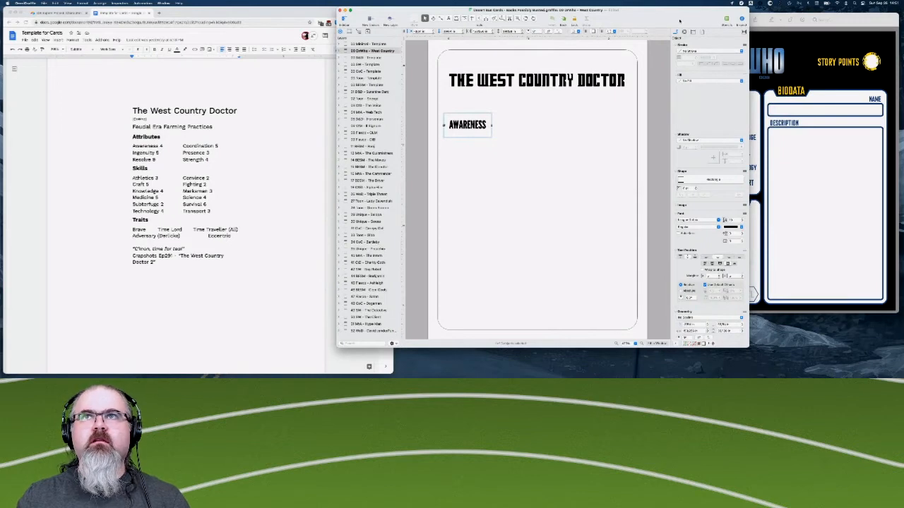
- Move the Doctor Who sheet window clear of the card so its attributes list stays readable
{"action": "left_click", "coordinate": [844, 26]}
{"action": "left_click_drag", "start_coordinate": [552, 19], "coordinate": [779, 44]}
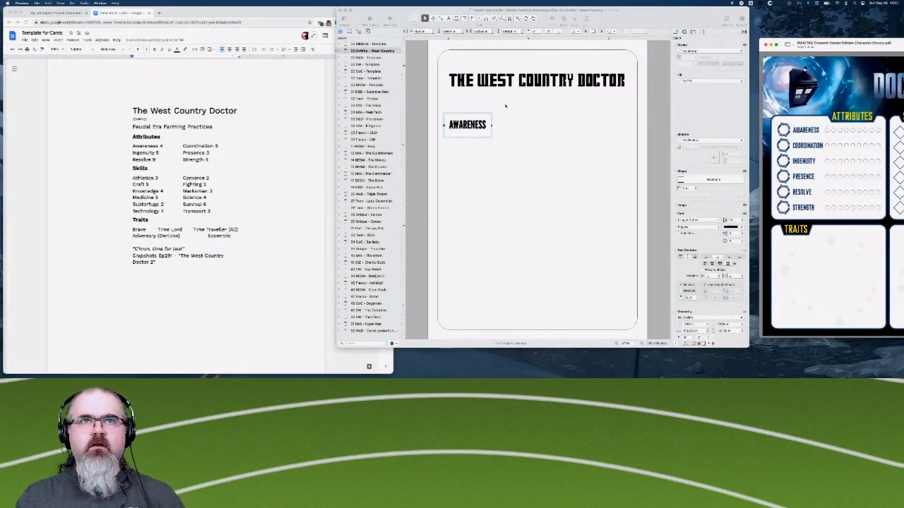
{"action": "left_click", "coordinate": [478, 130]}
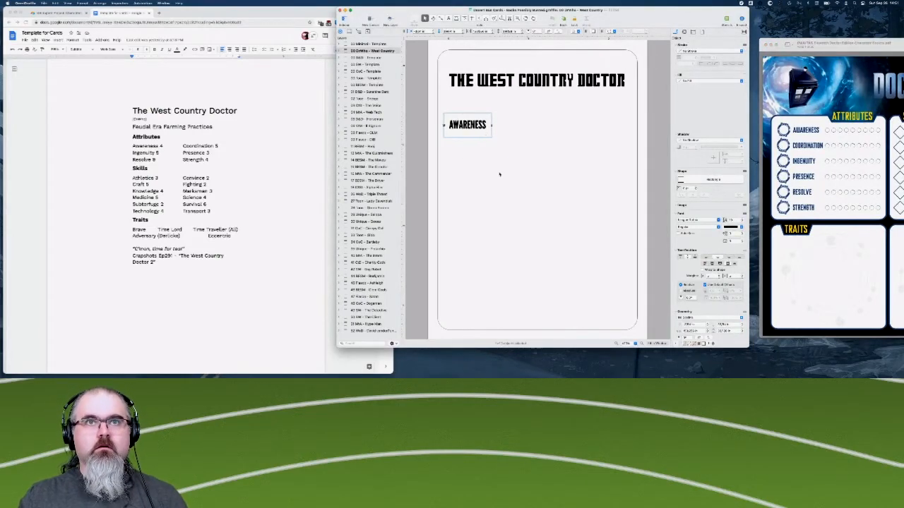
{"action": "left_click_drag", "start_coordinate": [472, 125], "coordinate": [473, 150]}
{"action": "key", "text": "Return"}
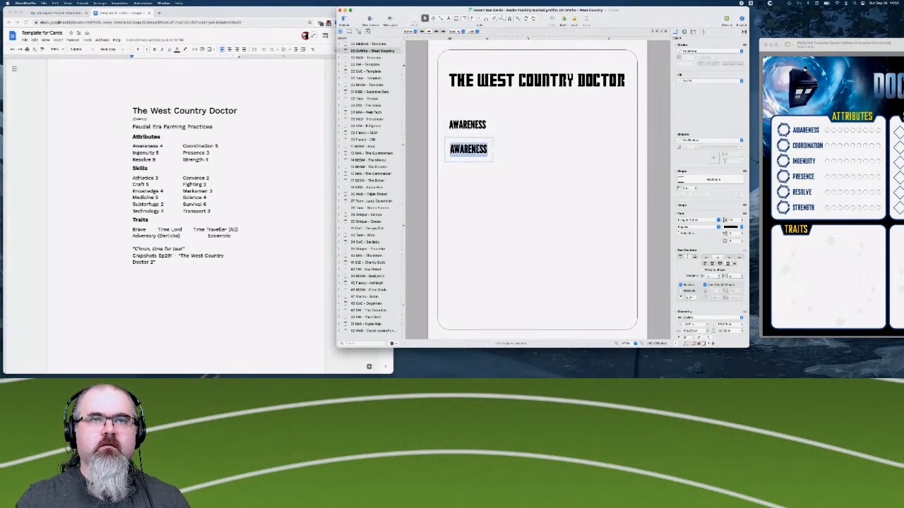
{"action": "left_click", "coordinate": [527, 166]}
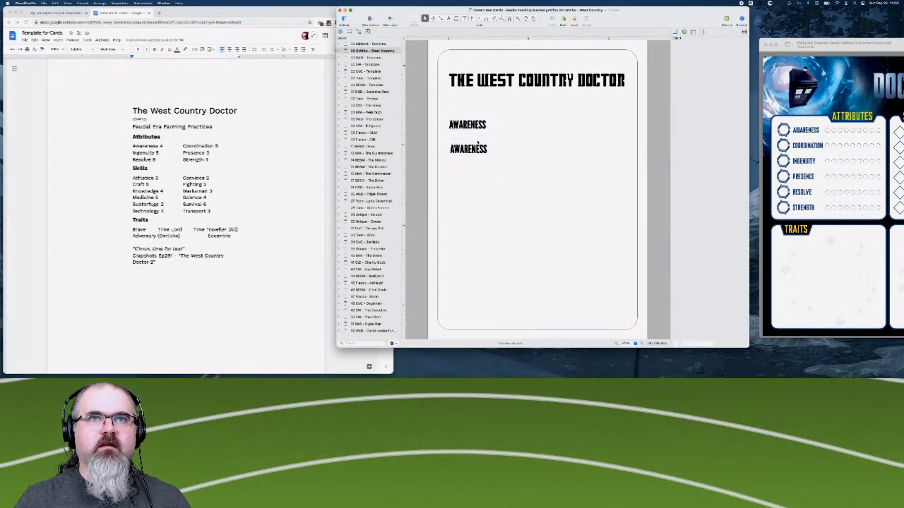
{"action": "left_click", "coordinate": [474, 150]}
{"action": "left_click", "coordinate": [472, 138]}
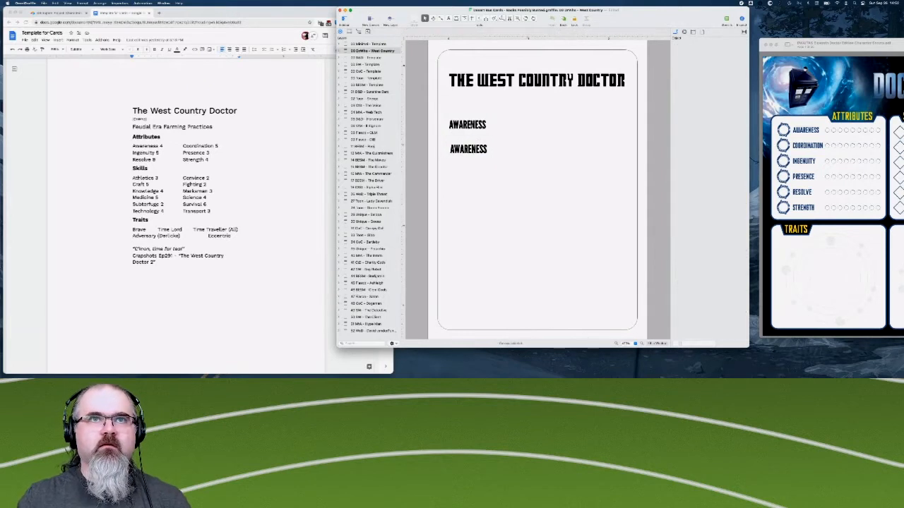
{"action": "left_click", "coordinate": [470, 149]}
{"action": "key", "text": "Delete"}
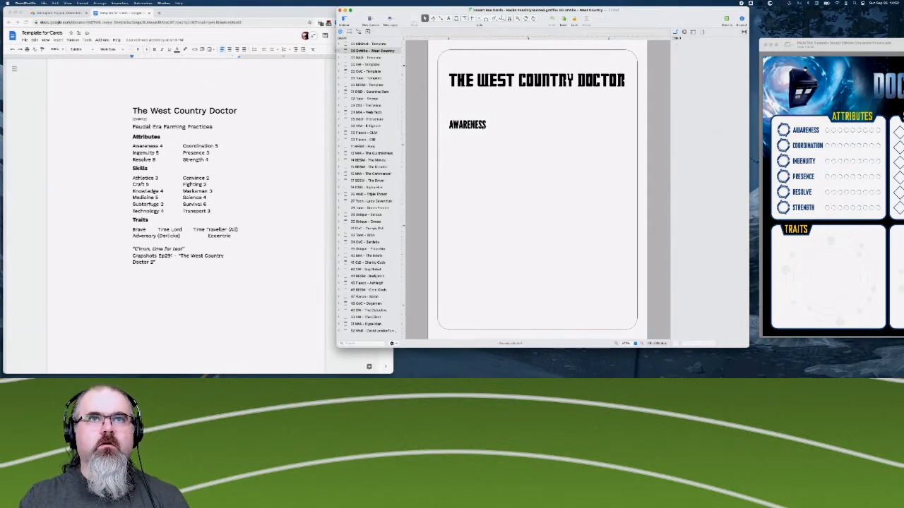
- Add a new line after AWARENESS in the label and left-align its text
{"action": "left_click", "coordinate": [468, 125]}
{"action": "double_click", "coordinate": [467, 125]}
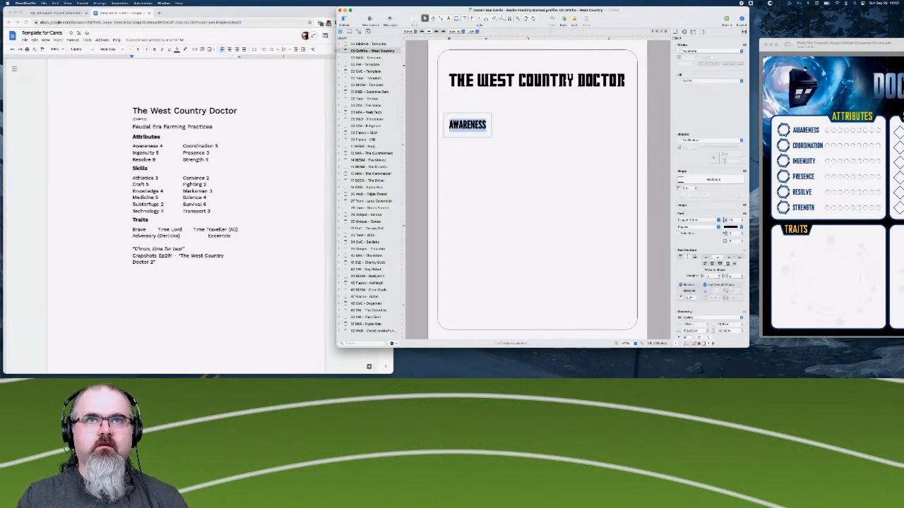
{"action": "key", "text": "Escape"}
{"action": "double_click", "coordinate": [482, 125]}
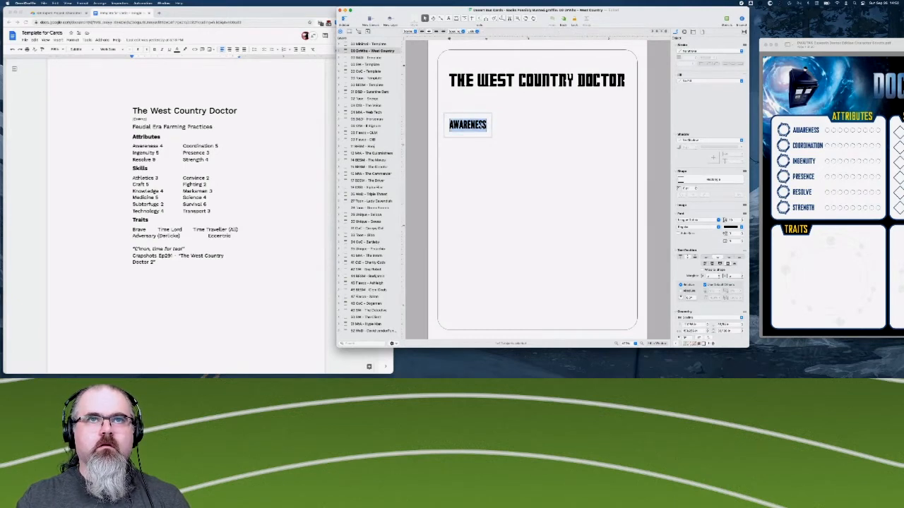
{"action": "key", "text": "Right"}
{"action": "key", "text": "Return"}
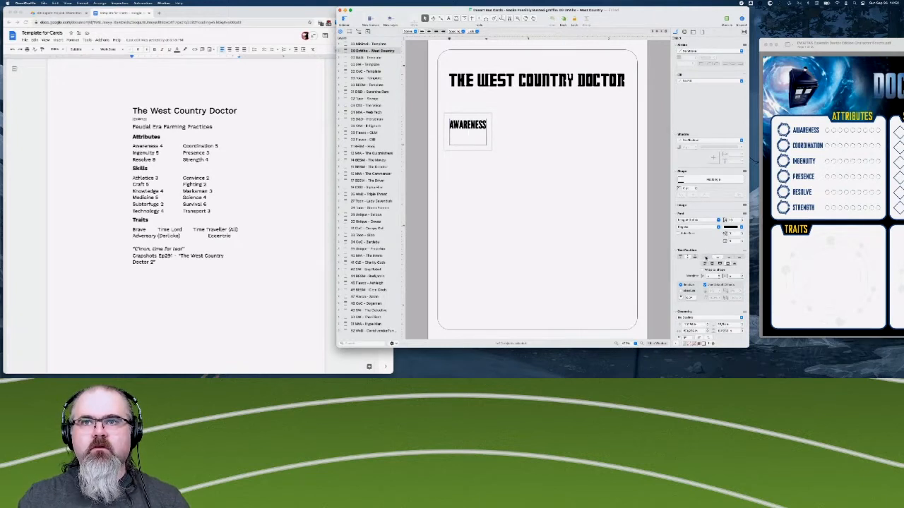
{"action": "key", "text": "super+a"}
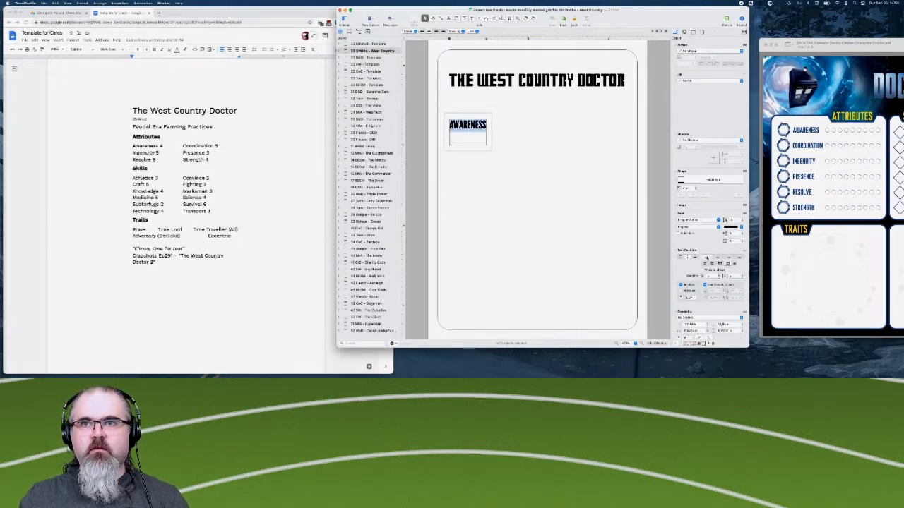
- Enter COORDINATION, INGENUITY, PRESENCE, RESOLVE and STRENGTH on separate lines below AWARENESS in the same label
{"action": "left_click", "coordinate": [470, 139]}
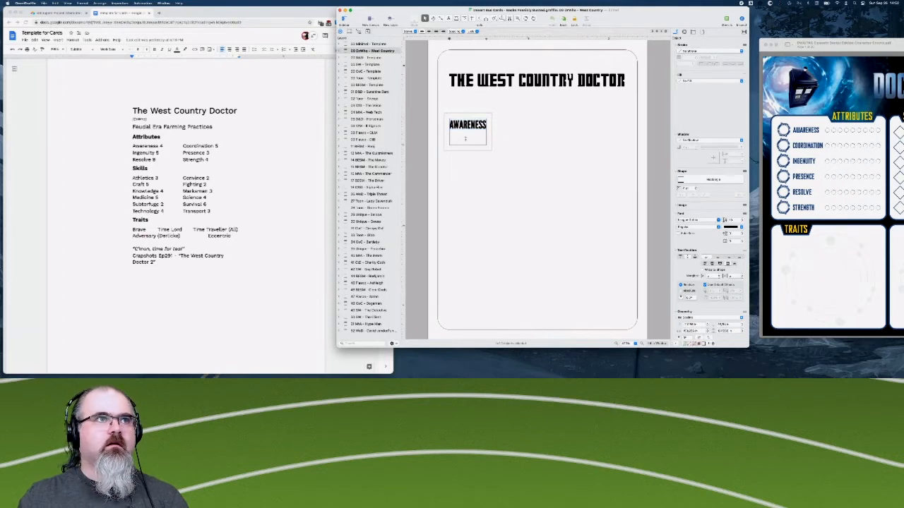
{"action": "type", "text": "CO"}
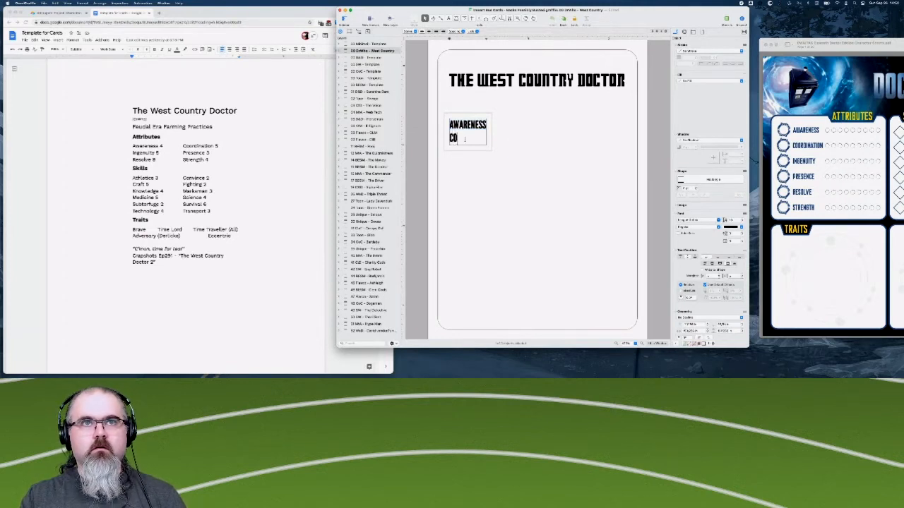
{"action": "type", "text": "ORDINATION"}
{"action": "key", "text": "Return"}
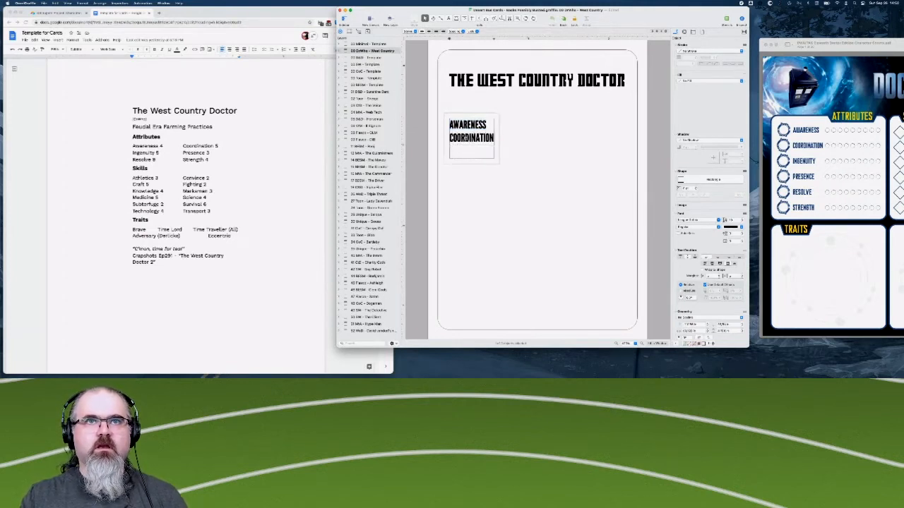
{"action": "type", "text": "IN"}
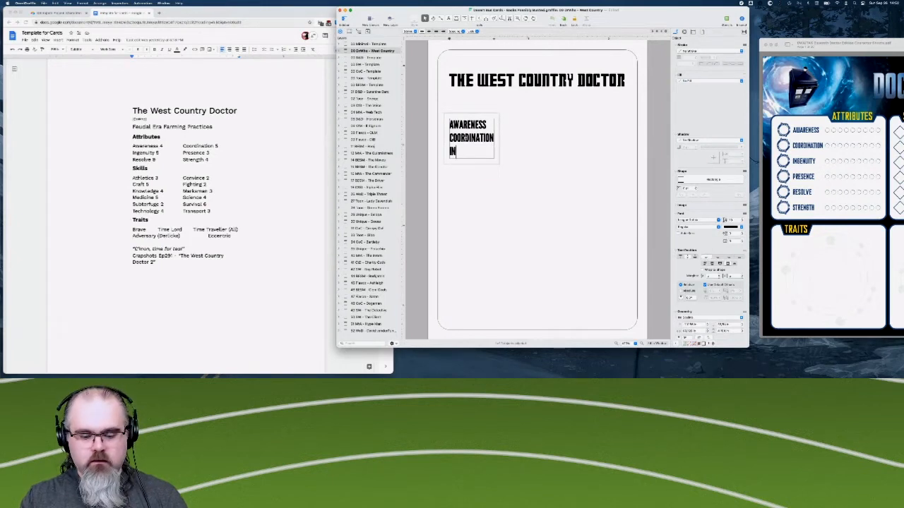
{"action": "type", "text": "GEN"}
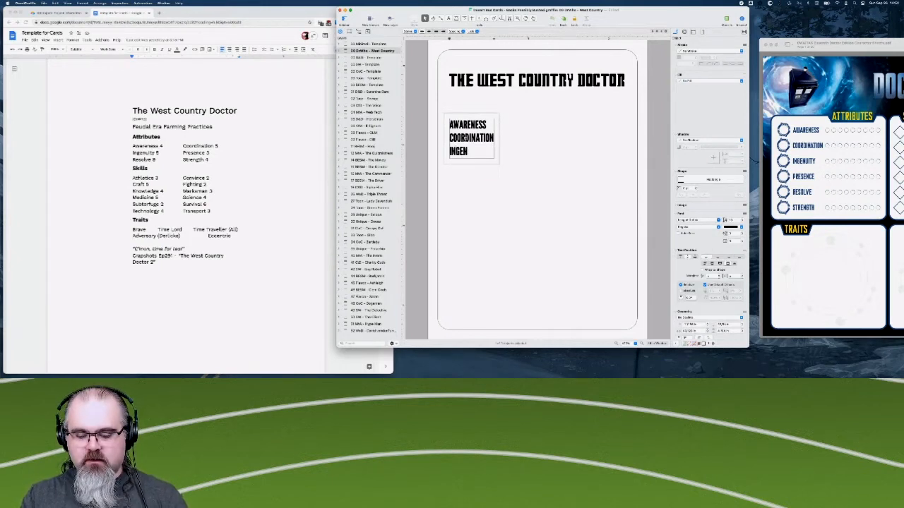
{"action": "type", "text": "UITY"}
{"action": "key", "text": "Return"}
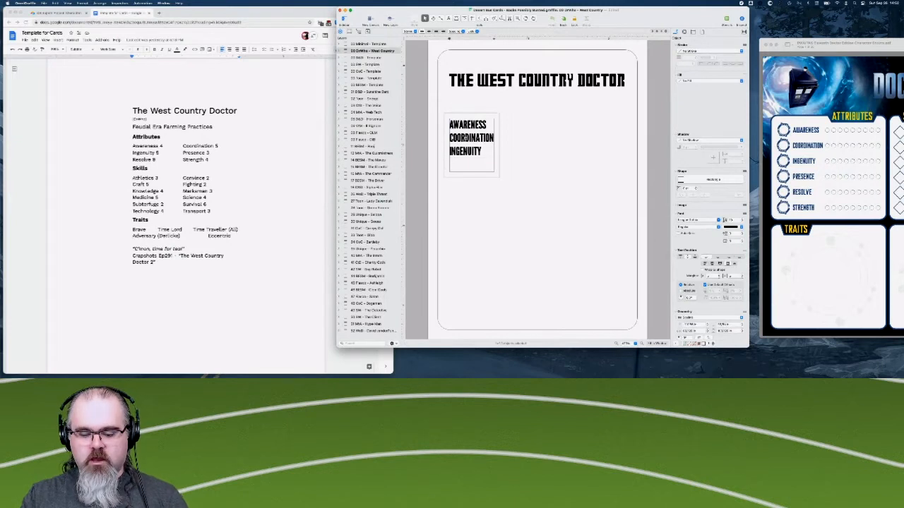
{"action": "type", "text": "PRESENCE"}
{"action": "key", "text": "Return"}
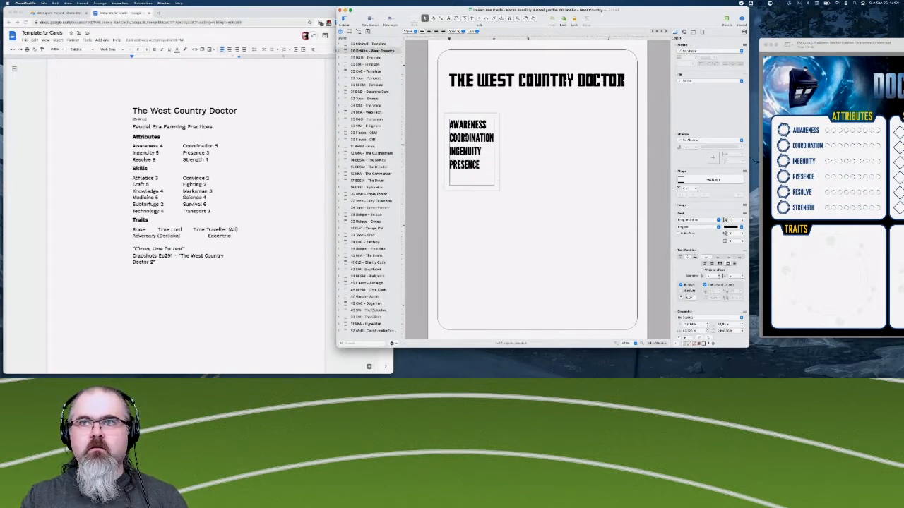
{"action": "type", "text": "RESOLVE"}
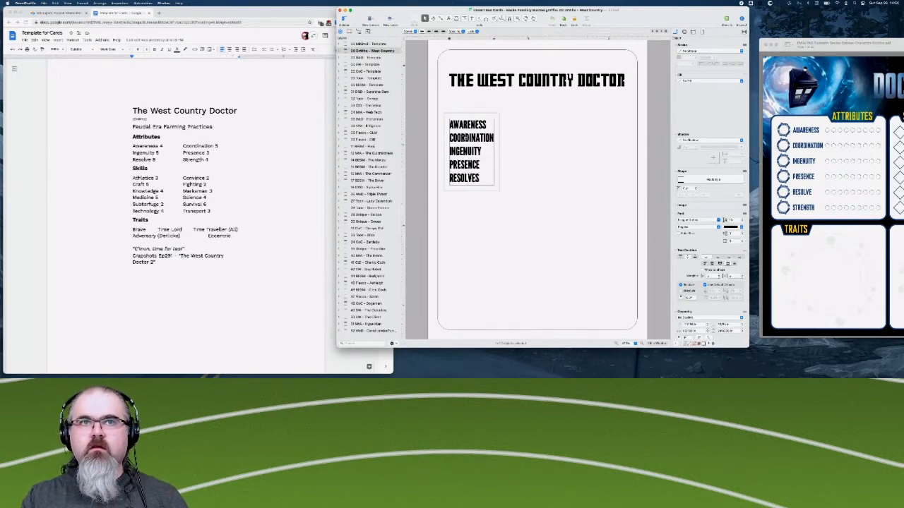
{"action": "key", "text": "Return"}
{"action": "type", "text": "S"}
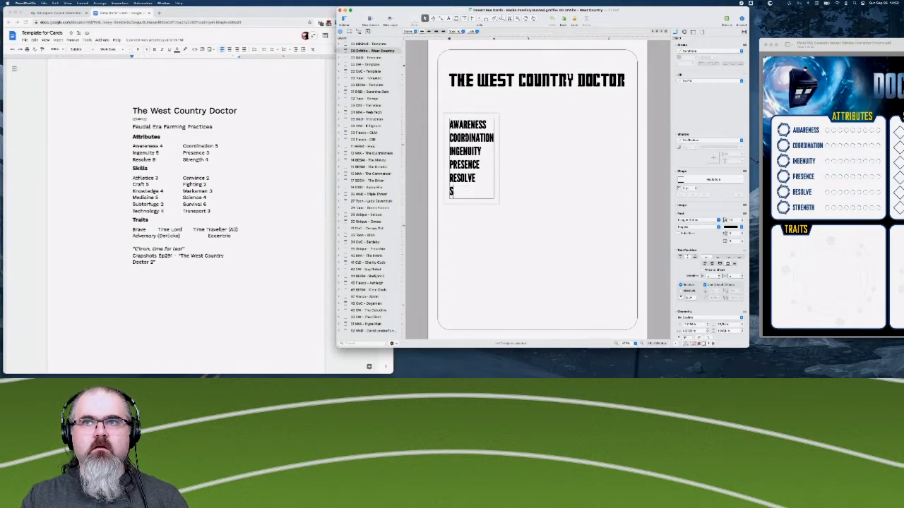
{"action": "type", "text": "TRENGTH"}
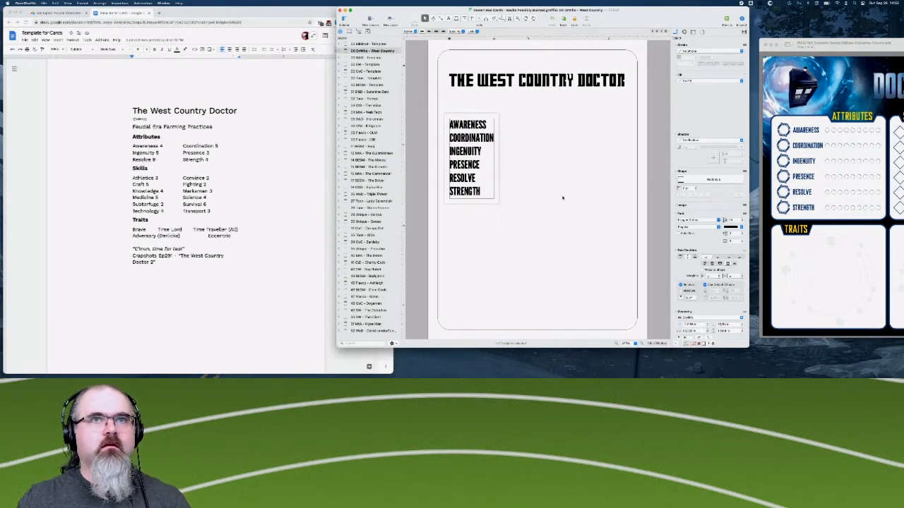
{"action": "left_click", "coordinate": [561, 198]}
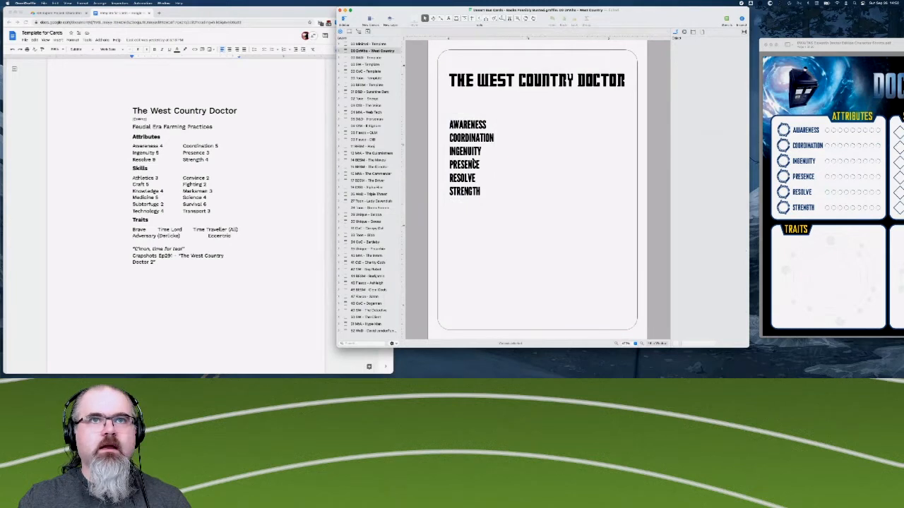
- Move the attributes list slightly closer to the title and reposition the Doctor Who sheet window to show its Skills section
{"action": "left_click_drag", "start_coordinate": [475, 164], "coordinate": [475, 159]}
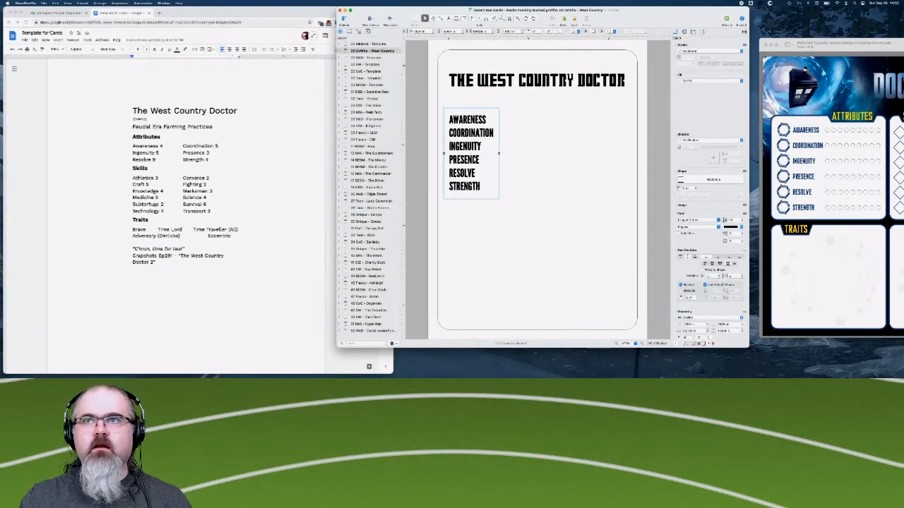
{"action": "scroll", "coordinate": [810, 188], "scroll_direction": "right", "scroll_amount": 3}
{"action": "scroll", "coordinate": [810, 189], "scroll_direction": "left", "scroll_amount": 3}
{"action": "scroll", "coordinate": [810, 185], "scroll_direction": "right", "scroll_amount": 3}
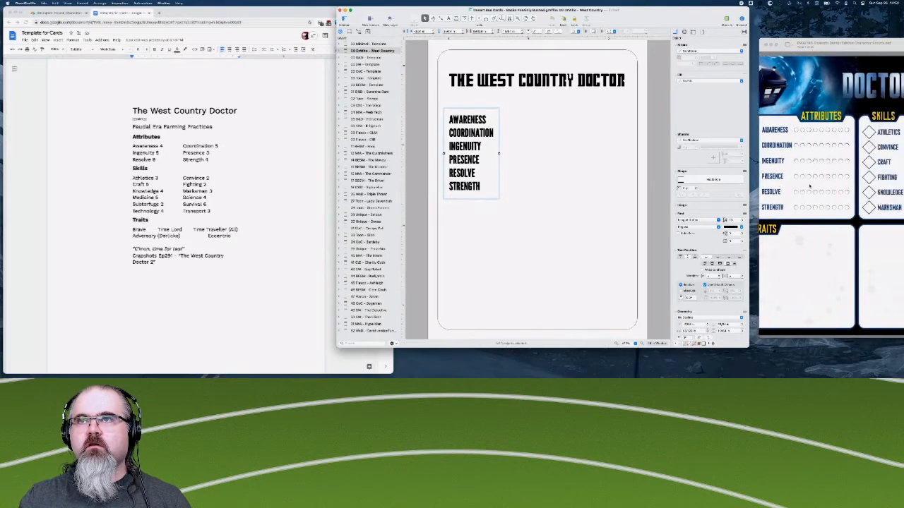
{"action": "scroll", "coordinate": [810, 185], "scroll_direction": "left", "scroll_amount": 3}
{"action": "left_click_drag", "start_coordinate": [892, 44], "coordinate": [794, 41]}
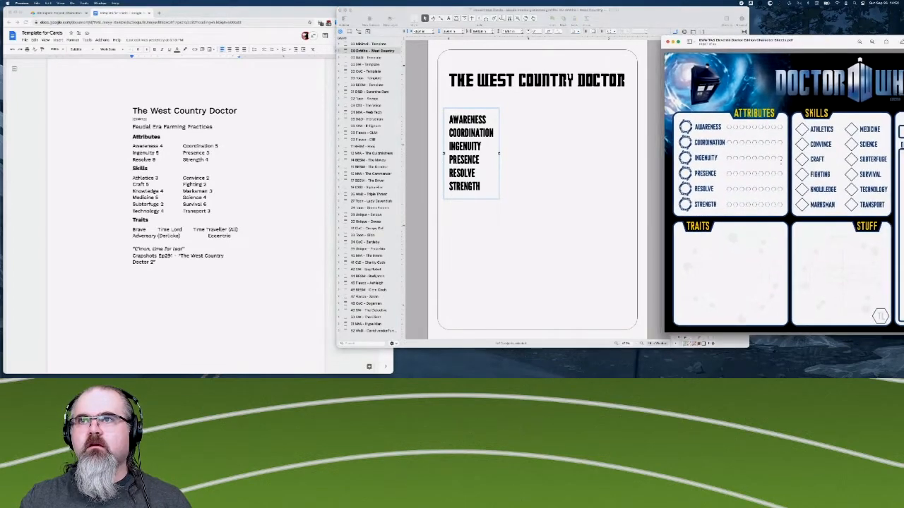
- Duplicate the attributes list and place the copy level with the original, on the right half of the card
{"action": "left_click", "coordinate": [556, 169]}
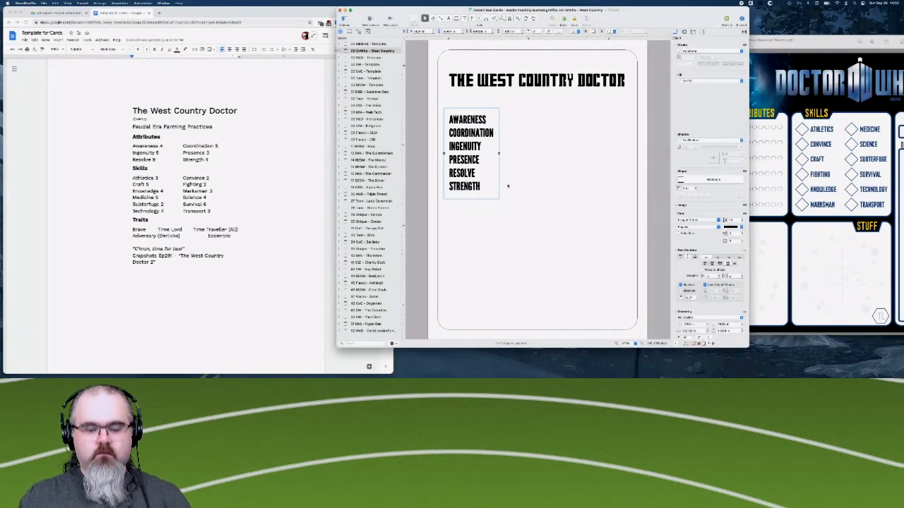
{"action": "key", "text": "super+c"}
{"action": "key", "text": "super+v"}
{"action": "left_click_drag", "start_coordinate": [475, 147], "coordinate": [563, 146]}
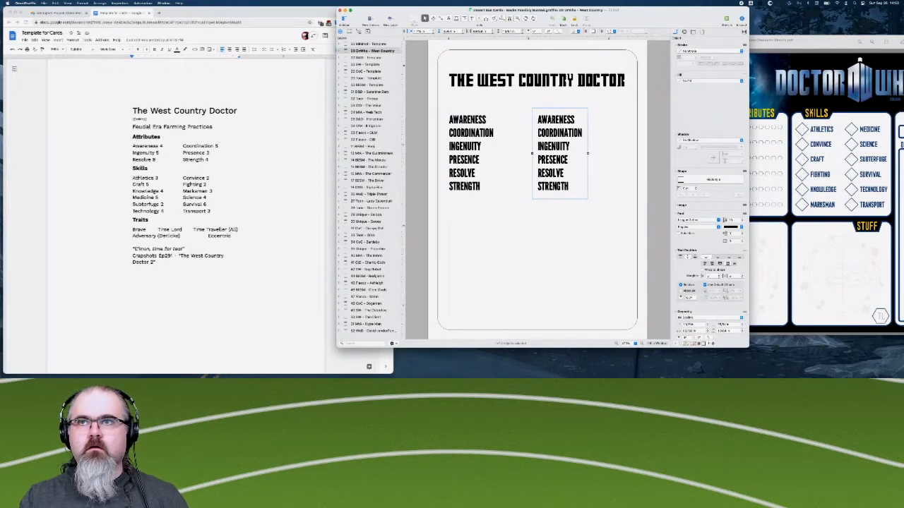
- Replace the text of the copied attributes list with ATHLETICS, CONVINCE and CRAFT on separate lines
{"action": "double_click", "coordinate": [556, 121]}
{"action": "key", "text": "super+a"}
{"action": "type", "text": "A"}
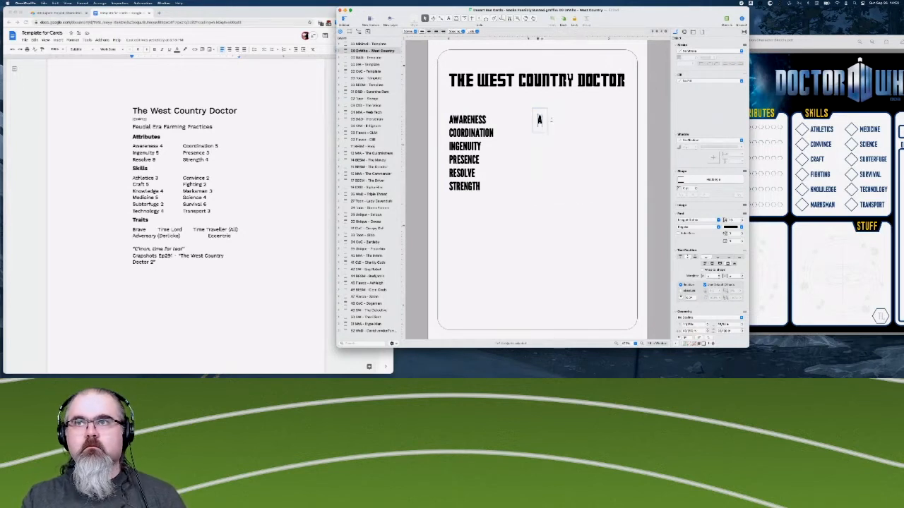
{"action": "type", "text": "THLETICS"}
{"action": "key", "text": "Return"}
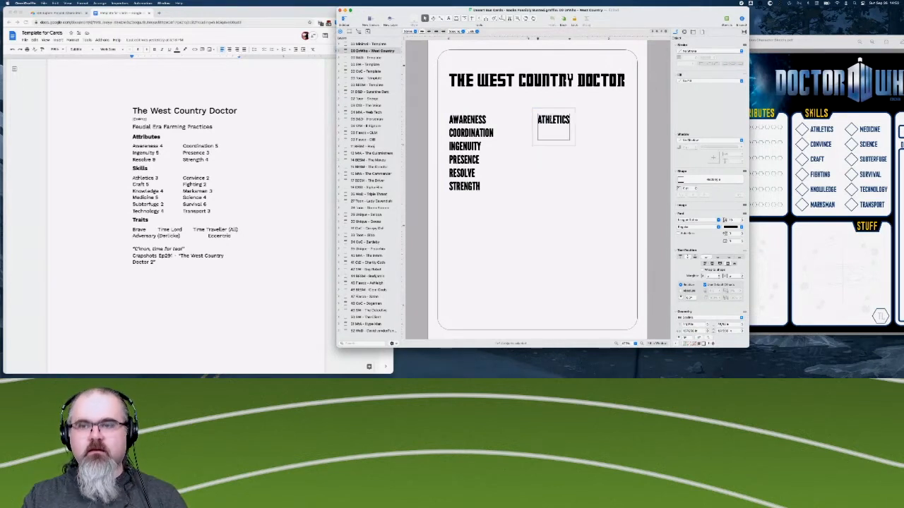
{"action": "type", "text": "CONVINCE"}
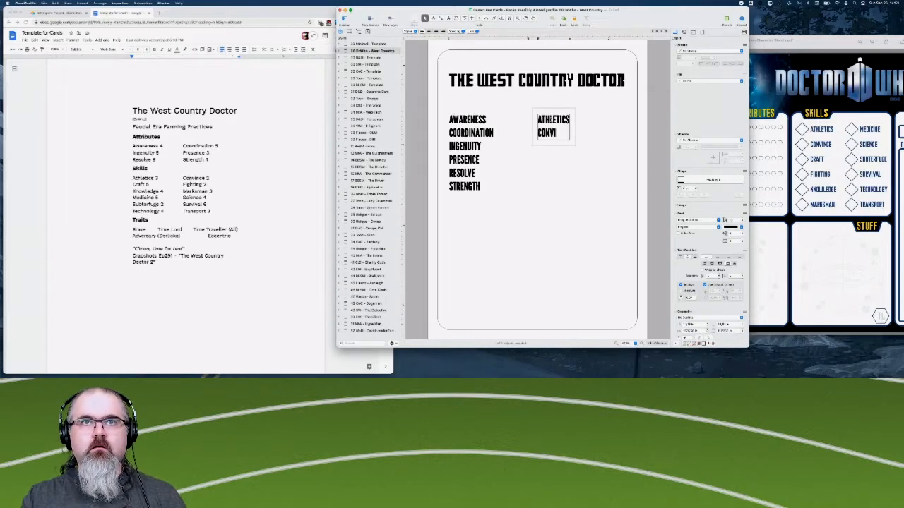
{"action": "key", "text": "Return"}
{"action": "type", "text": "CRAFT"}
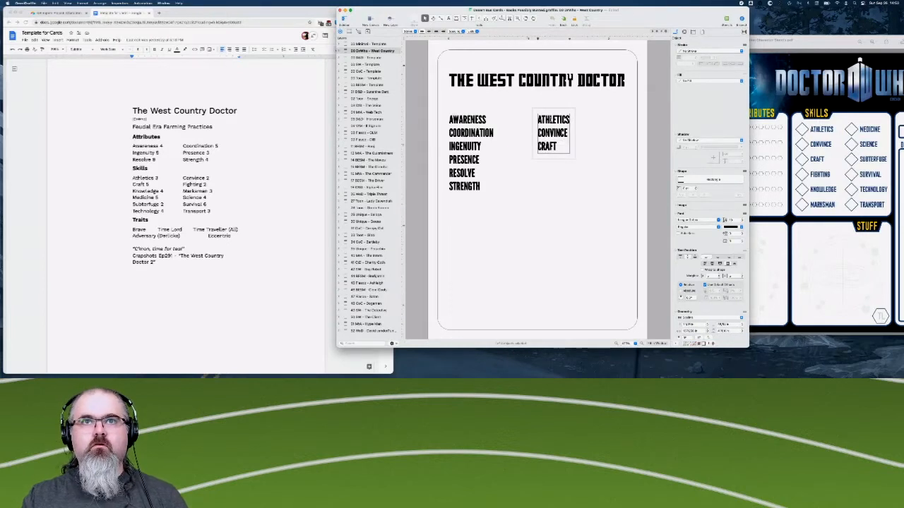
- Add FIGHTING, KNOWLEDGE and MARKSMAN on separate lines below CRAFT to complete the first skills column
{"action": "key", "text": "Return"}
{"action": "type", "text": "FIGHTING"}
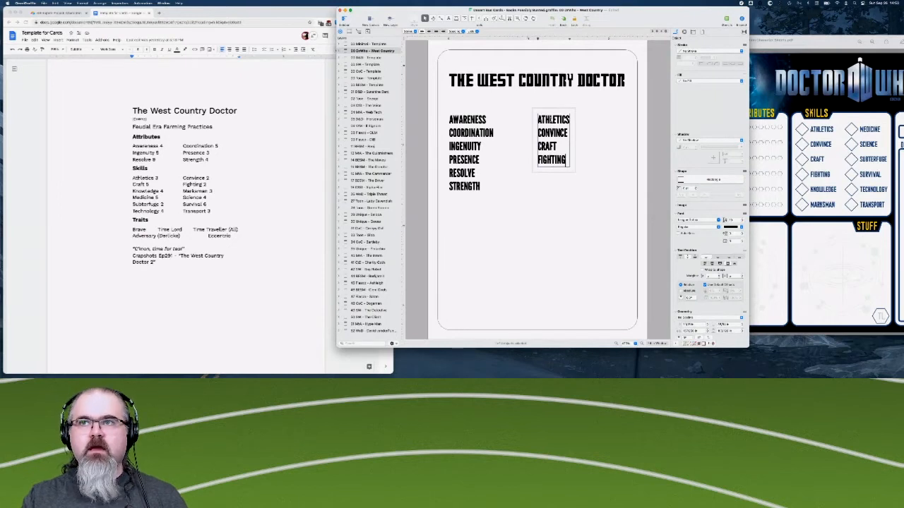
{"action": "key", "text": "Return"}
{"action": "type", "text": "KNOWLEDGE"}
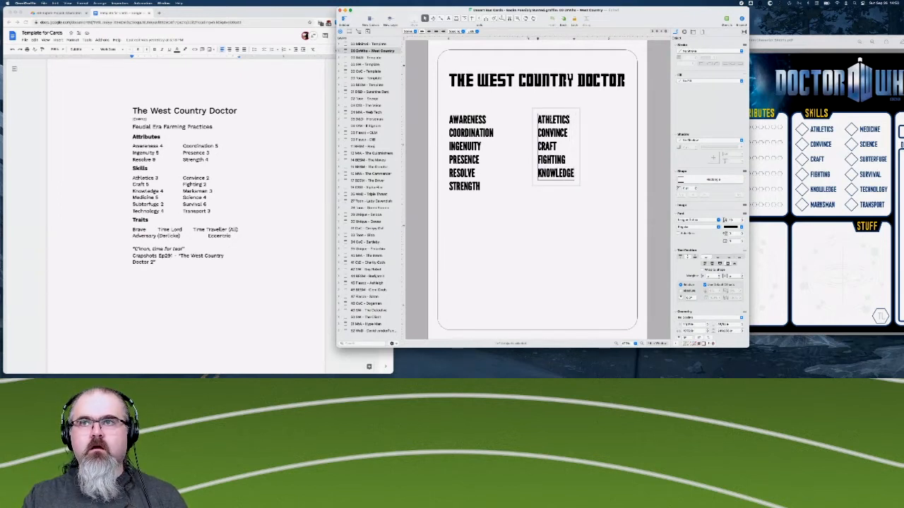
{"action": "key", "text": "Return"}
{"action": "type", "text": "MARKSMAN"}
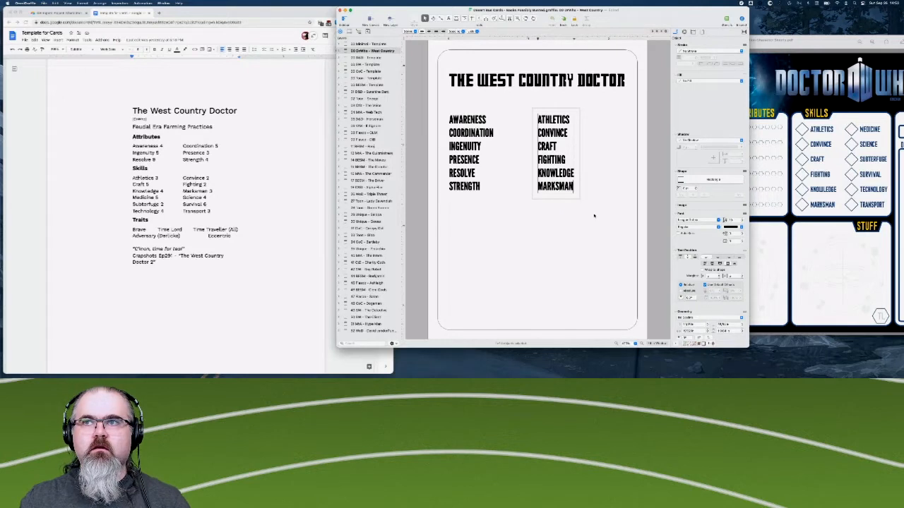
{"action": "left_click", "coordinate": [593, 168]}
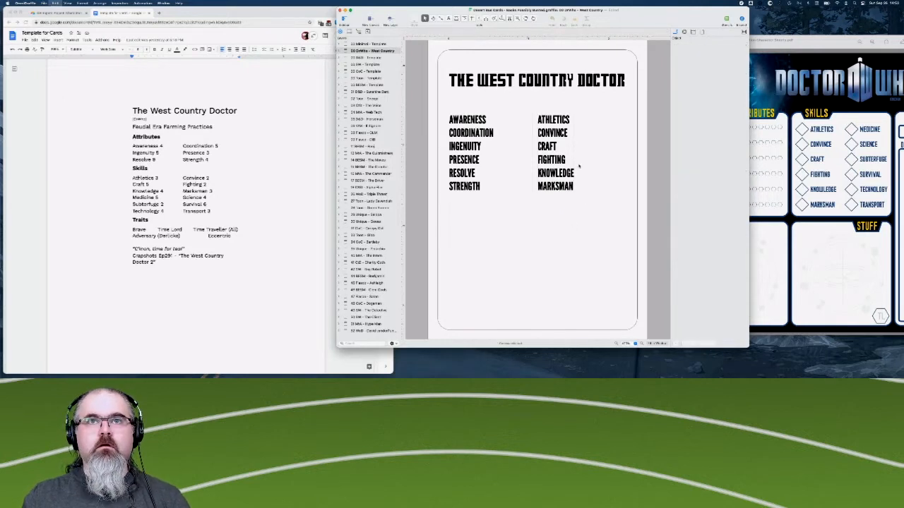
- Paste another copy of the attributes list beside the first skills column and replace its AWARENESS line with MEDICINE
{"action": "key", "text": "super+v"}
{"action": "left_click_drag", "start_coordinate": [597, 220], "coordinate": [618, 158]}
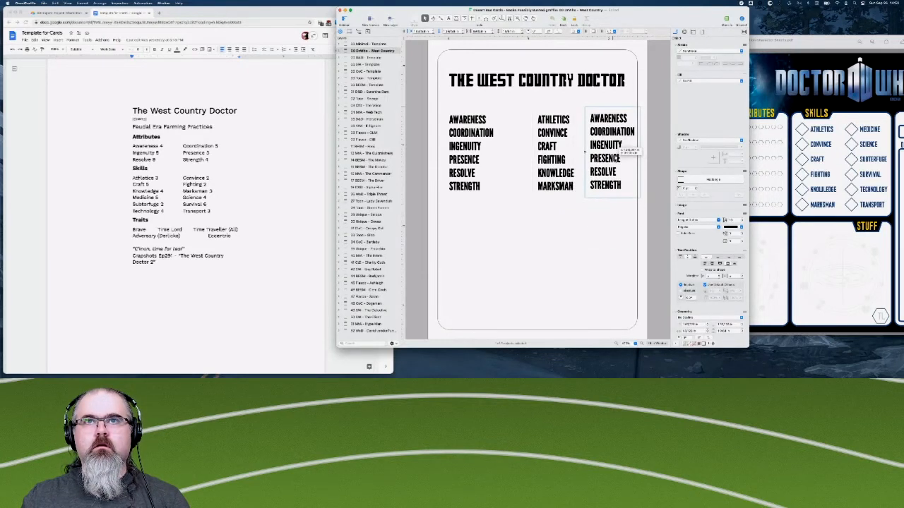
{"action": "double_click", "coordinate": [608, 119]}
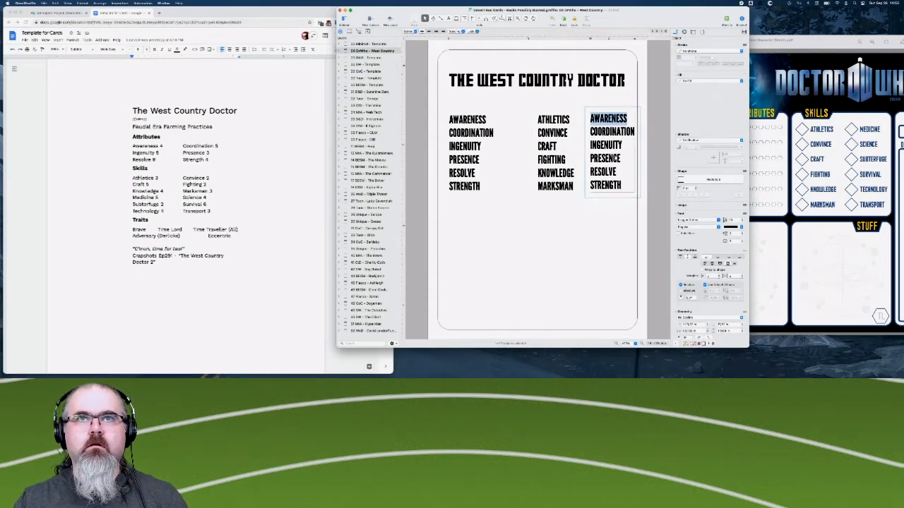
{"action": "type", "text": "ME"}
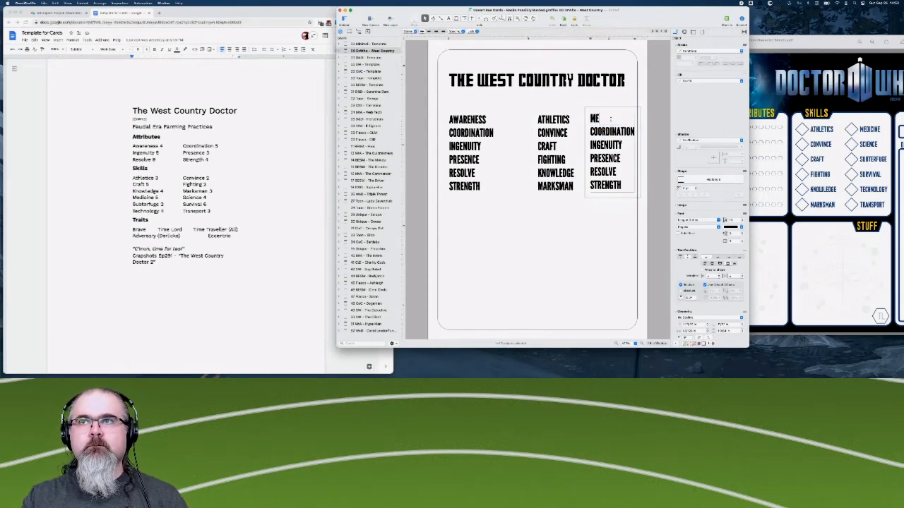
{"action": "type", "text": "DICINE"}
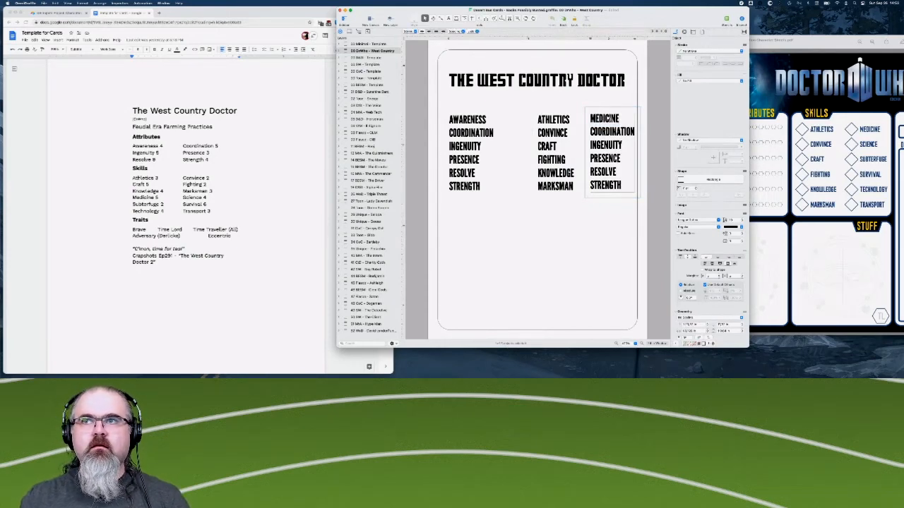
- Replace the remaining attribute lines below MEDICINE with SCIENCE and SUBTERFUGE on separate lines
{"action": "key", "text": "shift+Down"}
{"action": "key", "text": "shift+Down"}
{"action": "key", "text": "shift+Down"}
{"action": "key", "text": "shift+Down"}
{"action": "key", "text": "shift+Down"}
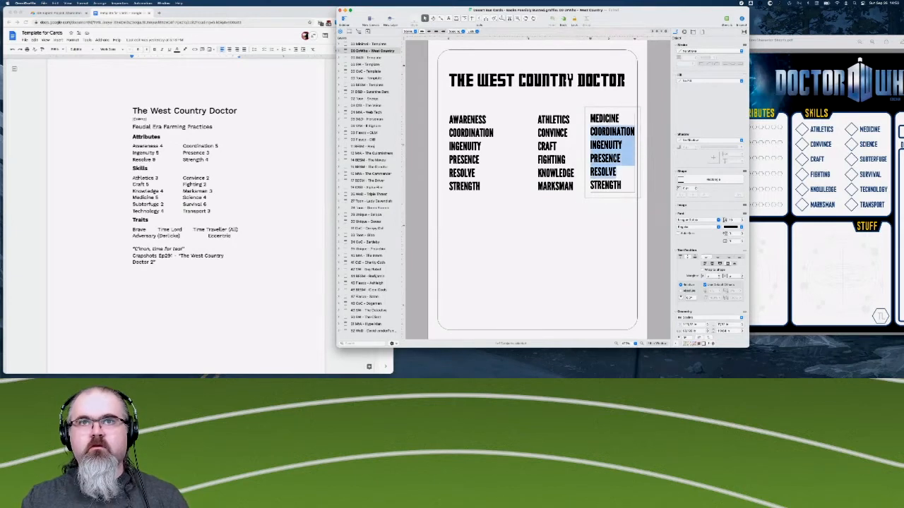
{"action": "type", "text": "SCIENCE"}
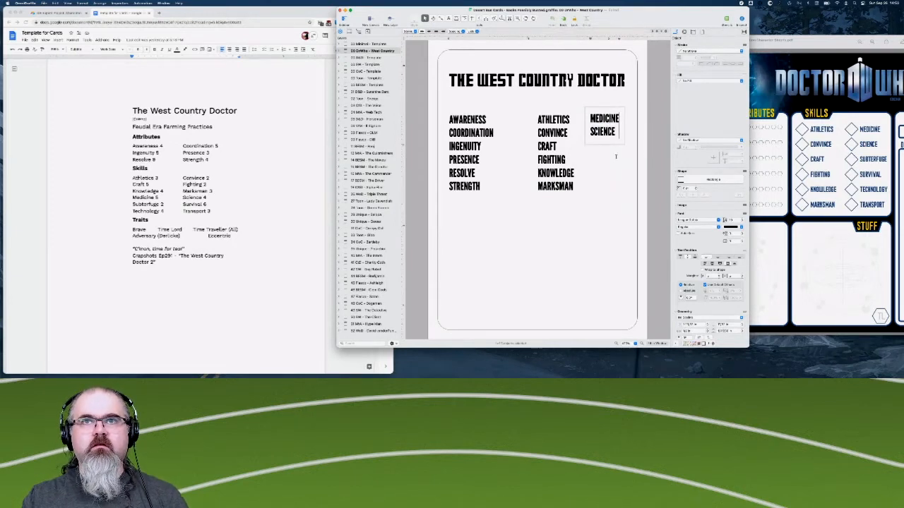
{"action": "key", "text": "Return"}
{"action": "type", "text": "SUB"}
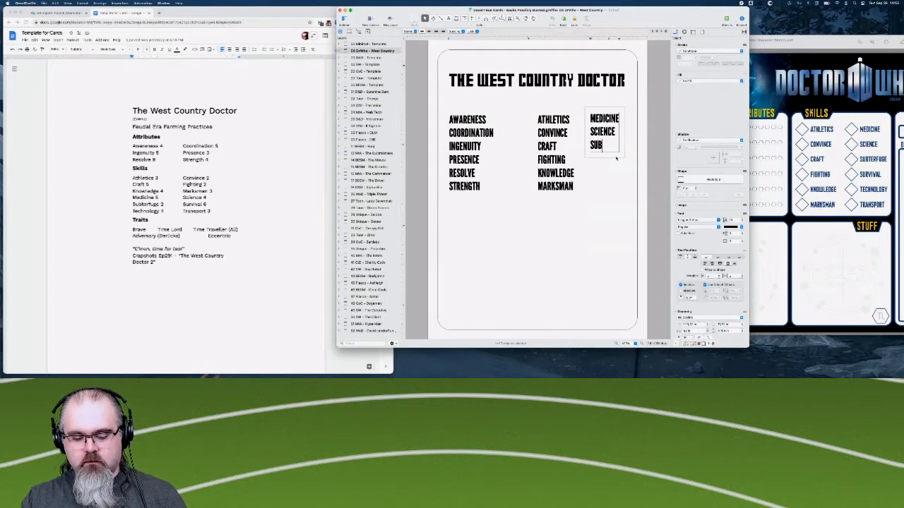
{"action": "type", "text": "TERFUGE"}
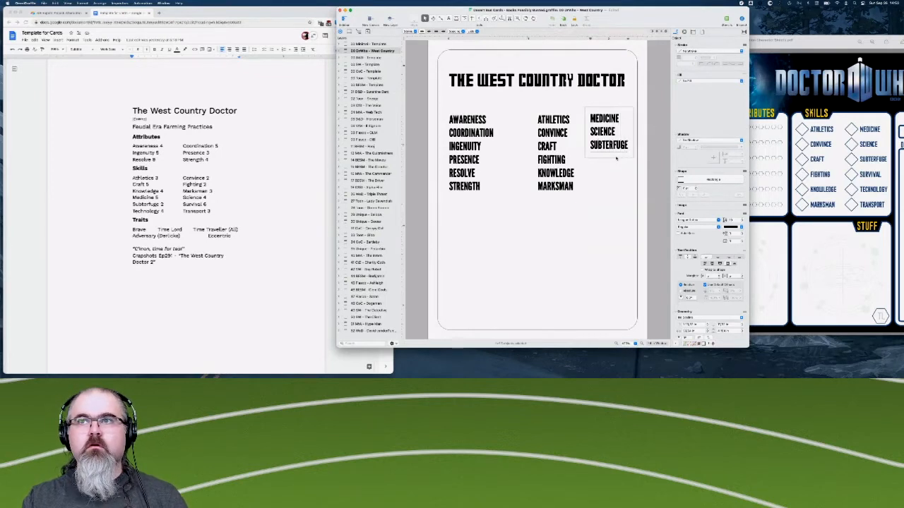
- Add SURVIVAL, TECHNOLOGY and TRANSPORT on separate lines below SUBTERFUGE to complete the second skills column
{"action": "key", "text": "Return"}
{"action": "type", "text": "SURV"}
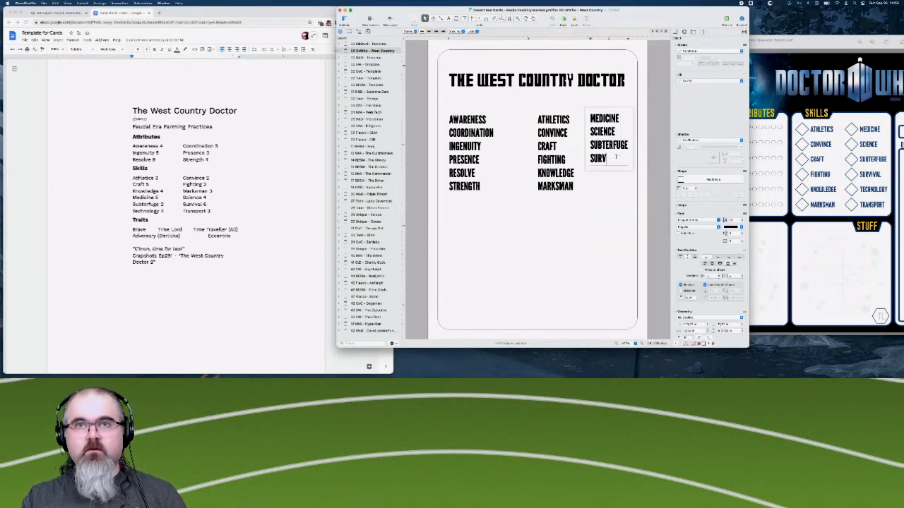
{"action": "type", "text": "IVAL"}
{"action": "key", "text": "BackSpace"}
{"action": "key", "text": "BackSpace"}
{"action": "type", "text": "VAL"}
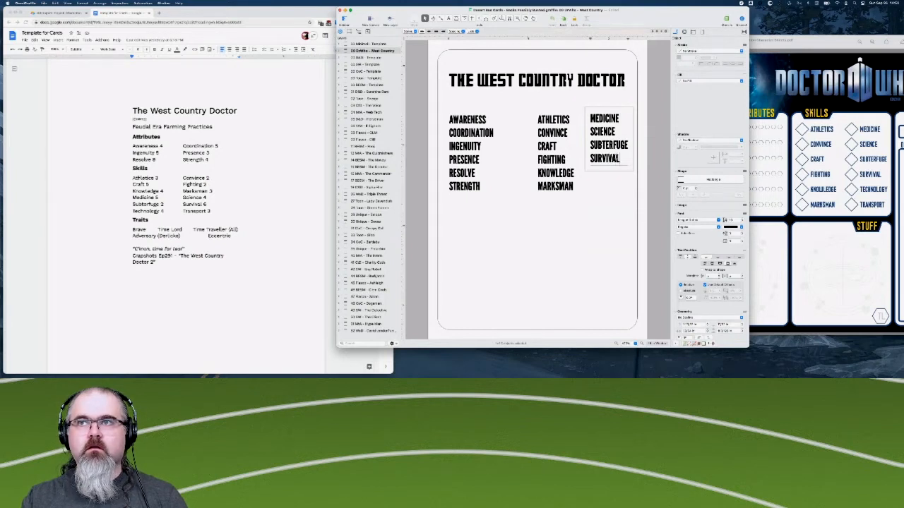
{"action": "key", "text": "Return"}
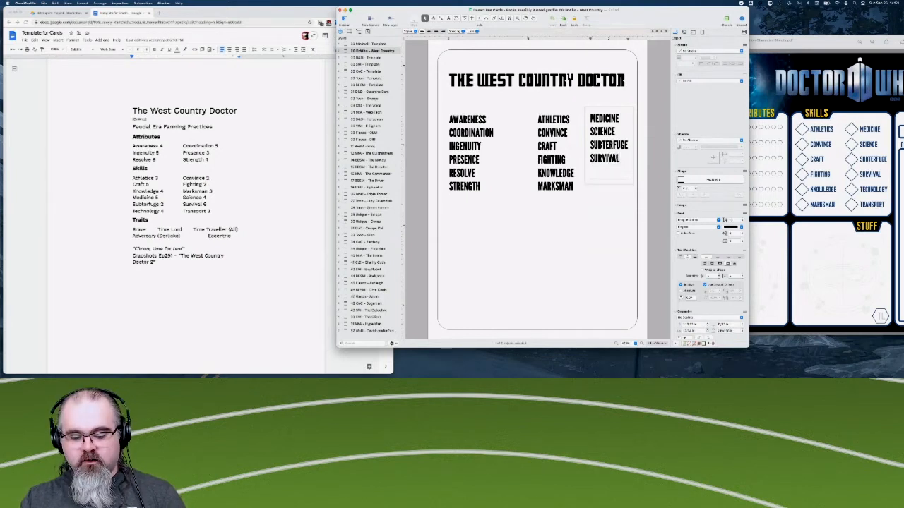
{"action": "type", "text": "TECHNOLOGY"}
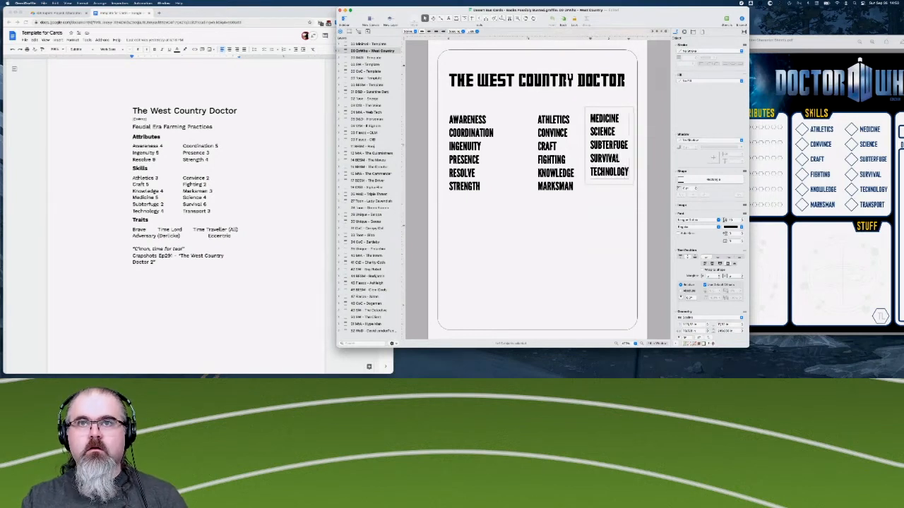
{"action": "key", "text": "Return"}
{"action": "type", "text": "TRANSPORT"}
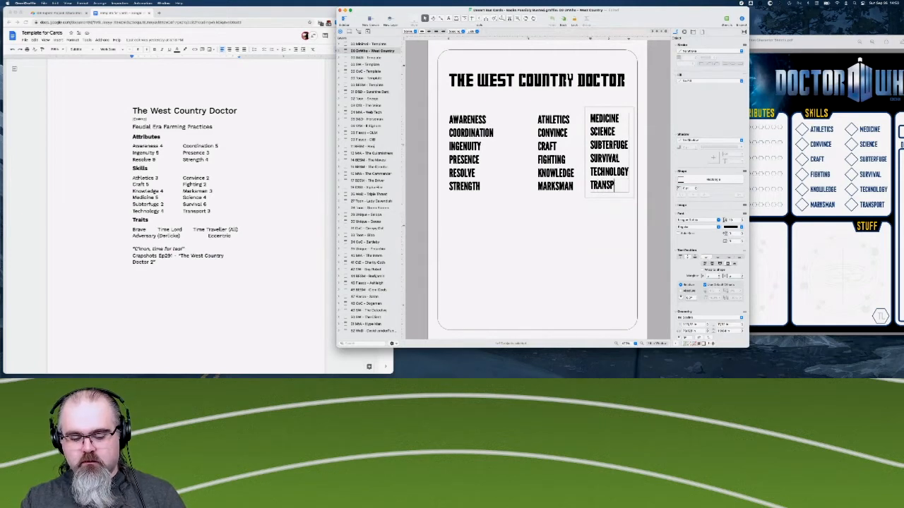
{"action": "left_click", "coordinate": [594, 240]}
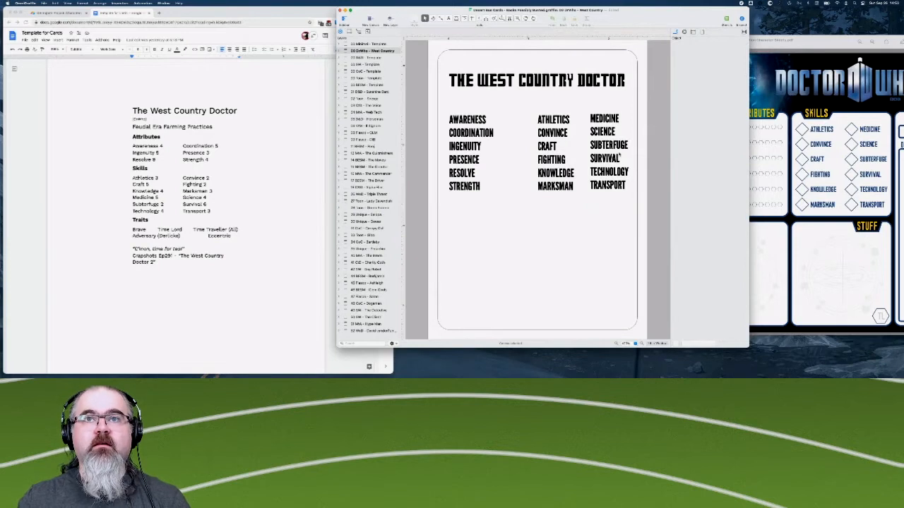
- Level the two skills columns and shift them slightly toward the card's right edge, and nudge the attributes list slightly upward
{"action": "left_click", "coordinate": [618, 155]}
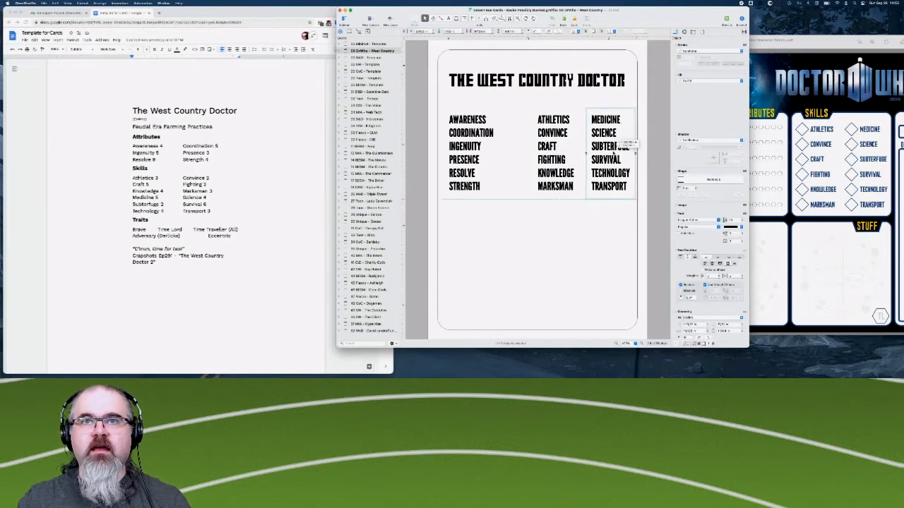
{"action": "left_click_drag", "start_coordinate": [614, 151], "coordinate": [565, 153]}
{"action": "left_click", "coordinate": [558, 152]}
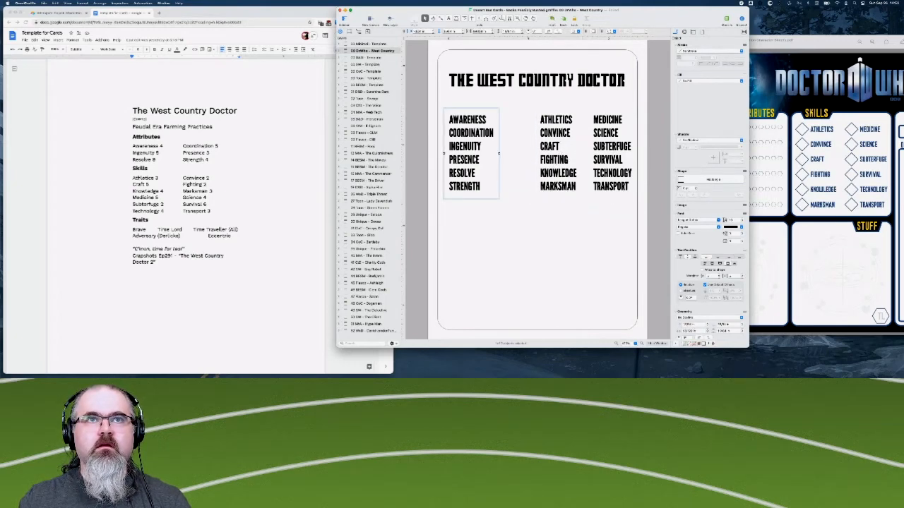
{"action": "left_click_drag", "start_coordinate": [483, 149], "coordinate": [483, 148]}
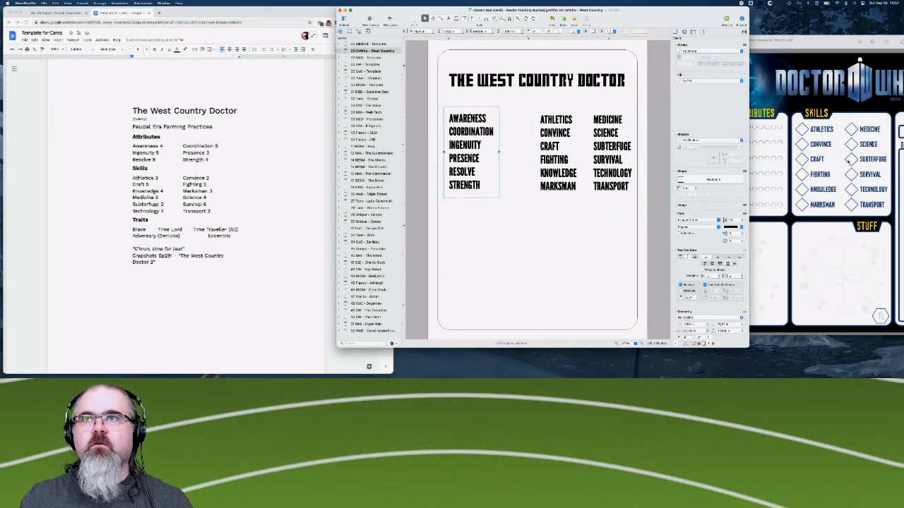
{"action": "left_click", "coordinate": [468, 217]}
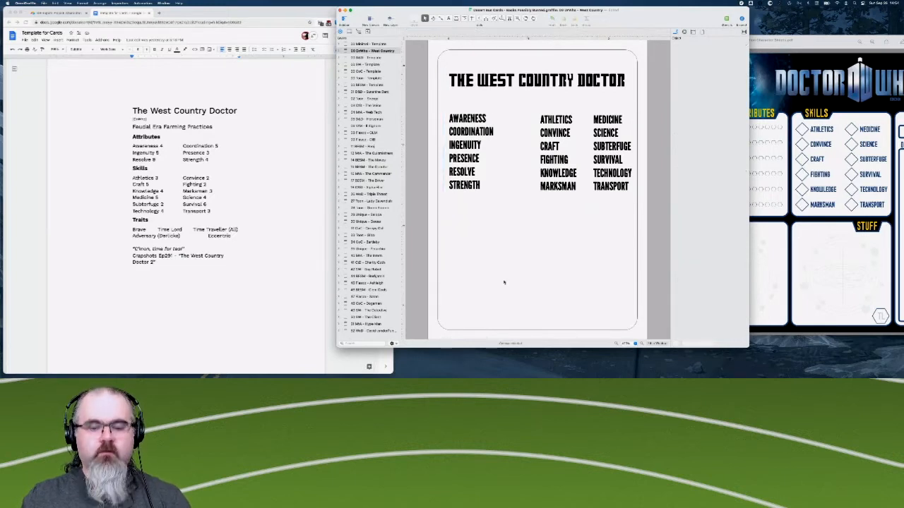
- Paste a copy of the attributes list in the lower part of the card and replace its text with ATTRIBUTES
{"action": "key", "text": "super+v"}
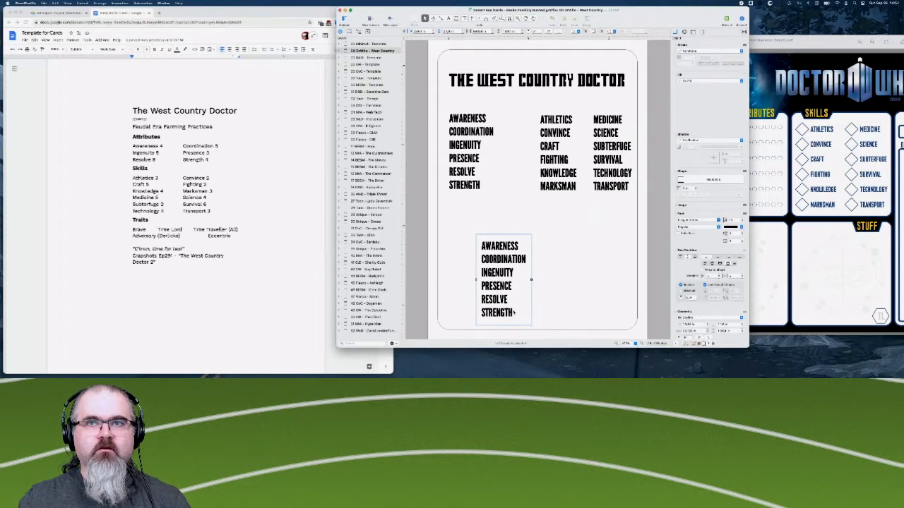
{"action": "double_click", "coordinate": [514, 313]}
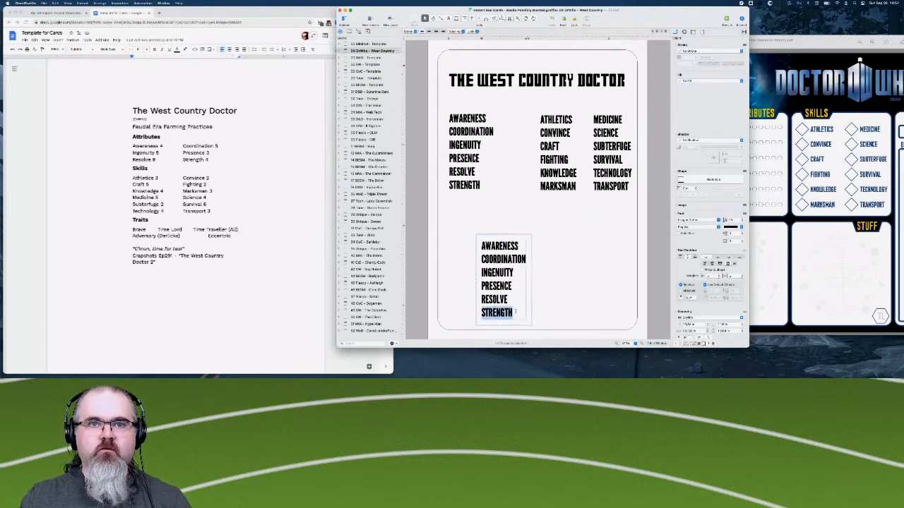
{"action": "left_click_drag", "start_coordinate": [514, 313], "coordinate": [479, 246]}
{"action": "key", "text": "BackSpace"}
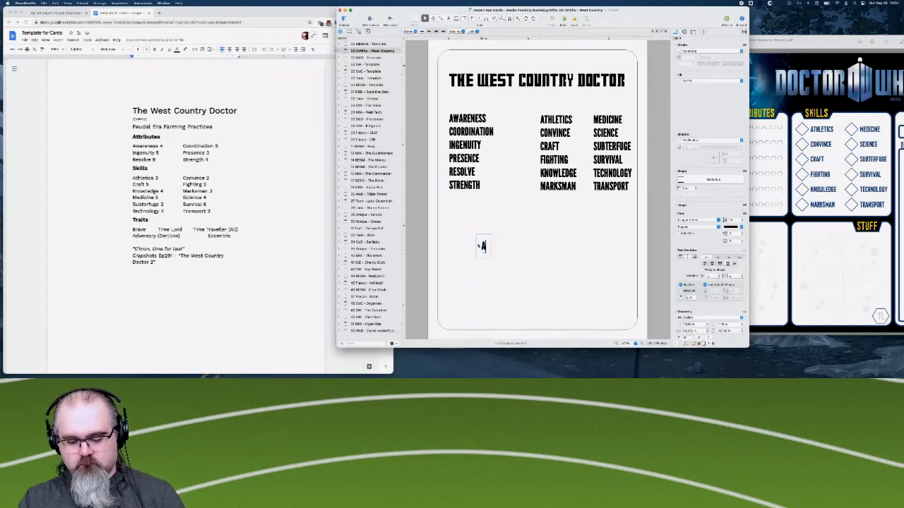
{"action": "type", "text": "ATTRIBUTES"}
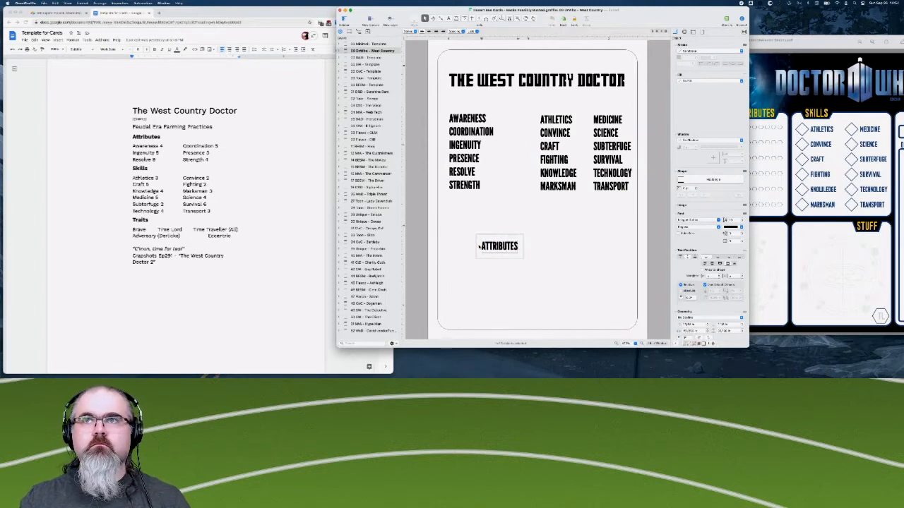
{"action": "left_click", "coordinate": [501, 220]}
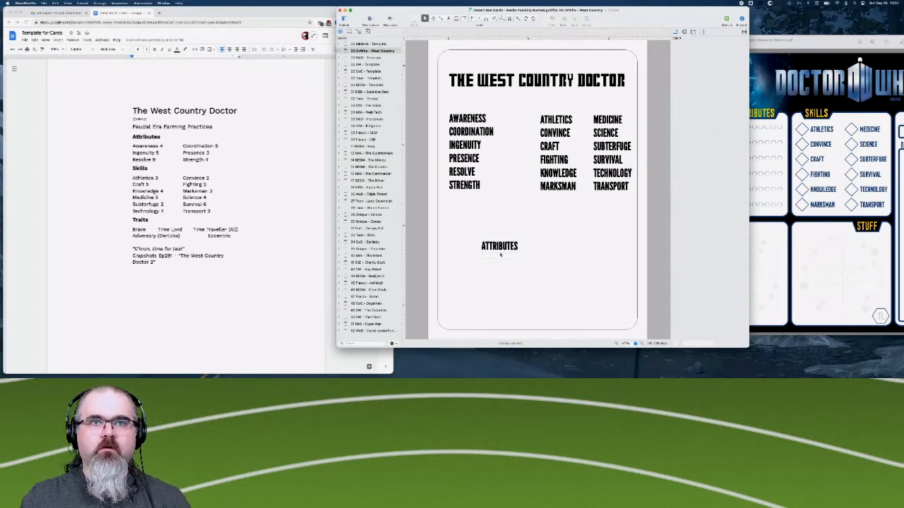
{"action": "left_click", "coordinate": [500, 252]}
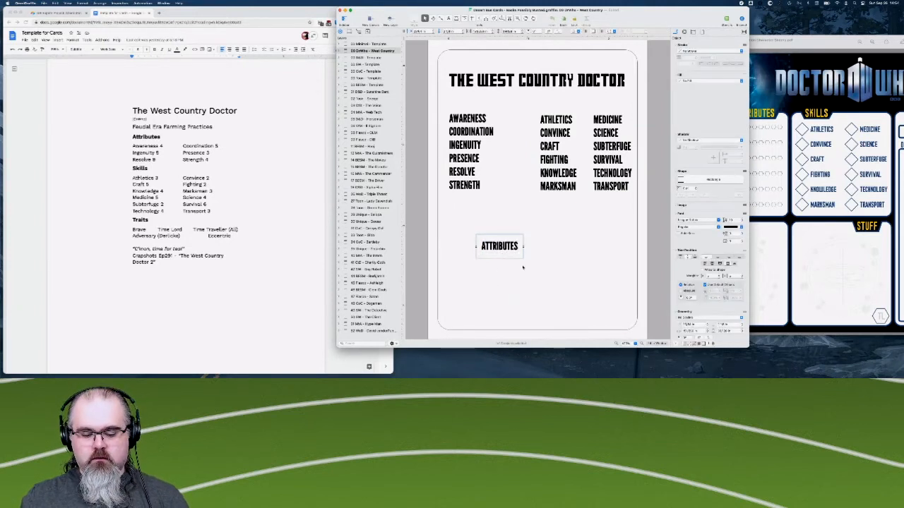
{"action": "key", "text": "super+v"}
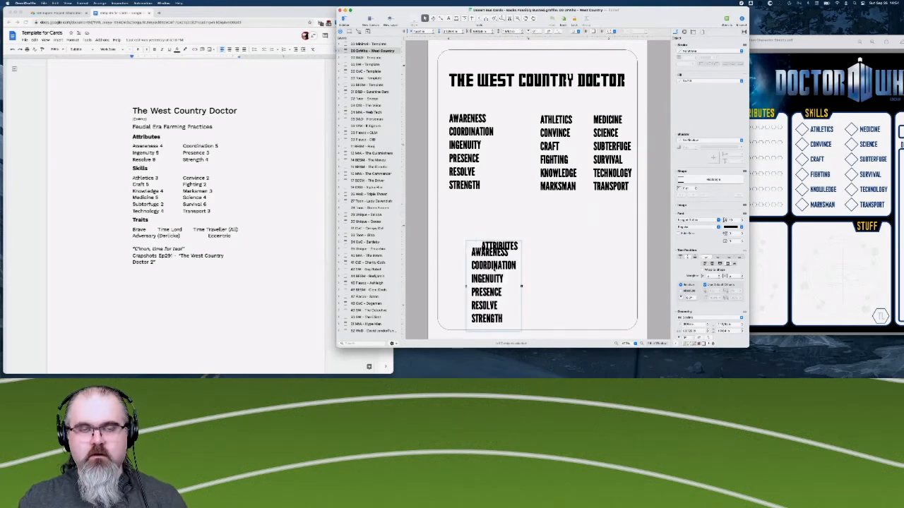
{"action": "key", "text": "Delete"}
- Duplicate the ATTRIBUTES label and place the copy beside it on the right half of the card
{"action": "left_click", "coordinate": [500, 247]}
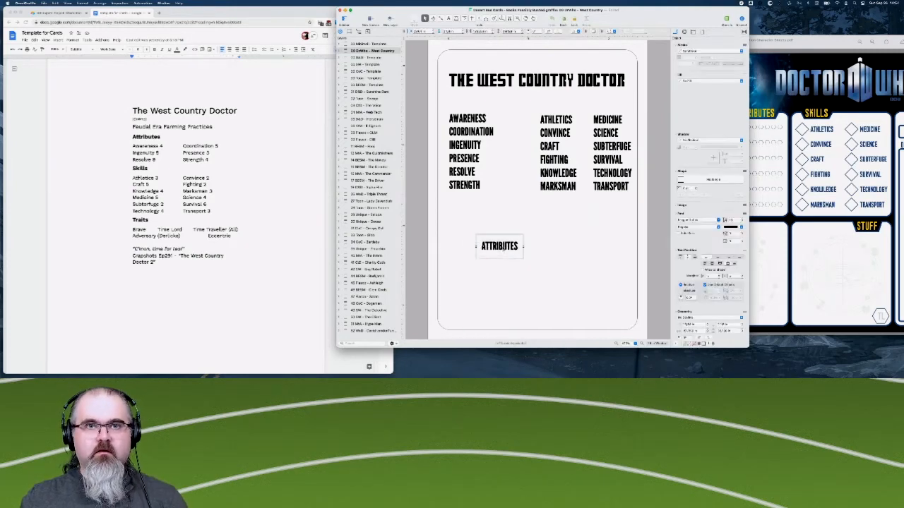
{"action": "left_click_drag", "start_coordinate": [500, 247], "coordinate": [583, 245]}
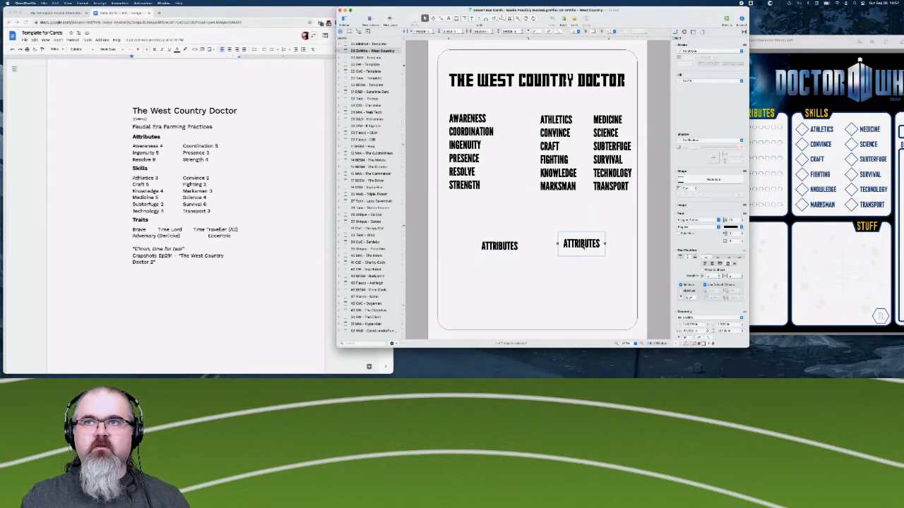
- Change the duplicated label's text to SKILLS and place it as a heading above the ATHLETICS column
{"action": "type", "text": "SKILLS"}
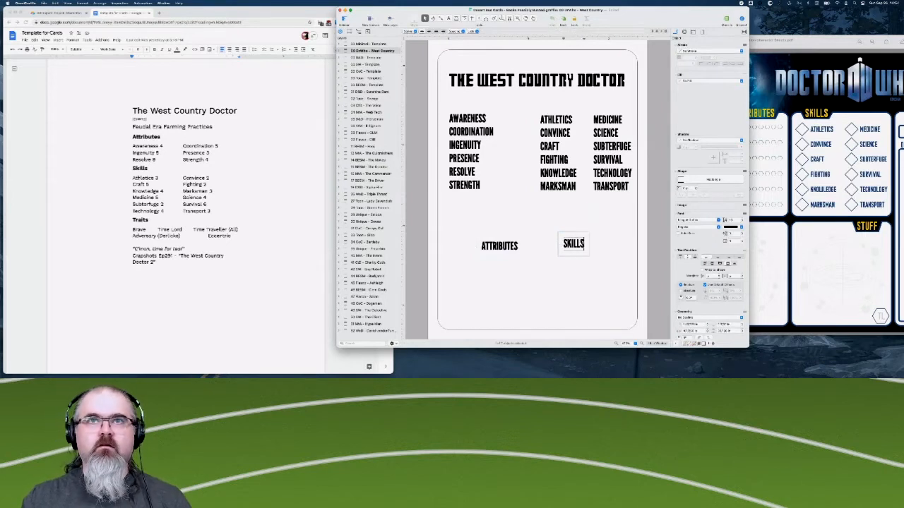
{"action": "left_click", "coordinate": [585, 299]}
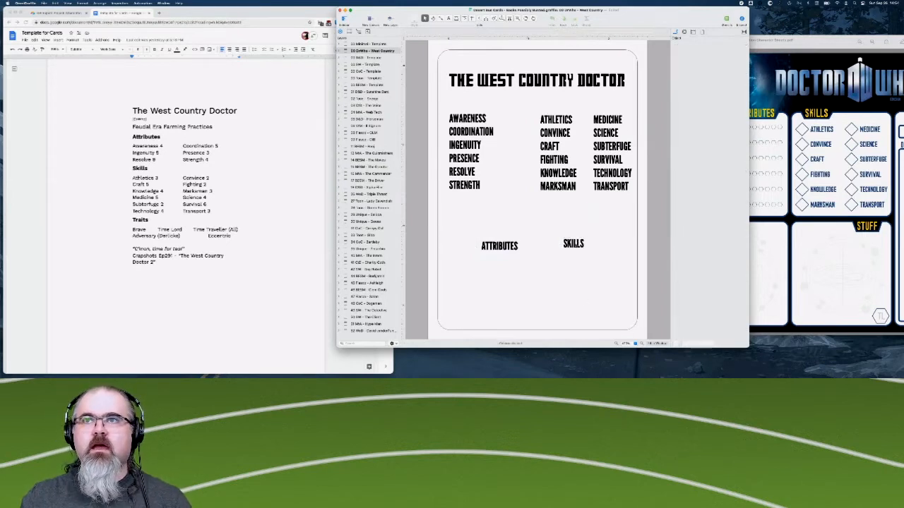
{"action": "left_click_drag", "start_coordinate": [574, 245], "coordinate": [546, 106]}
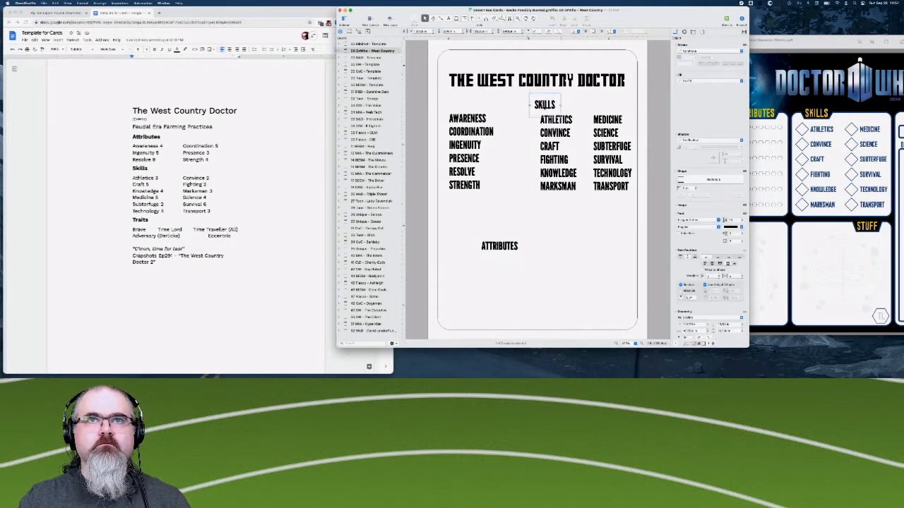
- Move the ATTRIBUTES label above AWARENESS as the heading of the attributes list, level with SKILLS
{"action": "left_click", "coordinate": [499, 246]}
{"action": "left_click_drag", "start_coordinate": [499, 246], "coordinate": [472, 105]}
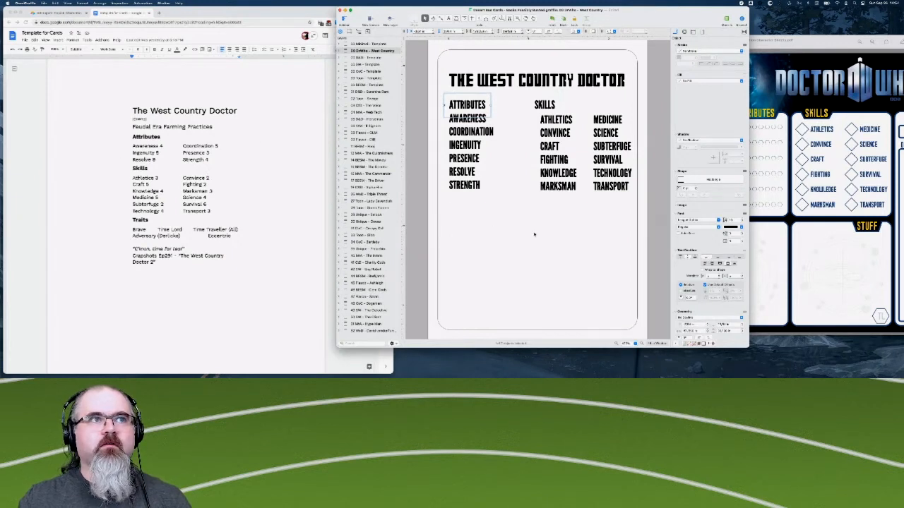
{"action": "left_click", "coordinate": [528, 262]}
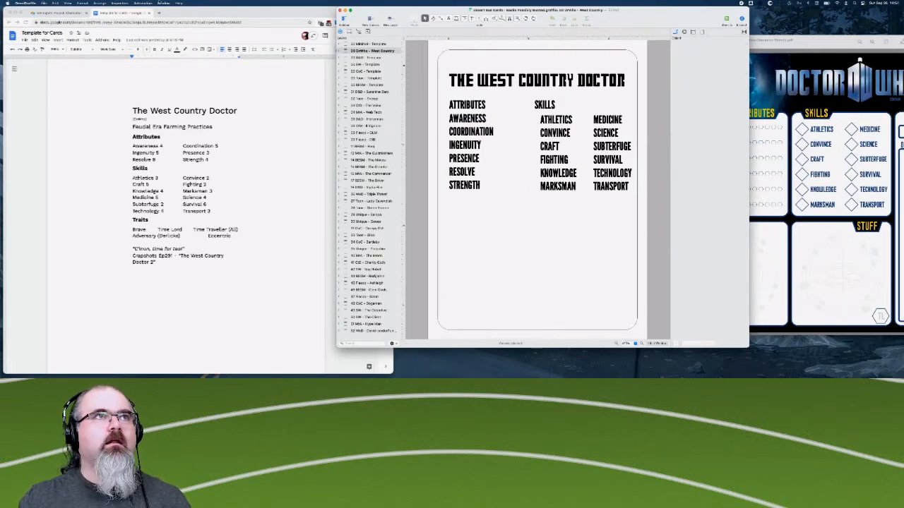
- Switch to Chrome, open unsplash.com in a new tab and search its photos for "british field"
{"action": "left_click", "coordinate": [159, 14]}
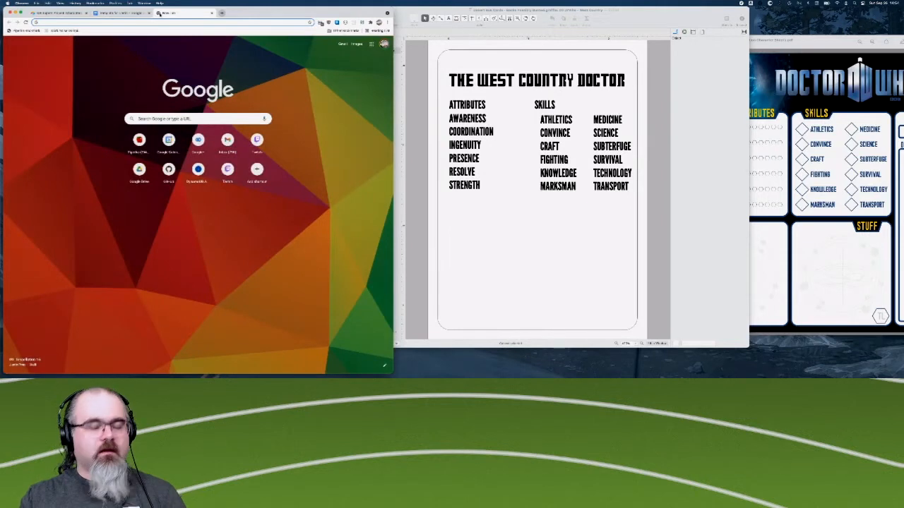
{"action": "type", "text": "unsplash.com"}
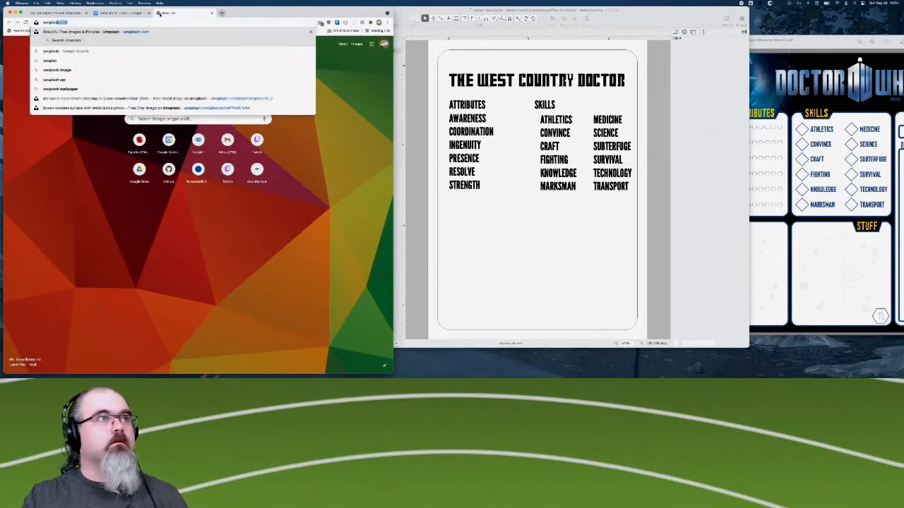
{"action": "key", "text": "Return"}
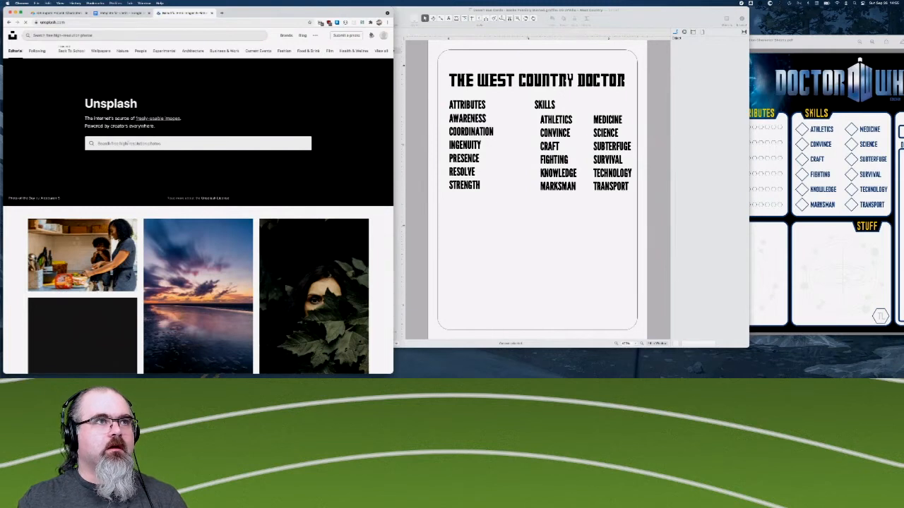
{"action": "left_click", "coordinate": [120, 143]}
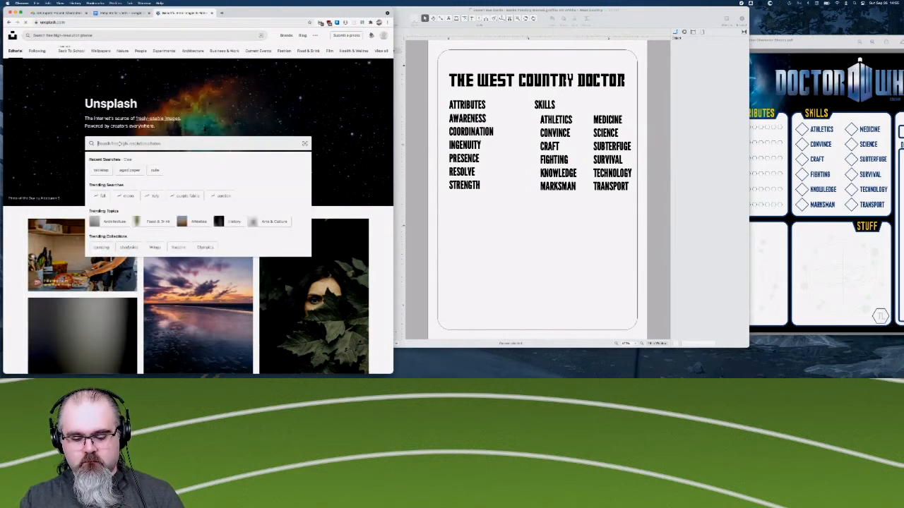
{"action": "type", "text": "british fields"}
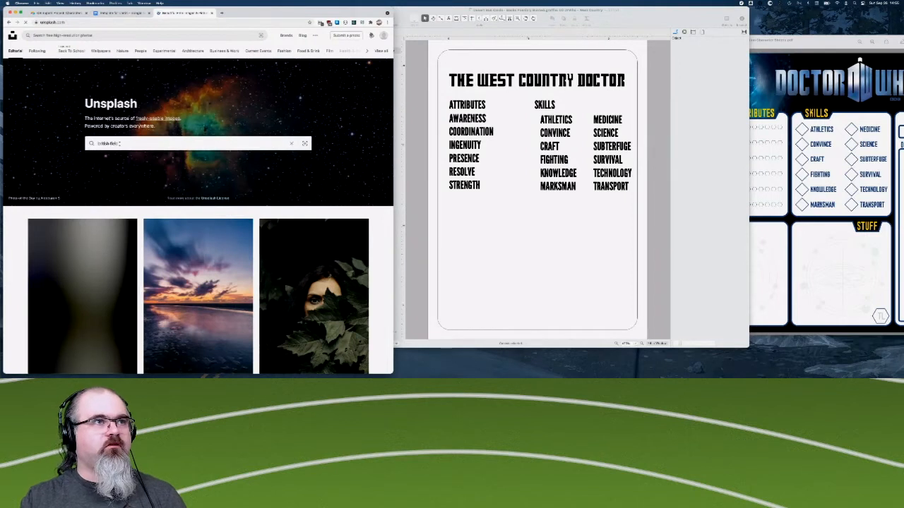
{"action": "type", "text": "d"}
{"action": "key", "text": "Return"}
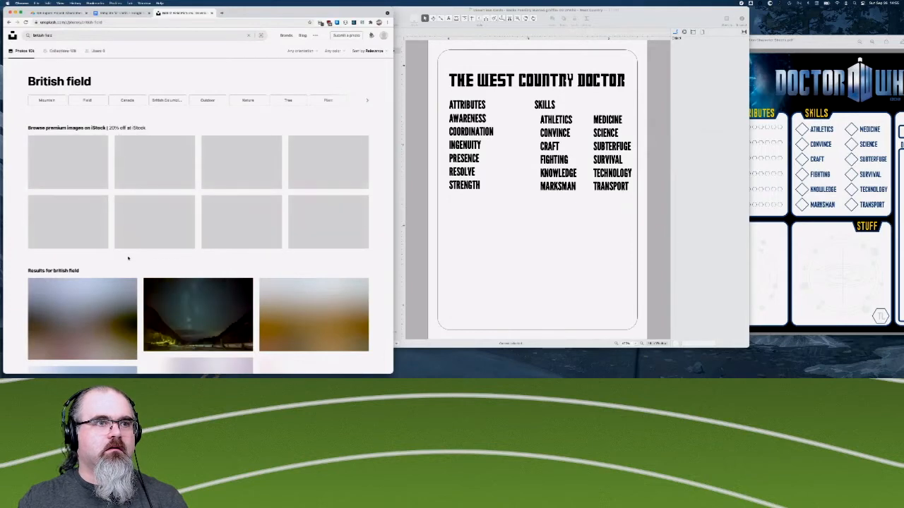
- Look through the British field results for a suitable countryside background and open the related _field collection
{"action": "scroll", "coordinate": [128, 258], "scroll_direction": "down", "scroll_amount": 5}
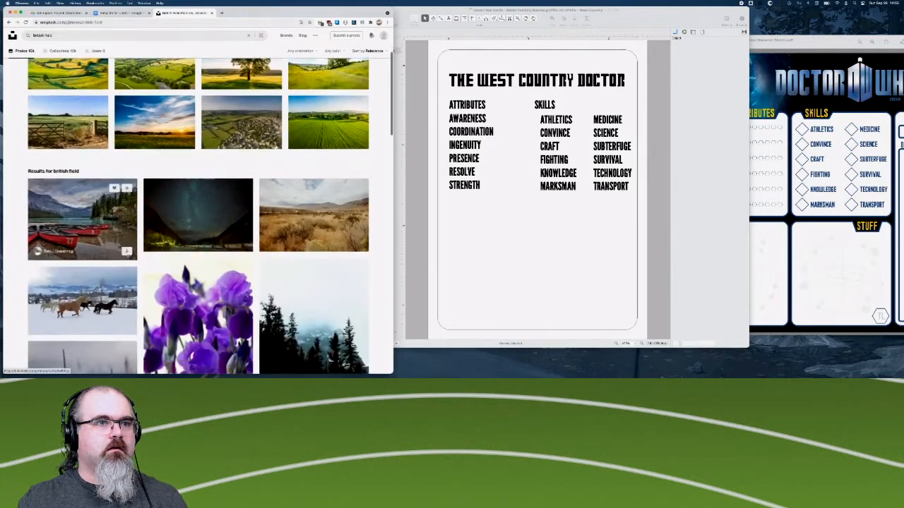
{"action": "scroll", "coordinate": [128, 257], "scroll_direction": "down", "scroll_amount": 10}
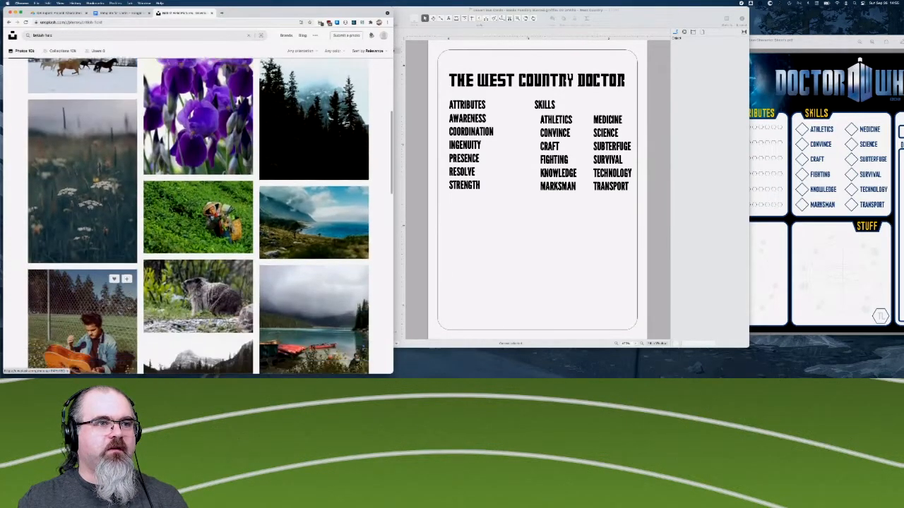
{"action": "scroll", "coordinate": [129, 308], "scroll_direction": "down", "scroll_amount": 15}
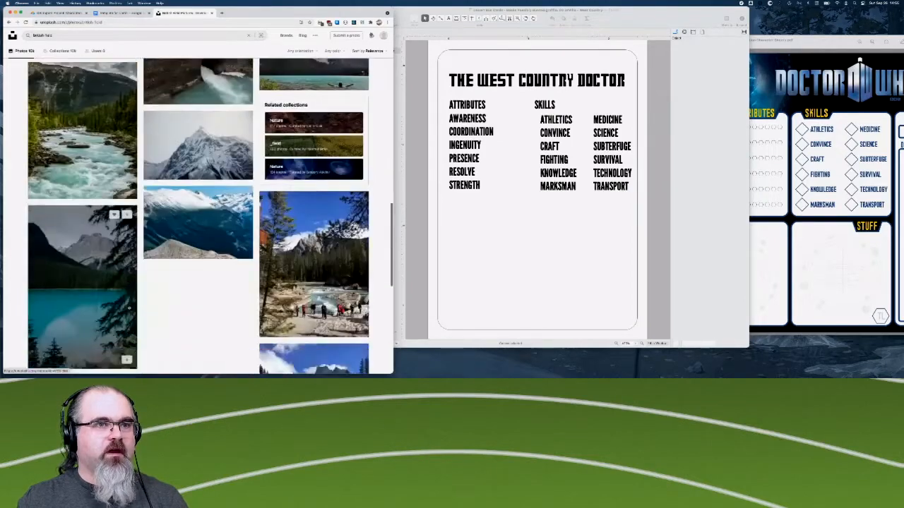
{"action": "scroll", "coordinate": [206, 299], "scroll_direction": "down", "scroll_amount": 3}
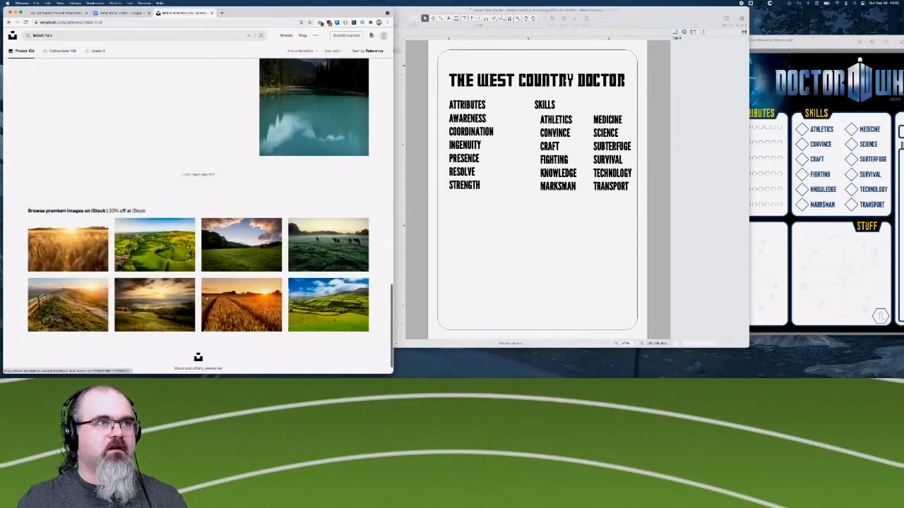
{"action": "scroll", "coordinate": [207, 297], "scroll_direction": "down", "scroll_amount": 15}
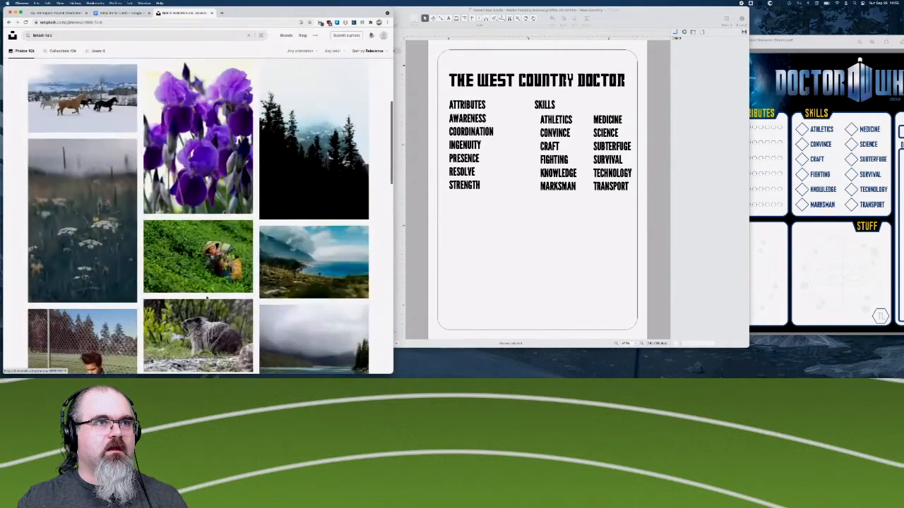
{"action": "scroll", "coordinate": [206, 297], "scroll_direction": "up", "scroll_amount": 20}
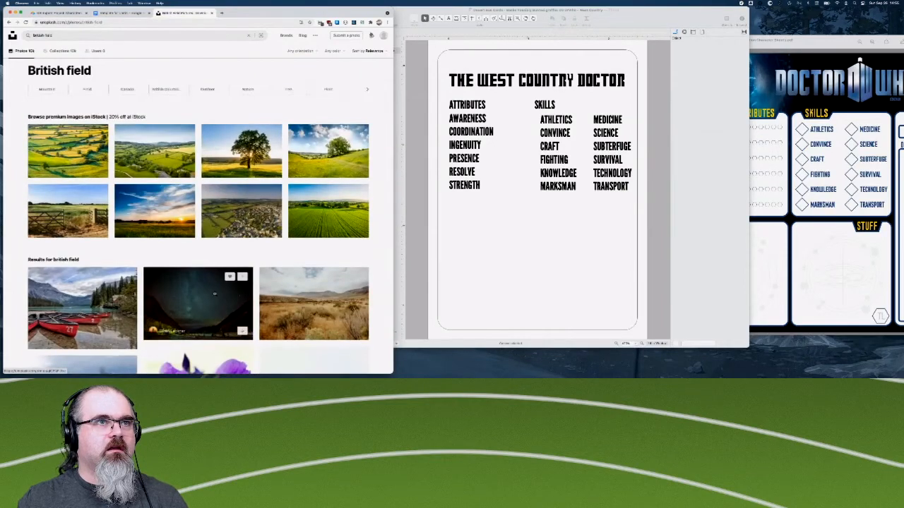
{"action": "scroll", "coordinate": [141, 325], "scroll_direction": "down", "scroll_amount": 3}
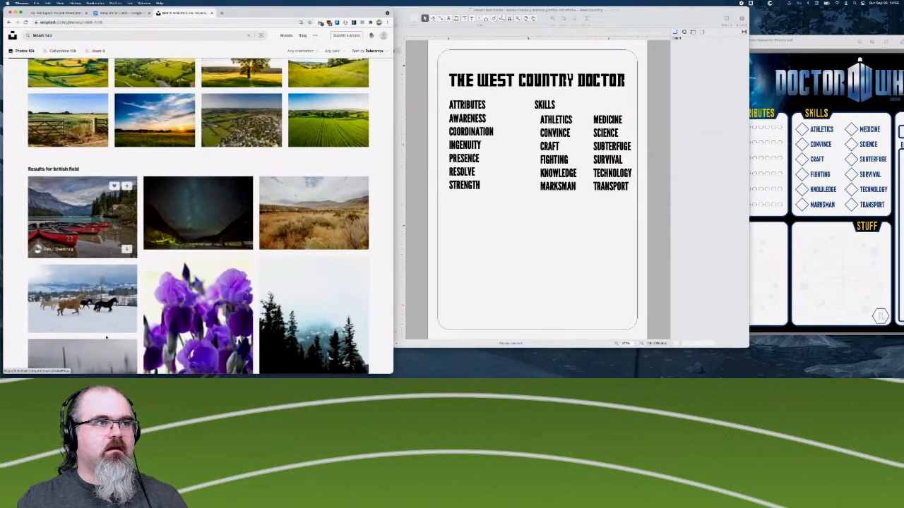
{"action": "scroll", "coordinate": [105, 340], "scroll_direction": "down", "scroll_amount": 6}
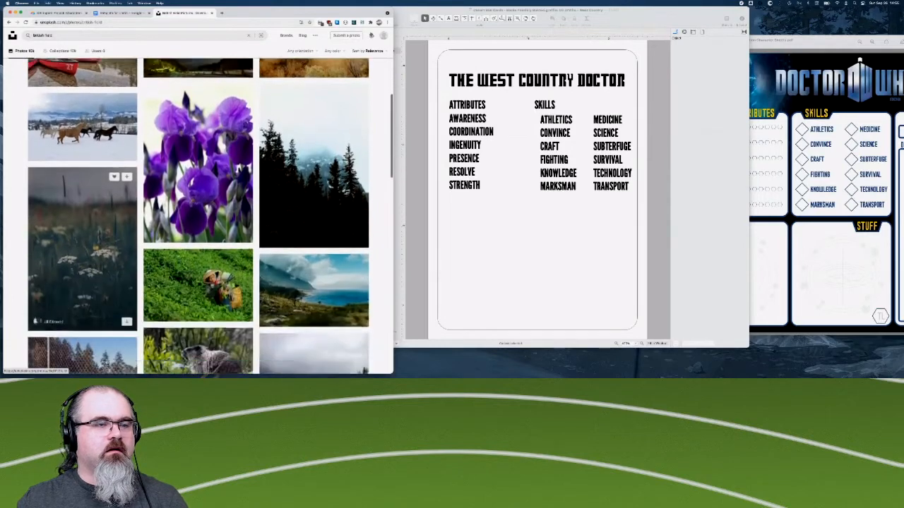
{"action": "scroll", "coordinate": [106, 350], "scroll_direction": "down", "scroll_amount": 6}
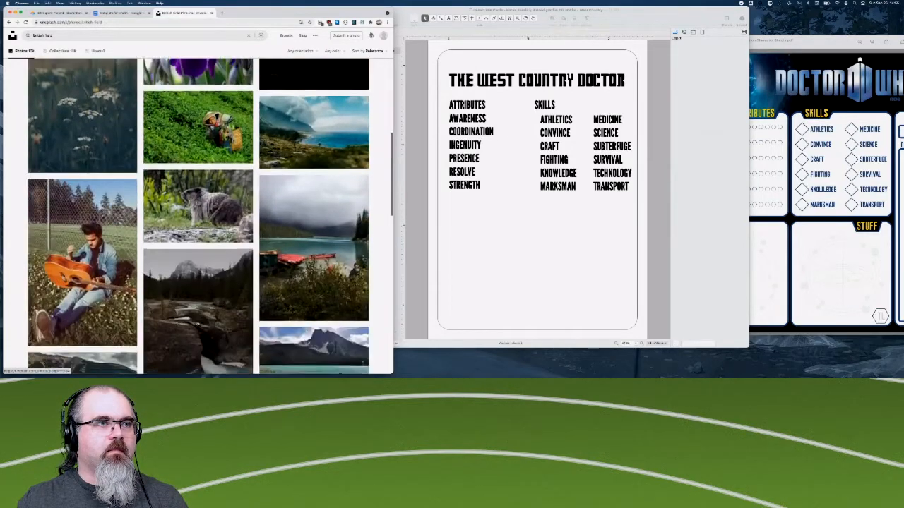
{"action": "scroll", "coordinate": [198, 324], "scroll_direction": "down", "scroll_amount": 2}
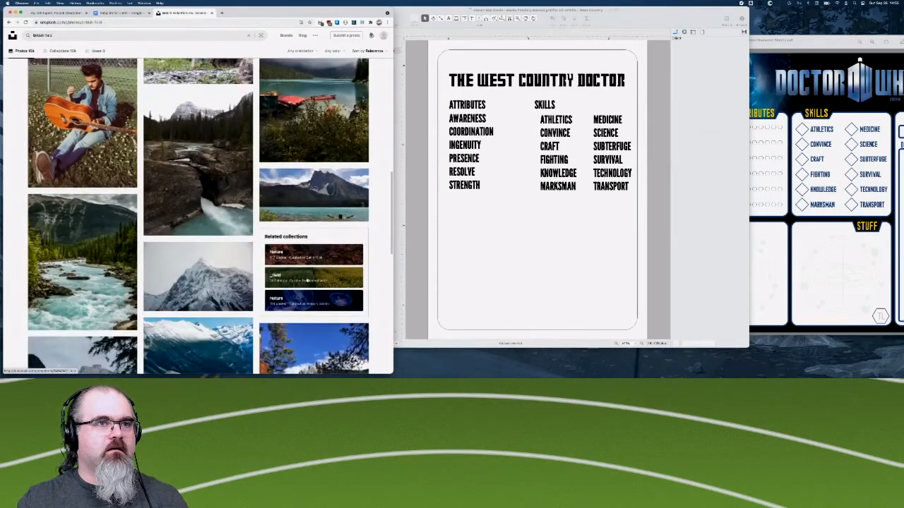
{"action": "left_click", "coordinate": [307, 278]}
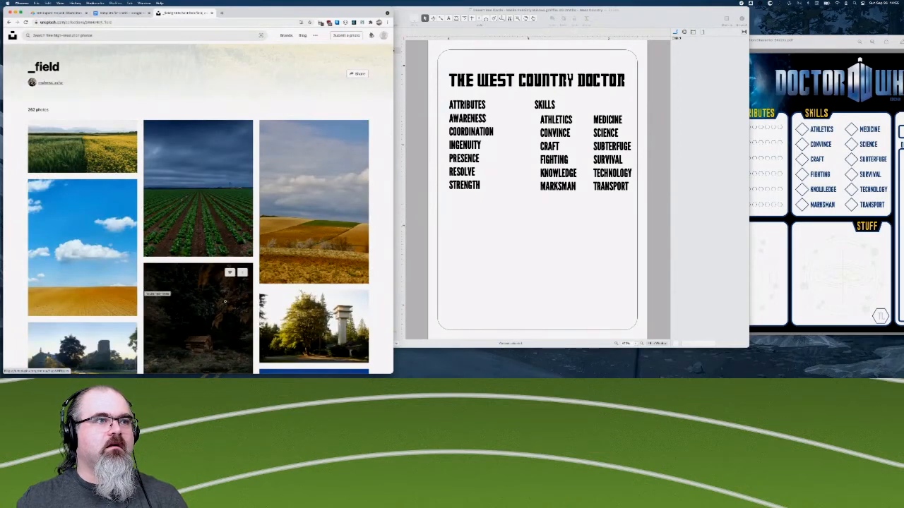
- Open the _field collection's photo of a golden field under a blue cloudy sky, download it and dismiss the thank-you notice
{"action": "scroll", "coordinate": [224, 301], "scroll_direction": "down", "scroll_amount": 3}
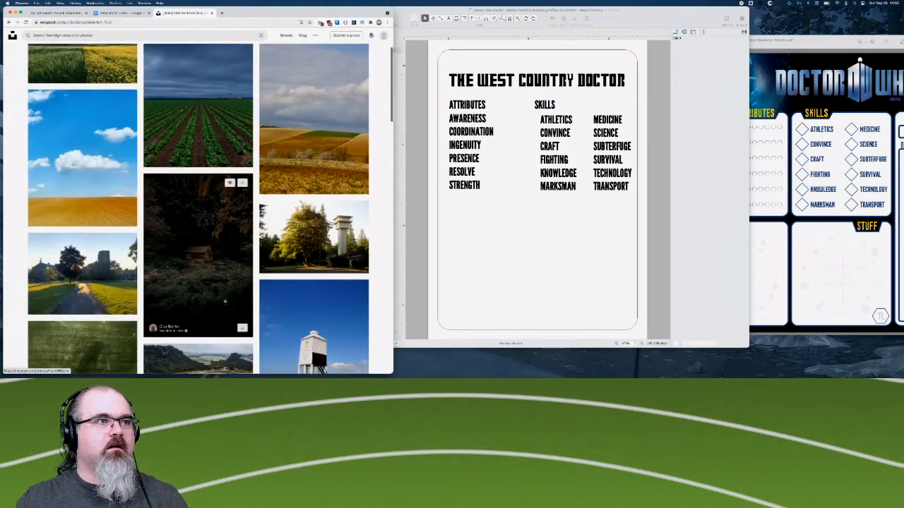
{"action": "scroll", "coordinate": [225, 302], "scroll_direction": "down", "scroll_amount": 2}
{"action": "scroll", "coordinate": [225, 301], "scroll_direction": "up", "scroll_amount": 3}
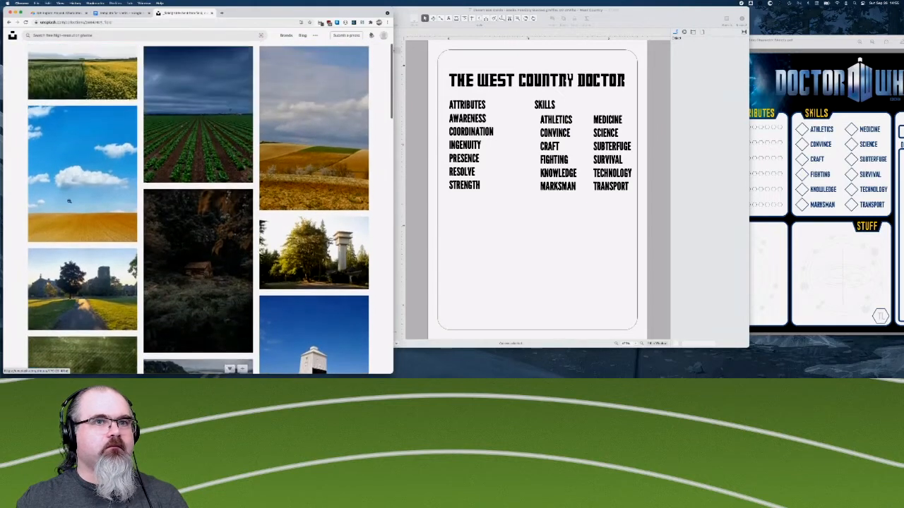
{"action": "left_click", "coordinate": [70, 202]}
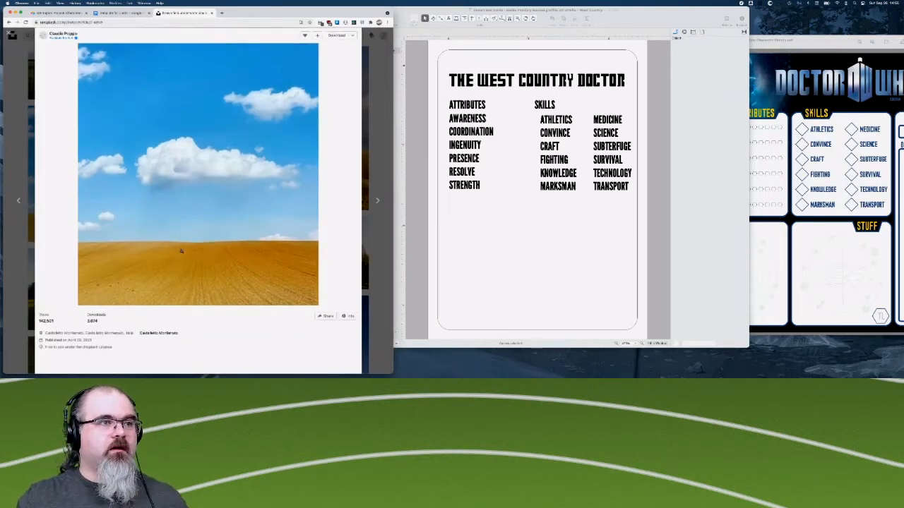
{"action": "scroll", "coordinate": [181, 250], "scroll_direction": "up", "scroll_amount": 1}
{"action": "left_click", "coordinate": [214, 207]}
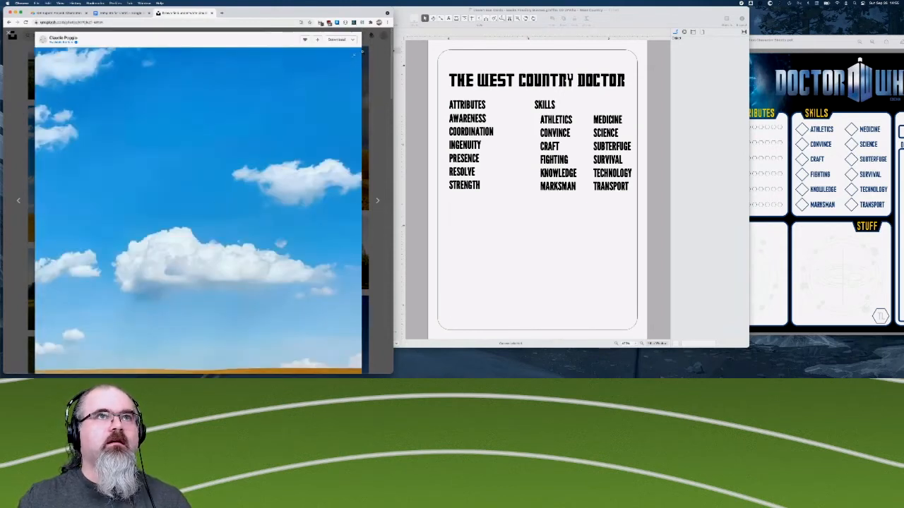
{"action": "left_click", "coordinate": [336, 41]}
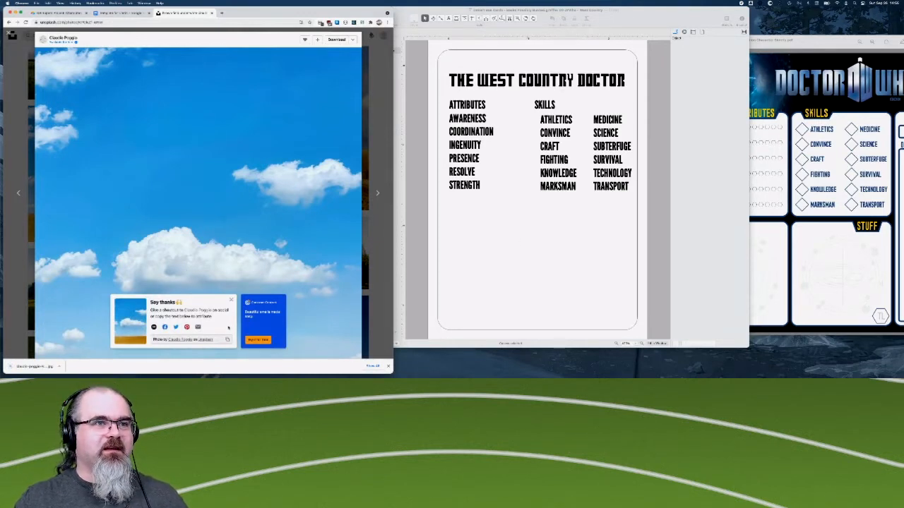
{"action": "left_click", "coordinate": [231, 301]}
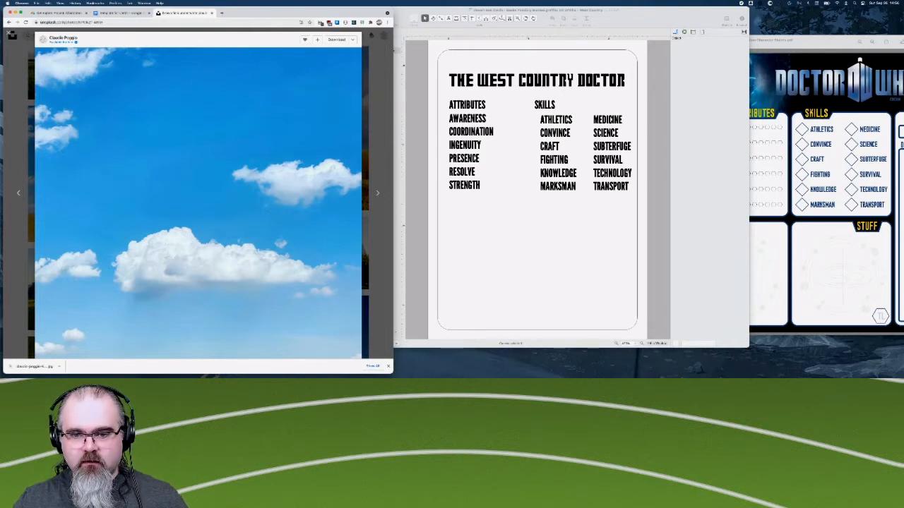
- Insert the downloaded field photo into the West Country canvas in OmniGraffle and set its width to 4 in, keeping its proportions
{"action": "left_click_drag", "start_coordinate": [703, 318], "coordinate": [560, 257]}
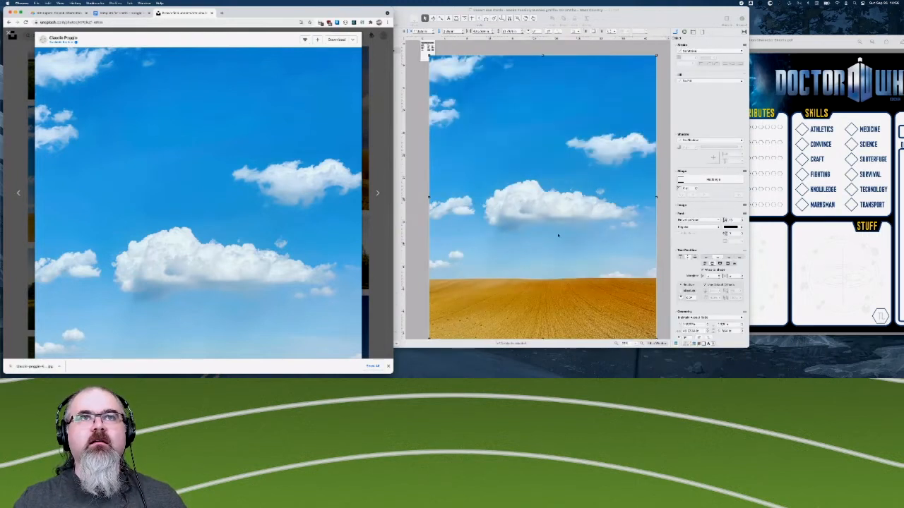
{"action": "scroll", "coordinate": [704, 248], "scroll_direction": "down", "scroll_amount": 3}
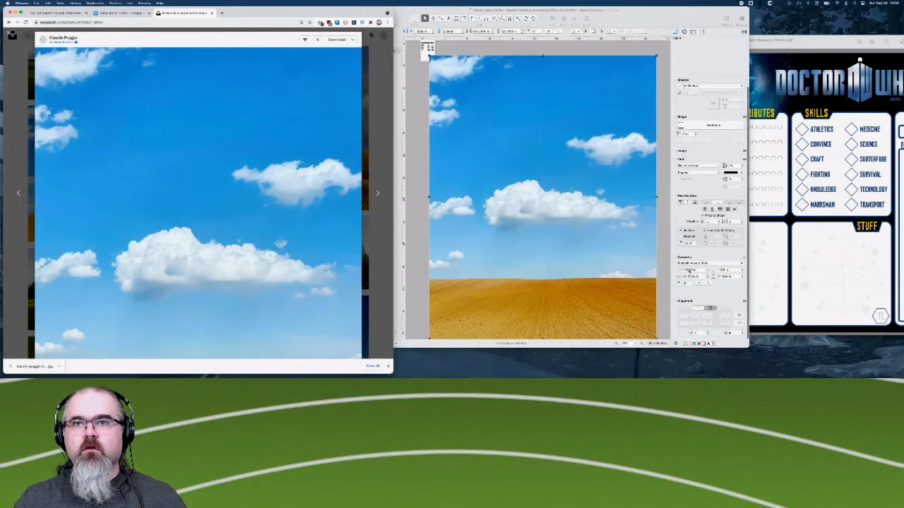
{"action": "left_click", "coordinate": [687, 278]}
{"action": "triple_click", "coordinate": [687, 277]}
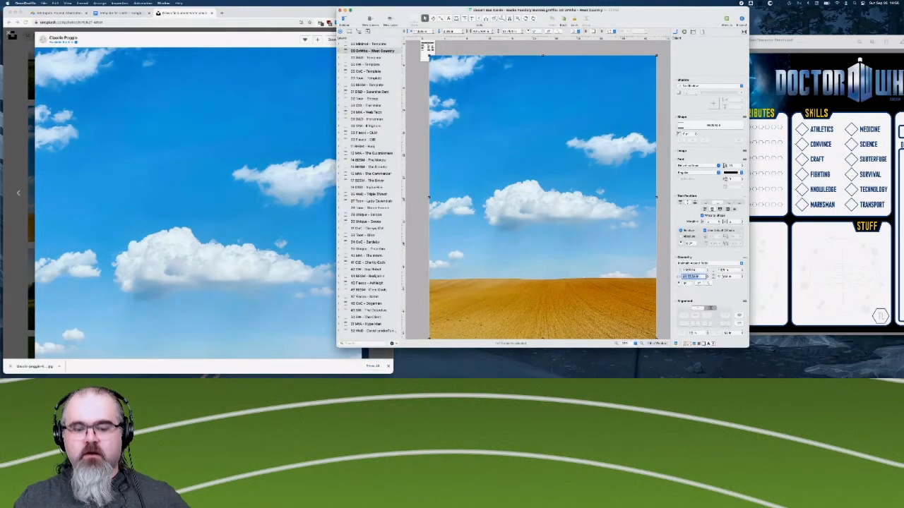
{"action": "type", "text": "4"}
{"action": "key", "text": "Return"}
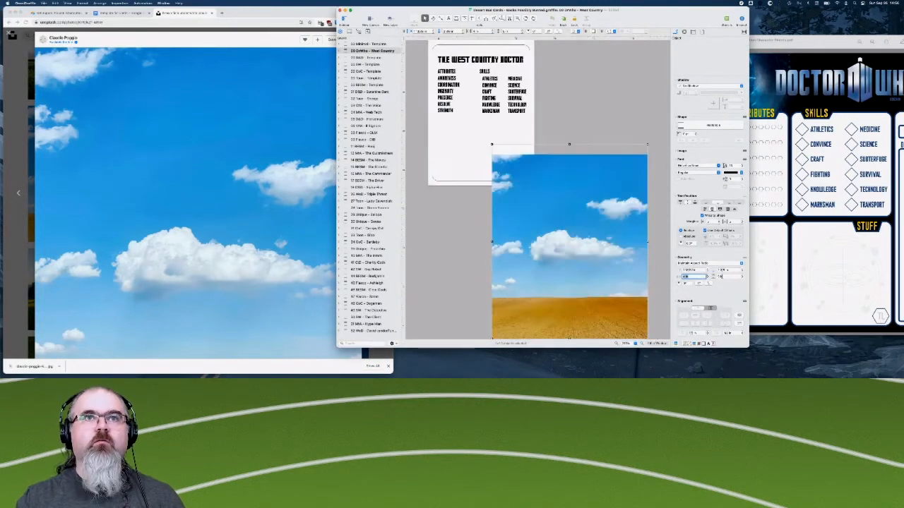
- Move the field photo over the whole card and expand the West Country canvas to list its layers
{"action": "left_click", "coordinate": [547, 264]}
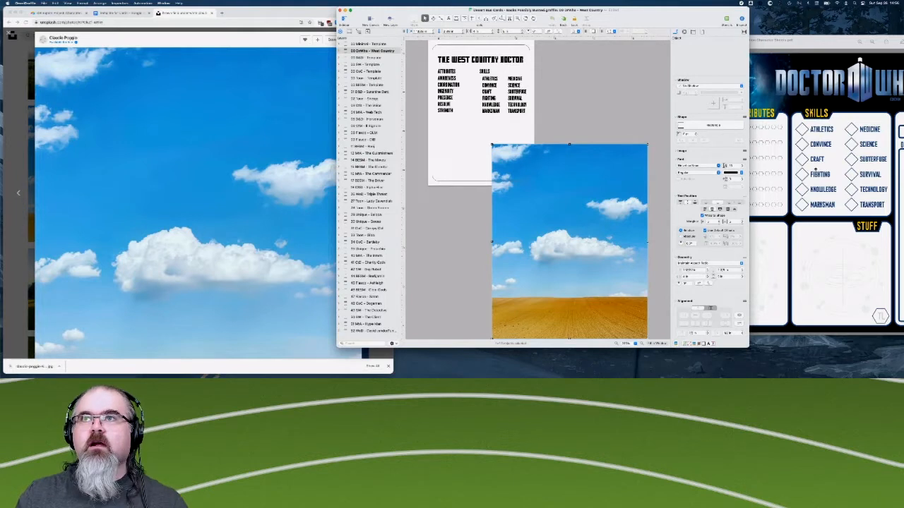
{"action": "left_click_drag", "start_coordinate": [616, 262], "coordinate": [528, 146]}
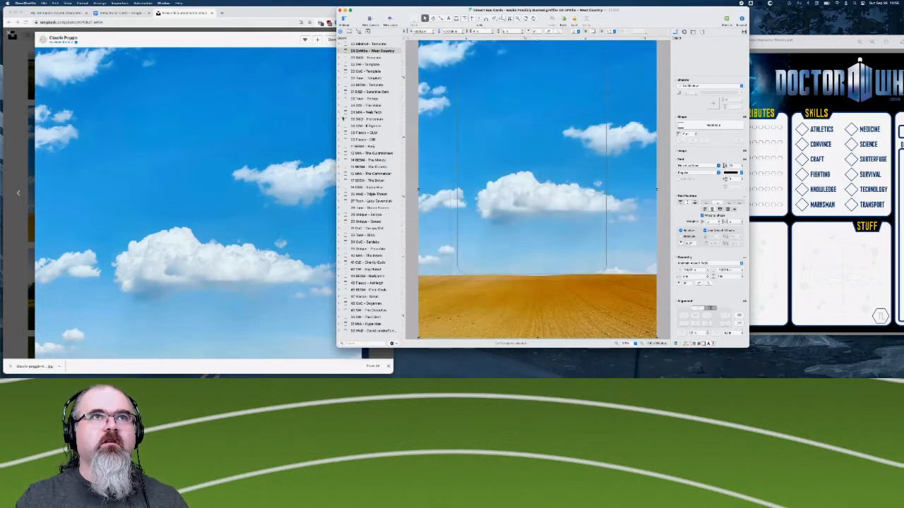
{"action": "left_click", "coordinate": [341, 52]}
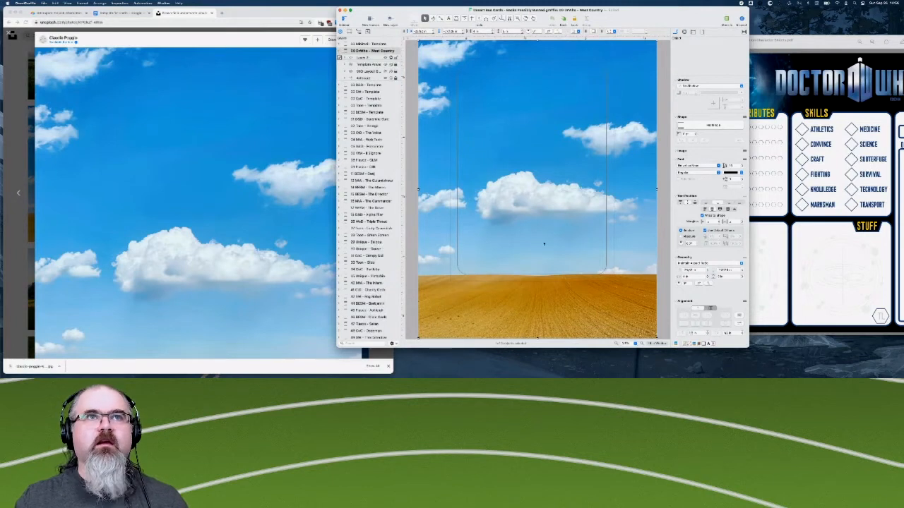
- Put the field photo on its own new layer and place that layer beneath the card's text layer
{"action": "left_click", "coordinate": [346, 58]}
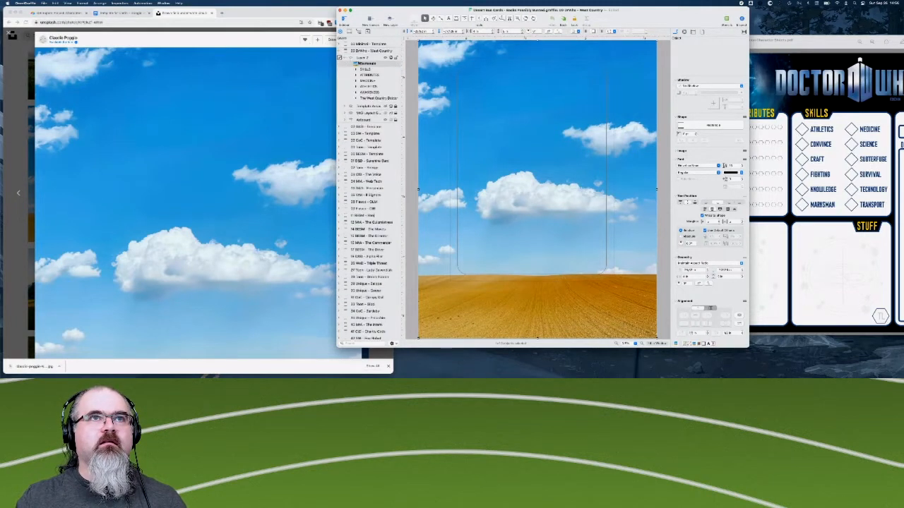
{"action": "right_click", "coordinate": [363, 63]}
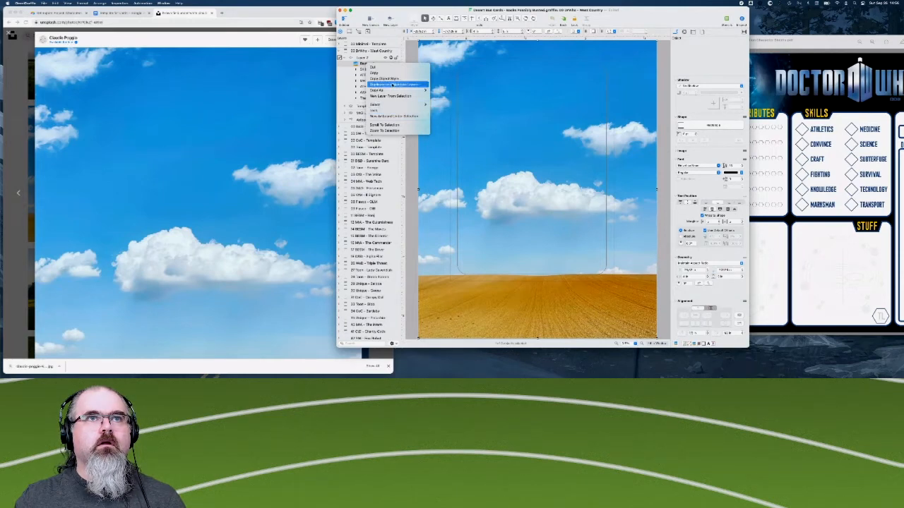
{"action": "left_click", "coordinate": [391, 96]}
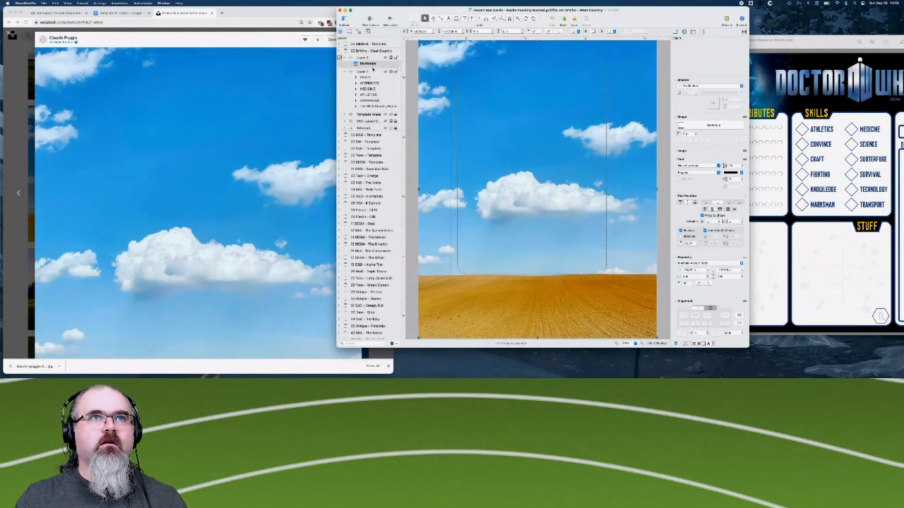
{"action": "left_click_drag", "start_coordinate": [363, 95], "coordinate": [363, 112]}
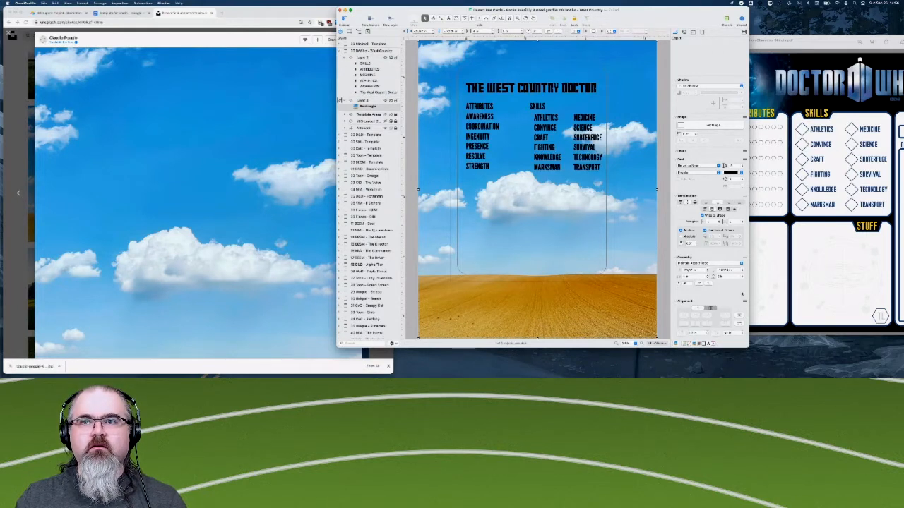
- Set the field photo's height to 3 in and move it down onto the lower part of the card
{"action": "left_click_drag", "start_coordinate": [728, 277], "coordinate": [719, 277]}
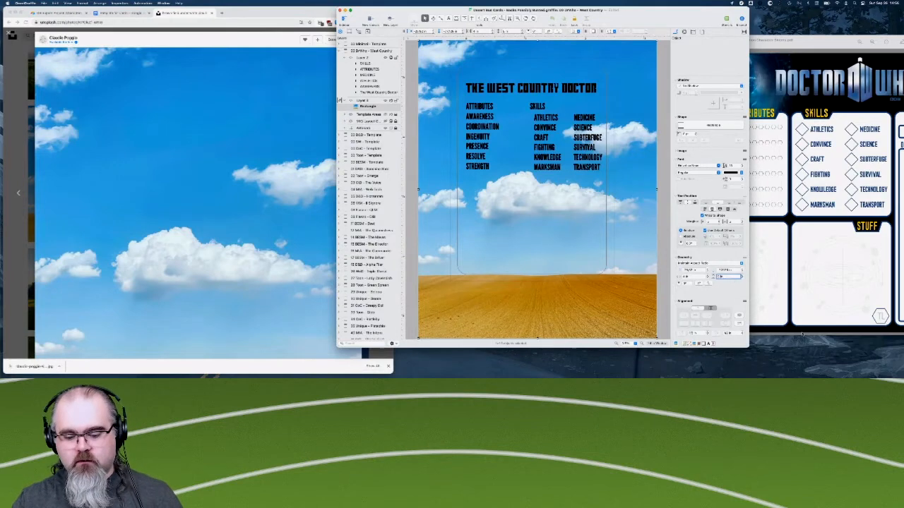
{"action": "type", "text": "3"}
{"action": "key", "text": "Return"}
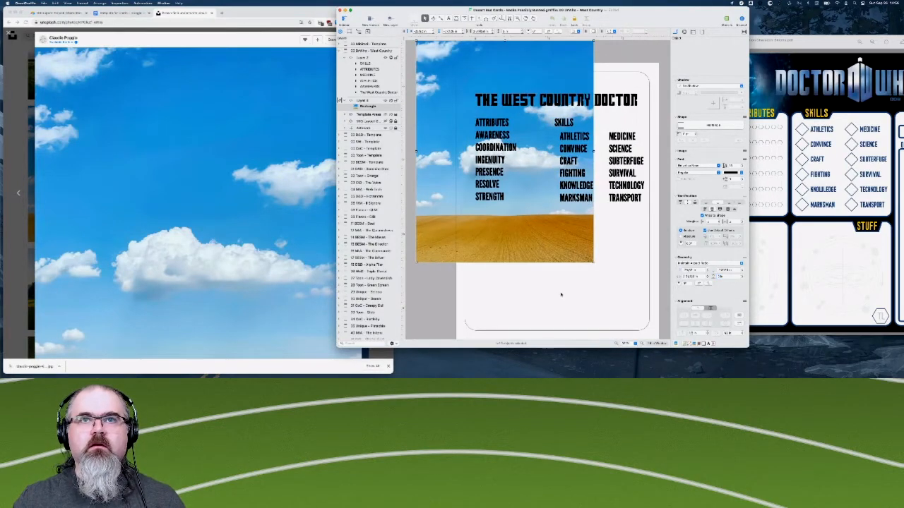
{"action": "left_click_drag", "start_coordinate": [537, 249], "coordinate": [576, 327]}
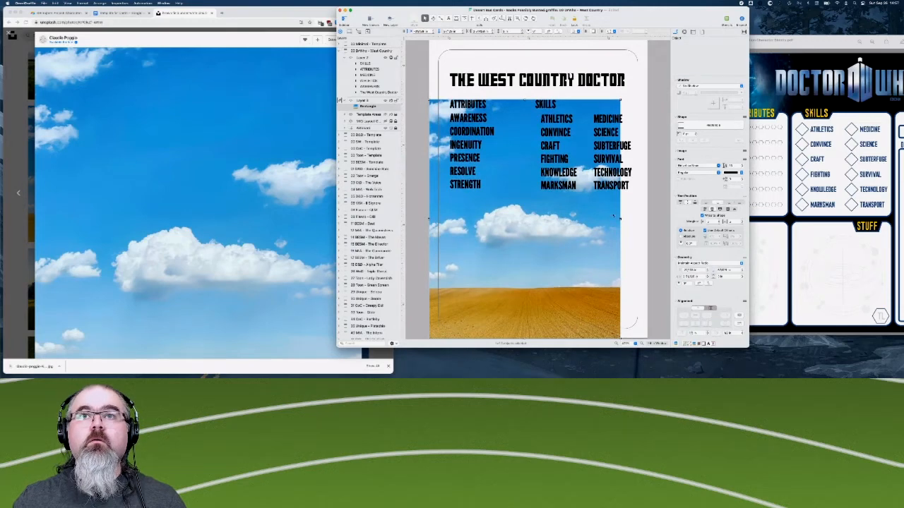
- Enlarge the field photo proportionally to the card's full width and align it with the card's centre and lower edge
{"action": "left_click_drag", "start_coordinate": [620, 100], "coordinate": [651, 66]}
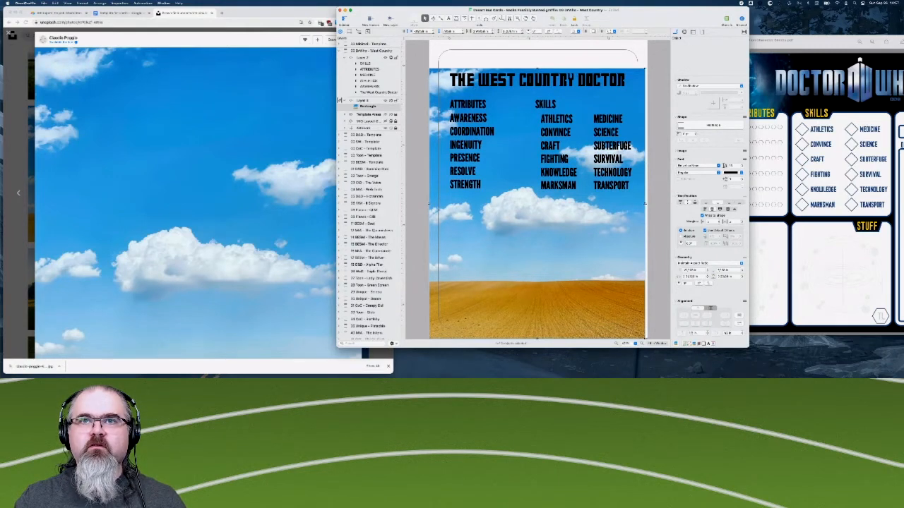
{"action": "left_click_drag", "start_coordinate": [645, 203], "coordinate": [651, 203]}
{"action": "left_click_drag", "start_coordinate": [544, 262], "coordinate": [545, 255]}
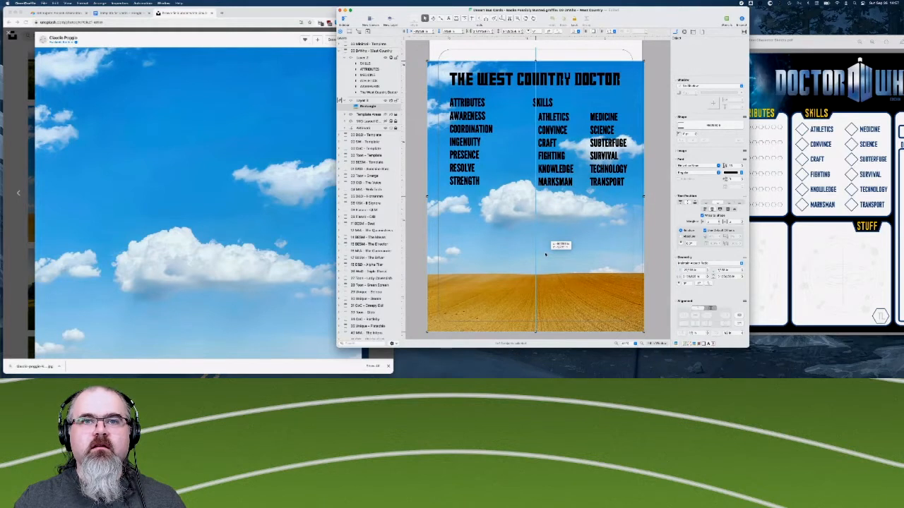
{"action": "left_click_drag", "start_coordinate": [545, 255], "coordinate": [545, 255]}
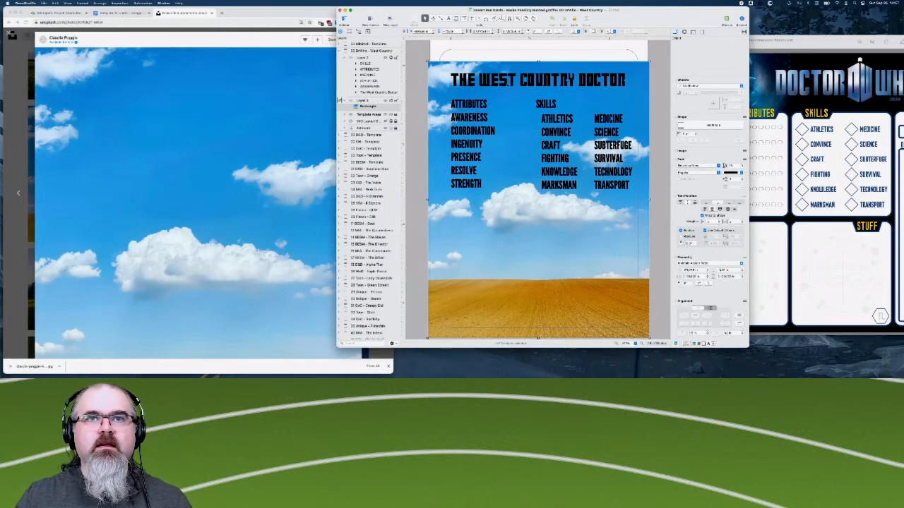
- Make the photo's layer the active one and hide the layer holding the card's text
{"action": "right_click", "coordinate": [368, 106]}
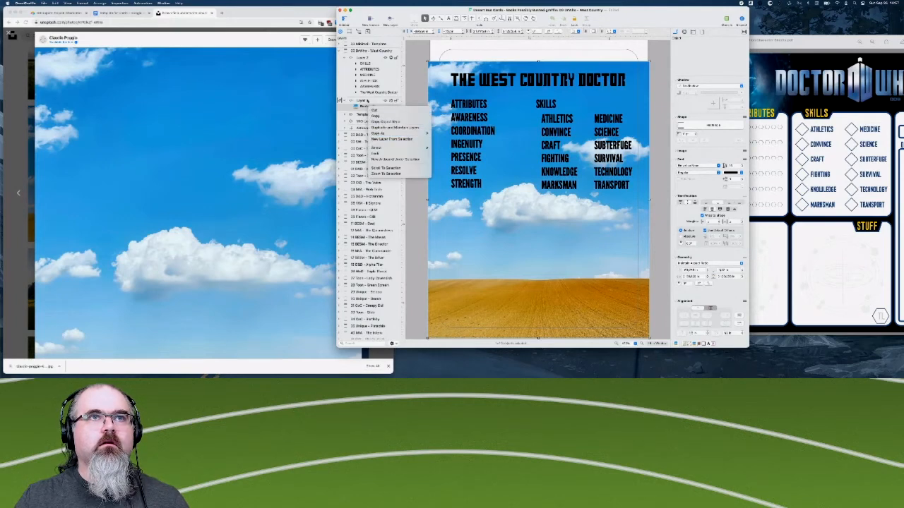
{"action": "left_click", "coordinate": [367, 101]}
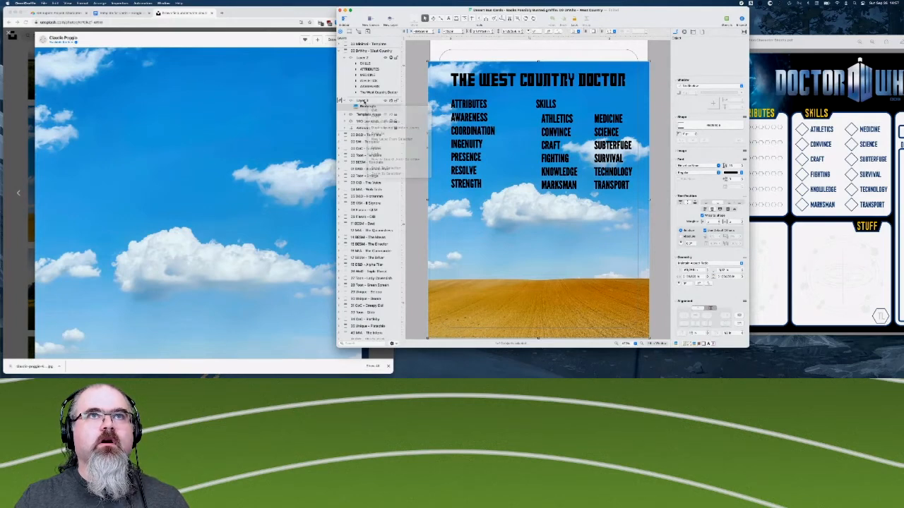
{"action": "left_click", "coordinate": [340, 100]}
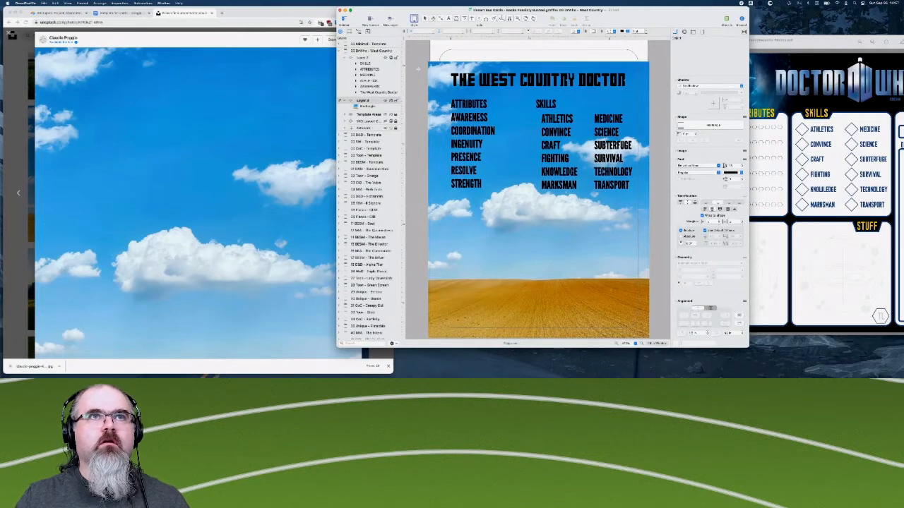
{"action": "left_click", "coordinate": [392, 58]}
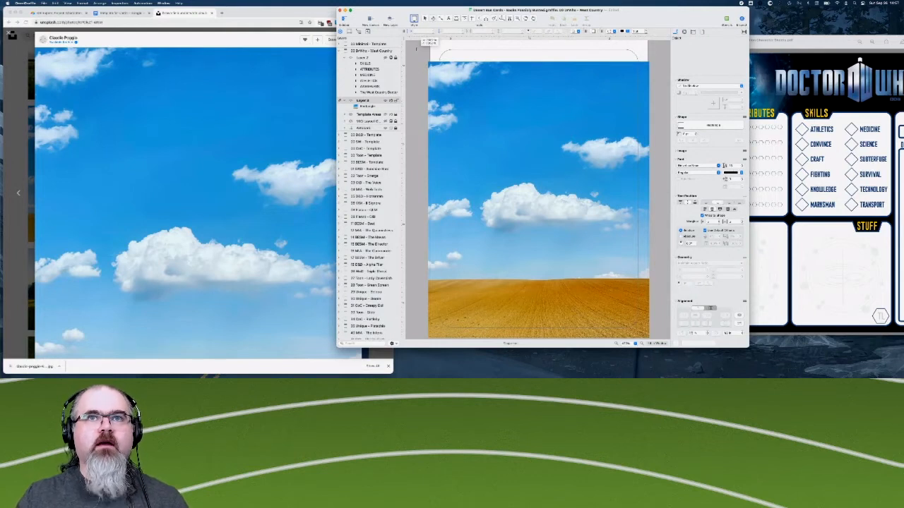
- Draw a rectangle over the photo's sky, wider than the card, and give it a linear gradient fill
{"action": "left_click_drag", "start_coordinate": [417, 49], "coordinate": [656, 269]}
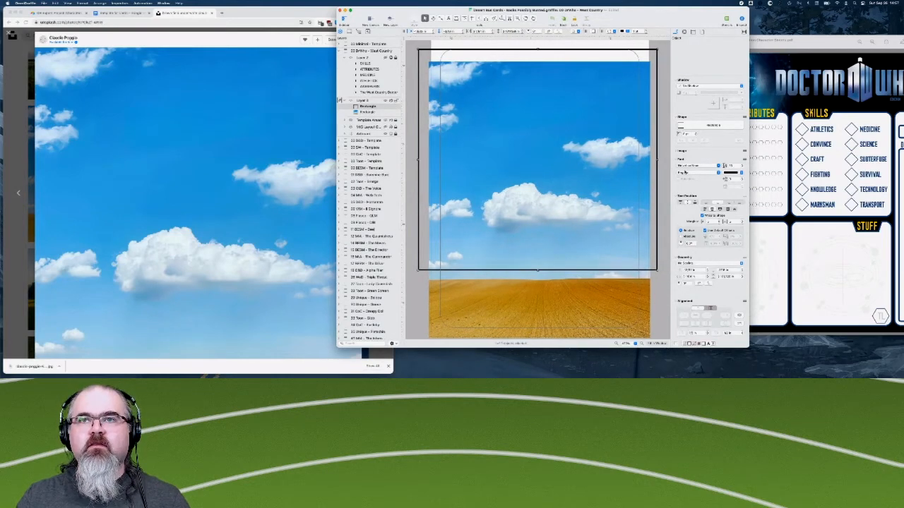
{"action": "left_click", "coordinate": [681, 125]}
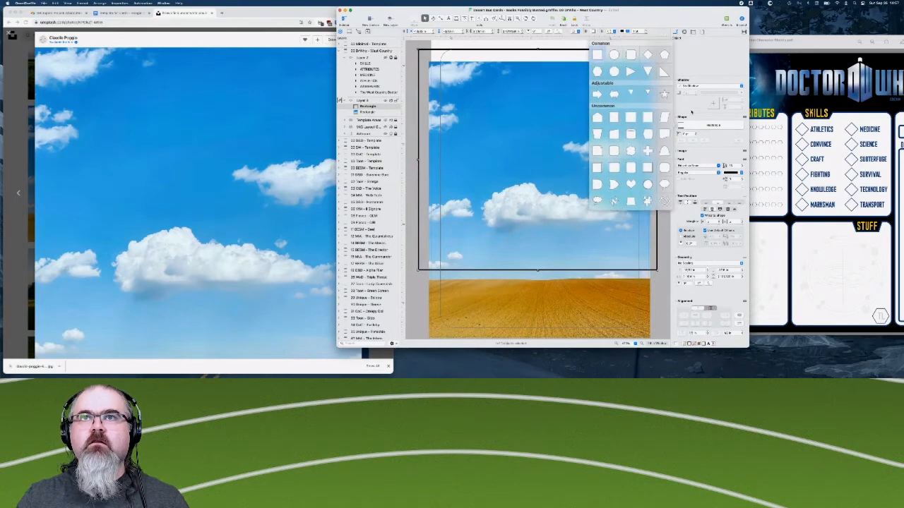
{"action": "left_click", "coordinate": [681, 126]}
{"action": "scroll", "coordinate": [688, 91], "scroll_direction": "up", "scroll_amount": 3}
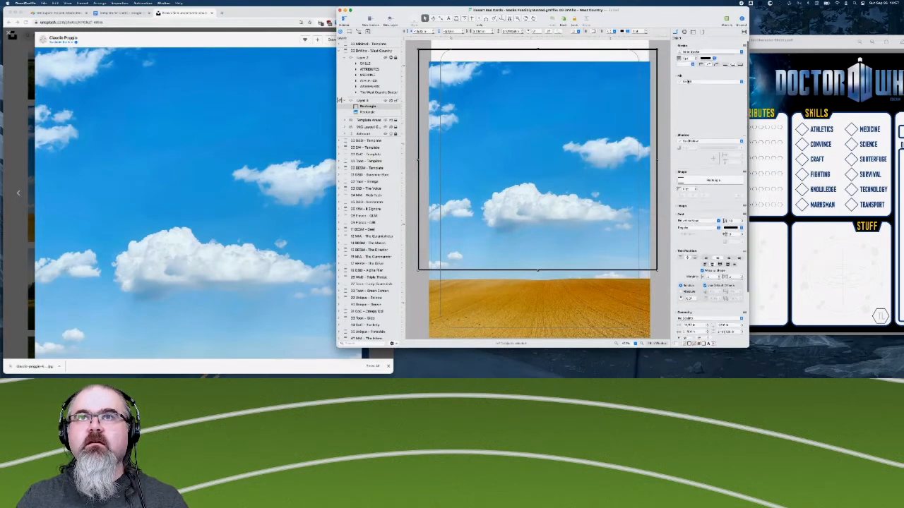
{"action": "left_click", "coordinate": [691, 83]}
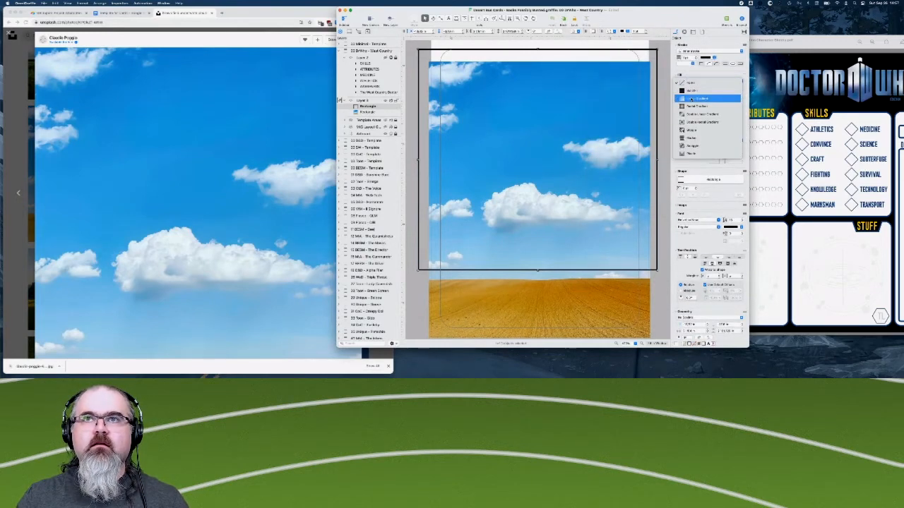
{"action": "left_click", "coordinate": [692, 99]}
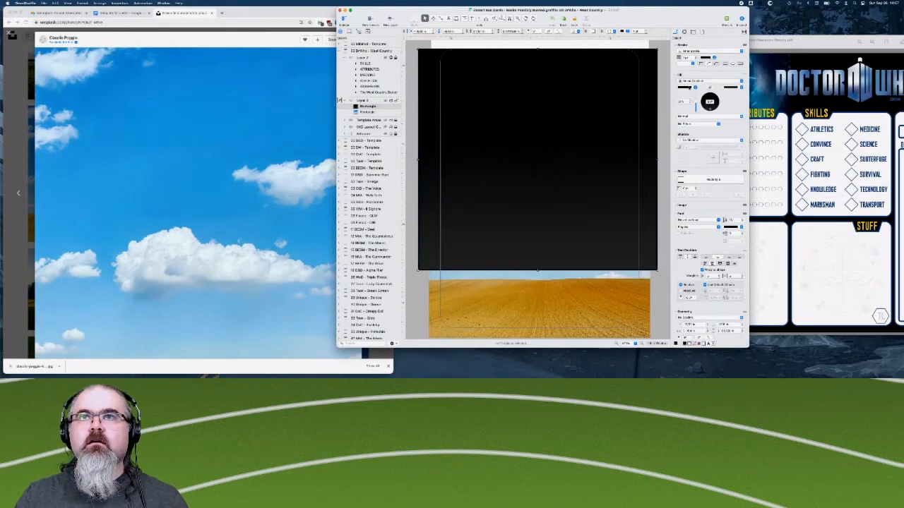
- Make the gradient's second colour fully transparent so the black fades out, and remove the rectangle's stroke
{"action": "left_click", "coordinate": [689, 87]}
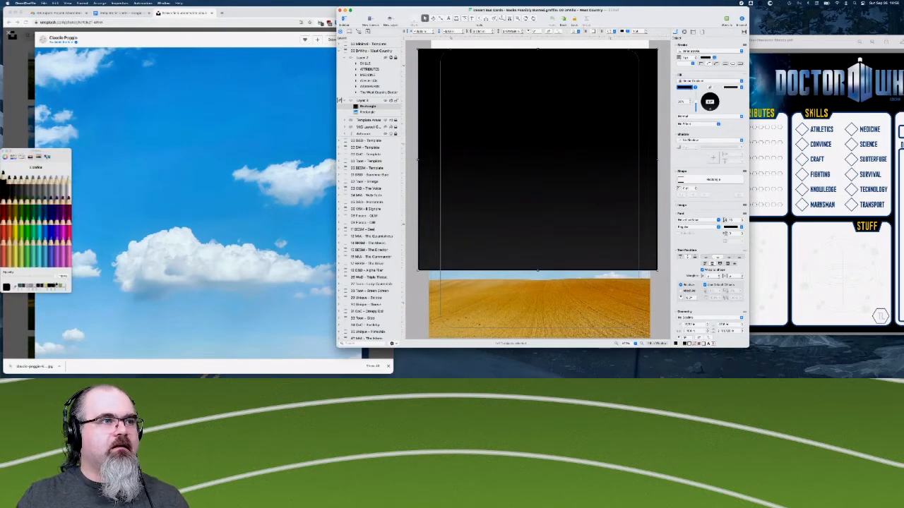
{"action": "left_click", "coordinate": [730, 87]}
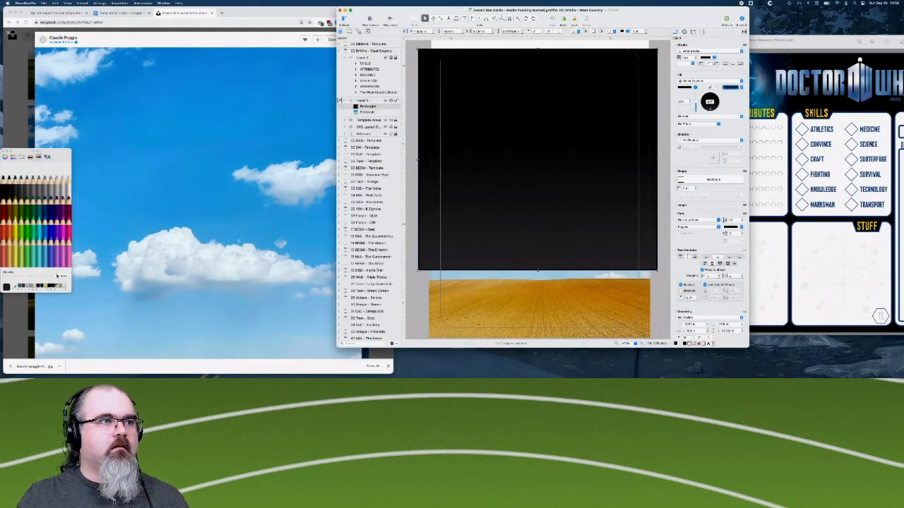
{"action": "left_click_drag", "start_coordinate": [56, 277], "coordinate": [3, 277]}
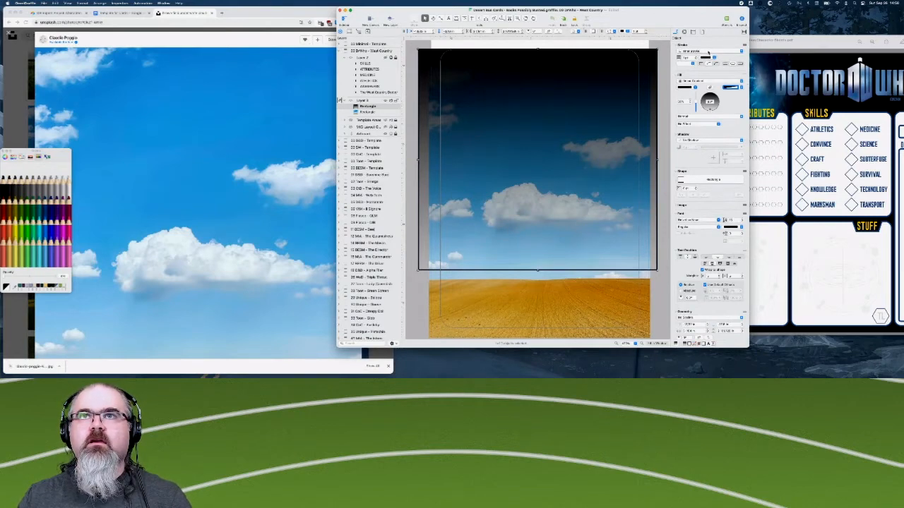
{"action": "left_click", "coordinate": [709, 52]}
{"action": "left_click", "coordinate": [705, 14]}
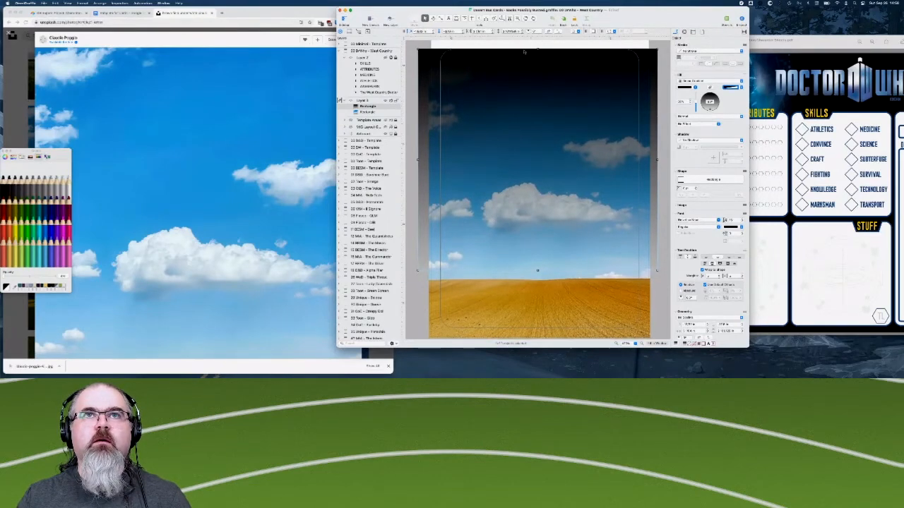
- Shorten the gradient rectangle from above to about half its height and widen it well past both sides of the card
{"action": "left_click_drag", "start_coordinate": [537, 48], "coordinate": [525, 170]}
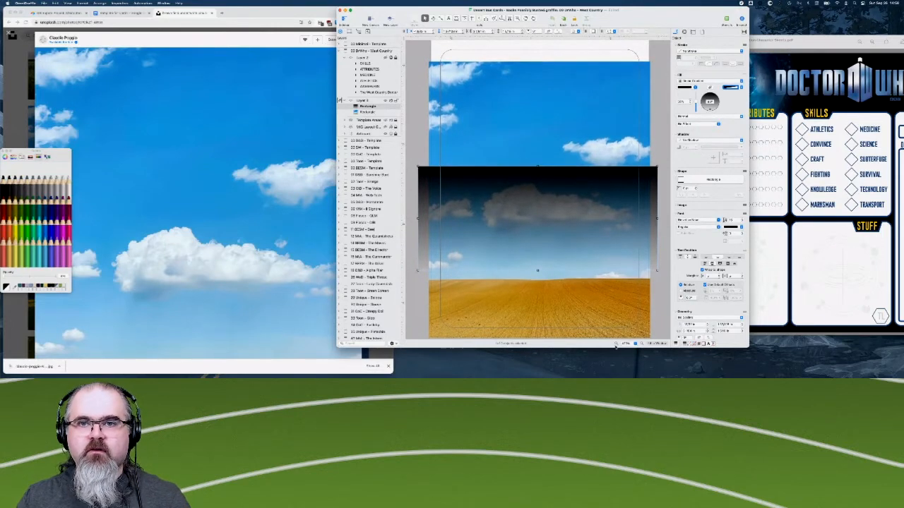
{"action": "left_click", "coordinate": [616, 343]}
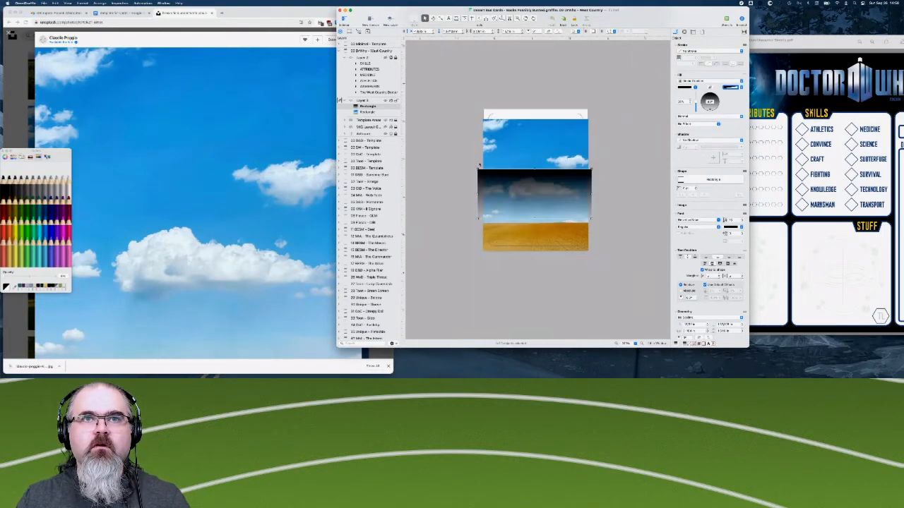
{"action": "left_click_drag", "start_coordinate": [479, 194], "coordinate": [422, 194]}
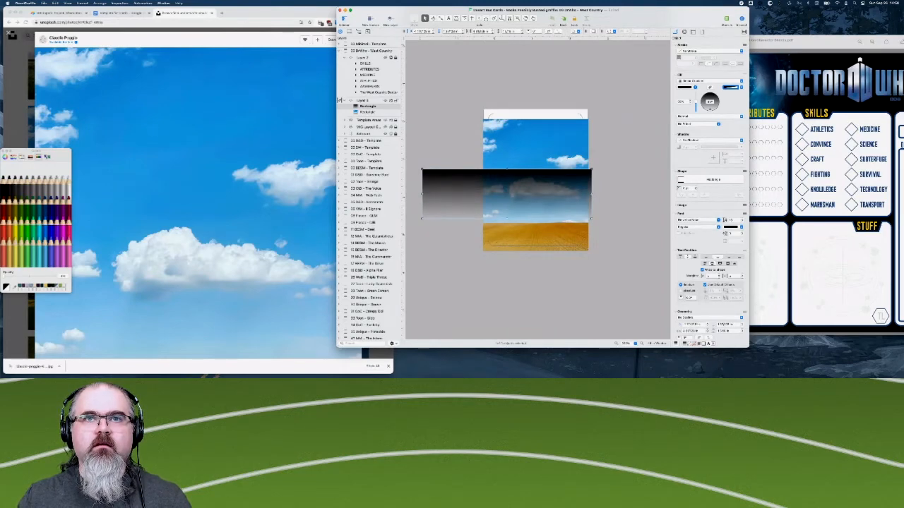
{"action": "left_click_drag", "start_coordinate": [592, 192], "coordinate": [658, 192]}
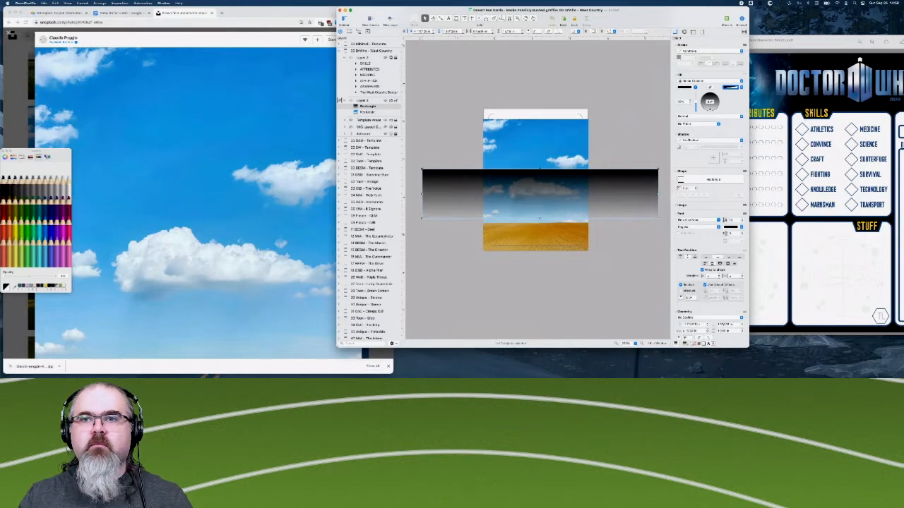
- Rotate the gradient rectangle a few degrees counter-clockwise so its right end sits higher than its left
{"action": "scroll", "coordinate": [703, 296], "scroll_direction": "down", "scroll_amount": 5}
{"action": "left_click", "coordinate": [688, 283]}
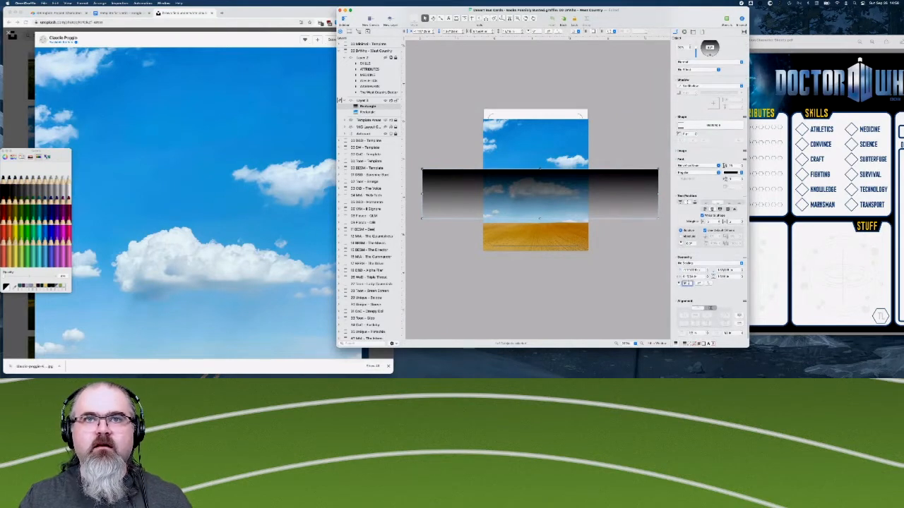
{"action": "key", "text": "Down"}
{"action": "key", "text": "Down"}
{"action": "key", "text": "Down"}
{"action": "key", "text": "Down"}
{"action": "key", "text": "Down"}
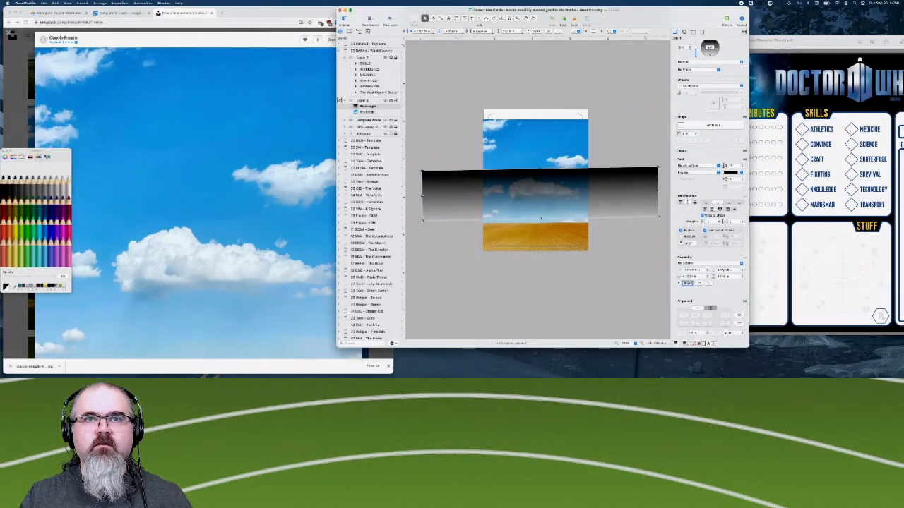
{"action": "key", "text": "Down"}
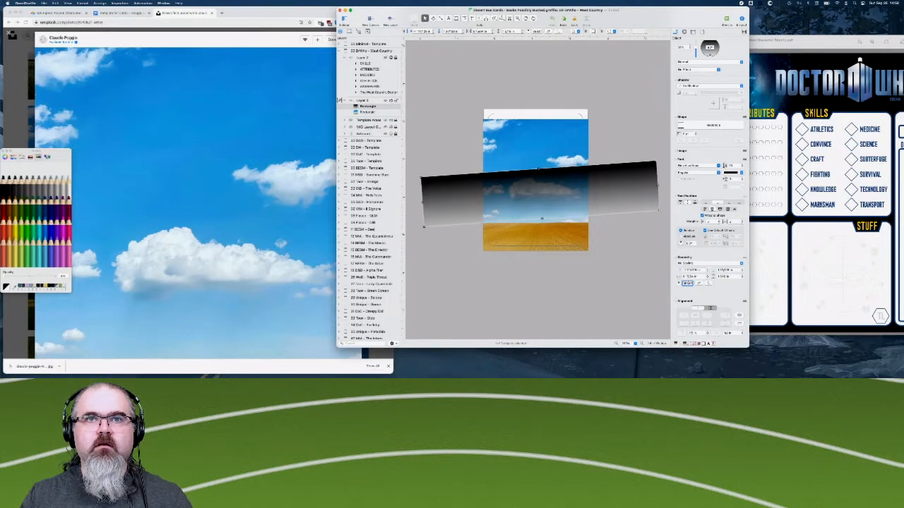
{"action": "key", "text": "Down"}
{"action": "key", "text": "Up"}
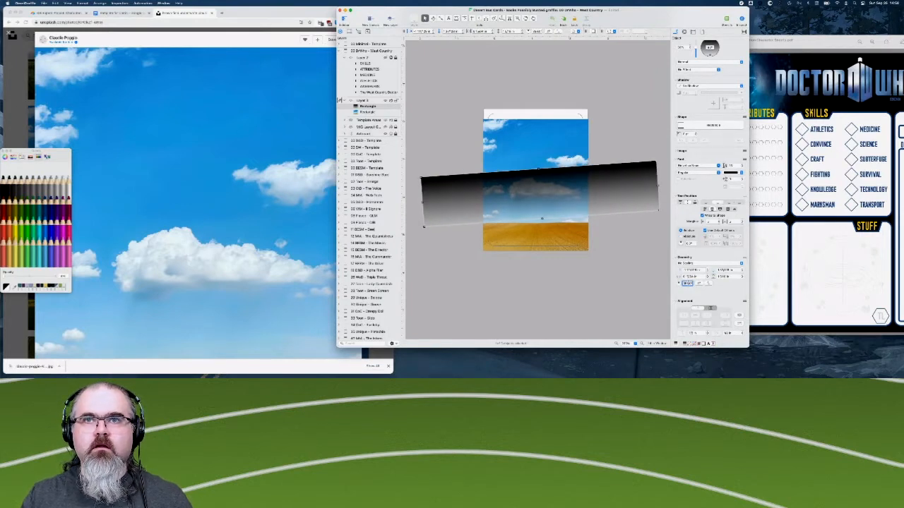
{"action": "key", "text": "Down"}
{"action": "key", "text": "Down"}
{"action": "key", "text": "Down"}
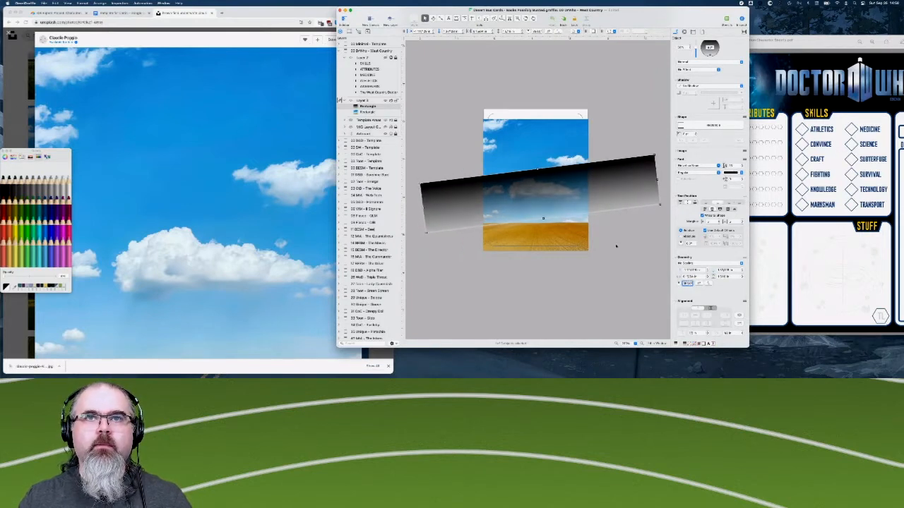
{"action": "key", "text": "Down"}
{"action": "key", "text": "Down"}
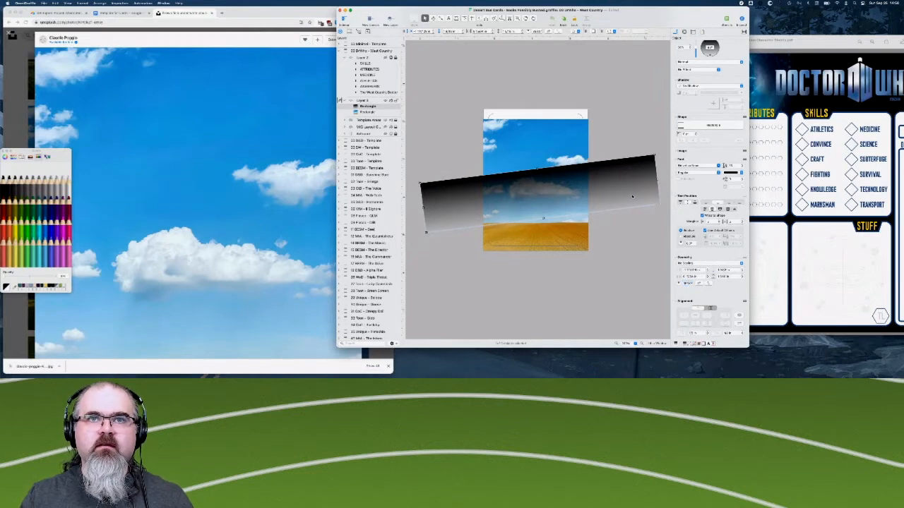
- Nudge the tilted gradient rectangle slightly upward over the photo
{"action": "key", "text": "Down"}
{"action": "key", "text": "Down"}
{"action": "key", "text": "Down"}
{"action": "key", "text": "Down"}
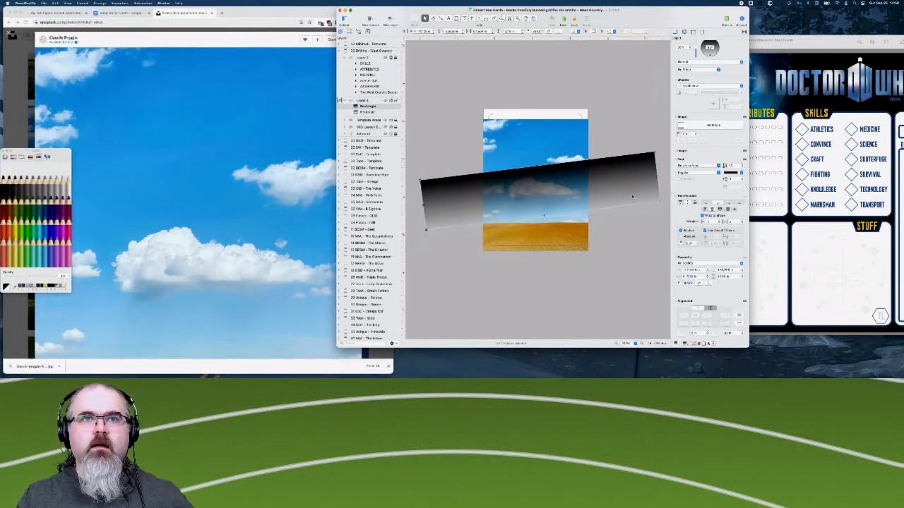
{"action": "key", "text": "Up"}
{"action": "key", "text": "Up"}
{"action": "key", "text": "Down"}
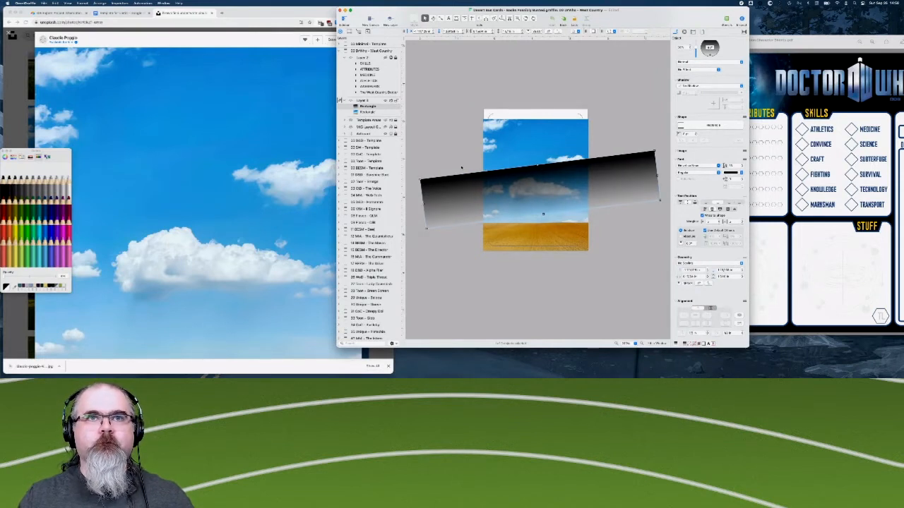
- Draw a rectangle over the upper part of the card in the background layer and give it a solid black fill
{"action": "left_click", "coordinate": [371, 103]}
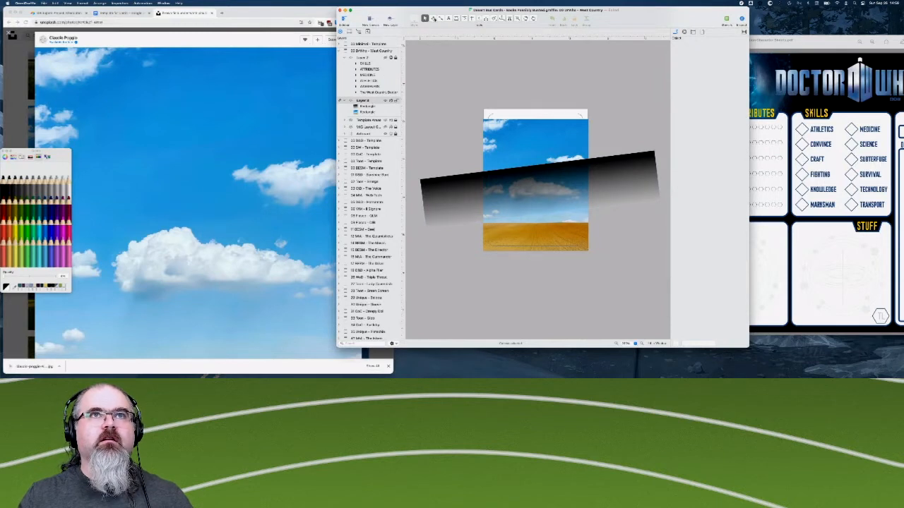
{"action": "left_click", "coordinate": [435, 19]}
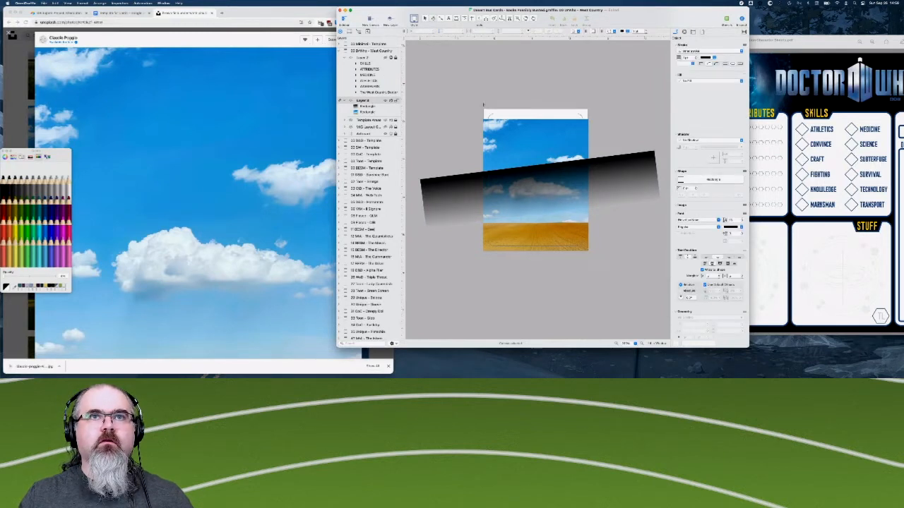
{"action": "left_click_drag", "start_coordinate": [481, 106], "coordinate": [591, 172]}
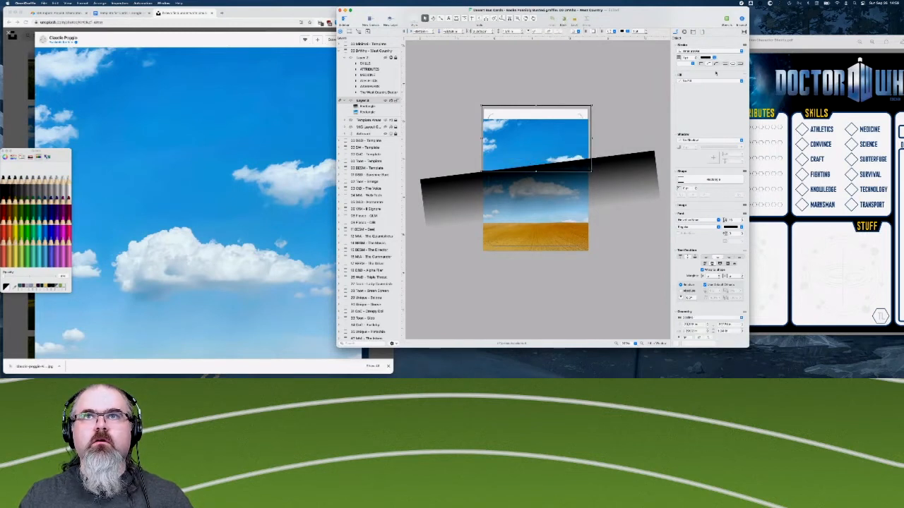
{"action": "left_click", "coordinate": [707, 81]}
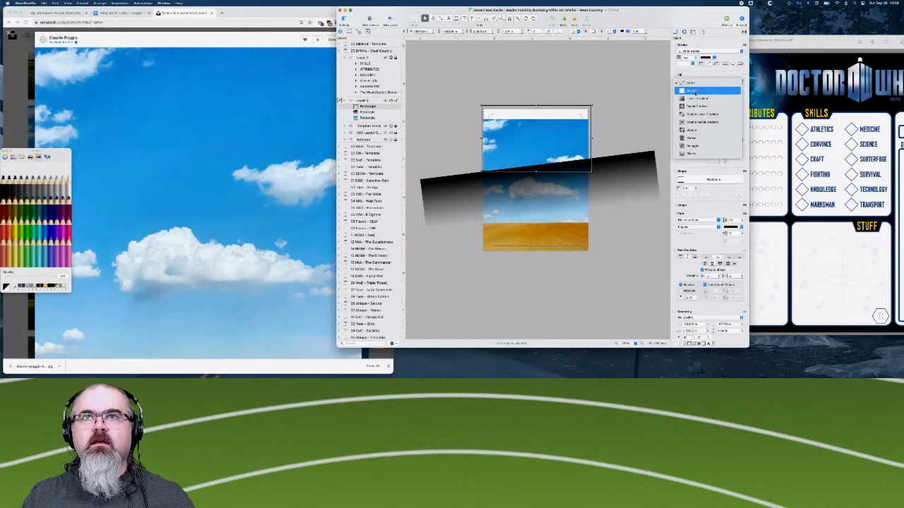
{"action": "left_click", "coordinate": [696, 92]}
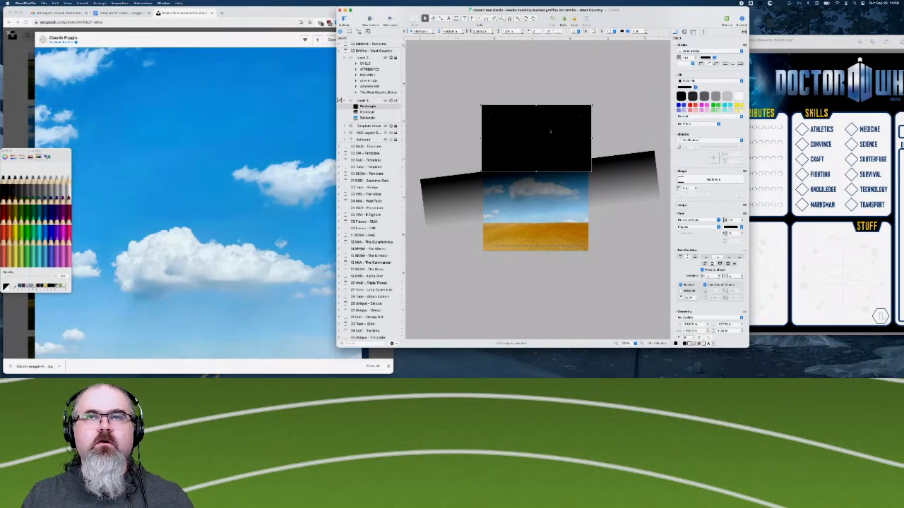
- Rotate the black rectangle a few degrees counter-clockwise until its tilt roughly matches the gradient rectangle
{"action": "scroll", "coordinate": [710, 233], "scroll_direction": "down", "scroll_amount": 5}
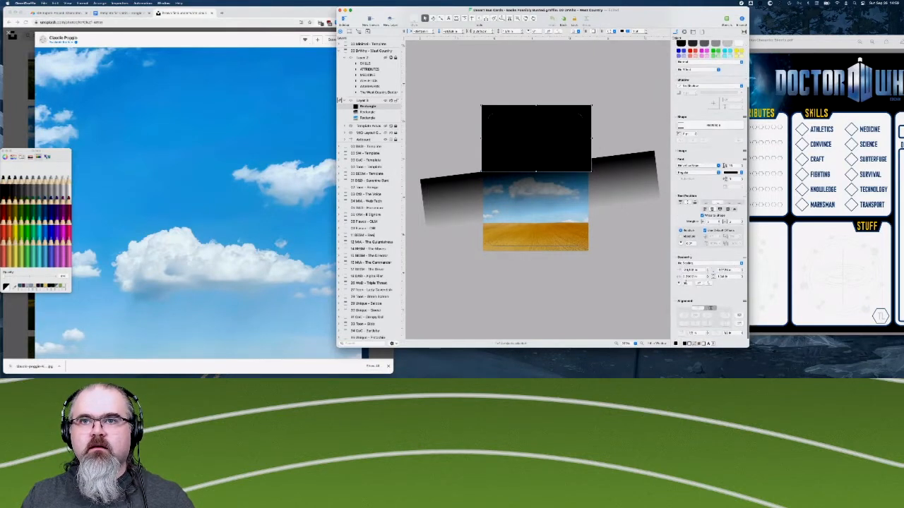
{"action": "left_click_drag", "start_coordinate": [680, 283], "coordinate": [695, 297]}
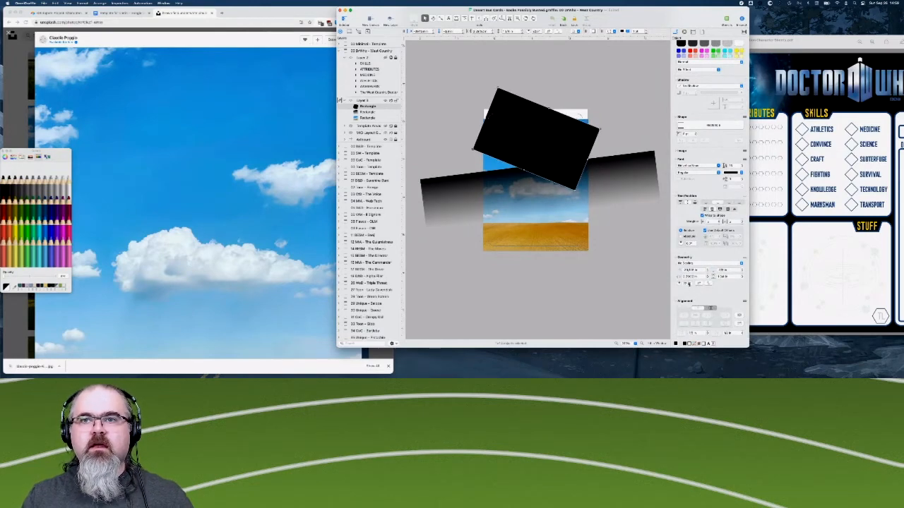
{"action": "double_click", "coordinate": [689, 283]}
{"action": "key", "text": "Down"}
{"action": "key", "text": "Down"}
{"action": "key", "text": "Down"}
{"action": "key", "text": "Down"}
{"action": "key", "text": "Down"}
{"action": "key", "text": "Down"}
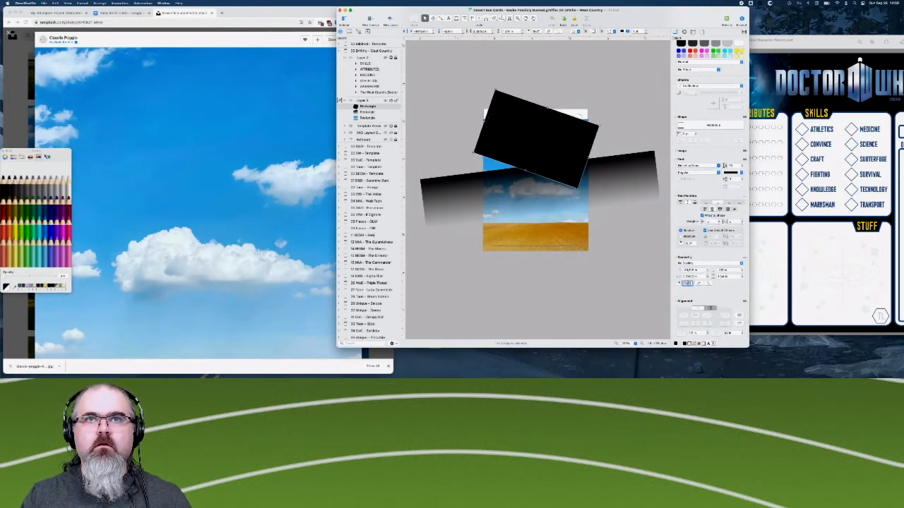
{"action": "key", "text": "Down"}
{"action": "key", "text": "Down"}
{"action": "key", "text": "Down"}
{"action": "key", "text": "Down"}
{"action": "key", "text": "Down"}
{"action": "key", "text": "Down"}
{"action": "key", "text": "Down"}
{"action": "key", "text": "Down"}
{"action": "key", "text": "Down"}
{"action": "key", "text": "Down"}
{"action": "key", "text": "Down"}
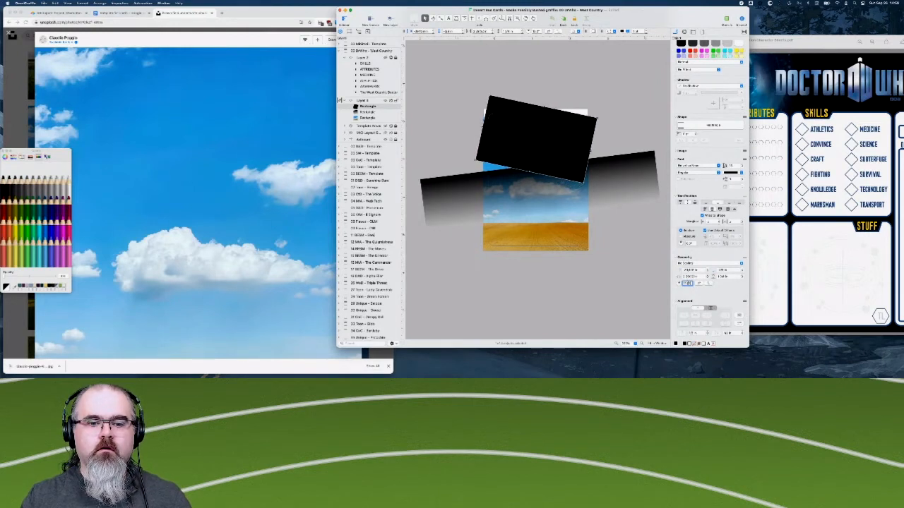
{"action": "key", "text": "Down"}
{"action": "key", "text": "Down"}
{"action": "key", "text": "Down"}
{"action": "key", "text": "Down"}
{"action": "key", "text": "Down"}
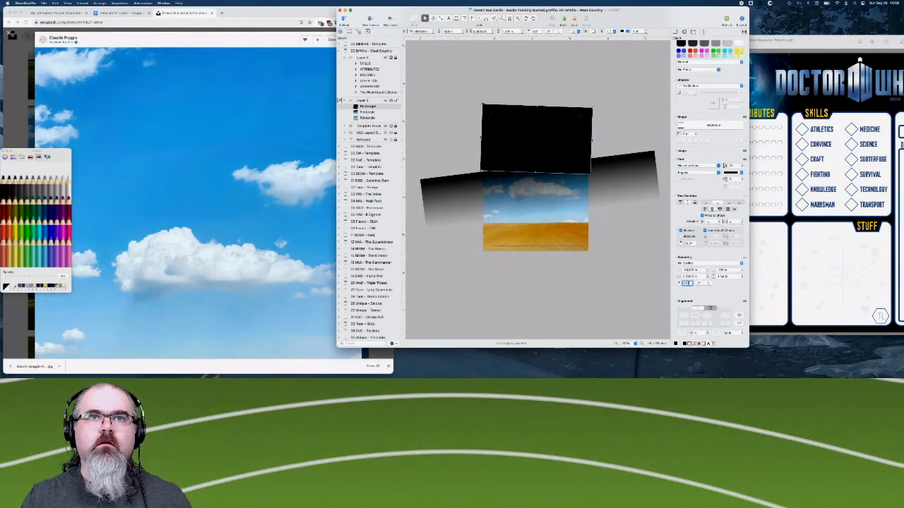
{"action": "key", "text": "Down"}
{"action": "key", "text": "Down"}
{"action": "key", "text": "Down"}
{"action": "key", "text": "Down"}
{"action": "key", "text": "Down"}
{"action": "key", "text": "Down"}
{"action": "key", "text": "Down"}
{"action": "key", "text": "Down"}
{"action": "key", "text": "Down"}
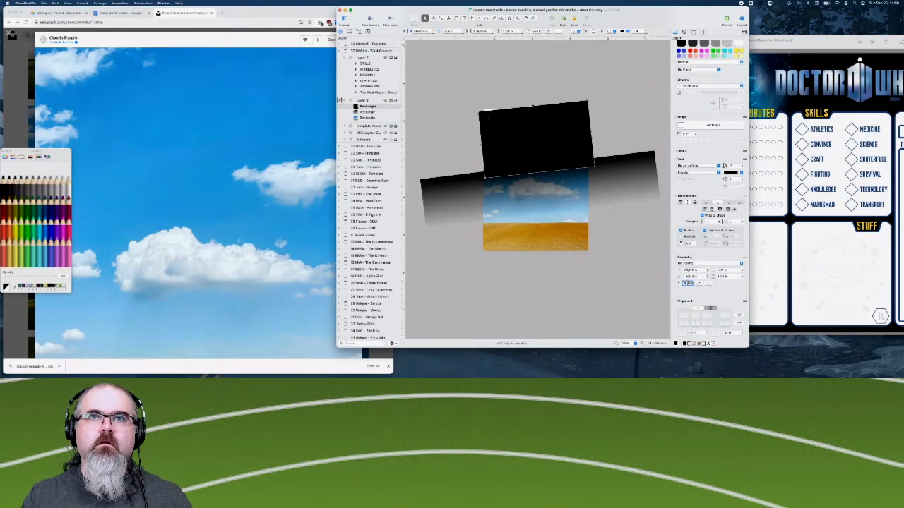
{"action": "key", "text": "Down"}
{"action": "key", "text": "Down"}
{"action": "key", "text": "Down"}
{"action": "key", "text": "Down"}
{"action": "key", "text": "Down"}
{"action": "key", "text": "Down"}
{"action": "key", "text": "Down"}
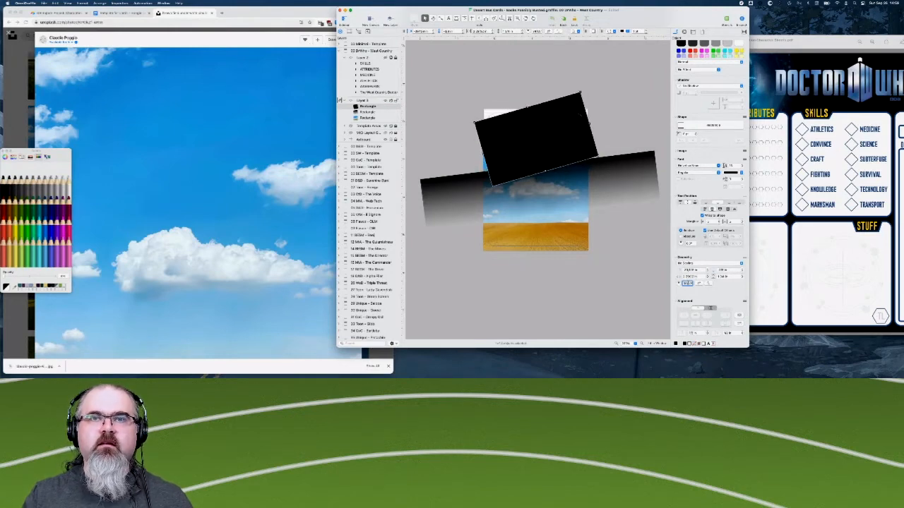
{"action": "key", "text": "Up"}
{"action": "key", "text": "Up"}
{"action": "key", "text": "Up"}
{"action": "key", "text": "Up"}
{"action": "key", "text": "Up"}
{"action": "key", "text": "Up"}
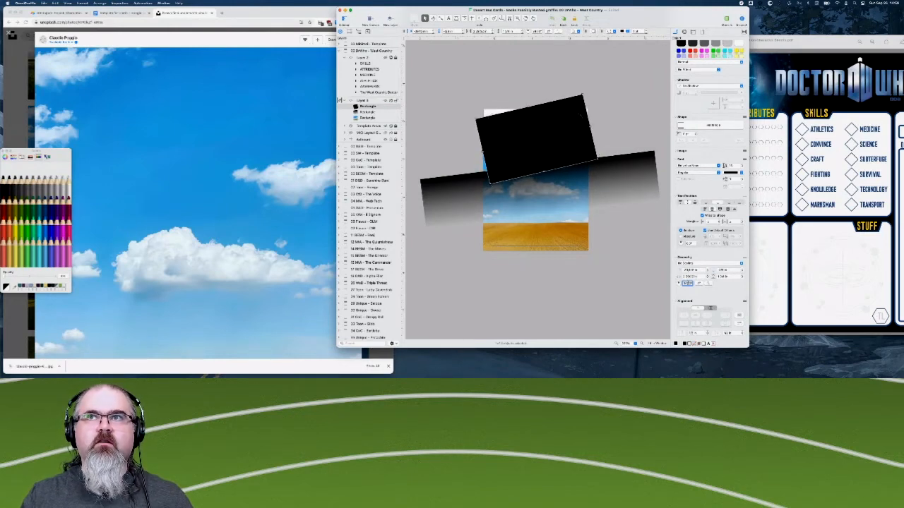
{"action": "key", "text": "Up"}
{"action": "key", "text": "Up"}
{"action": "key", "text": "Up"}
{"action": "key", "text": "Up"}
{"action": "key", "text": "Up"}
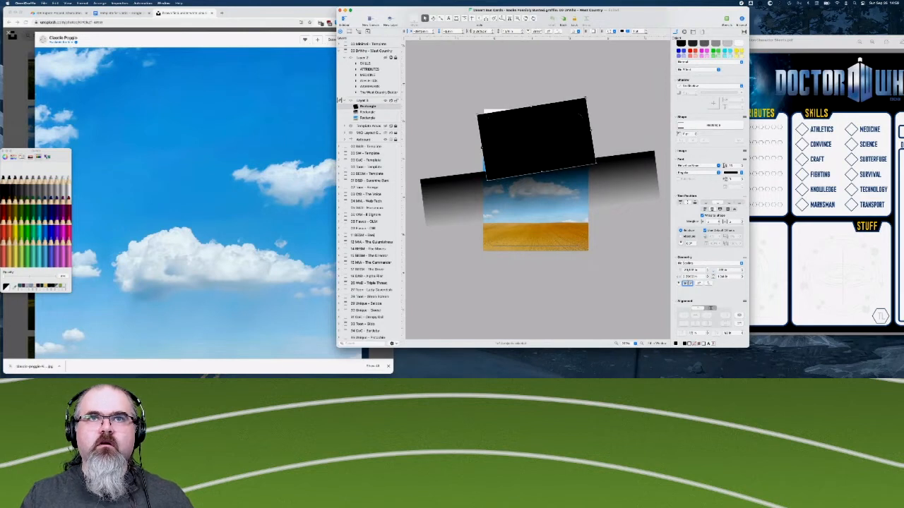
{"action": "key", "text": "Up"}
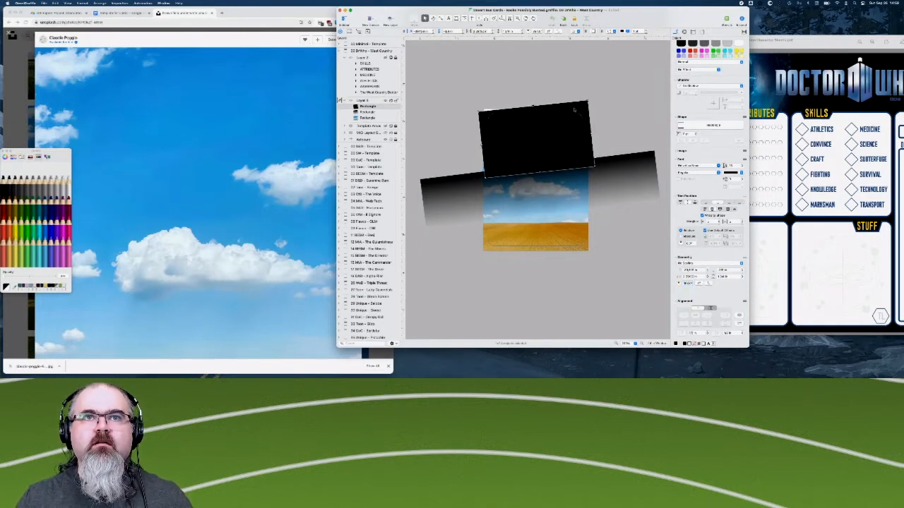
- Move the black rectangle up so its lower edge meets the gradient's upper edge, and nudge it slightly left
{"action": "left_click_drag", "start_coordinate": [574, 108], "coordinate": [590, 127]}
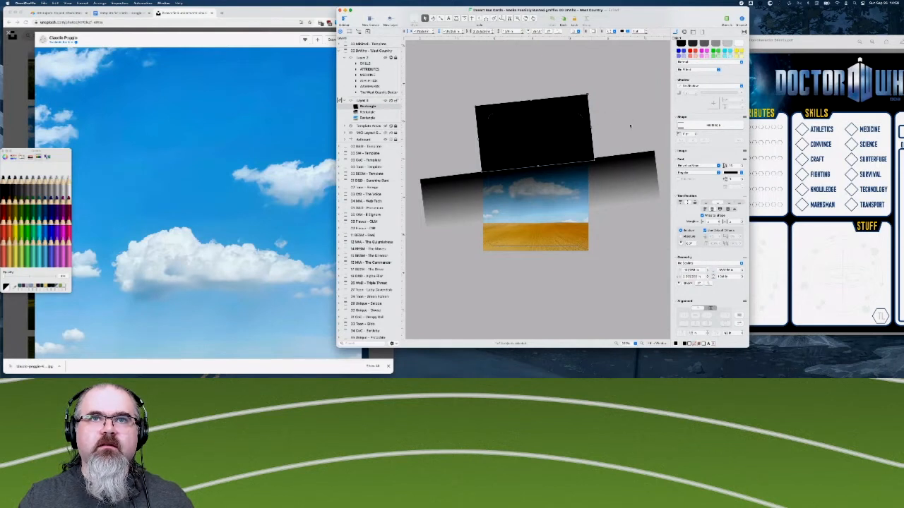
{"action": "left_click", "coordinate": [630, 126]}
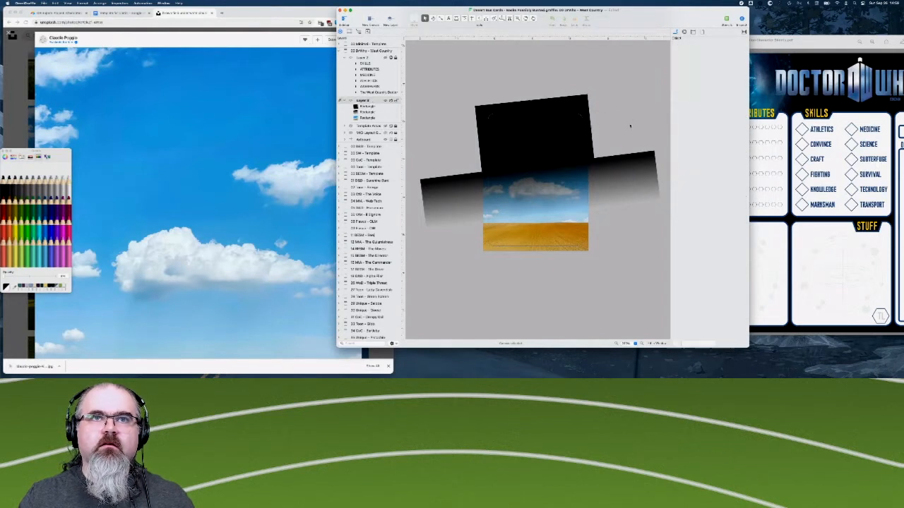
{"action": "left_click", "coordinate": [576, 104]}
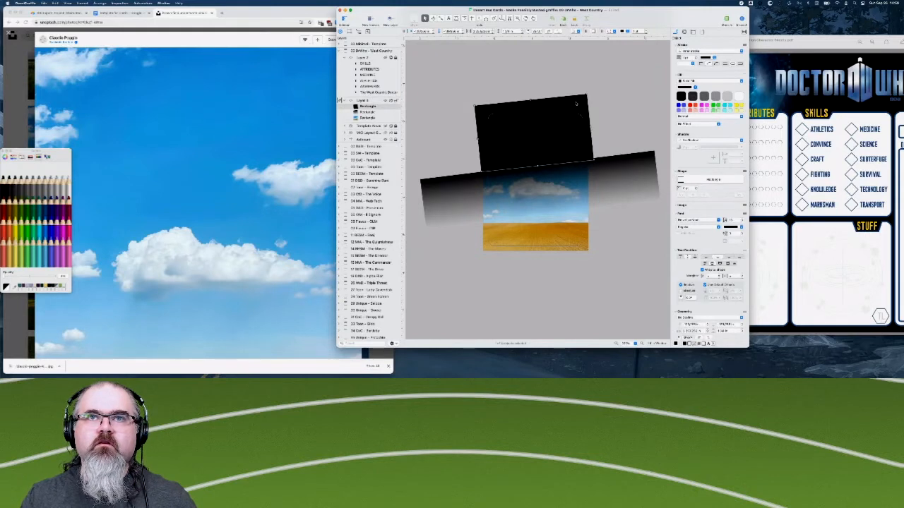
{"action": "key", "text": "Left"}
{"action": "key", "text": "Left"}
{"action": "key", "text": "Up"}
{"action": "key", "text": "Left"}
{"action": "key", "text": "Left"}
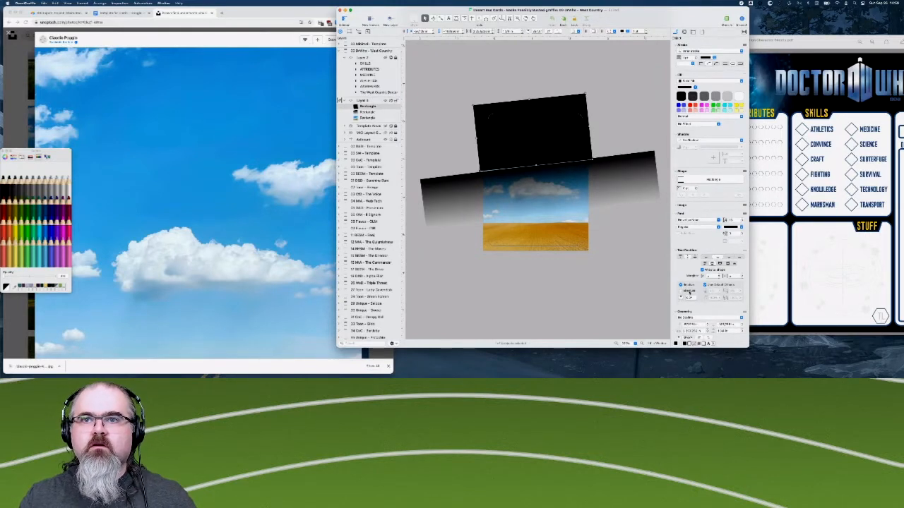
- Compare the black rectangle's rotation with the gradient's, and widen the black rectangle well past the card's right edge
{"action": "scroll", "coordinate": [683, 286], "scroll_direction": "down", "scroll_amount": 5}
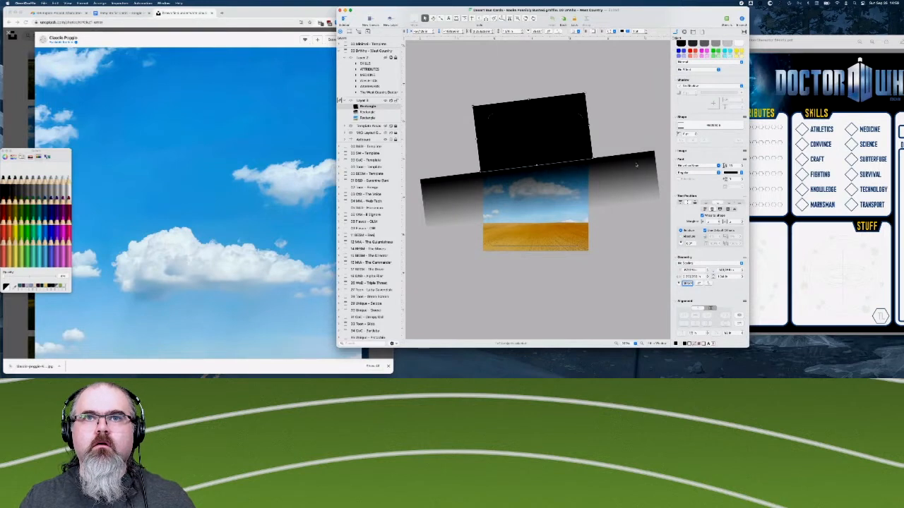
{"action": "left_click", "coordinate": [446, 204]}
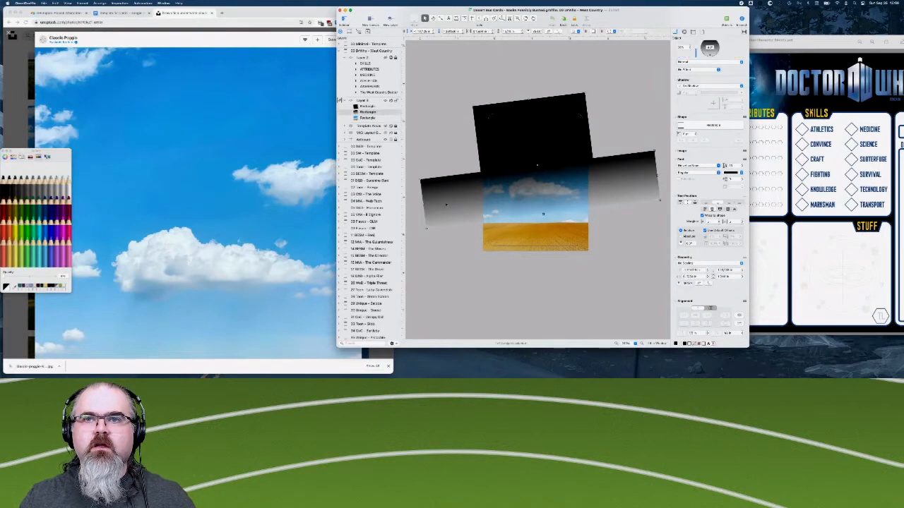
{"action": "left_click", "coordinate": [480, 129]}
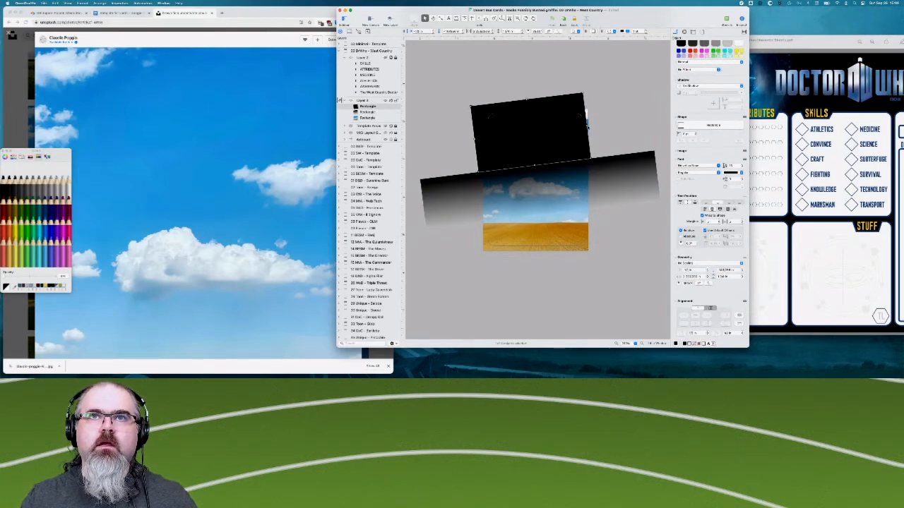
{"action": "left_click_drag", "start_coordinate": [586, 122], "coordinate": [605, 122]}
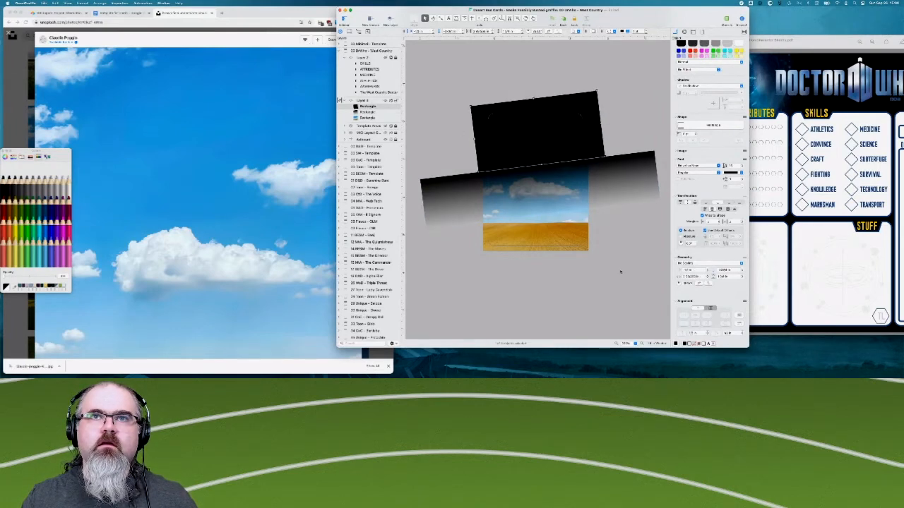
{"action": "left_click", "coordinate": [622, 274]}
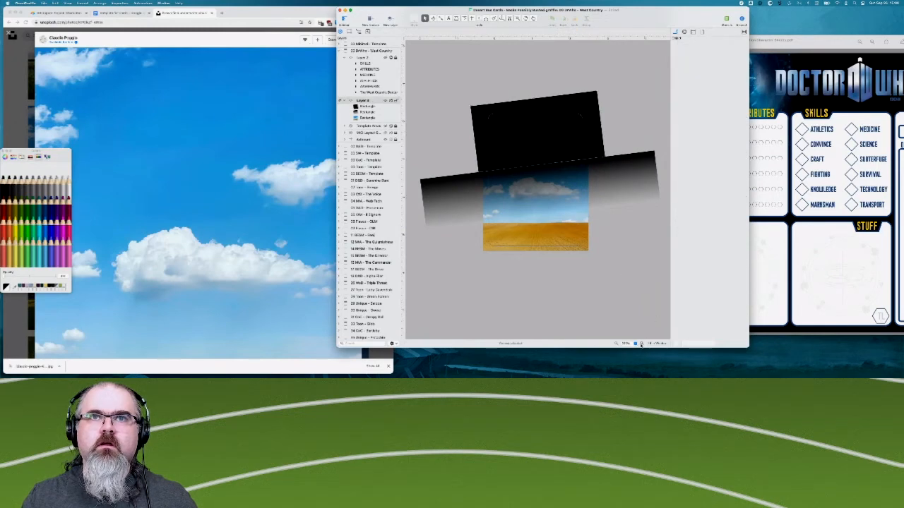
- Nudge the black rectangle slightly left to close the thin seam between it and the gradient
{"action": "left_click", "coordinate": [641, 344]}
{"action": "scroll", "coordinate": [435, 122], "scroll_direction": "up", "scroll_amount": 4}
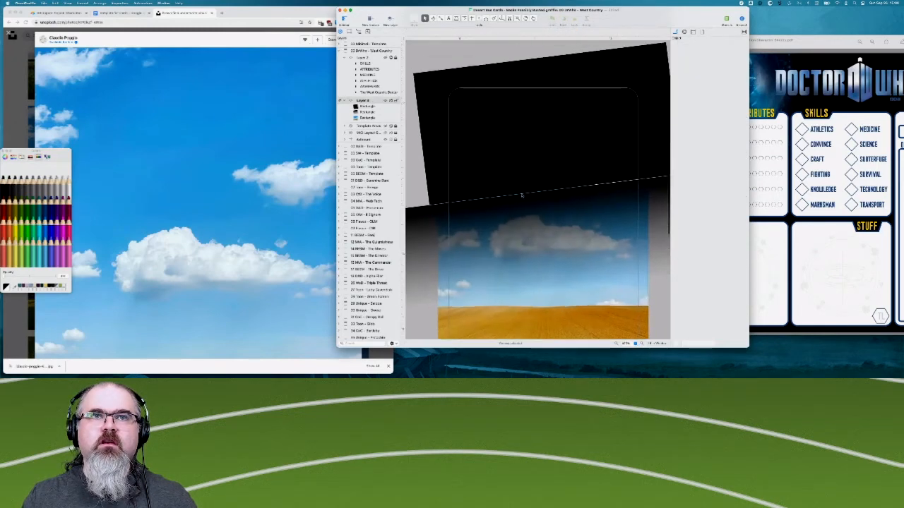
{"action": "left_click", "coordinate": [435, 123]}
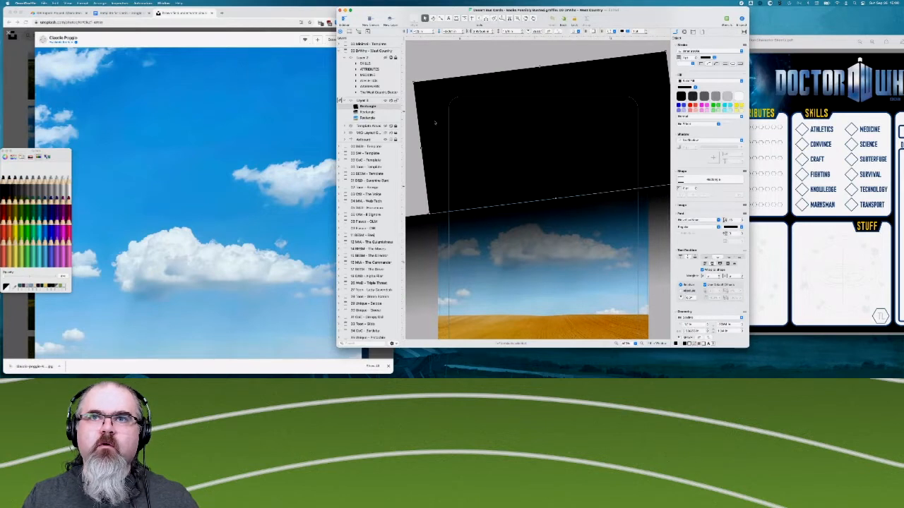
{"action": "key", "text": "Left"}
{"action": "key", "text": "Left"}
{"action": "key", "text": "Left"}
{"action": "key", "text": "Left"}
{"action": "key", "text": "Left"}
{"action": "key", "text": "Left"}
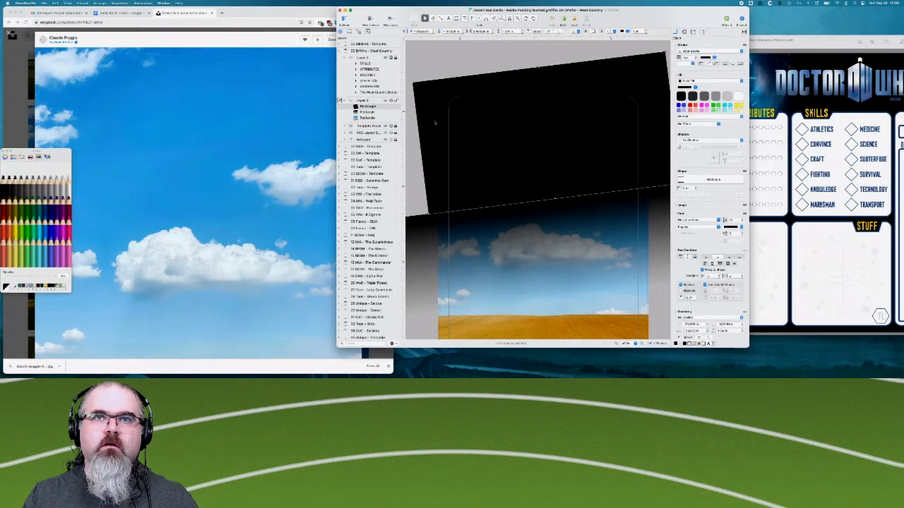
{"action": "left_click", "coordinate": [436, 73]}
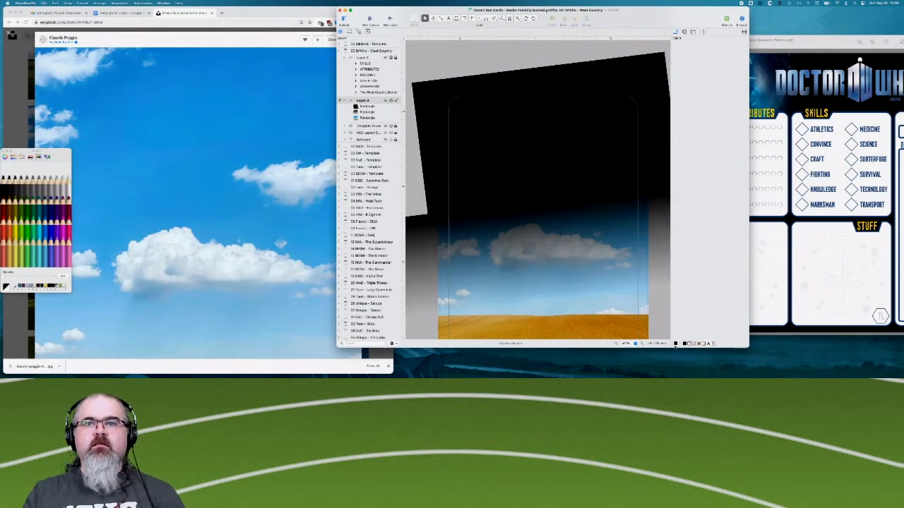
{"action": "left_click", "coordinate": [617, 344]}
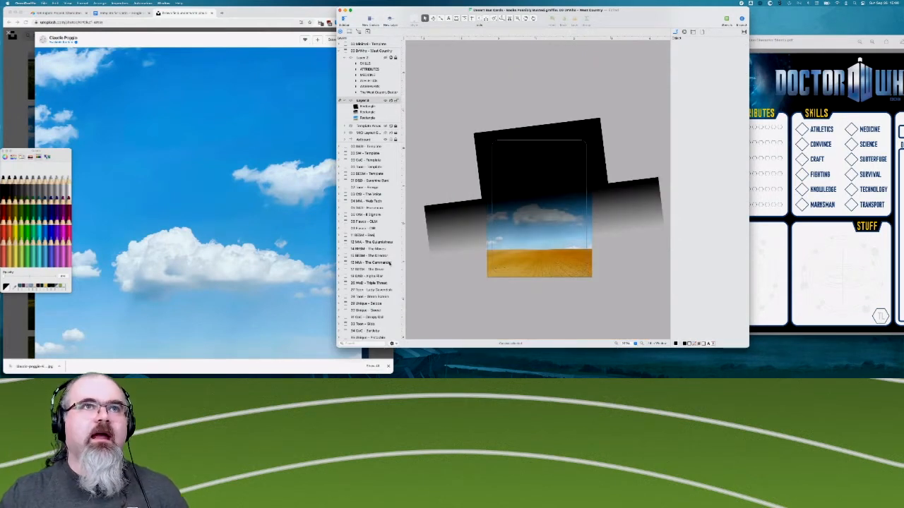
- Switch to Unsplash in the browser, close the open photo and search for "space"
{"action": "left_click", "coordinate": [233, 25]}
{"action": "left_click", "coordinate": [18, 95]}
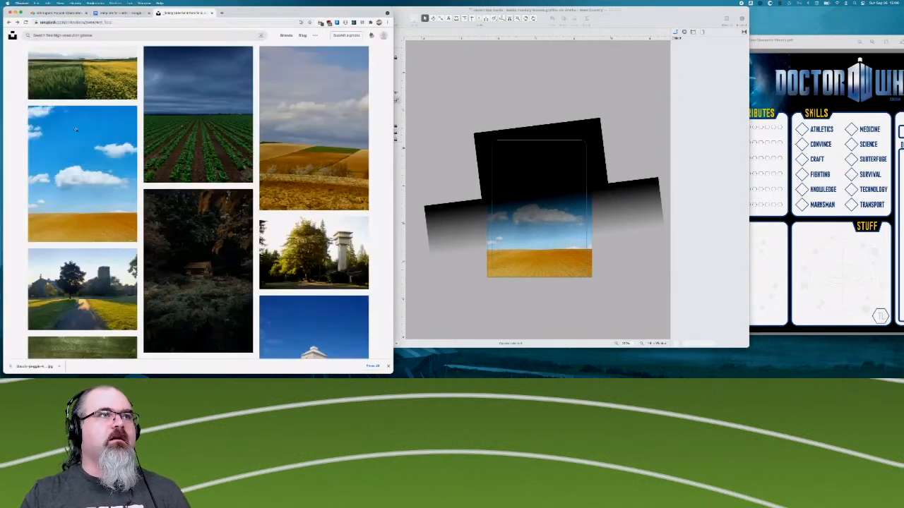
{"action": "scroll", "coordinate": [93, 121], "scroll_direction": "up", "scroll_amount": 3}
{"action": "left_click", "coordinate": [54, 34]}
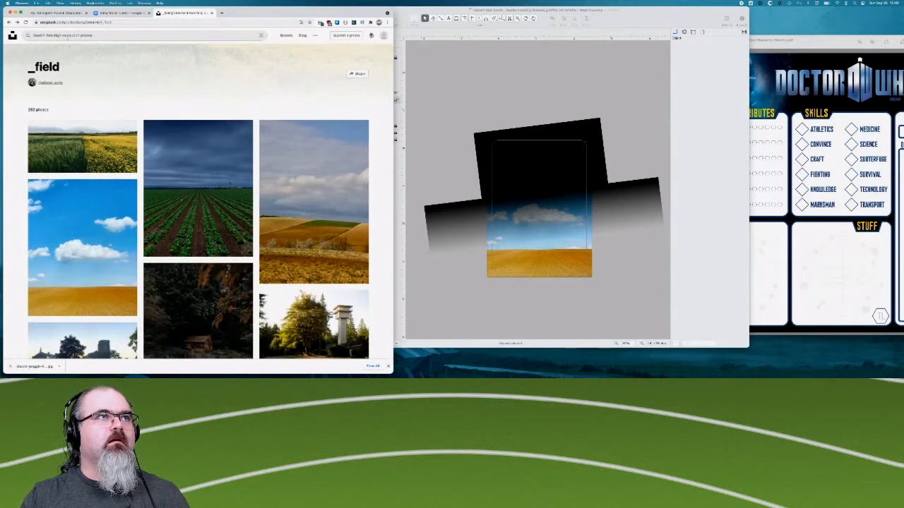
{"action": "type", "text": "sea"}
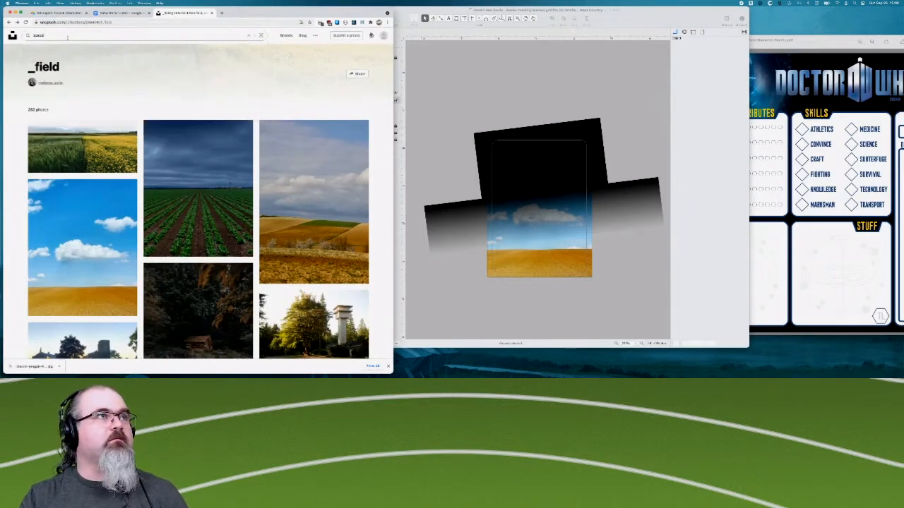
{"action": "key", "text": "Return"}
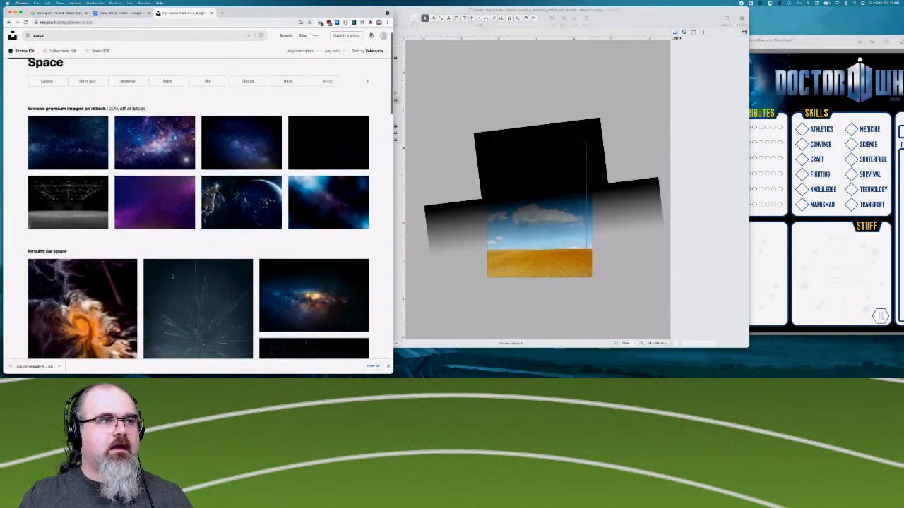
- Browse the space photo results, open the portrait photo of a pink nebula on black, and download it
{"action": "scroll", "coordinate": [277, 204], "scroll_direction": "down", "scroll_amount": 3}
{"action": "scroll", "coordinate": [277, 204], "scroll_direction": "down", "scroll_amount": 5}
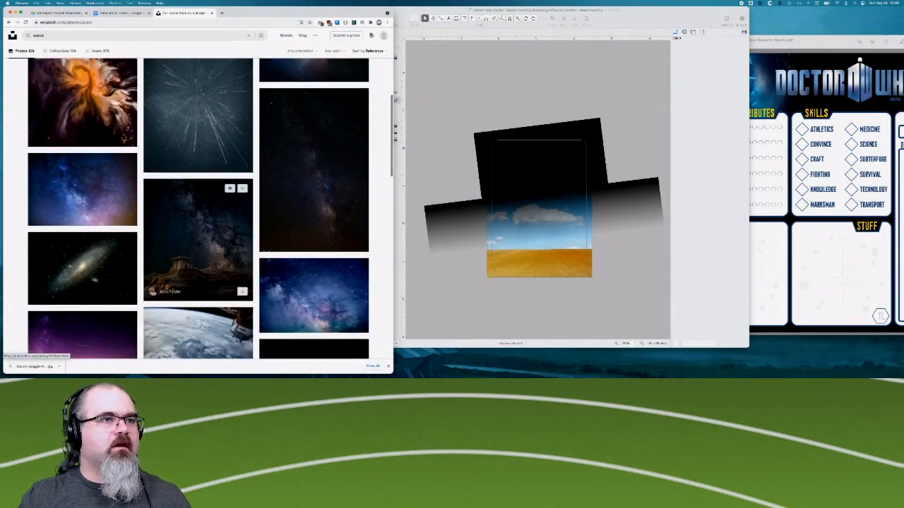
{"action": "scroll", "coordinate": [165, 255], "scroll_direction": "down", "scroll_amount": 5}
{"action": "scroll", "coordinate": [173, 290], "scroll_direction": "down", "scroll_amount": 4}
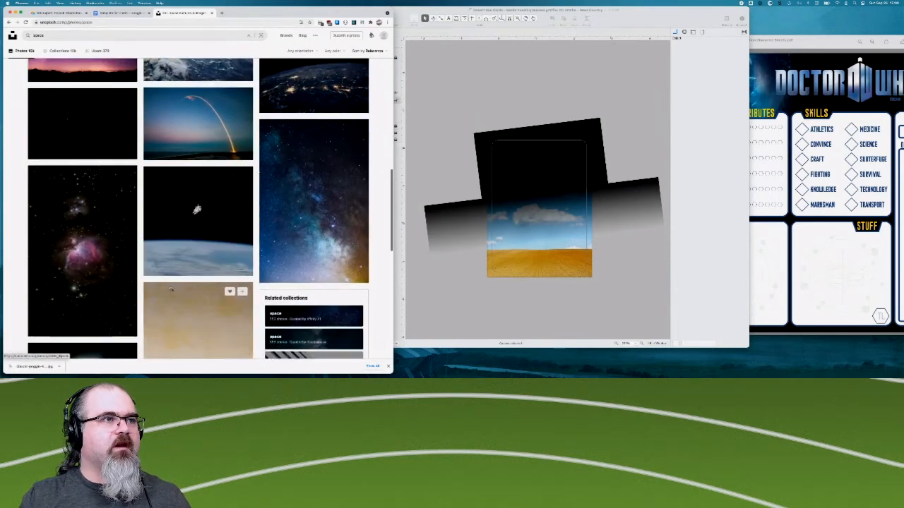
{"action": "left_click", "coordinate": [90, 233]}
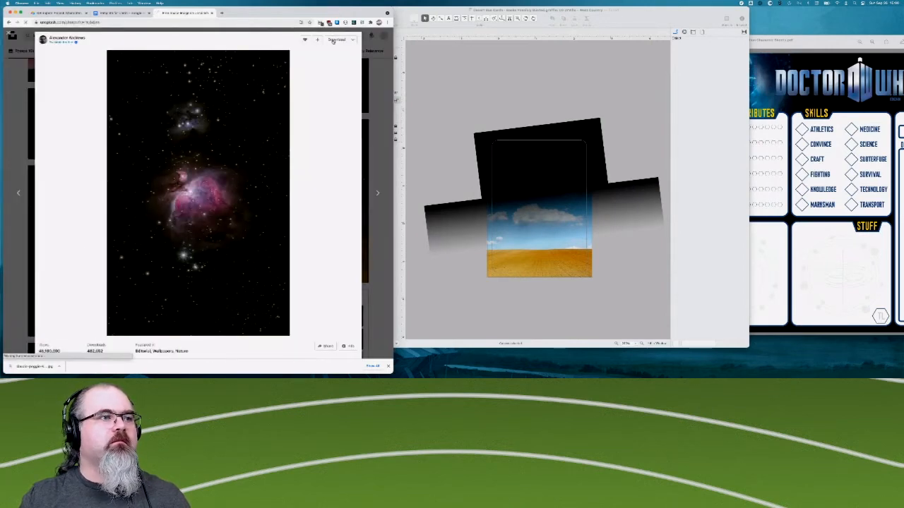
{"action": "left_click", "coordinate": [333, 40]}
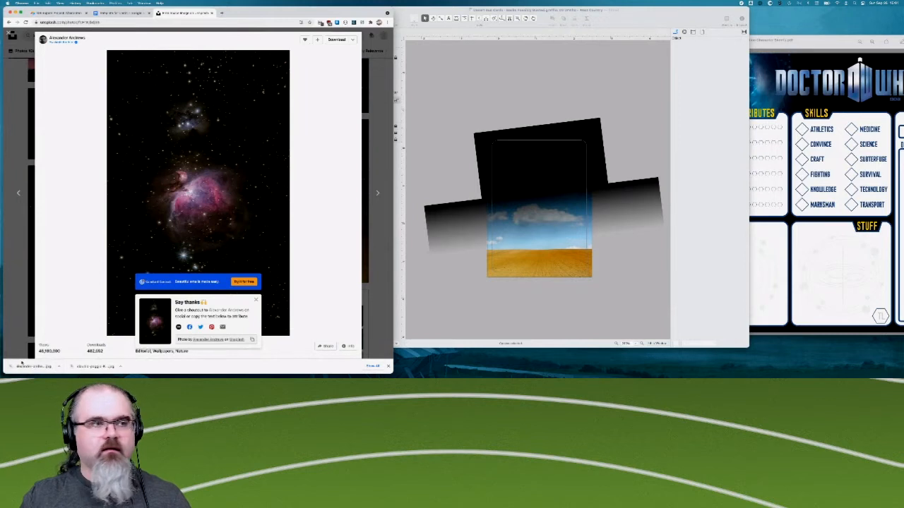
- Reveal the downloaded nebula photo in Finder, place it on the OmniGraffle card canvas, and close the Finder window
{"action": "left_click", "coordinate": [59, 367]}
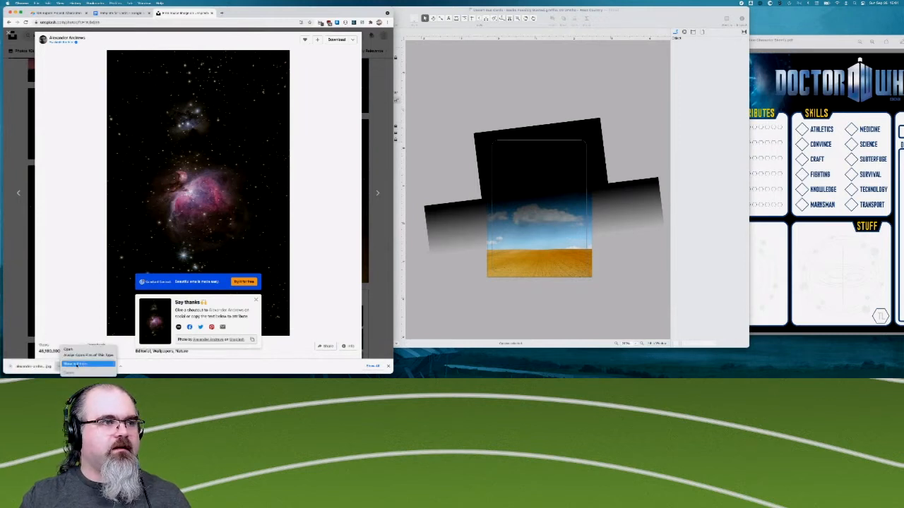
{"action": "left_click", "coordinate": [83, 364]}
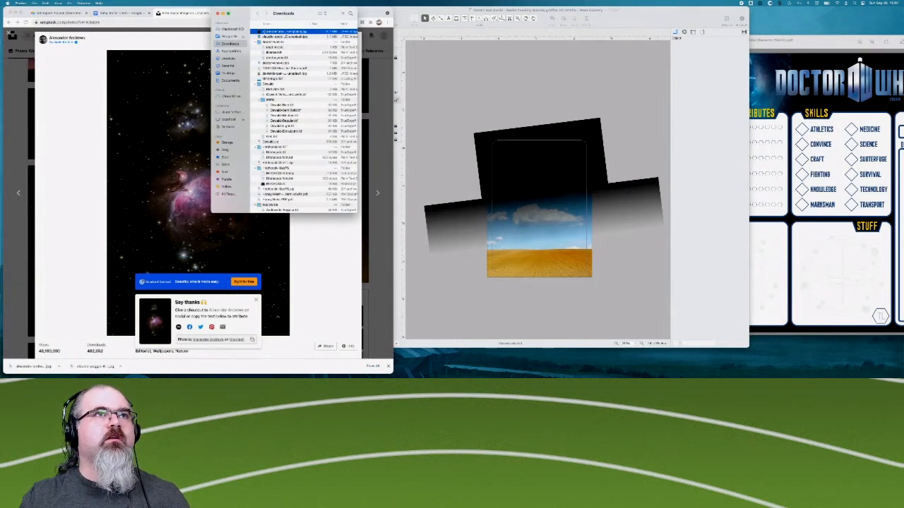
{"action": "left_click_drag", "start_coordinate": [264, 32], "coordinate": [514, 73]}
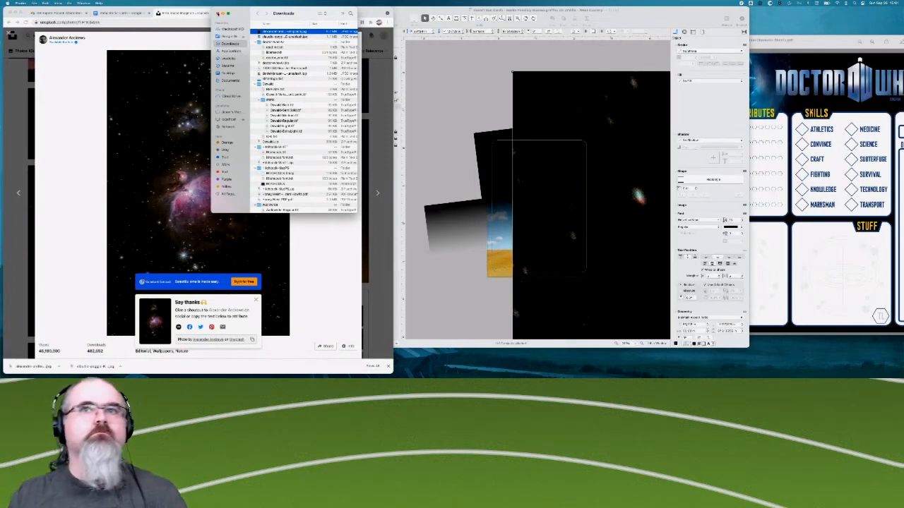
{"action": "left_click", "coordinate": [217, 14]}
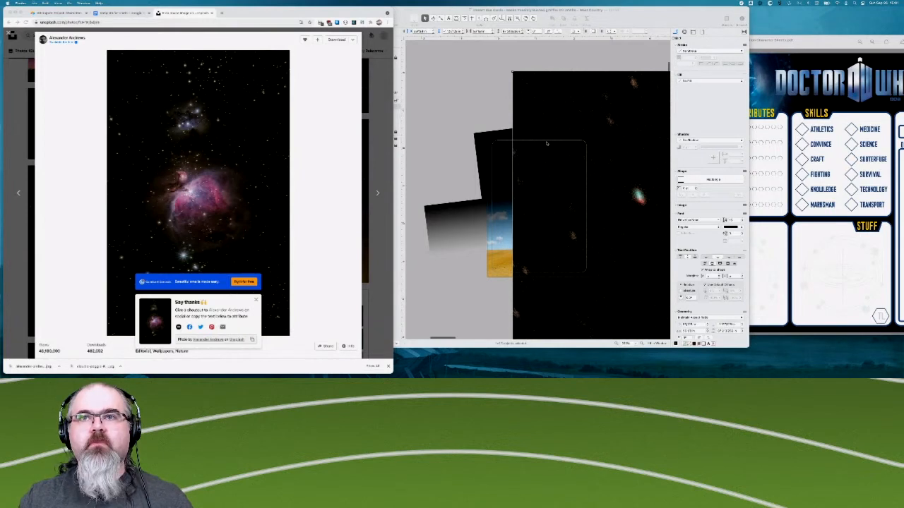
- Scale the nebula image down proportionally, trying a width of 3 and settling on a width of 2
{"action": "scroll", "coordinate": [579, 202], "scroll_direction": "right", "scroll_amount": 5}
{"action": "scroll", "coordinate": [707, 212], "scroll_direction": "down", "scroll_amount": 3}
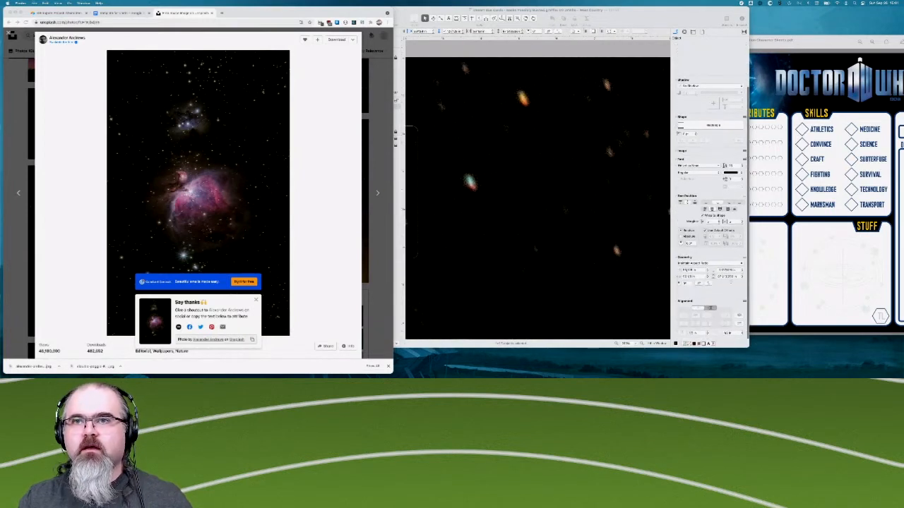
{"action": "left_click", "coordinate": [698, 277]}
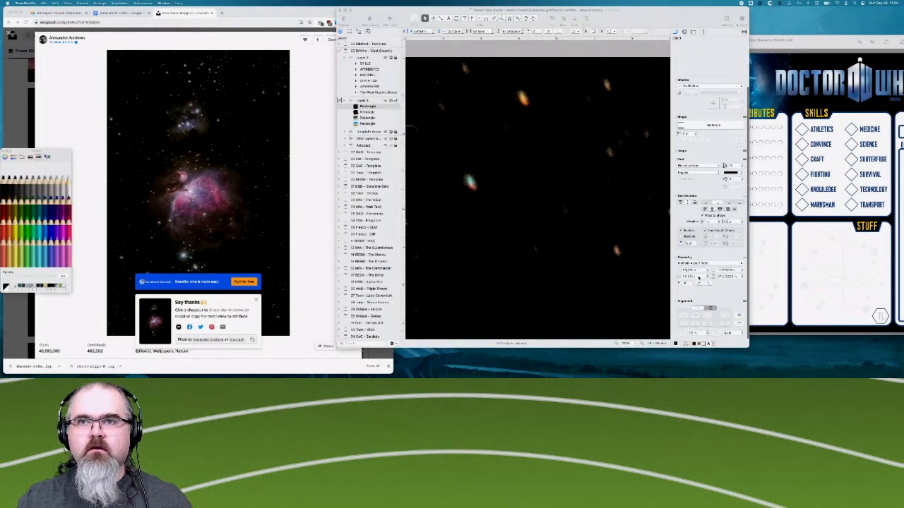
{"action": "left_click", "coordinate": [691, 276]}
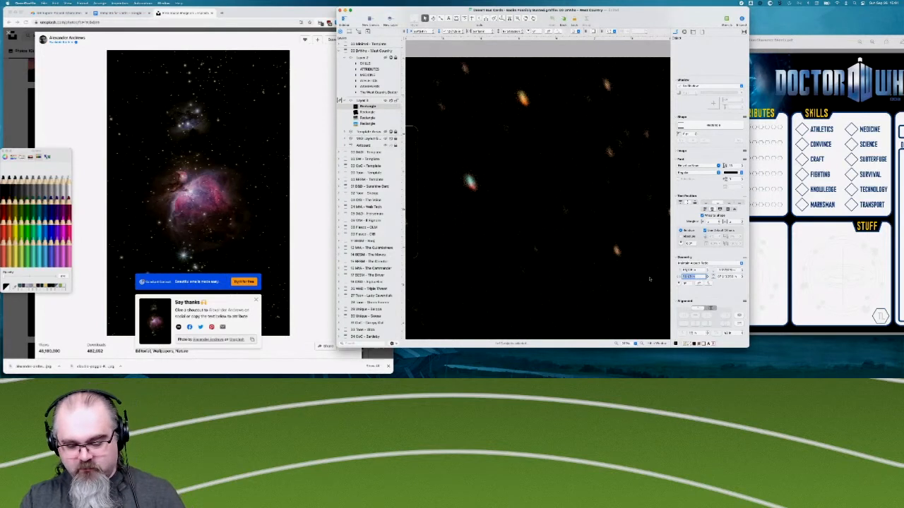
{"action": "type", "text": "3"}
{"action": "key", "text": "Return"}
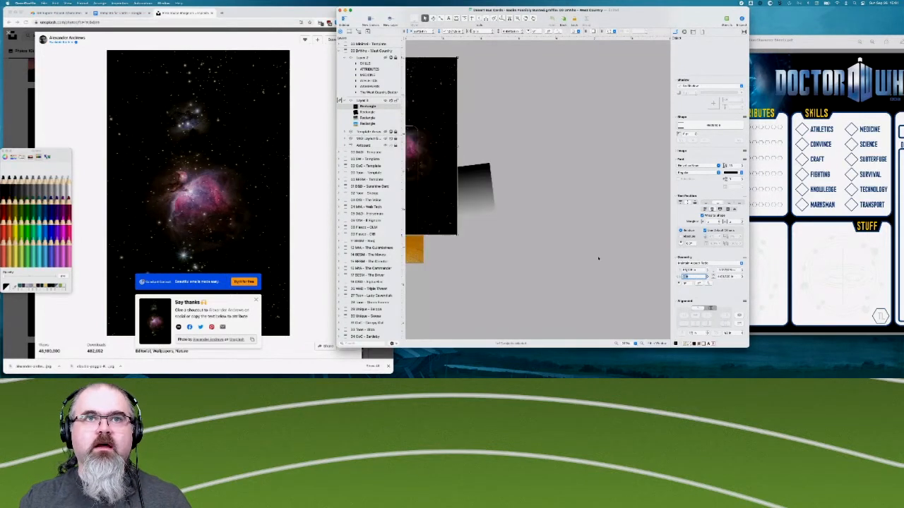
{"action": "scroll", "coordinate": [595, 258], "scroll_direction": "left", "scroll_amount": 2}
{"action": "scroll", "coordinate": [595, 258], "scroll_direction": "left", "scroll_amount": 2}
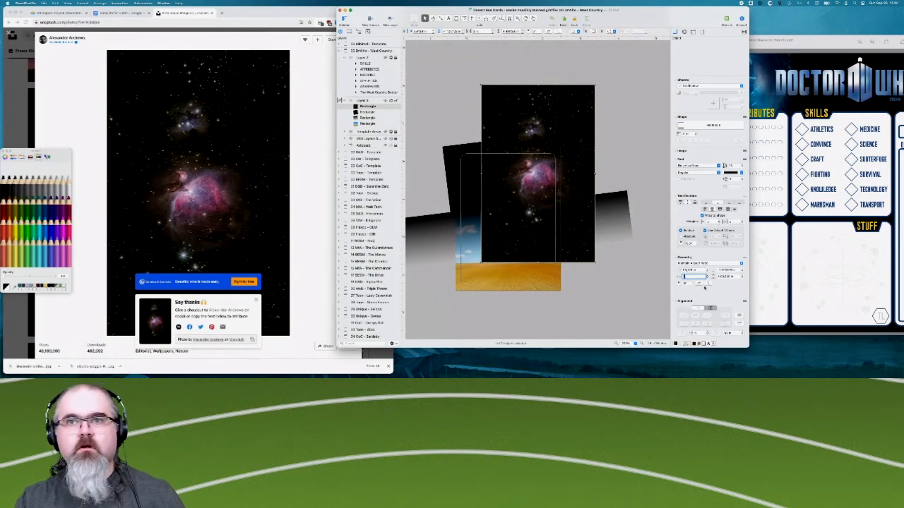
{"action": "type", "text": "2"}
{"action": "key", "text": "Return"}
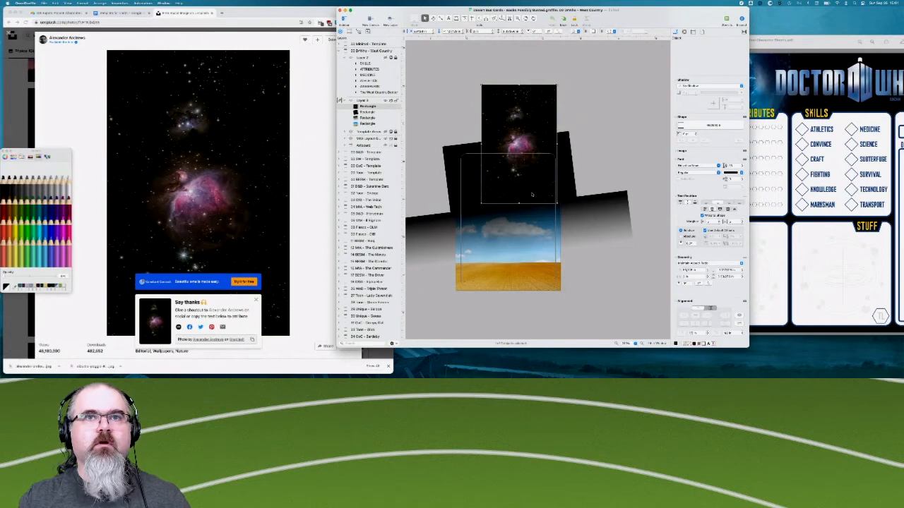
- Move the nebula image over the card's upper part and rotate it onto its side, tilted to match the black rectangle
{"action": "mouse_move", "coordinate": [540, 113]}
{"action": "left_mouse_down"}
{"action": "mouse_move", "coordinate": [505, 122]}
{"action": "mouse_move", "coordinate": [533, 127]}
{"action": "left_mouse_up"}
{"action": "left_click", "coordinate": [688, 284]}
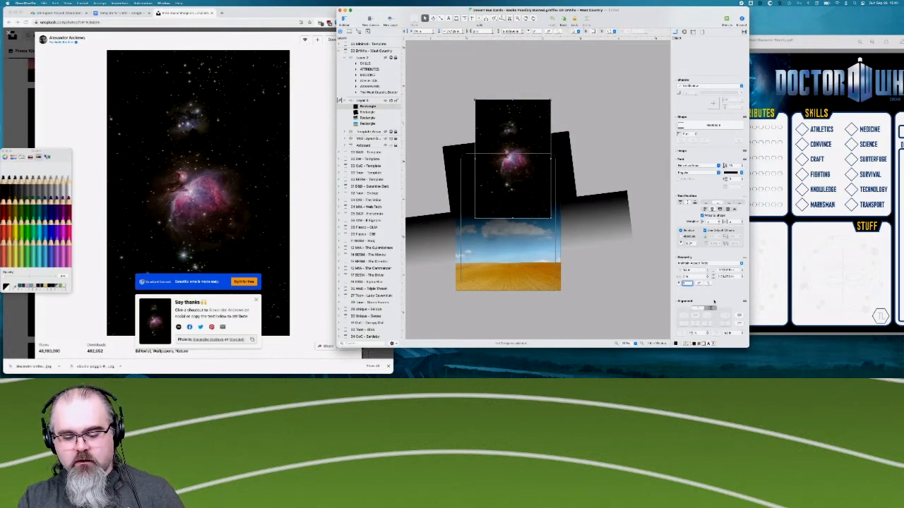
{"action": "key", "text": "Return"}
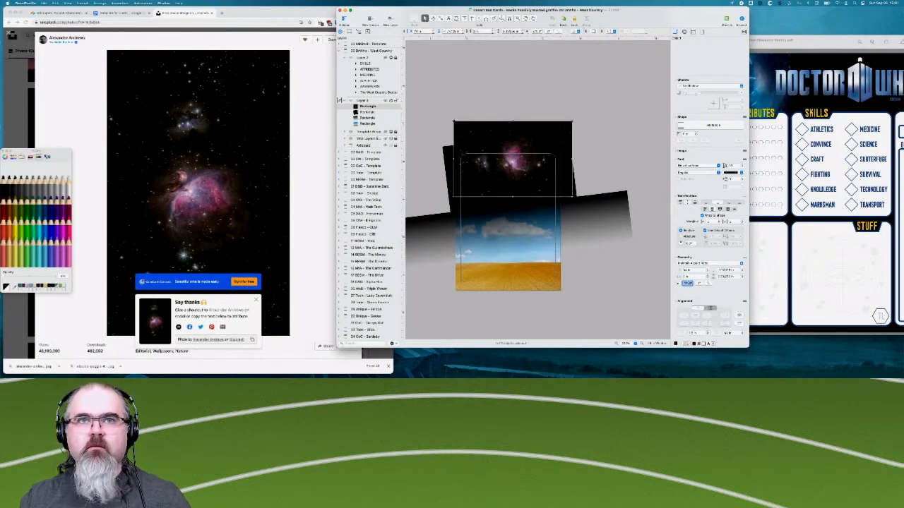
{"action": "type", "text": "268"}
{"action": "key", "text": "Return"}
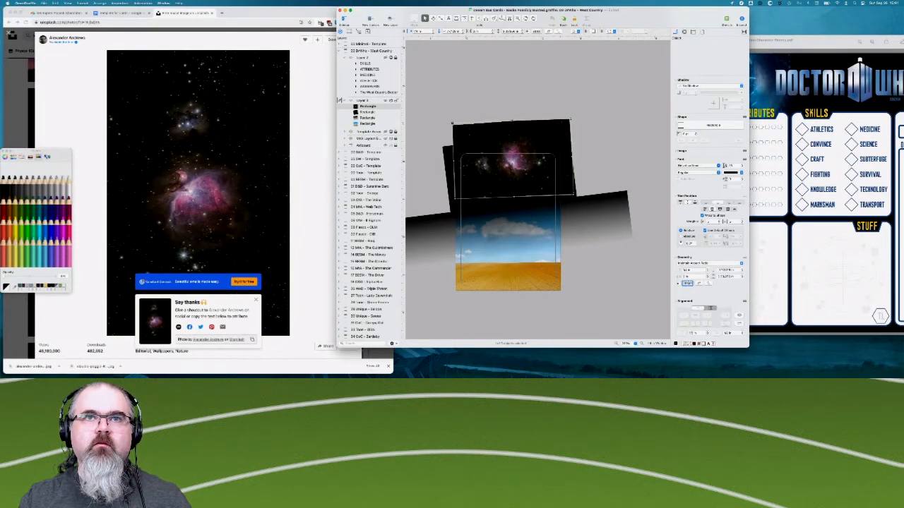
{"action": "key", "text": "Down"}
{"action": "key", "text": "Down"}
{"action": "key", "text": "Down"}
{"action": "key", "text": "Down"}
{"action": "key", "text": "Down"}
{"action": "key", "text": "Down"}
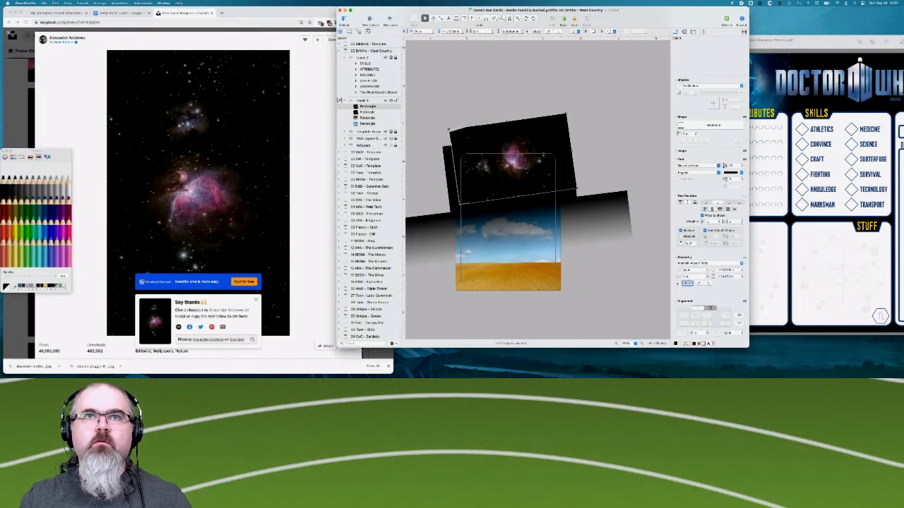
- Move the nebula image left and slightly down so the nebula sits near the card's upper-left corner
{"action": "left_click", "coordinate": [533, 142]}
{"action": "left_click_drag", "start_coordinate": [536, 142], "coordinate": [507, 151]}
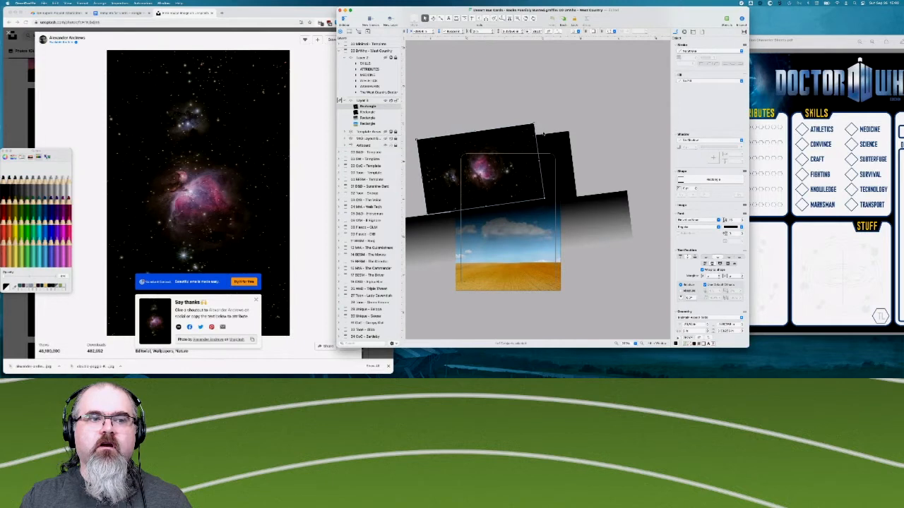
{"action": "left_click", "coordinate": [497, 107]}
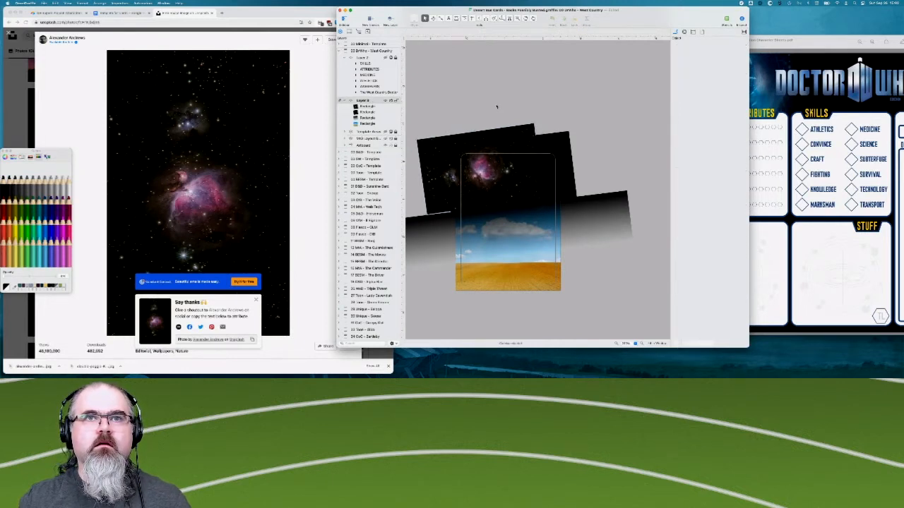
{"action": "left_click", "coordinate": [500, 198]}
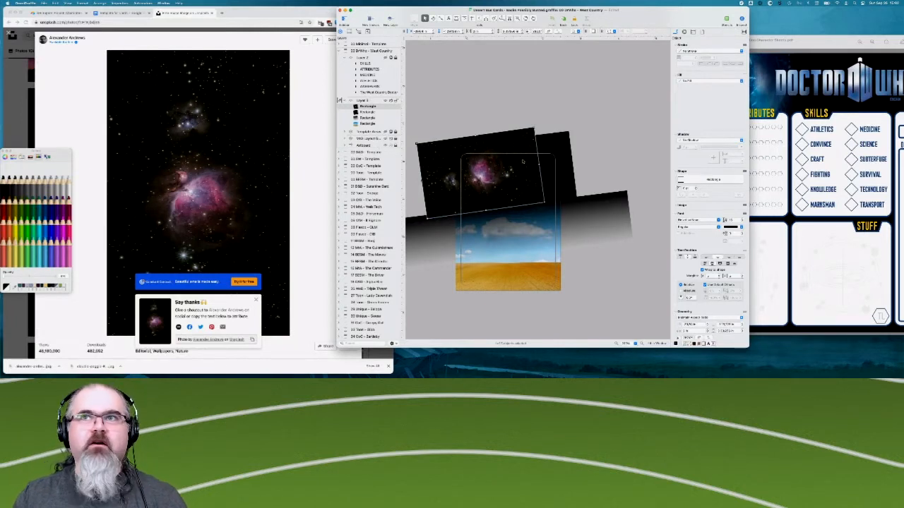
- Check the Doctor Who character sheet for reference, and adjust the midpoint of the tilted black gradient over the sky
{"action": "left_click", "coordinate": [812, 40]}
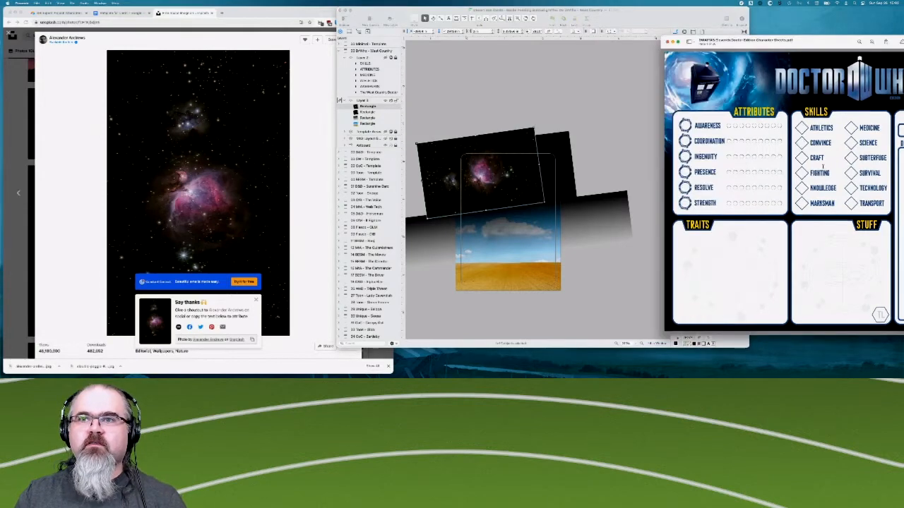
{"action": "scroll", "coordinate": [803, 141], "scroll_direction": "down", "scroll_amount": 5}
{"action": "scroll", "coordinate": [803, 141], "scroll_direction": "up", "scroll_amount": 5}
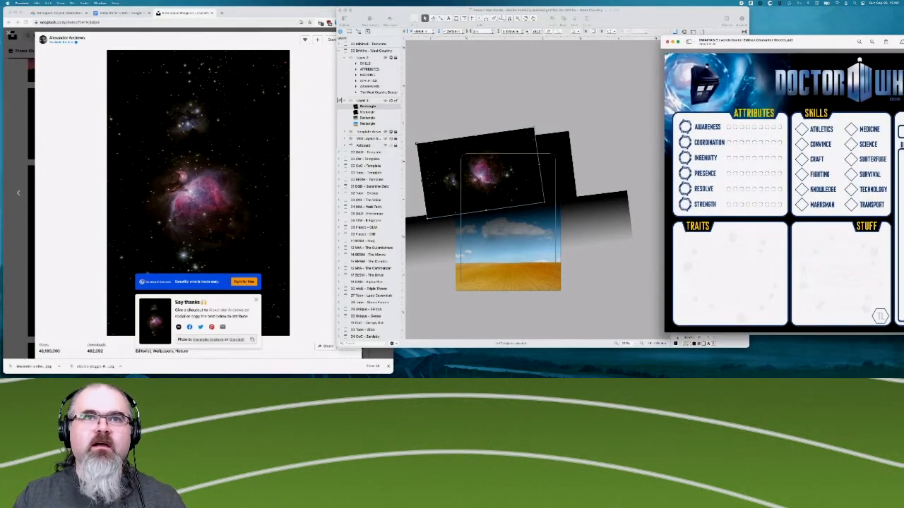
{"action": "left_click", "coordinate": [567, 87]}
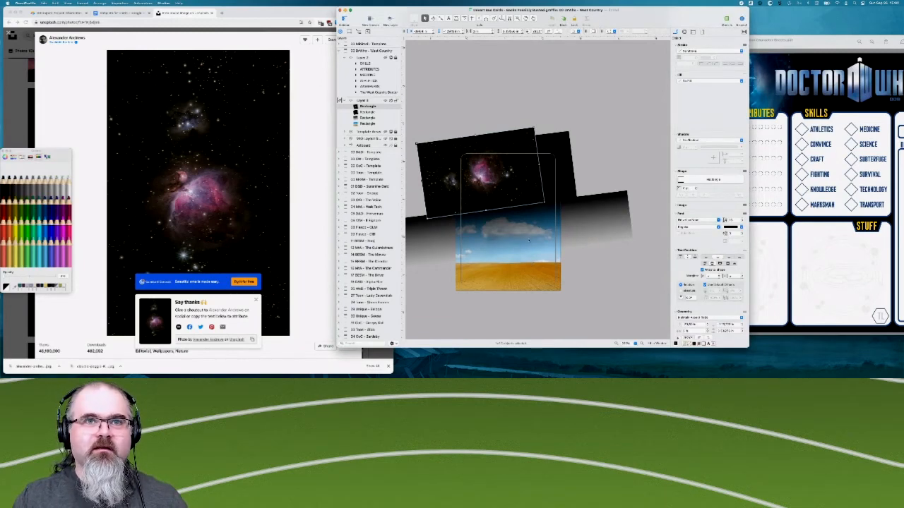
{"action": "left_click", "coordinate": [592, 219]}
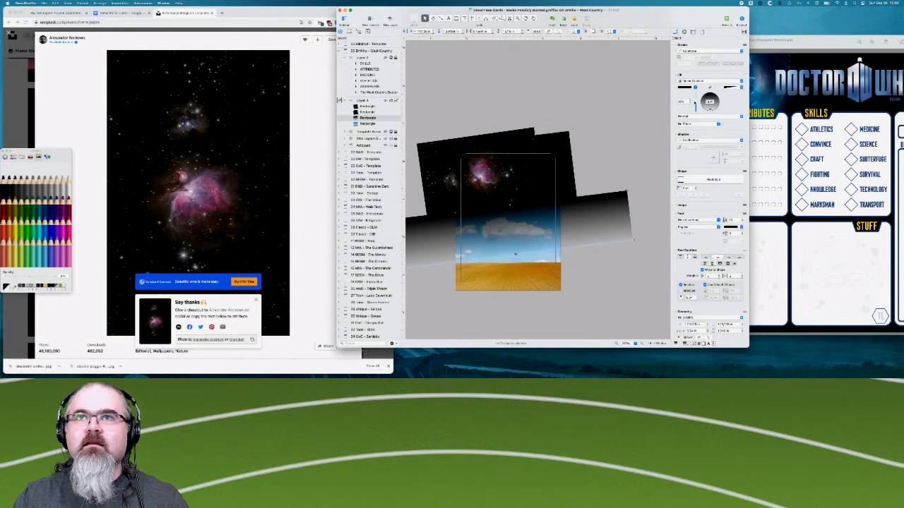
{"action": "left_click_drag", "start_coordinate": [697, 104], "coordinate": [696, 109]}
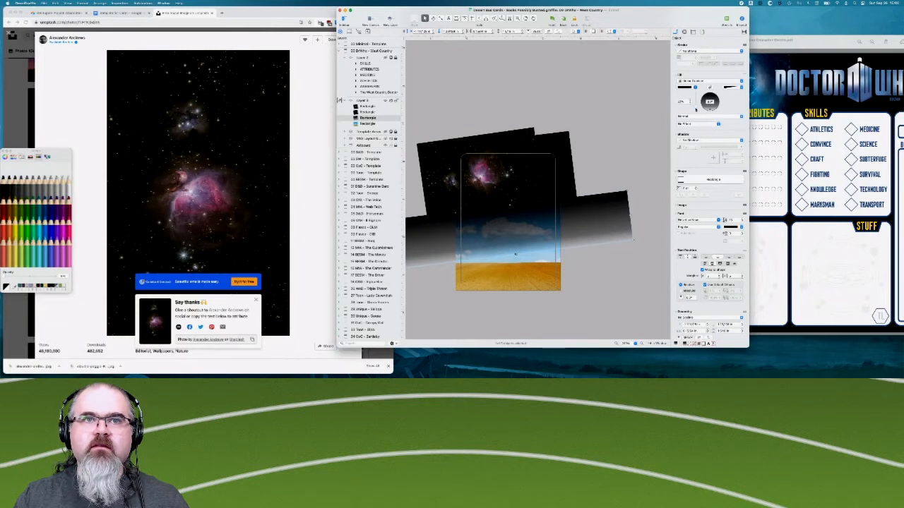
{"action": "left_click_drag", "start_coordinate": [695, 106], "coordinate": [695, 104]}
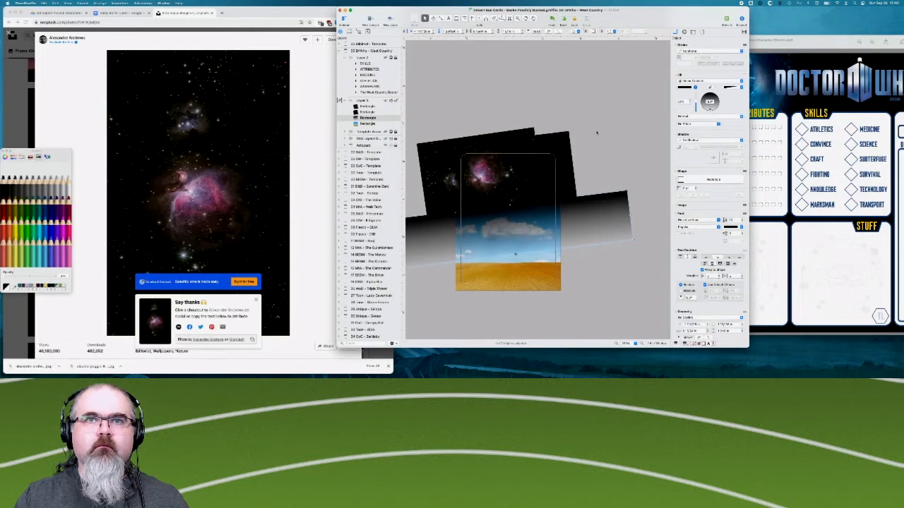
- Nudge the nebula image further left and slightly up within the card's black area
{"action": "scroll", "coordinate": [525, 156], "scroll_direction": "left", "scroll_amount": 2}
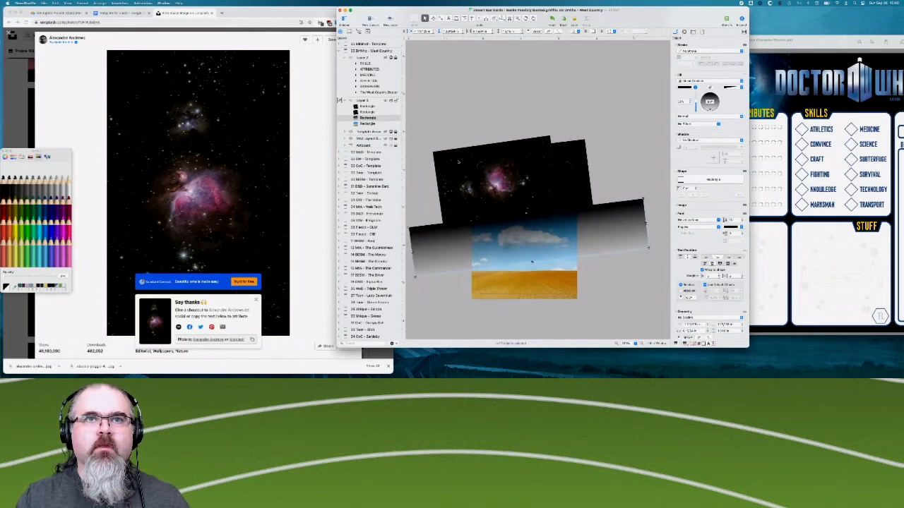
{"action": "left_click", "coordinate": [457, 162]}
{"action": "key", "text": "Left"}
{"action": "key", "text": "Left"}
{"action": "key", "text": "Left"}
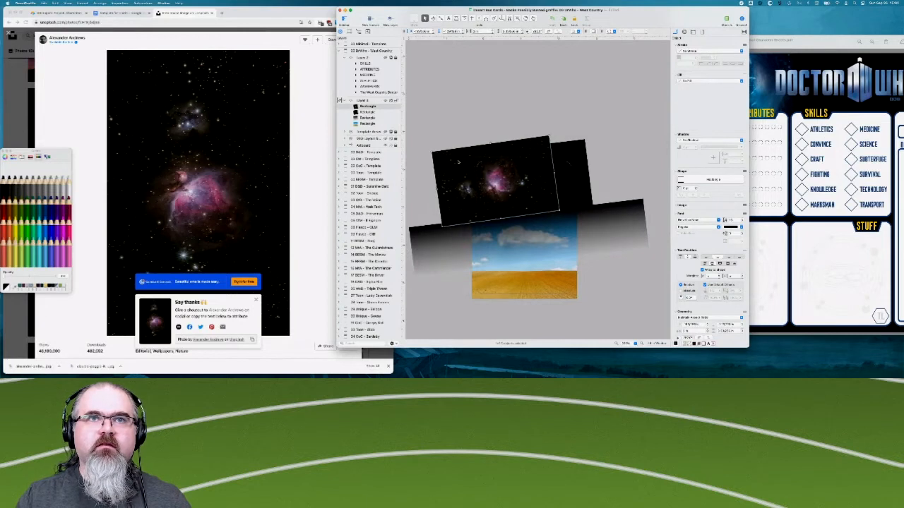
{"action": "key", "text": "Left"}
{"action": "key", "text": "Left"}
{"action": "key", "text": "Left"}
{"action": "key", "text": "Left"}
{"action": "key", "text": "Left"}
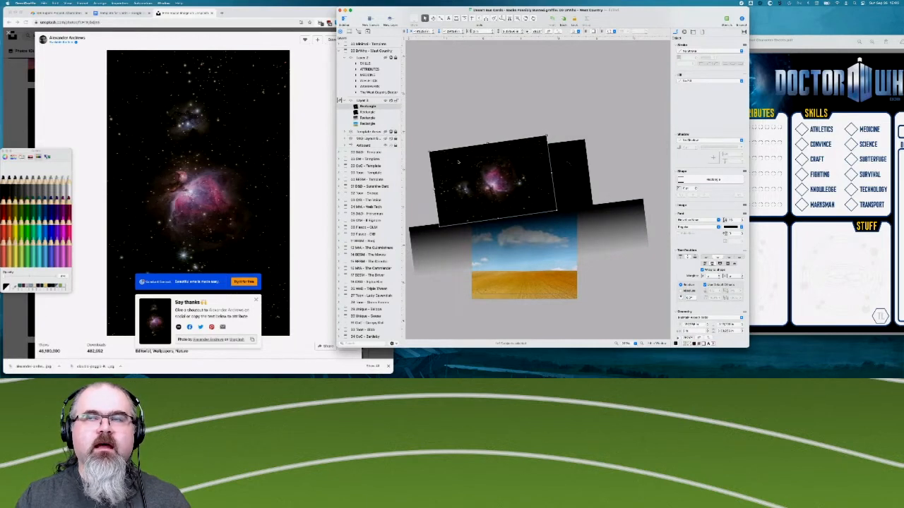
{"action": "key", "text": "Left"}
{"action": "key", "text": "Up"}
{"action": "key", "text": "Up"}
{"action": "key", "text": "Up"}
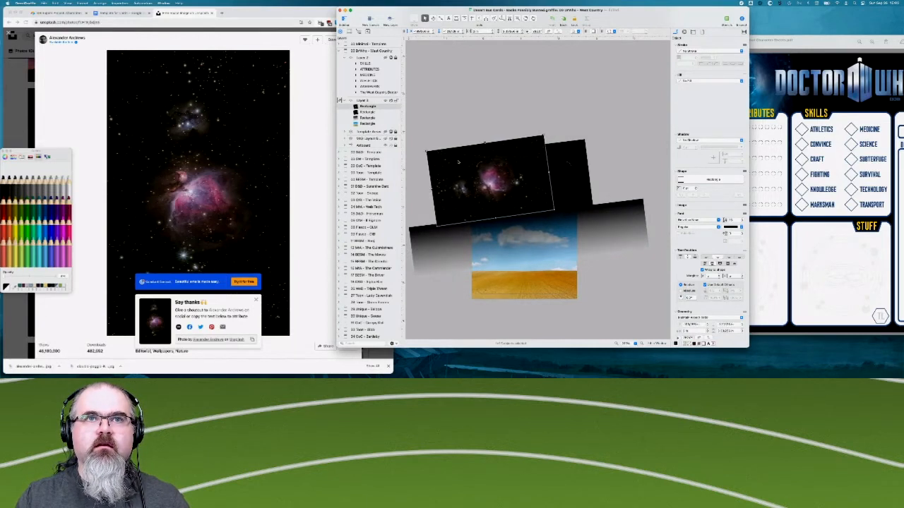
{"action": "key", "text": "Left"}
{"action": "key", "text": "Left"}
{"action": "key", "text": "Left"}
{"action": "key", "text": "Left"}
{"action": "key", "text": "Left"}
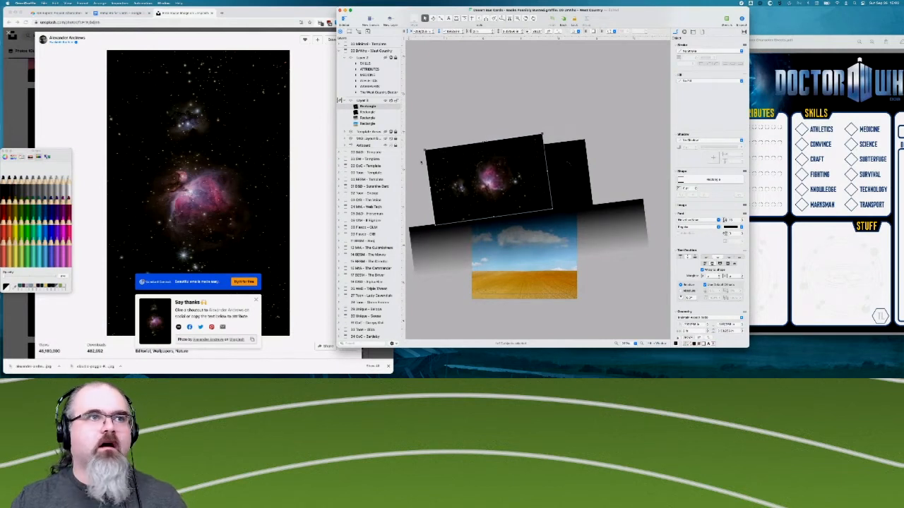
- Switch to the browser, close the open photo and the Unsplash page, and return to the OmniGraffle card
{"action": "left_click", "coordinate": [53, 62]}
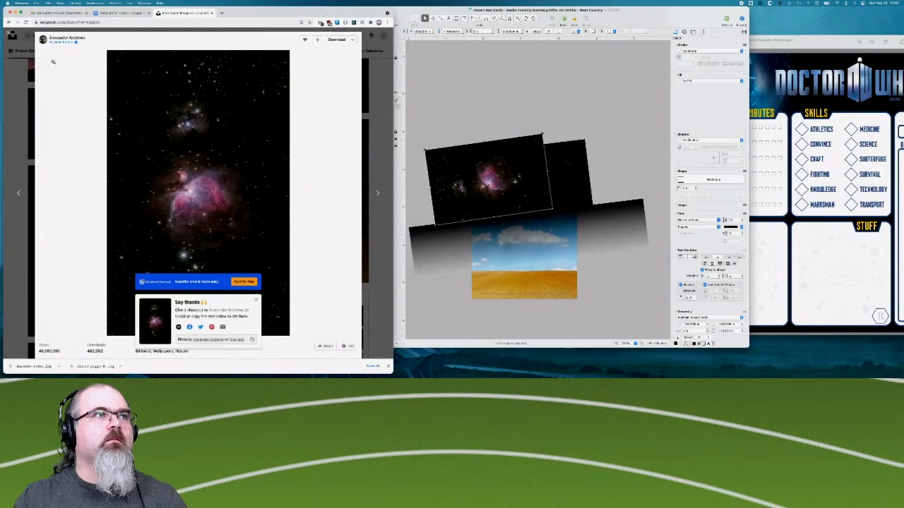
{"action": "left_click", "coordinate": [15, 92]}
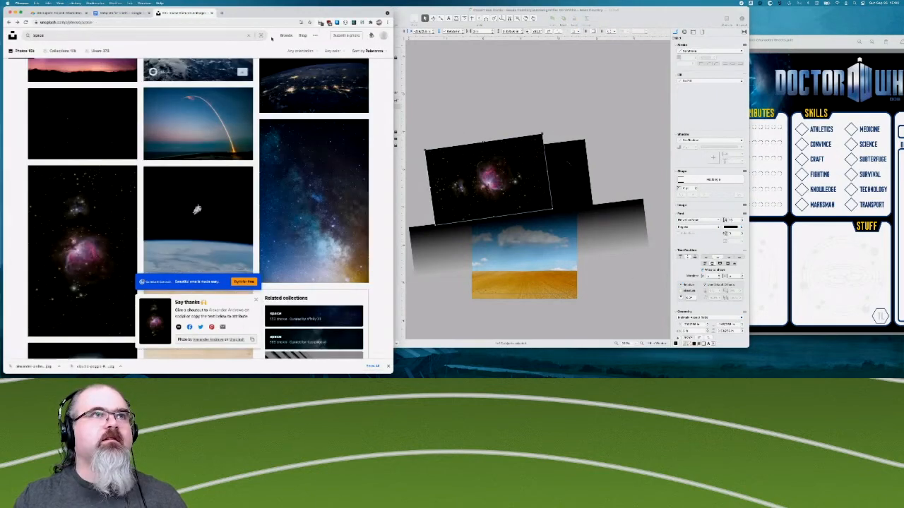
{"action": "left_click", "coordinate": [212, 13]}
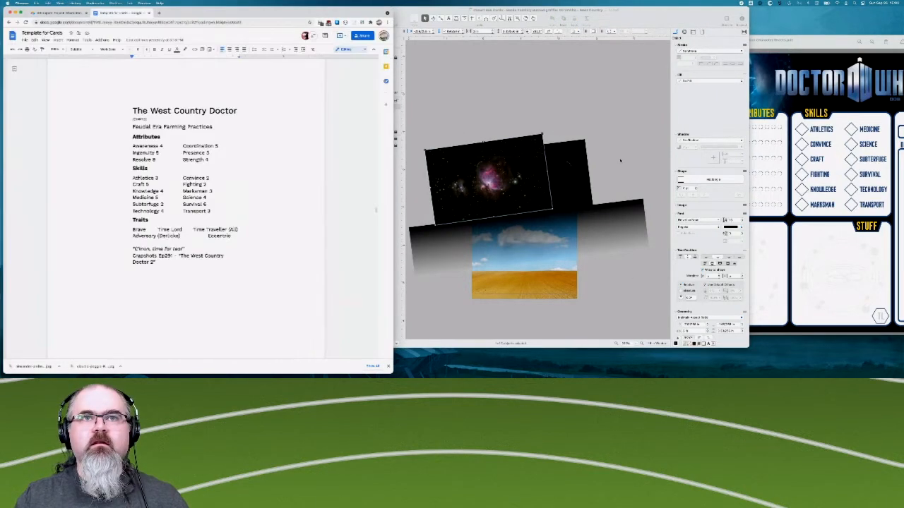
{"action": "left_click", "coordinate": [656, 165]}
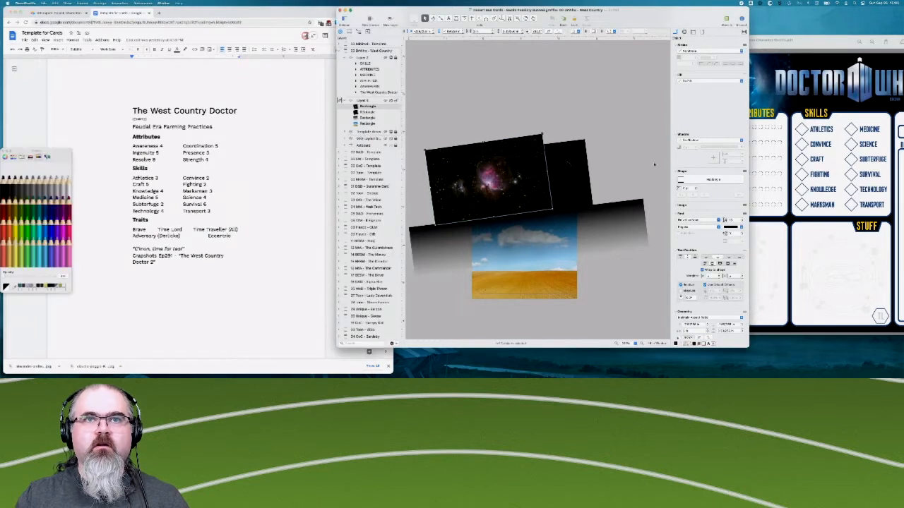
- Deselect the nebula image and examine up close how it blends into the black rectangle and gradient
{"action": "left_click", "coordinate": [626, 300]}
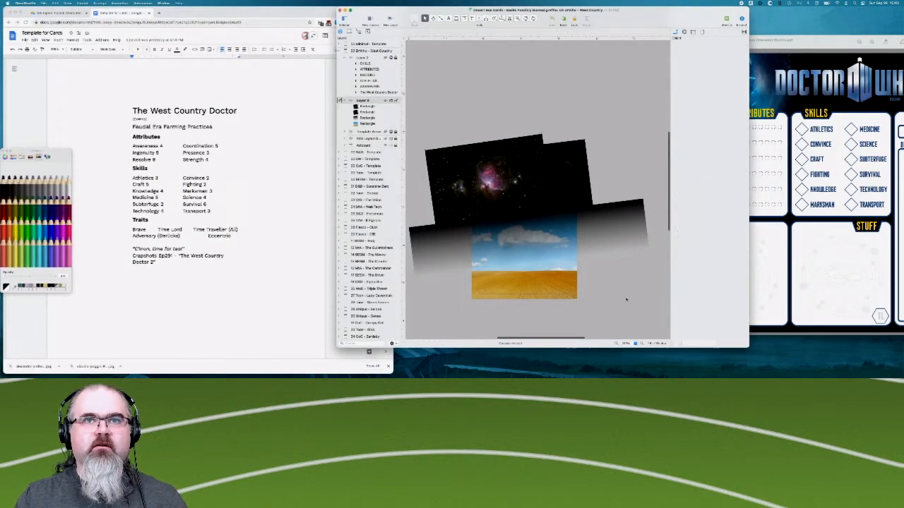
{"action": "scroll", "coordinate": [608, 300], "scroll_direction": "up", "scroll_amount": 3}
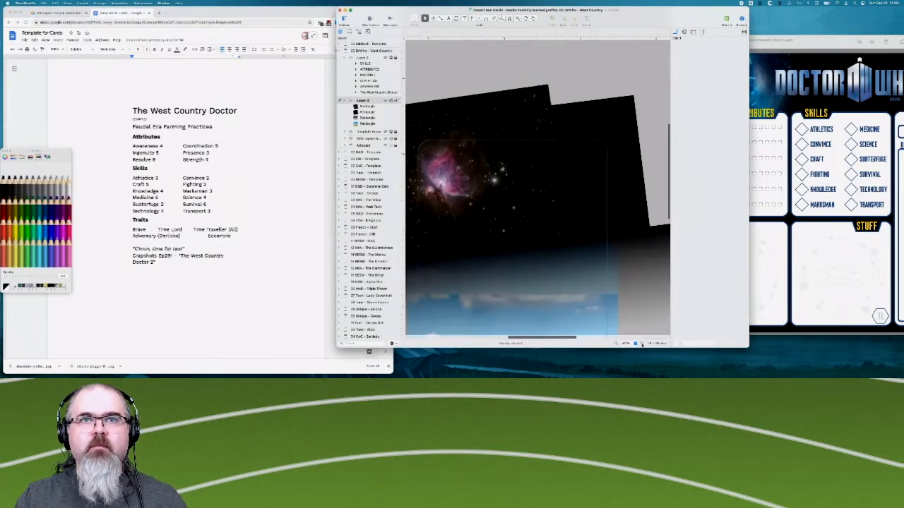
{"action": "scroll", "coordinate": [516, 282], "scroll_direction": "down", "scroll_amount": 5}
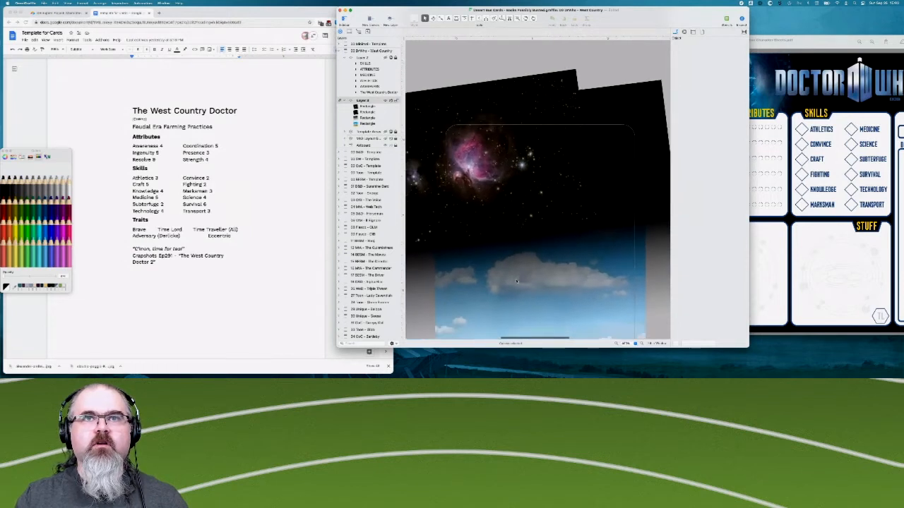
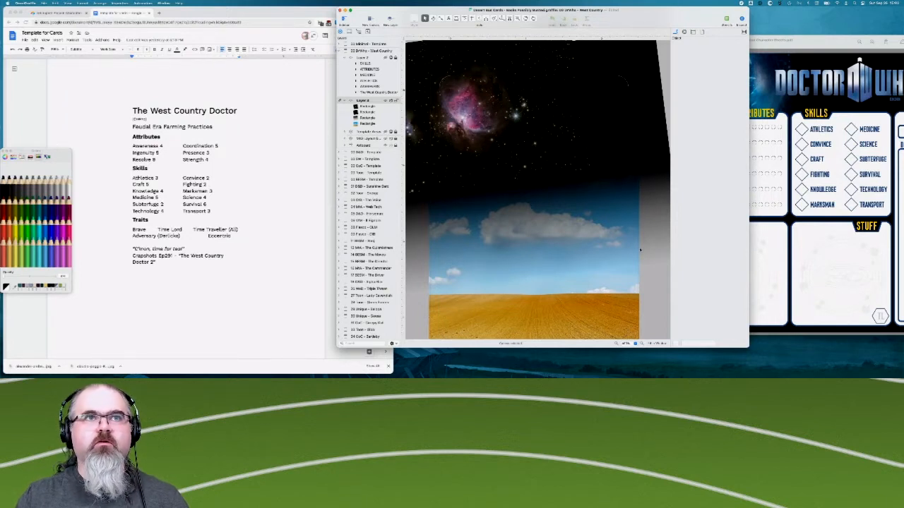
- Move the nebula image and both black shading rectangles onto a new layer, place it beneath the text layer, and hide it
{"action": "left_click", "coordinate": [363, 108]}
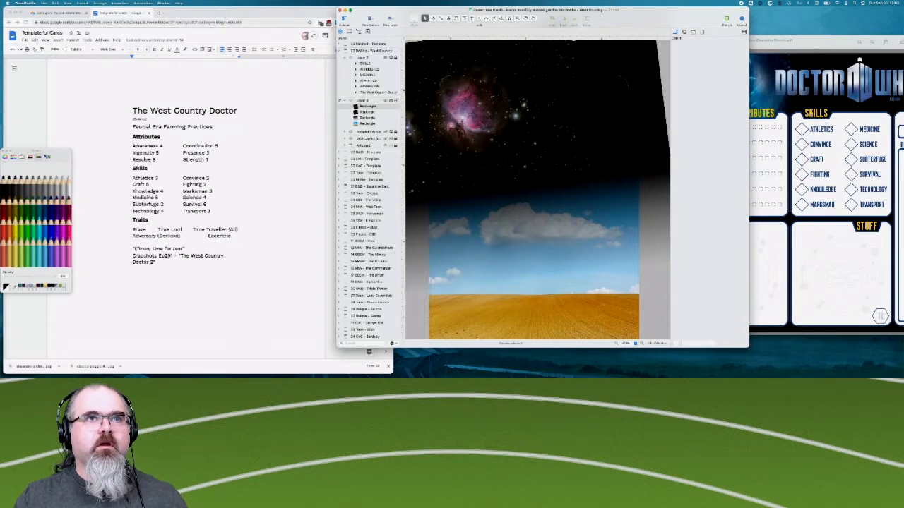
{"action": "left_click", "coordinate": [365, 119], "text": "shift"}
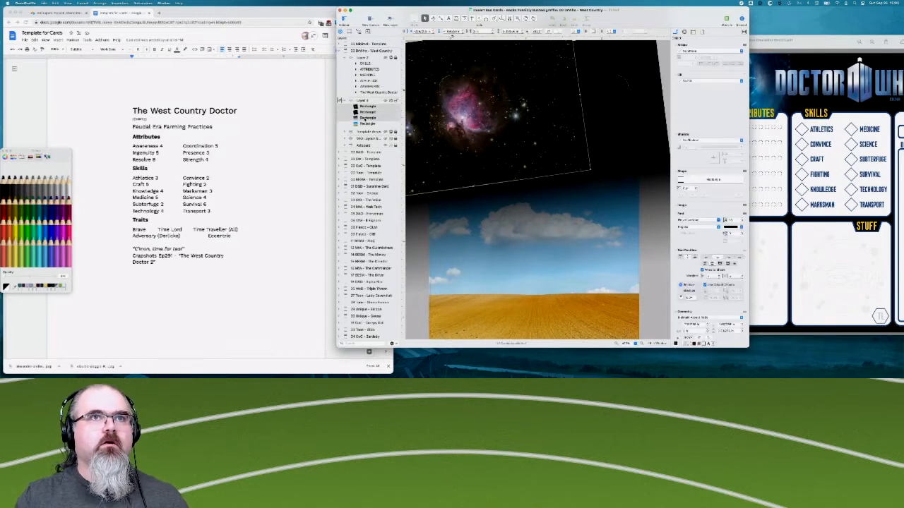
{"action": "right_click", "coordinate": [365, 119]}
{"action": "left_click", "coordinate": [385, 145]}
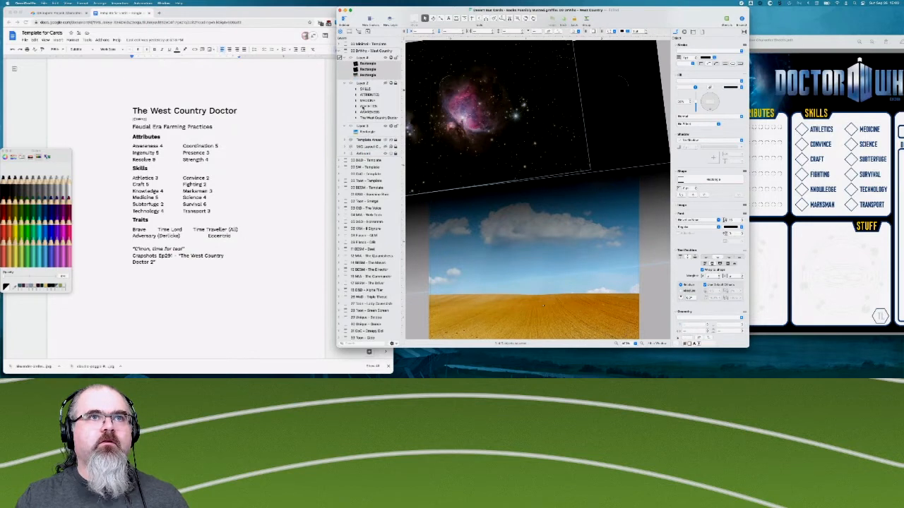
{"action": "left_click", "coordinate": [362, 125]}
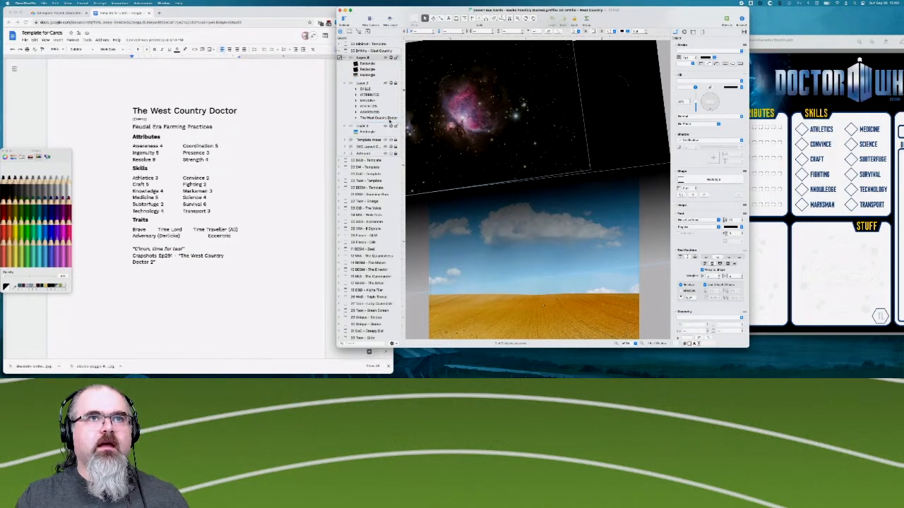
{"action": "left_click_drag", "start_coordinate": [390, 122], "coordinate": [386, 115]}
{"action": "left_click", "coordinate": [386, 101]}
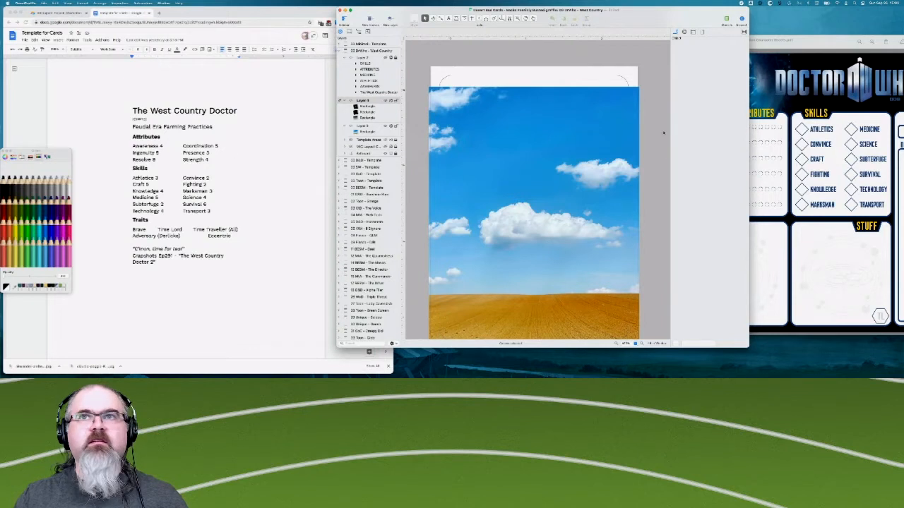
- Draw a tall, narrow rectangle over the right edge of the sky photo and give it a linear gradient fill
{"action": "key", "text": "s"}
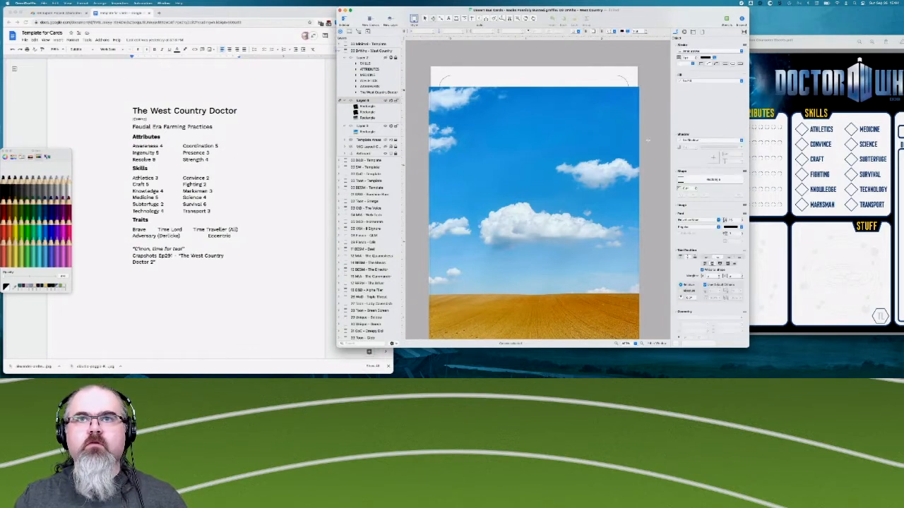
{"action": "mouse_move", "coordinate": [647, 139]}
{"action": "left_mouse_down"}
{"action": "mouse_move", "coordinate": [628, 252]}
{"action": "mouse_move", "coordinate": [605, 272]}
{"action": "mouse_move", "coordinate": [617, 277]}
{"action": "left_mouse_up"}
{"action": "left_click", "coordinate": [690, 83]}
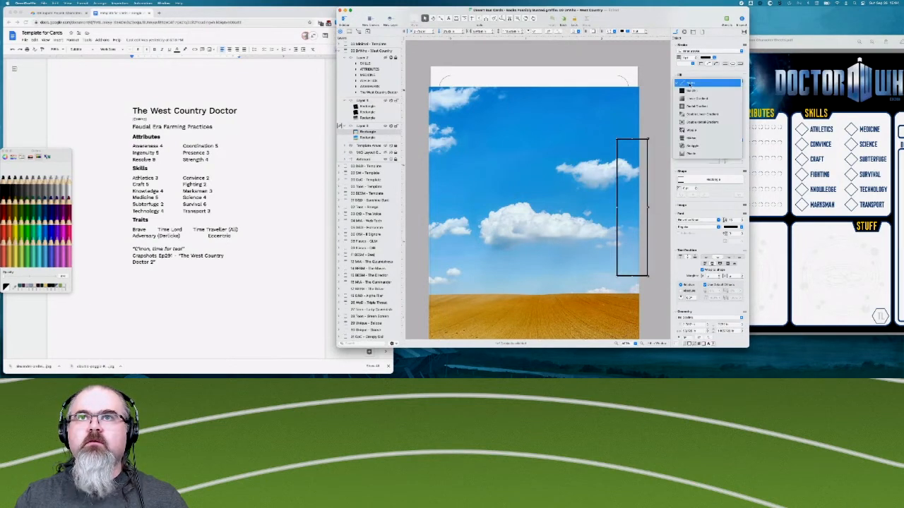
{"action": "left_click", "coordinate": [690, 98]}
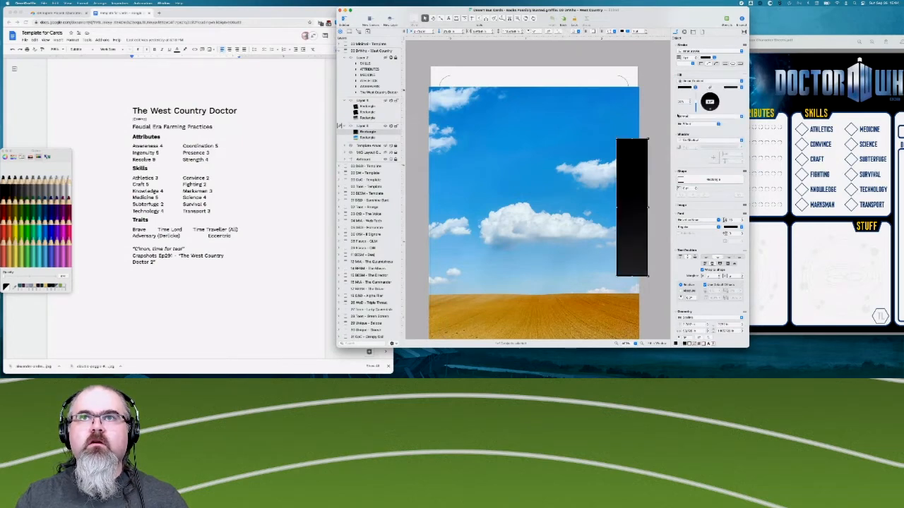
- Sample the deeper blue high in the sky and the pale blue near the horizon as the rectangle's two gradient colours
{"action": "left_click", "coordinate": [683, 88]}
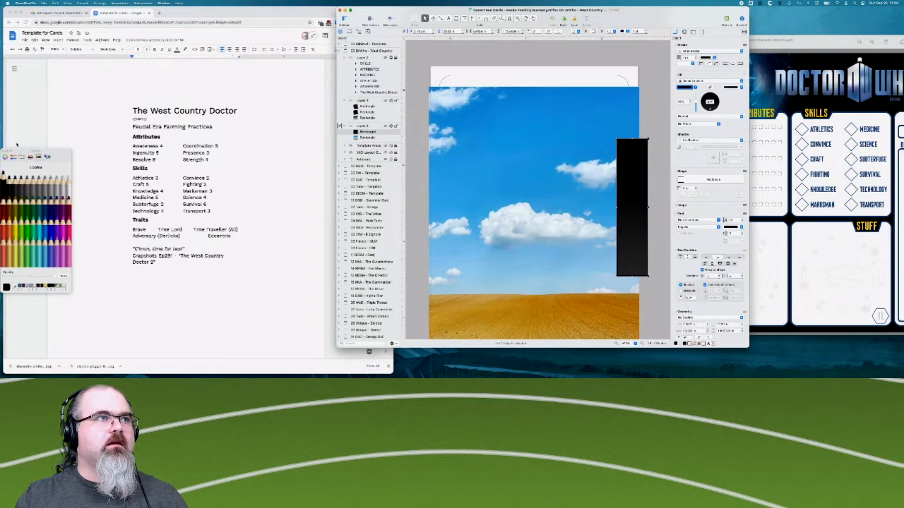
{"action": "mouse_move", "coordinate": [47, 156]}
{"action": "left_mouse_down"}
{"action": "mouse_move", "coordinate": [300, 133]}
{"action": "mouse_move", "coordinate": [287, 134]}
{"action": "left_mouse_up"}
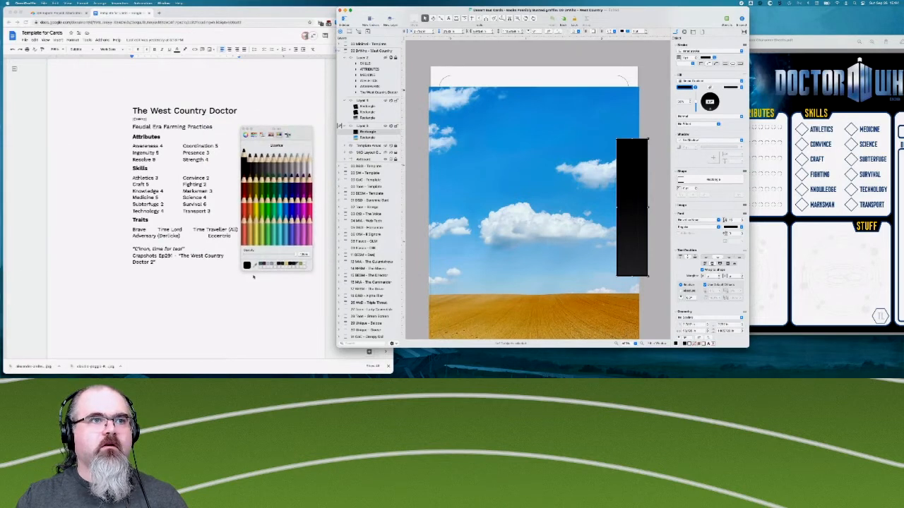
{"action": "left_click", "coordinate": [603, 141]}
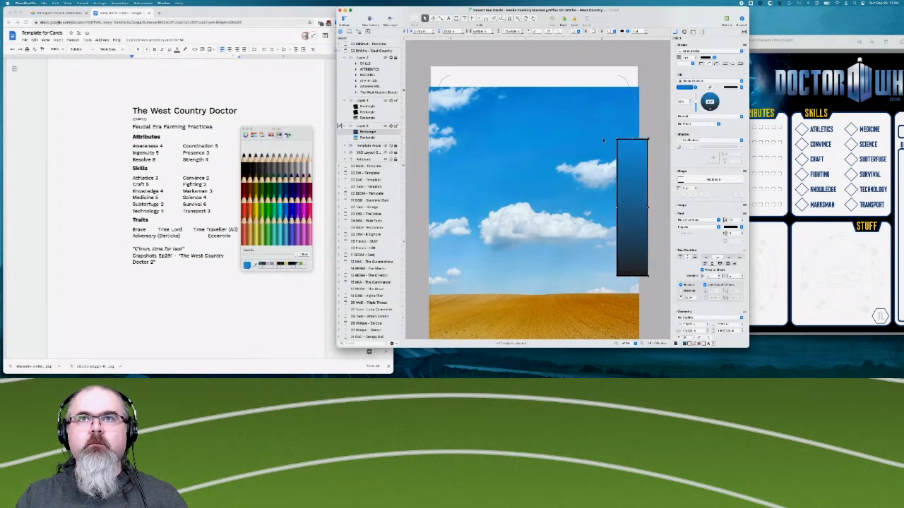
{"action": "left_click", "coordinate": [730, 87]}
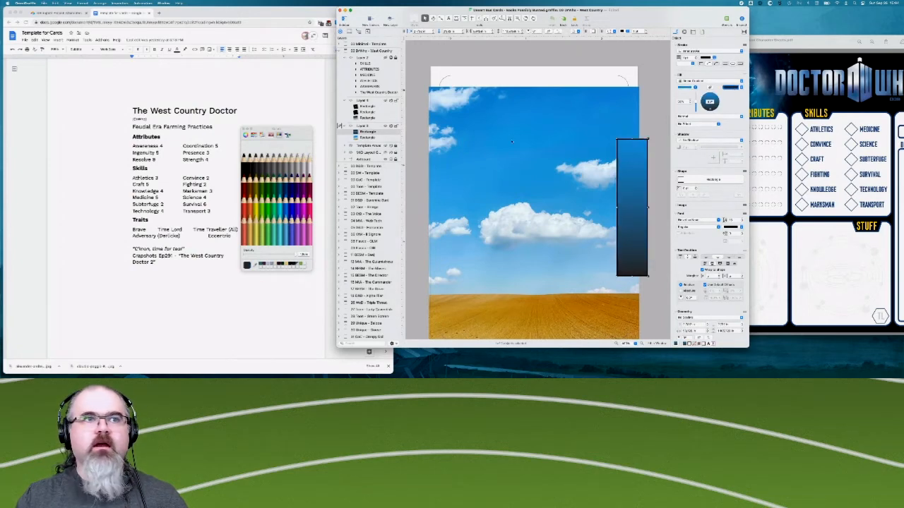
{"action": "left_click", "coordinate": [257, 264]}
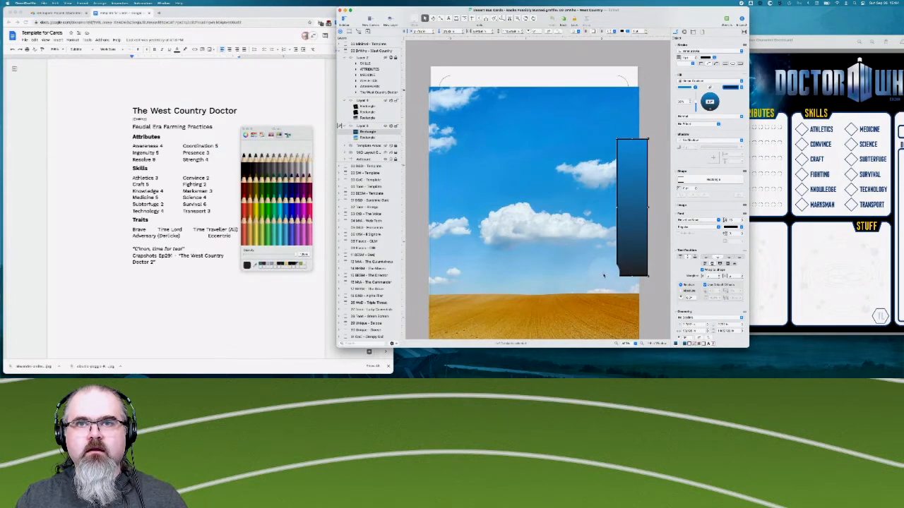
{"action": "left_click", "coordinate": [603, 275]}
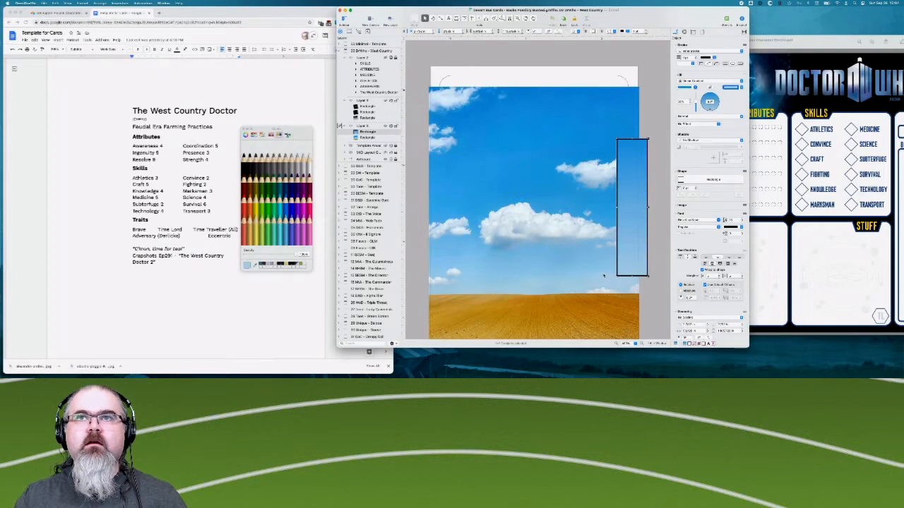
- Remove the blue gradient rectangle's stroke and stretch it across the full width of the card, slightly past both edges
{"action": "left_click", "coordinate": [711, 51]}
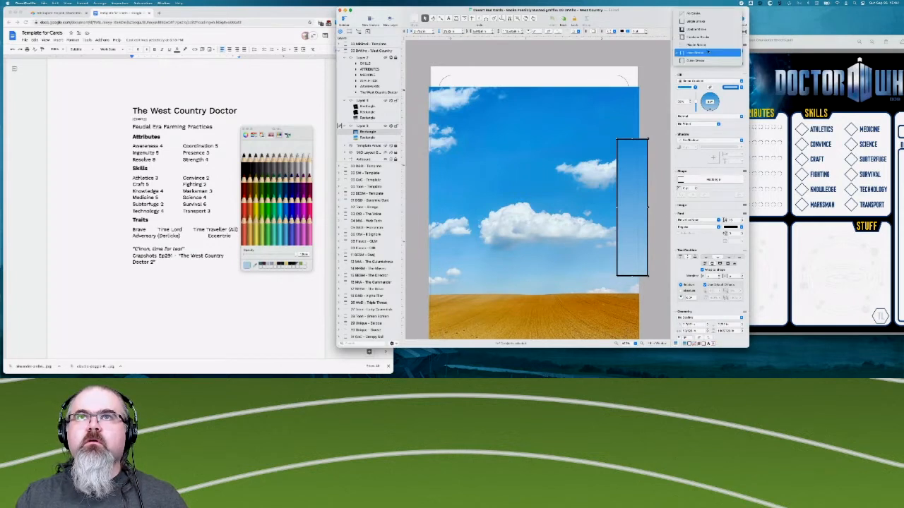
{"action": "left_click", "coordinate": [706, 14]}
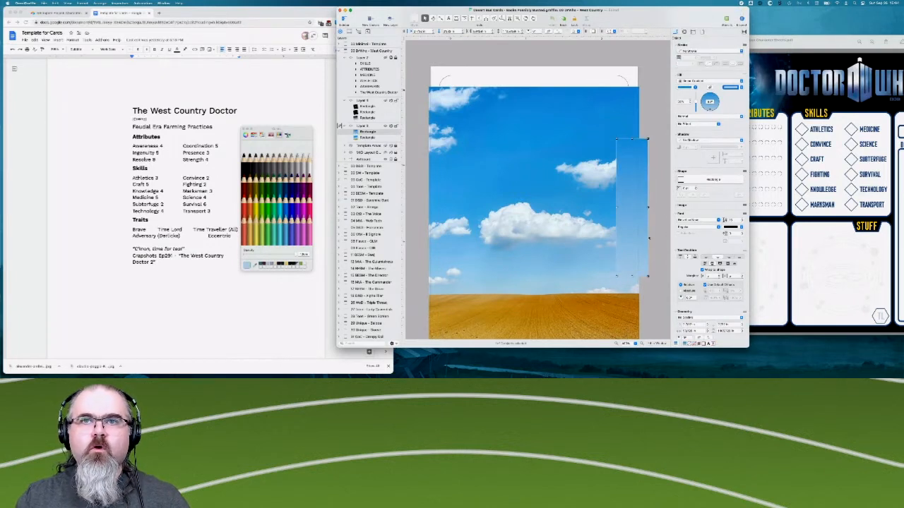
{"action": "left_click_drag", "start_coordinate": [632, 203], "coordinate": [423, 206]}
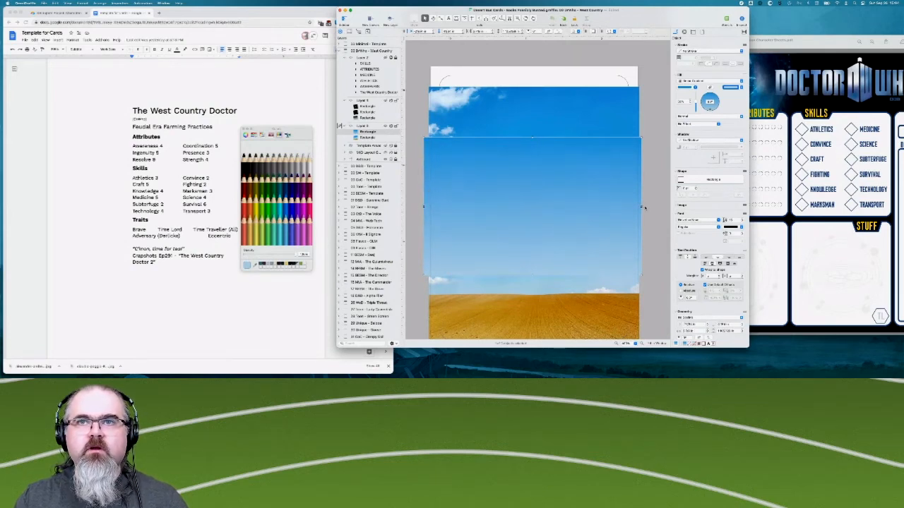
{"action": "left_click_drag", "start_coordinate": [642, 206], "coordinate": [646, 207]}
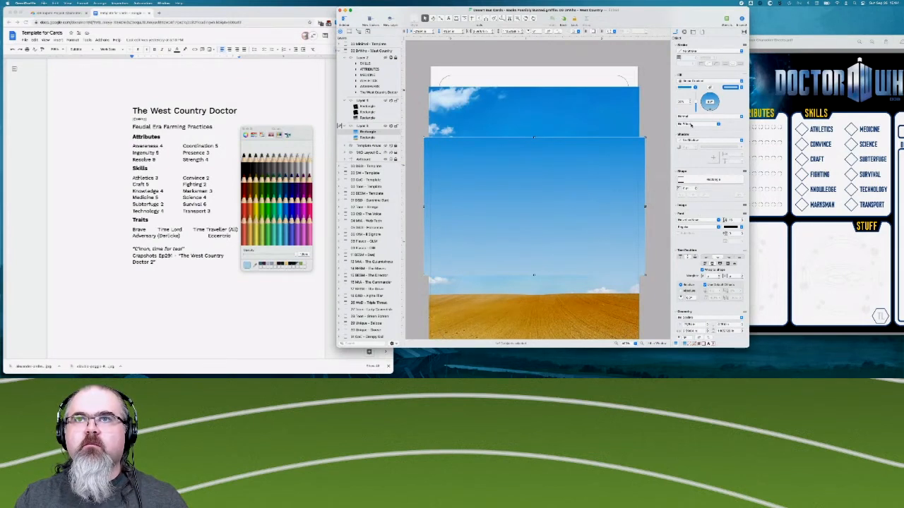
- Set the blue gradient rectangle's blend mode to Darken to tone down the white clouds, and deselect it
{"action": "left_click", "coordinate": [694, 117]}
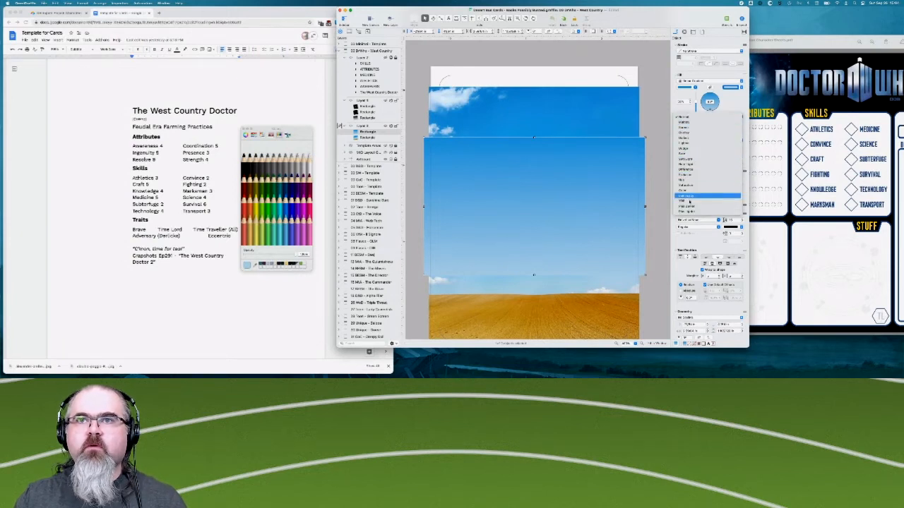
{"action": "left_click", "coordinate": [690, 139]}
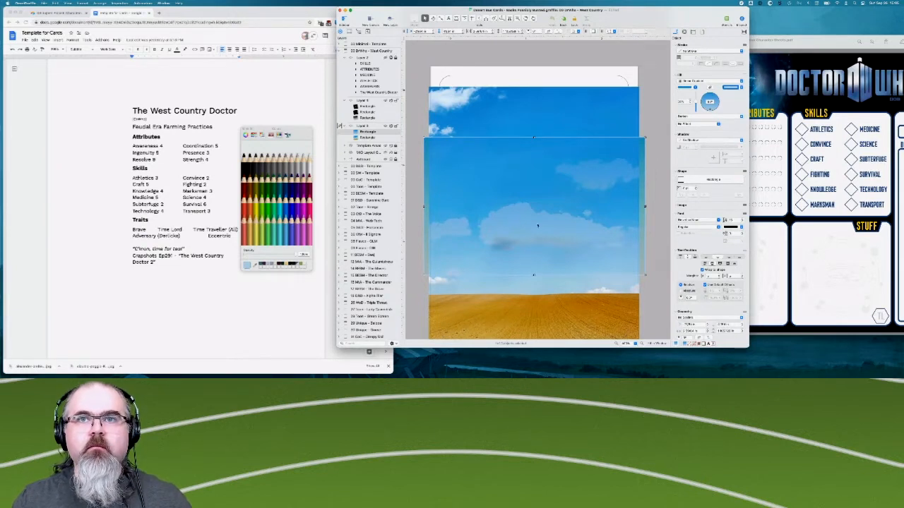
{"action": "left_click", "coordinate": [654, 129]}
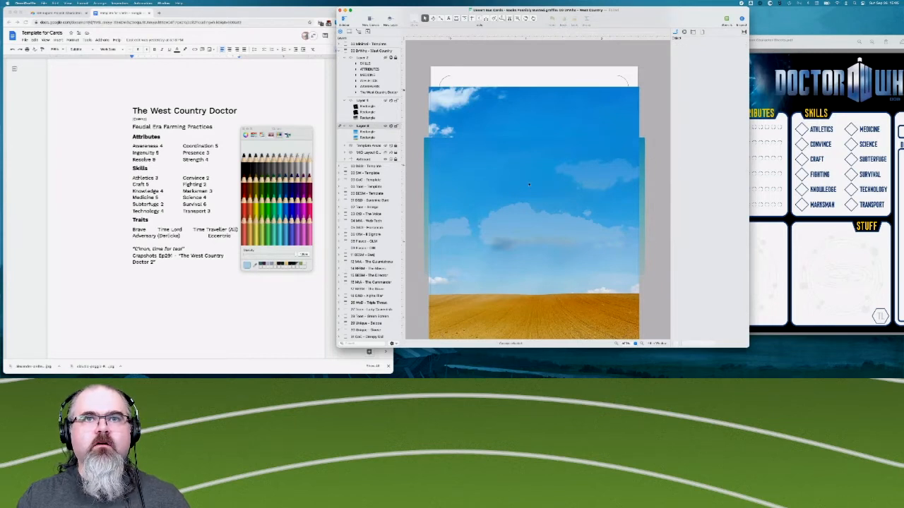
- Review the blue gradient rectangle's properties and compare the sky with the space layer shown and hidden
{"action": "left_click", "coordinate": [600, 197]}
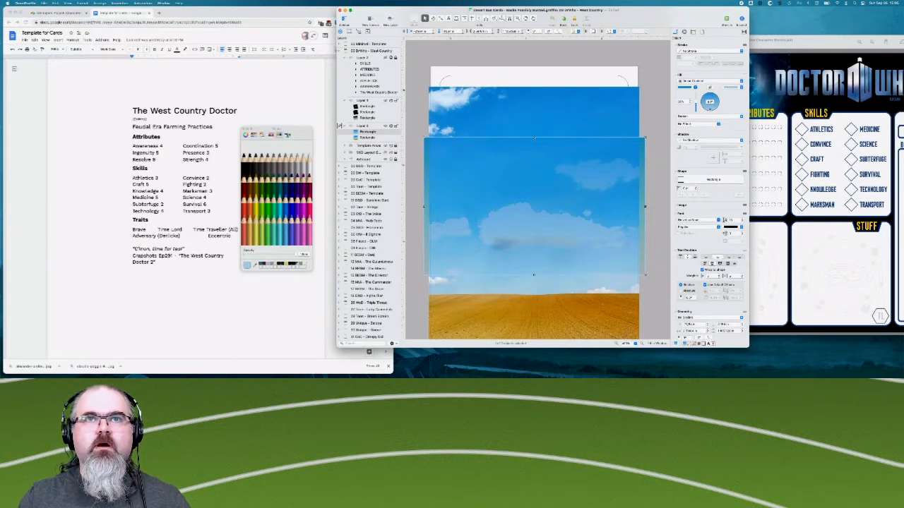
{"action": "scroll", "coordinate": [699, 194], "scroll_direction": "down", "scroll_amount": 5}
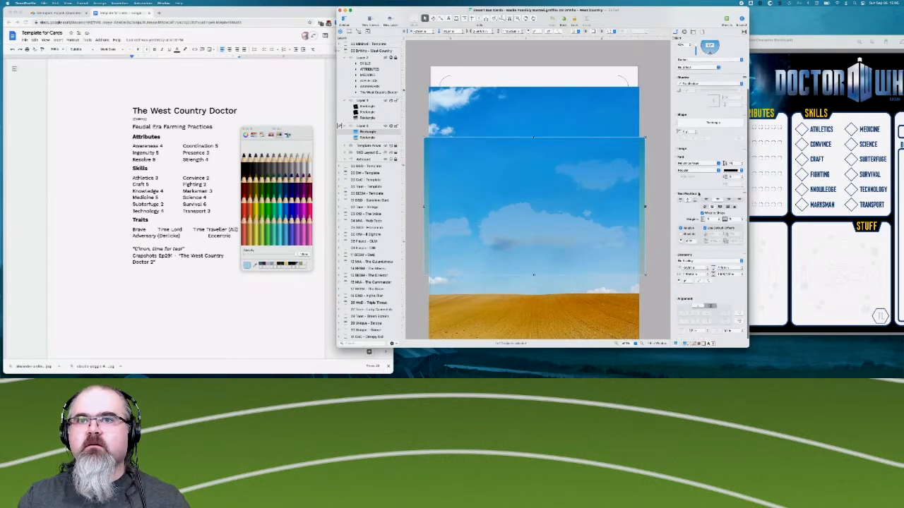
{"action": "scroll", "coordinate": [699, 195], "scroll_direction": "up", "scroll_amount": 5}
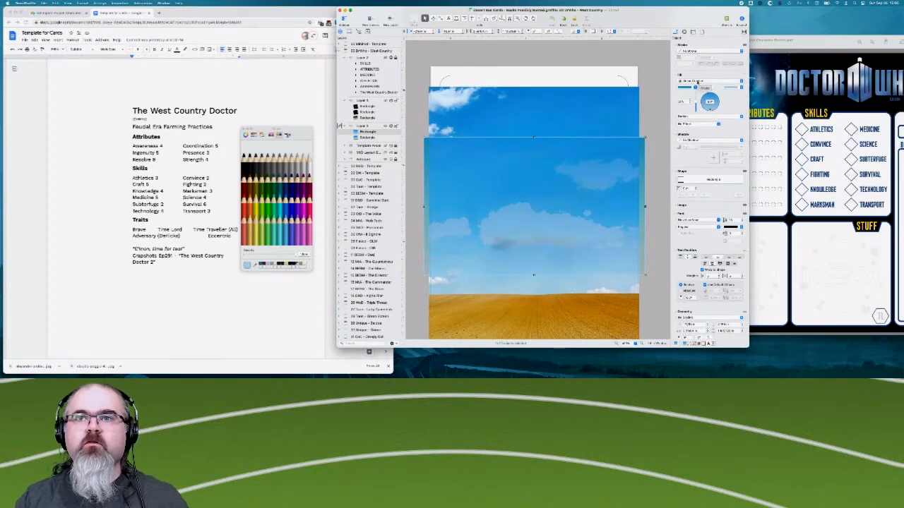
{"action": "scroll", "coordinate": [694, 232], "scroll_direction": "down", "scroll_amount": 5}
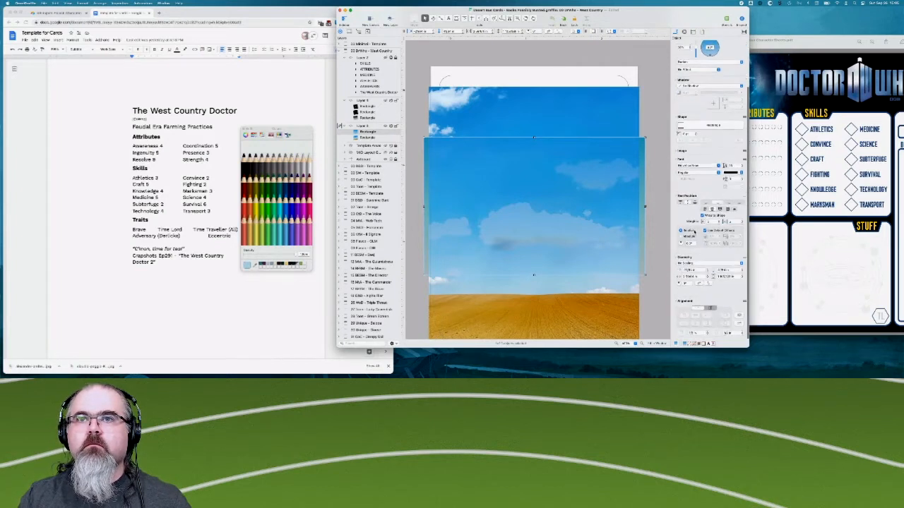
{"action": "scroll", "coordinate": [699, 222], "scroll_direction": "up", "scroll_amount": 5}
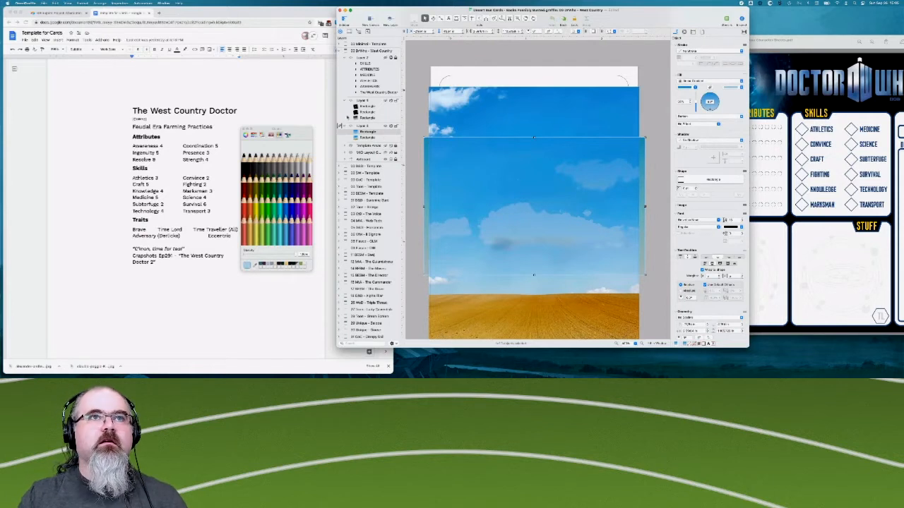
{"action": "left_click", "coordinate": [385, 101]}
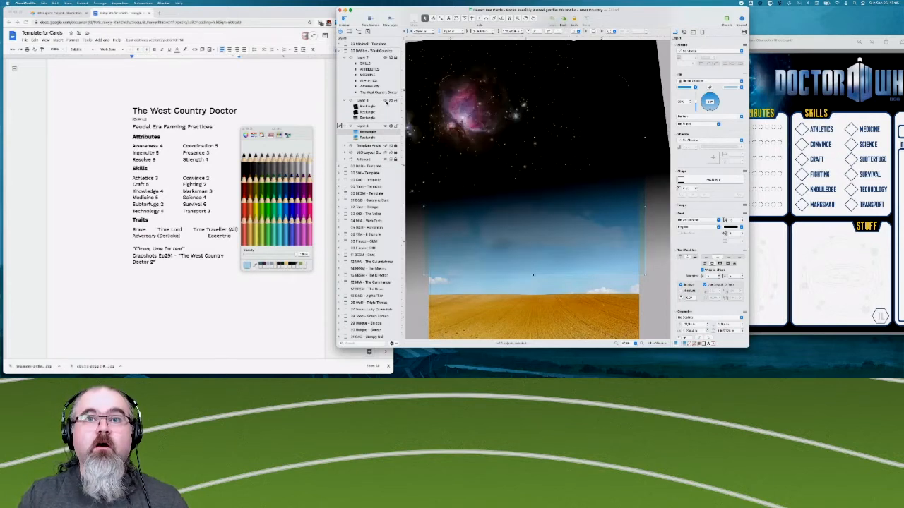
{"action": "left_click", "coordinate": [386, 102]}
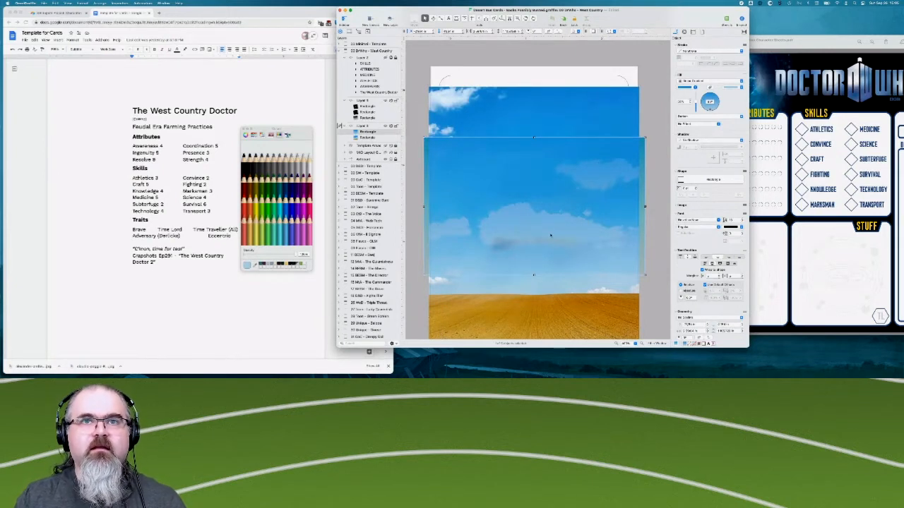
{"action": "left_click", "coordinate": [657, 171]}
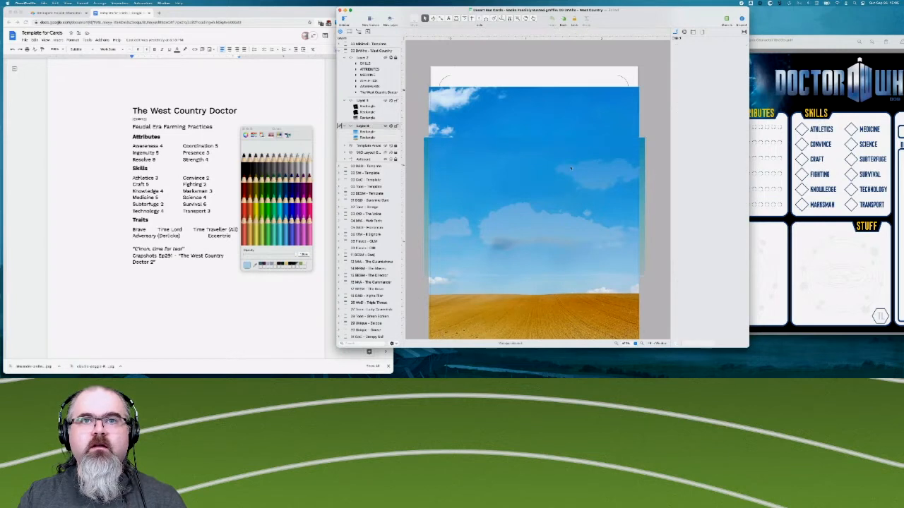
{"action": "left_click", "coordinate": [641, 158]}
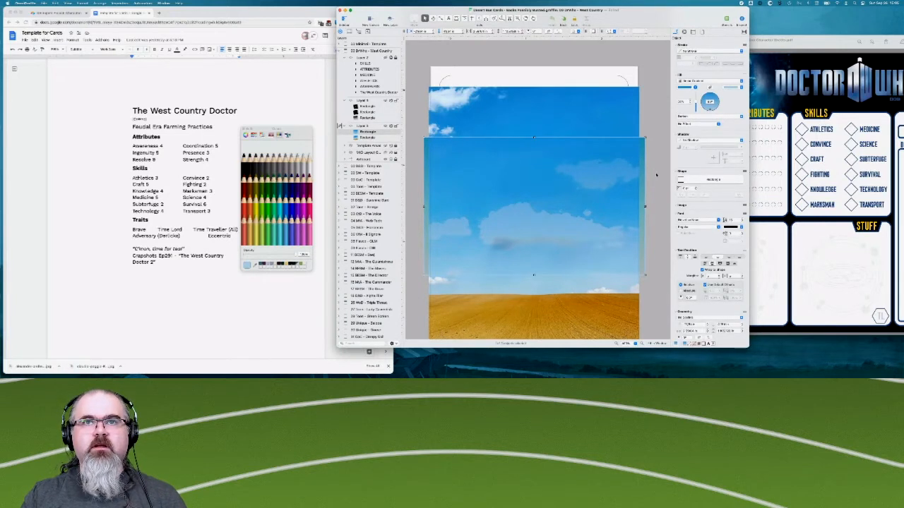
- Paste a copy of the blue gradient rectangle, move it lower over the large cloud, and shrink it to a smaller patch
{"action": "scroll", "coordinate": [543, 200], "scroll_direction": "right", "scroll_amount": 3}
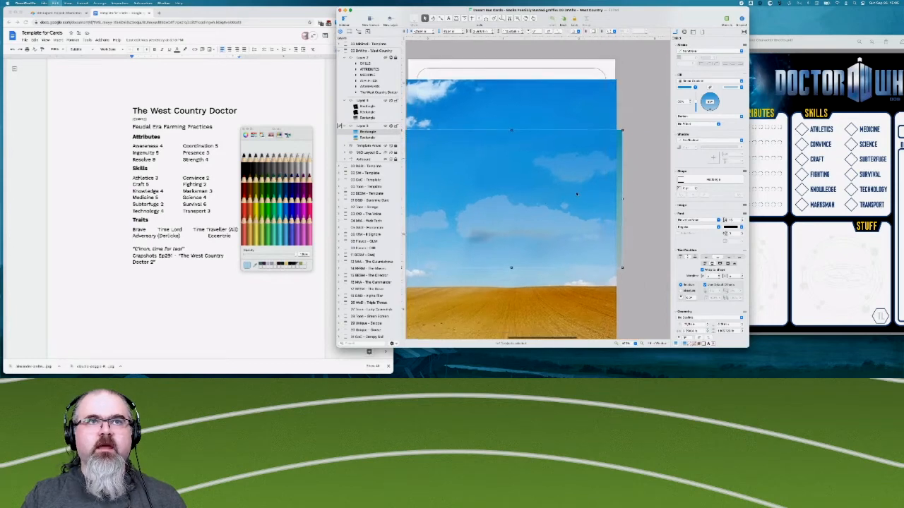
{"action": "key", "text": "super+v"}
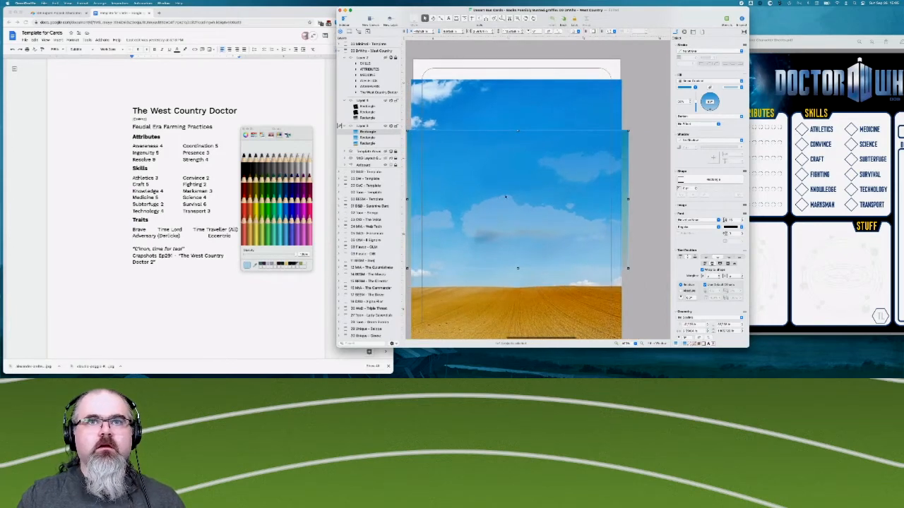
{"action": "left_click_drag", "start_coordinate": [509, 203], "coordinate": [559, 255]}
{"action": "scroll", "coordinate": [559, 253], "scroll_direction": "down", "scroll_amount": 1}
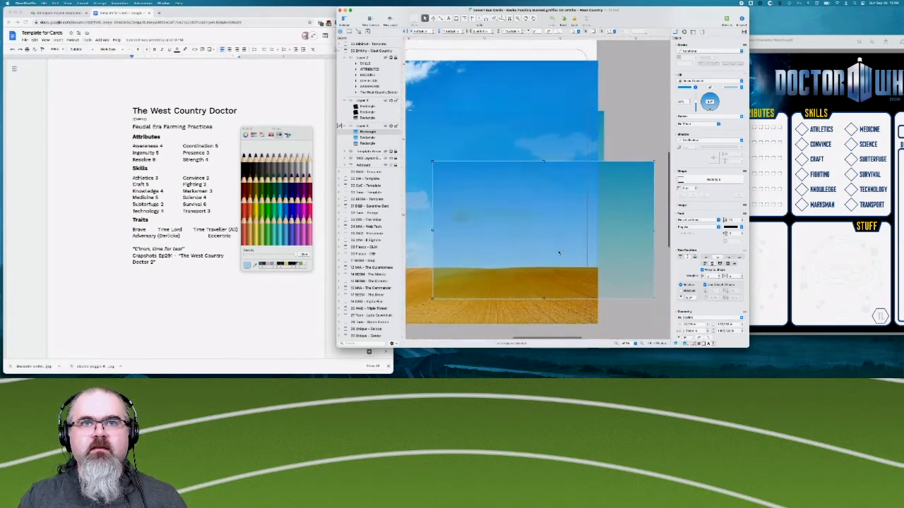
{"action": "scroll", "coordinate": [559, 253], "scroll_direction": "down", "scroll_amount": 1}
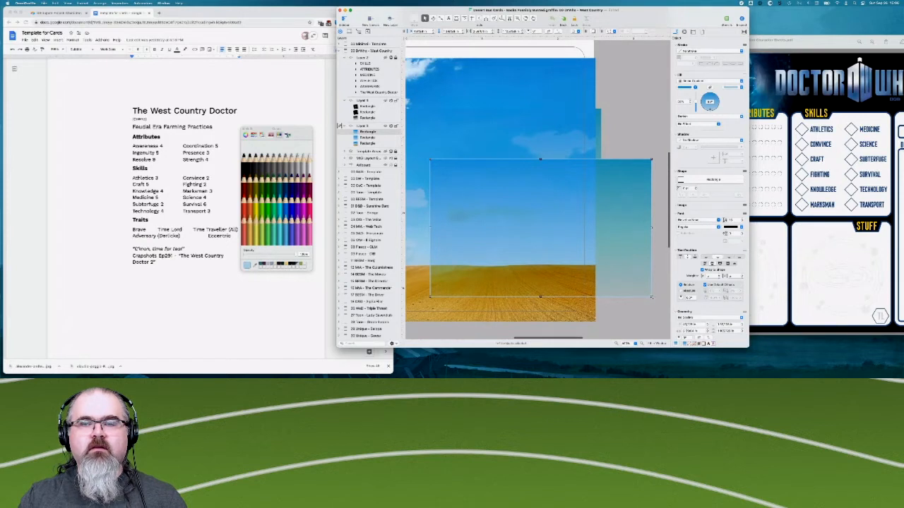
{"action": "left_click_drag", "start_coordinate": [652, 296], "coordinate": [580, 236]}
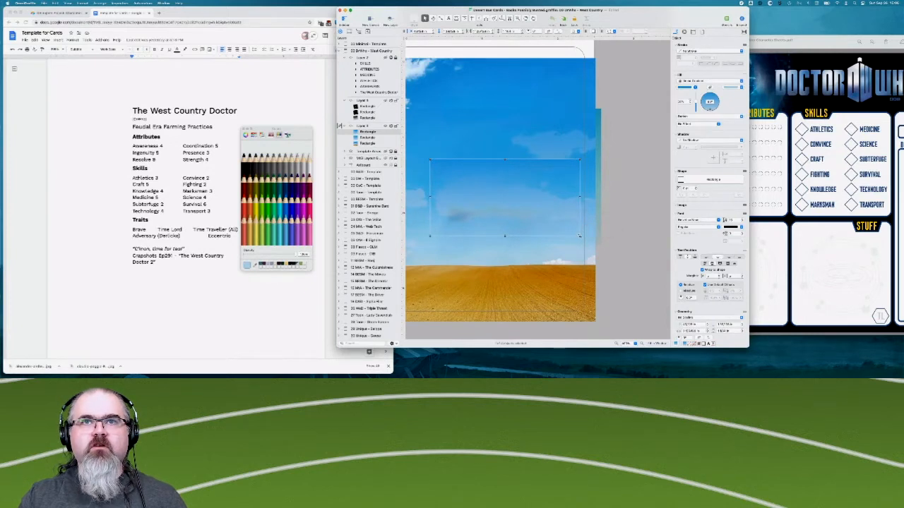
- Enlarge the smaller blue gradient patch up and outward to cover the large cloud, and set its blend mode to Normal
{"action": "scroll", "coordinate": [580, 236], "scroll_direction": "left", "scroll_amount": 2}
{"action": "scroll", "coordinate": [579, 236], "scroll_direction": "up", "scroll_amount": 1}
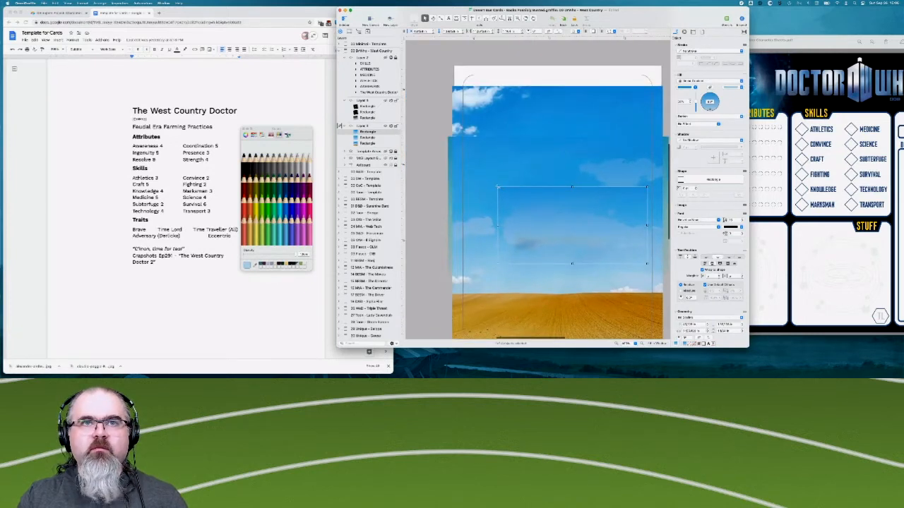
{"action": "left_click_drag", "start_coordinate": [498, 188], "coordinate": [467, 150]}
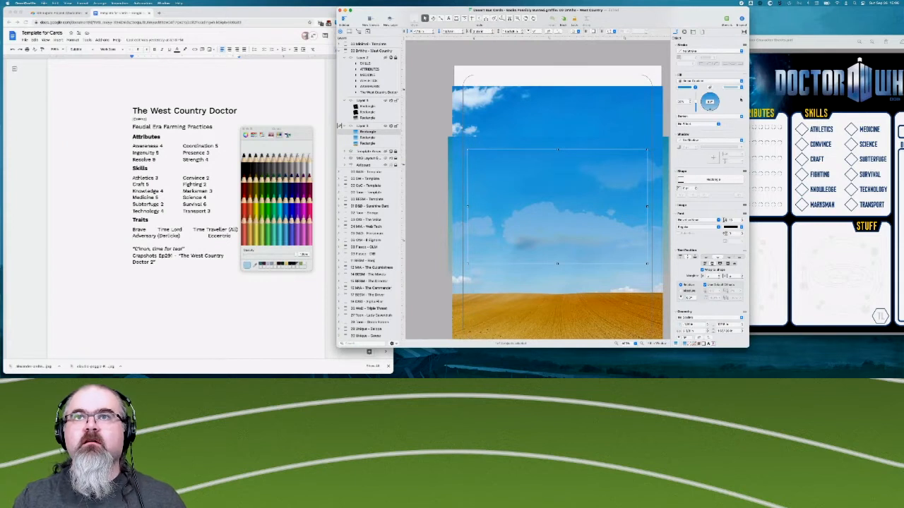
{"action": "left_click", "coordinate": [687, 118]}
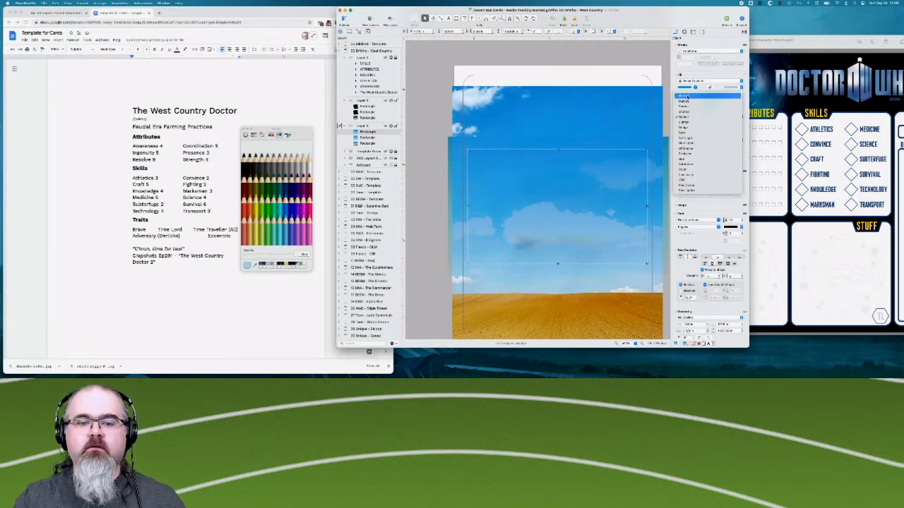
{"action": "left_click", "coordinate": [687, 97]}
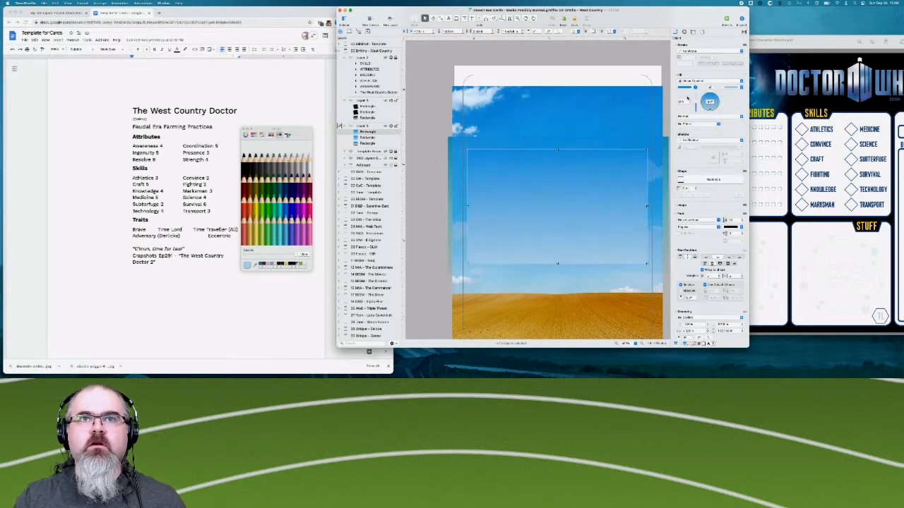
- Match the patch's two gradient colours to the surrounding sky by sampling the blue at its upper and lower corners
{"action": "left_click", "coordinate": [686, 88]}
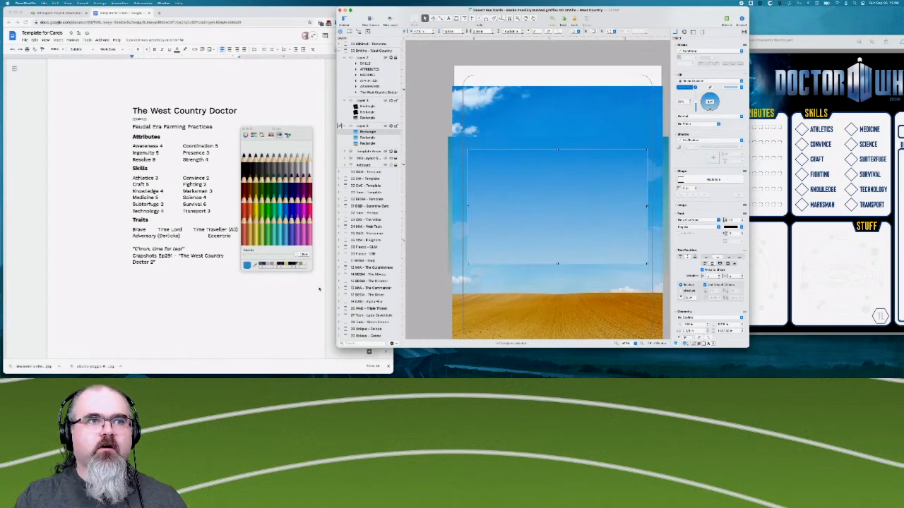
{"action": "left_click", "coordinate": [477, 150]}
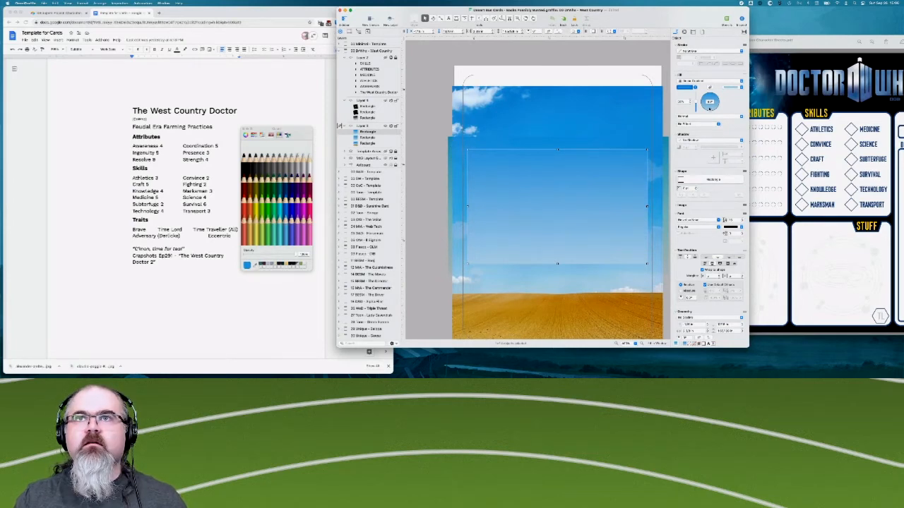
{"action": "left_click", "coordinate": [731, 87]}
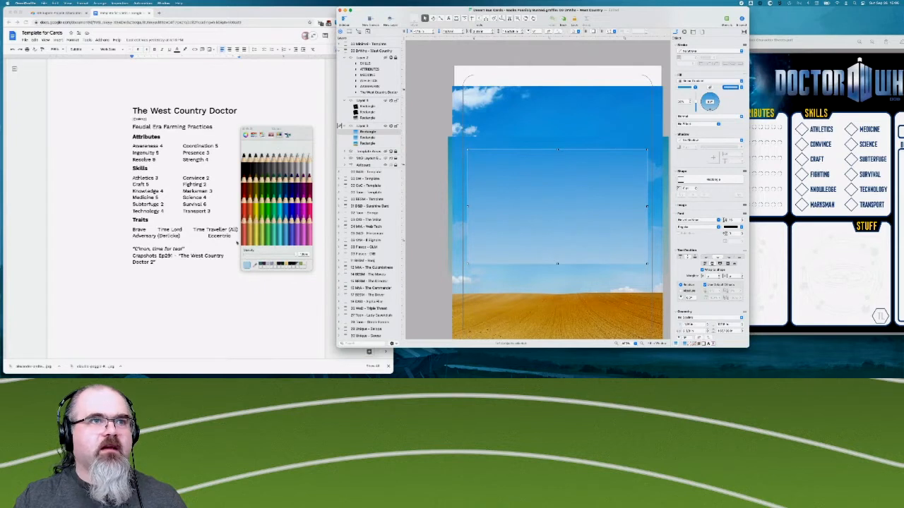
{"action": "left_click", "coordinate": [256, 266]}
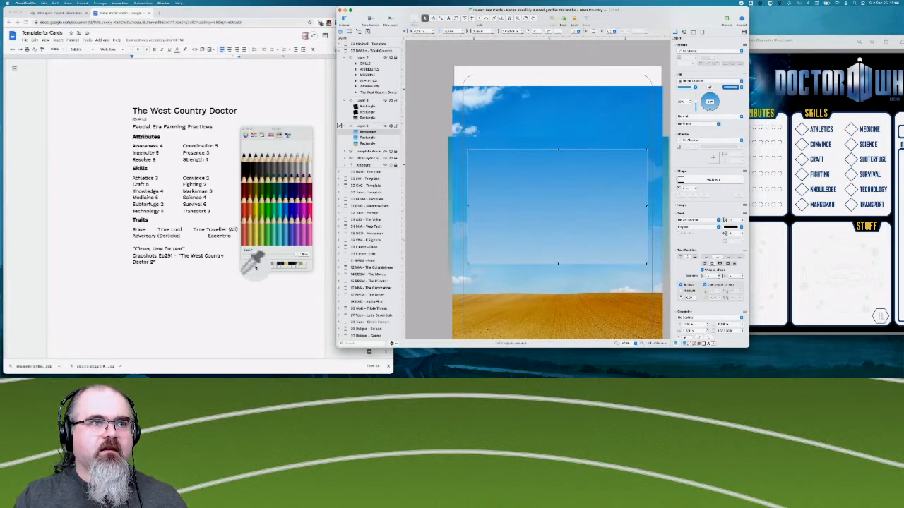
{"action": "left_click", "coordinate": [649, 264]}
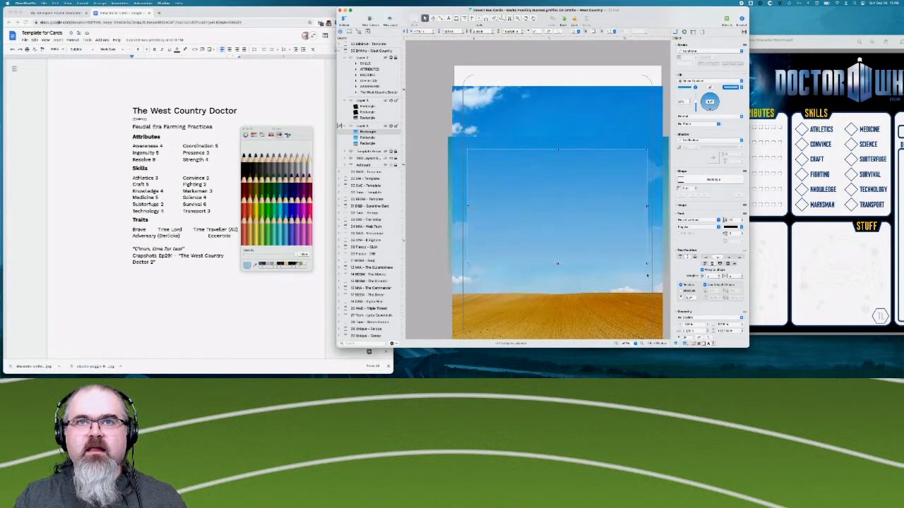
{"action": "left_click", "coordinate": [235, 322]}
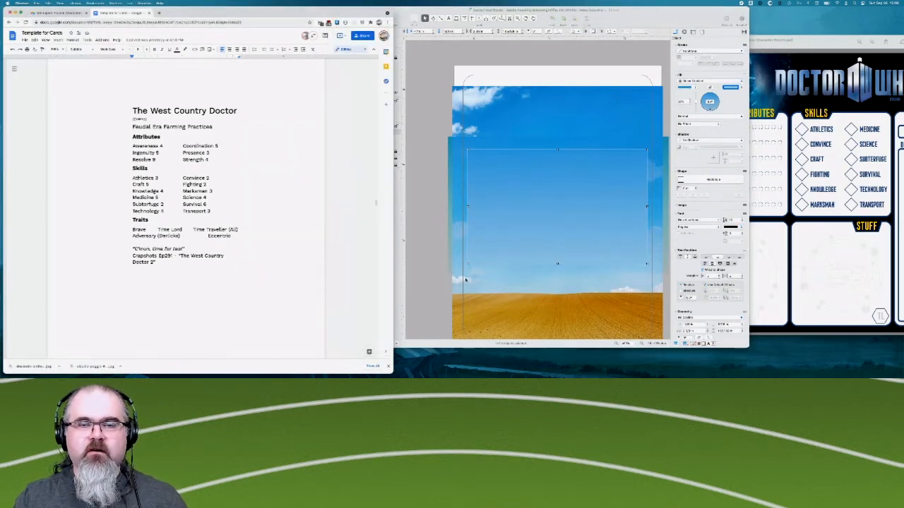
{"action": "left_click", "coordinate": [589, 178]}
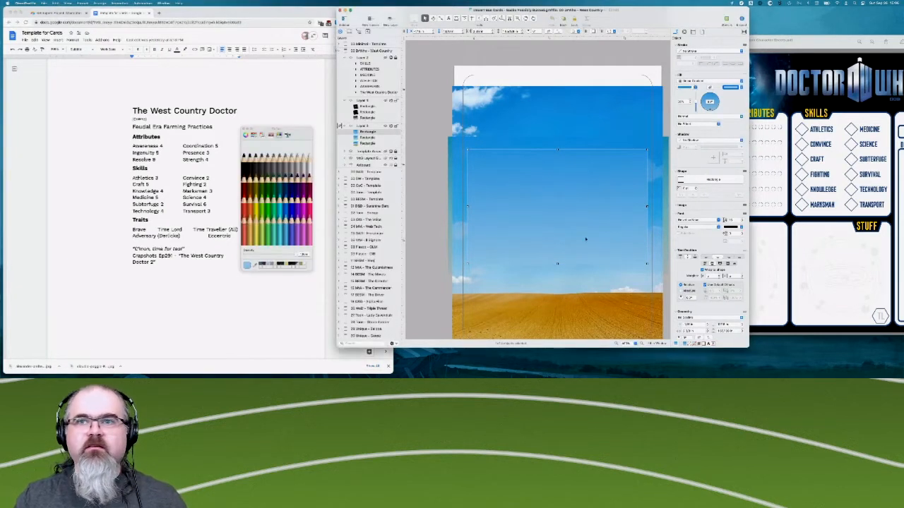
{"action": "left_click", "coordinate": [310, 349]}
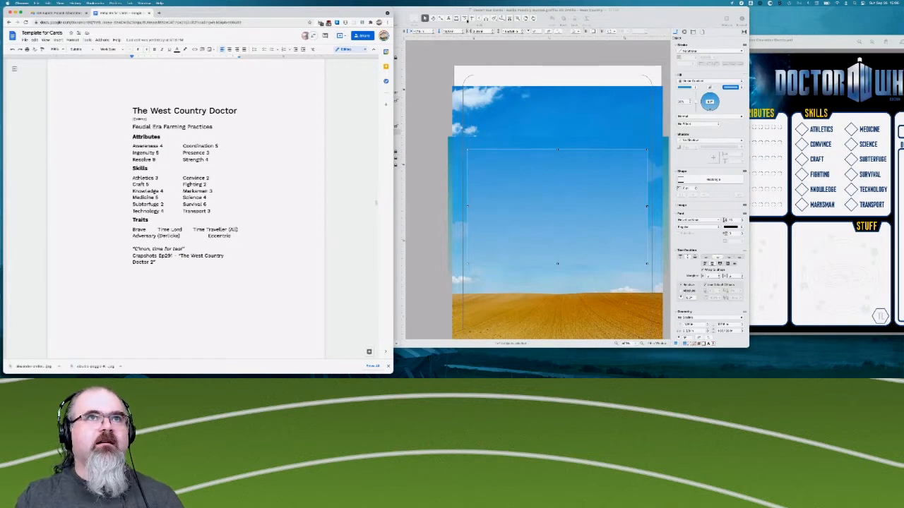
{"action": "left_click", "coordinate": [405, 13]}
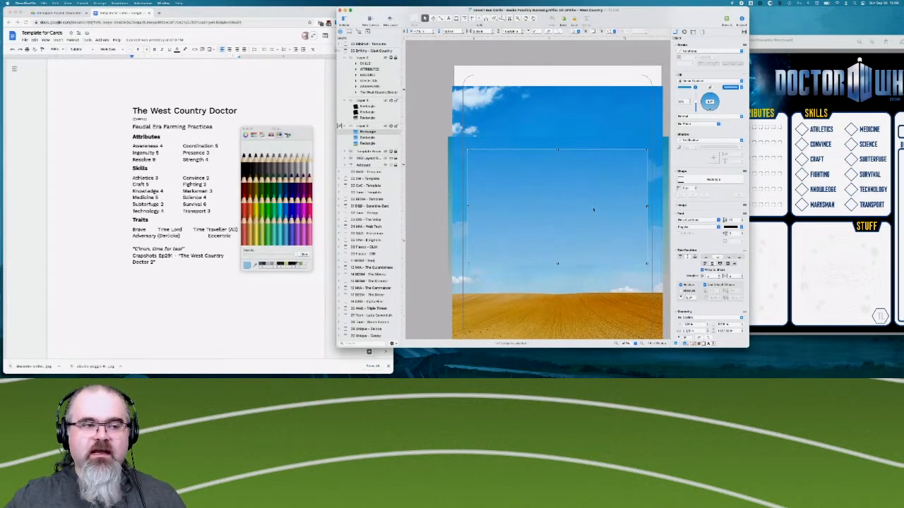
{"action": "left_click", "coordinate": [429, 179]}
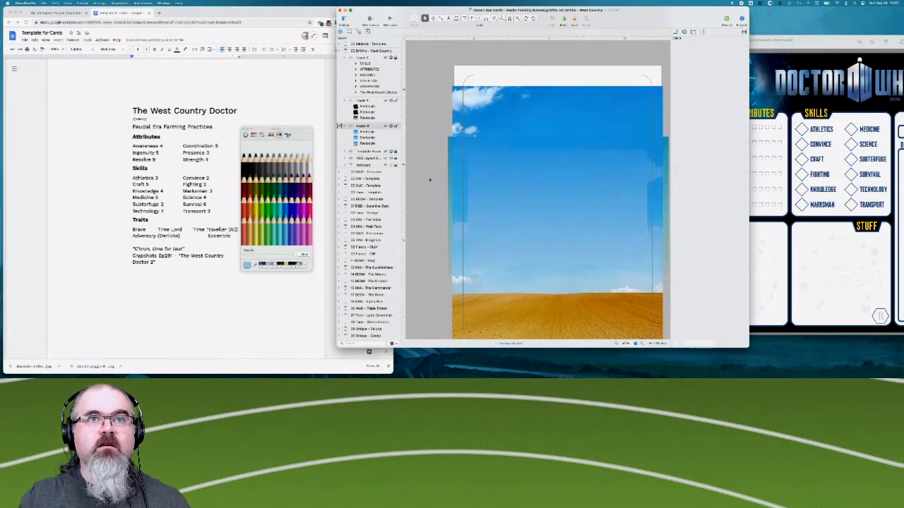
- Apply a Blur effect to the fill of the blue gradient patch over the large cloud
{"action": "left_click", "coordinate": [557, 226]}
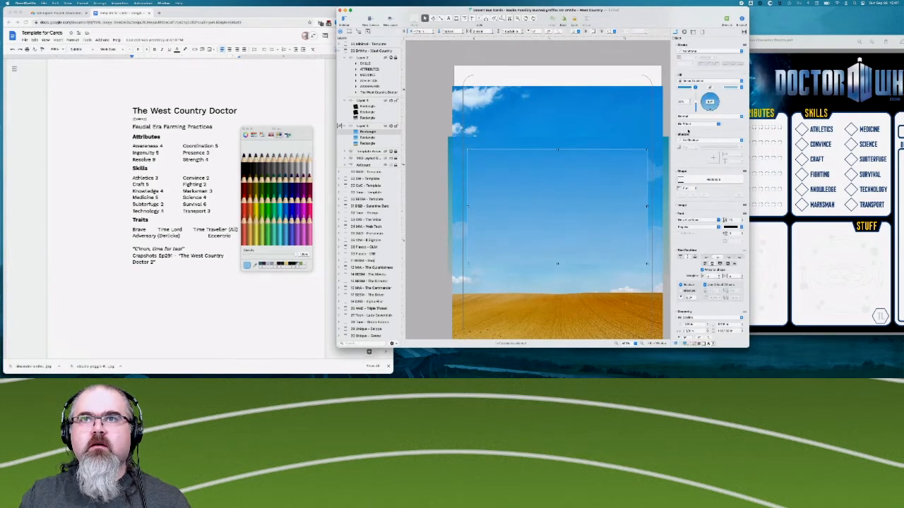
{"action": "left_click", "coordinate": [688, 125]}
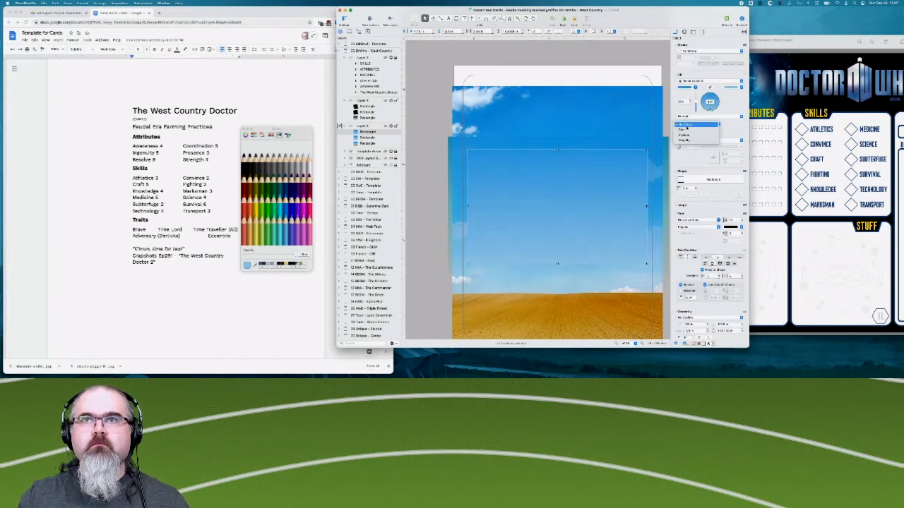
{"action": "left_click", "coordinate": [686, 131]}
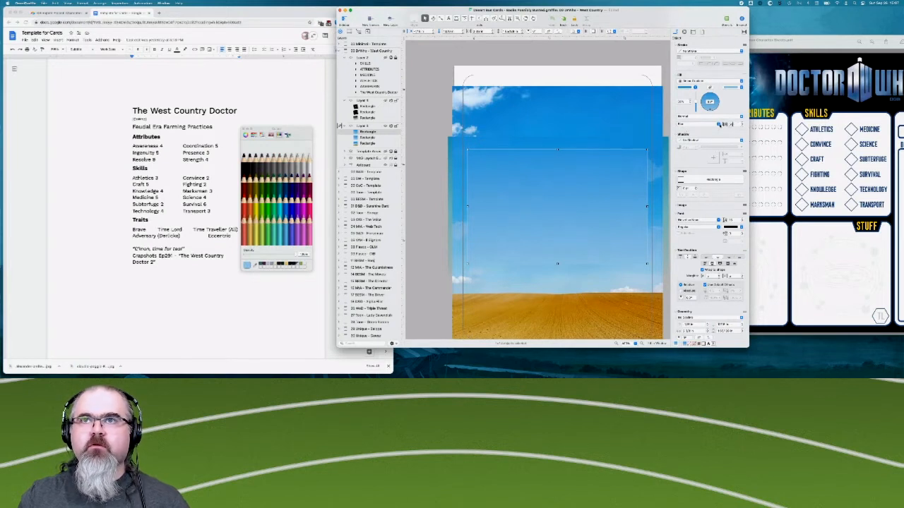
{"action": "key", "text": "Tab"}
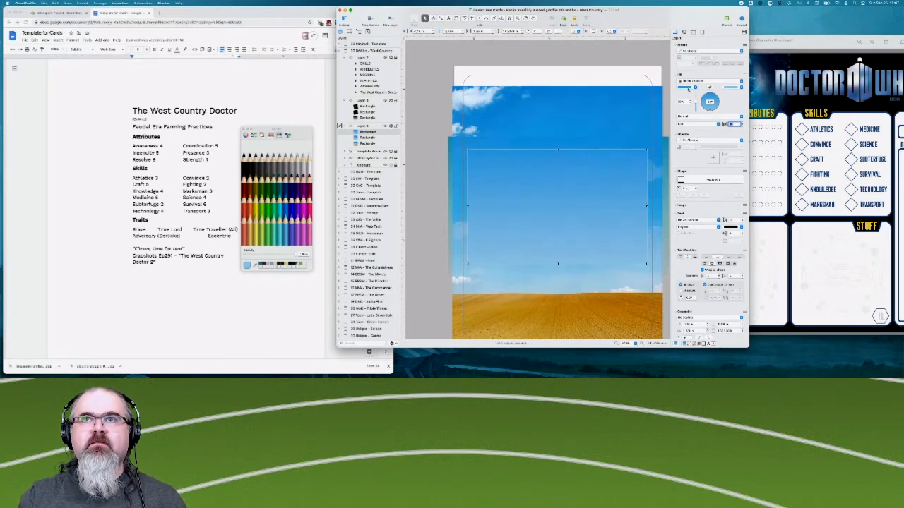
- Reduce the opacity of both gradient colours in the blurred sky patch and deselect it
{"action": "left_click", "coordinate": [689, 89]}
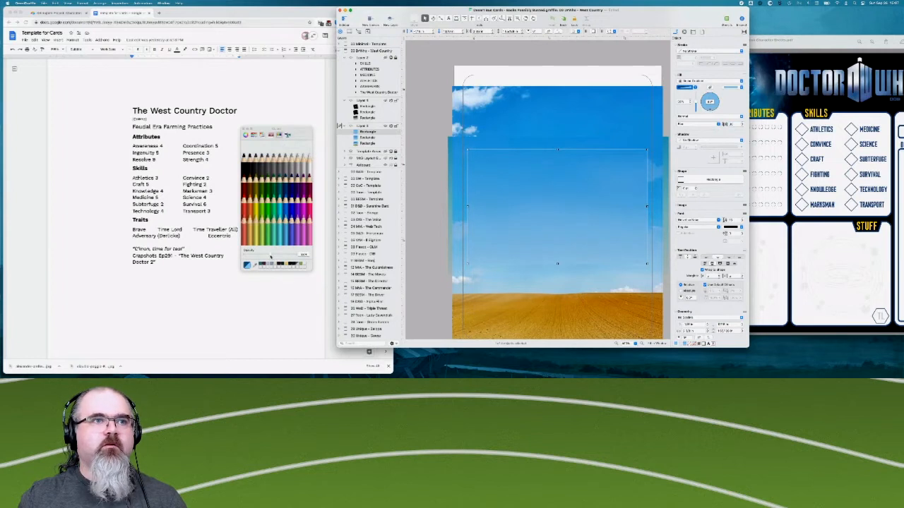
{"action": "left_click", "coordinate": [727, 88]}
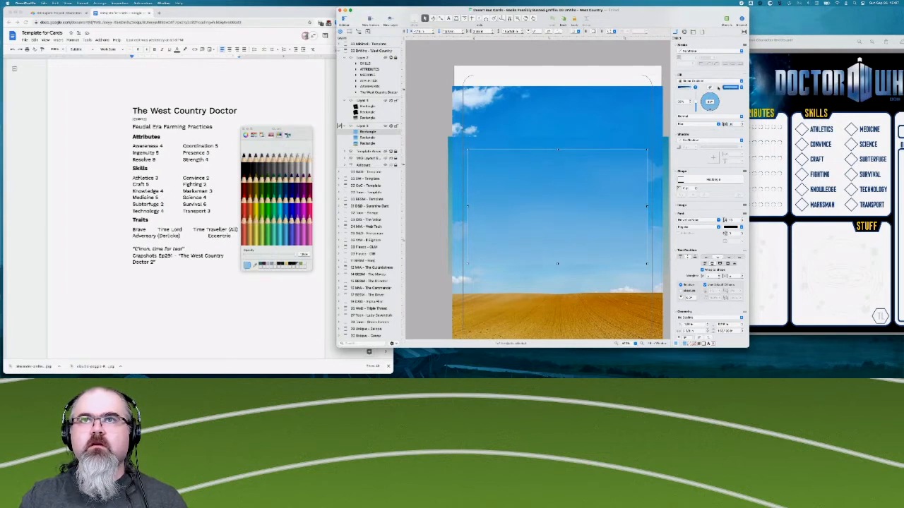
{"action": "left_click", "coordinate": [270, 255]}
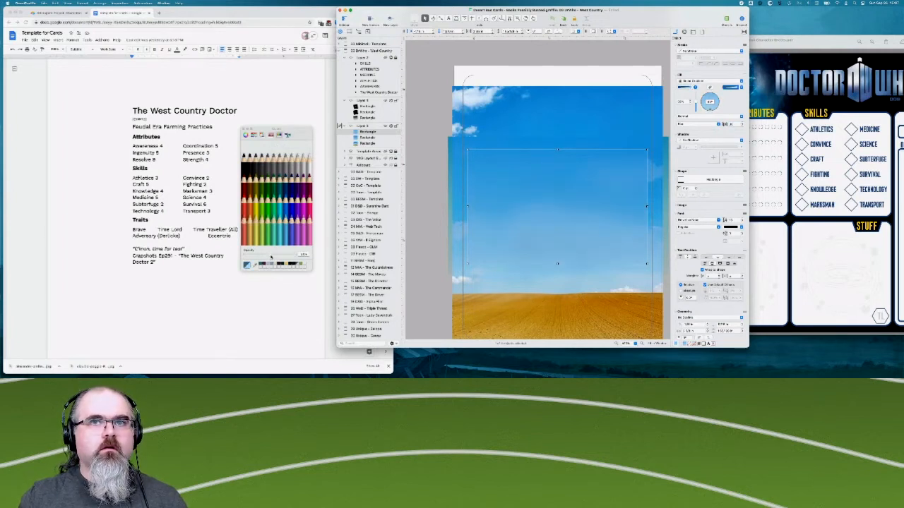
{"action": "left_click", "coordinate": [285, 302]}
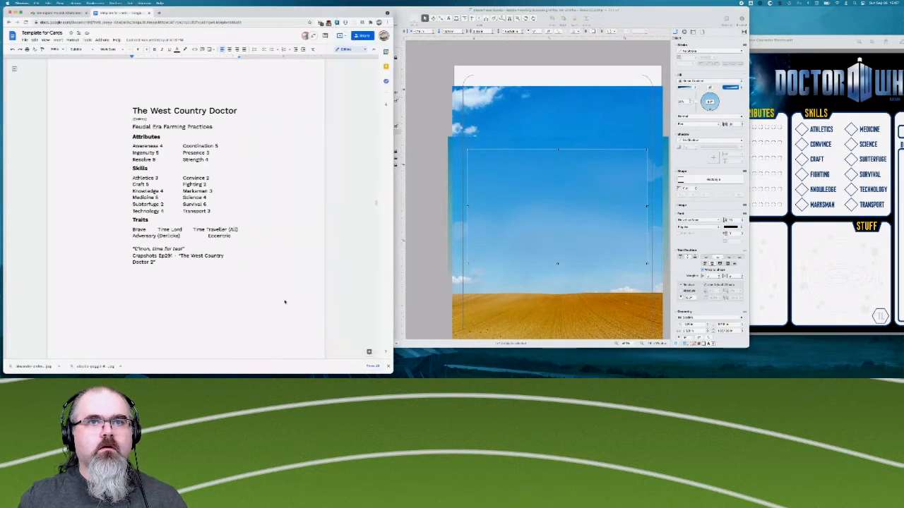
{"action": "left_click", "coordinate": [452, 90]}
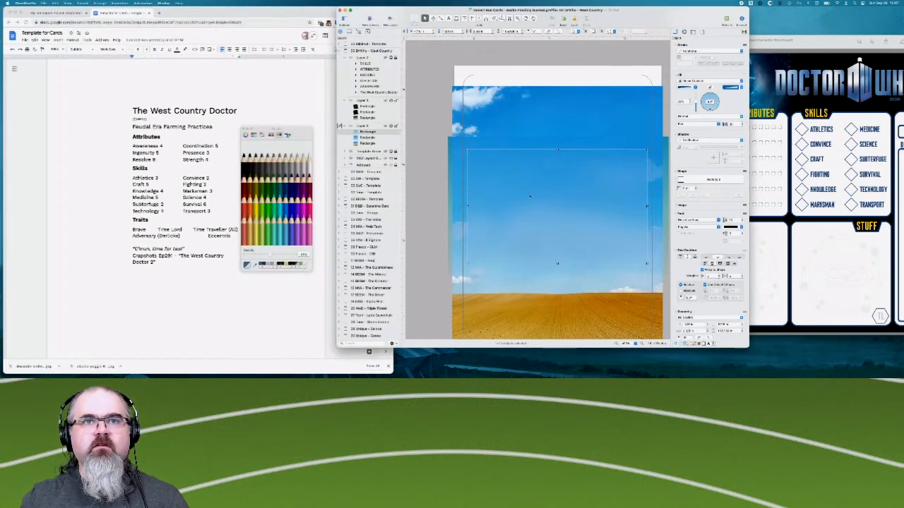
{"action": "left_click", "coordinate": [436, 230]}
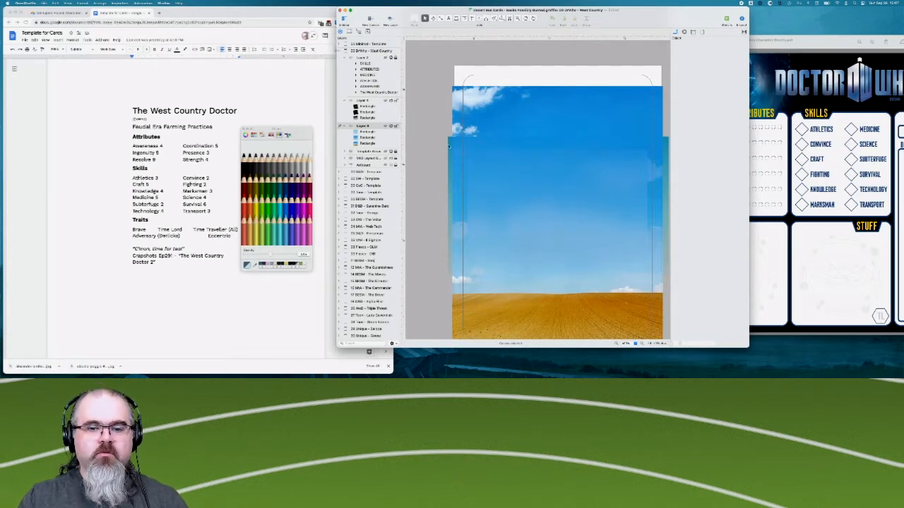
- Show the space layer again and check how the nebula and black shading blend into the toned-down sky
{"action": "left_click", "coordinate": [386, 101]}
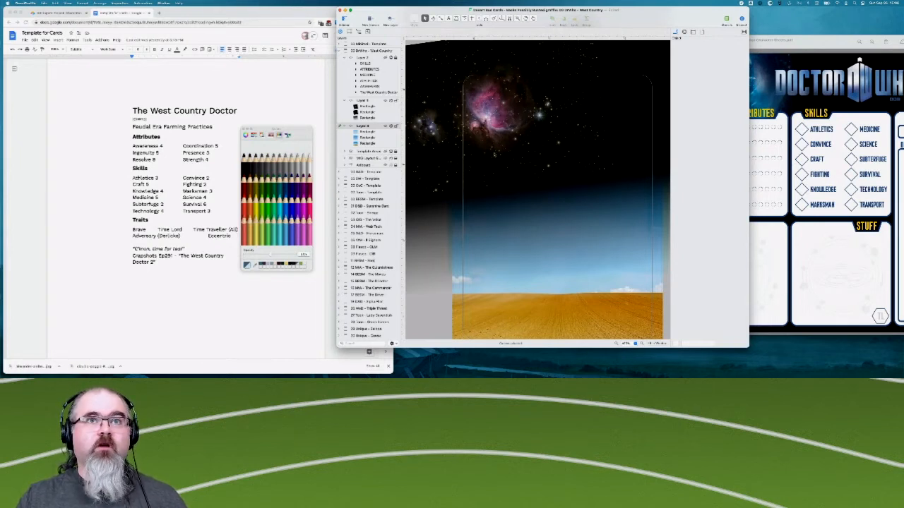
{"action": "scroll", "coordinate": [466, 159], "scroll_direction": "up", "scroll_amount": 2}
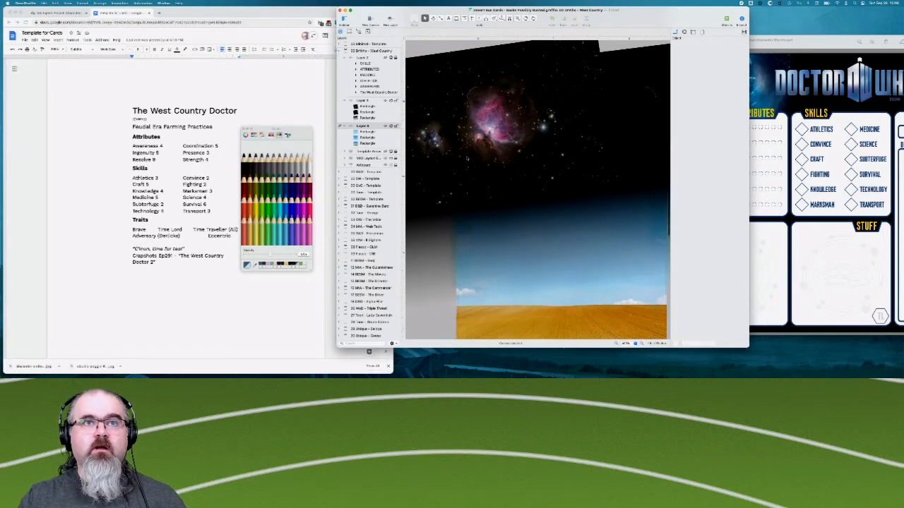
{"action": "scroll", "coordinate": [448, 197], "scroll_direction": "up", "scroll_amount": 2}
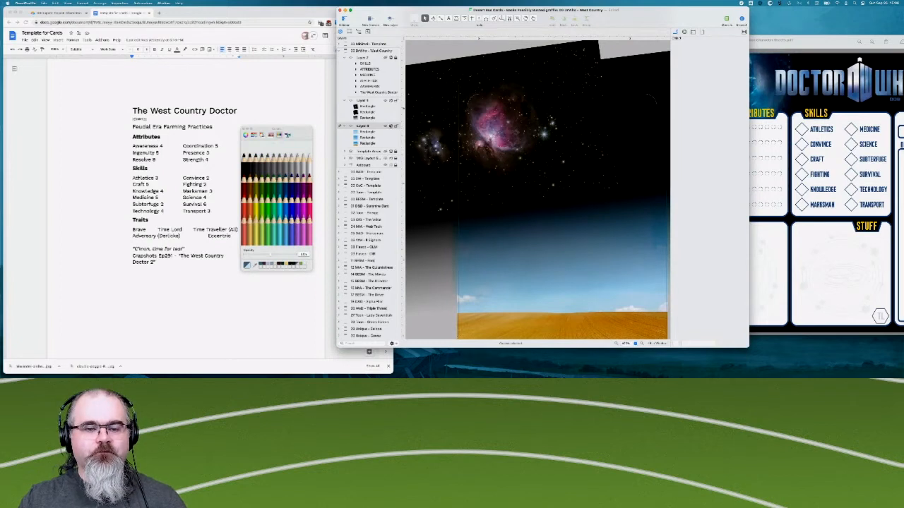
- Duplicate the nebula image and place the copy beside the original so the starfield covers the rest of the card's width
{"action": "left_click", "coordinate": [368, 107]}
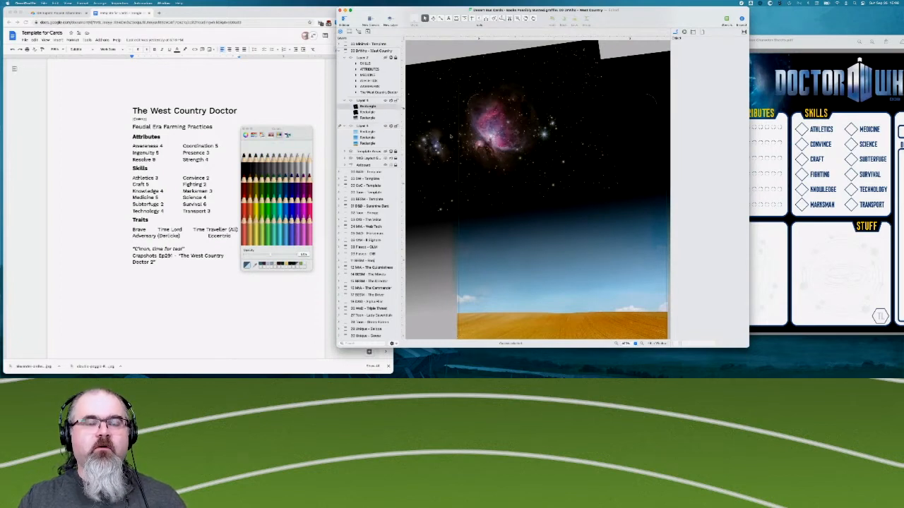
{"action": "left_click_drag", "start_coordinate": [450, 136], "coordinate": [488, 178]}
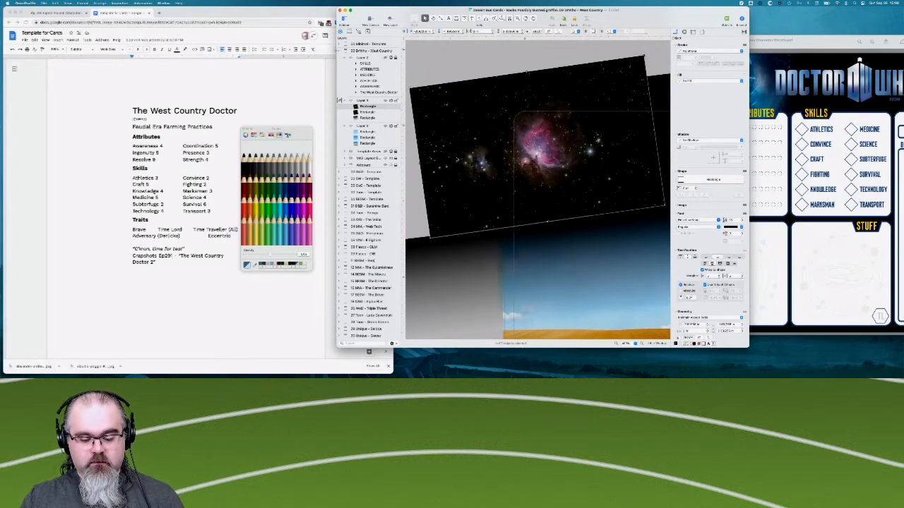
{"action": "scroll", "coordinate": [473, 233], "scroll_direction": "right", "scroll_amount": 5}
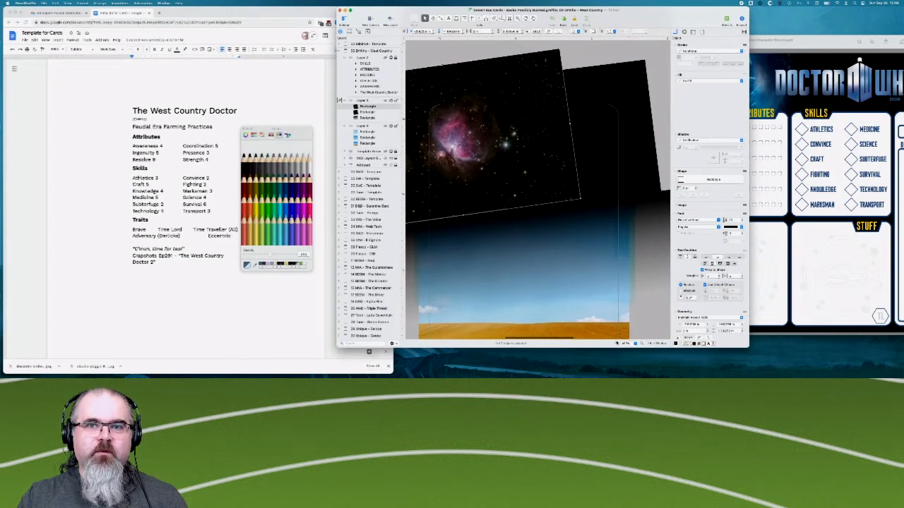
{"action": "left_click", "coordinate": [616, 344]}
{"action": "key", "text": "super+c"}
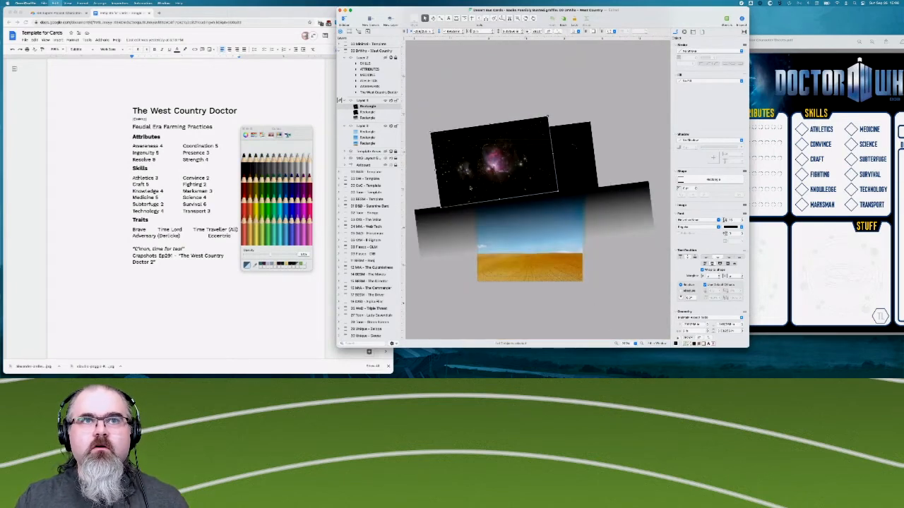
{"action": "left_click_drag", "start_coordinate": [463, 171], "coordinate": [576, 164]}
{"action": "key", "text": "super+v"}
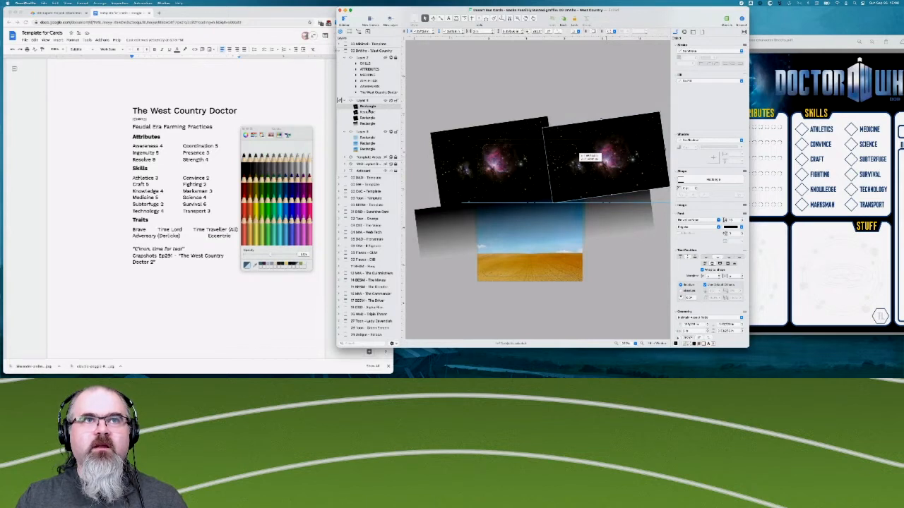
- Move the copied nebula image beneath the original in the layer's stacking order and deselect it
{"action": "left_click_drag", "start_coordinate": [368, 107], "coordinate": [368, 115]}
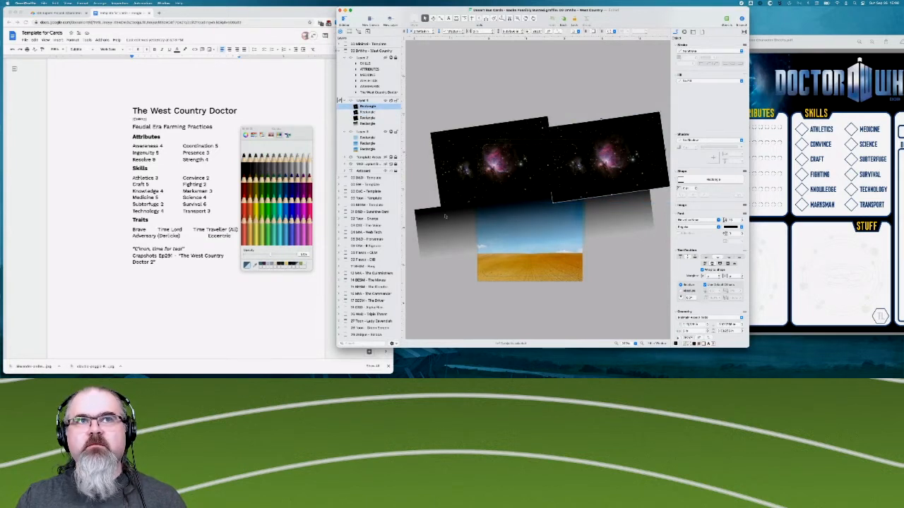
{"action": "left_click", "coordinate": [497, 95]}
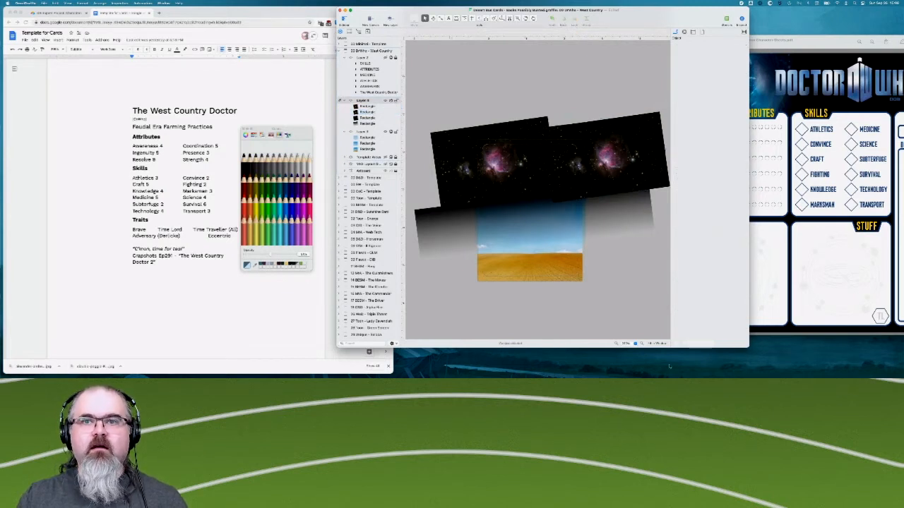
{"action": "left_click", "coordinate": [641, 344]}
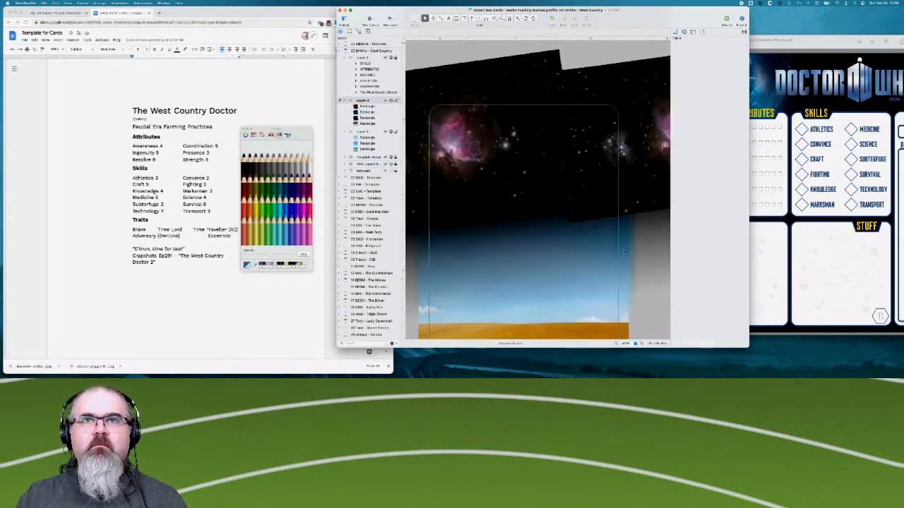
- Shift the solid black rectangle and the black gradient rectangle down together so the shading covers the starfield's lower edge, and deselect them
{"action": "scroll", "coordinate": [624, 252], "scroll_direction": "up", "scroll_amount": 2}
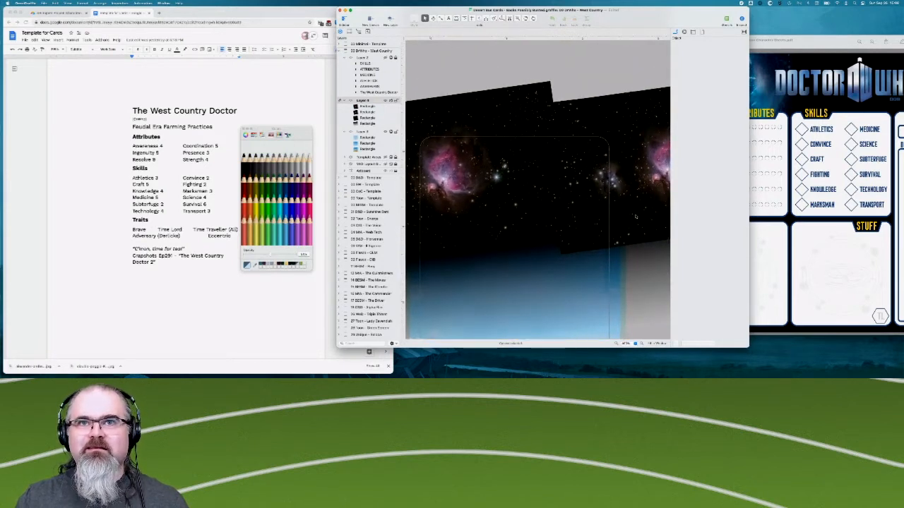
{"action": "scroll", "coordinate": [636, 217], "scroll_direction": "right", "scroll_amount": 3}
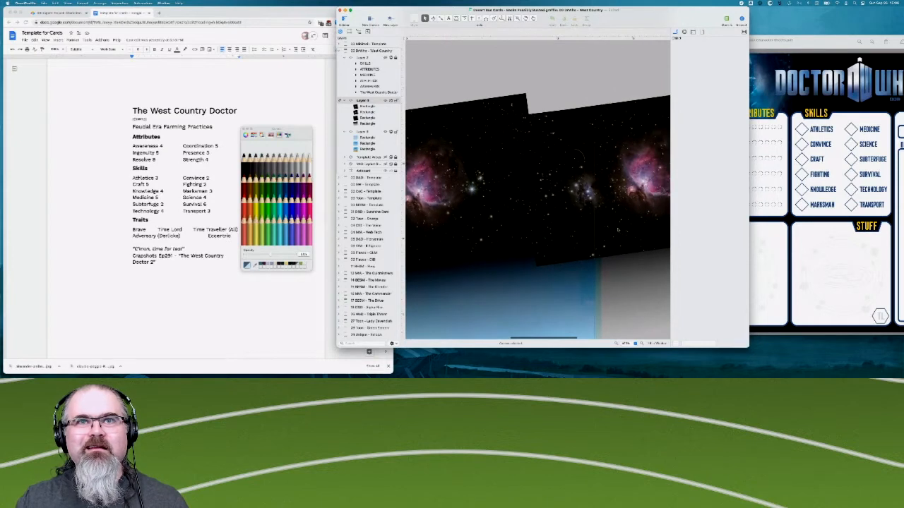
{"action": "scroll", "coordinate": [617, 228], "scroll_direction": "left", "scroll_amount": 3}
{"action": "scroll", "coordinate": [617, 229], "scroll_direction": "down", "scroll_amount": 2}
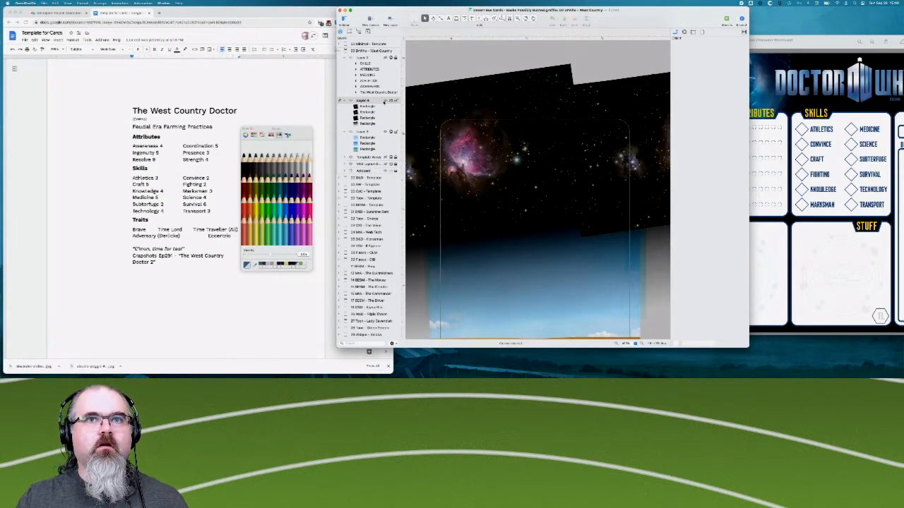
{"action": "scroll", "coordinate": [571, 192], "scroll_direction": "right", "scroll_amount": 4}
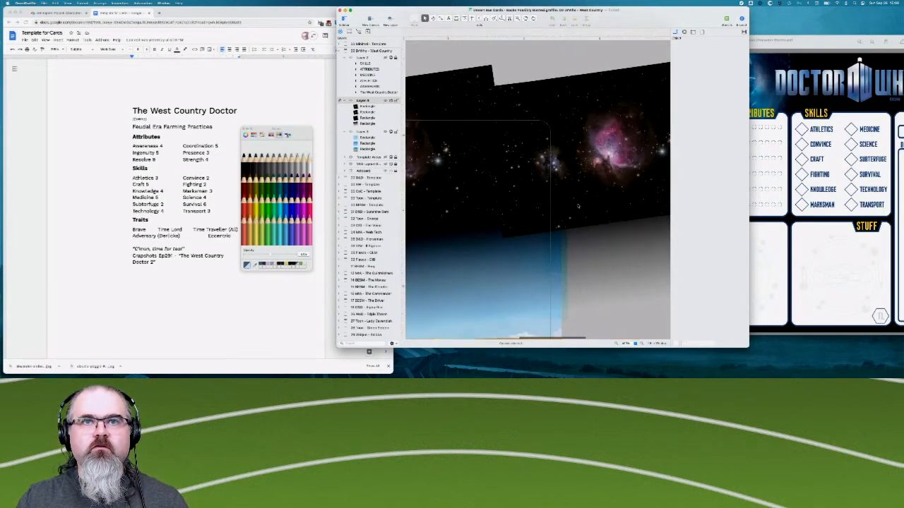
{"action": "left_click", "coordinate": [587, 205]}
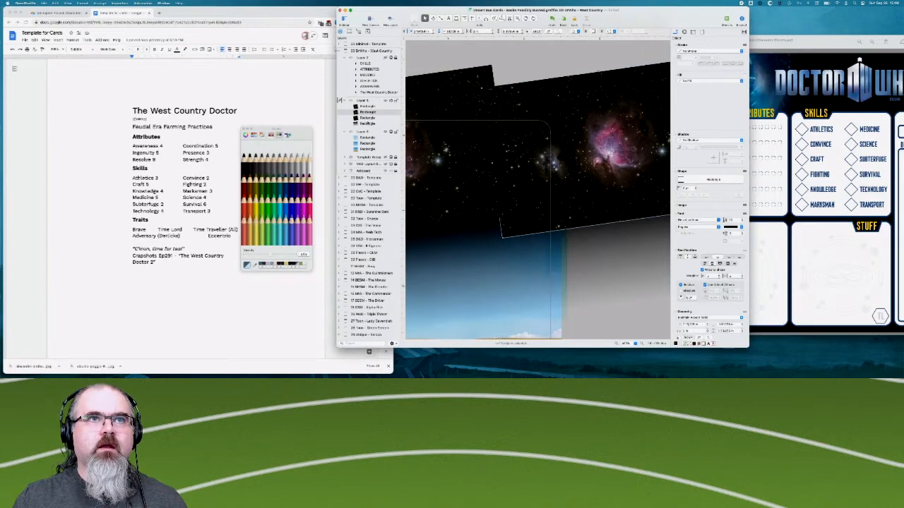
{"action": "left_click", "coordinate": [368, 118]}
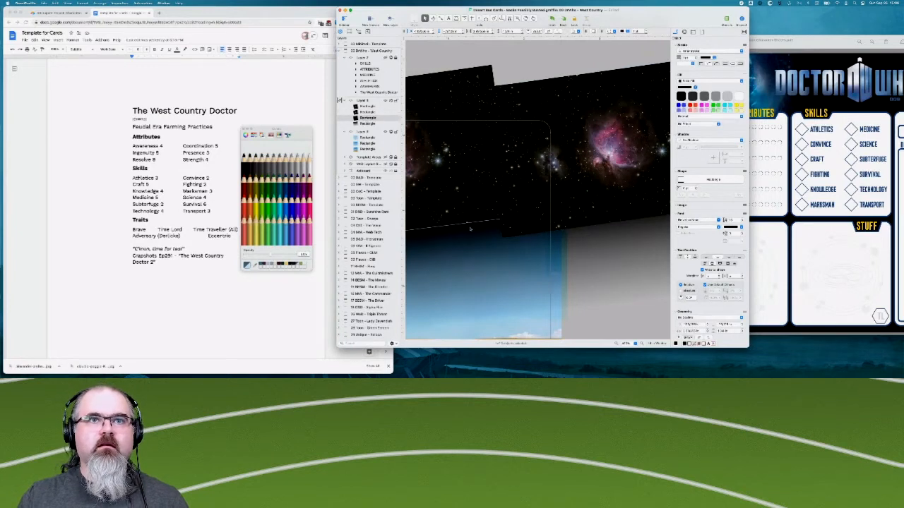
{"action": "scroll", "coordinate": [470, 229], "scroll_direction": "down", "scroll_amount": 4}
{"action": "scroll", "coordinate": [471, 229], "scroll_direction": "left", "scroll_amount": 3}
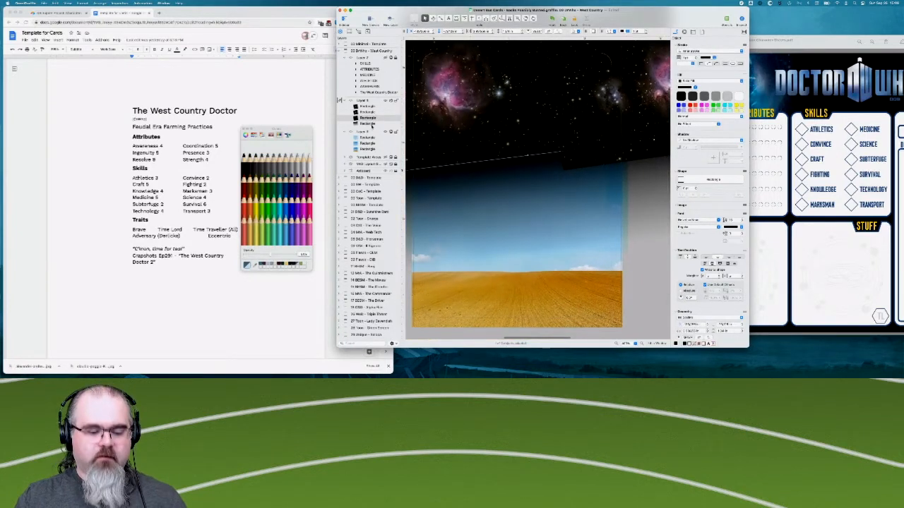
{"action": "left_click", "coordinate": [372, 124]}
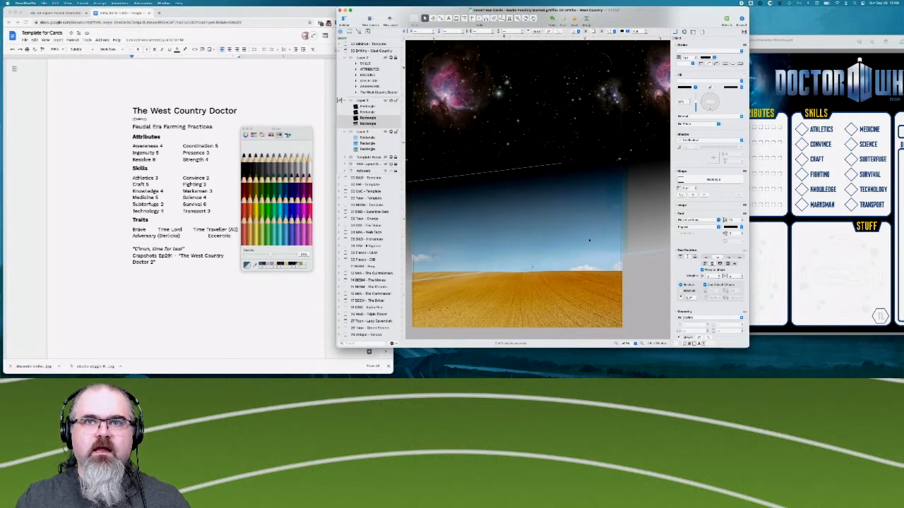
{"action": "left_click", "coordinate": [636, 279]}
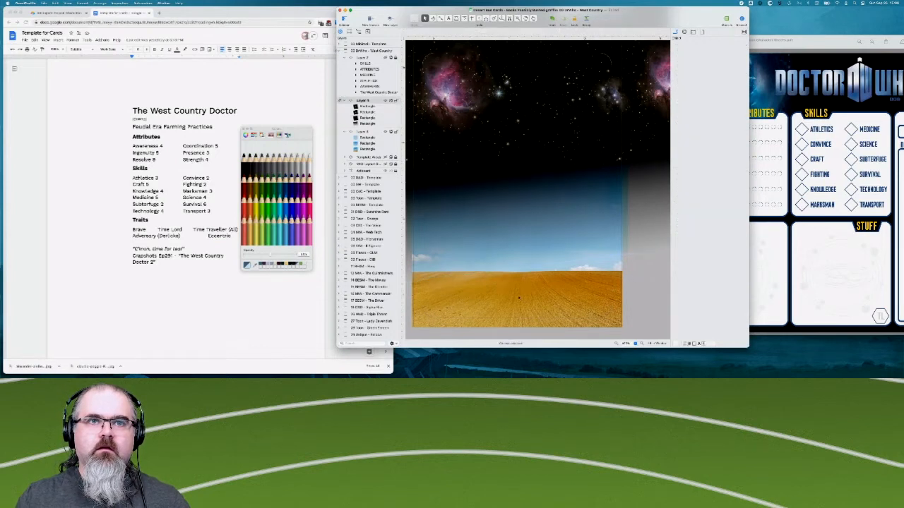
- Collapse the space layer and merge it into the field photo layer directly below
{"action": "scroll", "coordinate": [519, 297], "scroll_direction": "left", "scroll_amount": 2}
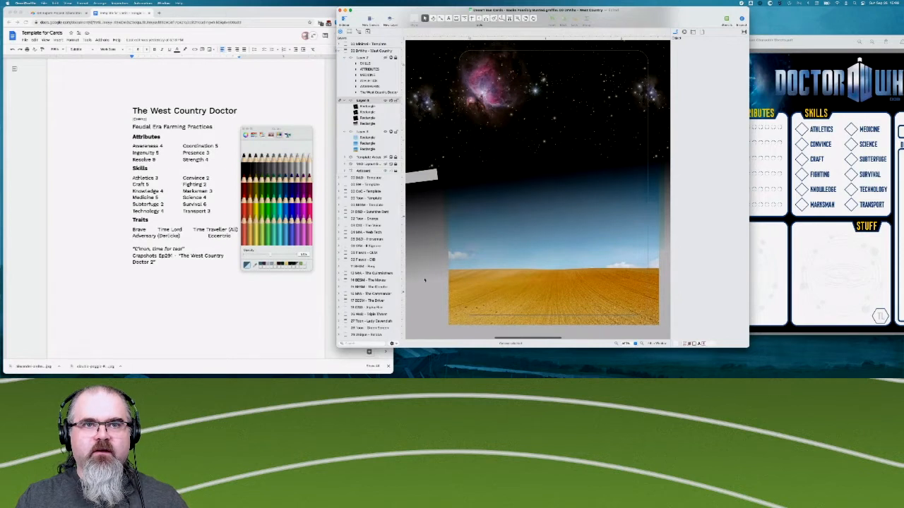
{"action": "scroll", "coordinate": [516, 240], "scroll_direction": "up", "scroll_amount": 1}
{"action": "scroll", "coordinate": [517, 240], "scroll_direction": "down", "scroll_amount": 1}
{"action": "scroll", "coordinate": [516, 240], "scroll_direction": "up", "scroll_amount": 1}
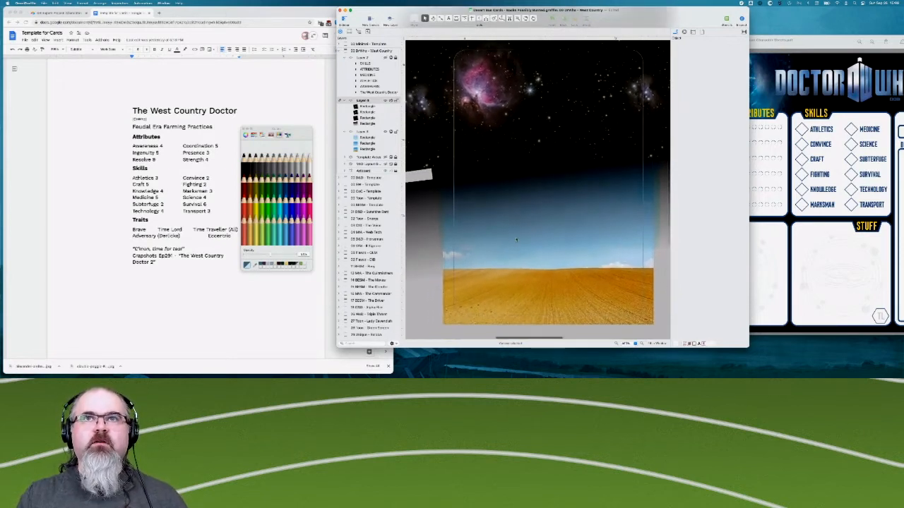
{"action": "scroll", "coordinate": [516, 240], "scroll_direction": "right", "scroll_amount": 1}
{"action": "left_click", "coordinate": [347, 101]}
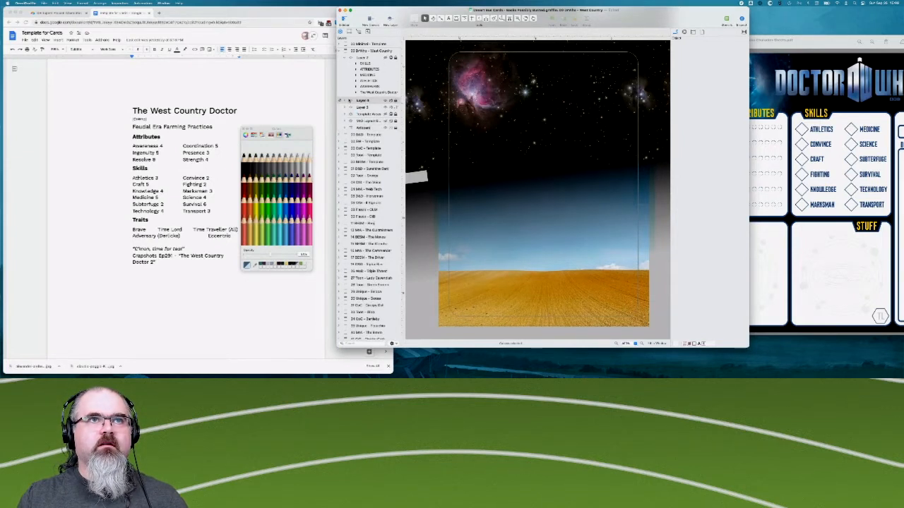
{"action": "right_click", "coordinate": [367, 102]}
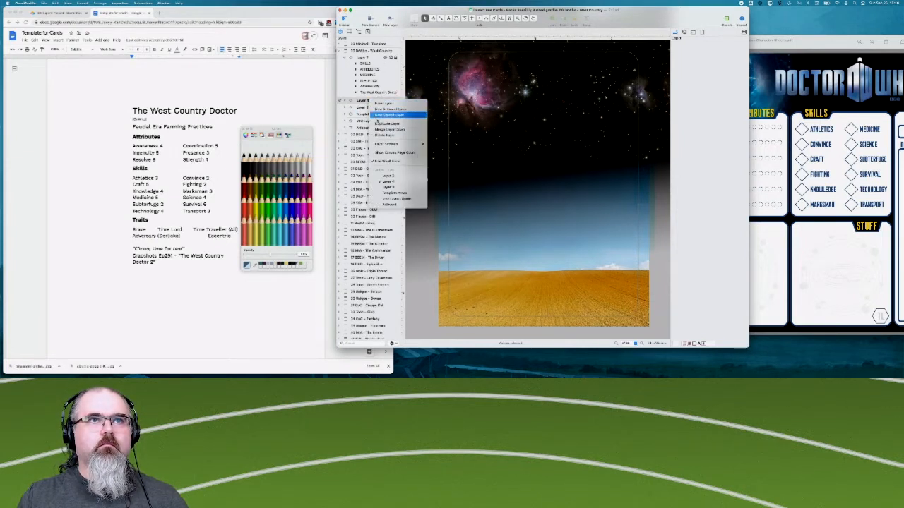
{"action": "left_click", "coordinate": [382, 129]}
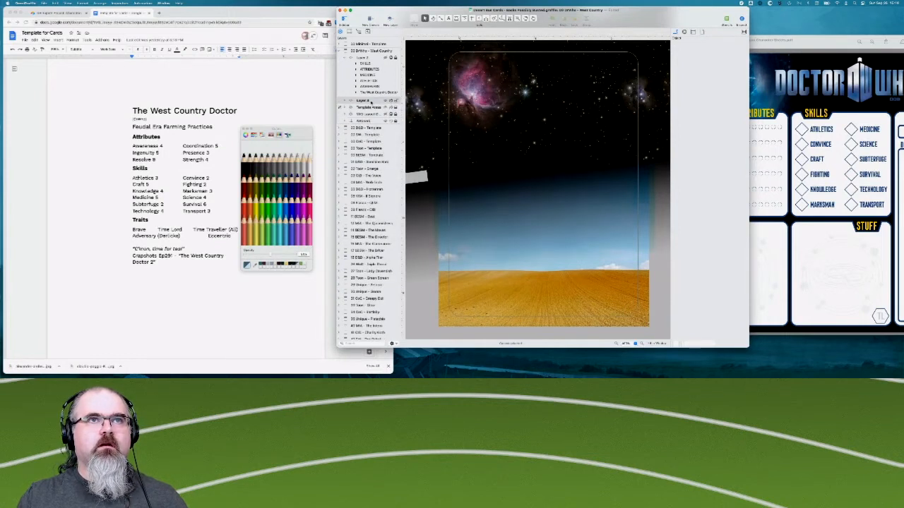
- Rename the merged background layer as BG and lock it against edits
{"action": "double_click", "coordinate": [370, 101]}
{"action": "type", "text": "Bac"}
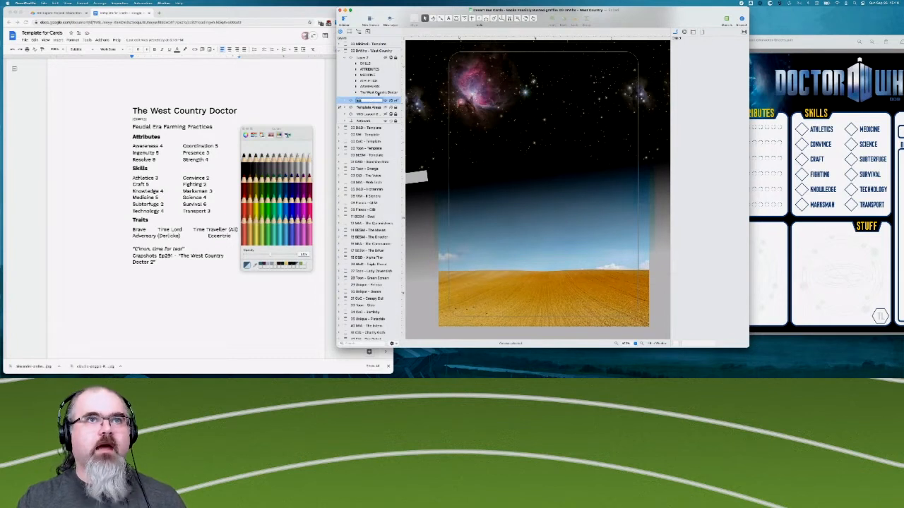
{"action": "left_click", "coordinate": [391, 143]}
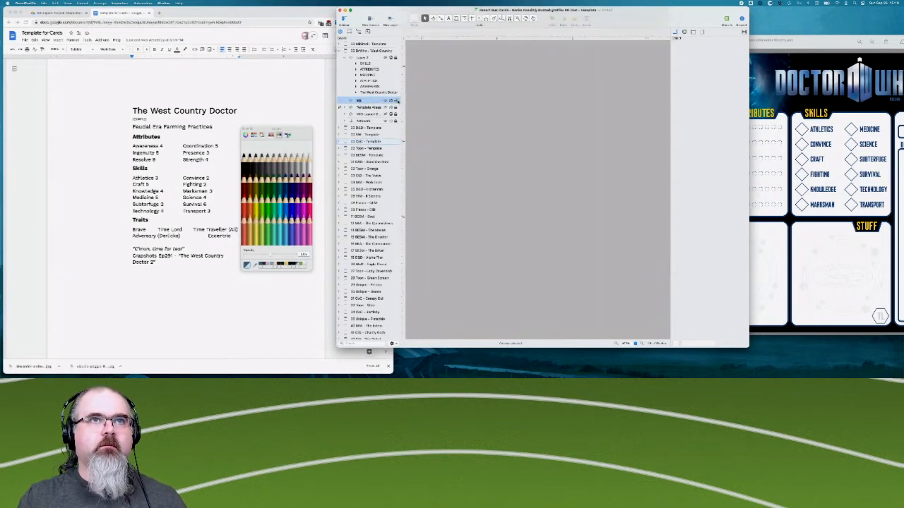
{"action": "left_click", "coordinate": [397, 101]}
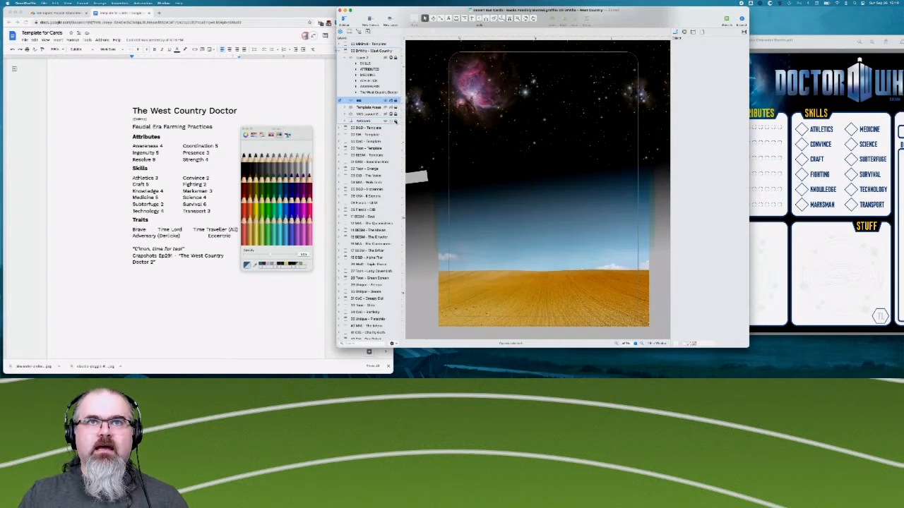
- Show the card's text layer over the finished background
{"action": "scroll", "coordinate": [471, 235], "scroll_direction": "up", "scroll_amount": 1}
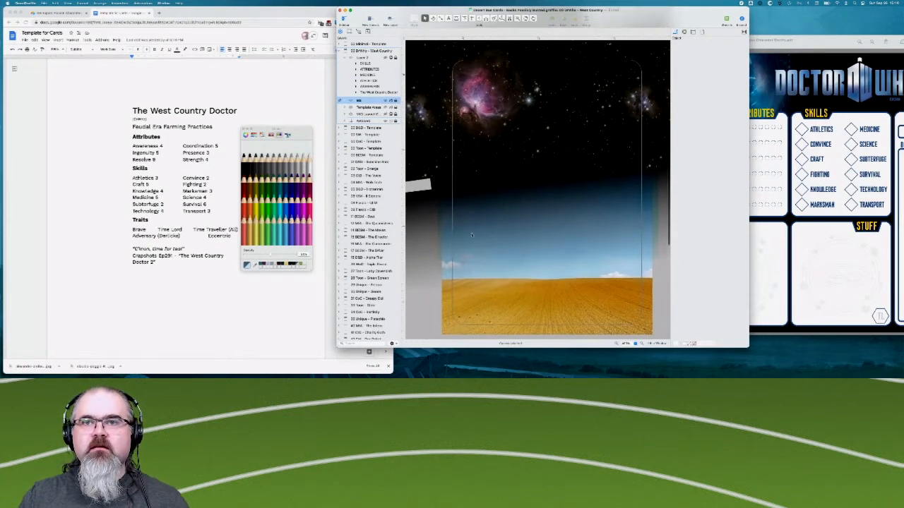
{"action": "scroll", "coordinate": [565, 195], "scroll_direction": "right", "scroll_amount": 1}
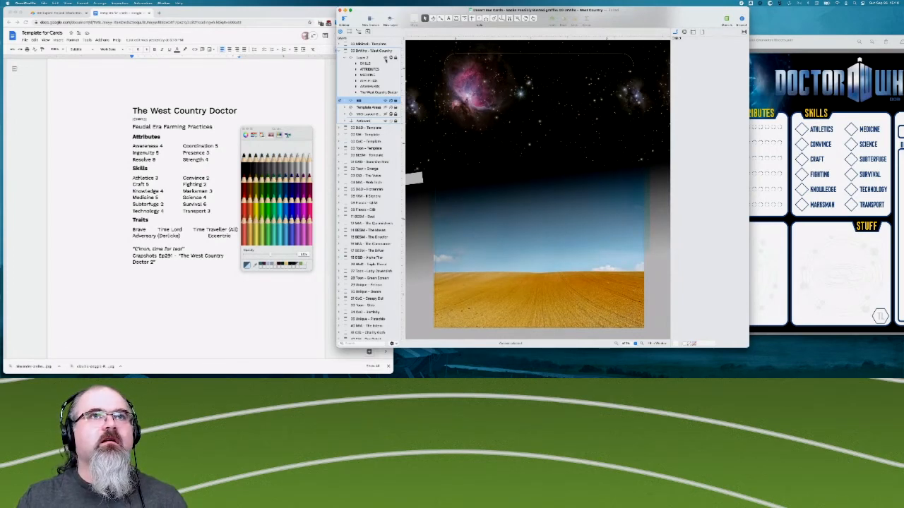
{"action": "left_click", "coordinate": [387, 59]}
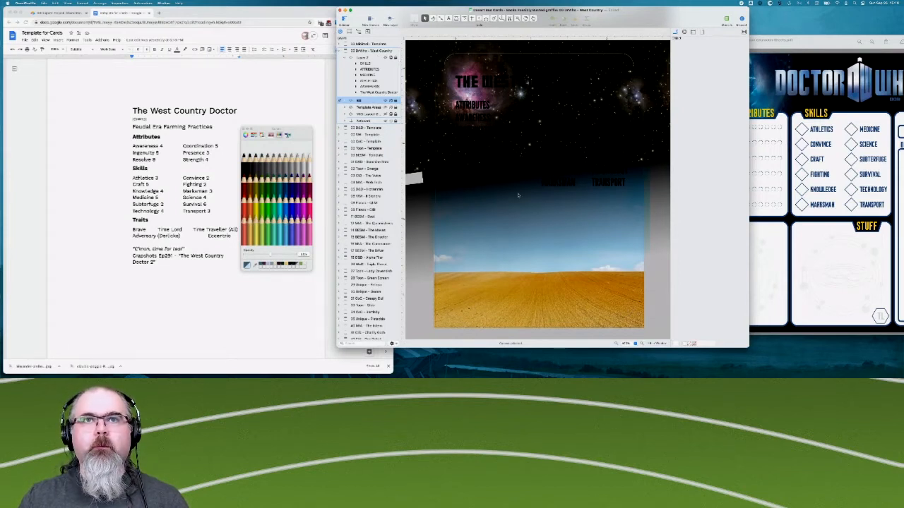
{"action": "scroll", "coordinate": [518, 195], "scroll_direction": "up", "scroll_amount": 1}
{"action": "scroll", "coordinate": [518, 196], "scroll_direction": "down", "scroll_amount": 1}
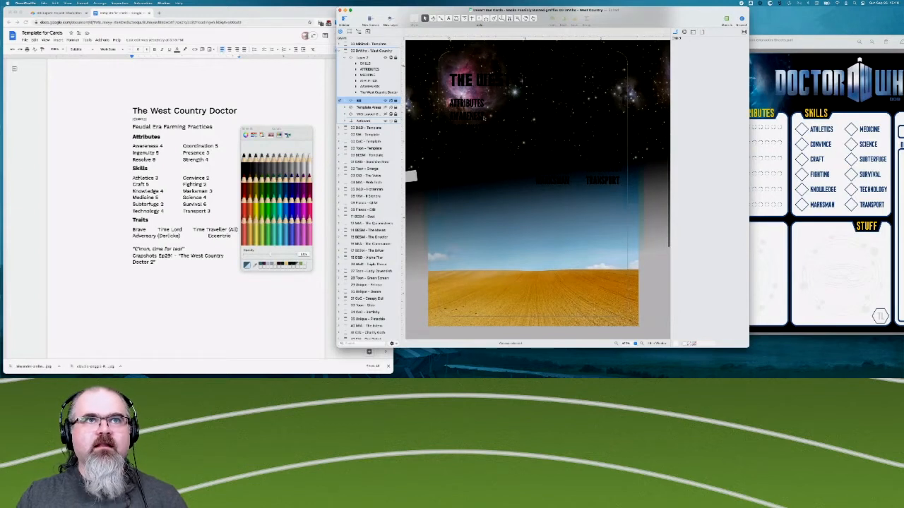
- Unlock the text layer and recolour the title, headings, attributes and skills in Mercury
{"action": "left_click", "coordinate": [364, 63]}
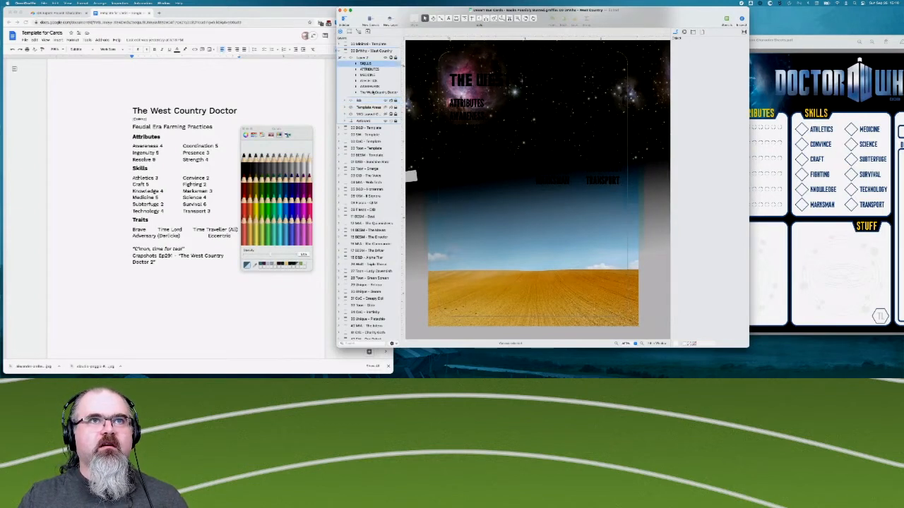
{"action": "left_click", "coordinate": [373, 92], "text": "shift"}
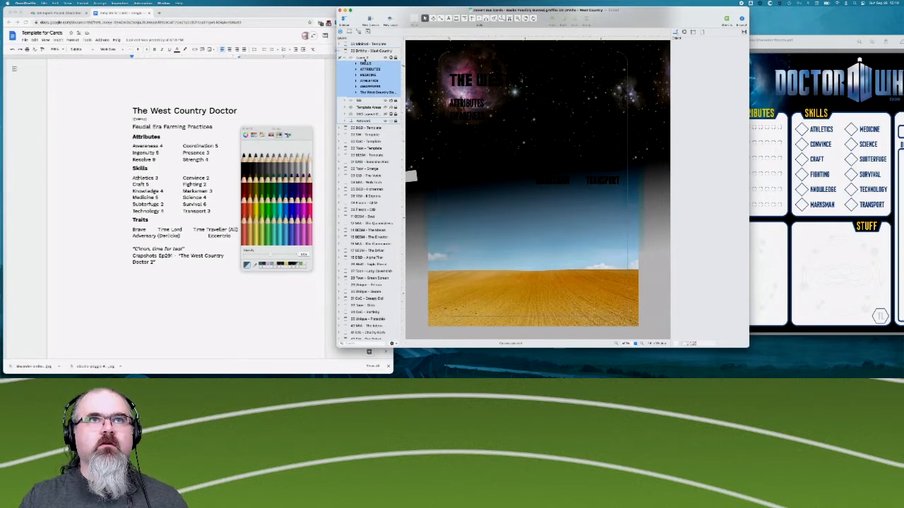
{"action": "left_click", "coordinate": [397, 58]}
{"action": "left_click", "coordinate": [372, 51]}
{"action": "left_click", "coordinate": [366, 63]}
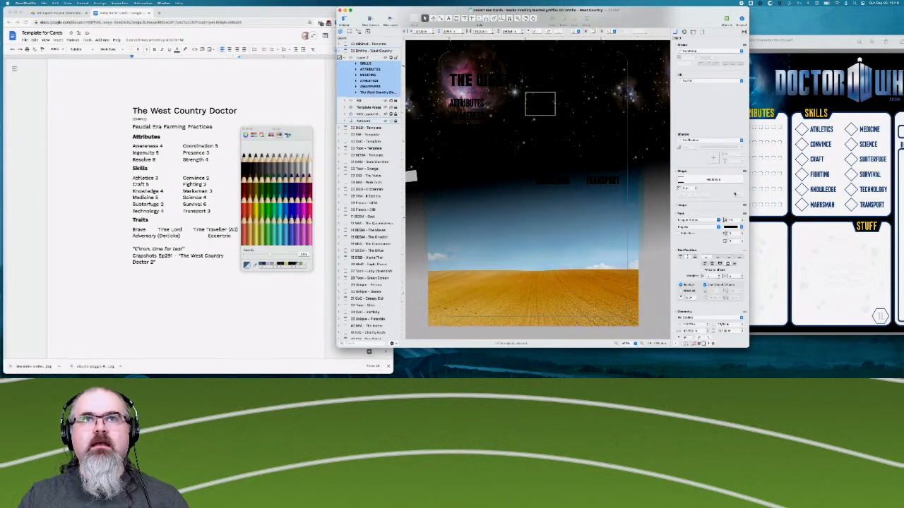
{"action": "key", "text": "super+a"}
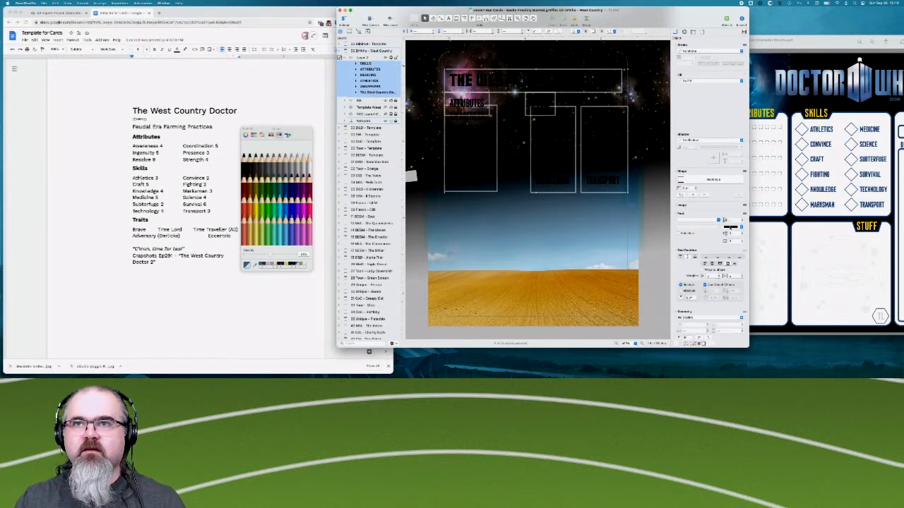
{"action": "left_click", "coordinate": [244, 153]}
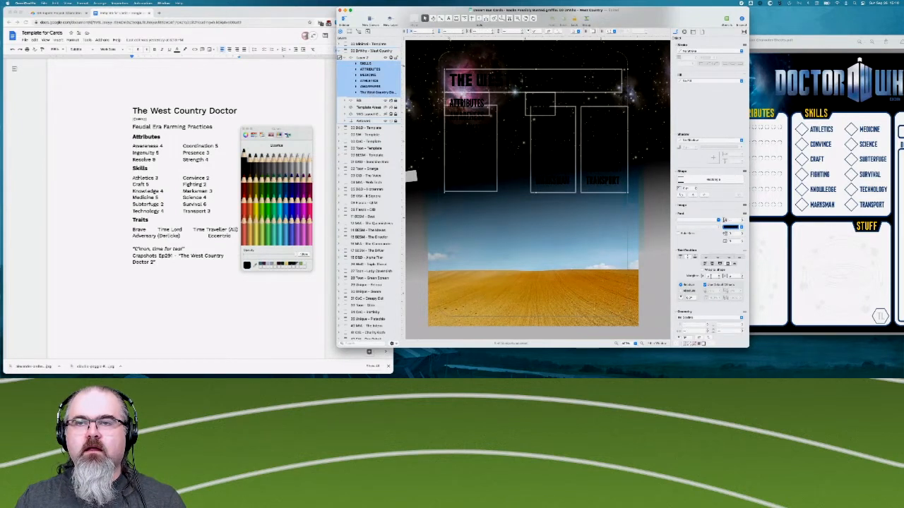
{"action": "left_click", "coordinate": [303, 158]}
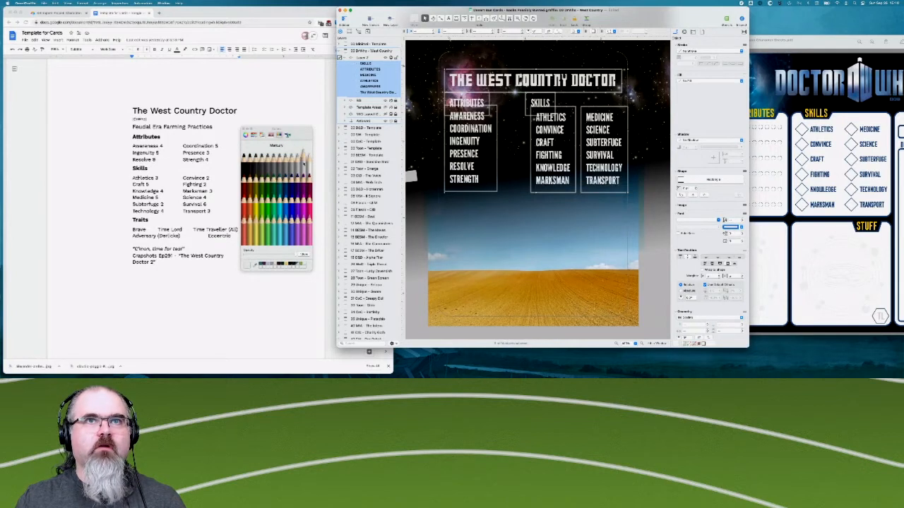
{"action": "left_click", "coordinate": [418, 242]}
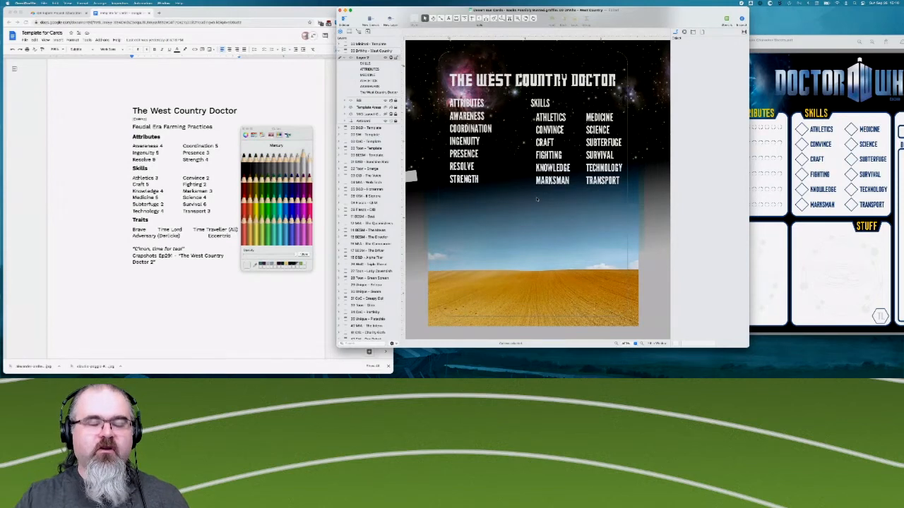
- Arrange the Doctor Who character sheet PDF beside the card, compare its attribute and skill layout, and return to the card
{"action": "scroll", "coordinate": [558, 178], "scroll_direction": "up", "scroll_amount": 1}
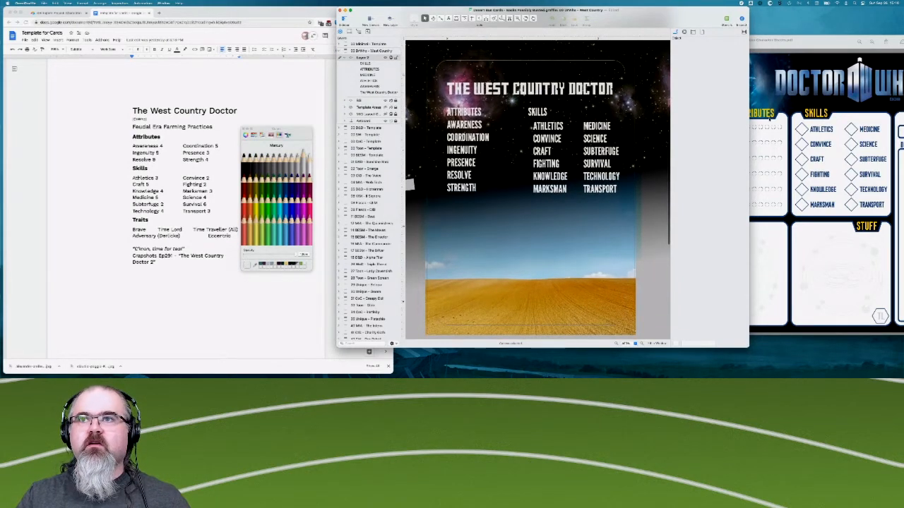
{"action": "scroll", "coordinate": [826, 191], "scroll_direction": "down", "scroll_amount": 3}
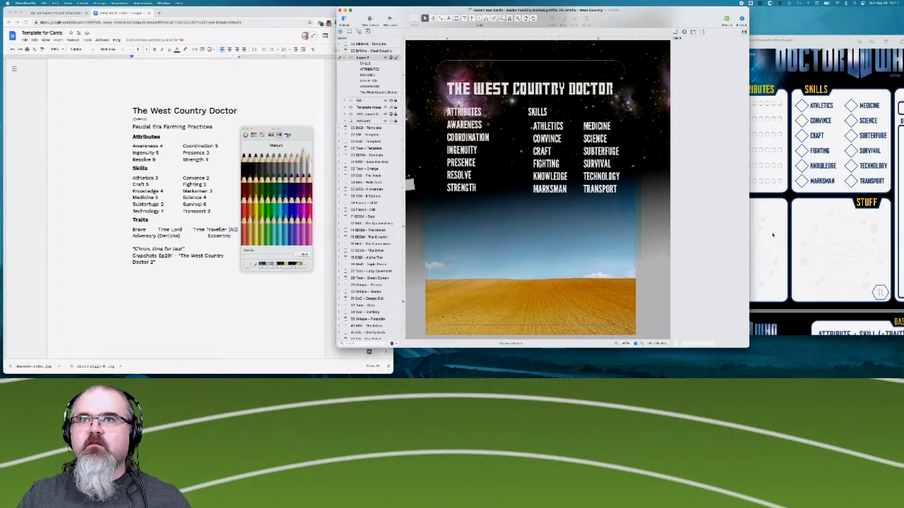
{"action": "scroll", "coordinate": [804, 152], "scroll_direction": "up", "scroll_amount": 2}
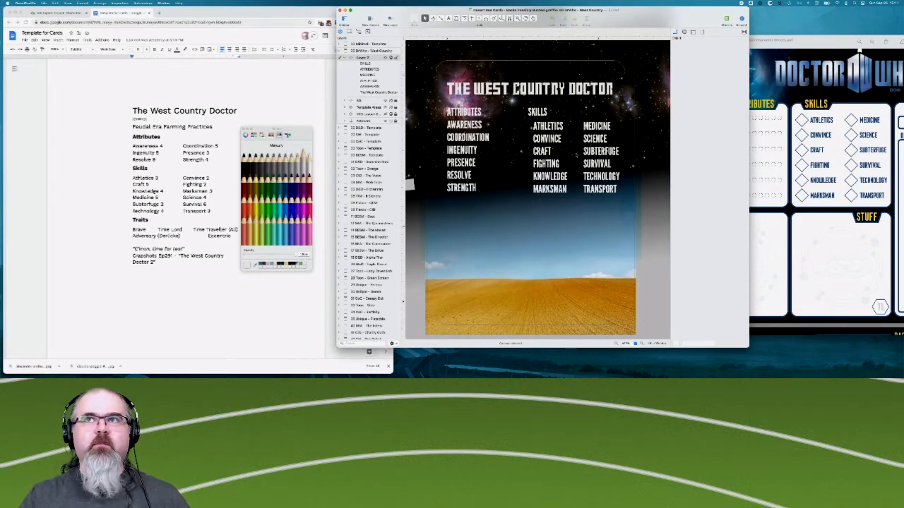
{"action": "mouse_move", "coordinate": [812, 45]}
{"action": "left_mouse_down"}
{"action": "mouse_move", "coordinate": [793, 31]}
{"action": "mouse_move", "coordinate": [843, 51]}
{"action": "mouse_move", "coordinate": [815, 47]}
{"action": "left_mouse_up"}
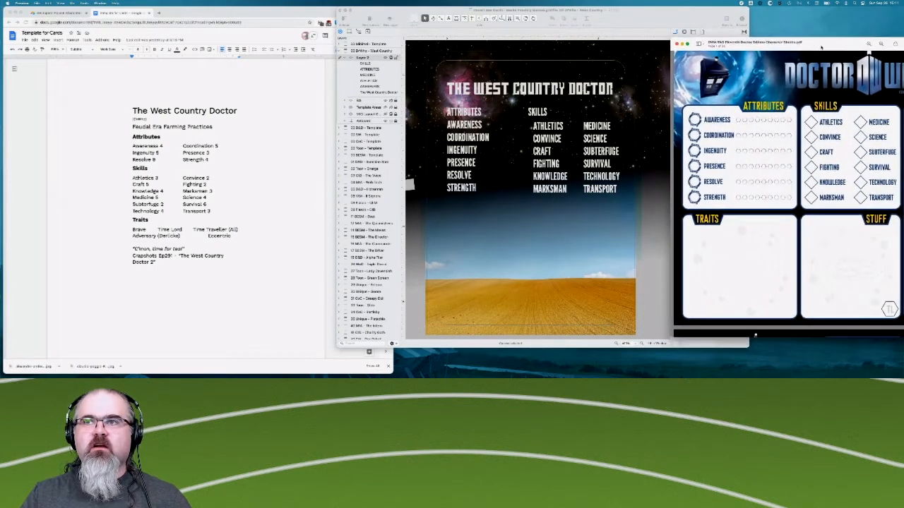
{"action": "left_click_drag", "start_coordinate": [621, 16], "coordinate": [594, 19]}
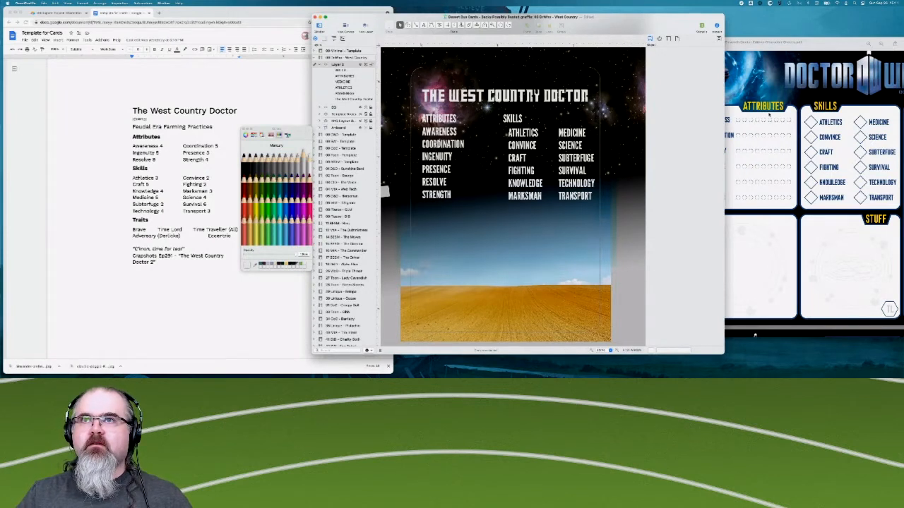
{"action": "left_click", "coordinate": [768, 115]}
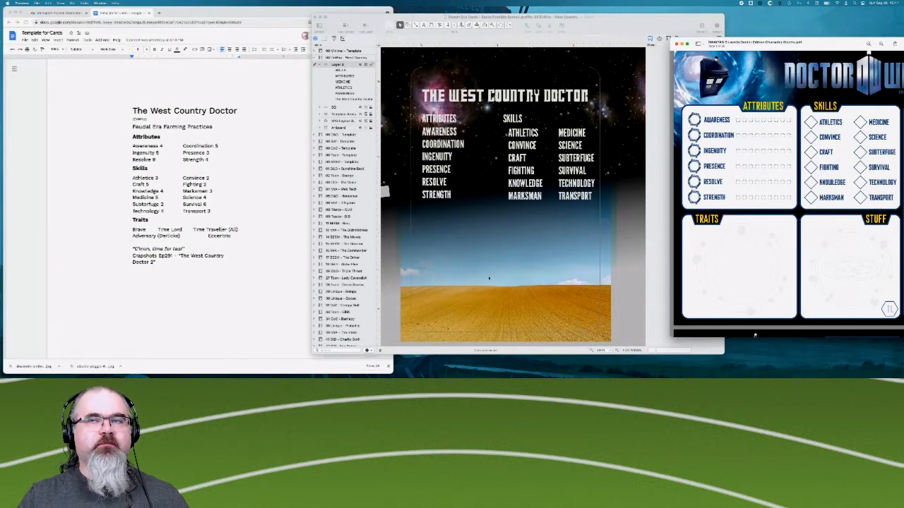
{"action": "left_click", "coordinate": [479, 67]}
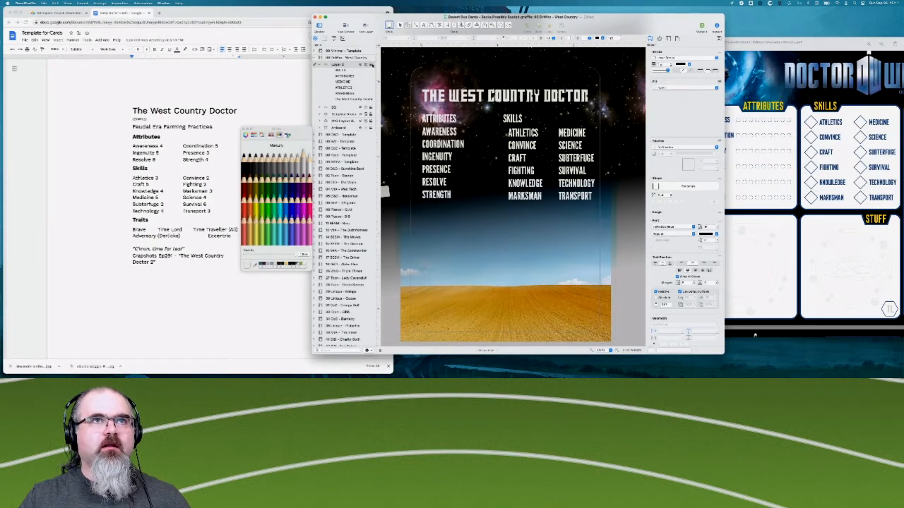
- Add a new layer and place it between the card's text layer and the BG layer
{"action": "right_click", "coordinate": [340, 66]}
{"action": "left_click", "coordinate": [343, 69]}
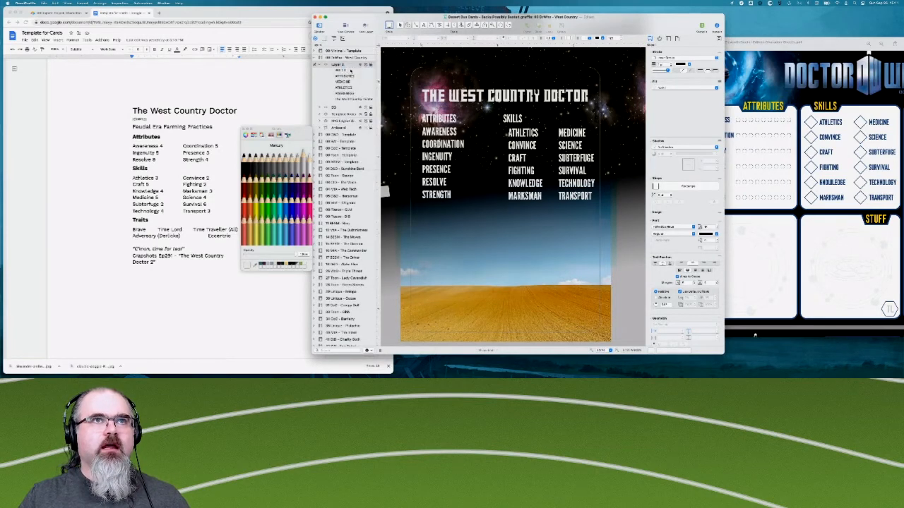
{"action": "left_click", "coordinate": [346, 106]}
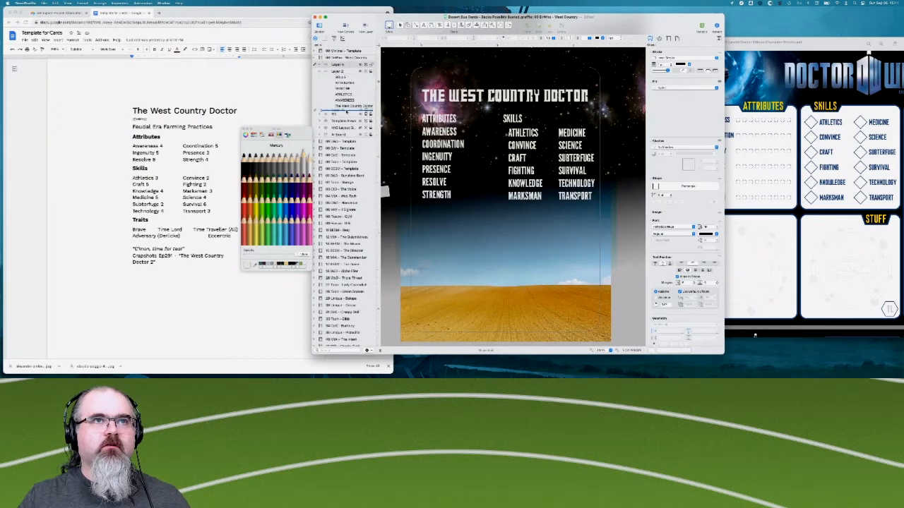
{"action": "left_click_drag", "start_coordinate": [347, 110], "coordinate": [347, 111]}
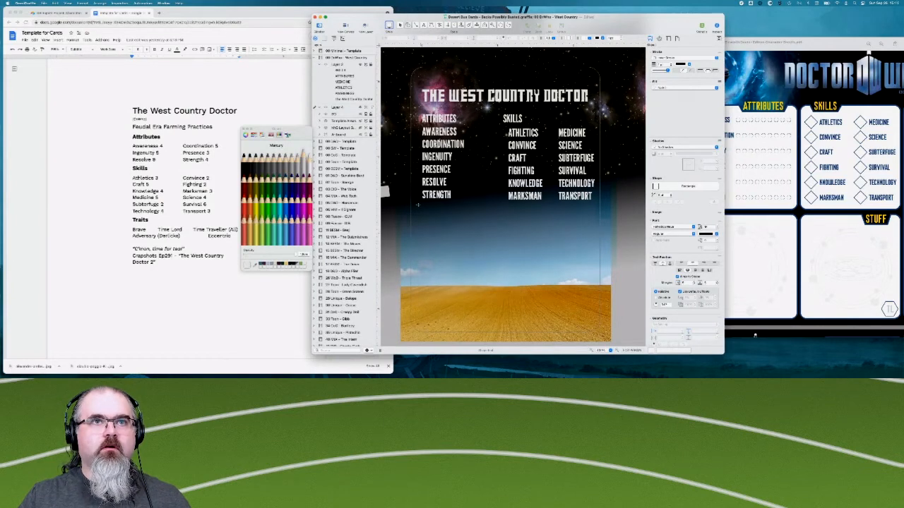
- Draw a rectangle around the attributes list on the new layer and give it a single stroke
{"action": "left_click_drag", "start_coordinate": [412, 203], "coordinate": [470, 119]}
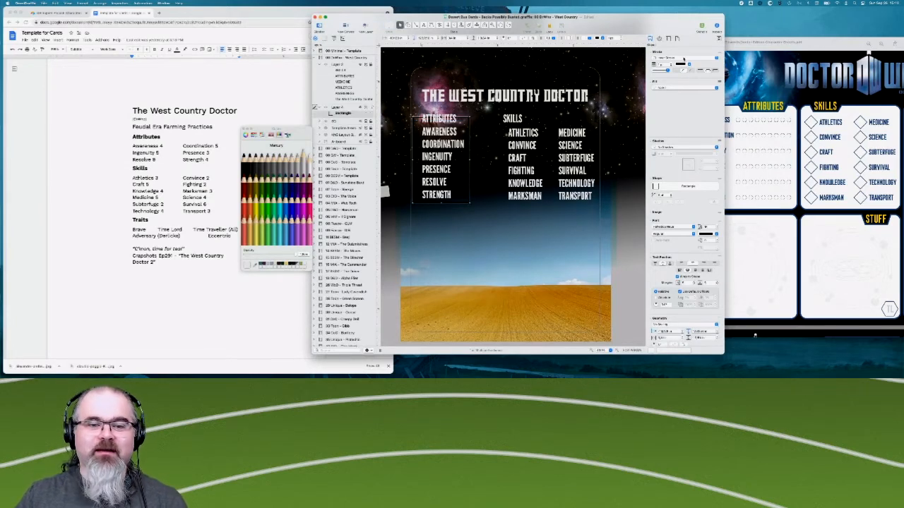
{"action": "left_click", "coordinate": [690, 51]}
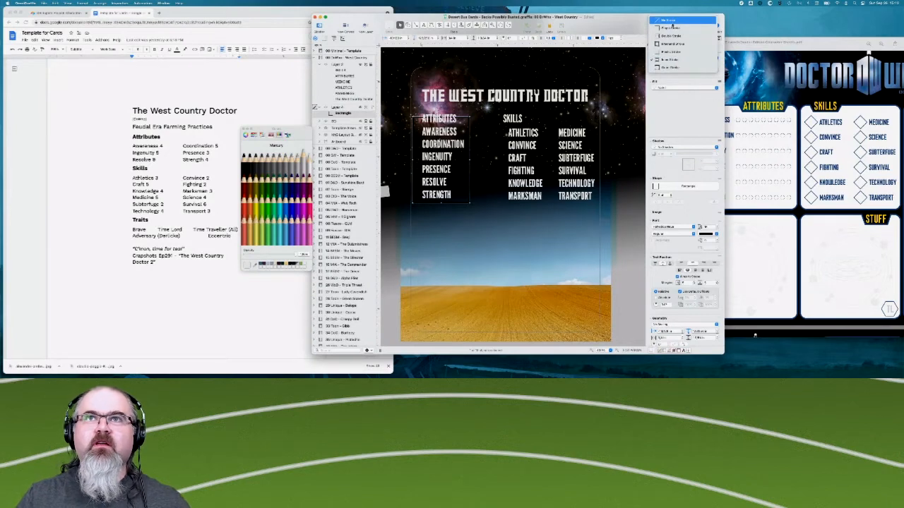
{"action": "left_click", "coordinate": [670, 27]}
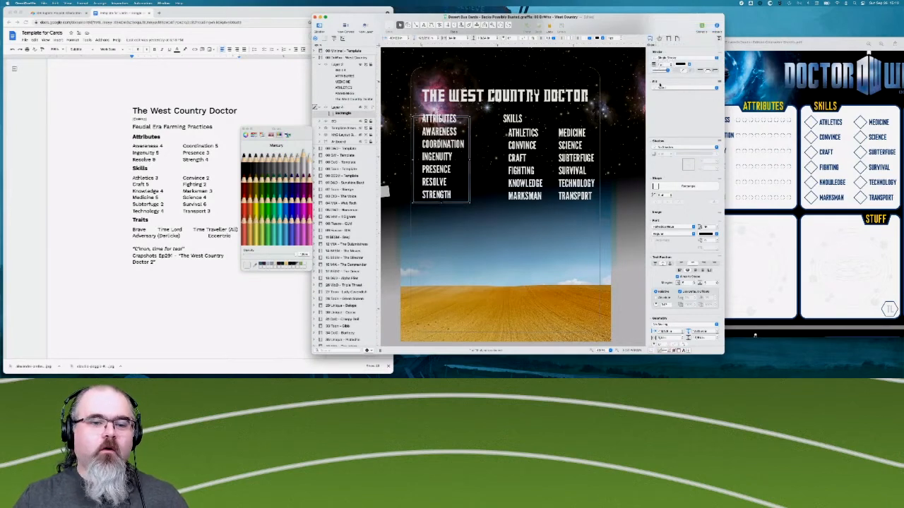
- Give the attributes rectangle a solid fill in Mercury
{"action": "left_click", "coordinate": [674, 89]}
{"action": "left_click", "coordinate": [675, 97]}
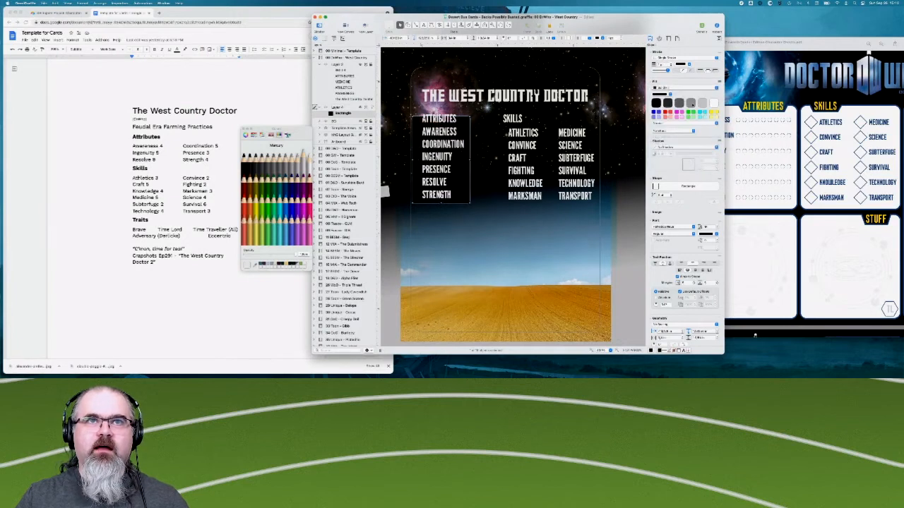
{"action": "left_click", "coordinate": [714, 104]}
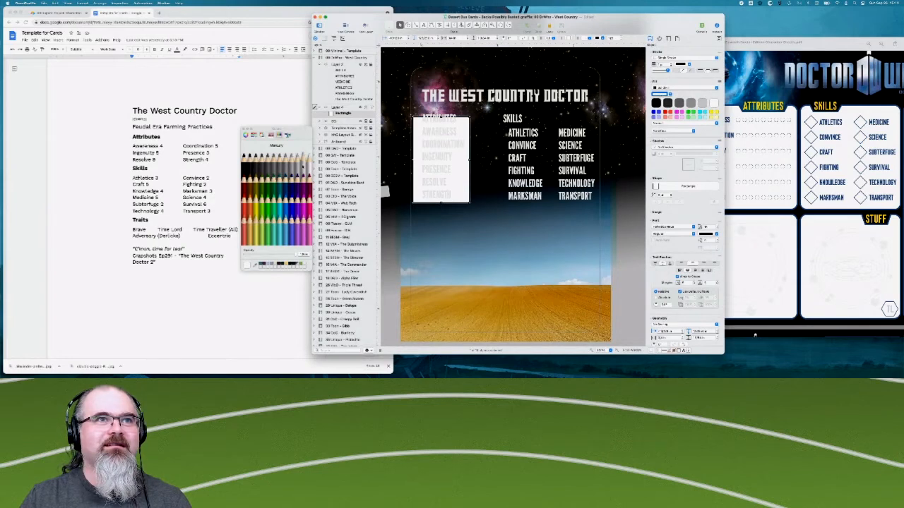
{"action": "left_click_drag", "start_coordinate": [302, 156], "coordinate": [270, 162]}
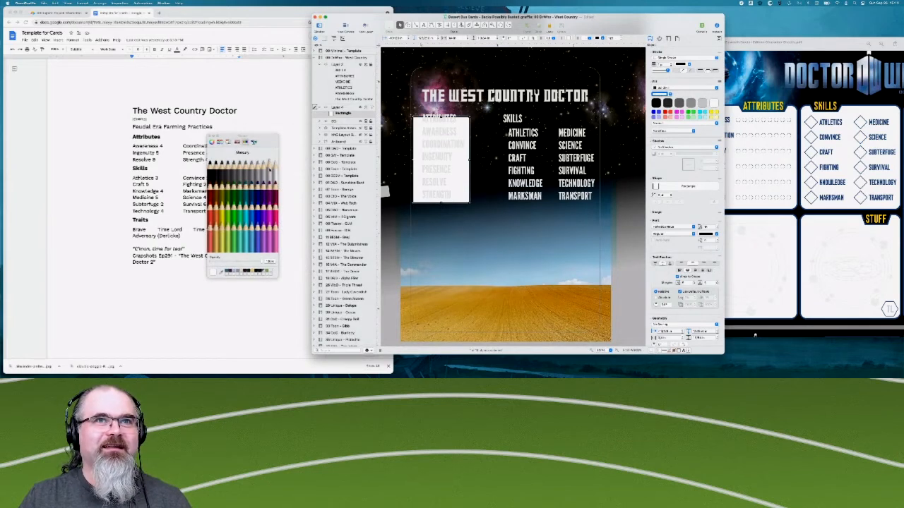
{"action": "left_click", "coordinate": [269, 161]}
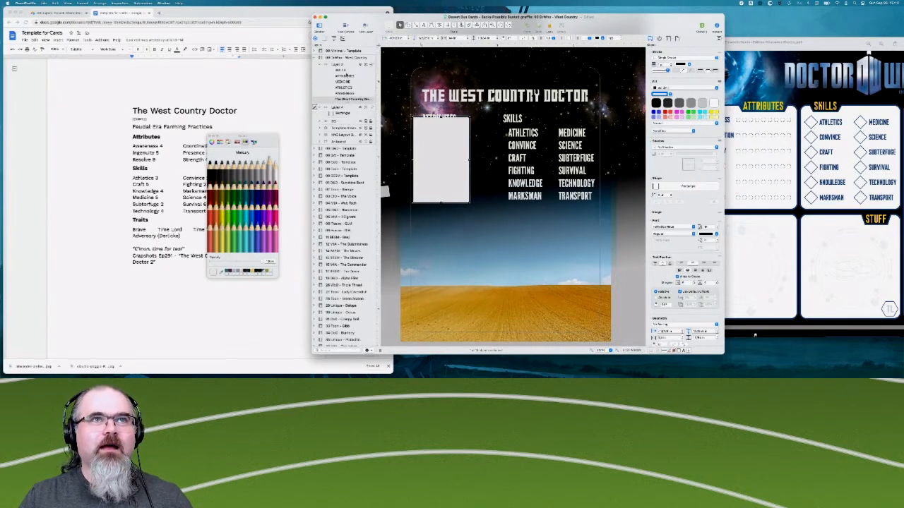
- Recolour all the title, heading, attribute and skill text on the text layer in Magnesium
{"action": "left_click", "coordinate": [346, 71]}
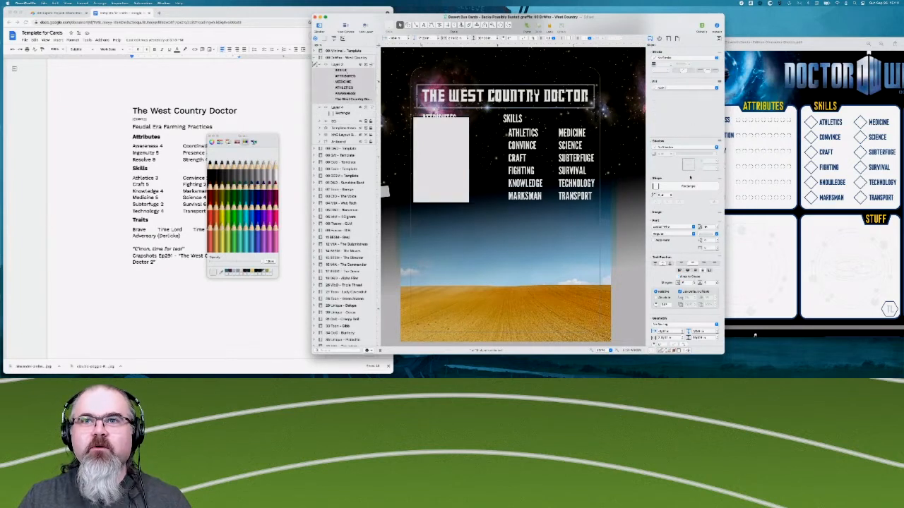
{"action": "key", "text": "super+a"}
{"action": "left_click", "coordinate": [709, 234]}
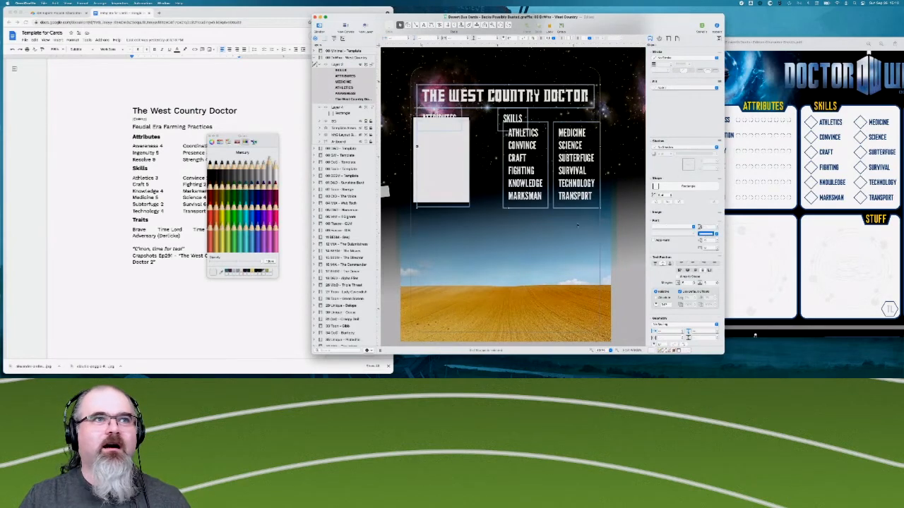
{"action": "left_click", "coordinate": [259, 167]}
{"action": "left_click", "coordinate": [259, 170]}
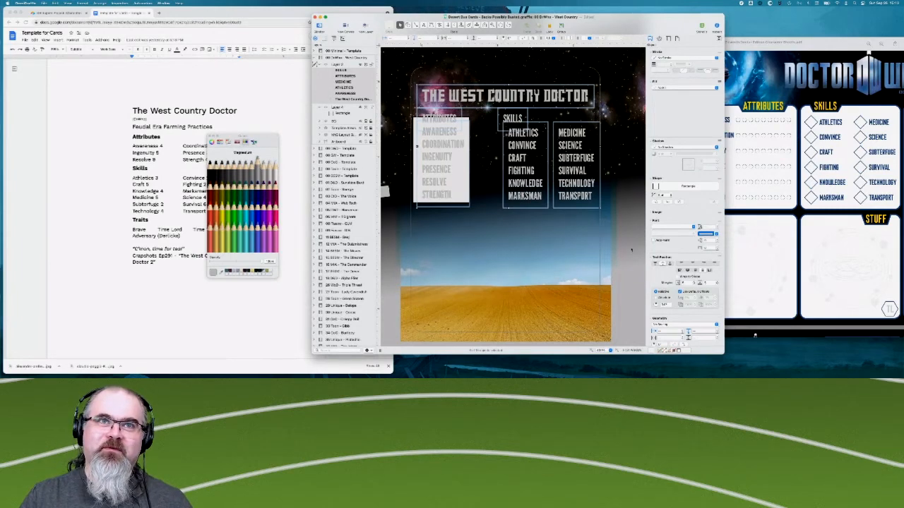
{"action": "left_click", "coordinate": [592, 225]}
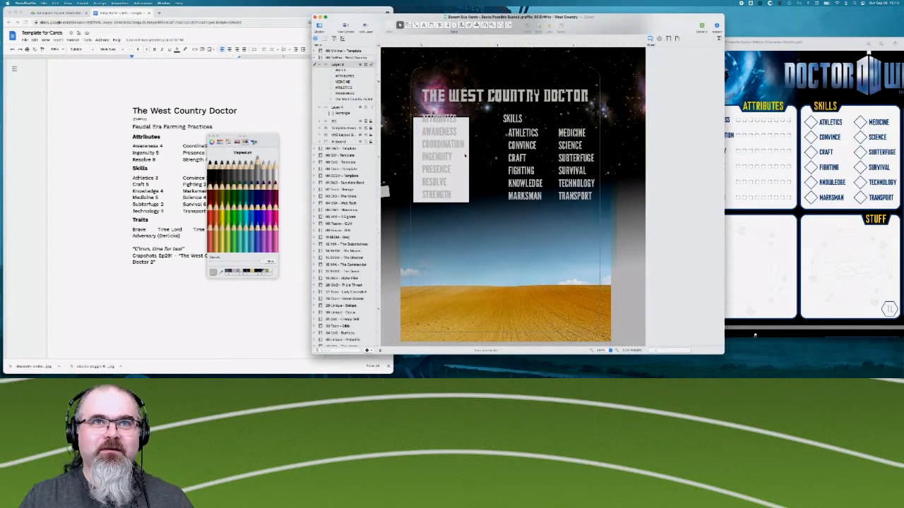
- Round the corners of the rectangle behind the attributes list
{"action": "left_click", "coordinate": [463, 169]}
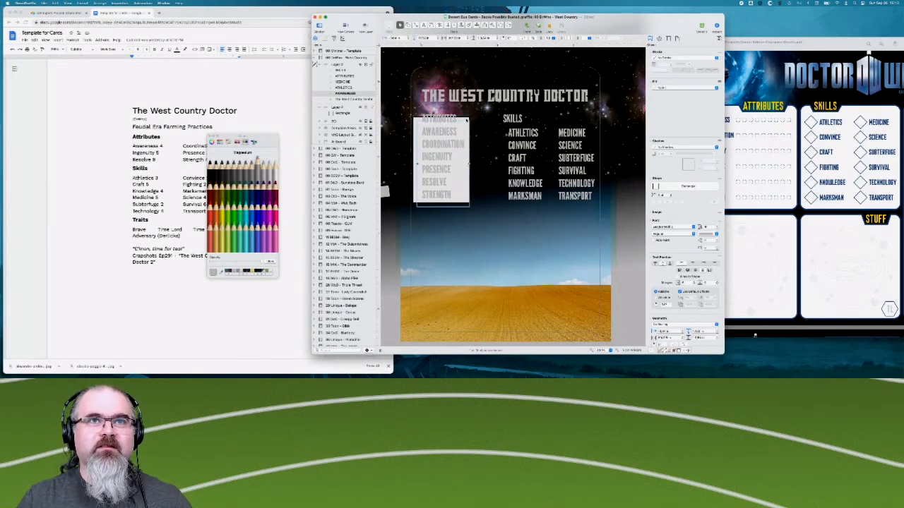
{"action": "left_click", "coordinate": [467, 120]}
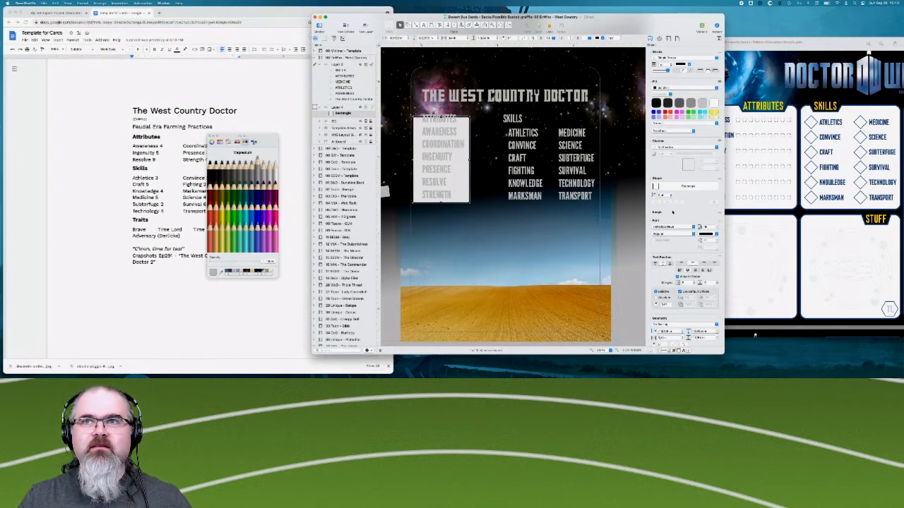
{"action": "mouse_move", "coordinate": [677, 21]}
{"action": "left_mouse_down"}
{"action": "mouse_move", "coordinate": [657, 22]}
{"action": "mouse_move", "coordinate": [671, 21]}
{"action": "mouse_move", "coordinate": [662, 17]}
{"action": "left_mouse_up"}
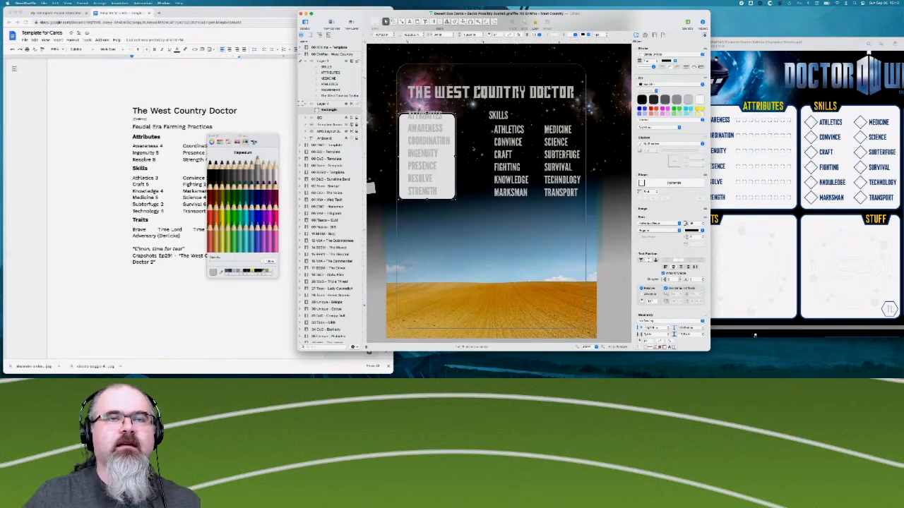
{"action": "left_click", "coordinate": [449, 187]}
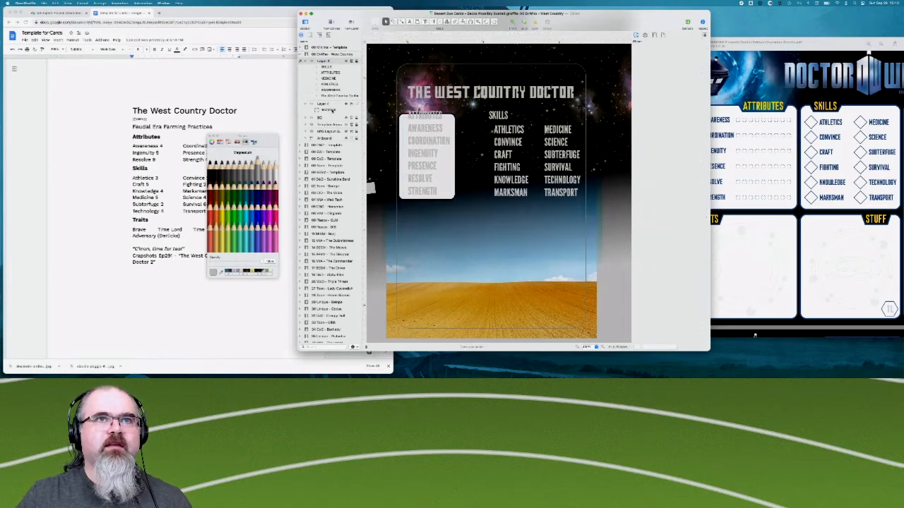
- Duplicate the attributes panel, place the copy behind the skills and widen it to cover both skill columns
{"action": "left_click", "coordinate": [449, 168]}
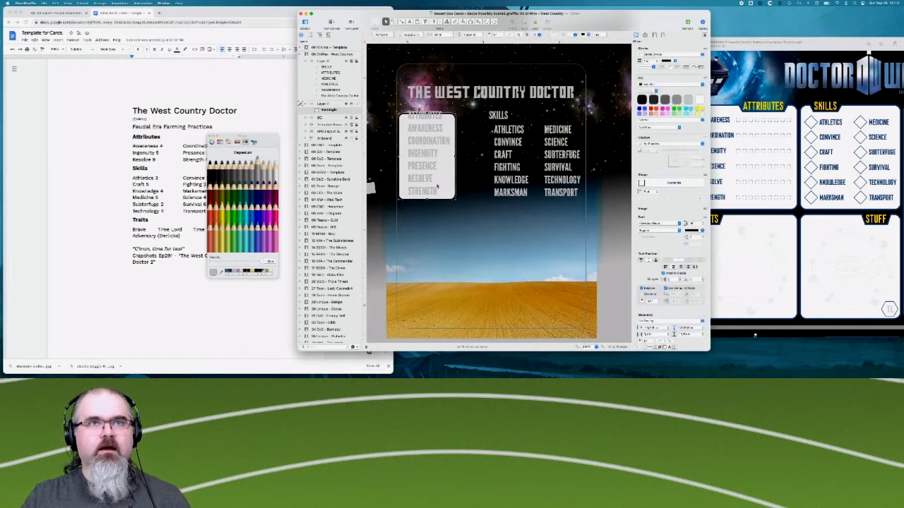
{"action": "key", "text": "super+z"}
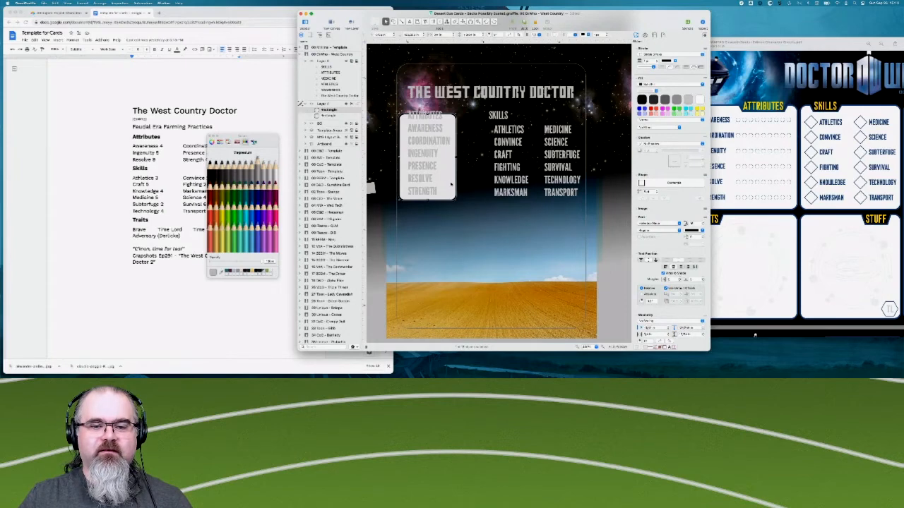
{"action": "left_click_drag", "start_coordinate": [445, 184], "coordinate": [525, 185]}
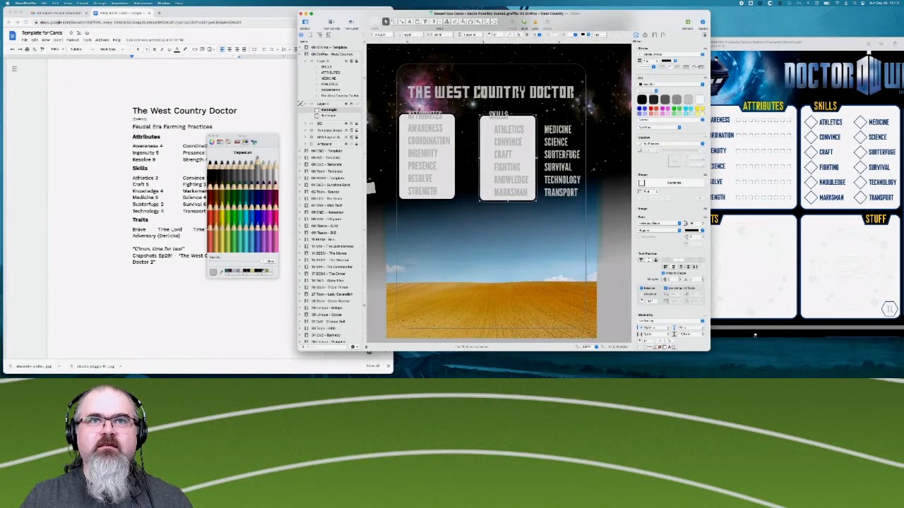
{"action": "left_click_drag", "start_coordinate": [535, 157], "coordinate": [584, 157]}
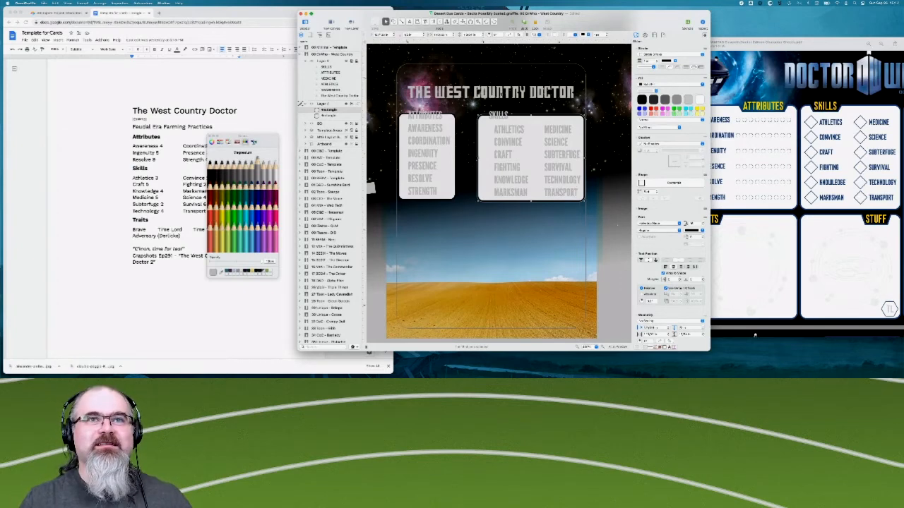
- Compare the card's two panels with the Doctor Who character sheet and the source document, and return to the card
{"action": "left_click", "coordinate": [425, 125]}
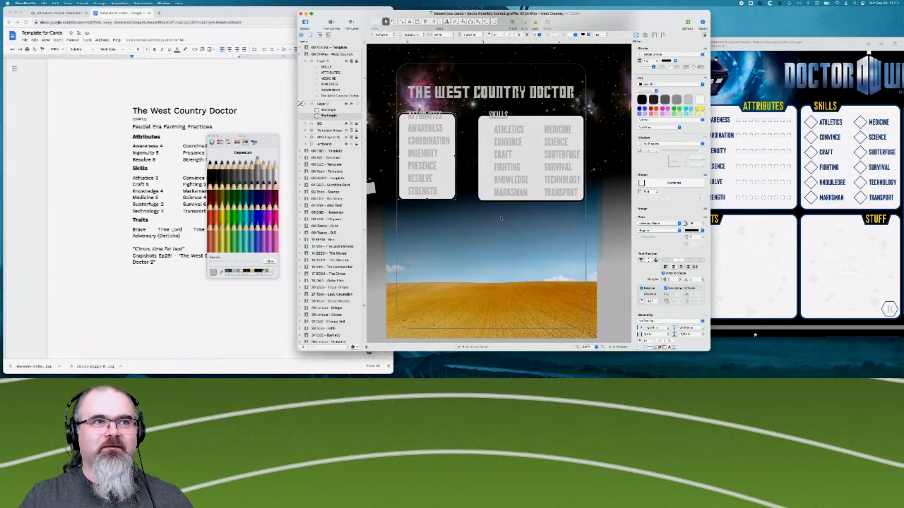
{"action": "scroll", "coordinate": [810, 249], "scroll_direction": "down", "scroll_amount": 2}
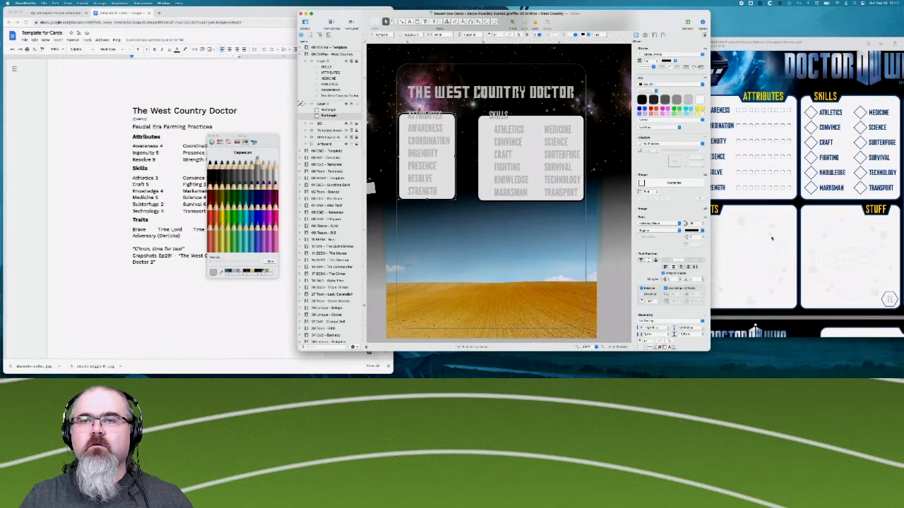
{"action": "left_click", "coordinate": [197, 223]}
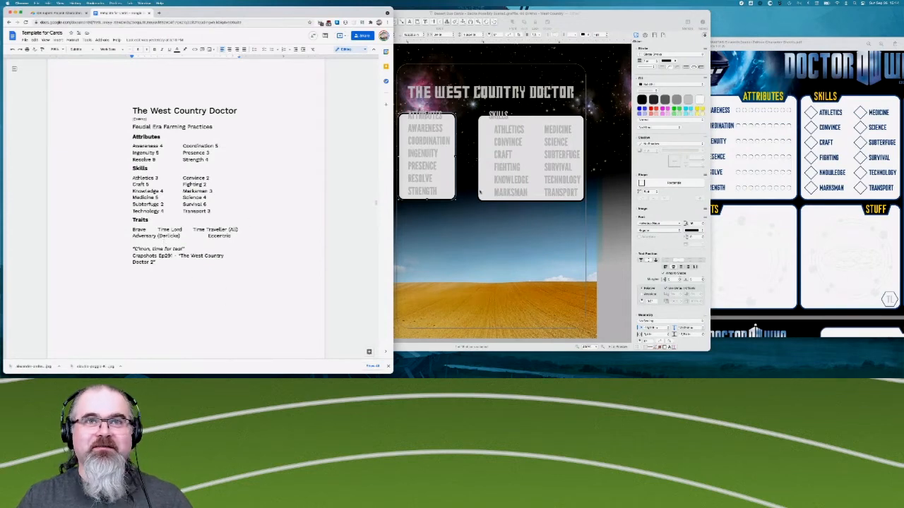
{"action": "scroll", "coordinate": [522, 202], "scroll_direction": "left", "scroll_amount": 3}
{"action": "scroll", "coordinate": [523, 201], "scroll_direction": "down", "scroll_amount": 2}
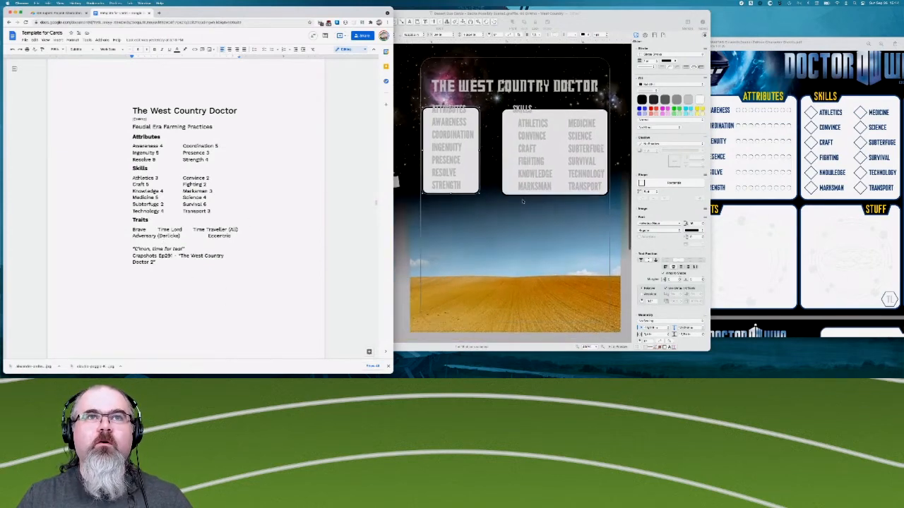
{"action": "scroll", "coordinate": [523, 201], "scroll_direction": "up", "scroll_amount": 2}
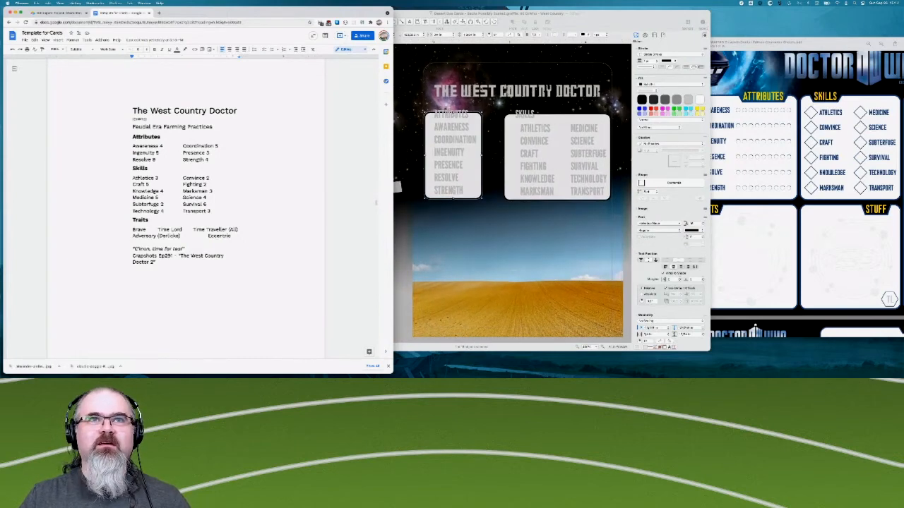
{"action": "key", "text": "super+Tab"}
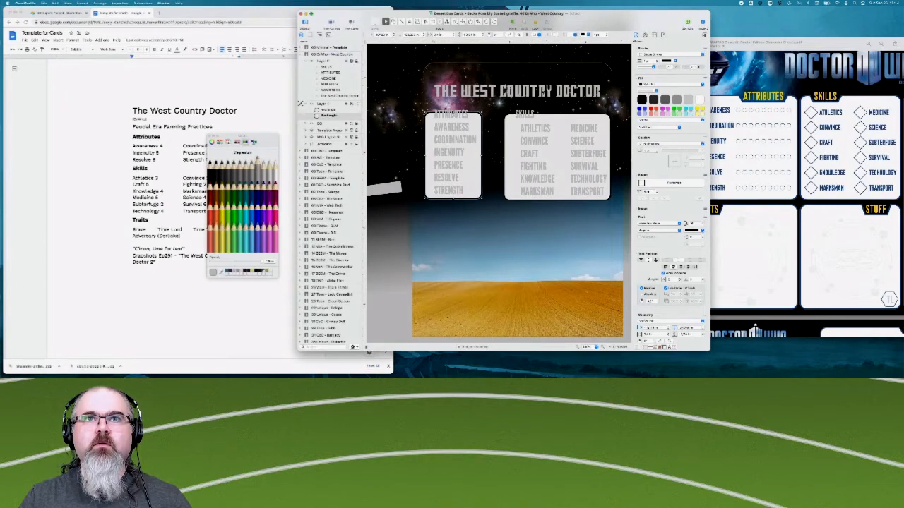
{"action": "left_click", "coordinate": [546, 87]}
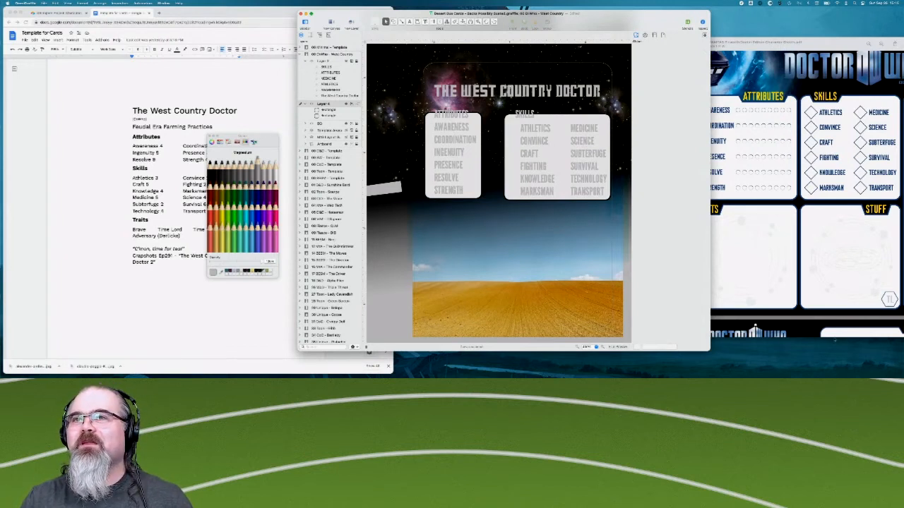
{"action": "left_click", "coordinate": [760, 262]}
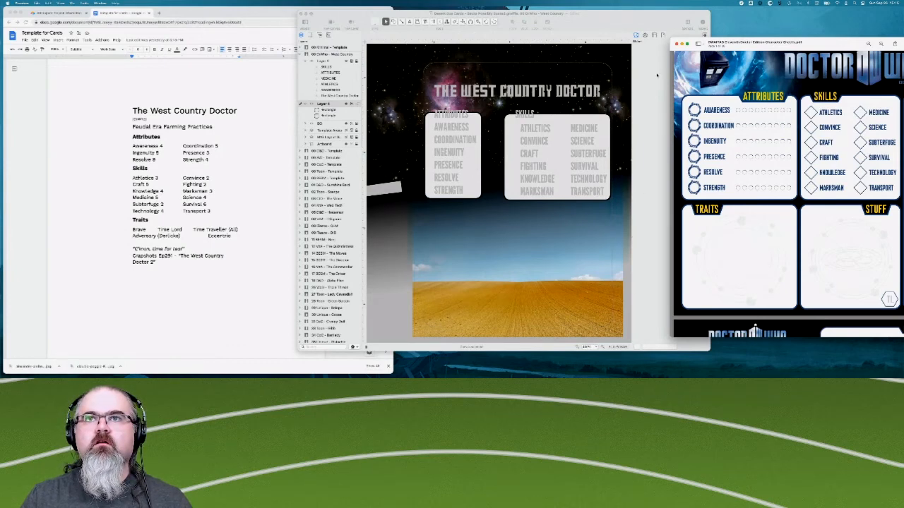
{"action": "left_click", "coordinate": [657, 75]}
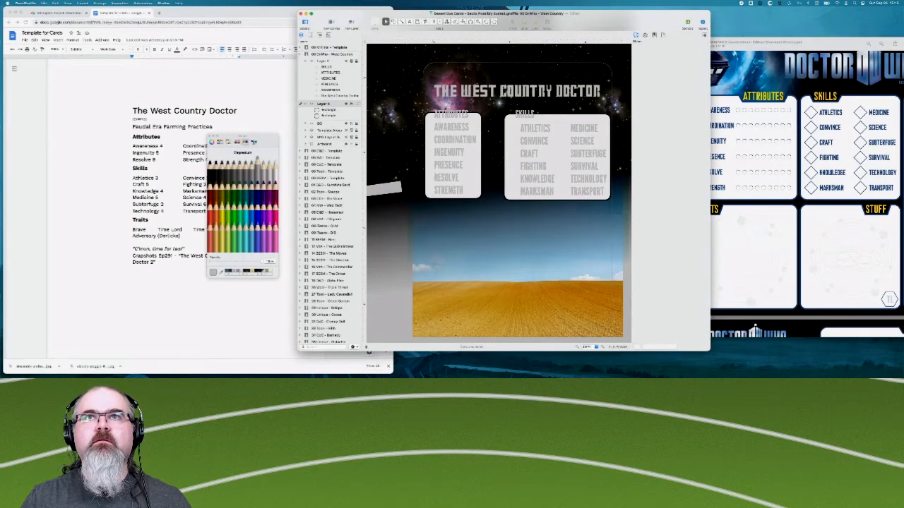
- Turn on the canvas grid lines over the card in the canvas settings
{"action": "left_click", "coordinate": [654, 35]}
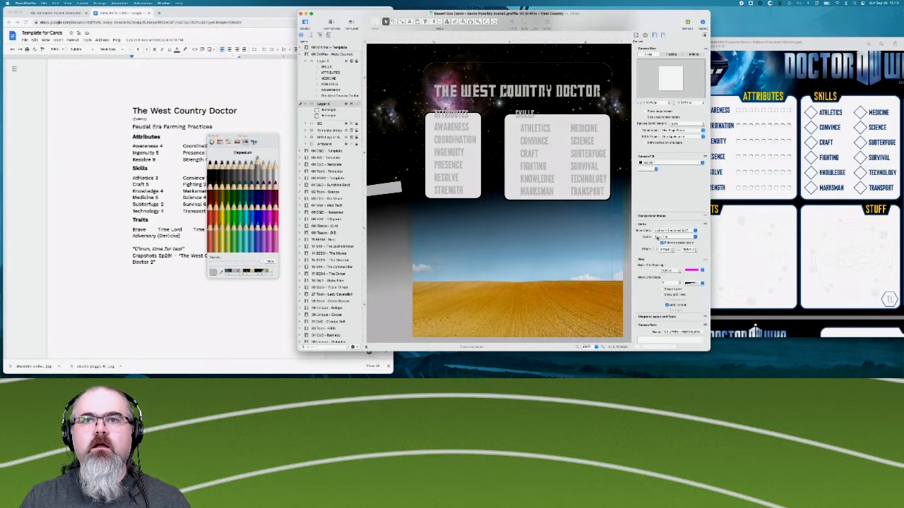
{"action": "scroll", "coordinate": [658, 238], "scroll_direction": "down", "scroll_amount": 3}
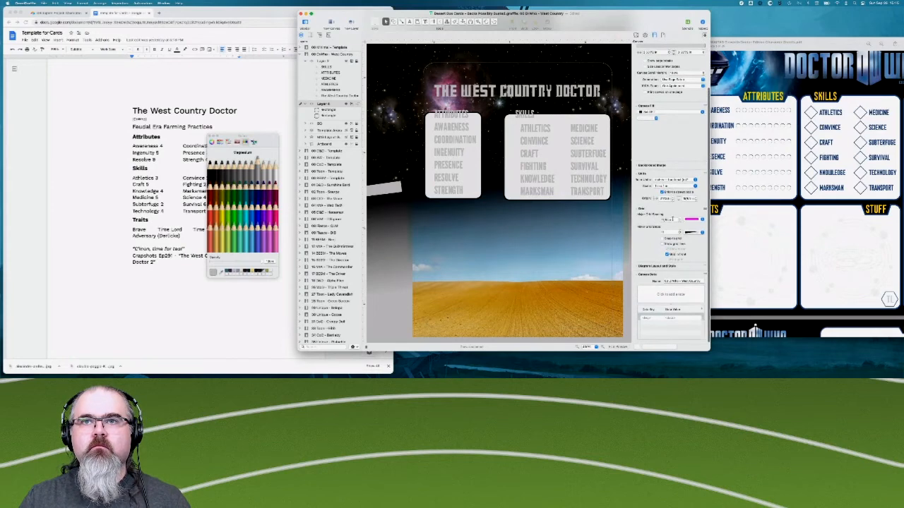
{"action": "left_click", "coordinate": [673, 220]}
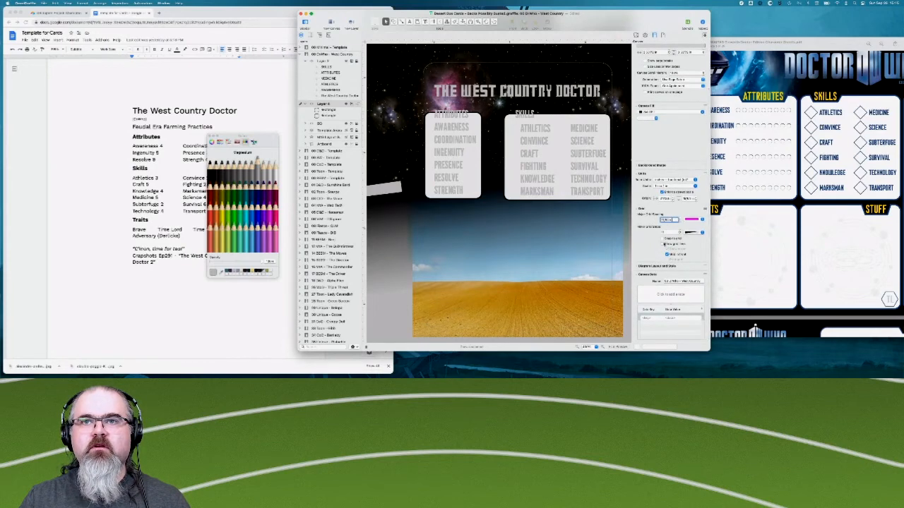
{"action": "left_click", "coordinate": [664, 243]}
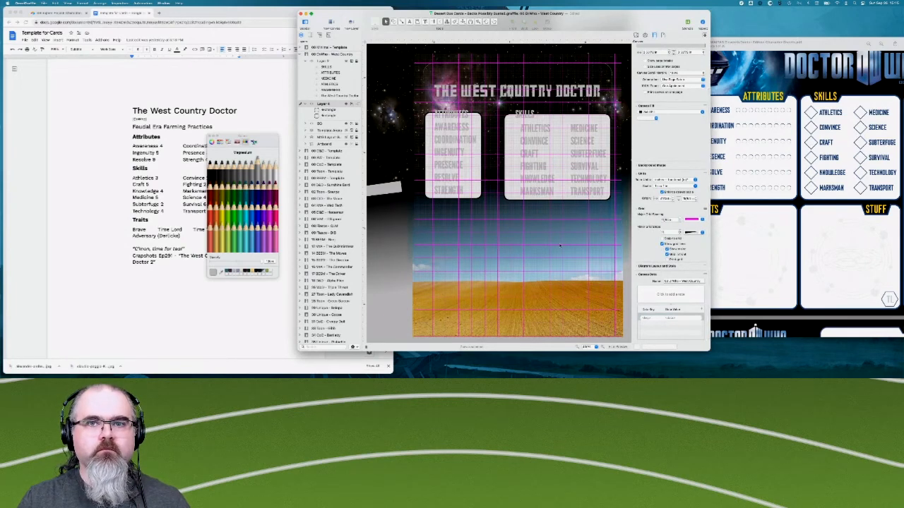
- Enter a new width and height for the card's canvas size
{"action": "scroll", "coordinate": [646, 103], "scroll_direction": "up", "scroll_amount": 3}
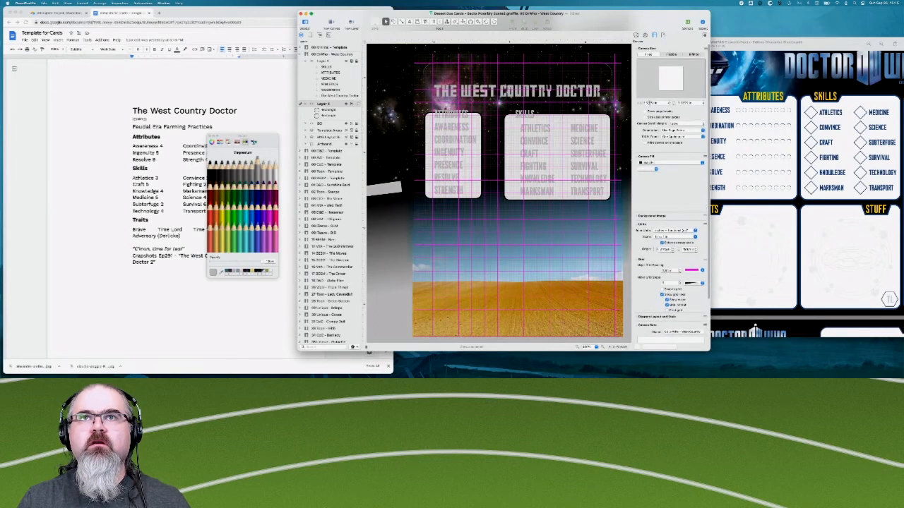
{"action": "left_click", "coordinate": [655, 103]}
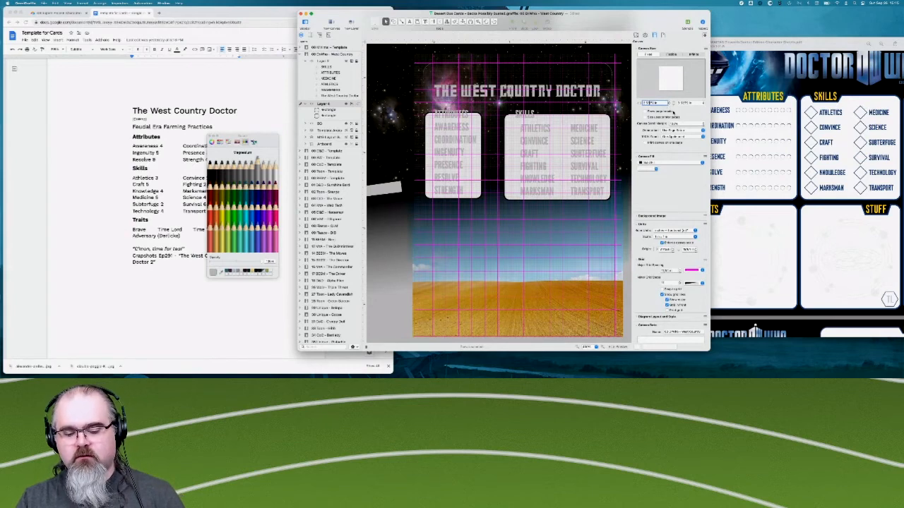
{"action": "key", "text": "super+a"}
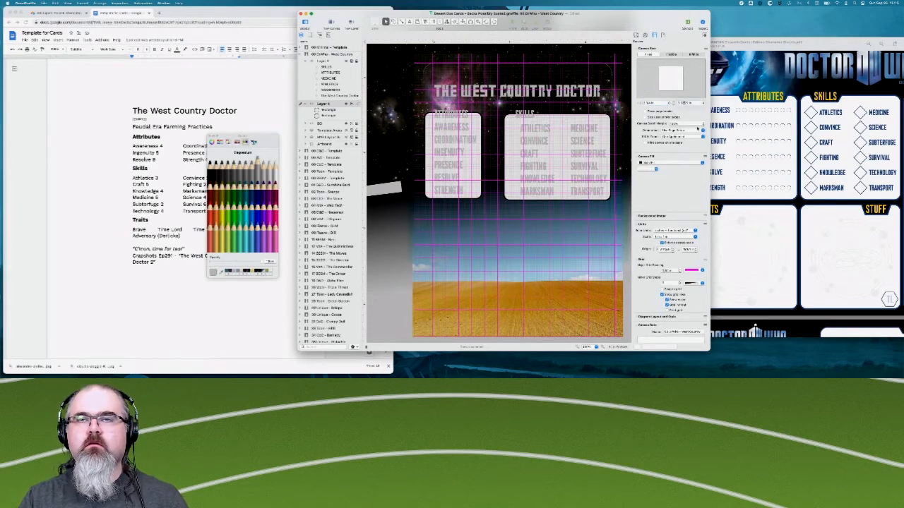
{"action": "key", "text": "Tab"}
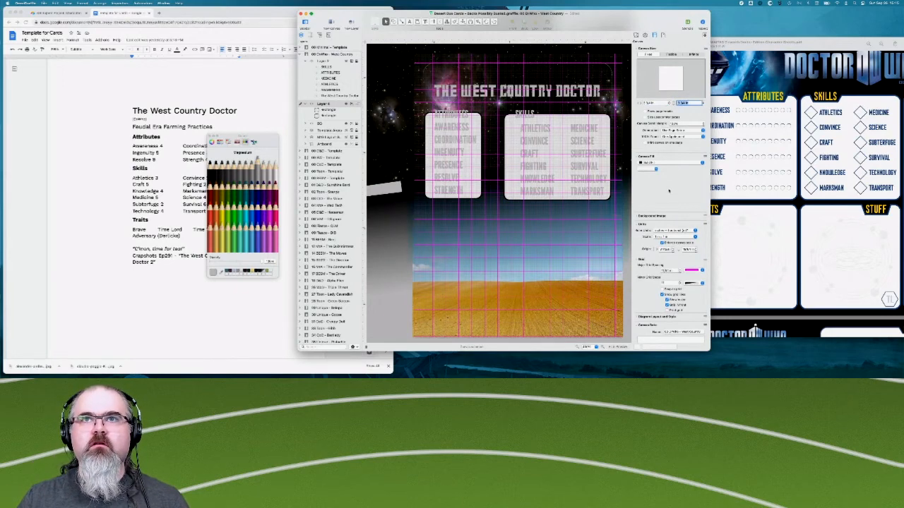
- Set the major grid spacing of the card's canvas to 1
{"action": "scroll", "coordinate": [669, 191], "scroll_direction": "down", "scroll_amount": 3}
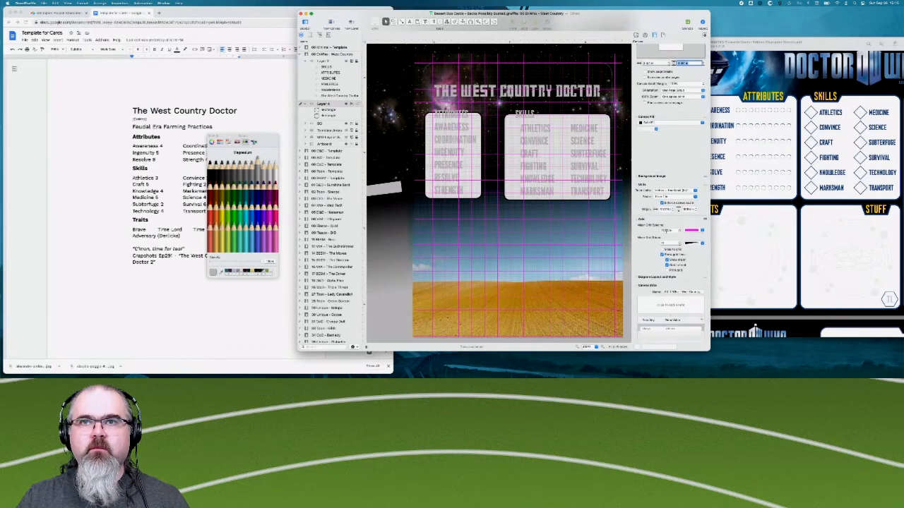
{"action": "left_click_drag", "start_coordinate": [674, 232], "coordinate": [617, 233]}
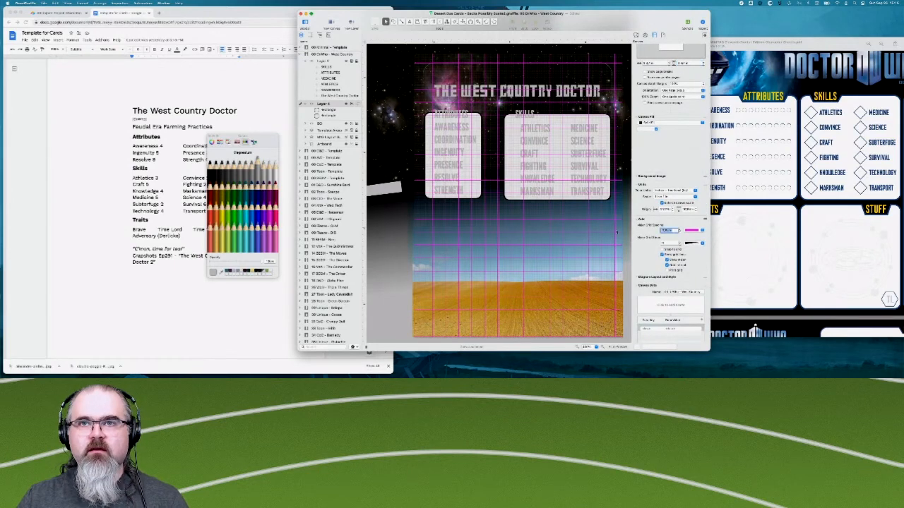
{"action": "type", "text": "1"}
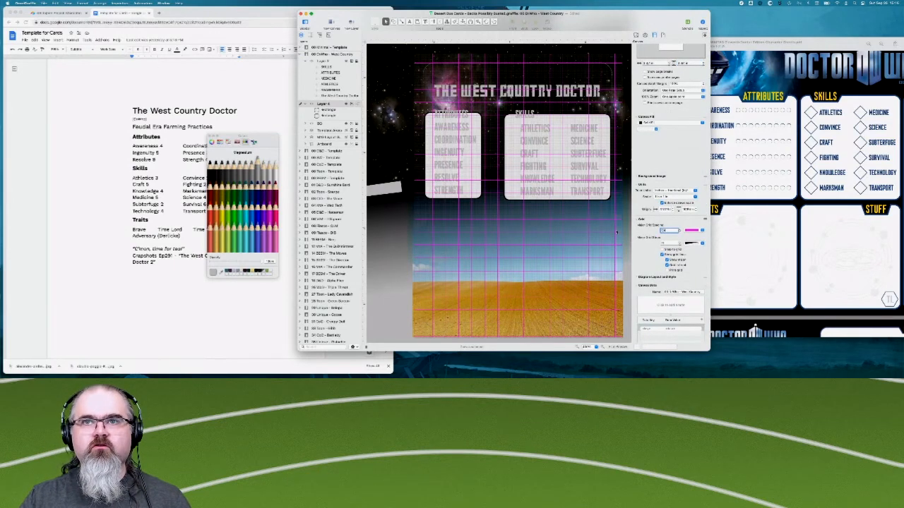
{"action": "key", "text": "Return"}
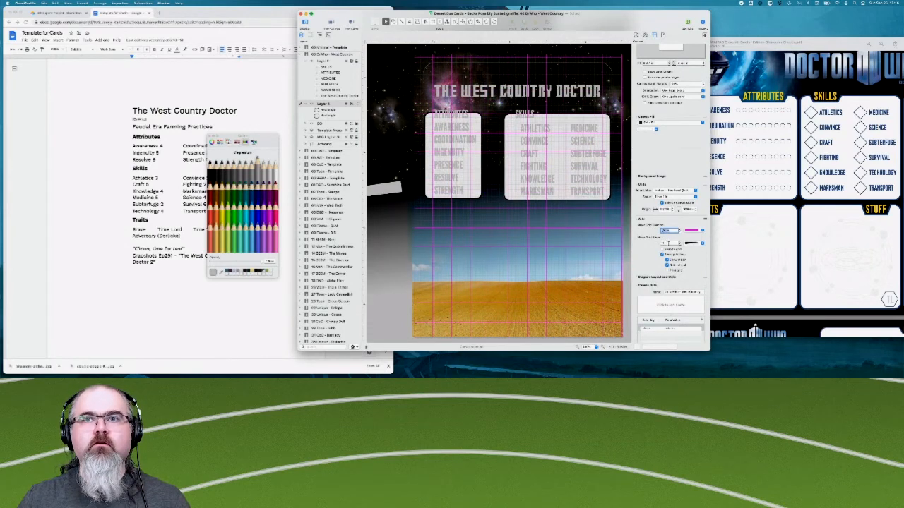
{"action": "key", "text": "Tab"}
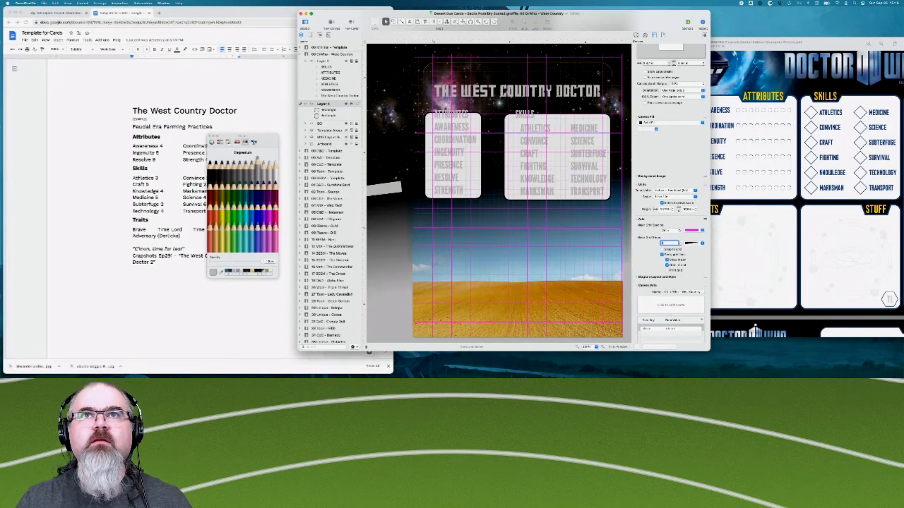
- Set the canvas's horizontal and vertical ruler origin to 0
{"action": "scroll", "coordinate": [486, 119], "scroll_direction": "up", "scroll_amount": 3}
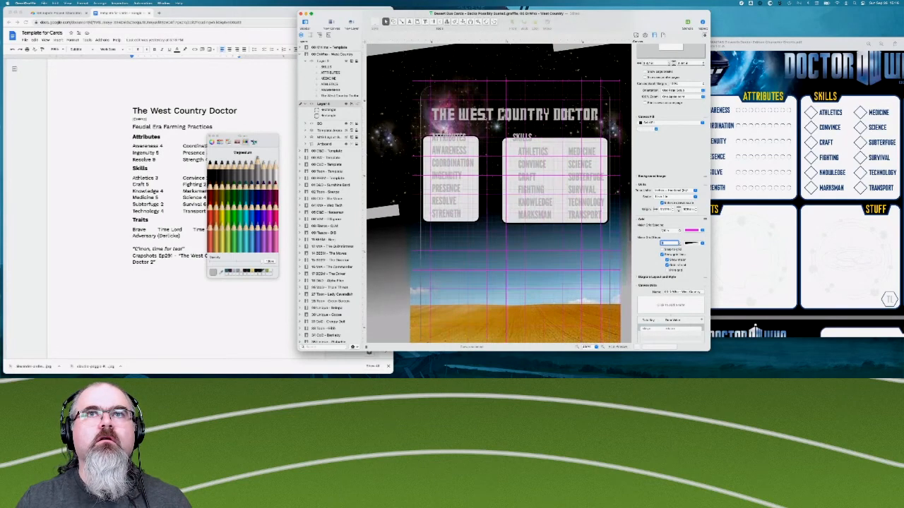
{"action": "double_click", "coordinate": [664, 210]}
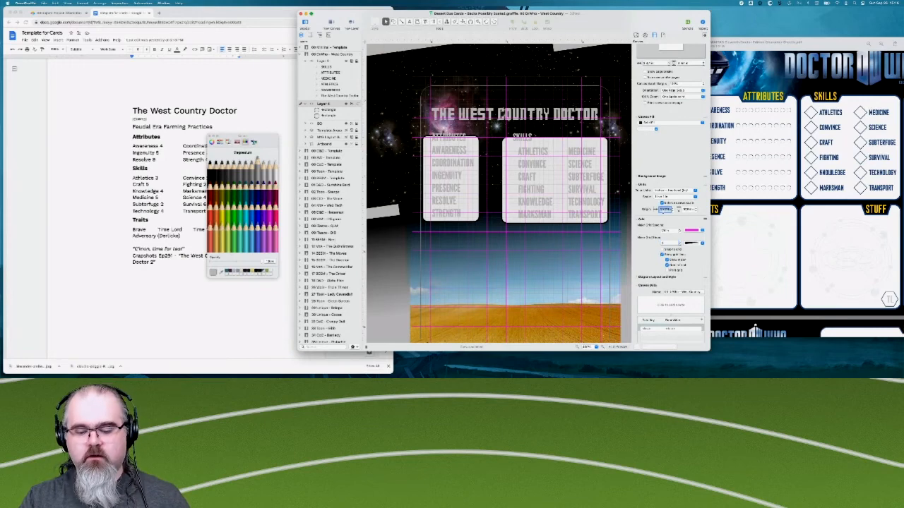
{"action": "type", "text": "0"}
{"action": "key", "text": "Return"}
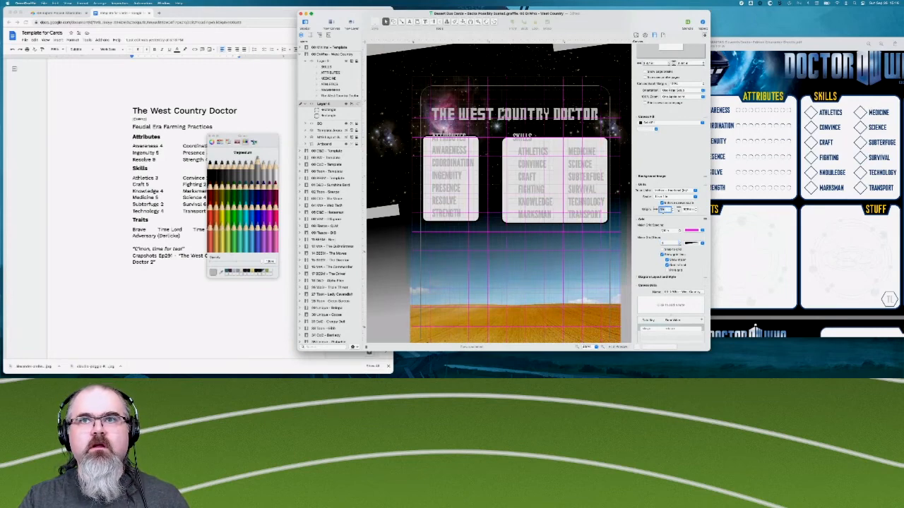
{"action": "key", "text": "Tab"}
{"action": "type", "text": "0"}
{"action": "key", "text": "Return"}
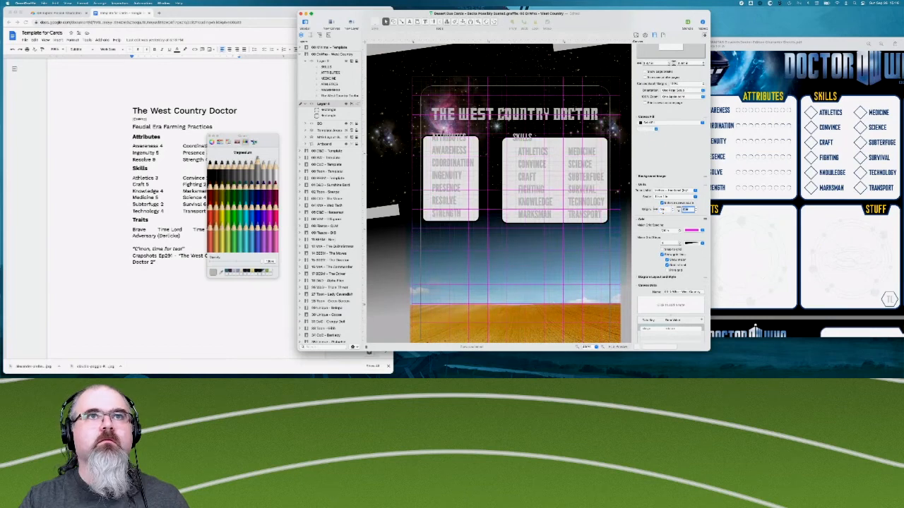
- Reduce the major grid spacing so the major grid lines divide the card more finely
{"action": "scroll", "coordinate": [466, 240], "scroll_direction": "down", "scroll_amount": 3}
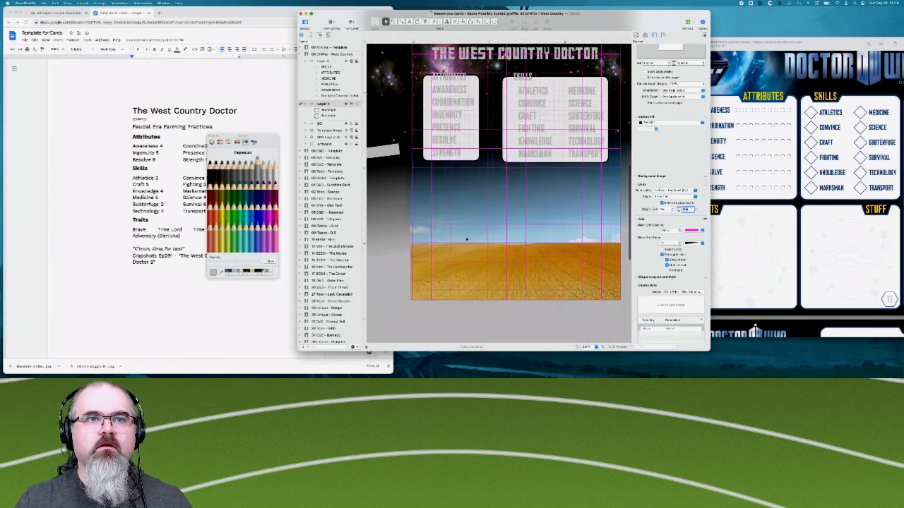
{"action": "scroll", "coordinate": [466, 239], "scroll_direction": "up", "scroll_amount": 1}
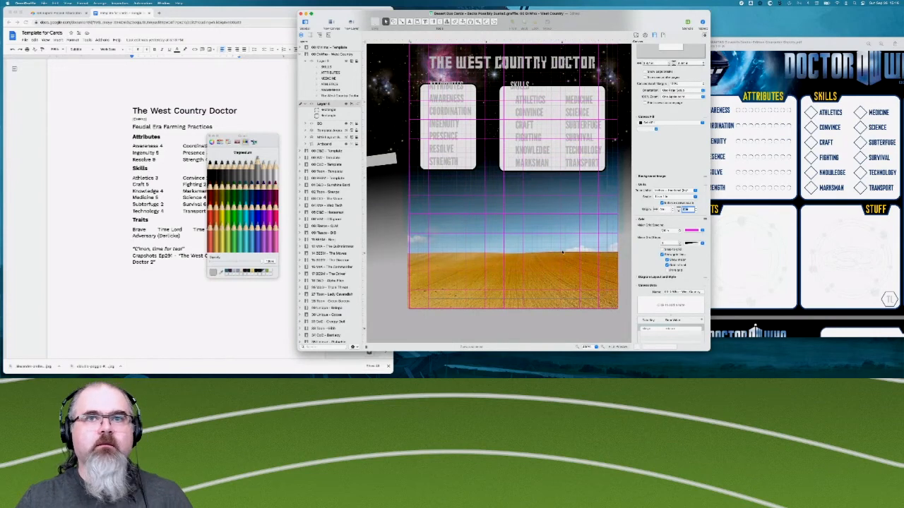
{"action": "scroll", "coordinate": [562, 252], "scroll_direction": "right", "scroll_amount": 1}
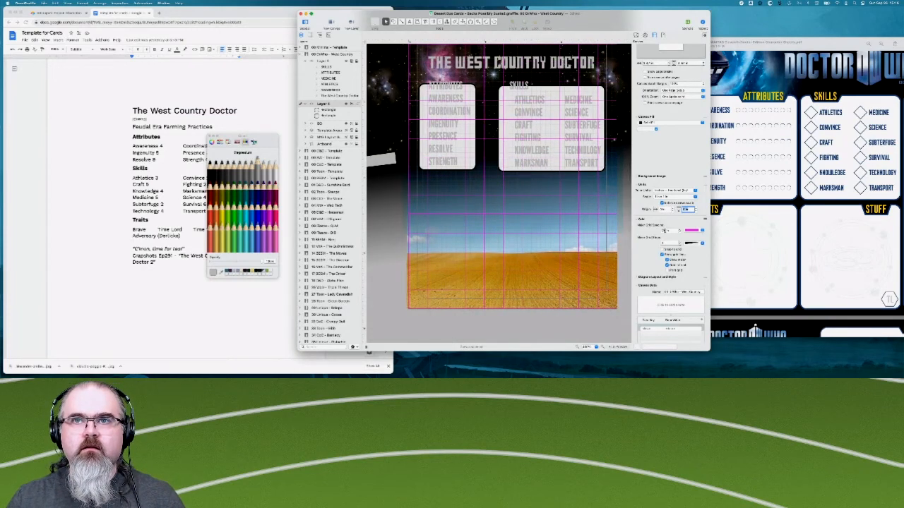
{"action": "left_click", "coordinate": [667, 231]}
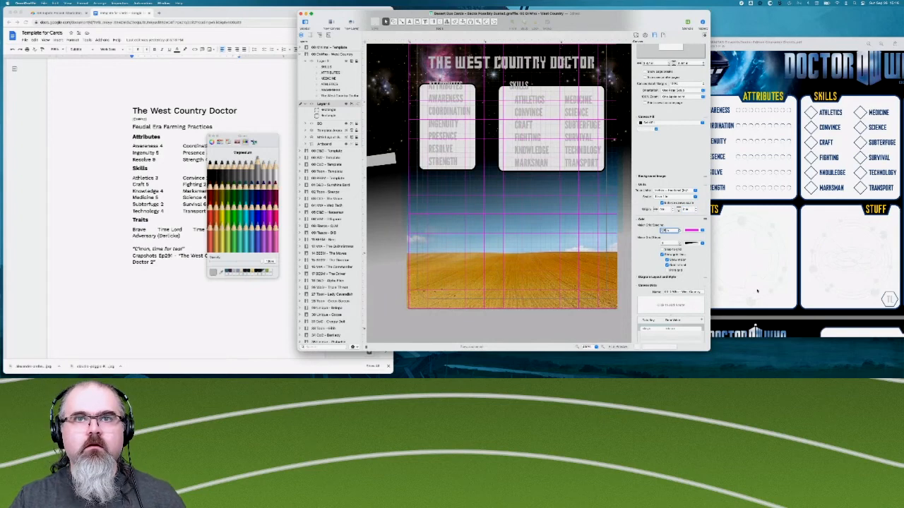
{"action": "key", "text": "Return"}
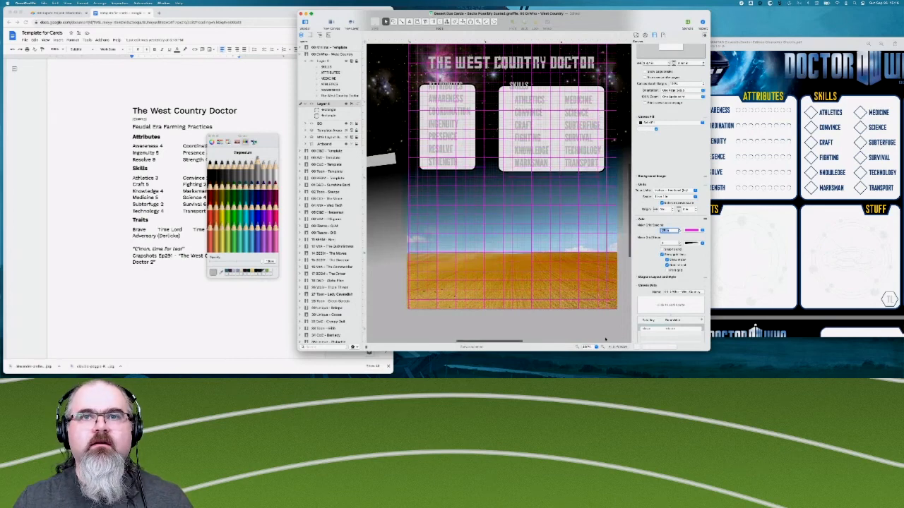
{"action": "scroll", "coordinate": [598, 179], "scroll_direction": "up", "scroll_amount": 3}
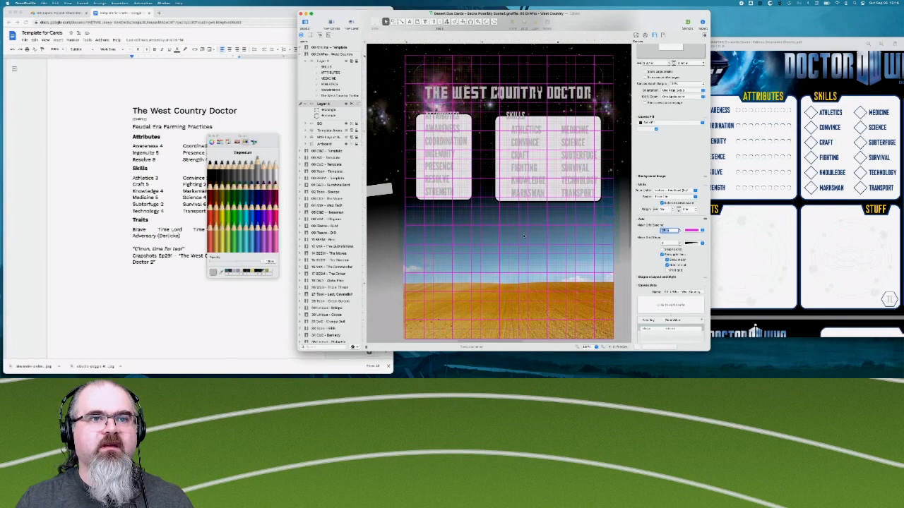
{"action": "scroll", "coordinate": [524, 236], "scroll_direction": "up", "scroll_amount": 1}
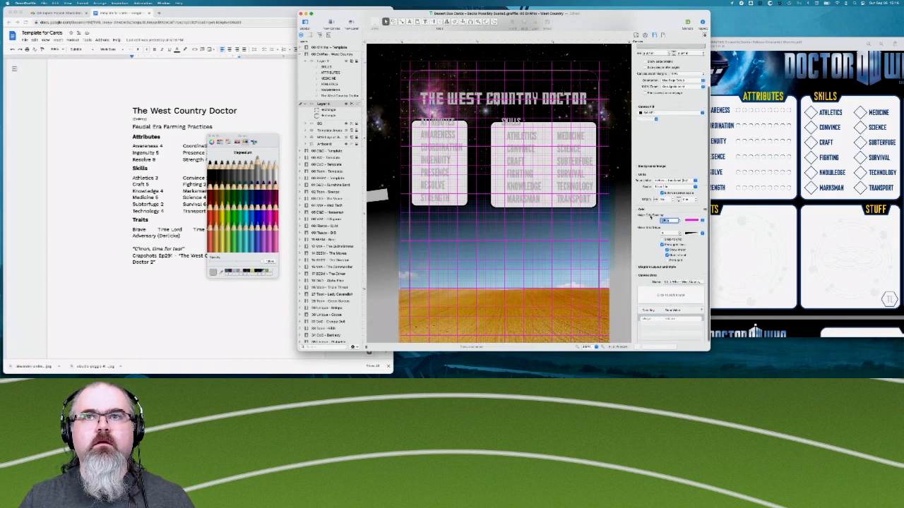
{"action": "scroll", "coordinate": [663, 209], "scroll_direction": "up", "scroll_amount": 3}
{"action": "scroll", "coordinate": [652, 219], "scroll_direction": "down", "scroll_amount": 1}
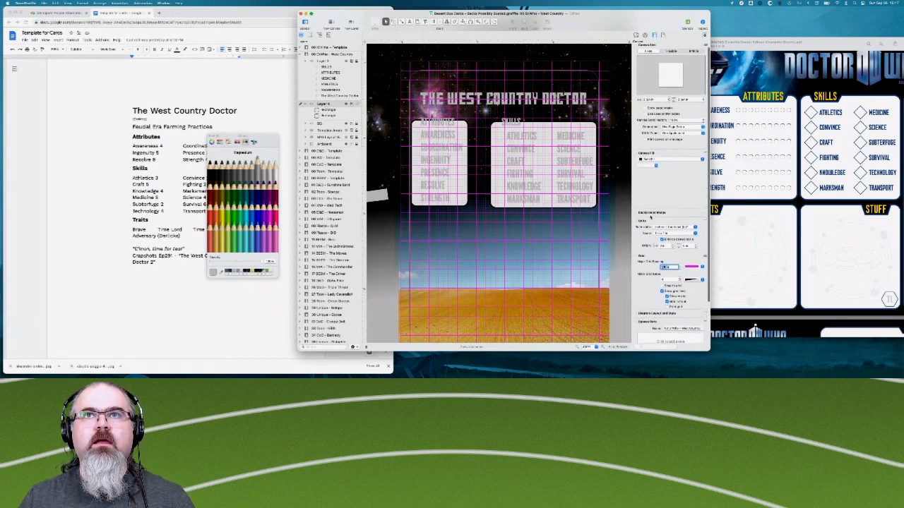
{"action": "scroll", "coordinate": [650, 217], "scroll_direction": "up", "scroll_amount": 1}
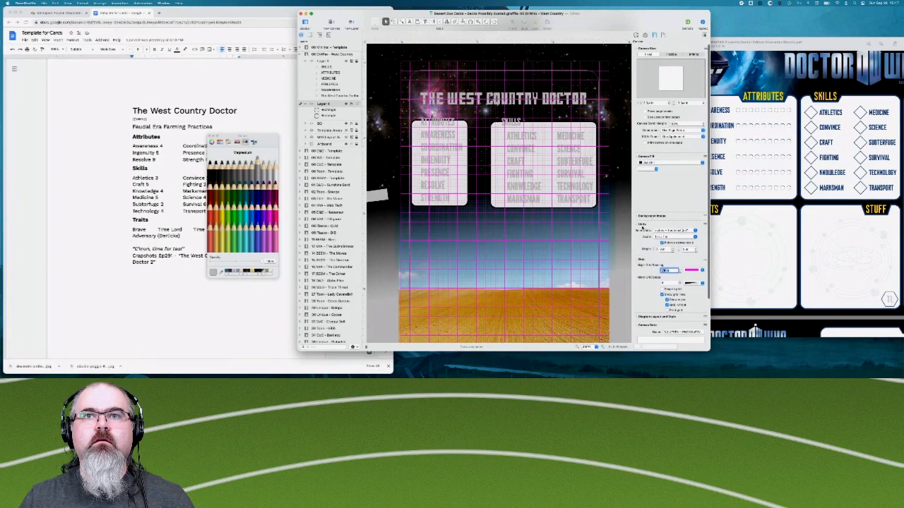